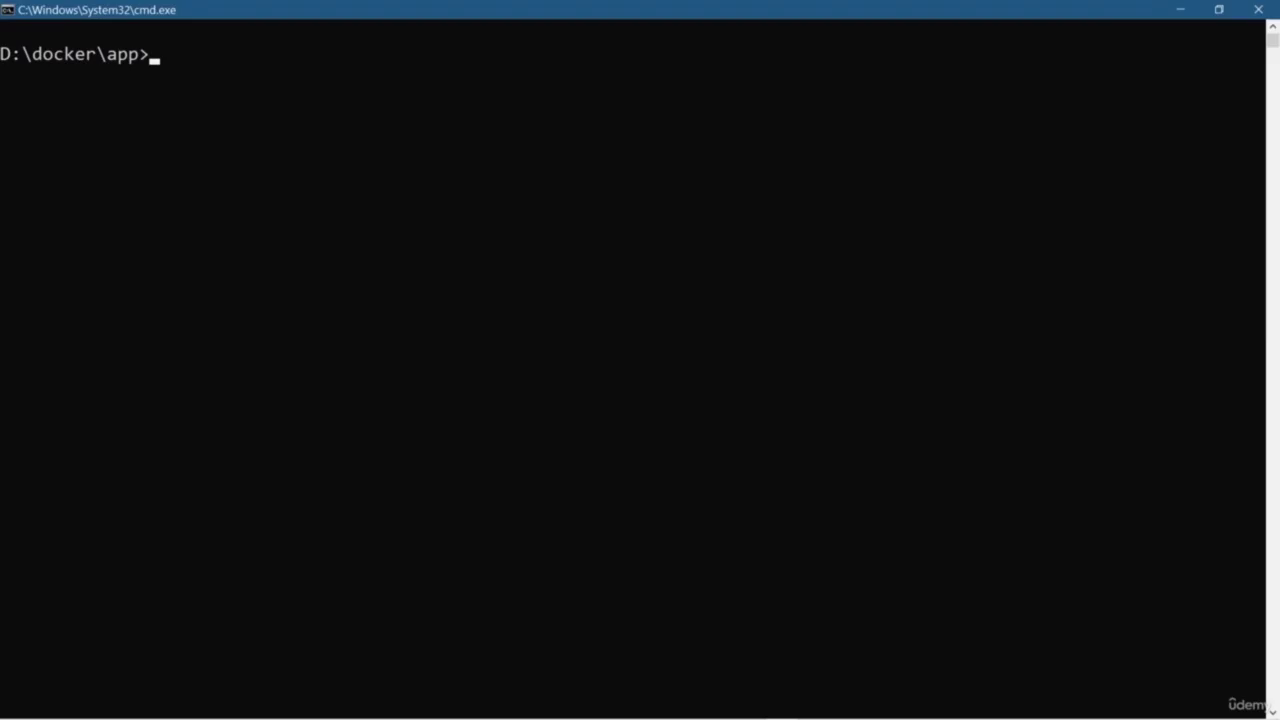
Step: Run a container from the hello-world image with docker run and read through its output
{"action": "type", "text": "docker run "}
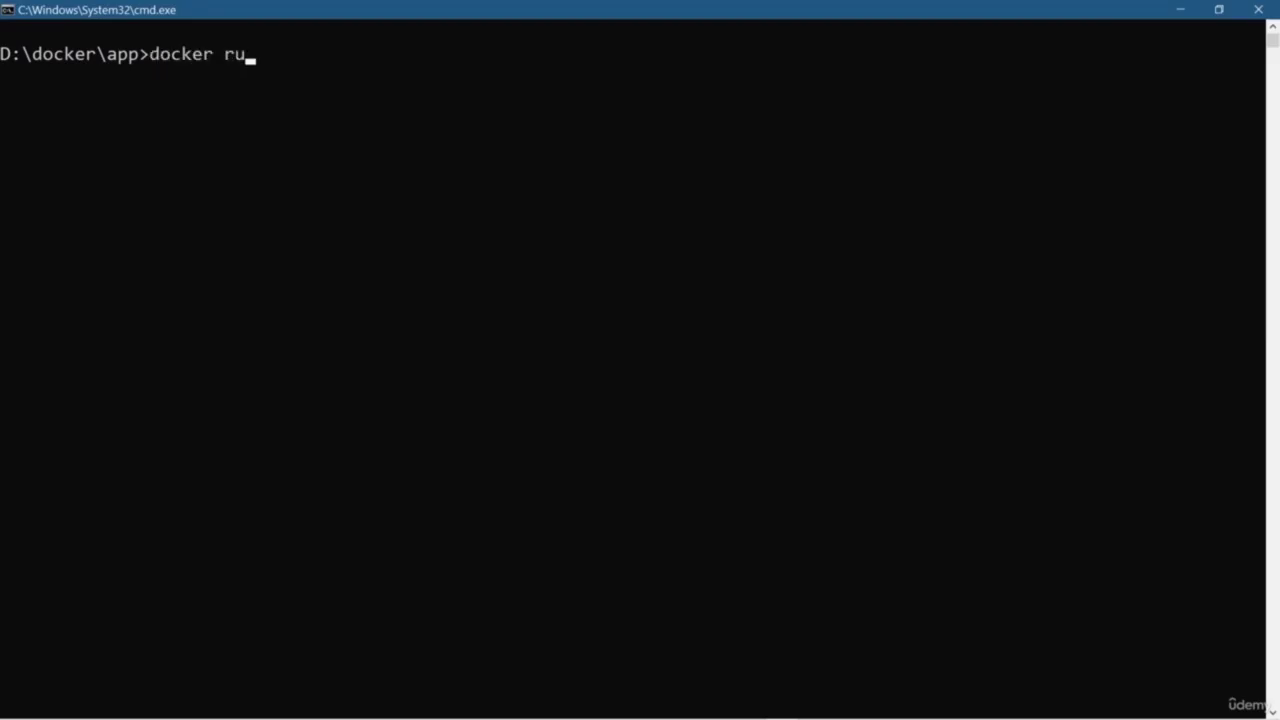
{"action": "type", "text": "hello-world"}
{"action": "key", "text": "Return"}
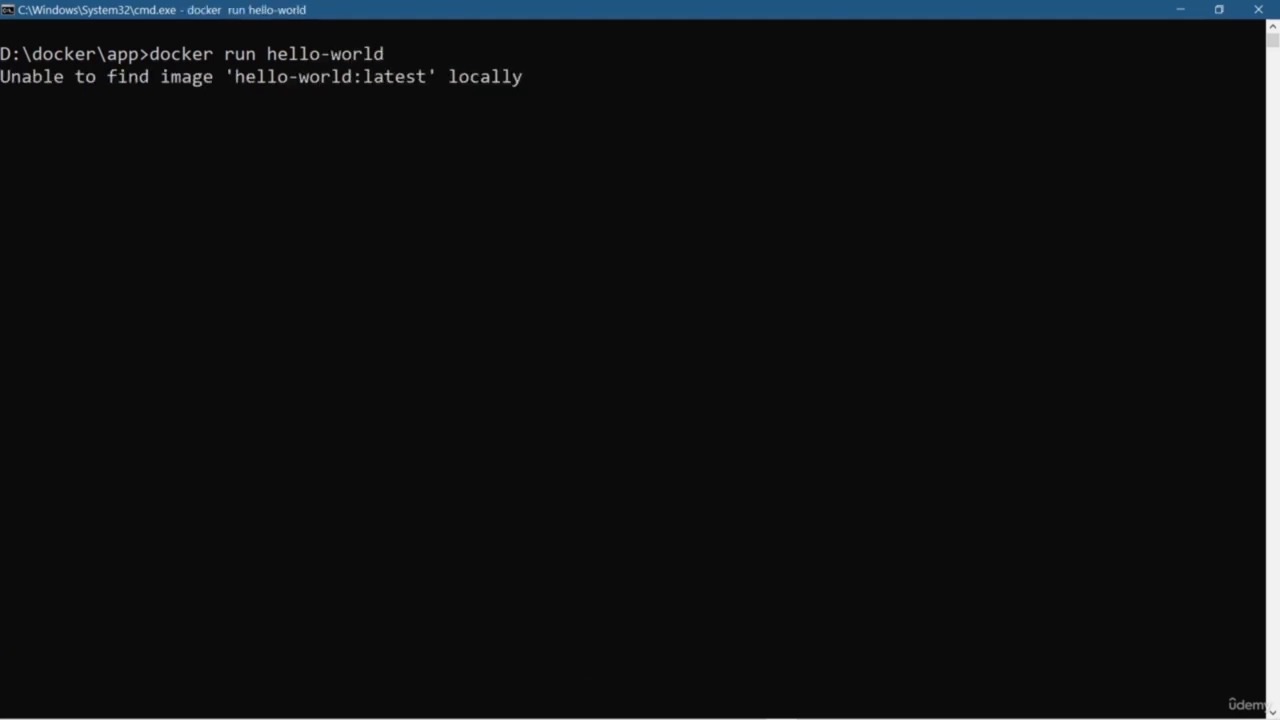
{"action": "left_click", "coordinate": [5, 76]}
{"action": "left_click_drag", "start_coordinate": [5, 76], "coordinate": [521, 76]}
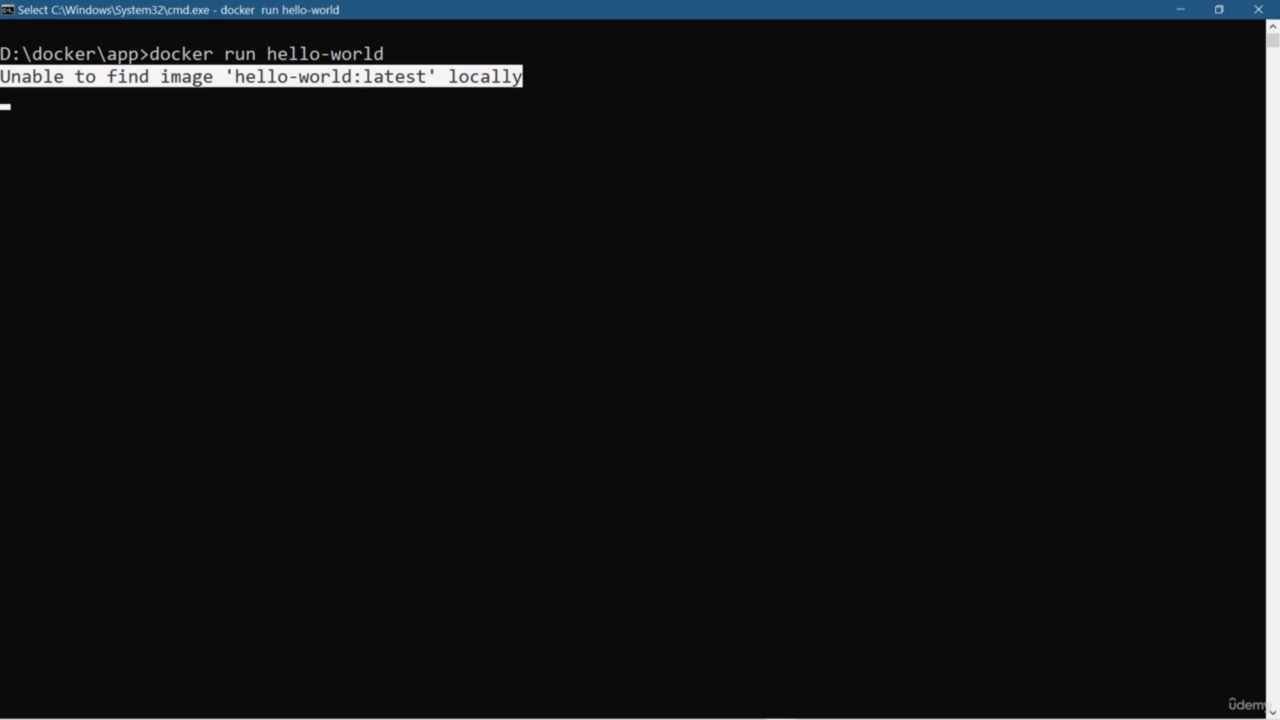
{"action": "key", "text": "Escape"}
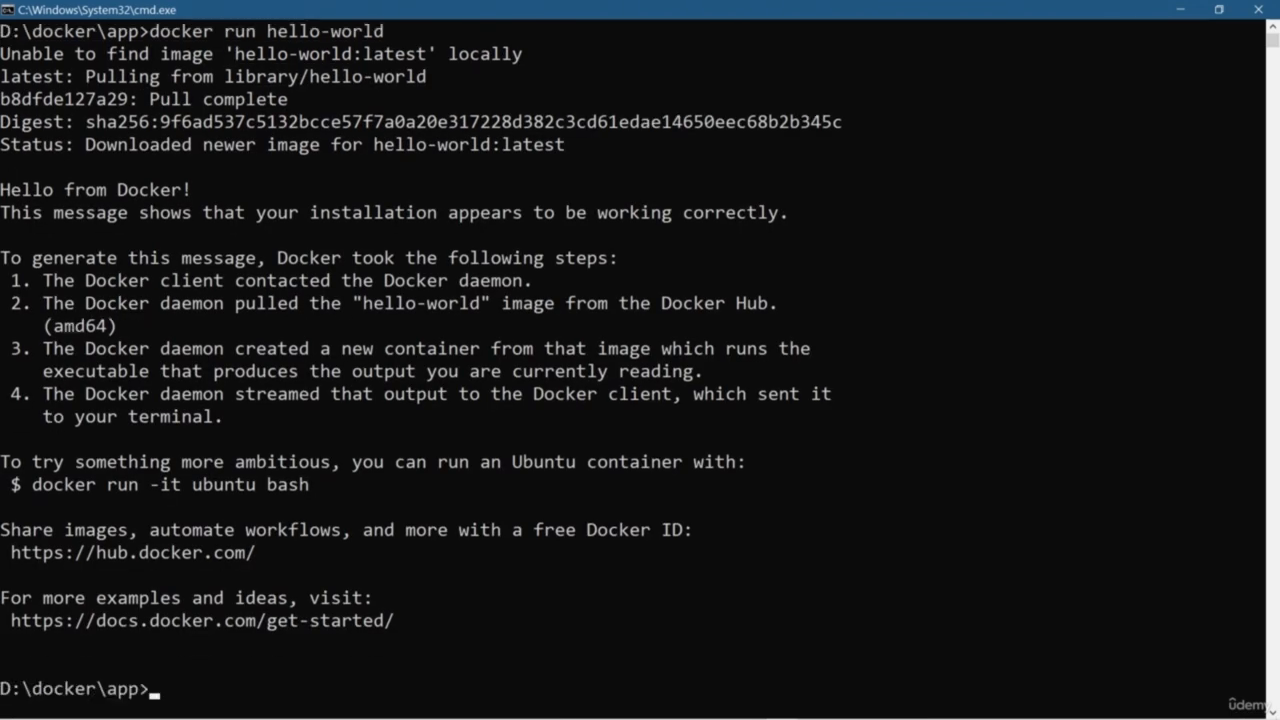
{"action": "left_click_drag", "start_coordinate": [2, 76], "coordinate": [597, 144]}
{"action": "left_click_drag", "start_coordinate": [2, 189], "coordinate": [216, 280]}
{"action": "left_click", "coordinate": [154, 280]}
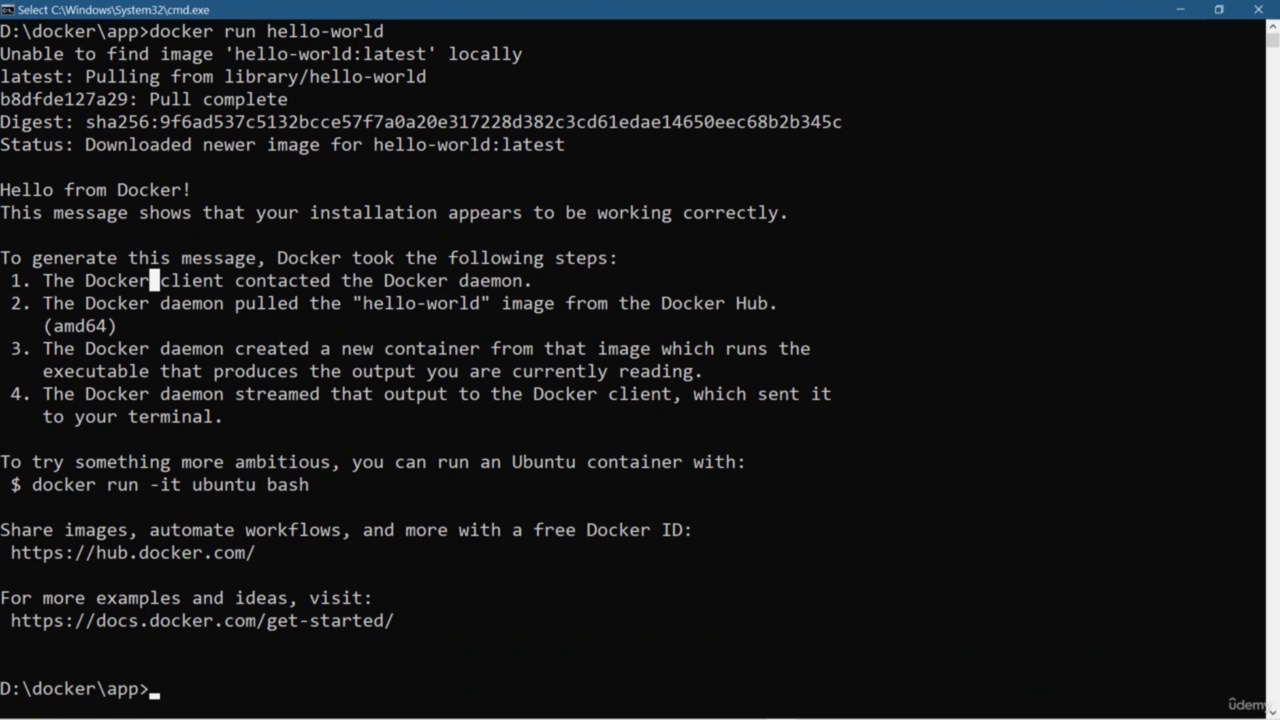
Step: Copy the suggested command docker run -it ubuntu bash from the output, clear the screen and run it
{"action": "left_click_drag", "start_coordinate": [22, 484], "coordinate": [309, 484]}
{"action": "left_click", "coordinate": [76, 484]}
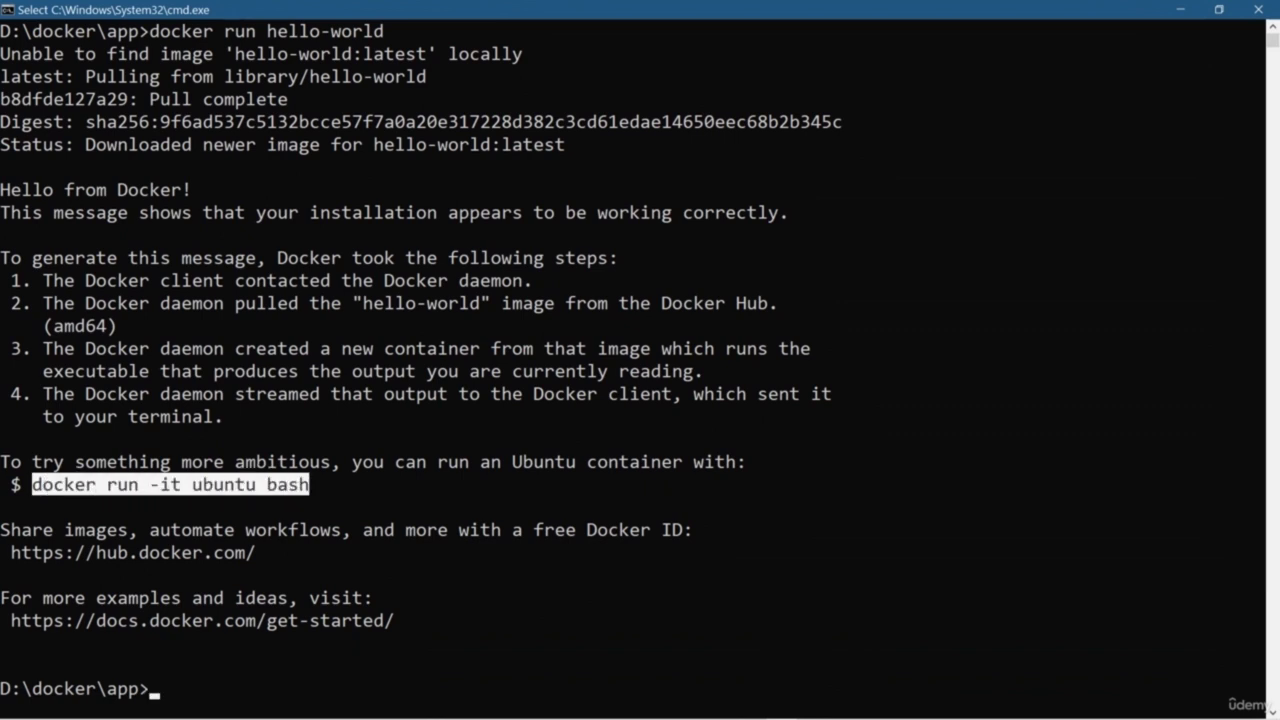
{"action": "key", "text": "ctrl+c"}
{"action": "type", "text": "cls"}
{"action": "key", "text": "Return"}
{"action": "key", "text": "ctrl+v"}
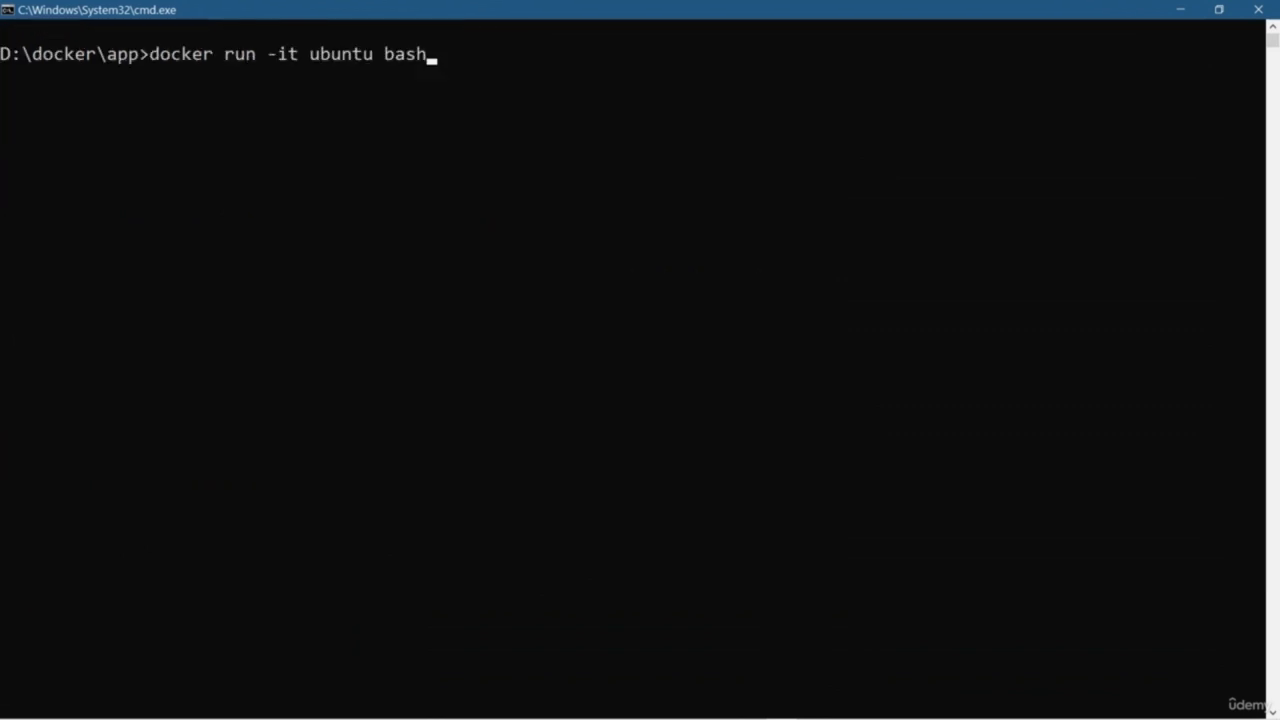
{"action": "key", "text": "Return"}
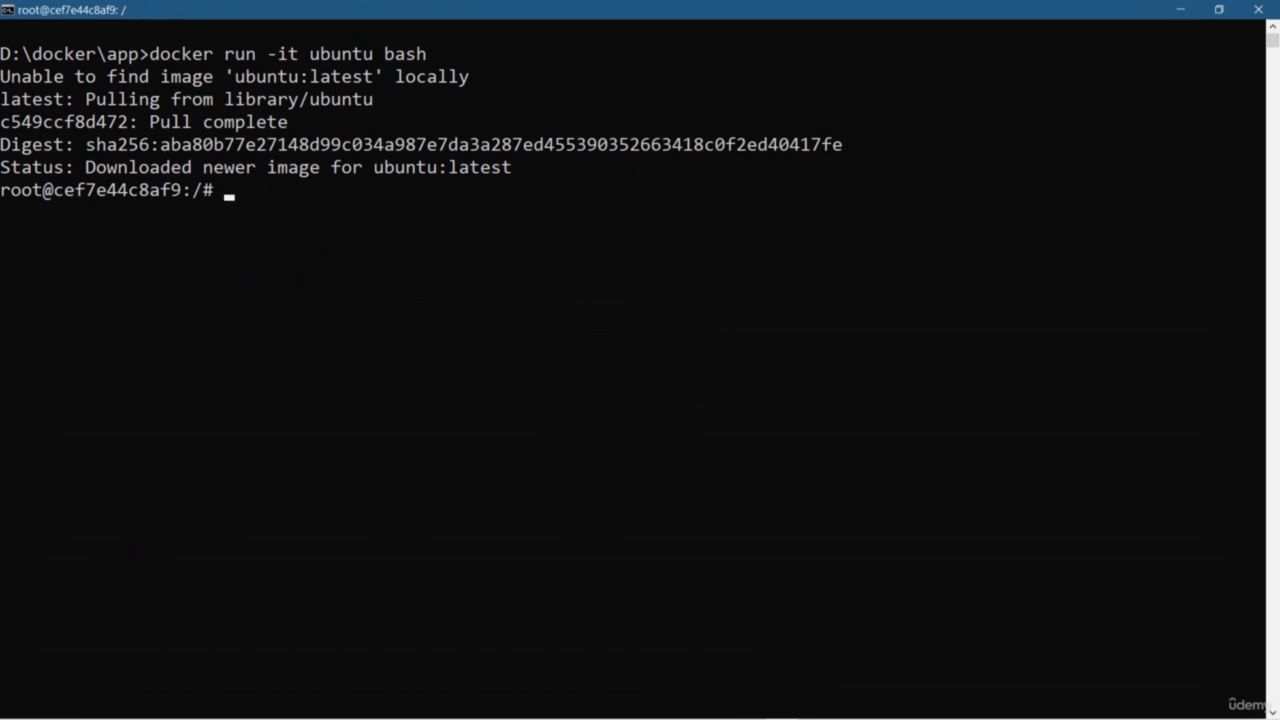
Step: Check the working directory with pwd and the current user with whoami inside the Ubuntu container
{"action": "type", "text": "pwd"}
{"action": "key", "text": "Return"}
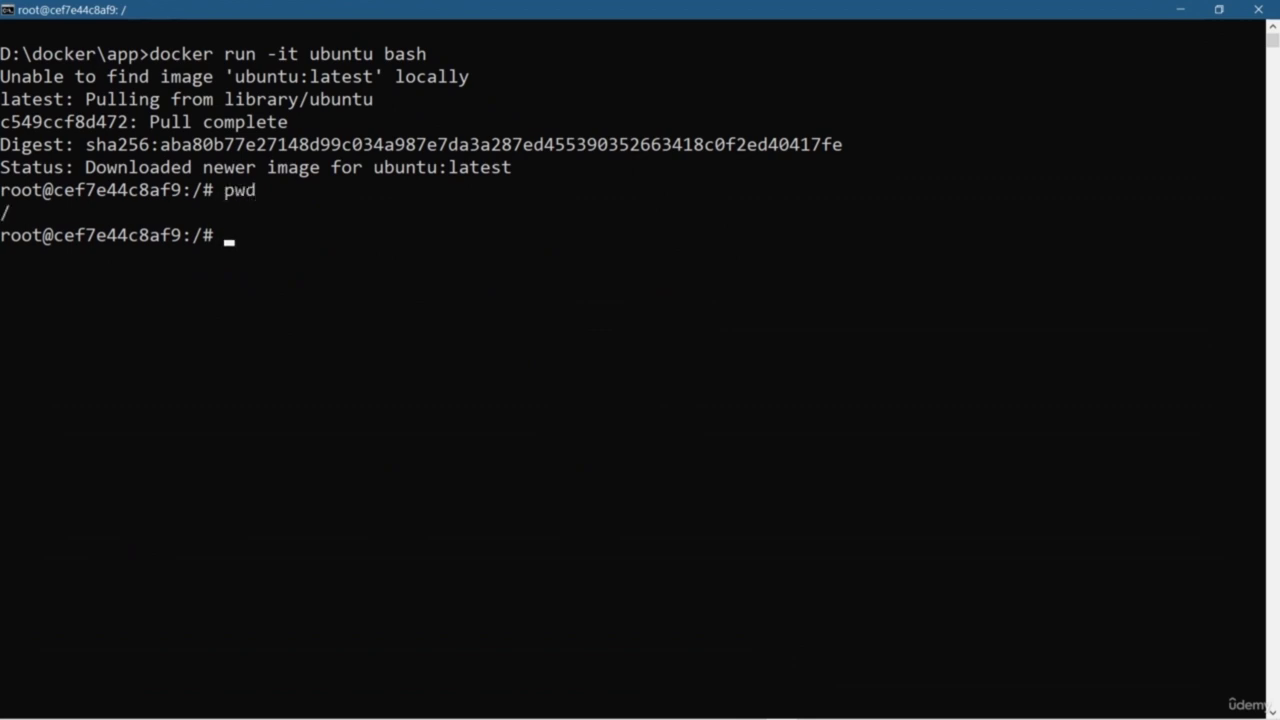
{"action": "type", "text": "whoami"}
{"action": "key", "text": "Return"}
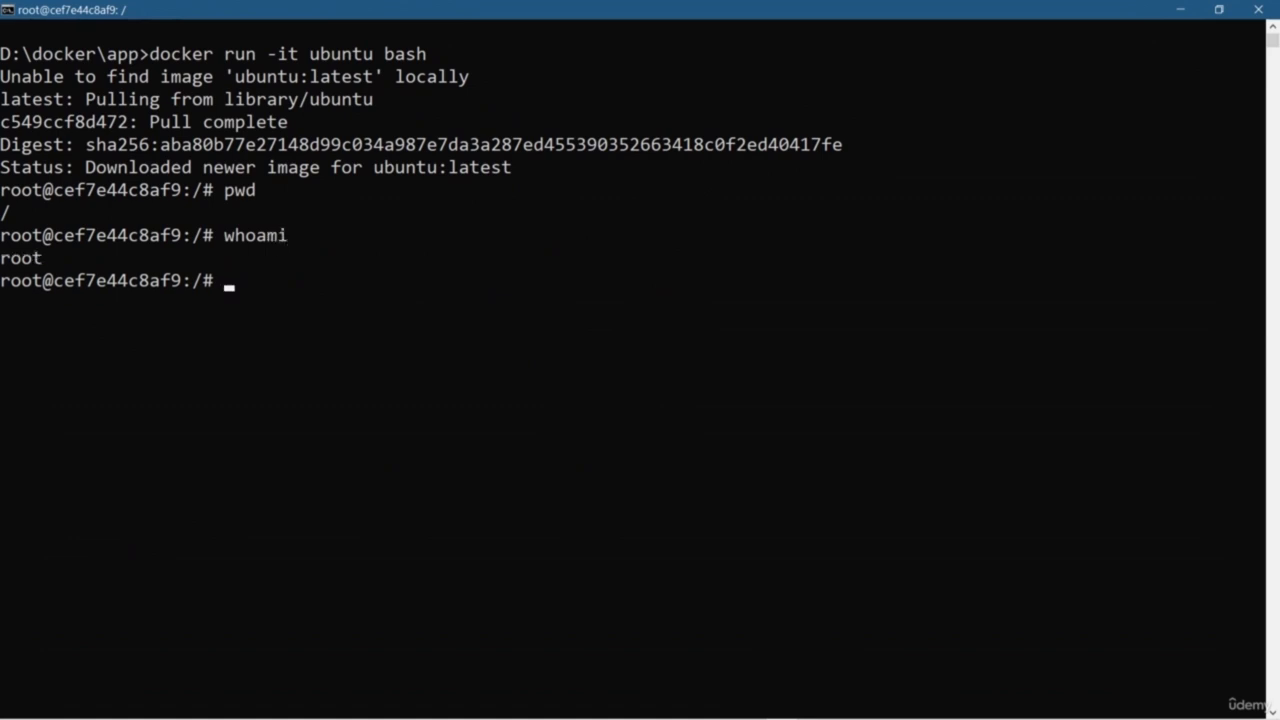
Step: List the files in the Ubuntu container's root directory with ls -lrt
{"action": "double_click", "coordinate": [325, 53]}
{"action": "left_click", "coordinate": [357, 280]}
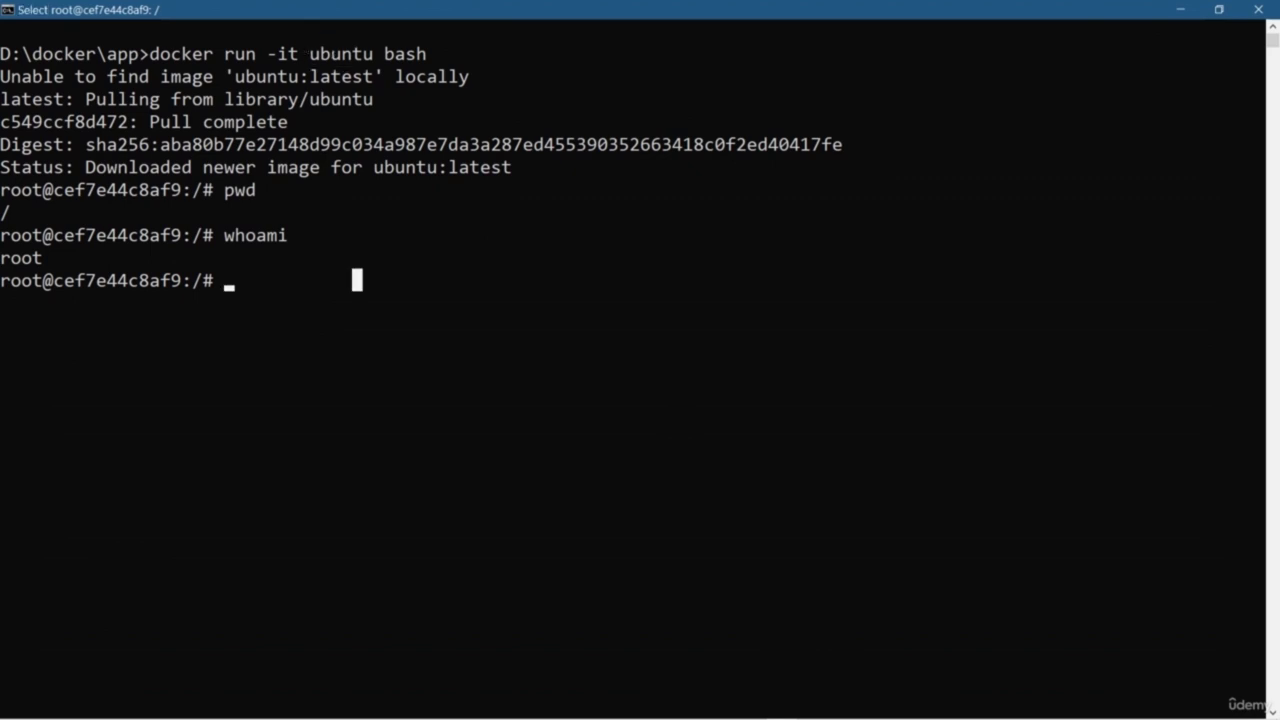
{"action": "left_click", "coordinate": [325, 347]}
{"action": "type", "text": "ls -lrt"}
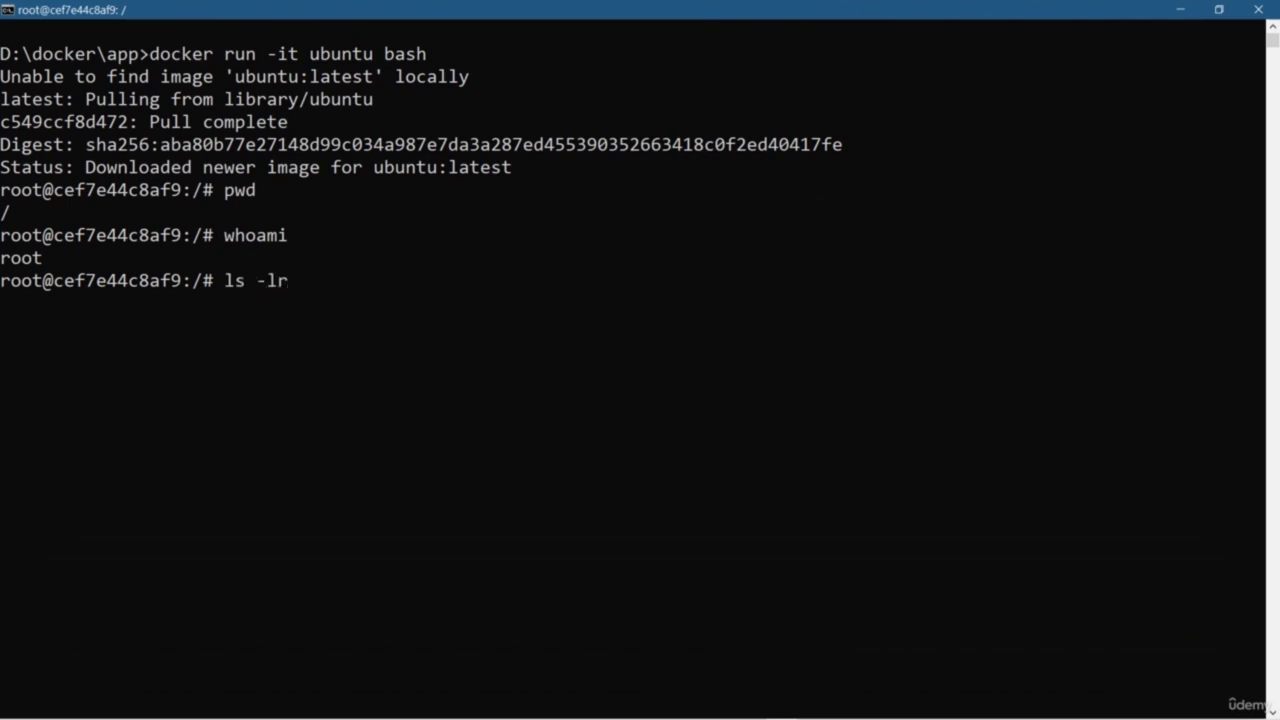
{"action": "key", "text": "Return"}
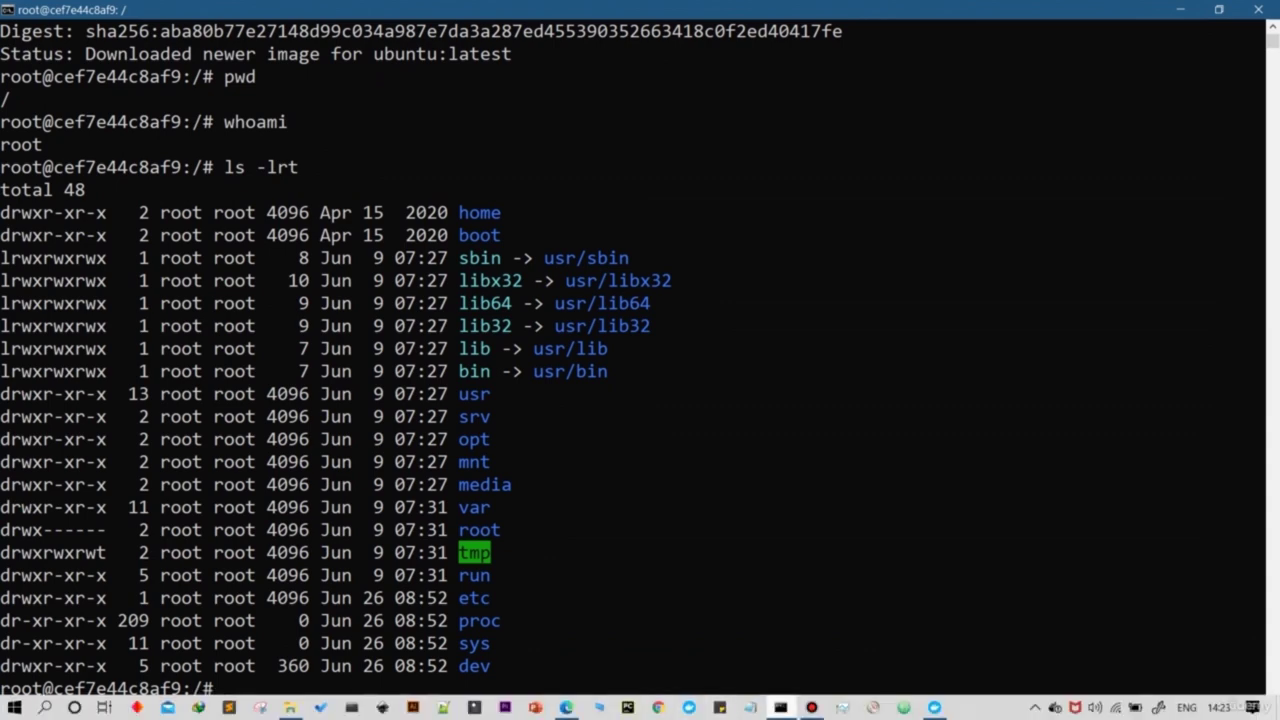
Step: Open a second Command Prompt window, maximize it and clear its screen
{"action": "mouse_move", "coordinate": [780, 707]}
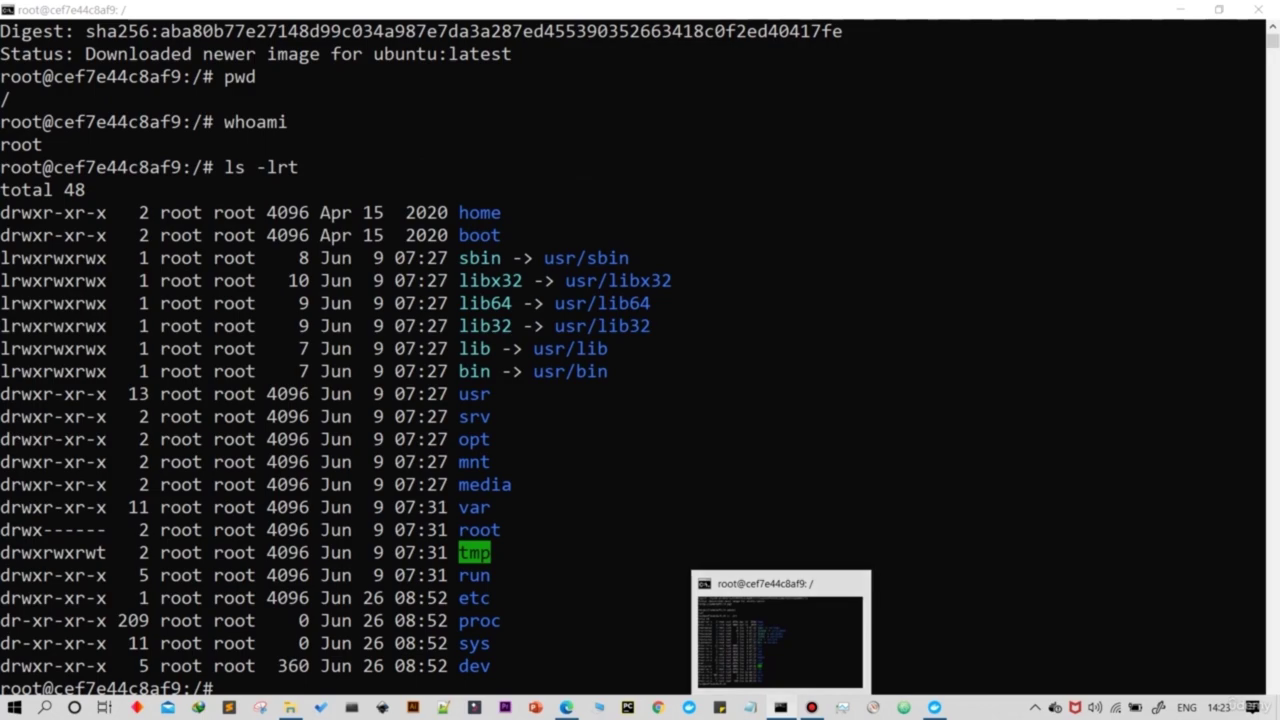
{"action": "left_click", "coordinate": [780, 707]}
{"action": "key", "text": "super+Up"}
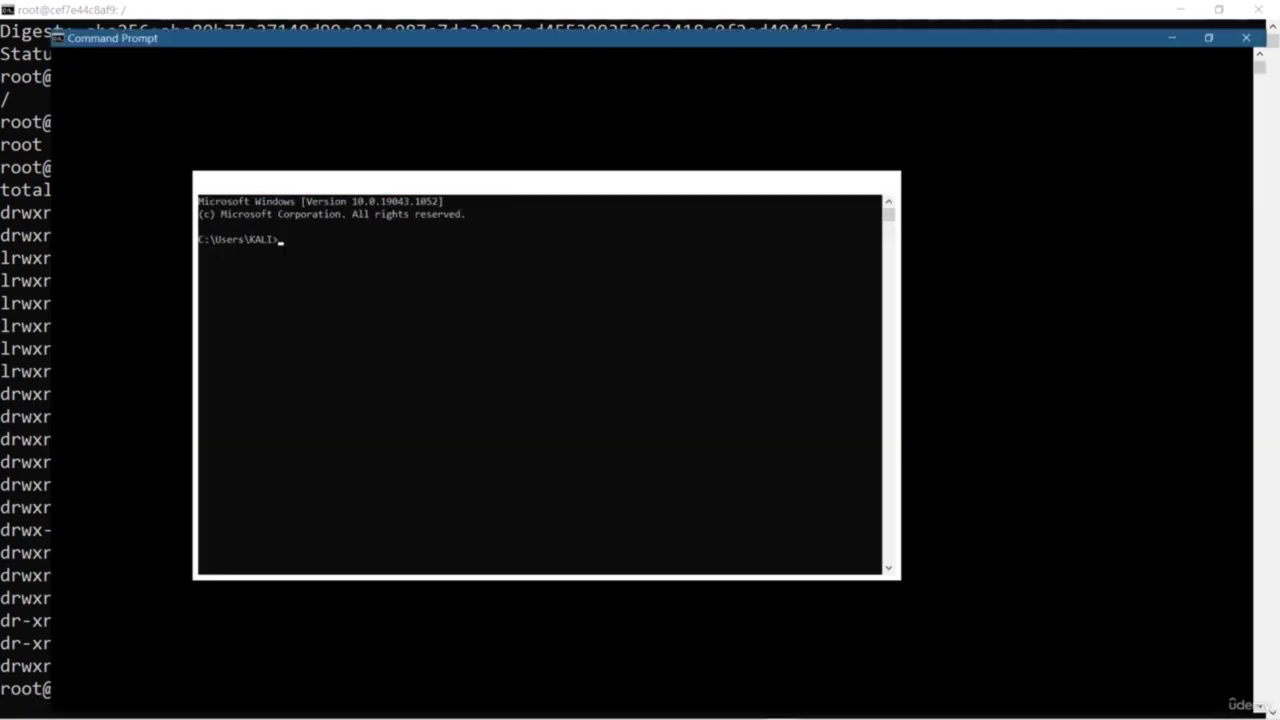
{"action": "type", "text": "cls"}
{"action": "key", "text": "Return"}
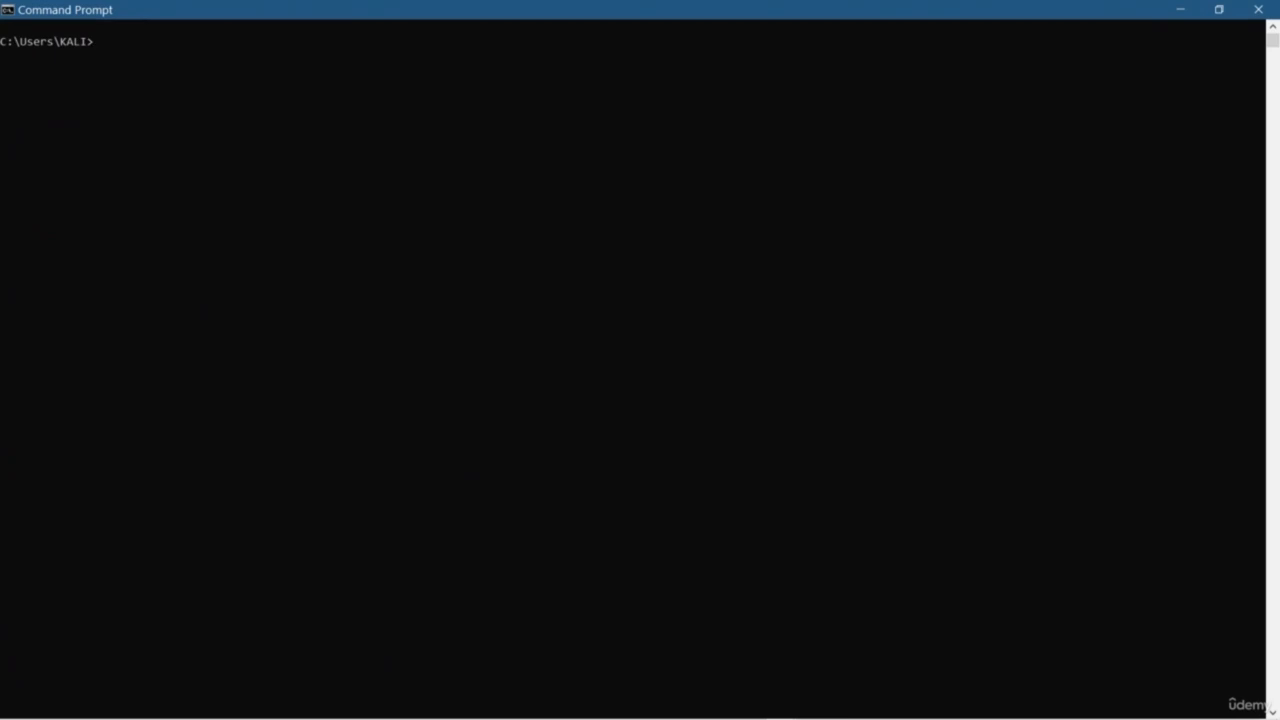
Step: List the locally stored images with docker images and highlight the listed rows
{"action": "type", "text": "docker images"}
{"action": "key", "text": "Return"}
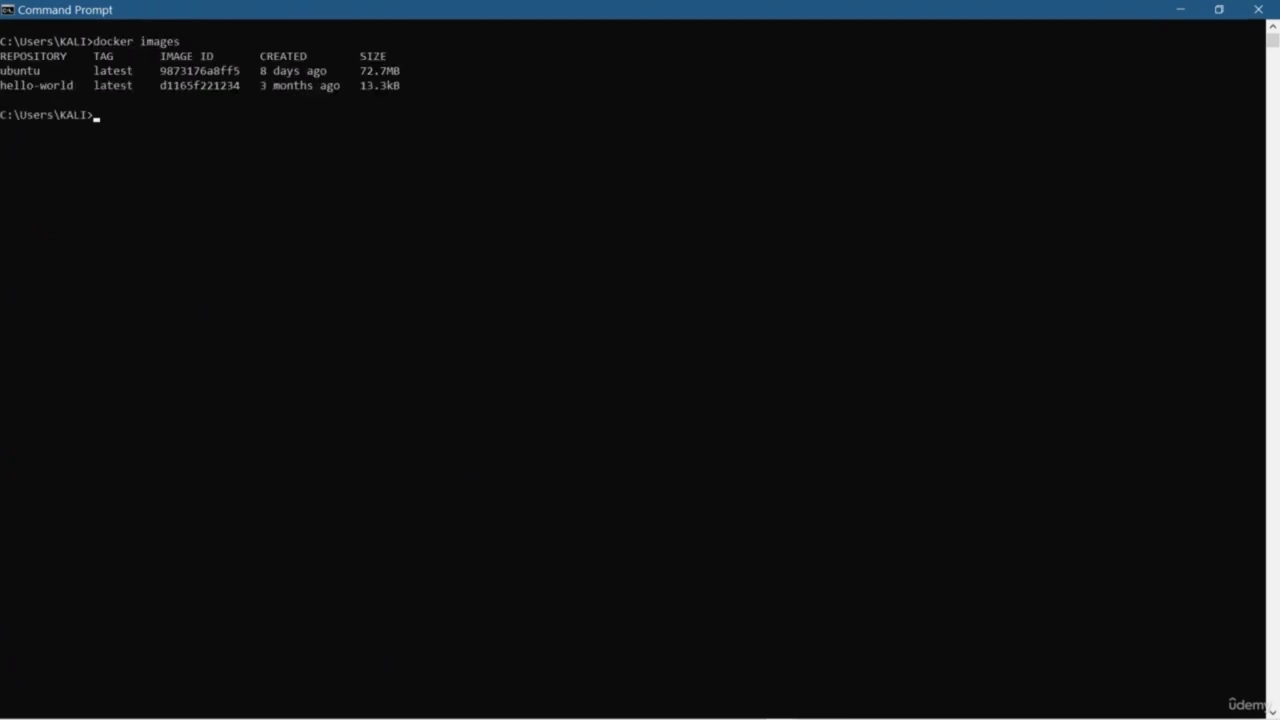
{"action": "left_click_drag", "start_coordinate": [2, 70], "coordinate": [413, 86]}
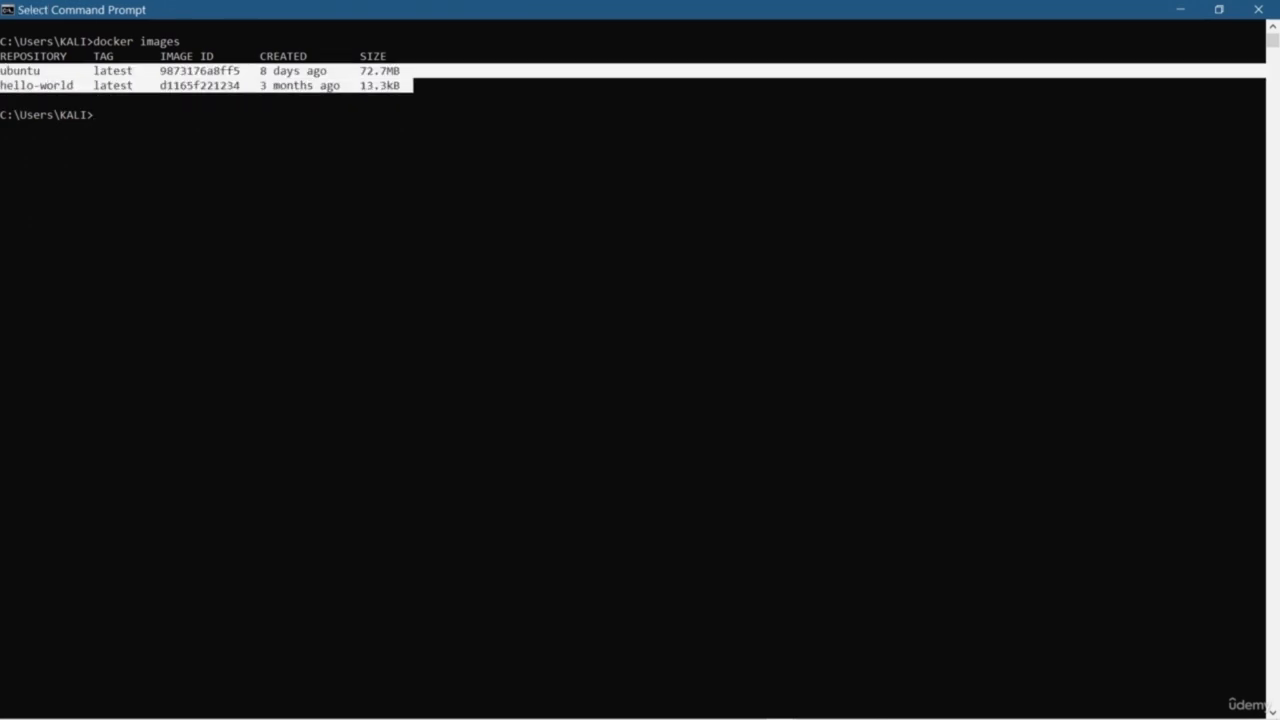
Step: List the running containers with docker container ls and highlight the Ubuntu container's ID and image
{"action": "type", "text": "docker "}
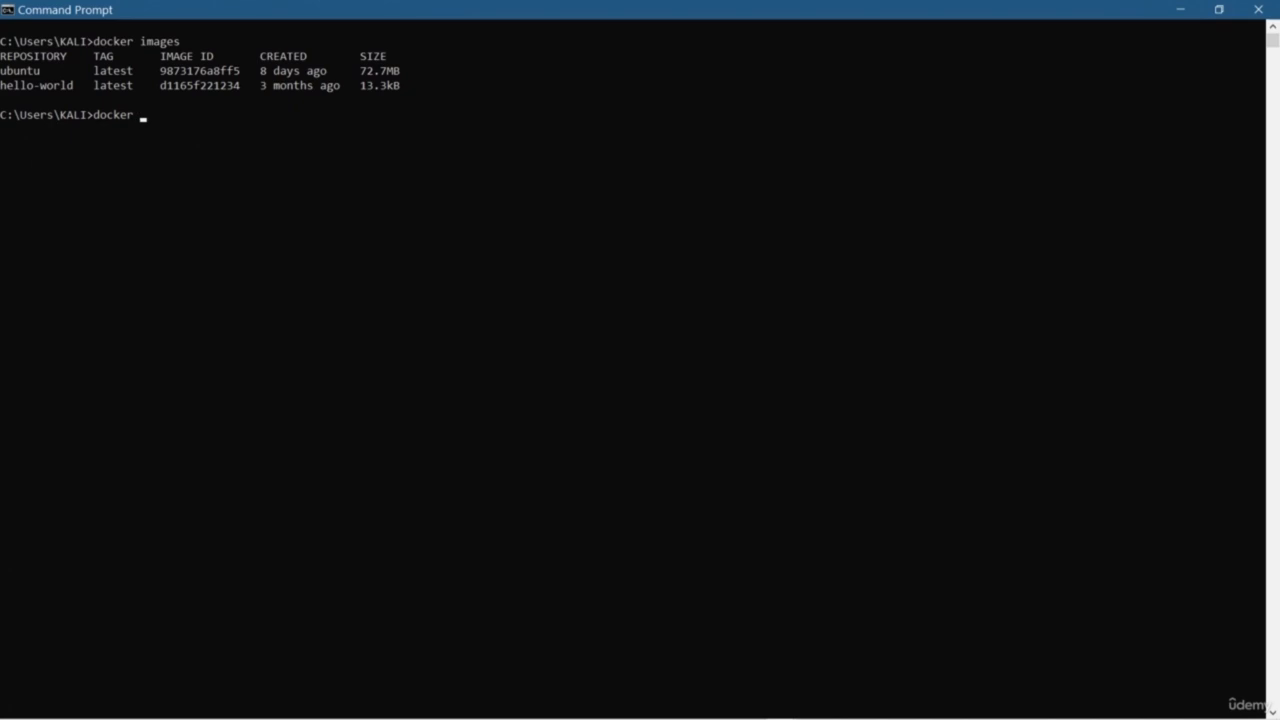
{"action": "type", "text": "containers ls"}
{"action": "key", "text": "Return"}
{"action": "key", "text": "Up"}
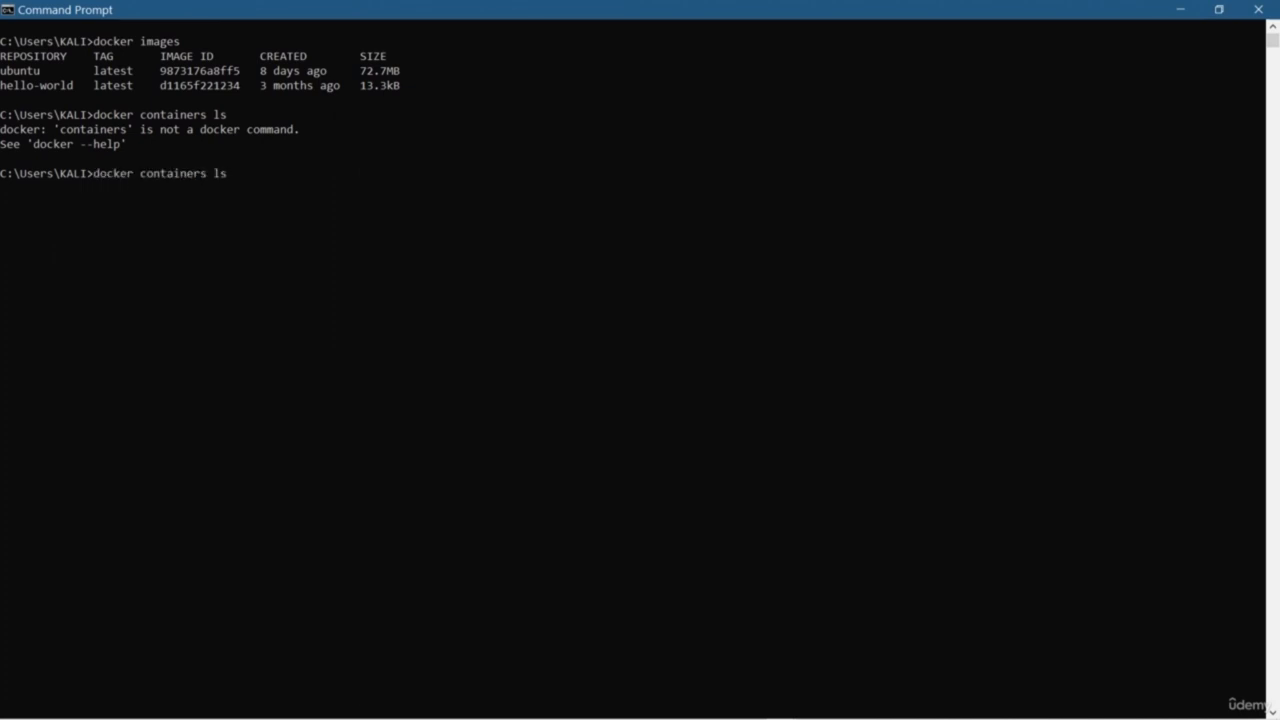
{"action": "key", "text": "Left"}
{"action": "key", "text": "Left"}
{"action": "key", "text": "Left"}
{"action": "key", "text": "Left"}
{"action": "key", "text": "Left"}
{"action": "key", "text": "Delete"}
{"action": "key", "text": "Return"}
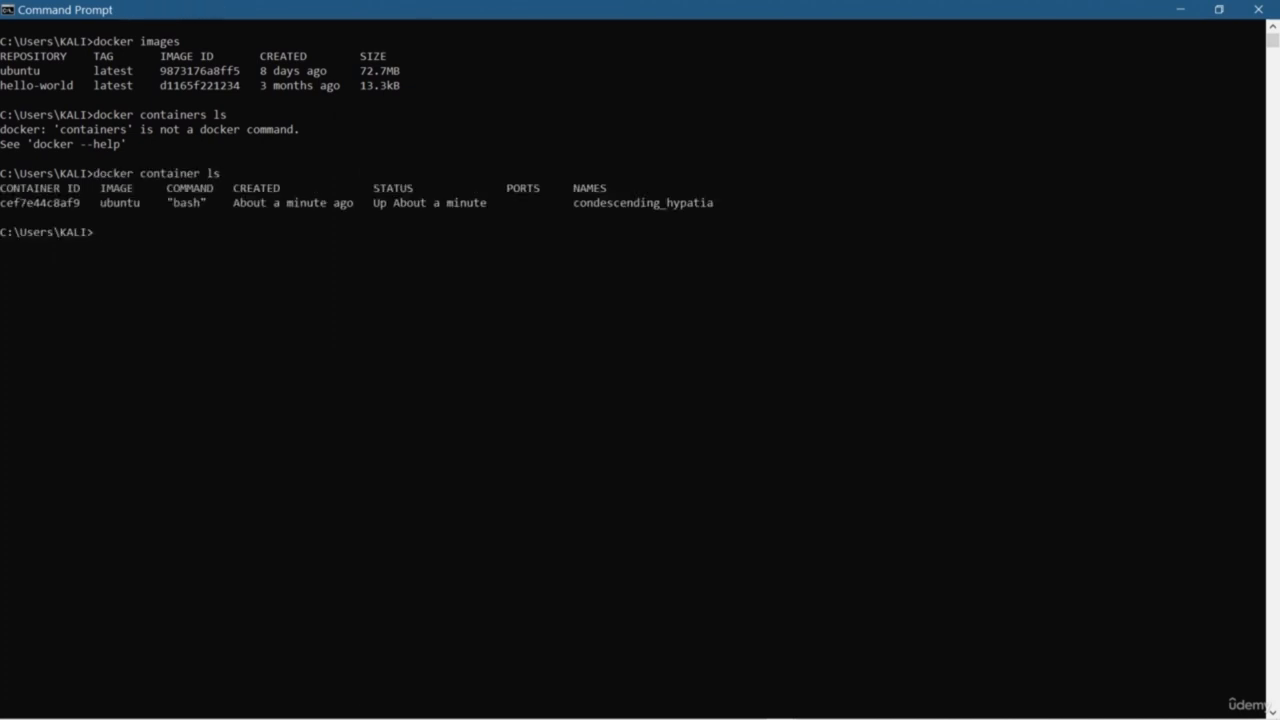
{"action": "left_click_drag", "start_coordinate": [4, 196], "coordinate": [154, 207]}
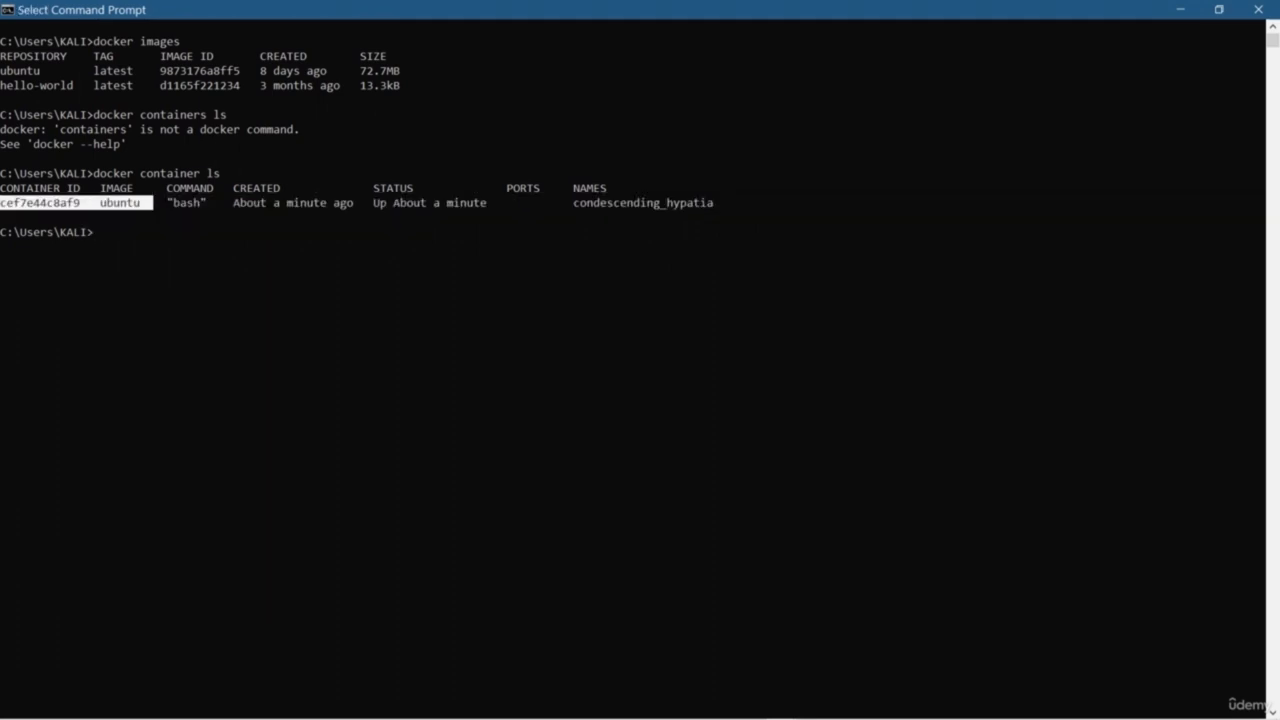
Step: List all containers, including stopped ones, with docker container ls -a
{"action": "key", "text": "ctrl+c"}
{"action": "key", "text": "Up"}
{"action": "type", "text": "-a"}
{"action": "key", "text": "Return"}
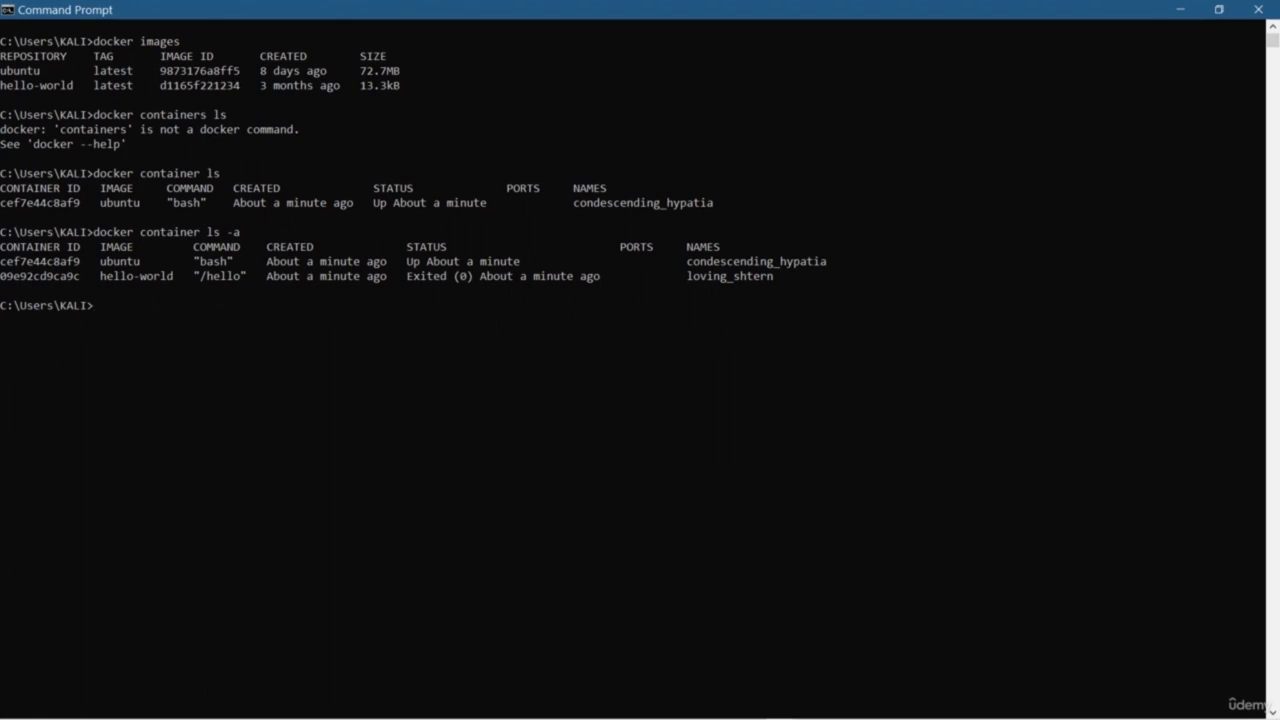
Step: Switch to the window with the Ubuntu container's shell and leave that shell with exit
{"action": "mouse_move", "coordinate": [780, 708]}
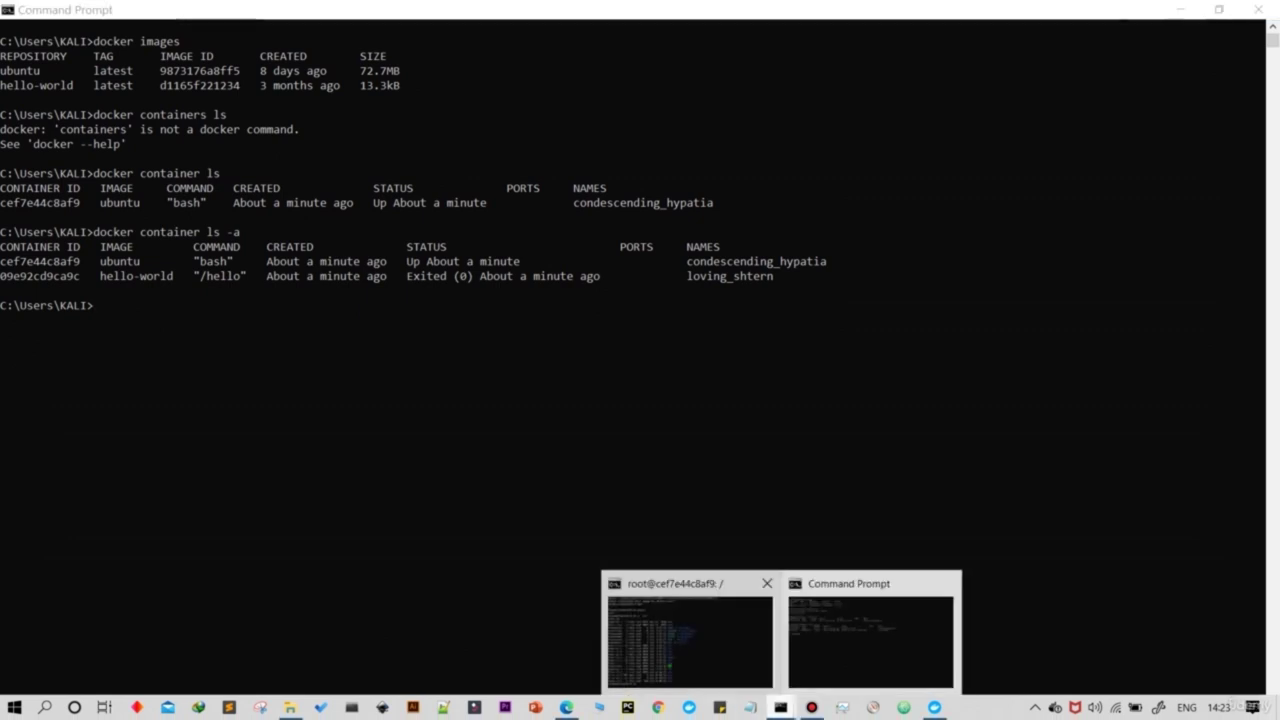
{"action": "left_click", "coordinate": [690, 640]}
{"action": "type", "text": "exit"}
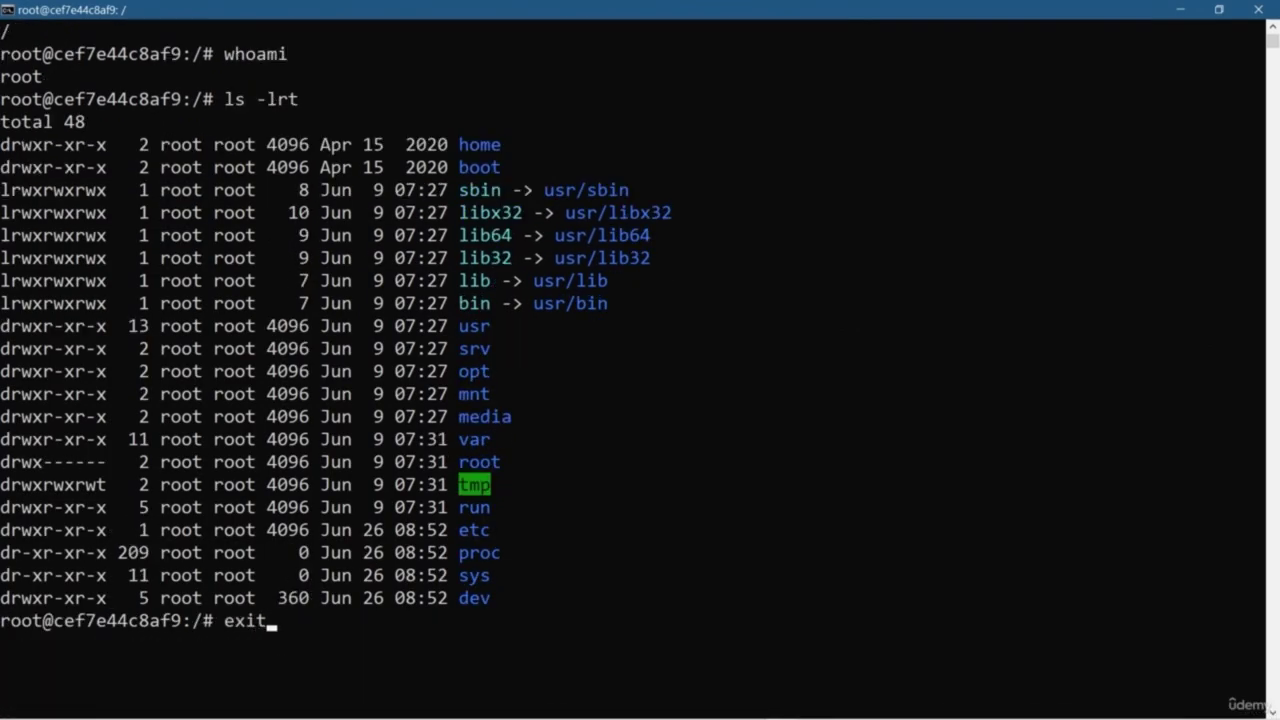
{"action": "key", "text": "Return"}
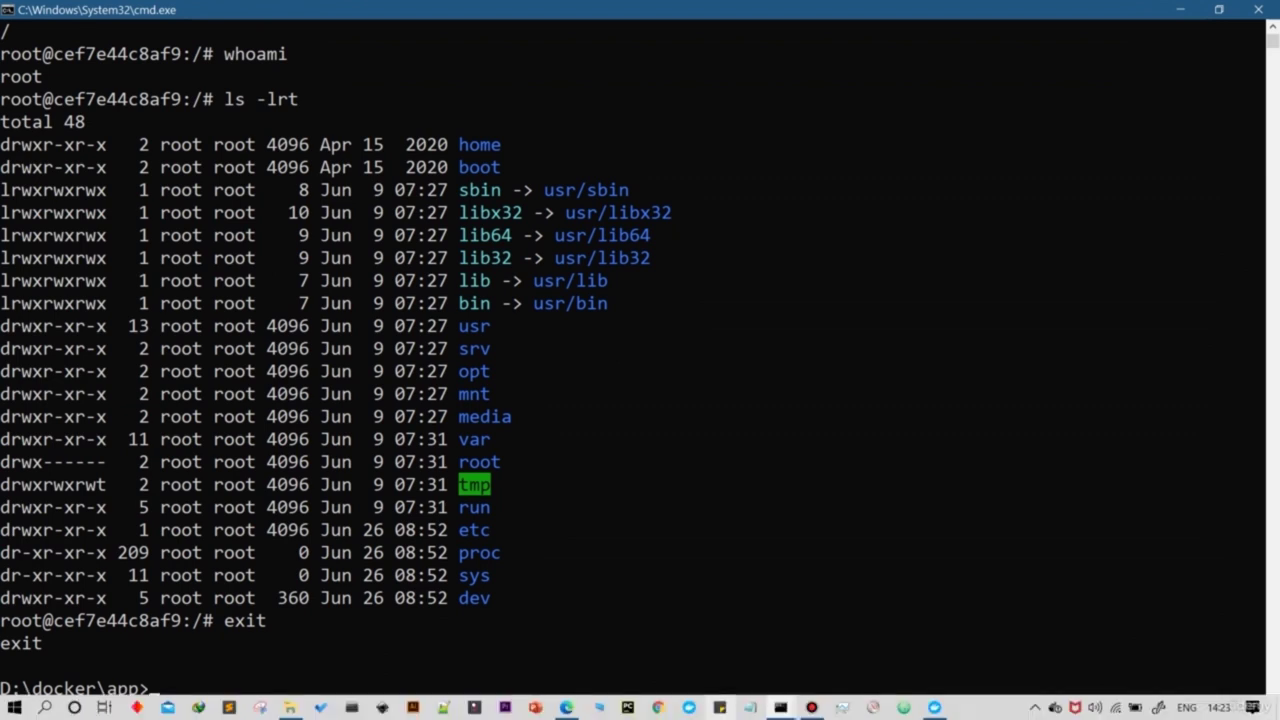
Step: Return to the second Command Prompt and list all containers again with docker container ls -a
{"action": "mouse_move", "coordinate": [781, 707]}
{"action": "left_click", "coordinate": [870, 630]}
{"action": "type", "text": "docker container ls -a"}
{"action": "key", "text": "Return"}
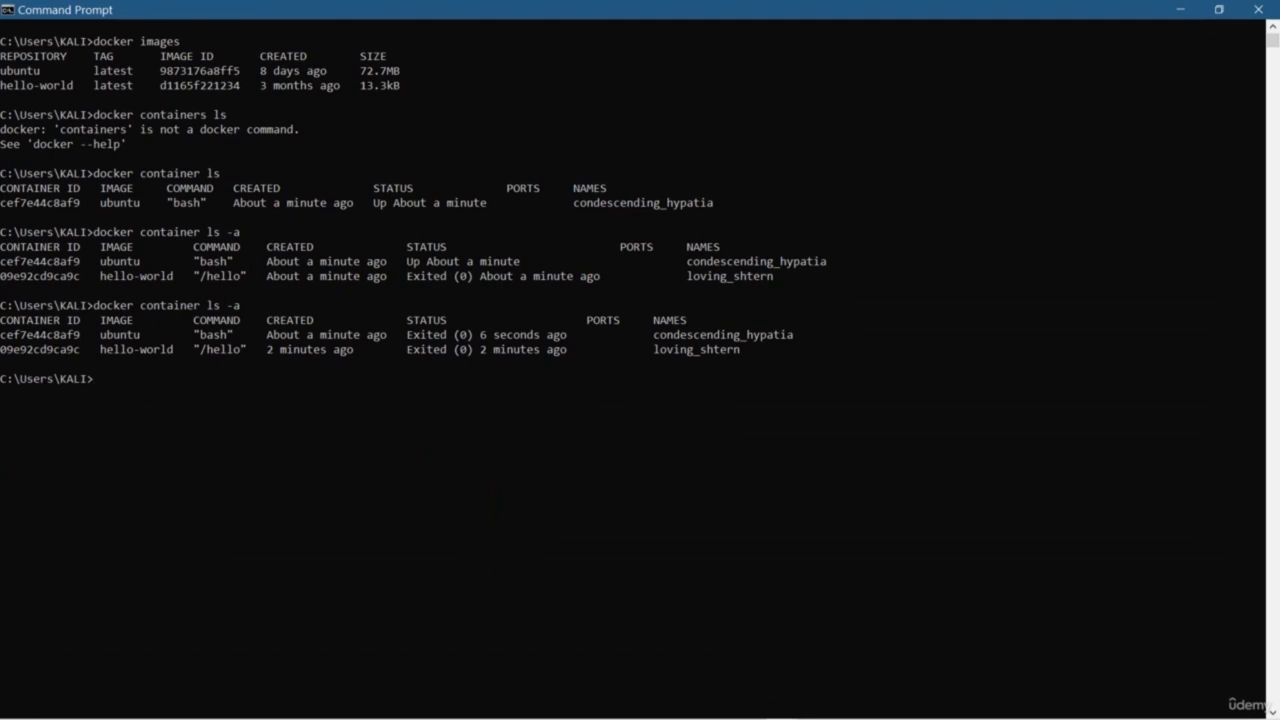
Step: List only the running containers with docker container ls, and switch to Docker Desktop to view its container list
{"action": "key", "text": "Up"}
{"action": "key", "text": "BackSpace"}
{"action": "key", "text": "BackSpace"}
{"action": "key", "text": "BackSpace"}
{"action": "key", "text": "Return"}
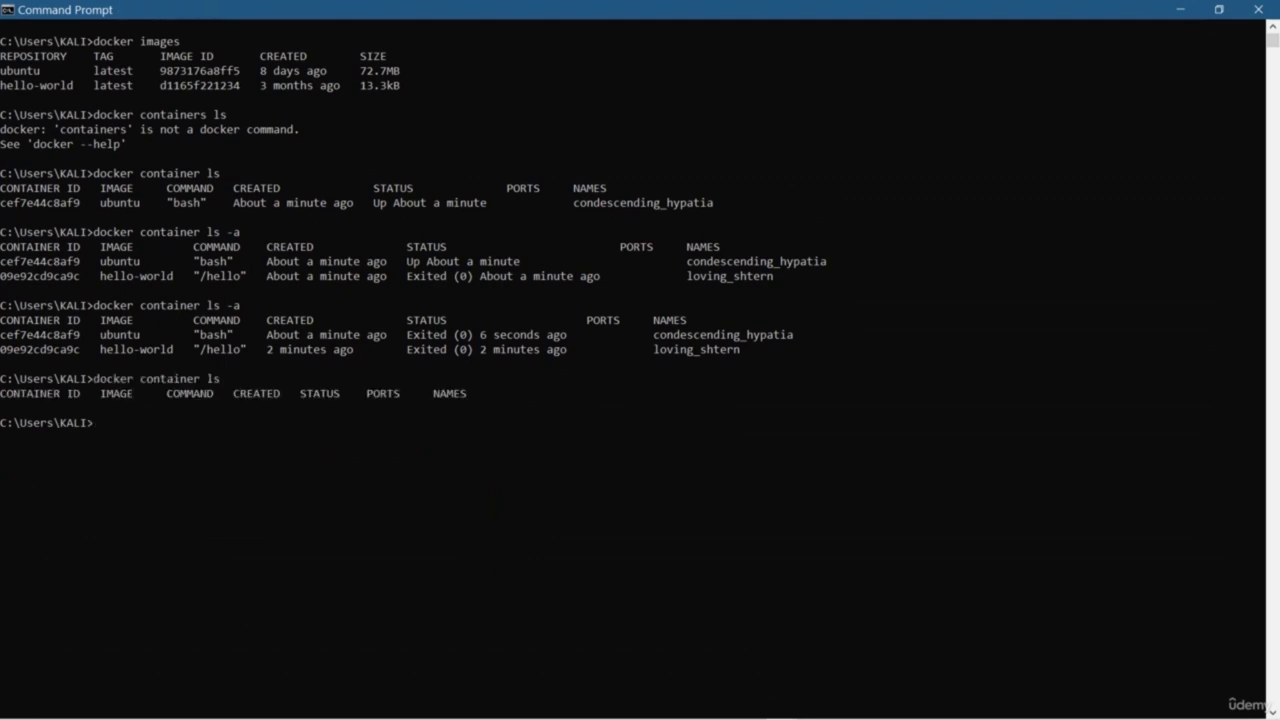
{"action": "left_click", "coordinate": [934, 707]}
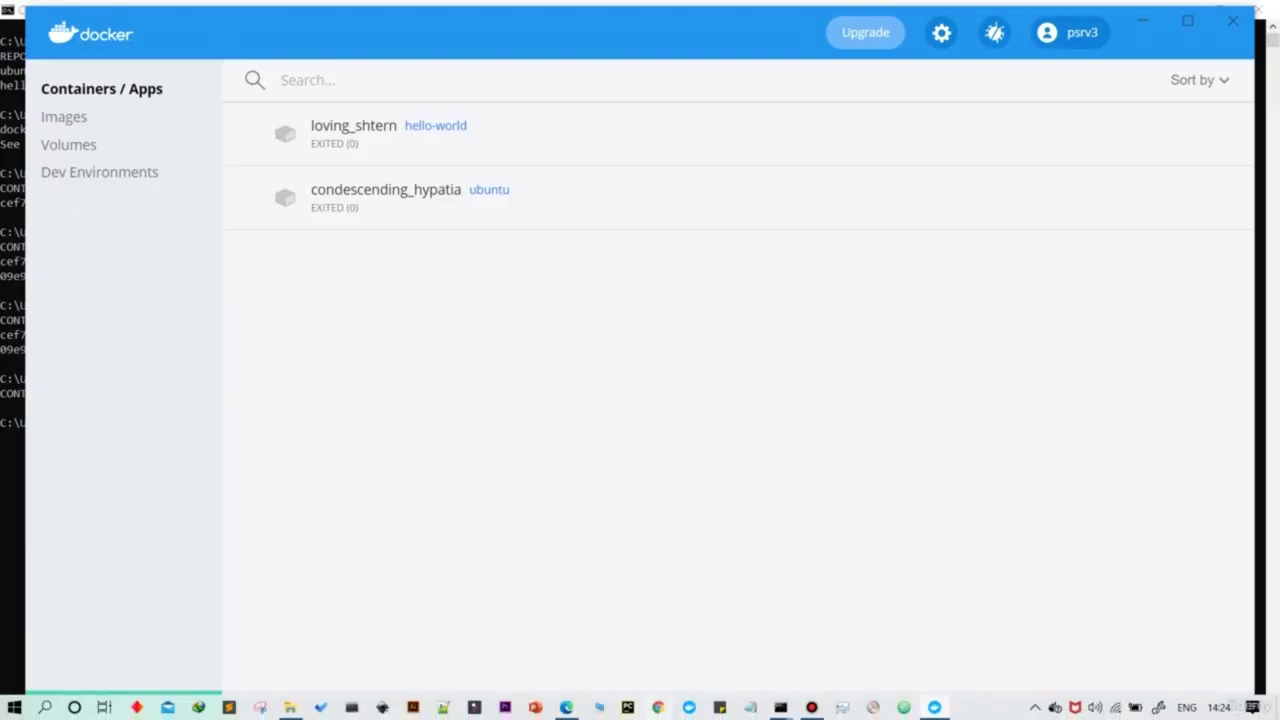
Step: Switch to the Command Prompt in D:\docker\app, clear its screen and display the command help with docker
{"action": "mouse_move", "coordinate": [780, 707]}
{"action": "left_click", "coordinate": [690, 640]}
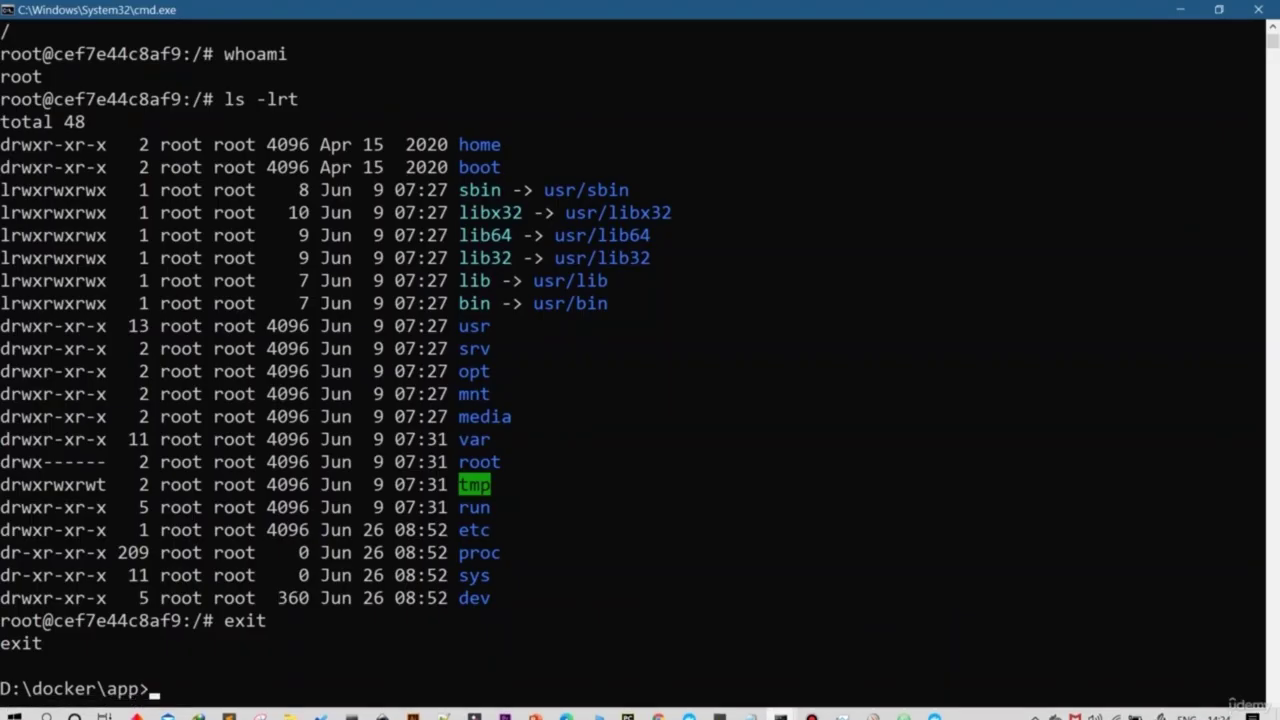
{"action": "type", "text": "cls"}
{"action": "key", "text": "Return"}
{"action": "type", "text": "docker"}
{"action": "key", "text": "Return"}
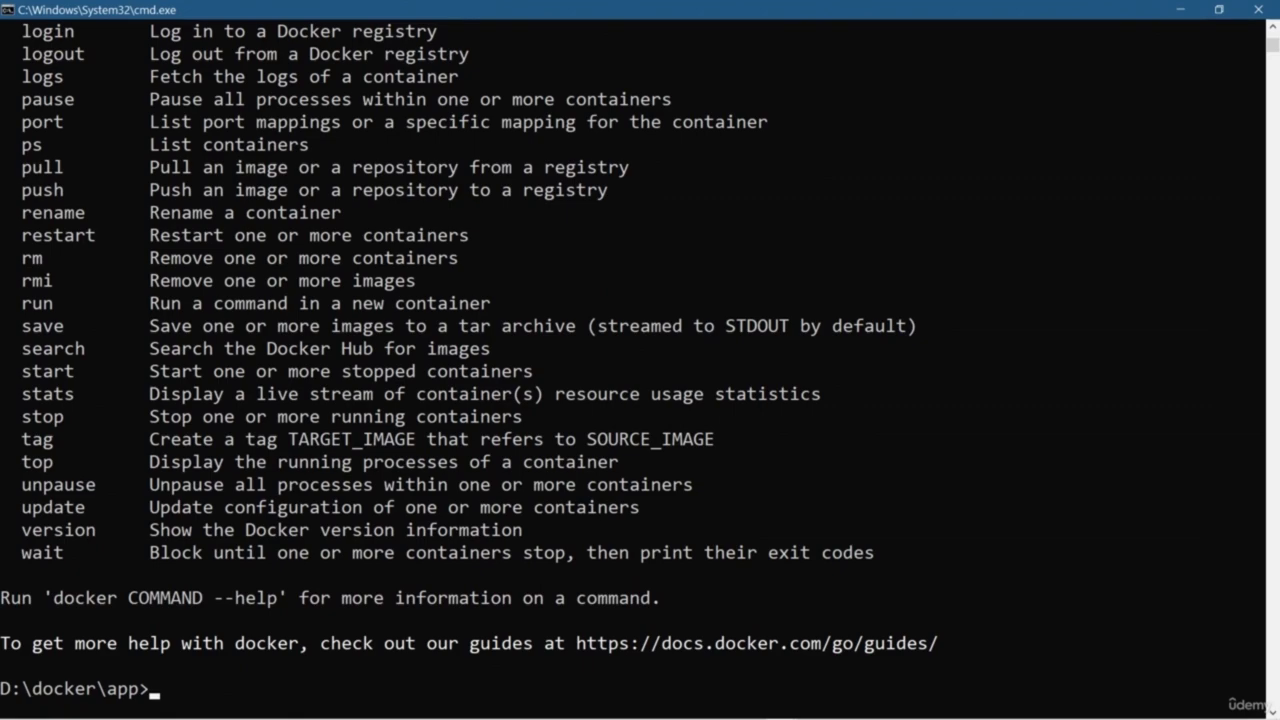
Step: Read through the docker help from the options through the management commands to the end of the commands list
{"action": "scroll", "coordinate": [640, 360], "scroll_direction": "up", "scroll_amount": 15}
{"action": "scroll", "coordinate": [389, 361], "scroll_direction": "up", "scroll_amount": 7}
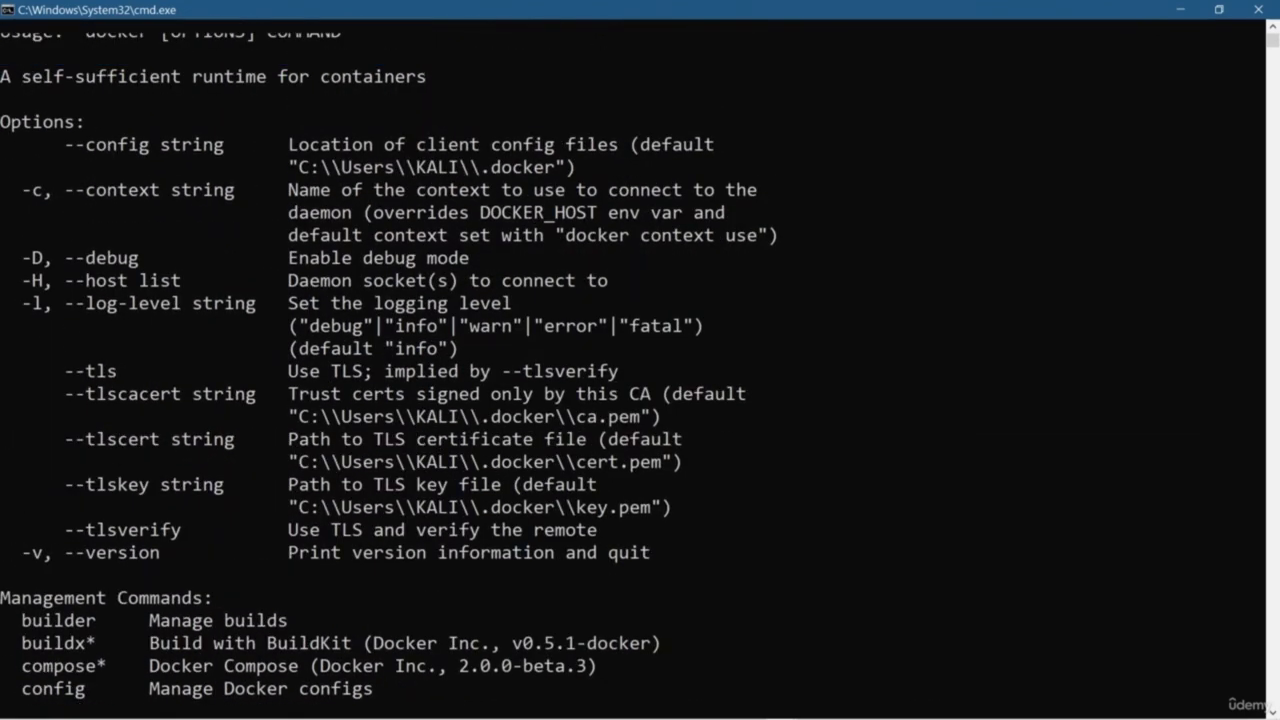
{"action": "scroll", "coordinate": [389, 361], "scroll_direction": "down", "scroll_amount": 2}
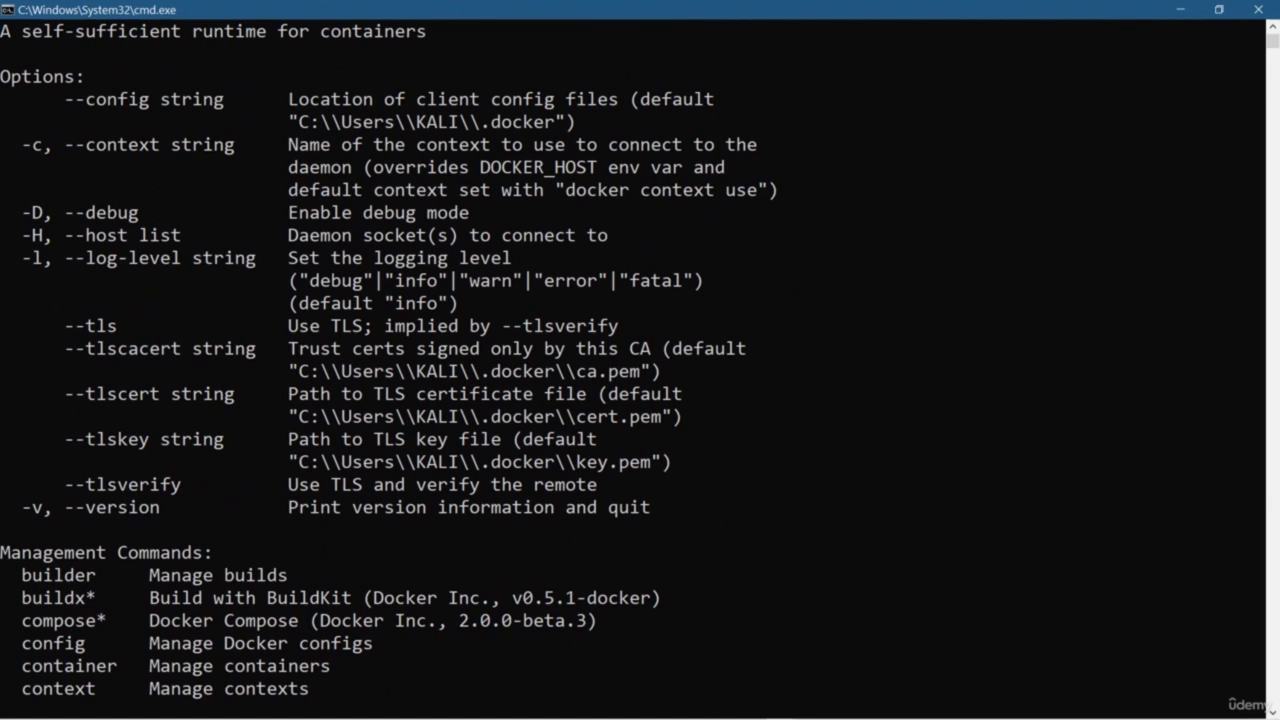
{"action": "scroll", "coordinate": [389, 361], "scroll_direction": "down", "scroll_amount": 1}
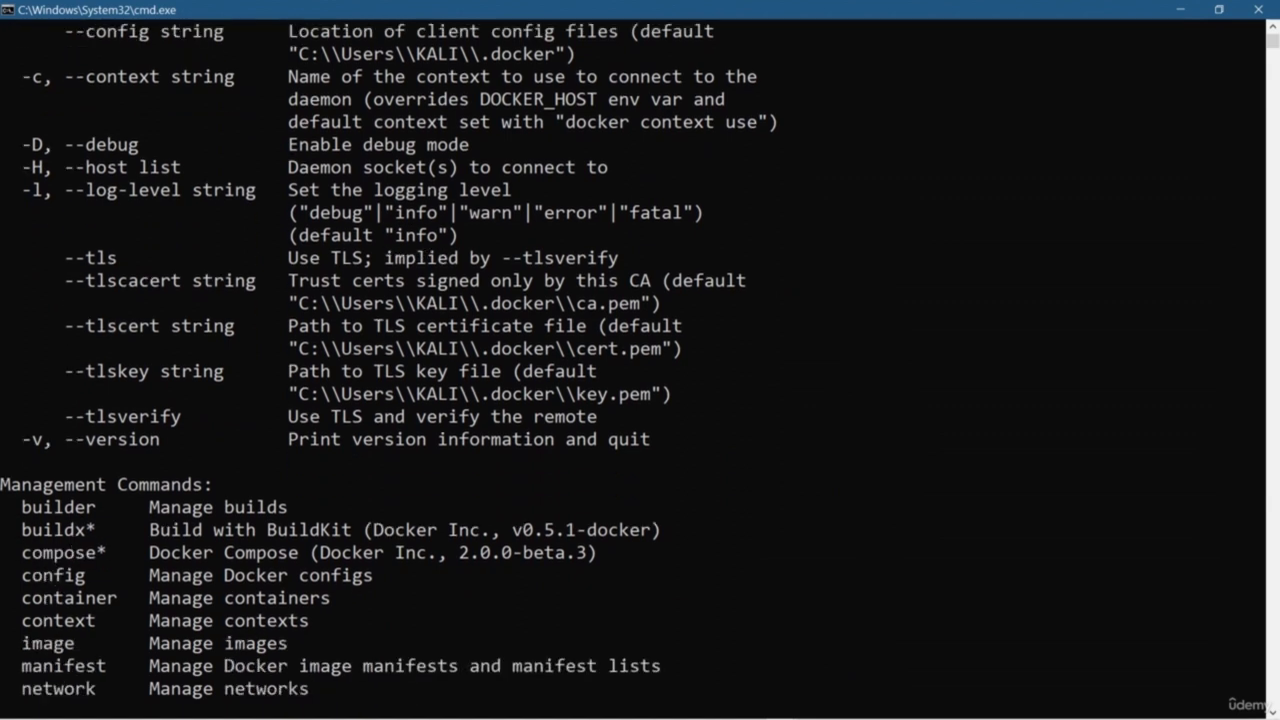
{"action": "scroll", "coordinate": [389, 359], "scroll_direction": "down", "scroll_amount": 1}
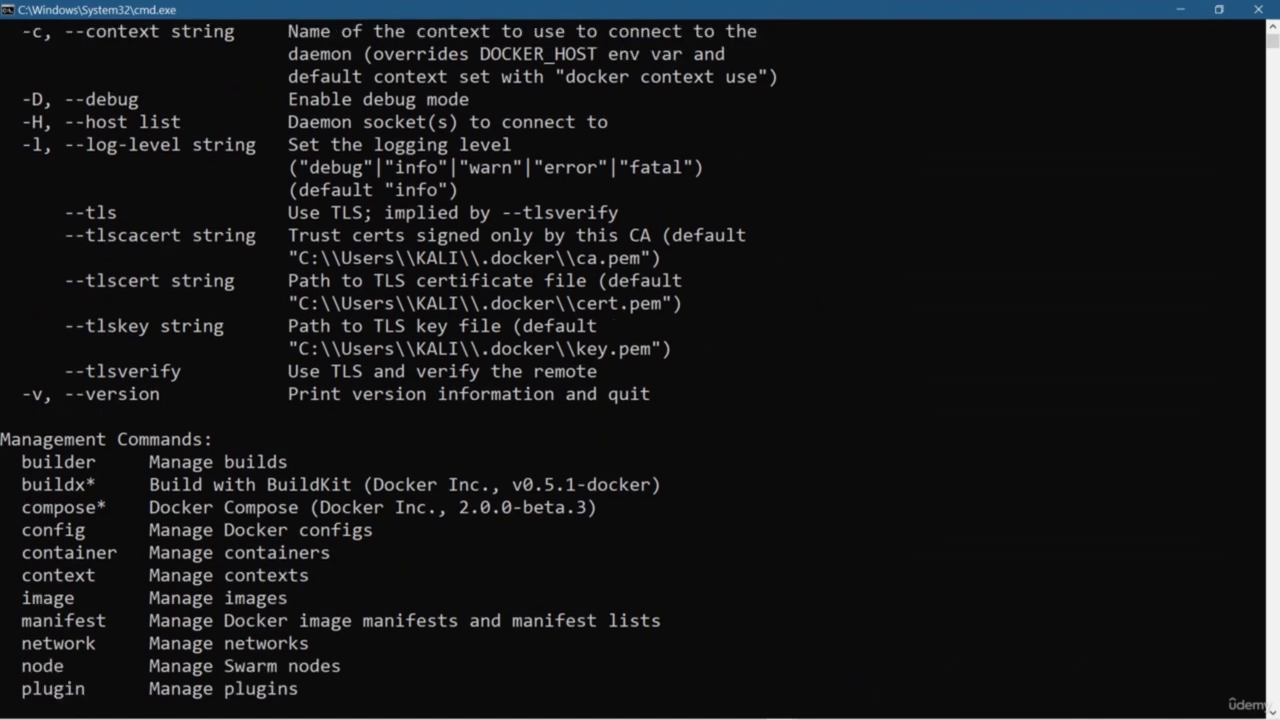
{"action": "scroll", "coordinate": [389, 361], "scroll_direction": "down", "scroll_amount": 5}
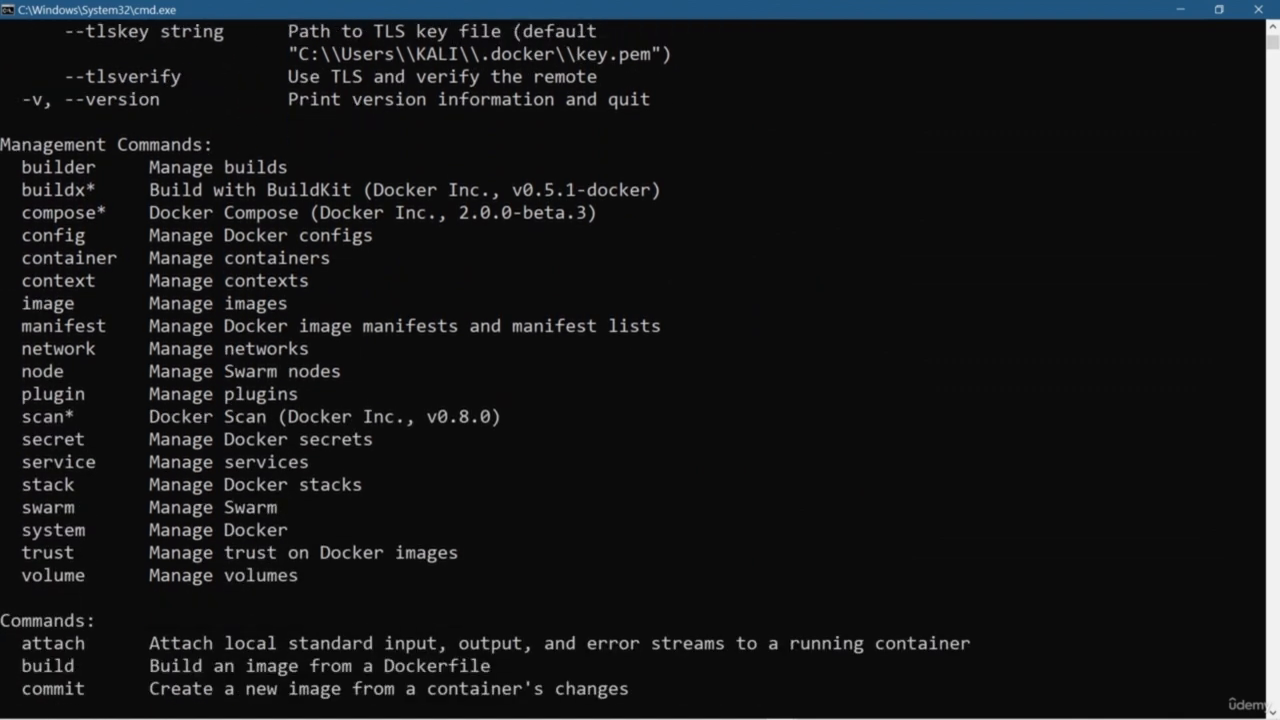
{"action": "scroll", "coordinate": [485, 361], "scroll_direction": "down", "scroll_amount": 1}
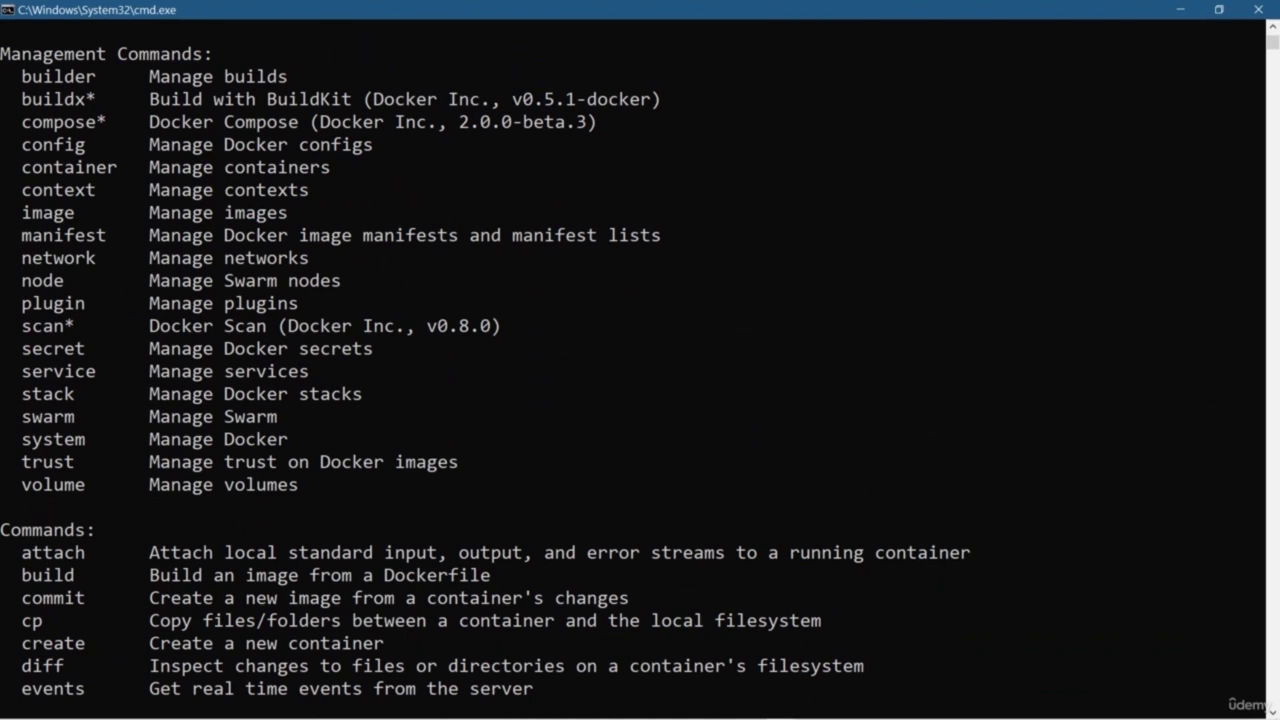
{"action": "scroll", "coordinate": [486, 361], "scroll_direction": "down", "scroll_amount": 1}
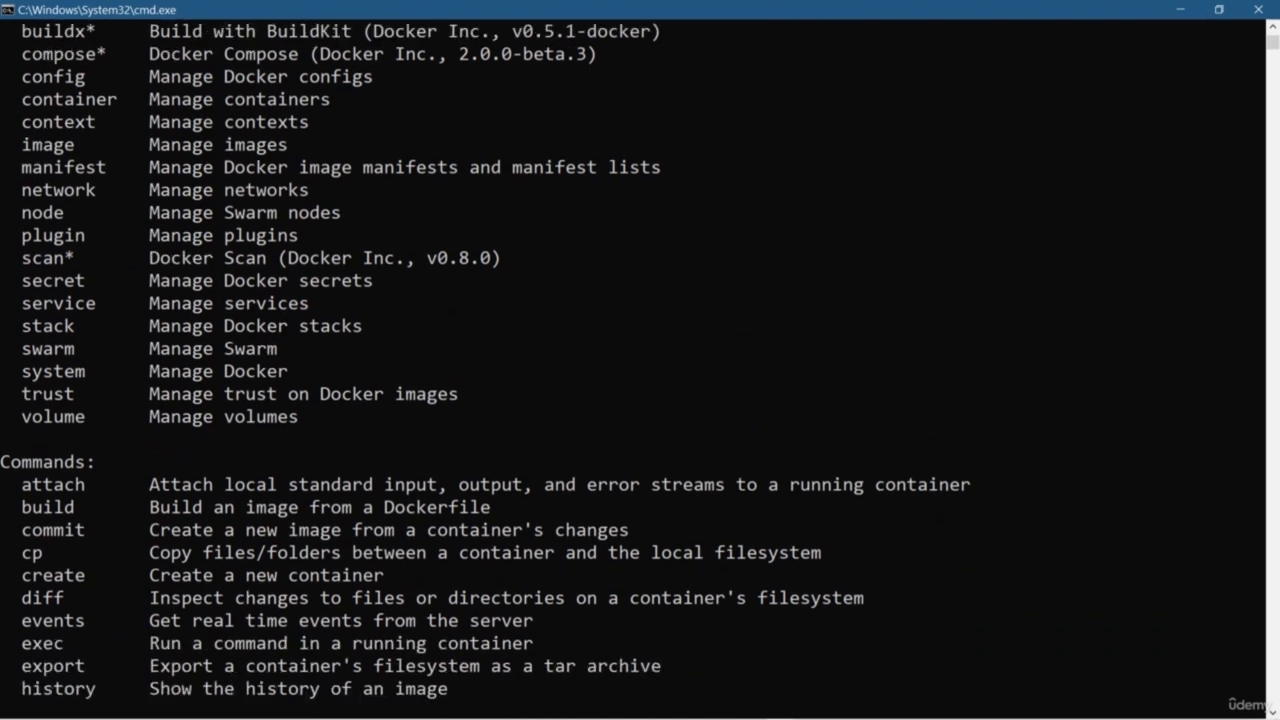
{"action": "scroll", "coordinate": [486, 361], "scroll_direction": "down", "scroll_amount": 4}
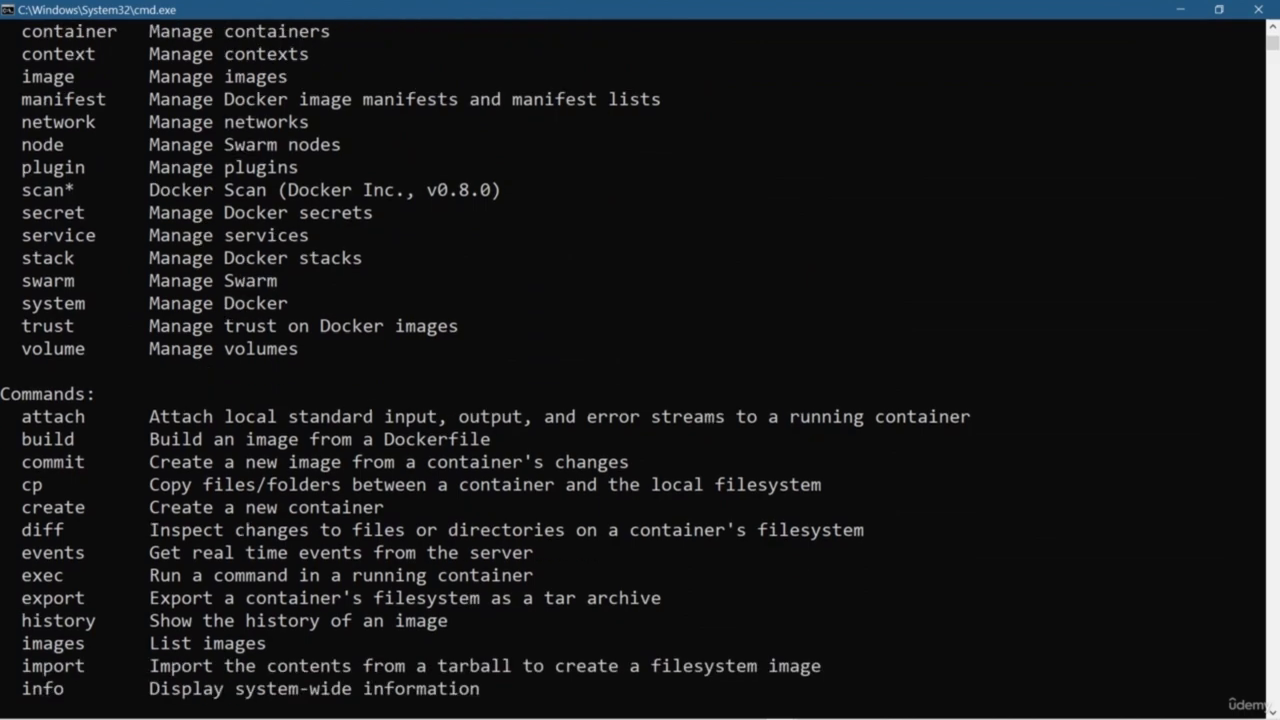
{"action": "scroll", "coordinate": [486, 361], "scroll_direction": "down", "scroll_amount": 3}
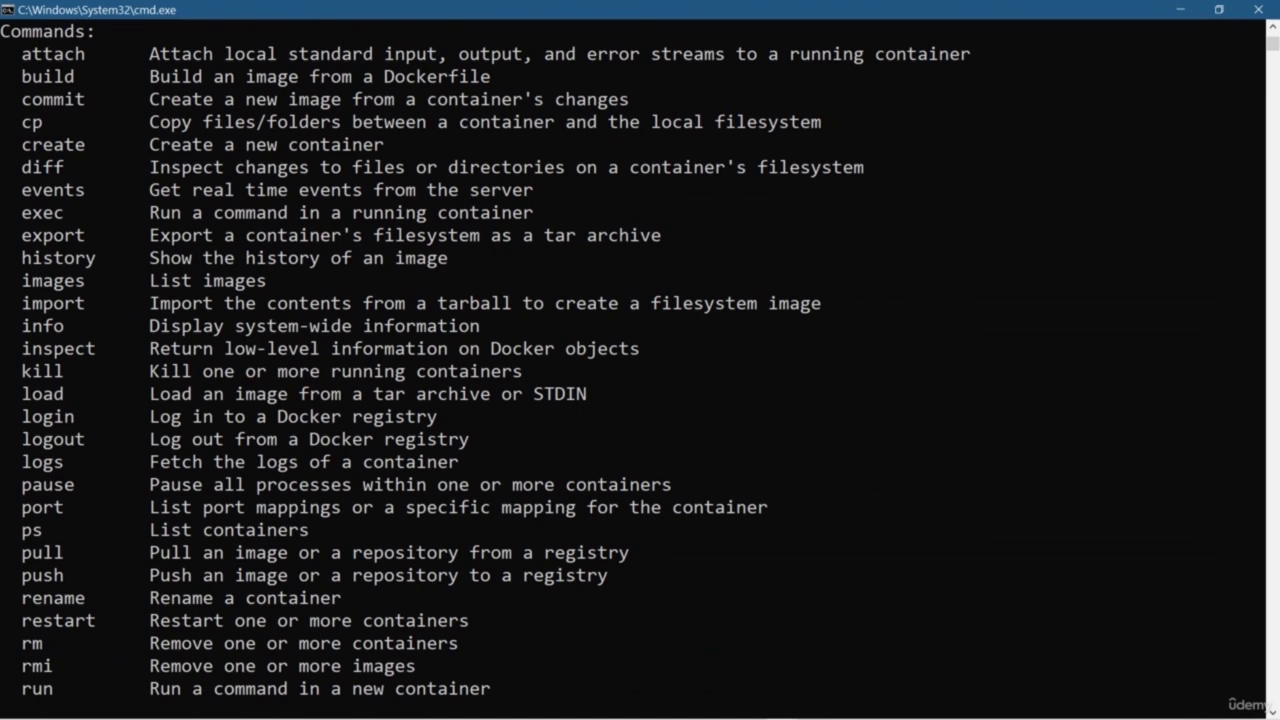
{"action": "scroll", "coordinate": [486, 361], "scroll_direction": "down", "scroll_amount": 3}
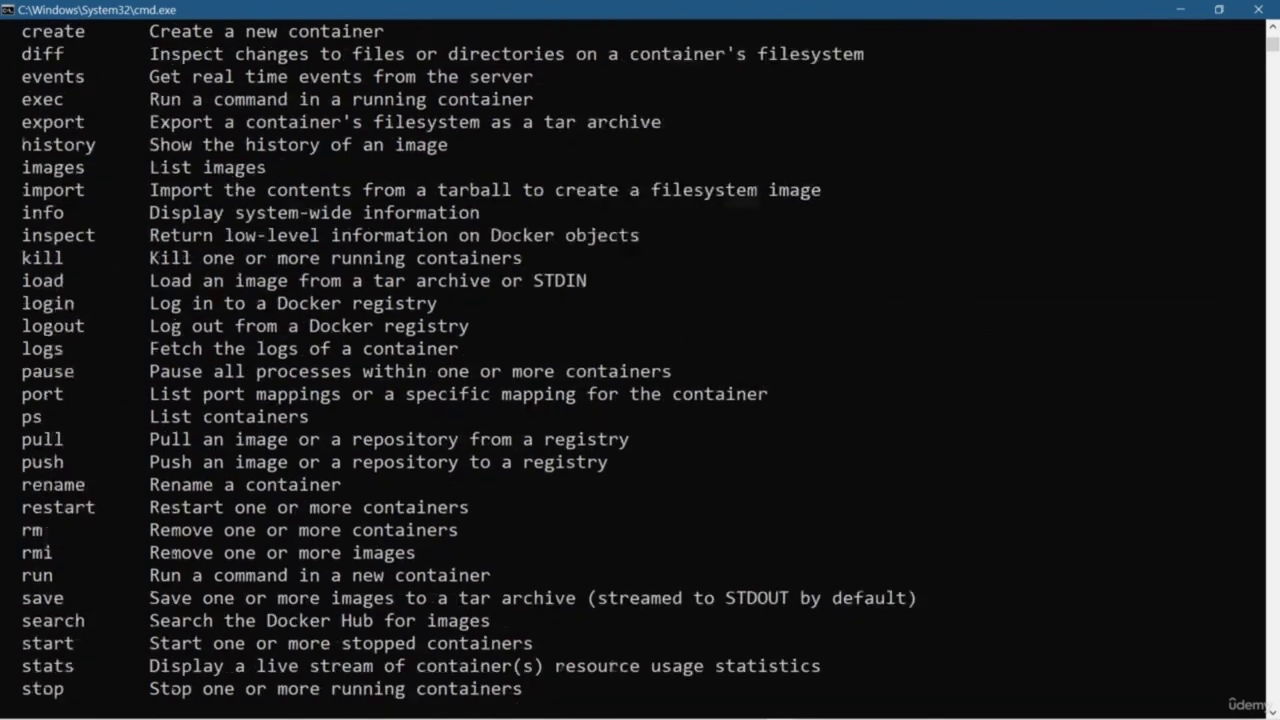
{"action": "scroll", "coordinate": [486, 361], "scroll_direction": "down", "scroll_amount": 2}
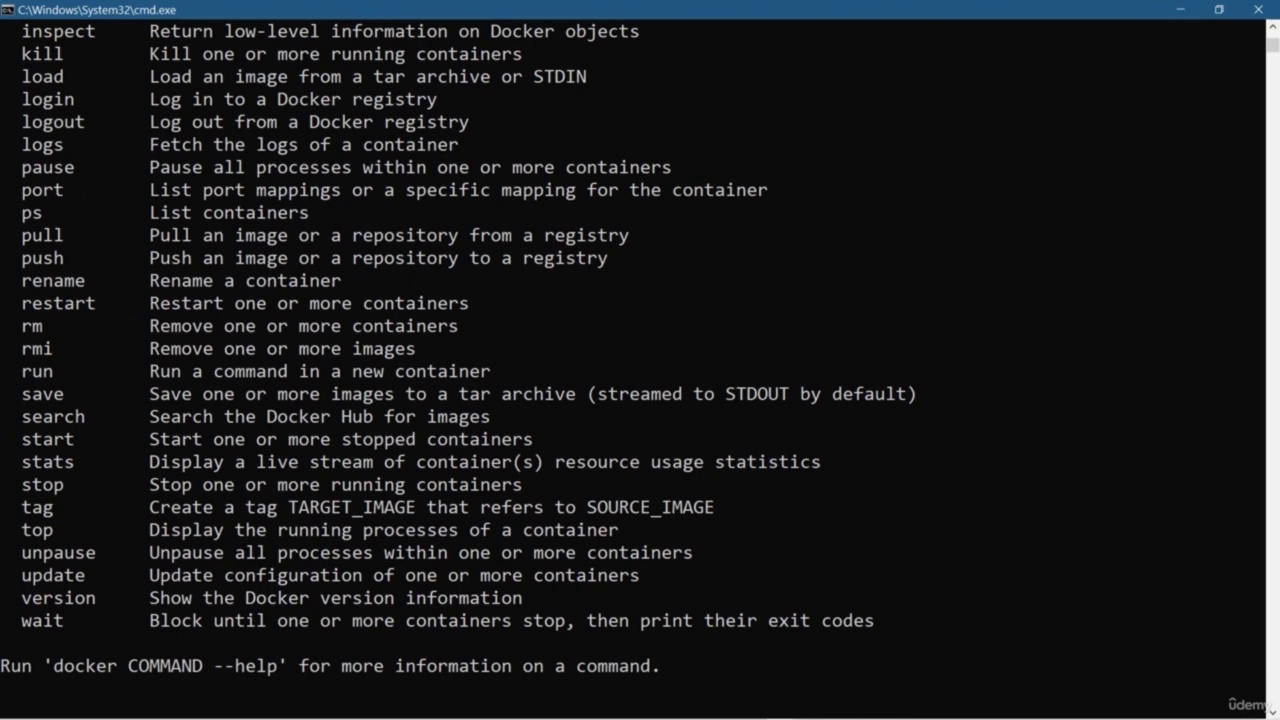
Step: Clear the screen and sign out of the Docker registry with docker logout
{"action": "type", "text": "cls"}
{"action": "key", "text": "Return"}
{"action": "type", "text": "docker logout"}
{"action": "key", "text": "Return"}
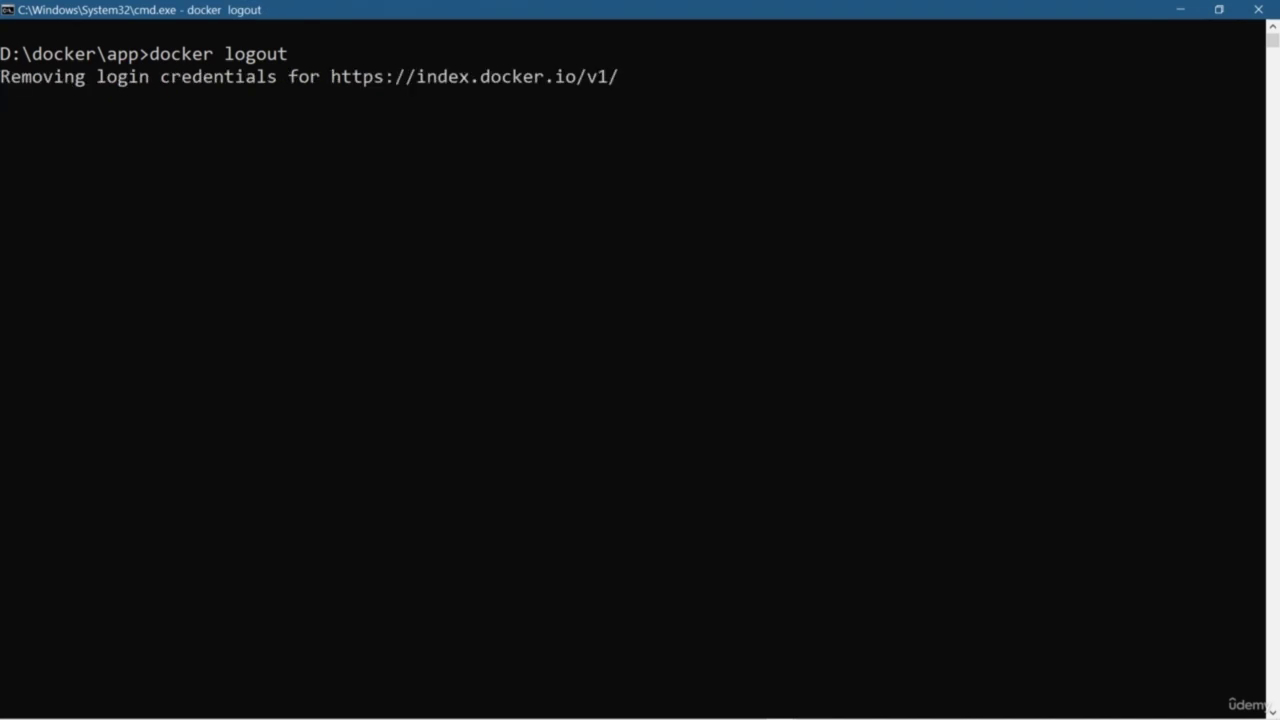
Step: Sign in to Docker Hub with docker login, entering the account's username and password
{"action": "type", "text": "docker login"}
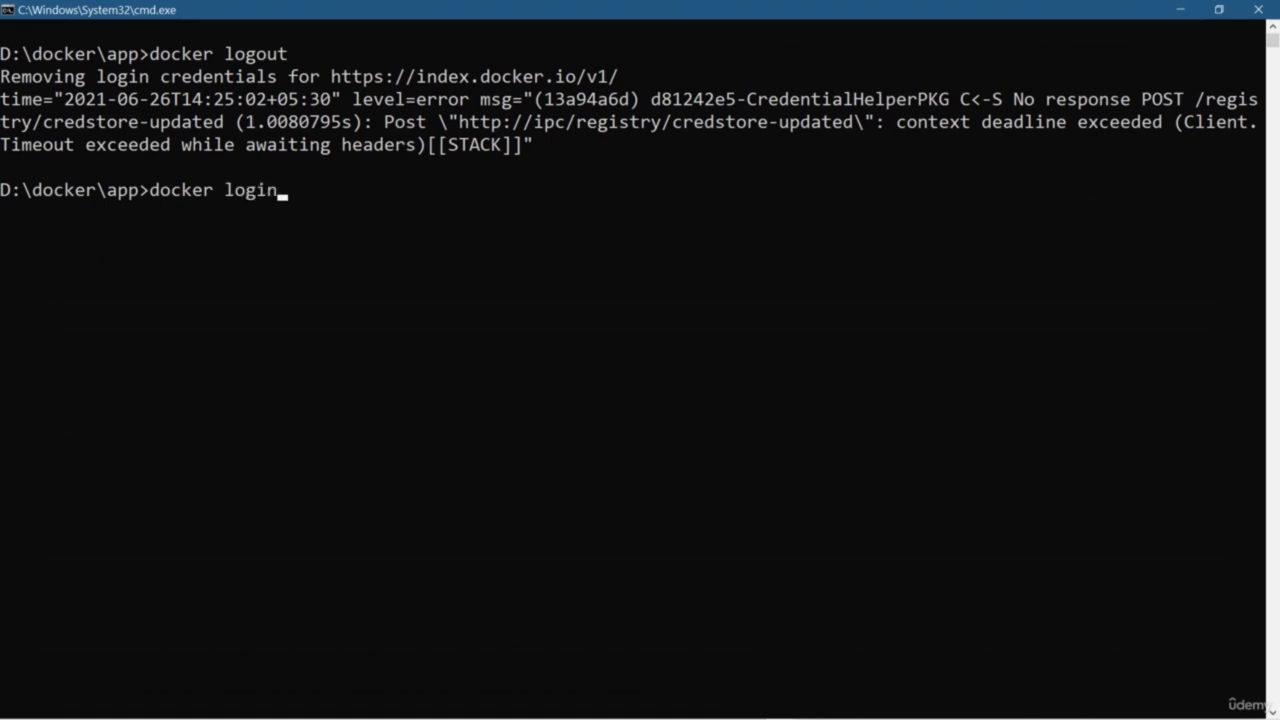
{"action": "key", "text": "Return"}
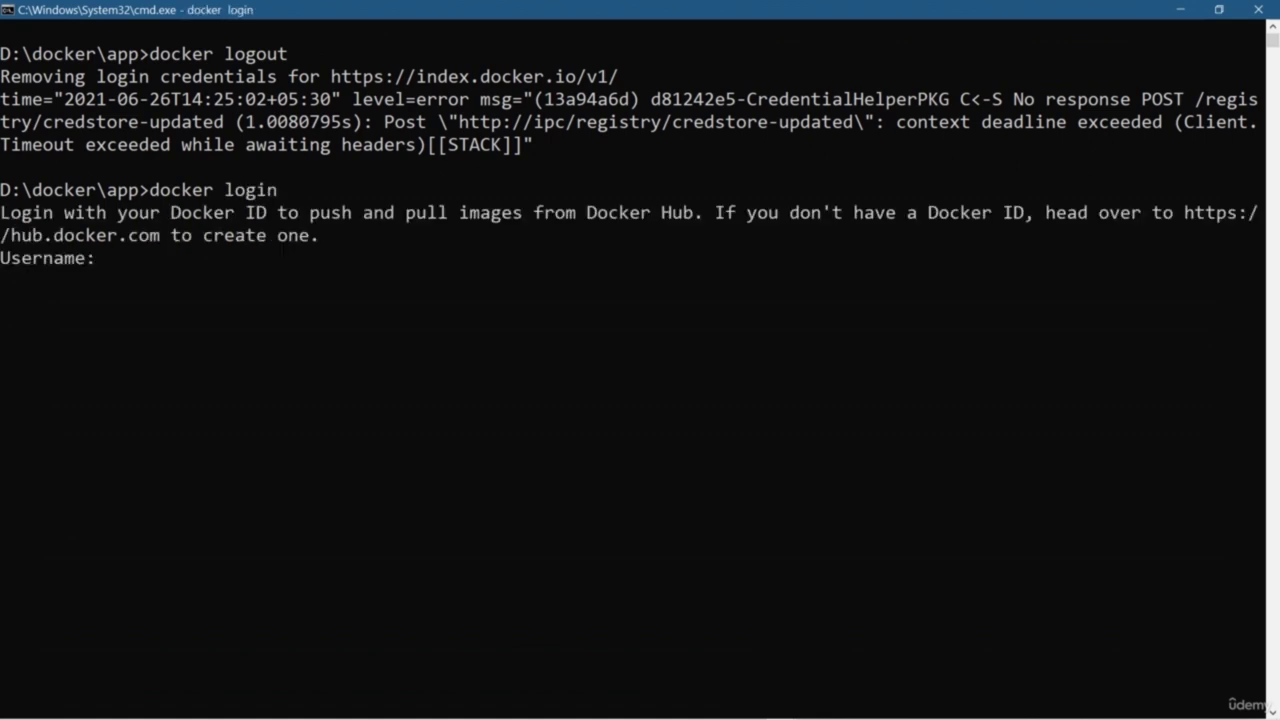
{"action": "type", "text": "psrv3"}
{"action": "key", "text": "Return"}
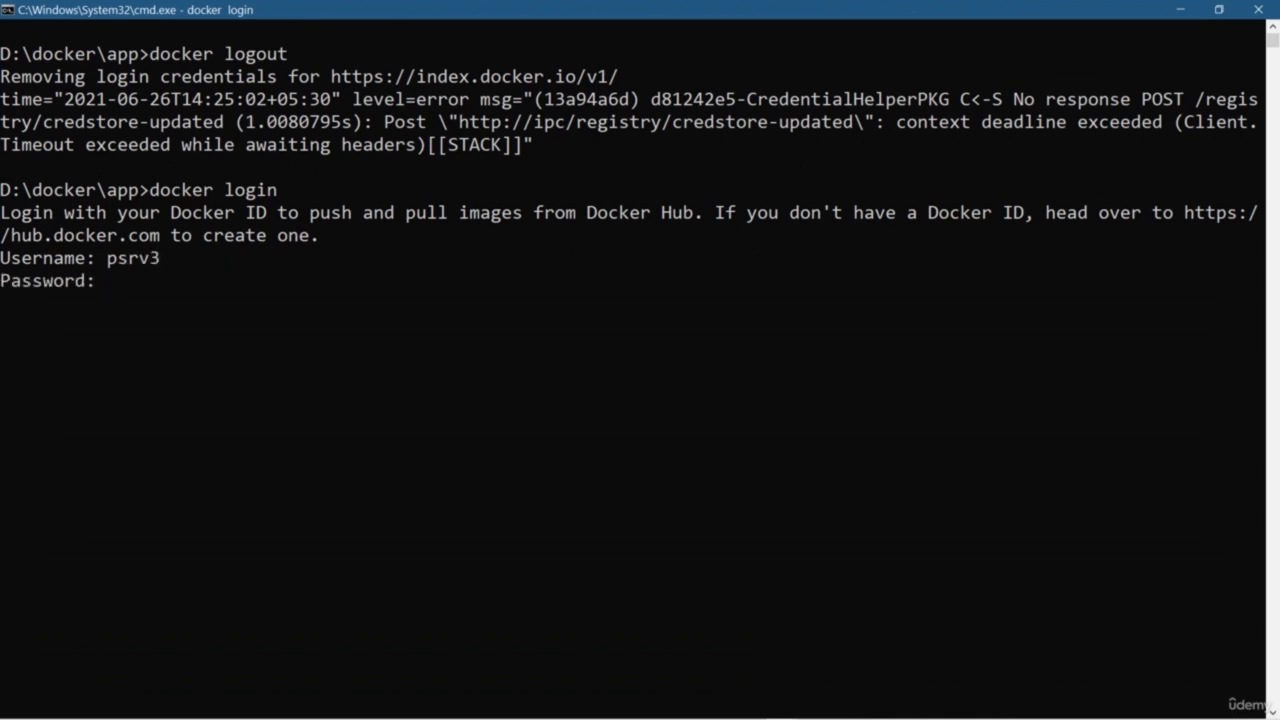
{"action": "key", "text": "Return"}
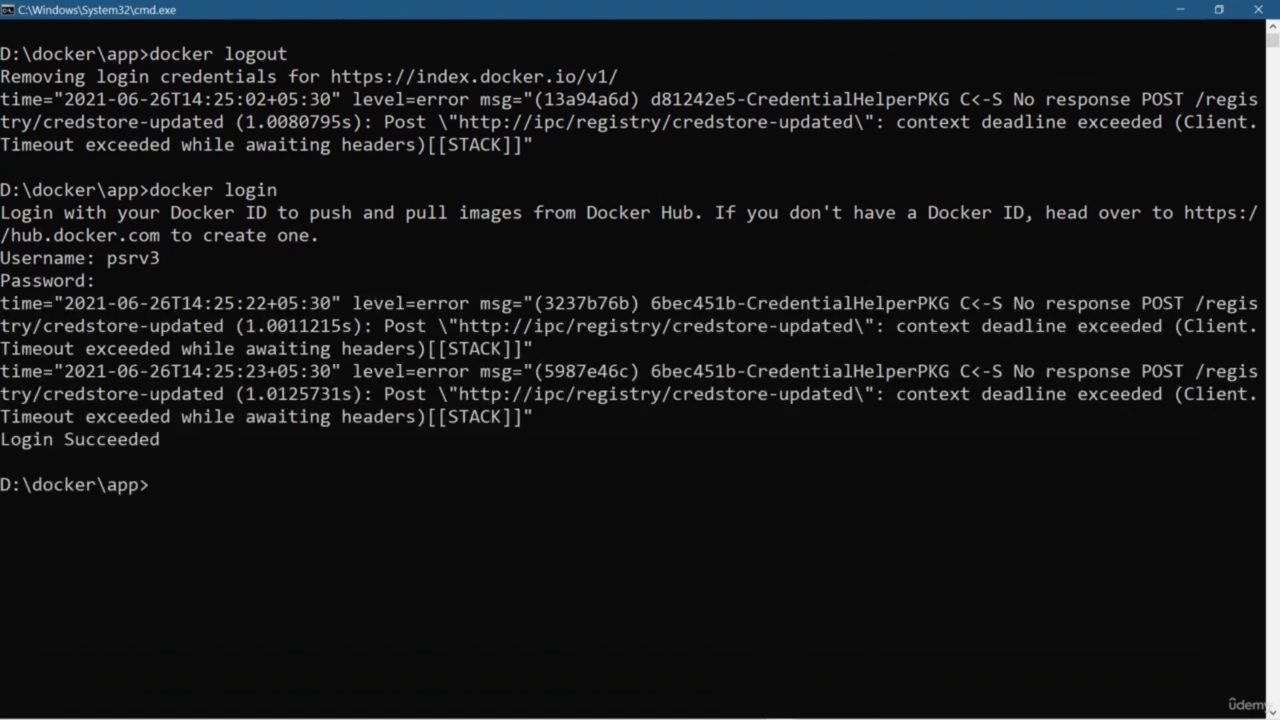
Step: Clear the screen and start an interactive container with docker run --name ubuntubash -it ubuntu:latest bash
{"action": "type", "text": "cls"}
{"action": "key", "text": "Return"}
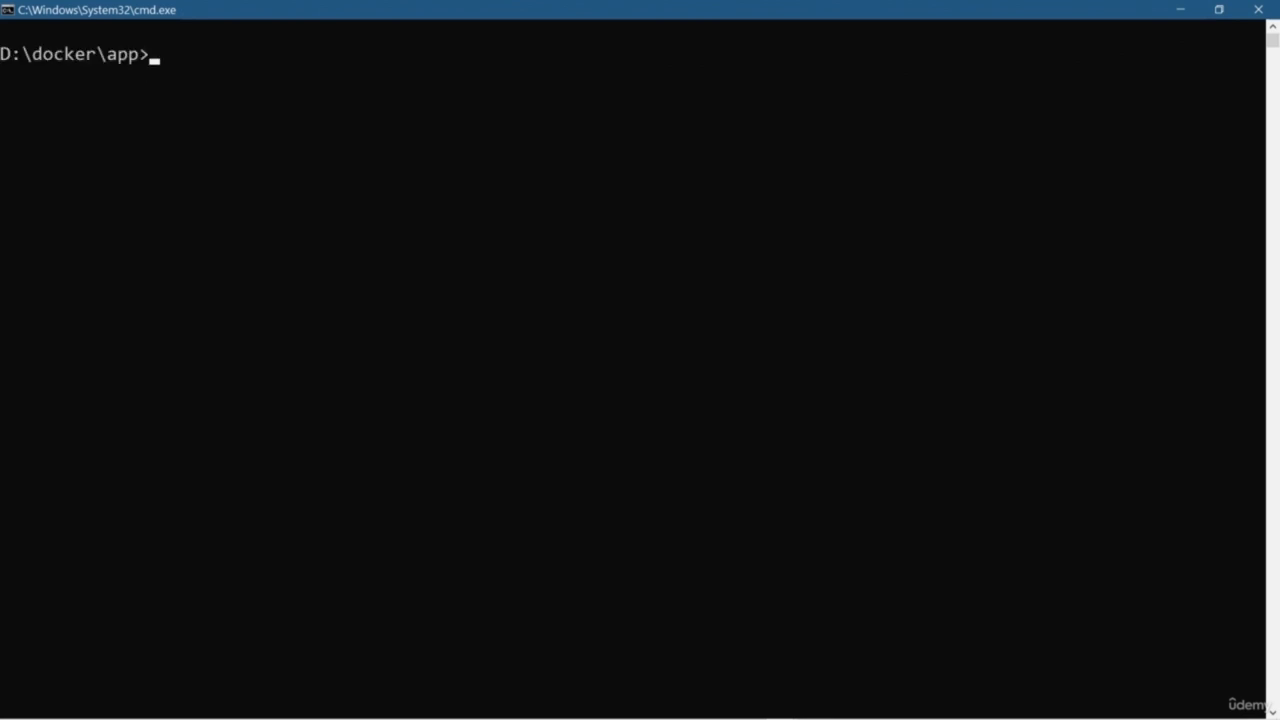
{"action": "left_click", "coordinate": [812, 712]}
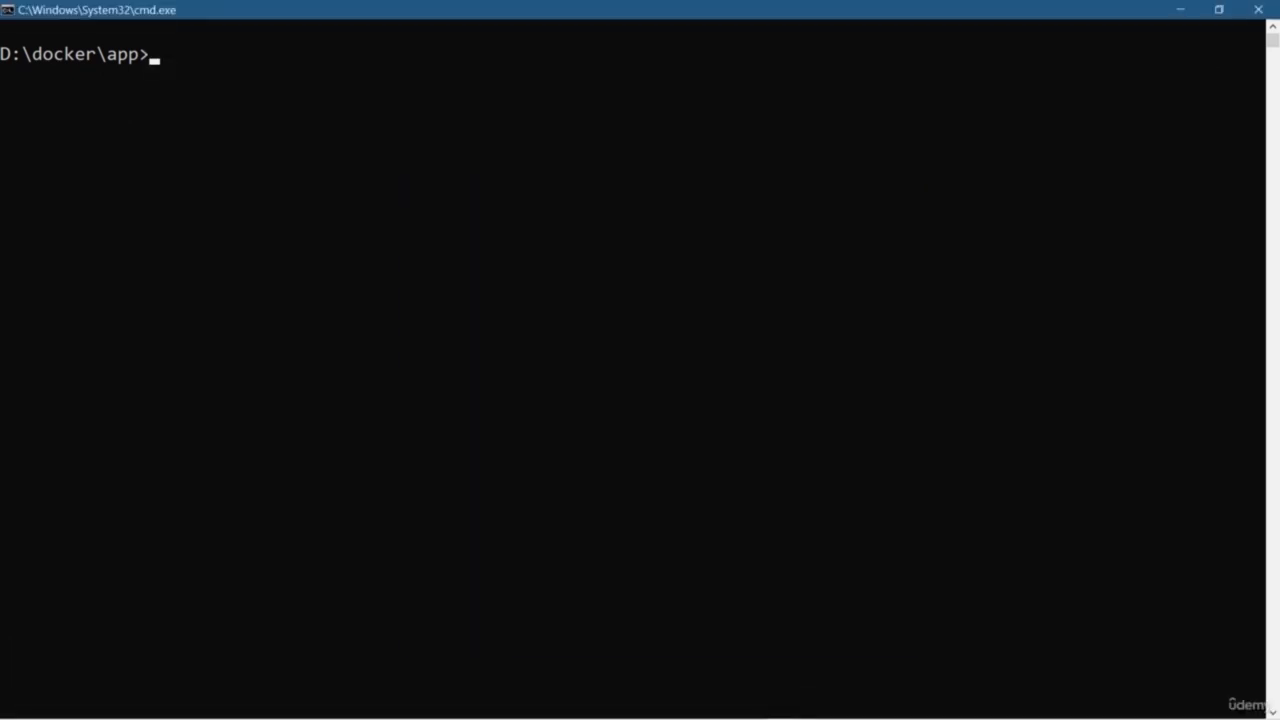
{"action": "type", "text": "docker run "}
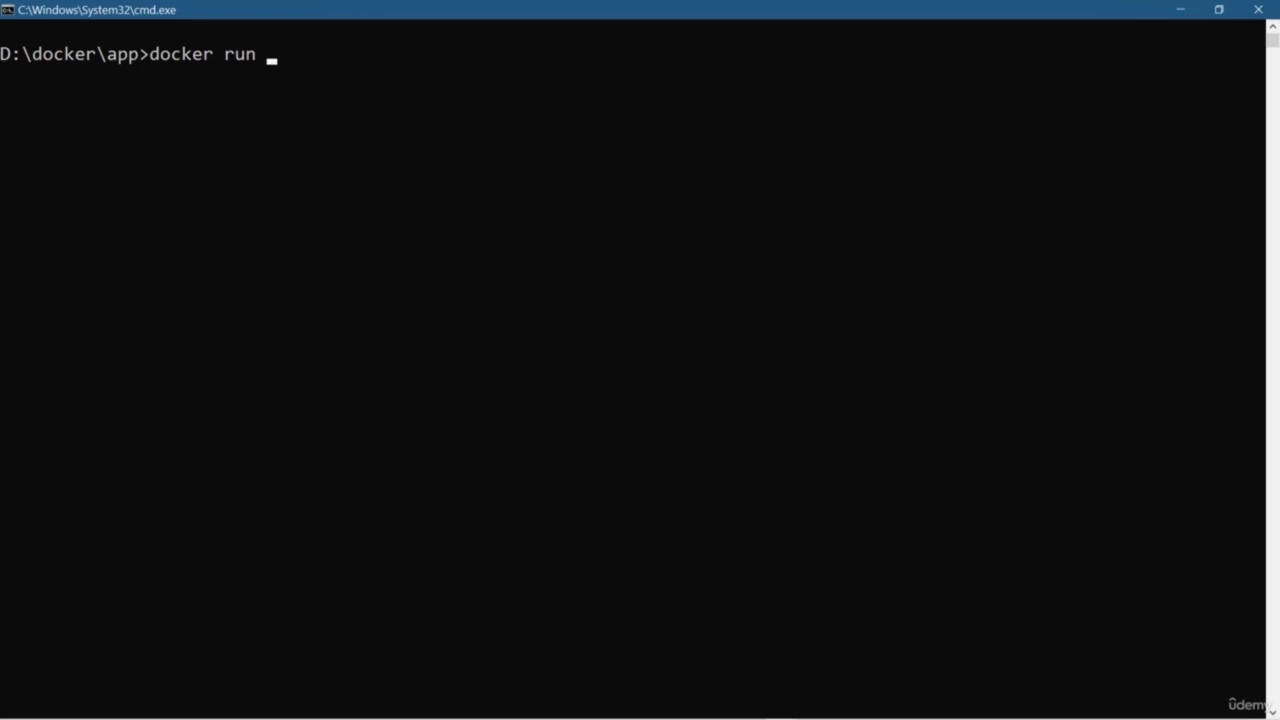
{"action": "type", "text": "--name ubuntubas"}
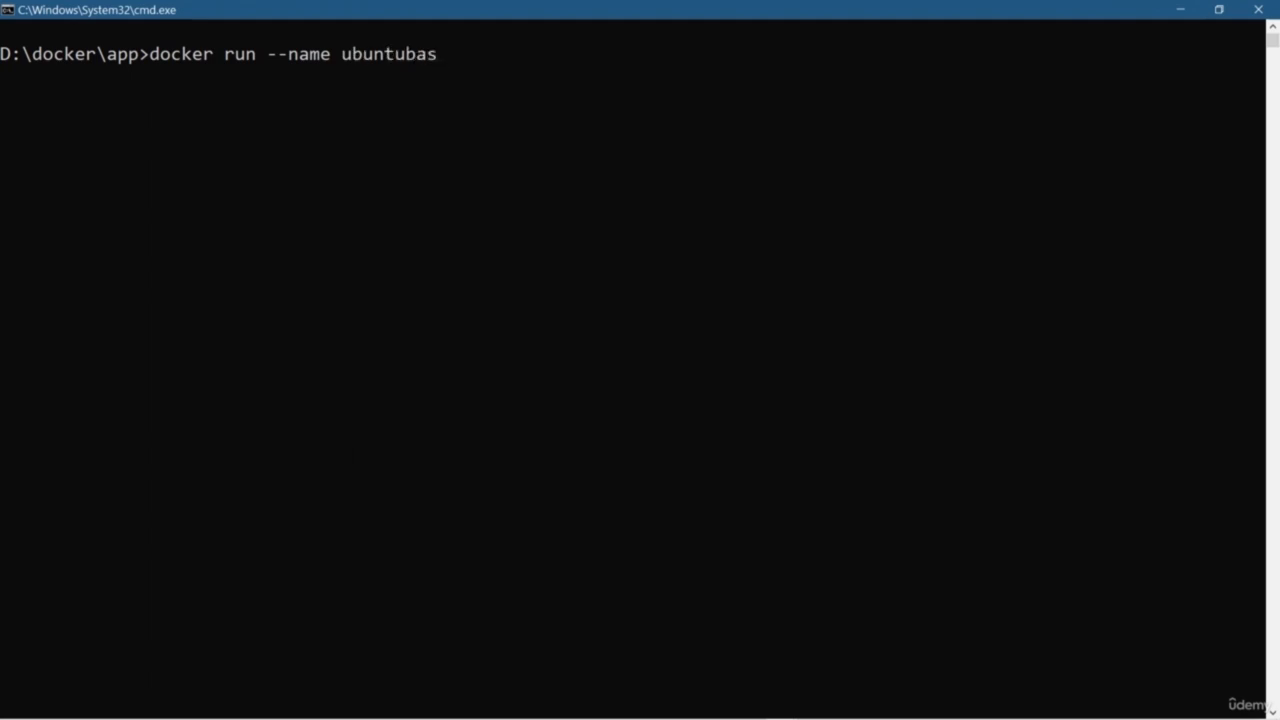
{"action": "type", "text": "h -it ubint"}
{"action": "key", "text": "BackSpace"}
{"action": "key", "text": "BackSpace"}
{"action": "key", "text": "BackSpace"}
{"action": "type", "text": "untu:latest"}
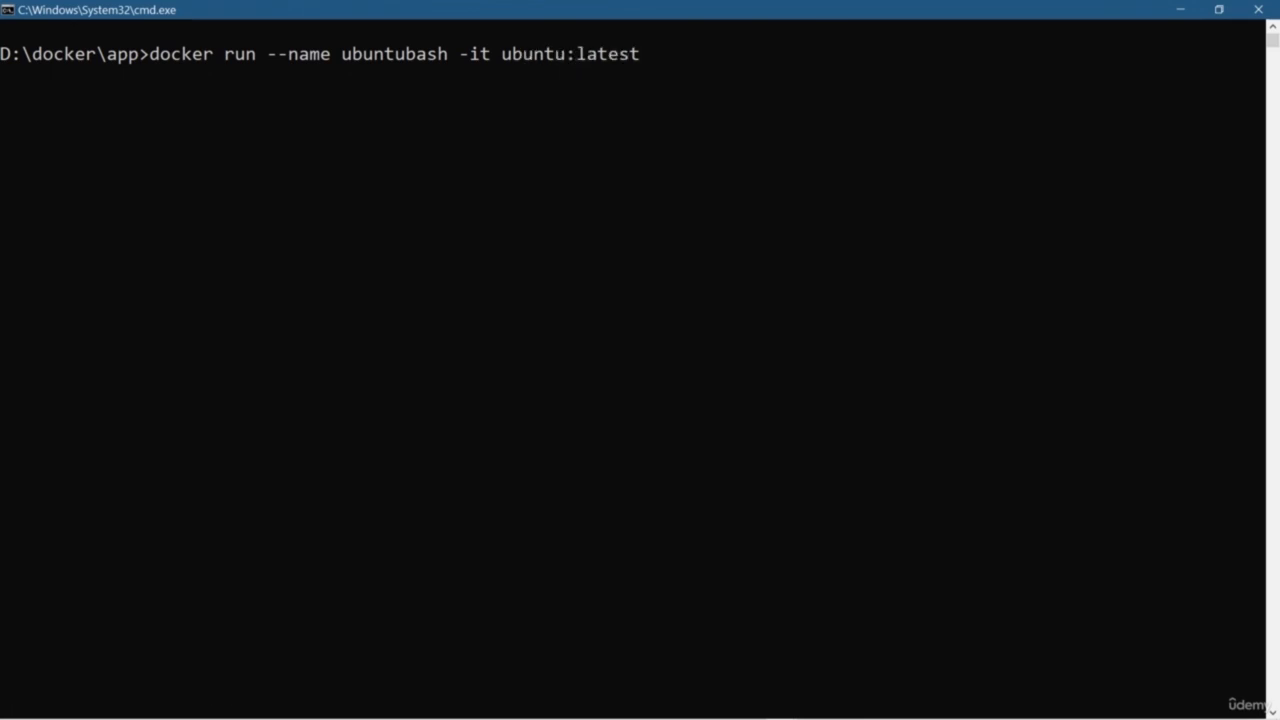
{"action": "type", "text": " bash"}
{"action": "key", "text": "Return"}
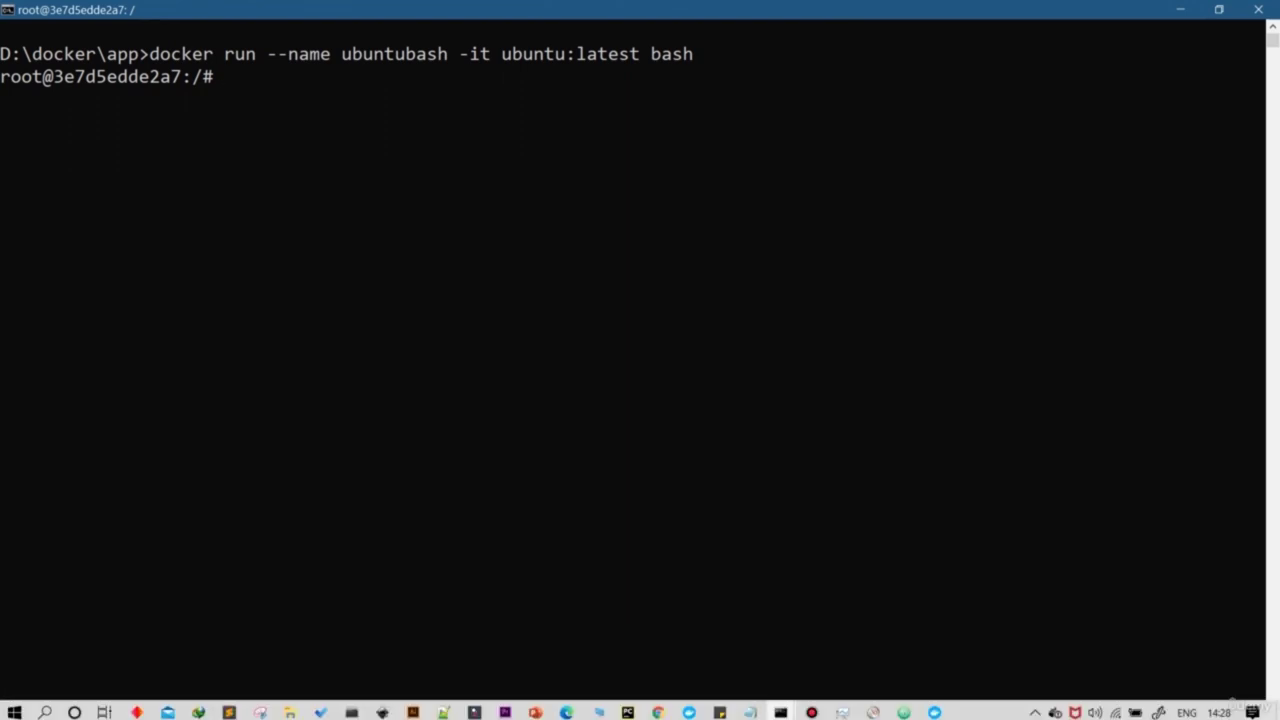
Step: Switch to the second Command Prompt, clear its screen and list the running containers with docker container ls
{"action": "mouse_move", "coordinate": [780, 707]}
{"action": "left_click", "coordinate": [873, 635]}
{"action": "type", "text": "cls"}
{"action": "key", "text": "Return"}
{"action": "type", "text": "docker "}
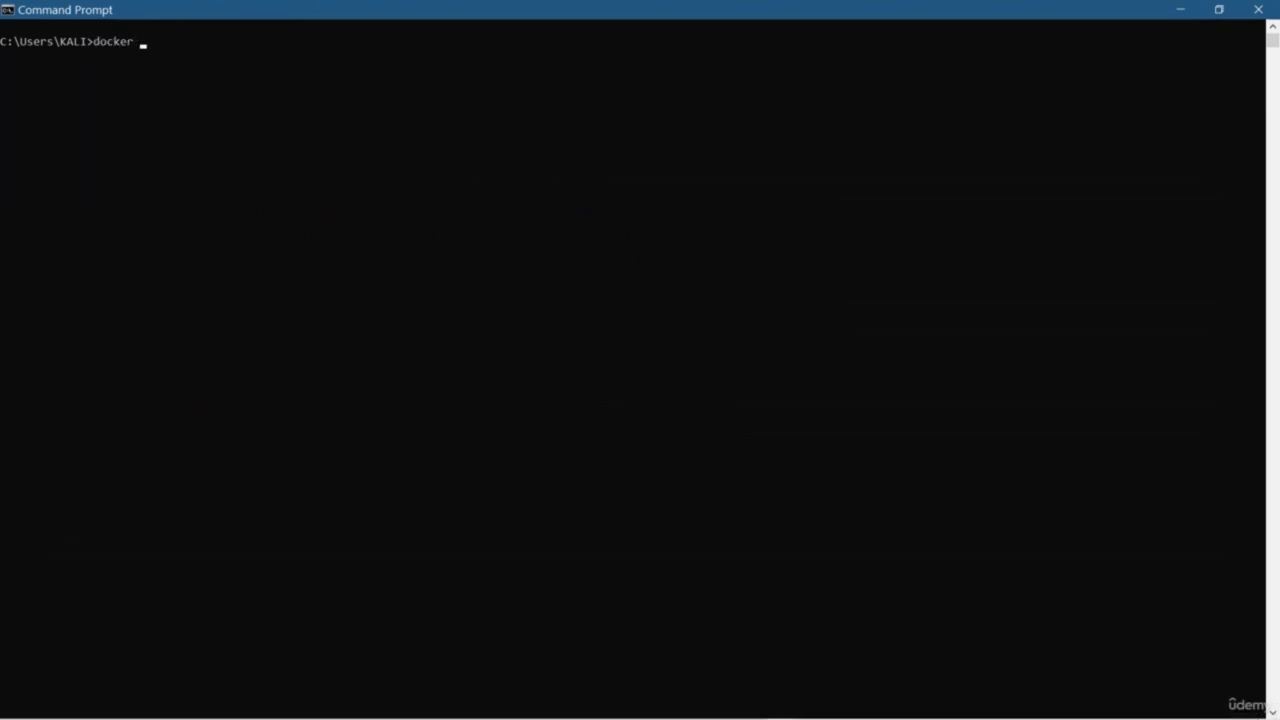
{"action": "type", "text": "container ls"}
{"action": "key", "text": "Return"}
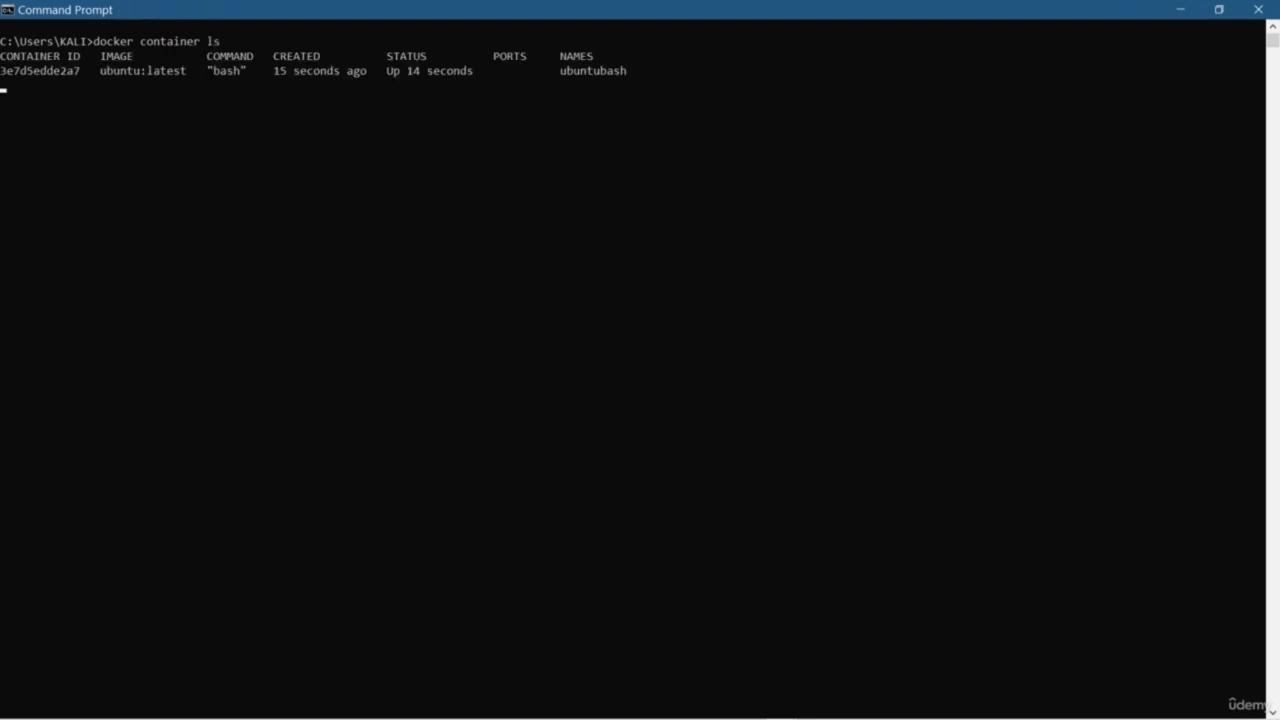
Step: Create a file named test inside the running container with docker exec -d ubuntubash touch test, copying the container name from the list
{"action": "left_click_drag", "start_coordinate": [616, 75], "coordinate": [689, 75]}
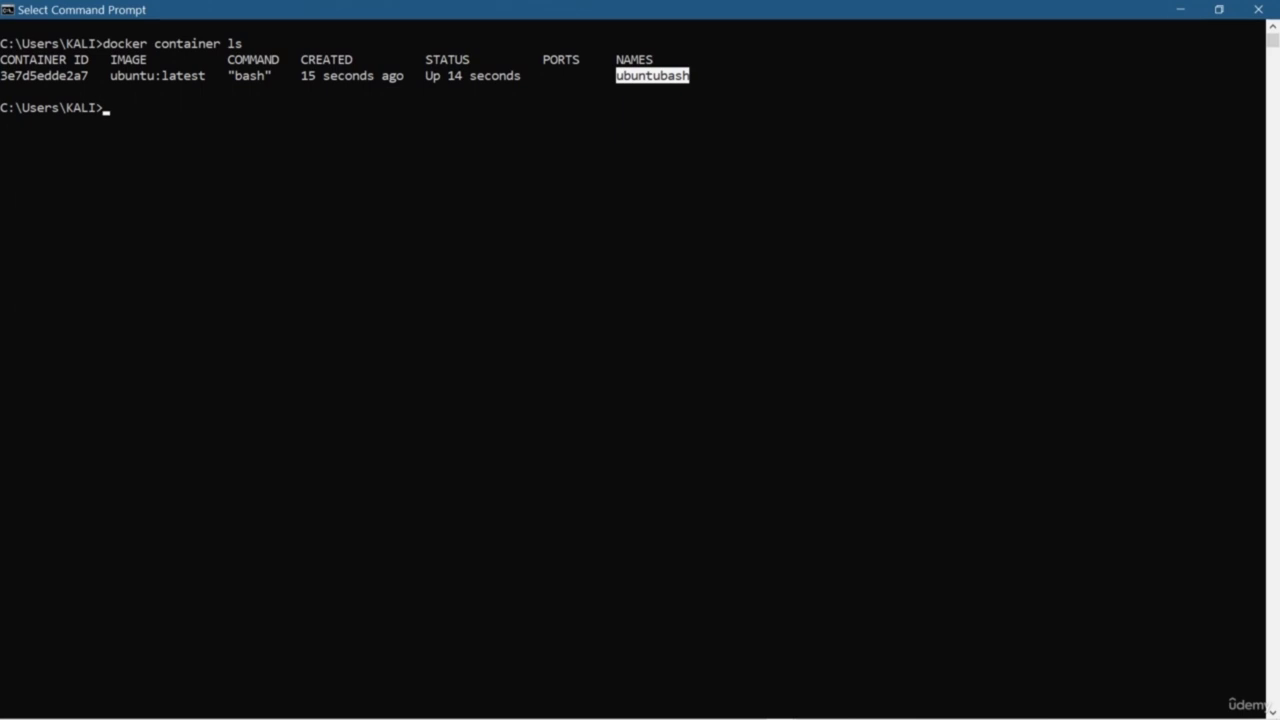
{"action": "key", "text": "Return"}
{"action": "type", "text": "docker "}
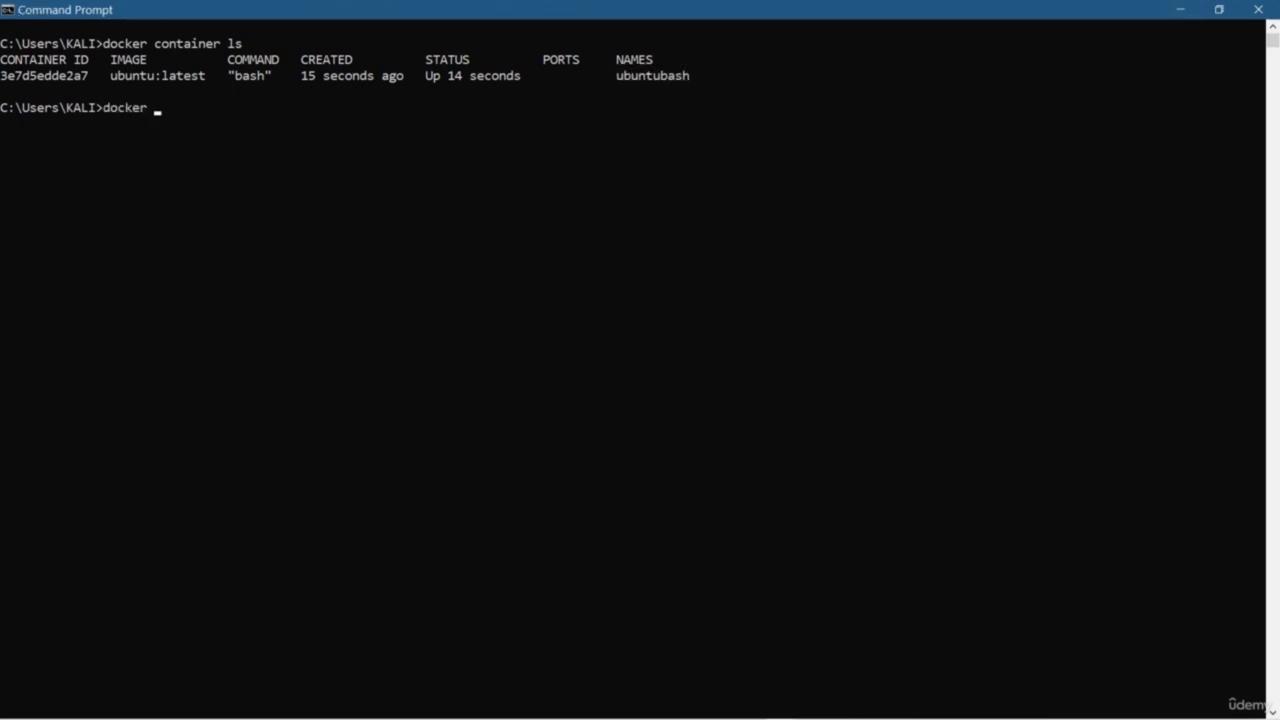
{"action": "type", "text": "exec -d"}
{"action": "left_click_drag", "start_coordinate": [616, 75], "coordinate": [689, 75]}
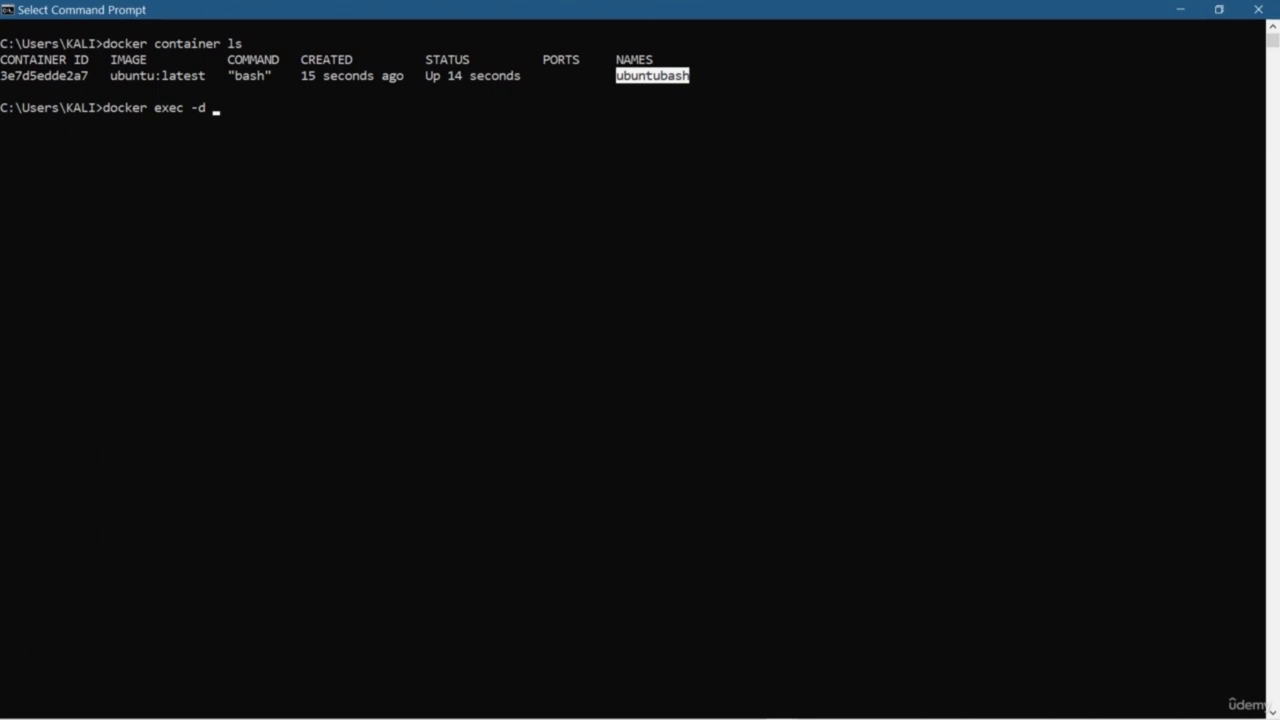
{"action": "key", "text": "ctrl+c"}
{"action": "key", "text": "ctrl+v"}
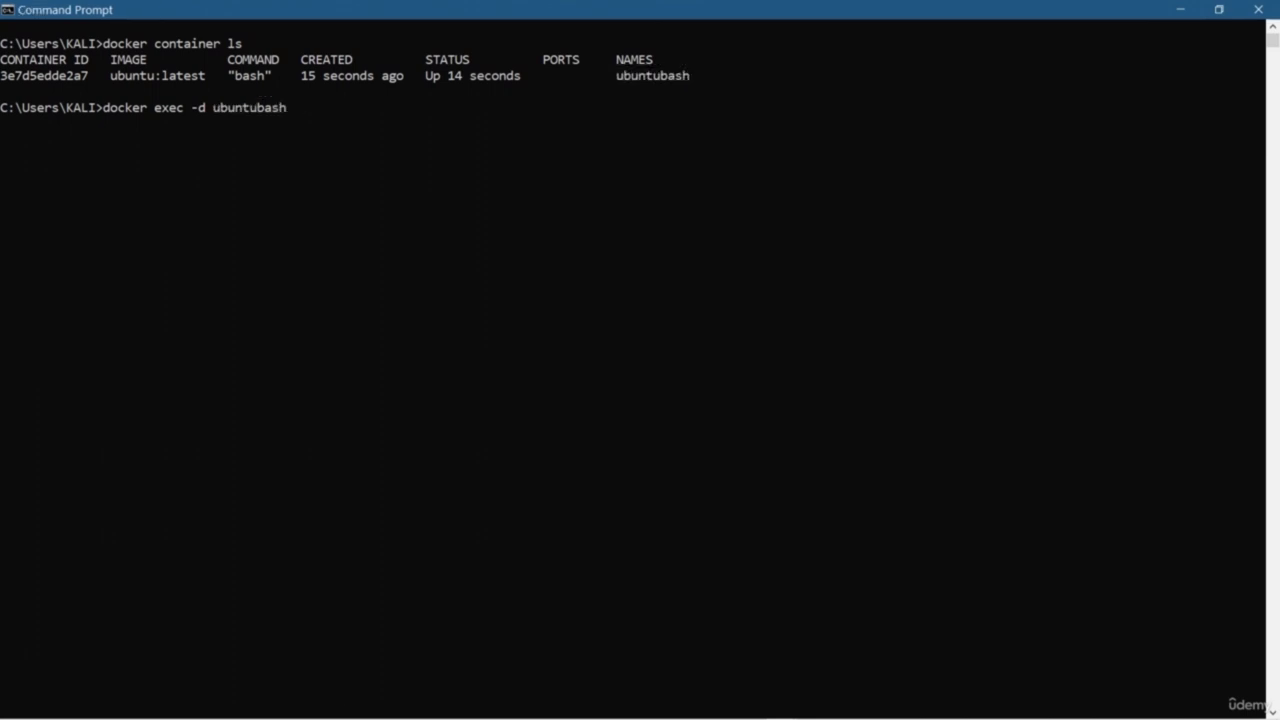
{"action": "type", "text": "touch test"}
{"action": "key", "text": "Return"}
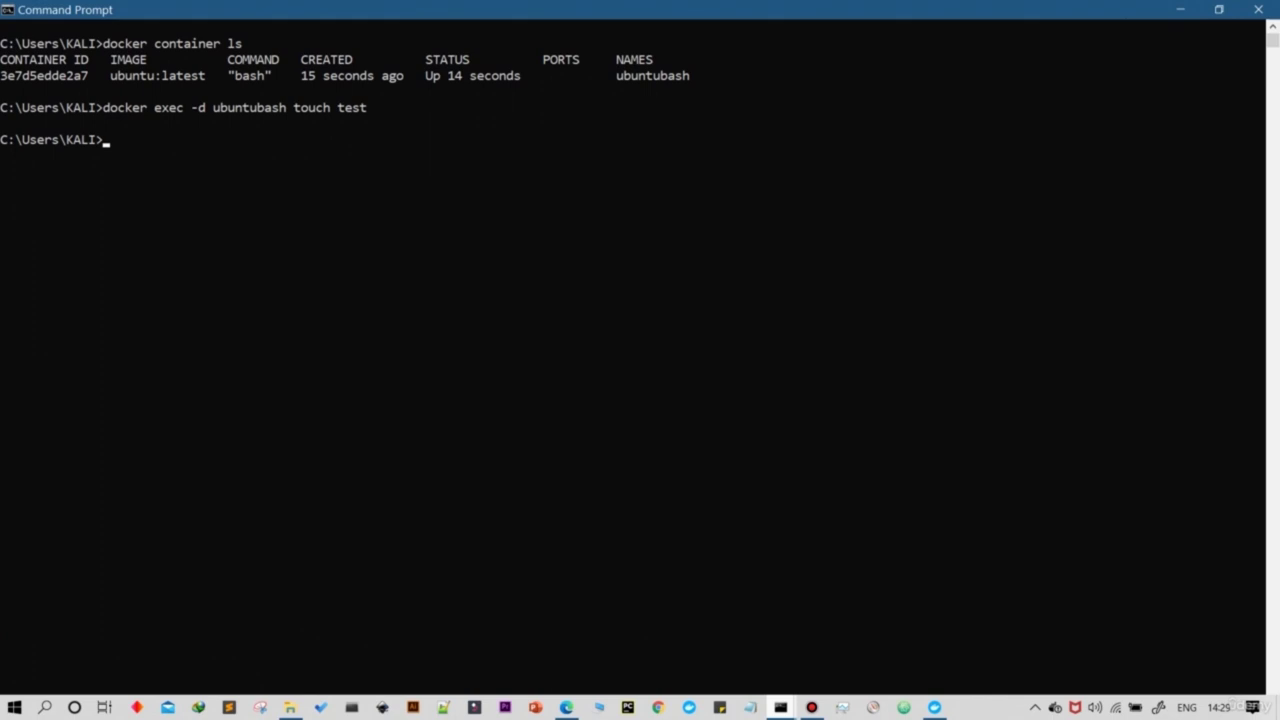
Step: Switch to the ubuntubash container's shell, list its files with ls -ltr and highlight the test file
{"action": "key", "text": "alt+Tab"}
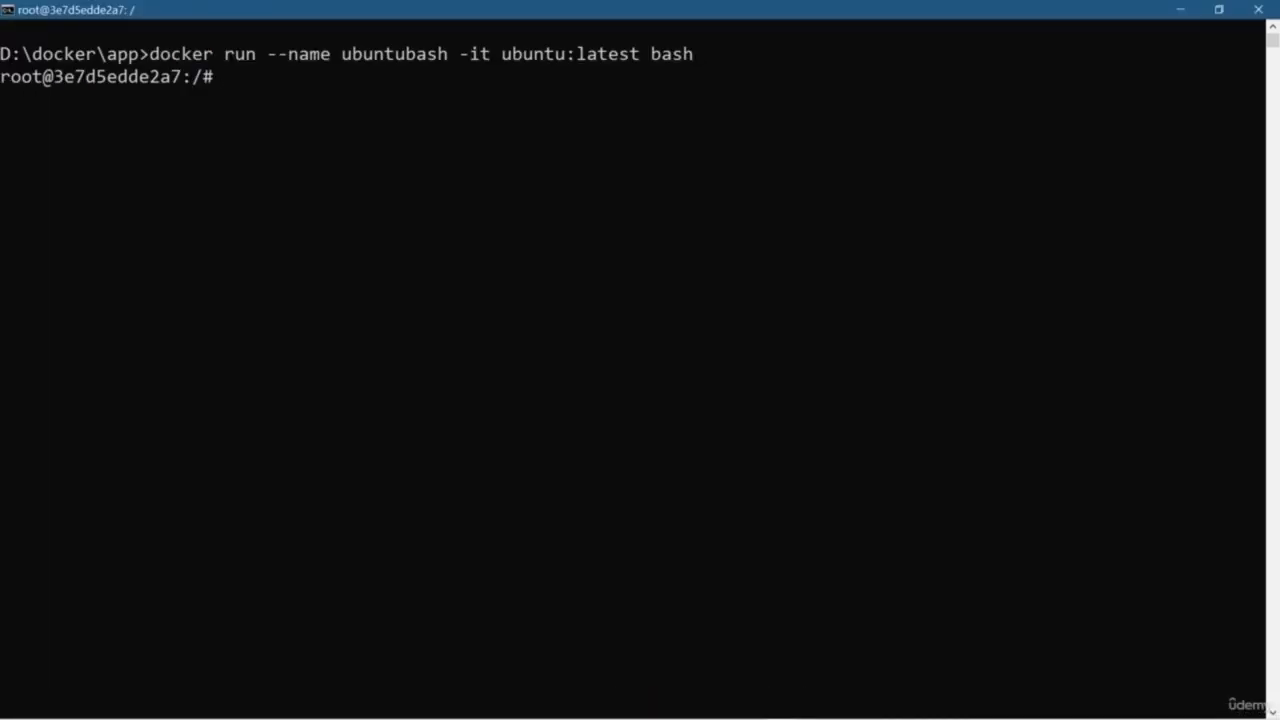
{"action": "type", "text": "ls -ltr"}
{"action": "key", "text": "Return"}
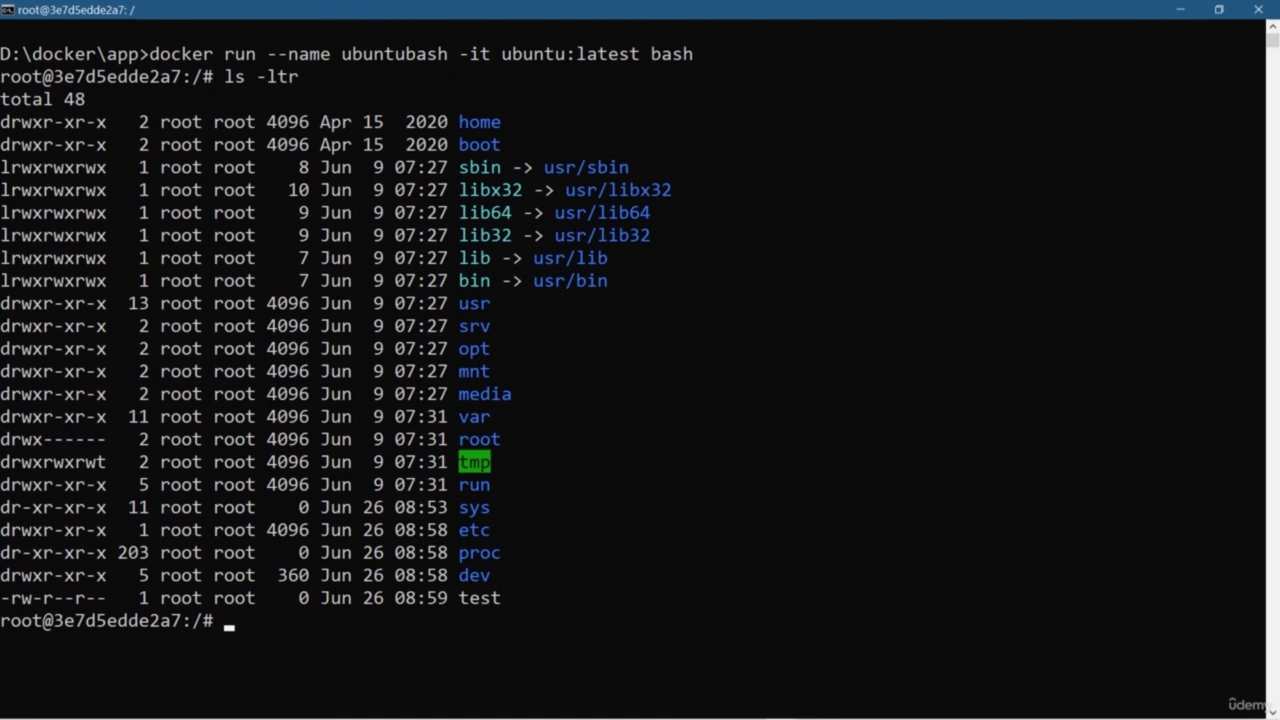
{"action": "left_click_drag", "start_coordinate": [459, 597], "coordinate": [501, 597]}
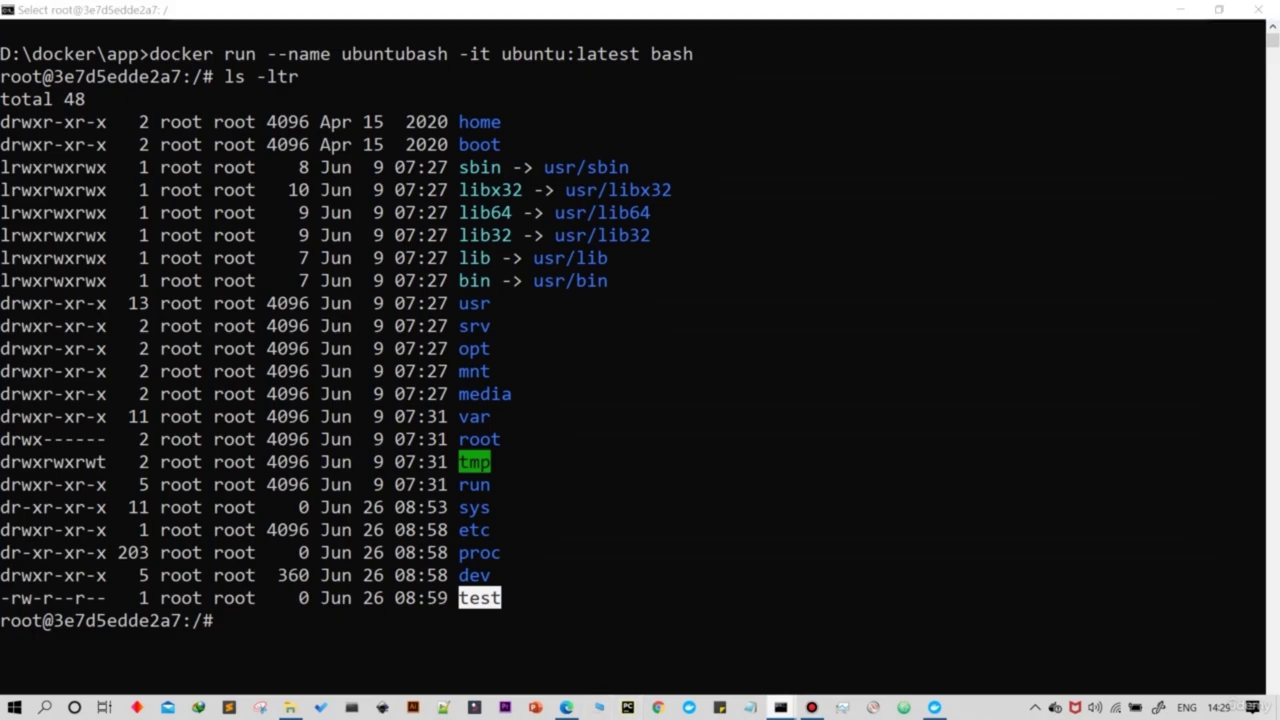
{"action": "left_click", "coordinate": [873, 603]}
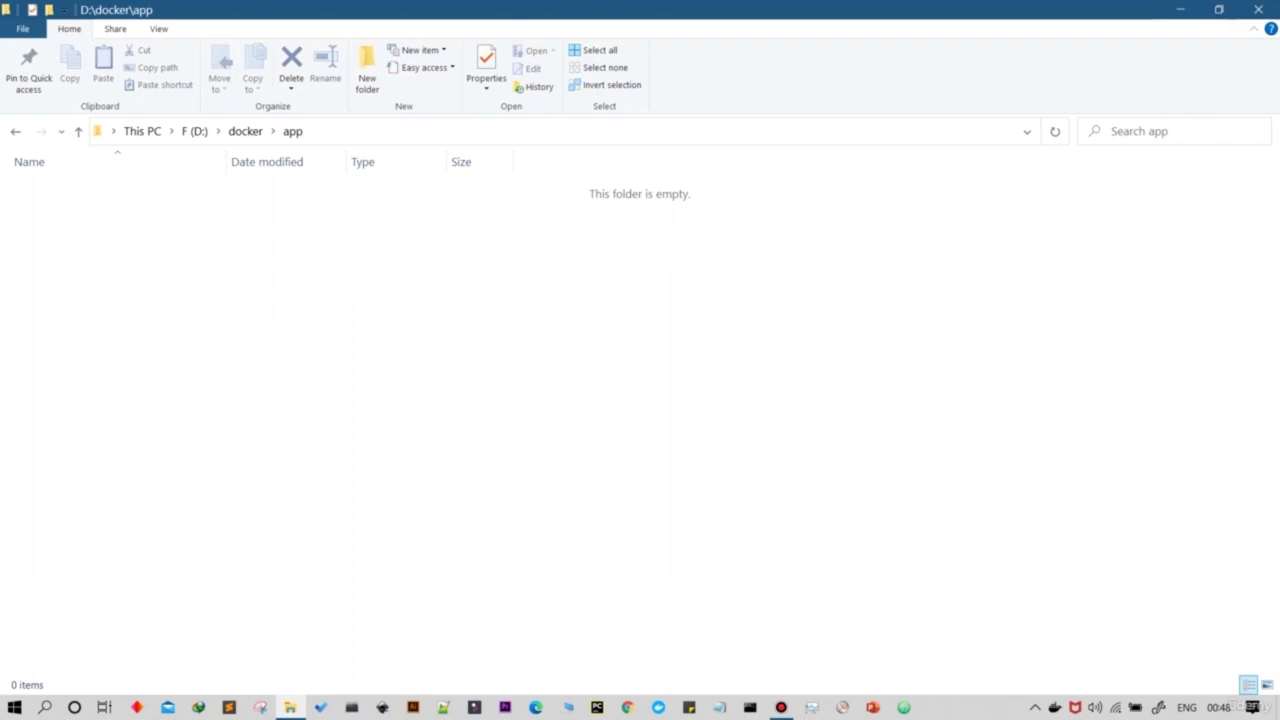
Step: Open the D:\docker\app folder as a PyCharm project and delete all sample code from main.py
{"action": "right_click", "coordinate": [802, 289]}
{"action": "left_click", "coordinate": [940, 533]}
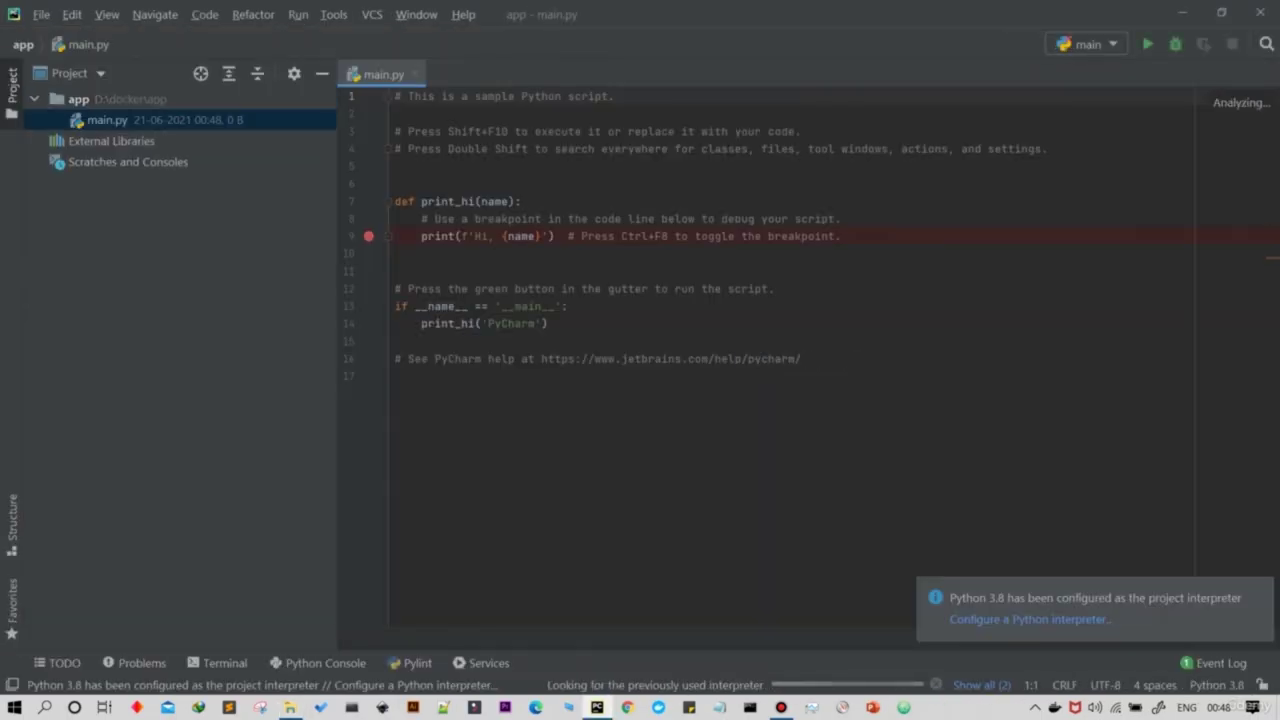
{"action": "key", "text": "ctrl+a"}
{"action": "key", "text": "Delete"}
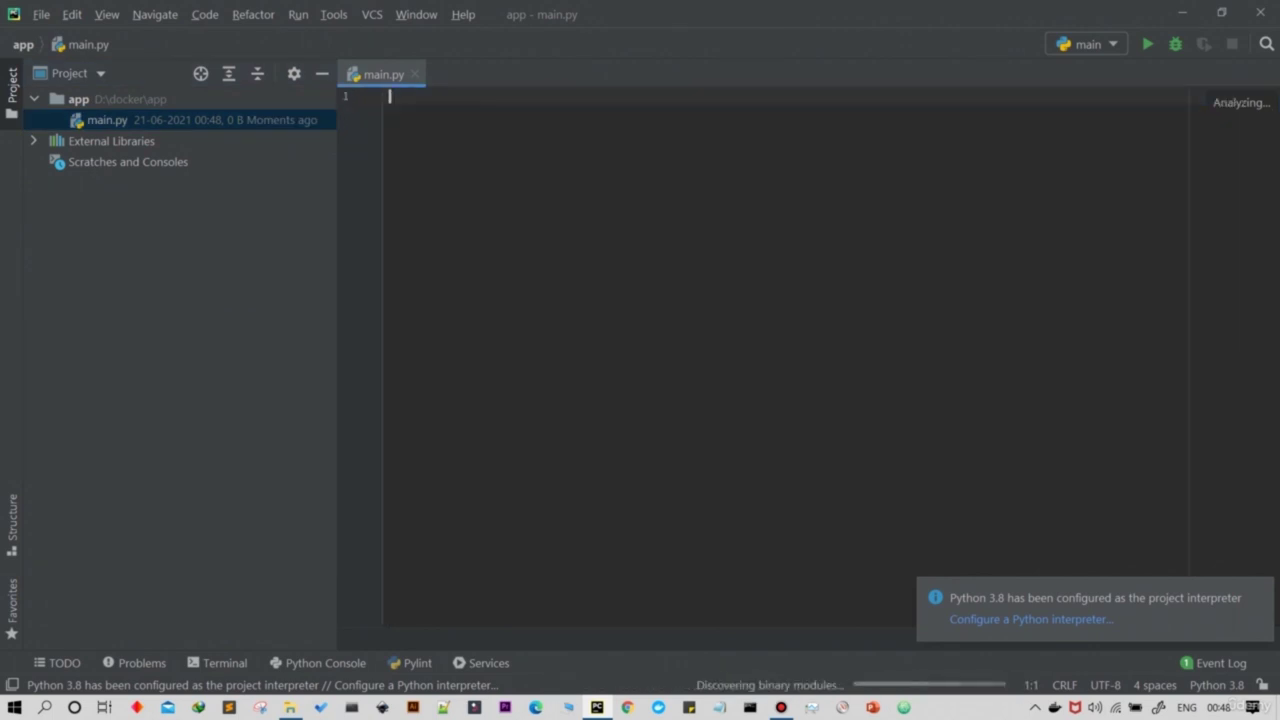
Step: In an enlarged terminal, run virtual_env to create the environment with python -m virtualenv venv and activate it, and highlight the creation command
{"action": "key", "text": "alt+F12"}
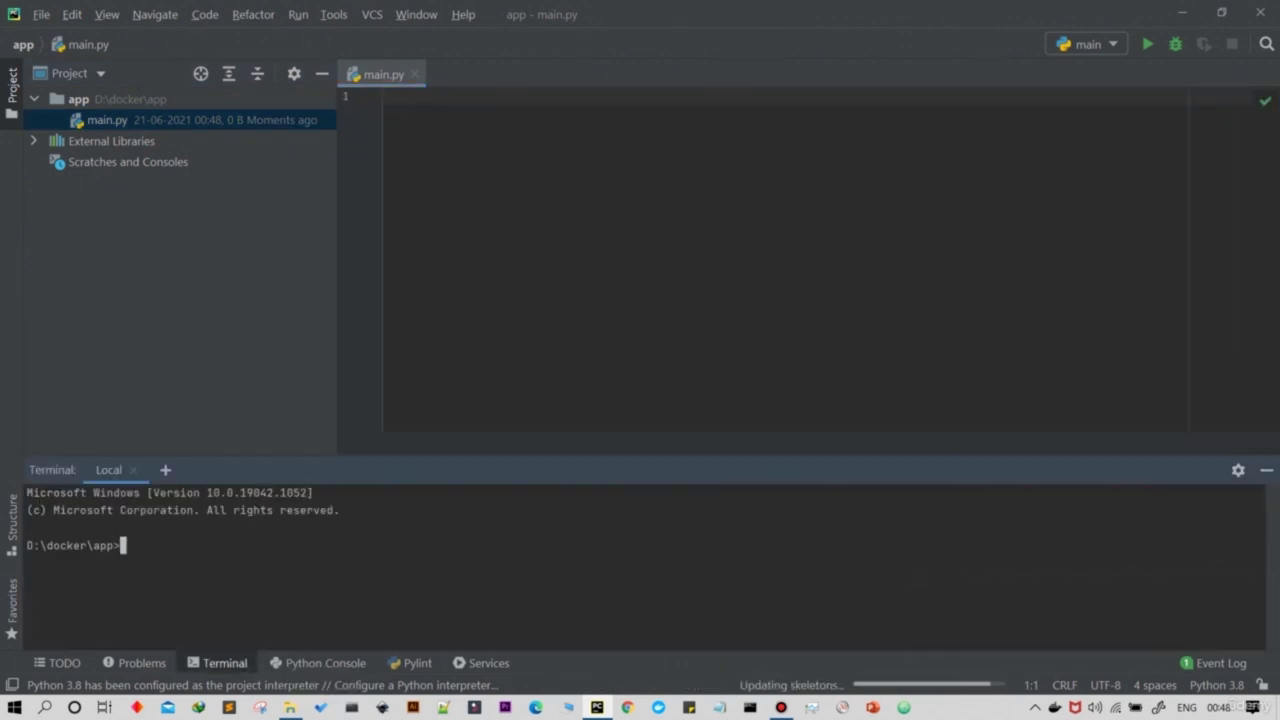
{"action": "key", "text": "ctrl+shift+Up"}
{"action": "type", "text": "virtual_env"}
{"action": "key", "text": "Return"}
{"action": "type", "text": "python -m virtualenv venv"}
{"action": "key", "text": "Return"}
{"action": "type", "text": ".\\venv\\Scripts\\activate venv"}
{"action": "key", "text": "Return"}
{"action": "left_click_drag", "start_coordinate": [118, 328], "coordinate": [287, 328]}
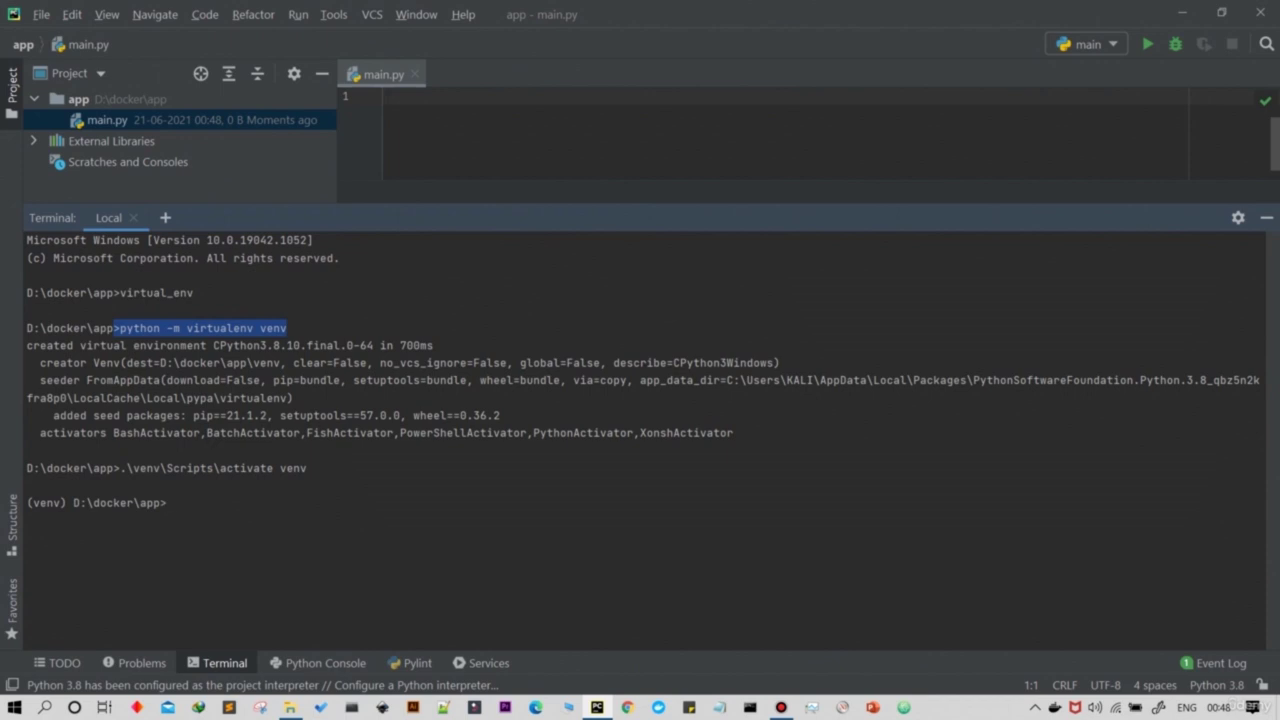
{"action": "key", "text": "ctrl+c"}
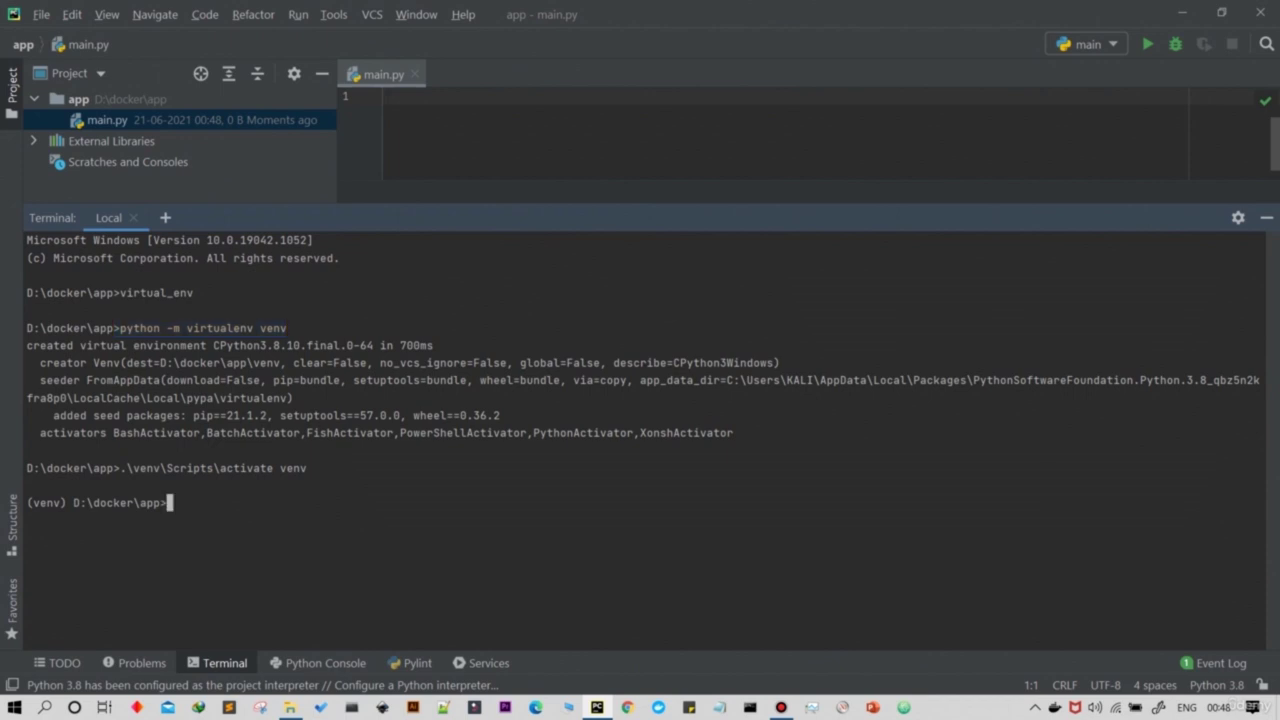
Step: Check which packages are installed in the virtual environment with pip freeze
{"action": "type", "text": "pip install fla"}
{"action": "key", "text": "BackSpace"}
{"action": "key", "text": "BackSpace"}
{"action": "key", "text": "BackSpace"}
{"action": "key", "text": "BackSpace"}
{"action": "key", "text": "BackSpace"}
{"action": "key", "text": "BackSpace"}
{"action": "key", "text": "BackSpace"}
{"action": "key", "text": "BackSpace"}
{"action": "key", "text": "BackSpace"}
{"action": "key", "text": "BackSpace"}
{"action": "key", "text": "BackSpace"}
{"action": "type", "text": "freeze"}
{"action": "key", "text": "Return"}
Step: Install Flask in the virtual environment with pip install flask
{"action": "key", "text": "Up"}
{"action": "key", "text": "BackSpace"}
{"action": "key", "text": "BackSpace"}
{"action": "key", "text": "BackSpace"}
{"action": "key", "text": "BackSpace"}
{"action": "key", "text": "BackSpace"}
{"action": "key", "text": "BackSpace"}
{"action": "type", "text": "tall flask"}
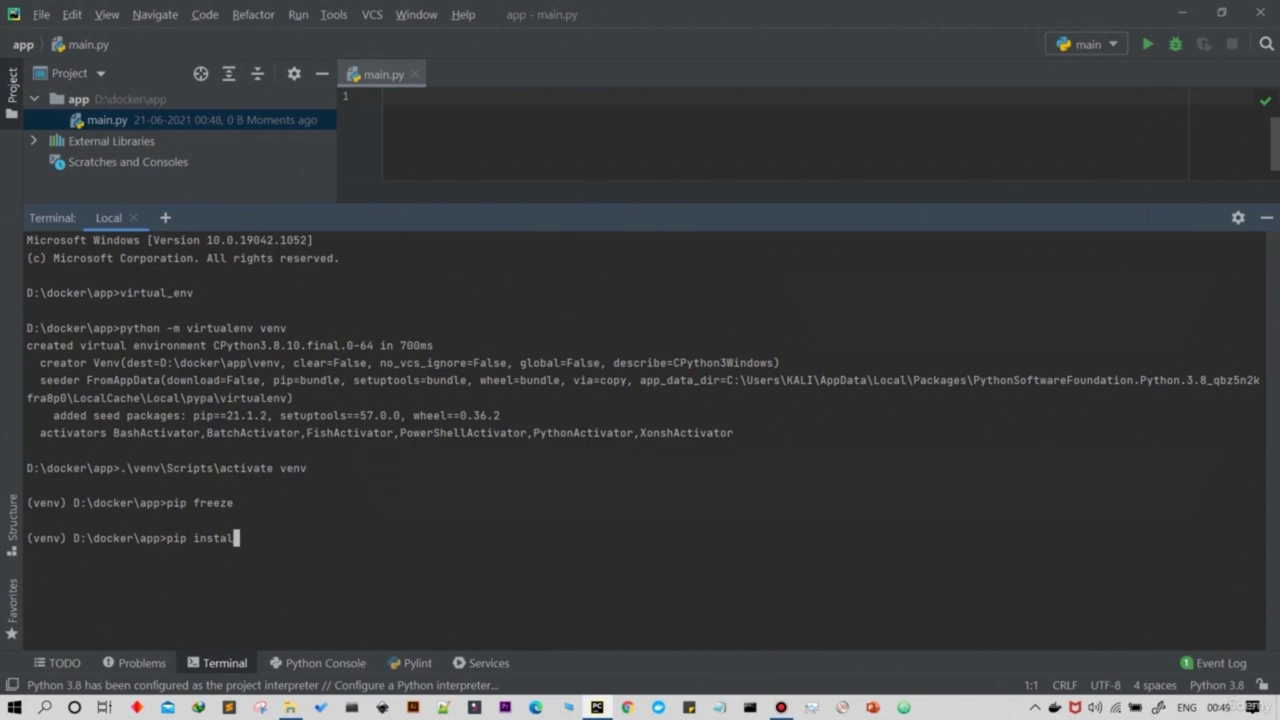
{"action": "key", "text": "Return"}
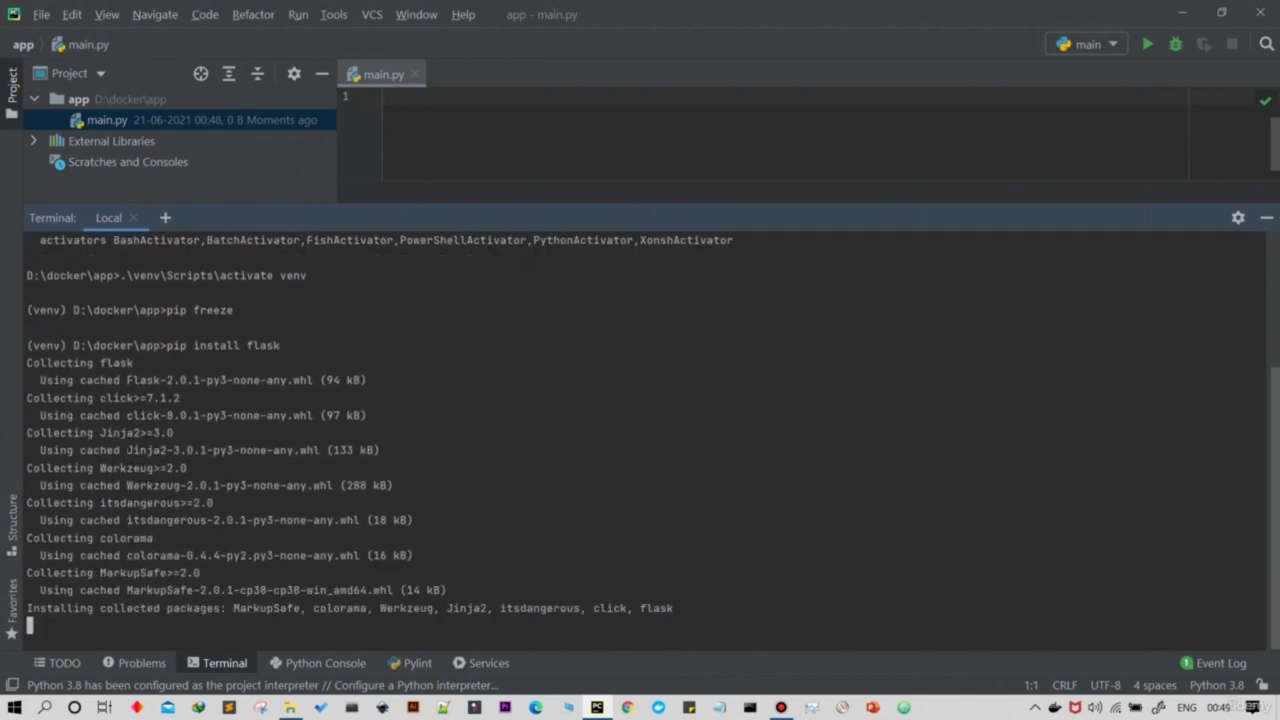
Step: Shrink the terminal and list the installed packages again with pip freeze after the Flask installation
{"action": "key", "text": "ctrl+shift+Down"}
{"action": "key", "text": "ctrl+shift+Down"}
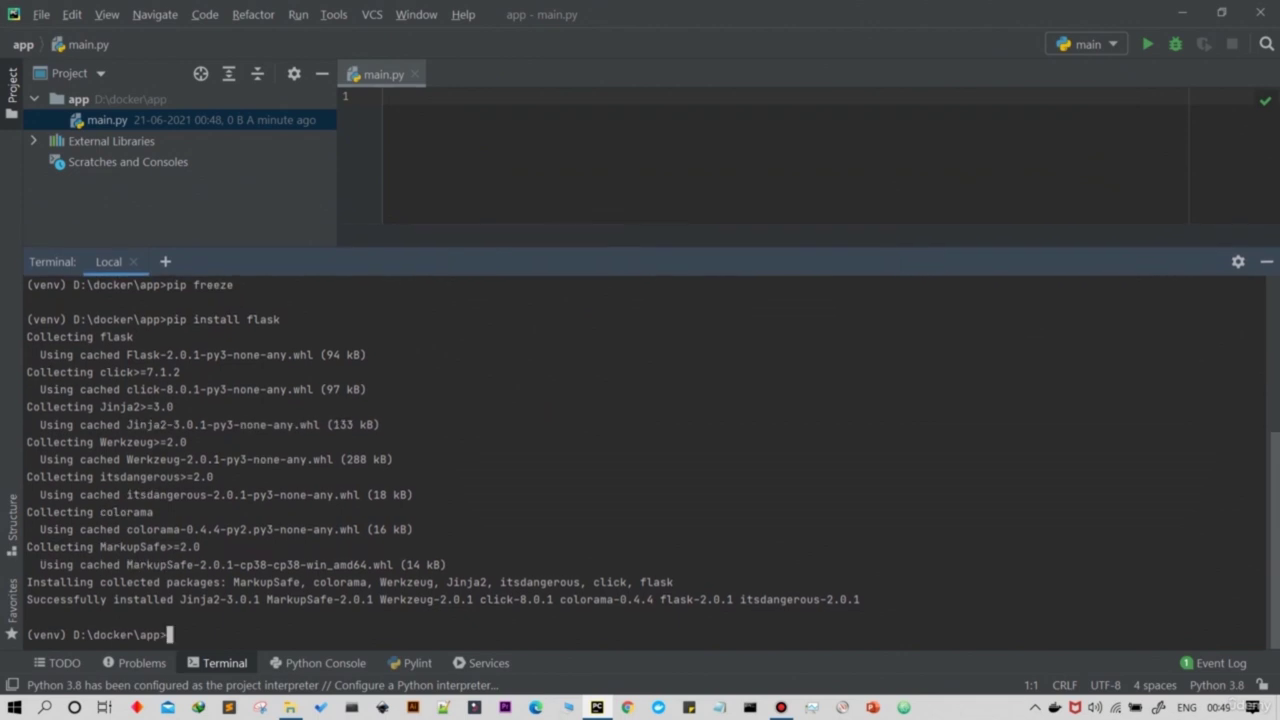
{"action": "key", "text": "ctrl+shift+Down"}
{"action": "key", "text": "ctrl+shift+Down"}
{"action": "key", "text": "ctrl+shift+Down"}
{"action": "key", "text": "ctrl+shift+Down"}
{"action": "key", "text": "ctrl+shift+Down"}
{"action": "key", "text": "ctrl+shift+Down"}
{"action": "key", "text": "ctrl+shift+Down"}
{"action": "key", "text": "ctrl+shift+Down"}
{"action": "key", "text": "Up"}
{"action": "key", "text": "Up"}
{"action": "key", "text": "Return"}
{"action": "key", "text": "Up"}
{"action": "key", "text": "BackSpace"}
{"action": "key", "text": "BackSpace"}
{"action": "key", "text": "BackSpace"}
{"action": "key", "text": "BackSpace"}
{"action": "key", "text": "BackSpace"}
{"action": "key", "text": "BackSpace"}
{"action": "key", "text": "BackSpace"}
{"action": "key", "text": "BackSpace"}
{"action": "key", "text": "BackSpace"}
{"action": "key", "text": "BackSpace"}
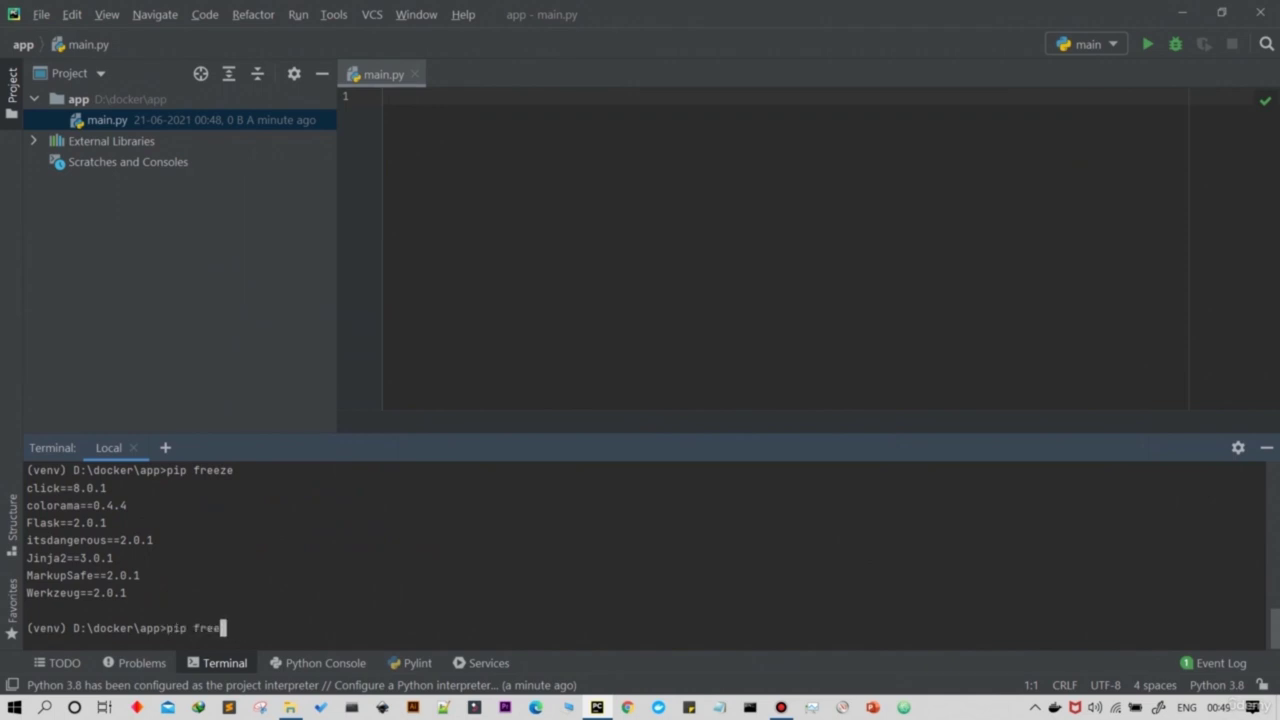
Step: Write from flask import Flask as the first line of main.py, followed by a blank line
{"action": "left_click", "coordinate": [390, 96]}
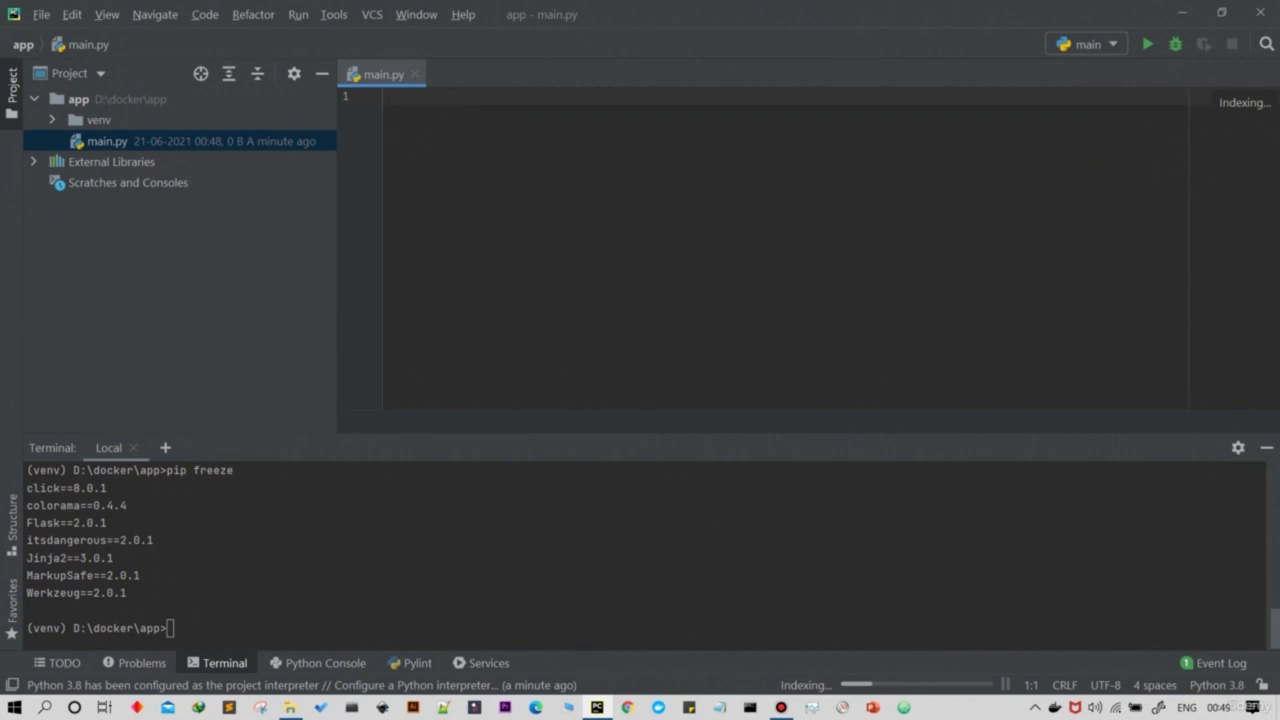
{"action": "type", "text": "from flask"}
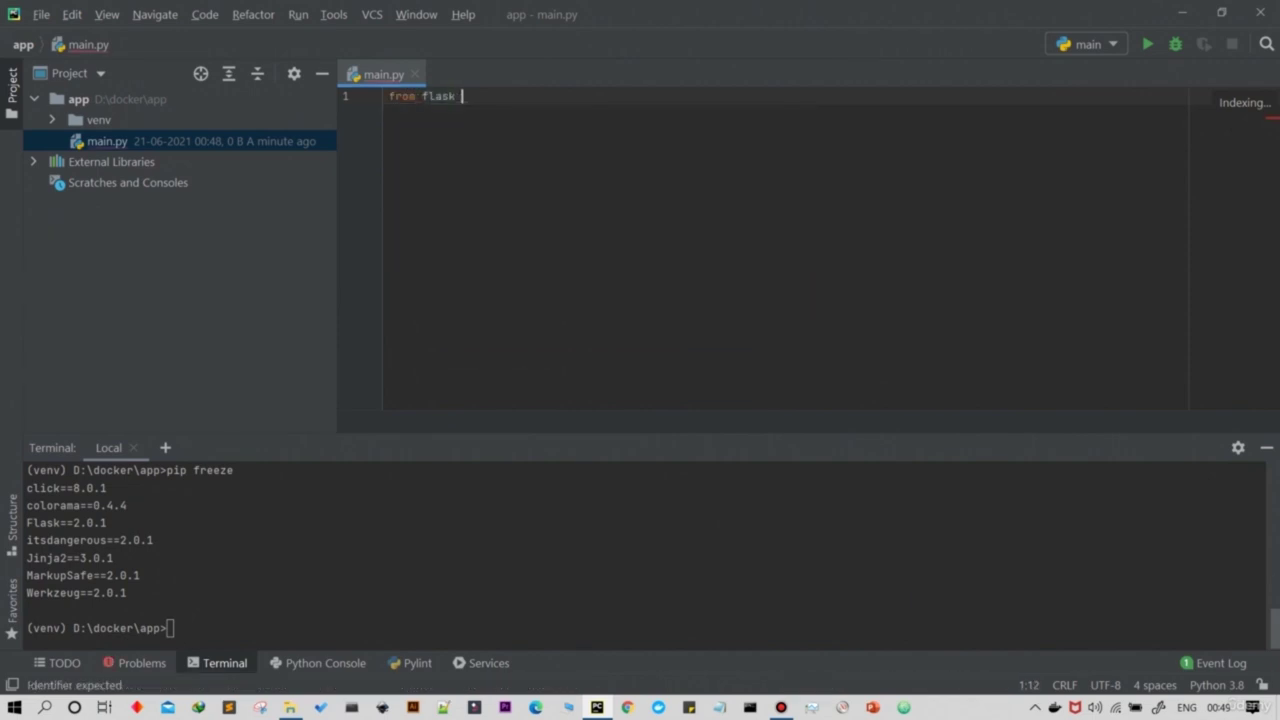
{"action": "type", "text": " im"}
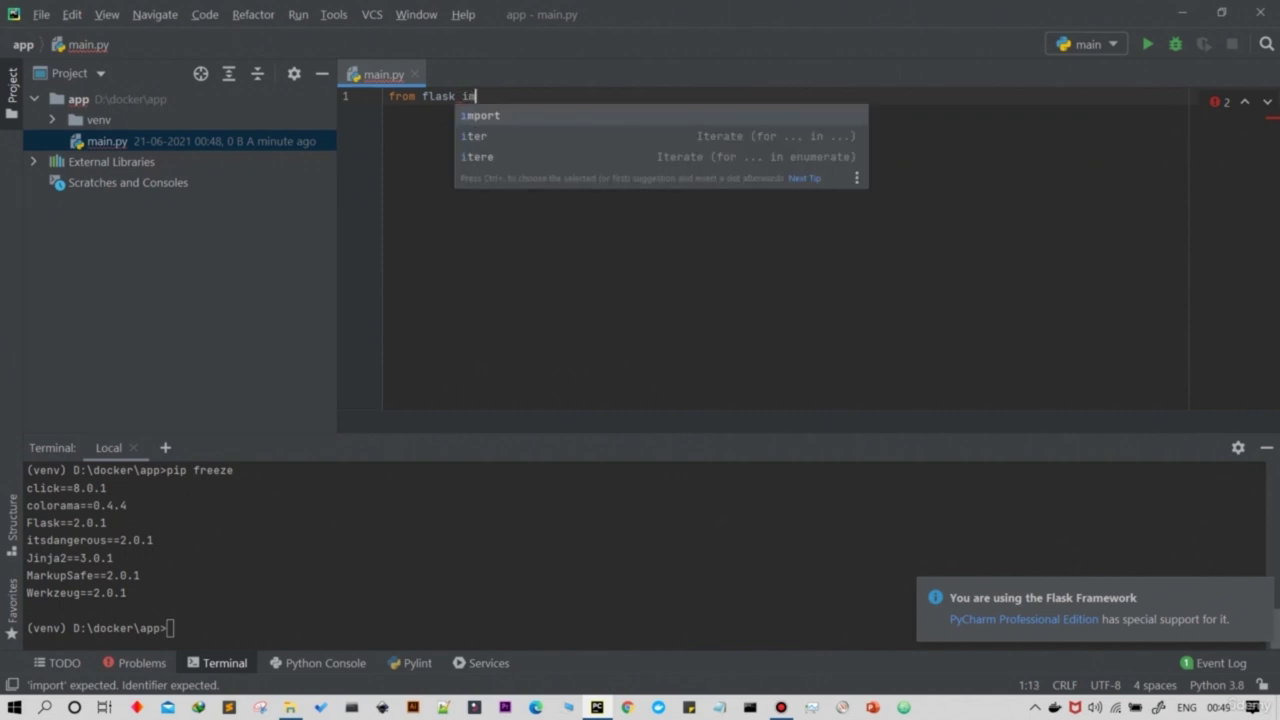
{"action": "type", "text": "port F"}
{"action": "key", "text": "Return"}
{"action": "key", "text": "Return"}
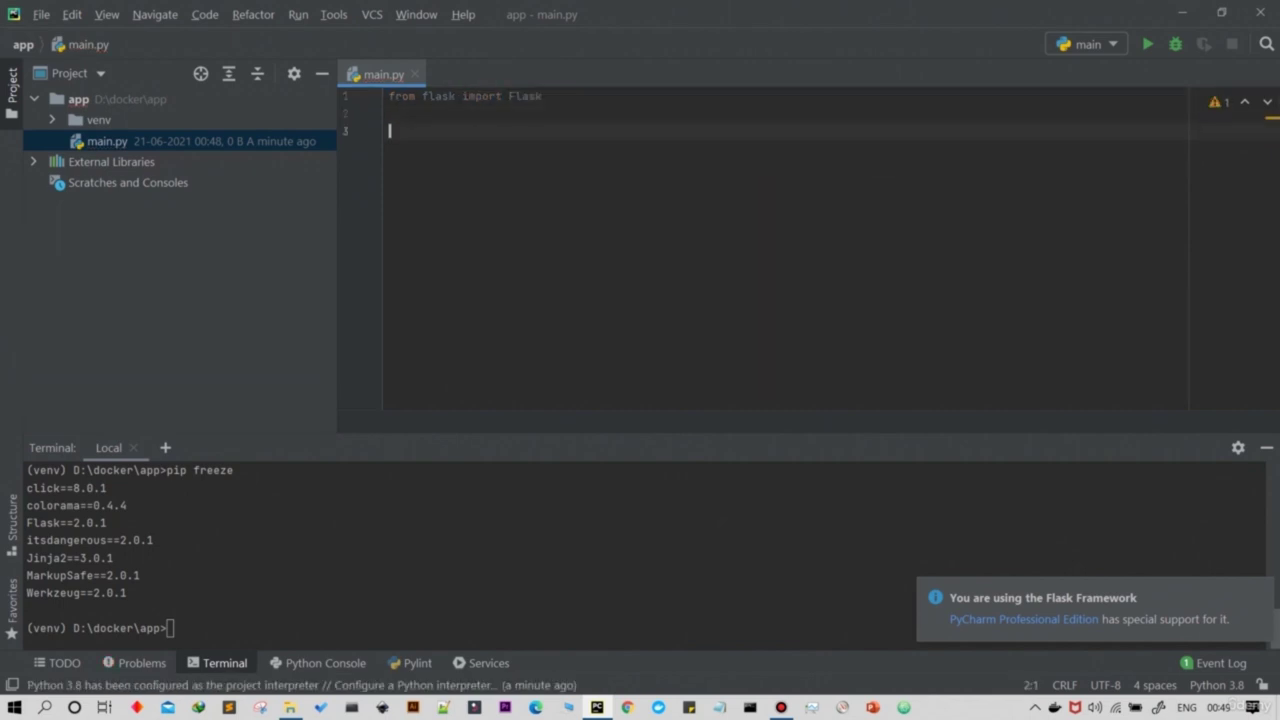
Step: Create the Flask application with app = Flask(__name__) below the import and leave a blank line
{"action": "type", "text": "app = "}
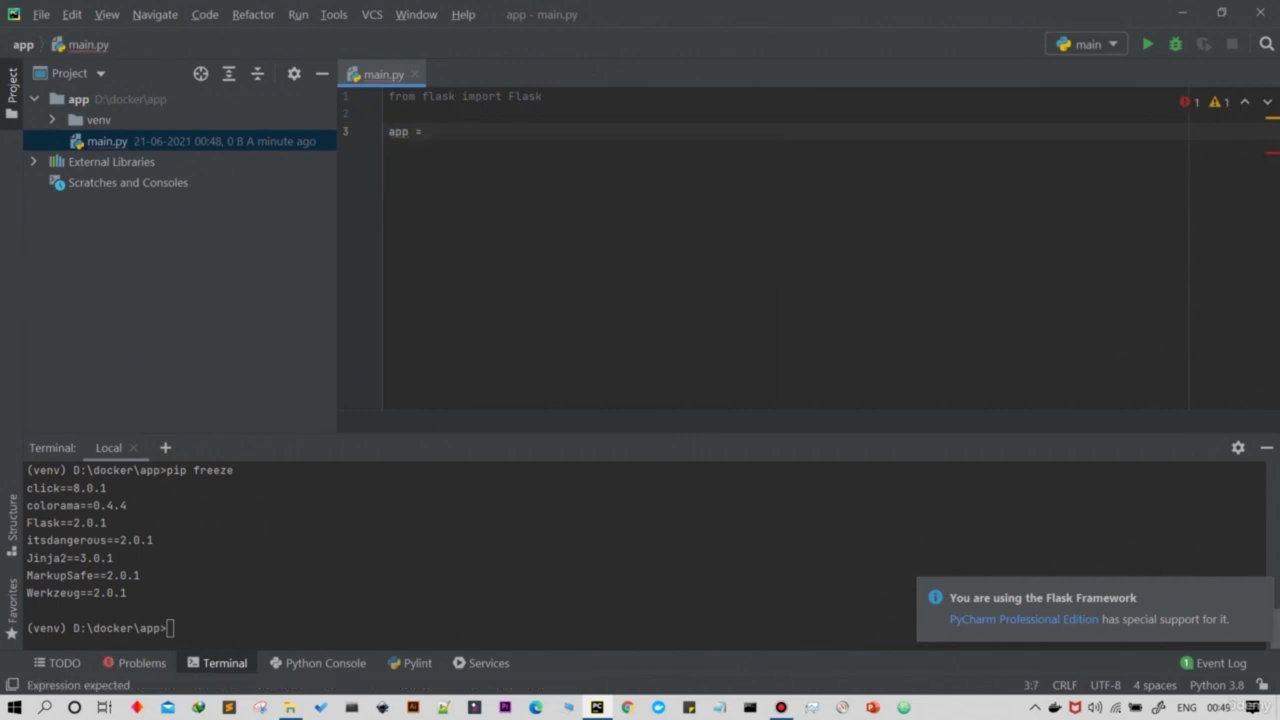
{"action": "type", "text": "F"}
{"action": "key", "text": "Return"}
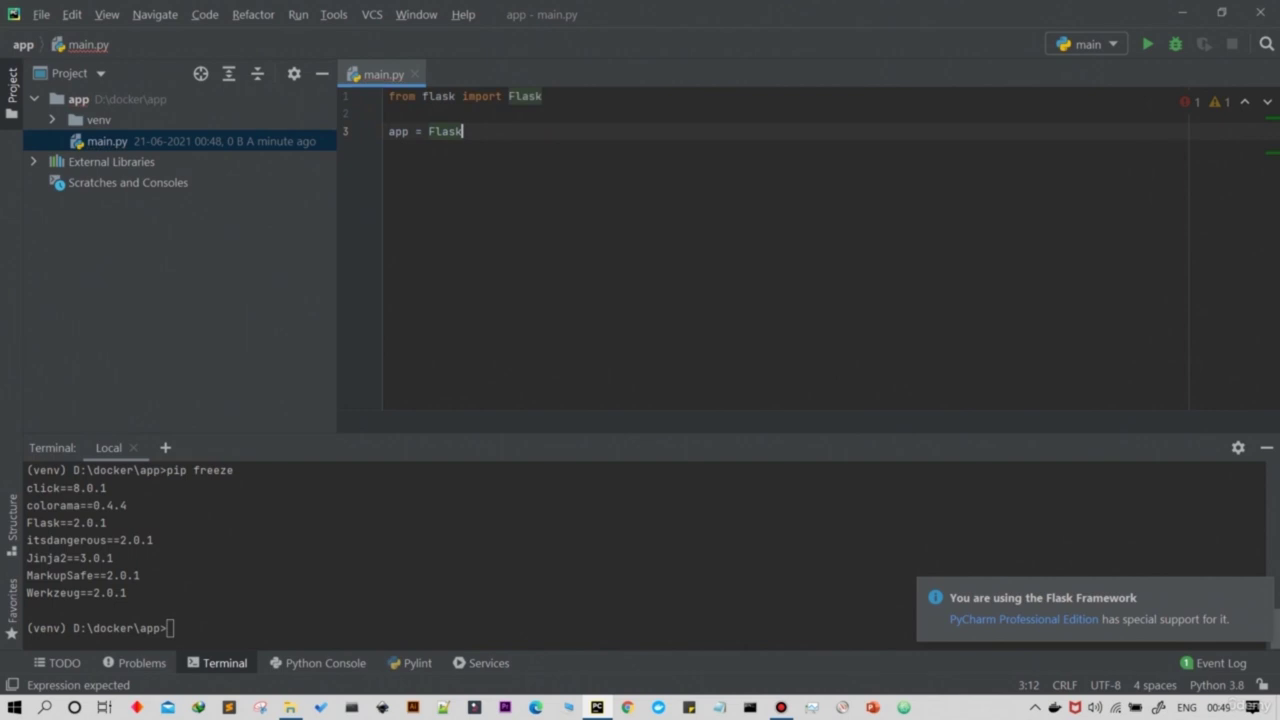
{"action": "type", "text": "("}
{"action": "type", "text": "__"}
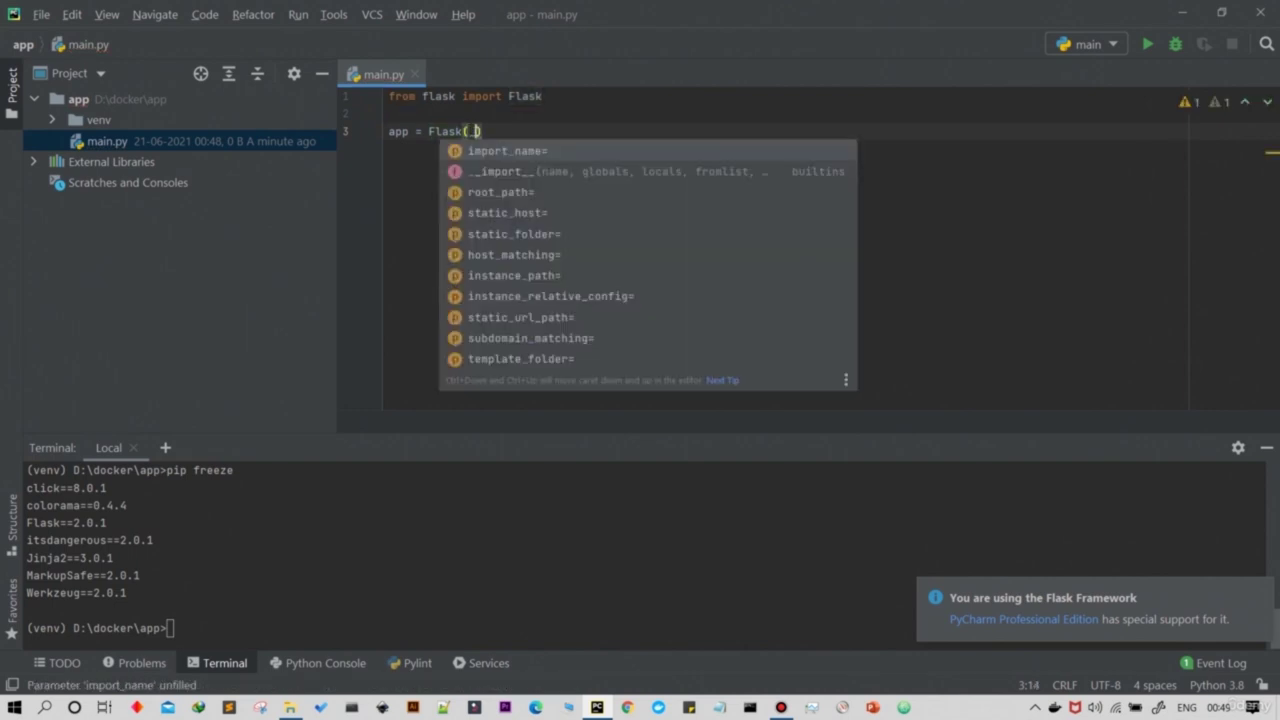
{"action": "key", "text": "Escape"}
{"action": "type", "text": "name"}
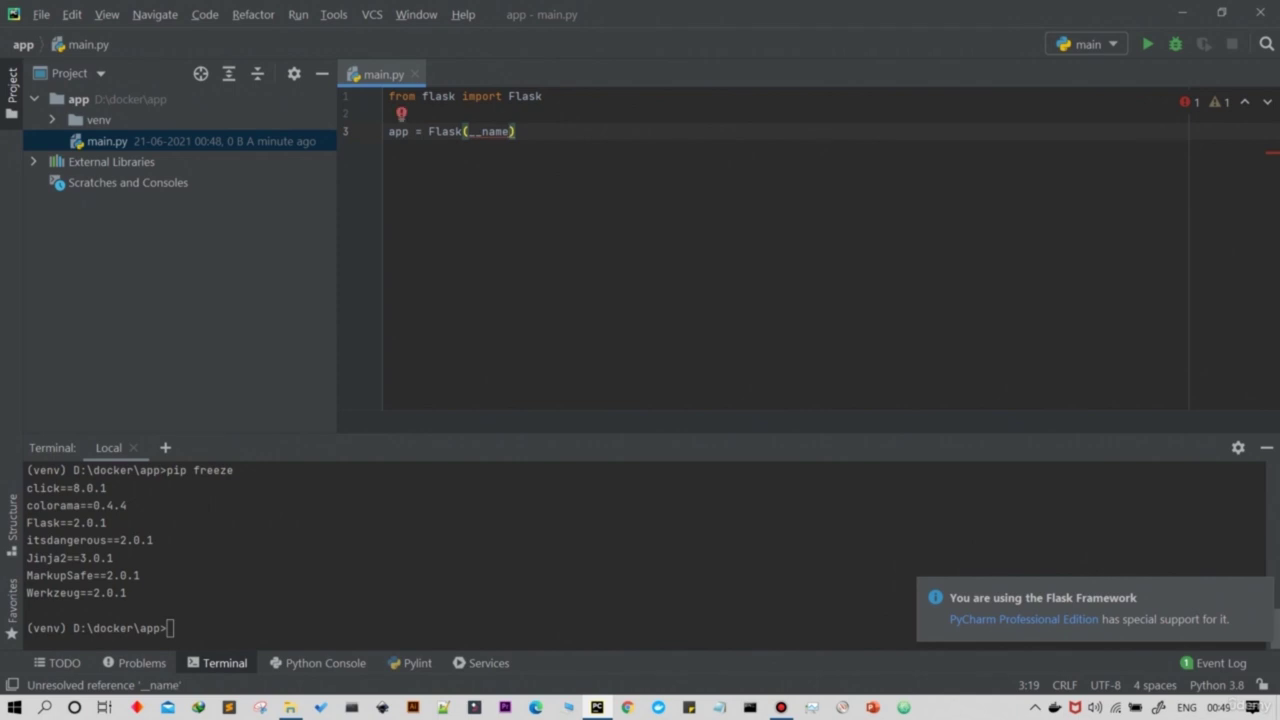
{"action": "type", "text": "__)"}
{"action": "key", "text": "Return"}
{"action": "key", "text": "Return"}
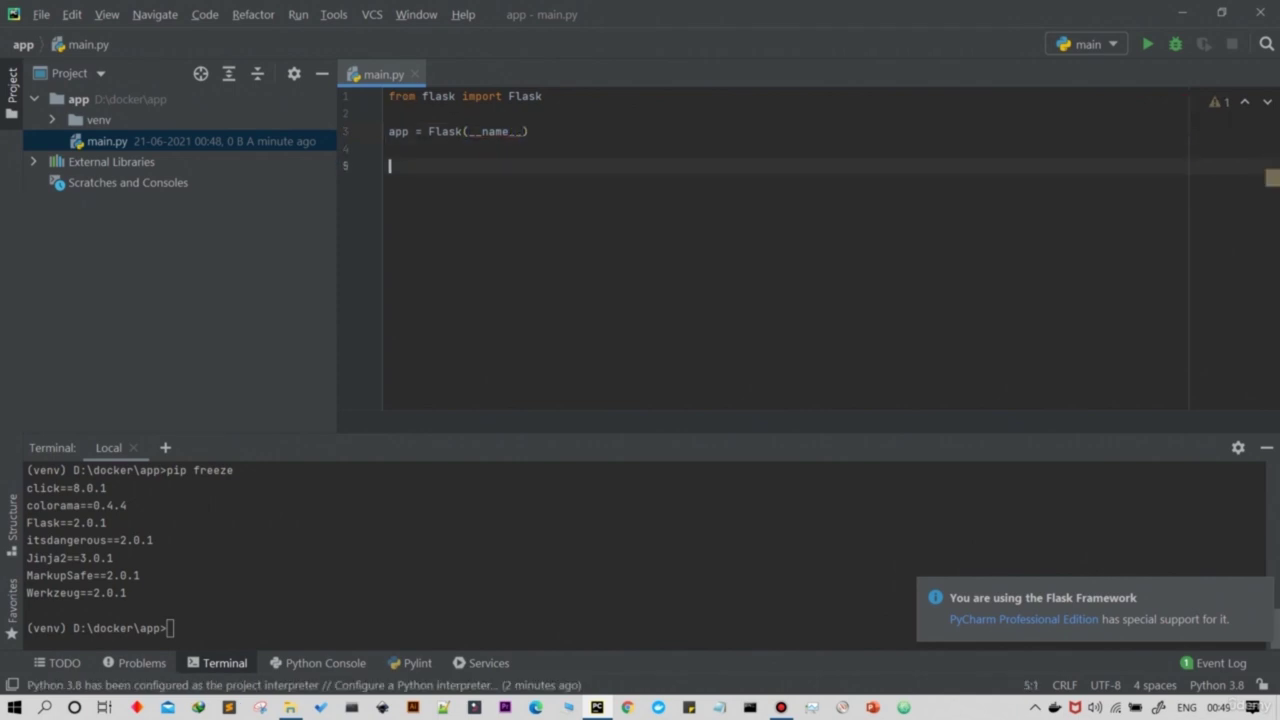
{"action": "type", "text": "@app"}
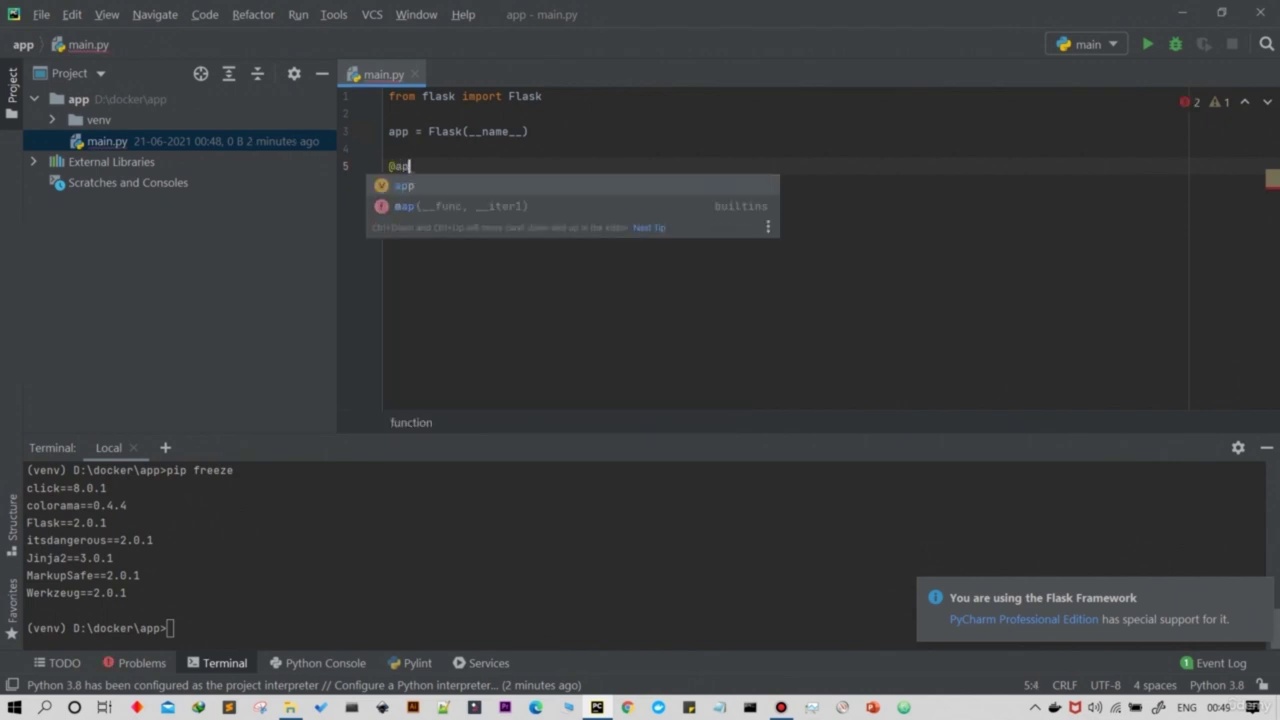
{"action": "key", "text": "Escape"}
{"action": "type", "text": "."}
{"action": "key", "text": "Return"}
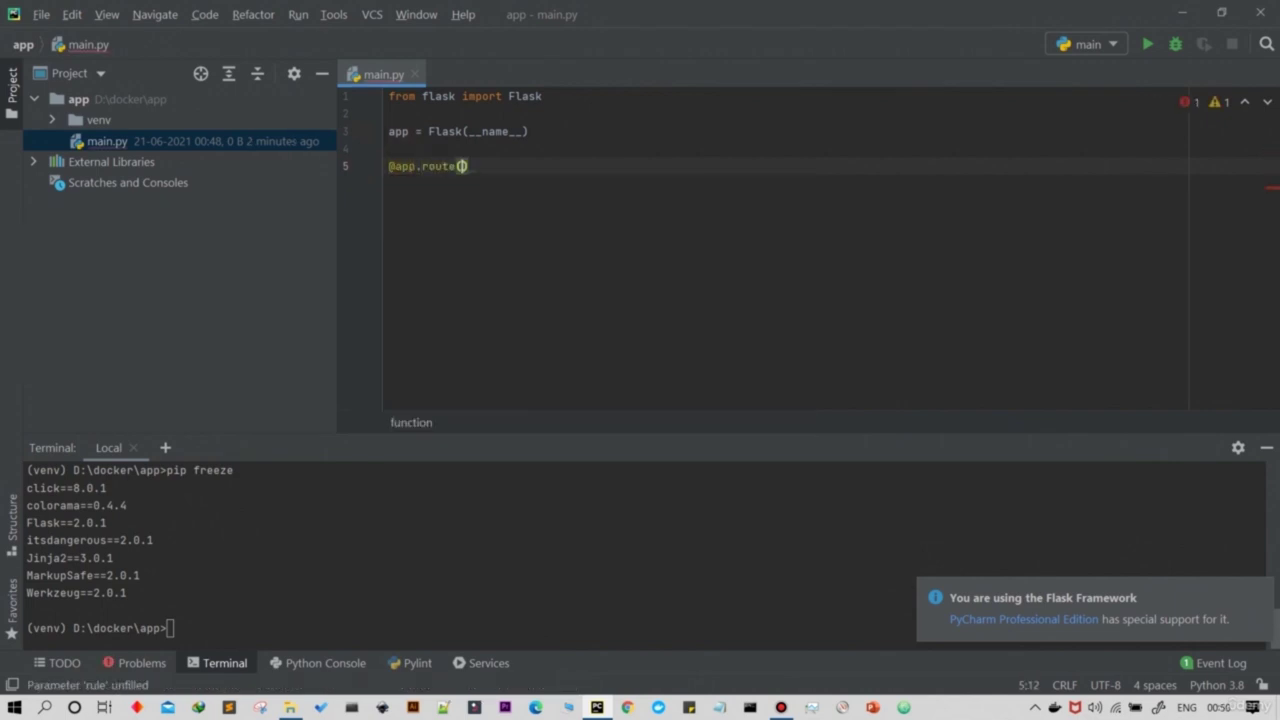
{"action": "type", "text": "'/'):"}
{"action": "key", "text": "Return"}
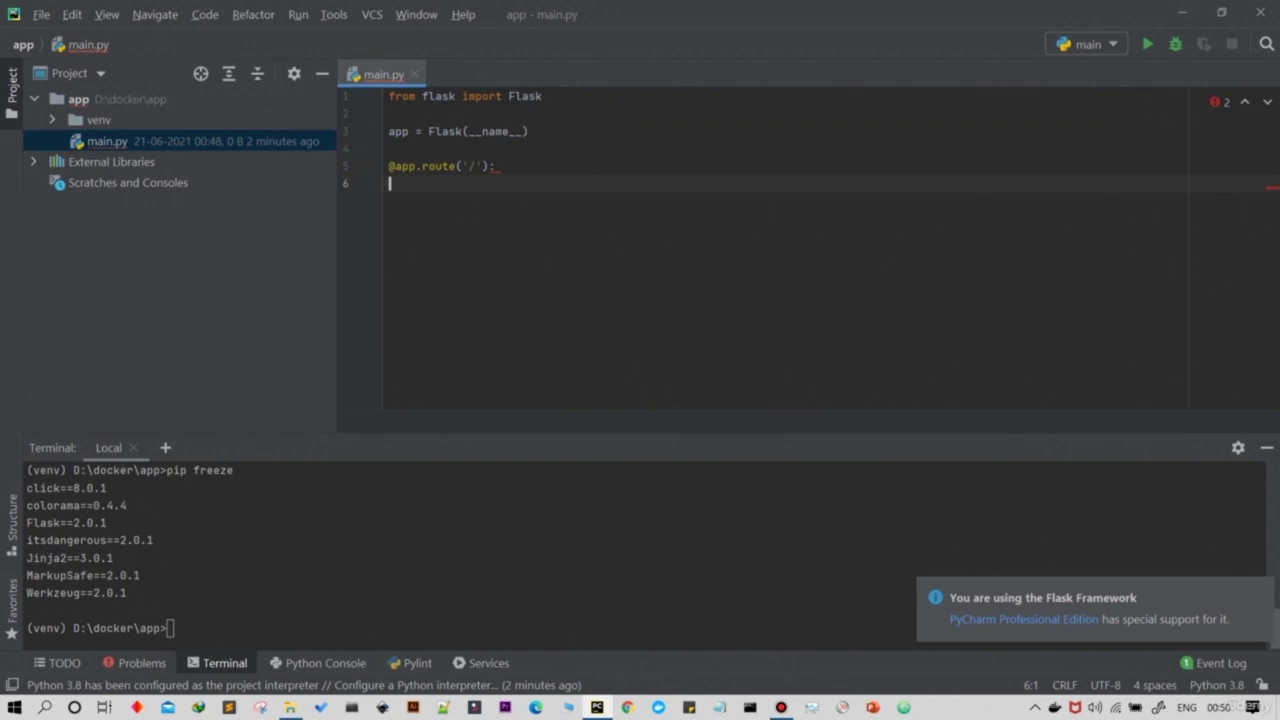
Step: Define hello_world() under the route so that it returns 'KEEP LEARNING, KEEP MOVING AHEAD'
{"action": "type", "text": "def "}
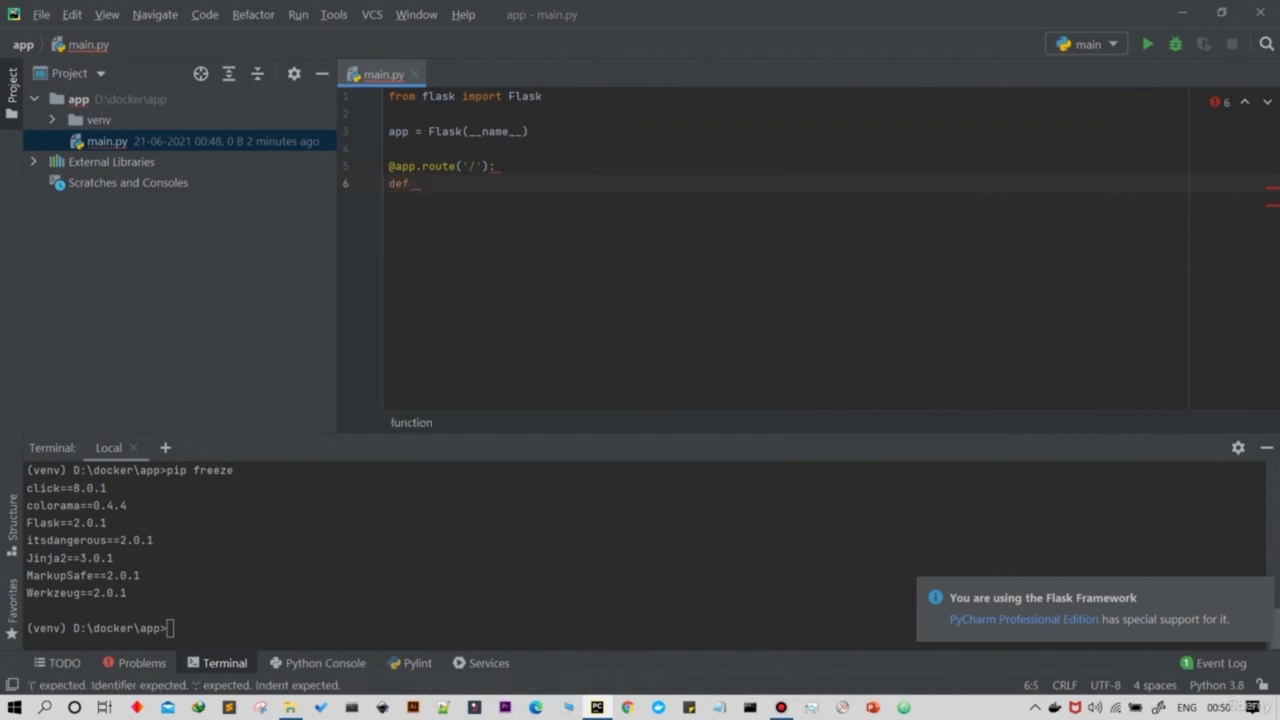
{"action": "type", "text": "he"}
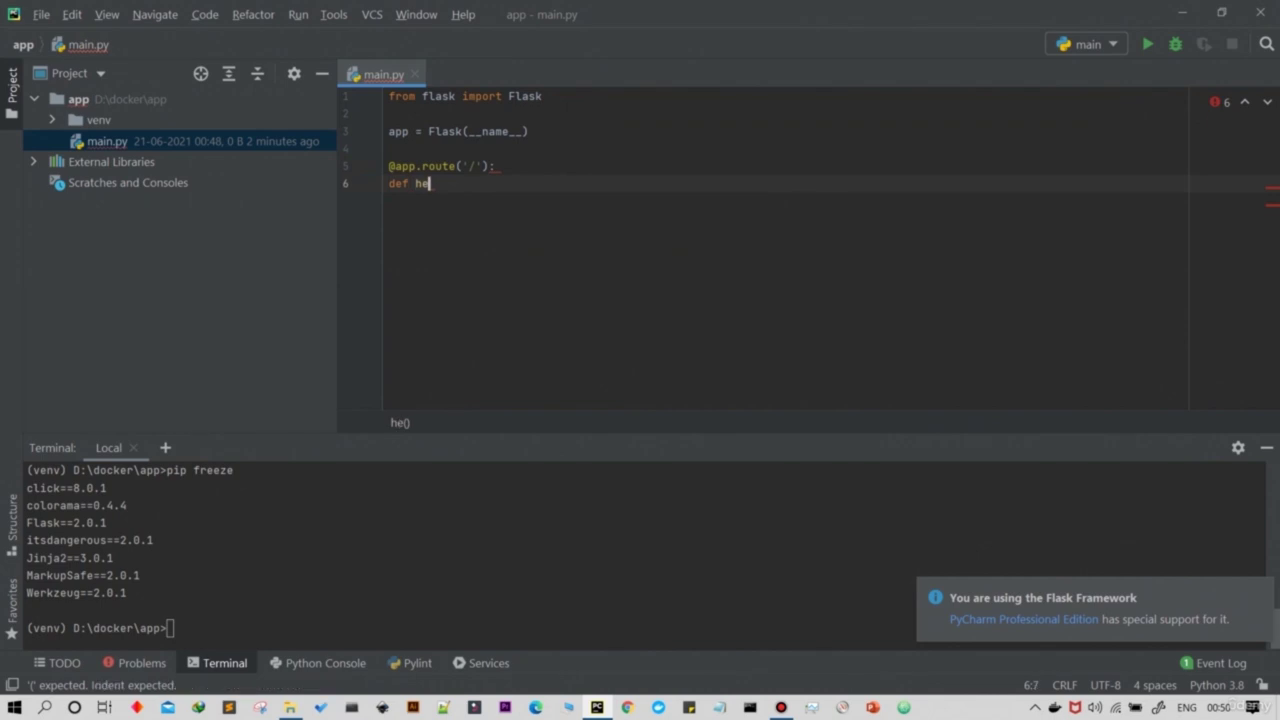
{"action": "type", "text": "llo_world():"}
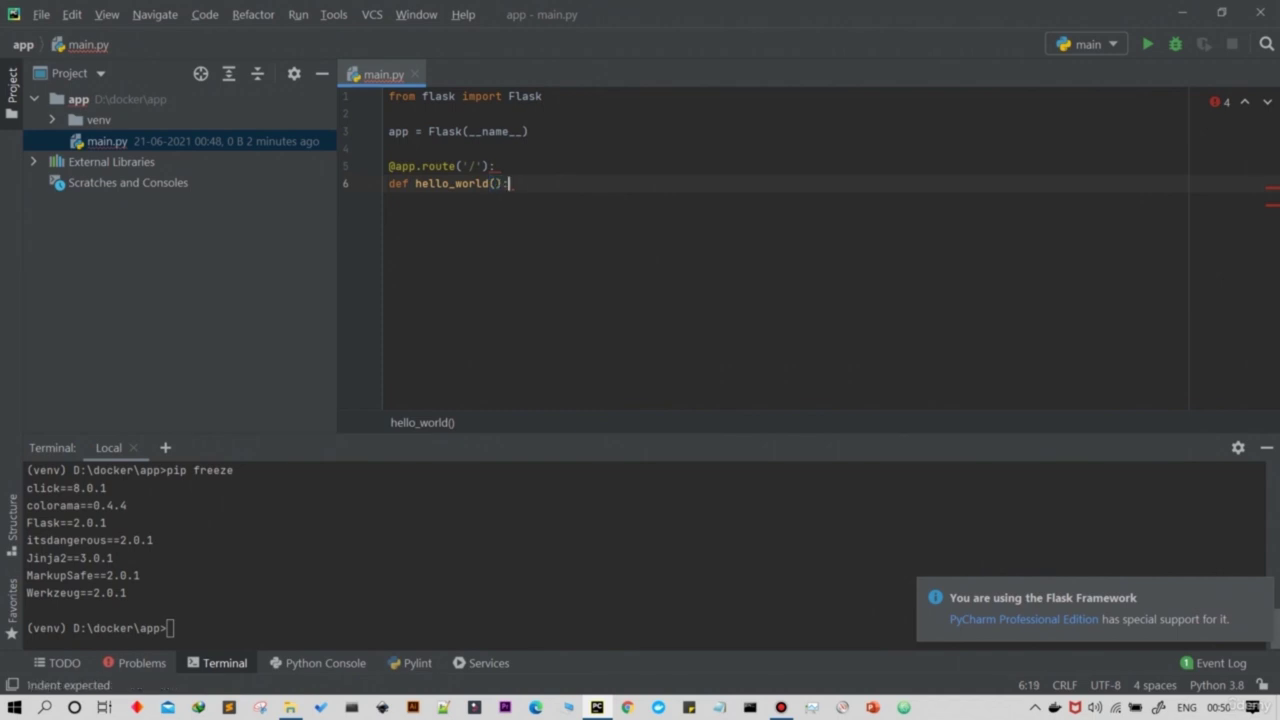
{"action": "key", "text": "Return"}
{"action": "type", "text": "return"}
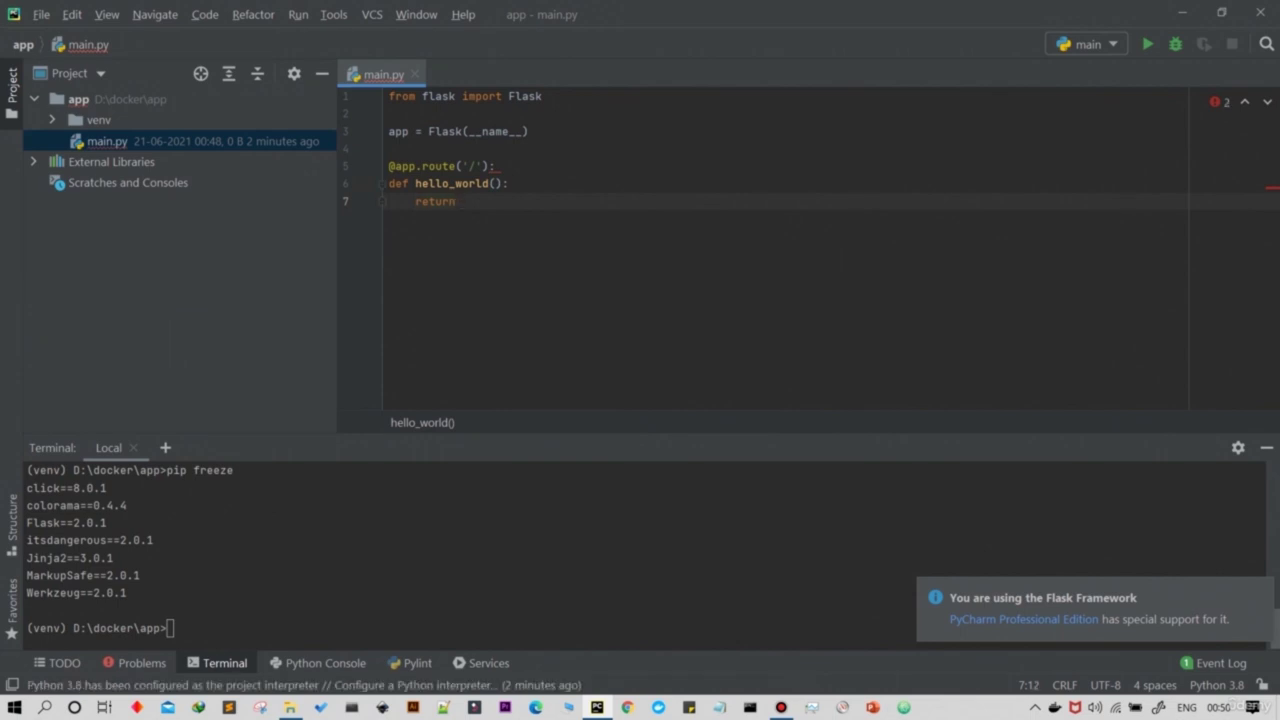
{"action": "type", "text": " 'H"}
{"action": "type", "text": "EEP LEARN"}
{"action": "type", "text": "IN"}
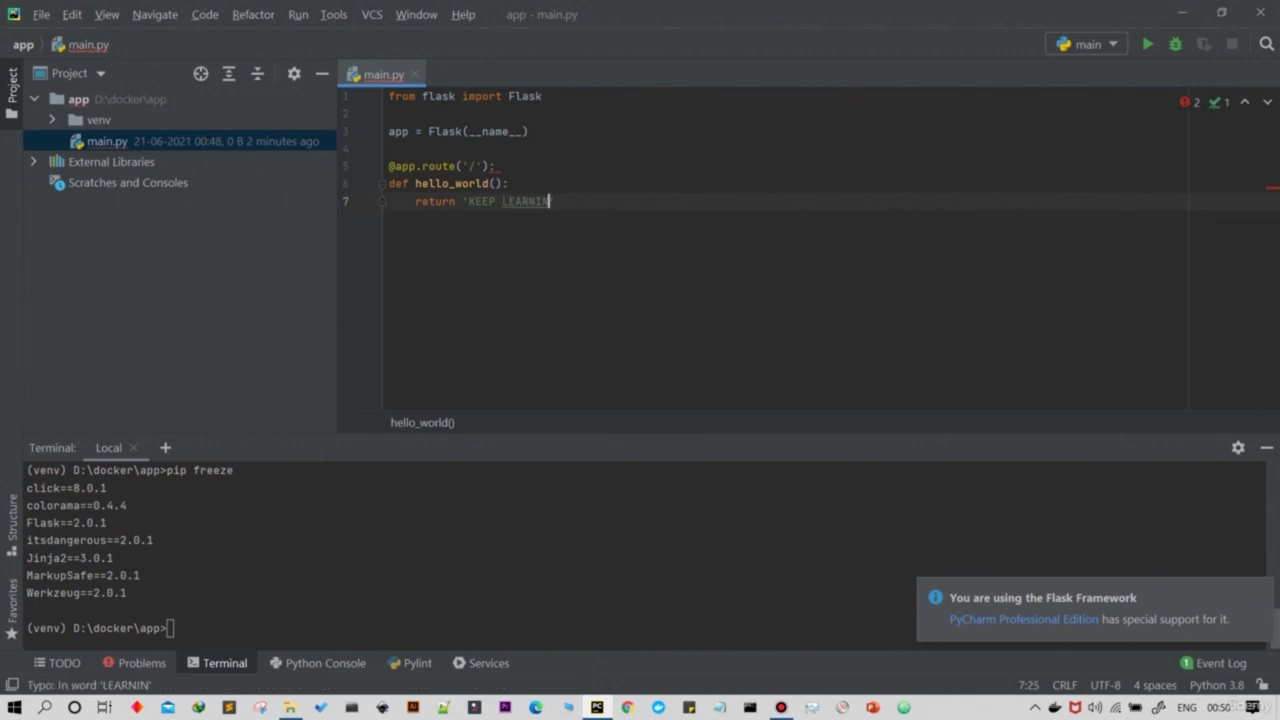
{"action": "type", "text": "G, KEEP "}
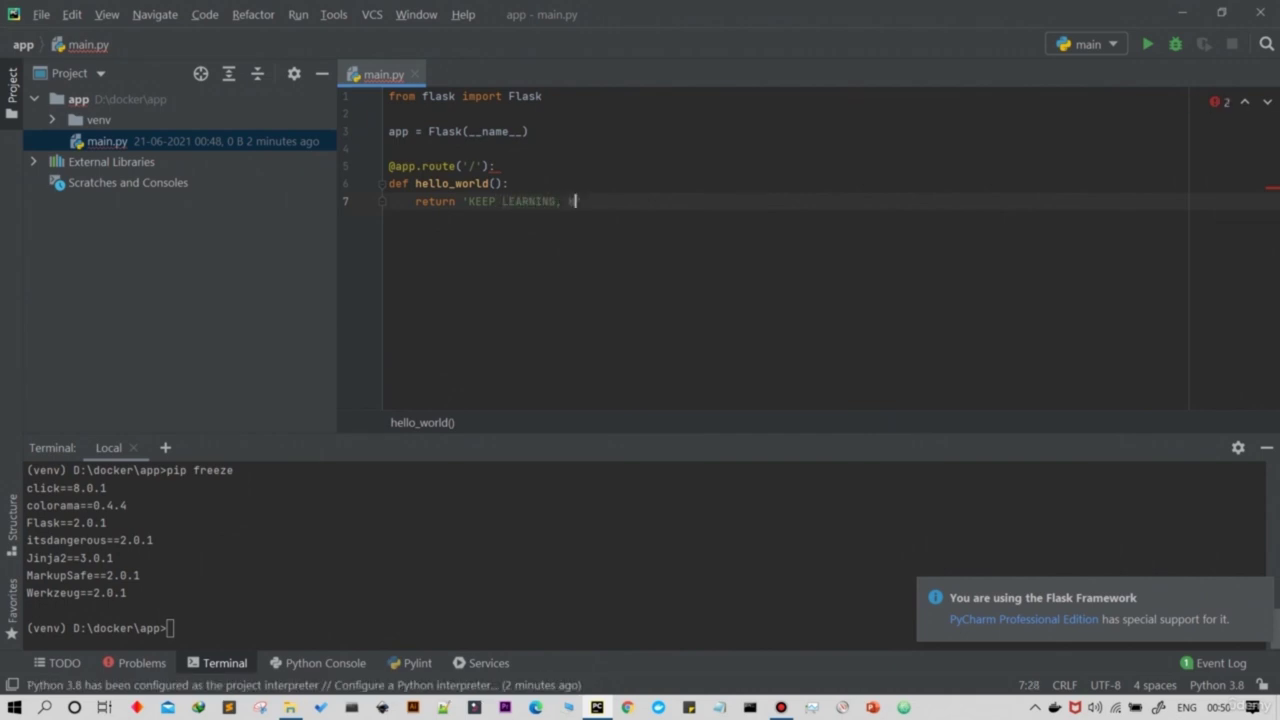
{"action": "type", "text": "MOVING AHEAD'"}
{"action": "key", "text": "Return"}
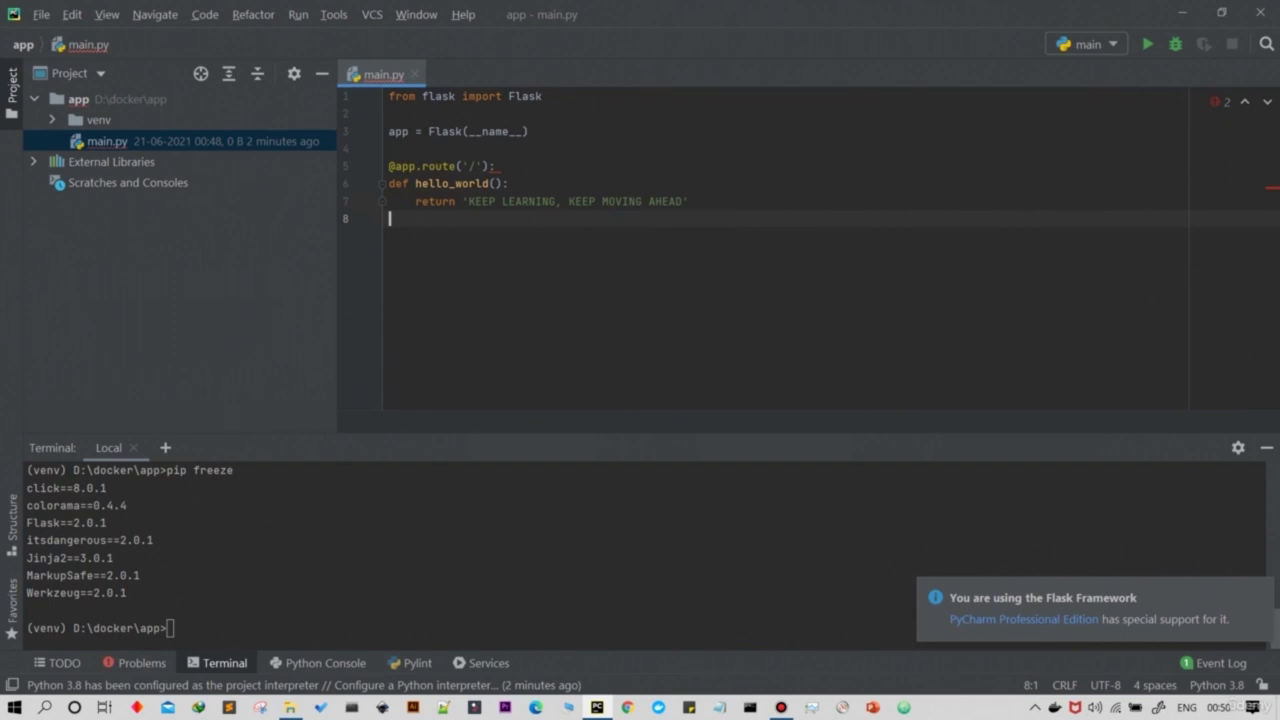
Step: Add the condition if __name__=="__main__" below the function, correcting the single equals sign to a double one
{"action": "key", "text": "Return"}
{"action": "type", "text": "if _"}
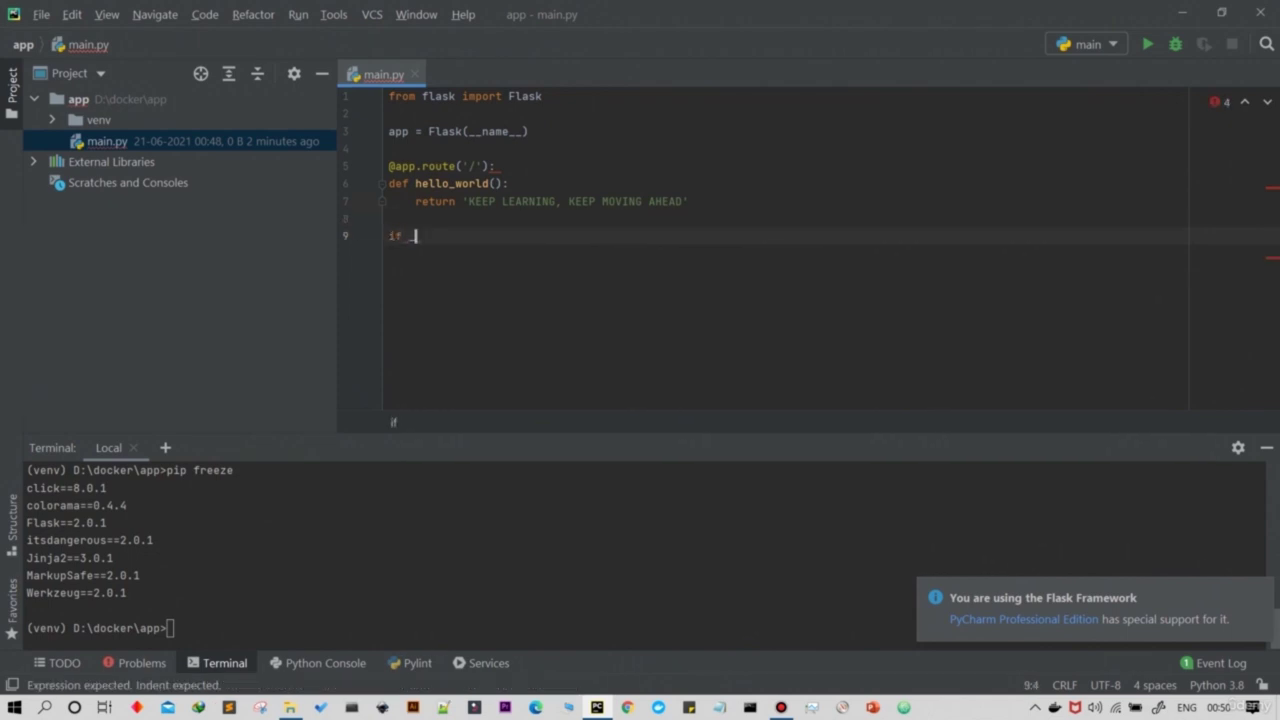
{"action": "type", "text": "_name__ ="}
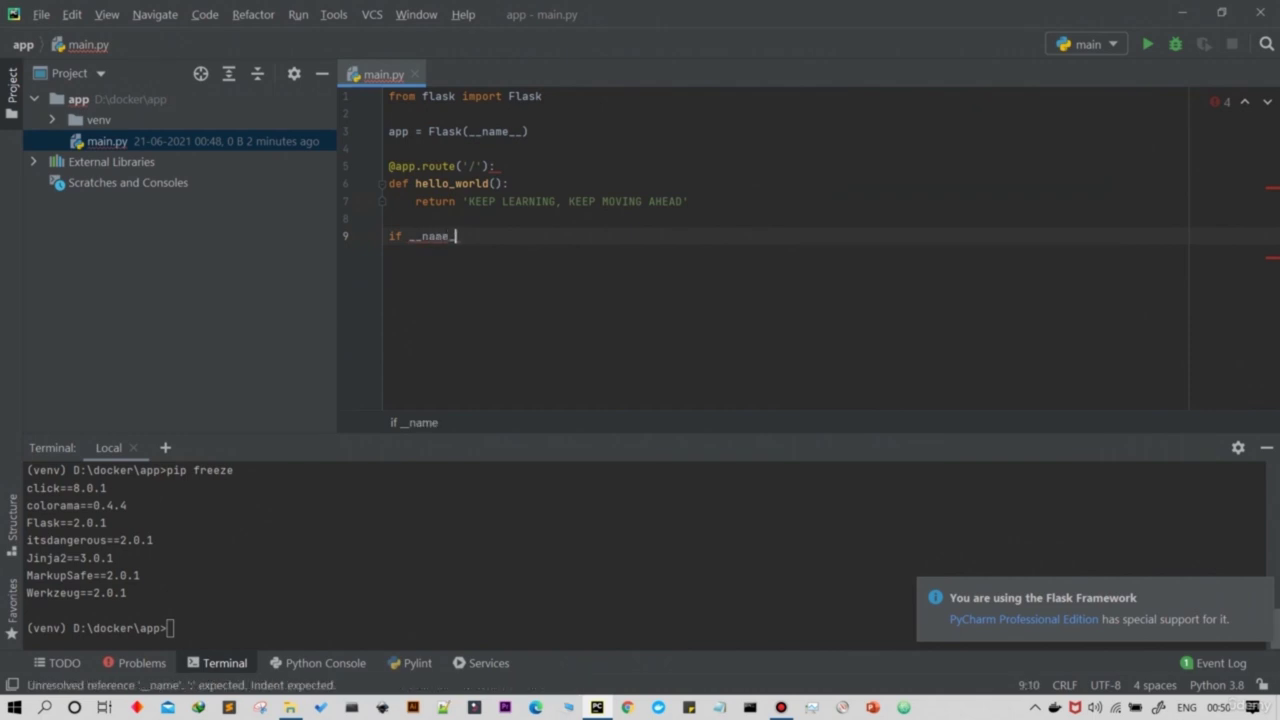
{"action": "type", "text": "="}
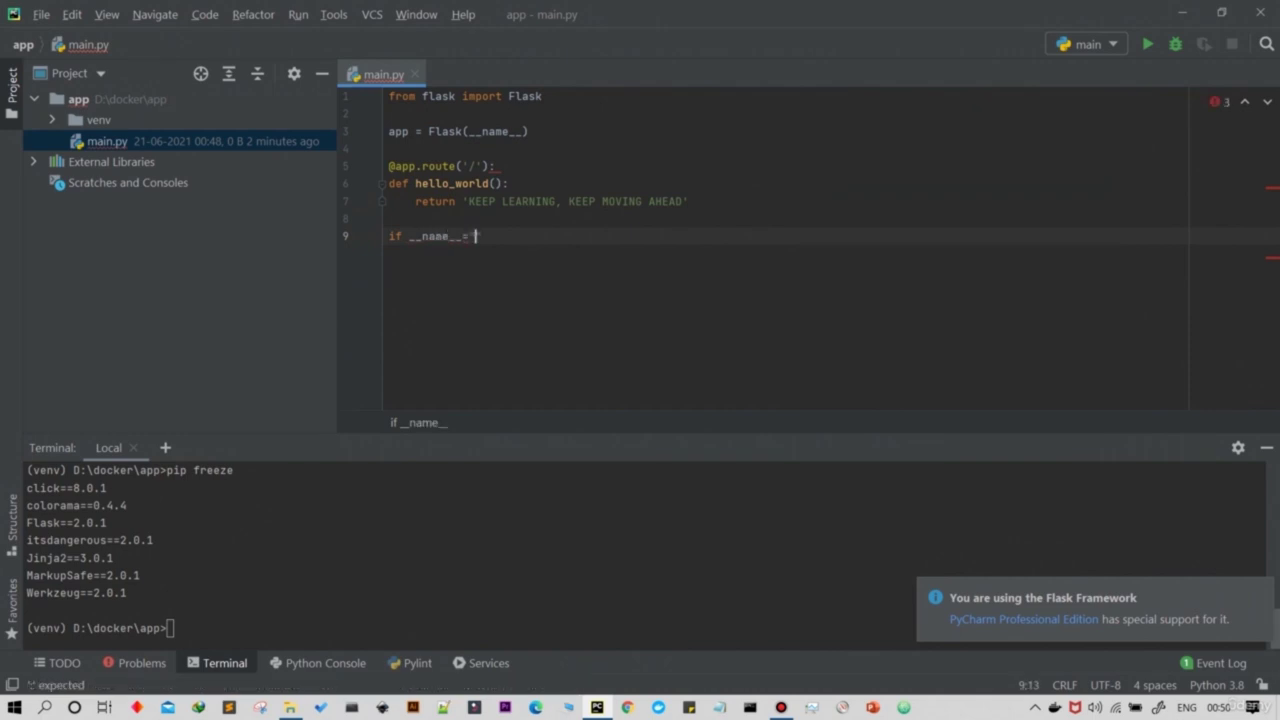
{"action": "type", "text": "__main__"}
{"action": "key", "text": "Return"}
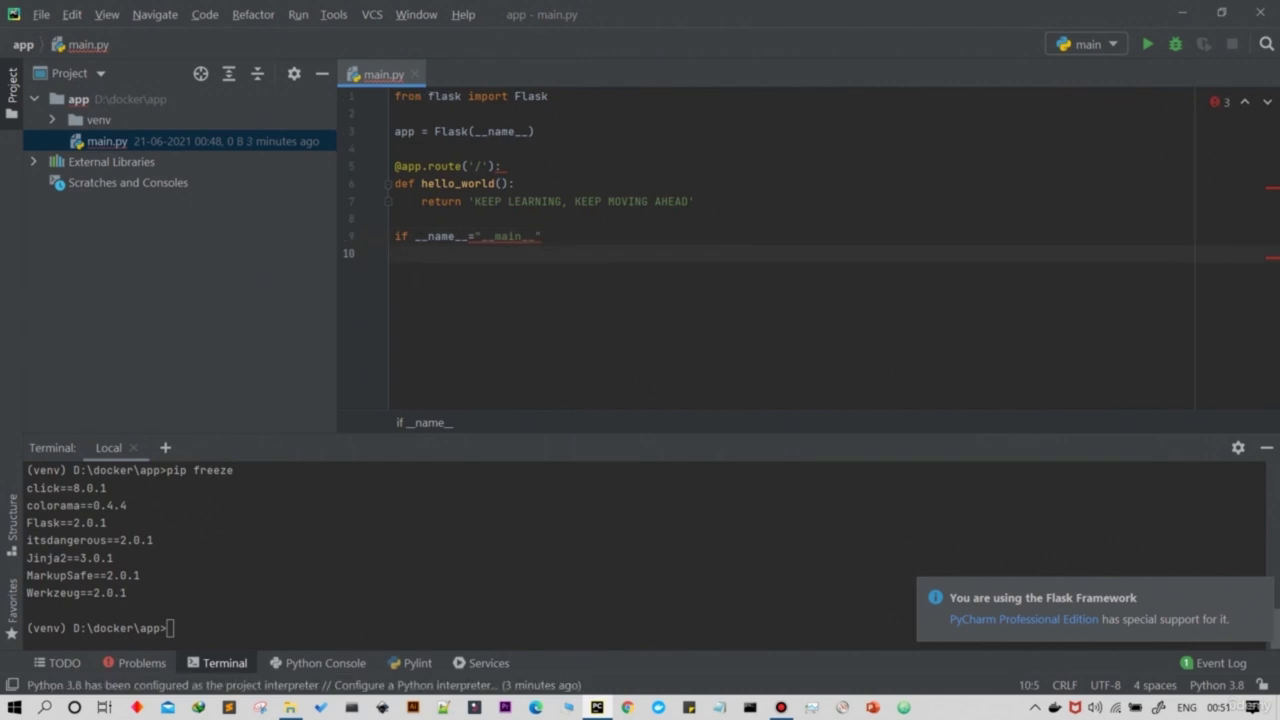
{"action": "left_click", "coordinate": [467, 236]}
{"action": "type", "text": "="}
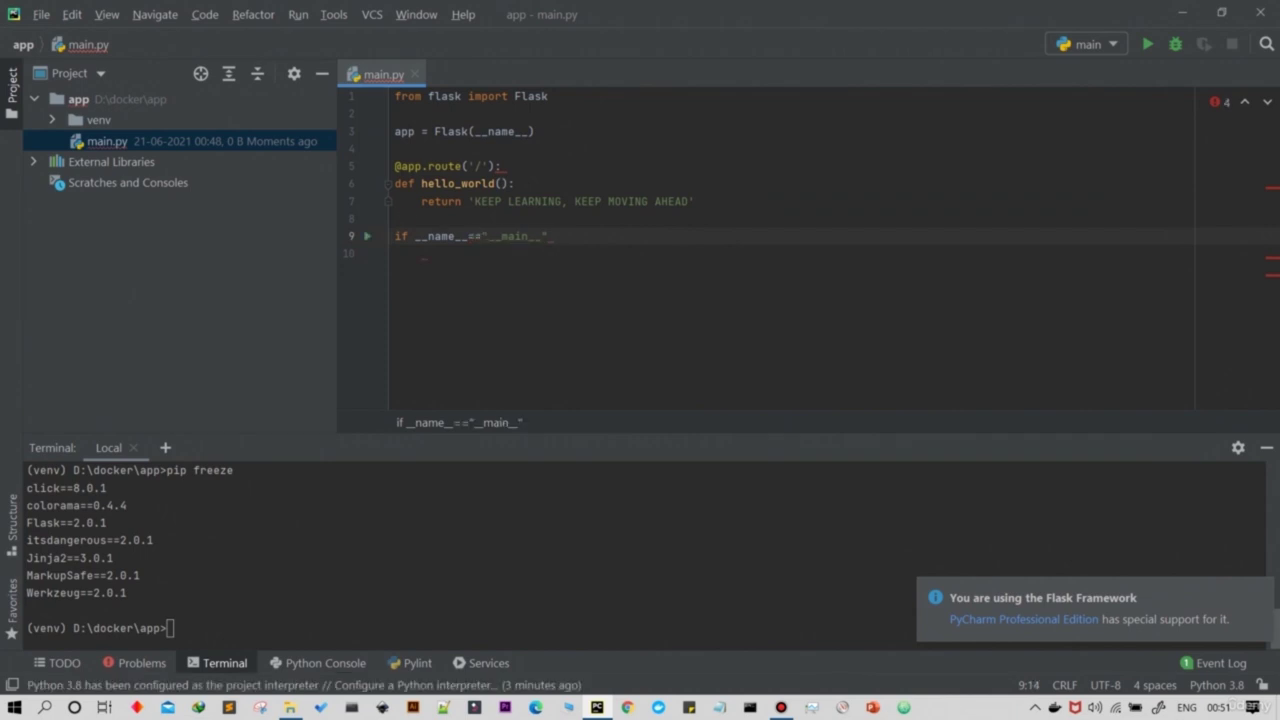
Step: Remove the empty line after the main condition, end the condition with a colon and add an indented app.run() call
{"action": "key", "text": "Down"}
{"action": "key", "text": "shift+Left"}
{"action": "key", "text": "shift+Left"}
{"action": "key", "text": "shift+Left"}
{"action": "key", "text": "shift+Left"}
{"action": "key", "text": "shift+Left"}
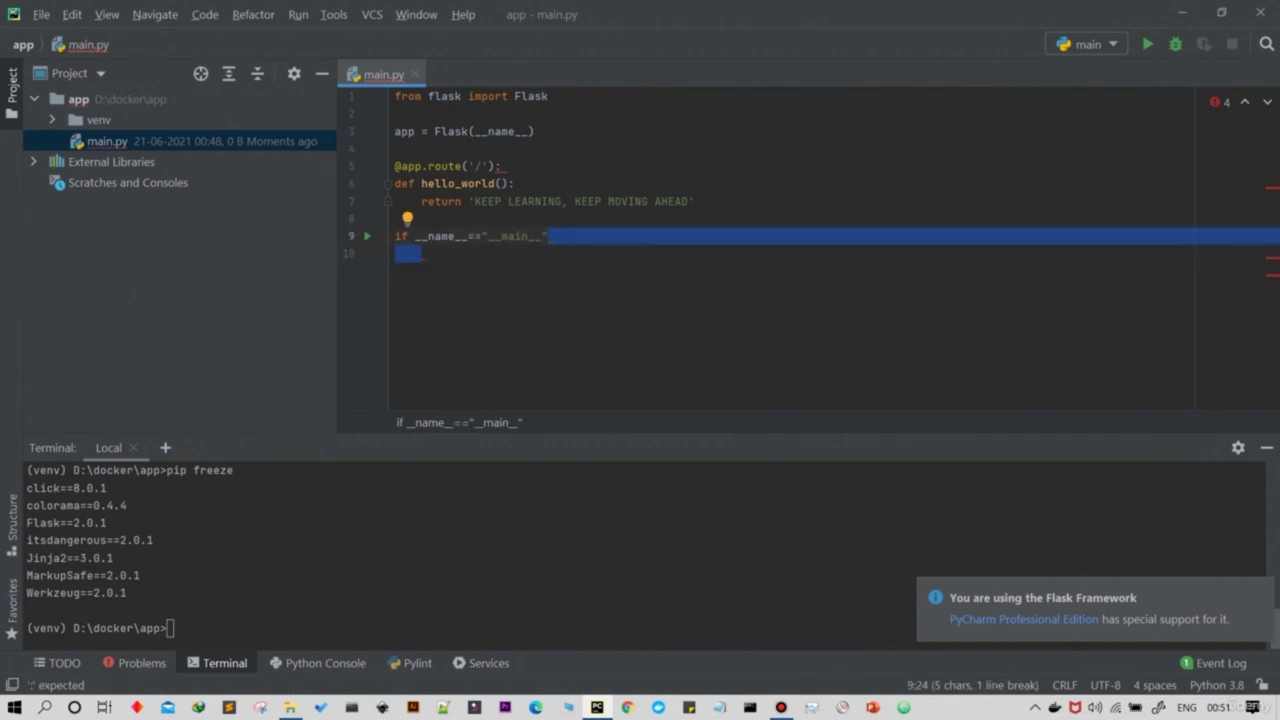
{"action": "type", "text": ":"}
{"action": "key", "text": "Return"}
{"action": "type", "text": "app.run"}
{"action": "key", "text": "Return"}
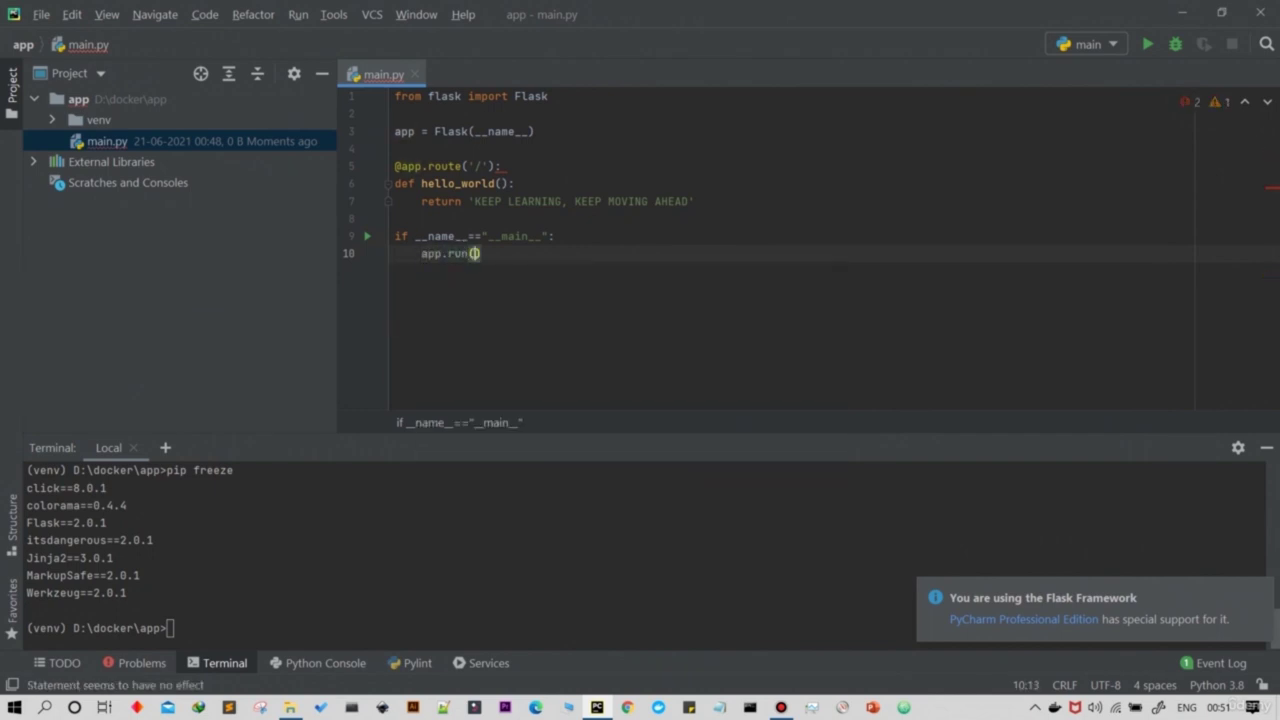
Step: Set the app.run() arguments in main.py to port=5001, debug=True
{"action": "type", "text": "debu"}
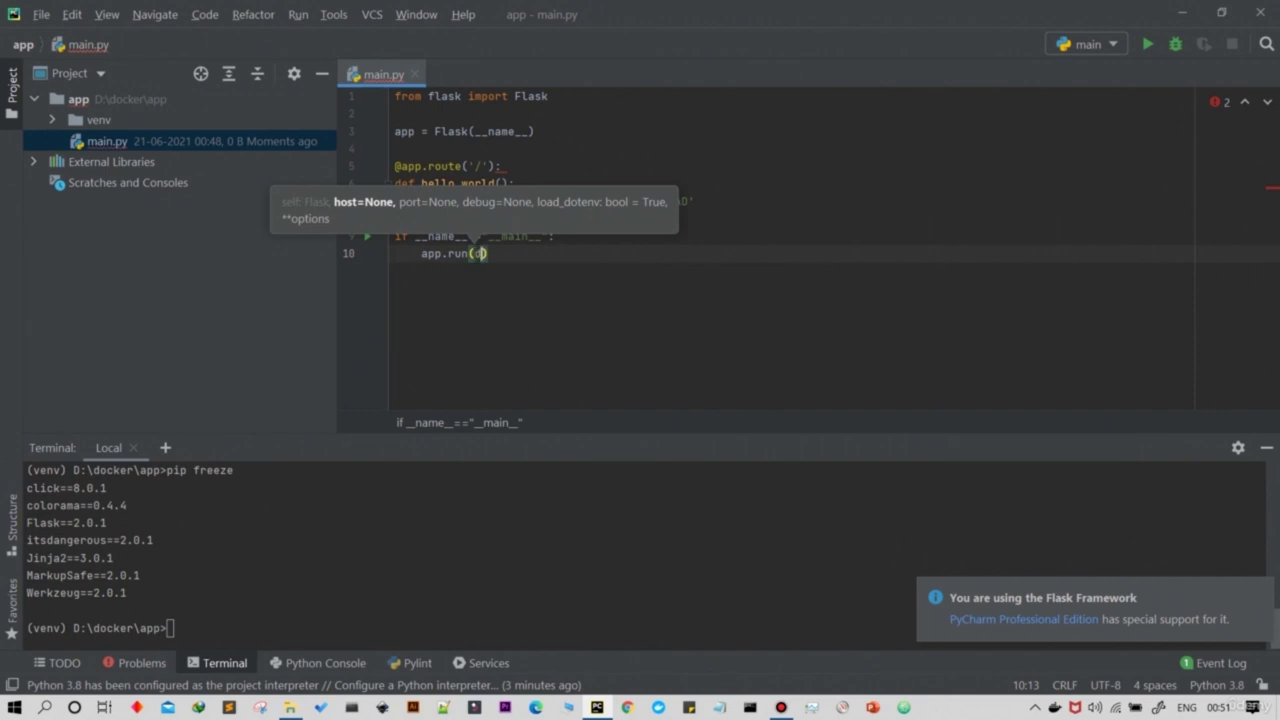
{"action": "type", "text": "g="}
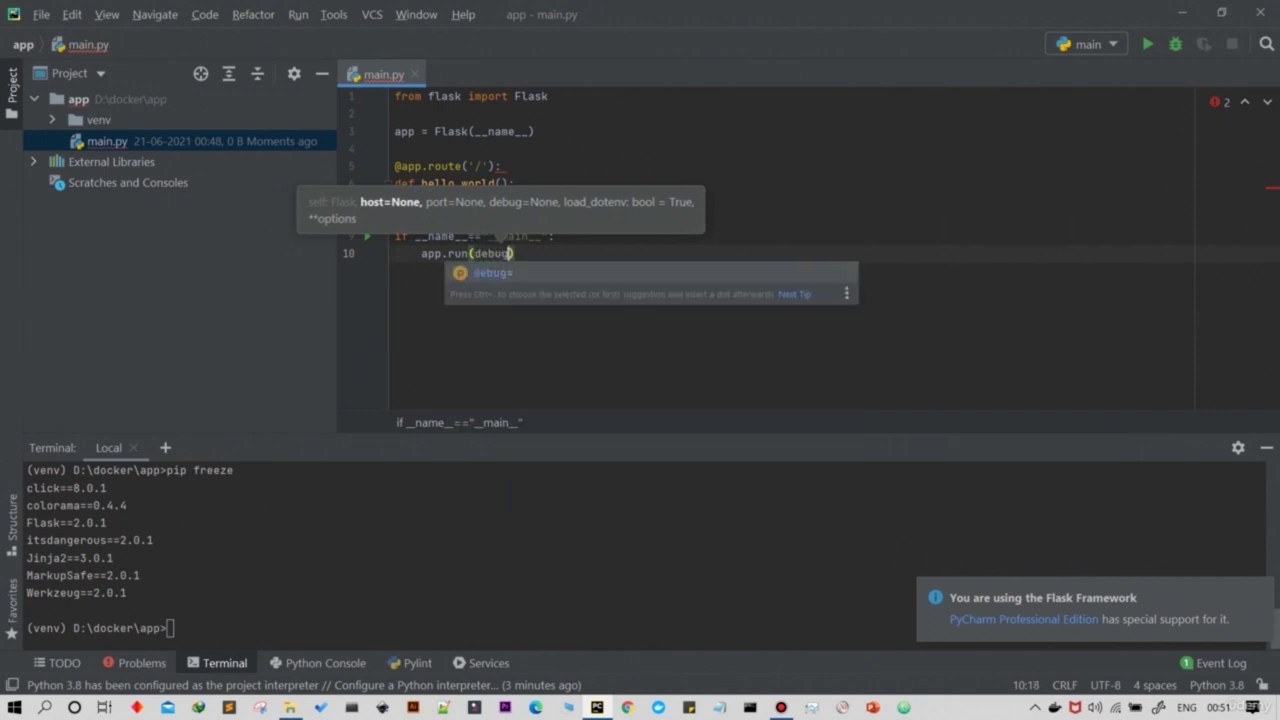
{"action": "type", "text": "True"}
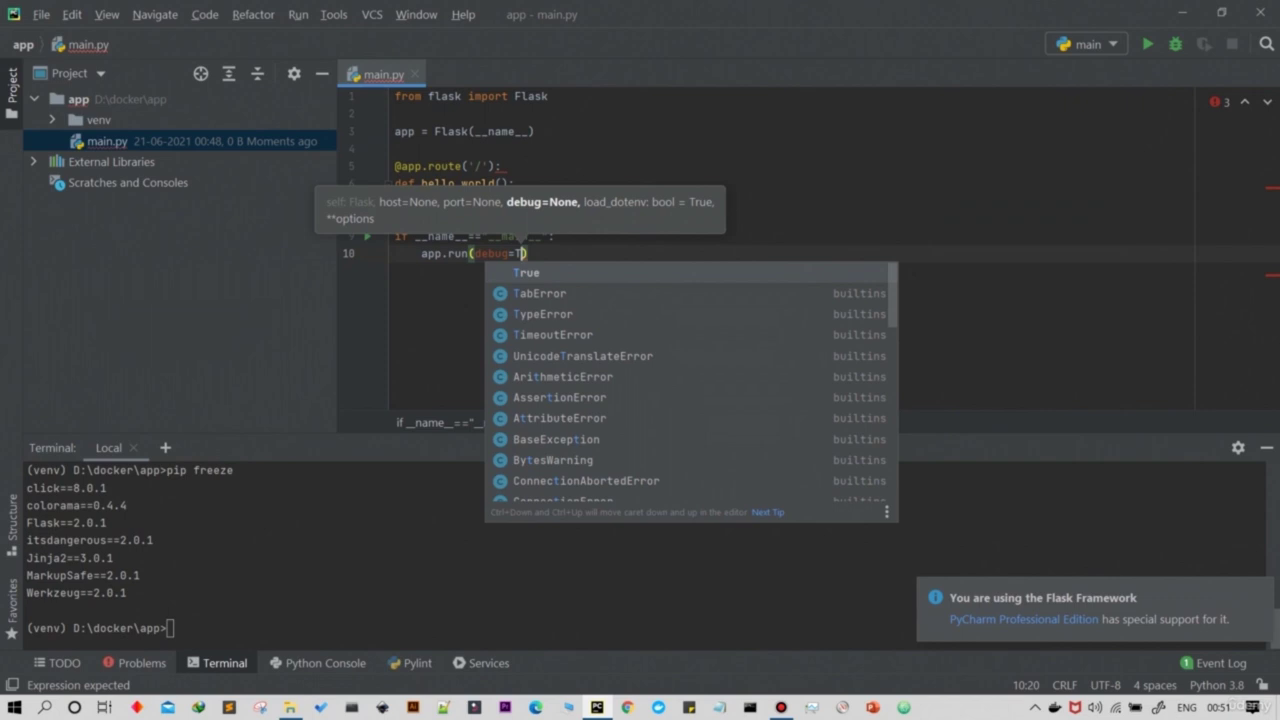
{"action": "left_click", "coordinate": [474, 253]}
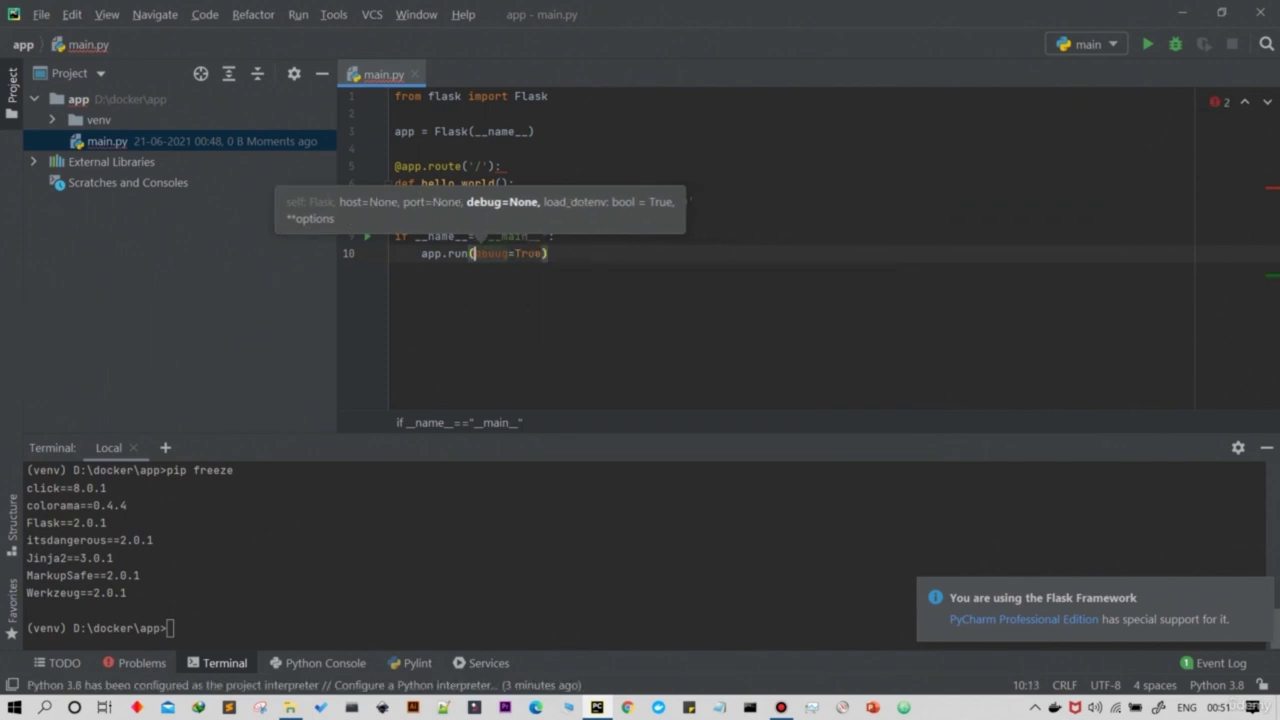
{"action": "type", "text": "port"}
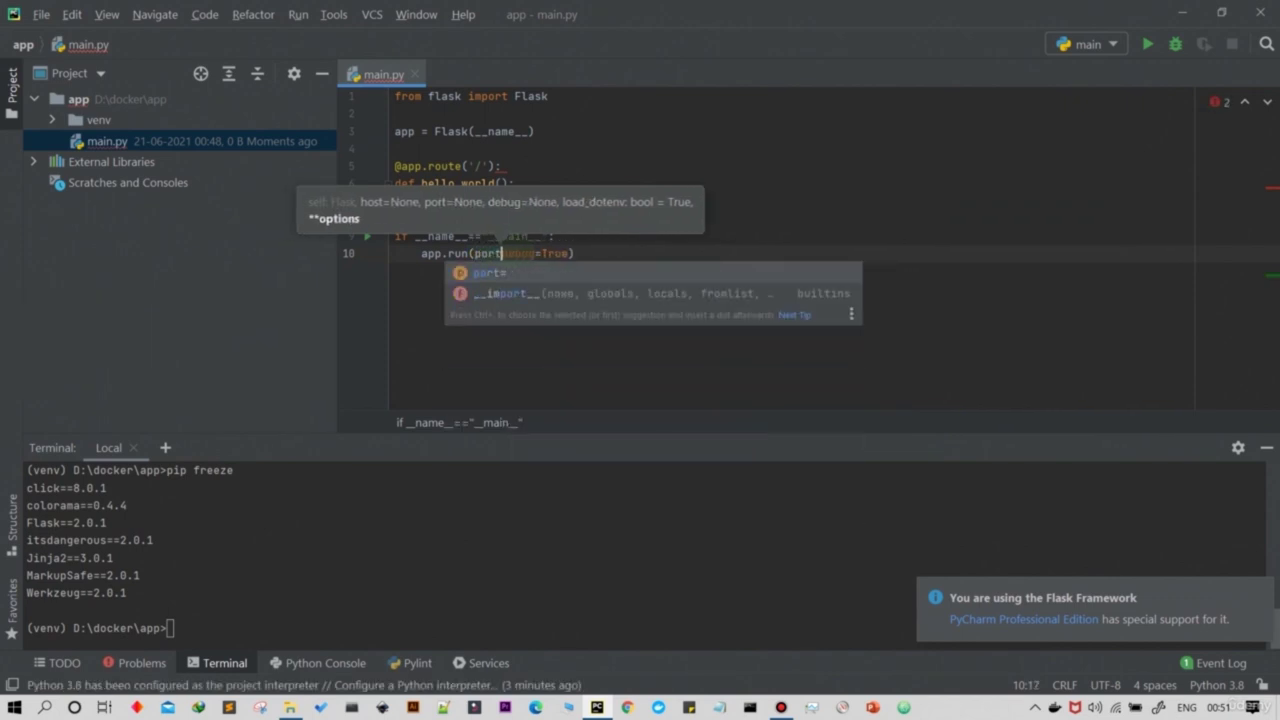
{"action": "type", "text": "=500"}
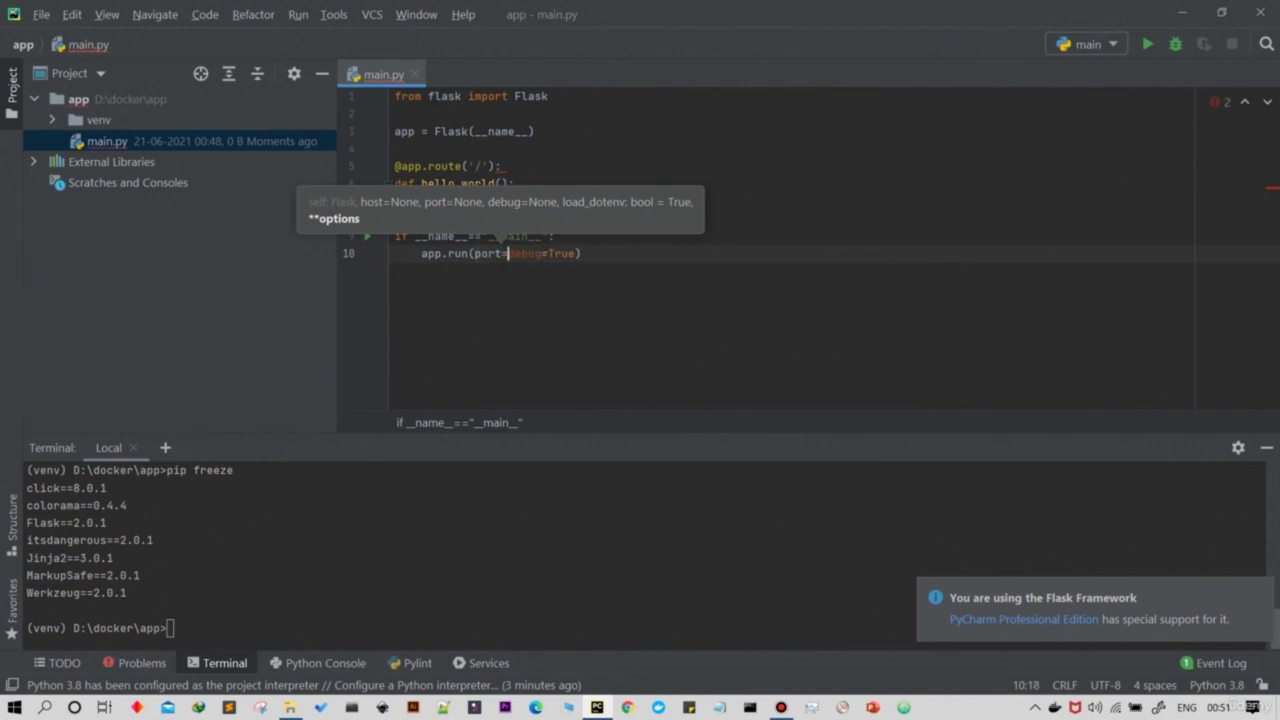
{"action": "type", "text": "1,"}
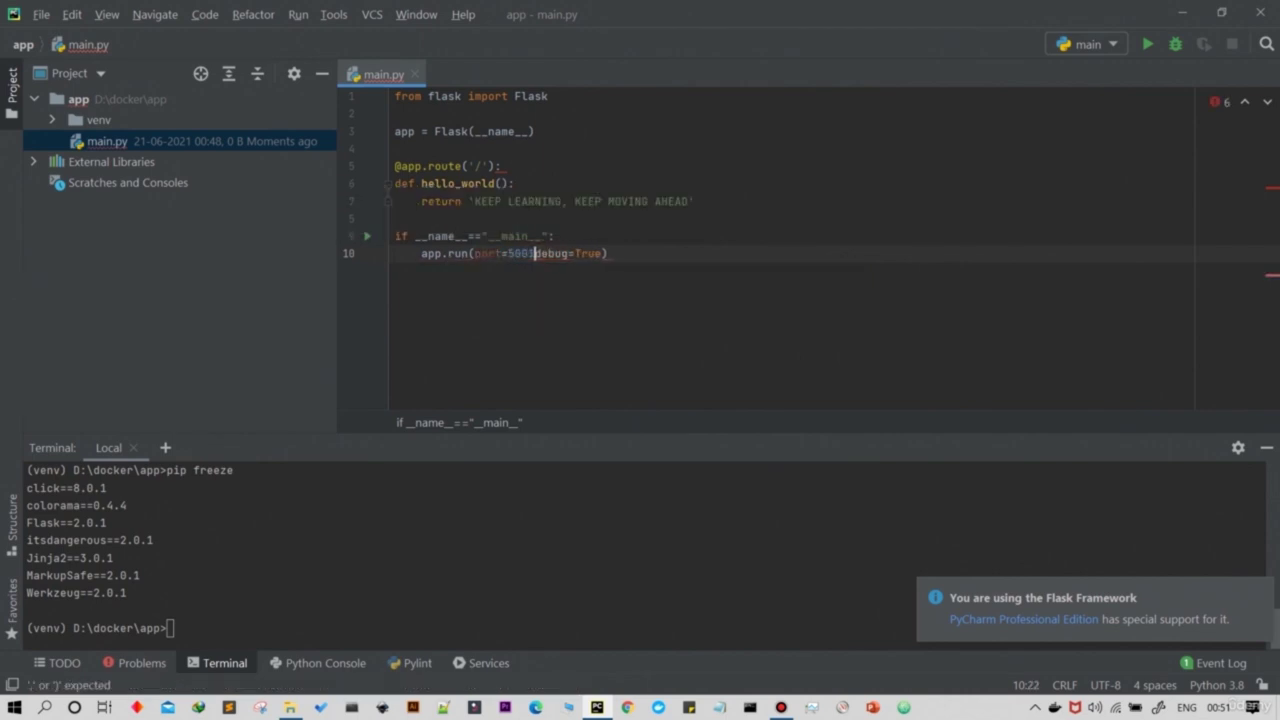
{"action": "left_click", "coordinate": [536, 253]}
{"action": "key", "text": "Right"}
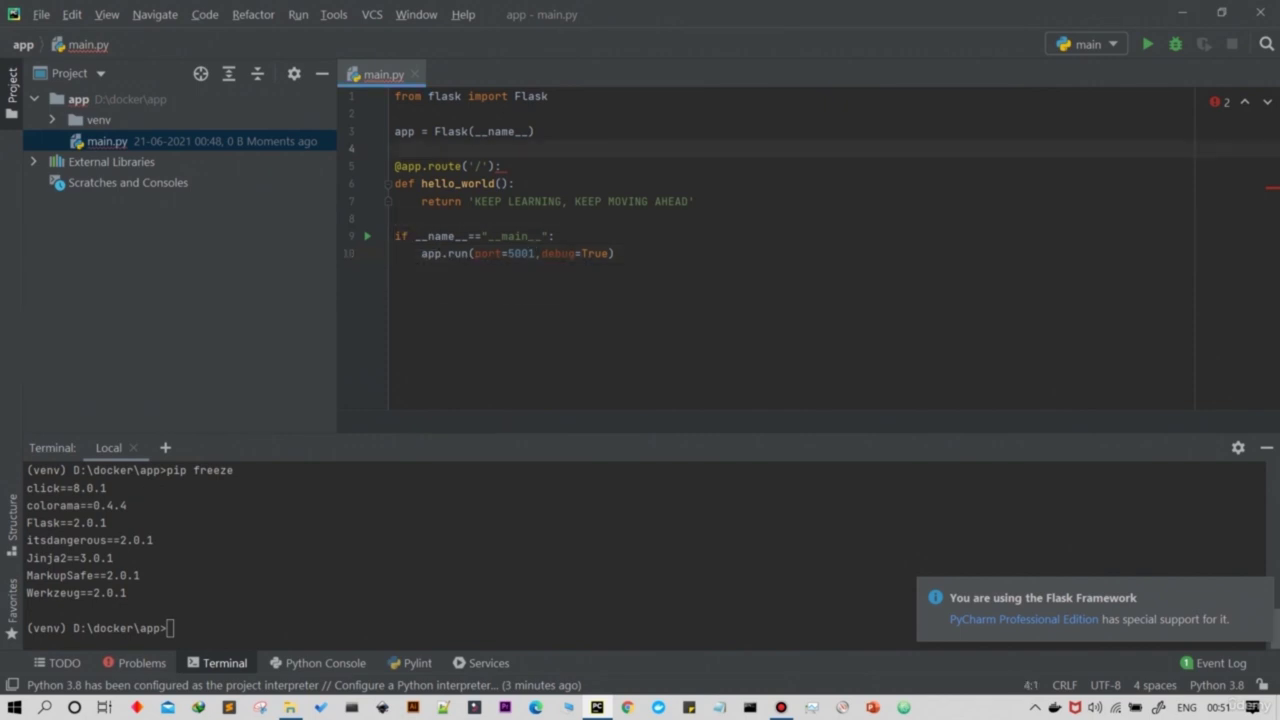
{"action": "left_click", "coordinate": [502, 166]}
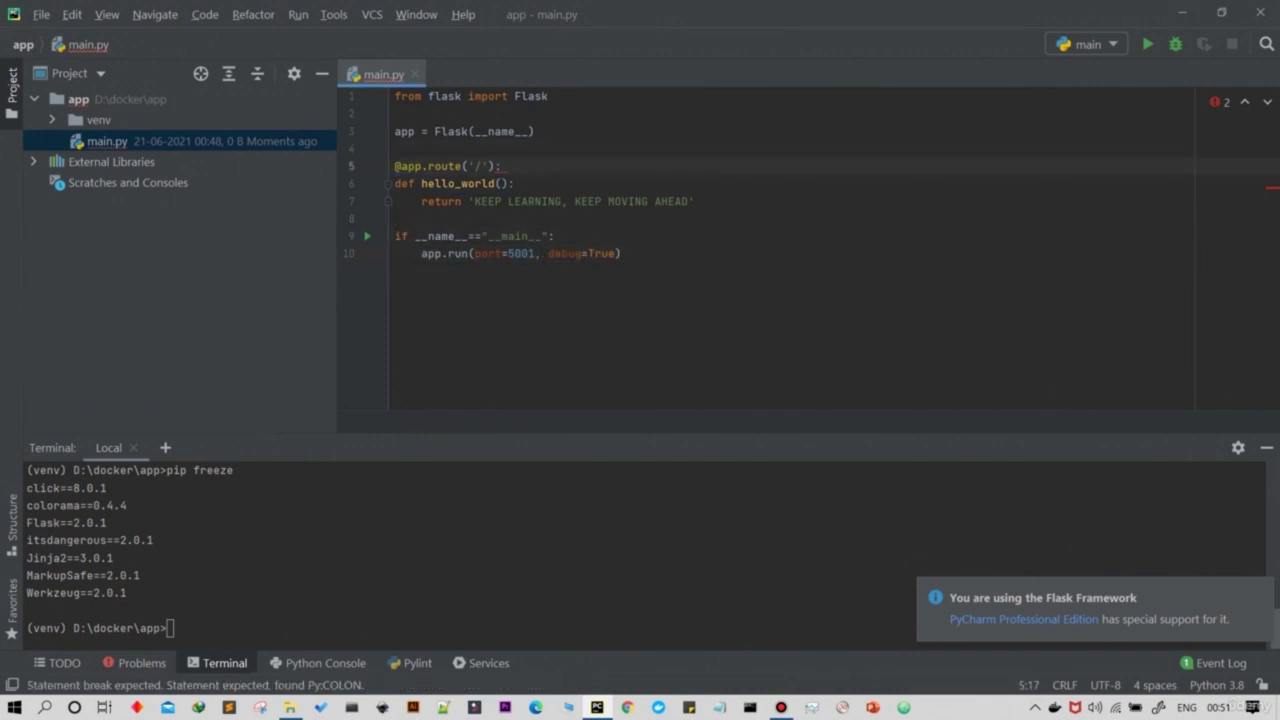
{"action": "key", "text": "BackSpace"}
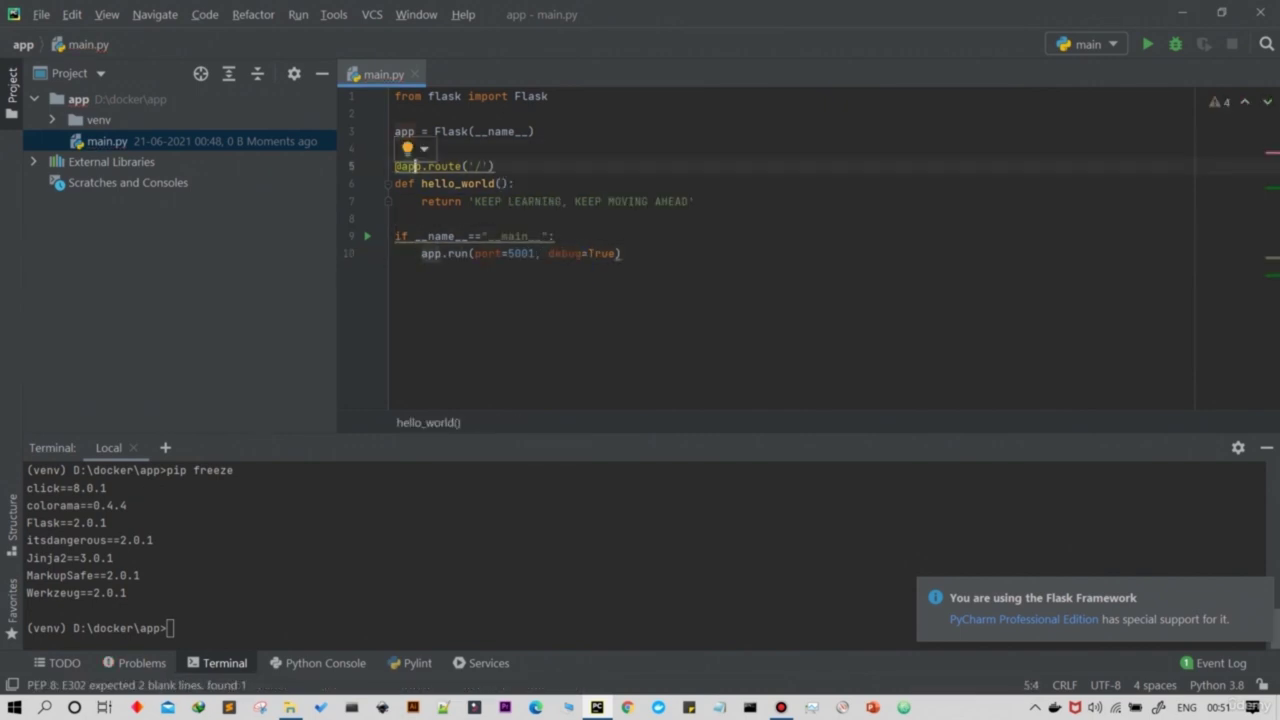
{"action": "key", "text": "ctrl+alt+l"}
Step: Run main.py and open the Flask app's local address in the browser to check the page
{"action": "key", "text": "shift+F10"}
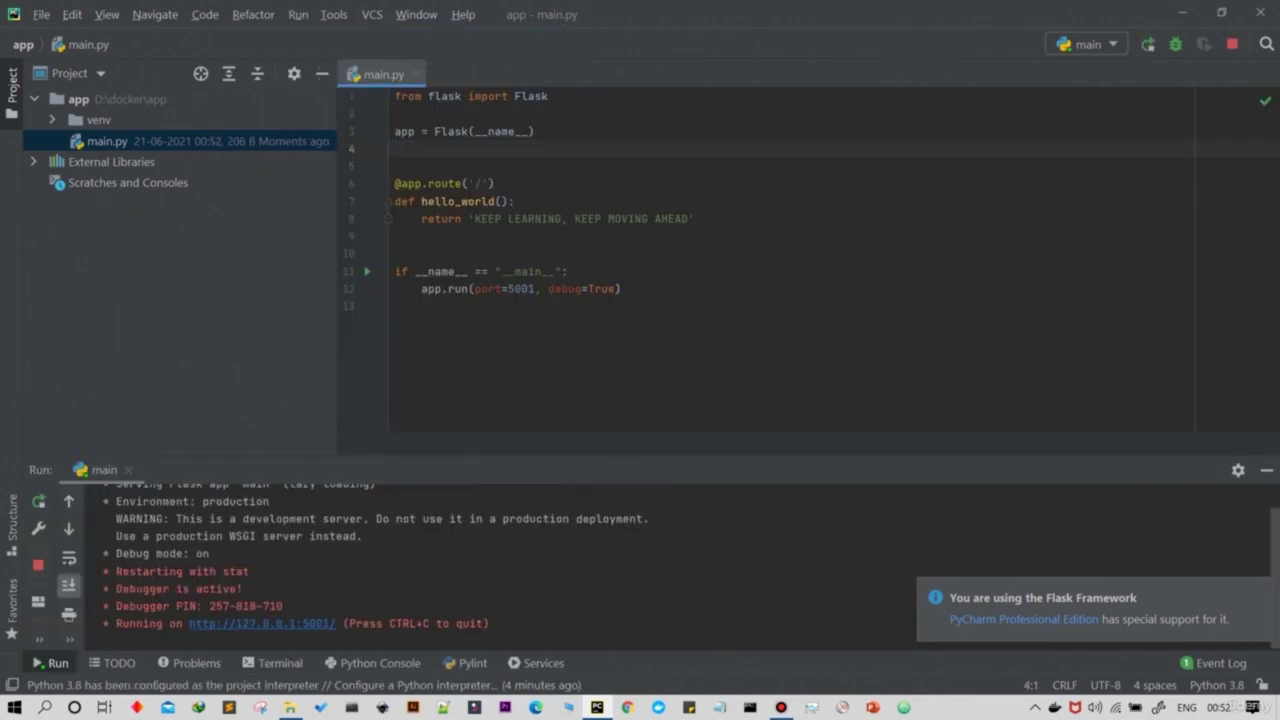
{"action": "left_click", "coordinate": [309, 623]}
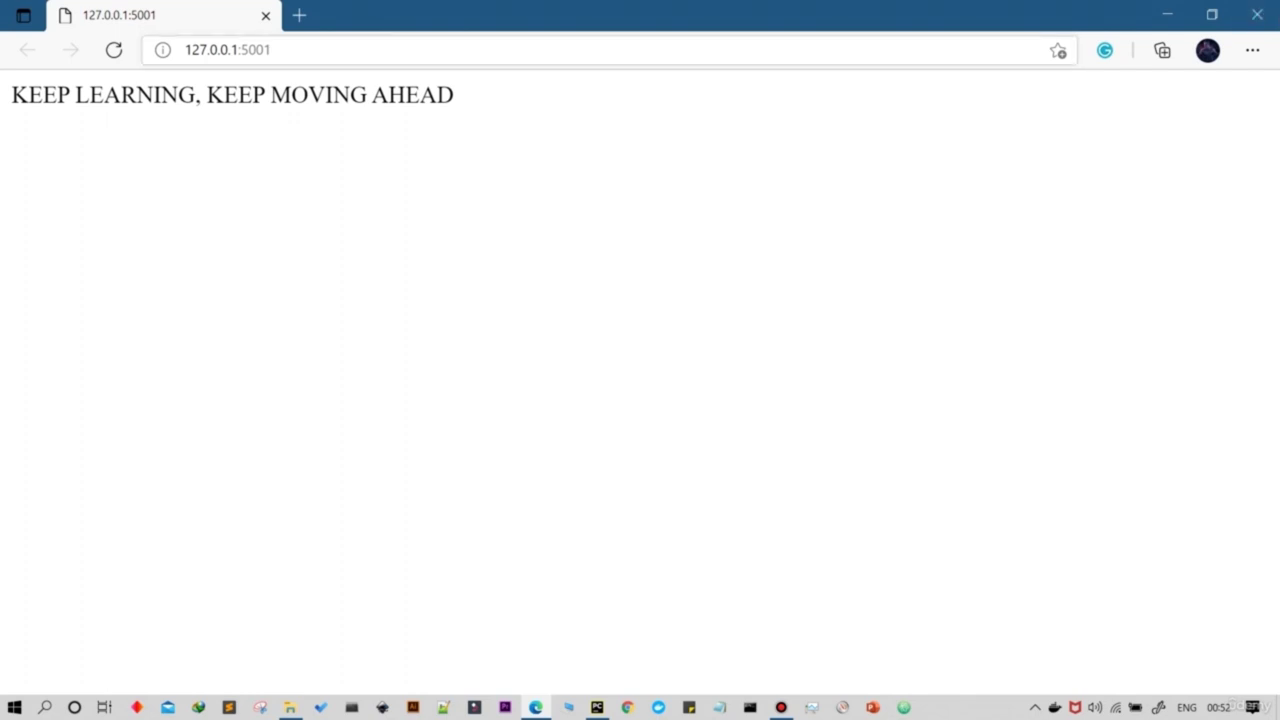
{"action": "left_click_drag", "start_coordinate": [240, 50], "coordinate": [184, 50]}
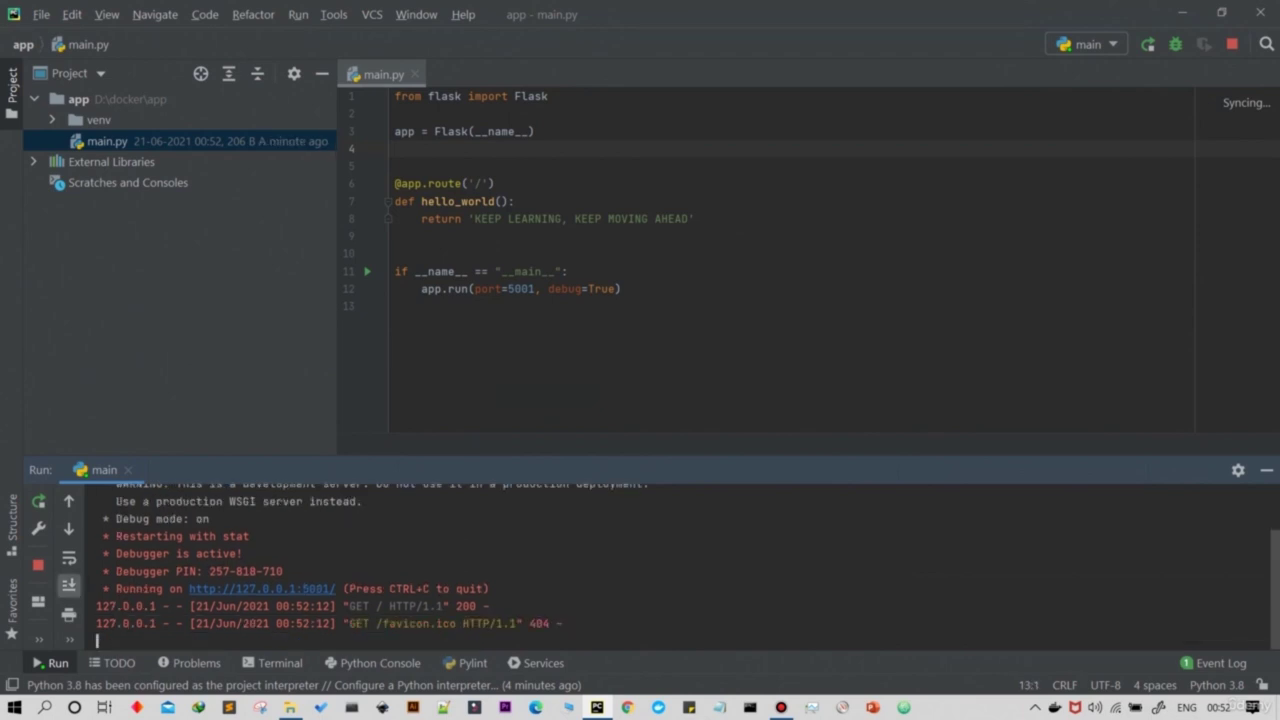
Step: Stop the running Flask app in PyCharm and review its run output
{"action": "left_click", "coordinate": [38, 565]}
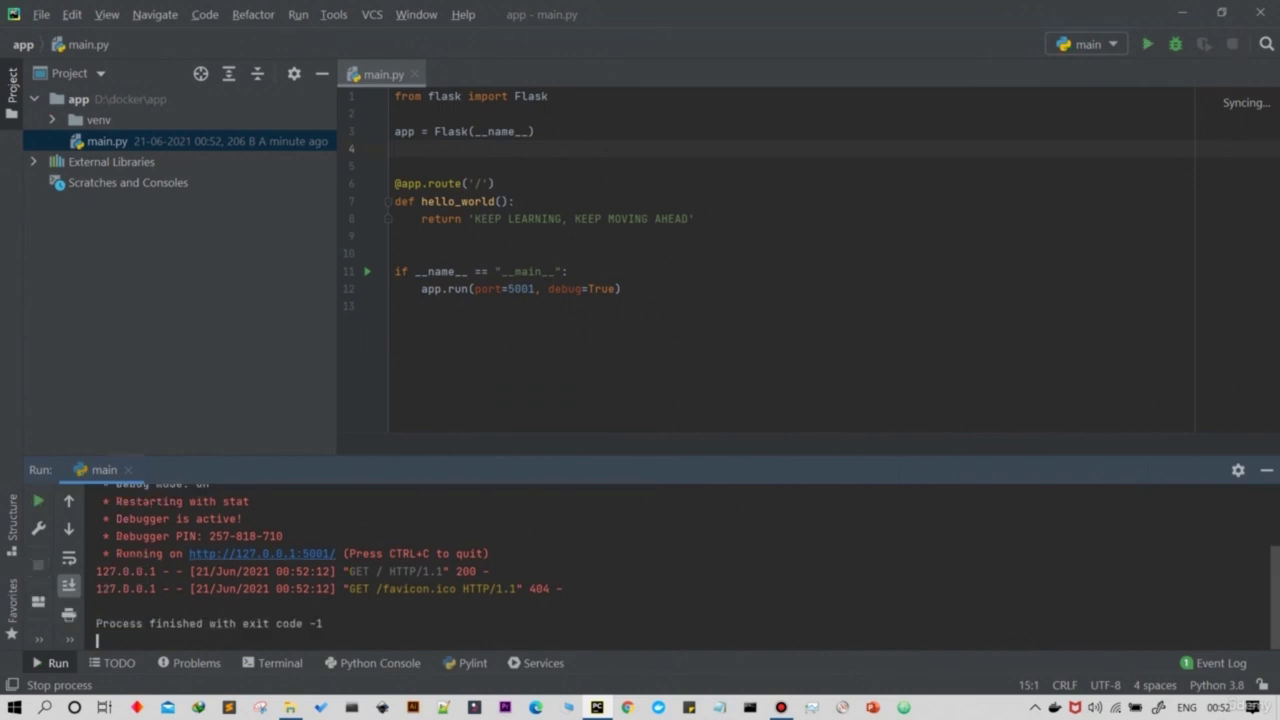
{"action": "scroll", "coordinate": [330, 560], "scroll_direction": "up", "scroll_amount": 3}
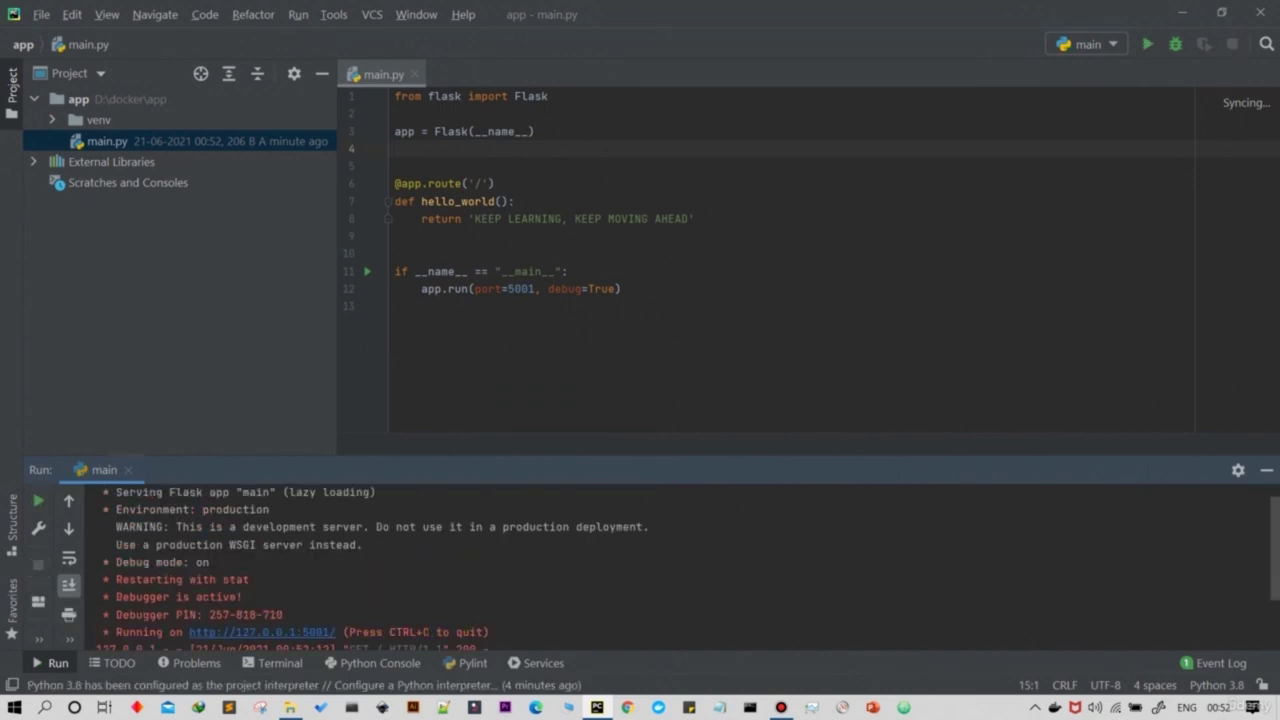
{"action": "scroll", "coordinate": [330, 560], "scroll_direction": "down", "scroll_amount": 3}
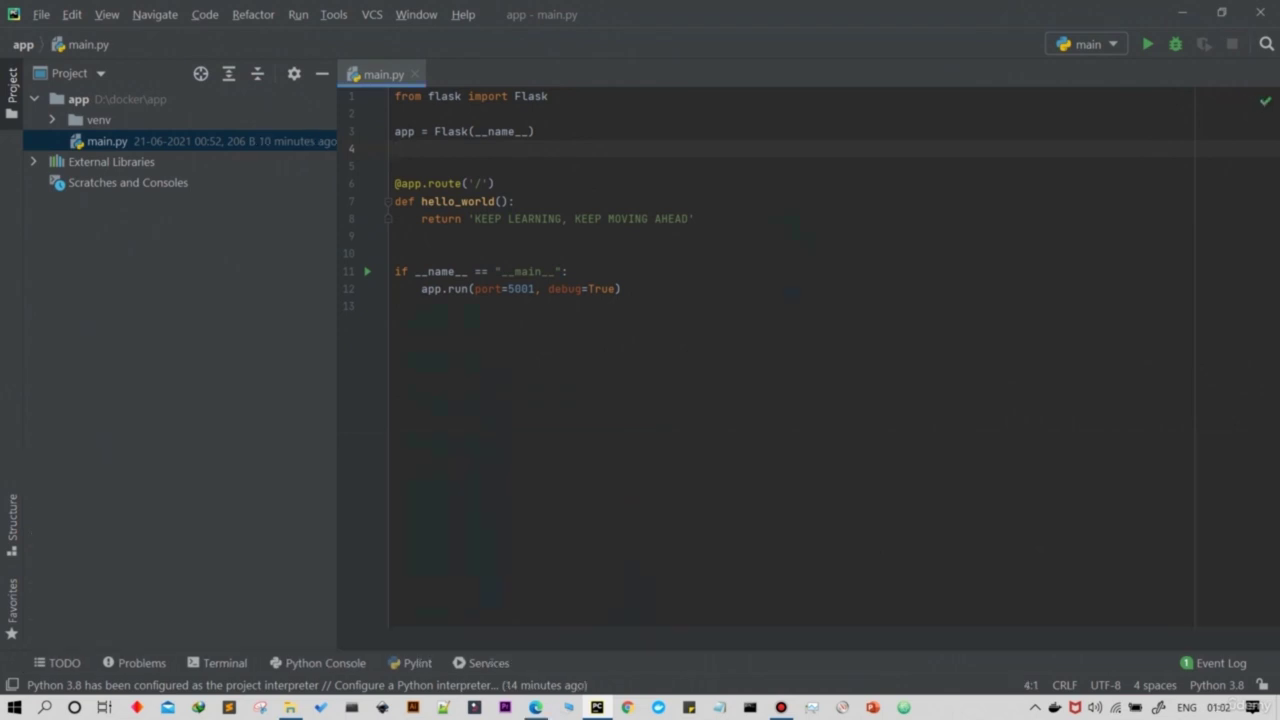
Step: Run main again and open the served page at 127.0.0.1:5001 in the browser
{"action": "left_click", "coordinate": [298, 14]}
{"action": "left_click", "coordinate": [340, 37]}
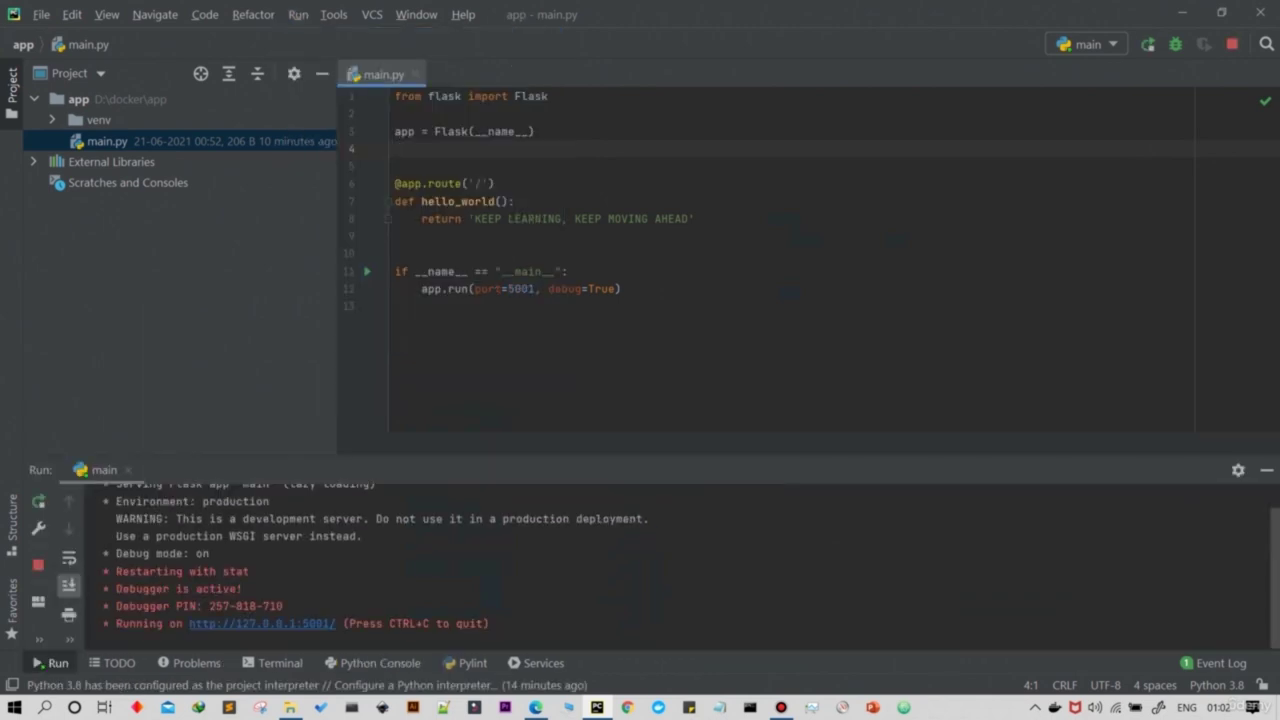
{"action": "left_click", "coordinate": [303, 623]}
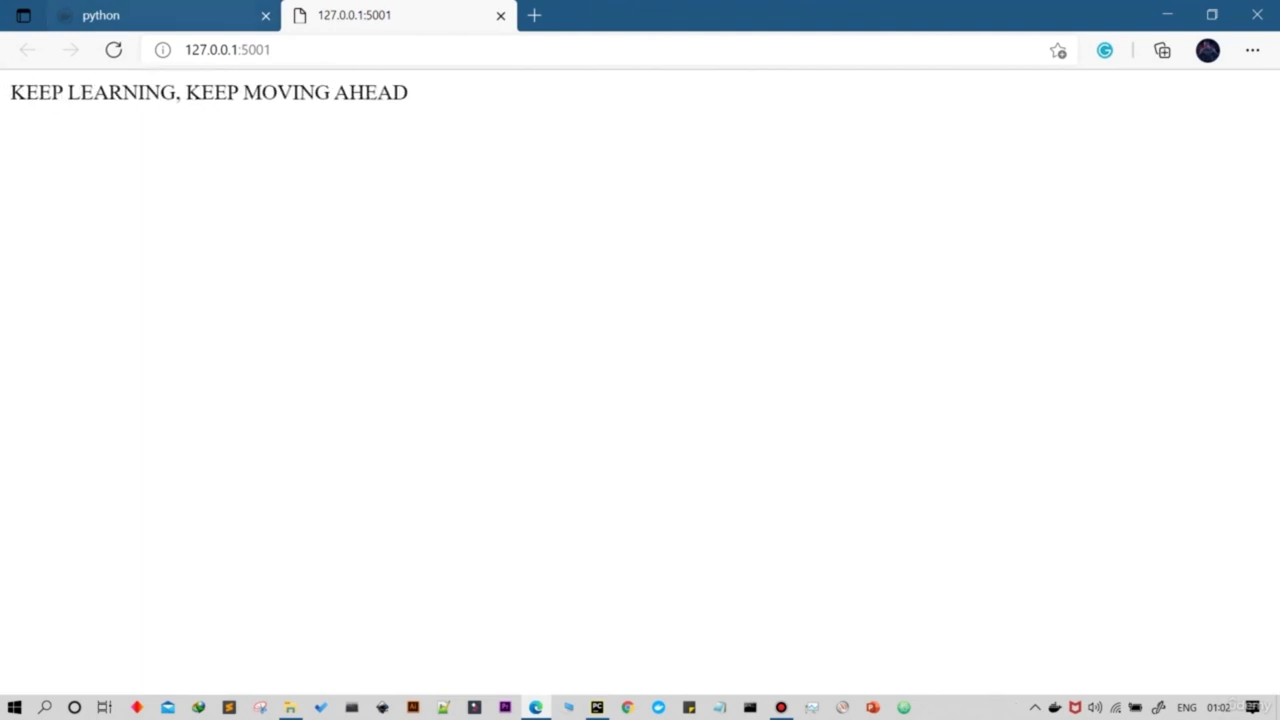
Step: On the Docker Hub python image page, find the simple tags and select the 3.9.5-buster tag text
{"action": "key", "text": "ctrl+shift+Tab"}
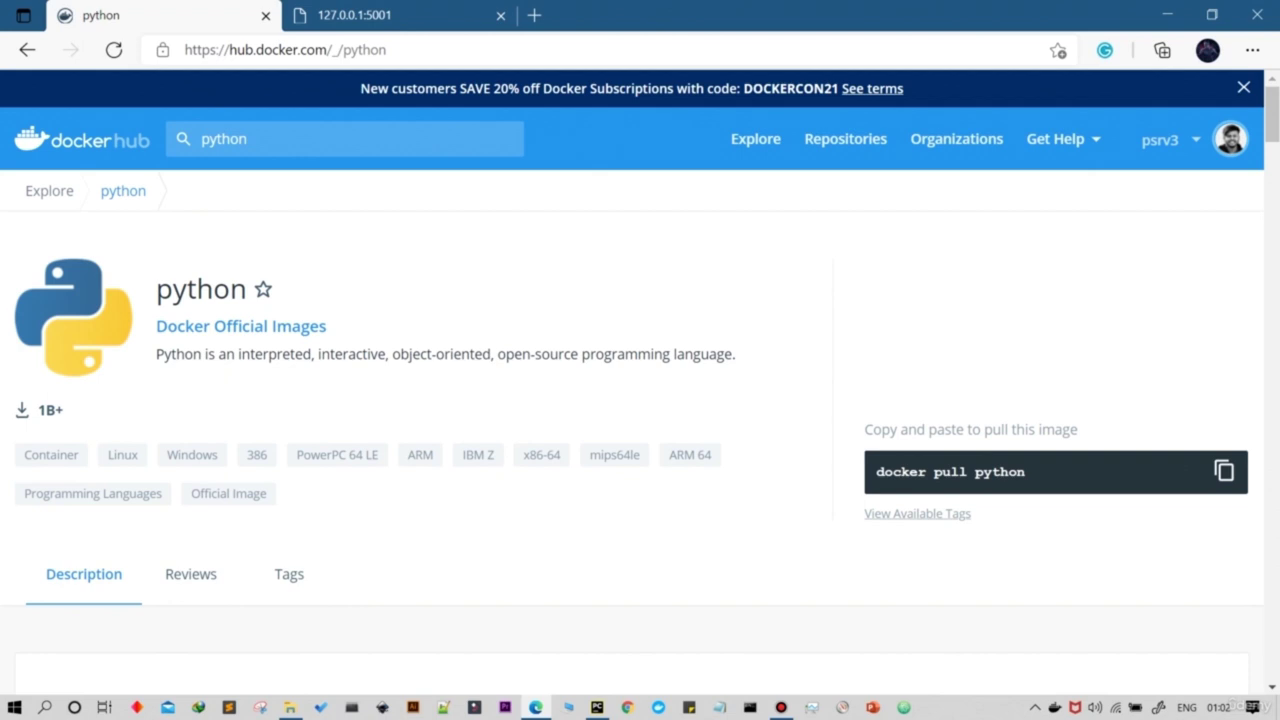
{"action": "scroll", "coordinate": [640, 380], "scroll_direction": "down", "scroll_amount": 4}
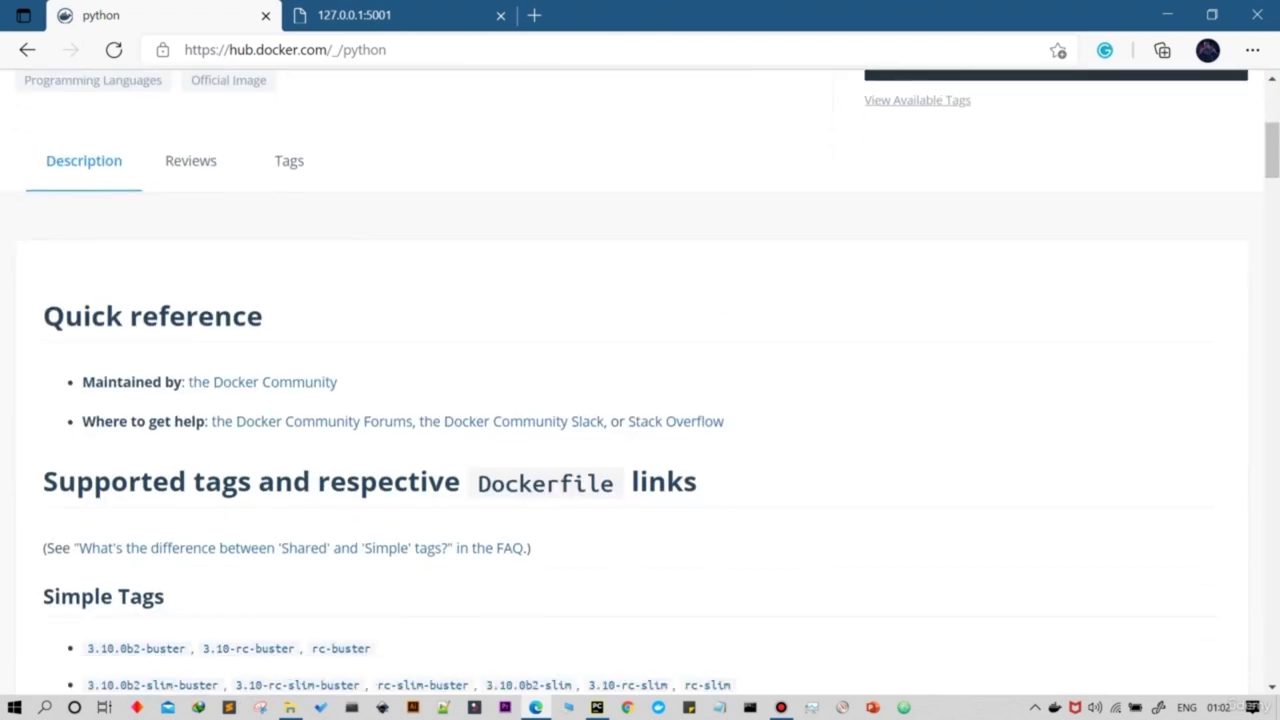
{"action": "scroll", "coordinate": [640, 380], "scroll_direction": "down", "scroll_amount": 2}
{"action": "scroll", "coordinate": [640, 380], "scroll_direction": "down", "scroll_amount": 2}
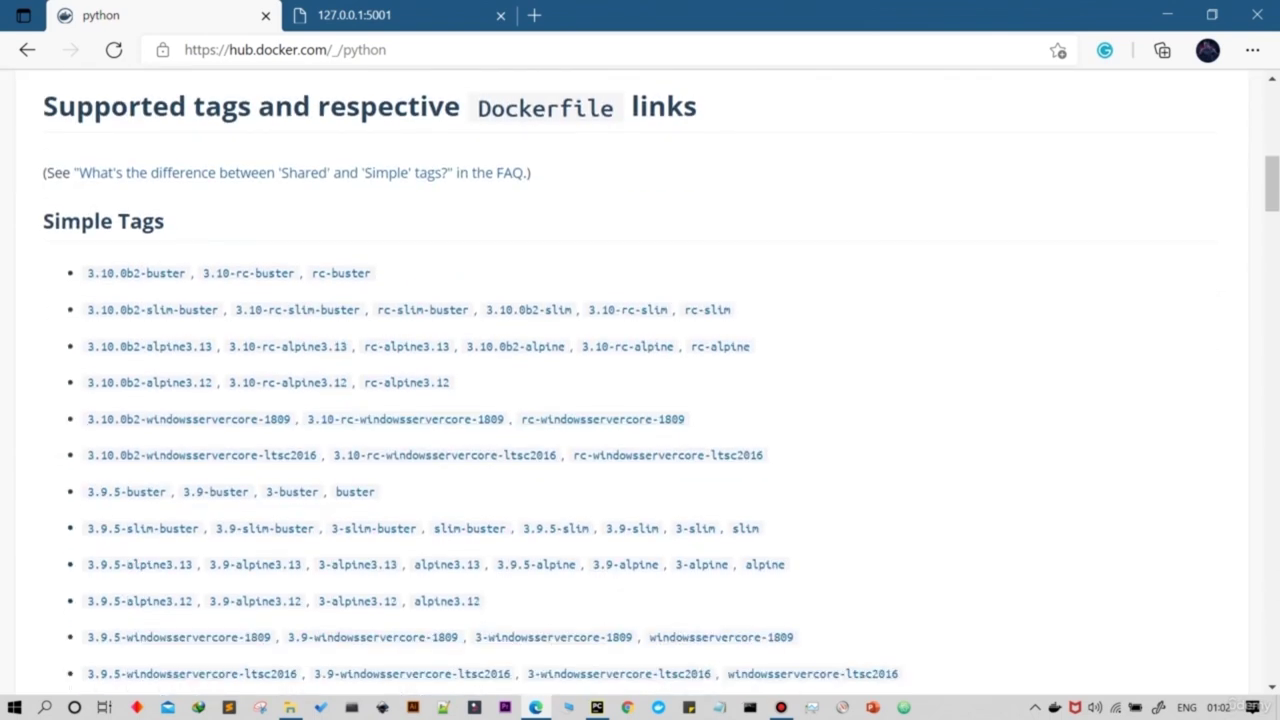
{"action": "left_click_drag", "start_coordinate": [87, 491], "coordinate": [166, 491]}
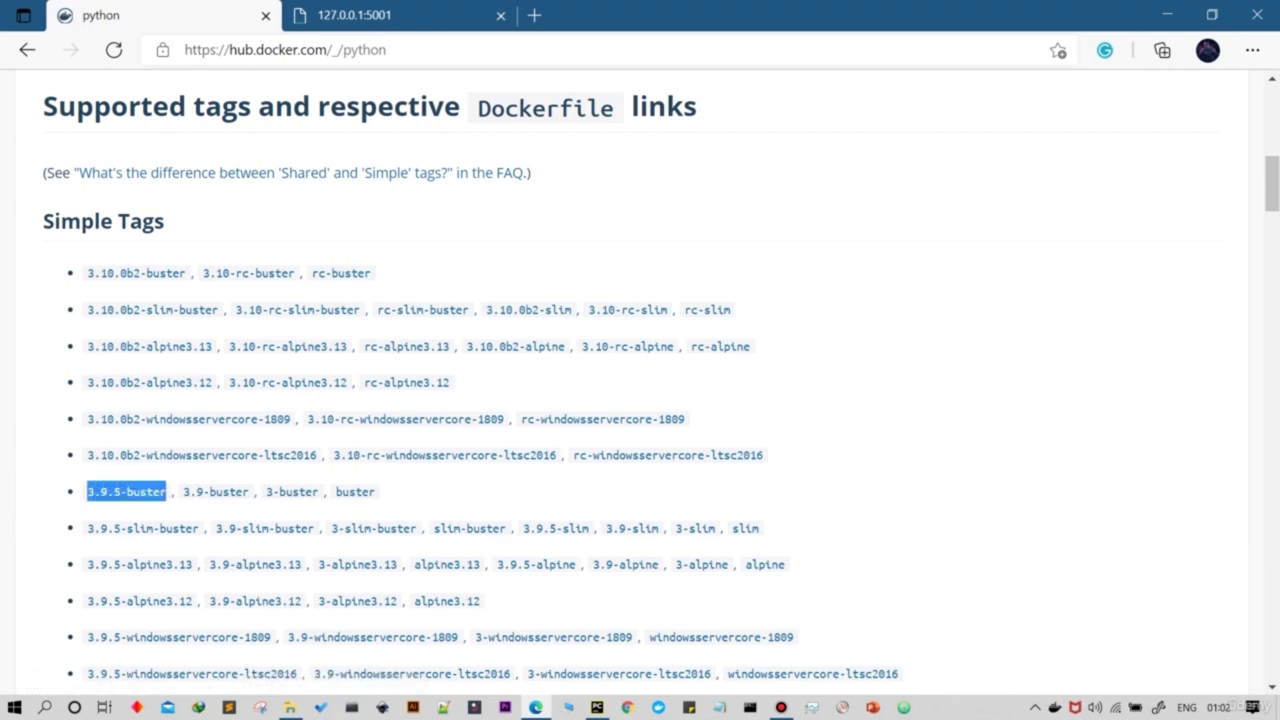
Step: Switch to PyCharm and create a new file named Dockerfile in the app project folder
{"action": "left_click", "coordinate": [597, 707]}
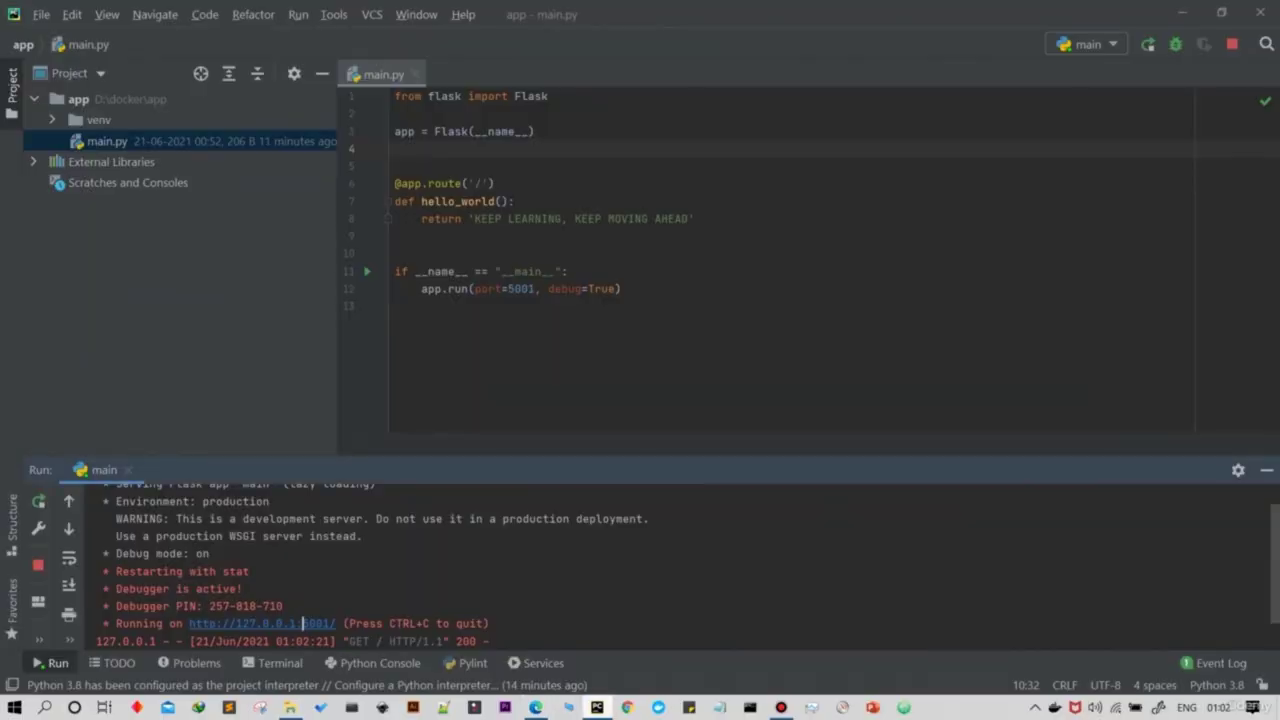
{"action": "left_click", "coordinate": [210, 99]}
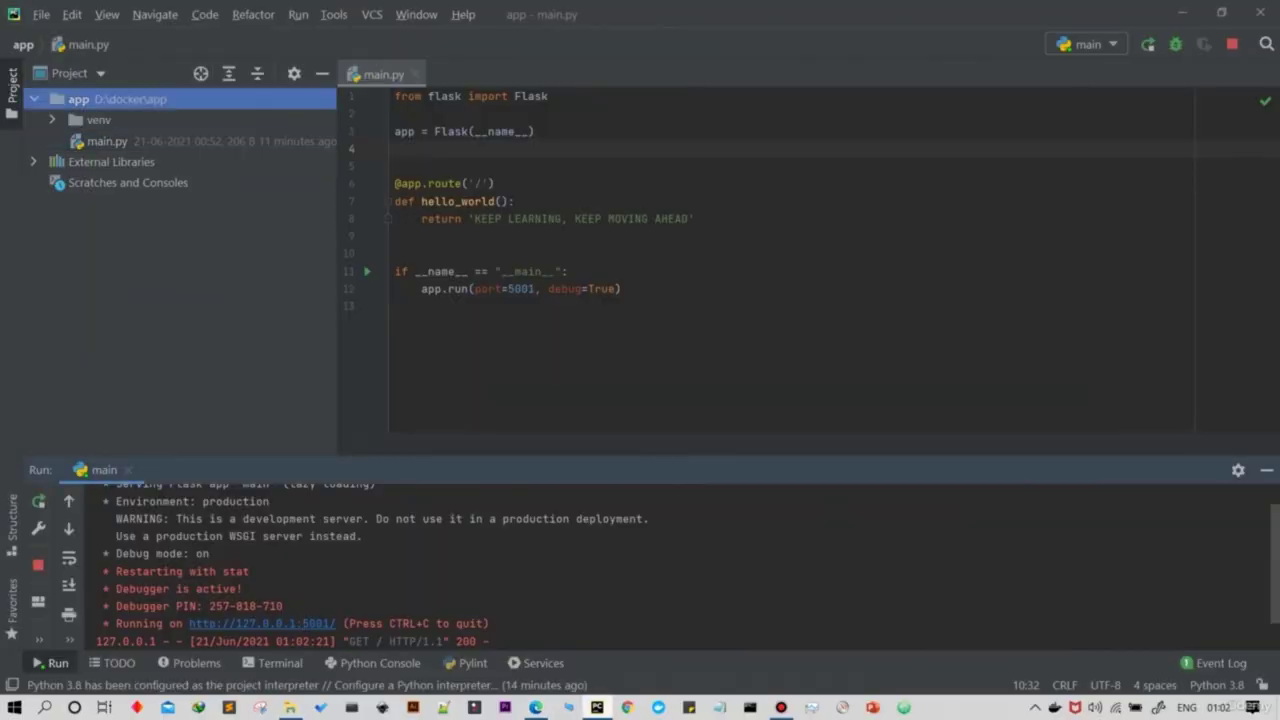
{"action": "right_click", "coordinate": [210, 99]}
{"action": "mouse_move", "coordinate": [215, 106]}
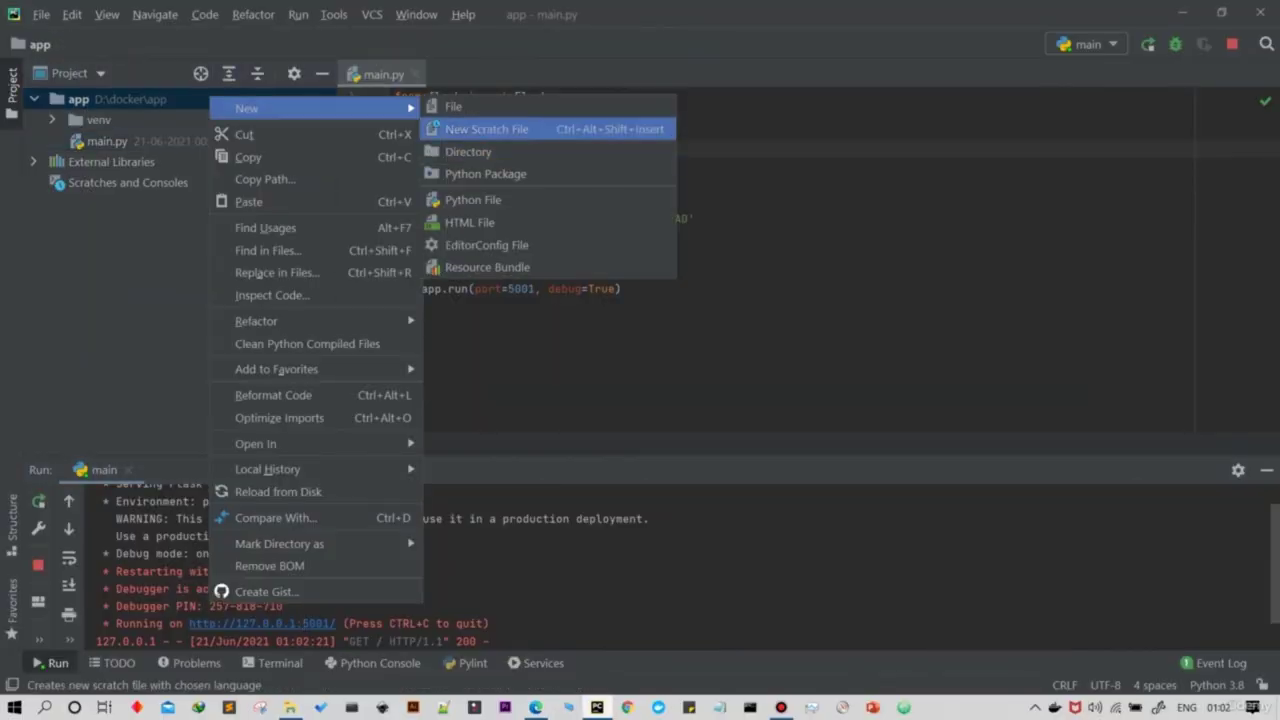
{"action": "left_click", "coordinate": [453, 106]}
{"action": "type", "text": "Do"}
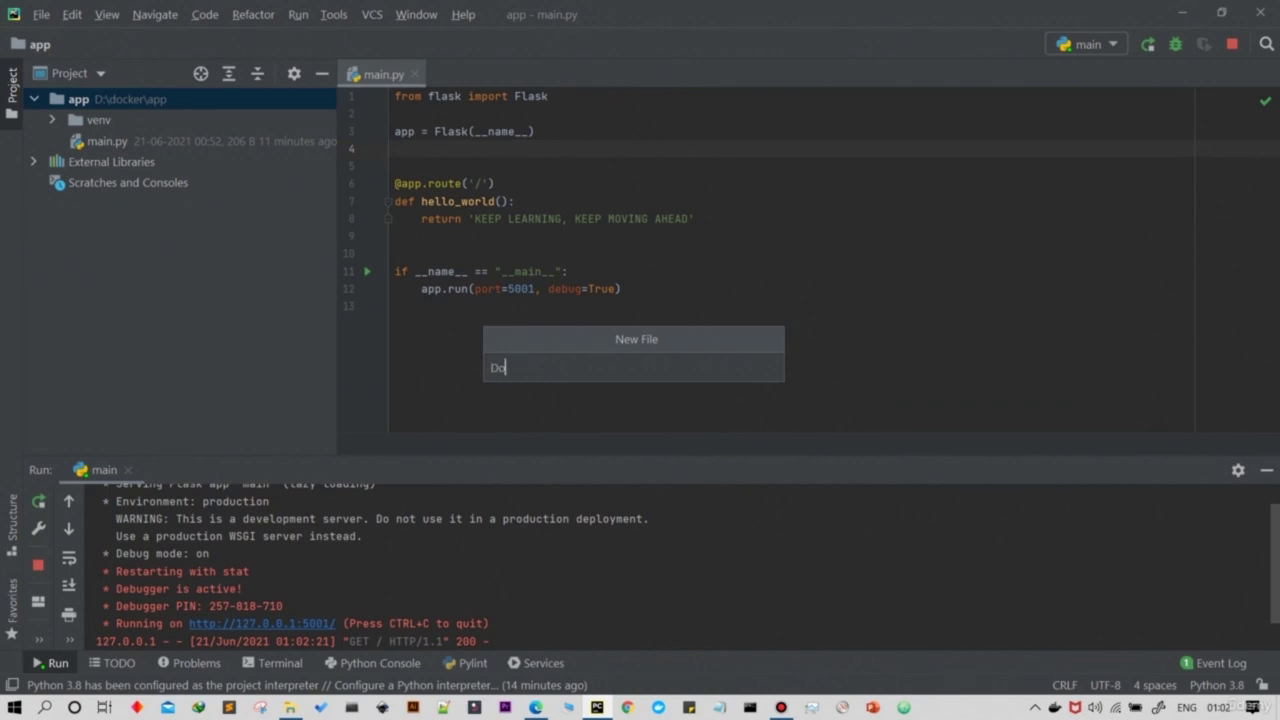
{"action": "type", "text": "ckerfile"}
{"action": "key", "text": "Return"}
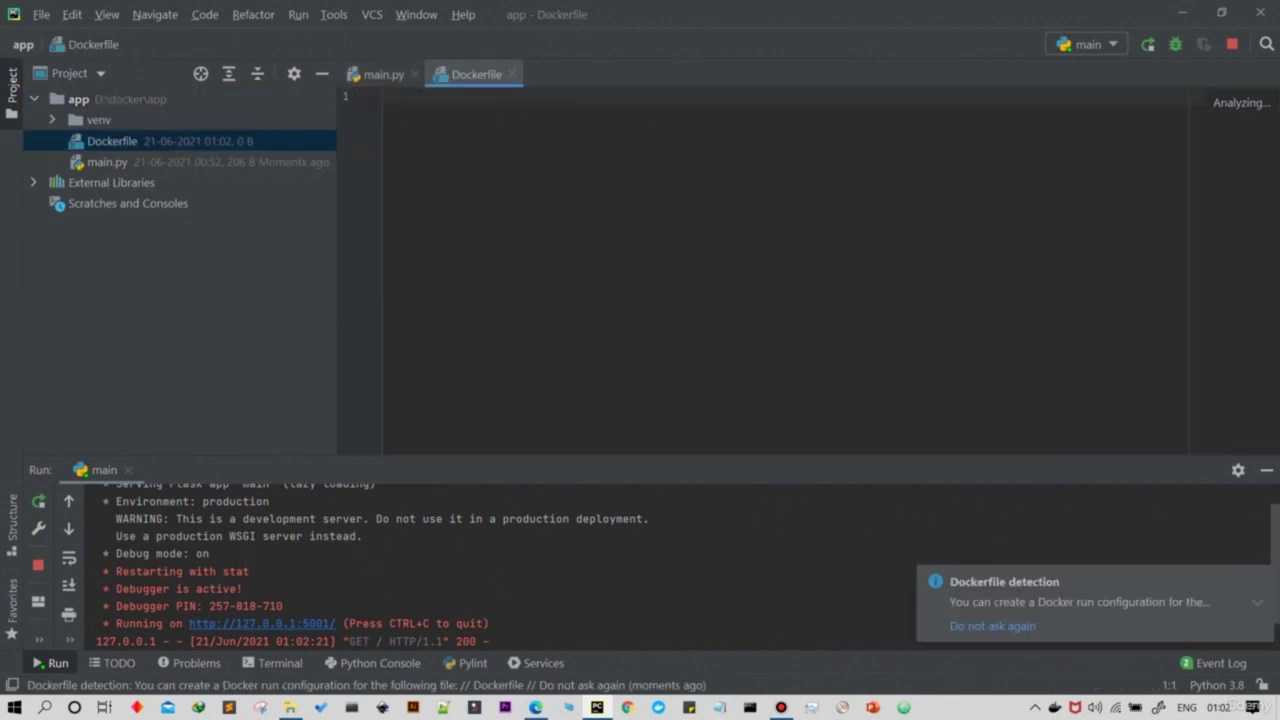
Step: Write the base image instruction FROM python:3.9.5-buster in the Dockerfile, followed by a new line
{"action": "type", "text": "FROM 3.9.5-buster"}
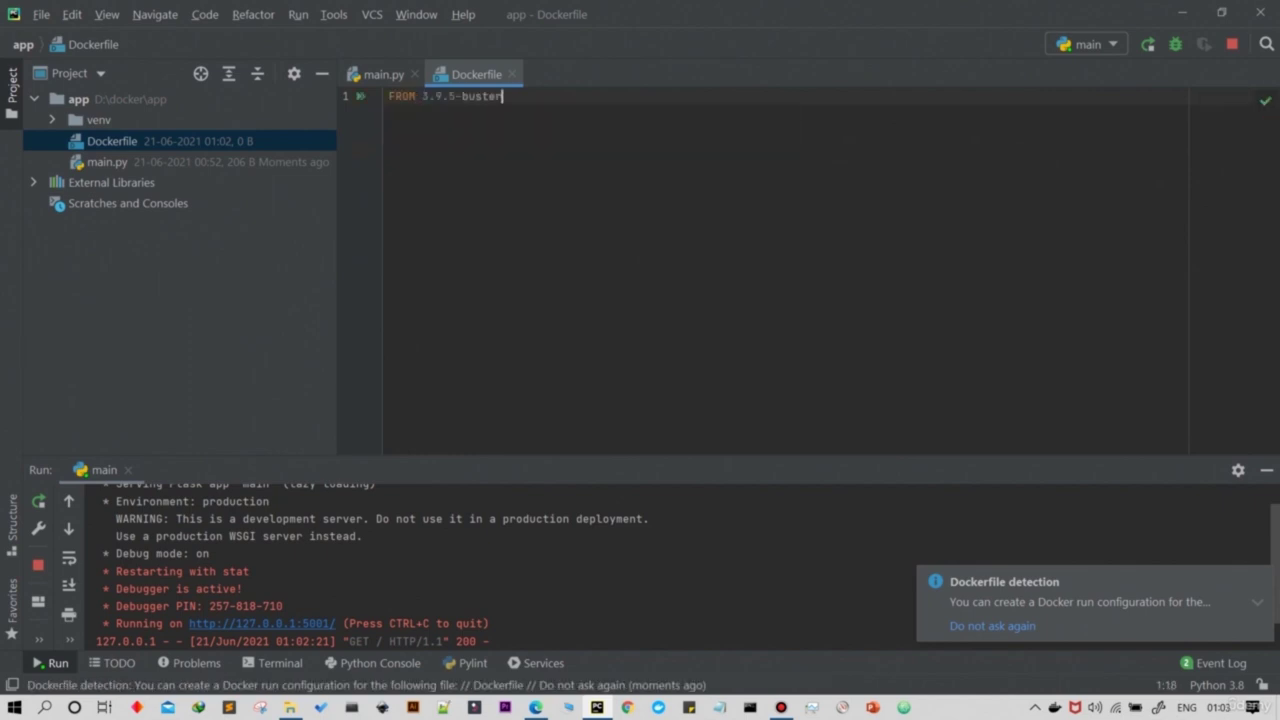
{"action": "left_click", "coordinate": [421, 96]}
{"action": "type", "text": "python:"}
{"action": "key", "text": "Right"}
{"action": "key", "text": "Right"}
{"action": "key", "text": "Right"}
{"action": "key", "text": "Right"}
{"action": "key", "text": "Right"}
{"action": "key", "text": "Right"}
{"action": "key", "text": "Right"}
{"action": "key", "text": "Right"}
{"action": "key", "text": "Right"}
{"action": "key", "text": "Right"}
{"action": "key", "text": "Right"}
{"action": "key", "text": "Return"}
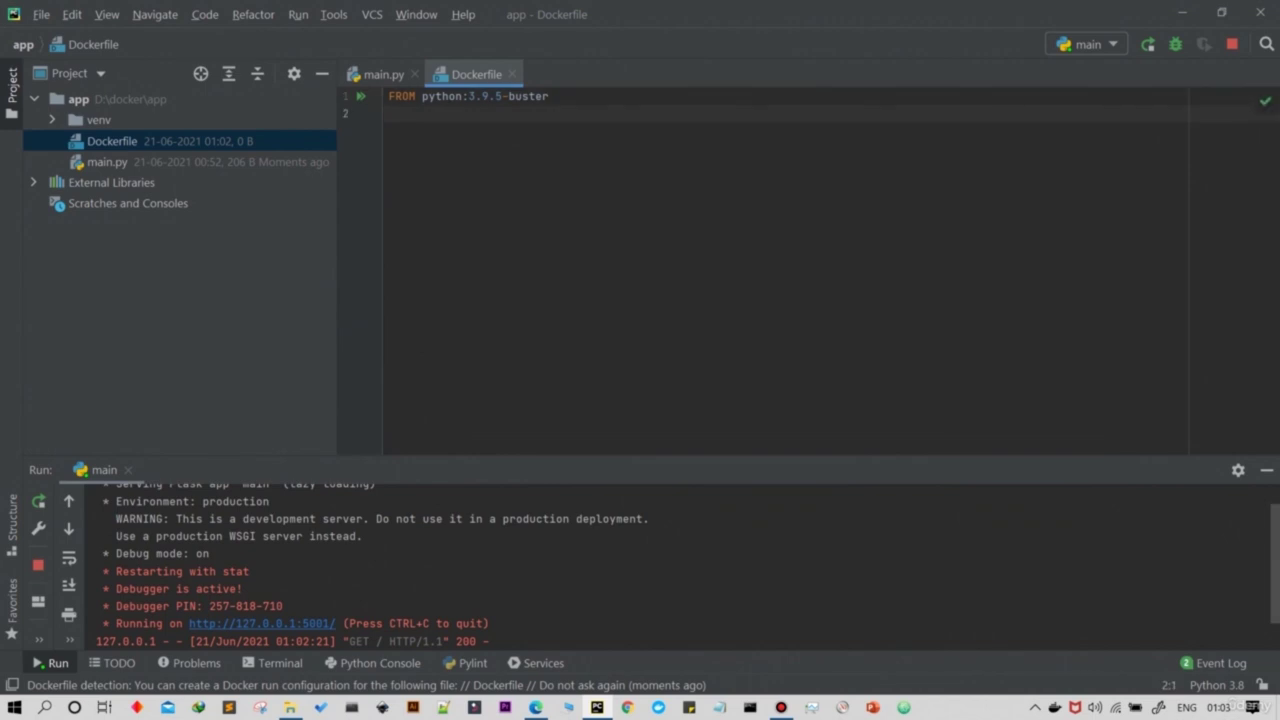
Step: Add the comment # Base python docker image on its own line above the FROM instruction
{"action": "key", "text": "Up"}
{"action": "key", "text": "Return"}
{"action": "key", "text": "Up"}
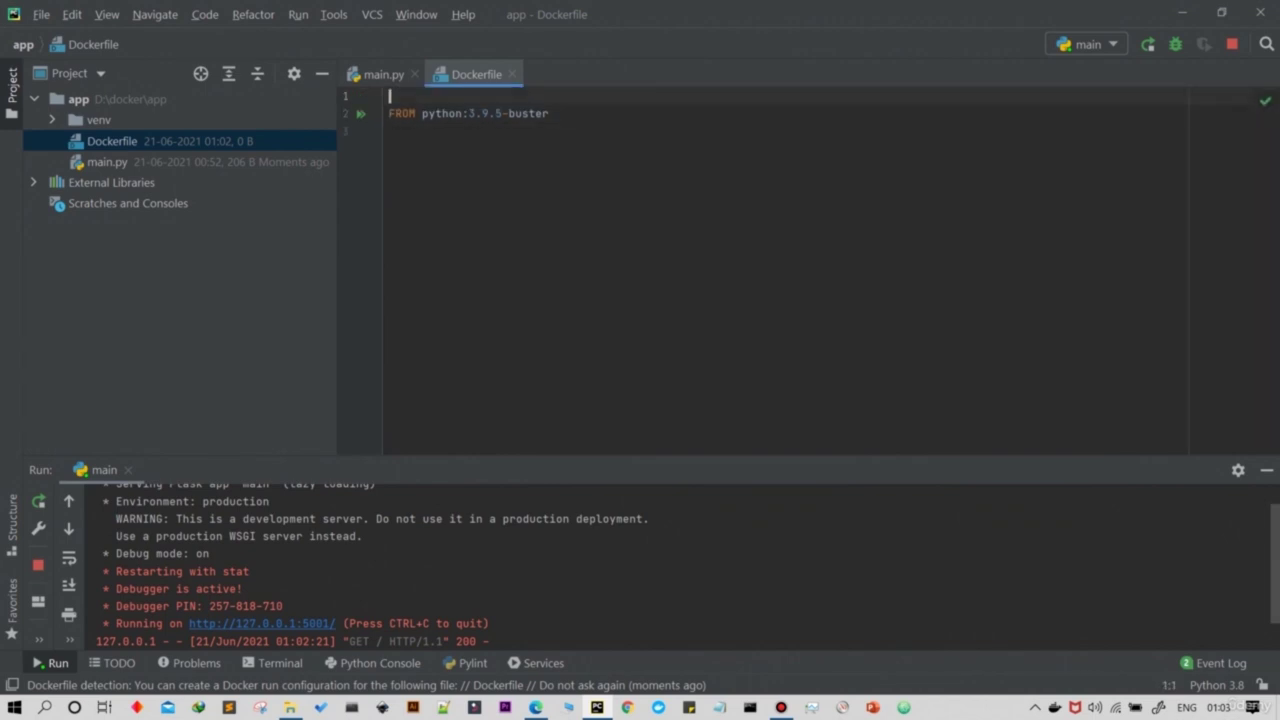
{"action": "type", "text": "# Base python docker image"}
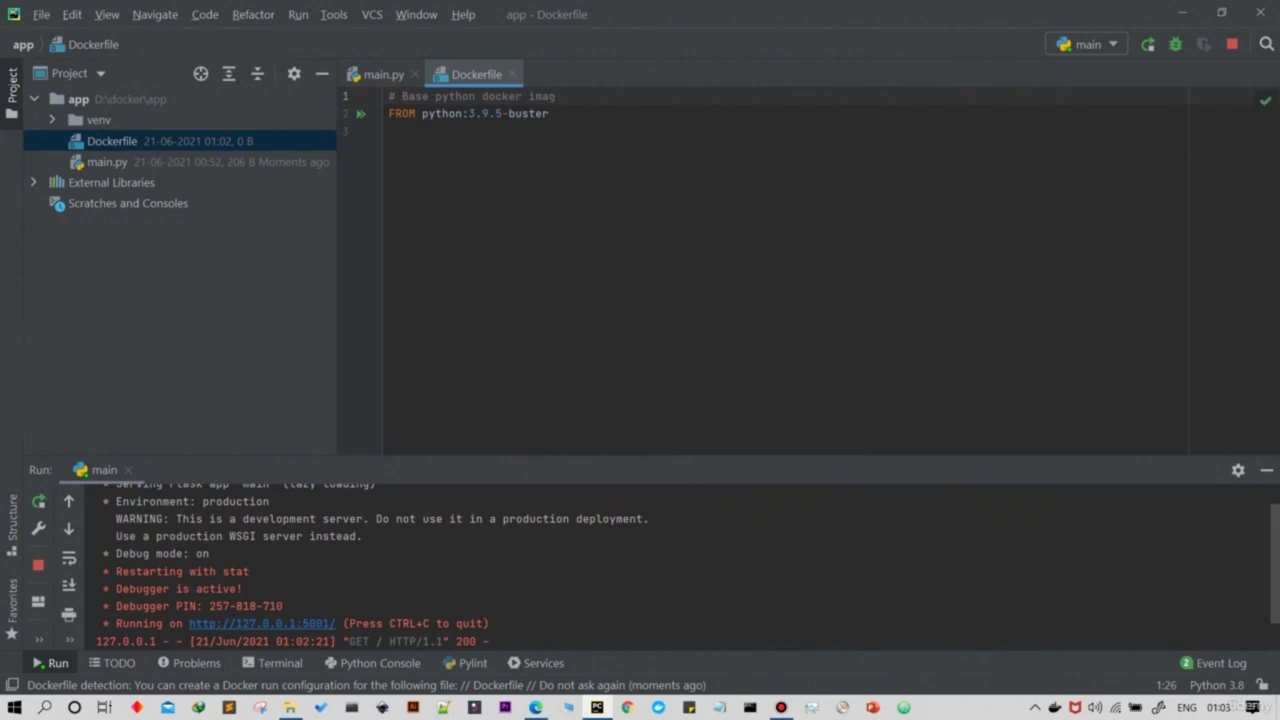
Step: Leave a blank line below the FROM instruction and add the comment # Import Code
{"action": "left_click", "coordinate": [550, 113]}
{"action": "key", "text": "Return"}
{"action": "key", "text": "Return"}
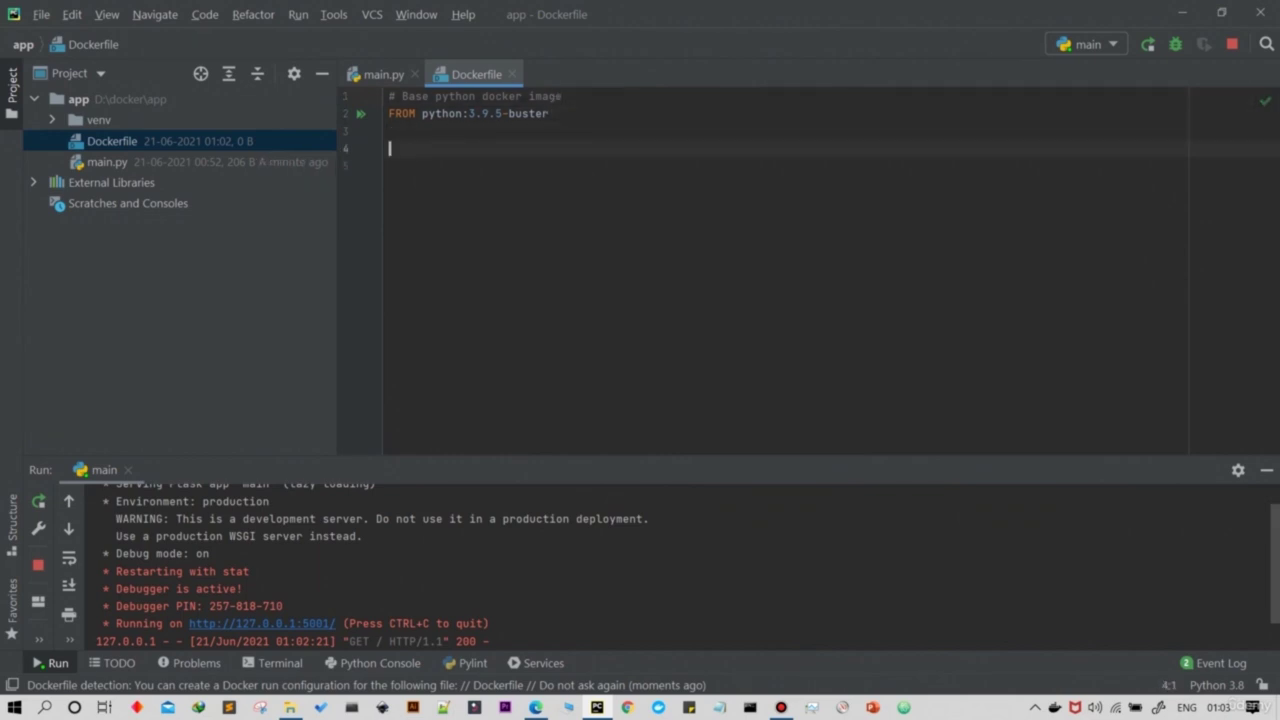
{"action": "type", "text": "# "}
{"action": "type", "text": "Create"}
{"action": "key", "text": "BackSpace"}
{"action": "key", "text": "BackSpace"}
{"action": "key", "text": "BackSpace"}
{"action": "key", "text": "BackSpace"}
{"action": "key", "text": "BackSpace"}
{"action": "key", "text": "BackSpace"}
{"action": "type", "text": "Import Code"}
{"action": "key", "text": "BackSpace"}
{"action": "key", "text": "BackSpace"}
{"action": "key", "text": "BackSpace"}
{"action": "key", "text": "BackSpace"}
{"action": "type", "text": "Code"}
Step: Add the instruction ADD . /code below the Import Code comment in the Dockerfile
{"action": "key", "text": "Return"}
{"action": "type", "text": "ADD"}
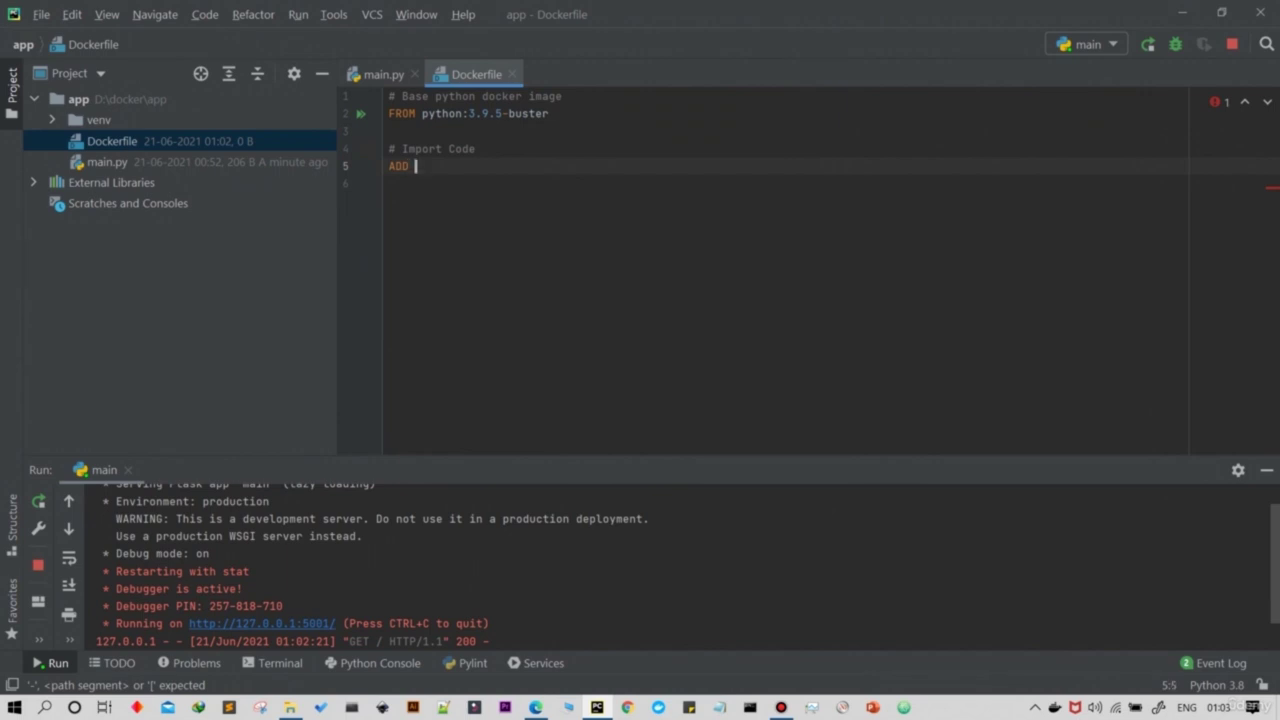
{"action": "type", "text": " . /code"}
{"action": "key", "text": "Return"}
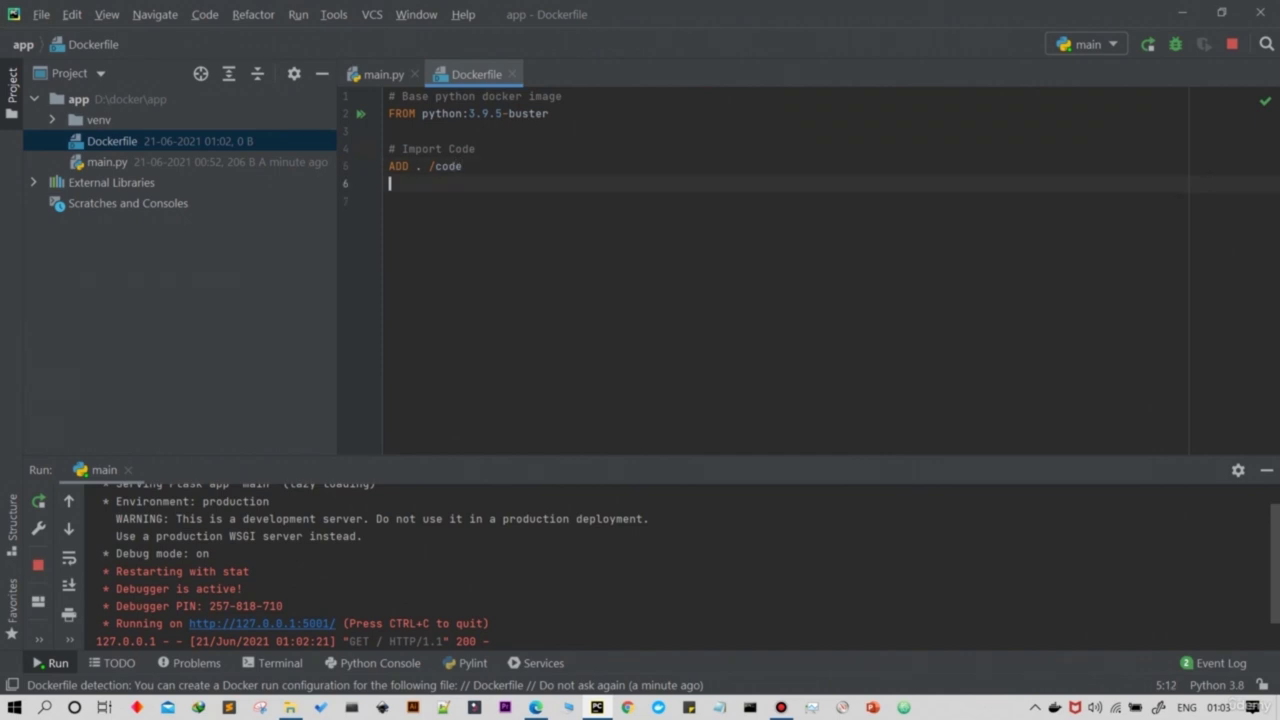
Step: Add the comment # Changing the directory and the instruction WORKDIR /code to the Dockerfile, followed by a blank line
{"action": "type", "text": "#"}
{"action": "type", "text": " Chang"}
{"action": "type", "text": "ing the s"}
{"action": "type", "text": "irec"}
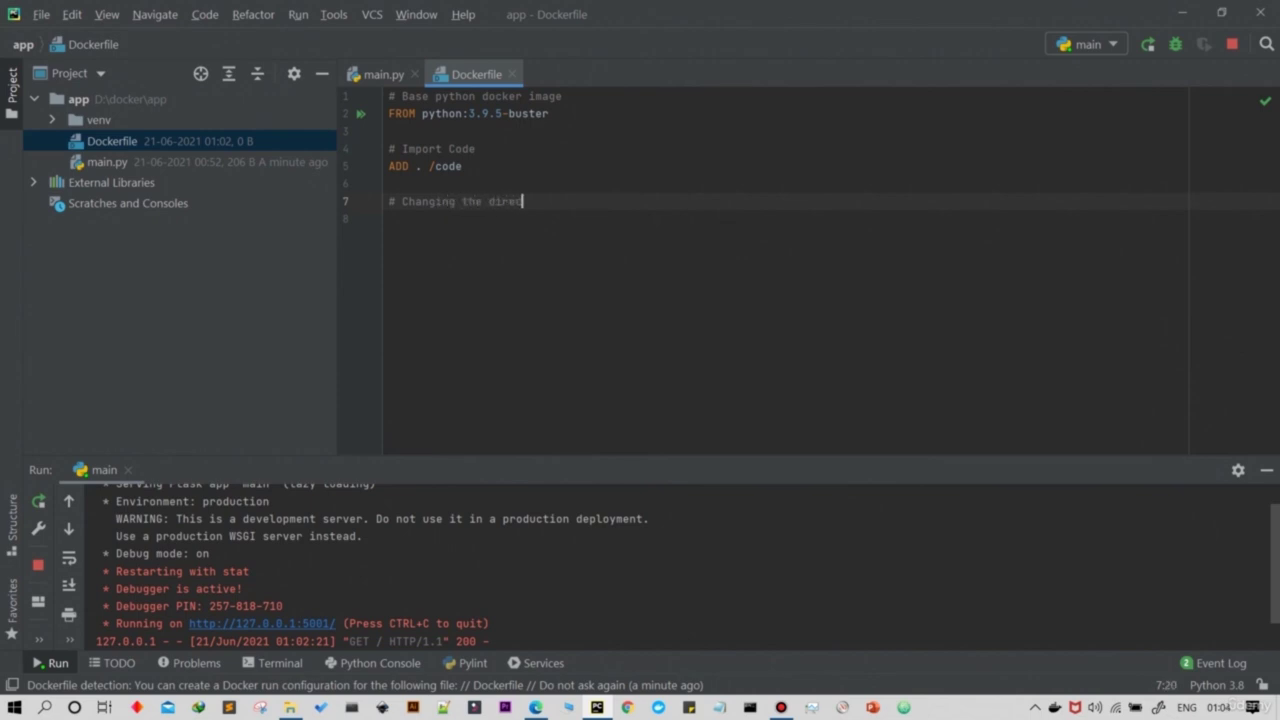
{"action": "type", "text": "tory"}
{"action": "key", "text": "Return"}
{"action": "type", "text": "WORKDIR "}
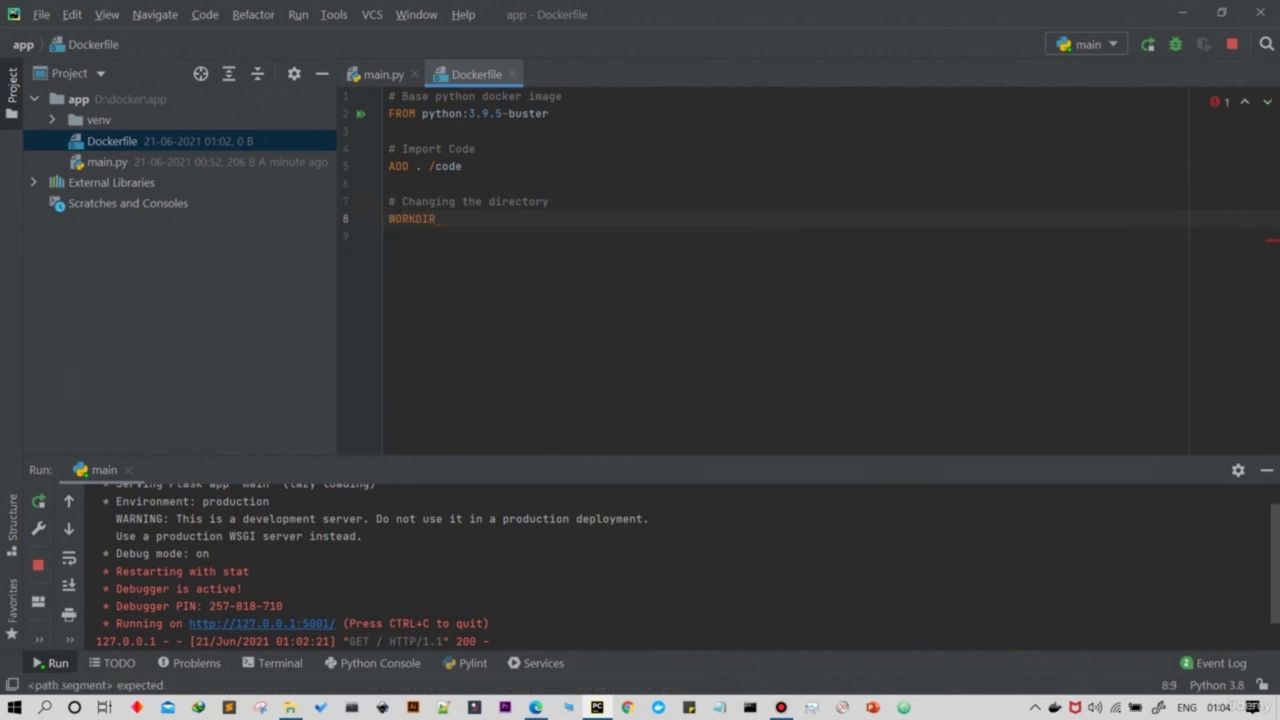
{"action": "type", "text": "/code"}
{"action": "key", "text": "Return"}
{"action": "key", "text": "Return"}
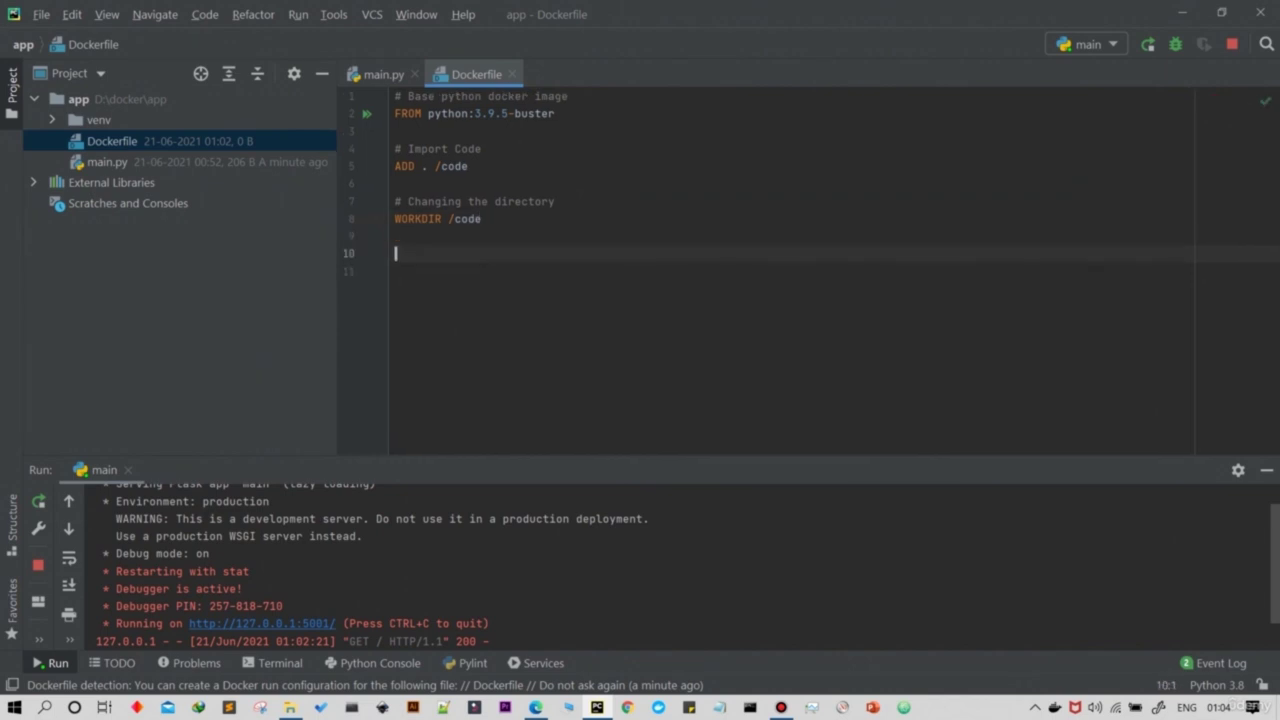
Step: Add the comment # Installing lib and the instruction RUN pip install flask beneath it, leaving a blank line after
{"action": "type", "text": "# Installing lib"}
{"action": "key", "text": "Return"}
{"action": "type", "text": "R"}
{"action": "key", "text": "Return"}
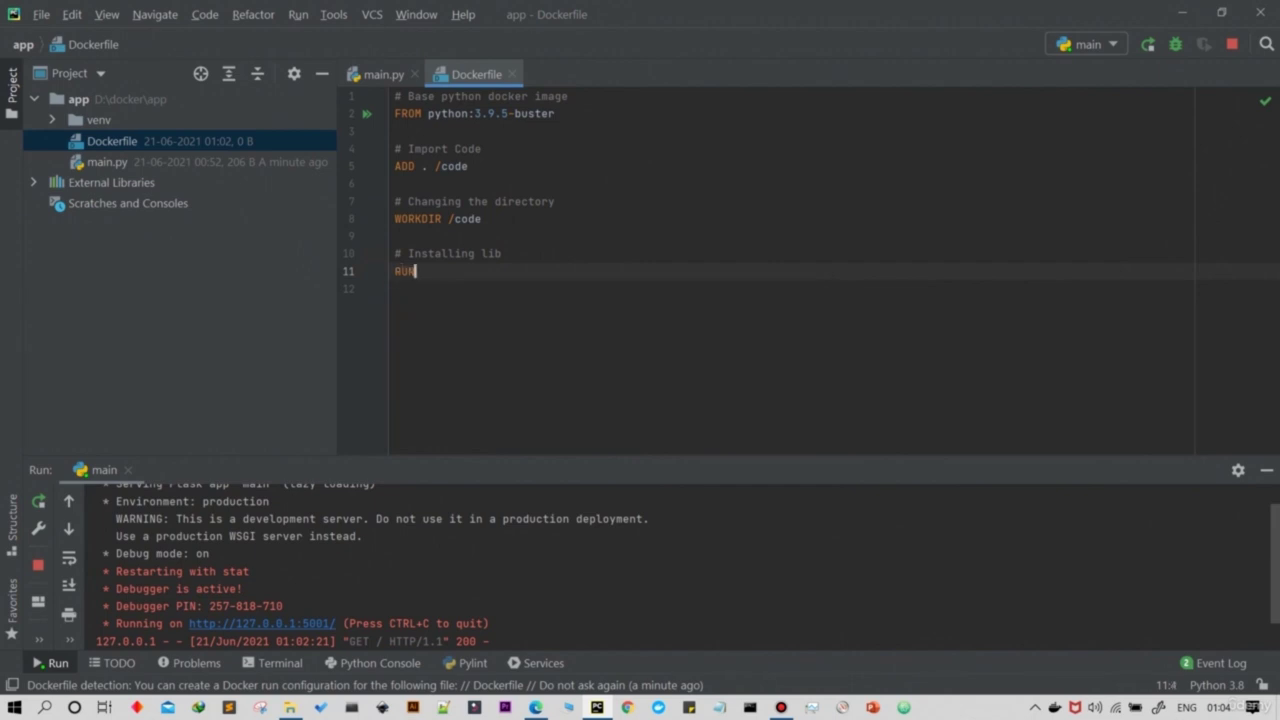
{"action": "type", "text": "pip install flask"}
{"action": "key", "text": "Return"}
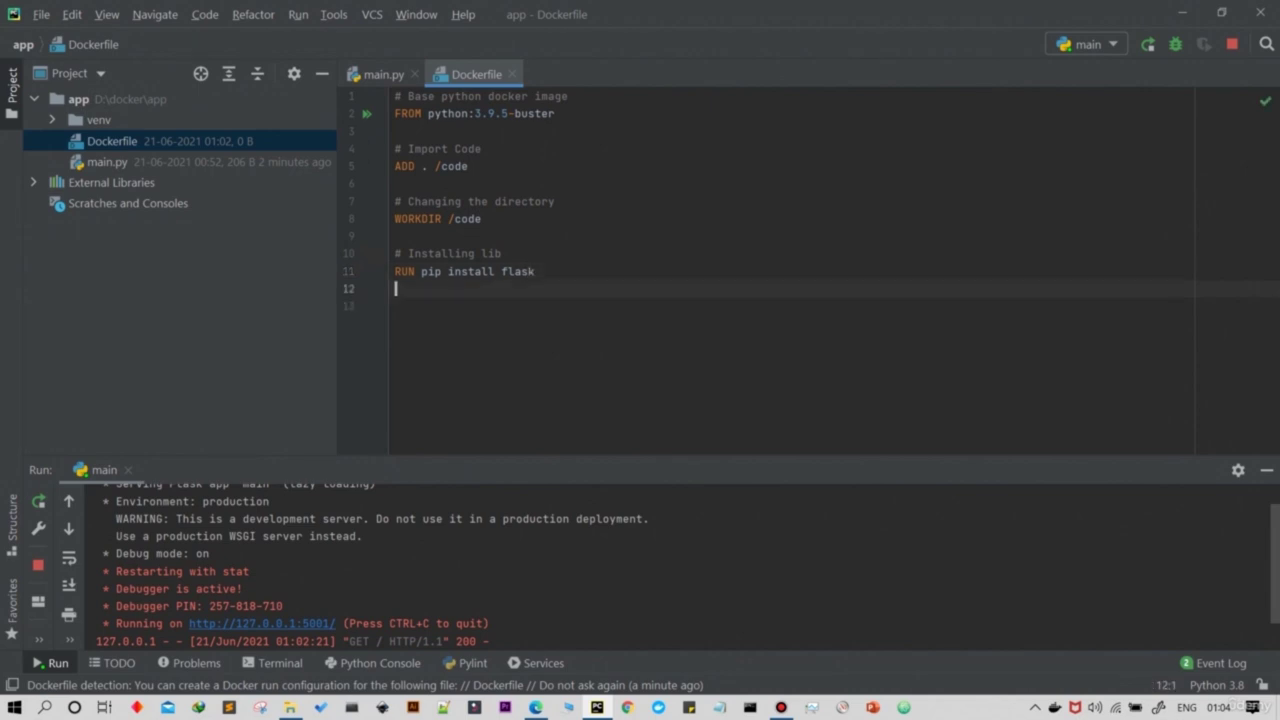
{"action": "key", "text": "Return"}
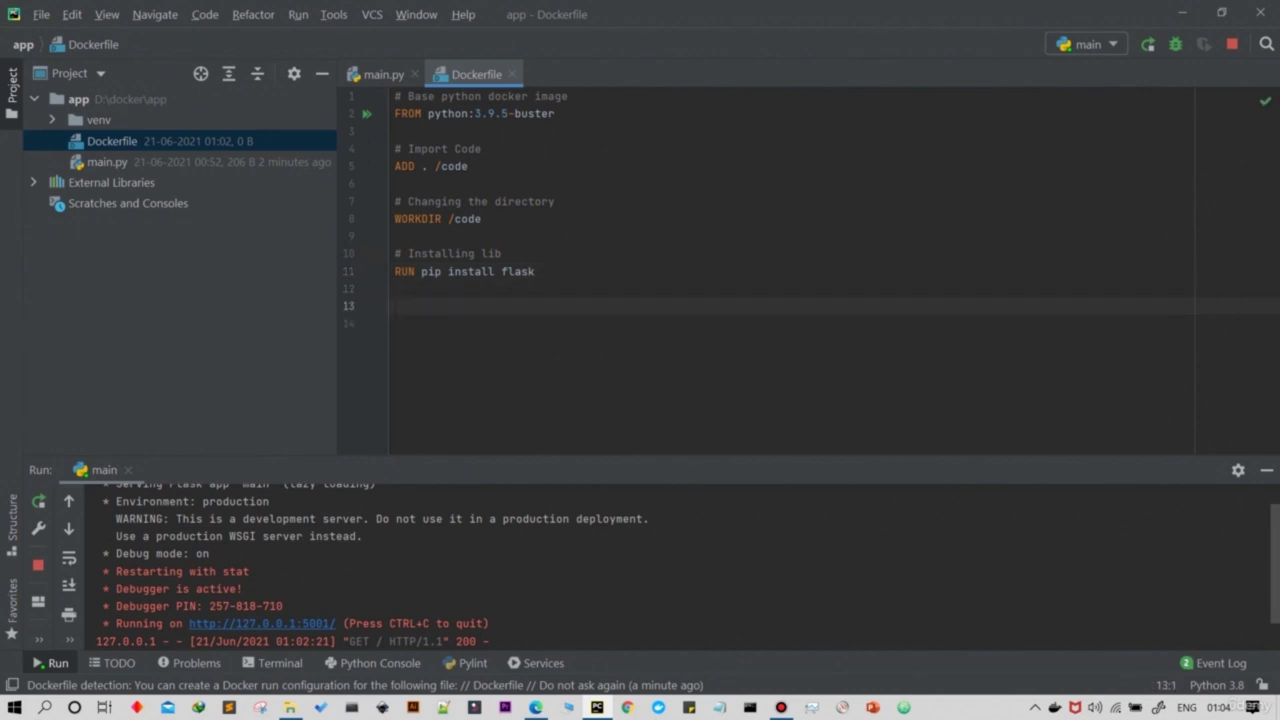
Step: Add the comment # Exposing the port and the instruction EXPOSE 5001 beneath it, leaving a blank line after
{"action": "type", "text": "# Exposing the port"}
{"action": "key", "text": "Return"}
{"action": "type", "text": "E"}
{"action": "key", "text": "Return"}
{"action": "type", "text": "5001"}
{"action": "key", "text": "Return"}
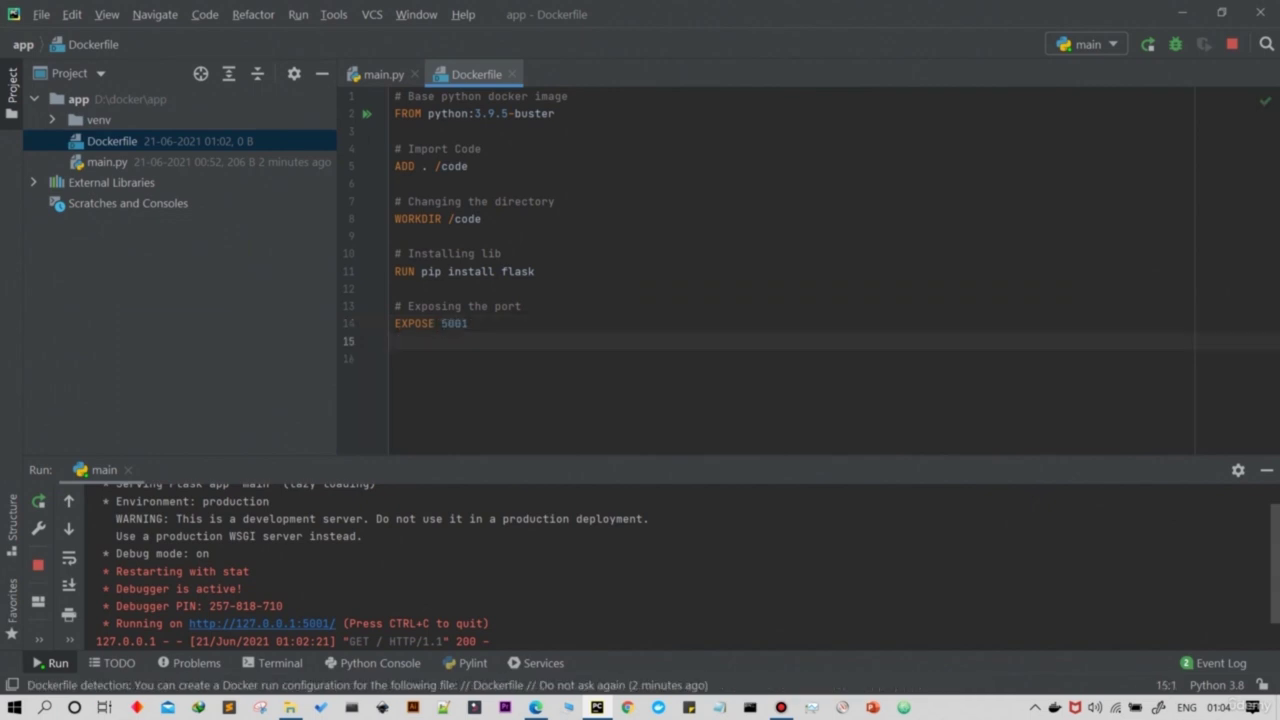
{"action": "key", "text": "Return"}
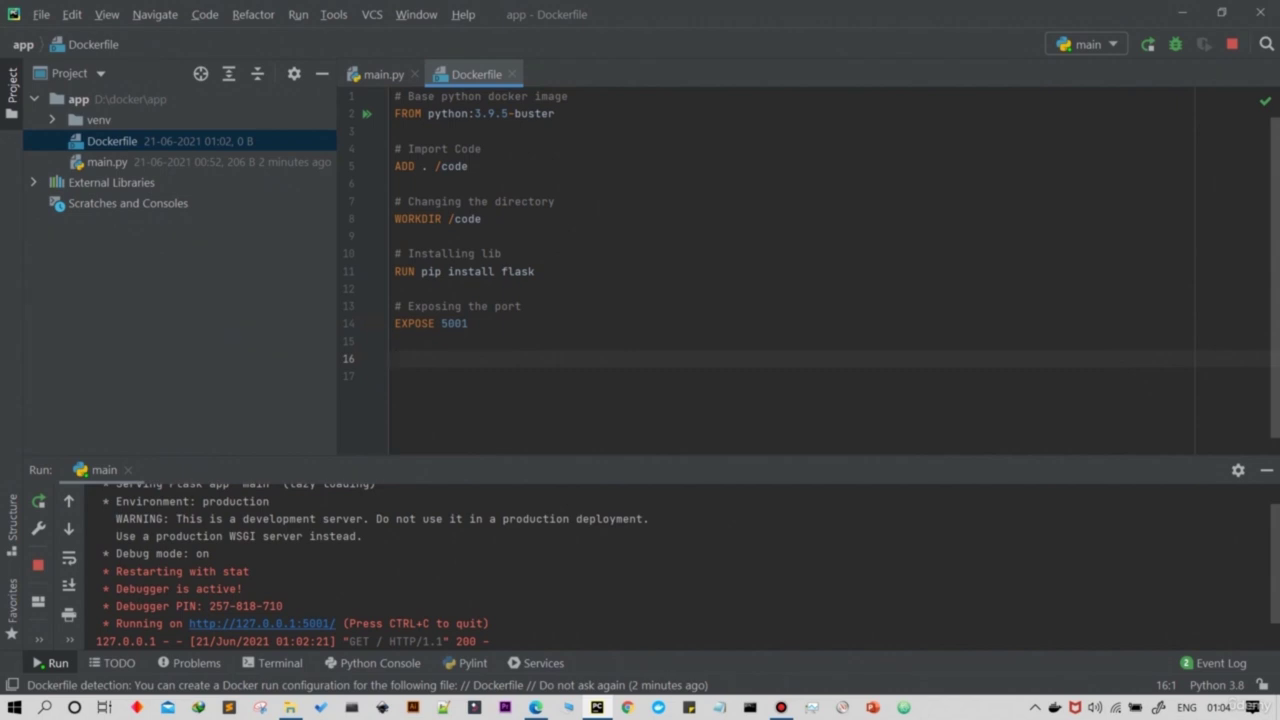
Step: Add the comment # Running python file and the instruction CMD python main.py at the end of the Dockerfile
{"action": "type", "text": "# Runnign"}
{"action": "key", "text": "BackSpace"}
{"action": "key", "text": "BackSpace"}
{"action": "type", "text": "ng python file"}
{"action": "key", "text": "Return"}
{"action": "type", "text": "CMD "}
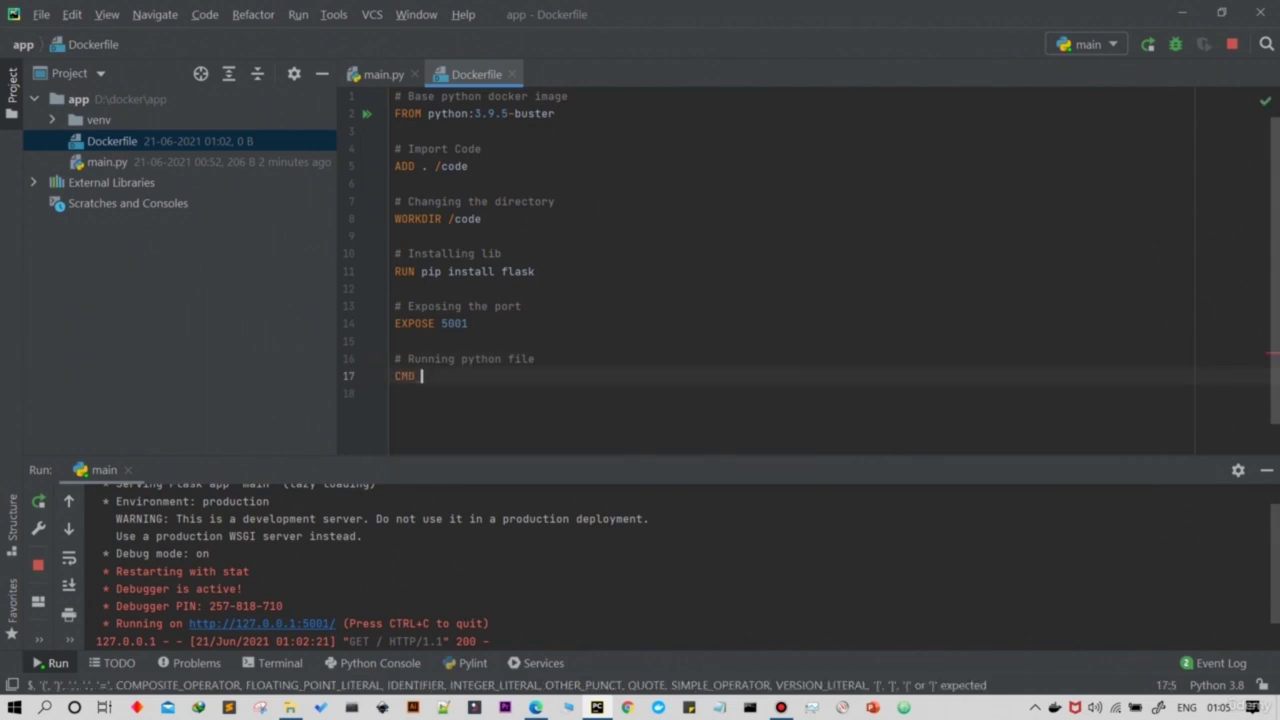
{"action": "type", "text": "py"}
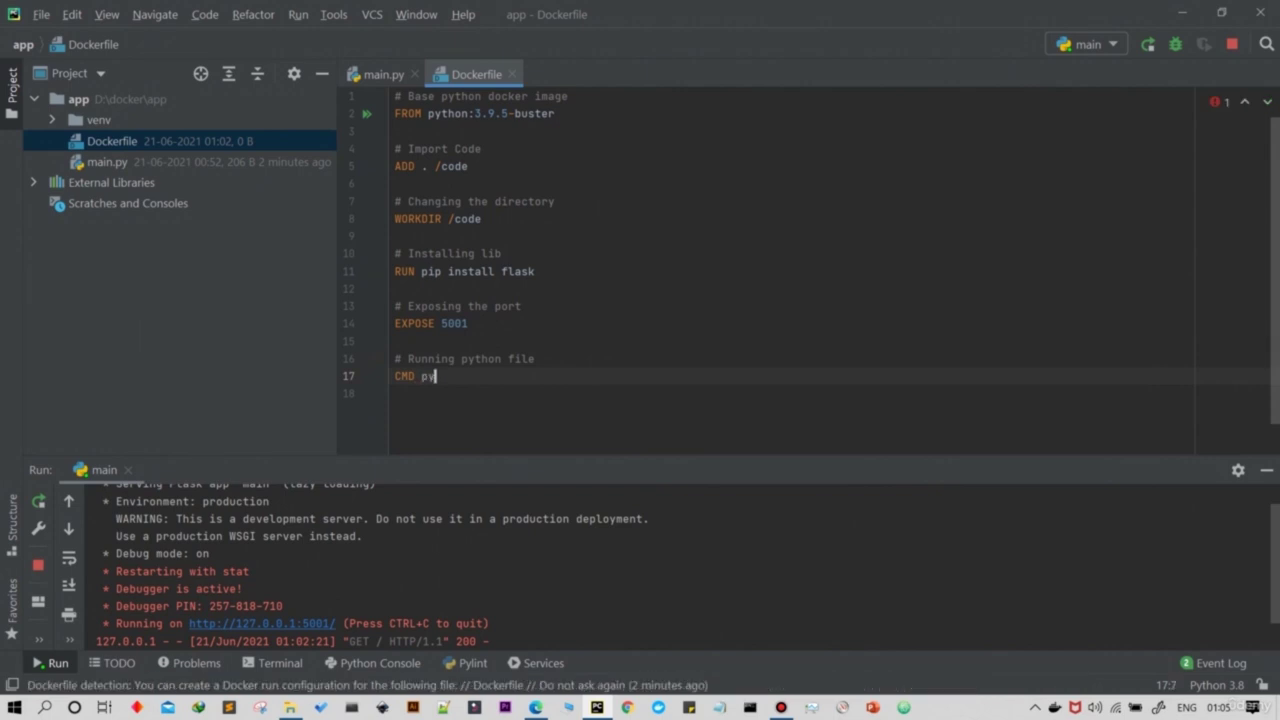
{"action": "type", "text": "thon main.py"}
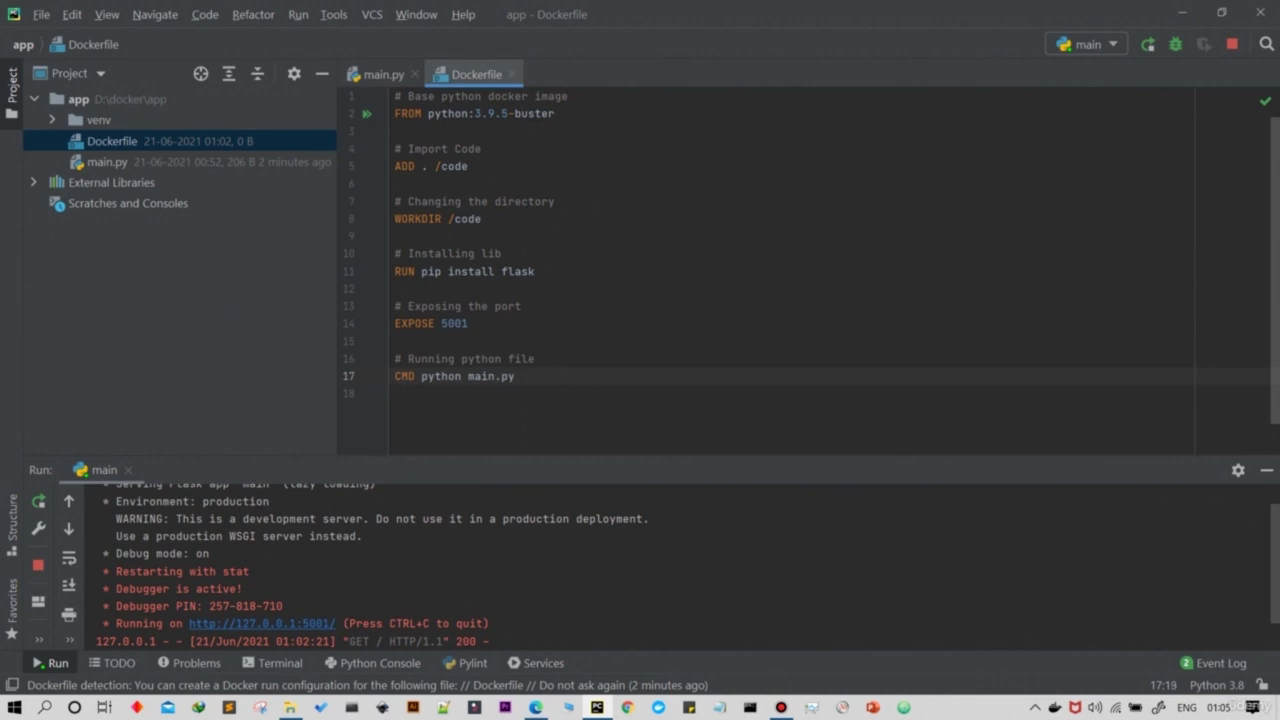
Step: Stop and close the running main process, and open a new terminal session in the project folder
{"action": "key", "text": "ctrl+F2"}
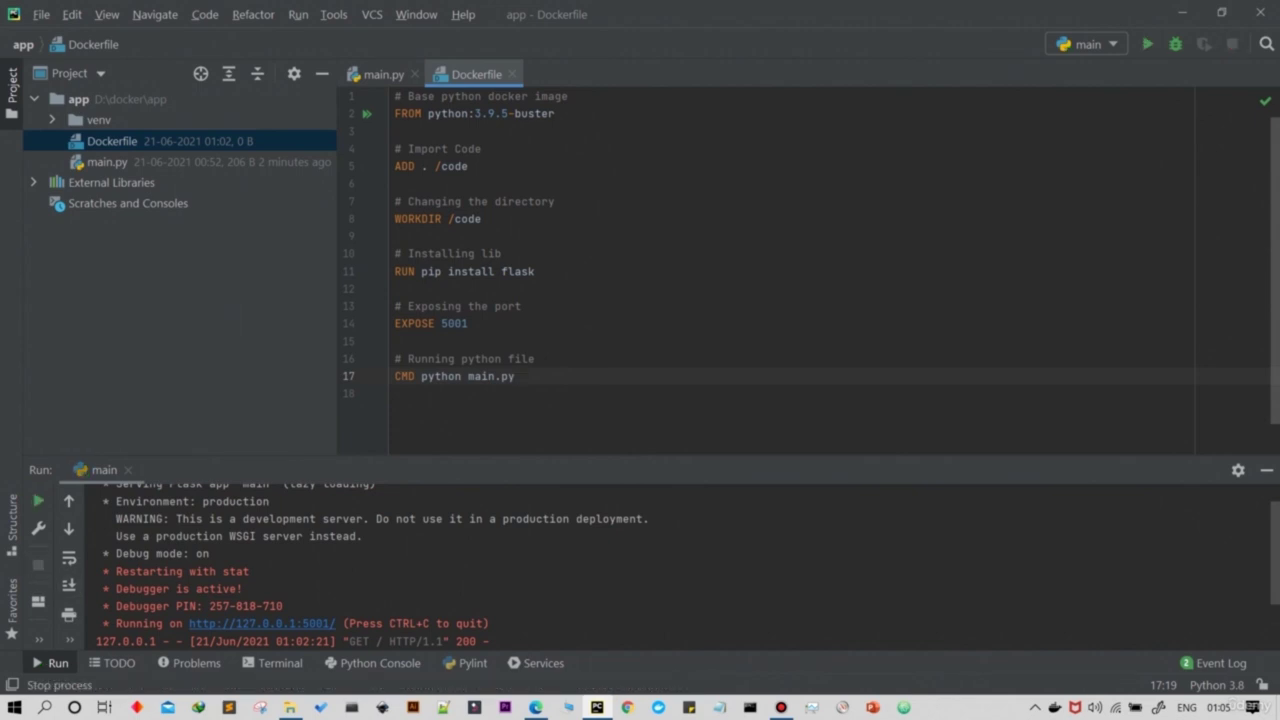
{"action": "key", "text": "ctrl+shift+F4"}
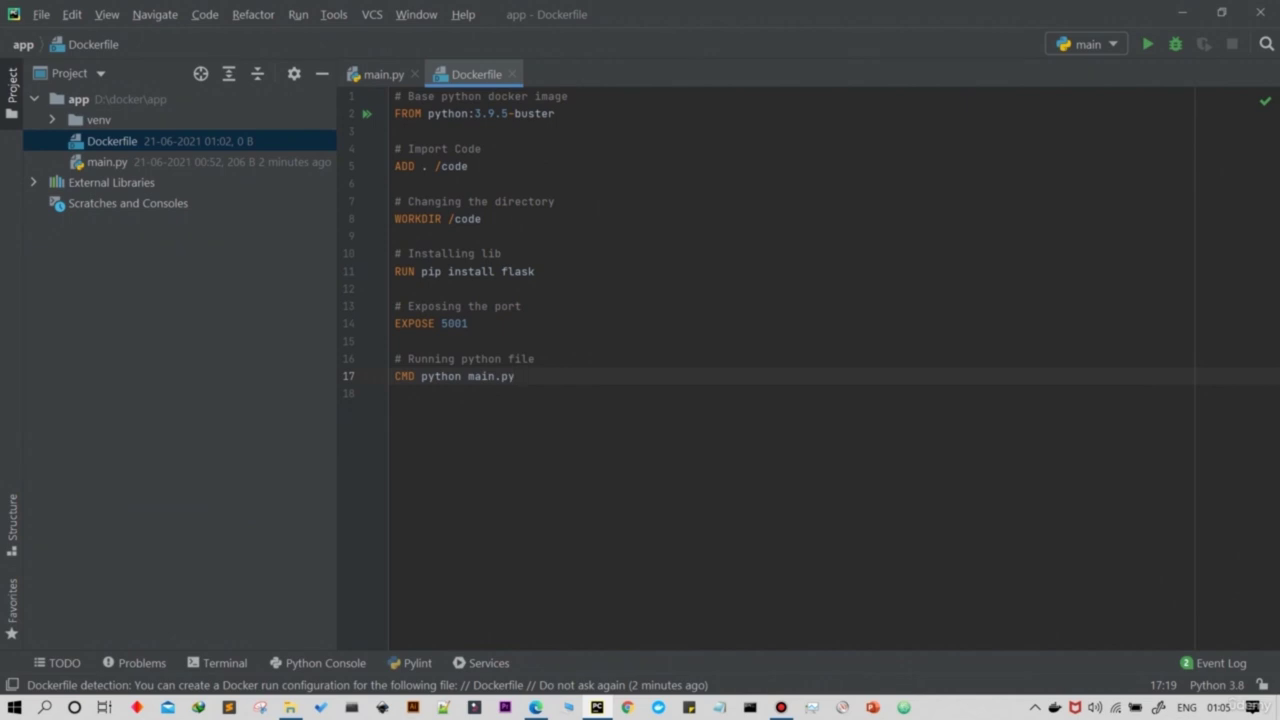
{"action": "key", "text": "alt+F12"}
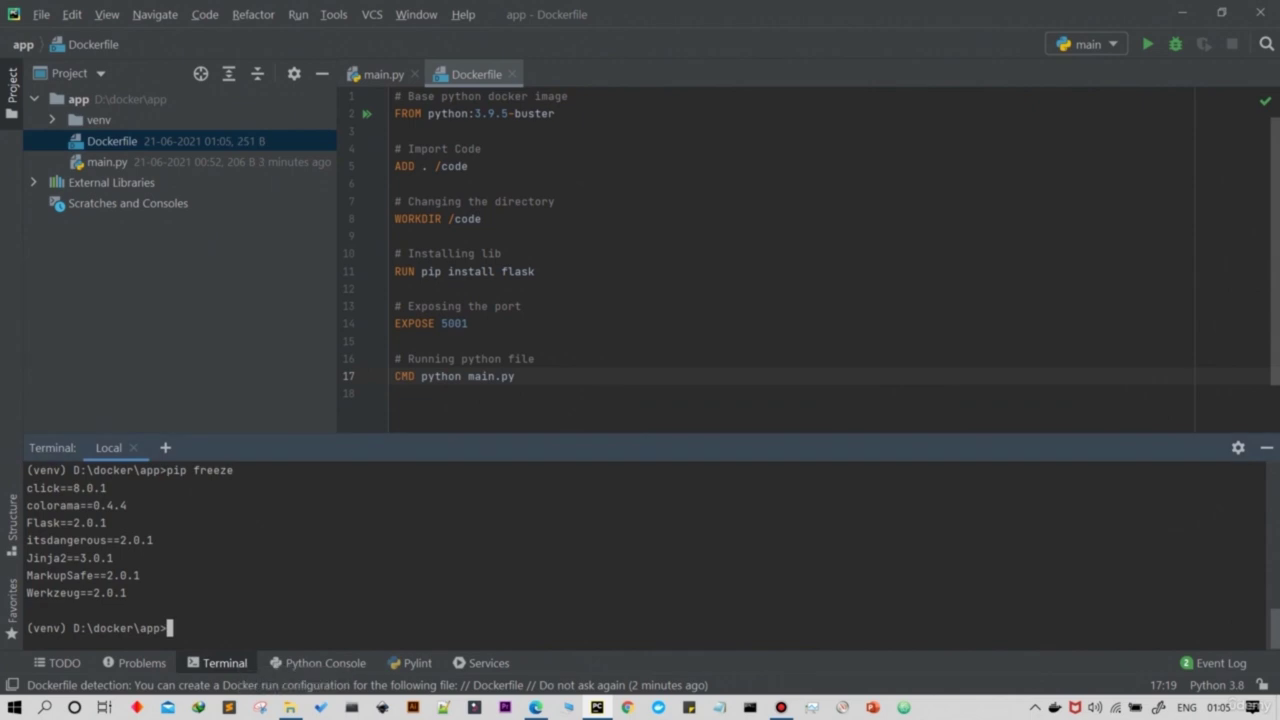
{"action": "left_click", "coordinate": [165, 447]}
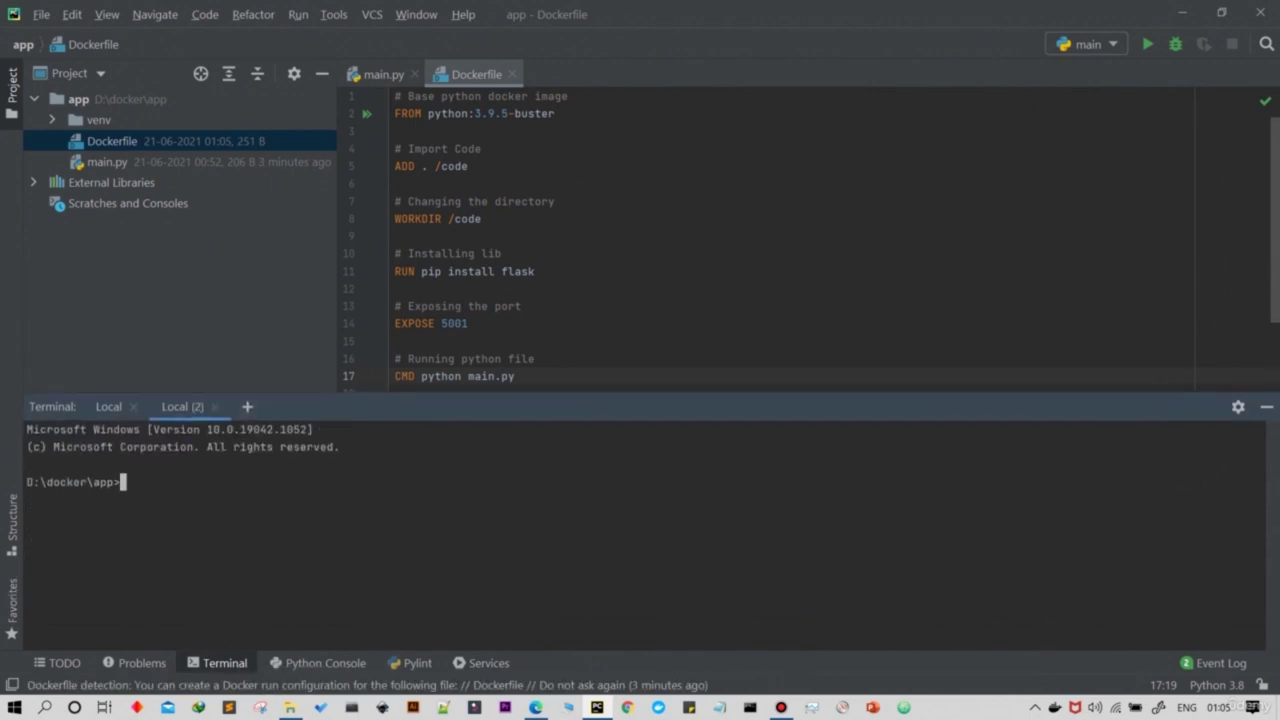
Step: Build the Docker image from the project folder with docker build -t flaskapp . and list the local images with docker images
{"action": "type", "text": "docker build -t f"}
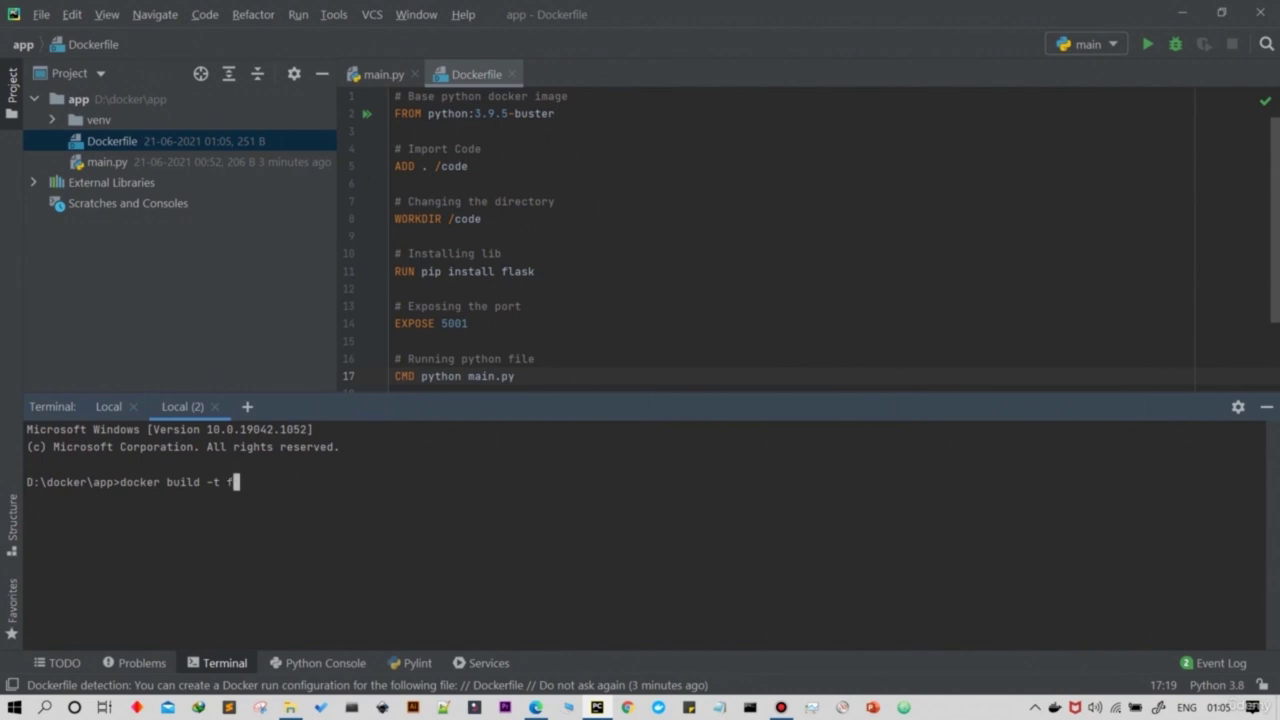
{"action": "type", "text": "laskapp ."}
{"action": "key", "text": "Return"}
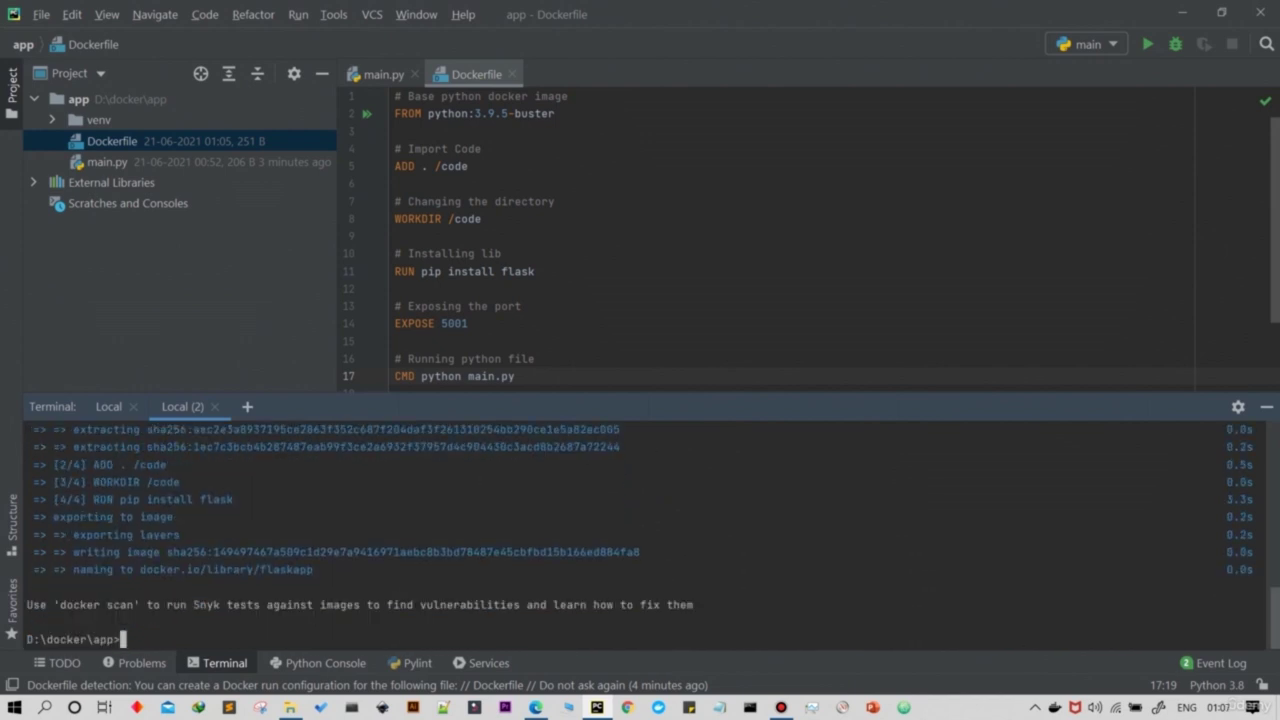
{"action": "type", "text": "docker images"}
{"action": "key", "text": "Return"}
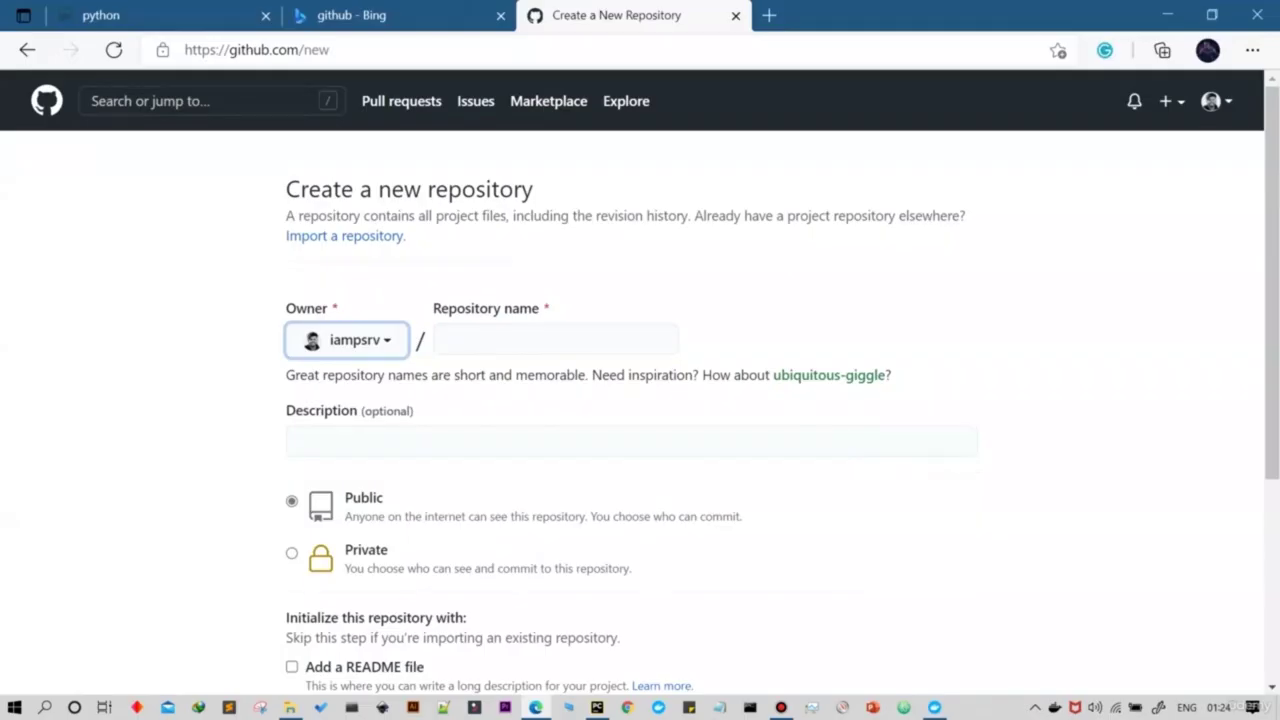
Step: Create the public GitHub repository docker-flask-app with a README file and copy its clone URL
{"action": "type", "text": "dock"}
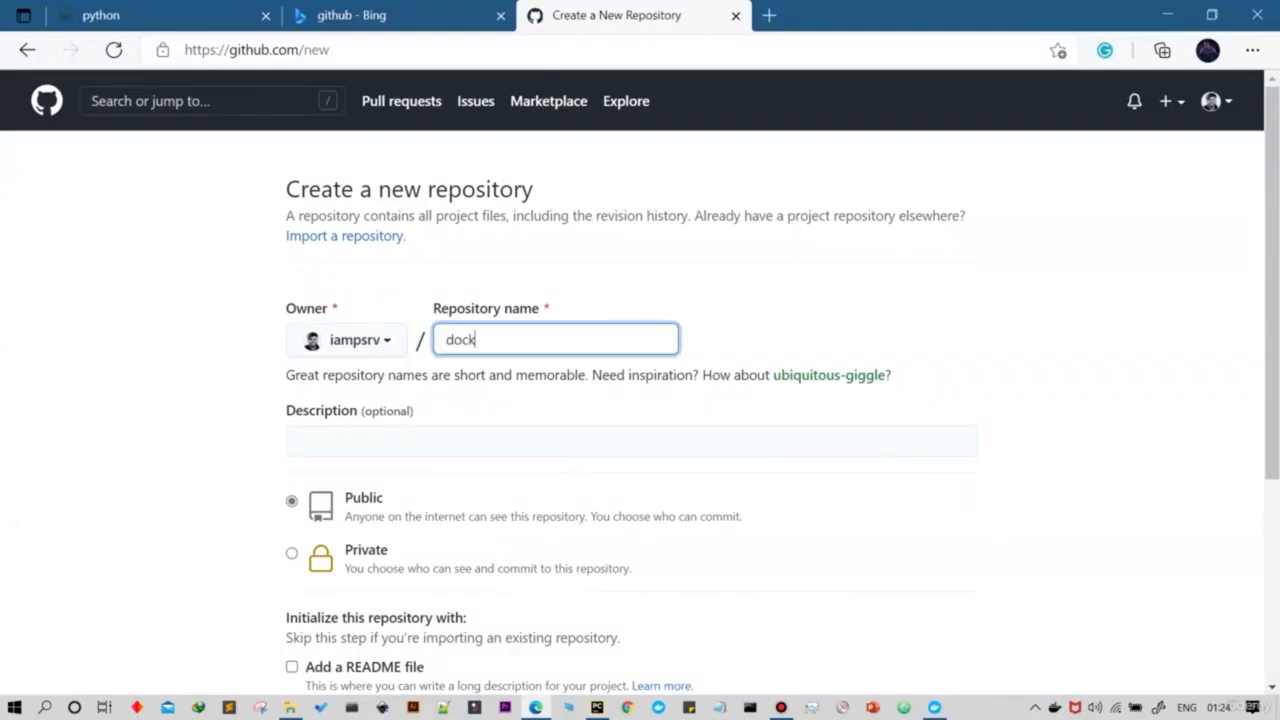
{"action": "type", "text": "er"}
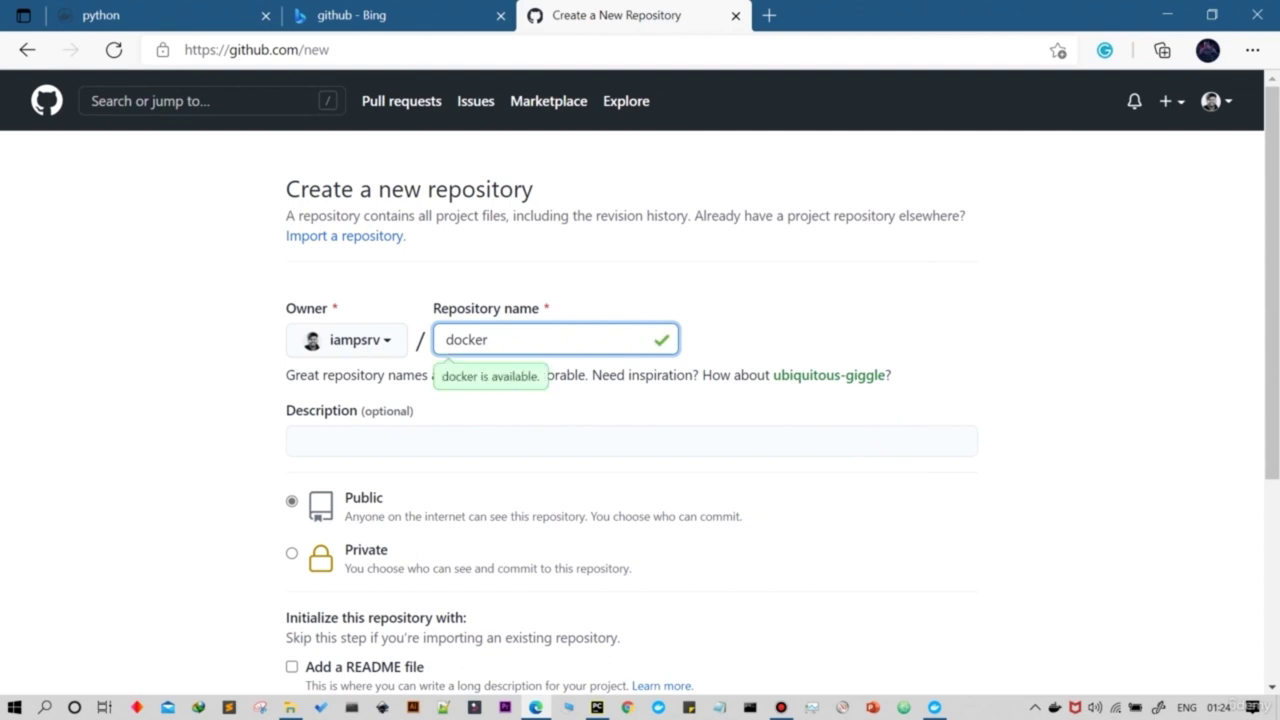
{"action": "type", "text": "-"}
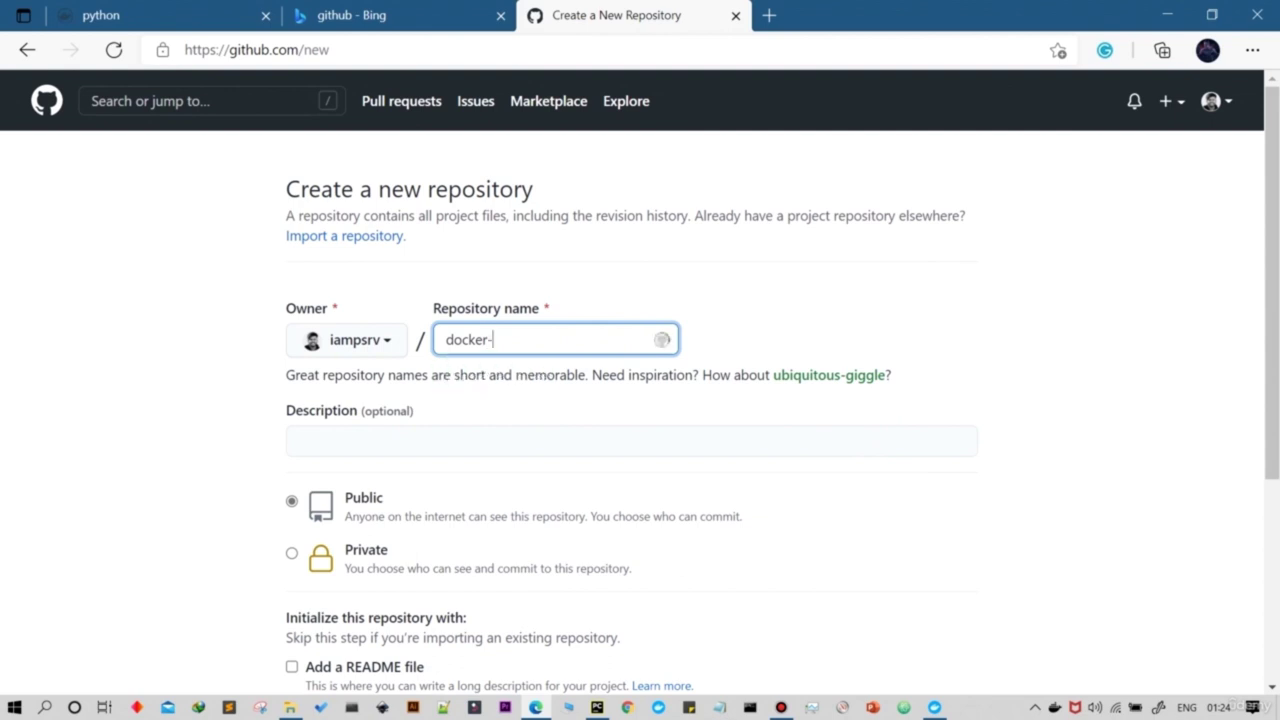
{"action": "type", "text": "flask"}
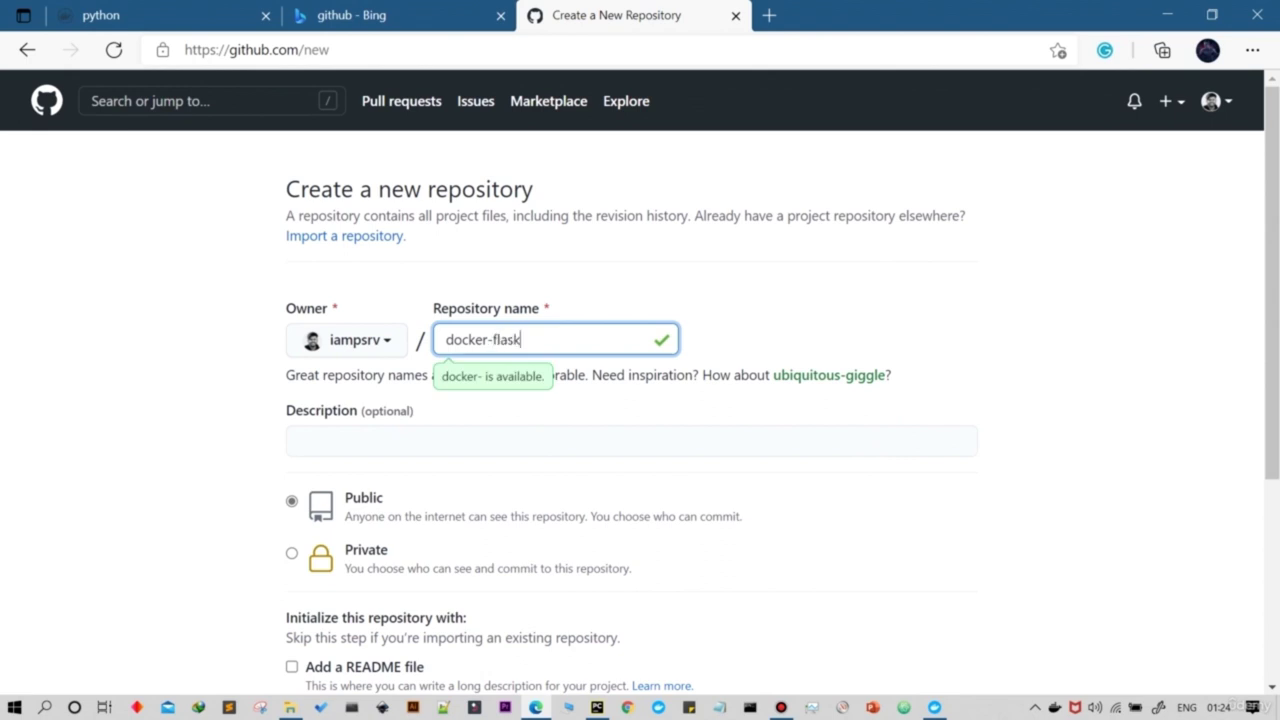
{"action": "type", "text": "-app"}
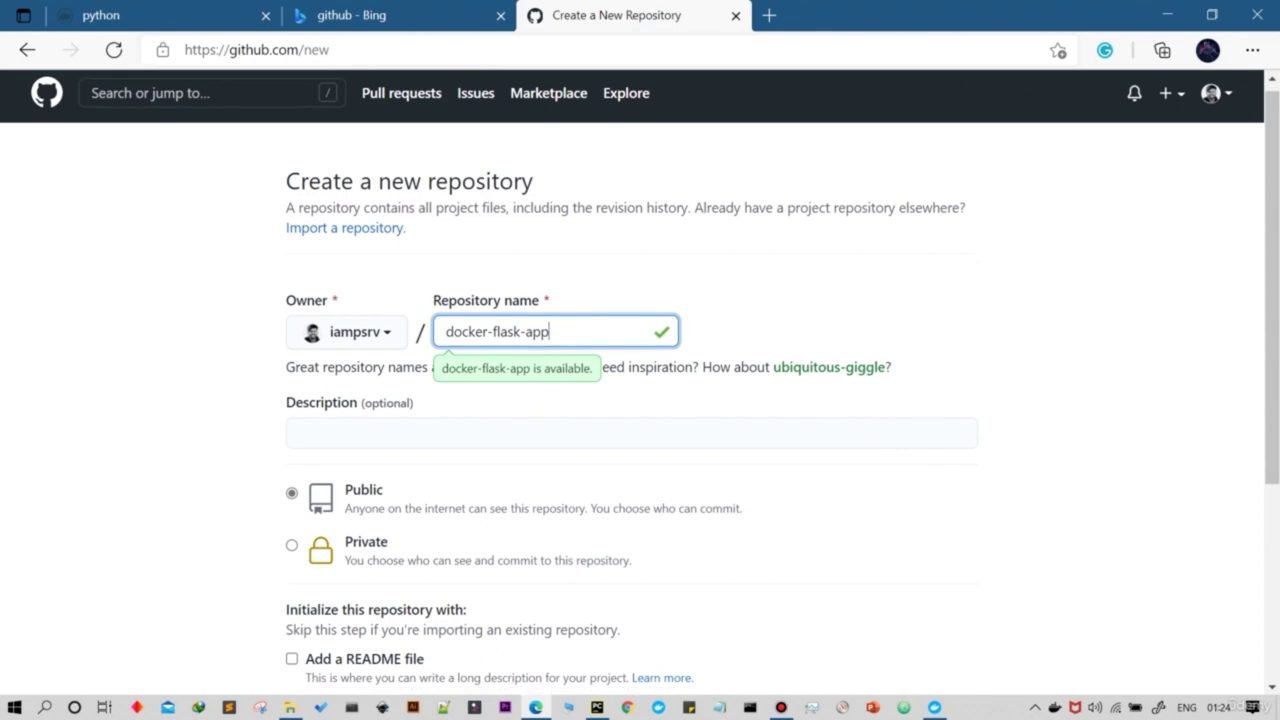
{"action": "scroll", "coordinate": [640, 385], "scroll_direction": "down", "scroll_amount": 1}
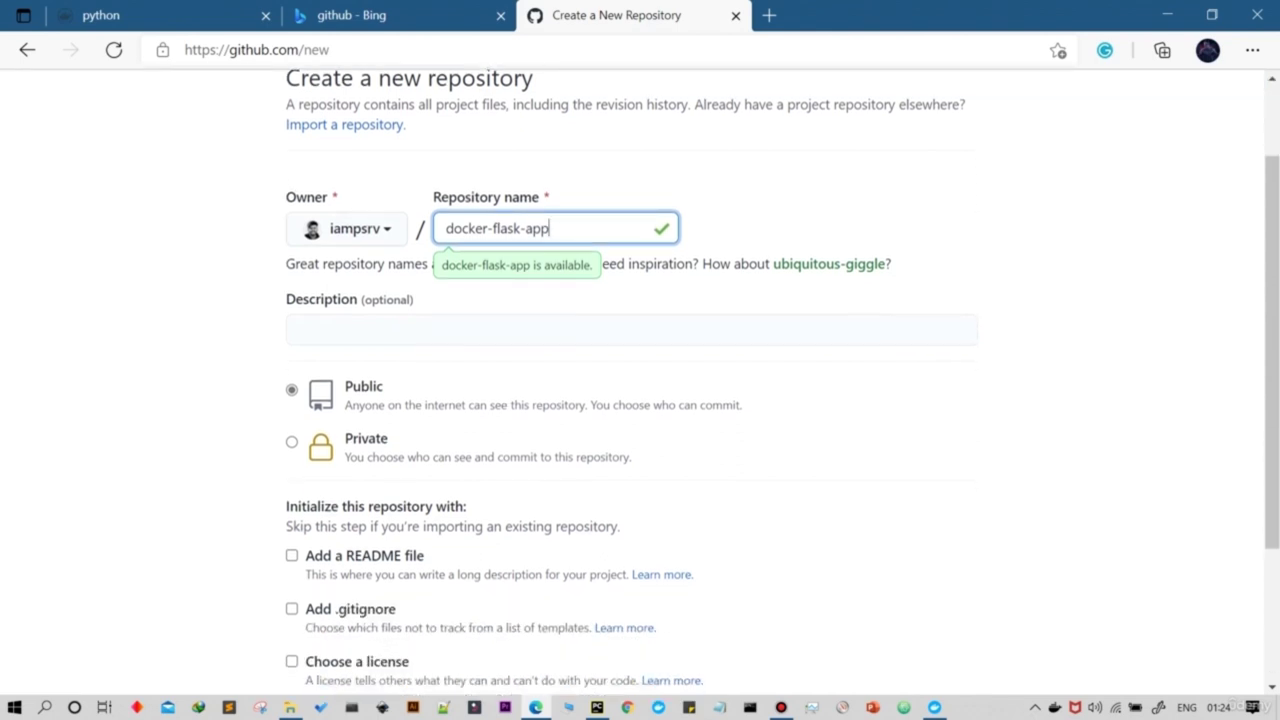
{"action": "scroll", "coordinate": [640, 385], "scroll_direction": "down", "scroll_amount": 2}
{"action": "left_click", "coordinate": [291, 393]}
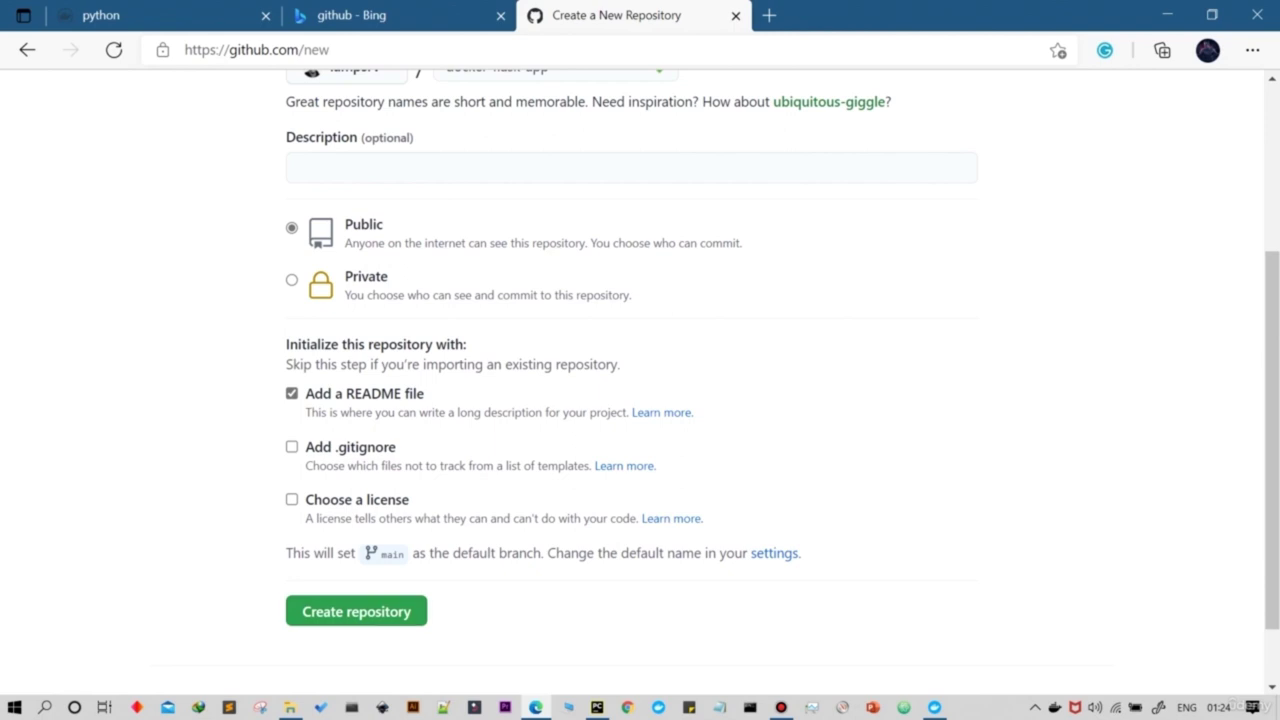
{"action": "left_click", "coordinate": [356, 611]}
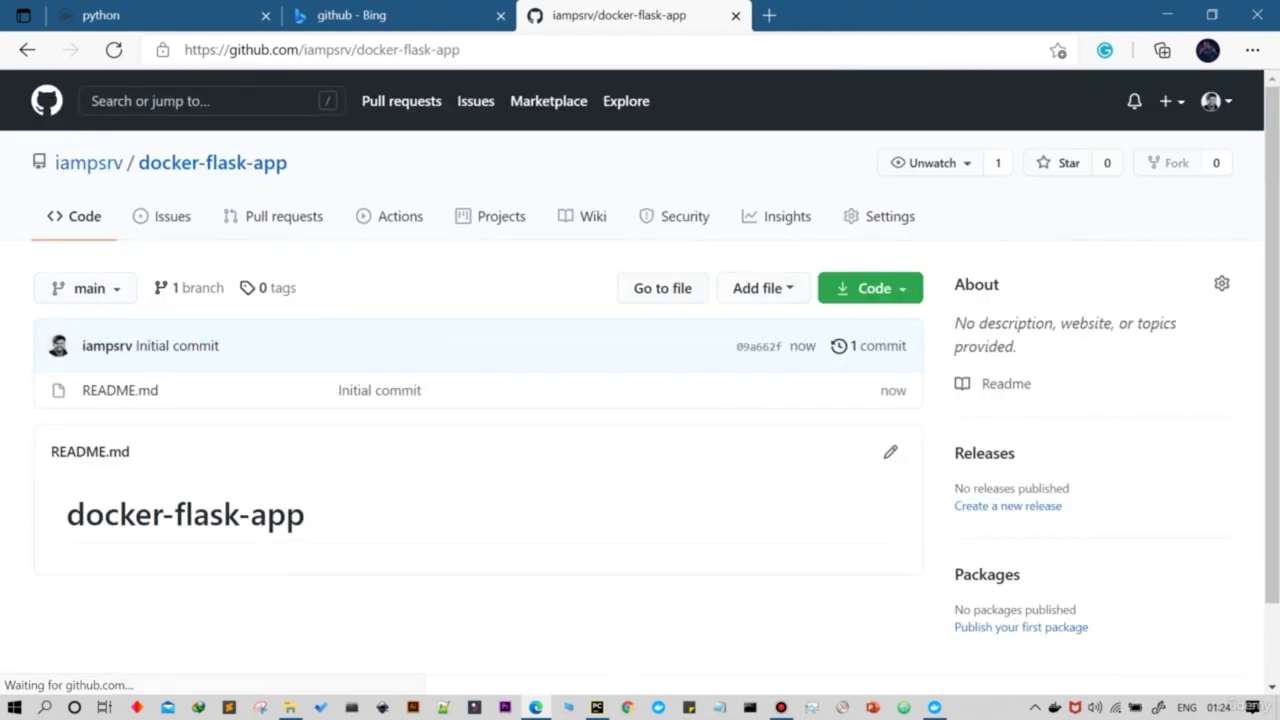
{"action": "left_click", "coordinate": [870, 288]}
{"action": "left_click", "coordinate": [883, 397]}
Step: Switch to File Explorer and open Git Bash in the D:\docker\app folder
{"action": "key", "text": "alt+Tab"}
{"action": "left_click", "coordinate": [290, 707]}
{"action": "right_click", "coordinate": [245, 85]}
{"action": "mouse_move", "coordinate": [430, 379]}
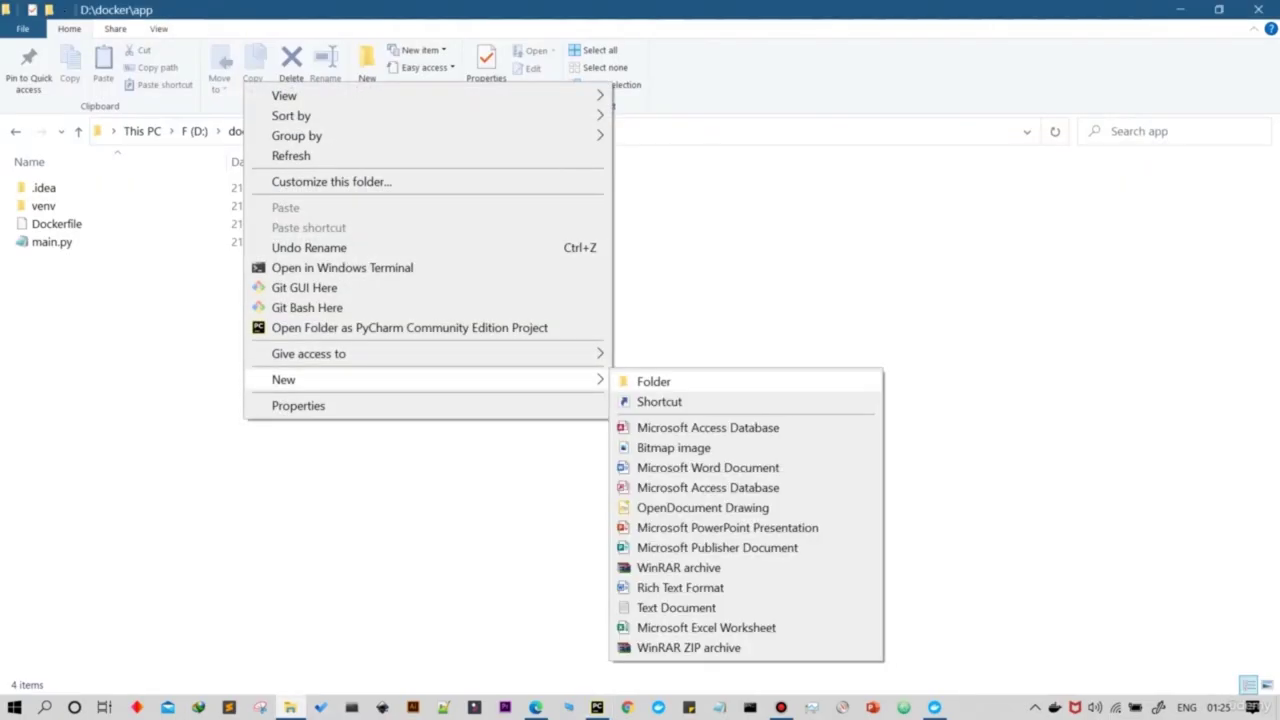
{"action": "key", "text": "Escape"}
{"action": "right_click", "coordinate": [520, 132]}
{"action": "key", "text": "Escape"}
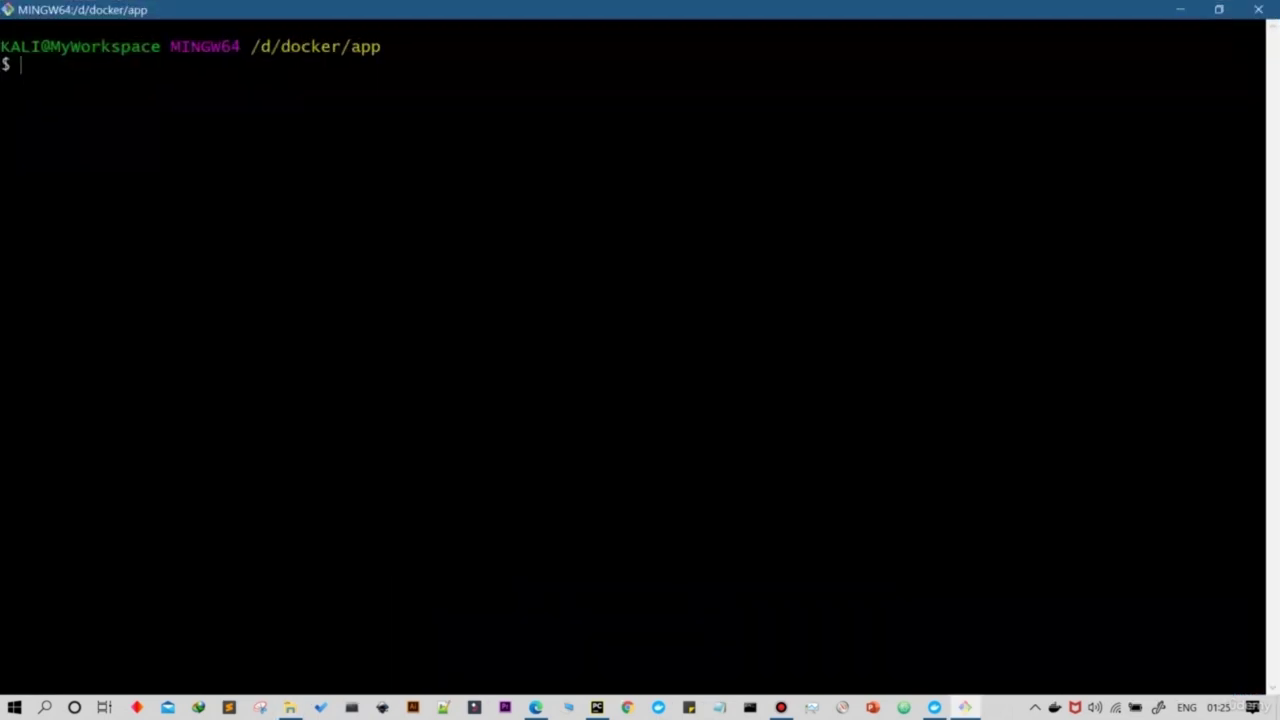
Step: Initialize a Git repository in the app folder with git init and check its state with git status
{"action": "type", "text": "git init"}
{"action": "key", "text": "Return"}
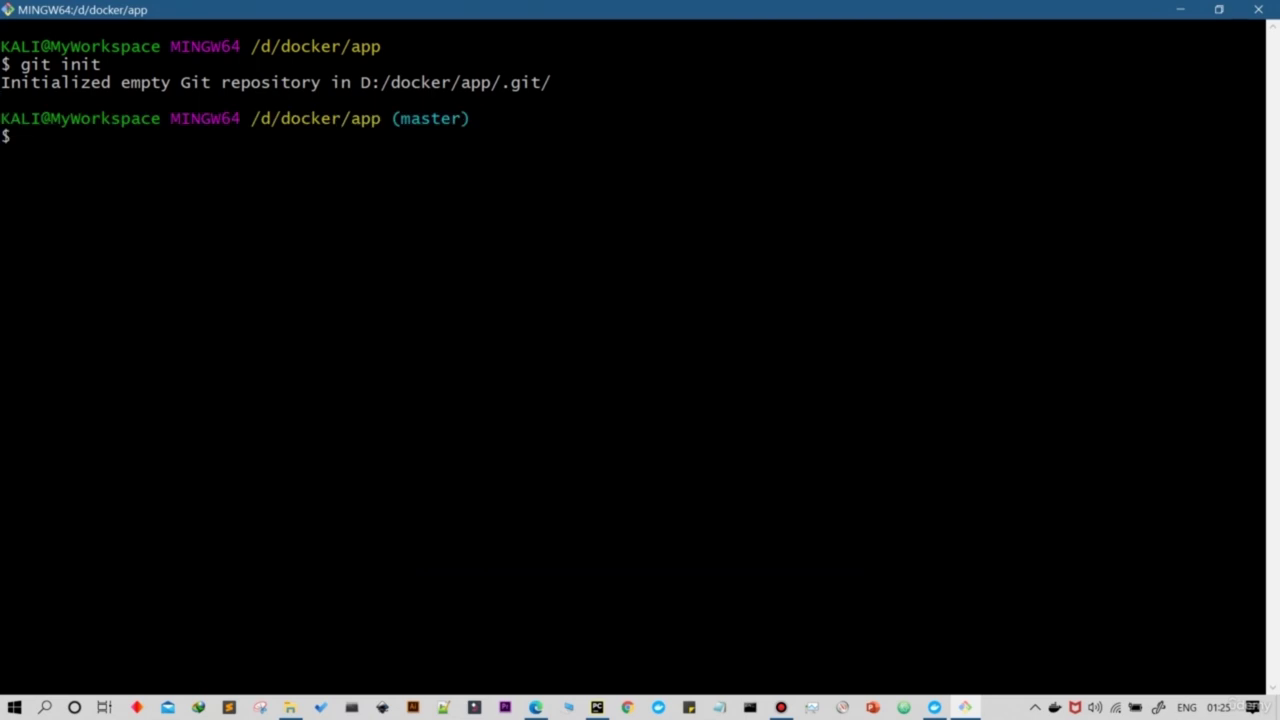
{"action": "type", "text": "git status"}
{"action": "key", "text": "Return"}
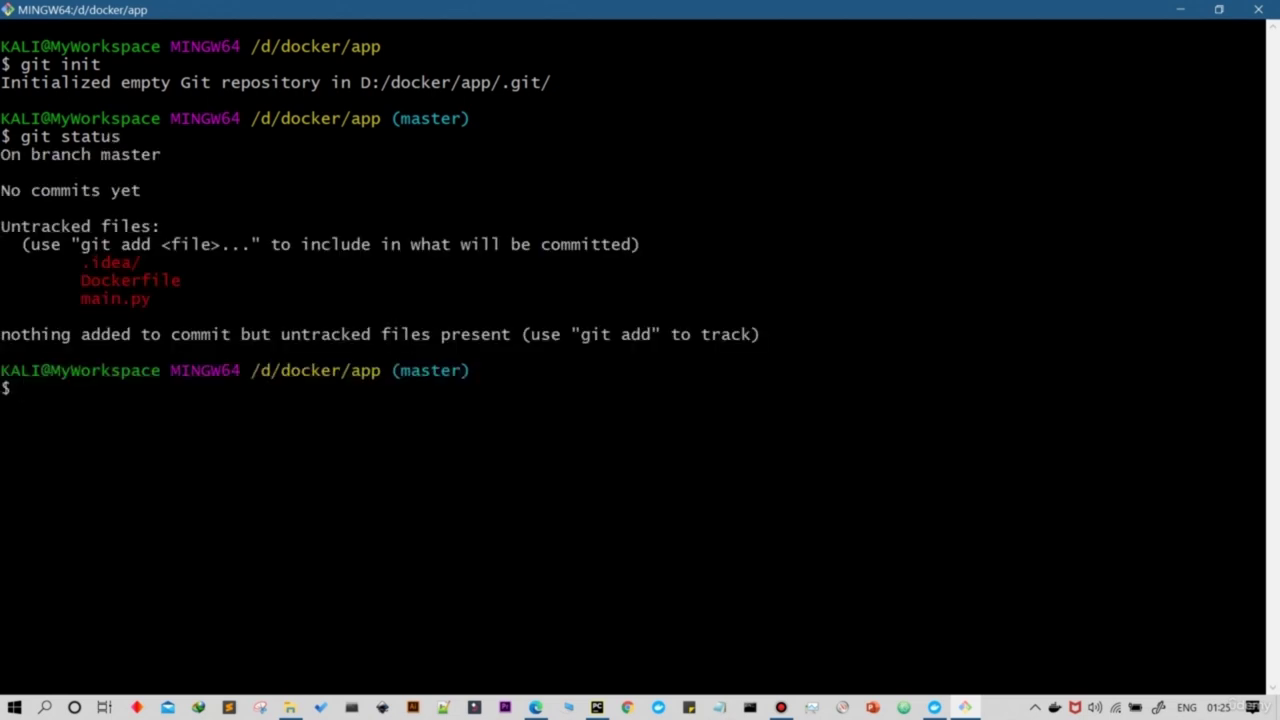
Step: Switch to PyCharm, create a new file named .gitignore in the app folder and add it to Git
{"action": "left_click", "coordinate": [597, 707]}
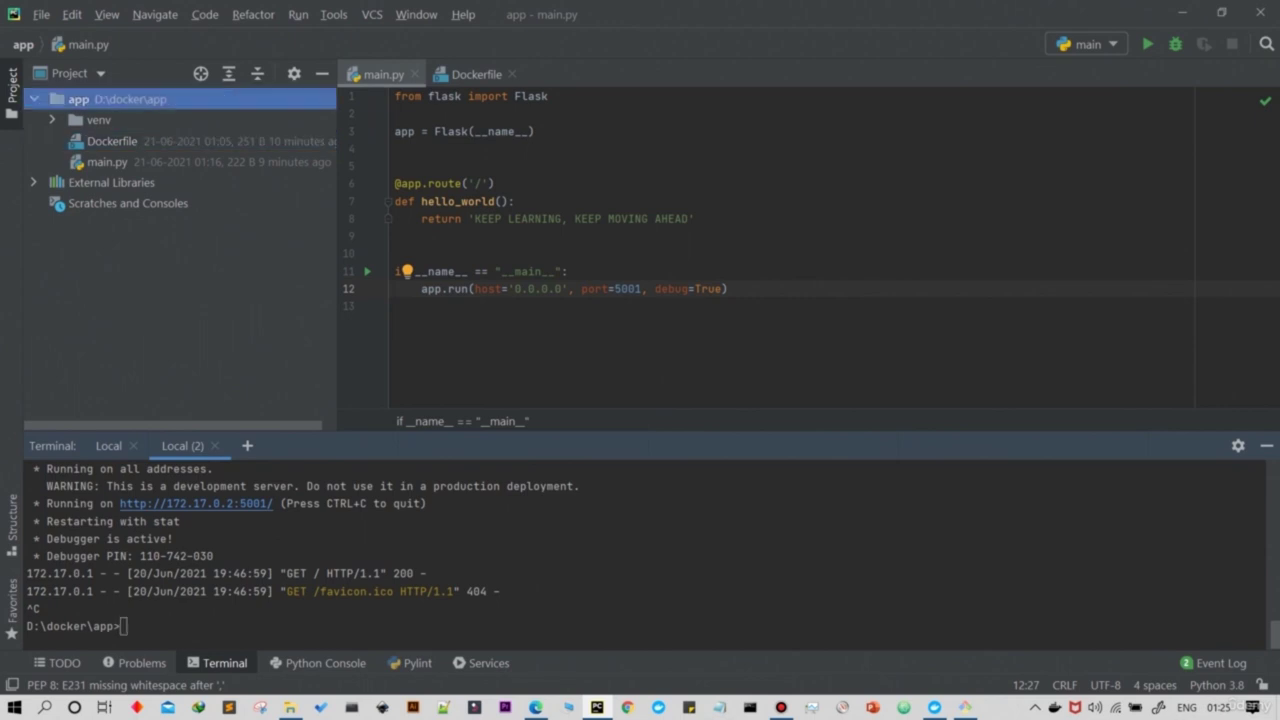
{"action": "right_click", "coordinate": [192, 99]}
{"action": "mouse_move", "coordinate": [228, 107]}
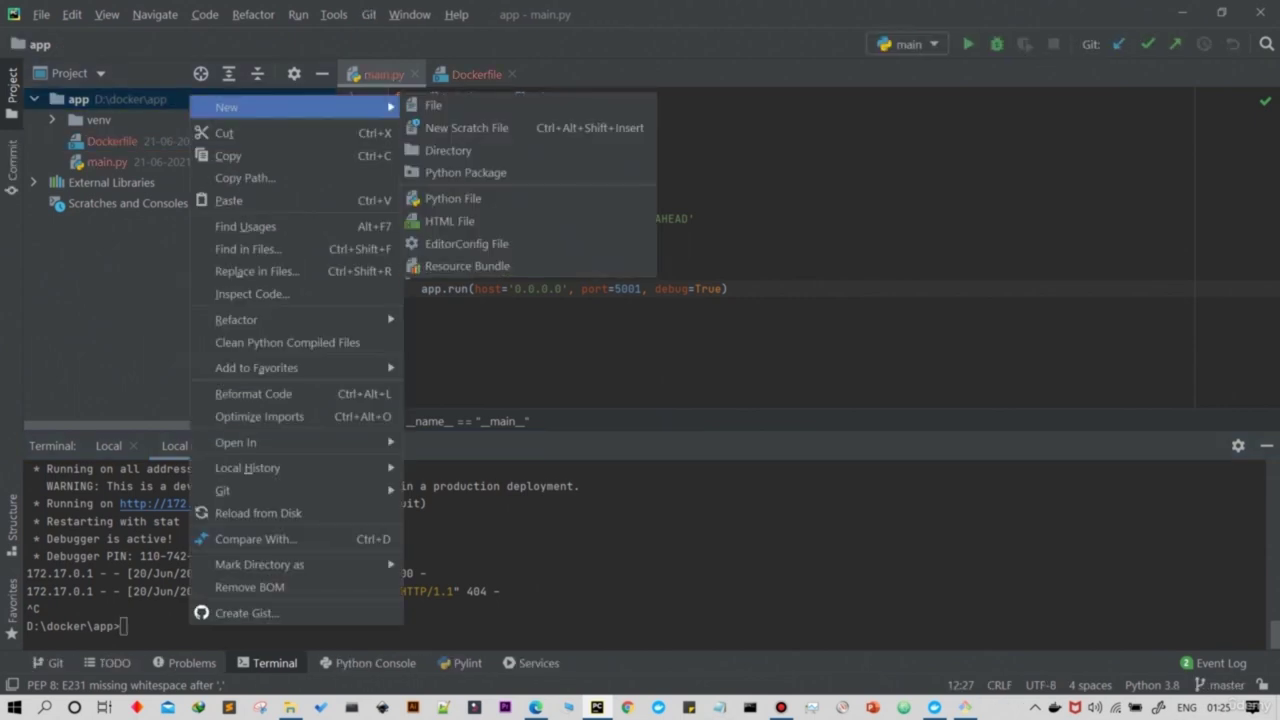
{"action": "left_click", "coordinate": [433, 105]}
{"action": "type", "text": ".gitig"}
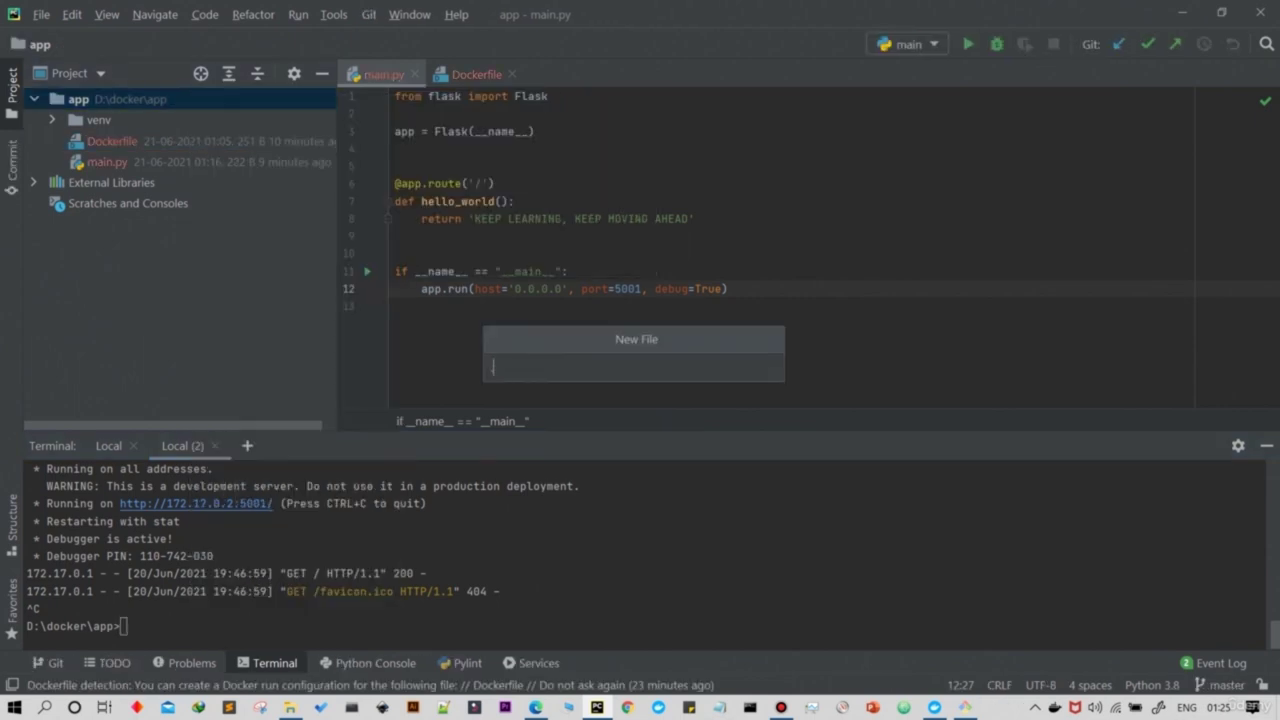
{"action": "type", "text": "nore"}
{"action": "key", "text": "Return"}
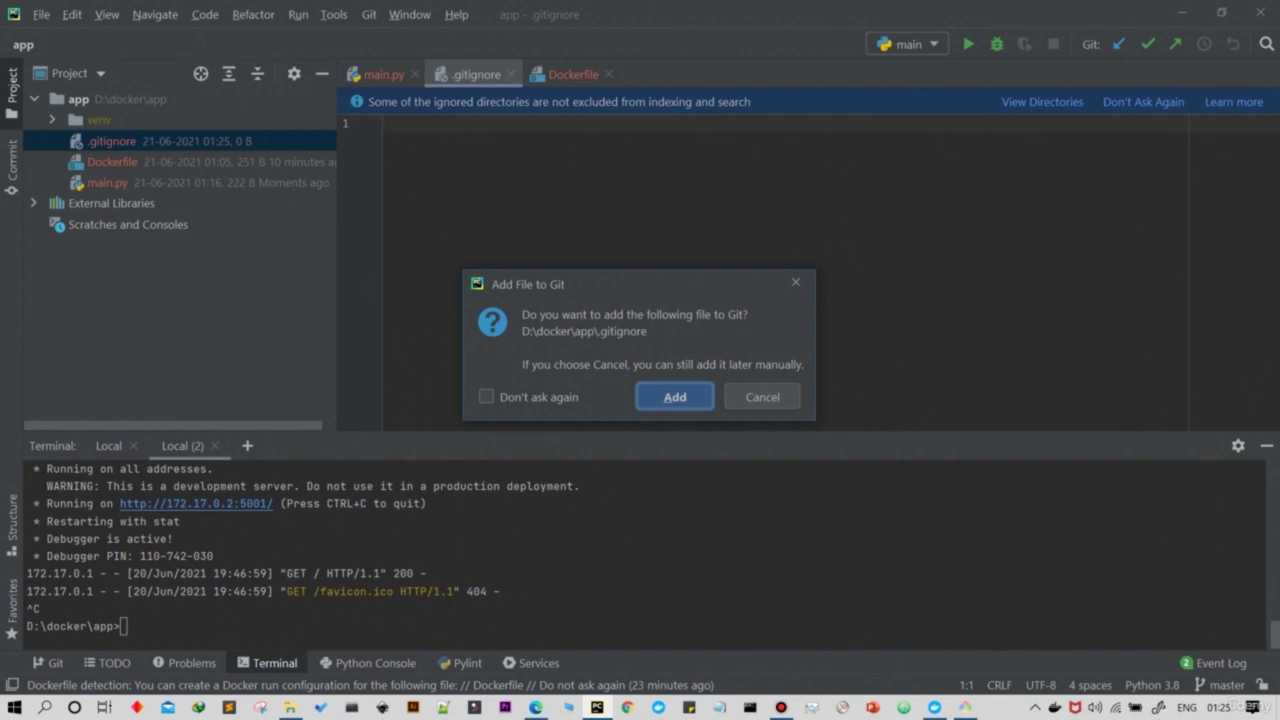
{"action": "key", "text": "Return"}
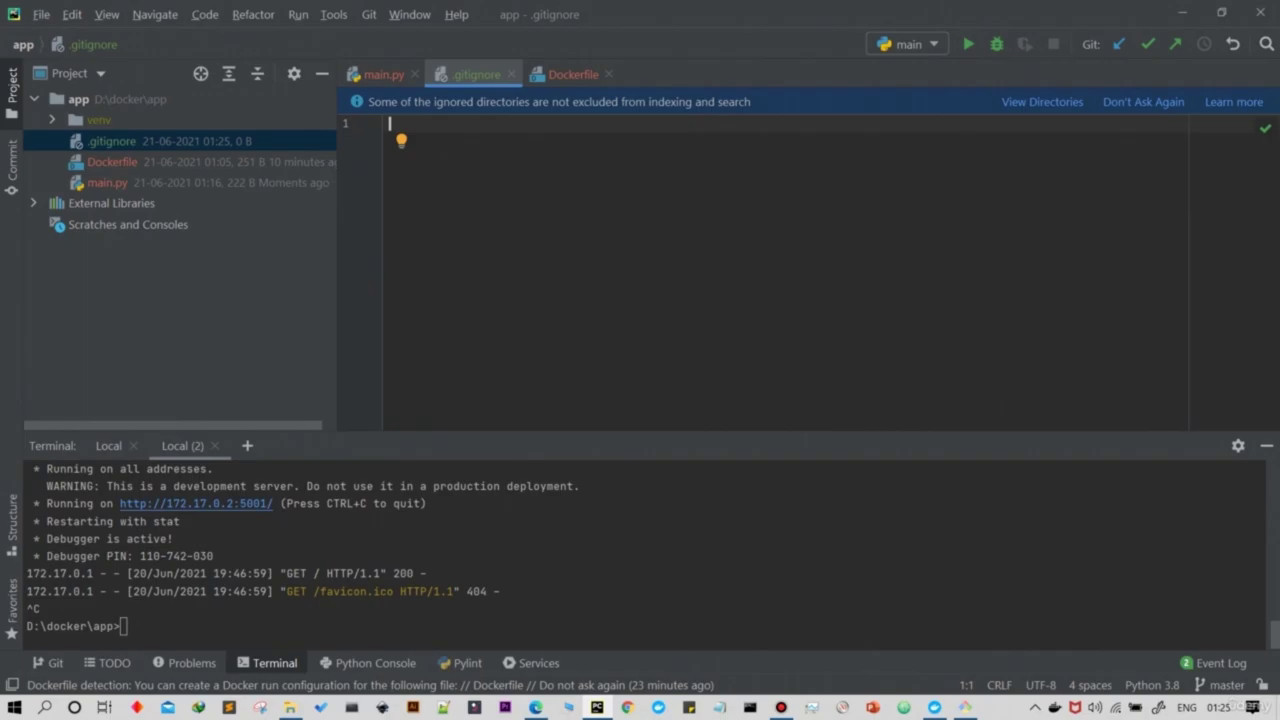
Step: Copy the .idea folder's name from File Explorer and add it as an entry in .gitignore in PyCharm
{"action": "left_click", "coordinate": [290, 707]}
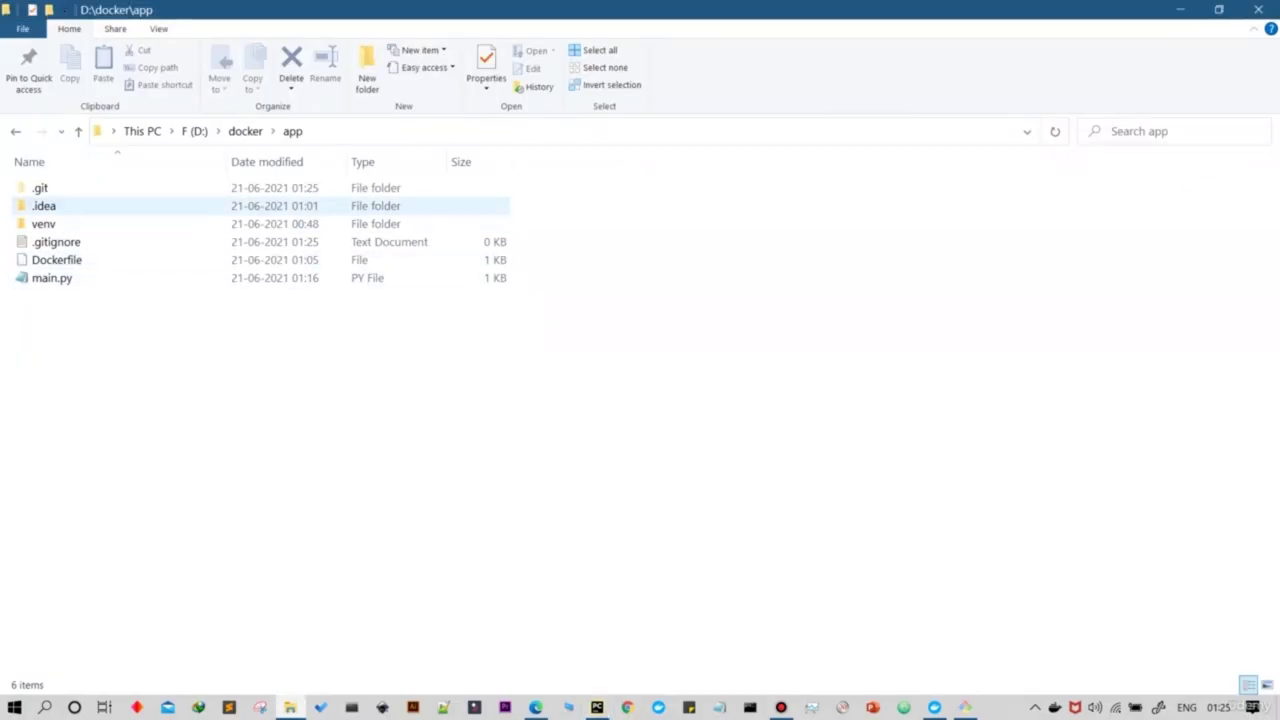
{"action": "left_click", "coordinate": [44, 205]}
{"action": "key", "text": "F2"}
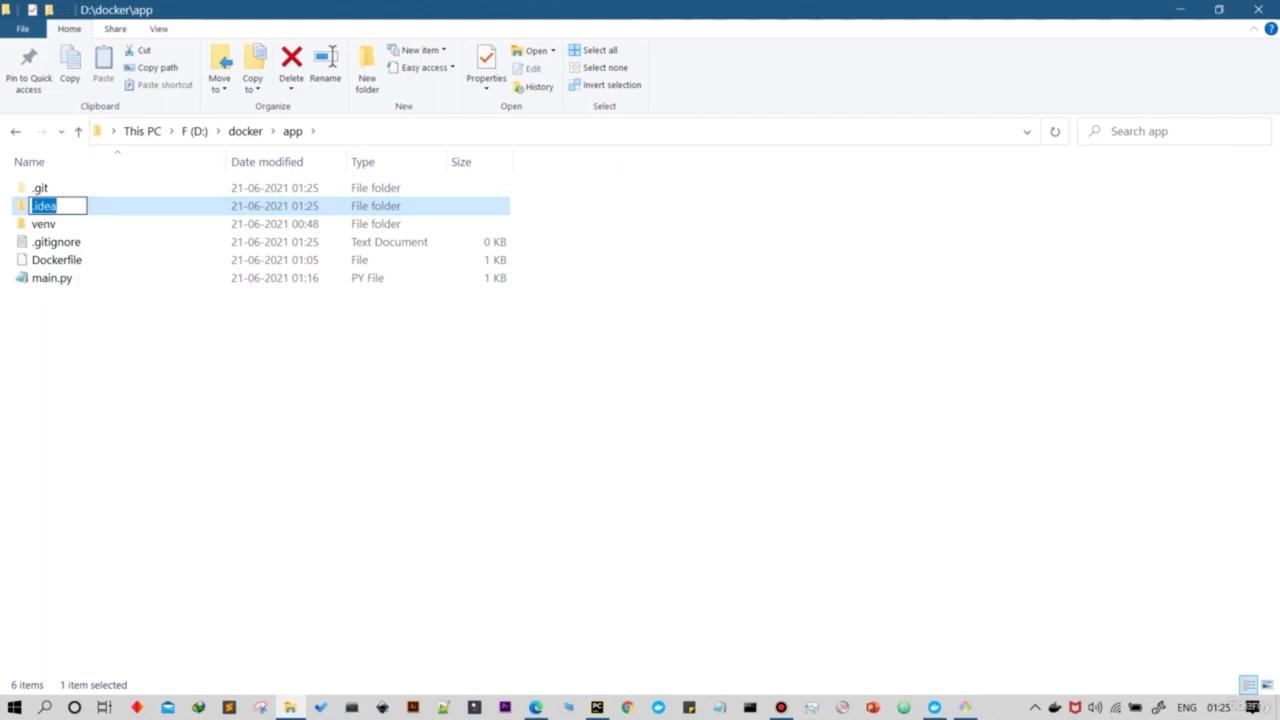
{"action": "left_click", "coordinate": [597, 707]}
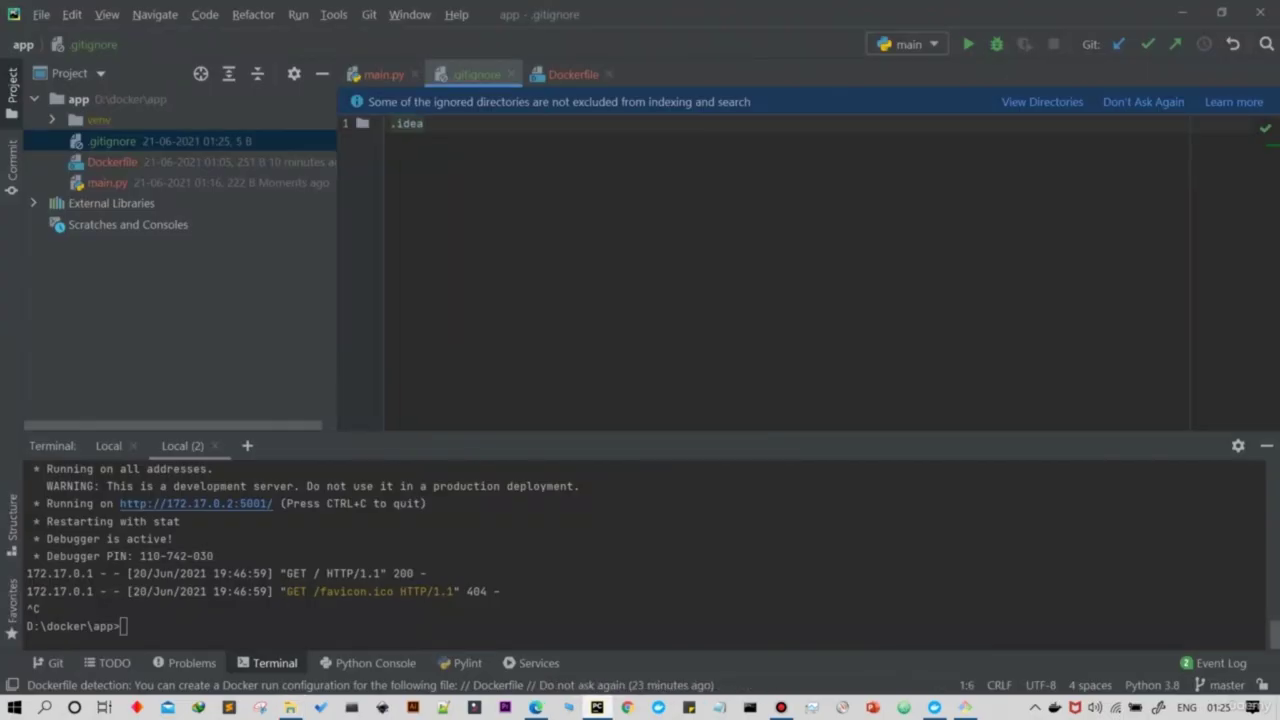
Step: Switch to Git Bash, clear the terminal and check the repository's state with git status
{"action": "left_click", "coordinate": [965, 707]}
{"action": "key", "text": "Up"}
{"action": "key", "text": "Return"}
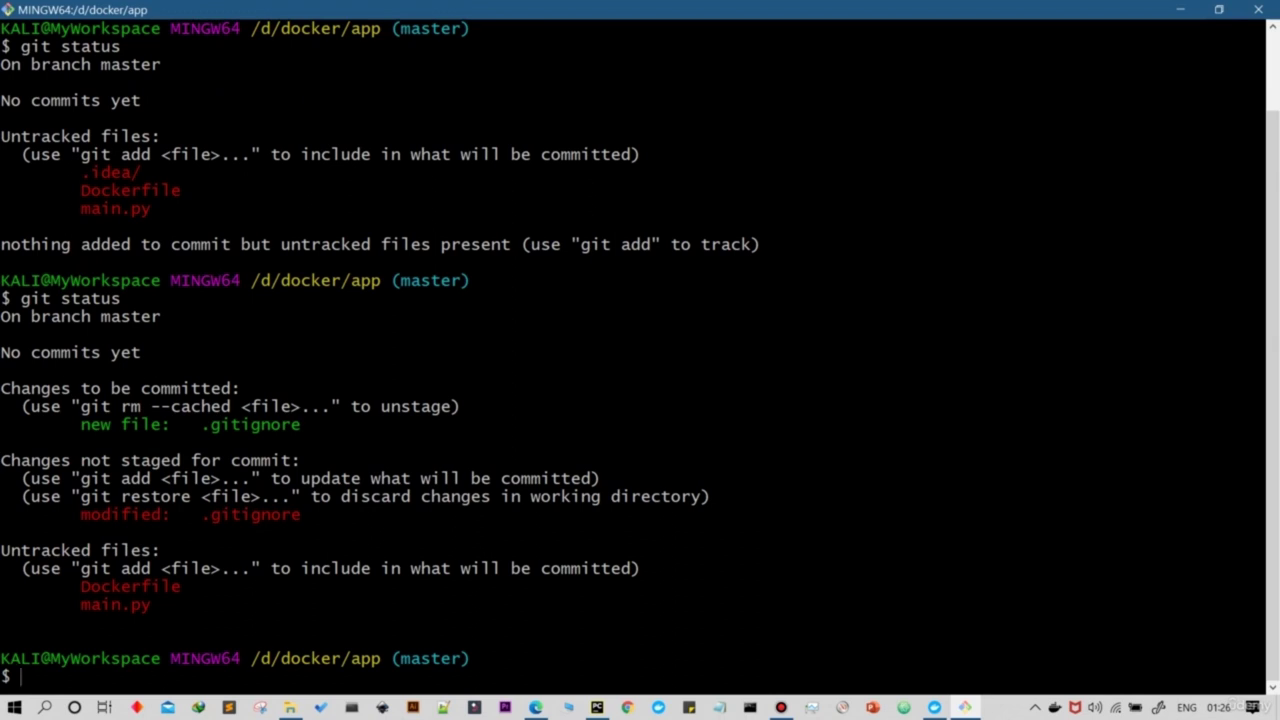
{"action": "left_click_drag", "start_coordinate": [72, 172], "coordinate": [1260, 172]}
{"action": "type", "text": "clear"}
{"action": "key", "text": "Return"}
{"action": "type", "text": "clear"}
{"action": "key", "text": "Up"}
{"action": "key", "text": "Return"}
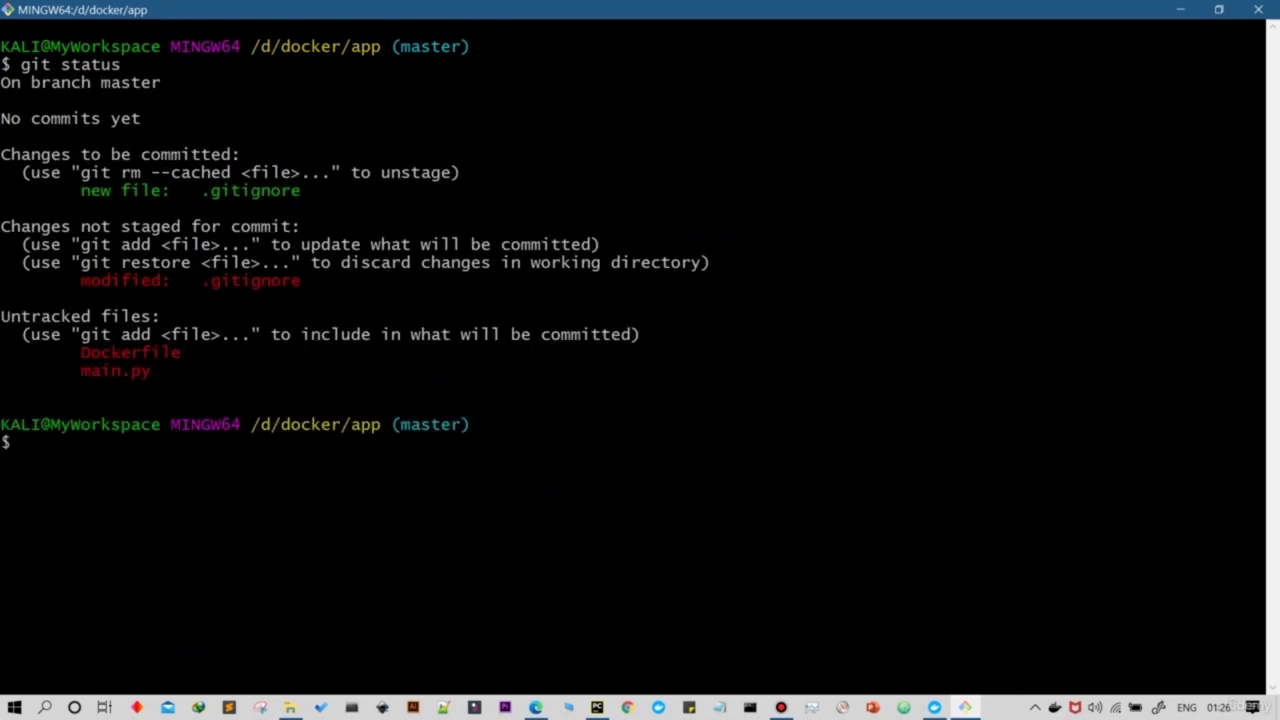
Step: Stage all project files with git add . and check the staging with git status
{"action": "type", "text": "git add ."}
{"action": "key", "text": "Return"}
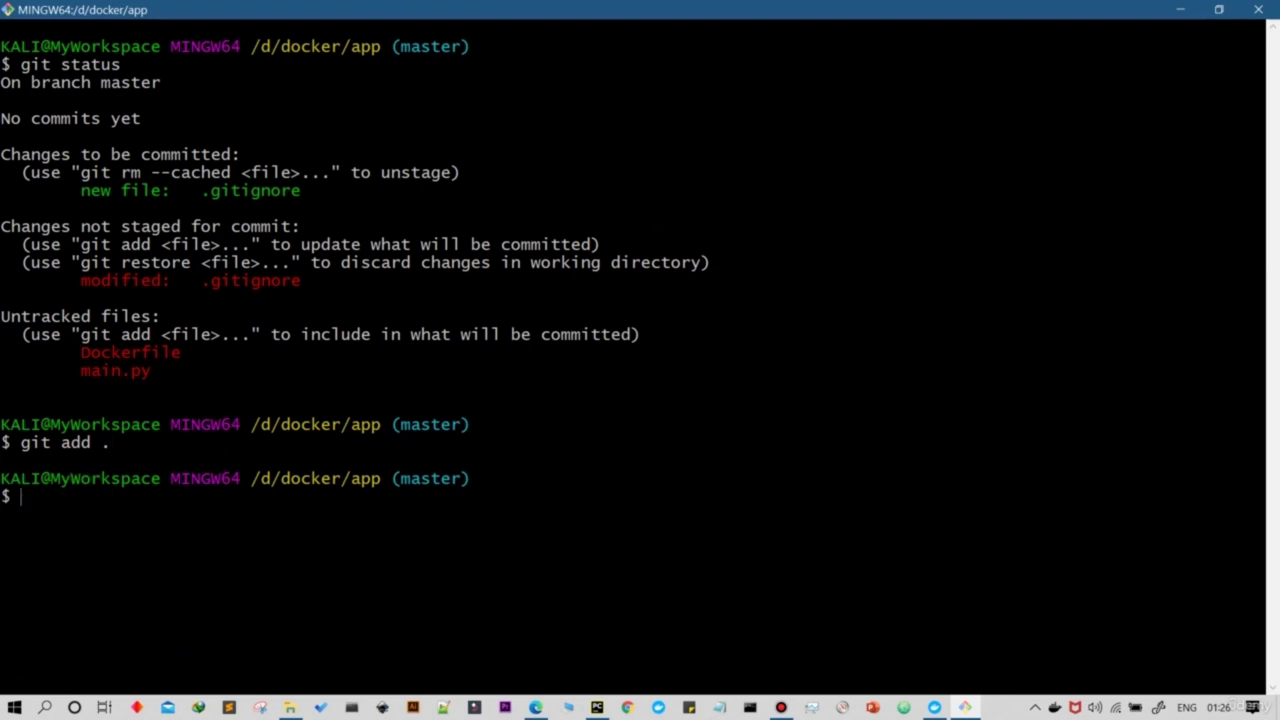
{"action": "type", "text": "git status"}
{"action": "key", "text": "Return"}
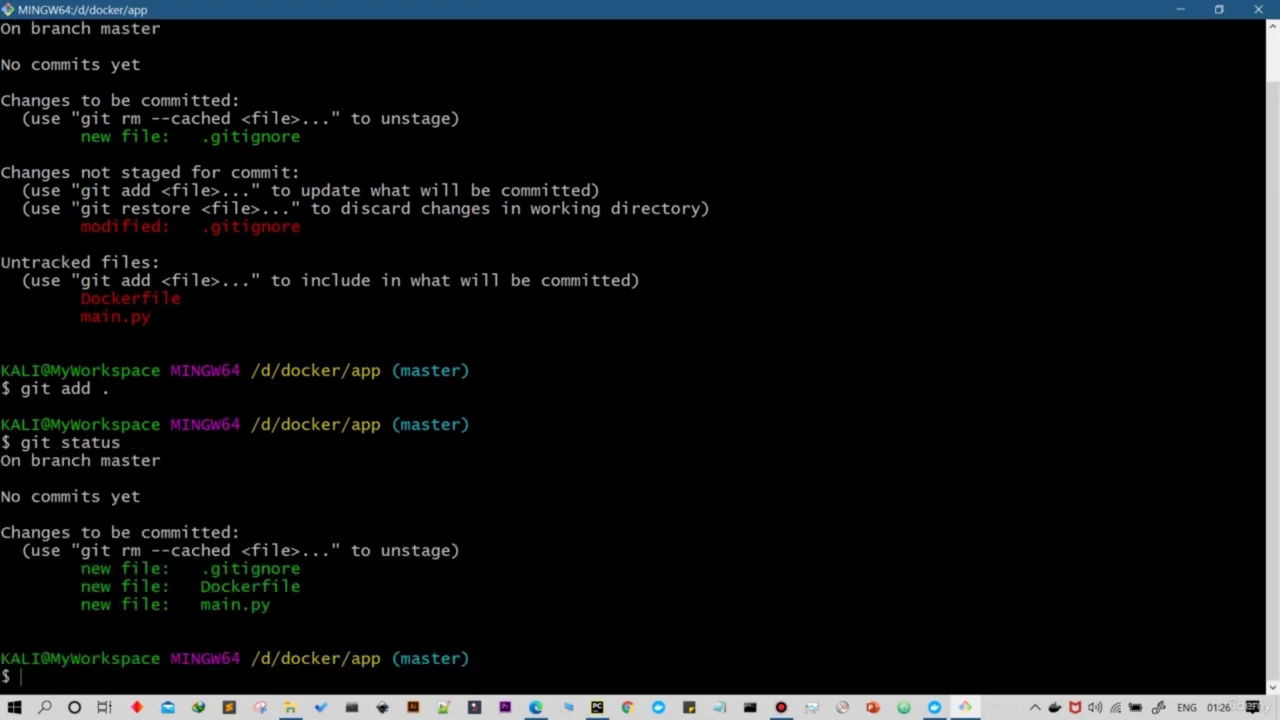
Step: Commit the staged files with the message "First Commit" and check the working tree with git status
{"action": "type", "text": "git commit -m \"First Commit\""}
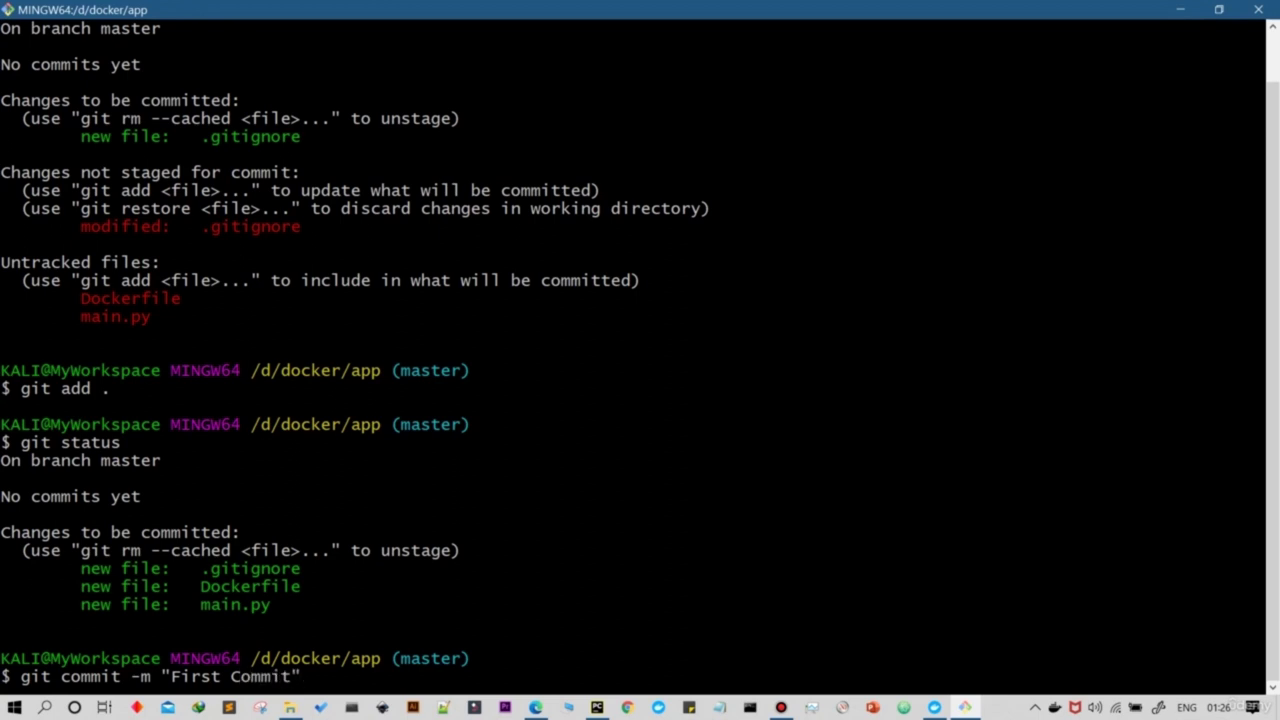
{"action": "key", "text": "Return"}
{"action": "type", "text": "git"}
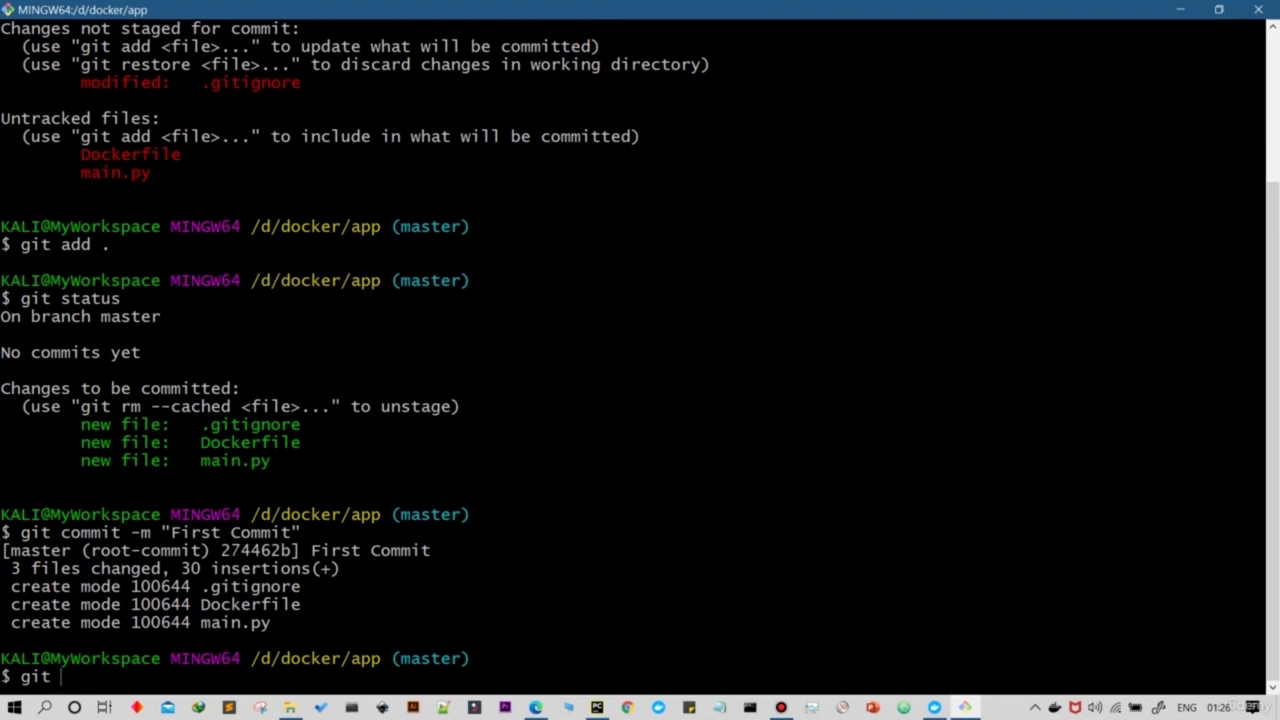
{"action": "type", "text": "status"}
{"action": "key", "text": "Return"}
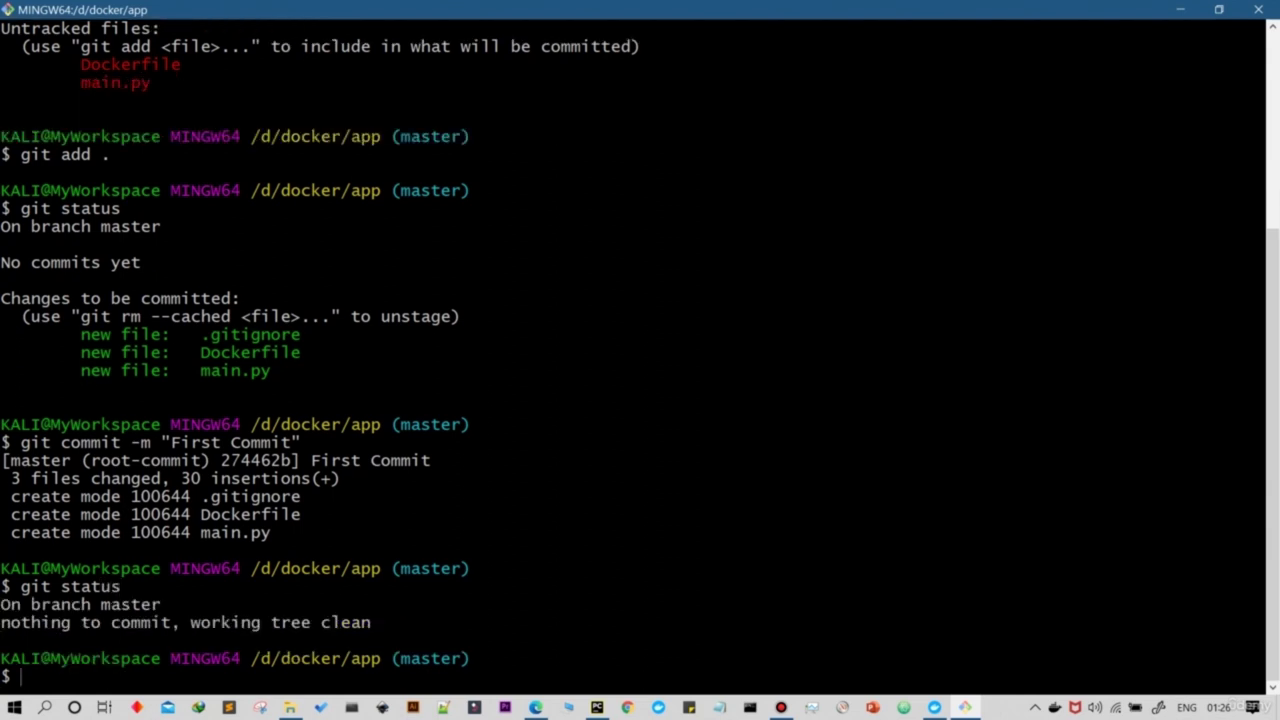
Step: Clear the terminal and list the repository's configured remotes with git remote -v
{"action": "type", "text": "clear"}
{"action": "key", "text": "Return"}
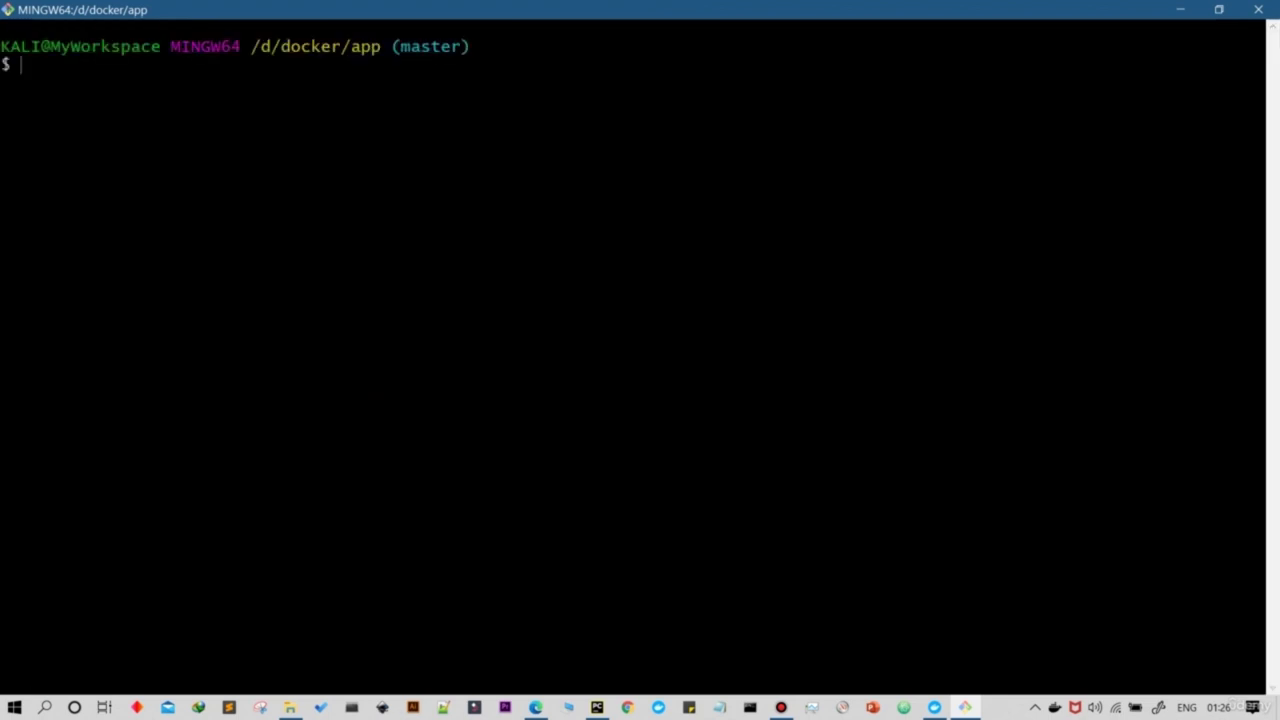
{"action": "type", "text": "git remote -v"}
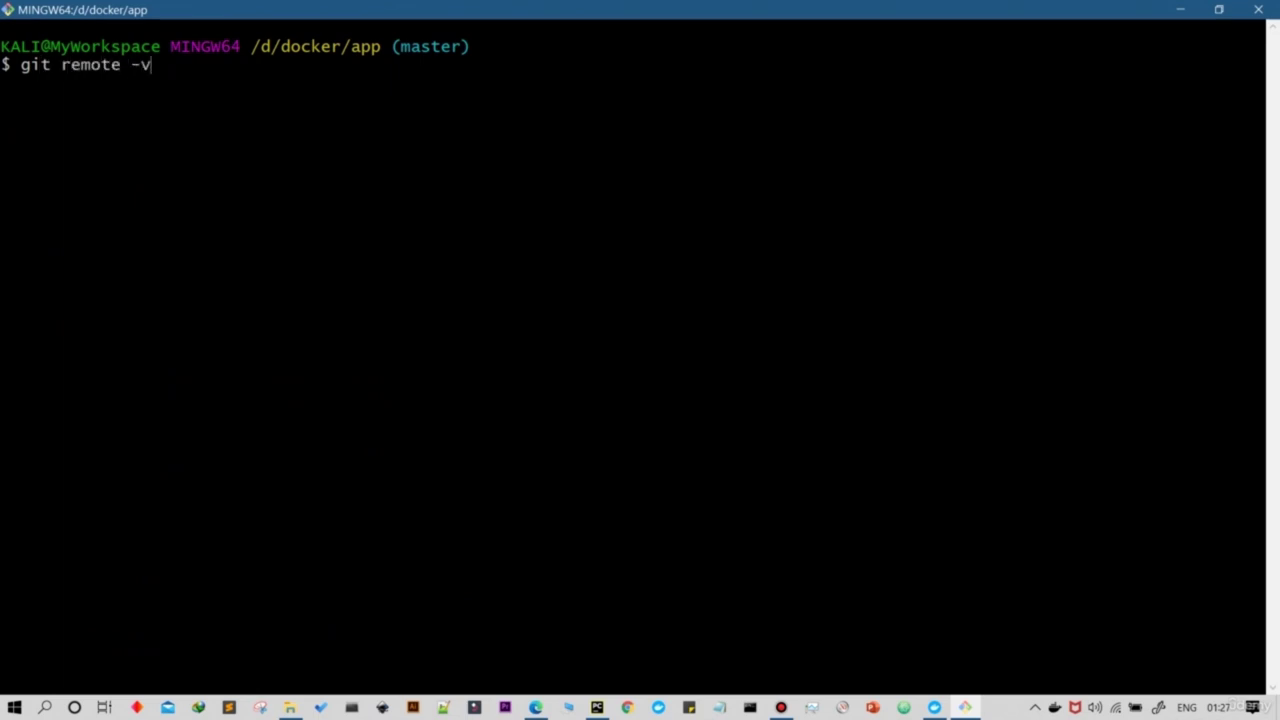
{"action": "key", "text": "Return"}
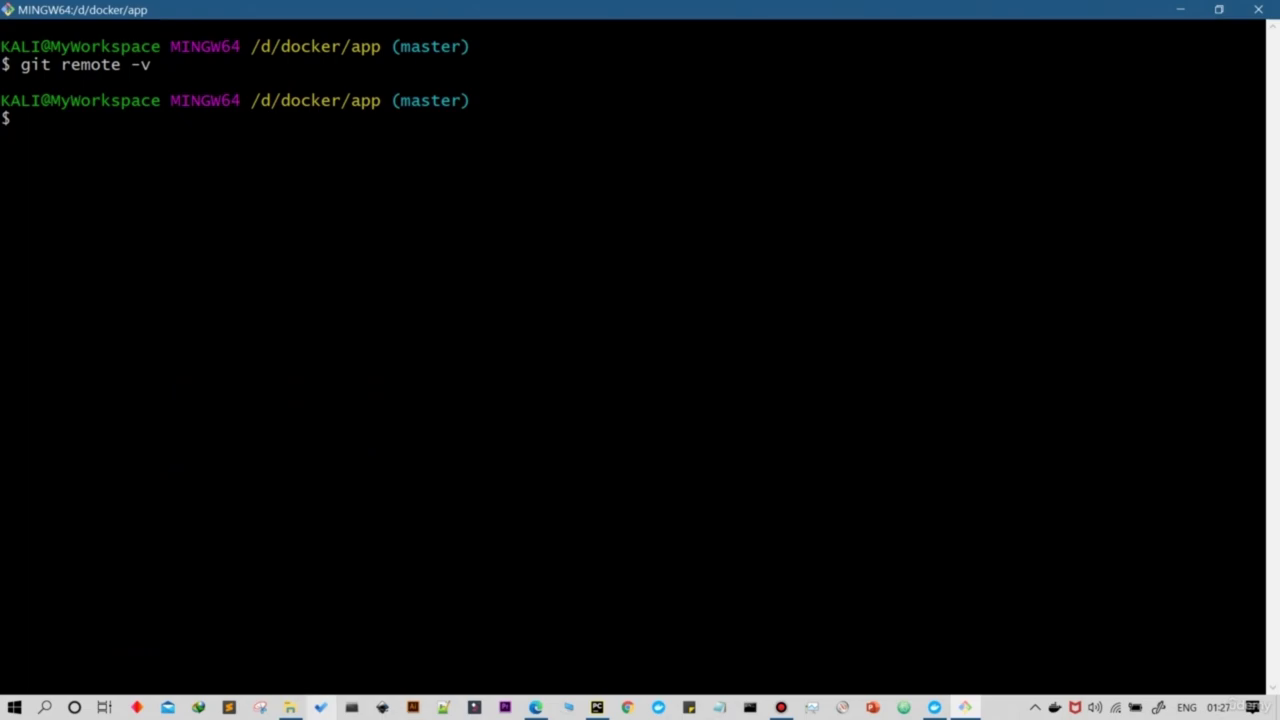
Step: Copy the docker-flask-app HTTPS clone URL from GitHub in the browser and add it in Git Bash as the remote origin
{"action": "left_click", "coordinate": [536, 707]}
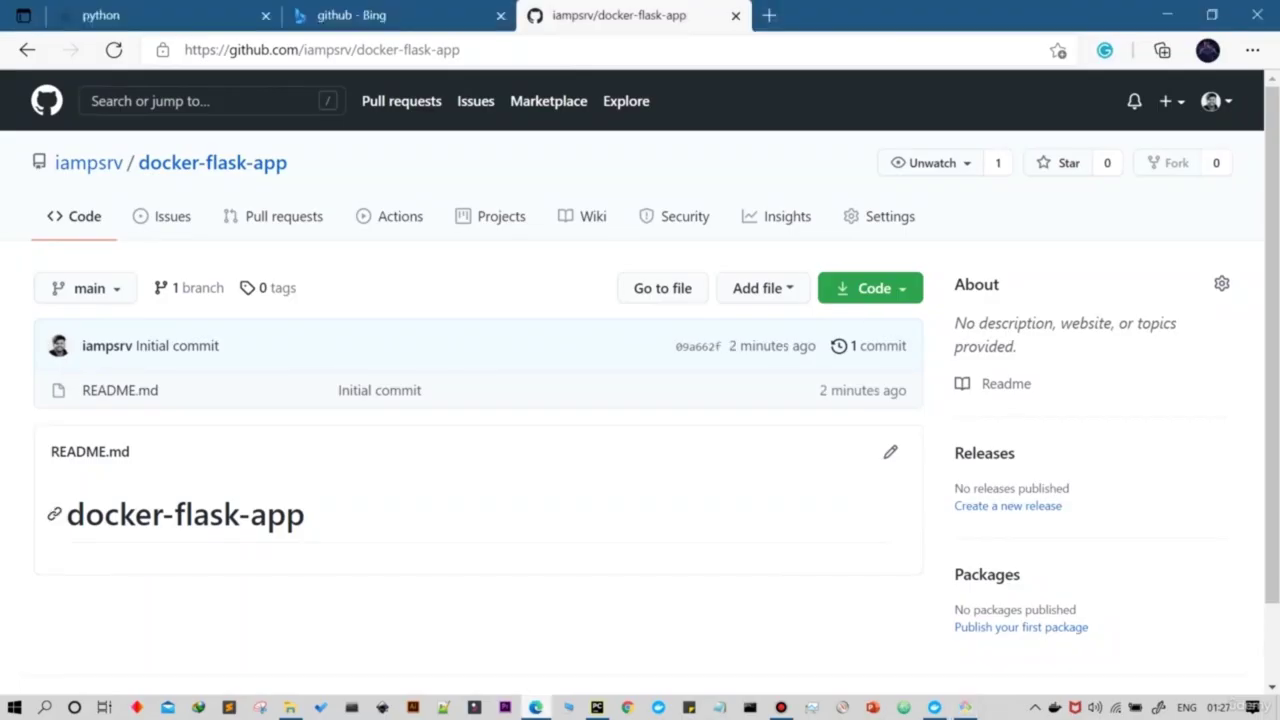
{"action": "left_click", "coordinate": [870, 288]}
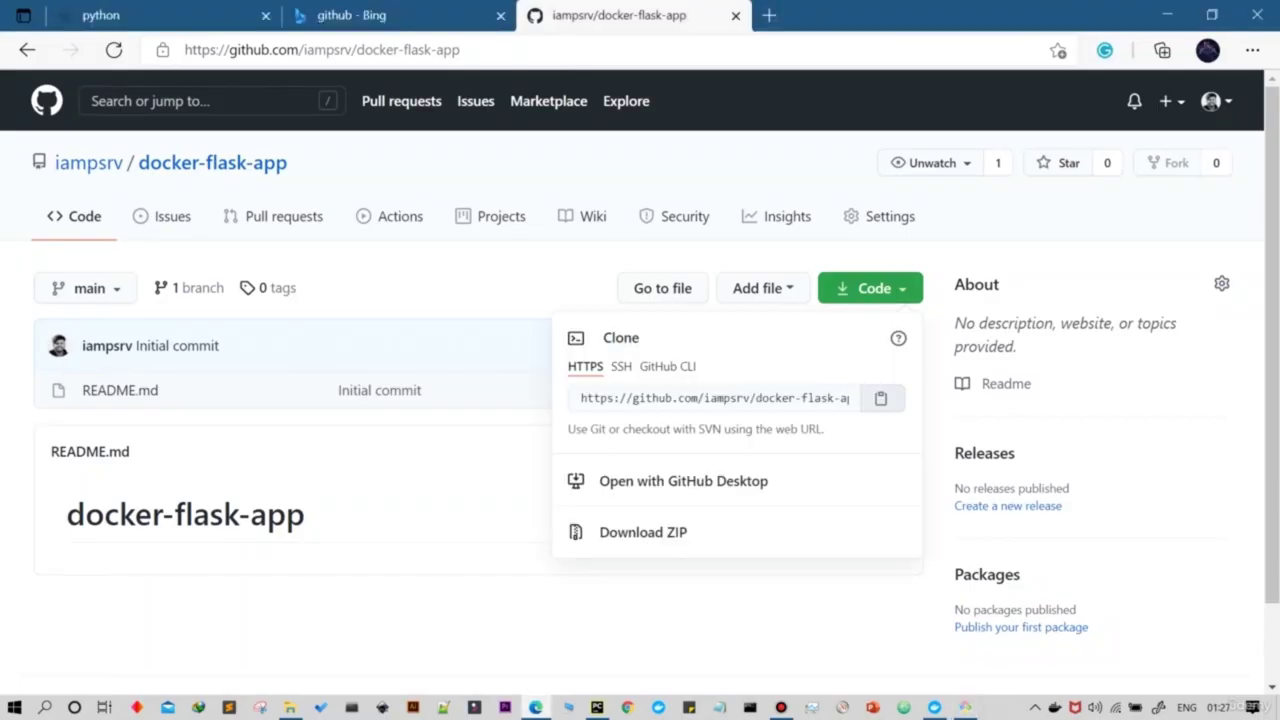
{"action": "left_click", "coordinate": [880, 398]}
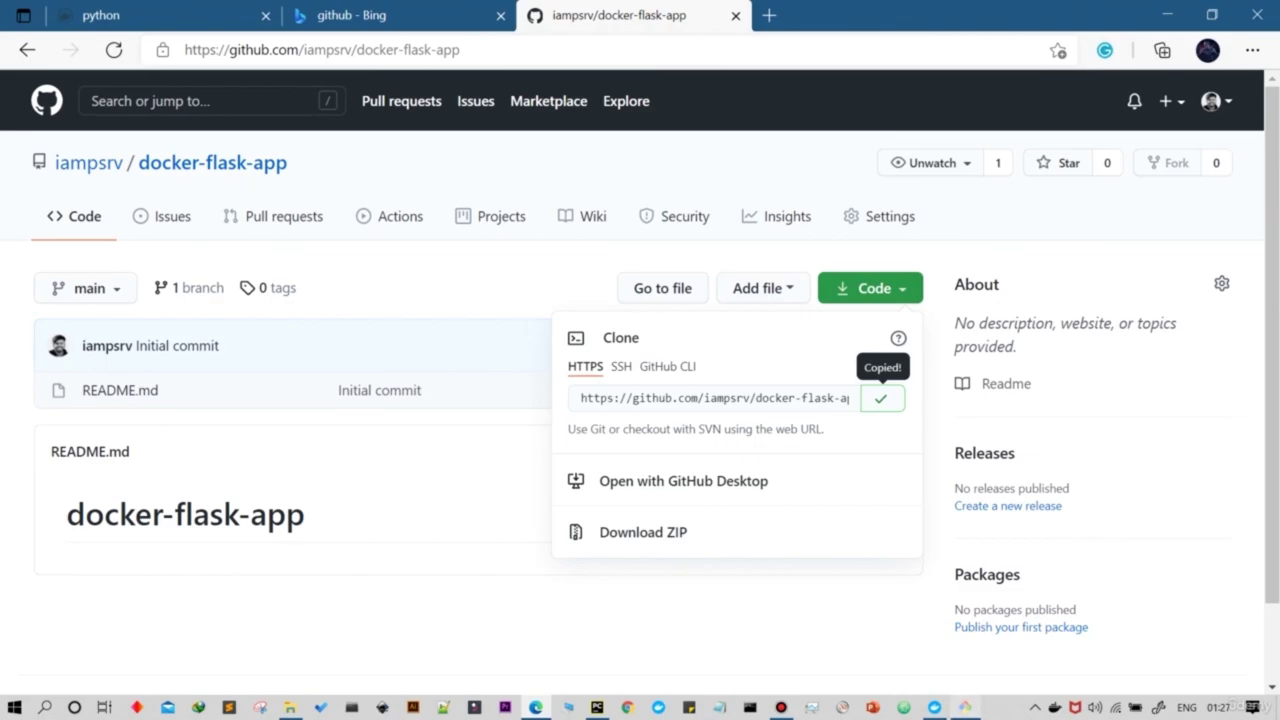
{"action": "left_click", "coordinate": [965, 707]}
{"action": "type", "text": "git "}
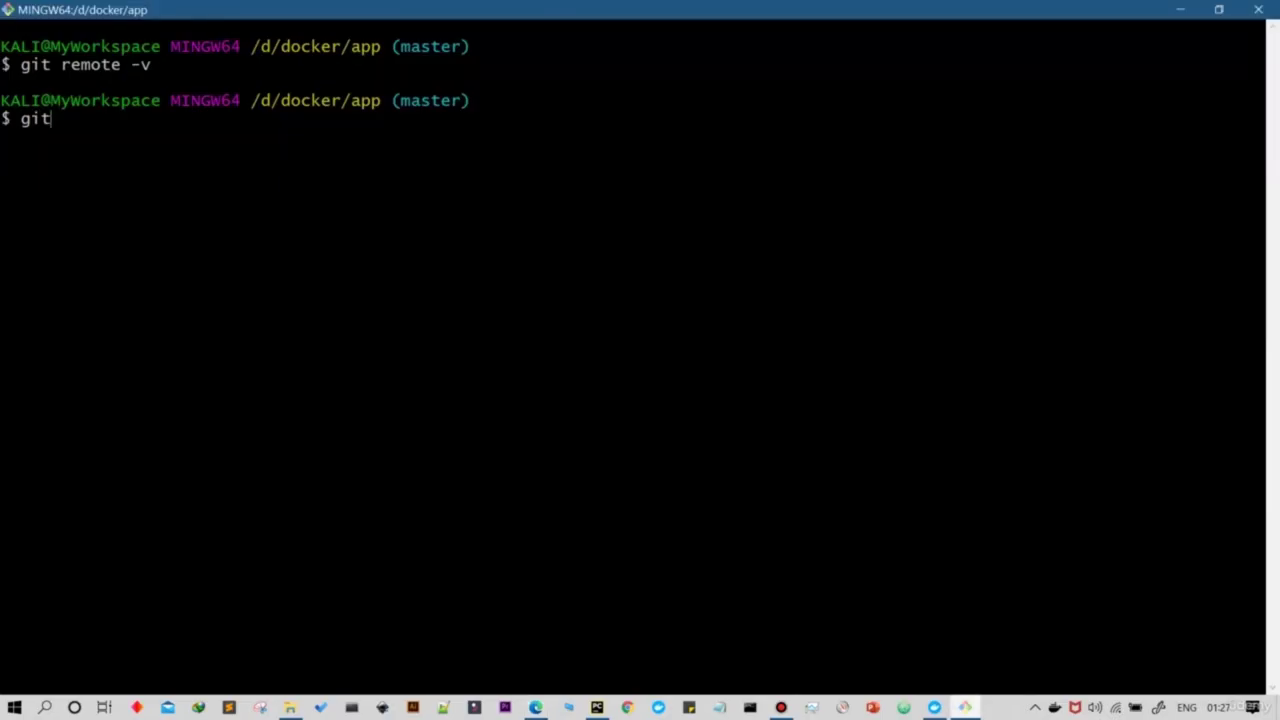
{"action": "type", "text": "remote add origin"}
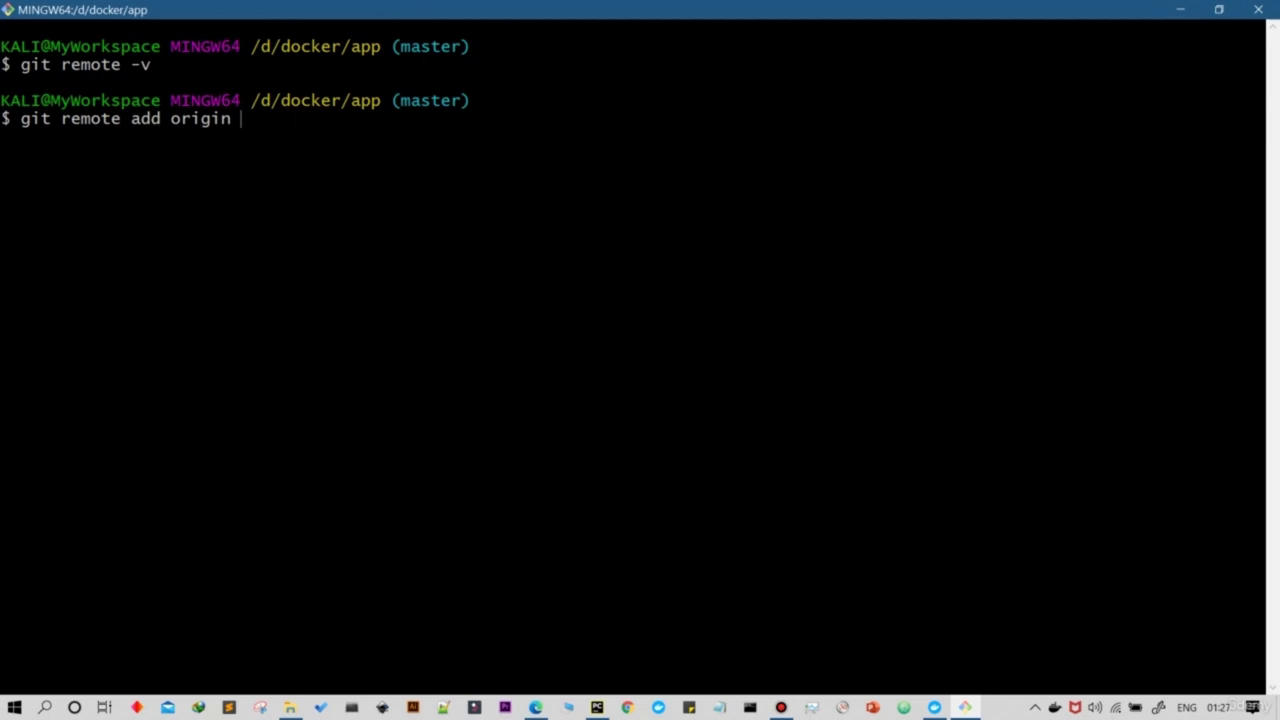
{"action": "right_click", "coordinate": [700, 198]}
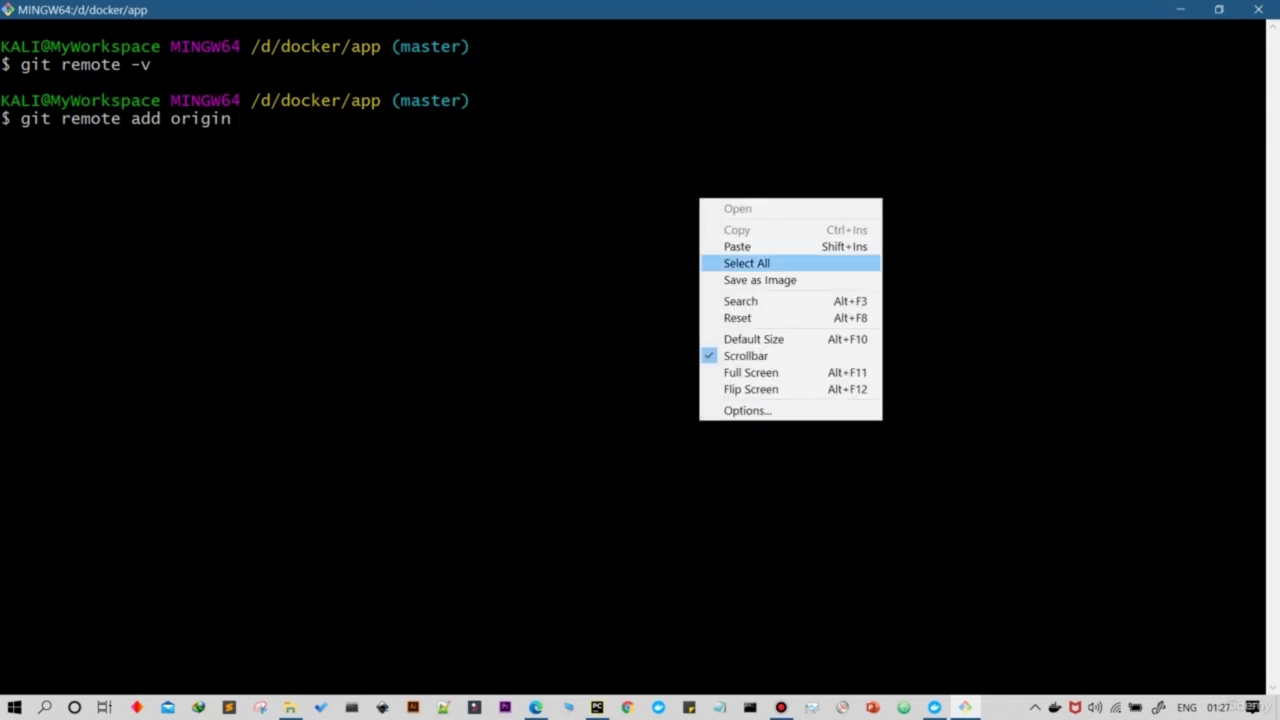
{"action": "left_click", "coordinate": [736, 246]}
{"action": "key", "text": "Return"}
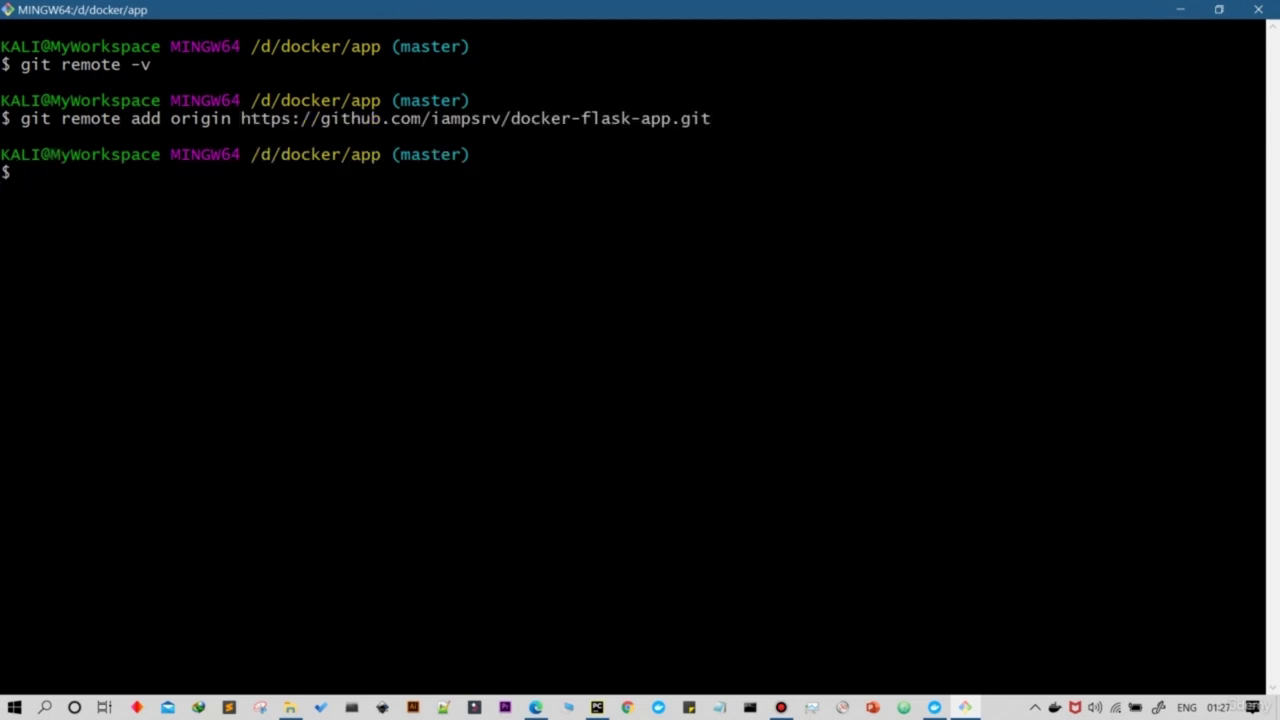
Step: Verify the origin fetch and push URLs with git remote -v
{"action": "key", "text": "Up"}
{"action": "key", "text": "Up"}
{"action": "key", "text": "Return"}
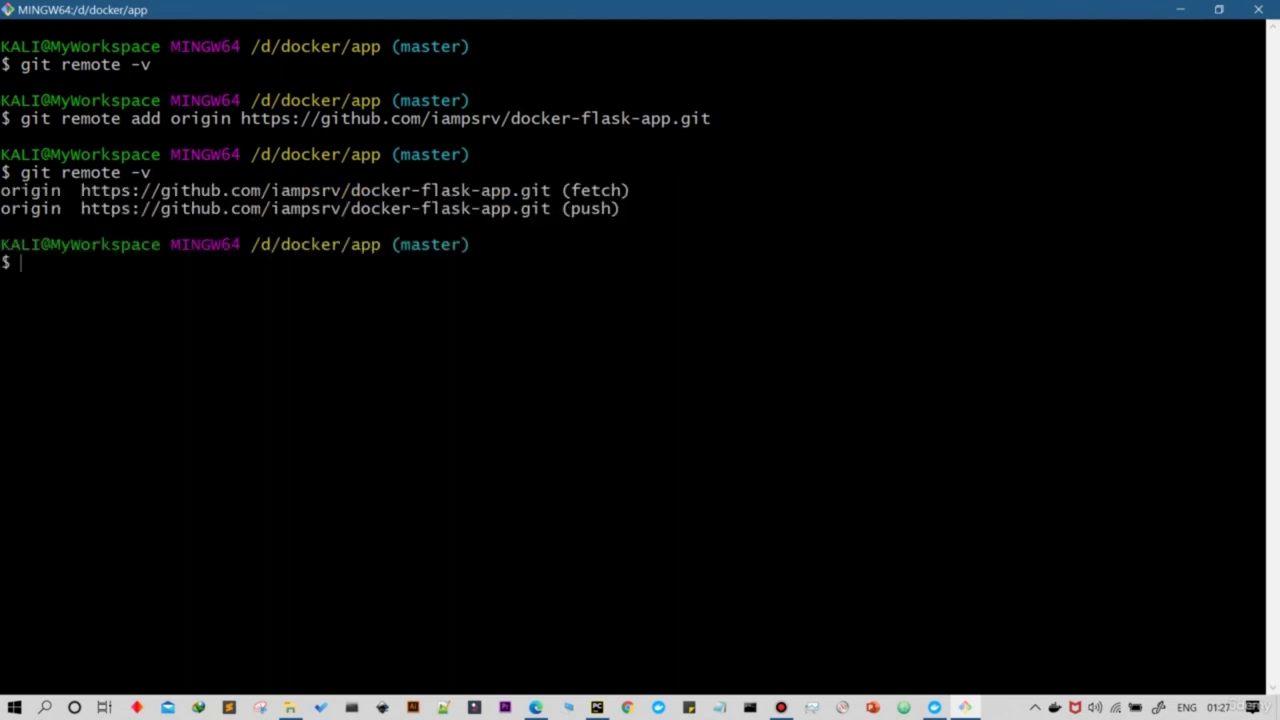
Step: Clear the terminal and push the commit to GitHub with git push origin master
{"action": "type", "text": "clear"}
{"action": "key", "text": "Return"}
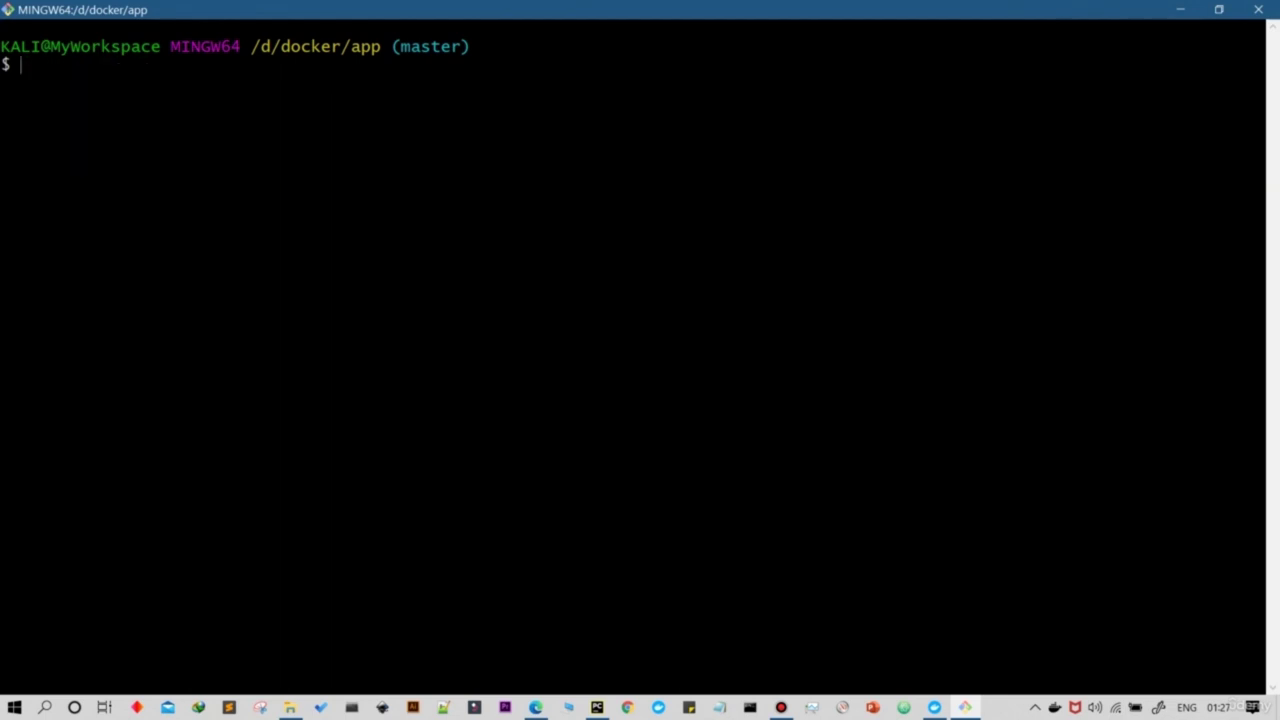
{"action": "type", "text": "git push origi"}
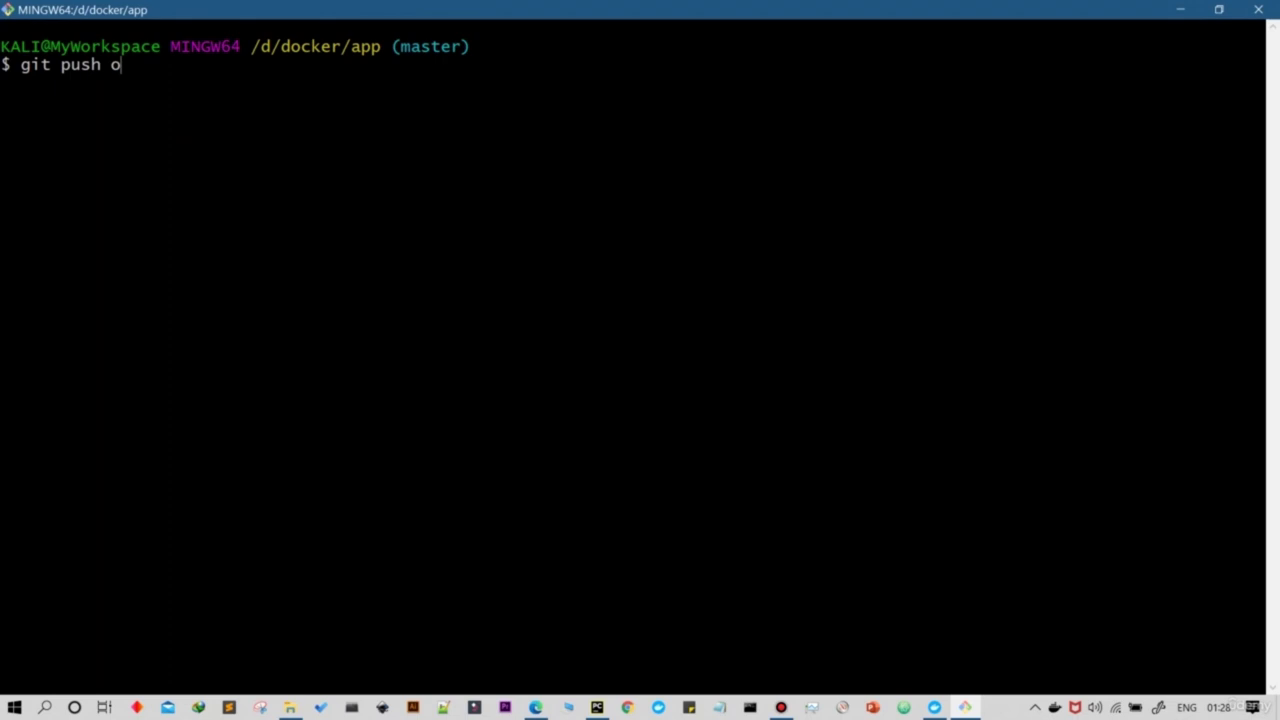
{"action": "type", "text": "master"}
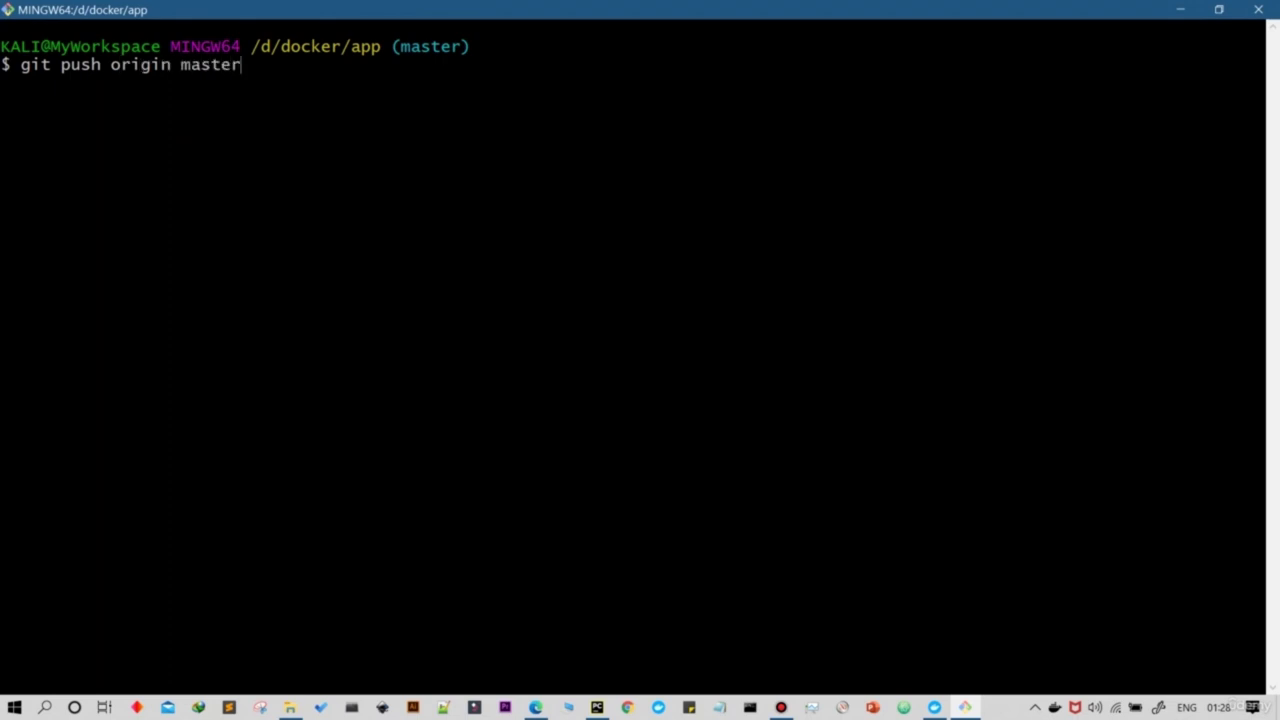
{"action": "key", "text": "Return"}
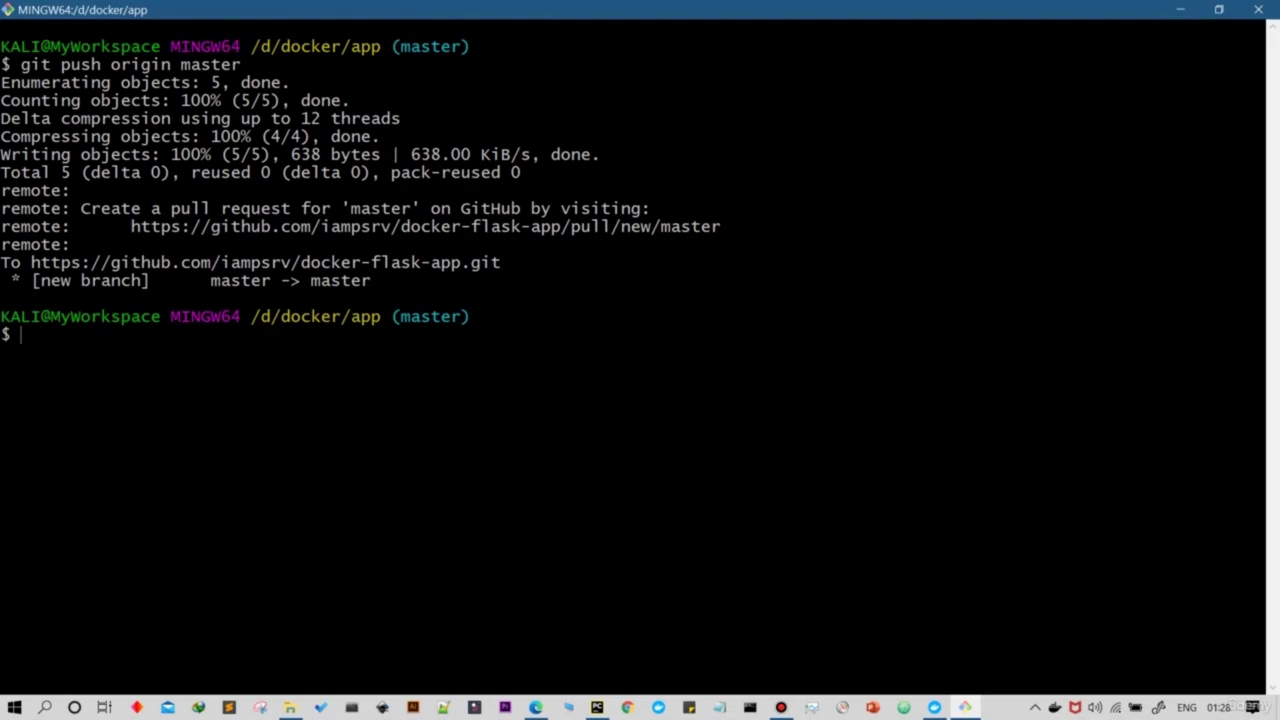
Step: Switch to the browser and view the master branch of the docker-flask-app repository on GitHub
{"action": "left_click", "coordinate": [536, 707]}
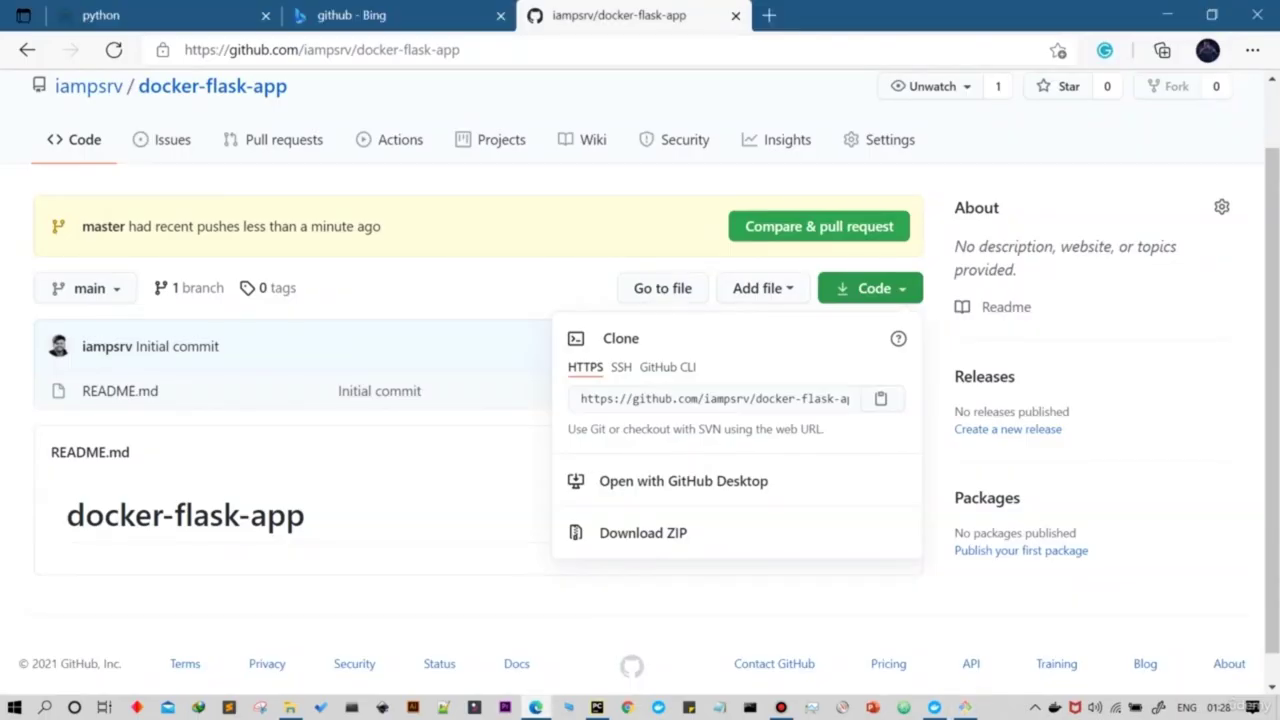
{"action": "key", "text": "Escape"}
{"action": "left_click", "coordinate": [89, 288]}
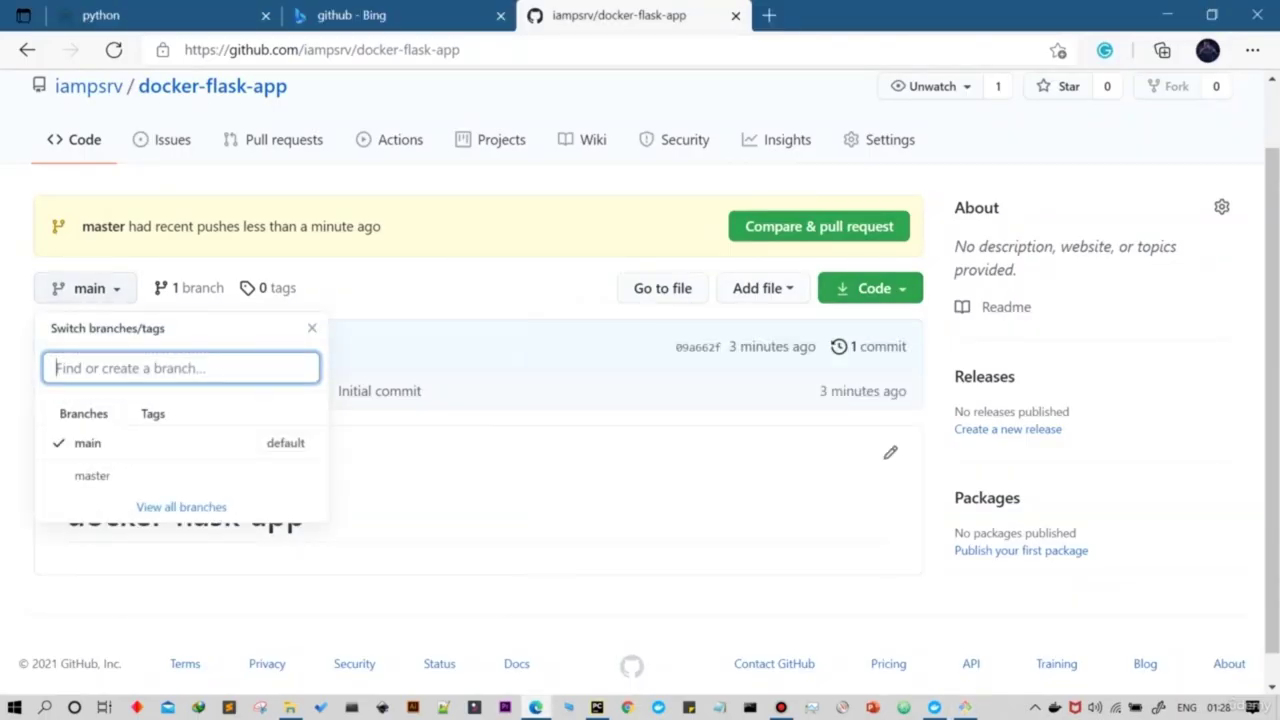
{"action": "left_click", "coordinate": [92, 475]}
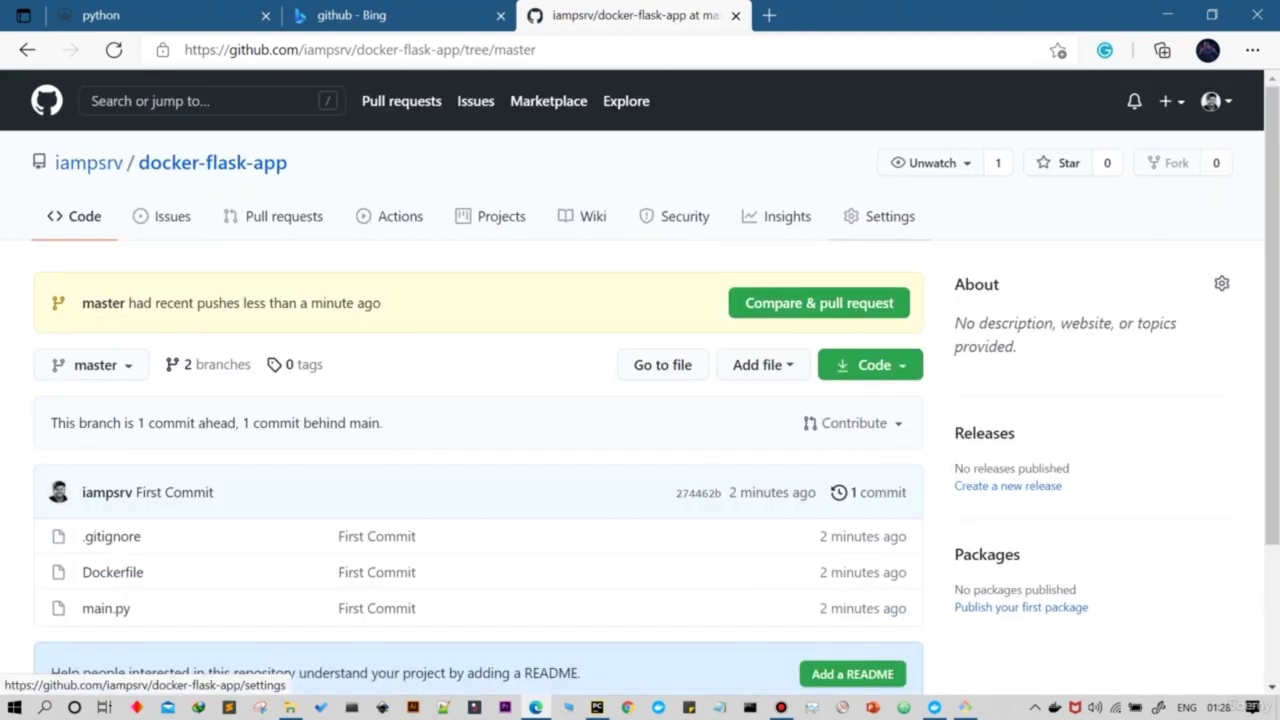
Step: Open the branch settings of the docker-flask-app repository
{"action": "left_click", "coordinate": [880, 216]}
{"action": "scroll", "coordinate": [640, 400], "scroll_direction": "down", "scroll_amount": 2}
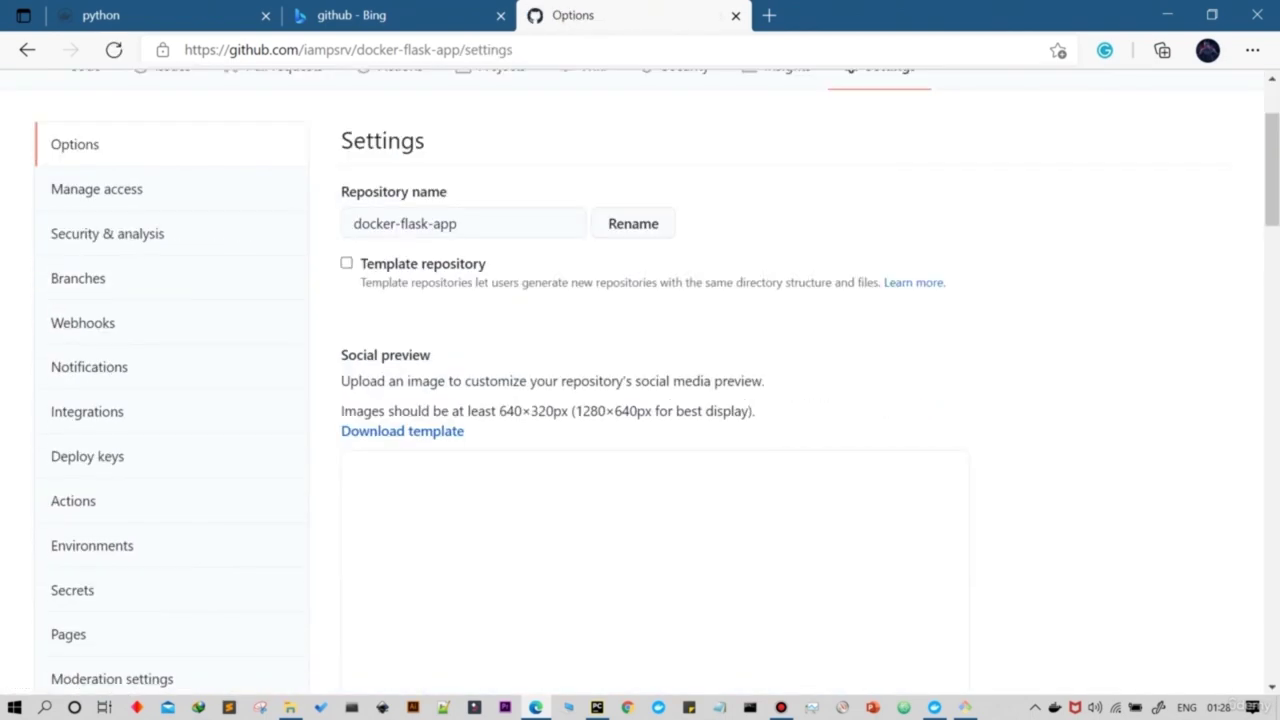
{"action": "scroll", "coordinate": [640, 400], "scroll_direction": "up", "scroll_amount": 2}
{"action": "left_click", "coordinate": [78, 406]}
{"action": "scroll", "coordinate": [640, 400], "scroll_direction": "down", "scroll_amount": 1}
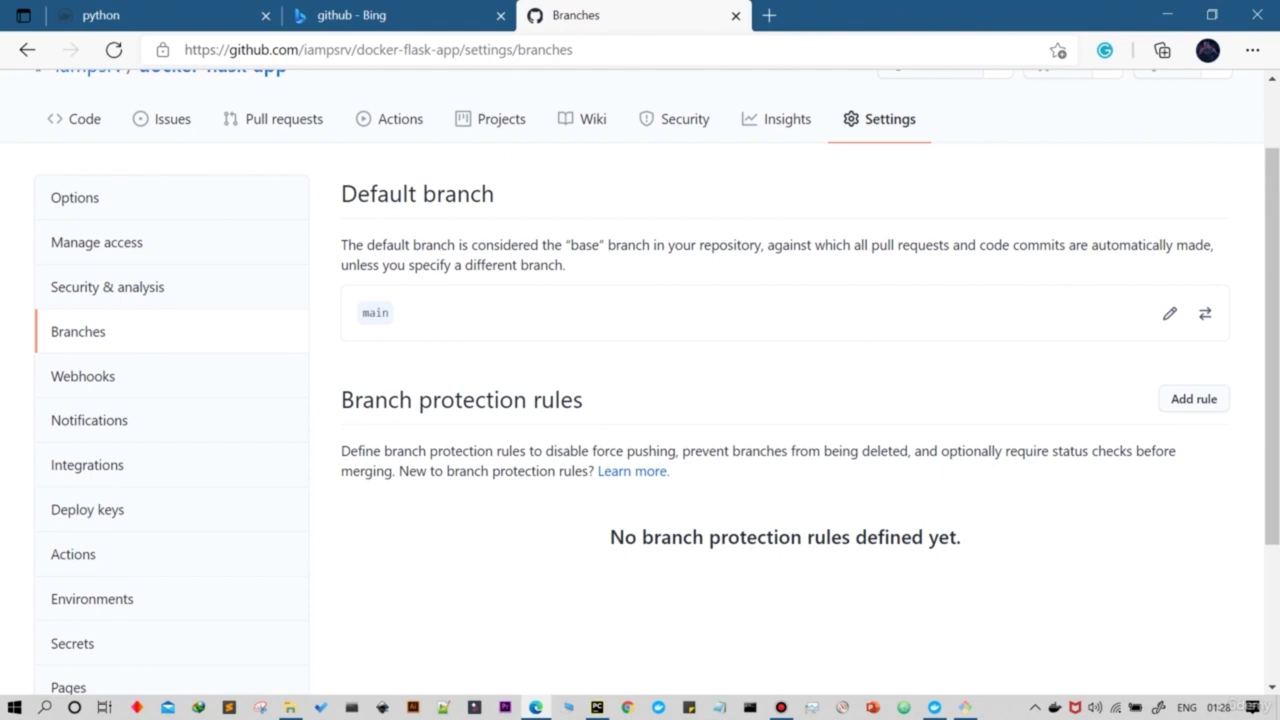
{"action": "left_click", "coordinate": [1169, 313]}
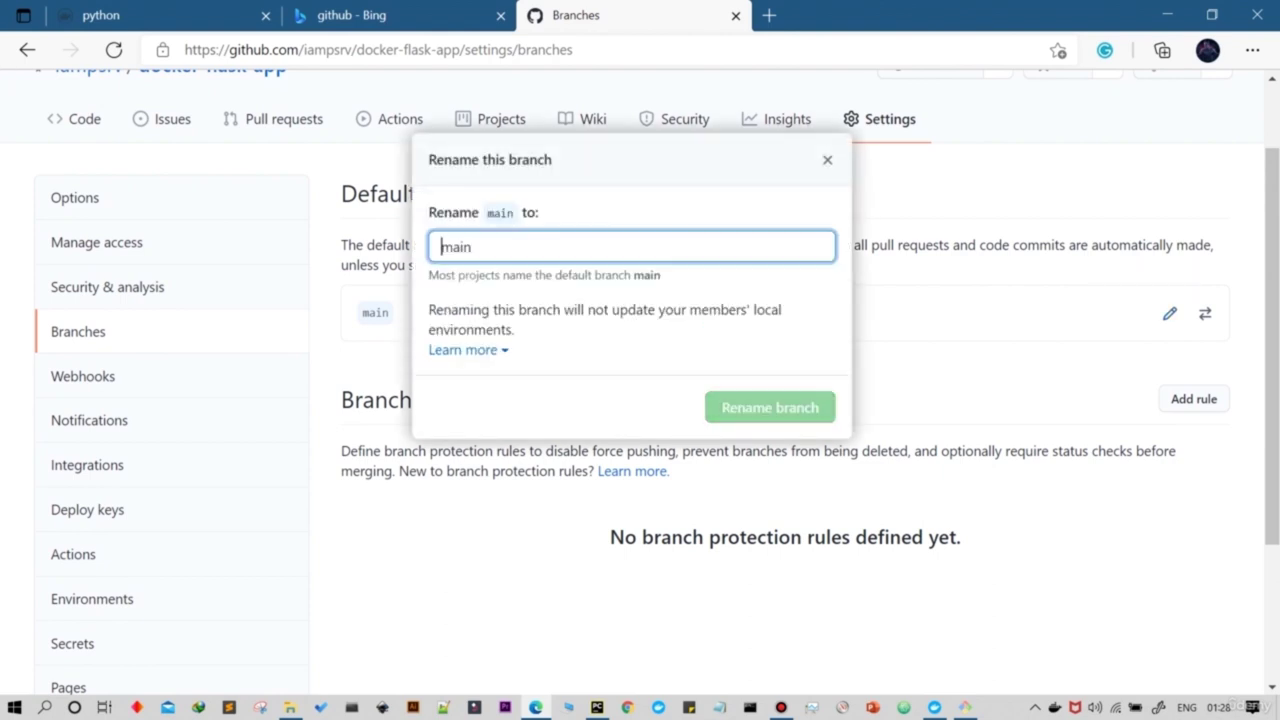
{"action": "key", "text": "End"}
{"action": "key", "text": "BackSpace"}
{"action": "key", "text": "BackSpace"}
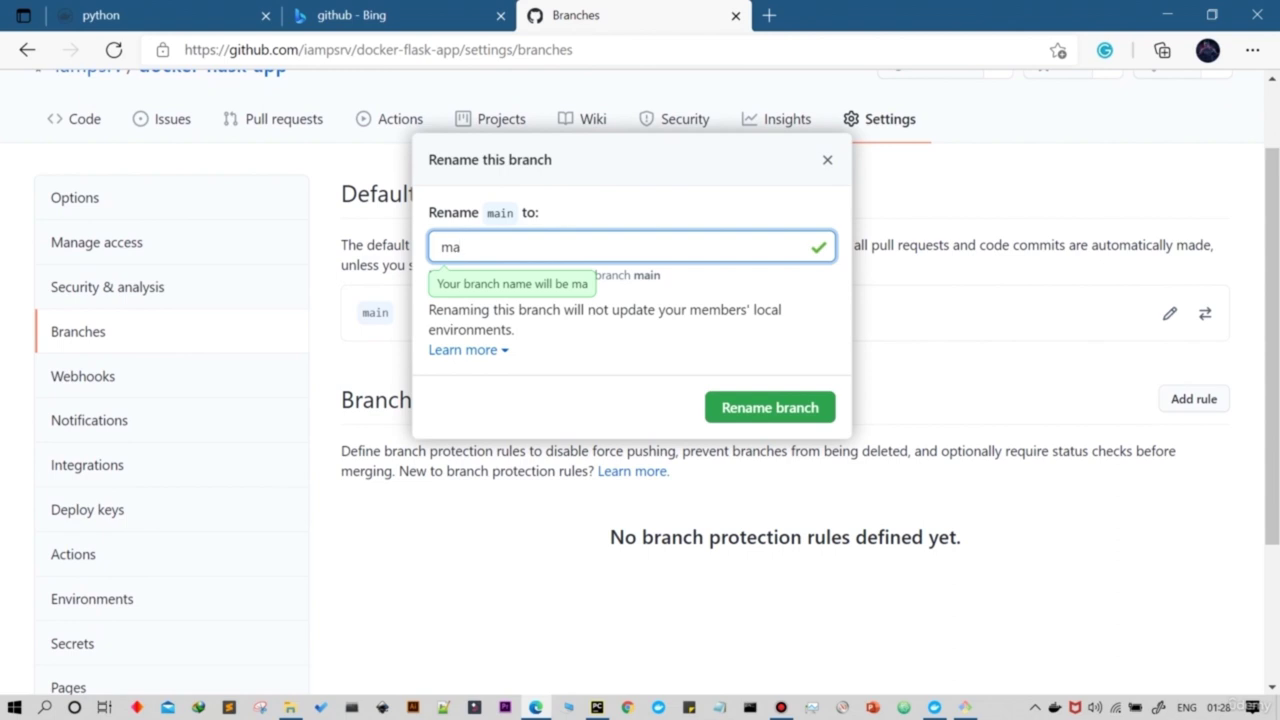
{"action": "key", "text": "Escape"}
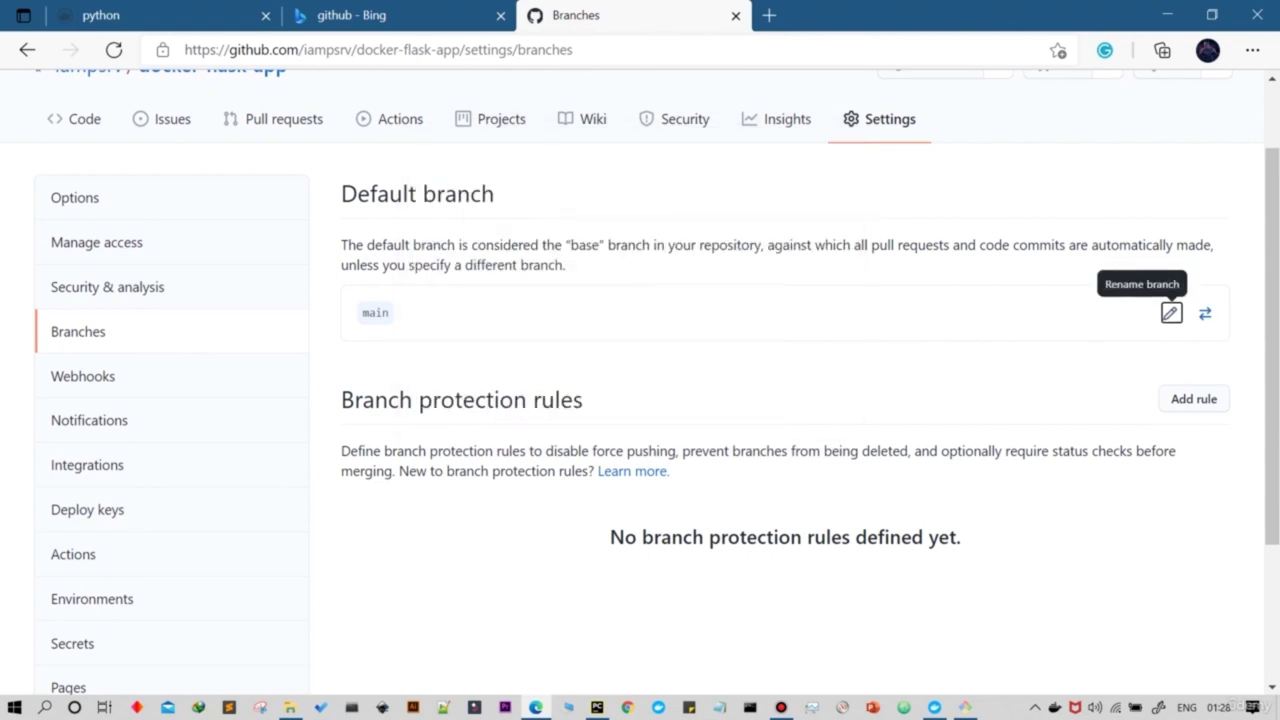
Step: Switch the repository's default branch from main to master and accept the update
{"action": "left_click", "coordinate": [1205, 313]}
{"action": "left_click", "coordinate": [465, 271]}
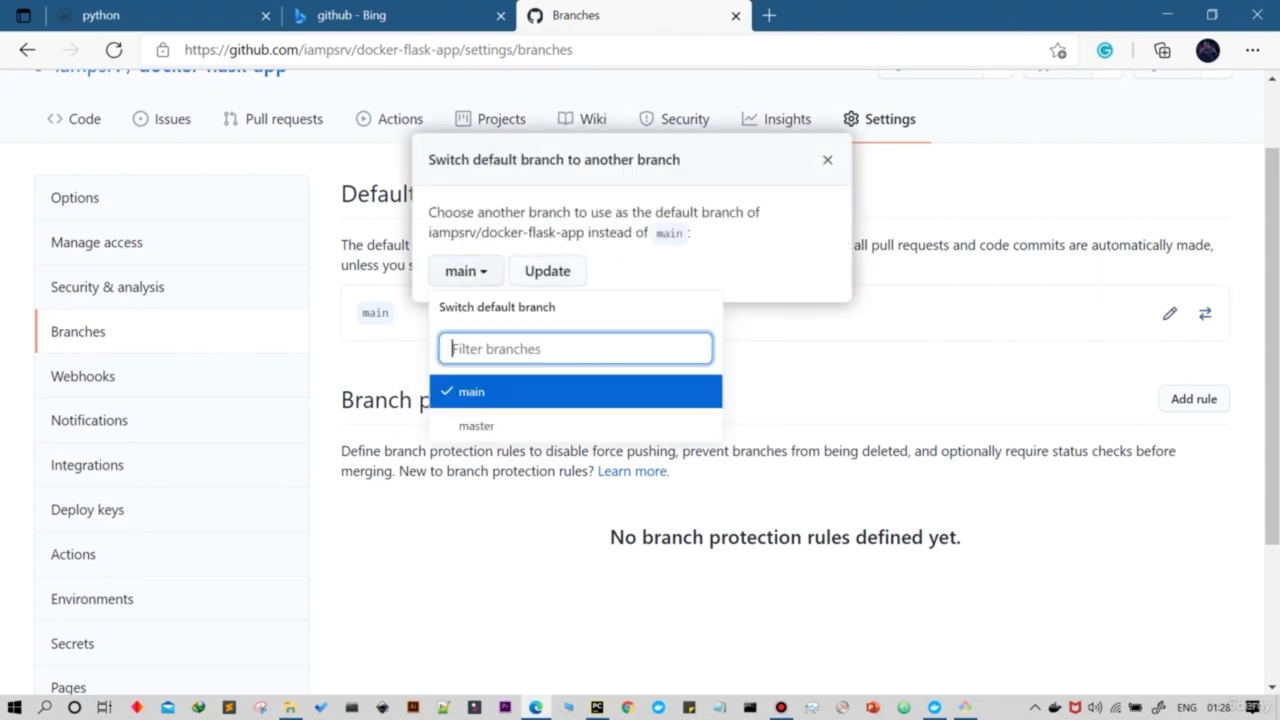
{"action": "left_click", "coordinate": [477, 423]}
{"action": "left_click", "coordinate": [559, 271]}
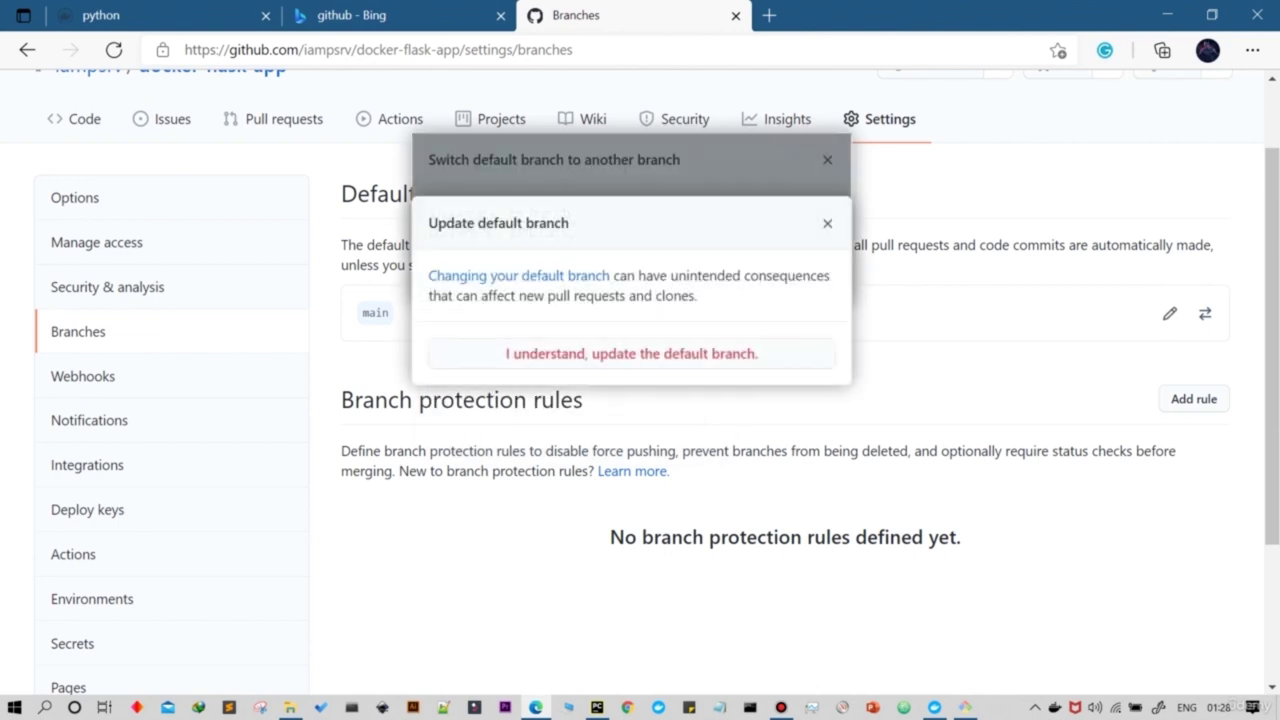
{"action": "left_click", "coordinate": [580, 353]}
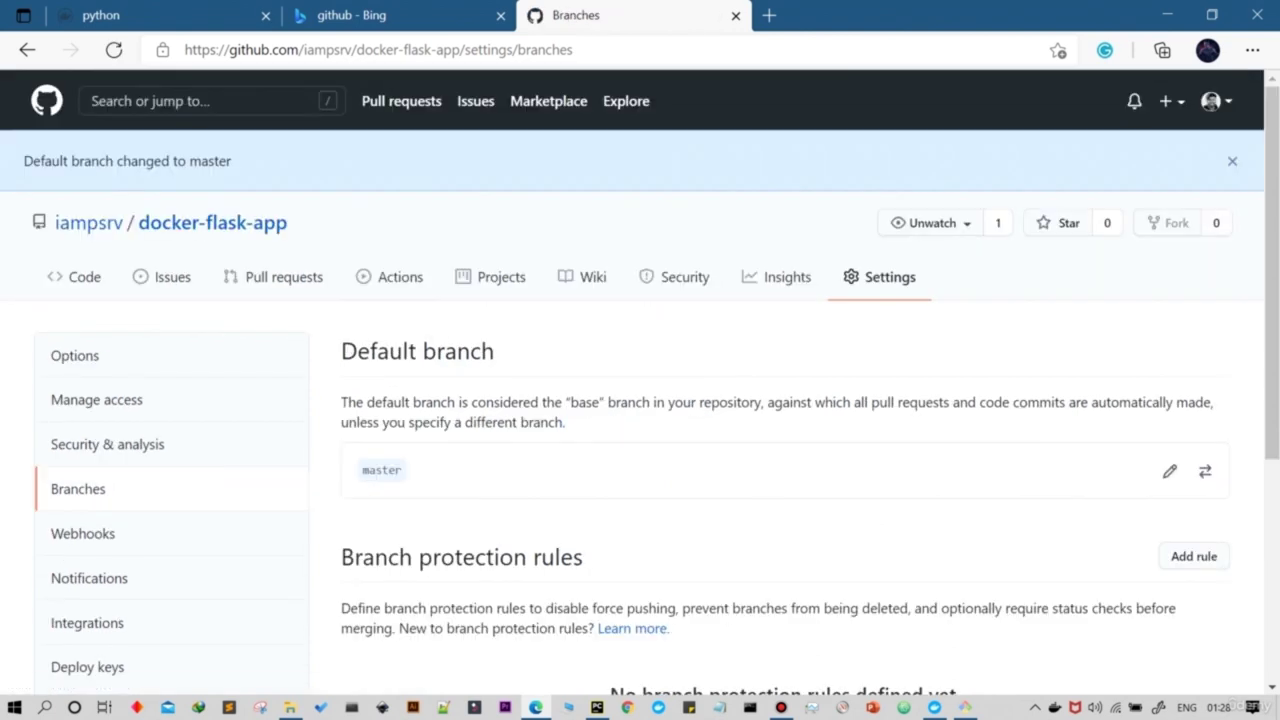
Step: Delete the main branch of docker-flask-app from its branches overview and return to the repository's code page
{"action": "left_click", "coordinate": [212, 217]}
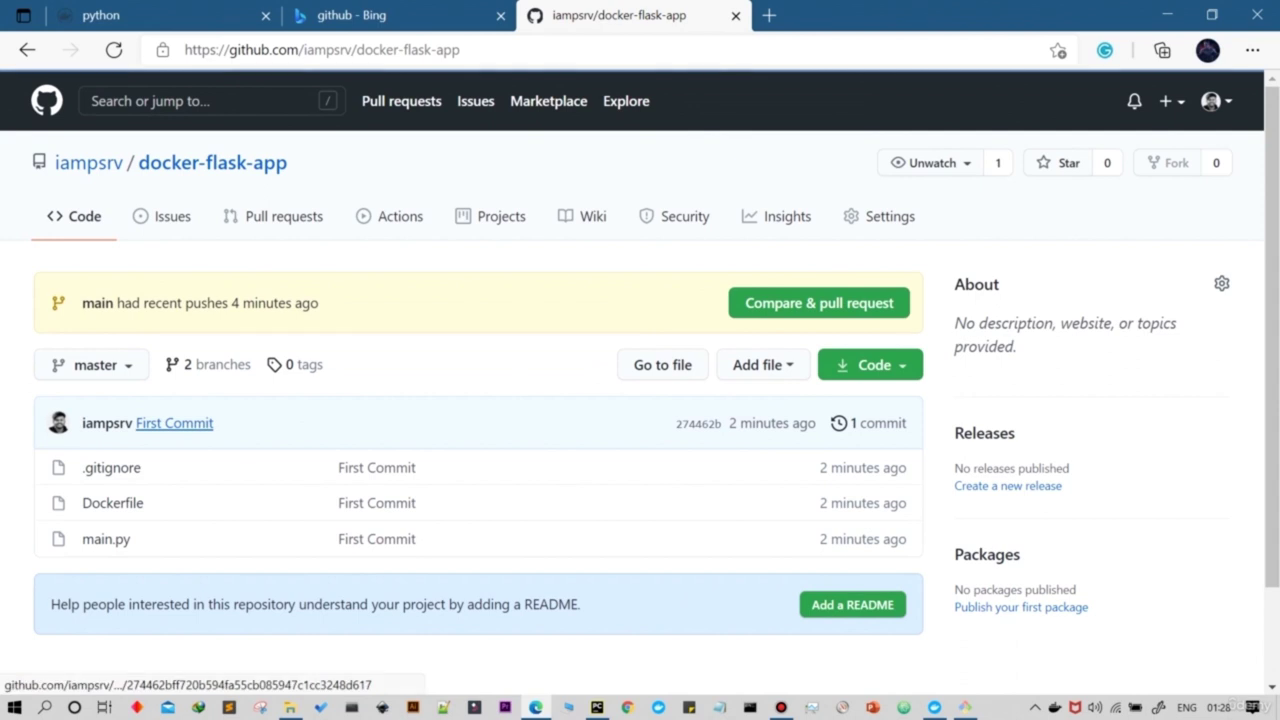
{"action": "left_click", "coordinate": [95, 364]}
{"action": "left_click", "coordinate": [181, 583]}
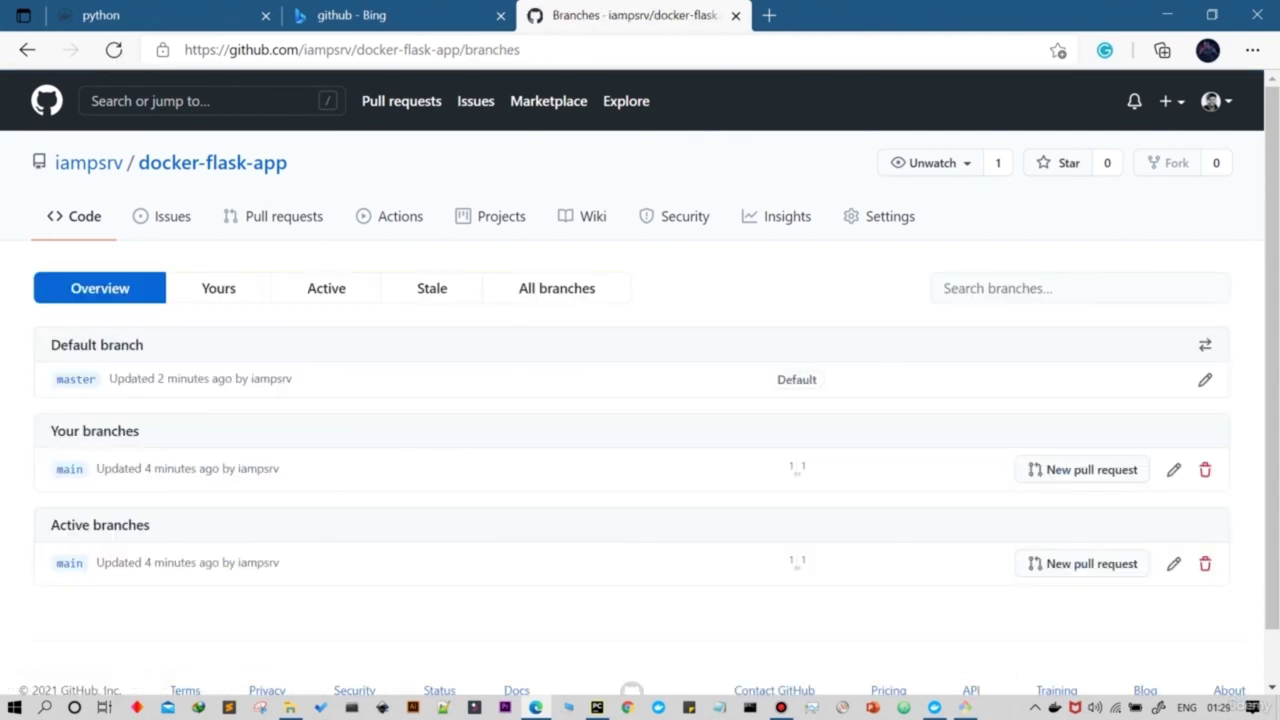
{"action": "scroll", "coordinate": [640, 400], "scroll_direction": "down", "scroll_amount": 2}
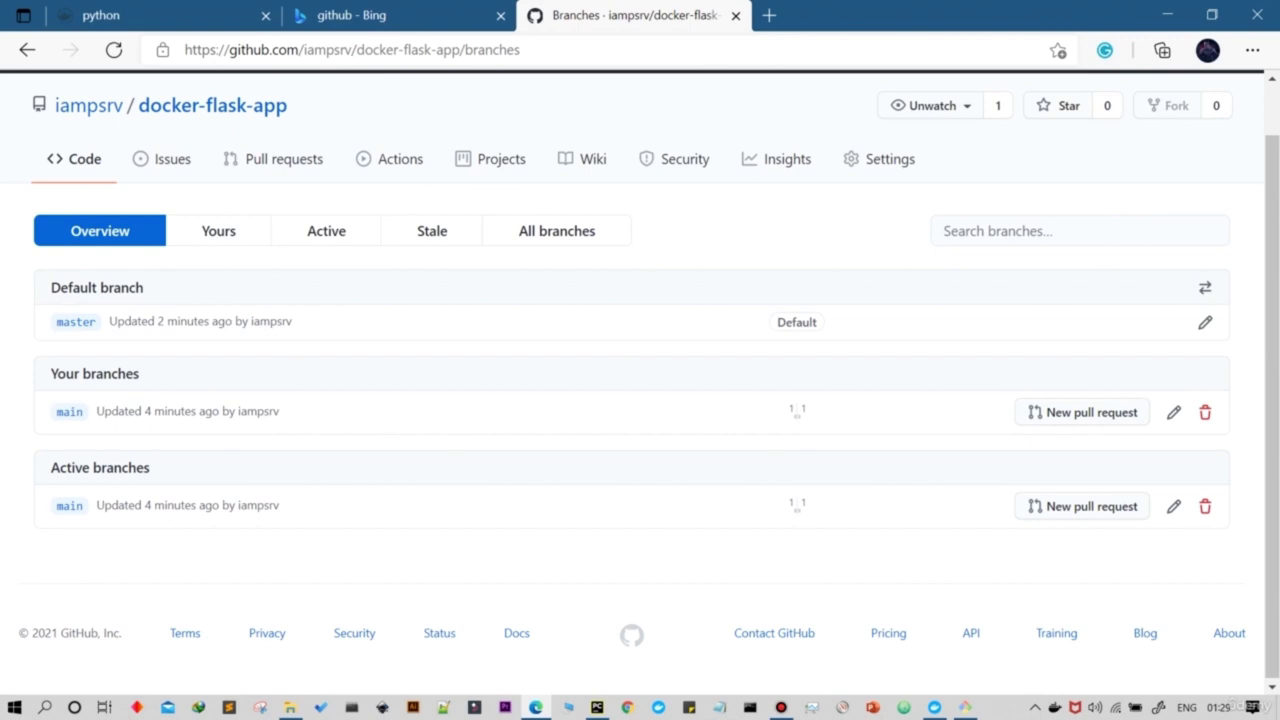
{"action": "left_click", "coordinate": [1205, 412]}
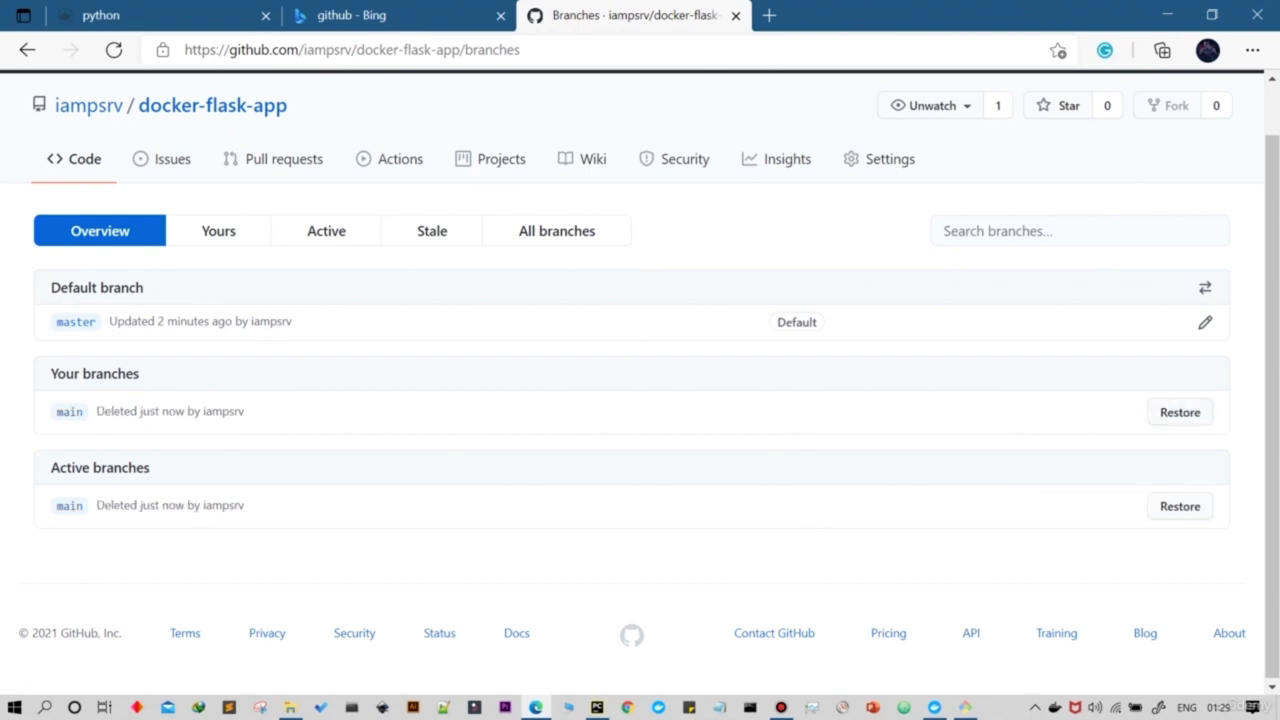
{"action": "left_click", "coordinate": [212, 105]}
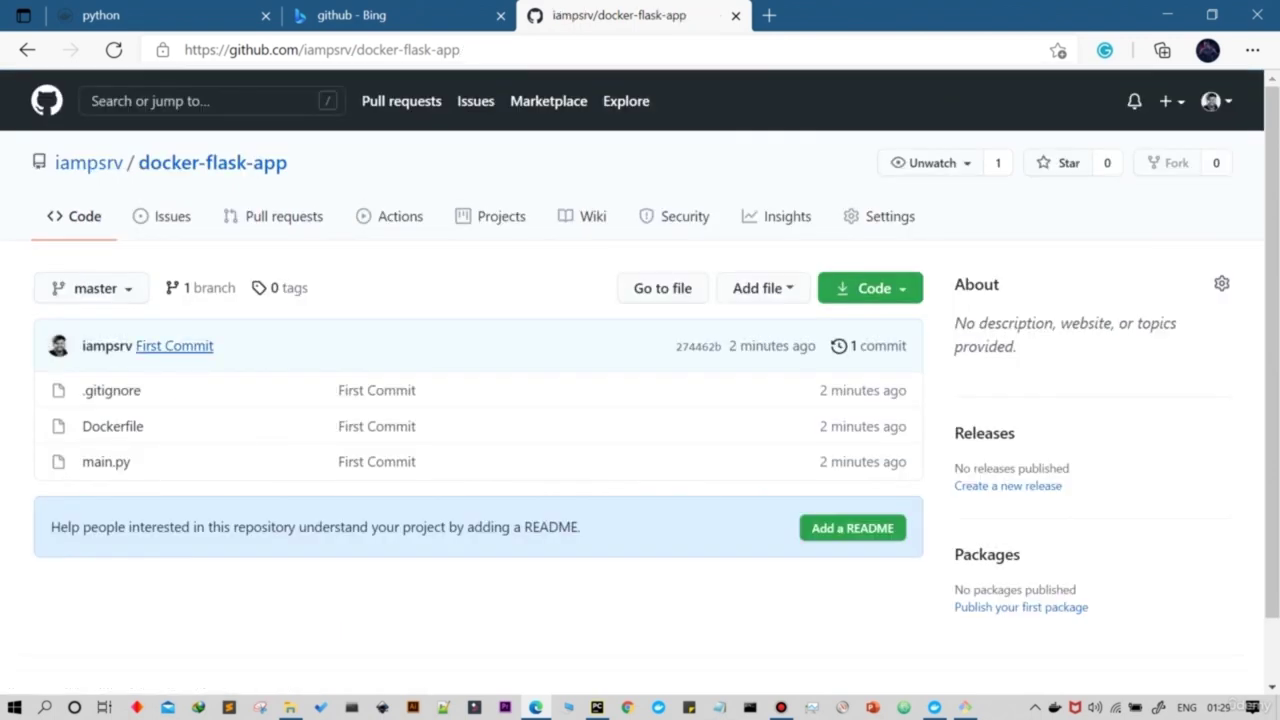
{"action": "left_click", "coordinate": [91, 288]}
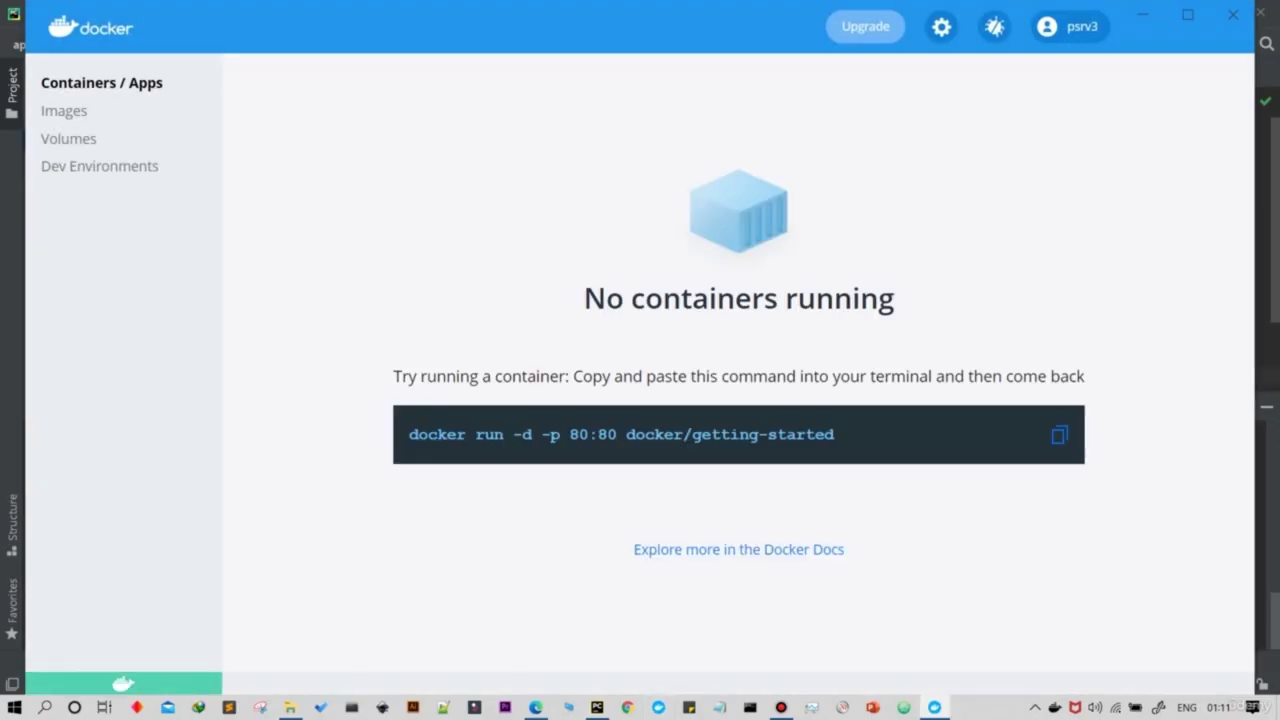
Step: Switch to Docker Desktop, maximize it and view the flaskapp entry among the local images
{"action": "left_click", "coordinate": [1188, 15]}
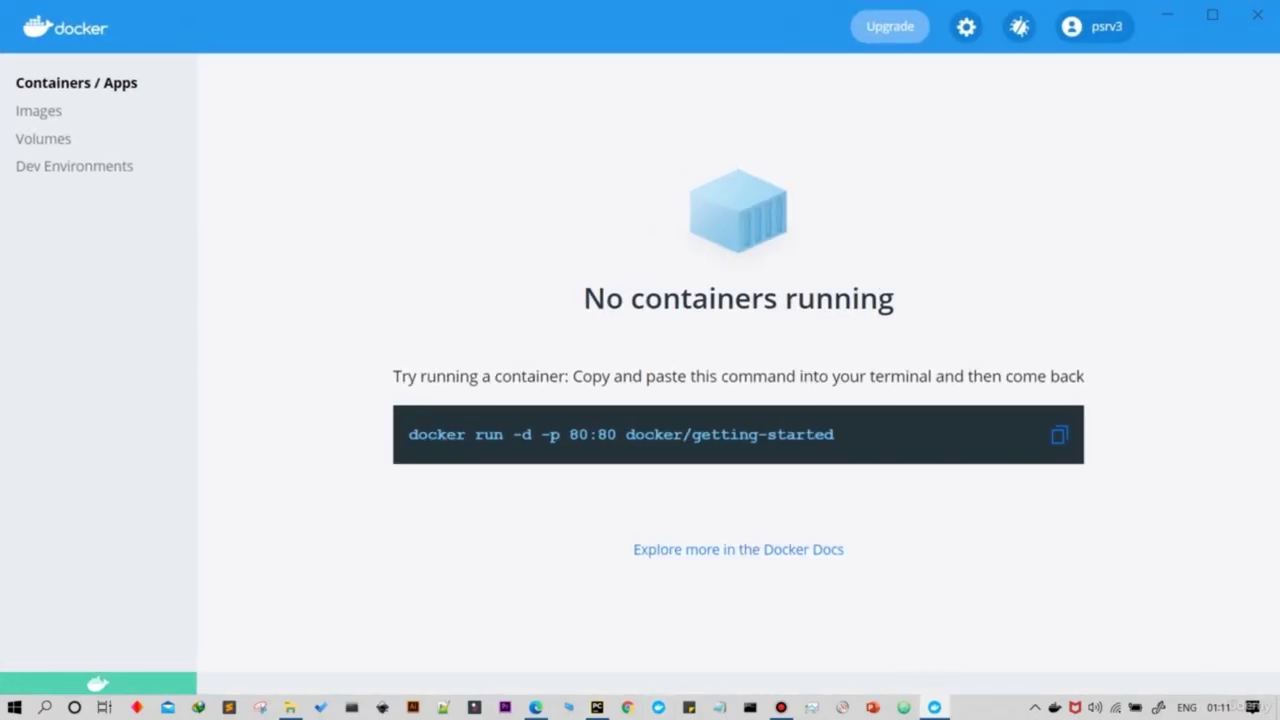
{"action": "left_click", "coordinate": [39, 111]}
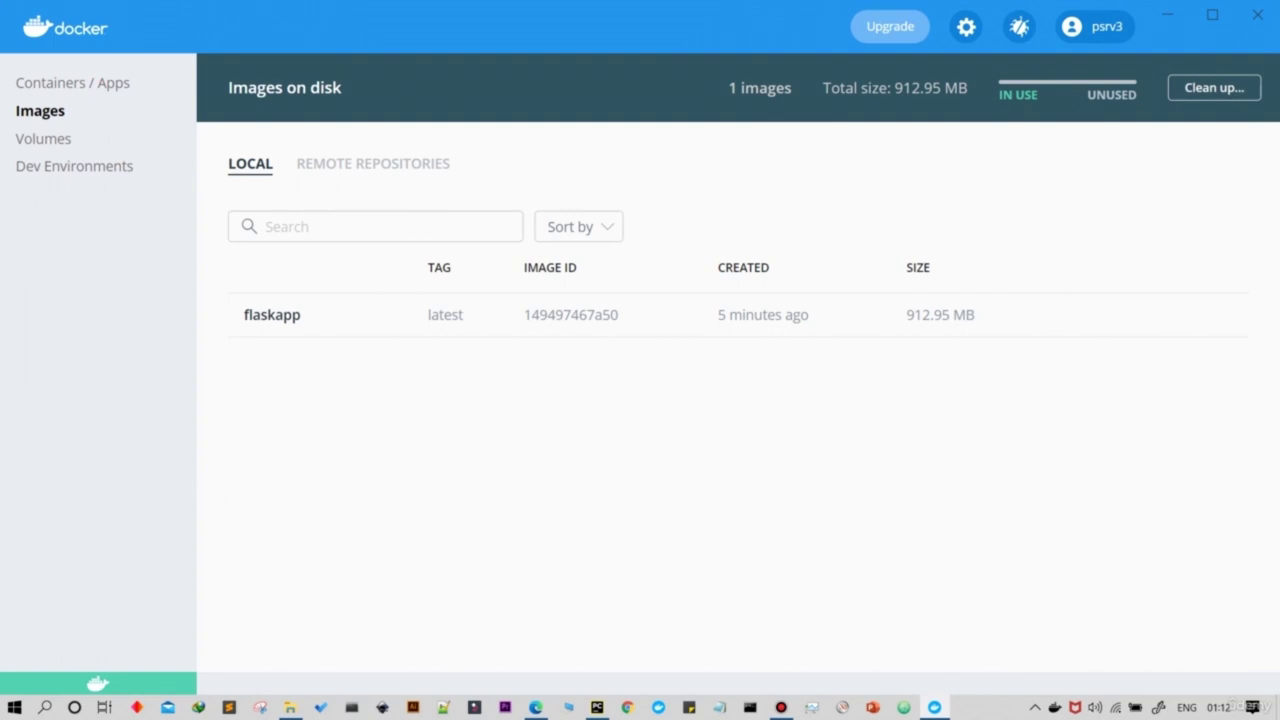
{"action": "left_click_drag", "start_coordinate": [244, 314], "coordinate": [978, 340]}
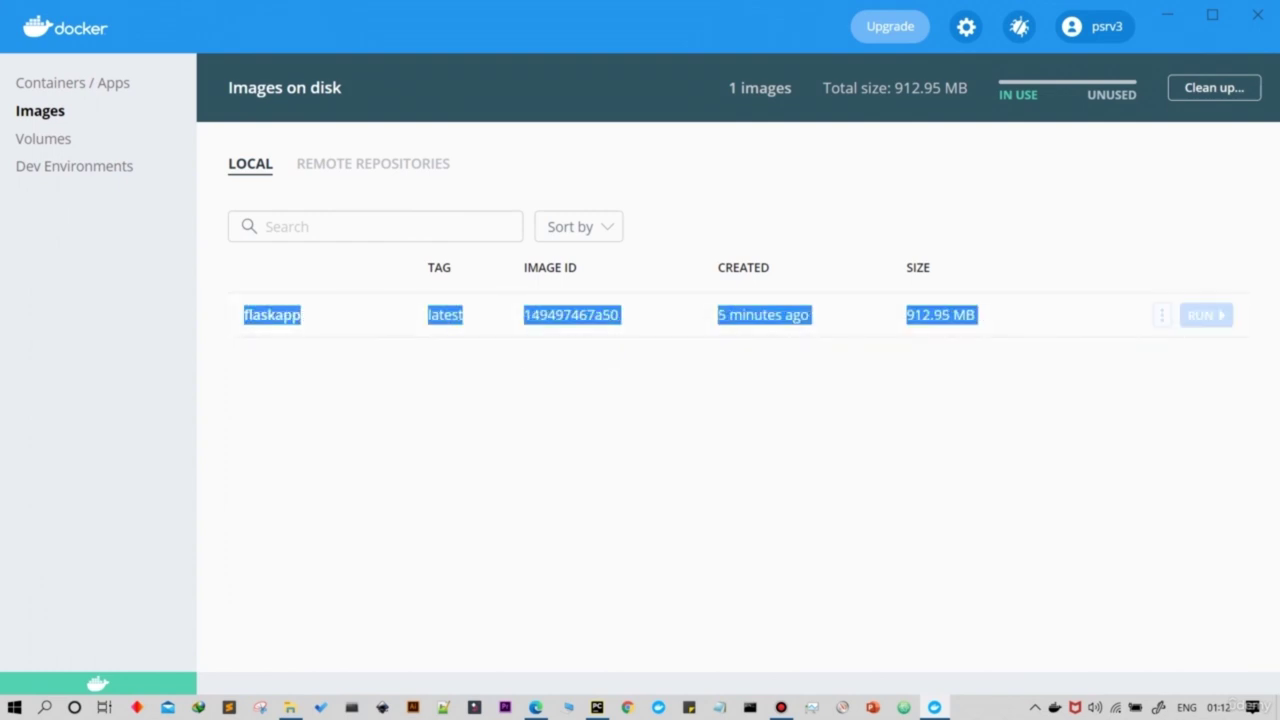
{"action": "left_click", "coordinate": [640, 450]}
Step: Inspect the flaskapp image and look through all the layers in its image history
{"action": "left_click", "coordinate": [1161, 315]}
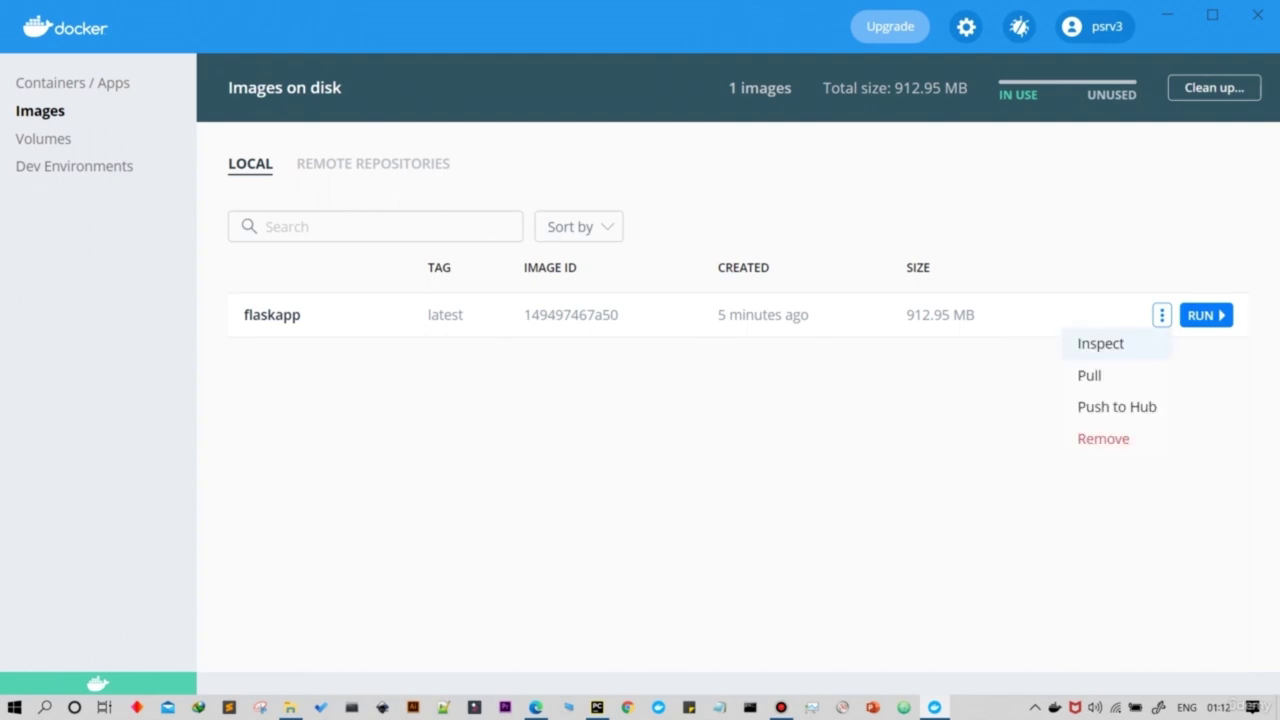
{"action": "left_click", "coordinate": [1100, 343]}
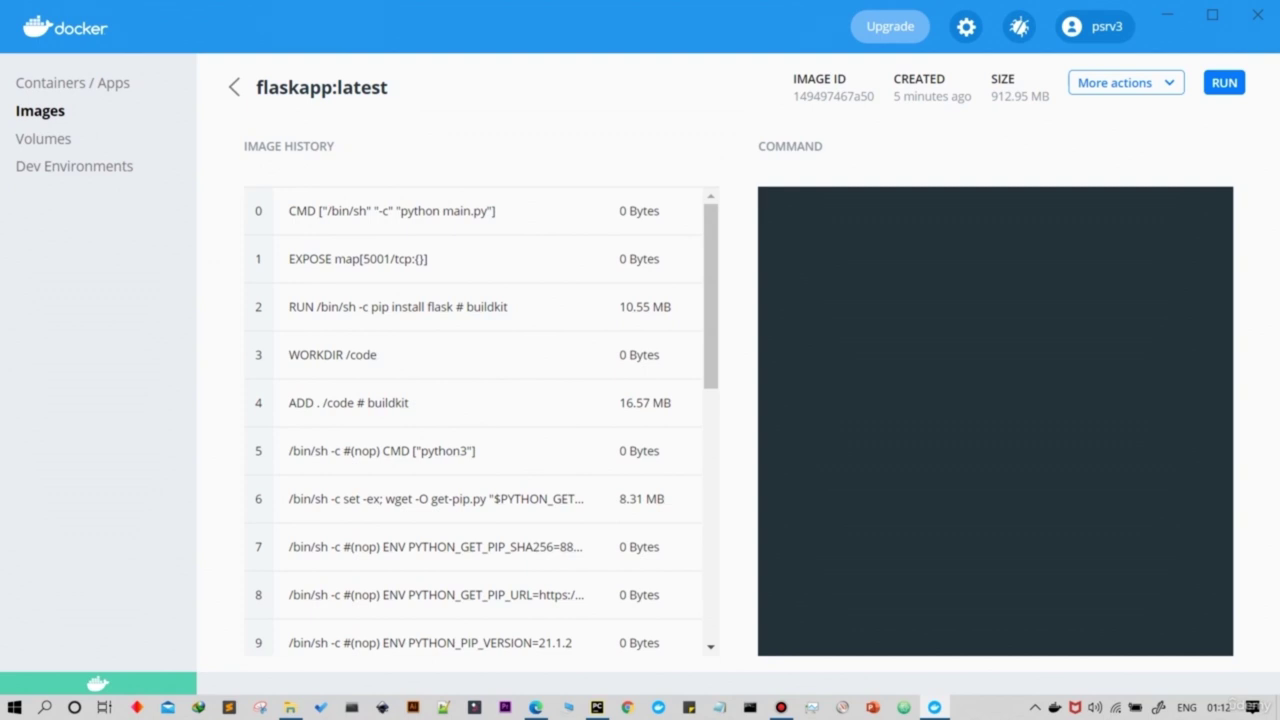
{"action": "scroll", "coordinate": [473, 420], "scroll_direction": "down", "scroll_amount": 1}
{"action": "scroll", "coordinate": [473, 420], "scroll_direction": "down", "scroll_amount": 6}
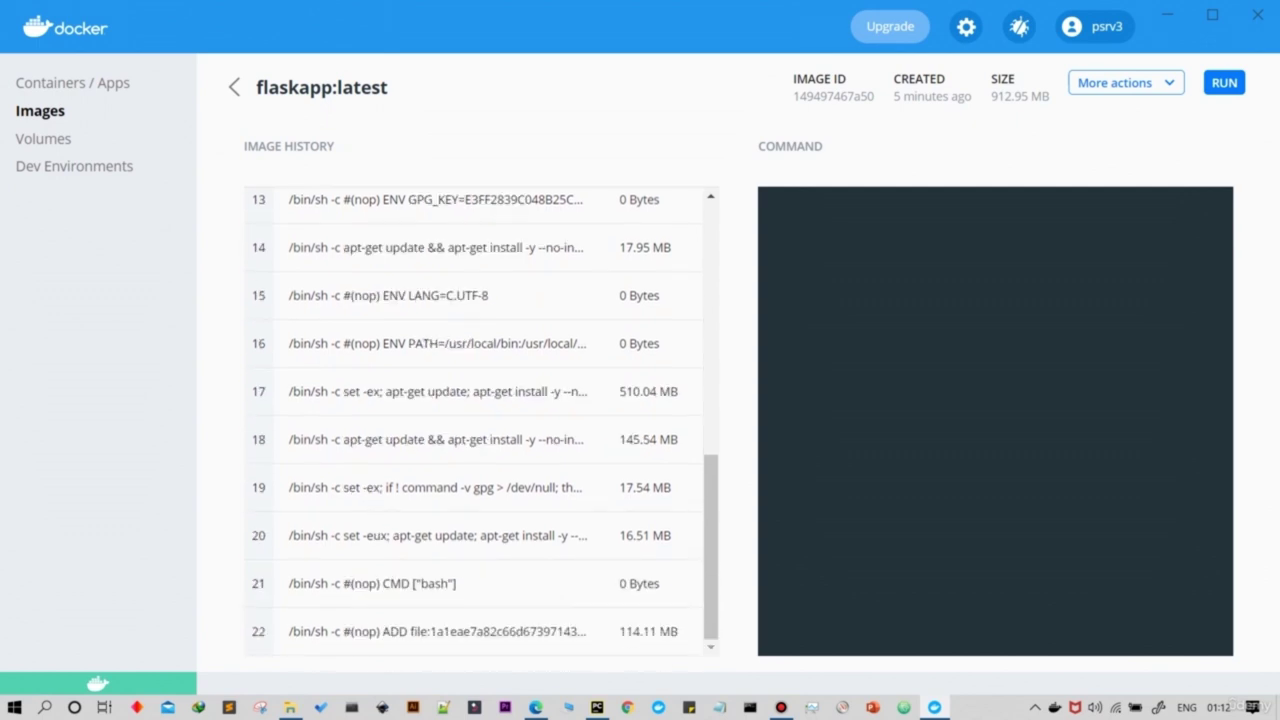
{"action": "scroll", "coordinate": [473, 420], "scroll_direction": "up", "scroll_amount": 1}
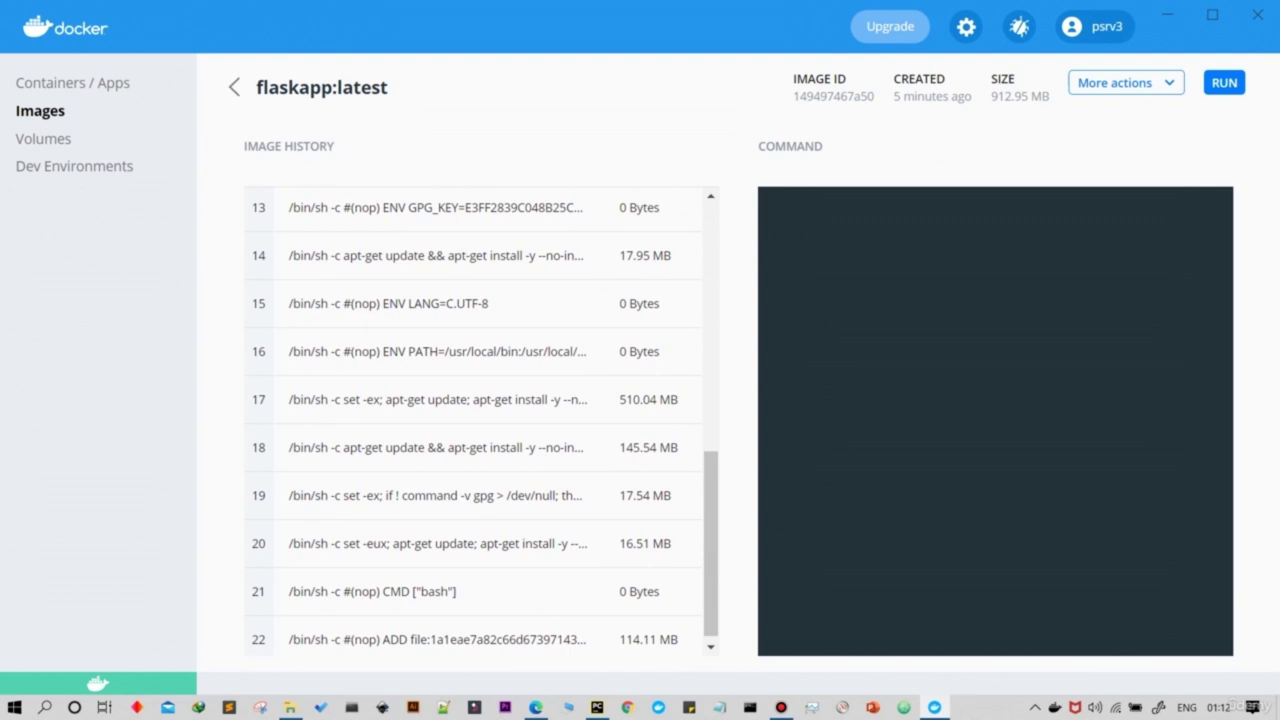
{"action": "scroll", "coordinate": [473, 420], "scroll_direction": "up", "scroll_amount": 3}
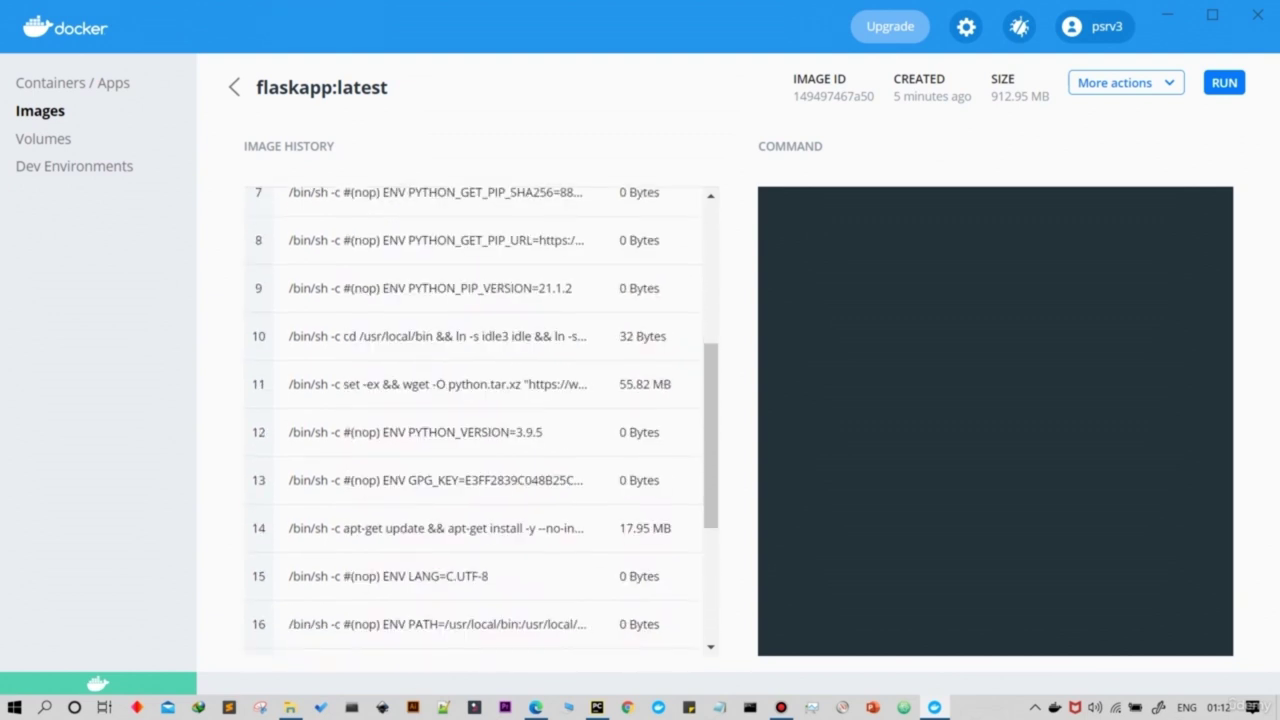
{"action": "scroll", "coordinate": [473, 420], "scroll_direction": "up", "scroll_amount": 4}
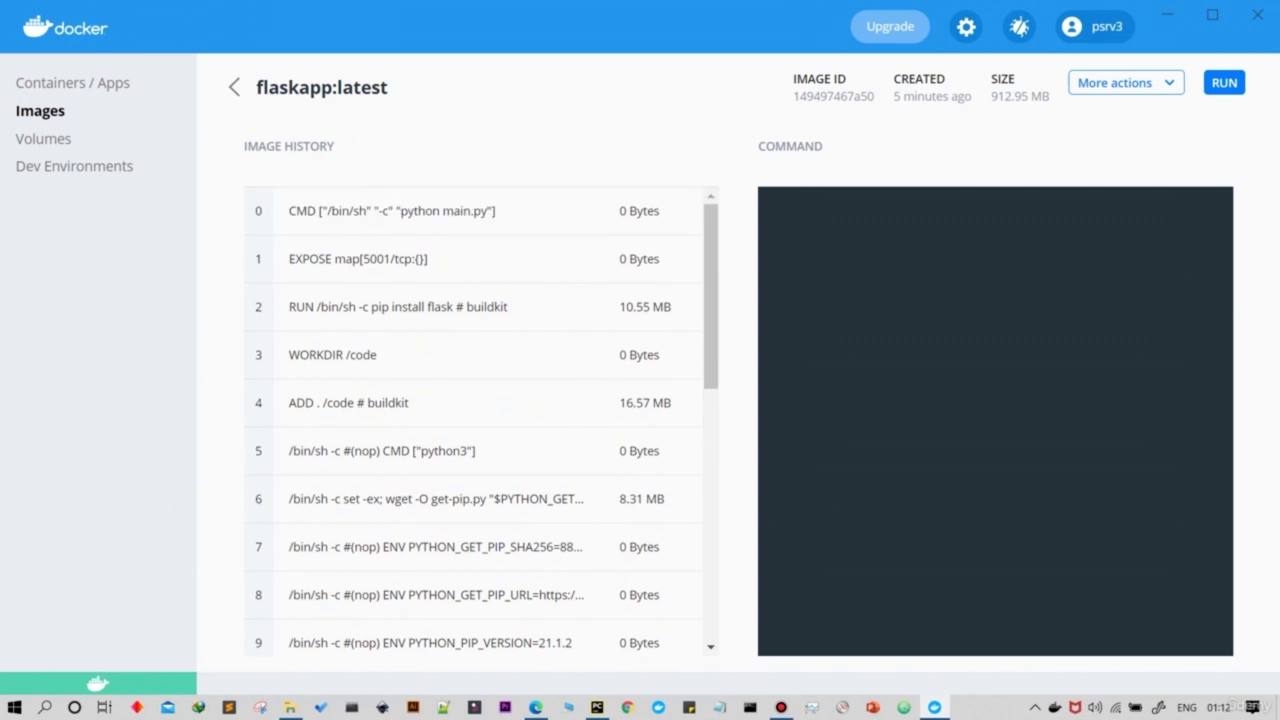
Step: Review the additional actions offered for the flaskapp image, including Push to Hub, and return to the local images list
{"action": "left_click", "coordinate": [1125, 82]}
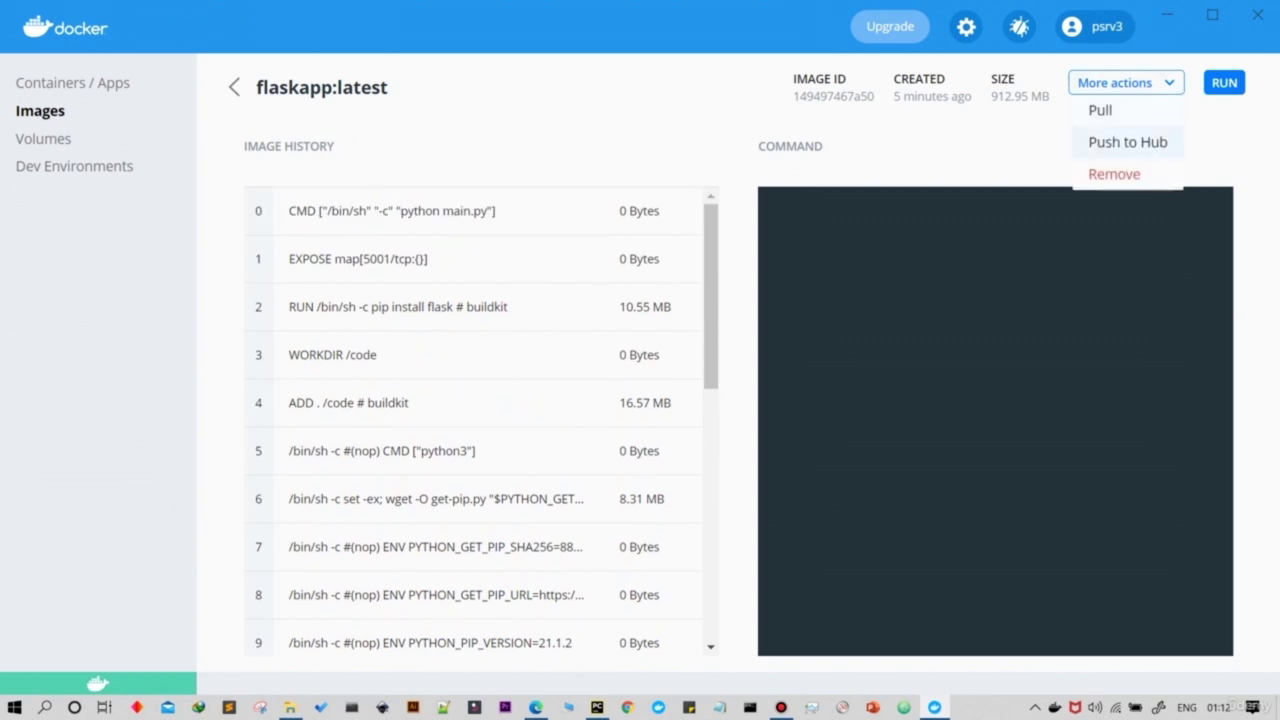
{"action": "left_click", "coordinate": [1127, 142]}
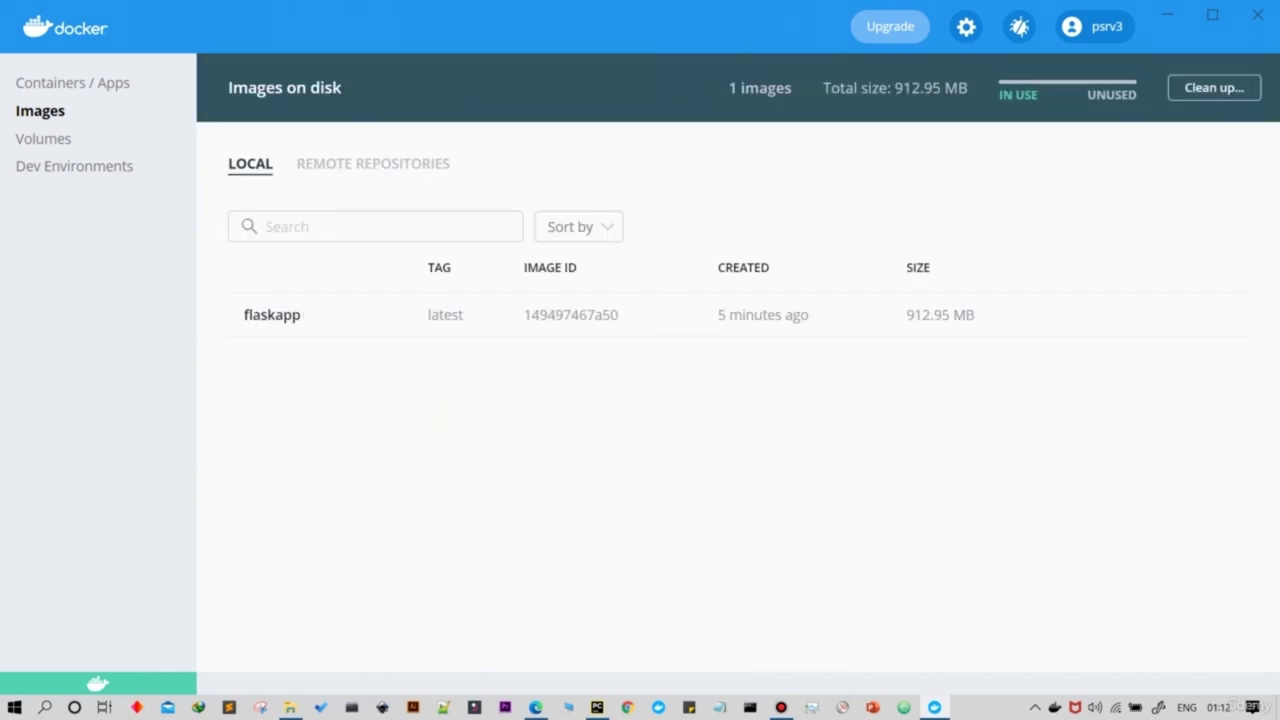
{"action": "mouse_move", "coordinate": [1100, 315]}
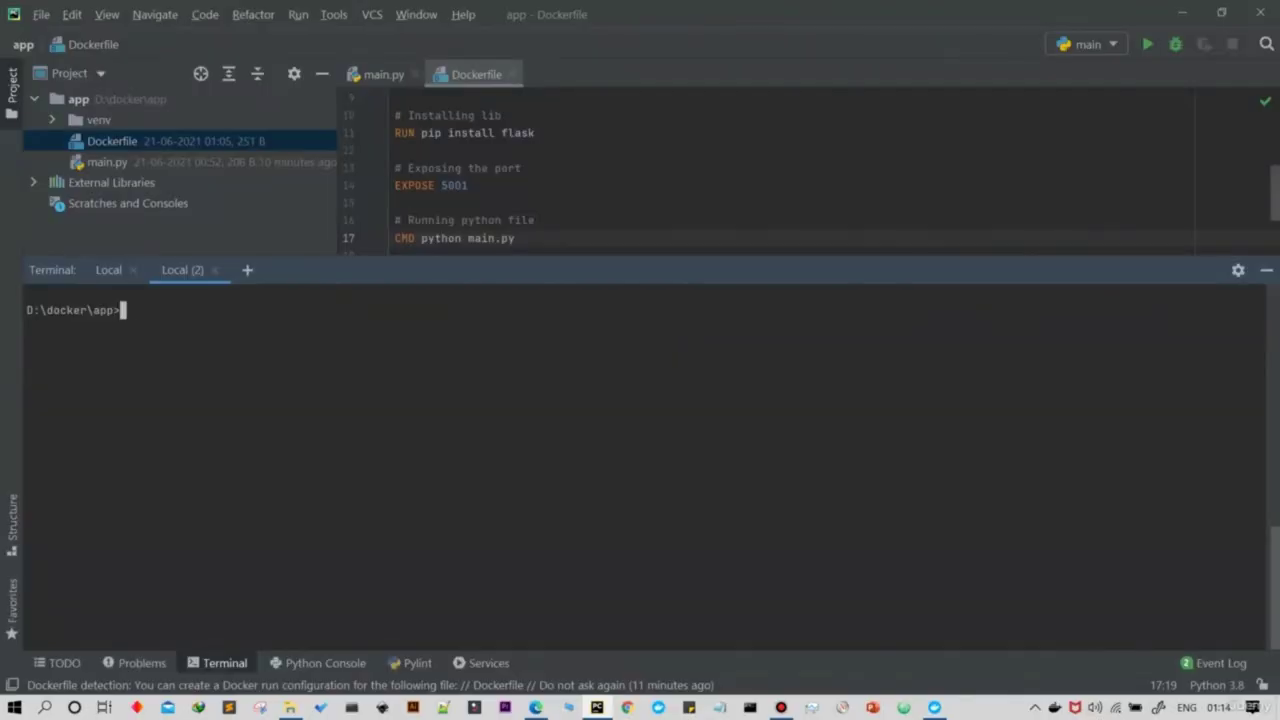
Step: Switch to PyCharm and enter the start of the container command in the terminal: docker run -it -p 5001:5001
{"action": "type", "text": "docker run -it "}
{"action": "type", "text": "-o\\p"}
{"action": "key", "text": "BackSpace"}
{"action": "key", "text": "BackSpace"}
{"action": "key", "text": "BackSpace"}
{"action": "key", "text": "BackSpace"}
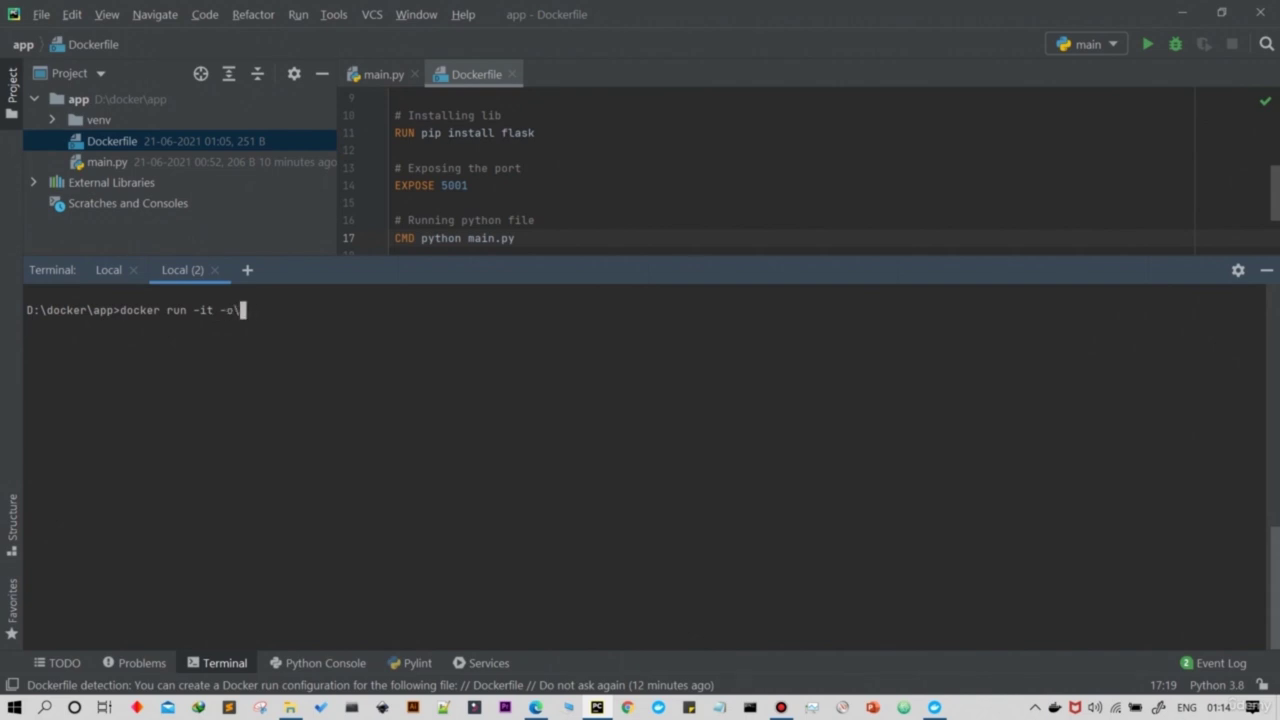
{"action": "type", "text": "p 5001:5001"}
{"action": "key", "text": "alt+Left"}
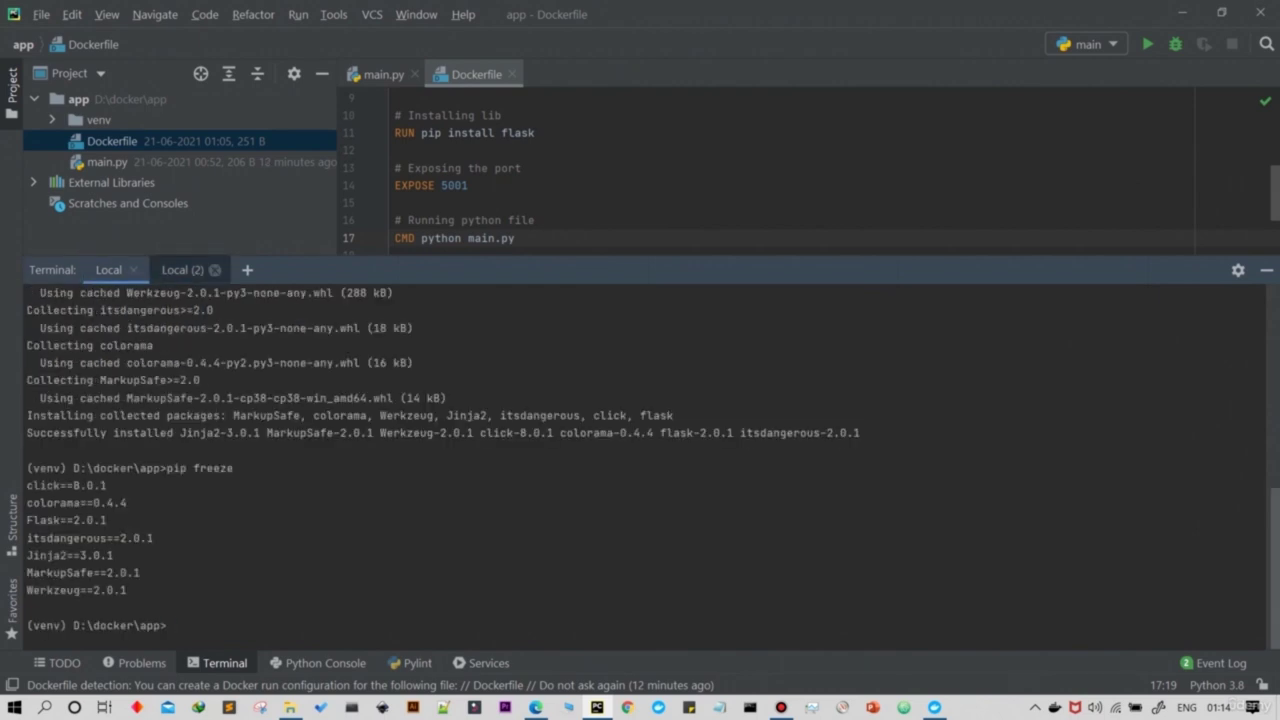
{"action": "key", "text": "alt+Right"}
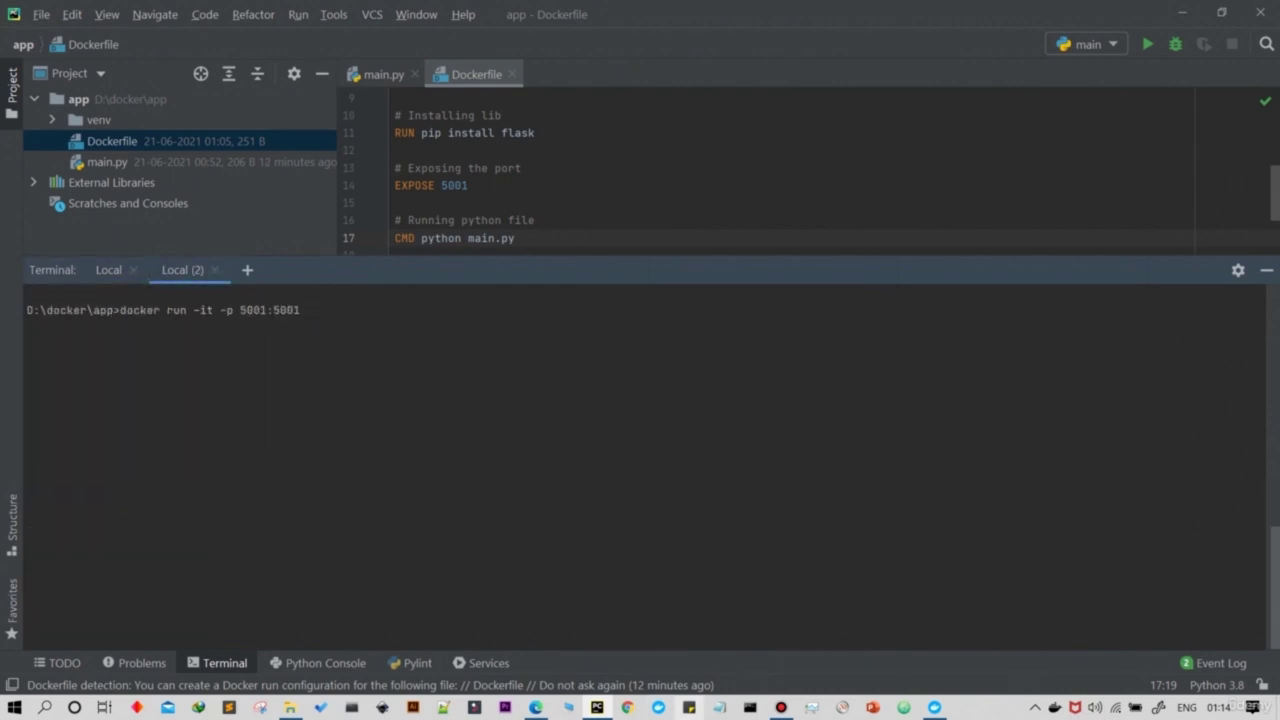
Step: Copy the image name flaskapp from Docker Desktop, append it to the docker run command and execute it
{"action": "left_click", "coordinate": [934, 707]}
{"action": "left_click_drag", "start_coordinate": [301, 315], "coordinate": [243, 315]}
{"action": "key", "text": "ctrl+c"}
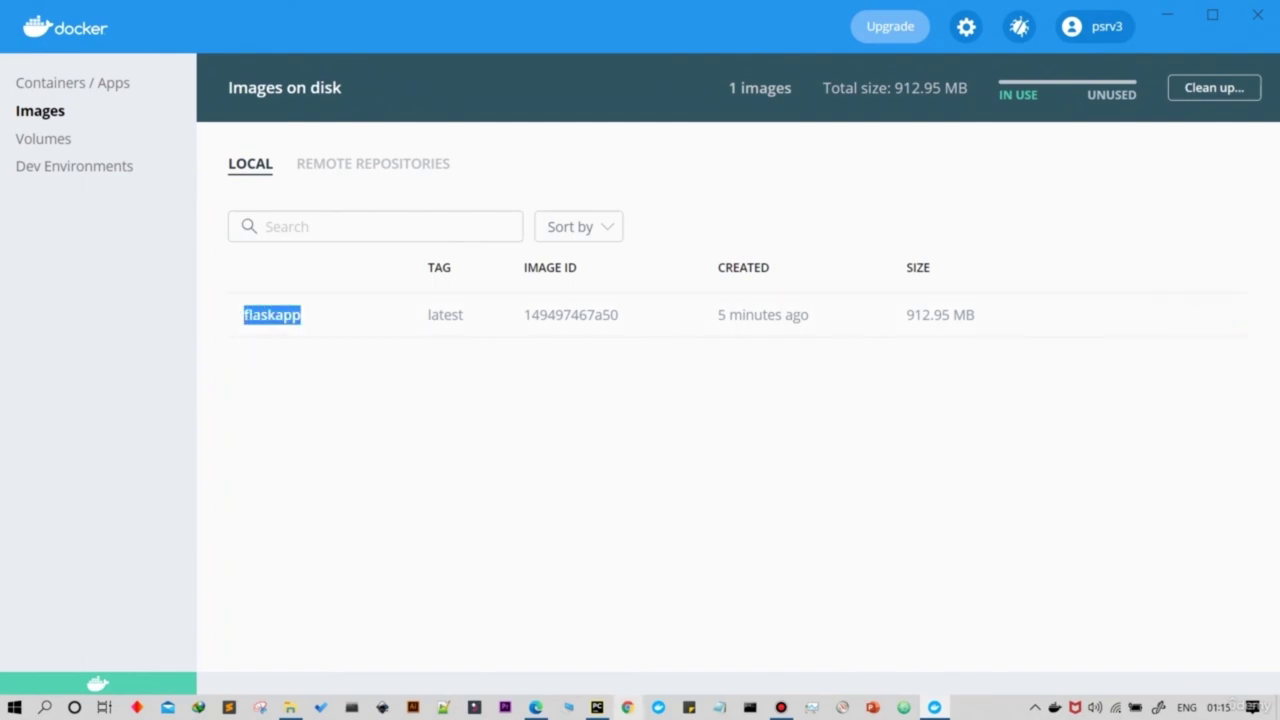
{"action": "left_click", "coordinate": [597, 707]}
{"action": "key", "text": "ctrl+v"}
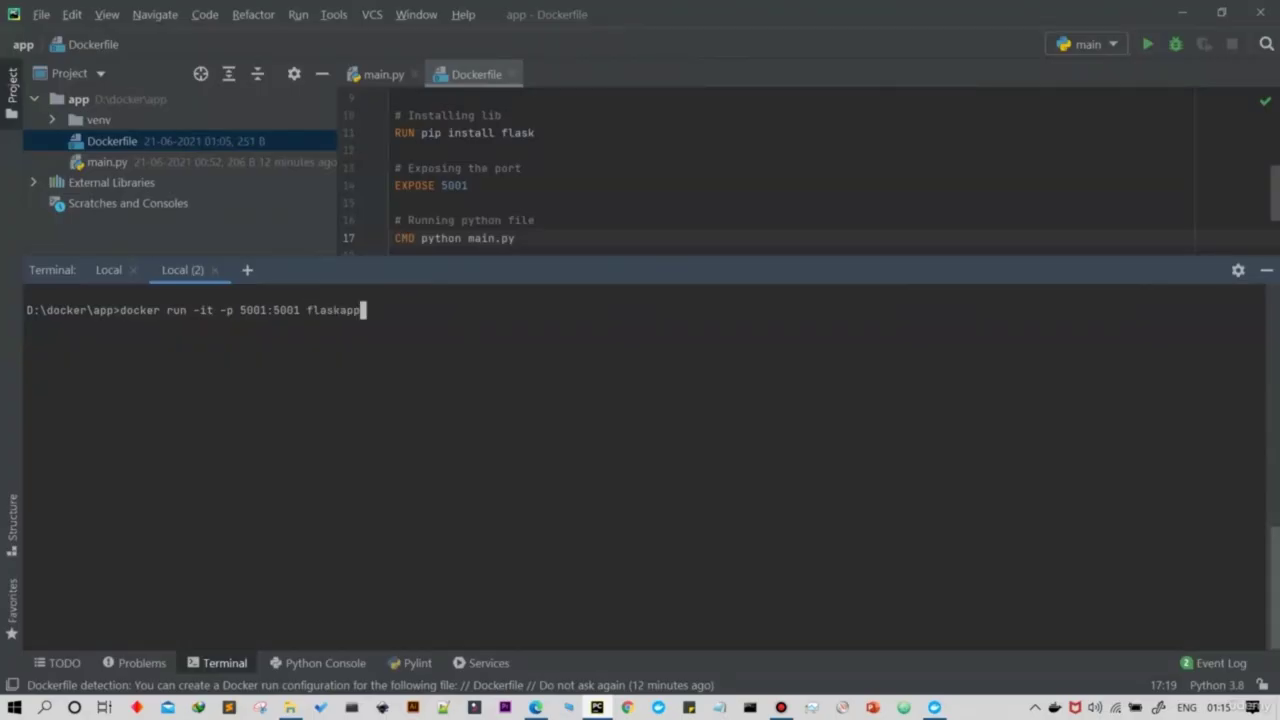
{"action": "key", "text": "Return"}
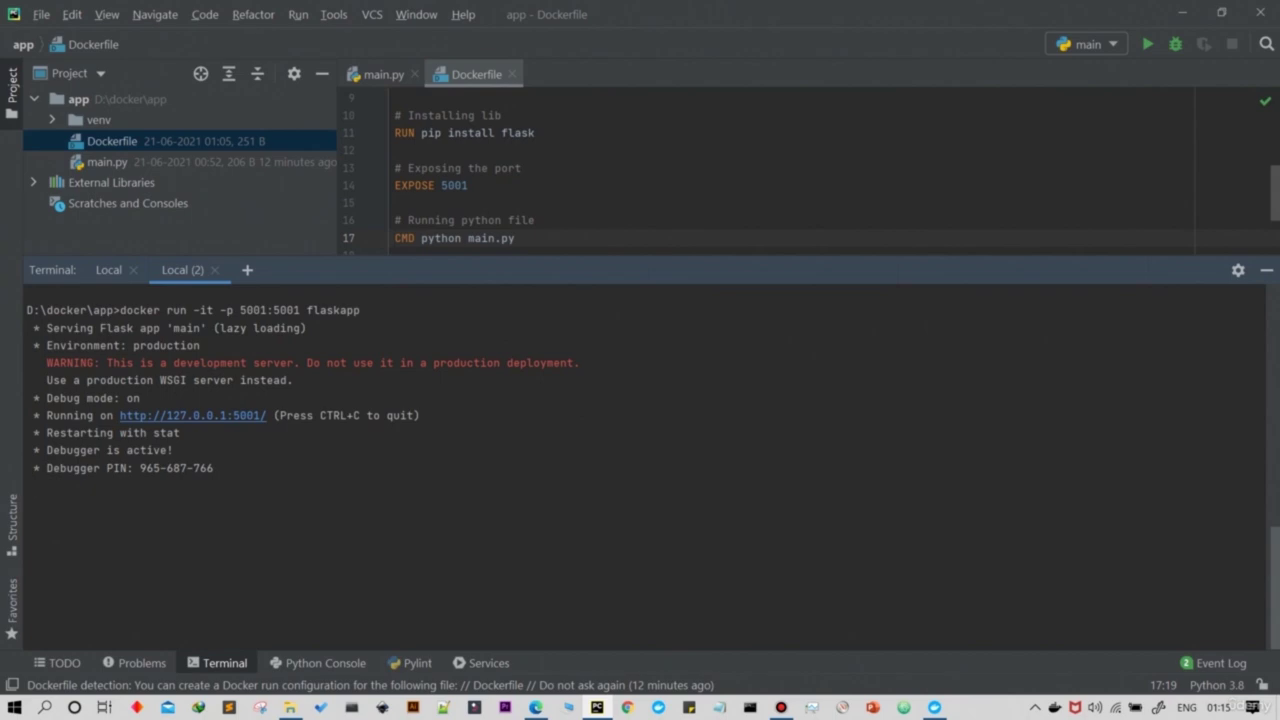
Step: Test the container at 127.0.0.1:5001 in the browser, then close that page and minimize the browser
{"action": "key", "text": "alt+Tab"}
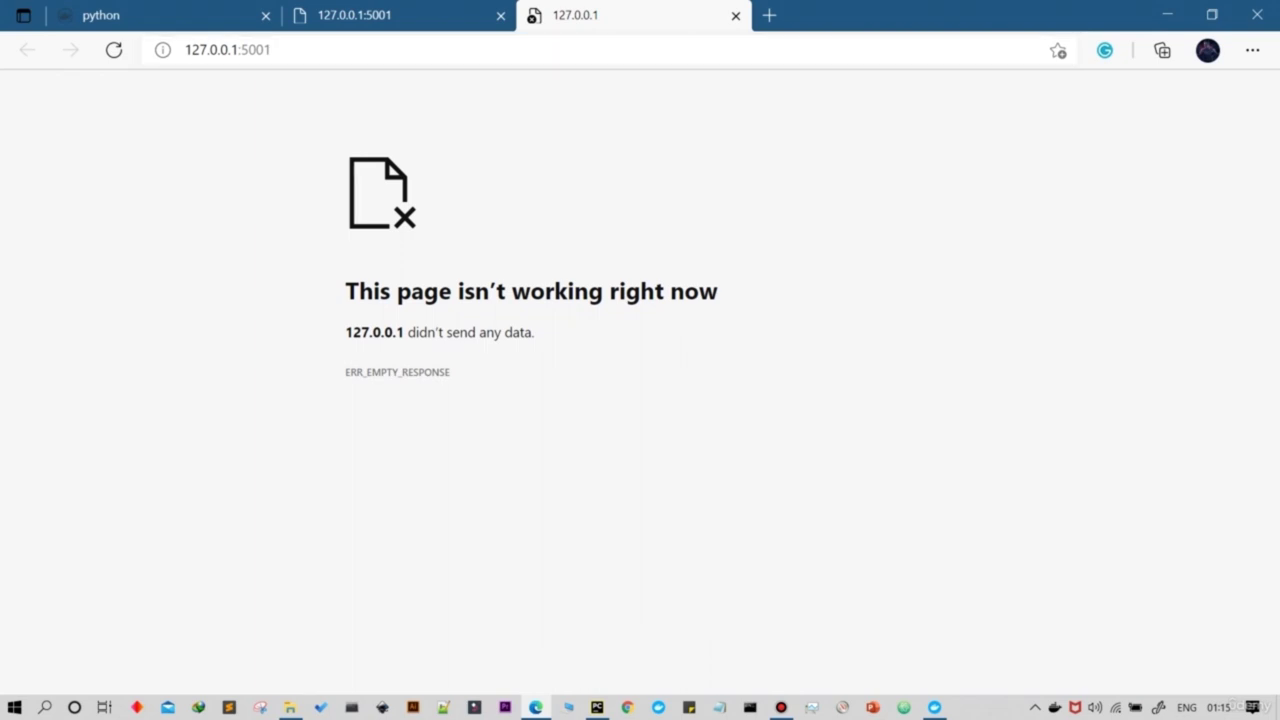
{"action": "left_click", "coordinate": [736, 15]}
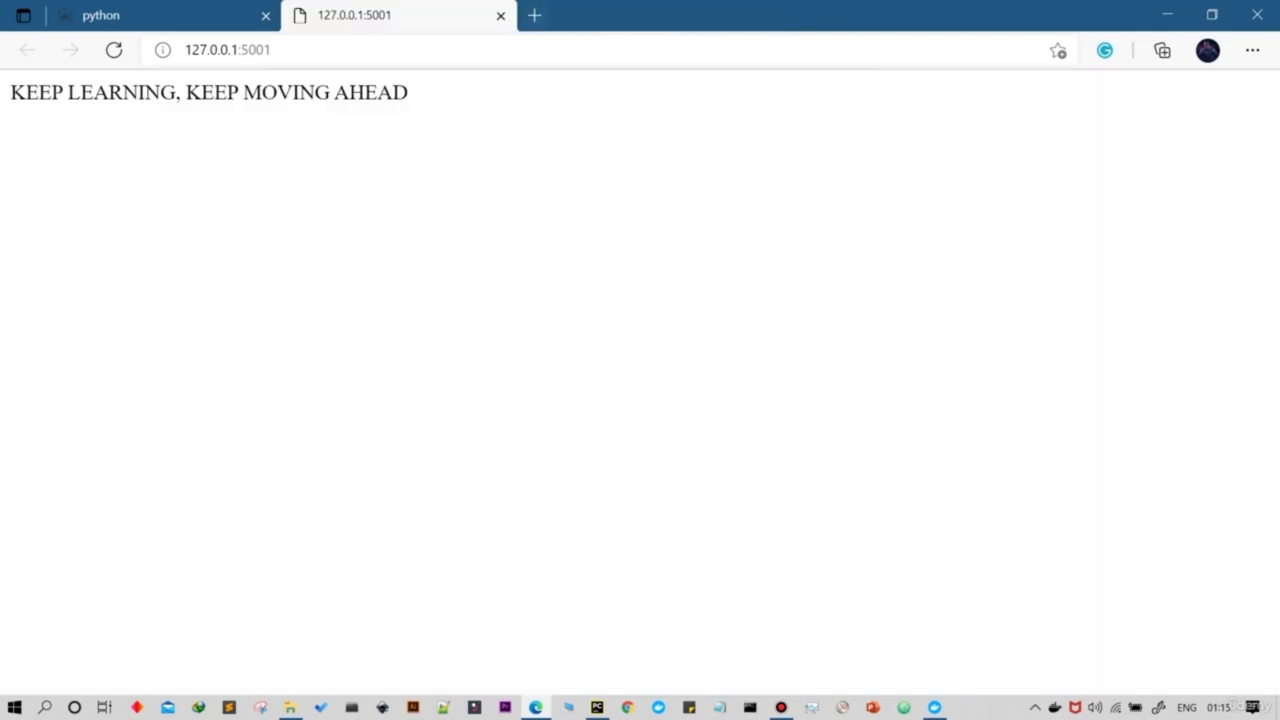
{"action": "left_click", "coordinate": [1167, 15]}
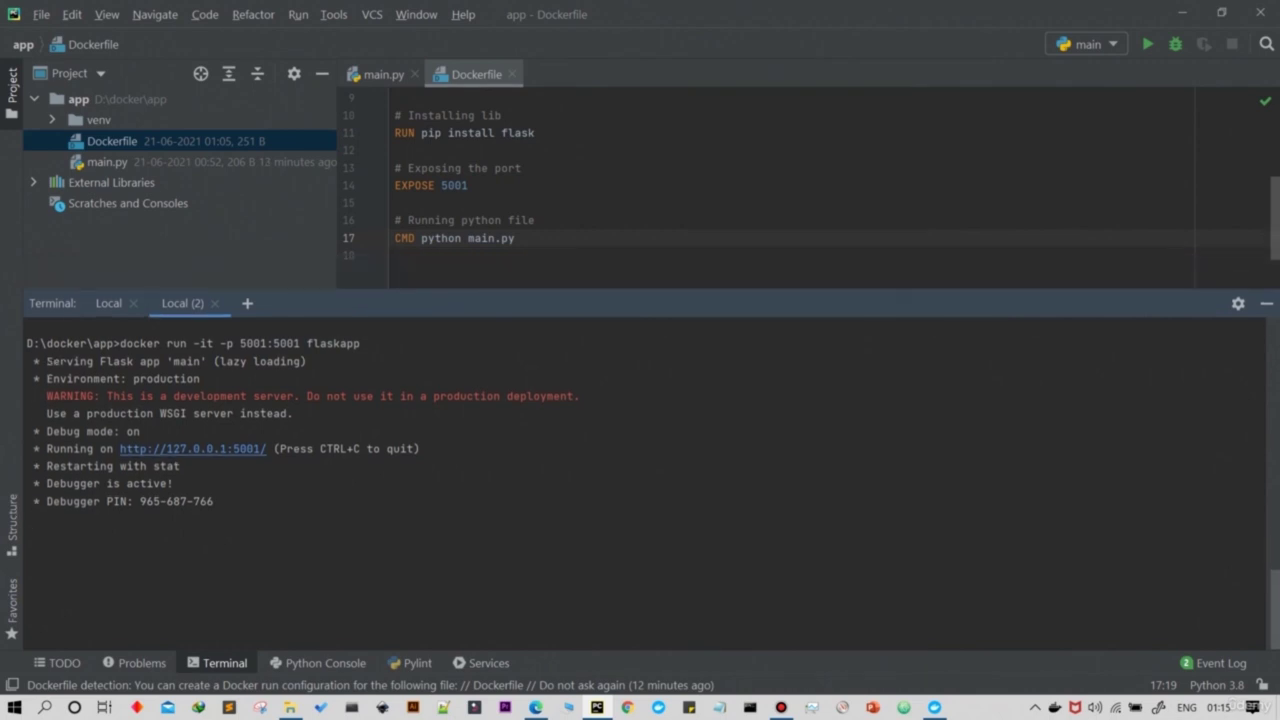
Step: Stop the running flaskapp container and shrink the terminal area to give the code editor more room
{"action": "key", "text": "ctrl+c"}
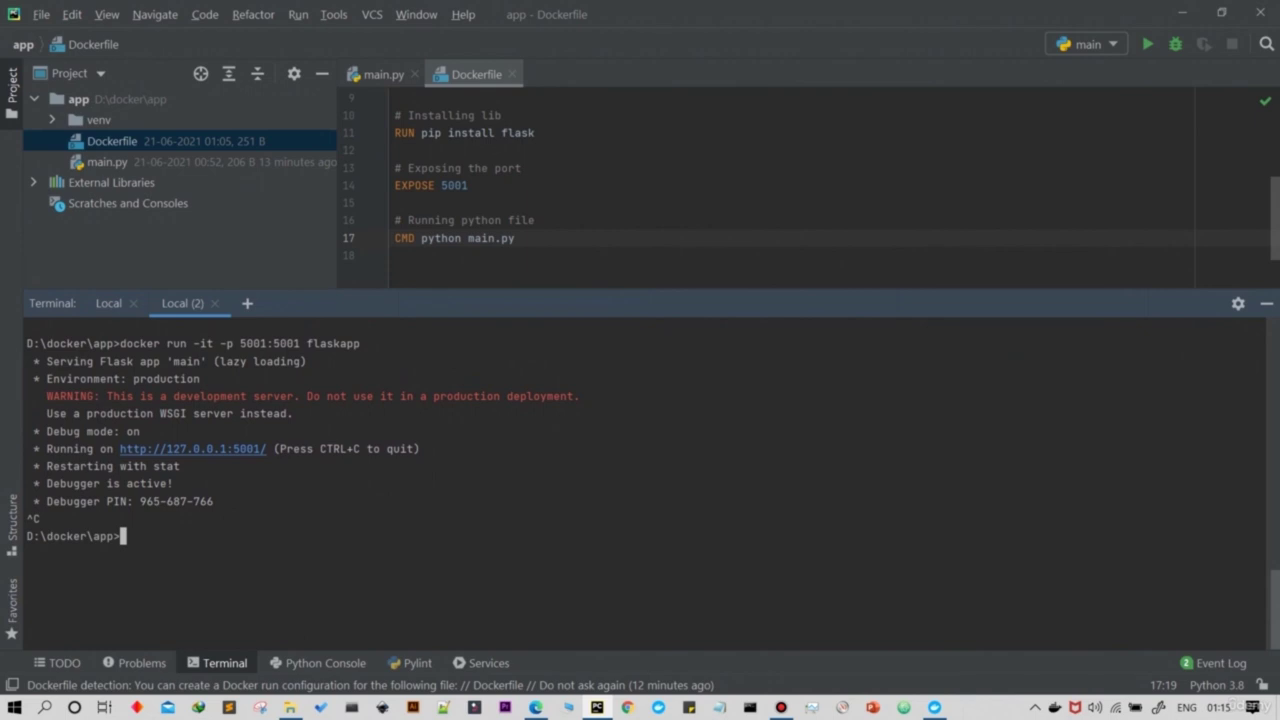
{"action": "key", "text": "ctrl+shift+Down"}
{"action": "key", "text": "ctrl+shift+Down"}
{"action": "key", "text": "ctrl+shift+Down"}
{"action": "key", "text": "ctrl+shift+Down"}
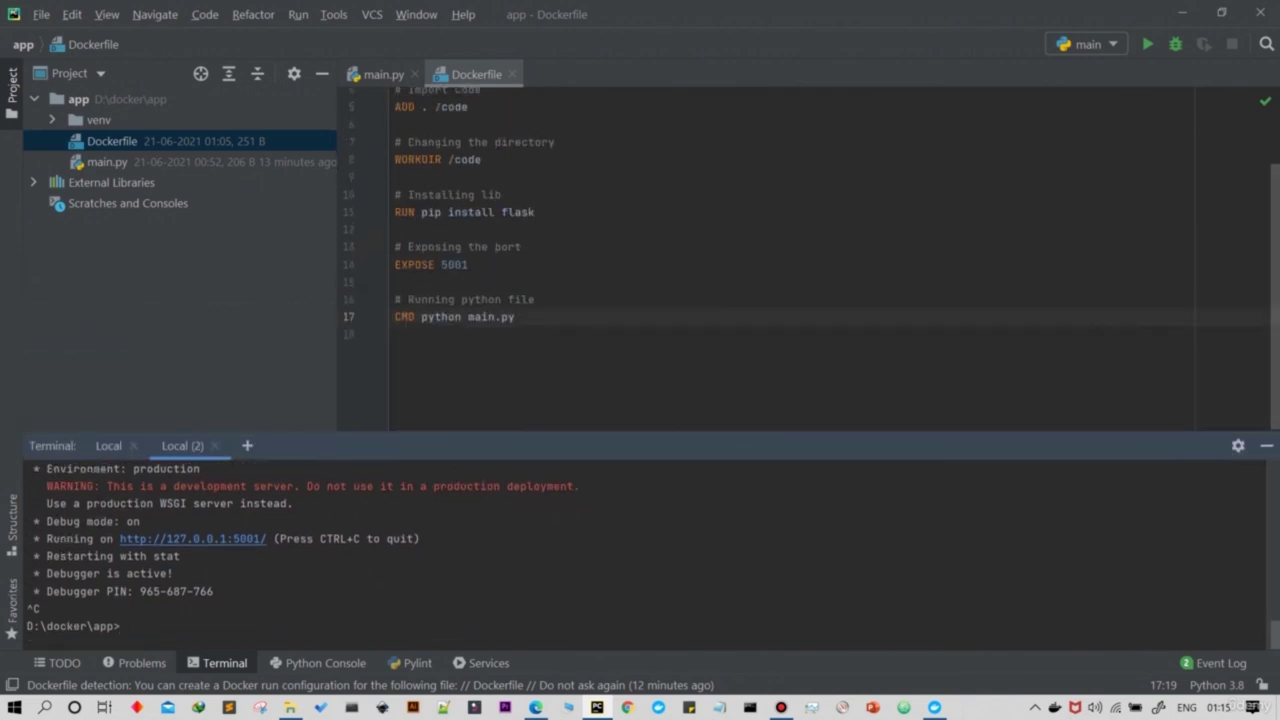
Step: Open main.py and add the argument host='0.0.0.0' before the port in the app.run call
{"action": "key", "text": "alt+Left"}
{"action": "left_click", "coordinate": [475, 288]}
{"action": "type", "text": "host"}
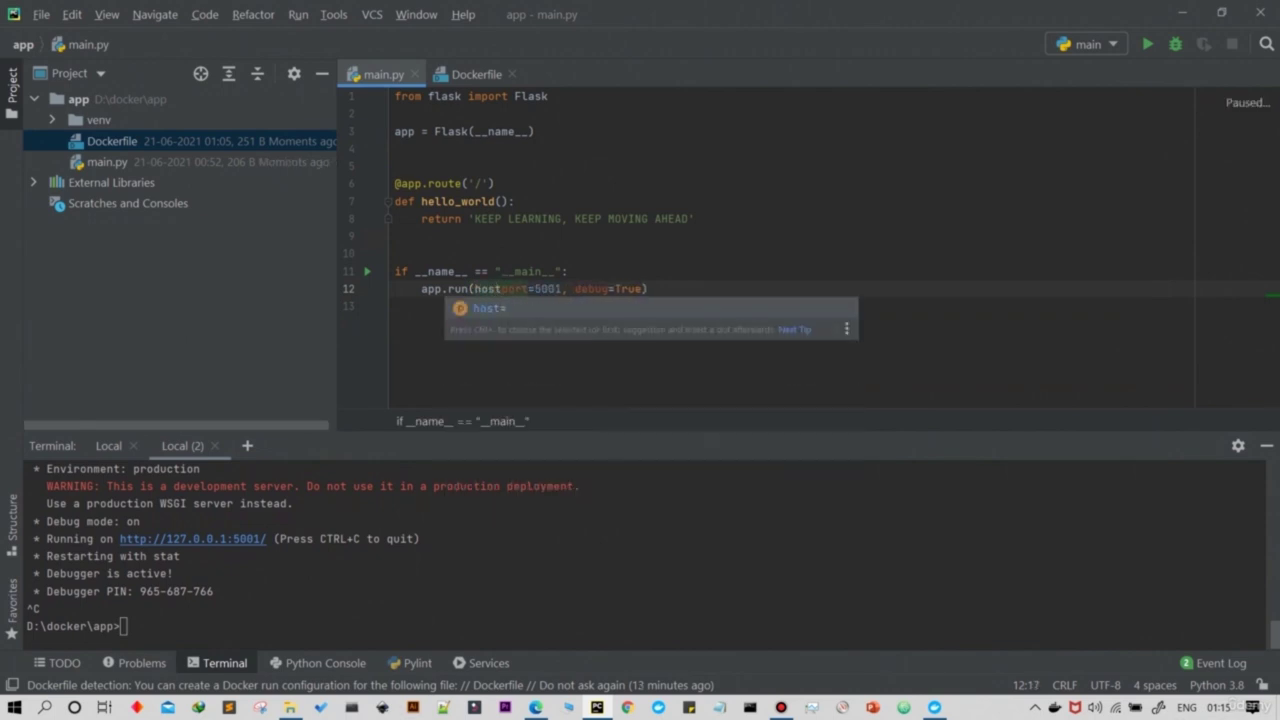
{"action": "type", "text": "='' "}
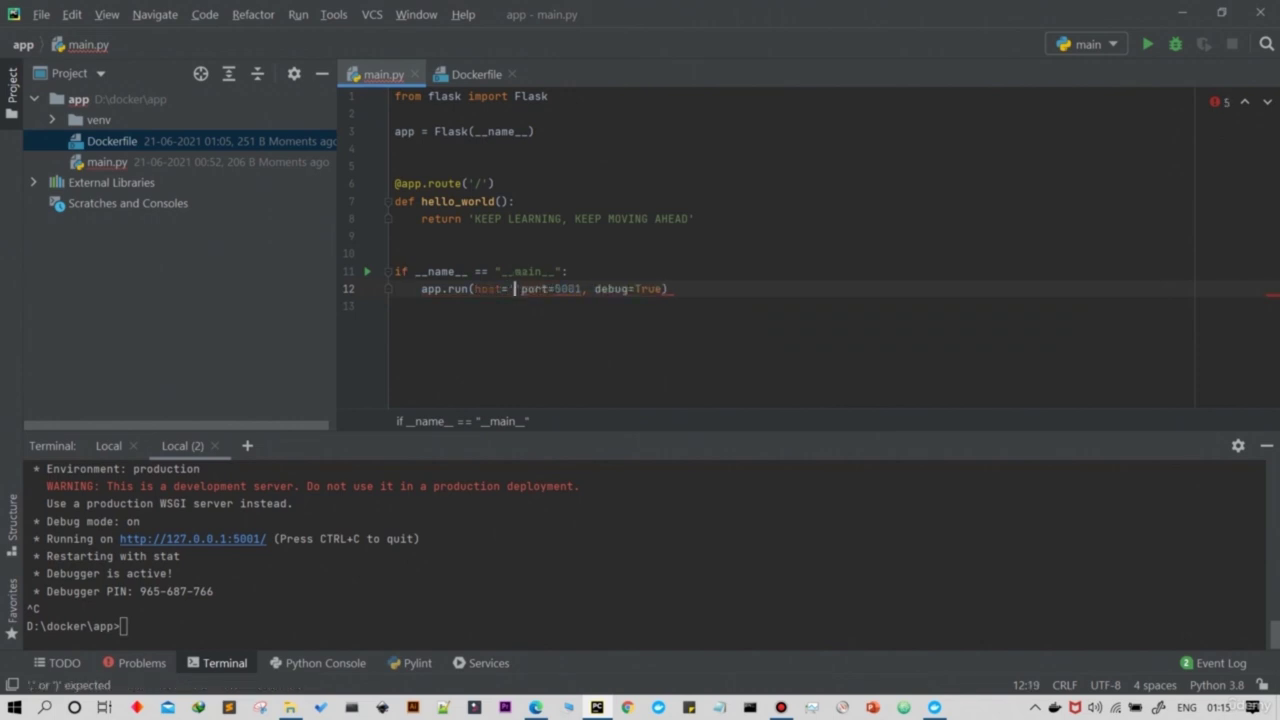
{"action": "type", "text": ","}
{"action": "key", "text": "Left"}
{"action": "key", "text": "Left"}
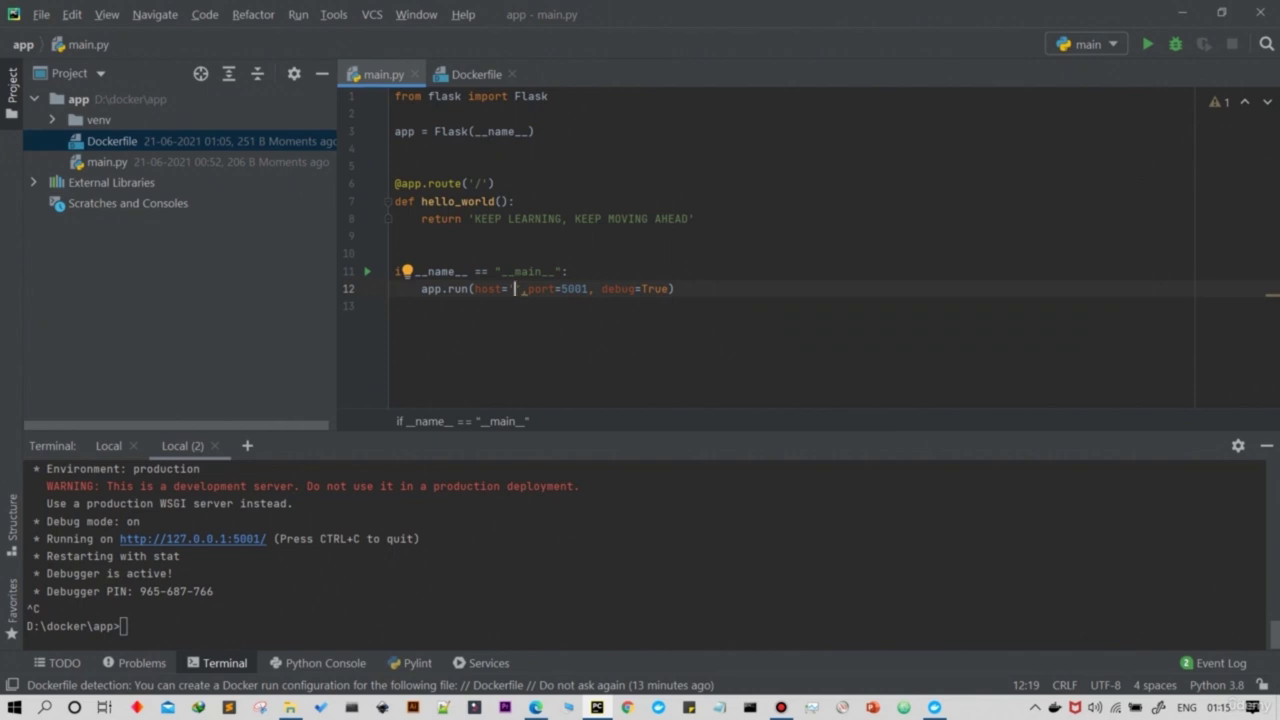
{"action": "type", "text": "0"}
{"action": "type", "text": ".0."}
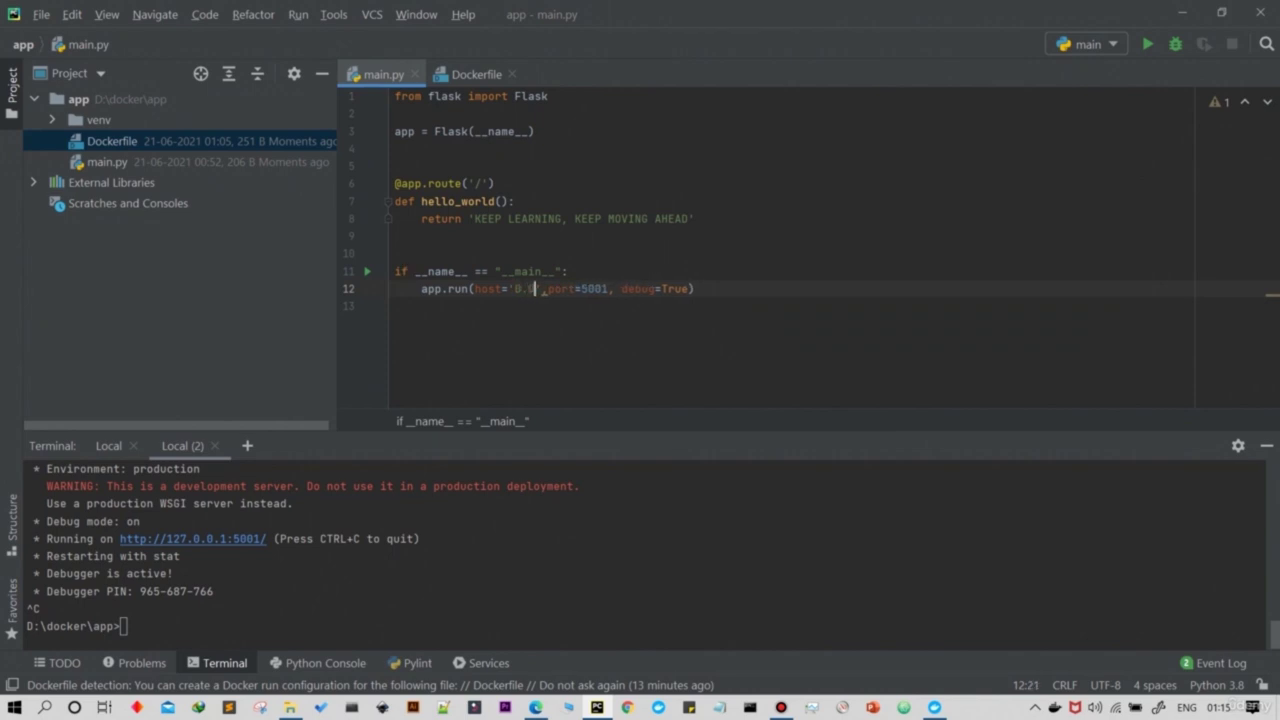
{"action": "type", "text": "0.0"}
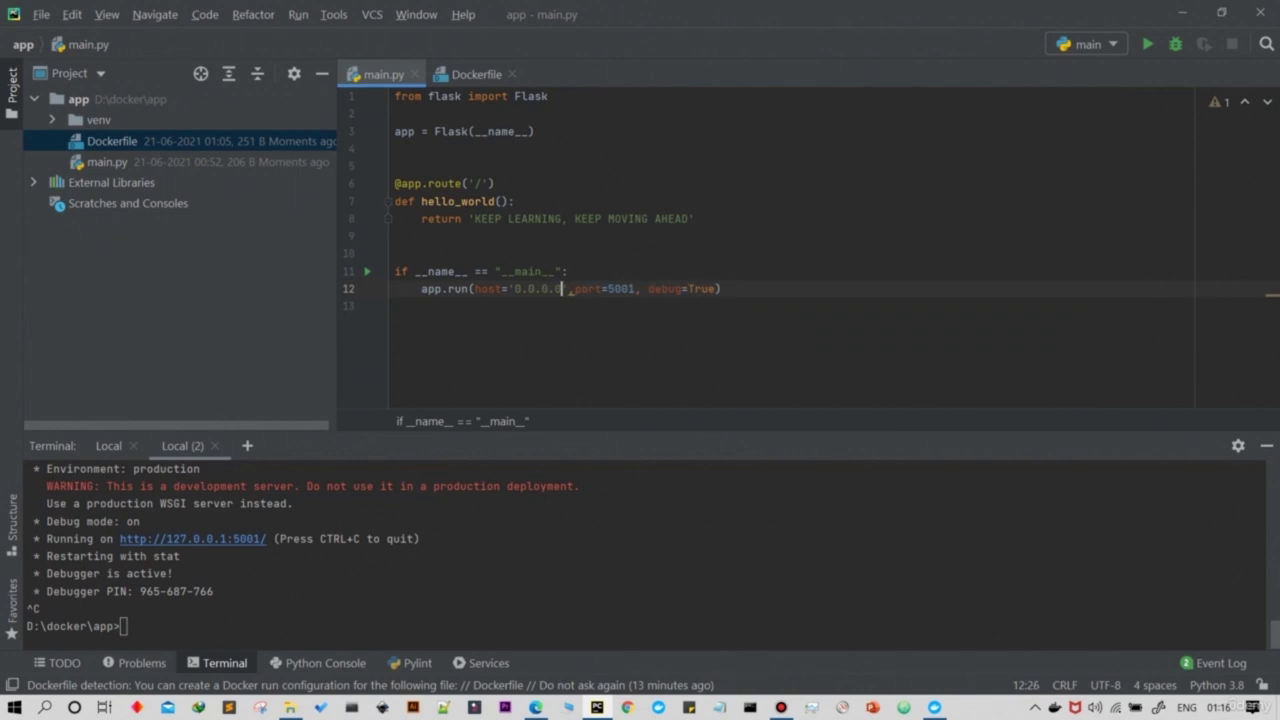
Step: Reformat the app.run line to insert the missing space after the comma following the host argument
{"action": "left_click", "coordinate": [395, 306]}
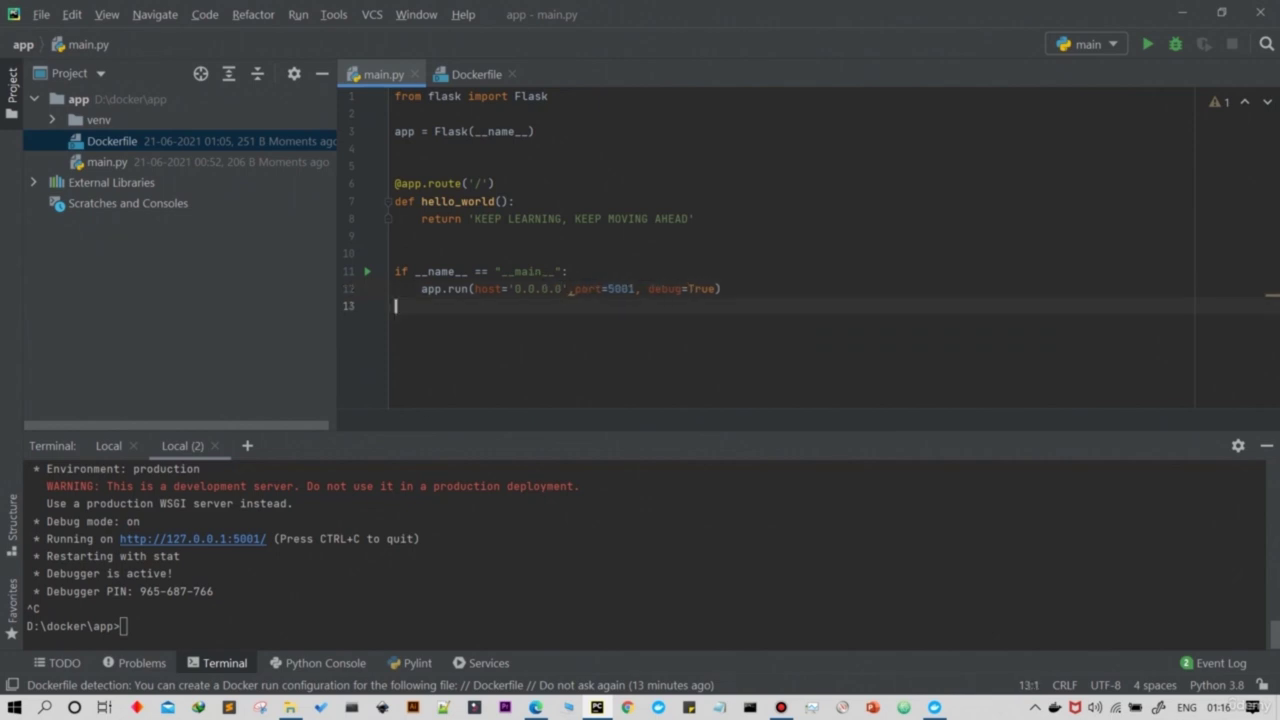
{"action": "left_click", "coordinate": [568, 289]}
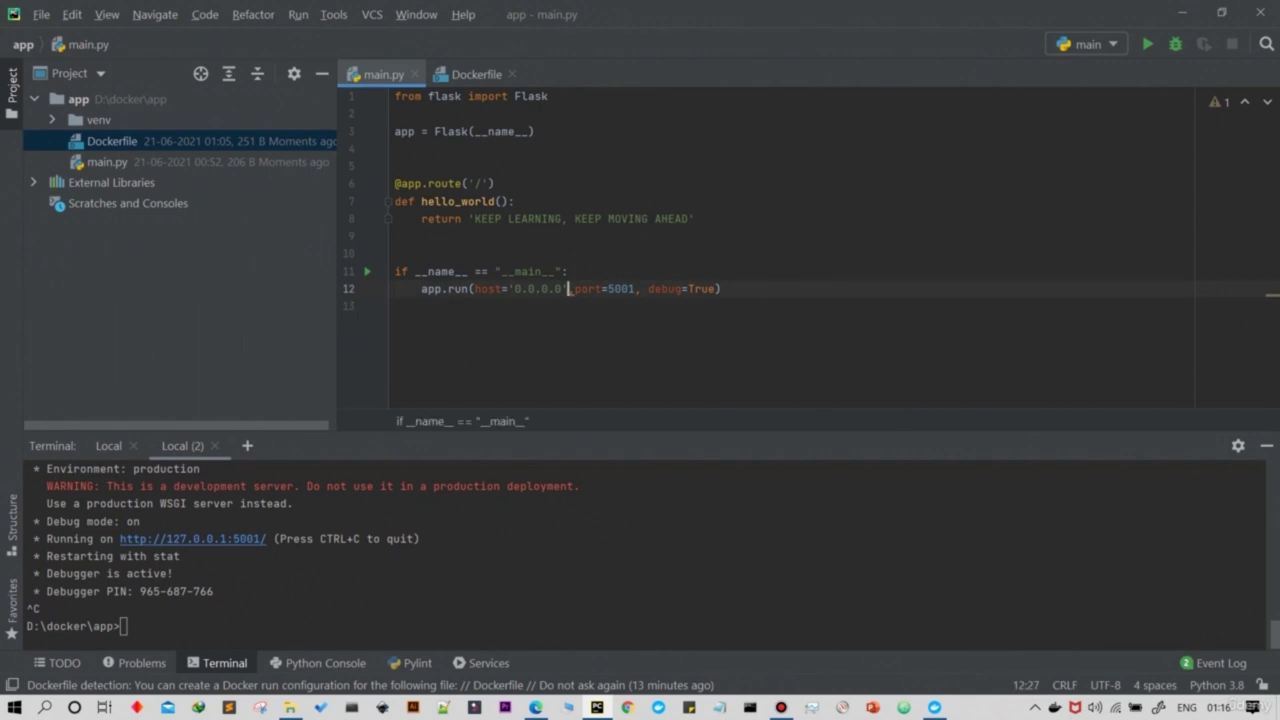
{"action": "key", "text": "alt+Return"}
{"action": "key", "text": "Return"}
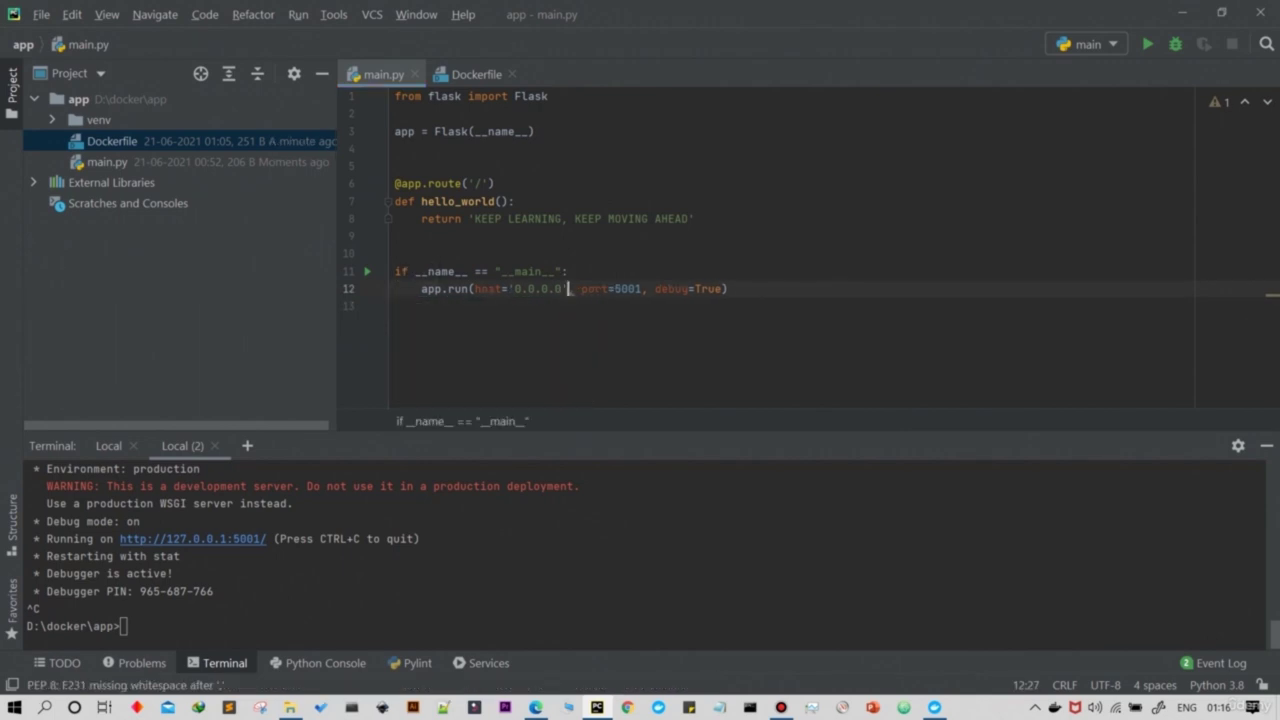
Step: Rebuild the image in the terminal by recalling and executing docker build -t flaskapp . from the command history
{"action": "left_click", "coordinate": [123, 626]}
{"action": "key", "text": "Up"}
{"action": "key", "text": "Up"}
{"action": "key", "text": "Up"}
{"action": "key", "text": "Up"}
{"action": "key", "text": "Down"}
{"action": "key", "text": "Down"}
{"action": "key", "text": "Up"}
{"action": "key", "text": "Up"}
{"action": "key", "text": "Up"}
{"action": "key", "text": "Up"}
{"action": "key", "text": "Up"}
{"action": "key", "text": "Down"}
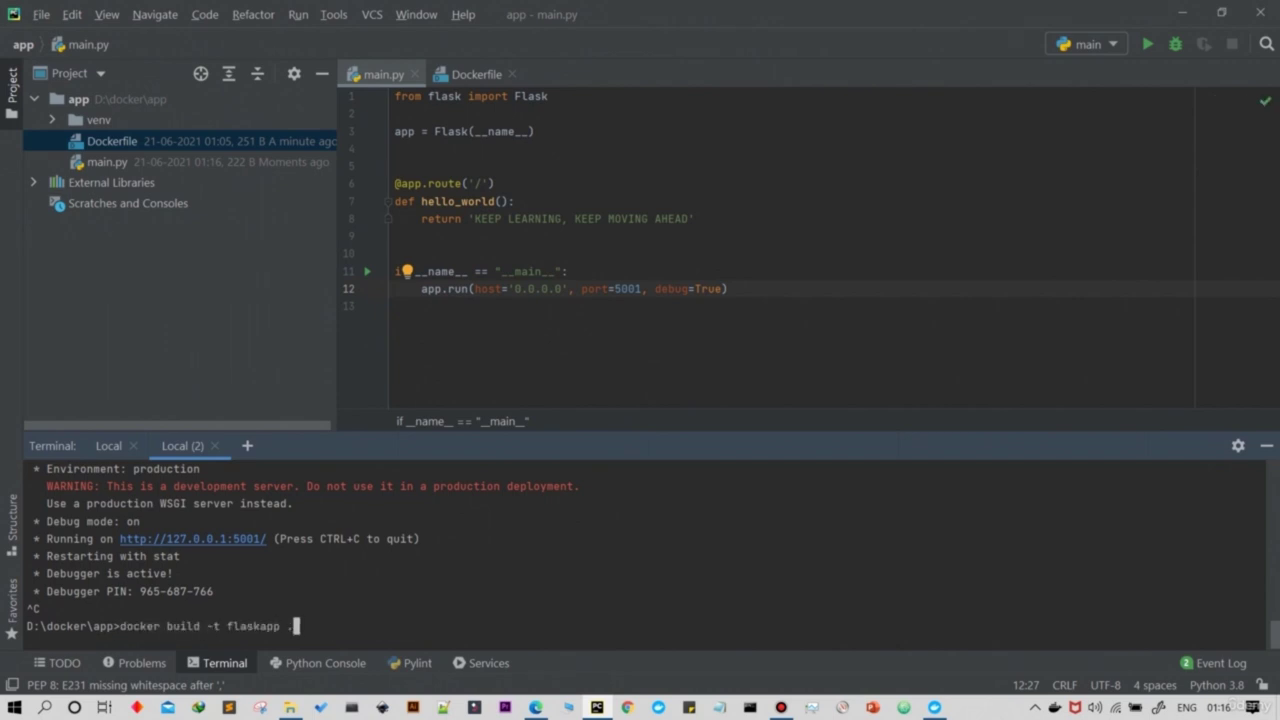
{"action": "key", "text": "Return"}
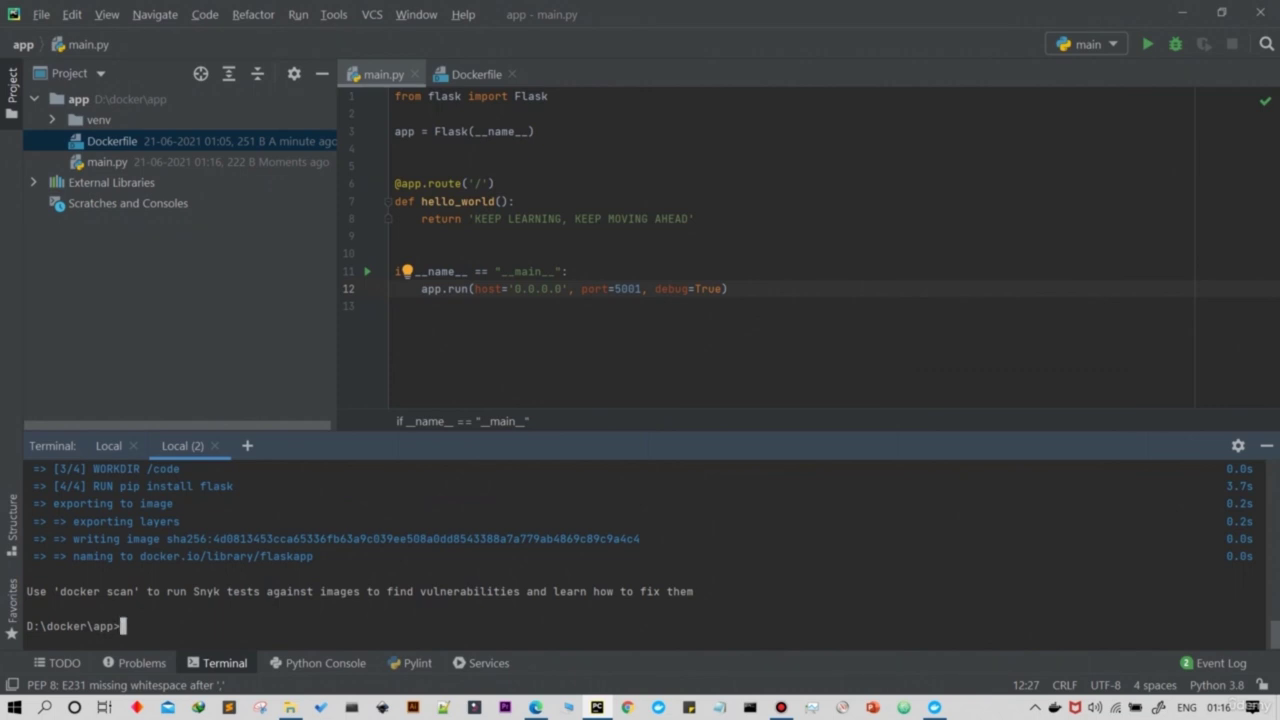
Step: Check the images in Docker Desktop, then switch back to PyCharm and execute docker run -it -p 5001:5001 flaskapp
{"action": "left_click", "coordinate": [934, 707]}
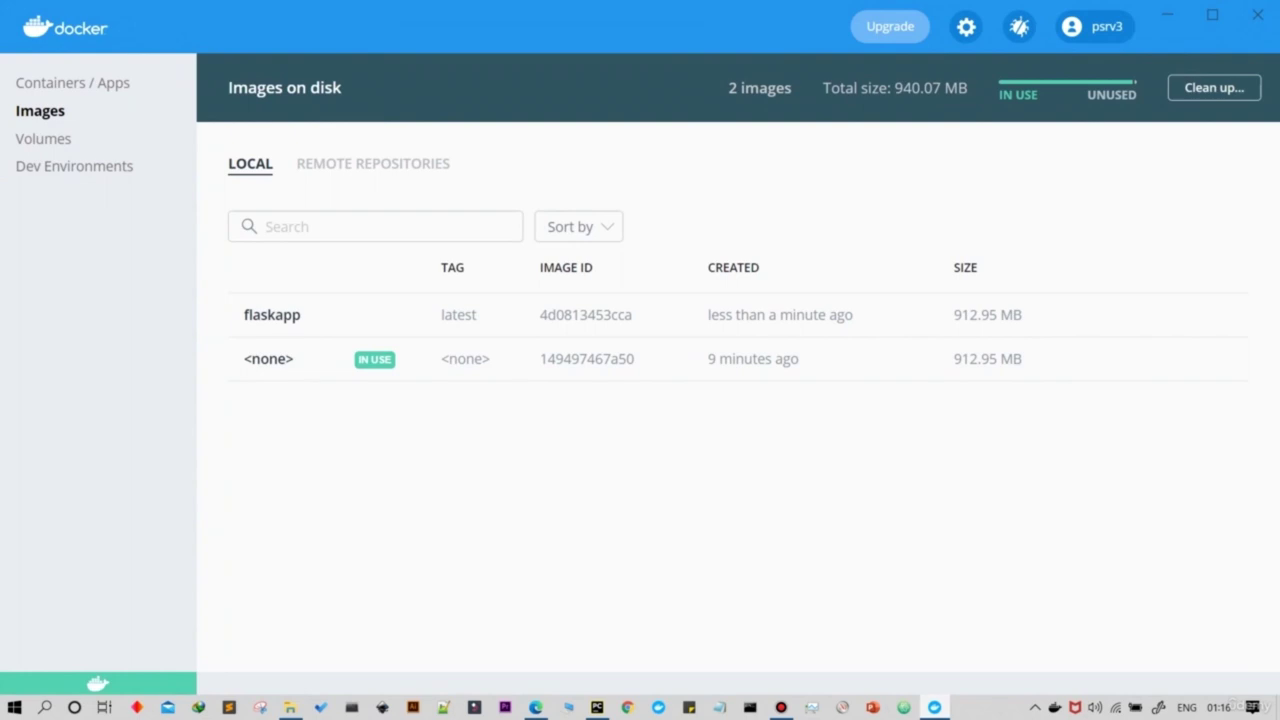
{"action": "mouse_move", "coordinate": [700, 359]}
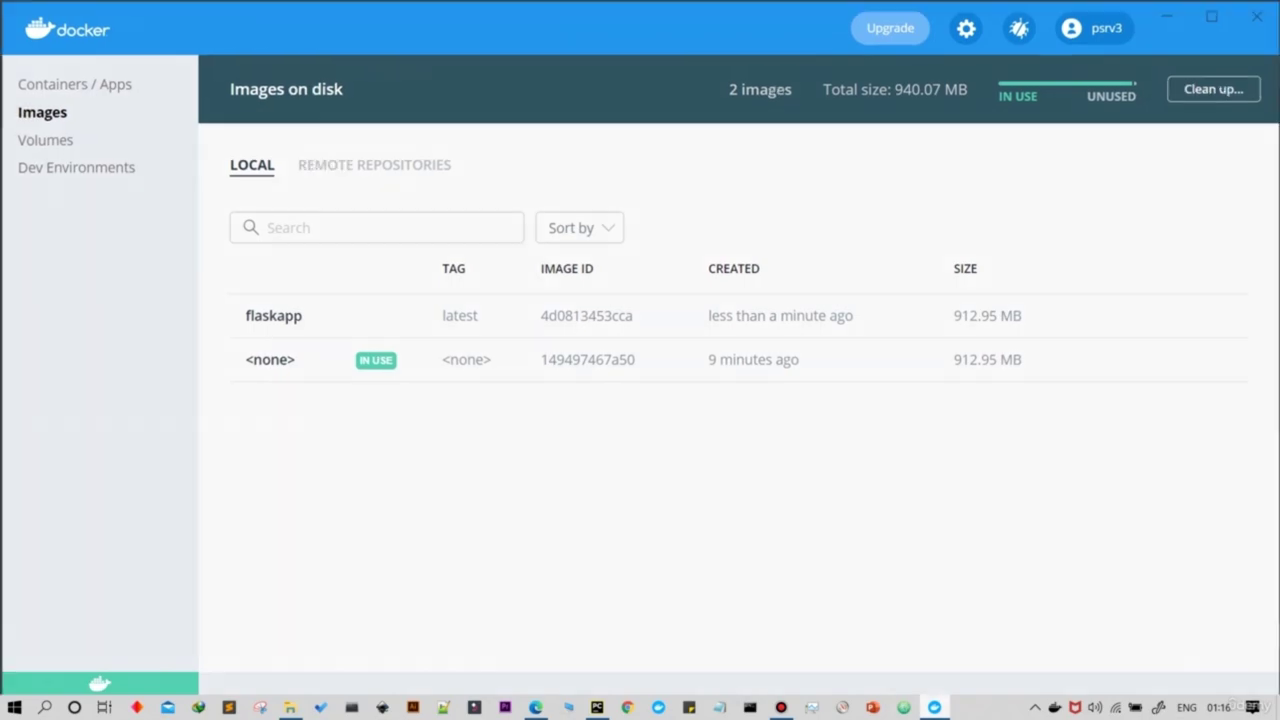
{"action": "key", "text": "alt+Tab"}
{"action": "type", "text": "docker images"}
{"action": "key", "text": "Up"}
{"action": "key", "text": "Up"}
{"action": "key", "text": "Up"}
{"action": "key", "text": "Down"}
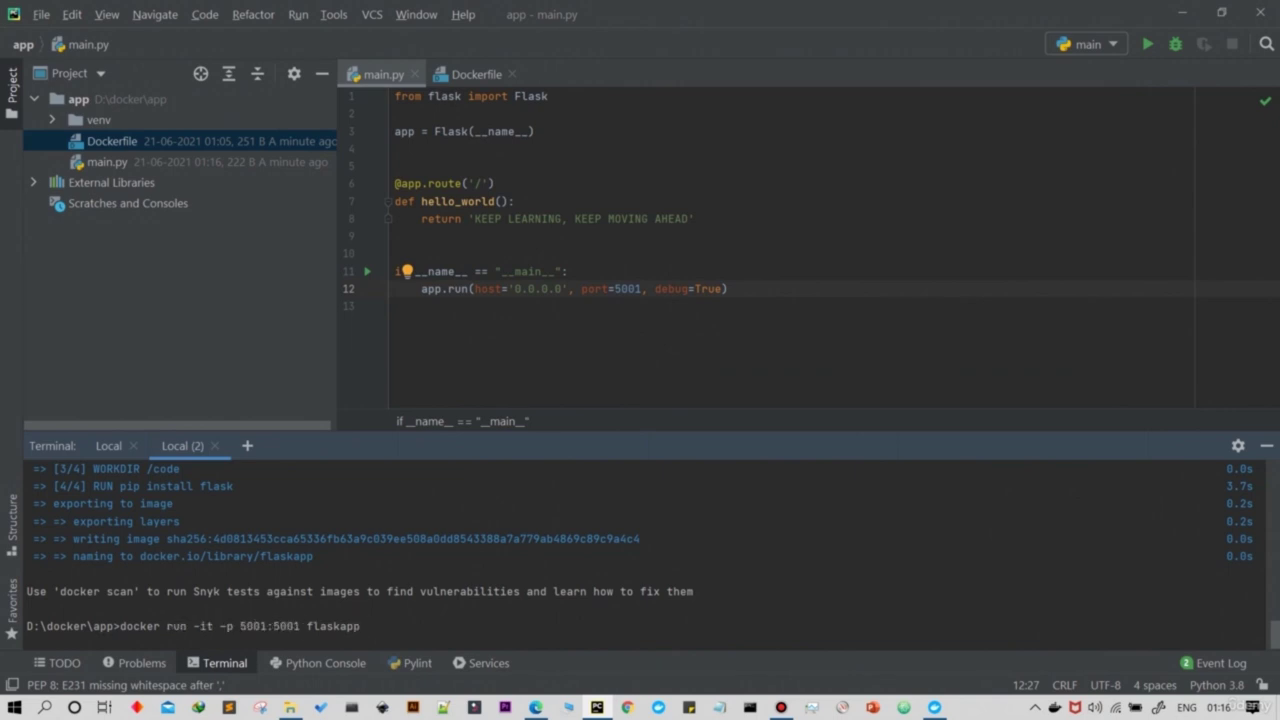
{"action": "key", "text": "Return"}
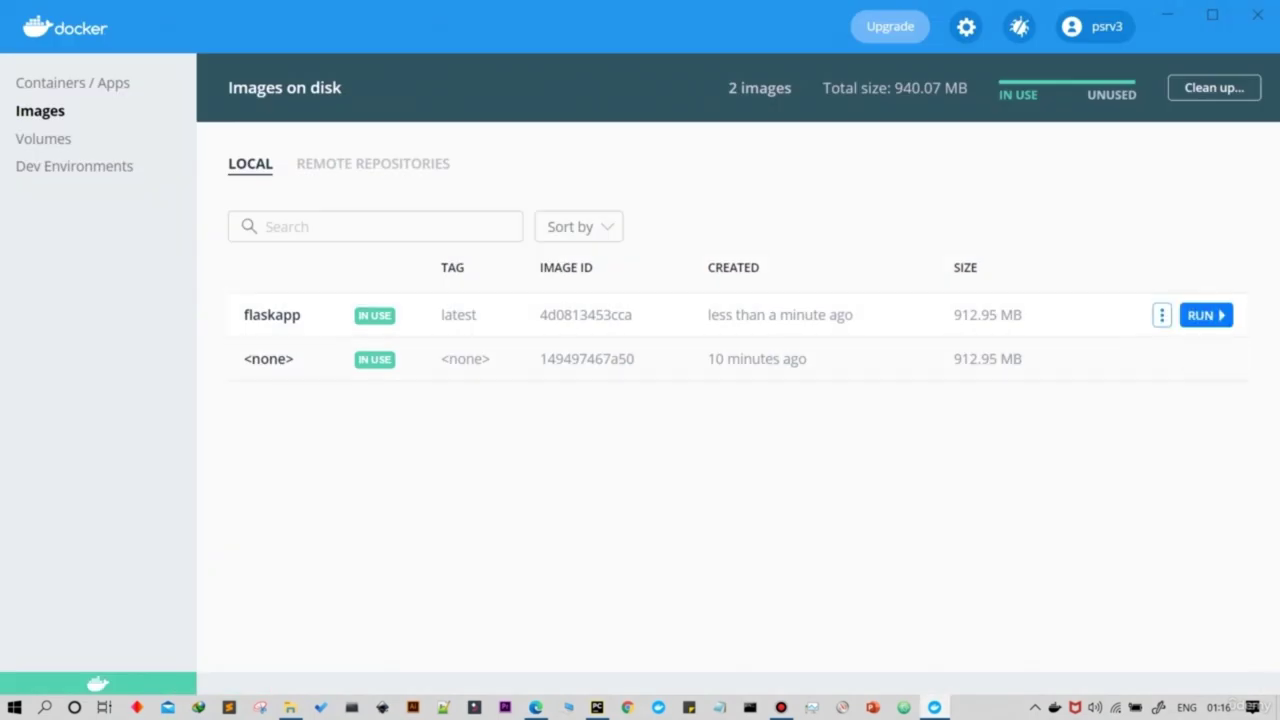
Step: Show the containers in Docker Desktop and open the running flaskapp container in the browser
{"action": "left_click", "coordinate": [72, 83]}
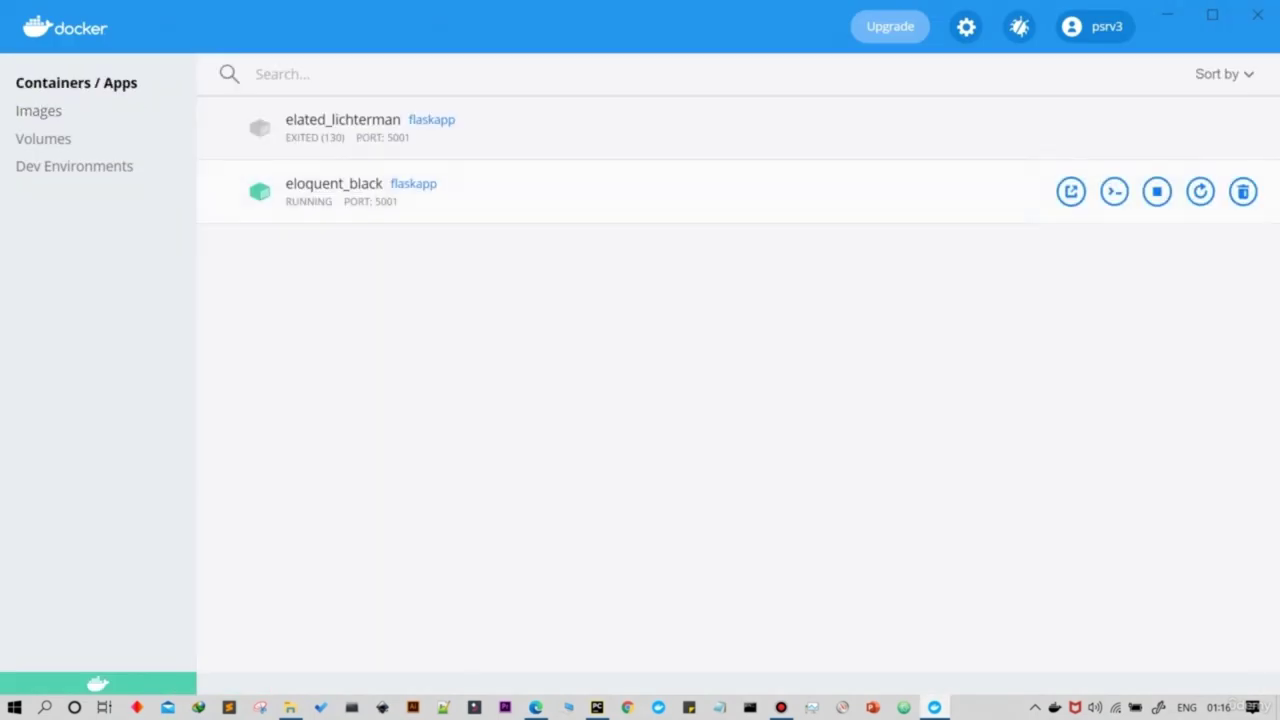
{"action": "left_click", "coordinate": [1071, 191]}
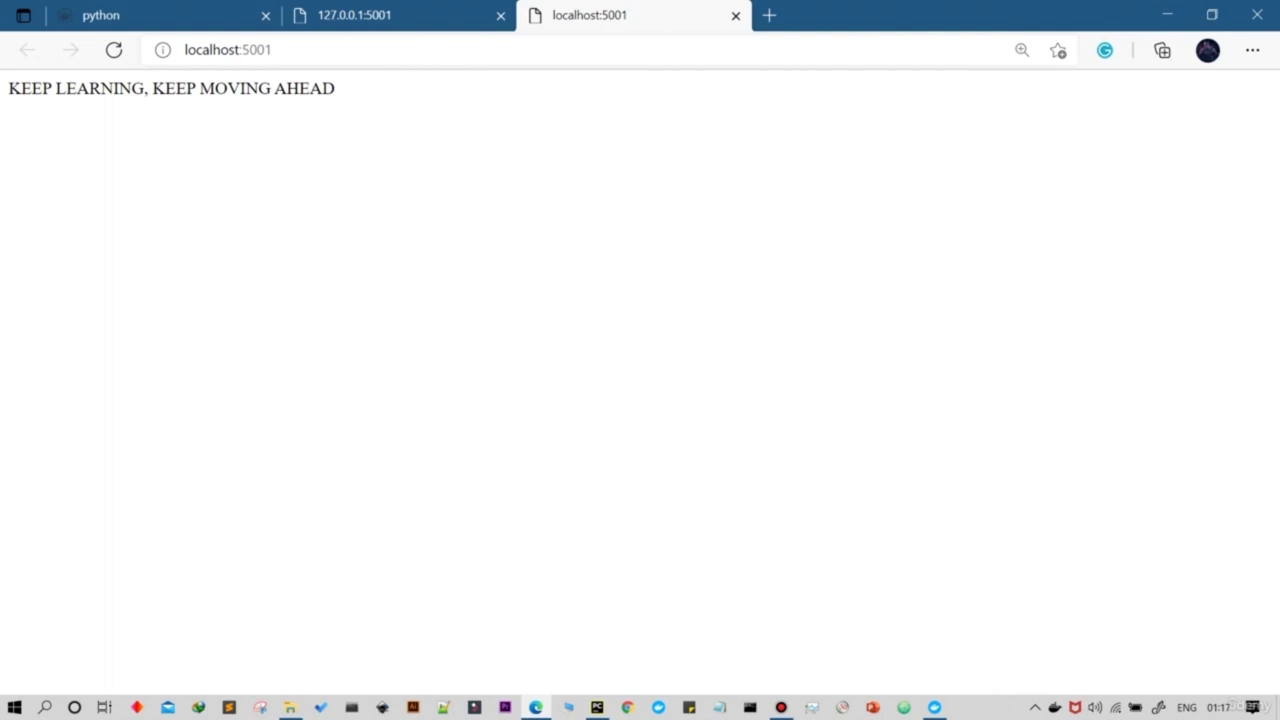
Step: Switch to PyCharm to stop the running container, then reload the localhost:5001 page in the browser
{"action": "left_click", "coordinate": [597, 707]}
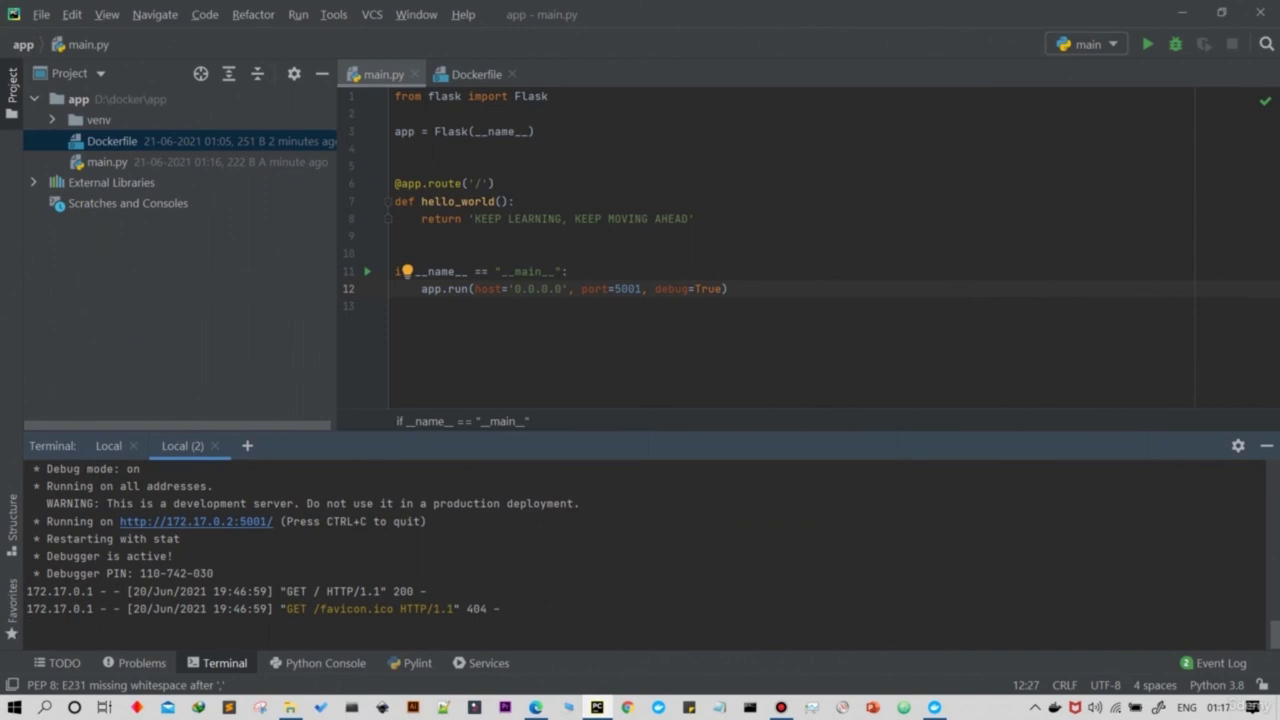
{"action": "key", "text": "ctrl+c"}
{"action": "left_click", "coordinate": [536, 707]}
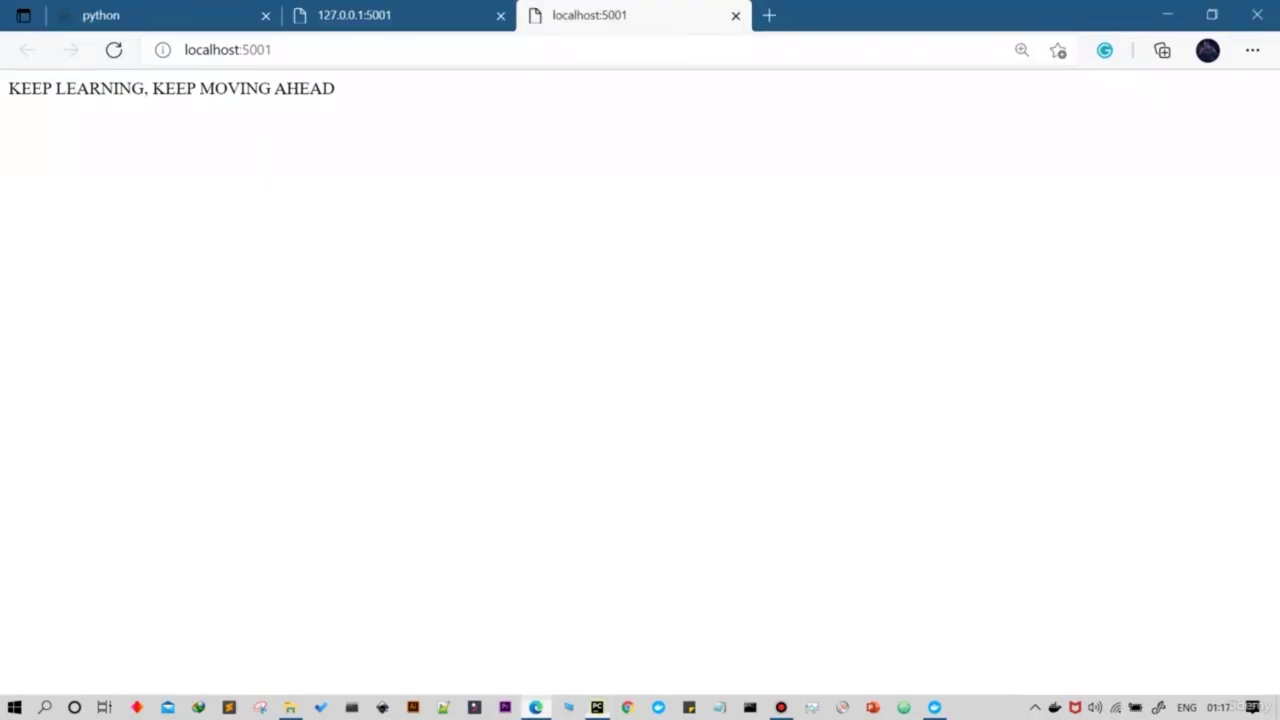
{"action": "left_click", "coordinate": [113, 49]}
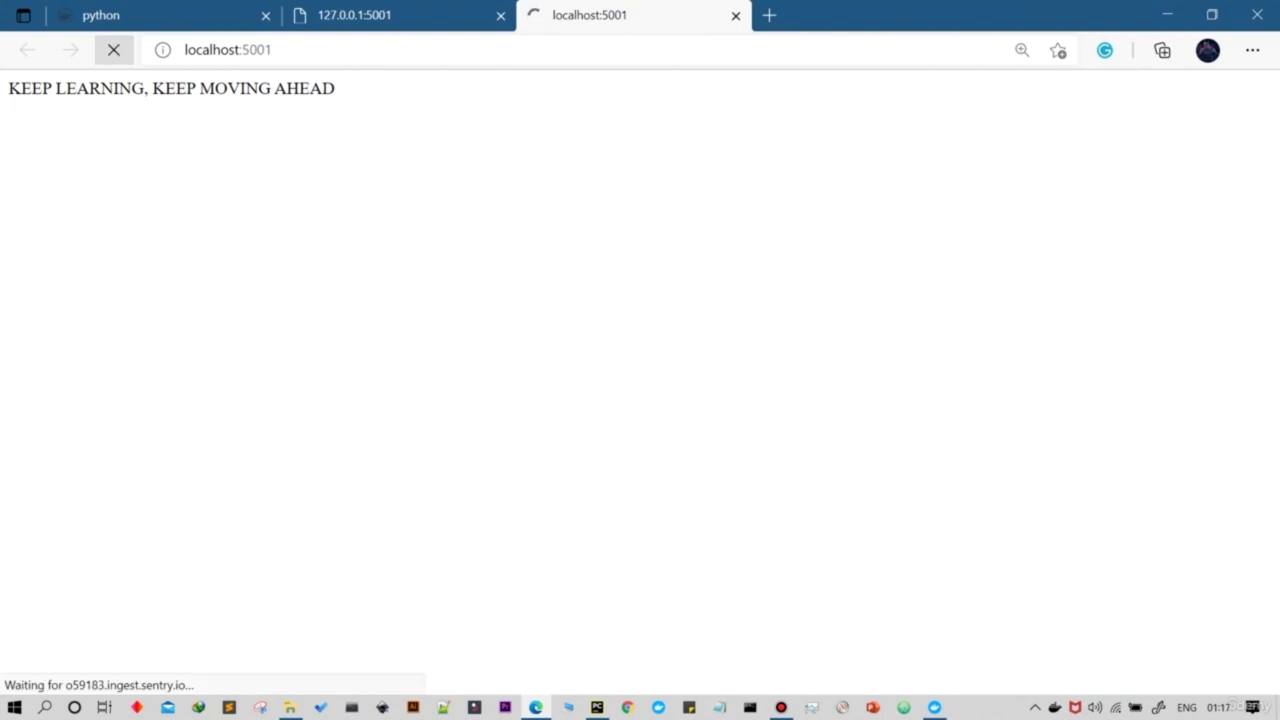
{"action": "left_click", "coordinate": [113, 49]}
Step: Switch to the Command Prompt in D:\docker\app and list the local images with docker images
{"action": "key", "text": "alt+Tab"}
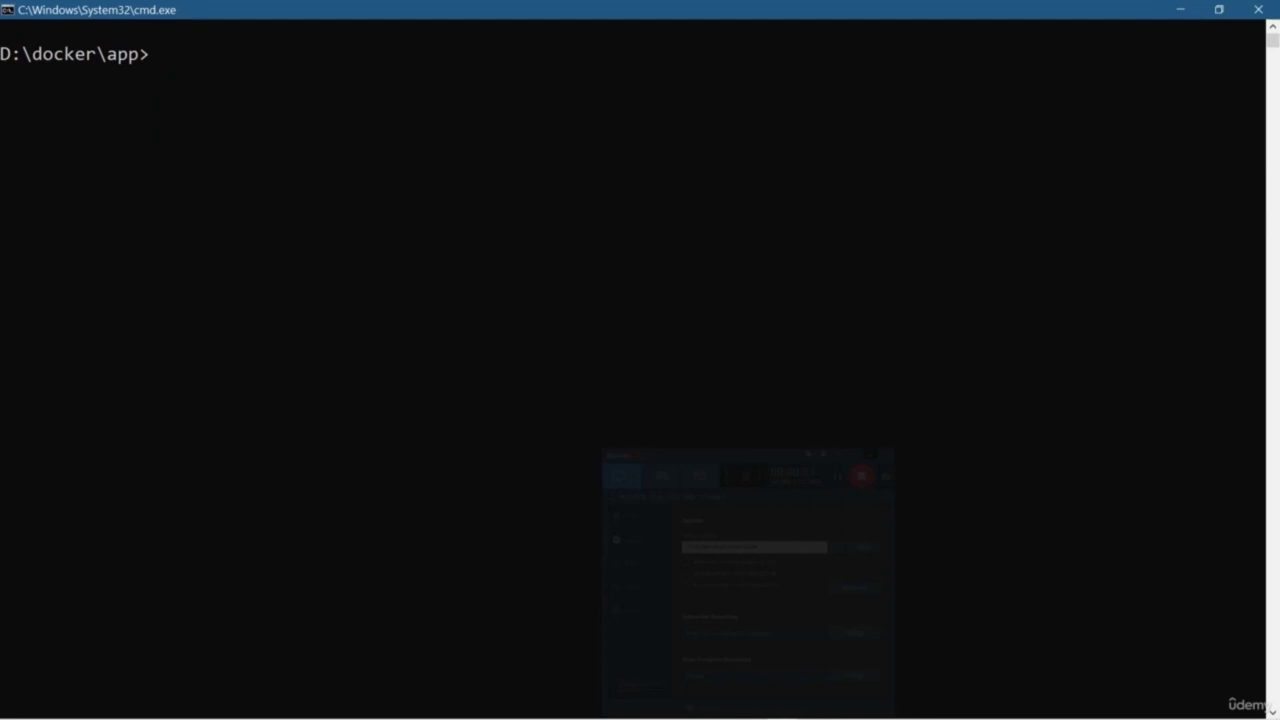
{"action": "type", "text": "docker"}
{"action": "type", "text": " images"}
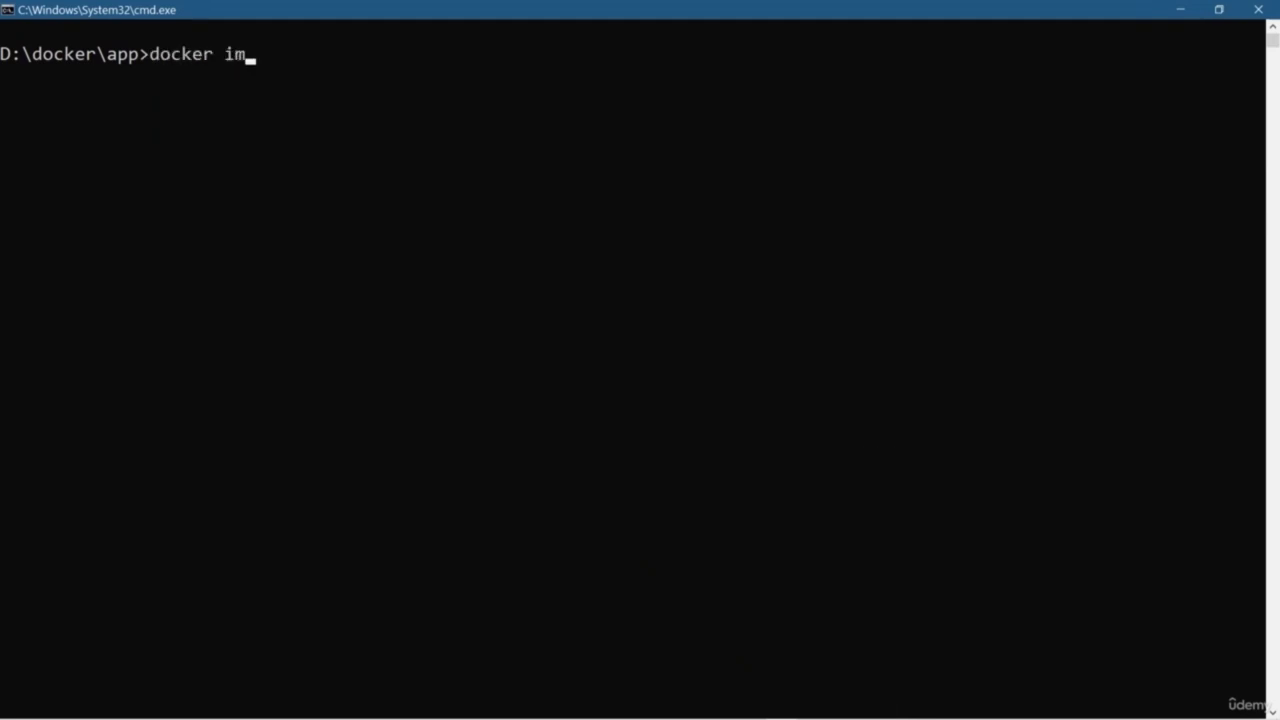
{"action": "key", "text": "Return"}
Step: Build the image from the current folder with docker build -t flaskapp
{"action": "type", "text": "docker"}
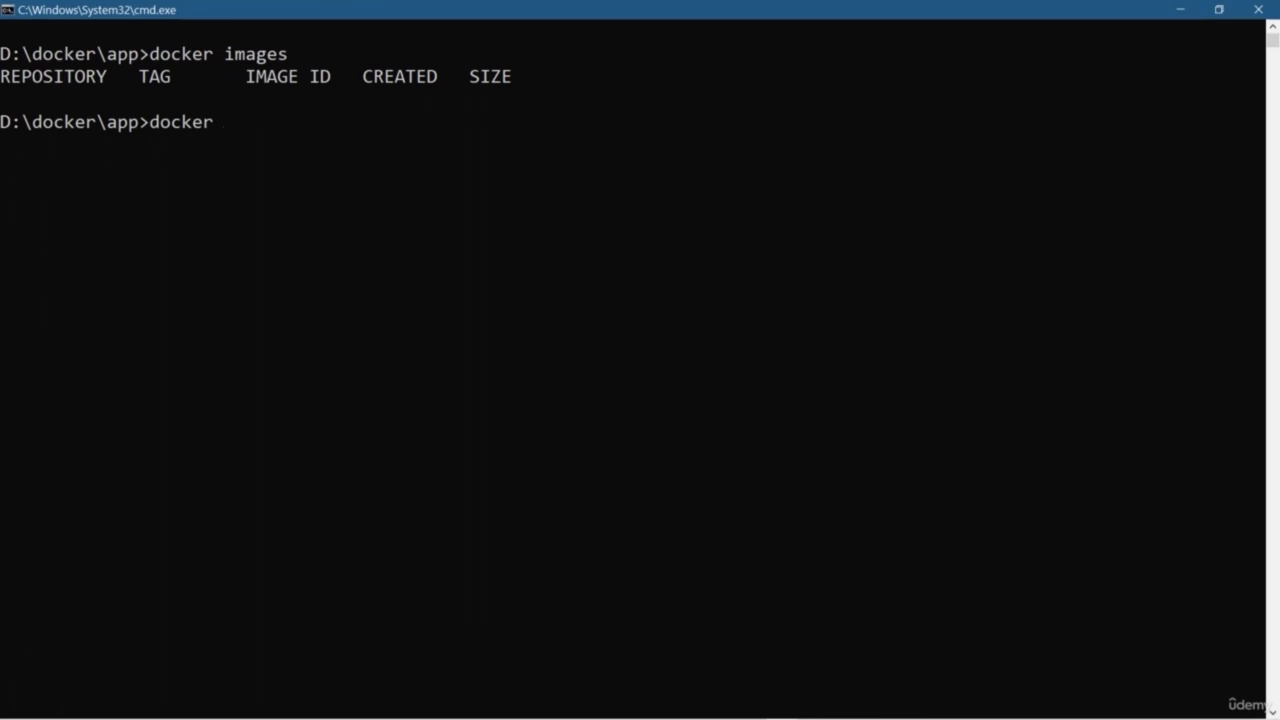
{"action": "type", "text": " build -t fl"}
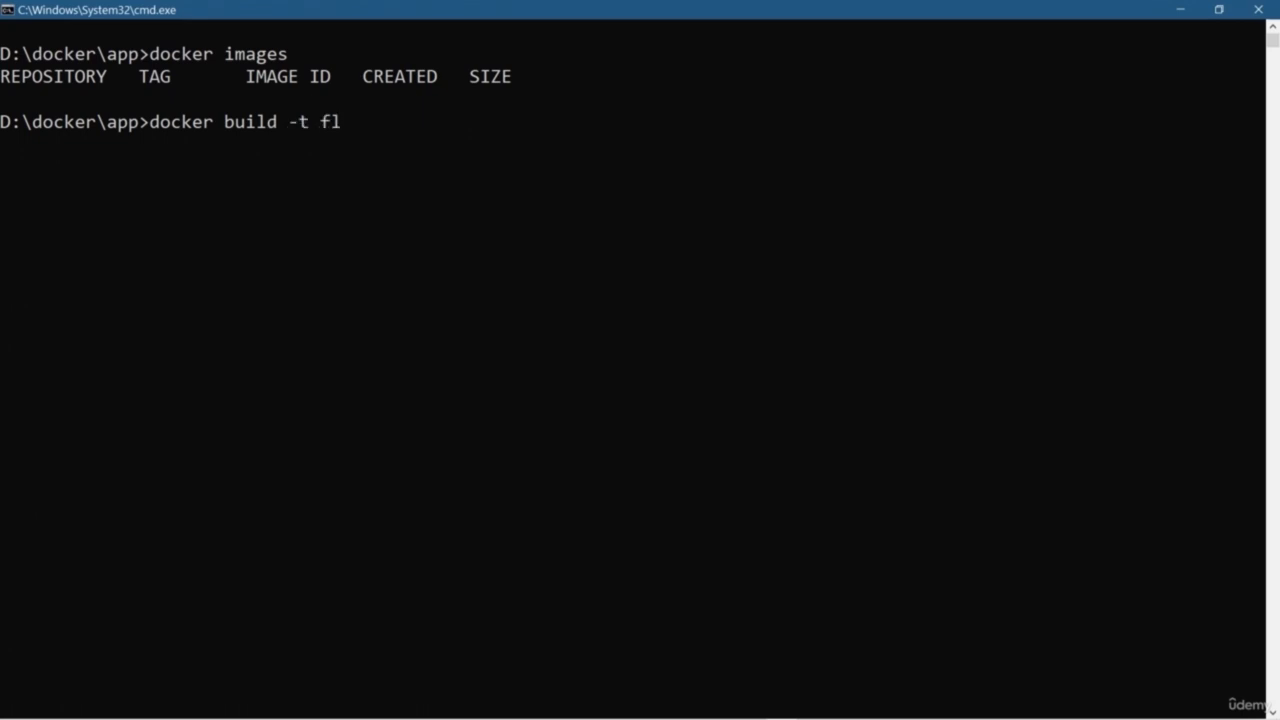
{"action": "type", "text": "askapp ."}
{"action": "key", "text": "Return"}
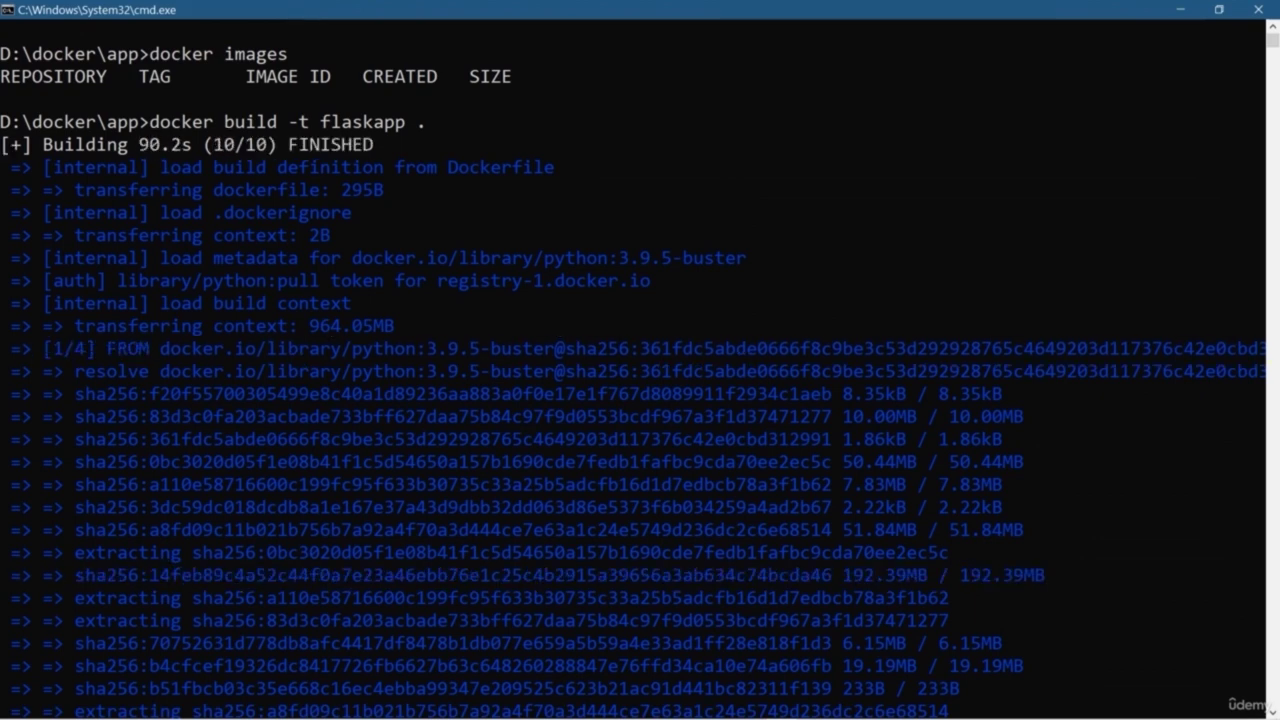
Step: Clear the console and check the newly built image with docker images
{"action": "key", "text": "Return"}
{"action": "key", "text": "Return"}
{"action": "key", "text": "Return"}
{"action": "key", "text": "Return"}
{"action": "type", "text": "cls"}
{"action": "key", "text": "Return"}
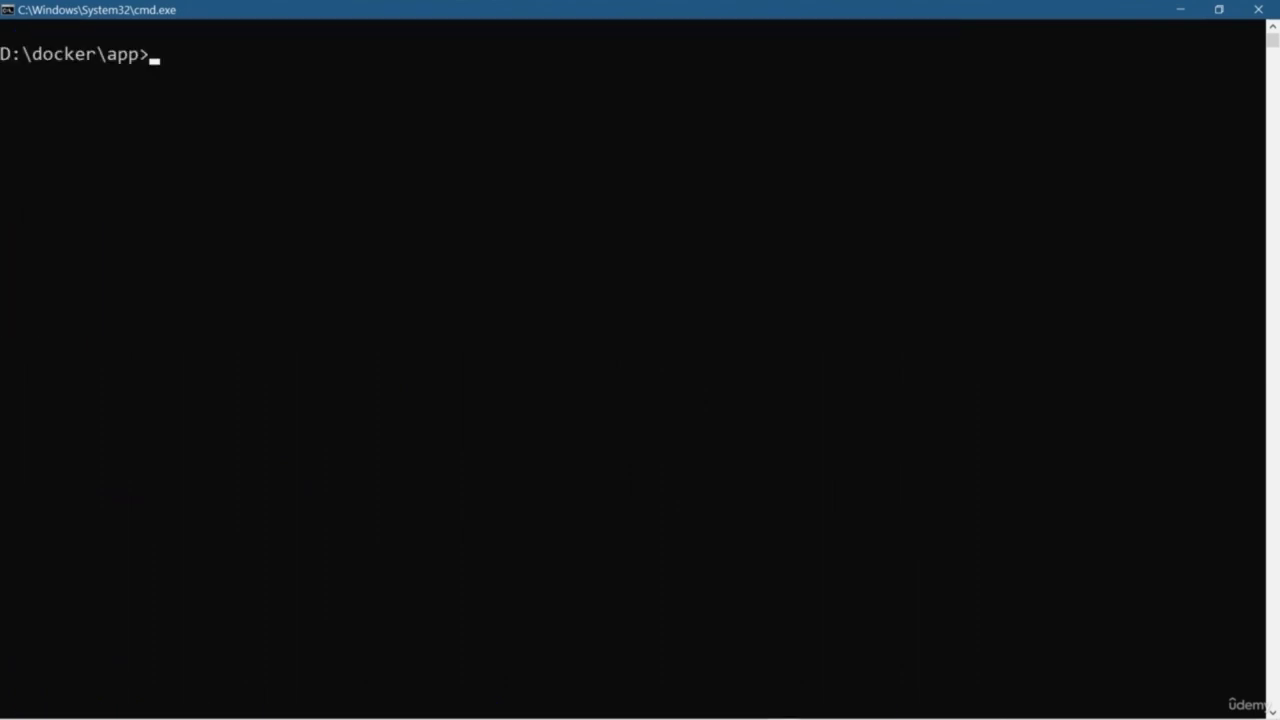
{"action": "type", "text": "docker images"}
{"action": "key", "text": "Return"}
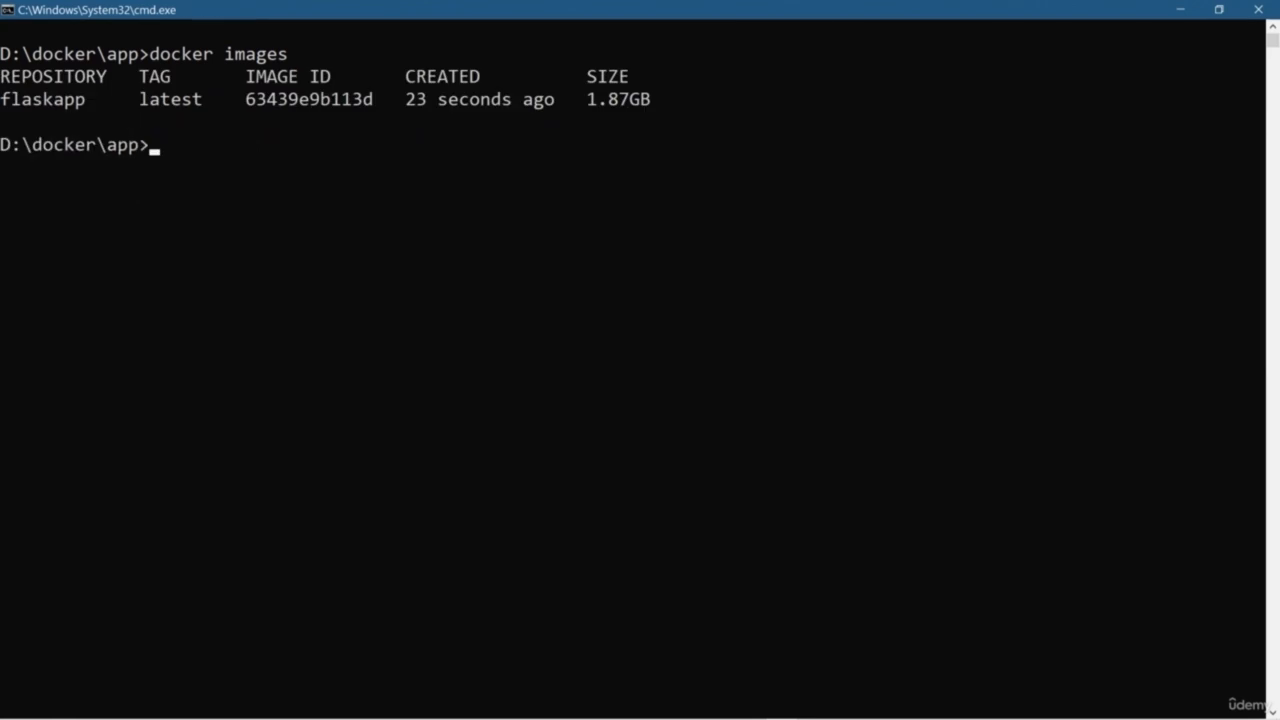
Step: Log in to Docker from the console with docker login
{"action": "type", "text": "docker"}
{"action": "type", "text": " login"}
{"action": "key", "text": "Return"}
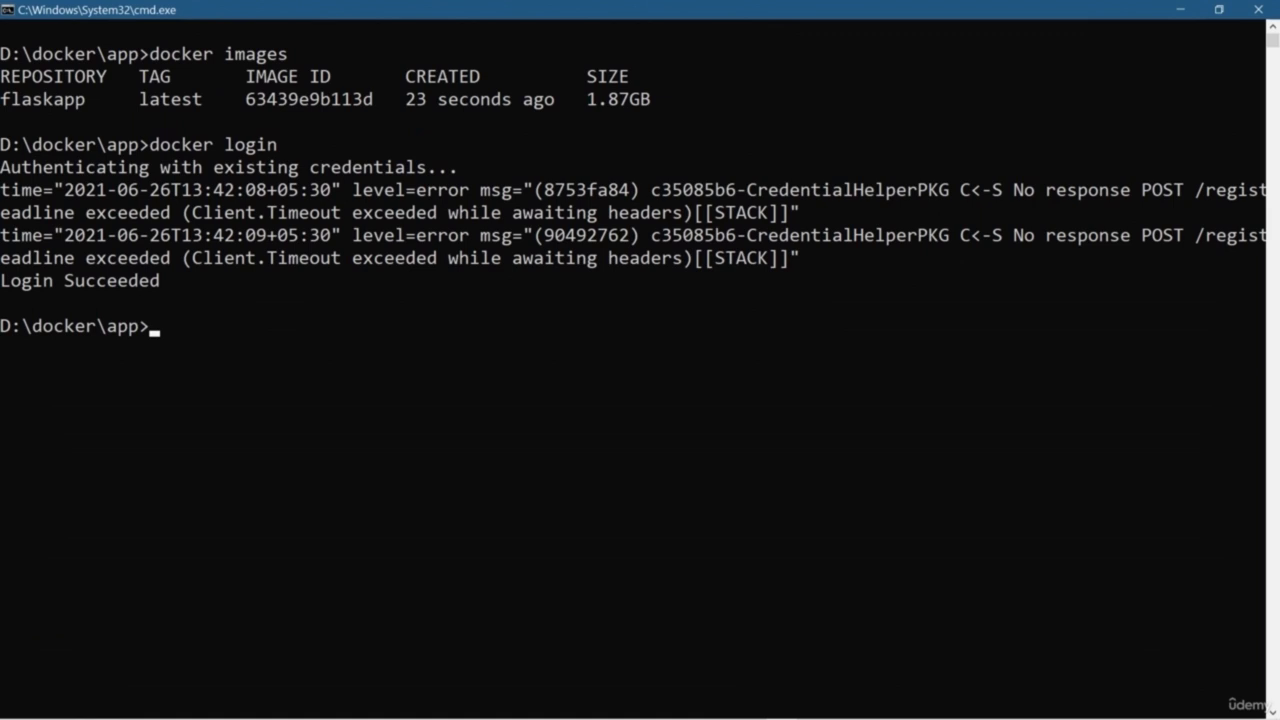
Step: Clear the console and enter the start of the upload command, docker push
{"action": "type", "text": "cls"}
{"action": "key", "text": "Return"}
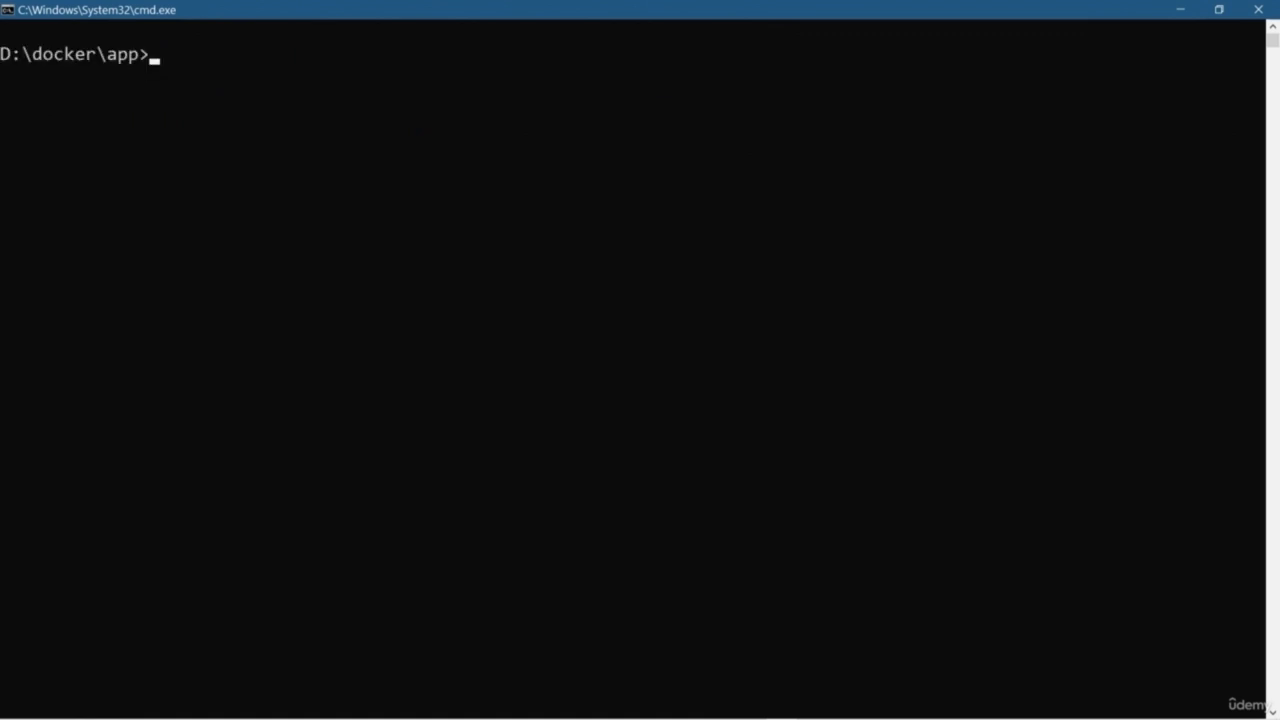
{"action": "type", "text": "docker push"}
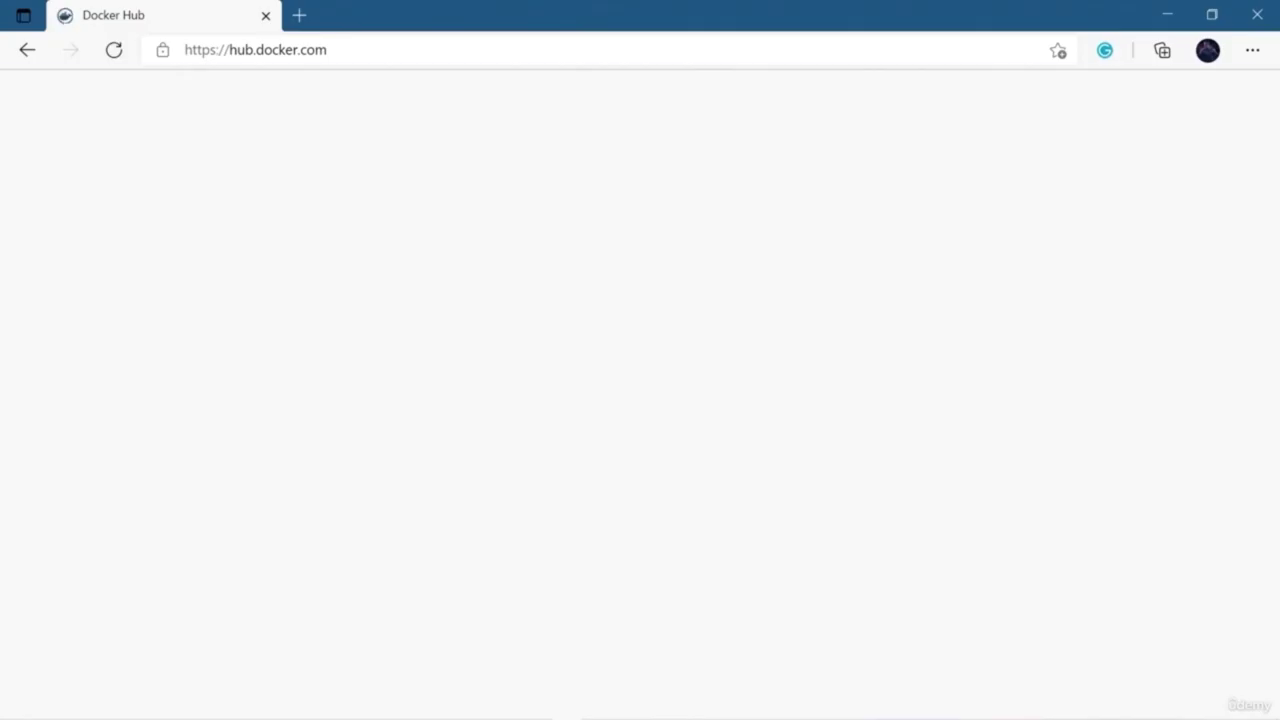
Step: Examine the container images and image filter descriptions on Docker Hub's Explore page in the browser, then open the plugins catalogue
{"action": "left_click", "coordinate": [35, 692]}
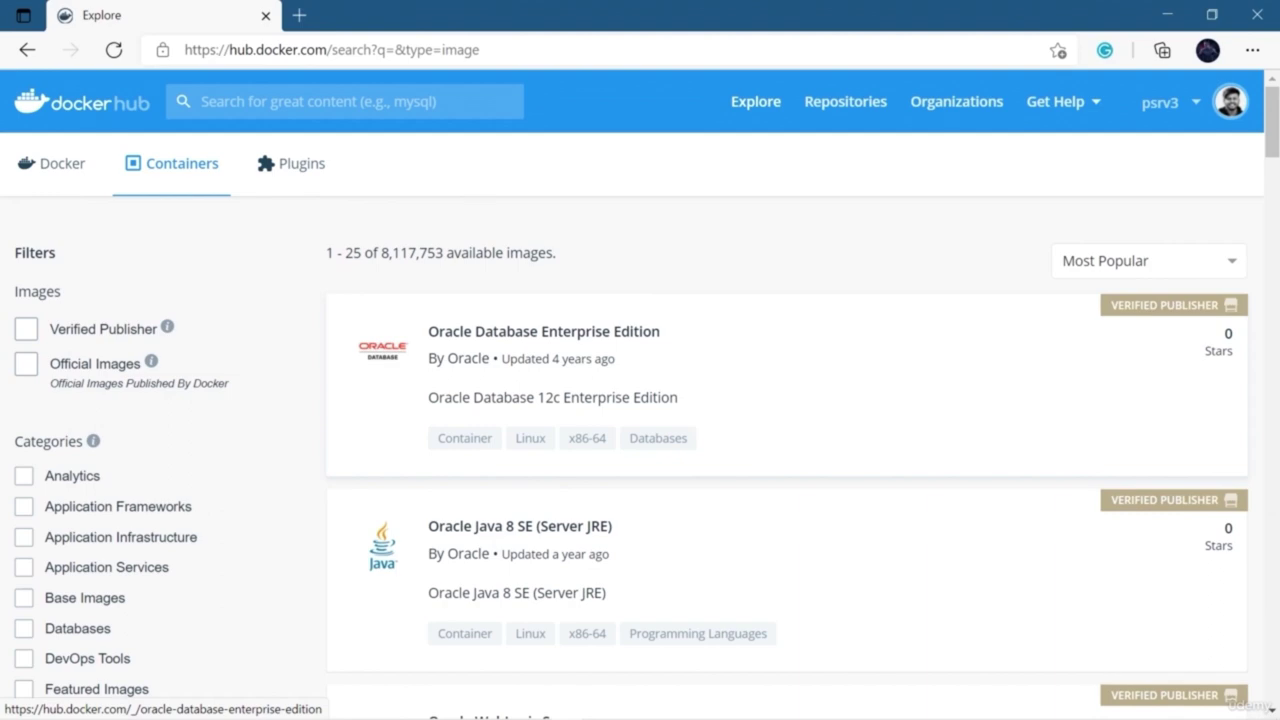
{"action": "scroll", "coordinate": [640, 400], "scroll_direction": "down", "scroll_amount": 1}
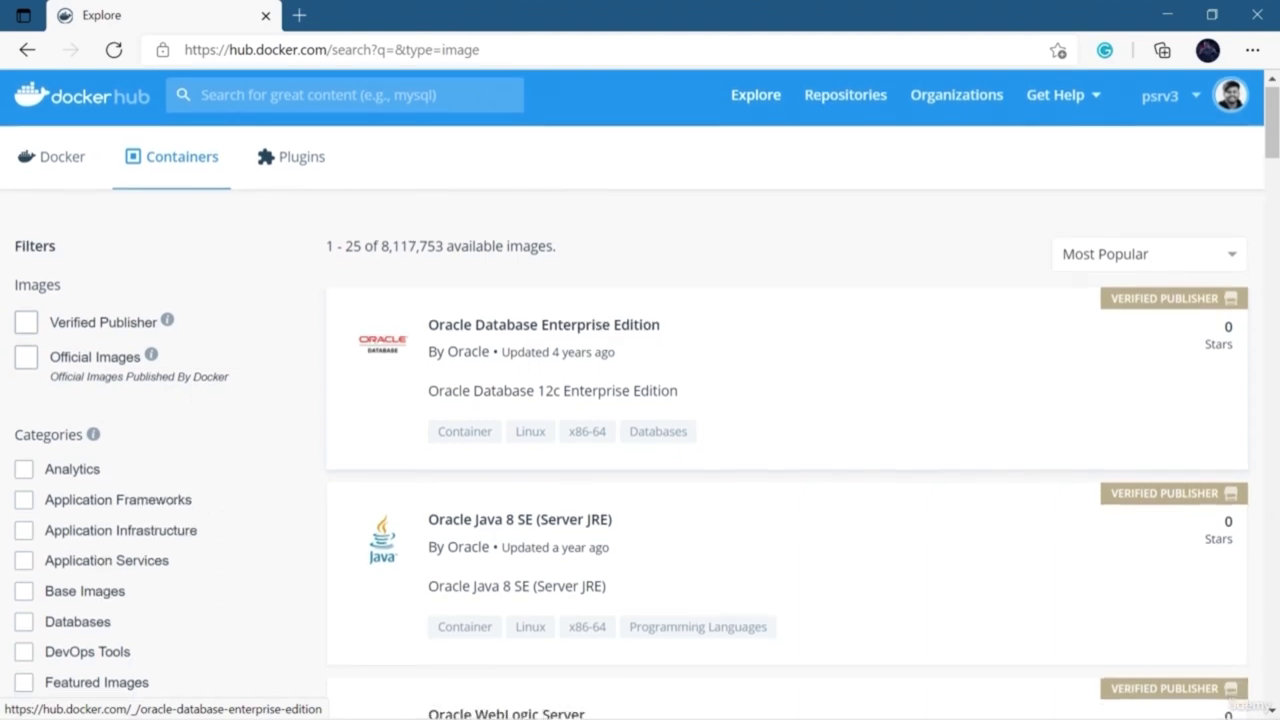
{"action": "scroll", "coordinate": [395, 172], "scroll_direction": "down", "scroll_amount": 10}
{"action": "scroll", "coordinate": [395, 172], "scroll_direction": "down", "scroll_amount": 6}
{"action": "scroll", "coordinate": [395, 172], "scroll_direction": "up", "scroll_amount": 13}
{"action": "scroll", "coordinate": [640, 400], "scroll_direction": "up", "scroll_amount": 4}
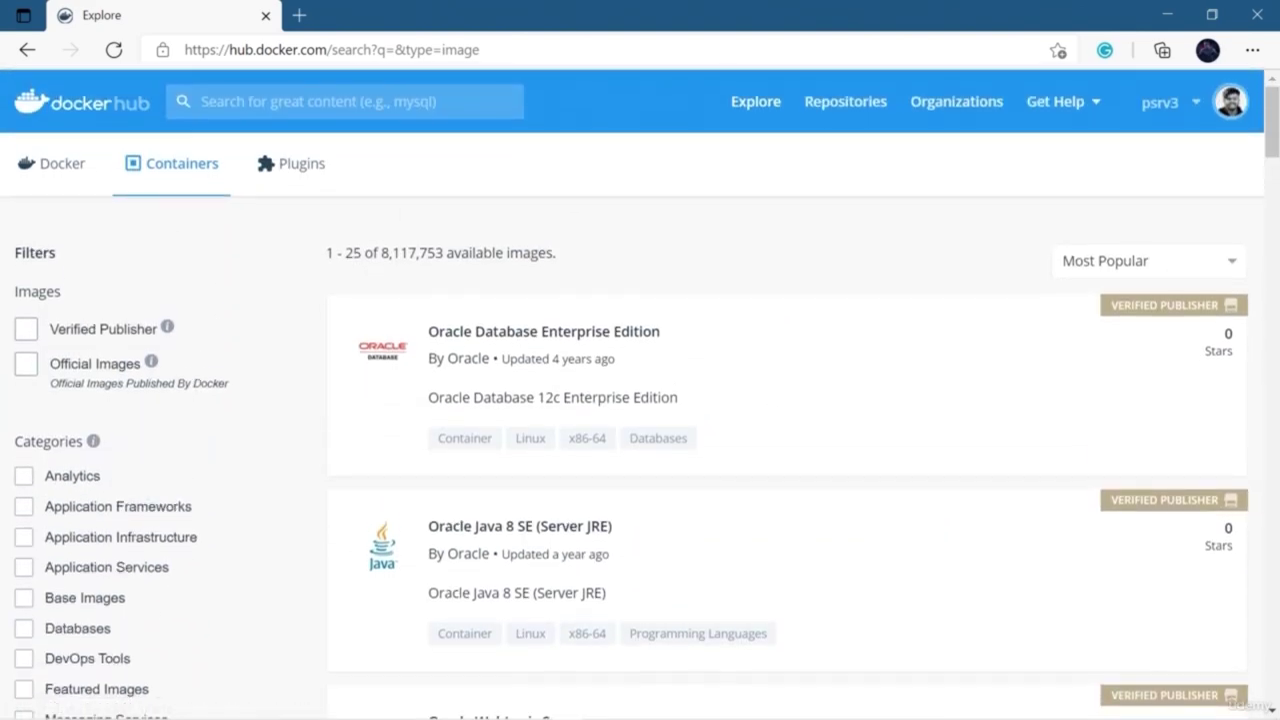
{"action": "mouse_move", "coordinate": [167, 327]}
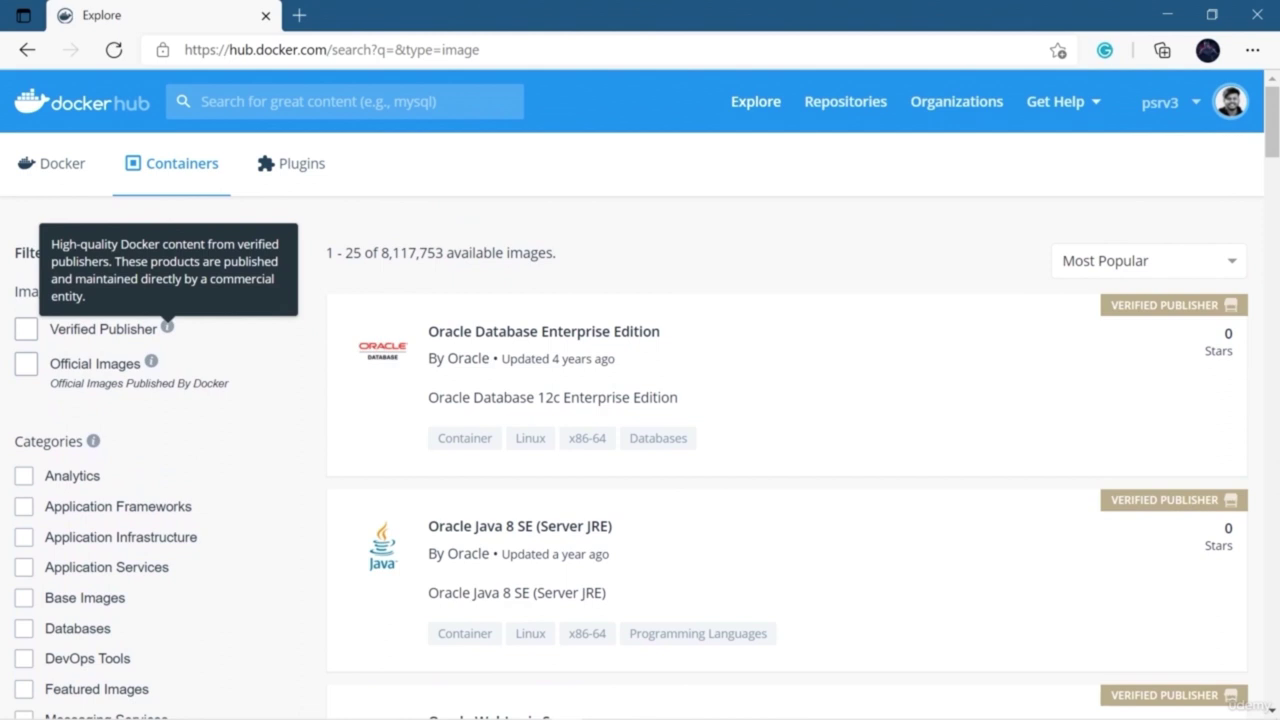
{"action": "mouse_move", "coordinate": [151, 360]}
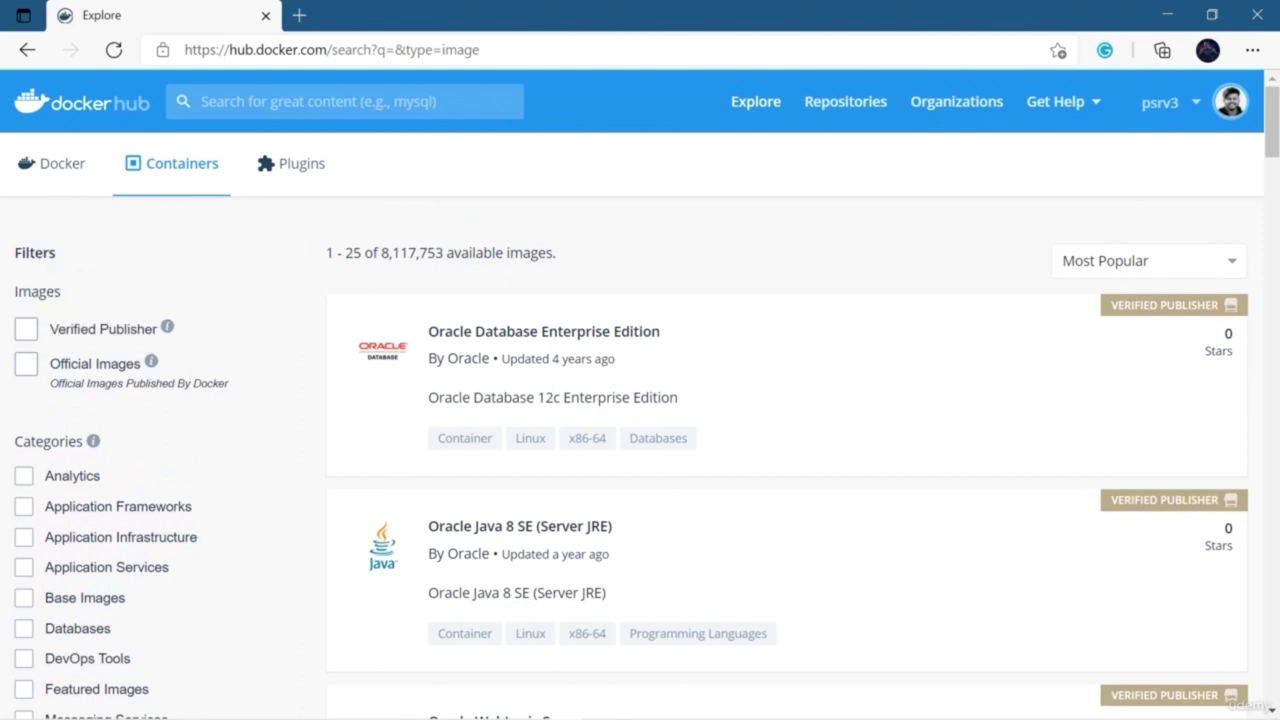
{"action": "left_click", "coordinate": [290, 163]}
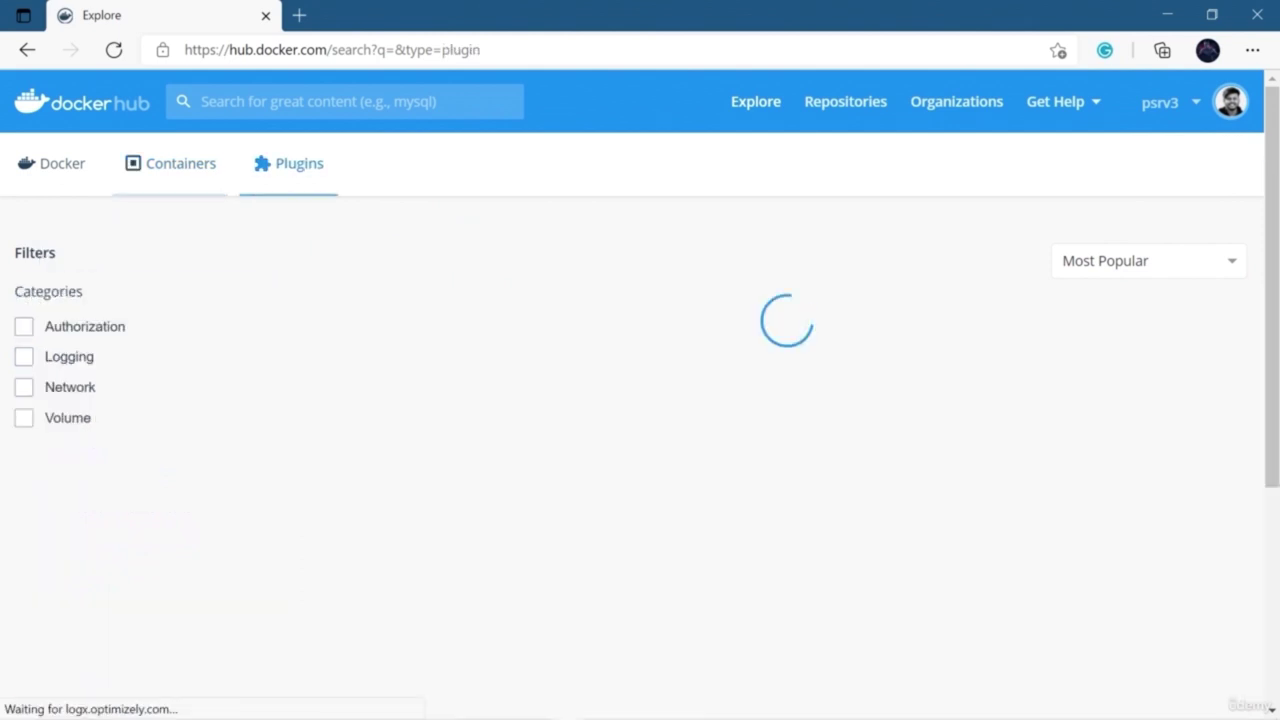
Step: Browse the Docker editions catalogue and its platform, operating system and architecture filters on Docker Hub
{"action": "left_click", "coordinate": [52, 163]}
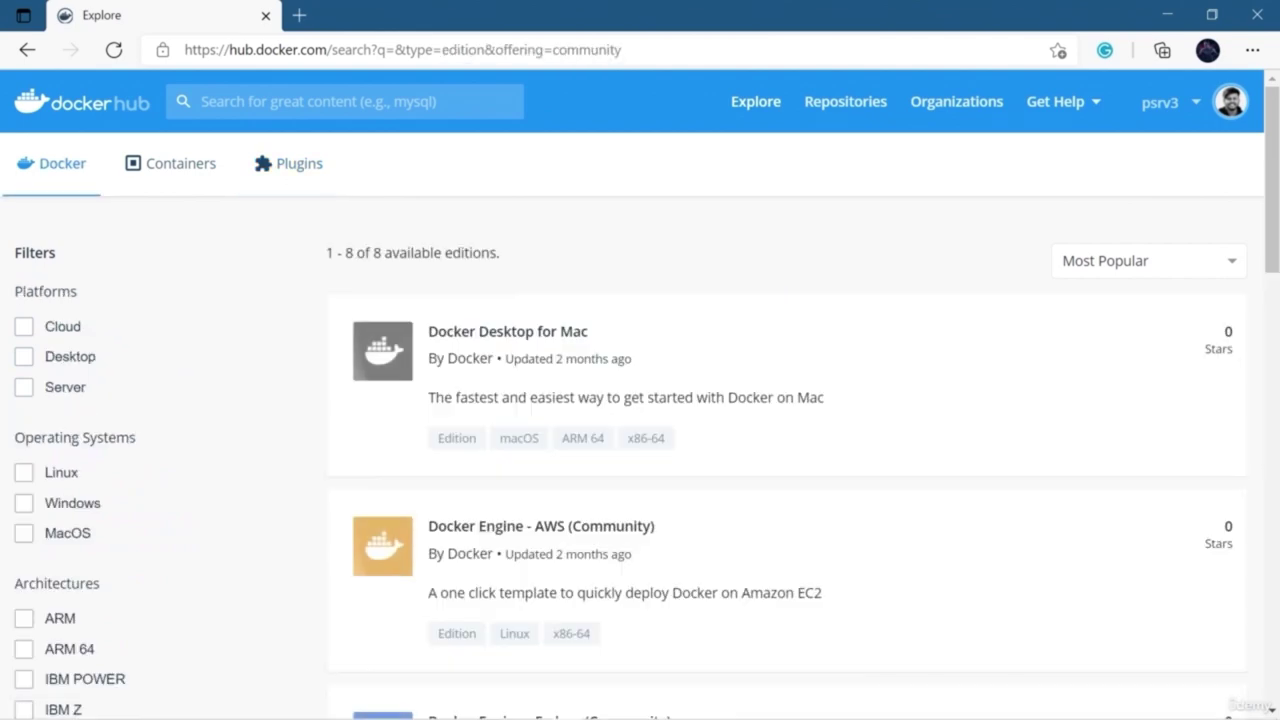
{"action": "scroll", "coordinate": [640, 400], "scroll_direction": "down", "scroll_amount": 15}
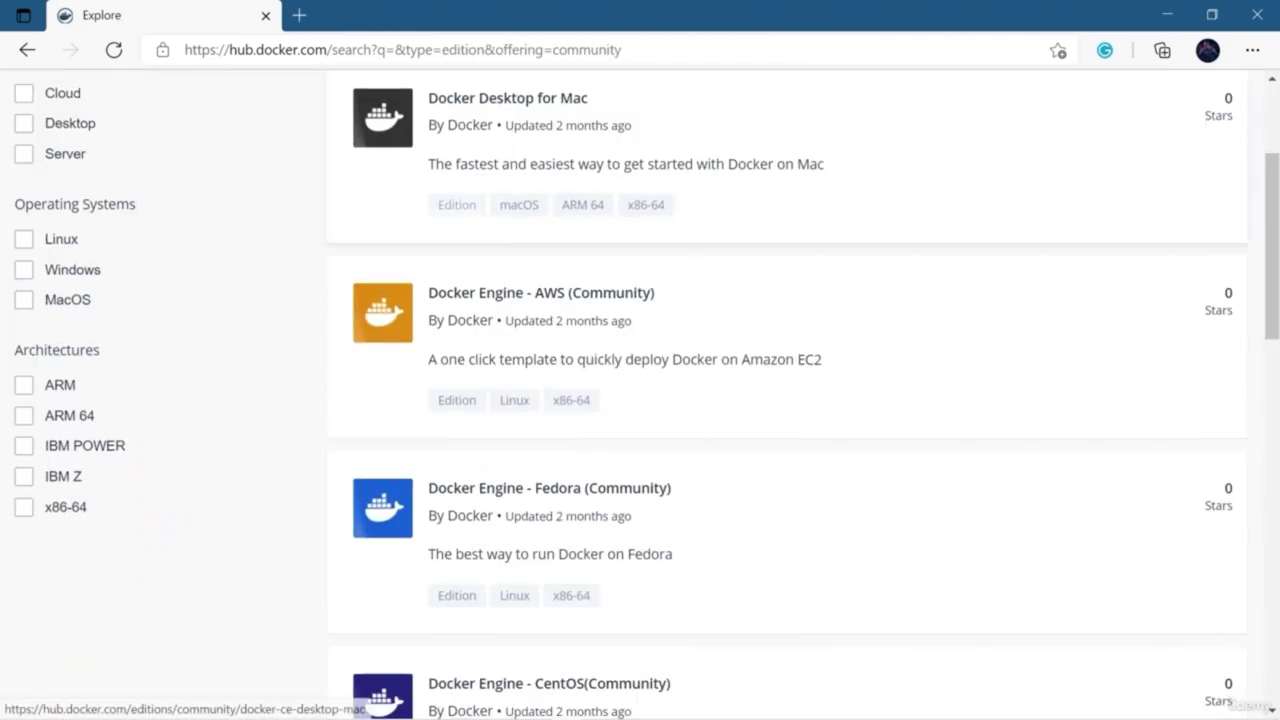
{"action": "scroll", "coordinate": [640, 400], "scroll_direction": "up", "scroll_amount": 10}
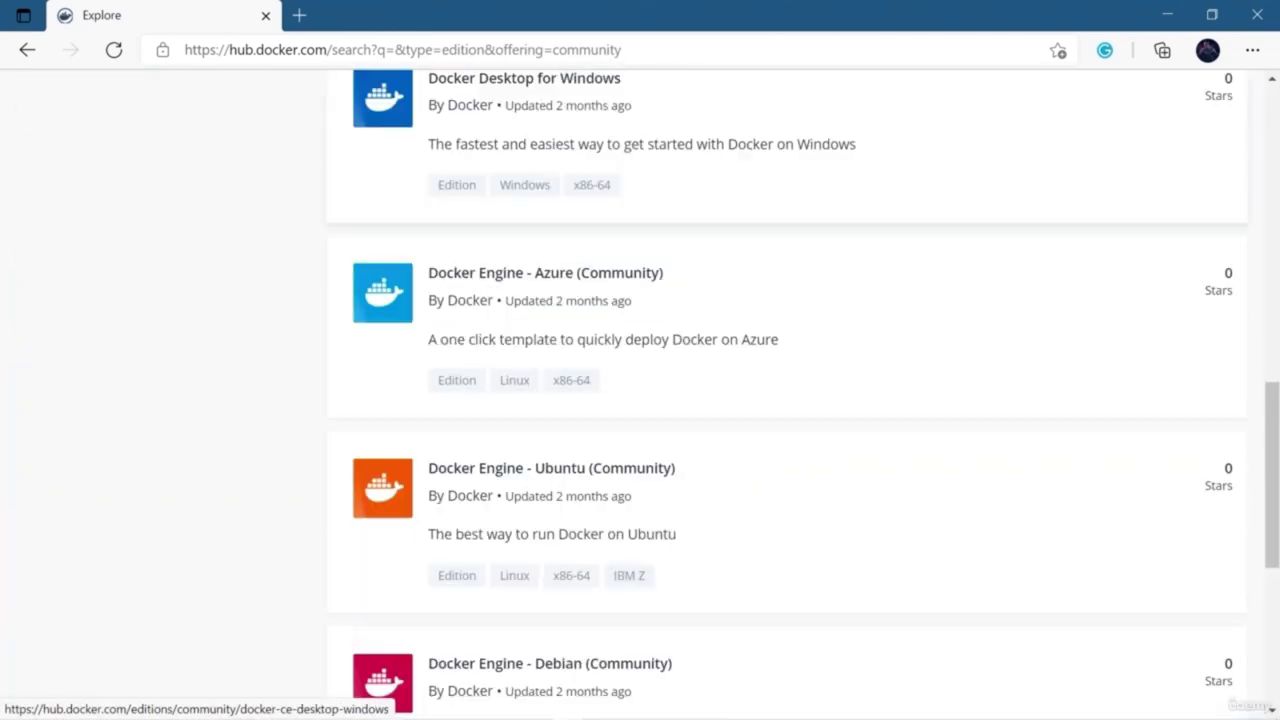
{"action": "scroll", "coordinate": [640, 400], "scroll_direction": "up", "scroll_amount": 6}
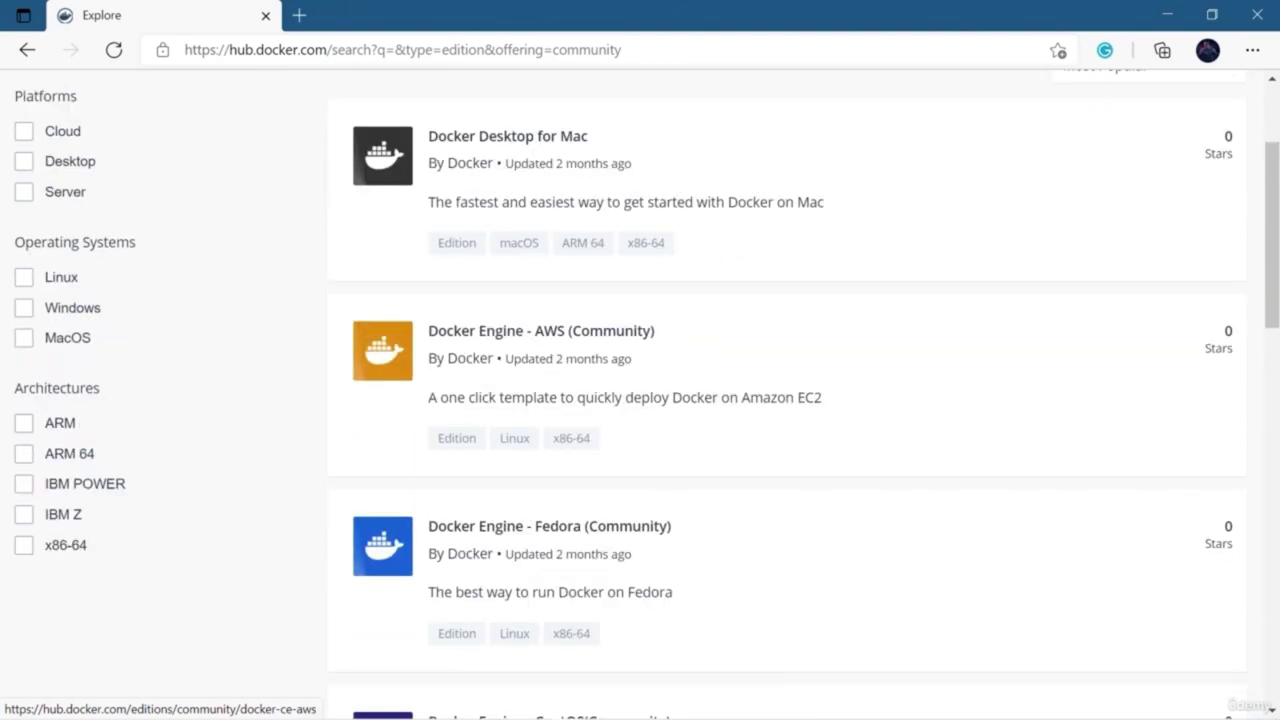
{"action": "scroll", "coordinate": [640, 400], "scroll_direction": "down", "scroll_amount": 1}
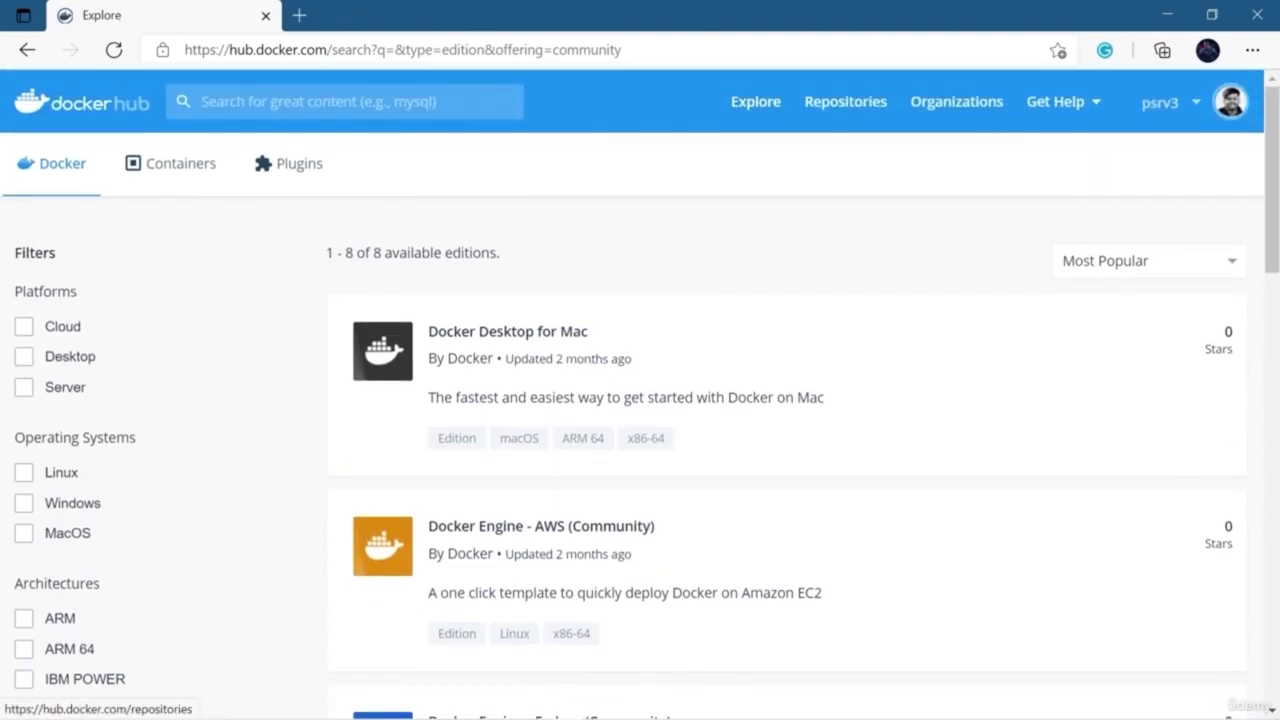
Step: Create a public Docker Hub repository named flaskapp under the account's own namespace
{"action": "left_click", "coordinate": [845, 101]}
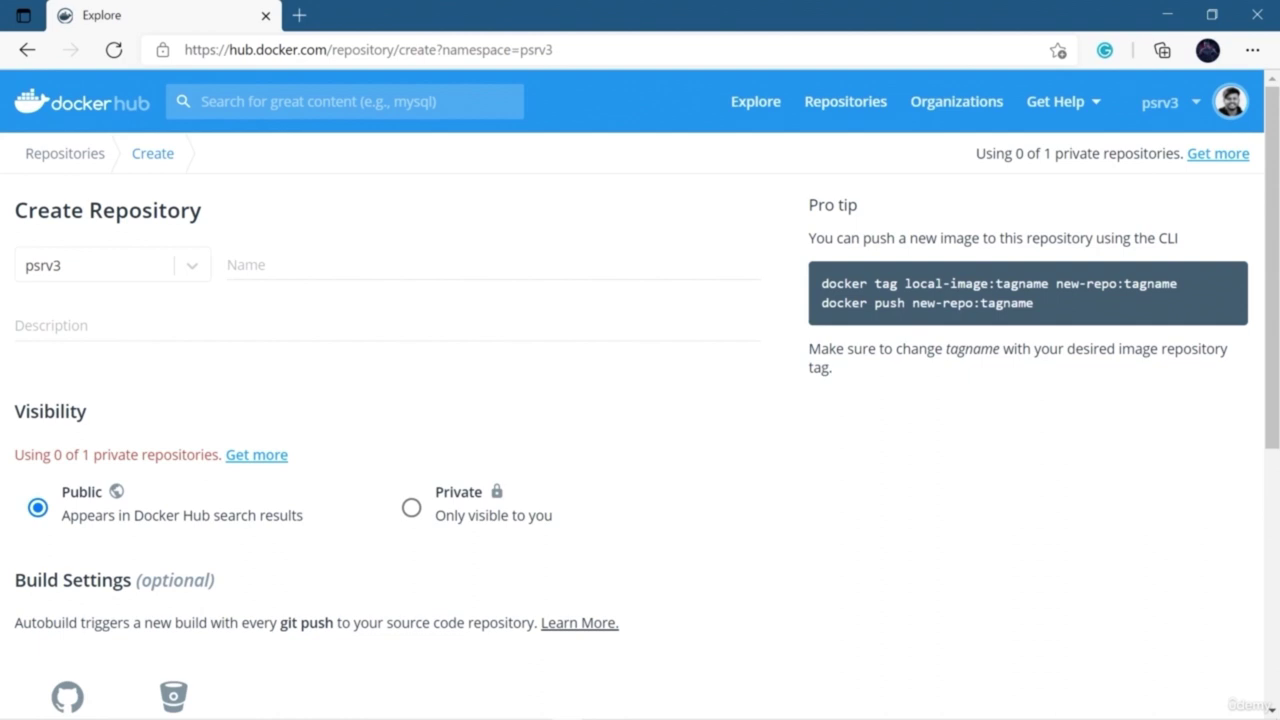
{"action": "type", "text": "flas"}
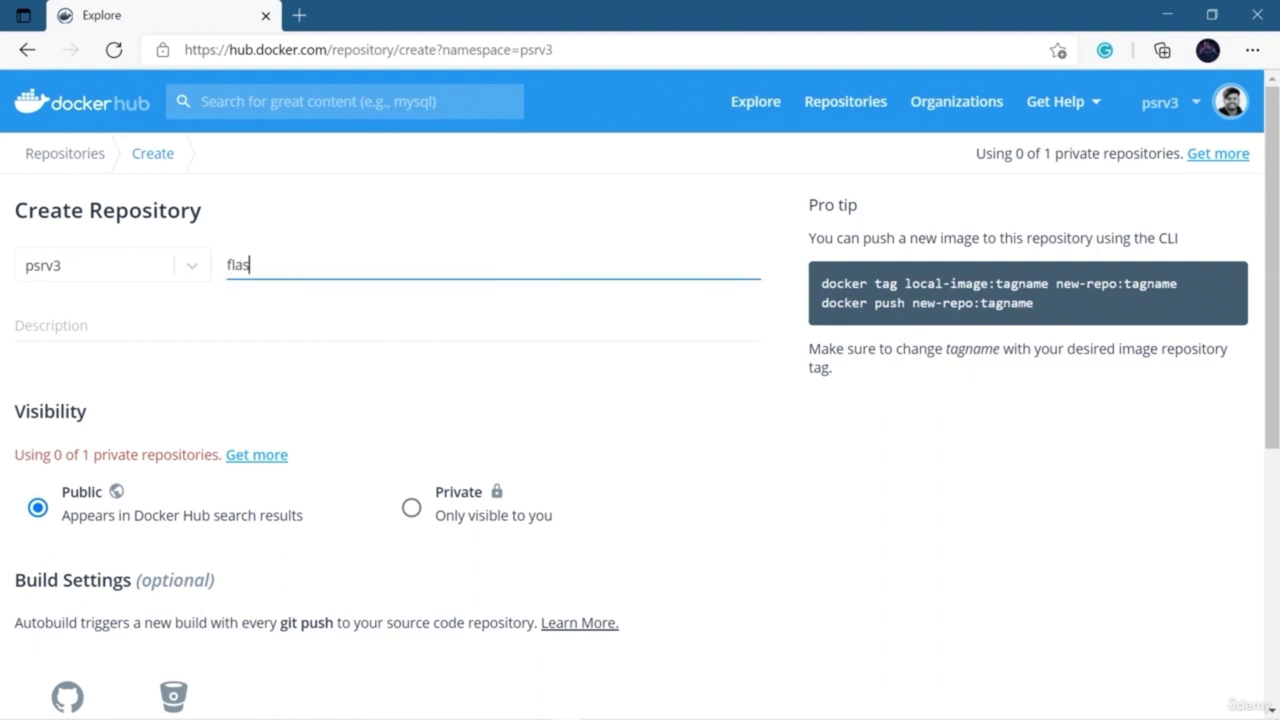
{"action": "type", "text": "ka"}
{"action": "type", "text": "pp"}
{"action": "scroll", "coordinate": [640, 394], "scroll_direction": "down", "scroll_amount": 3}
{"action": "key", "text": "Return"}
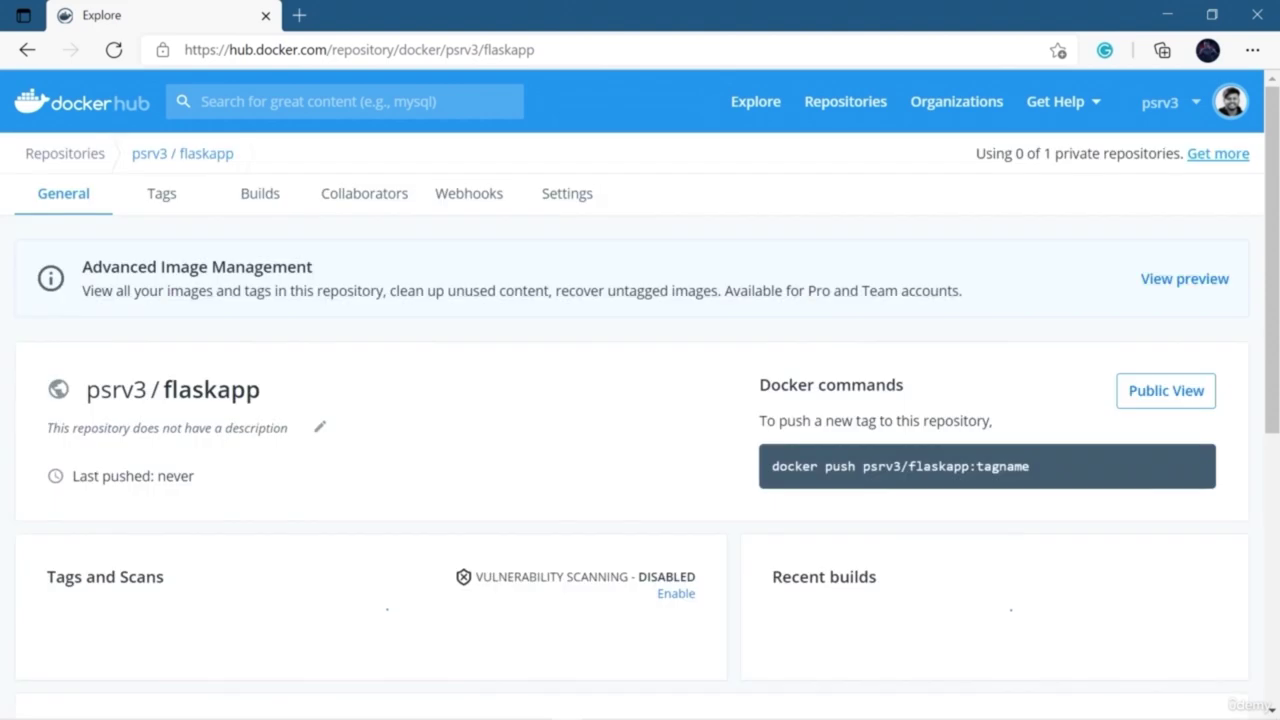
Step: Examine the new flaskapp repository's general page and its public view, then return to the general page for the push command
{"action": "scroll", "coordinate": [640, 400], "scroll_direction": "down", "scroll_amount": 3}
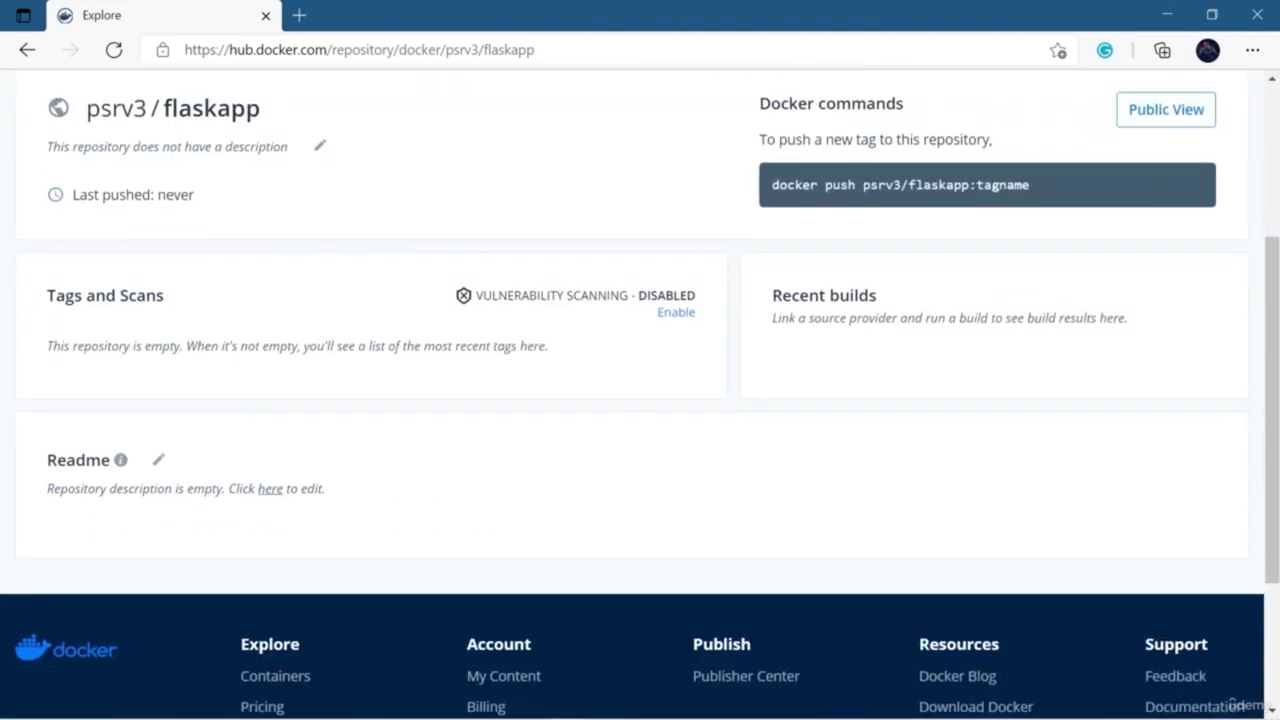
{"action": "scroll", "coordinate": [640, 400], "scroll_direction": "up", "scroll_amount": 3}
{"action": "scroll", "coordinate": [640, 400], "scroll_direction": "up", "scroll_amount": 1}
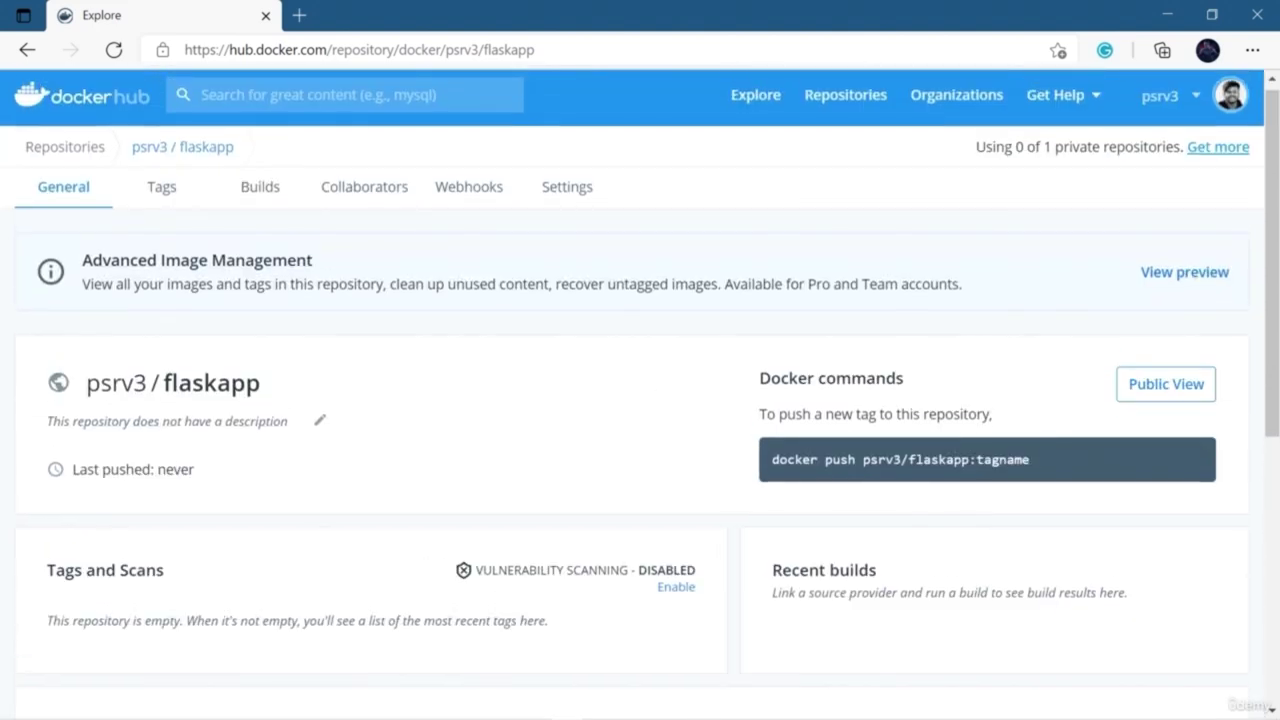
{"action": "left_click", "coordinate": [1166, 384]}
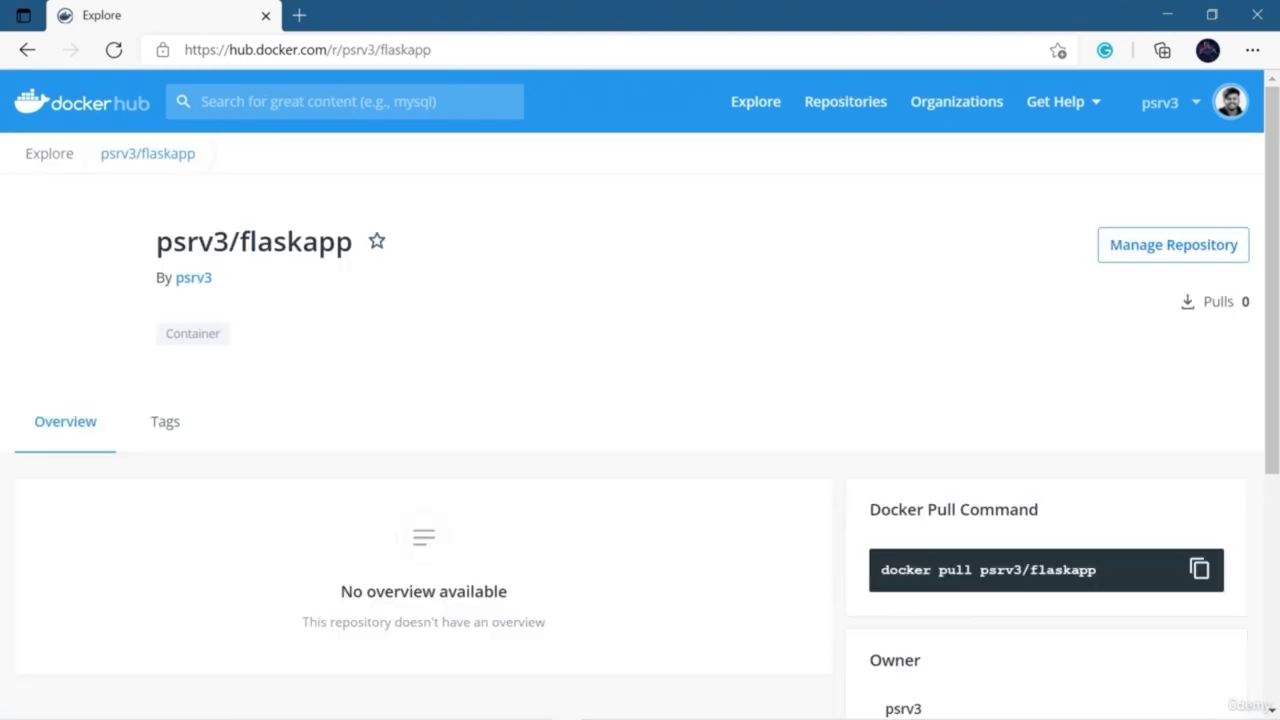
{"action": "scroll", "coordinate": [640, 400], "scroll_direction": "down", "scroll_amount": 1}
{"action": "scroll", "coordinate": [640, 400], "scroll_direction": "down", "scroll_amount": 1}
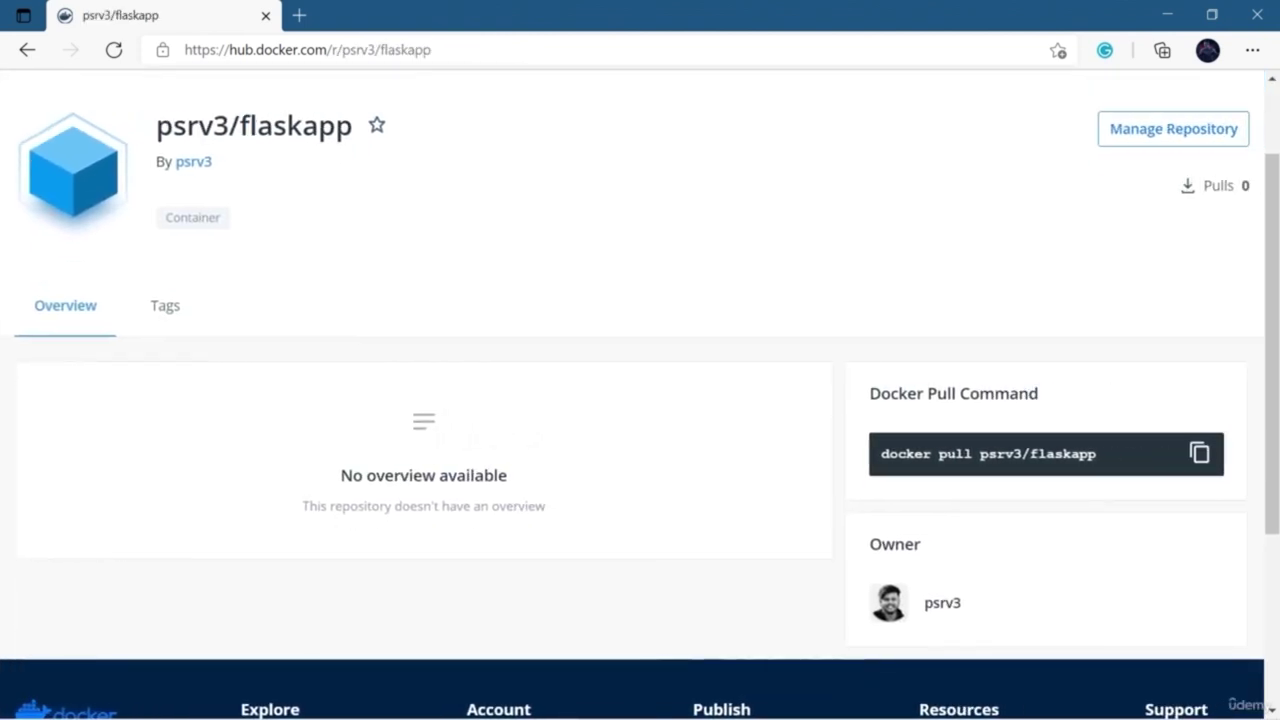
{"action": "left_click", "coordinate": [26, 49]}
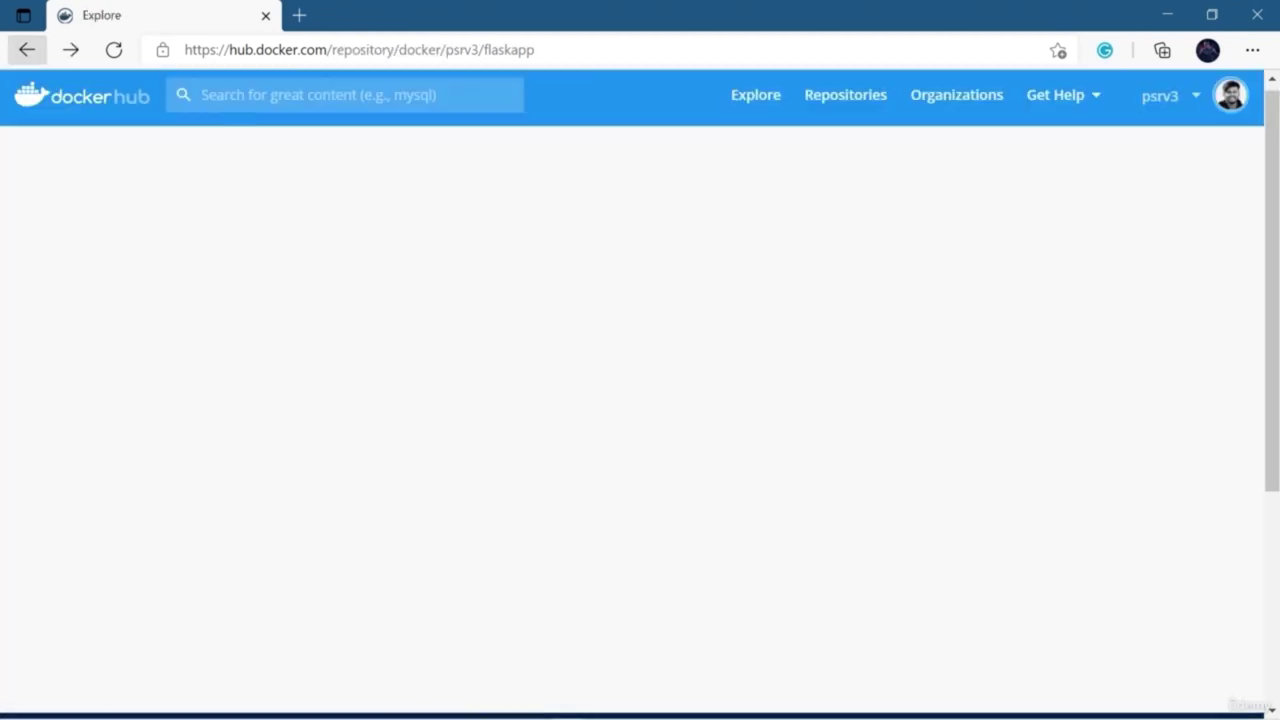
{"action": "scroll", "coordinate": [640, 400], "scroll_direction": "down", "scroll_amount": 1}
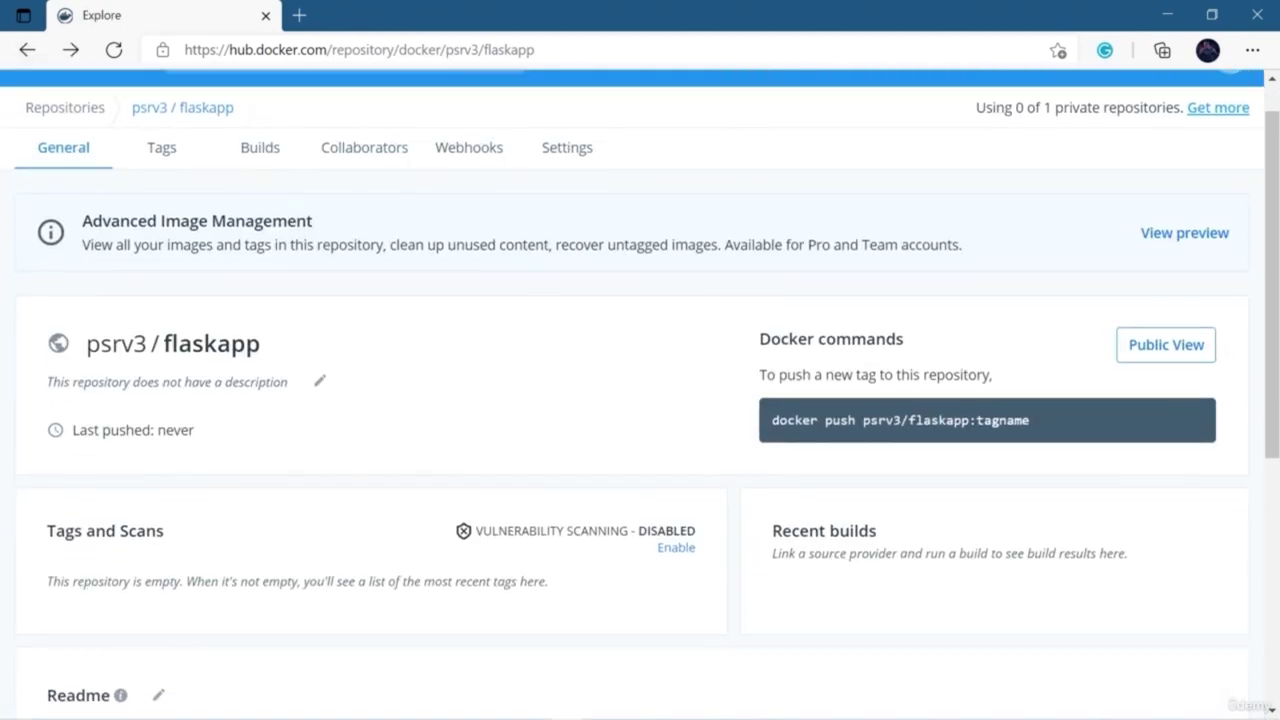
{"action": "scroll", "coordinate": [640, 400], "scroll_direction": "down", "scroll_amount": 1}
{"action": "scroll", "coordinate": [640, 400], "scroll_direction": "up", "scroll_amount": 1}
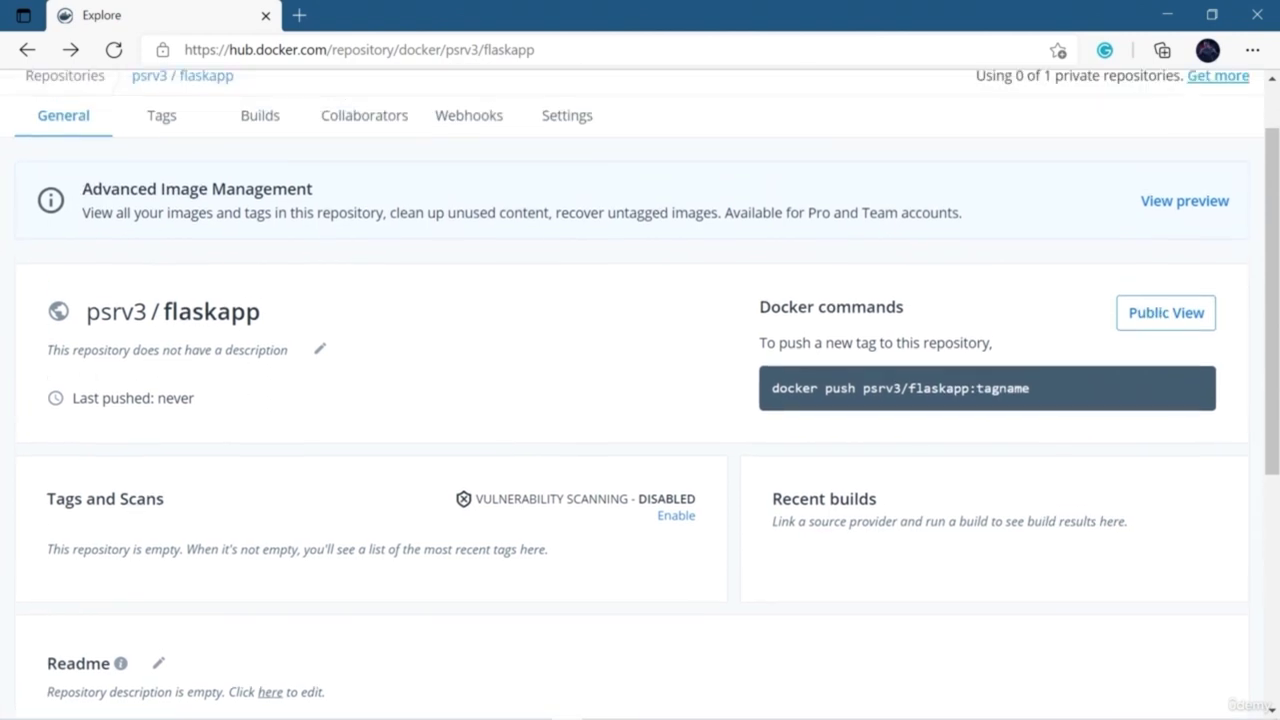
Step: Switch to the command prompt, replace the unfinished push command with docker images and run it to list the local images
{"action": "mouse_move", "coordinate": [640, 715]}
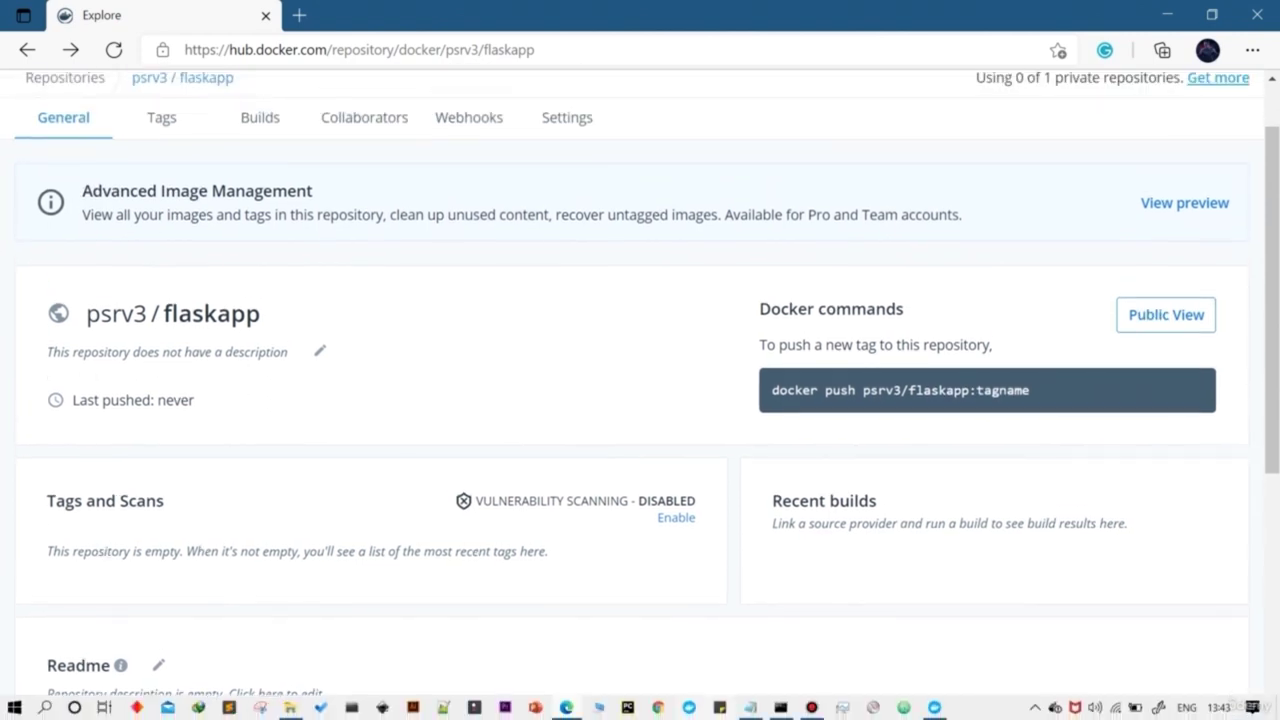
{"action": "key", "text": "alt+Tab"}
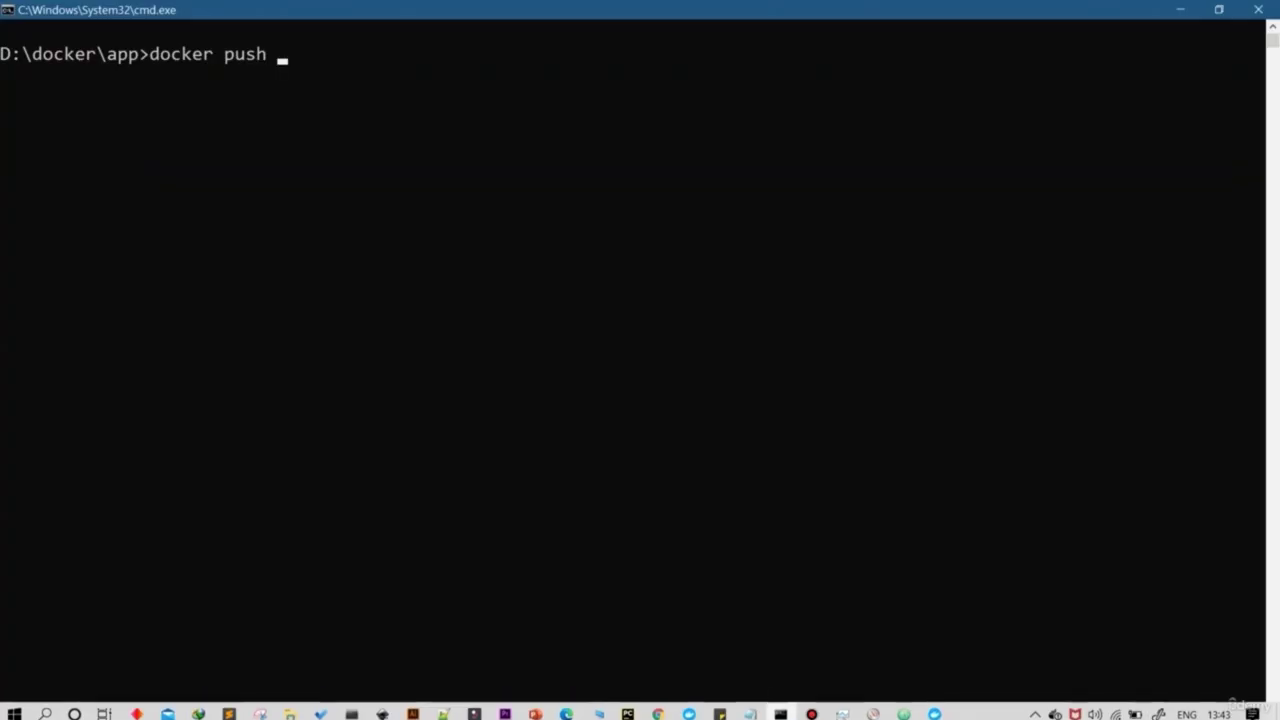
{"action": "key", "text": "BackSpace"}
{"action": "key", "text": "BackSpace"}
{"action": "key", "text": "BackSpace"}
{"action": "key", "text": "BackSpace"}
{"action": "key", "text": "BackSpace"}
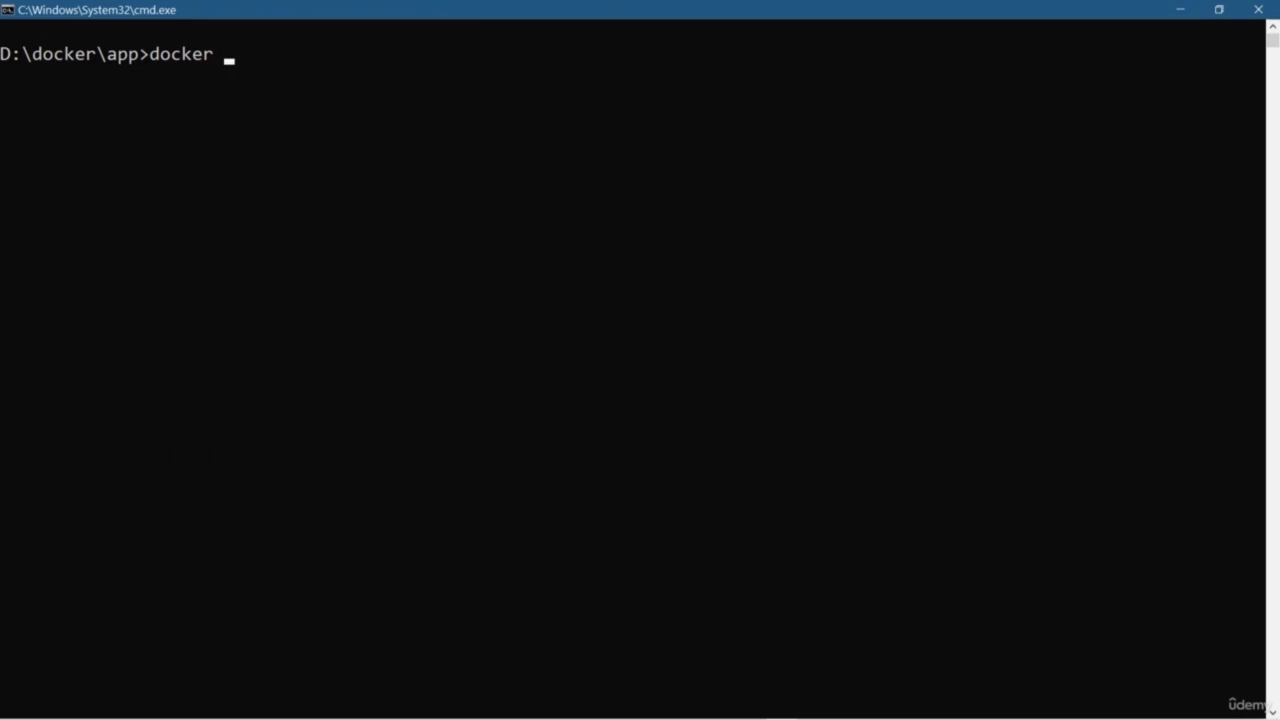
{"action": "type", "text": "images"}
{"action": "key", "text": "Return"}
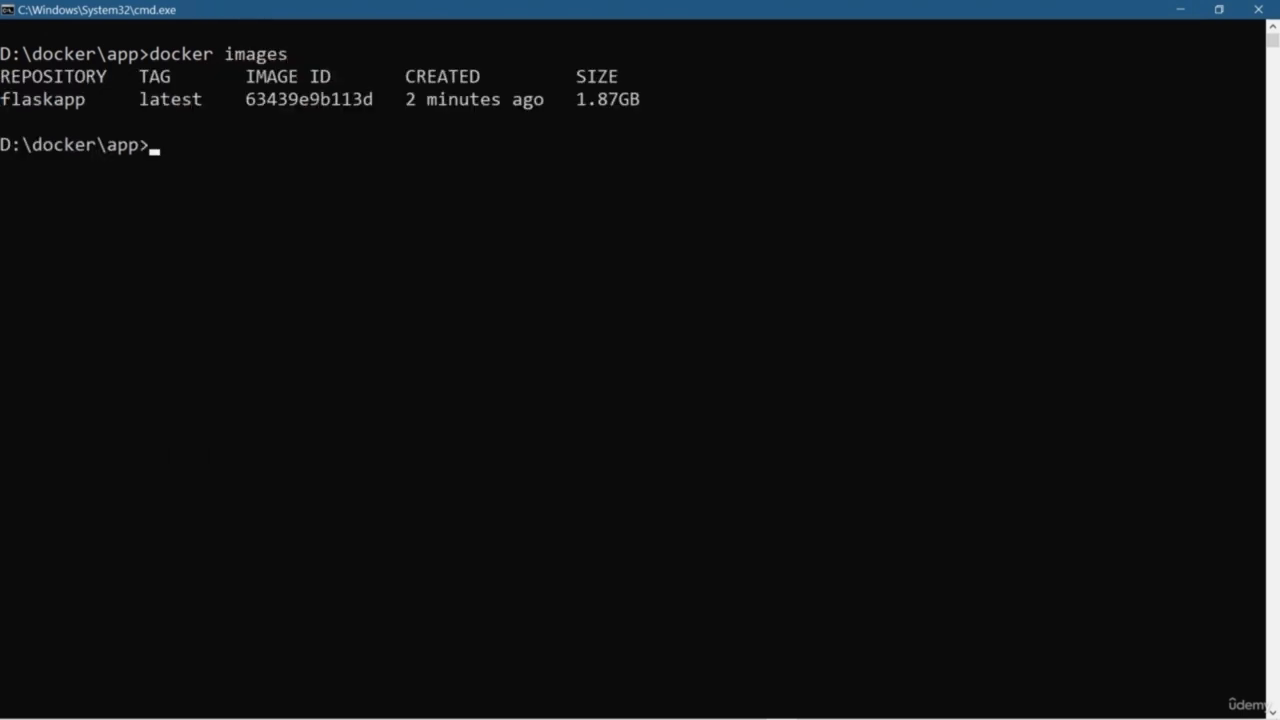
Step: Tag the local flaskapp image as psrv3/flaskapp with docker tag, taking the repository name from the Docker Hub page in the browser
{"action": "type", "text": "docker tag"}
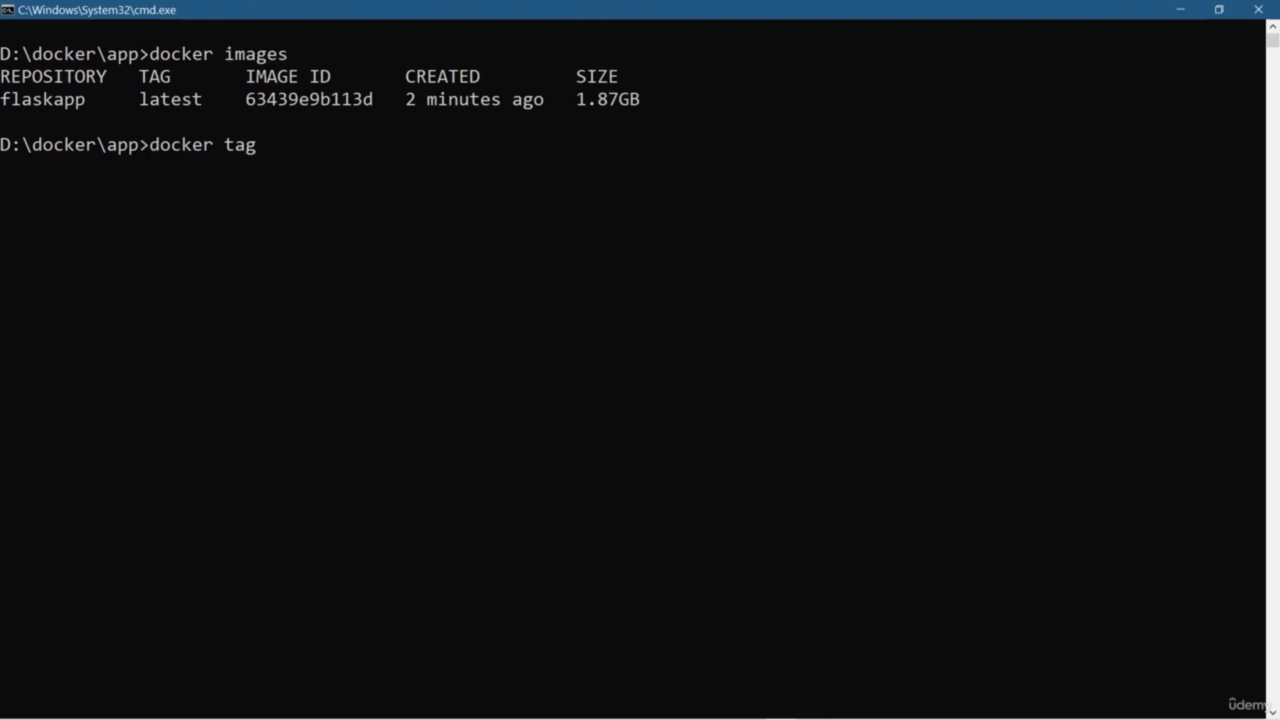
{"action": "double_click", "coordinate": [42, 99]}
{"action": "key", "text": "Return"}
{"action": "type", "text": "flaskapp"}
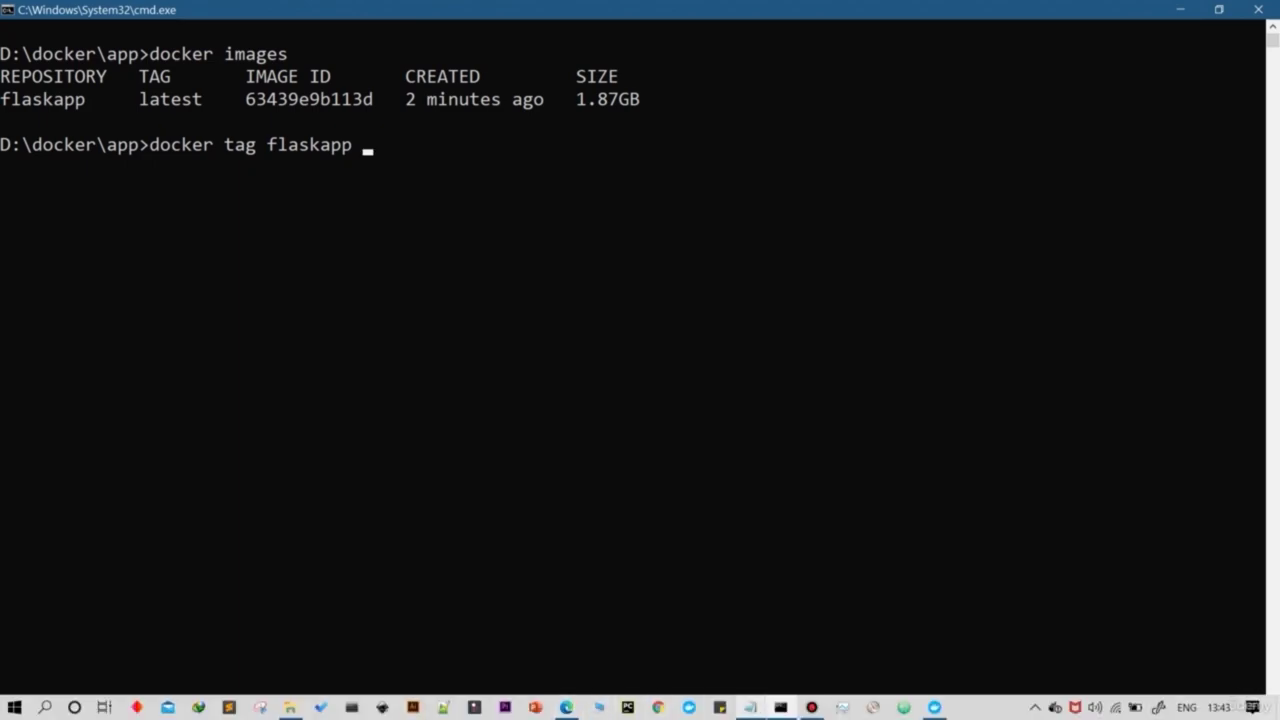
{"action": "left_click", "coordinate": [566, 707]}
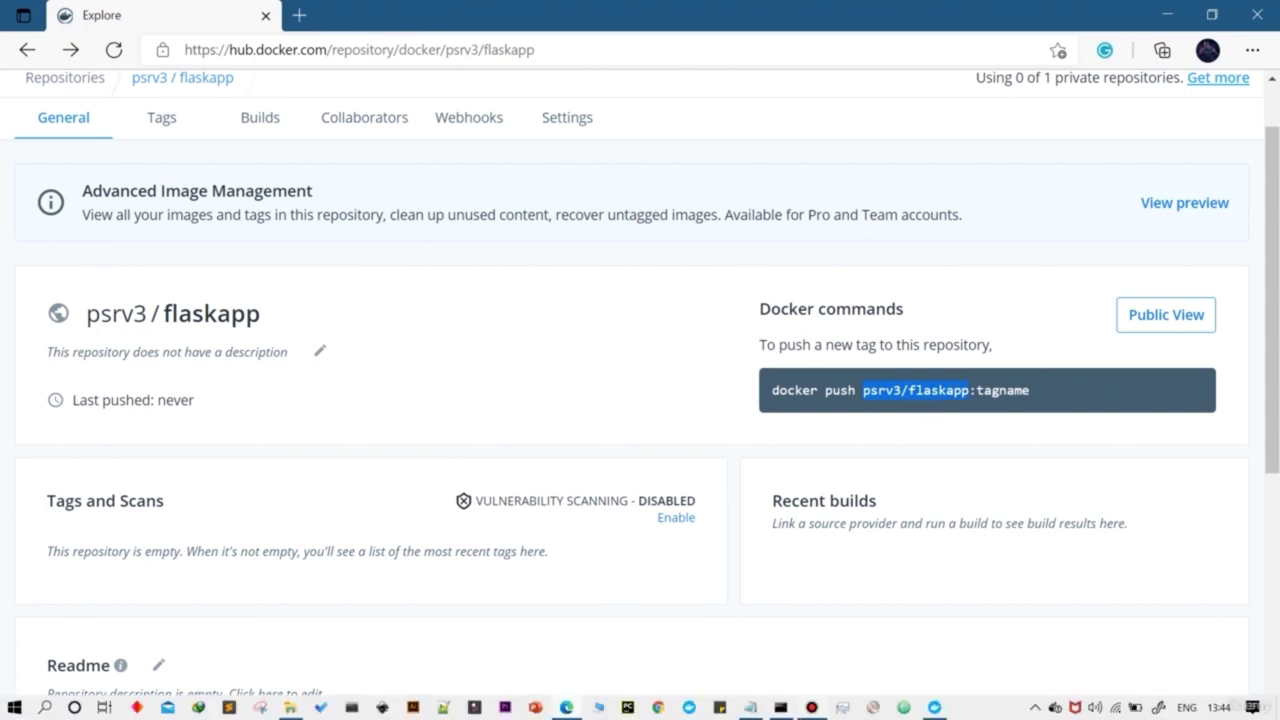
{"action": "left_click", "coordinate": [781, 707]}
{"action": "type", "text": "psrv3/flaskapp"}
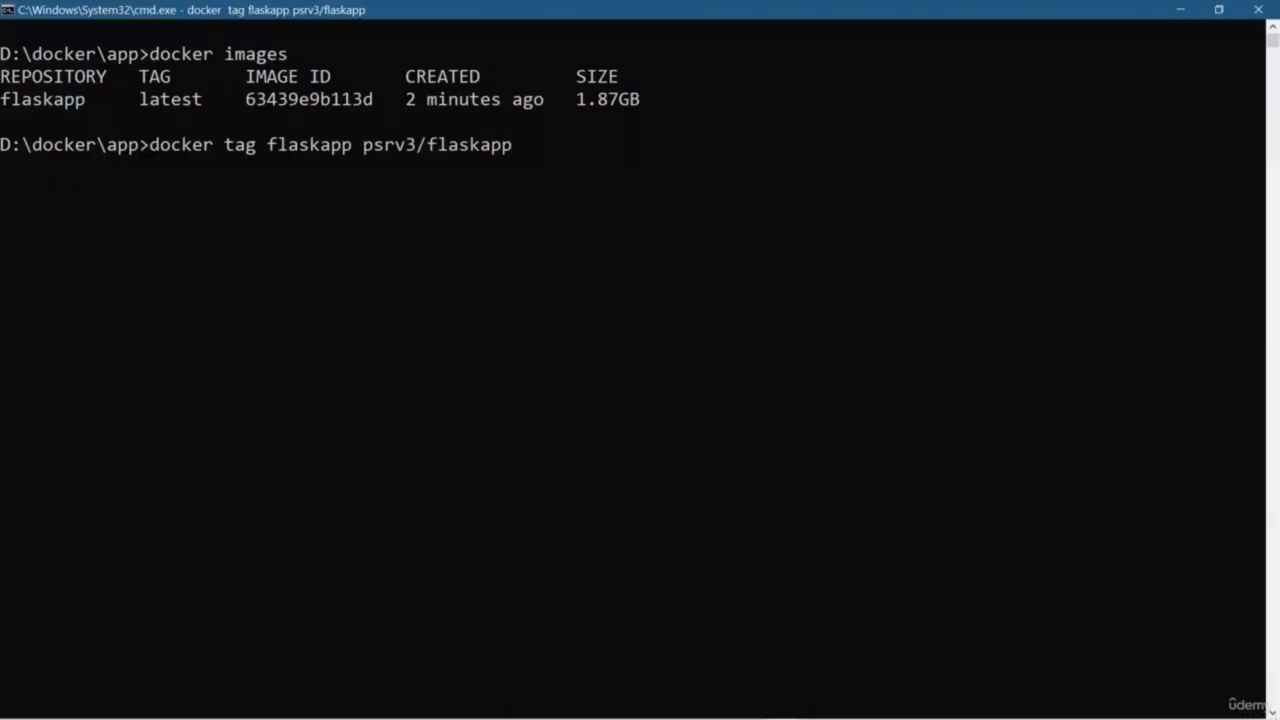
{"action": "key", "text": "Return"}
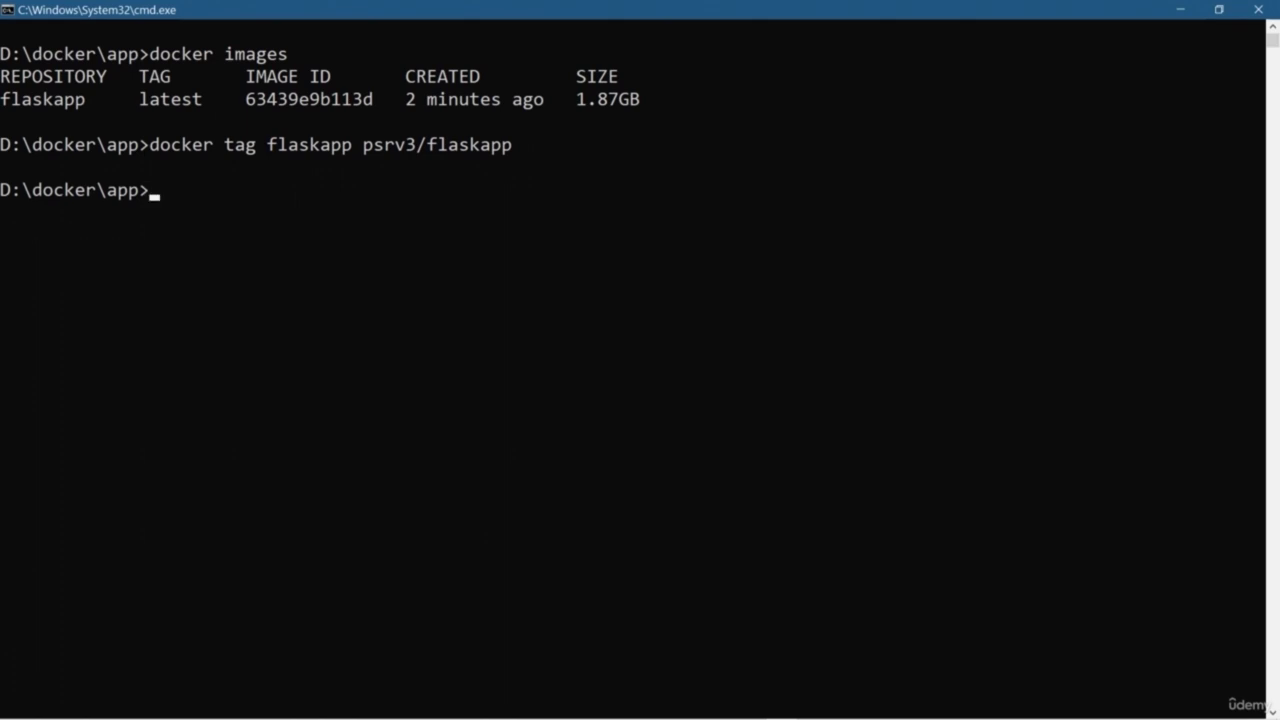
Step: Upload the tagged image with docker push psrv3/flaskapp, and clear the console once the upload is done
{"action": "type", "text": "docker push"}
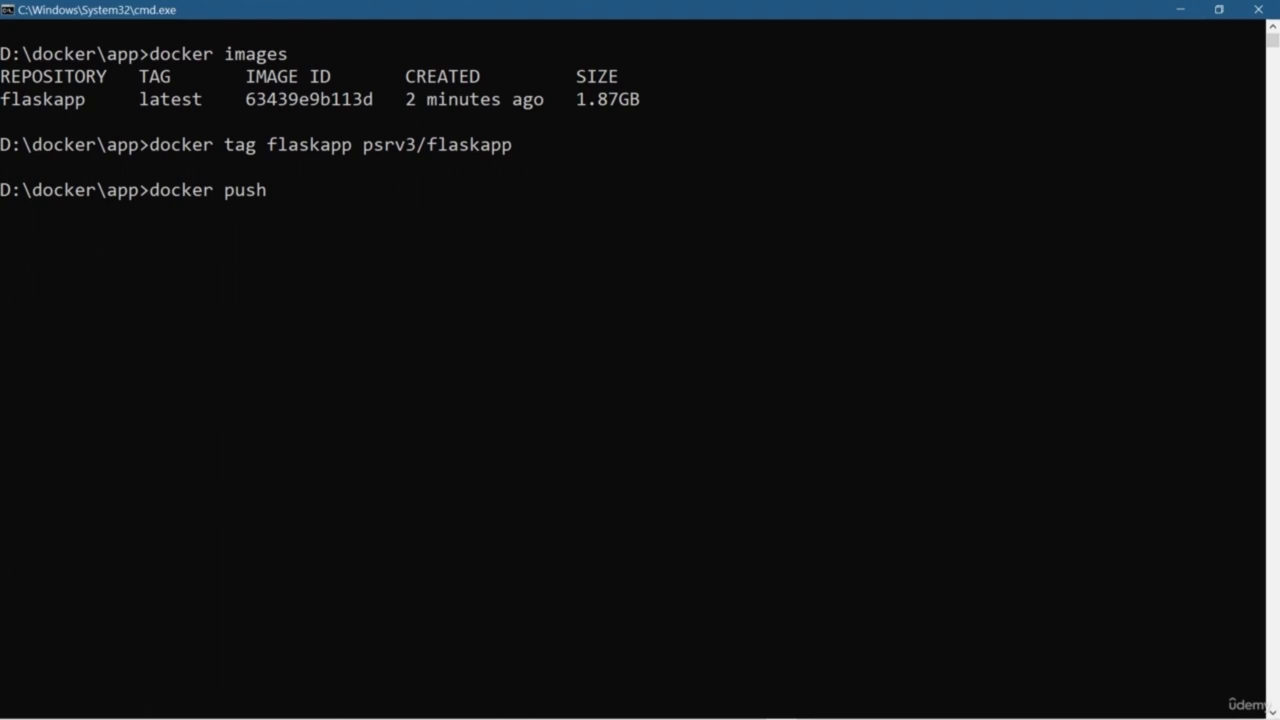
{"action": "type", "text": "psrv3/flaskapp"}
{"action": "key", "text": "Return"}
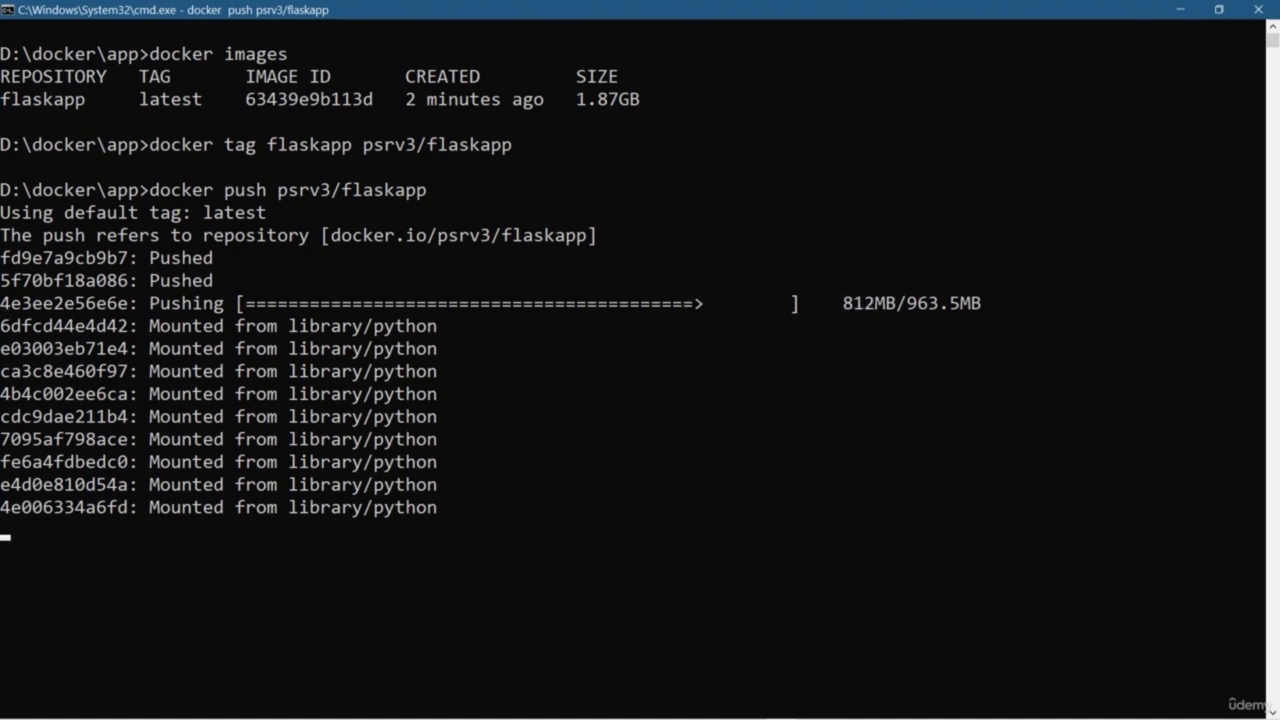
{"action": "type", "text": "cls"}
{"action": "key", "text": "Return"}
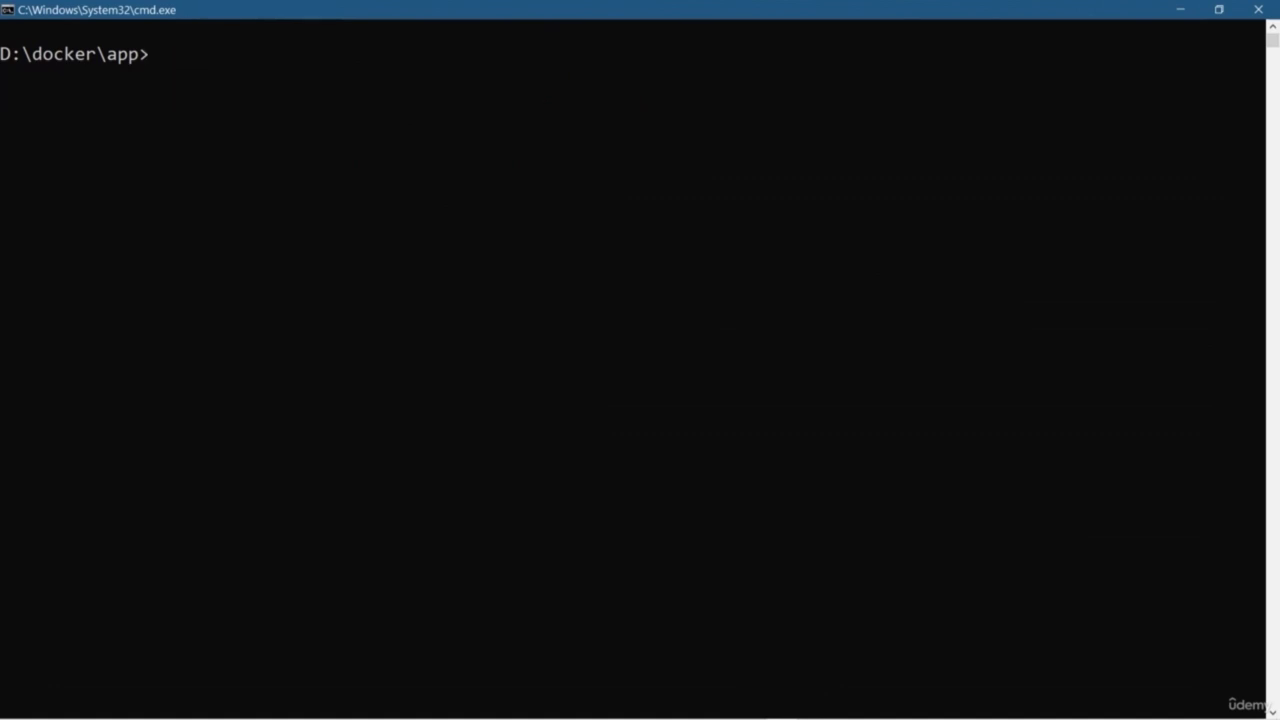
Step: Switch to the browser, reload the flaskapp repository page on Docker Hub and check its last push time, tags and push command
{"action": "left_click", "coordinate": [566, 707]}
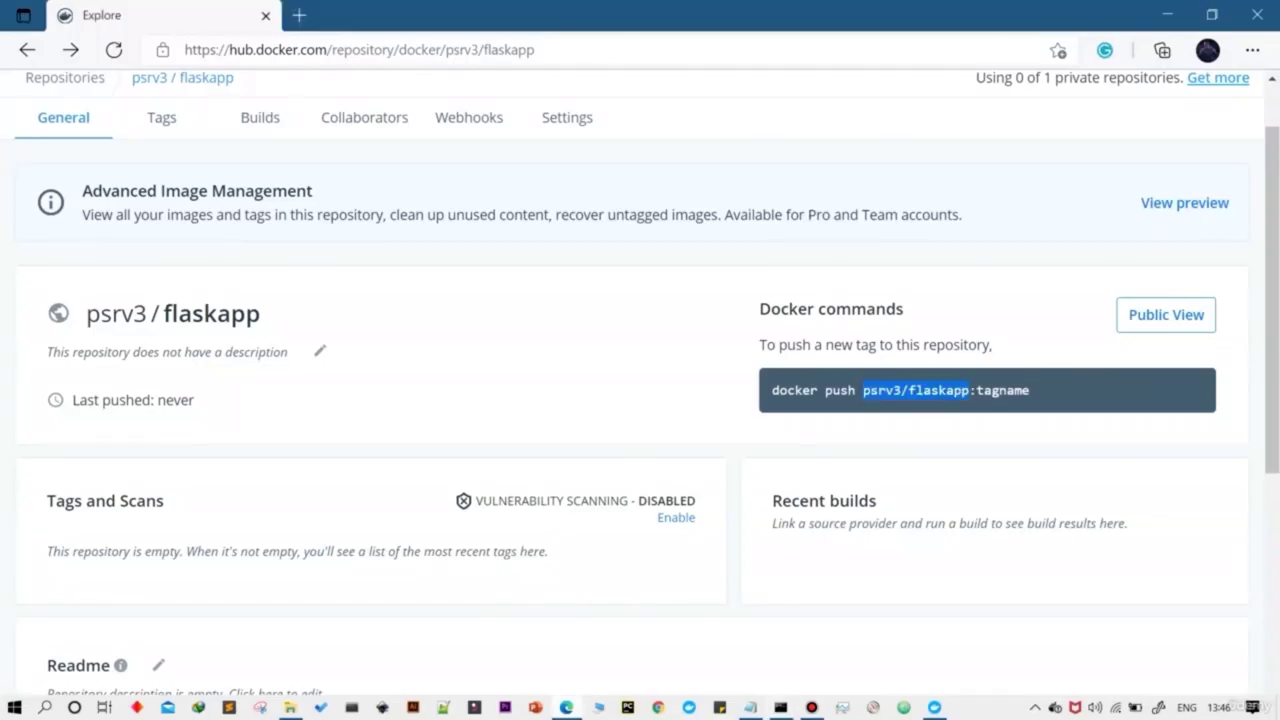
{"action": "left_click", "coordinate": [113, 49]}
{"action": "left_click", "coordinate": [113, 49]}
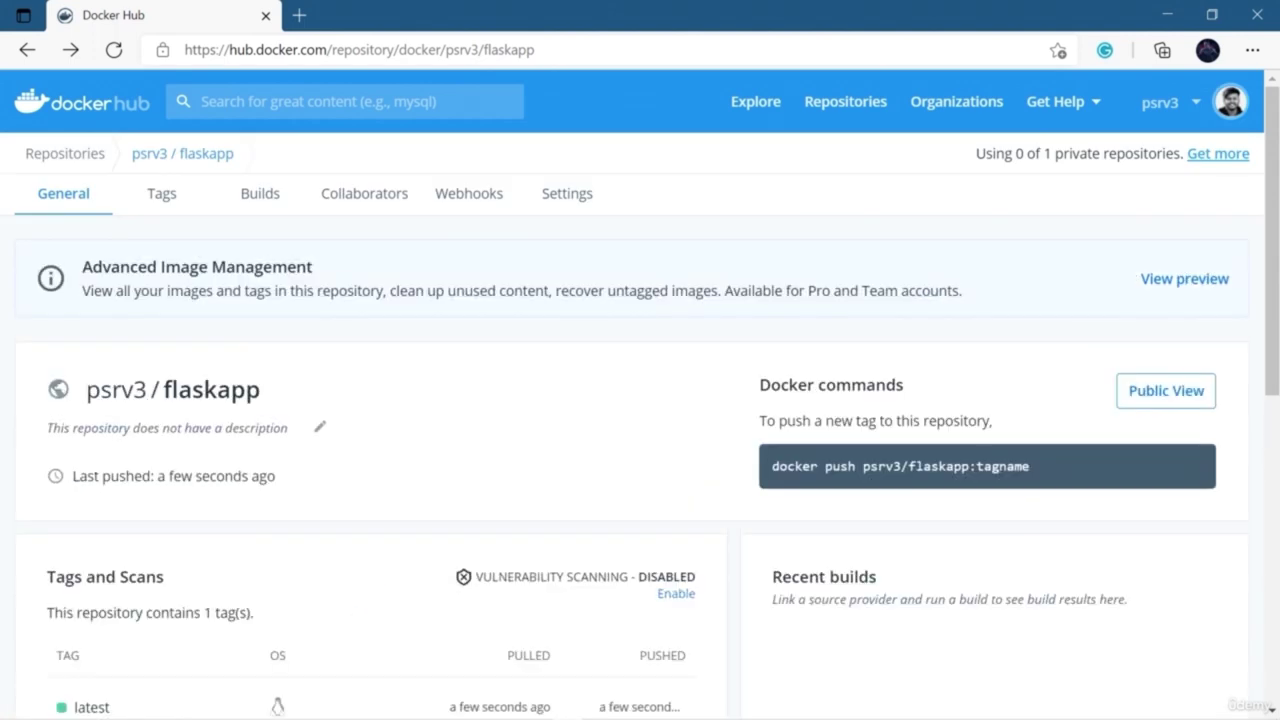
{"action": "scroll", "coordinate": [91, 530], "scroll_direction": "down", "scroll_amount": 2}
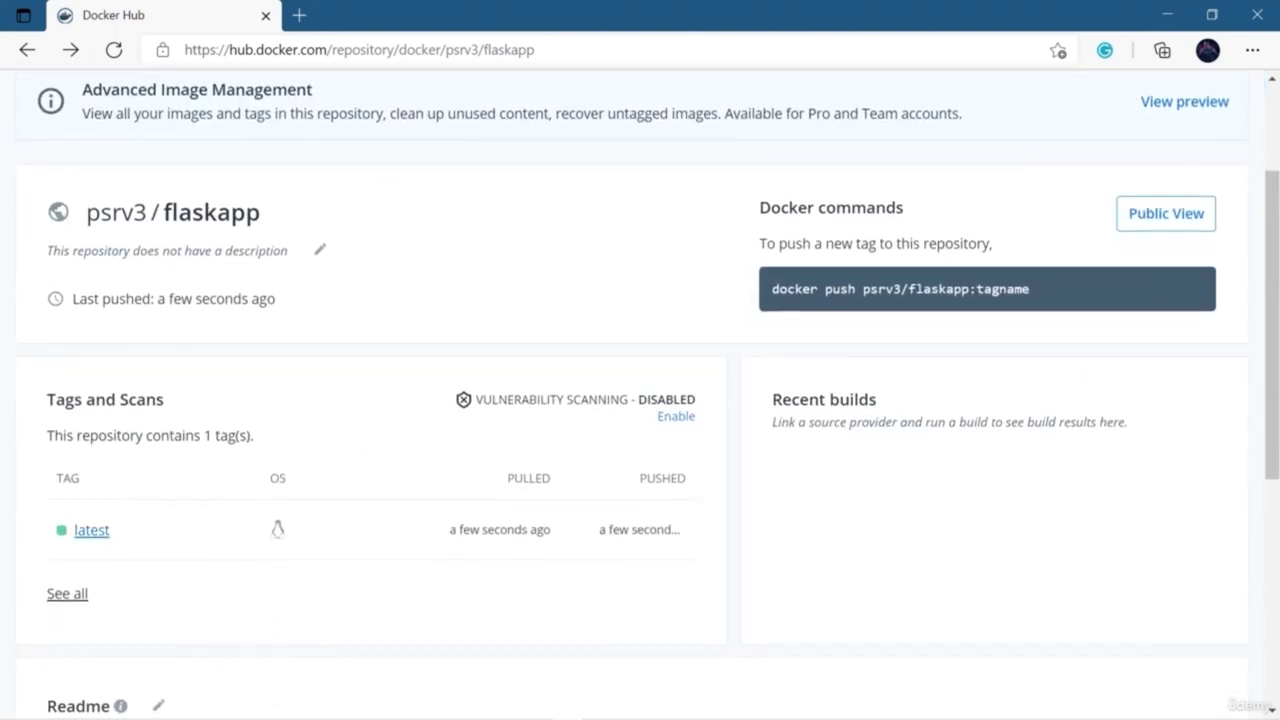
{"action": "mouse_move", "coordinate": [640, 529]}
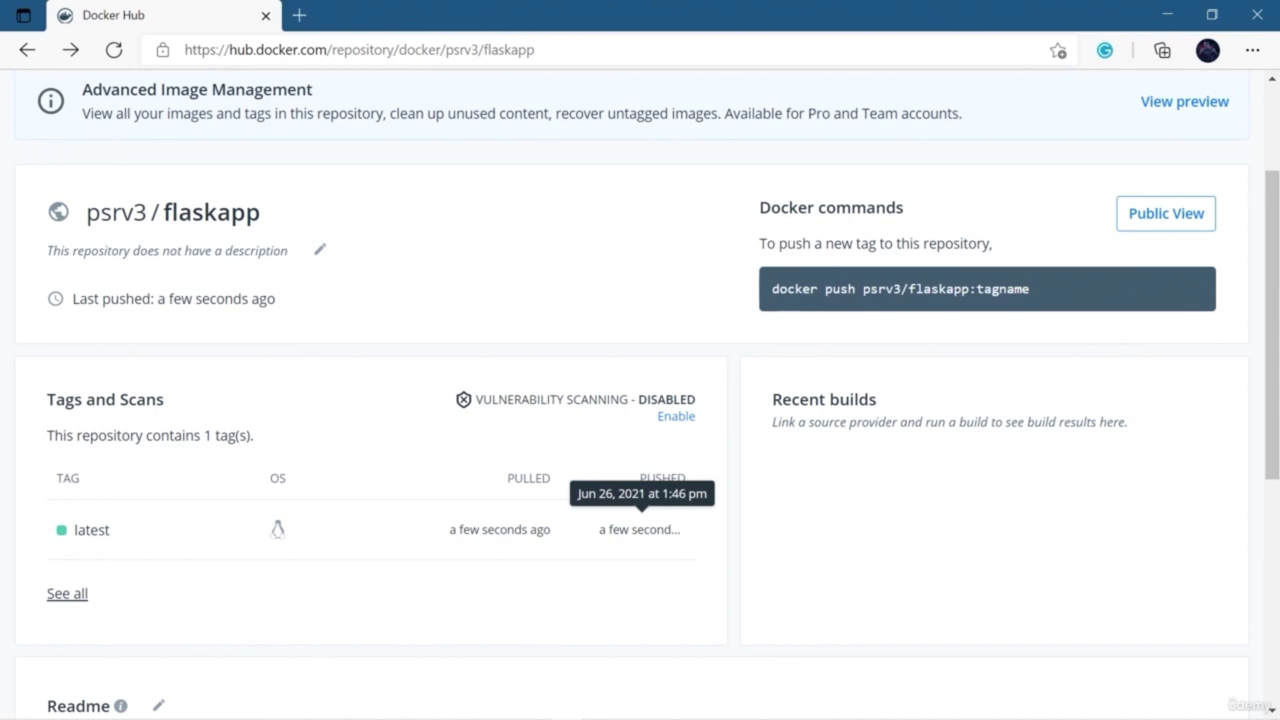
{"action": "scroll", "coordinate": [640, 529], "scroll_direction": "down", "scroll_amount": 3}
{"action": "scroll", "coordinate": [640, 529], "scroll_direction": "up", "scroll_amount": 4}
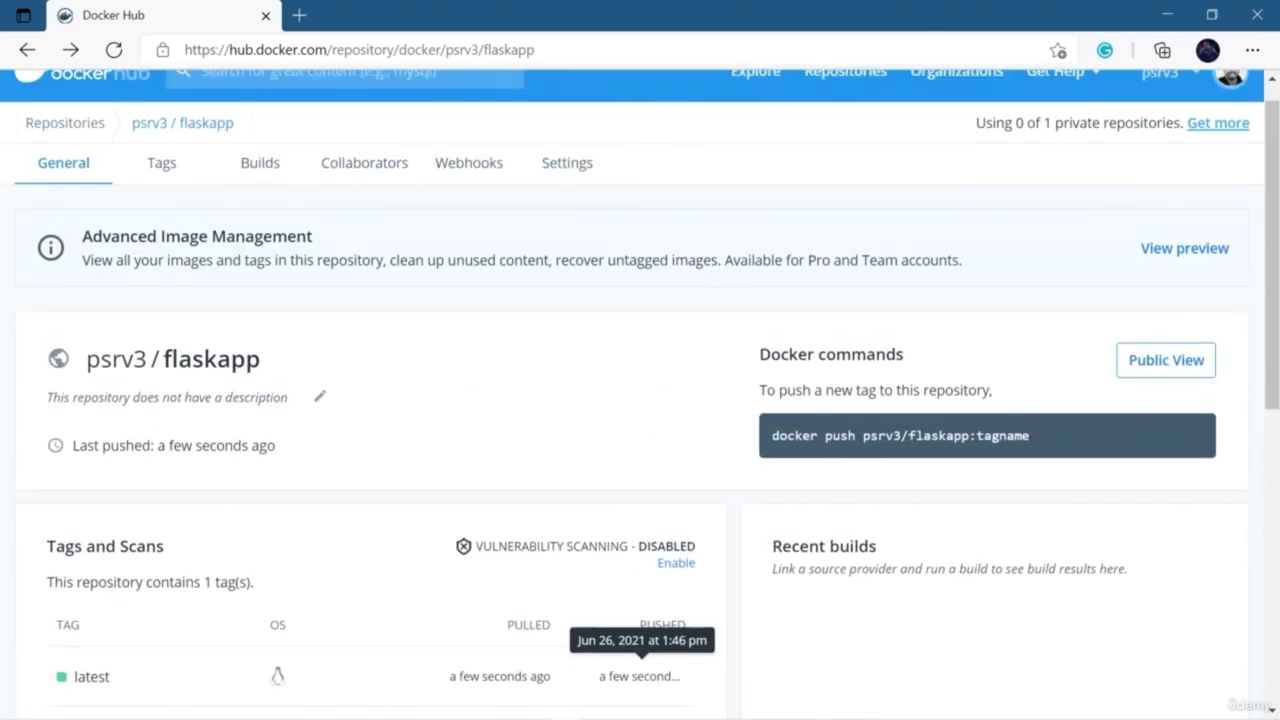
{"action": "scroll", "coordinate": [70, 697], "scroll_direction": "down", "scroll_amount": 1}
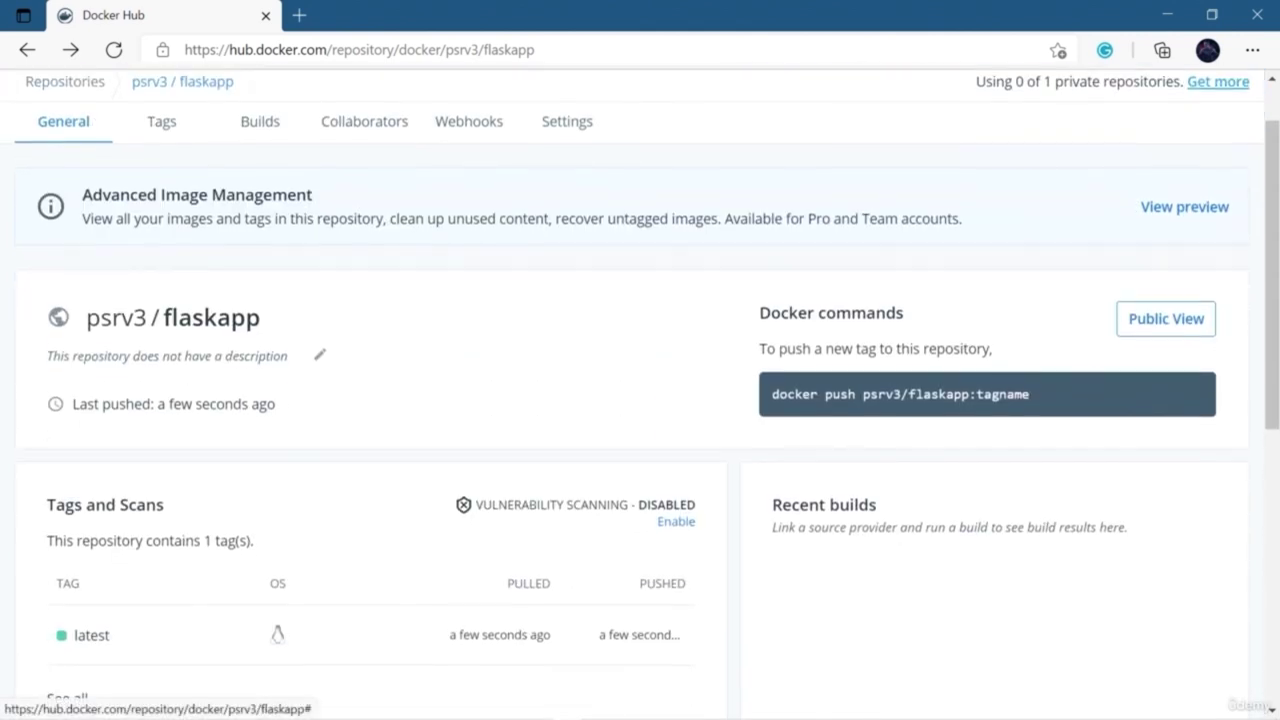
{"action": "scroll", "coordinate": [70, 697], "scroll_direction": "down", "scroll_amount": 1}
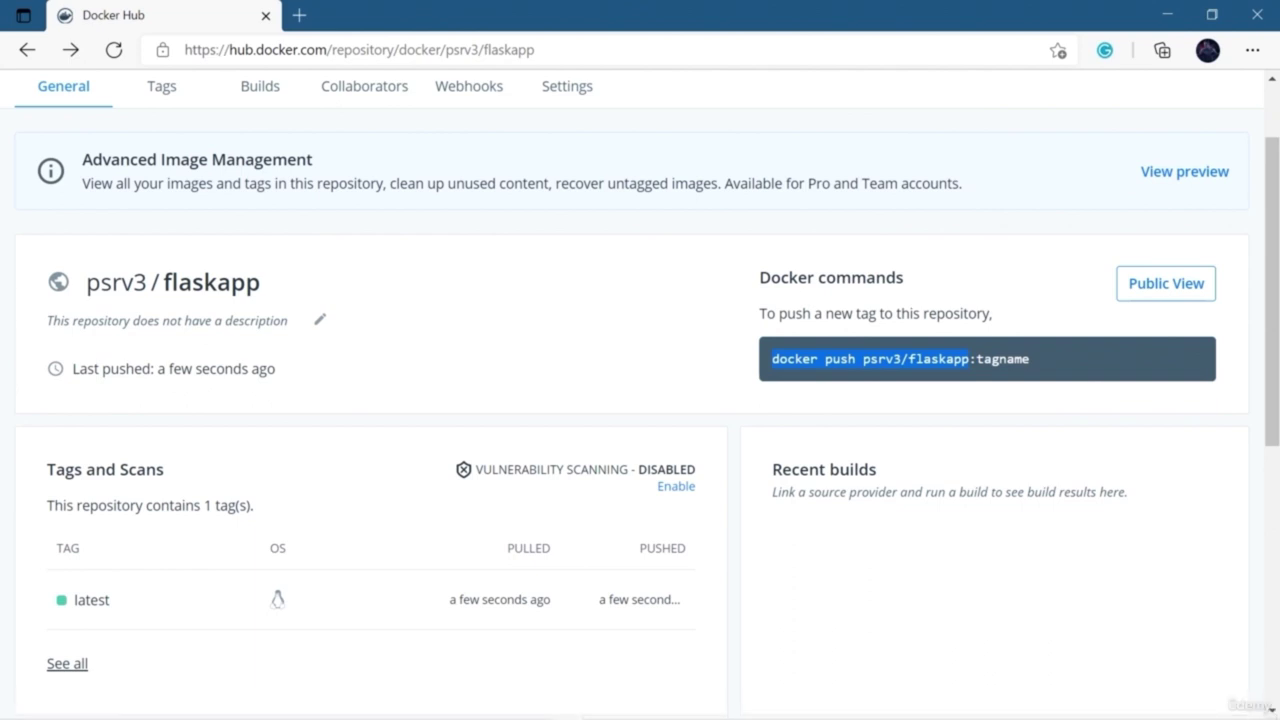
{"action": "scroll", "coordinate": [640, 400], "scroll_direction": "up", "scroll_amount": 1}
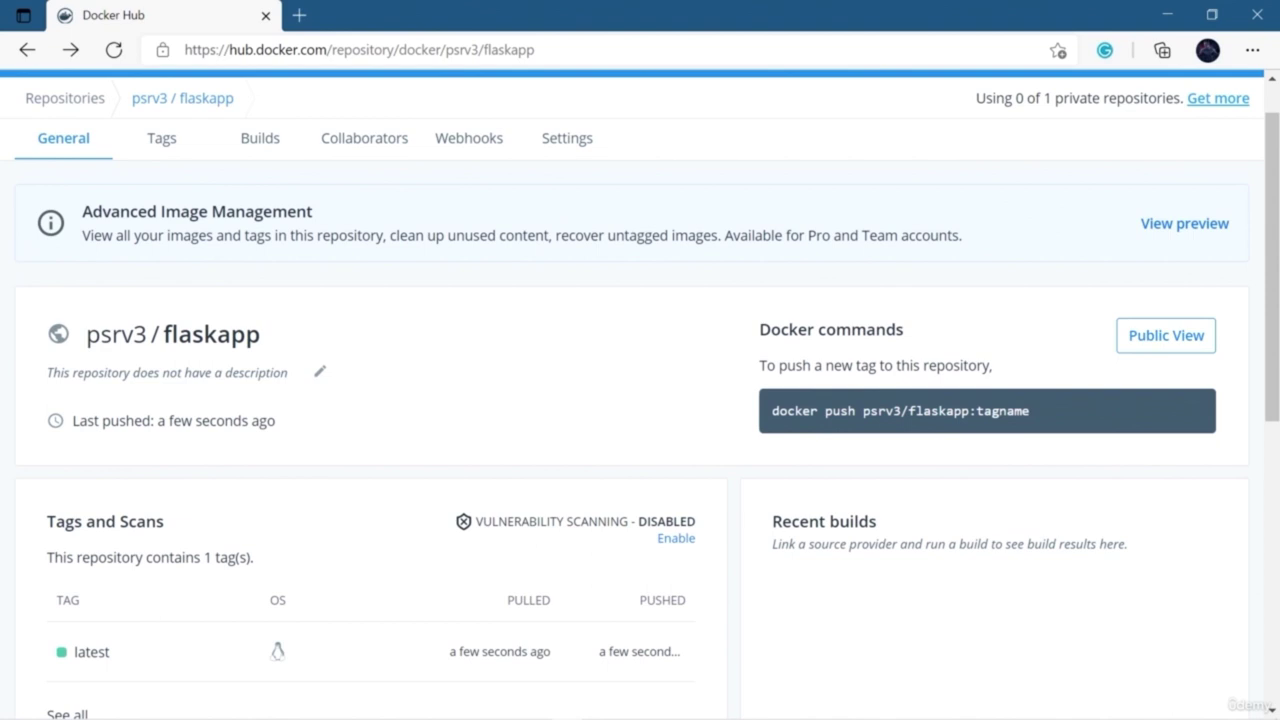
Step: Open the public view of the flaskapp repository and copy its docker pull command
{"action": "left_click", "coordinate": [1166, 335]}
{"action": "scroll", "coordinate": [640, 400], "scroll_direction": "down", "scroll_amount": 1}
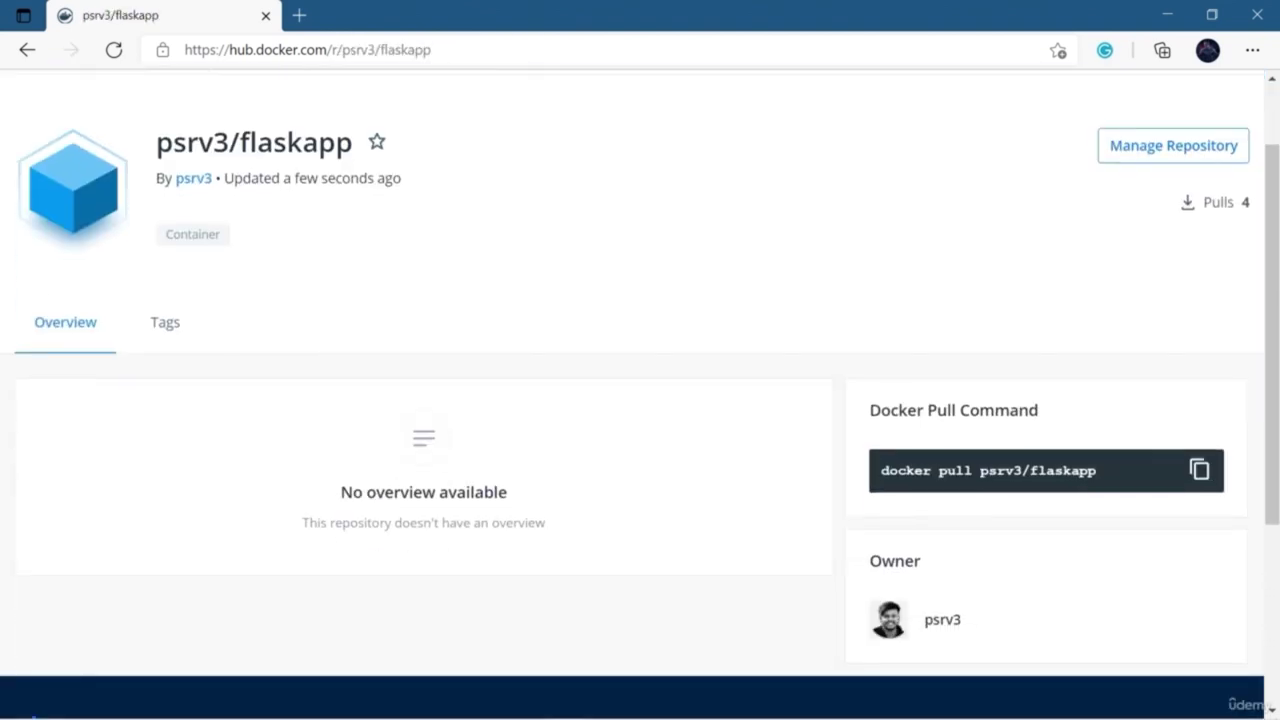
{"action": "left_click_drag", "start_coordinate": [880, 470], "coordinate": [1096, 470]}
{"action": "key", "text": "ctrl+c"}
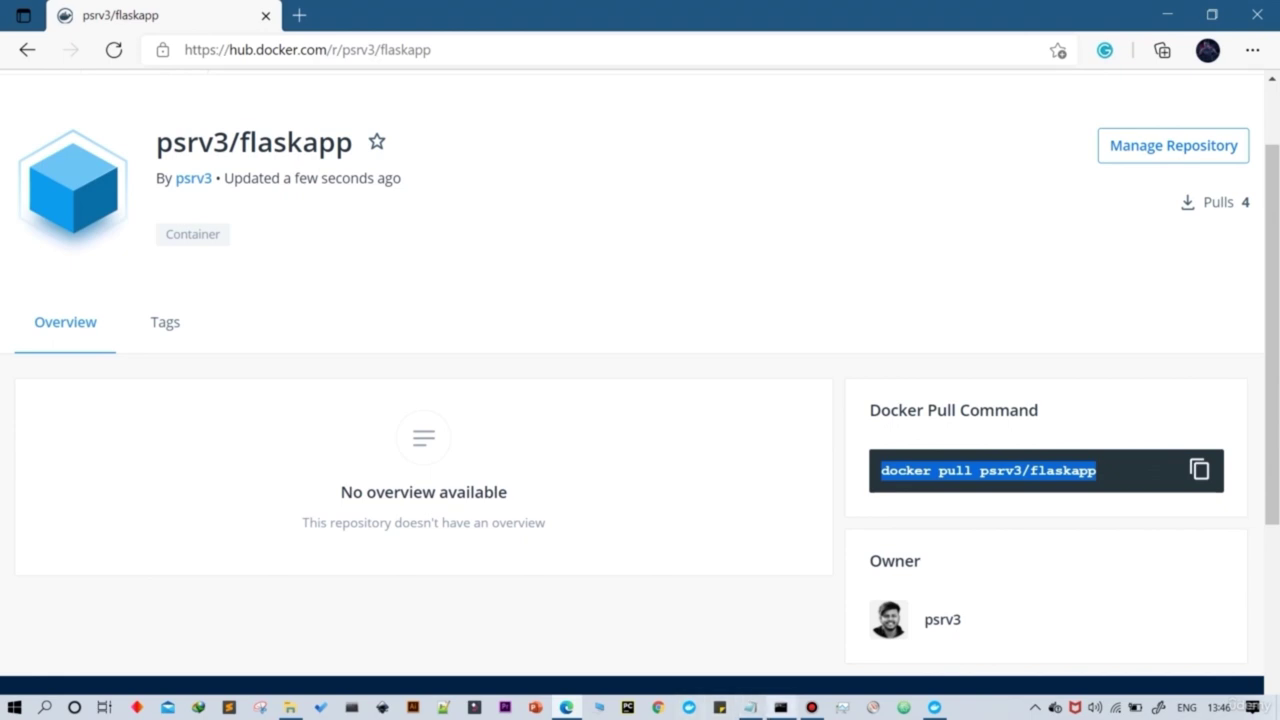
Step: Switch to the command prompt and start the published image with docker run -it -p 5001:5001 psrv3/flaskapp
{"action": "left_click", "coordinate": [781, 707]}
{"action": "type", "text": "docker "}
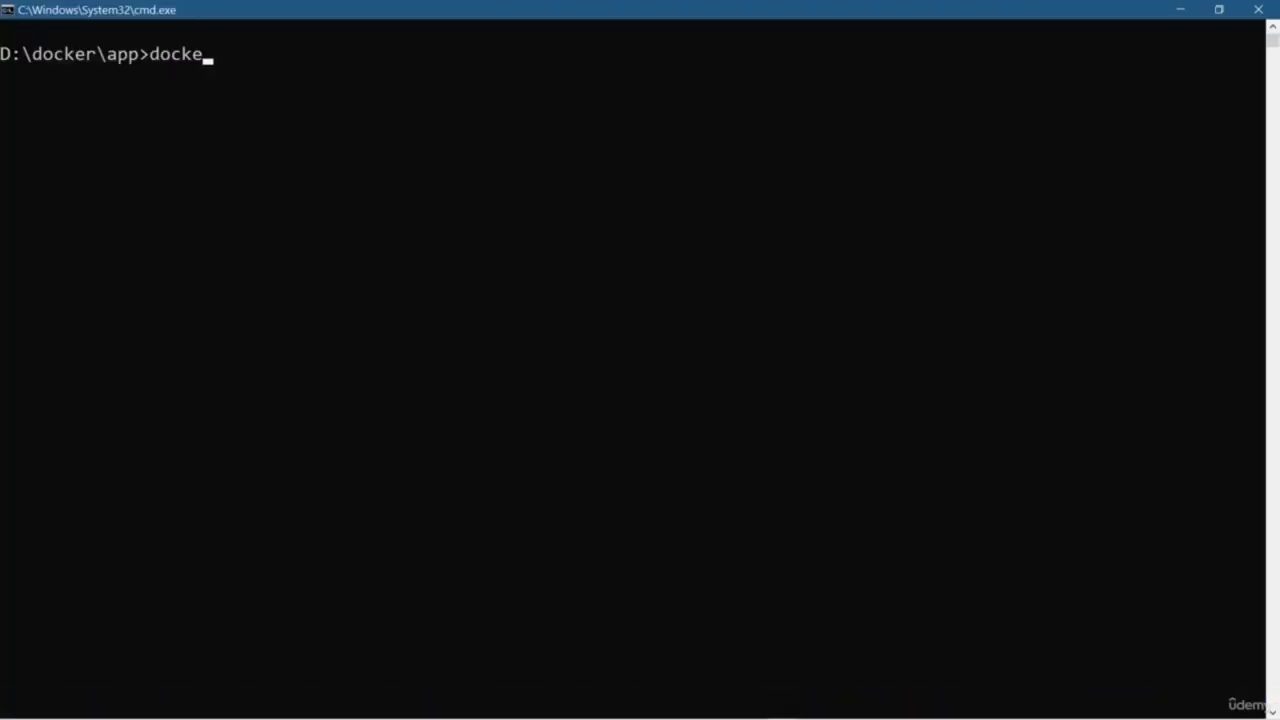
{"action": "type", "text": "run -it -p 5001:5001"}
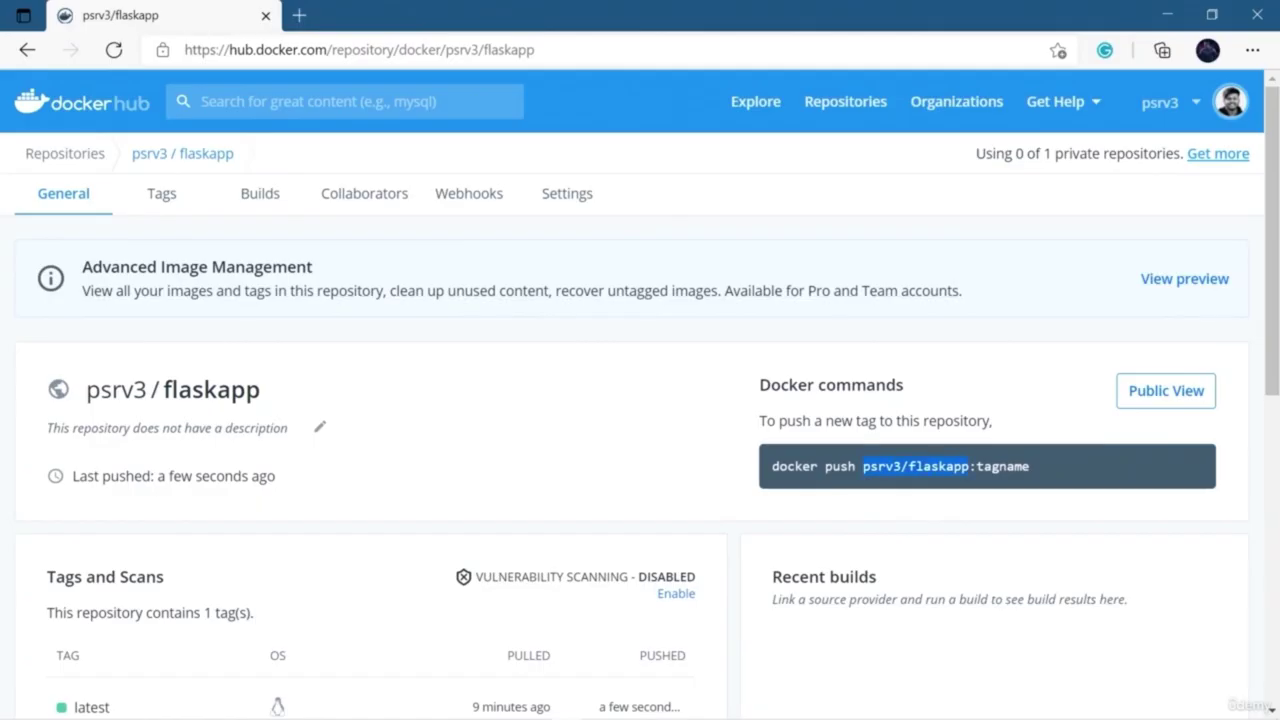
{"action": "left_click", "coordinate": [780, 707]}
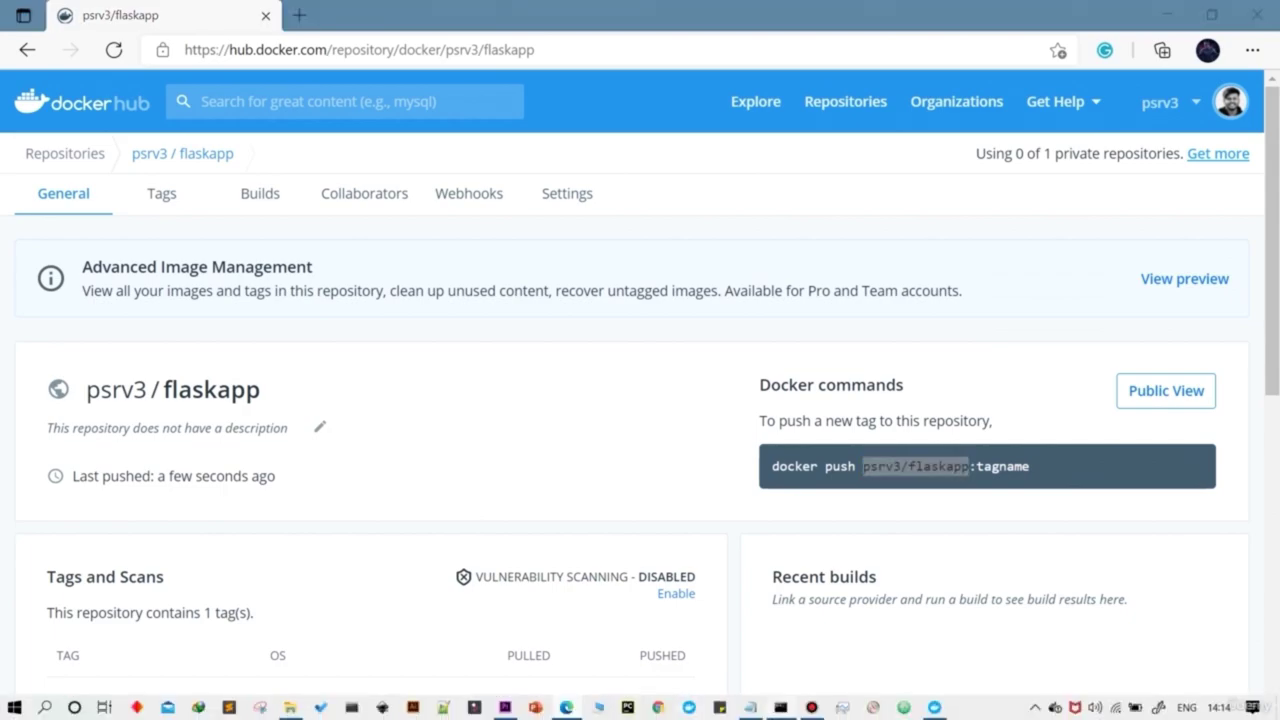
{"action": "type", "text": "psrv3/flaskapp"}
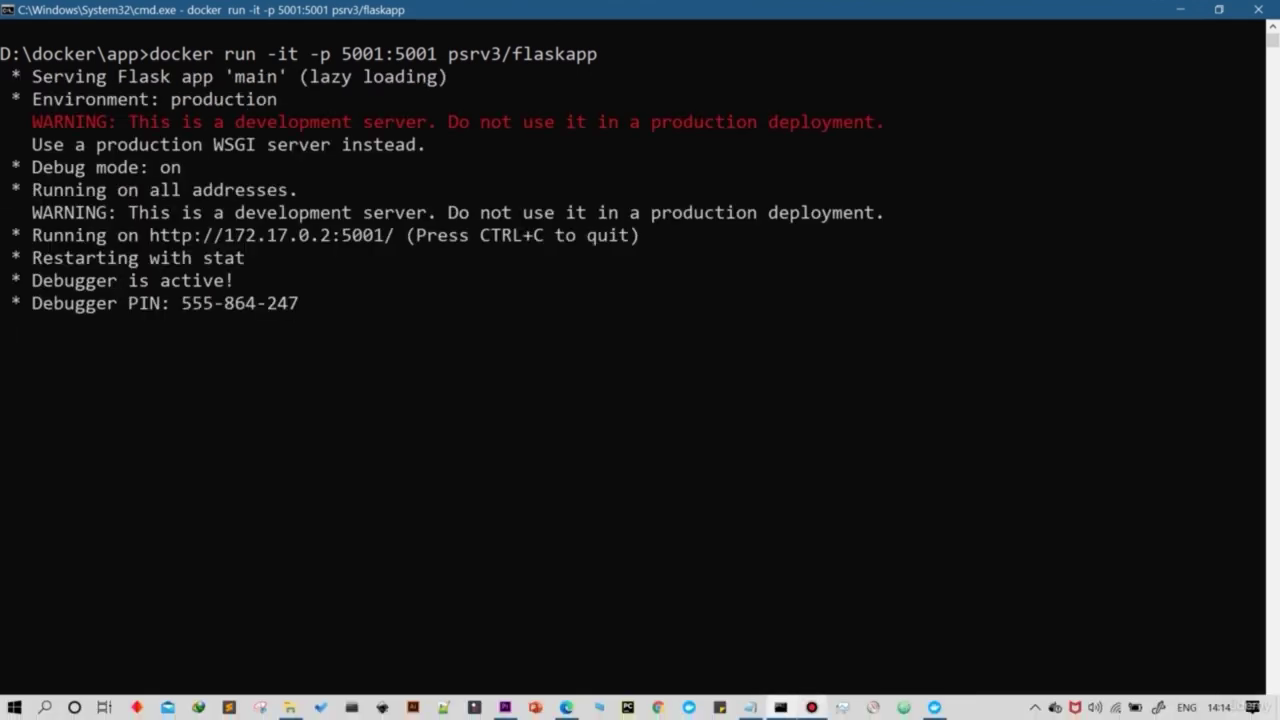
Step: Switch to Docker Desktop and open the running psrv3/flaskapp container's page in the browser
{"action": "left_click", "coordinate": [934, 714]}
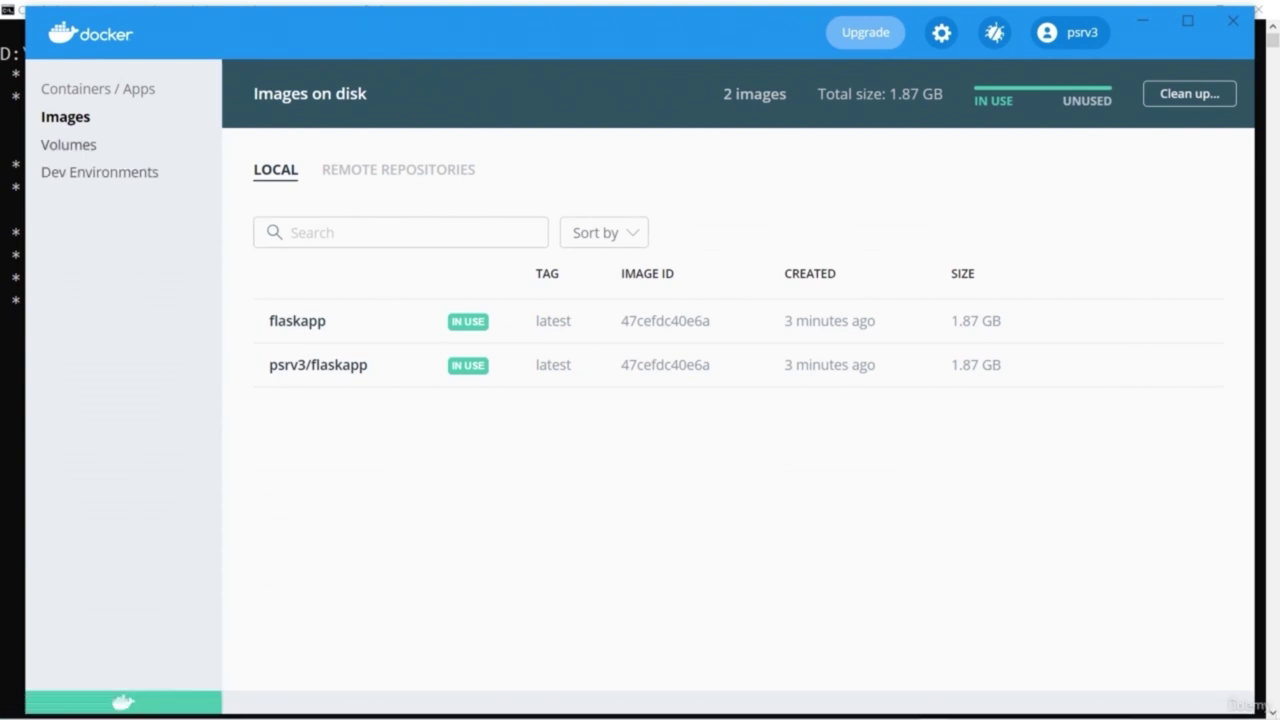
{"action": "left_click", "coordinate": [98, 88]}
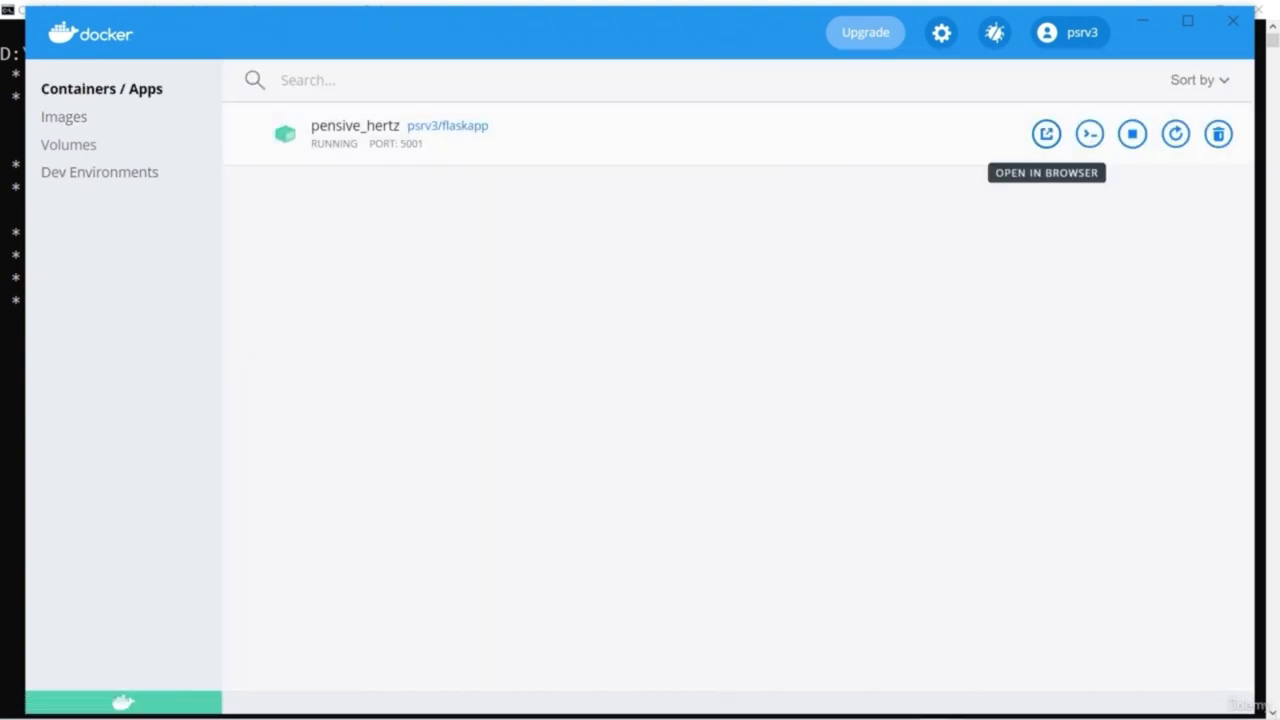
{"action": "left_click", "coordinate": [1046, 134]}
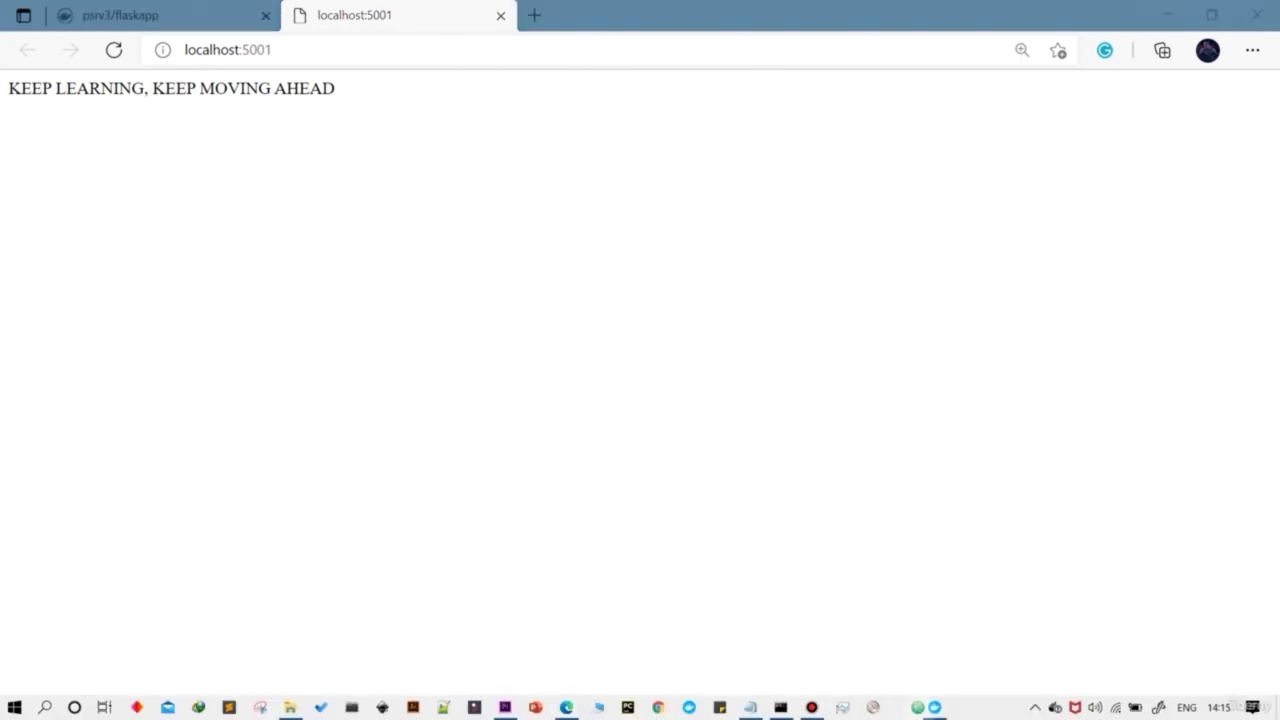
Step: Return to Docker Desktop, review the psrv3/flaskapp container's logs, inspection details and statistics, and stop it
{"action": "left_click", "coordinate": [934, 707]}
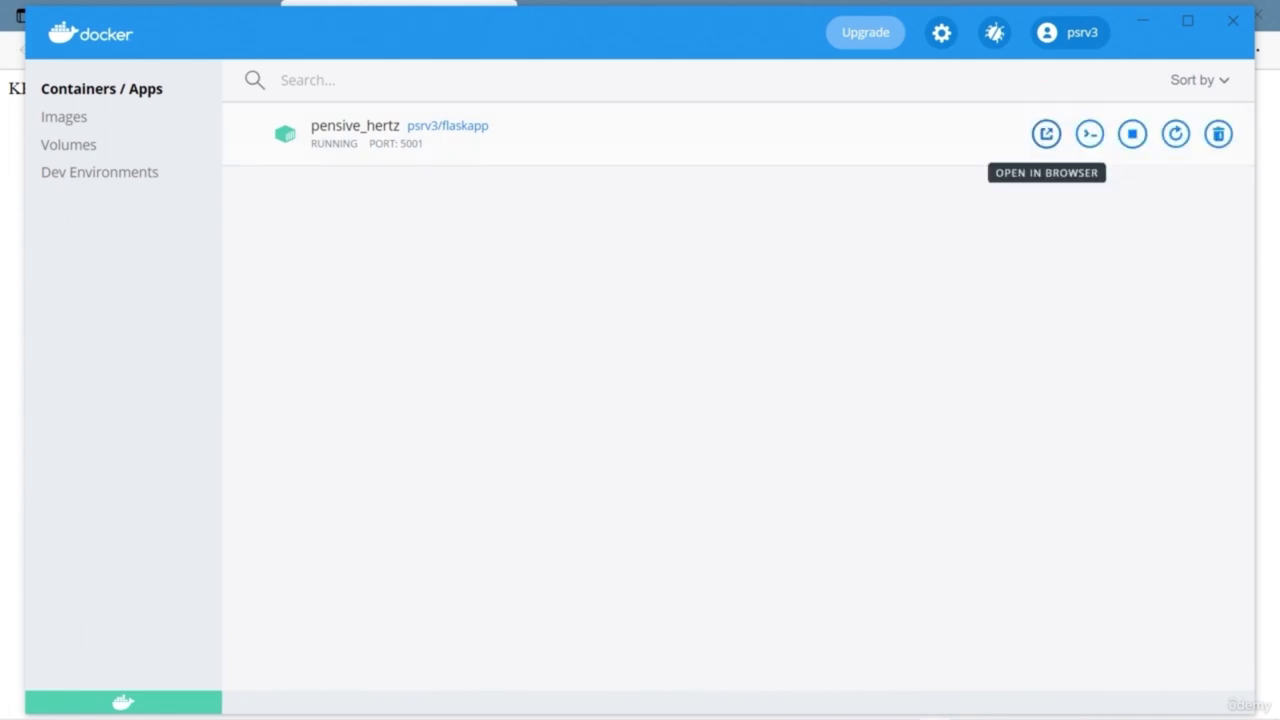
{"action": "left_click", "coordinate": [355, 126]}
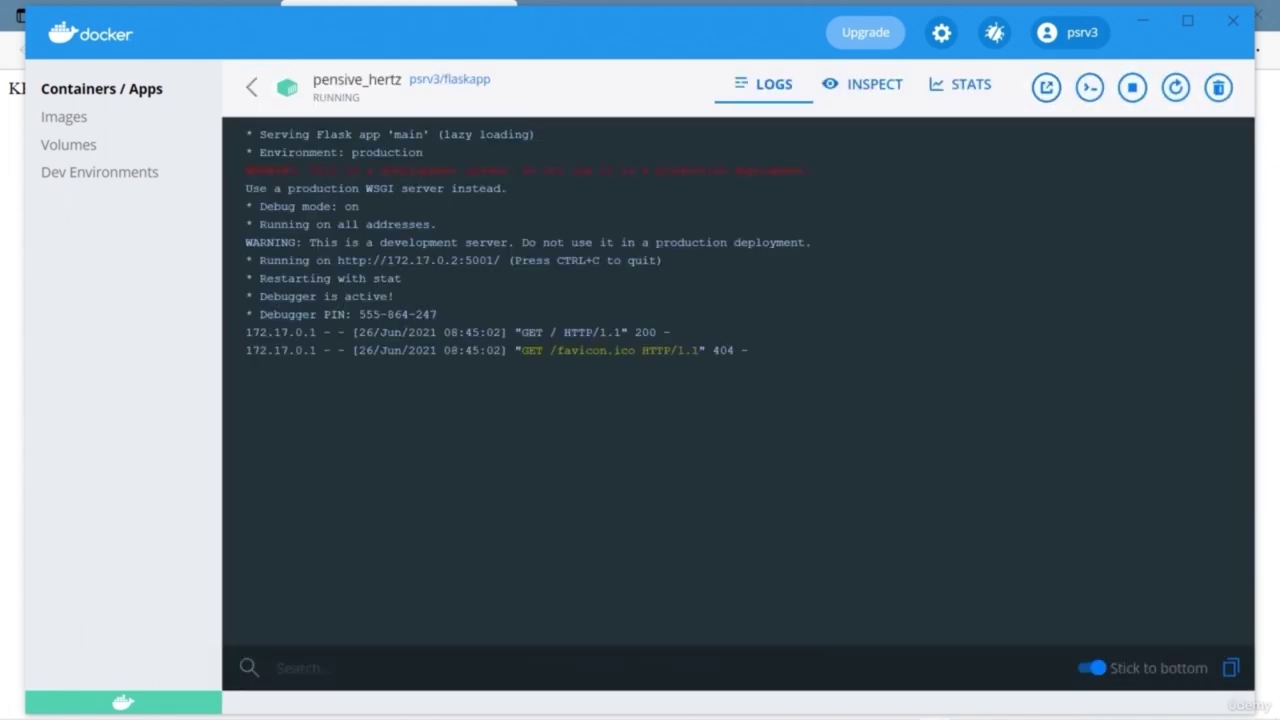
{"action": "left_click", "coordinate": [862, 84]}
{"action": "scroll", "coordinate": [738, 400], "scroll_direction": "down", "scroll_amount": 2}
{"action": "scroll", "coordinate": [738, 400], "scroll_direction": "up", "scroll_amount": 2}
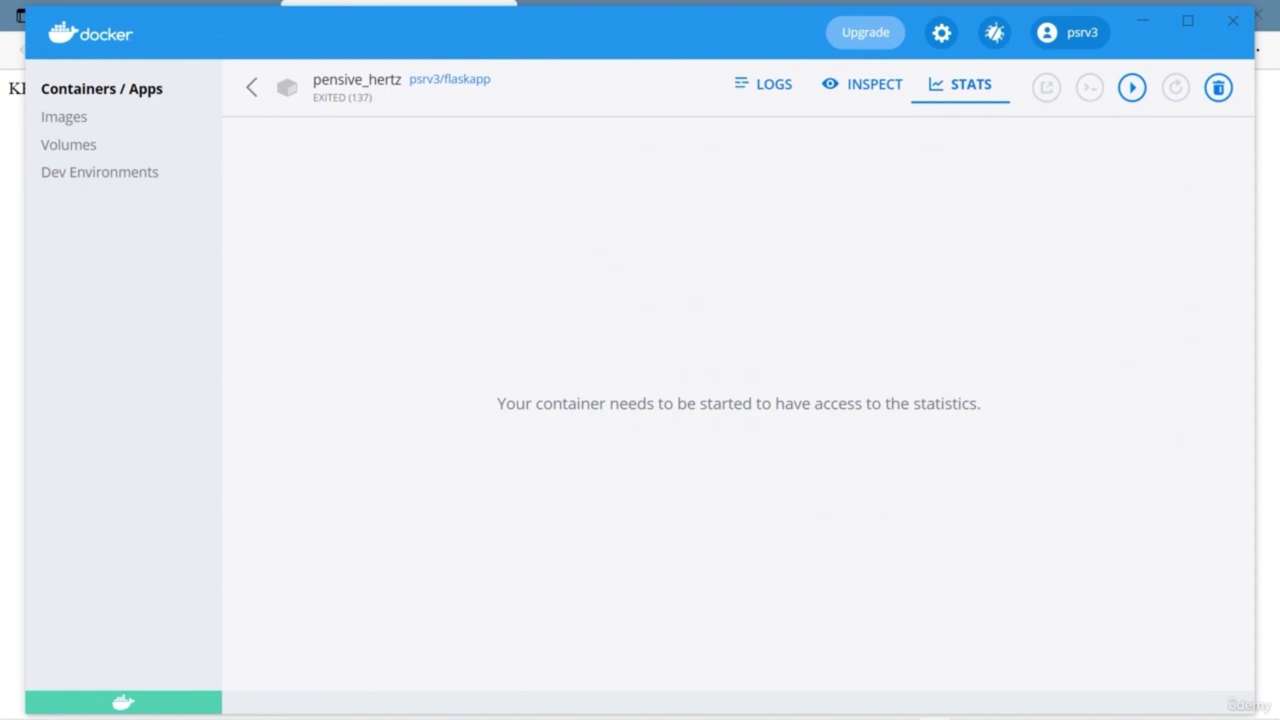
Step: Look at the stopped container's logs once more and remove the container with all its data
{"action": "left_click", "coordinate": [763, 84]}
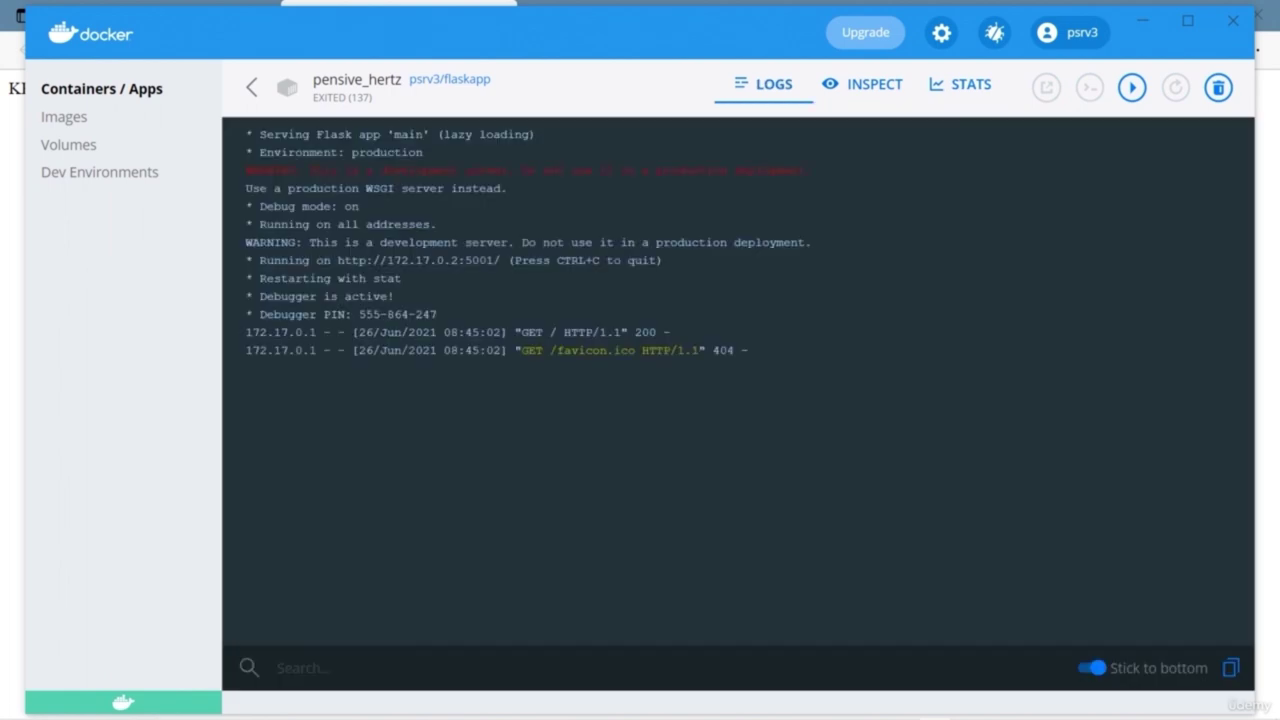
{"action": "left_click", "coordinate": [1218, 87]}
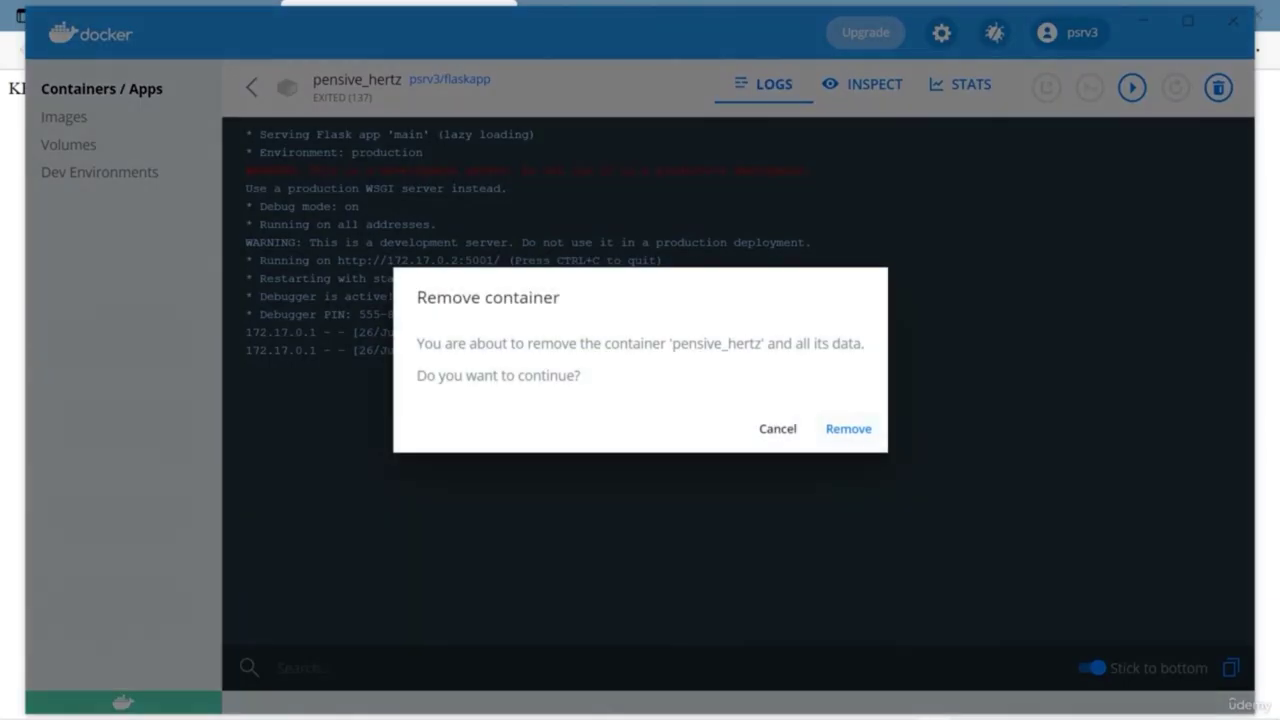
{"action": "key", "text": "Return"}
Step: Switch to the command prompt and list the local images with docker images
{"action": "key", "text": "alt+Tab"}
{"action": "type", "text": "doc"}
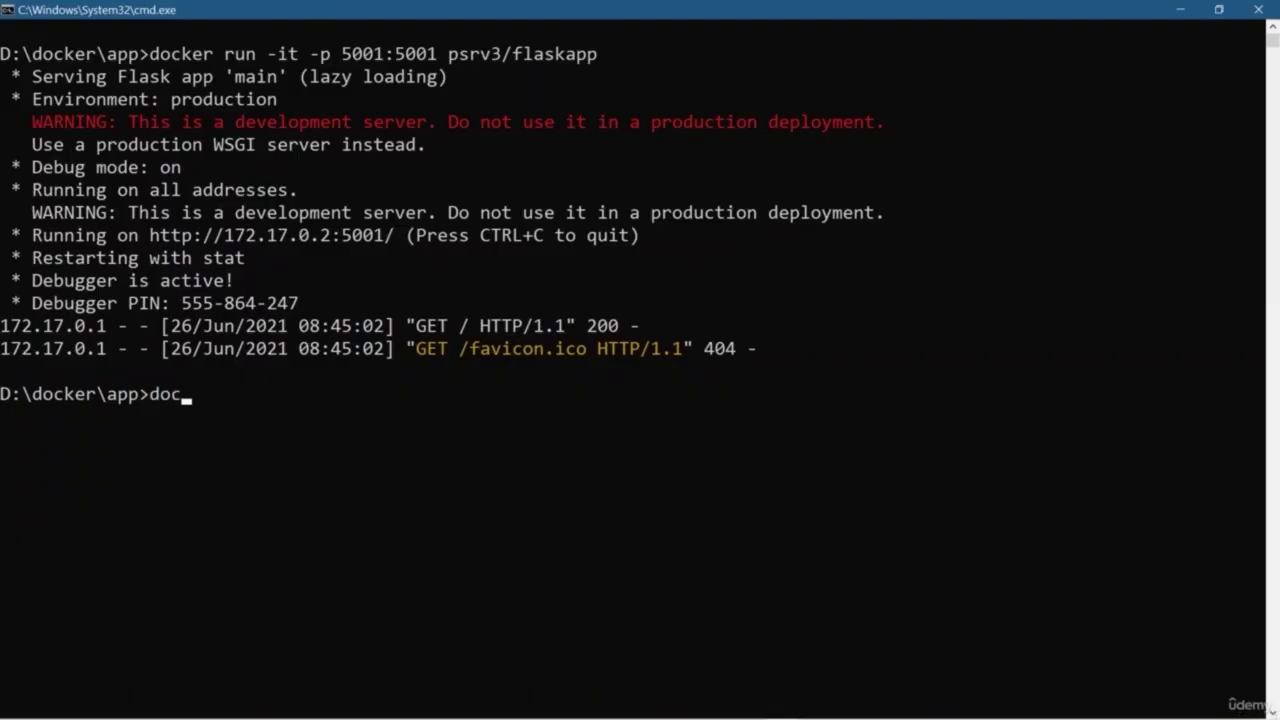
{"action": "type", "text": "ker images"}
{"action": "key", "text": "Return"}
Step: Delete both local images with docker rmi flaskapp psrv3/flaskapp and clear the console
{"action": "type", "text": "doc"}
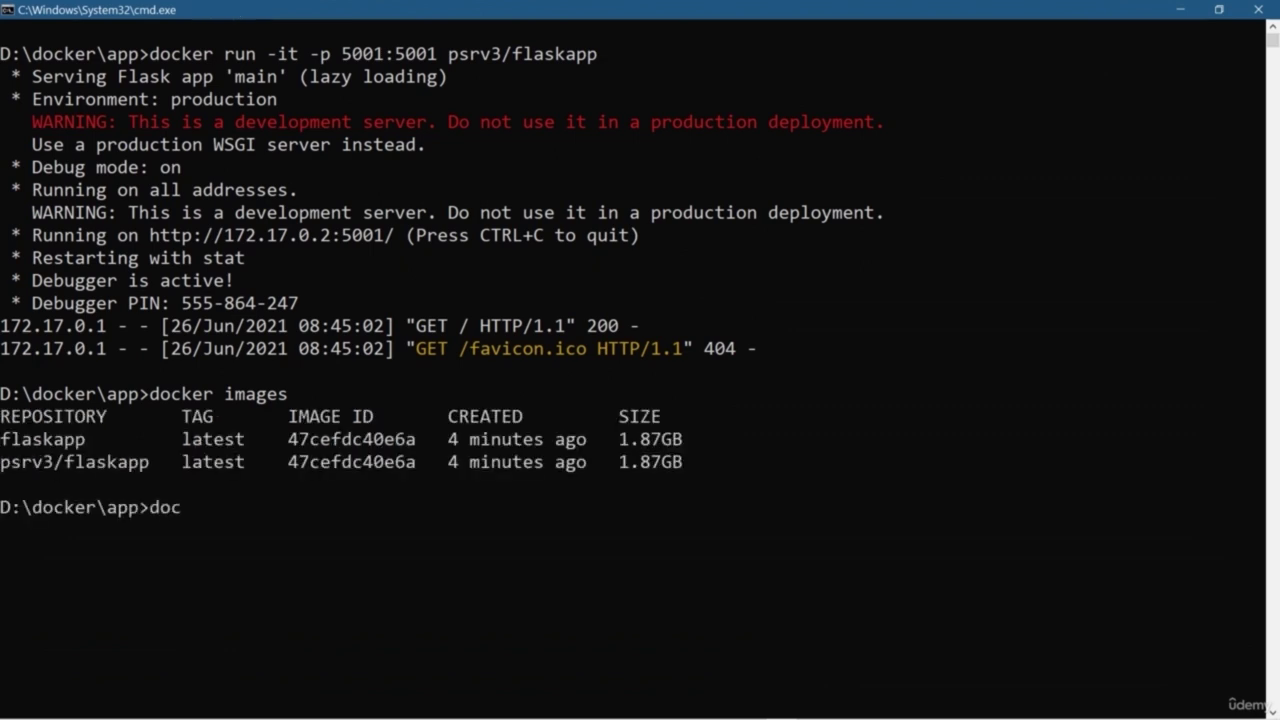
{"action": "type", "text": "ker rmi"}
{"action": "left_click_drag", "start_coordinate": [2, 439], "coordinate": [84, 439]}
{"action": "key", "text": "ctrl+c"}
{"action": "key", "text": "ctrl+v"}
{"action": "left_click_drag", "start_coordinate": [2, 462], "coordinate": [150, 462]}
{"action": "key", "text": "ctrl+c"}
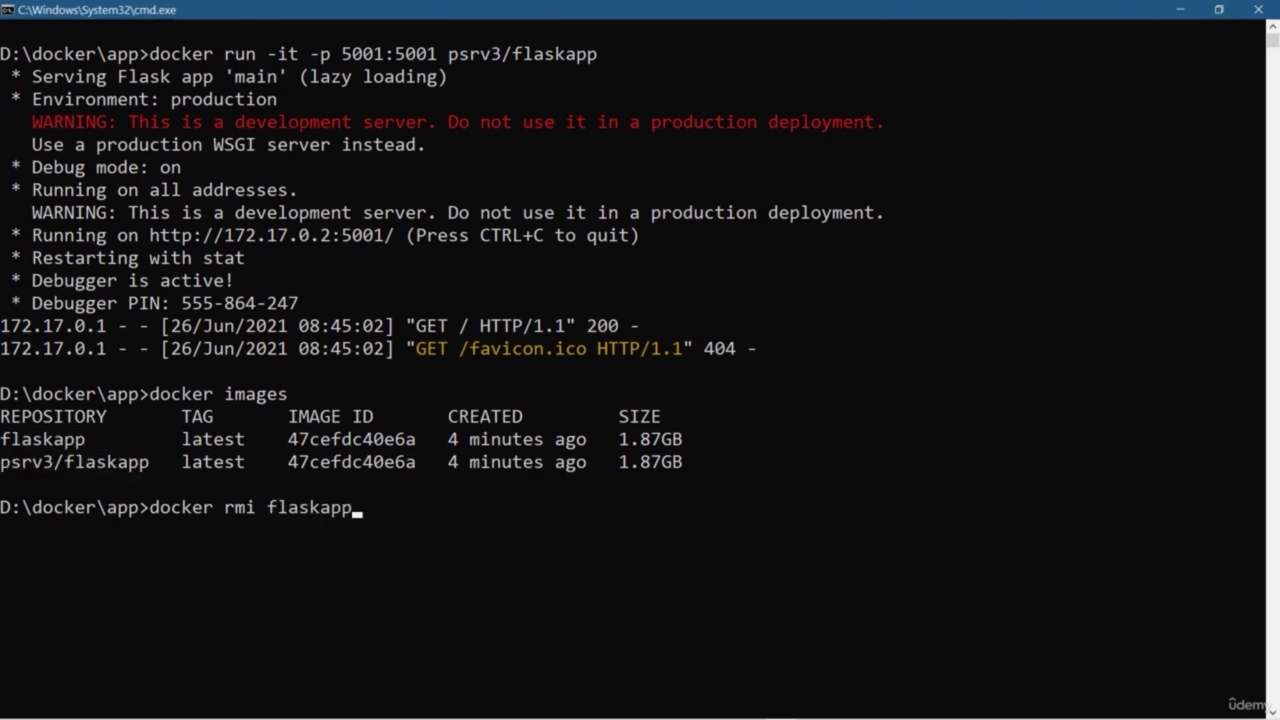
{"action": "key", "text": "ctrl+v"}
{"action": "key", "text": "Return"}
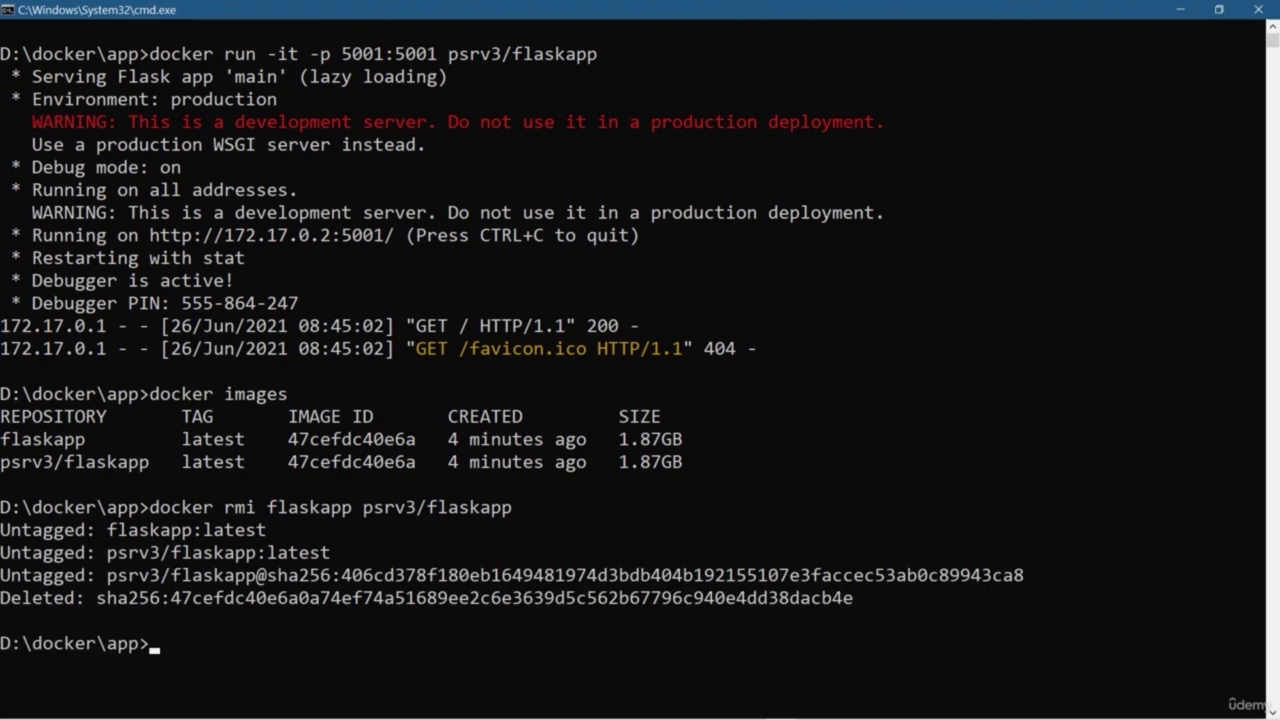
{"action": "type", "text": "cls"}
{"action": "key", "text": "Return"}
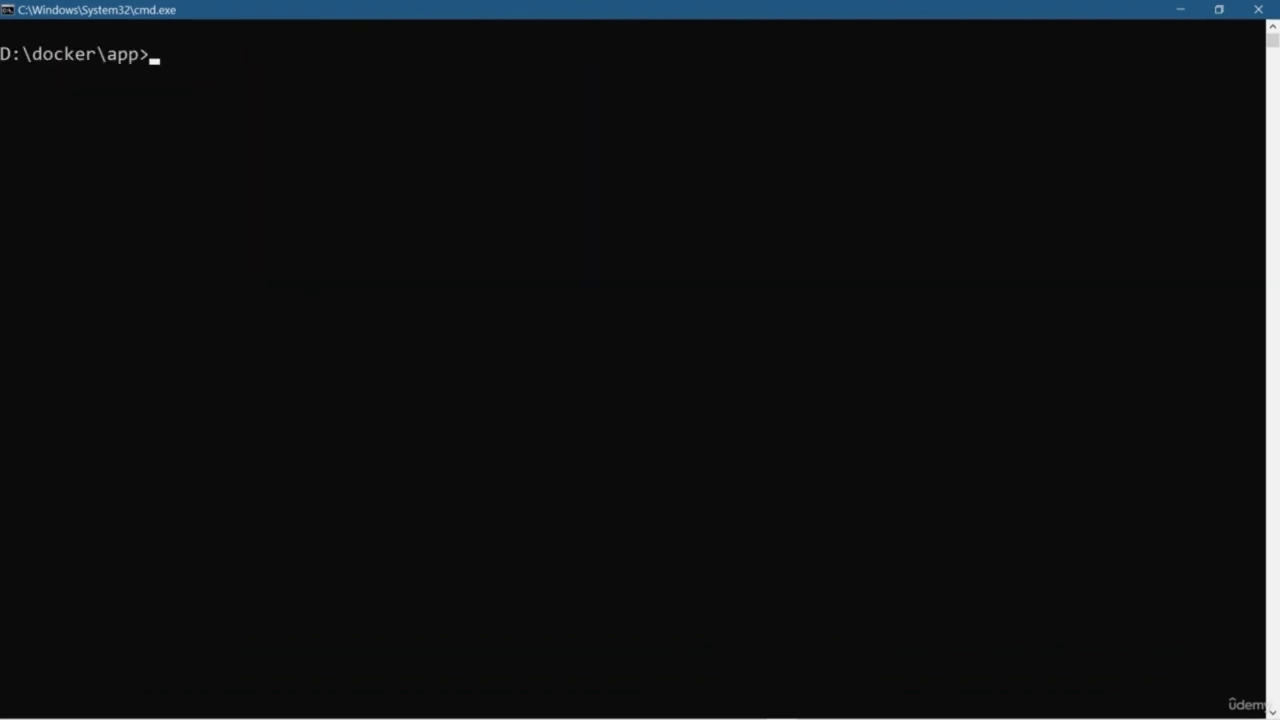
Step: Recall the docker rmi command and cut it back to just docker, ready for a new subcommand
{"action": "key", "text": "Up"}
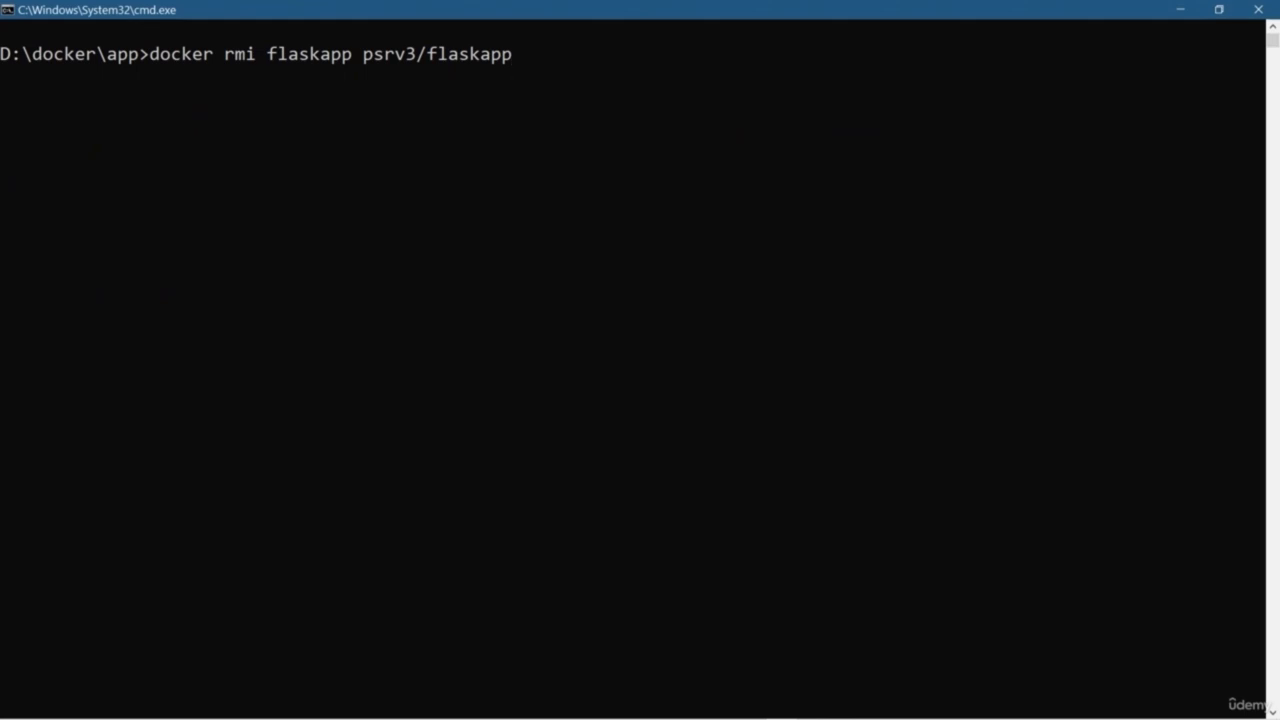
{"action": "key", "text": "BackSpace"}
{"action": "key", "text": "BackSpace"}
{"action": "key", "text": "BackSpace"}
{"action": "key", "text": "BackSpace"}
{"action": "key", "text": "BackSpace"}
{"action": "key", "text": "BackSpace"}
{"action": "key", "text": "BackSpace"}
{"action": "key", "text": "BackSpace"}
{"action": "key", "text": "BackSpace"}
{"action": "key", "text": "BackSpace"}
{"action": "key", "text": "BackSpace"}
{"action": "key", "text": "BackSpace"}
{"action": "key", "text": "BackSpace"}
{"action": "key", "text": "BackSpace"}
{"action": "key", "text": "BackSpace"}
{"action": "key", "text": "BackSpace"}
{"action": "key", "text": "BackSpace"}
{"action": "key", "text": "BackSpace"}
{"action": "key", "text": "BackSpace"}
{"action": "key", "text": "BackSpace"}
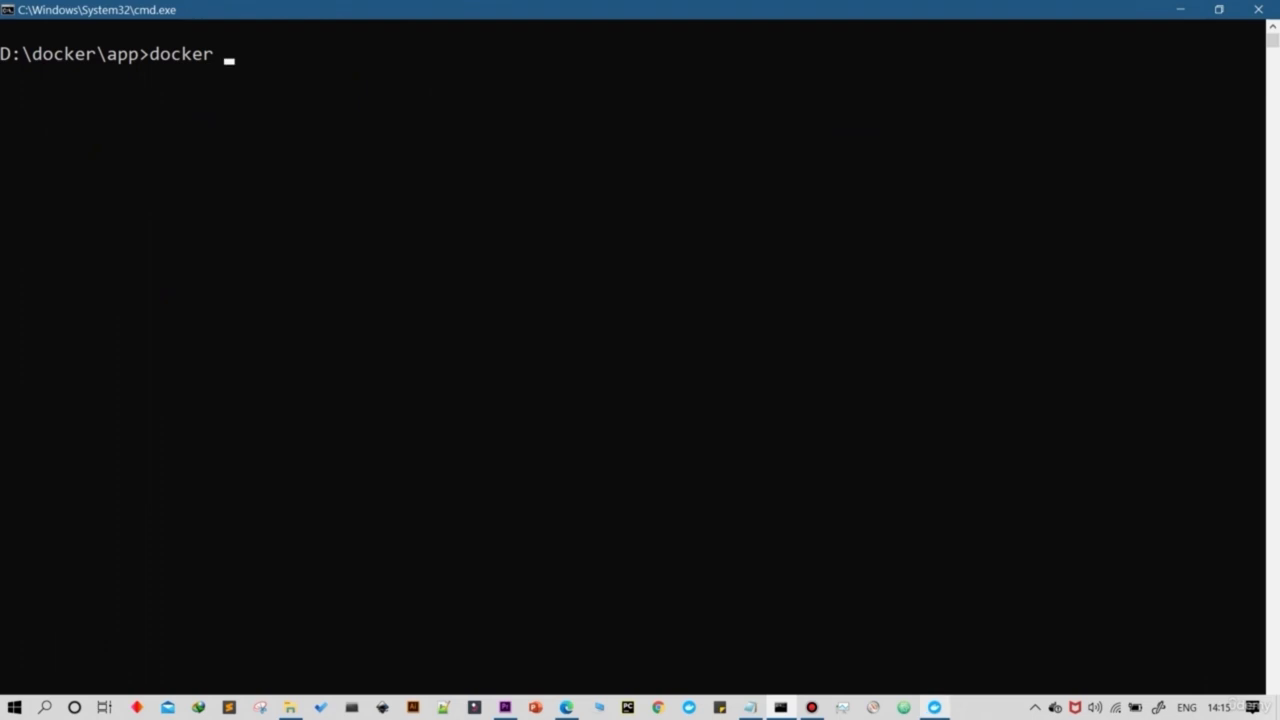
Step: Switch to Docker Desktop and compare the local images on disk with the account's remote repositories
{"action": "left_click", "coordinate": [934, 712]}
{"action": "left_click", "coordinate": [64, 116]}
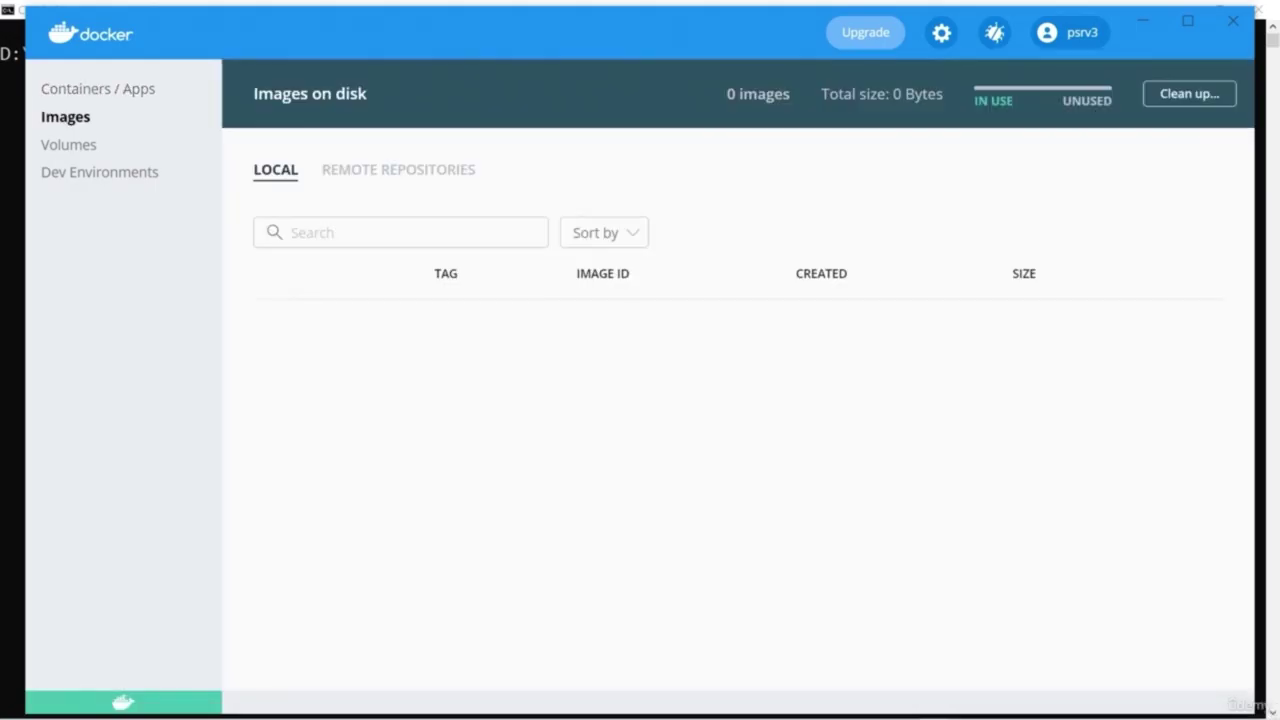
{"action": "left_click", "coordinate": [398, 169]}
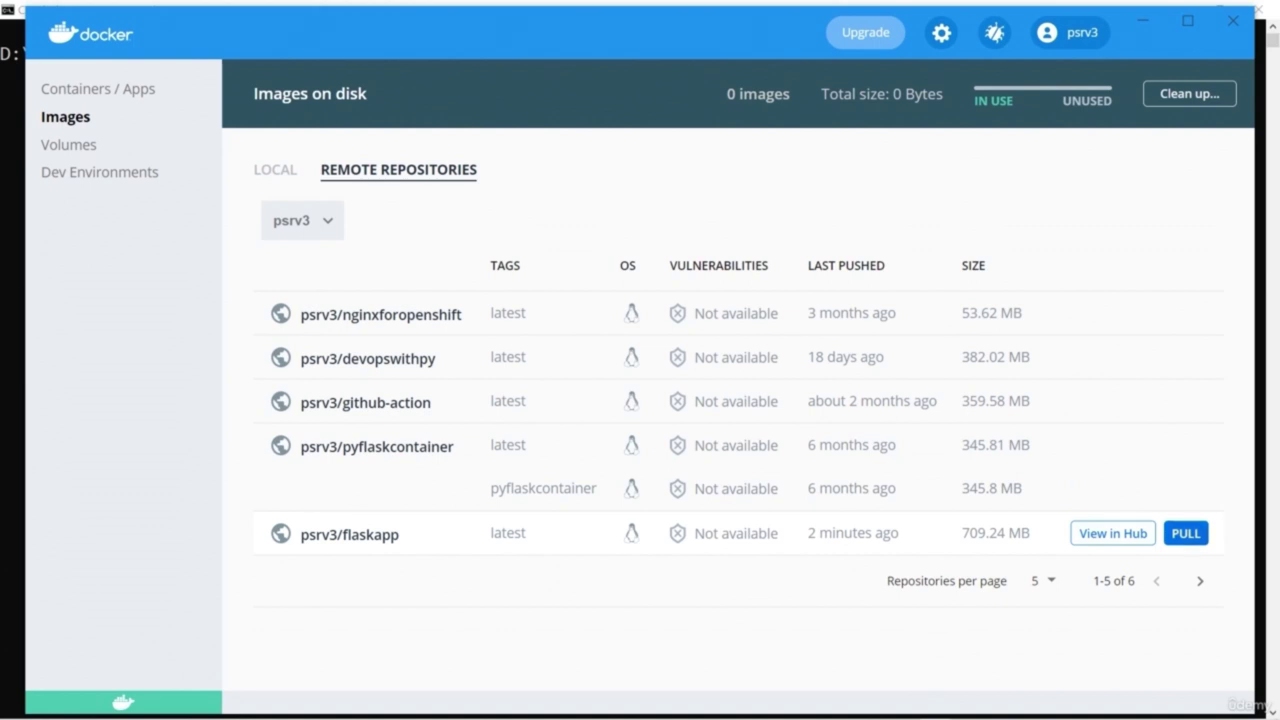
{"action": "left_click", "coordinate": [275, 169]}
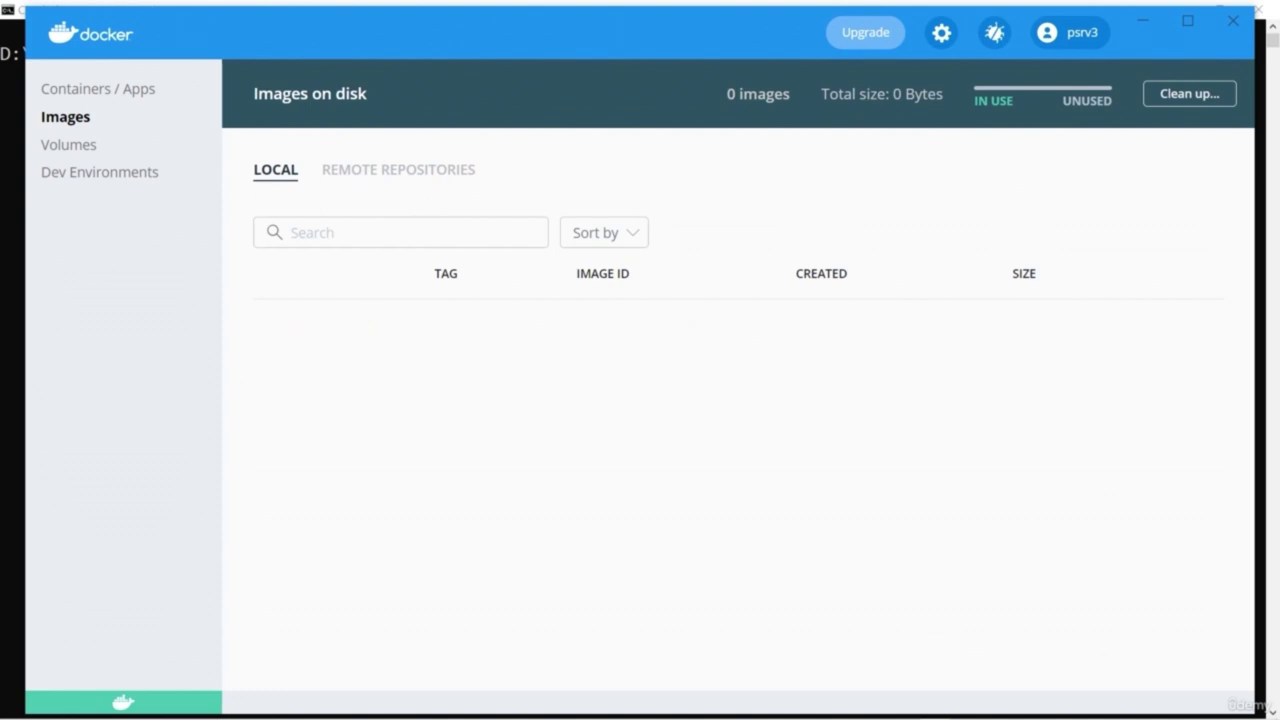
{"action": "left_click", "coordinate": [398, 169]}
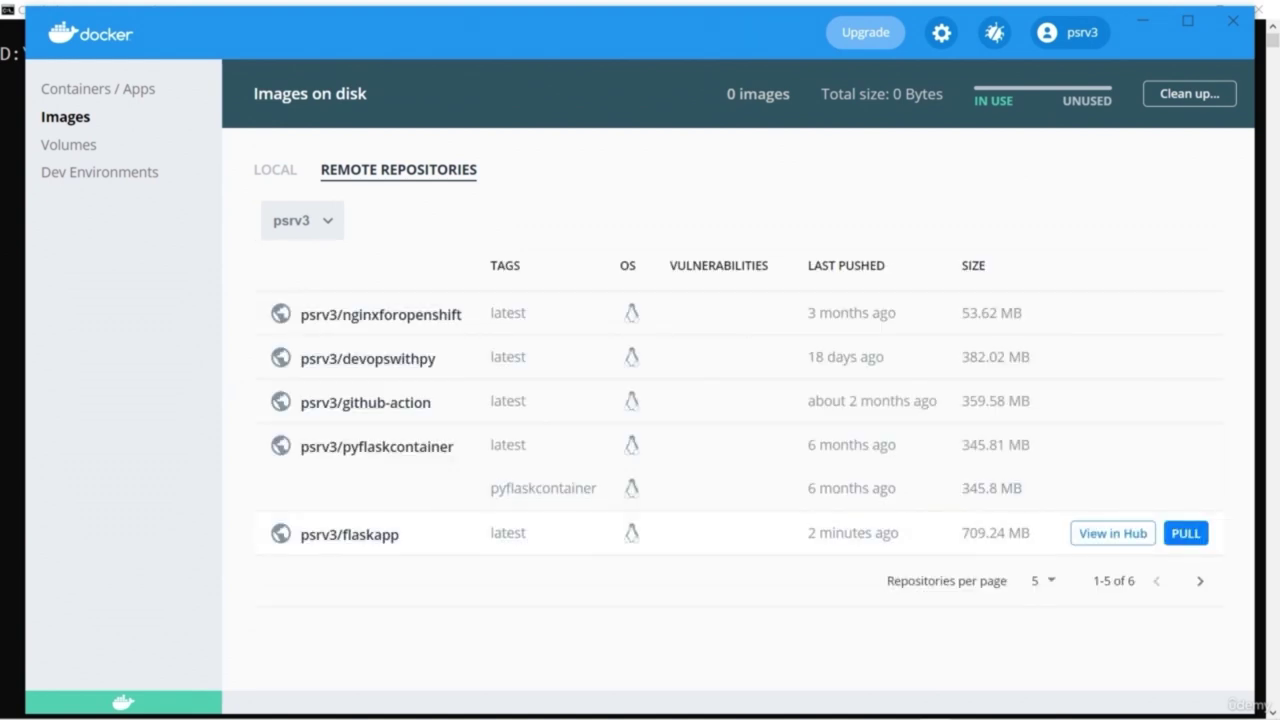
Step: Open the remote psrv3/flaskapp image on Docker Hub and examine its details and full list of image layers
{"action": "left_click", "coordinate": [1112, 533]}
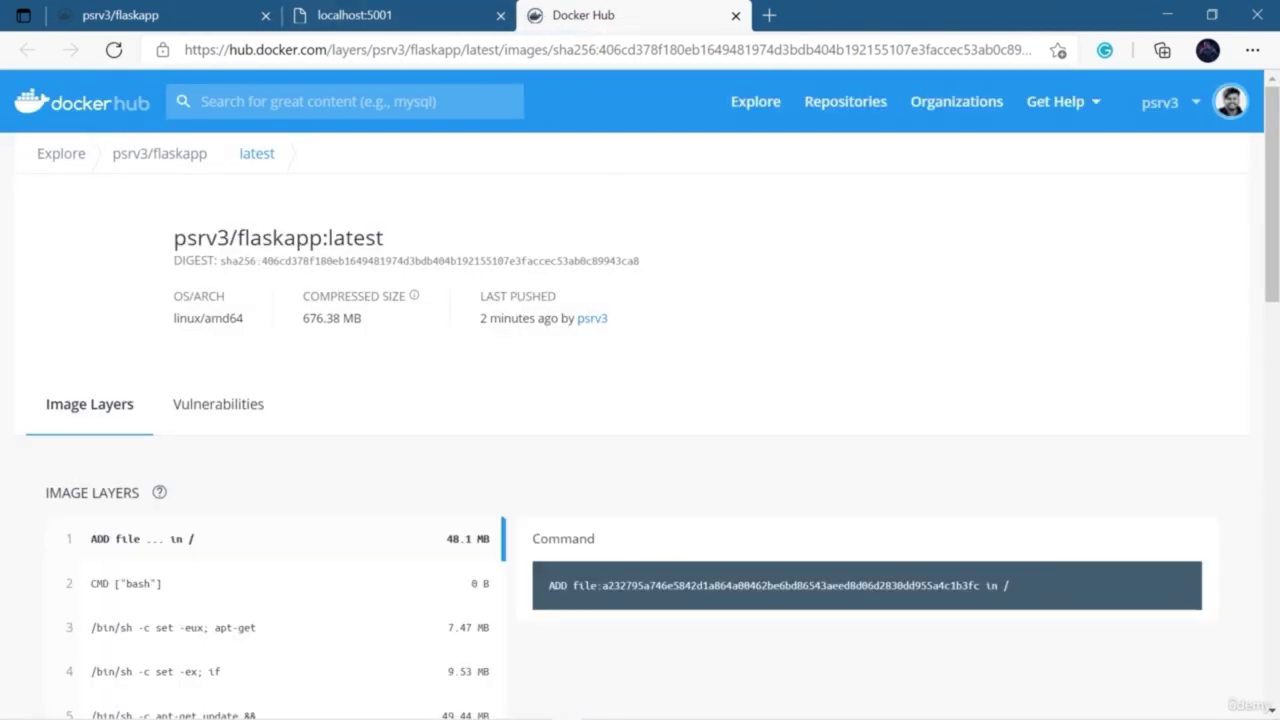
{"action": "scroll", "coordinate": [640, 400], "scroll_direction": "down", "scroll_amount": 5}
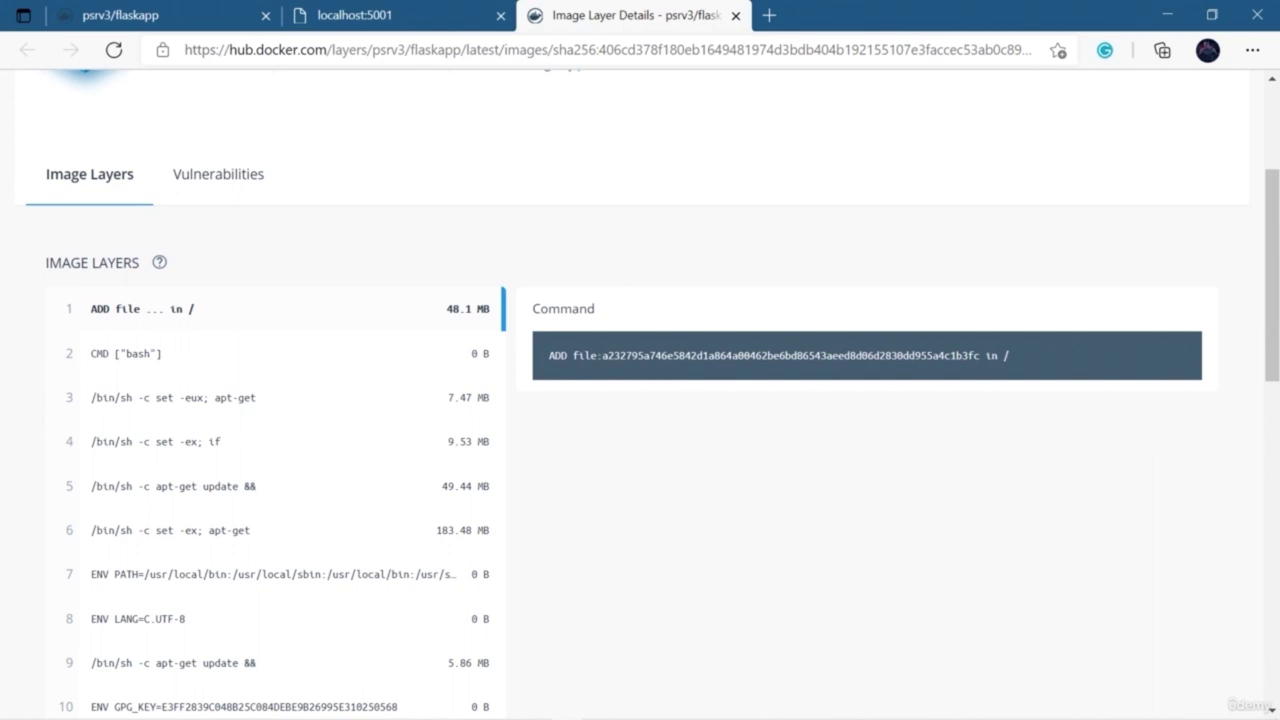
{"action": "scroll", "coordinate": [640, 400], "scroll_direction": "down", "scroll_amount": 2}
{"action": "scroll", "coordinate": [640, 400], "scroll_direction": "down", "scroll_amount": 4}
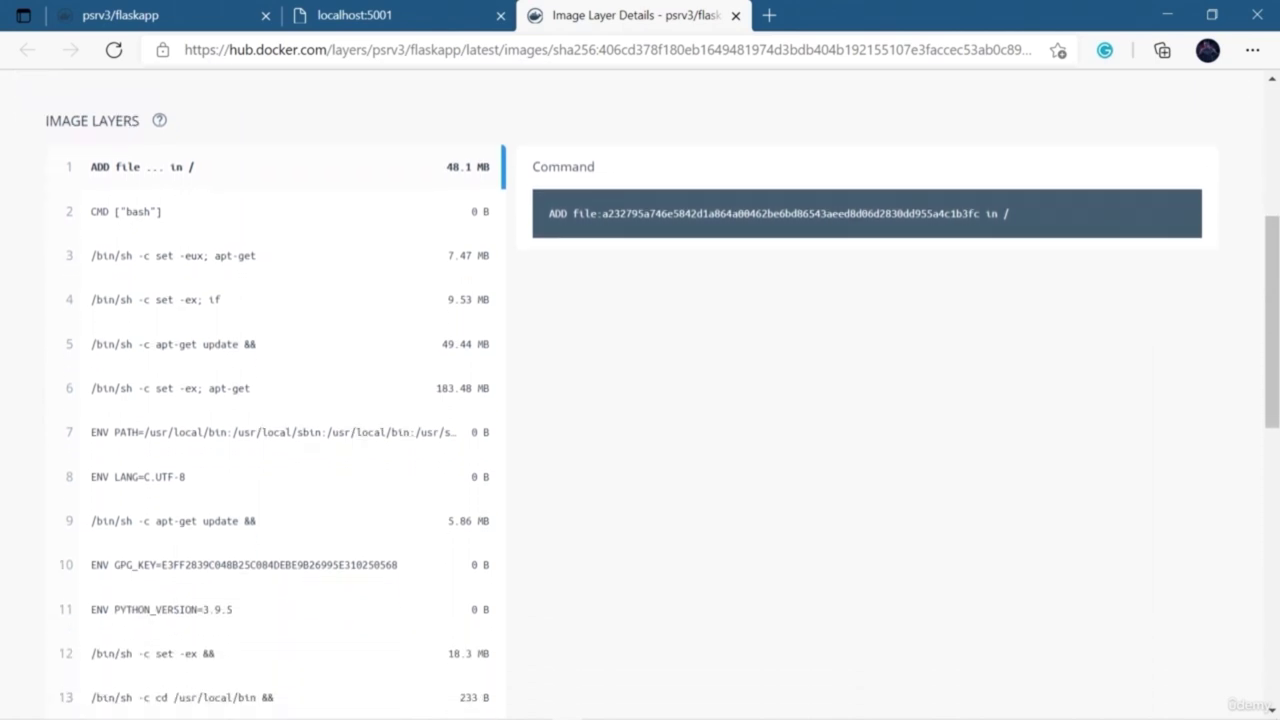
{"action": "scroll", "coordinate": [640, 400], "scroll_direction": "down", "scroll_amount": 6}
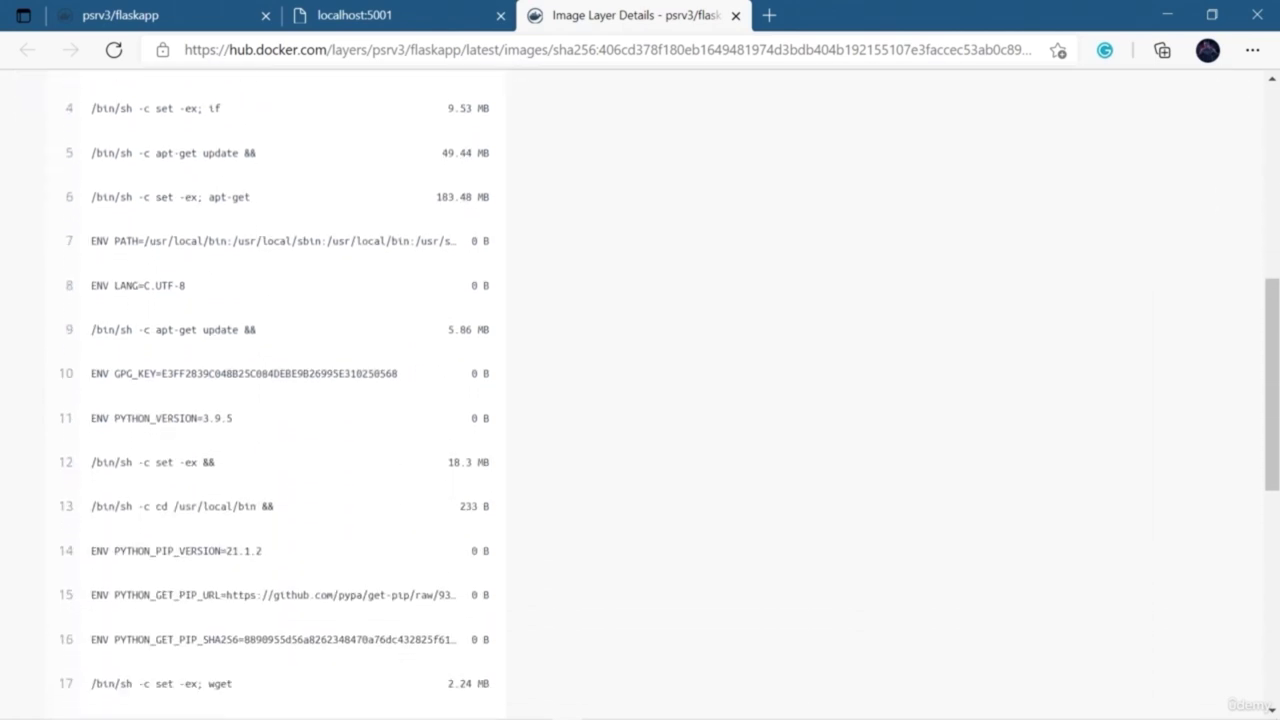
{"action": "scroll", "coordinate": [640, 400], "scroll_direction": "down", "scroll_amount": 2}
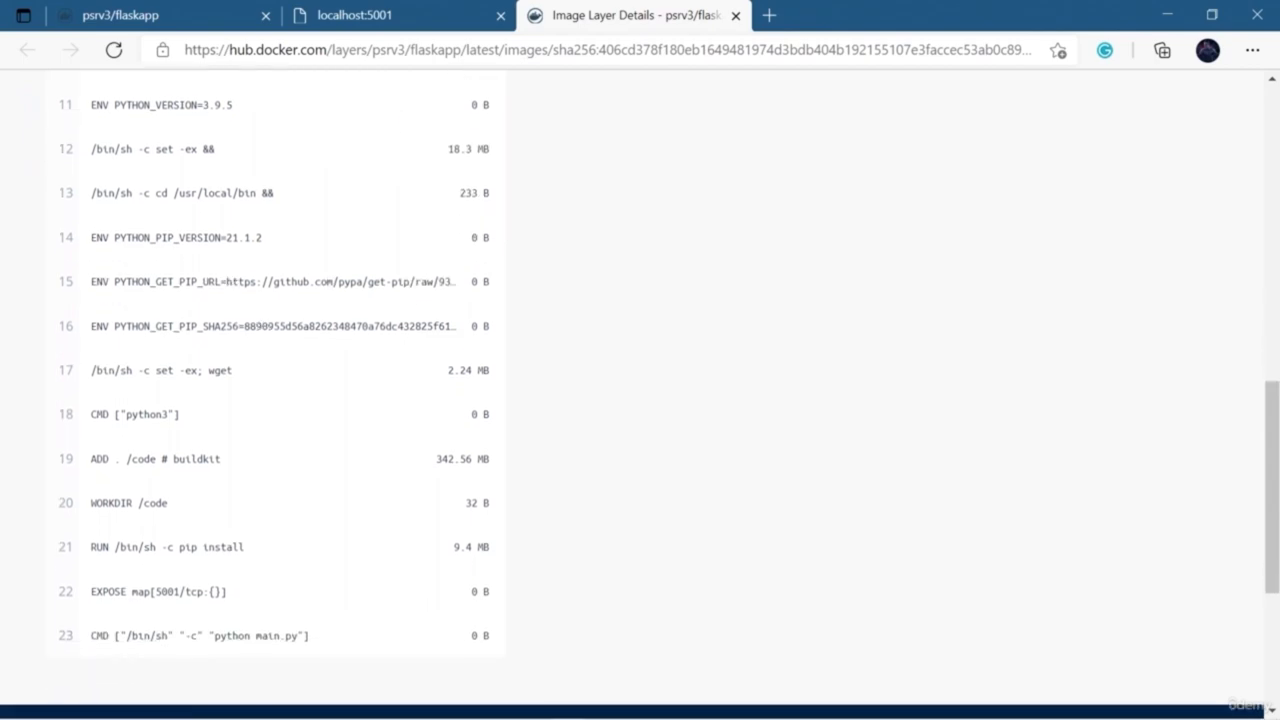
{"action": "key", "text": "Home"}
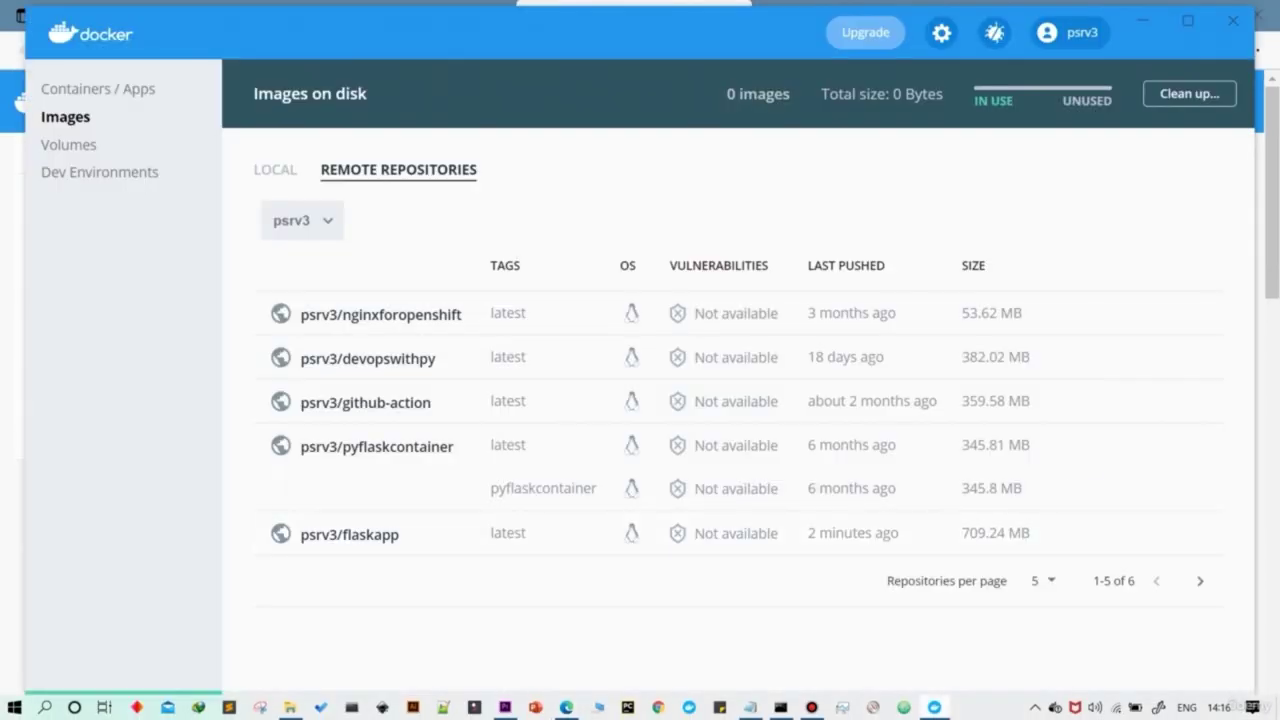
Step: Recheck the local images in Docker Desktop, and open the public view of the flaskapp repository in the browser
{"action": "left_click", "coordinate": [275, 169]}
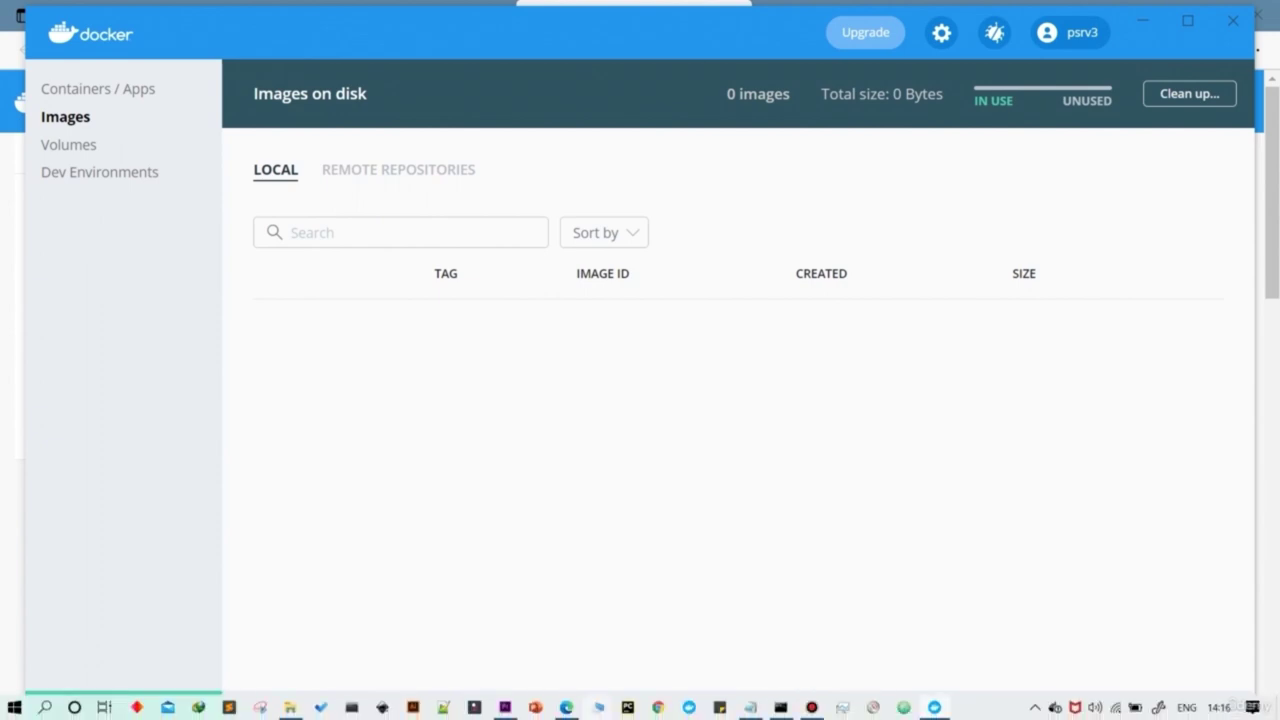
{"action": "key", "text": "alt+Tab"}
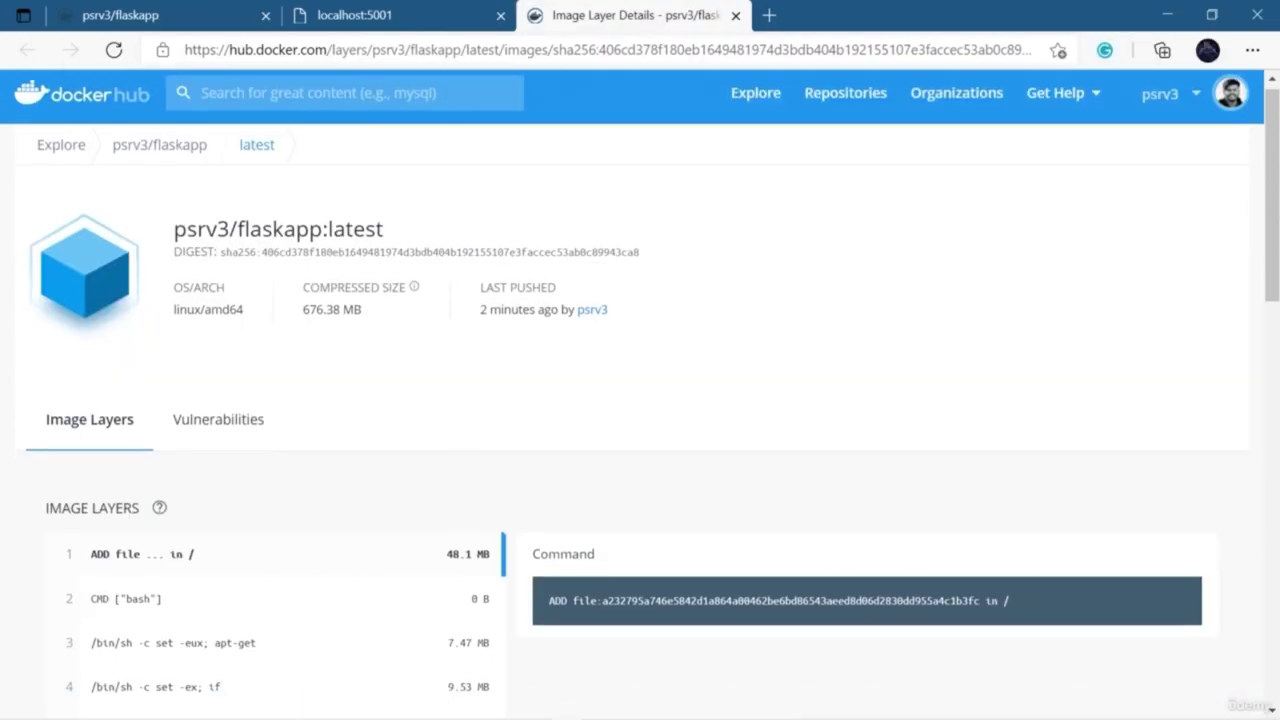
{"action": "key", "text": "ctrl+shift+Tab"}
{"action": "key", "text": "ctrl+Tab"}
{"action": "key", "text": "ctrl+Tab"}
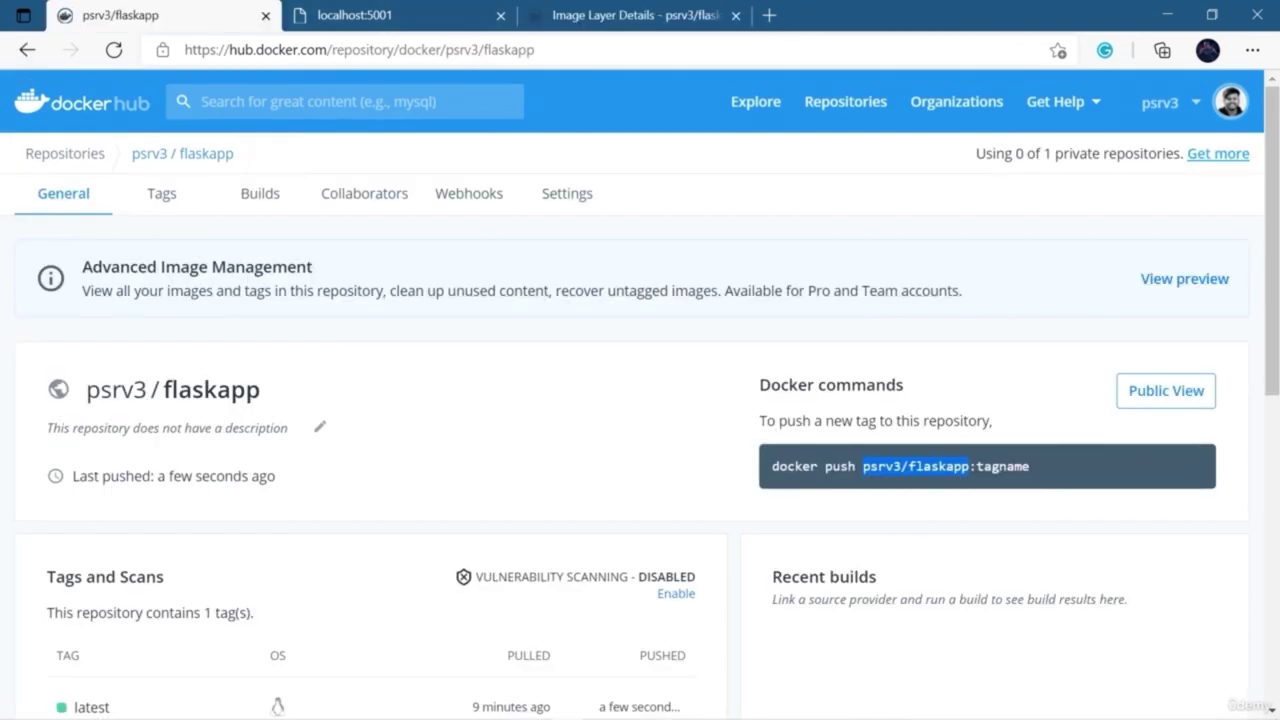
{"action": "left_click", "coordinate": [1166, 390]}
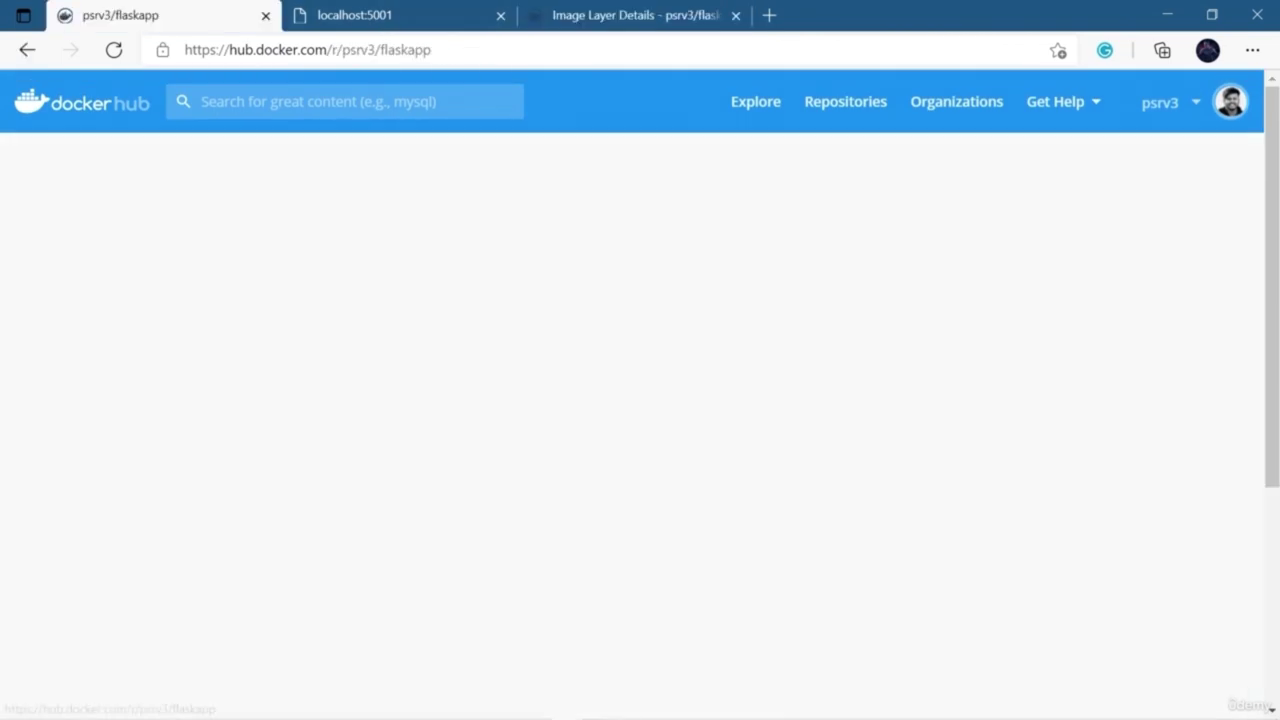
Step: Copy the pull command from the repository page, switch to Command Prompt, list the local images, and run docker pull psrv3/flaskapp
{"action": "left_click_drag", "start_coordinate": [1097, 570], "coordinate": [880, 570]}
{"action": "key", "text": "ctrl+c"}
{"action": "mouse_move", "coordinate": [1272, 716]}
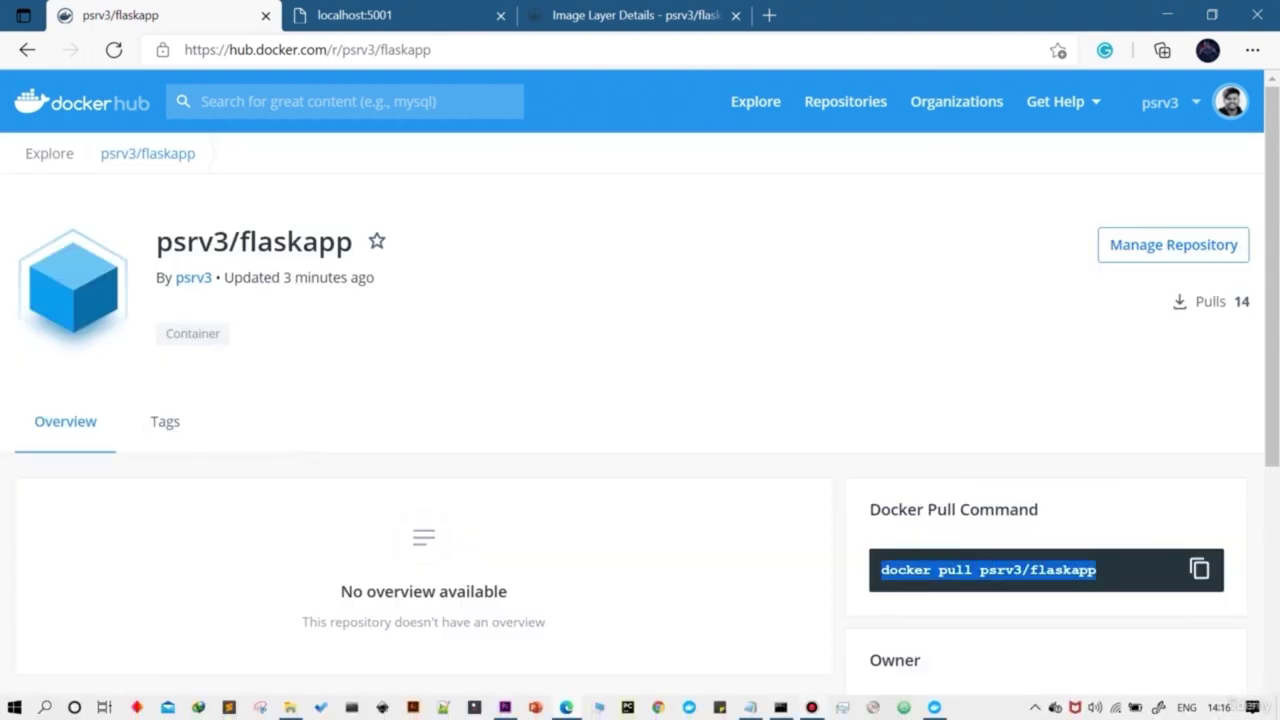
{"action": "left_click", "coordinate": [781, 707]}
{"action": "type", "text": "images"}
{"action": "key", "text": "Return"}
{"action": "type", "text": "docker pull psrv3/flaskapp"}
{"action": "key", "text": "Return"}
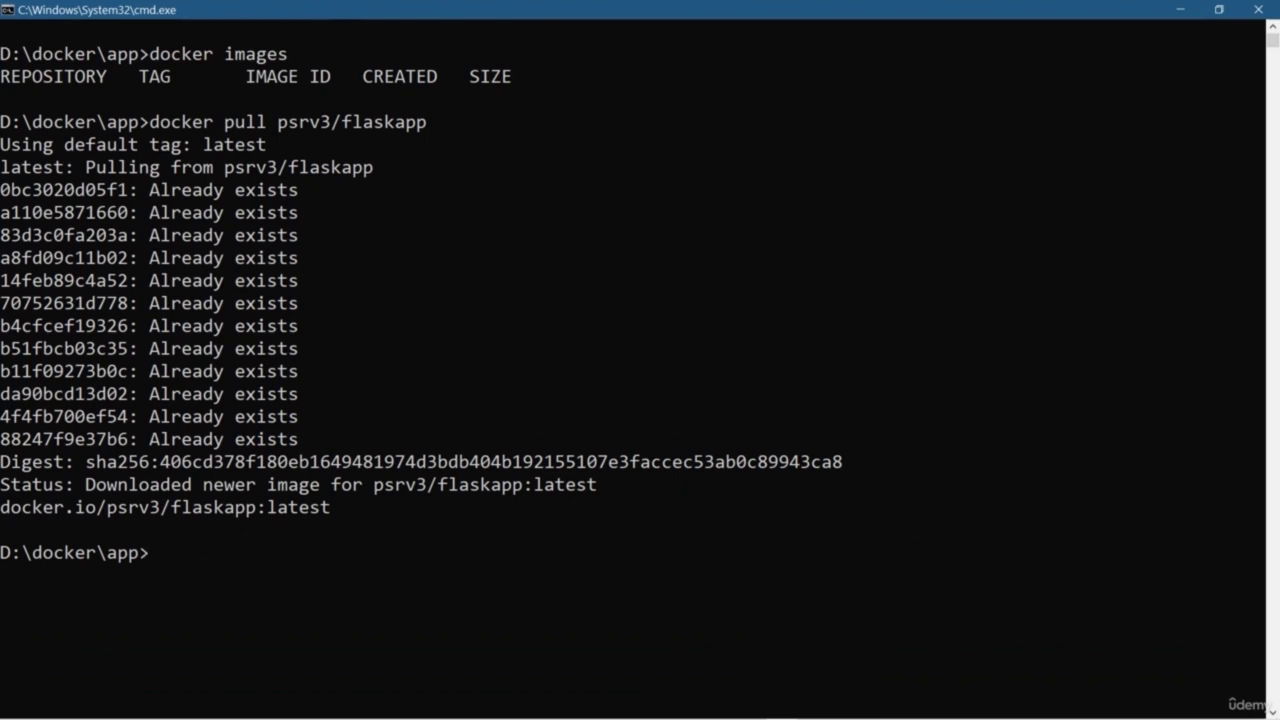
Step: Start an interactive container from psrv3/flaskapp:latest with port mapping 5001:5001, reusing the image name from the pull output
{"action": "type", "text": "docker run -"}
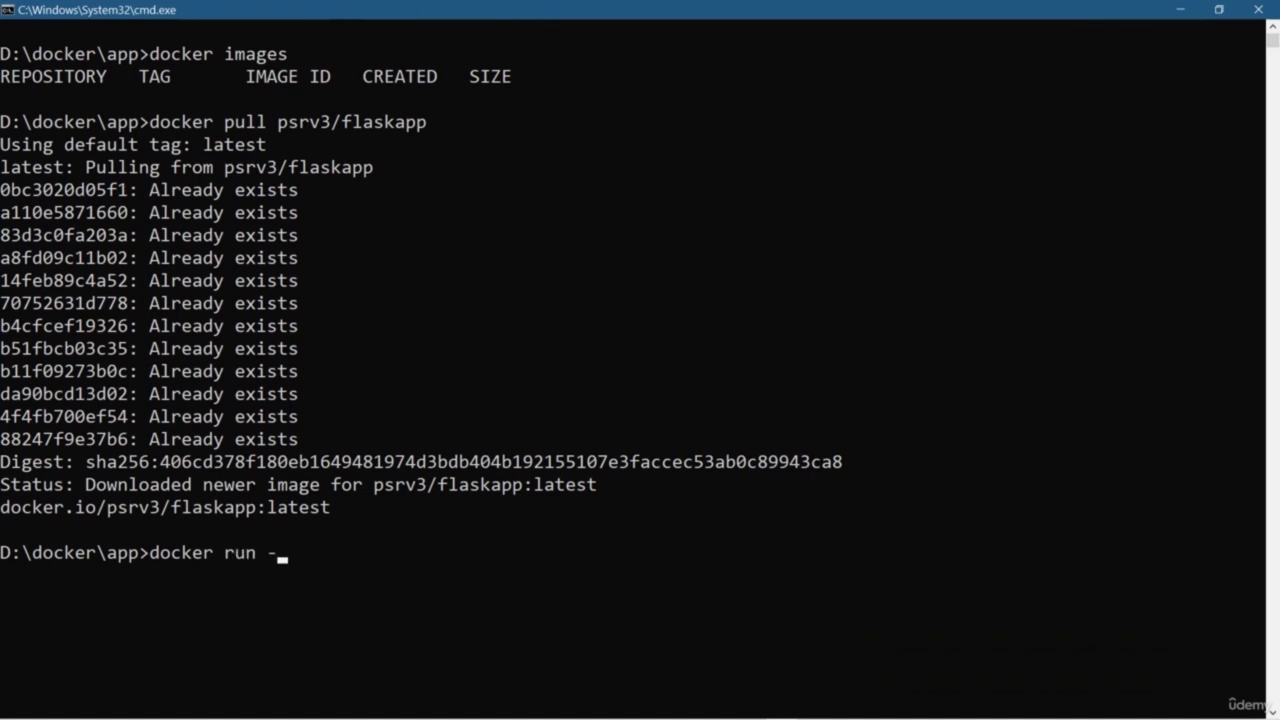
{"action": "type", "text": "it -p 5001:5001"}
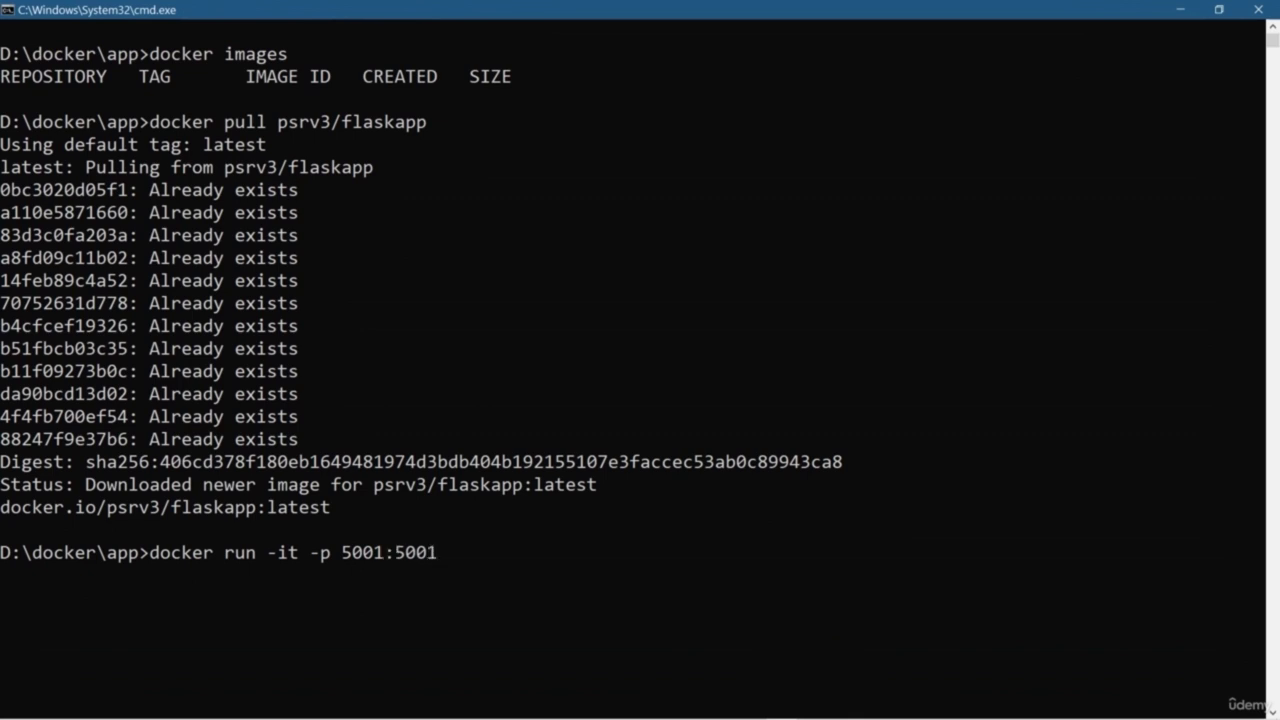
{"action": "left_click_drag", "start_coordinate": [112, 507], "coordinate": [330, 507]}
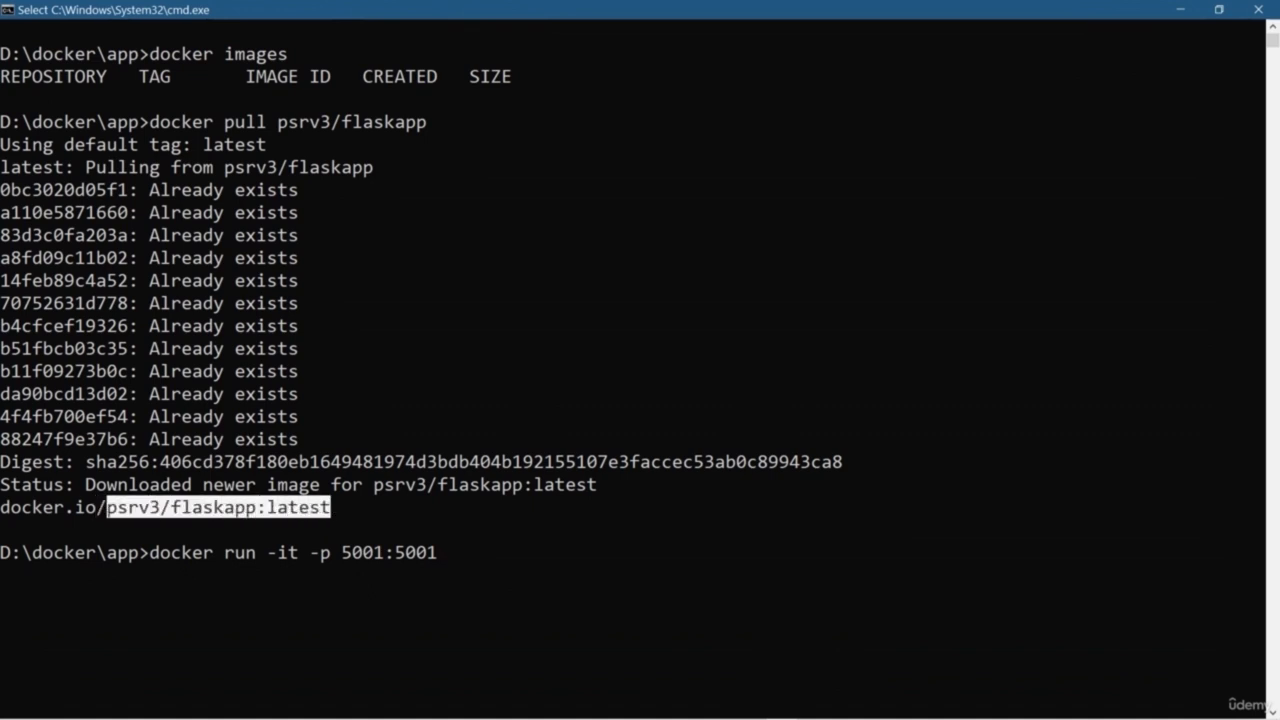
{"action": "key", "text": "Return"}
{"action": "key", "text": "ctrl+v"}
{"action": "key", "text": "Return"}
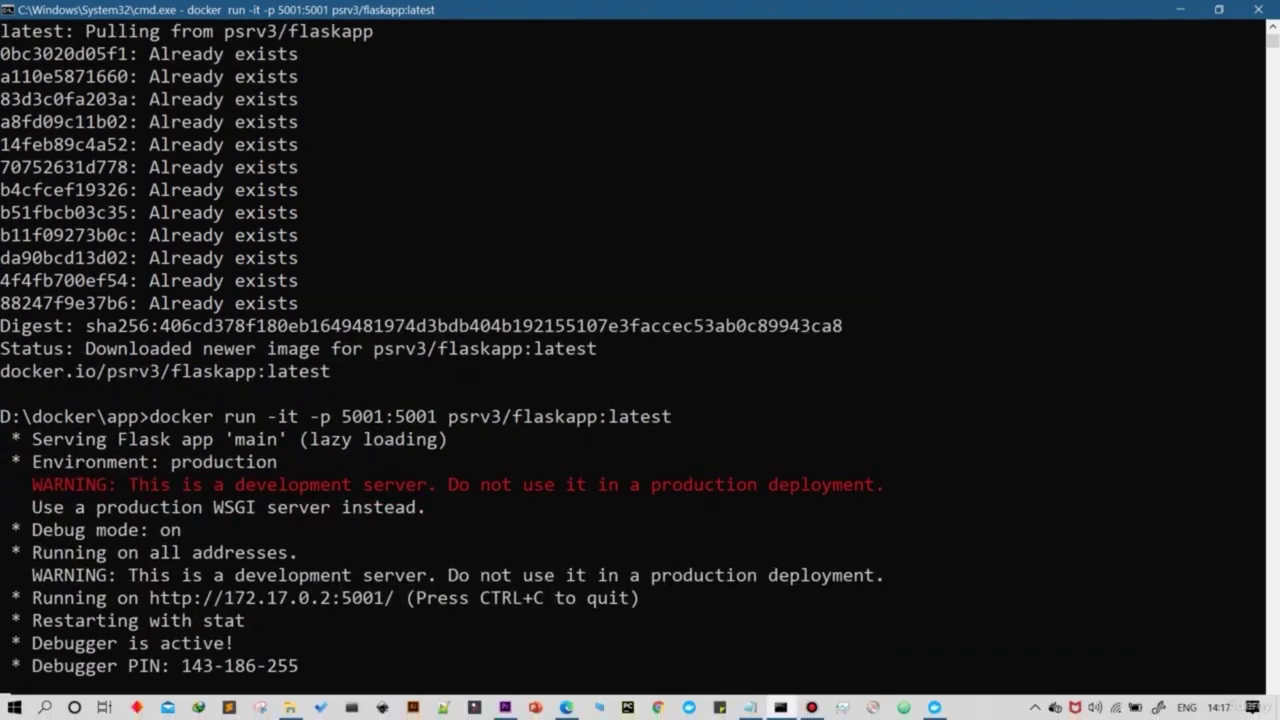
Step: Switch to Docker Desktop and check the list of containers for the one started from psrv3/flaskapp
{"action": "key", "text": "alt+Tab"}
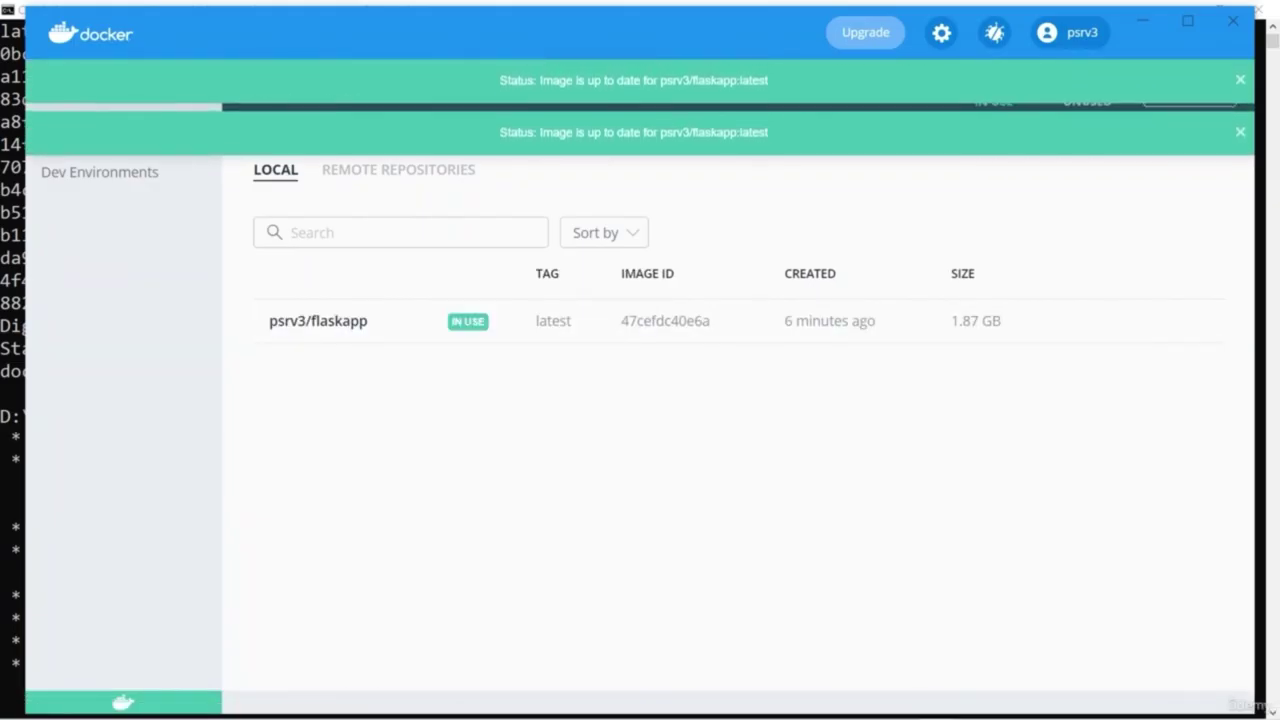
{"action": "left_click", "coordinate": [99, 172]}
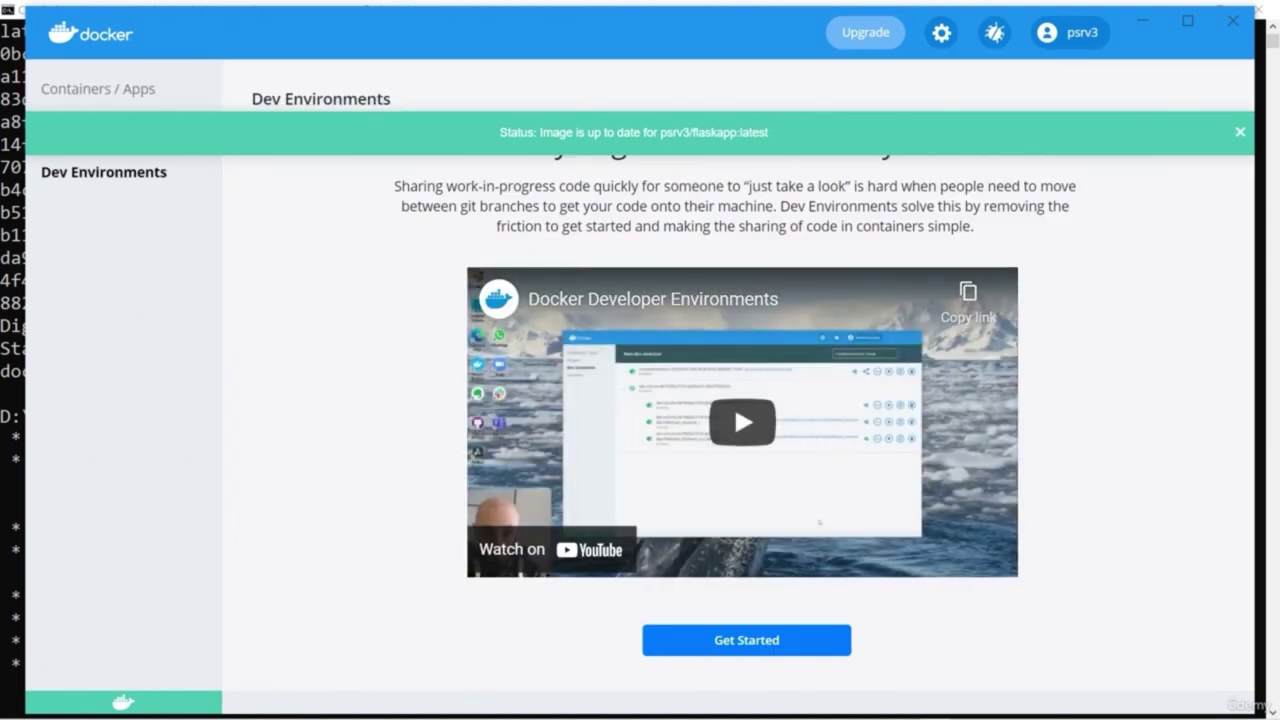
{"action": "left_click", "coordinate": [98, 88]}
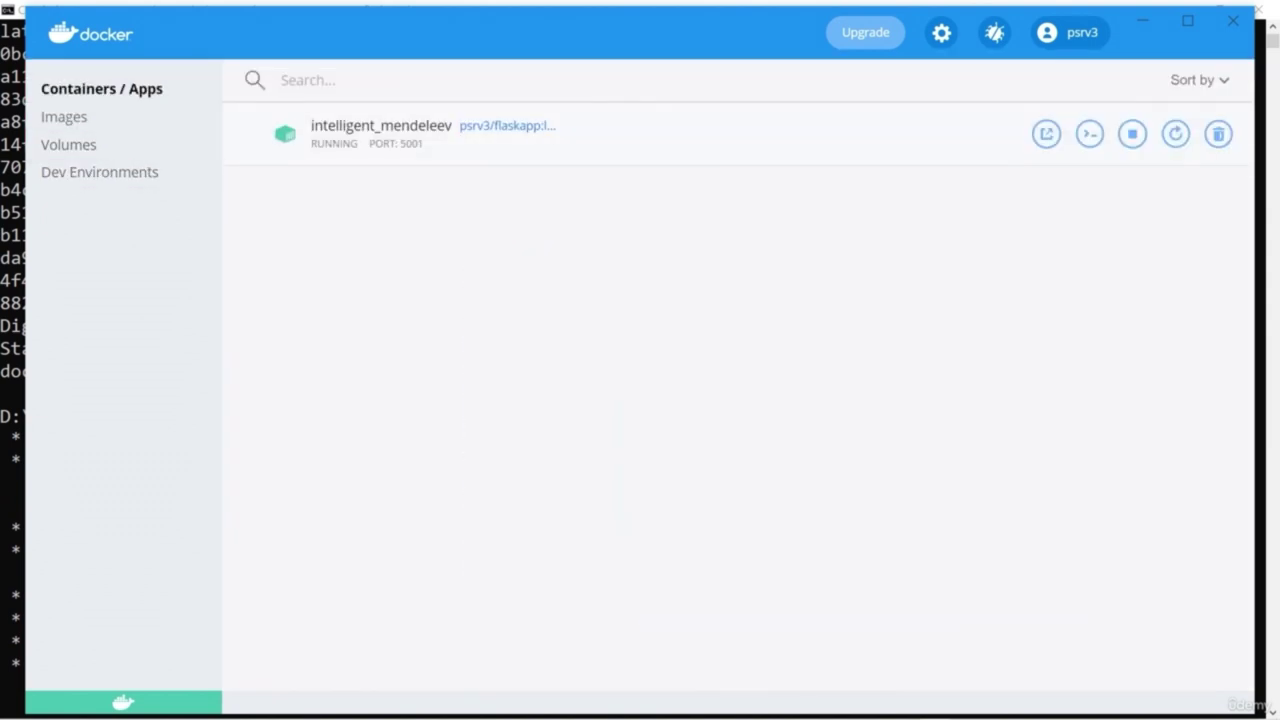
Step: Open the running container's page in the browser, and reload the flaskapp repository page on Docker Hub to check its pull count
{"action": "left_click", "coordinate": [1046, 133]}
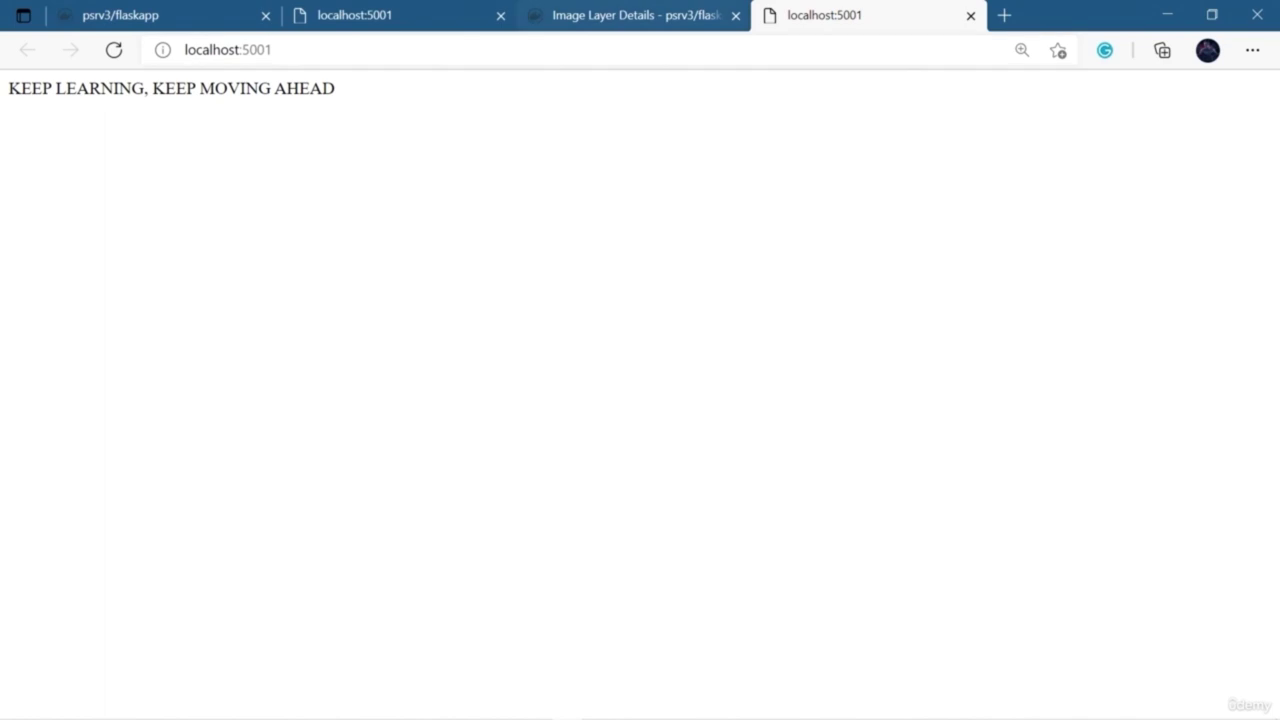
{"action": "left_click", "coordinate": [120, 15]}
{"action": "scroll", "coordinate": [640, 400], "scroll_direction": "down", "scroll_amount": 1}
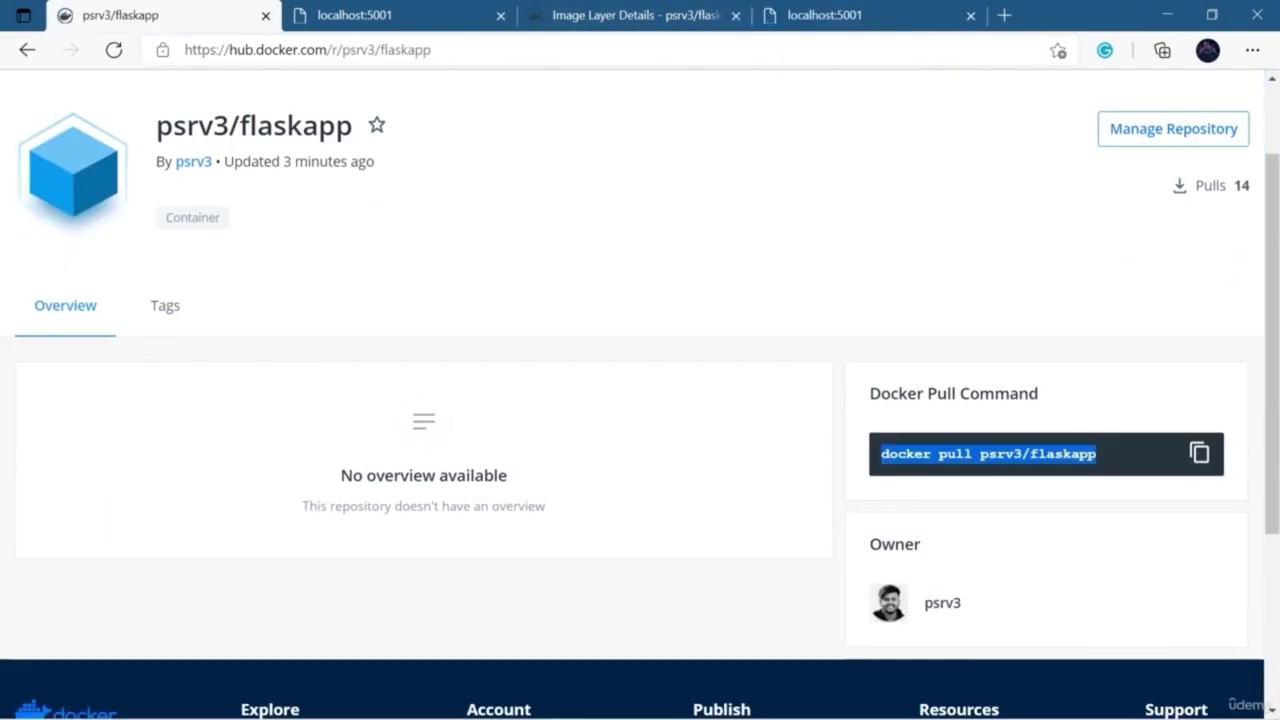
{"action": "key", "text": "F5"}
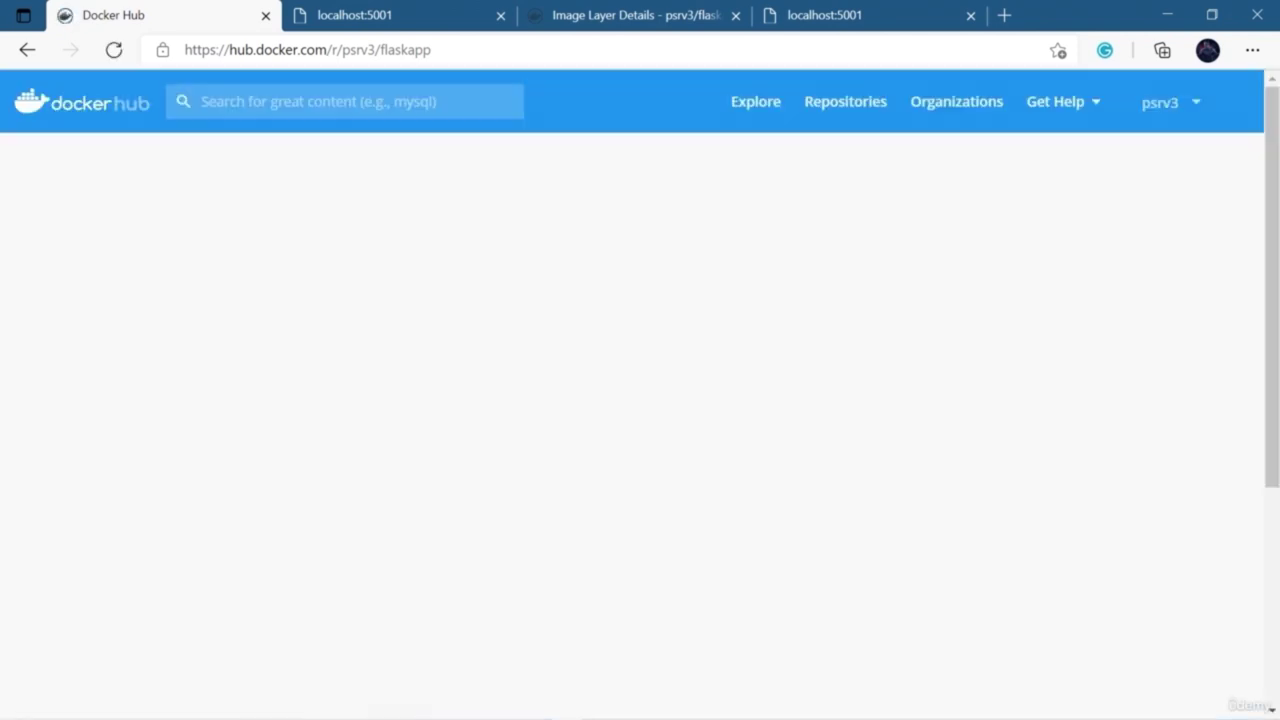
{"action": "left_click_drag", "start_coordinate": [1251, 301], "coordinate": [1240, 301]}
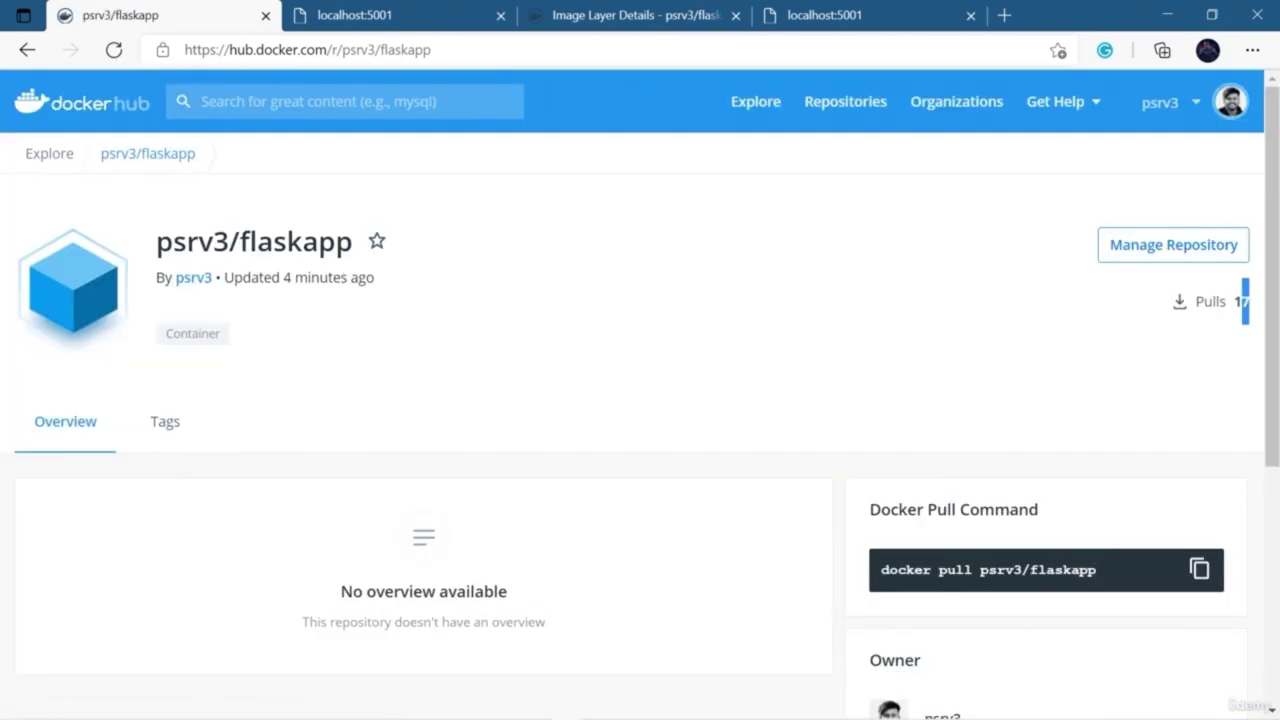
{"action": "scroll", "coordinate": [940, 496], "scroll_direction": "down", "scroll_amount": 3}
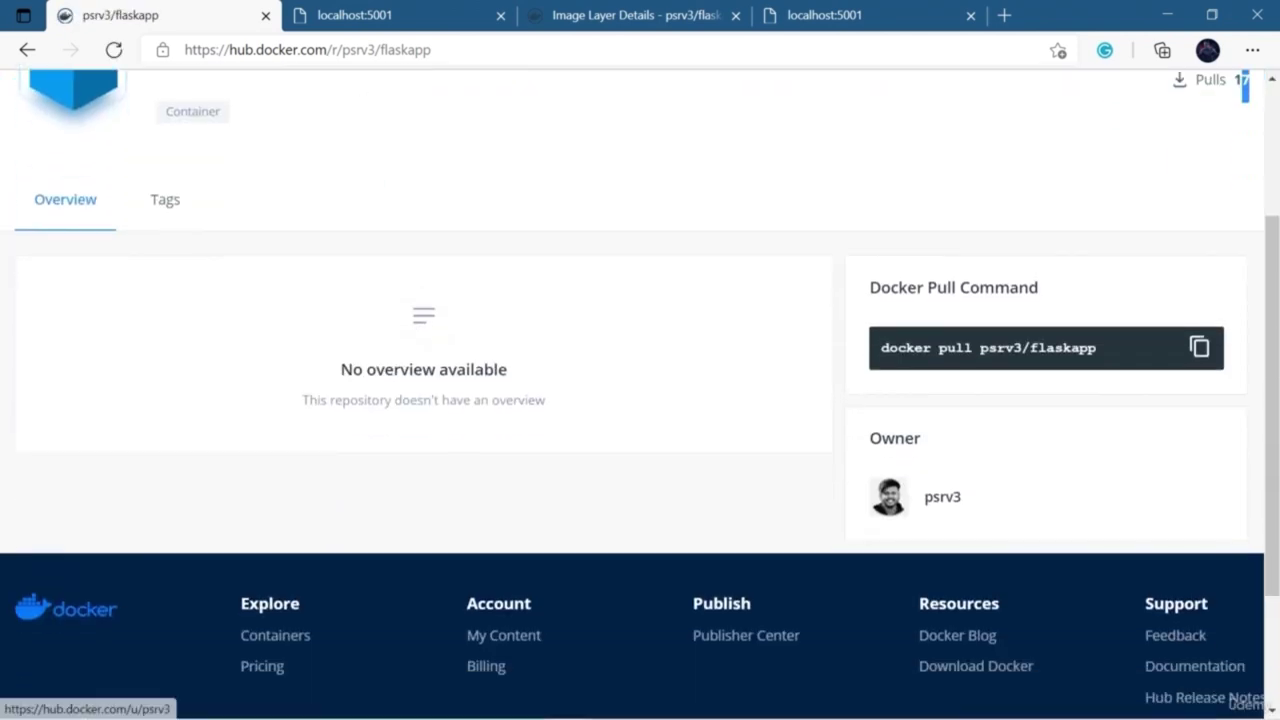
{"action": "scroll", "coordinate": [940, 496], "scroll_direction": "up", "scroll_amount": 1}
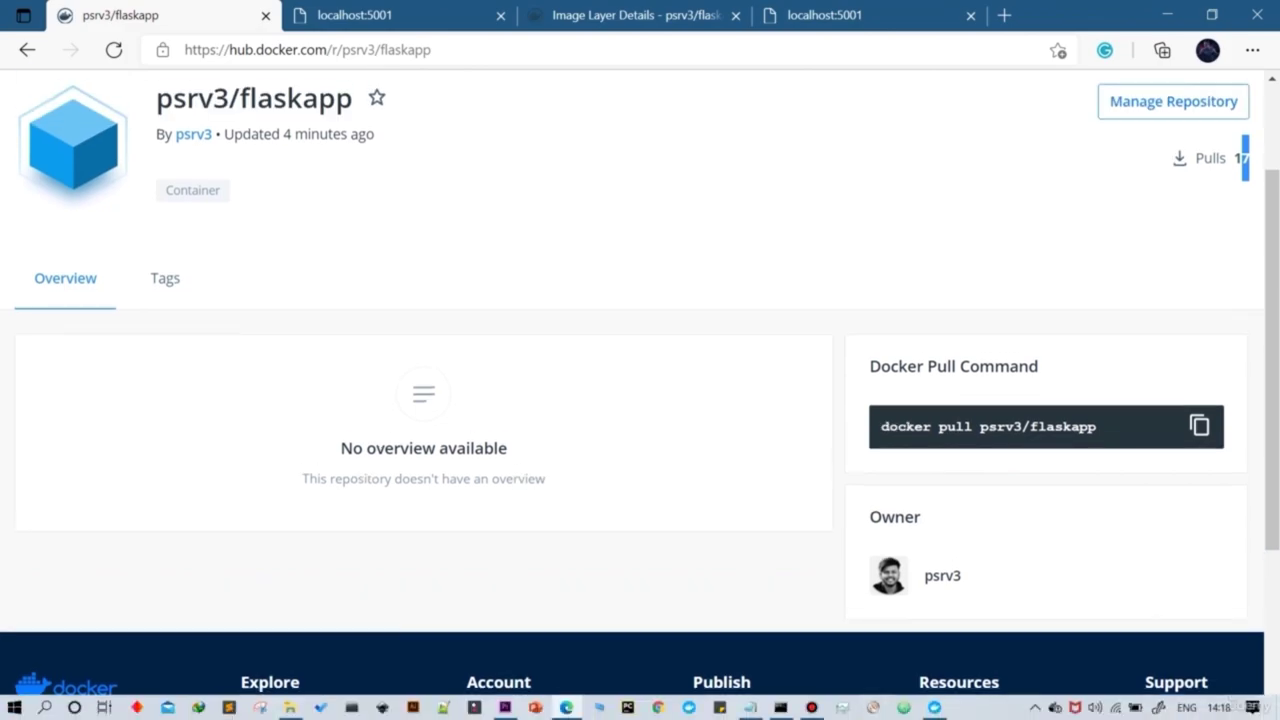
Step: Switch to Docker Desktop and the Command Prompt to check the running container and its request log
{"action": "left_click", "coordinate": [934, 707]}
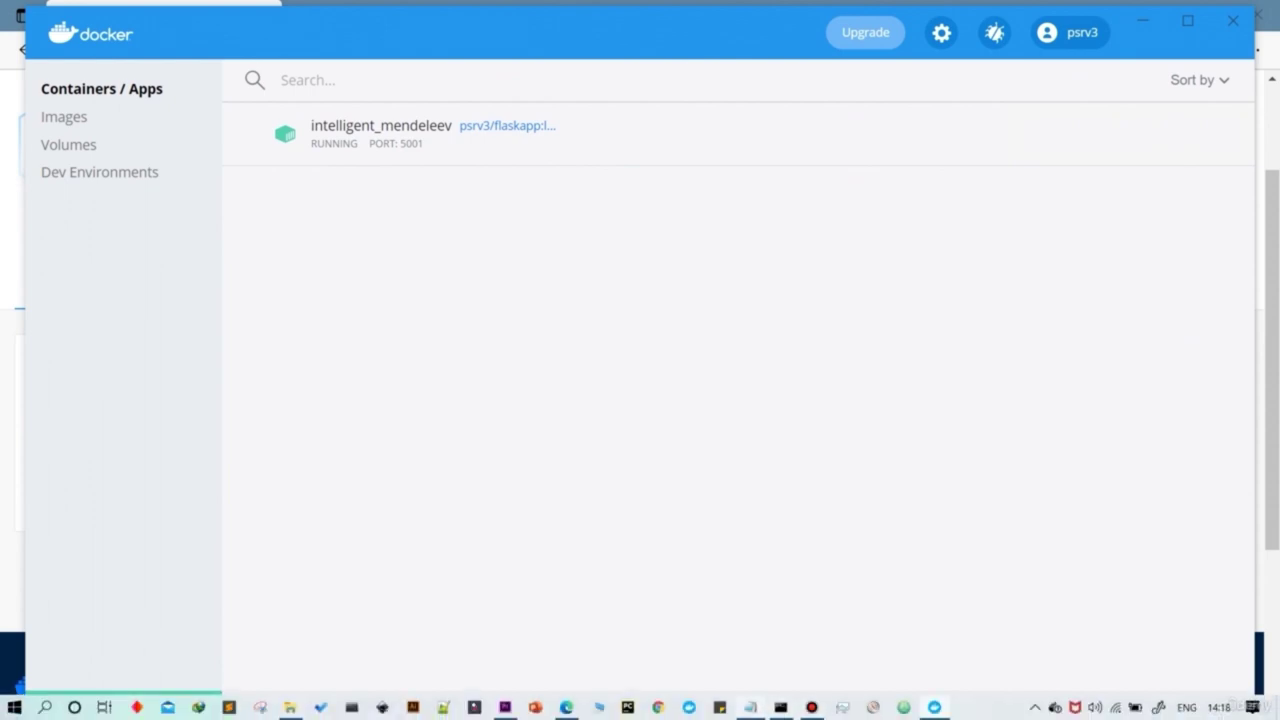
{"action": "left_click", "coordinate": [781, 707]}
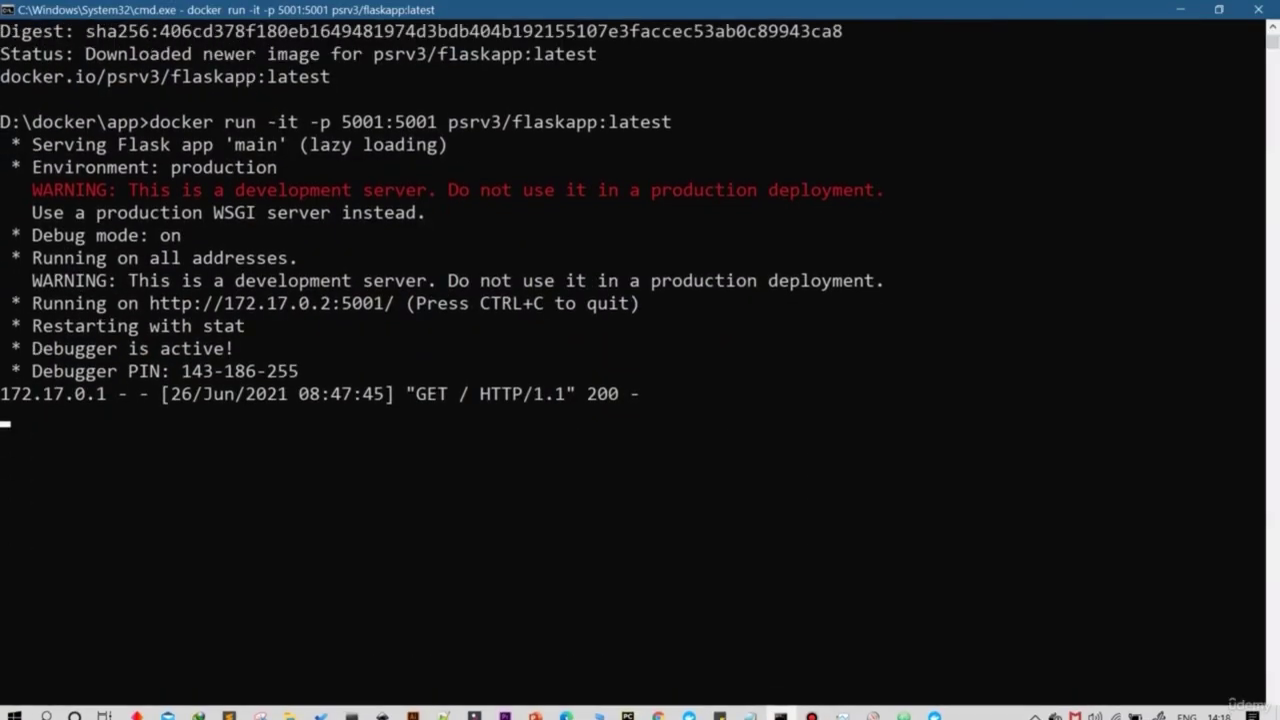
Step: Switch to PyCharm, comment out the app.run line with host 0.0.0.0 in main.py and uncomment app.run(port=5001, debug=True)
{"action": "key", "text": "alt+Tab"}
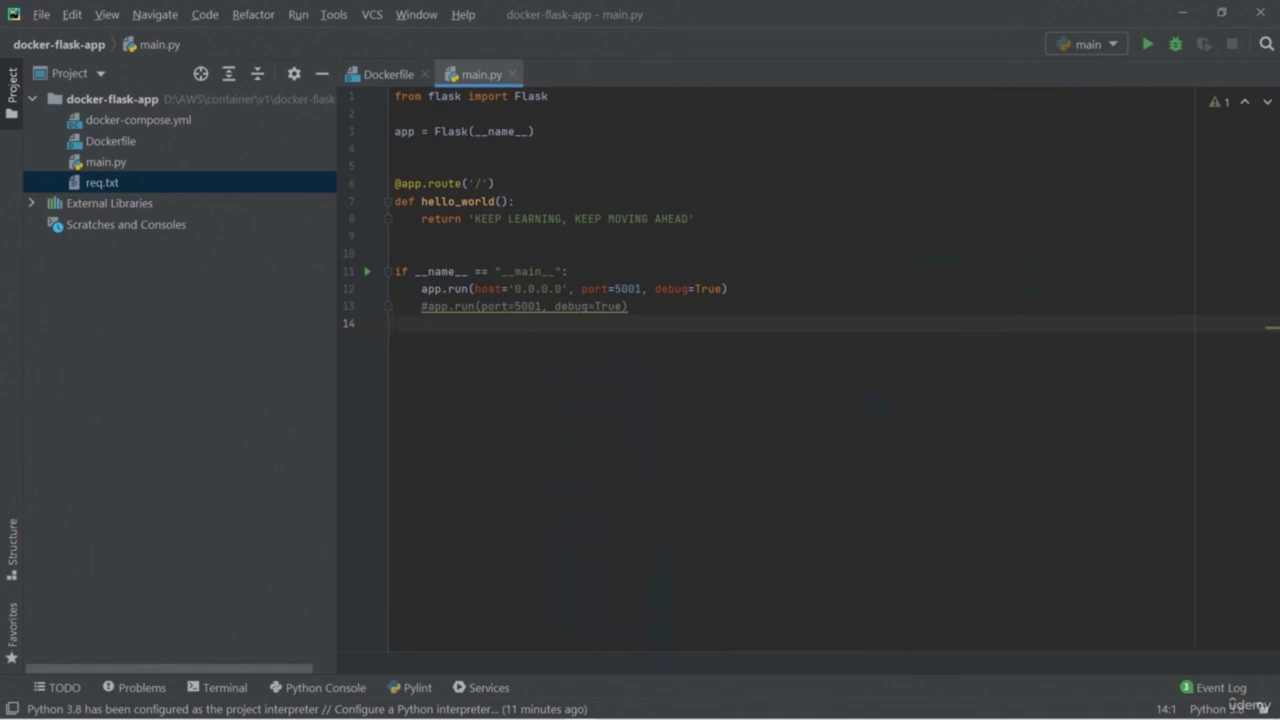
{"action": "left_click", "coordinate": [421, 288]}
{"action": "key", "text": "ctrl+slash"}
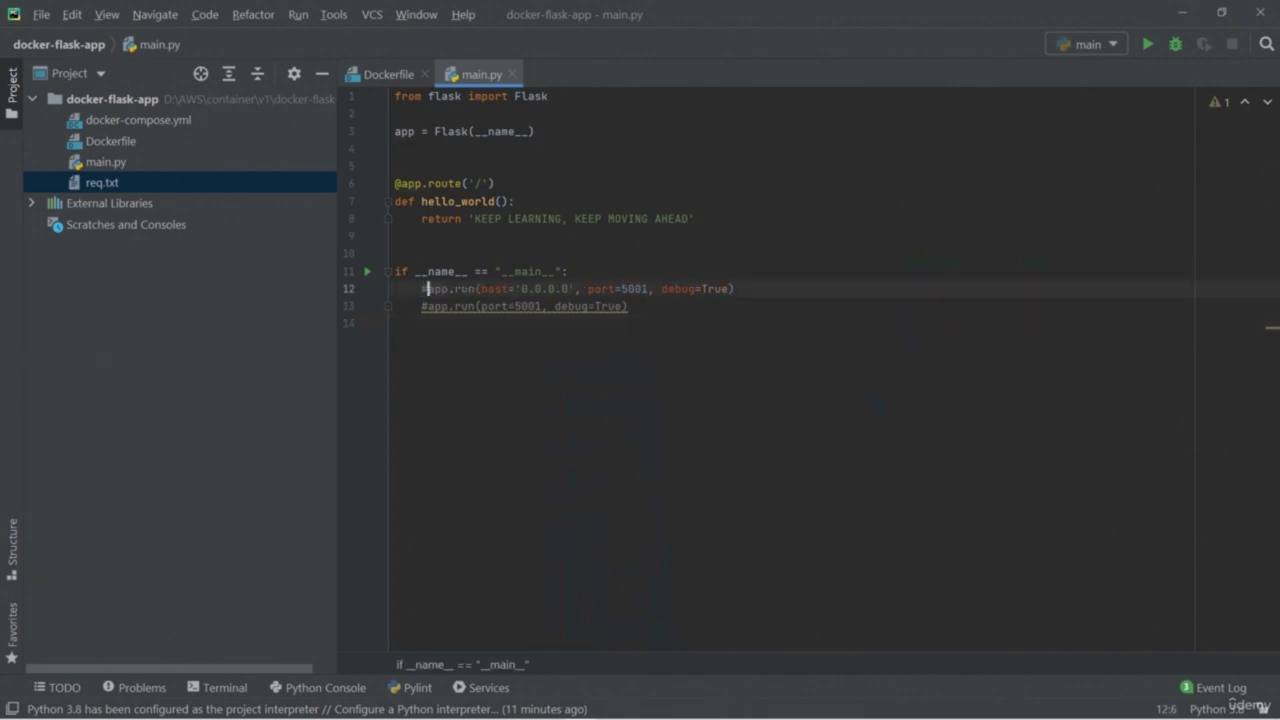
{"action": "key", "text": "Down"}
{"action": "key", "text": "ctrl+slash"}
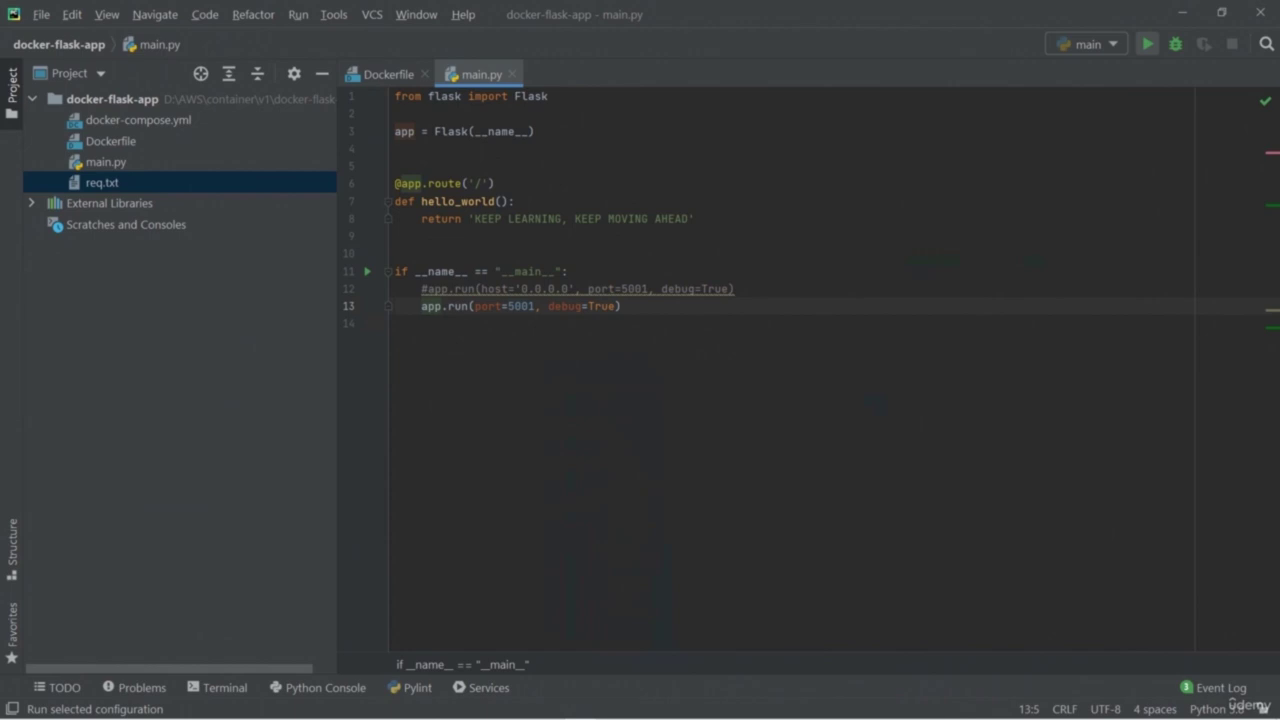
Step: Run the main configuration to check the page at 127.0.0.1:5001, and stop the server
{"action": "left_click", "coordinate": [1147, 44]}
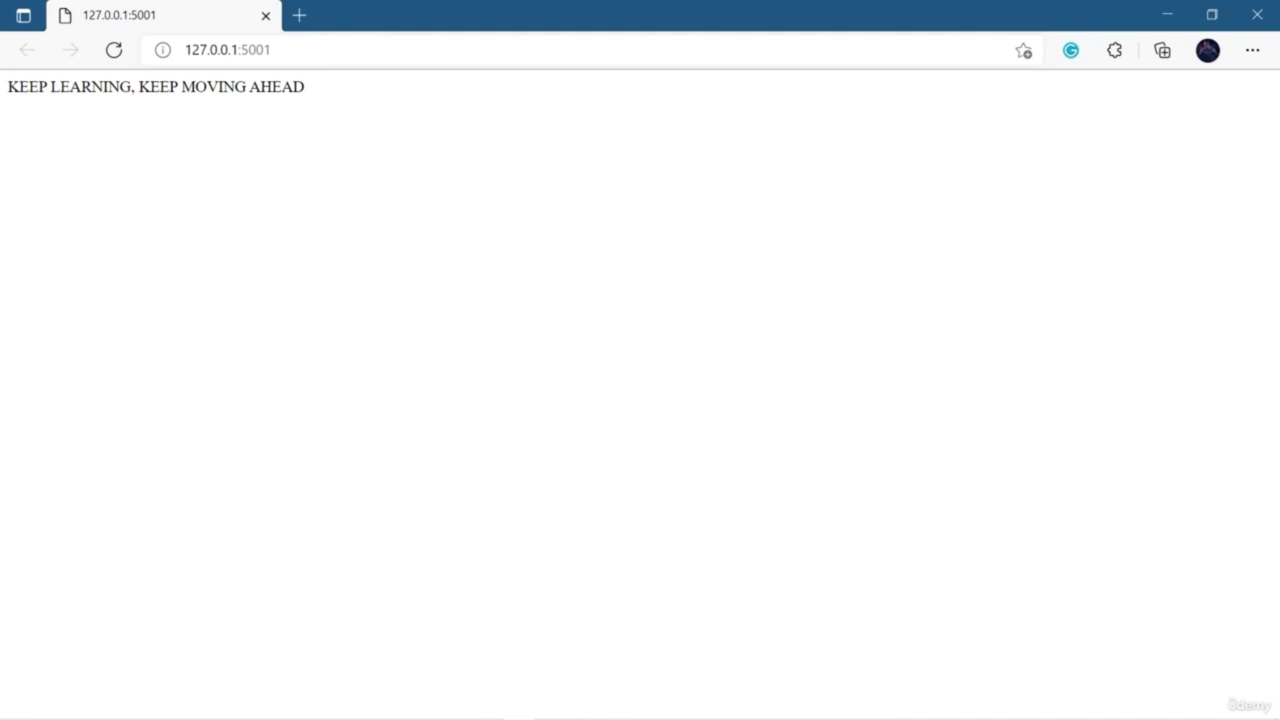
{"action": "left_click", "coordinate": [1167, 14]}
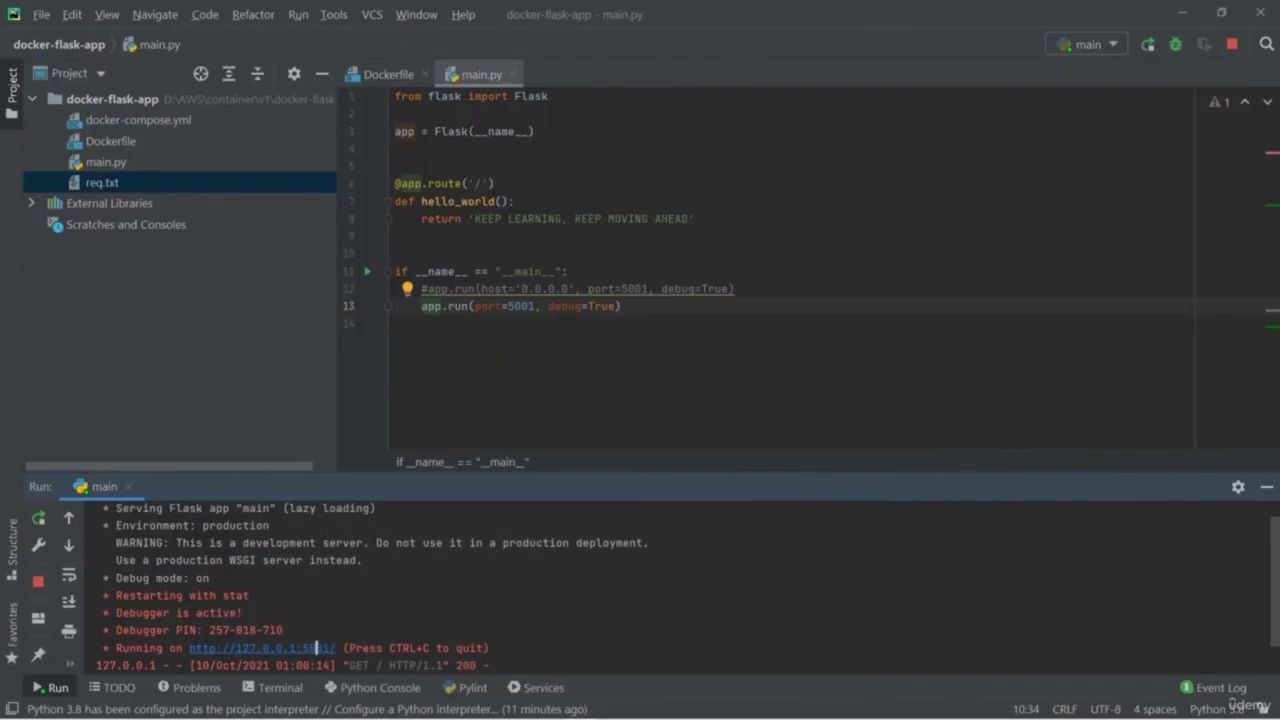
{"action": "left_click", "coordinate": [38, 581]}
{"action": "key", "text": "ctrl+shift+Up"}
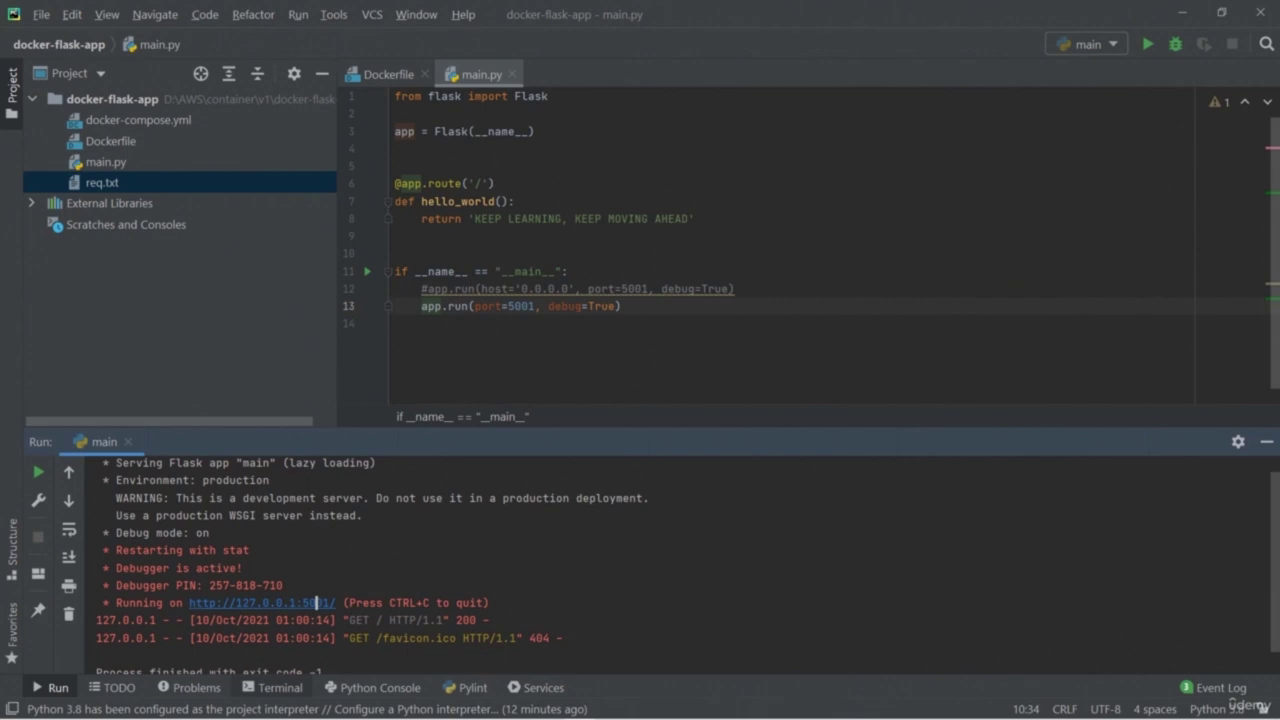
Step: Open a cleared terminal in the project and list the Docker images and all containers with "docker images" and "docker container ls -a"
{"action": "key", "text": "alt+F12"}
{"action": "key", "text": "ctrl+shift+Up"}
{"action": "type", "text": "cls"}
{"action": "key", "text": "Return"}
{"action": "type", "text": "docker images"}
{"action": "key", "text": "Return"}
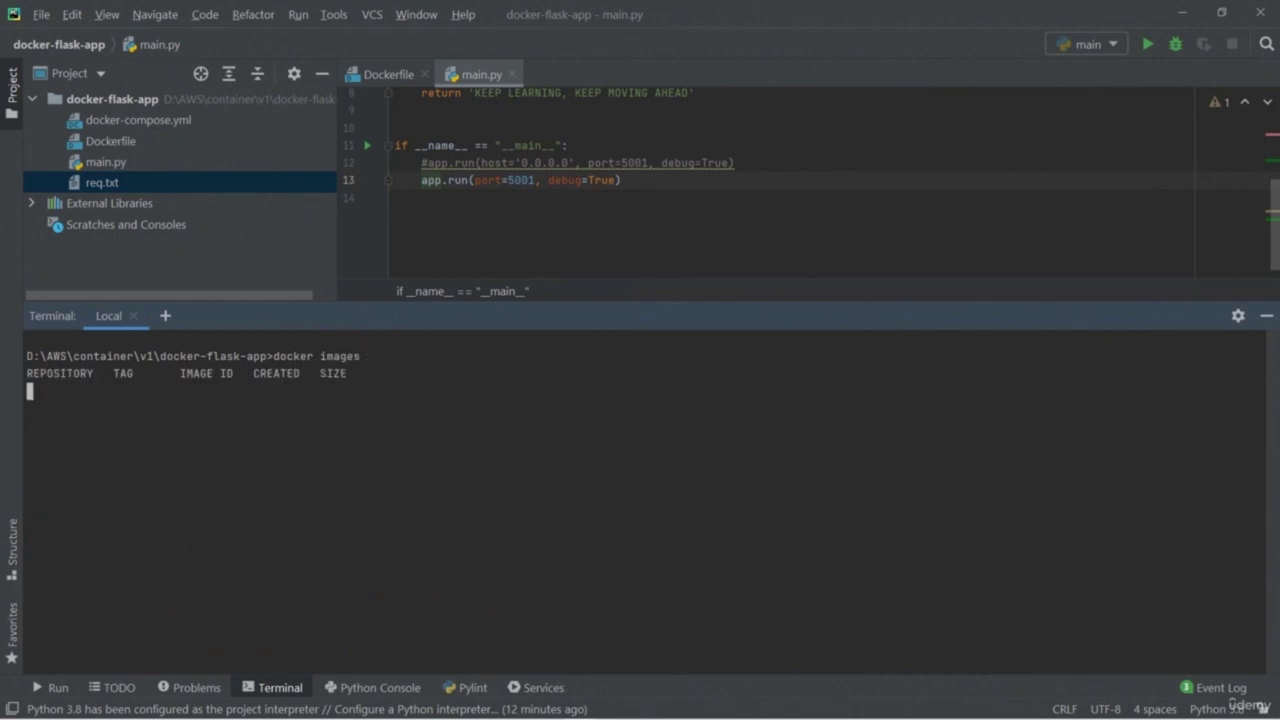
{"action": "type", "text": "docker container ls -a"}
{"action": "key", "text": "Return"}
Step: Clear the terminal and build the image from the project folder with "docker build -t myflaskapp ."
{"action": "type", "text": "cls"}
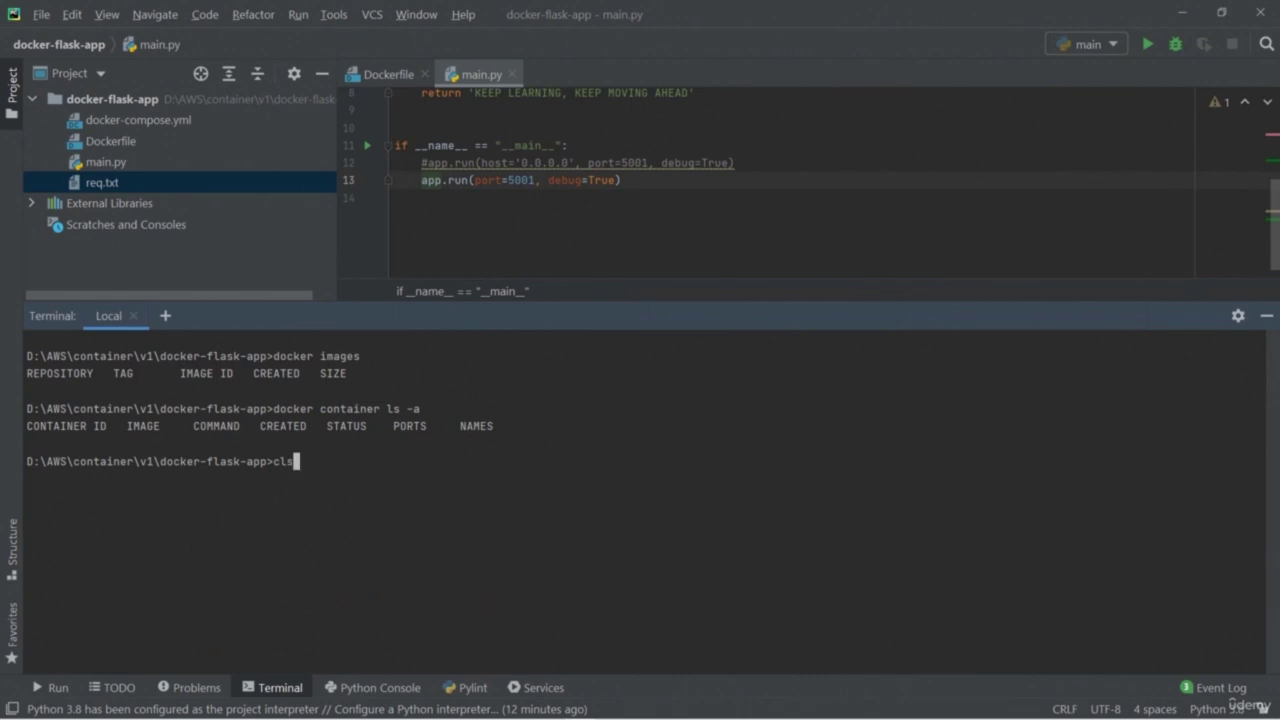
{"action": "key", "text": "Return"}
{"action": "type", "text": "docker"}
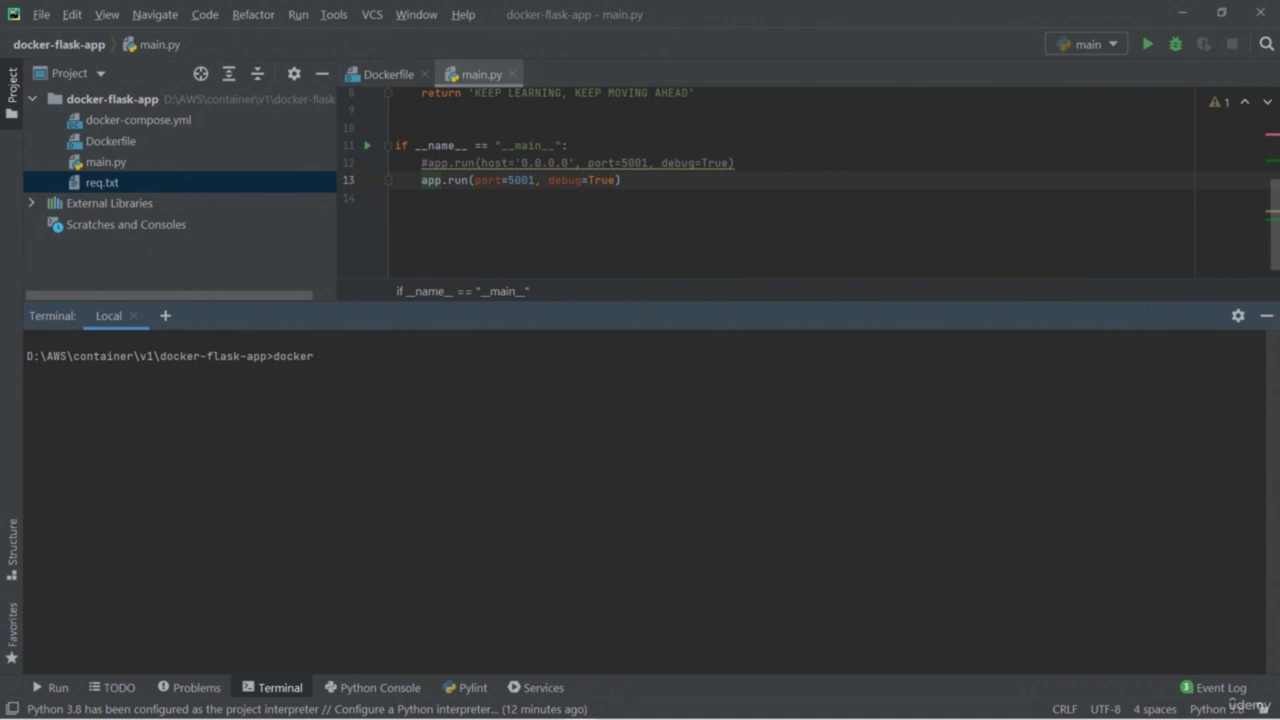
{"action": "type", "text": "build -t myflaskapp ."}
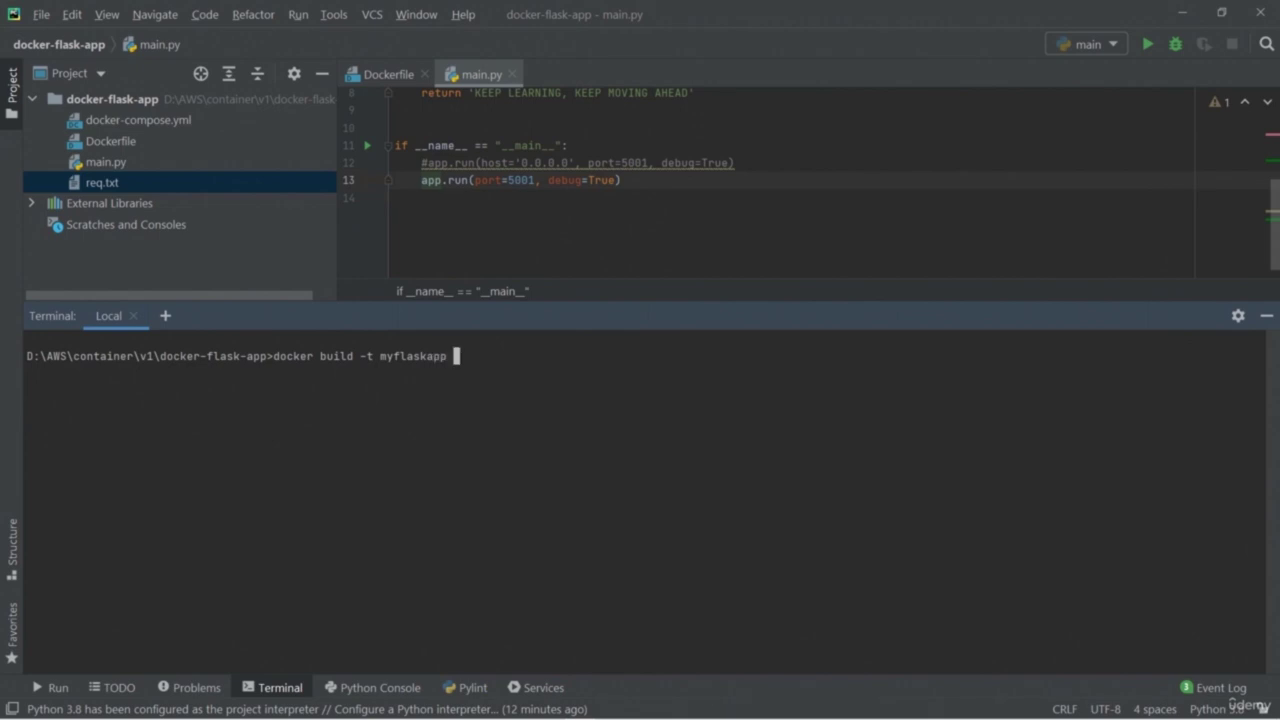
{"action": "key", "text": "Return"}
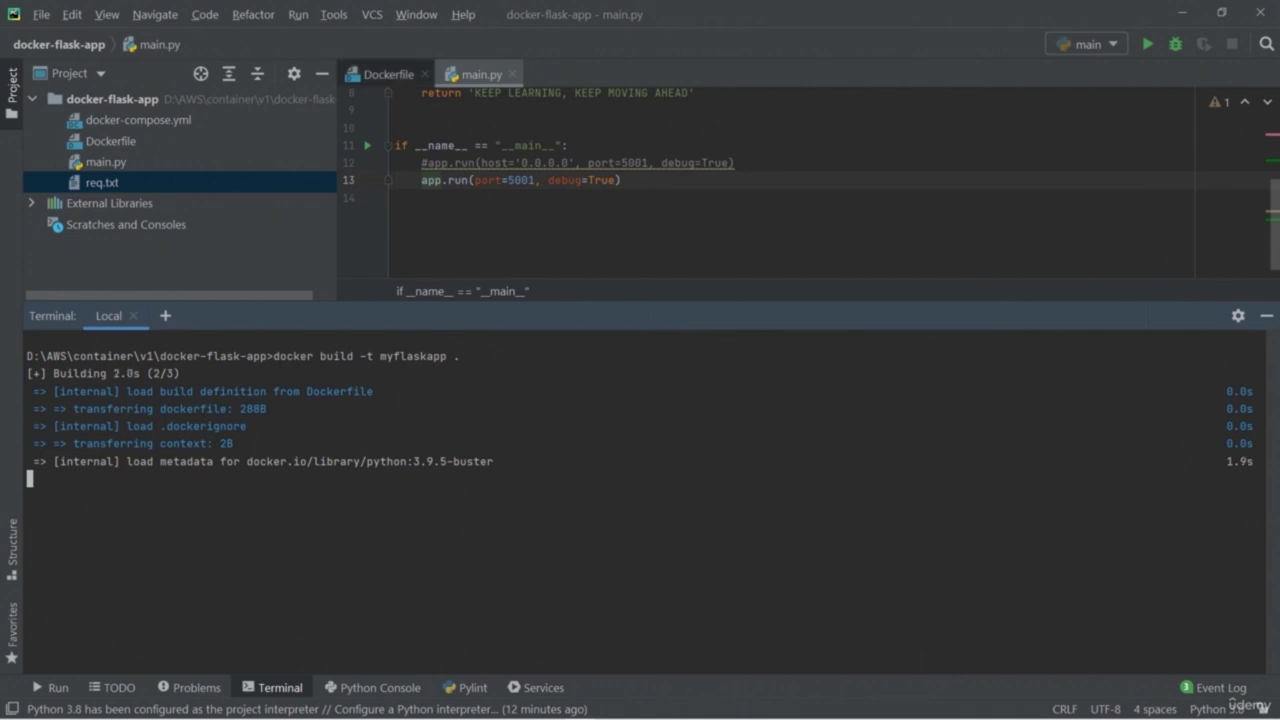
Step: Review the Dockerfile's instructions from the base image down to the command running main.py during the build
{"action": "left_click", "coordinate": [388, 74]}
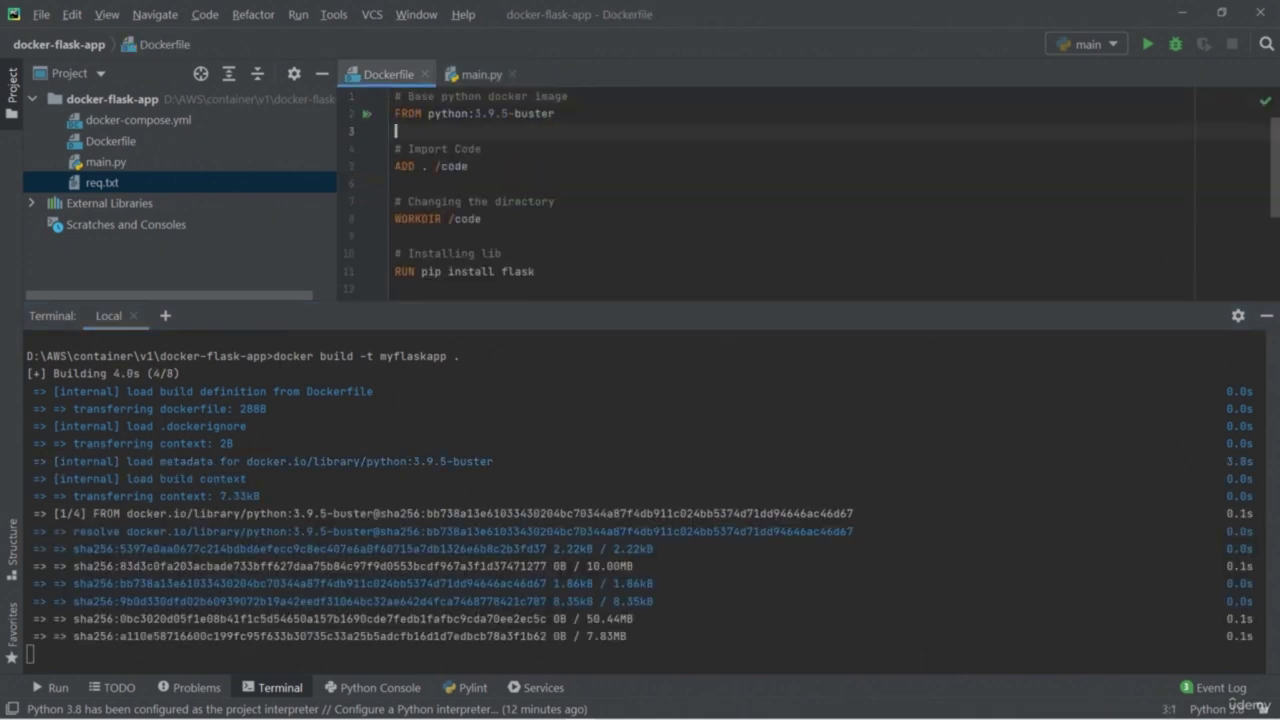
{"action": "left_click", "coordinate": [396, 131]}
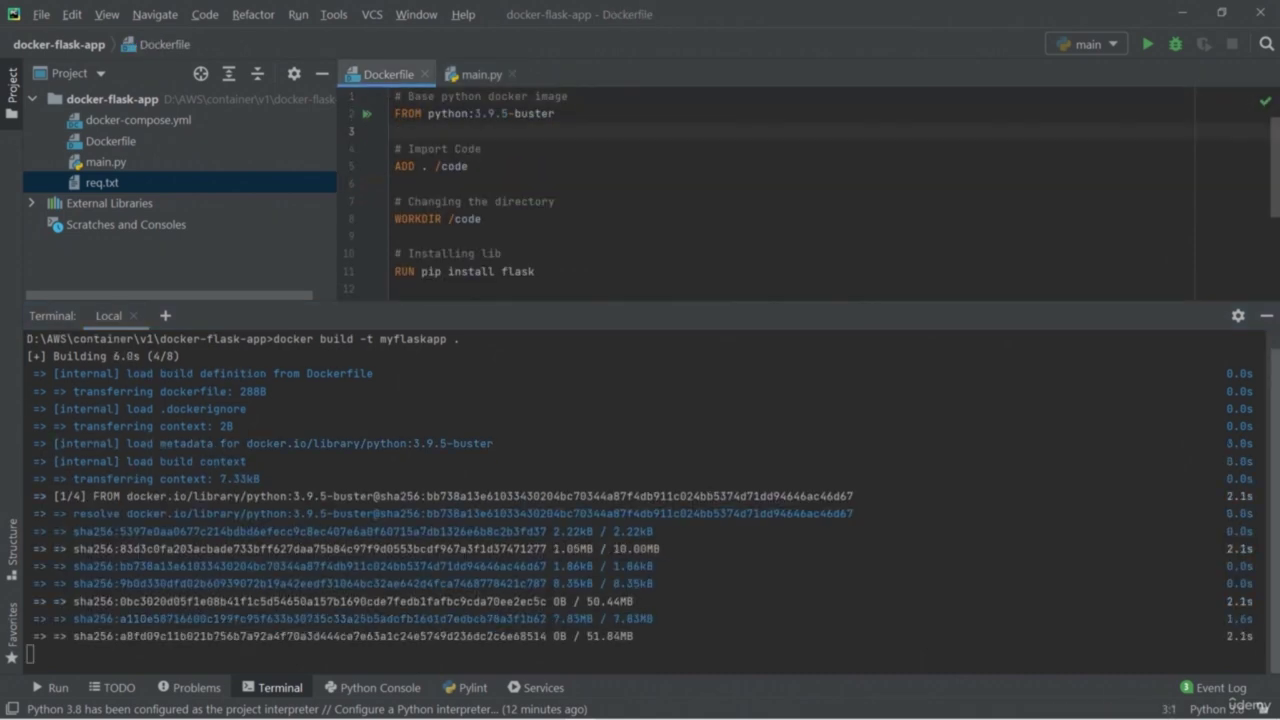
{"action": "scroll", "coordinate": [760, 190], "scroll_direction": "down", "scroll_amount": 1}
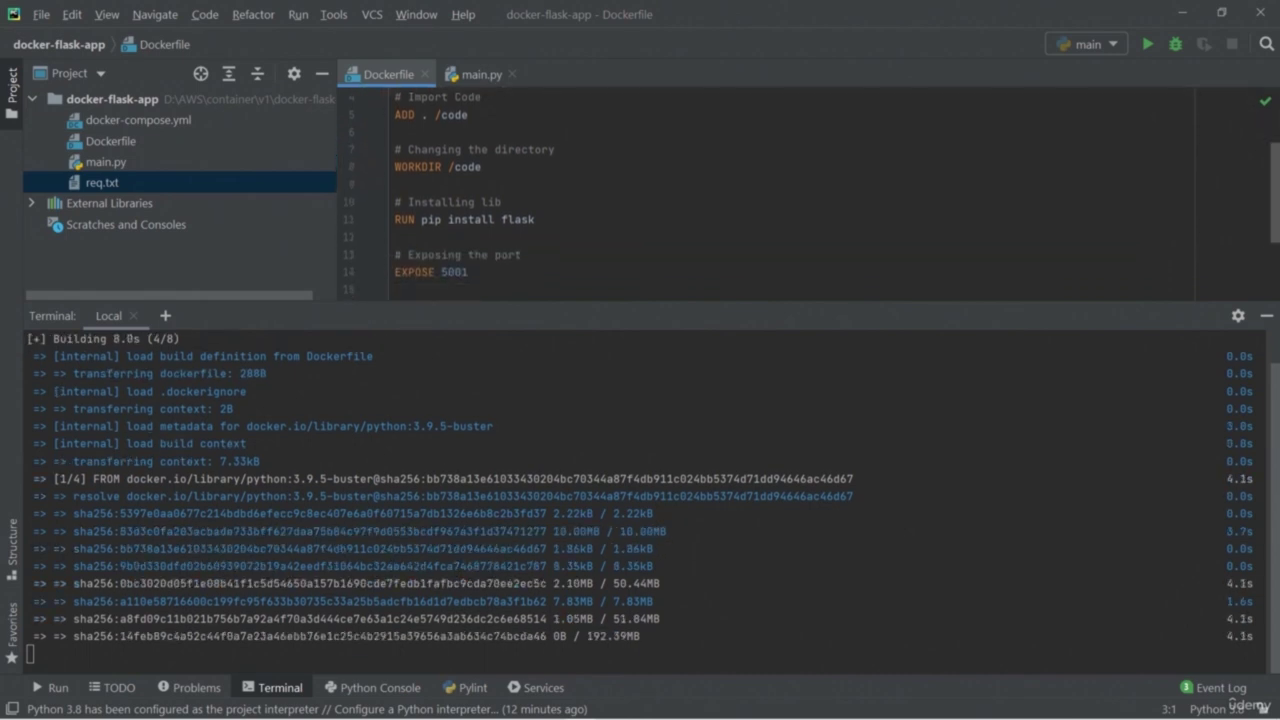
{"action": "scroll", "coordinate": [760, 195], "scroll_direction": "down", "scroll_amount": 1}
{"action": "scroll", "coordinate": [760, 190], "scroll_direction": "up", "scroll_amount": 2}
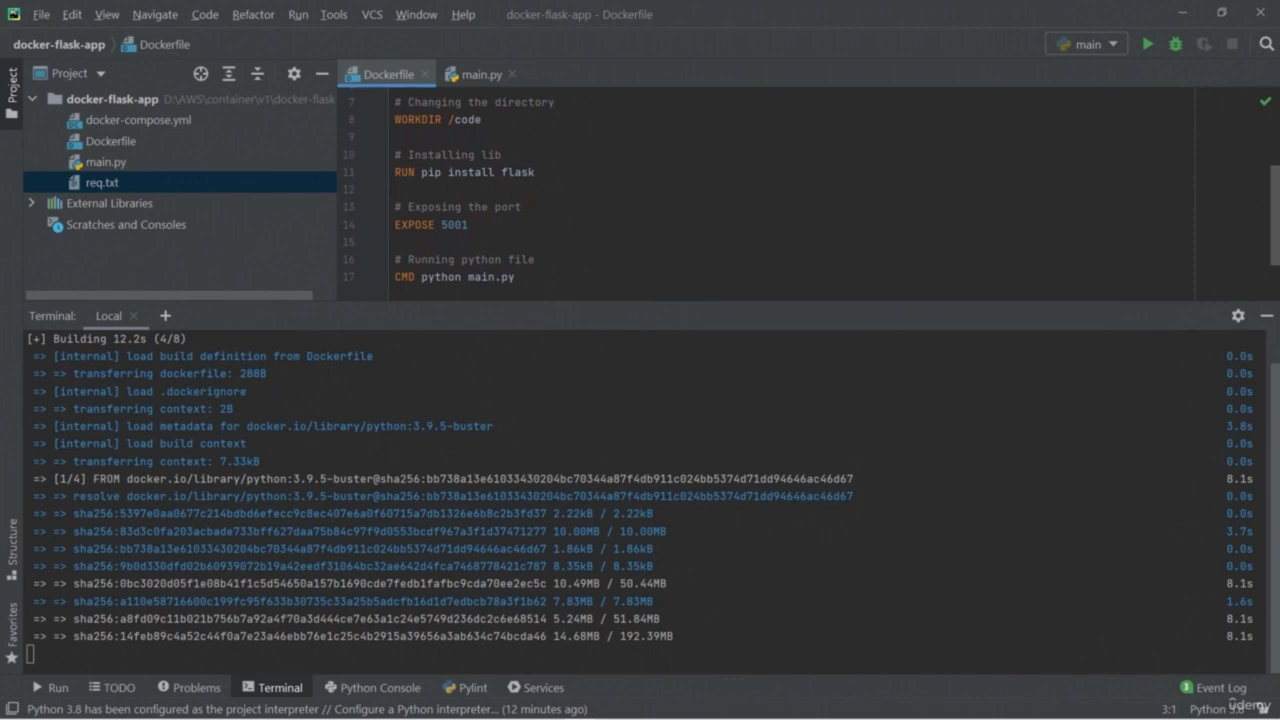
{"action": "scroll", "coordinate": [760, 190], "scroll_direction": "down", "scroll_amount": 2}
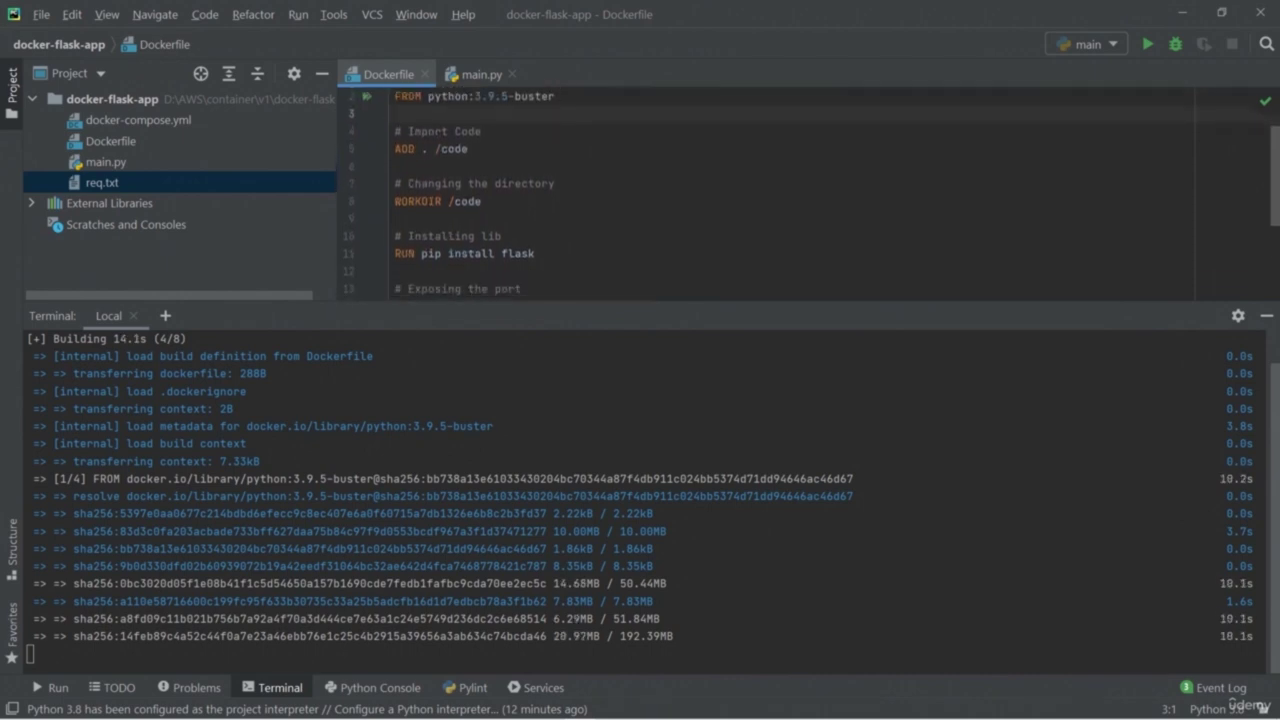
{"action": "scroll", "coordinate": [760, 190], "scroll_direction": "down", "scroll_amount": 3}
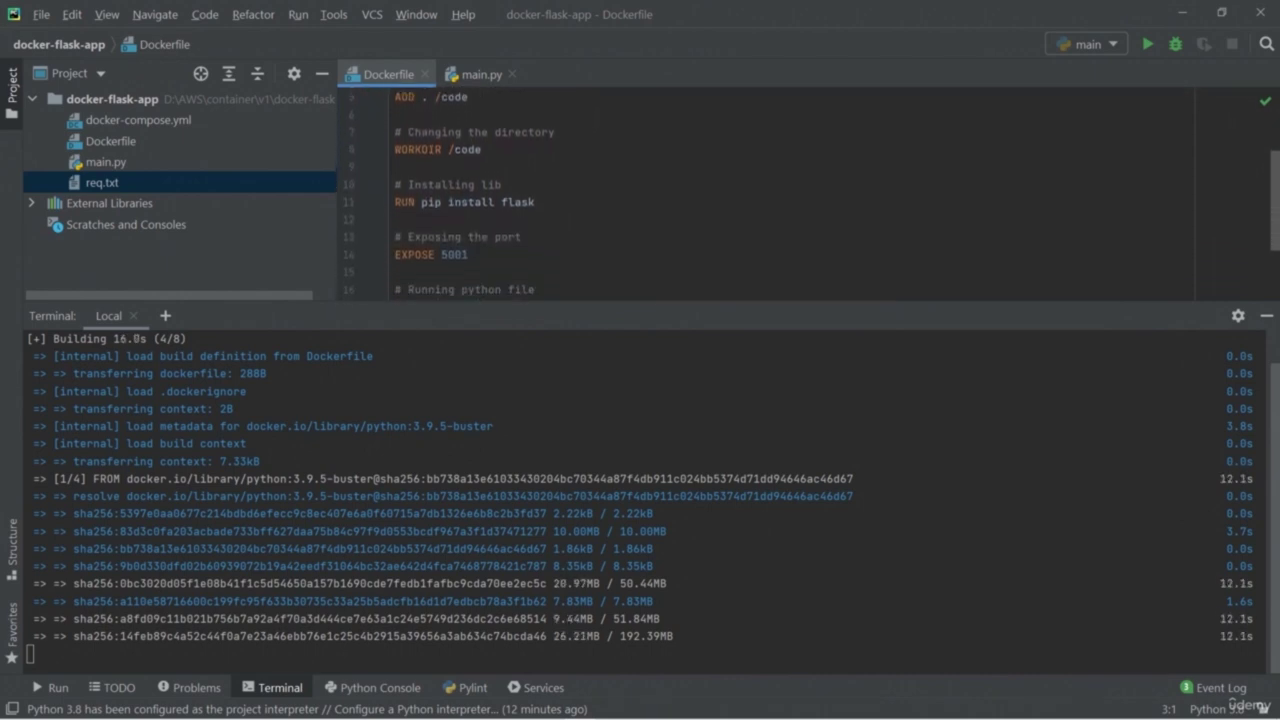
{"action": "scroll", "coordinate": [760, 190], "scroll_direction": "down", "scroll_amount": 1}
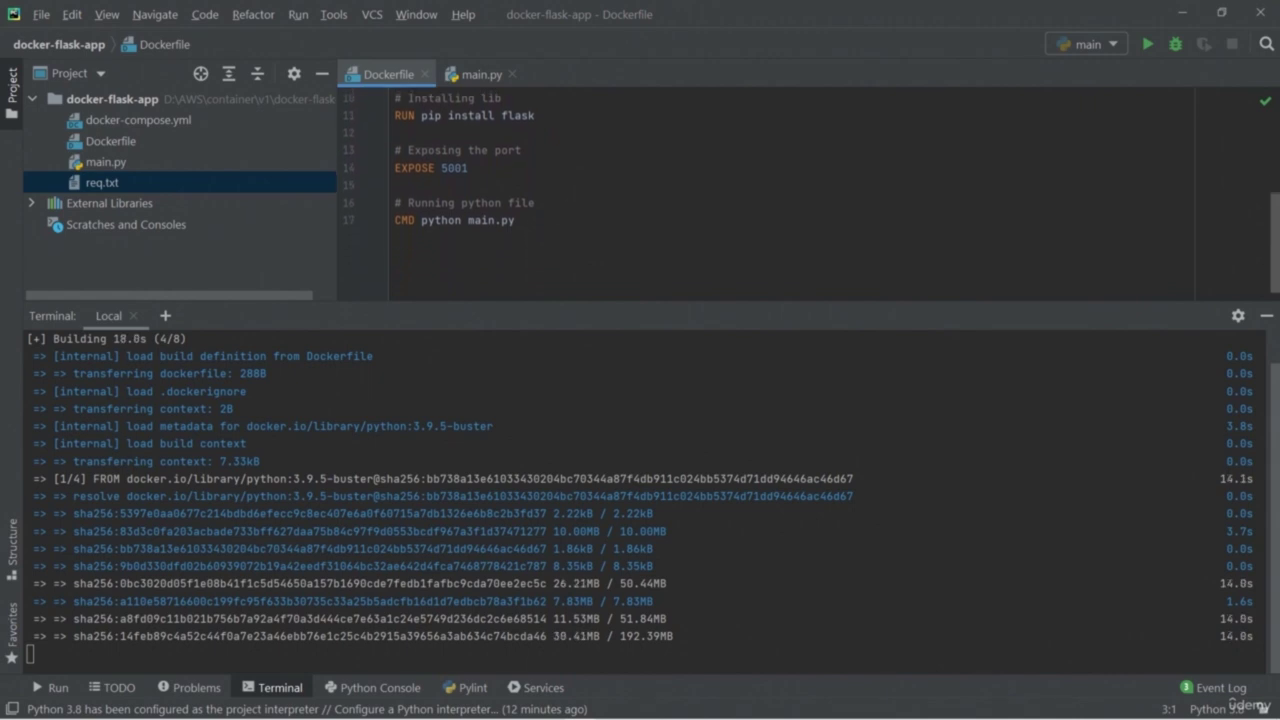
{"action": "scroll", "coordinate": [760, 190], "scroll_direction": "down", "scroll_amount": 1}
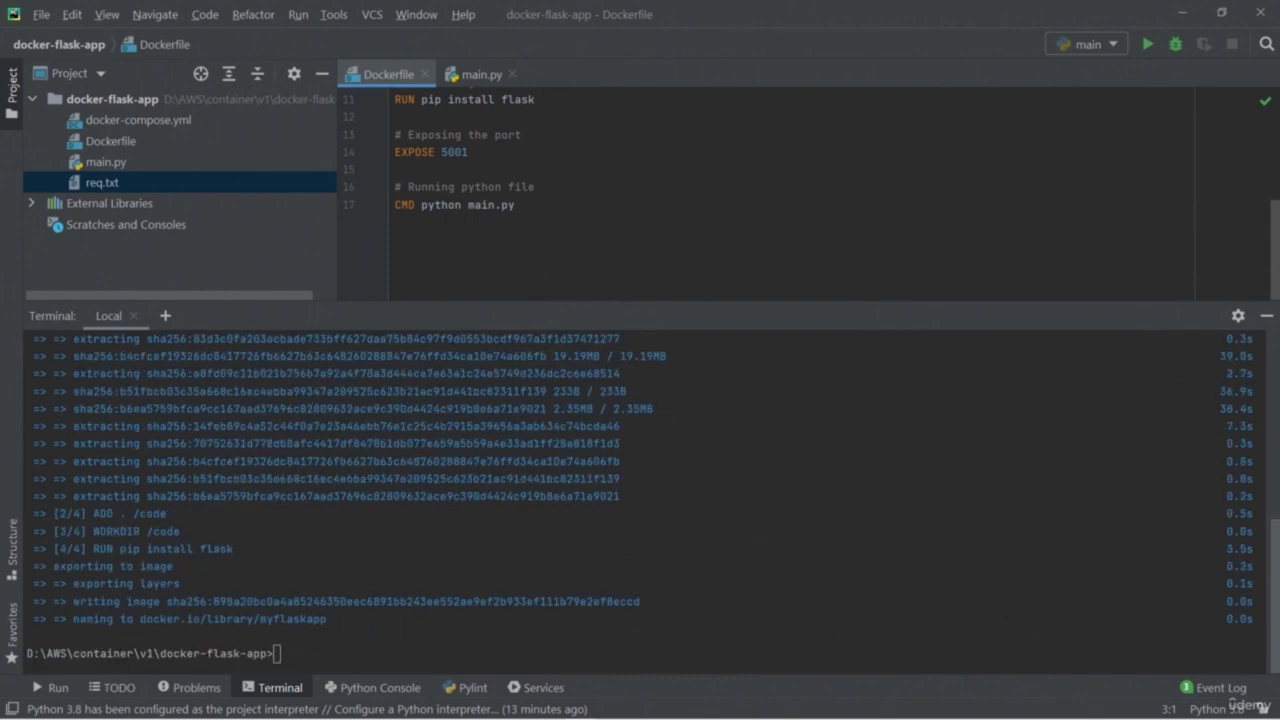
{"action": "type", "text": "cls"}
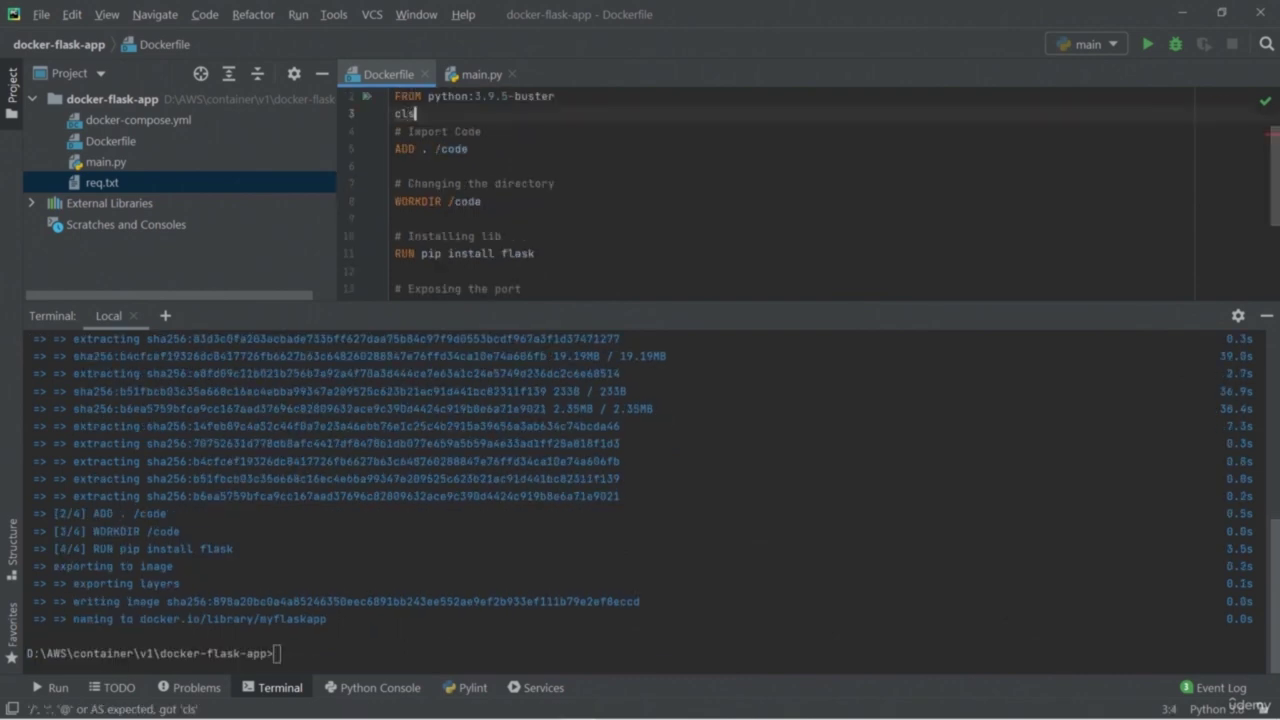
{"action": "left_click", "coordinate": [930, 601]}
{"action": "key", "text": "Escape"}
{"action": "key", "text": "BackSpace"}
{"action": "key", "text": "BackSpace"}
{"action": "key", "text": "BackSpace"}
Step: Clear the terminal after the build and list the images with "docker images" and all containers with "docker container ls -a"
{"action": "left_click", "coordinate": [930, 601]}
{"action": "type", "text": "cls"}
{"action": "key", "text": "Return"}
{"action": "type", "text": "docker images"}
{"action": "key", "text": "Return"}
{"action": "key", "text": "Up"}
{"action": "key", "text": "Up"}
{"action": "key", "text": "Up"}
{"action": "key", "text": "Down"}
{"action": "key", "text": "Down"}
{"action": "key", "text": "Up"}
{"action": "key", "text": "Return"}
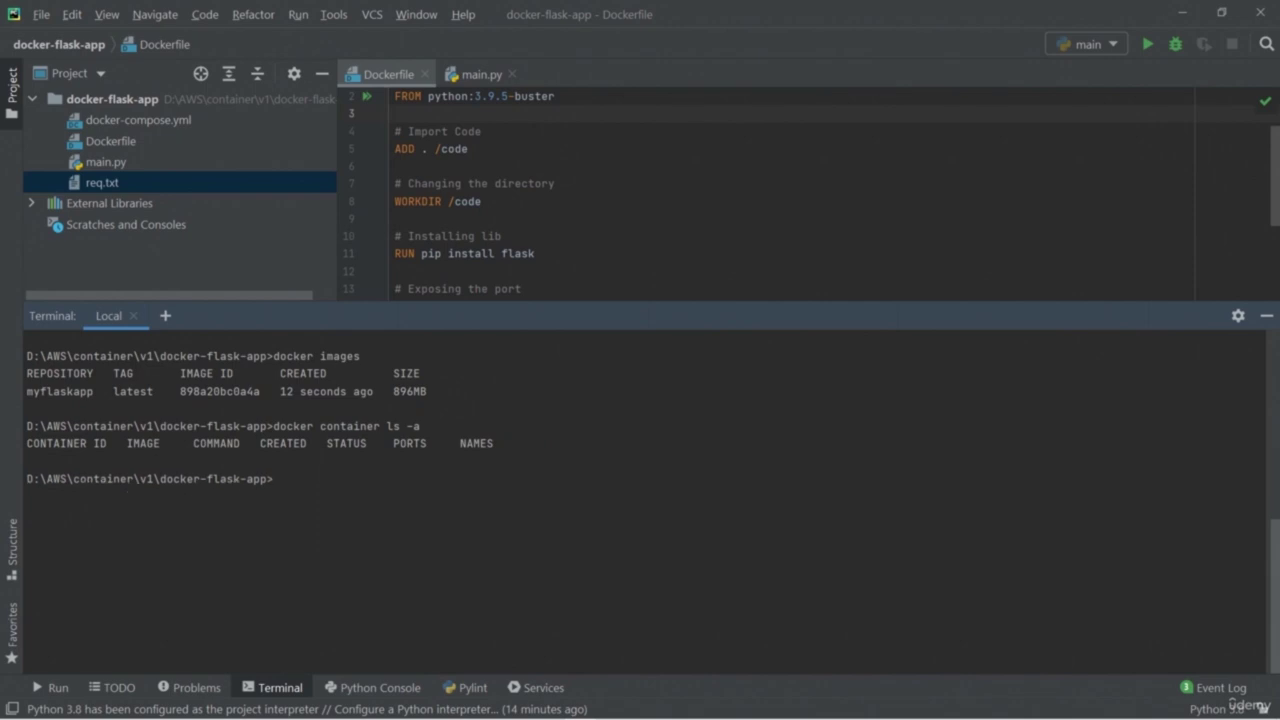
Step: Run the myflaskapp image interactively with container port 5001 mapped to host port 5001 using "docker run -it -p 5001:5001 myflaskapp"
{"action": "type", "text": "docker run -it -p 5"}
{"action": "key", "text": "BackSpace"}
{"action": "key", "text": "ctrl+Tab"}
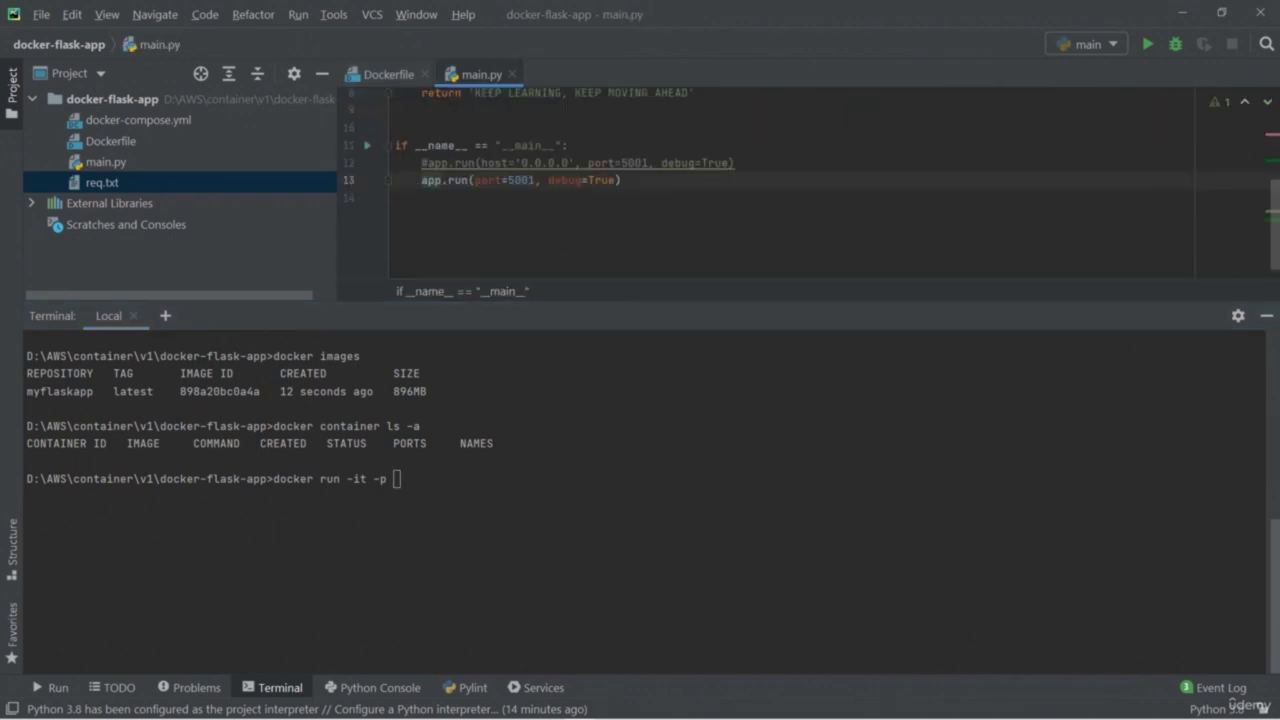
{"action": "key", "text": "ctrl+Tab"}
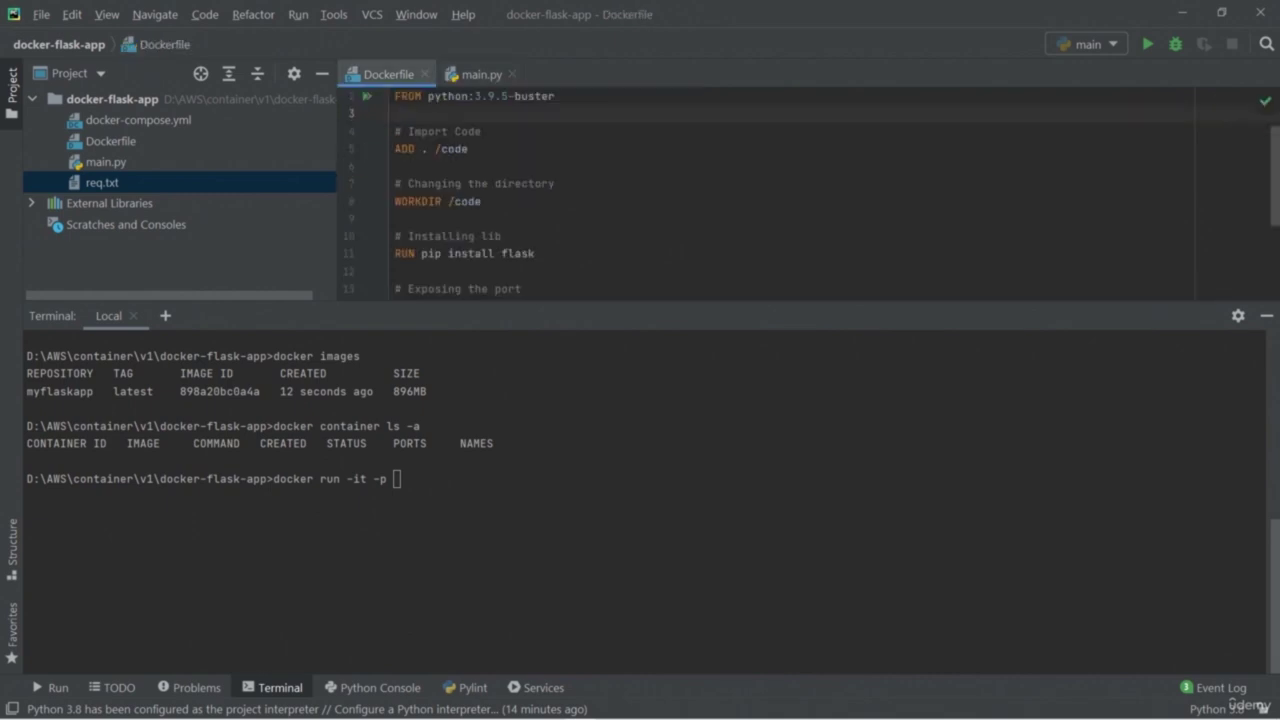
{"action": "type", "text": "5001"}
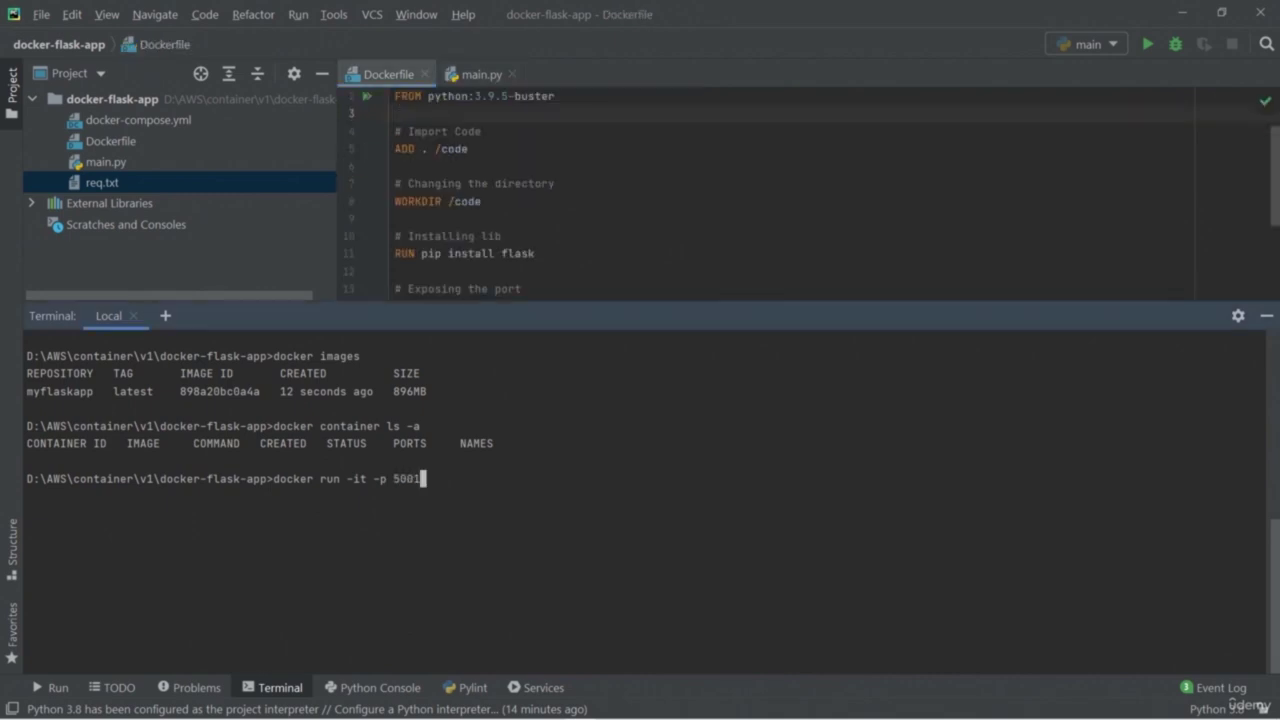
{"action": "type", "text": ":5001"}
{"action": "left_click_drag", "start_coordinate": [27, 391], "coordinate": [93, 391]}
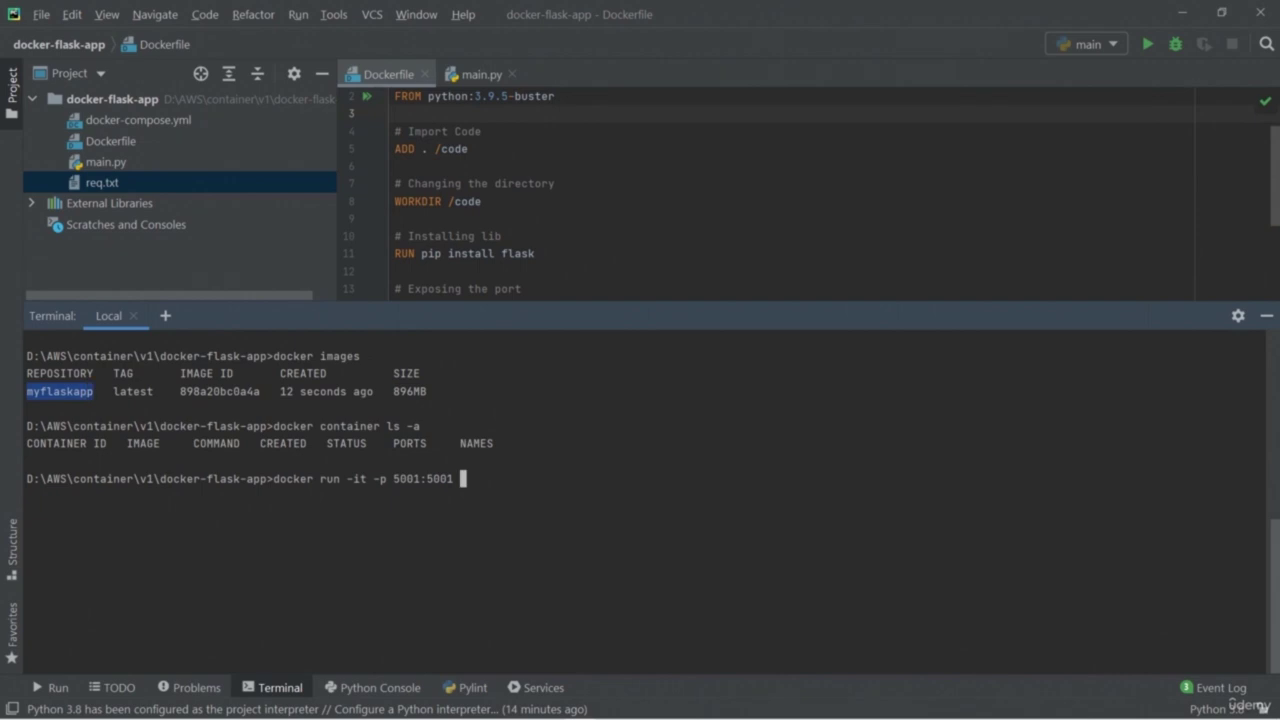
{"action": "key", "text": "ctrl+c"}
{"action": "right_click", "coordinate": [455, 300]}
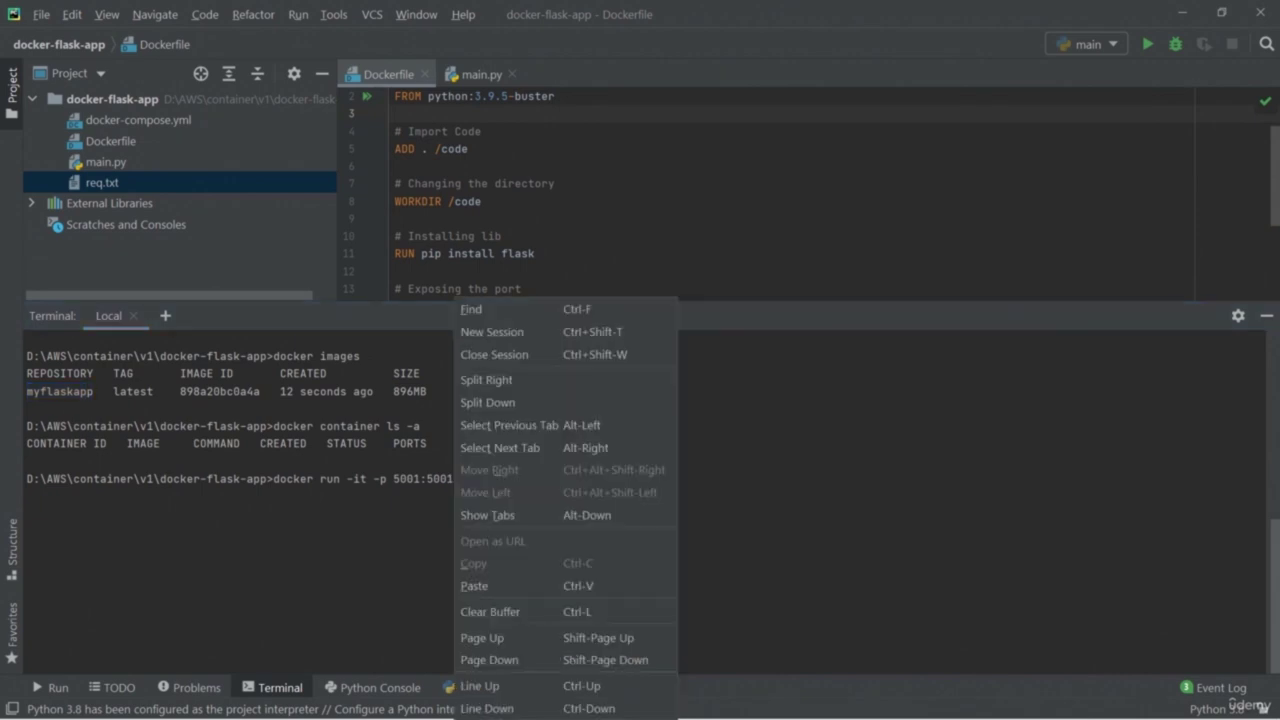
{"action": "left_click", "coordinate": [480, 586]}
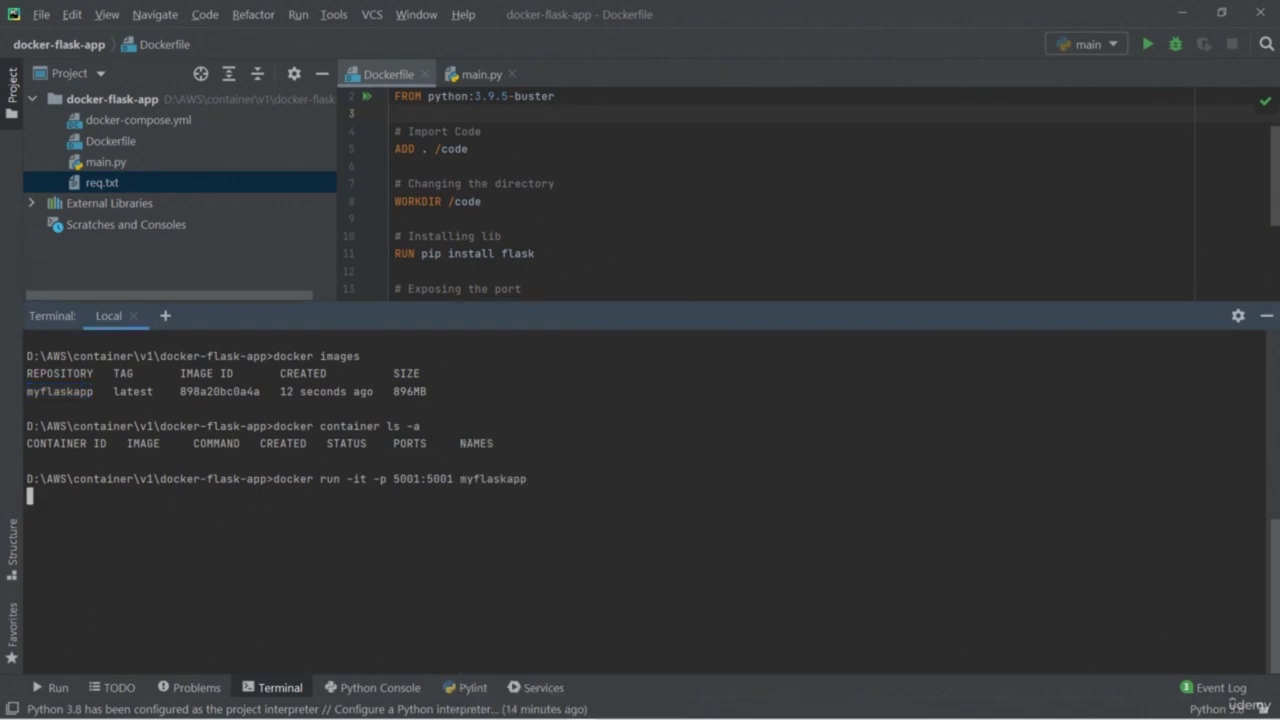
Step: Load 127.0.0.1:5001 in the browser to test the containerised app, and return to the project
{"action": "key", "text": "Return"}
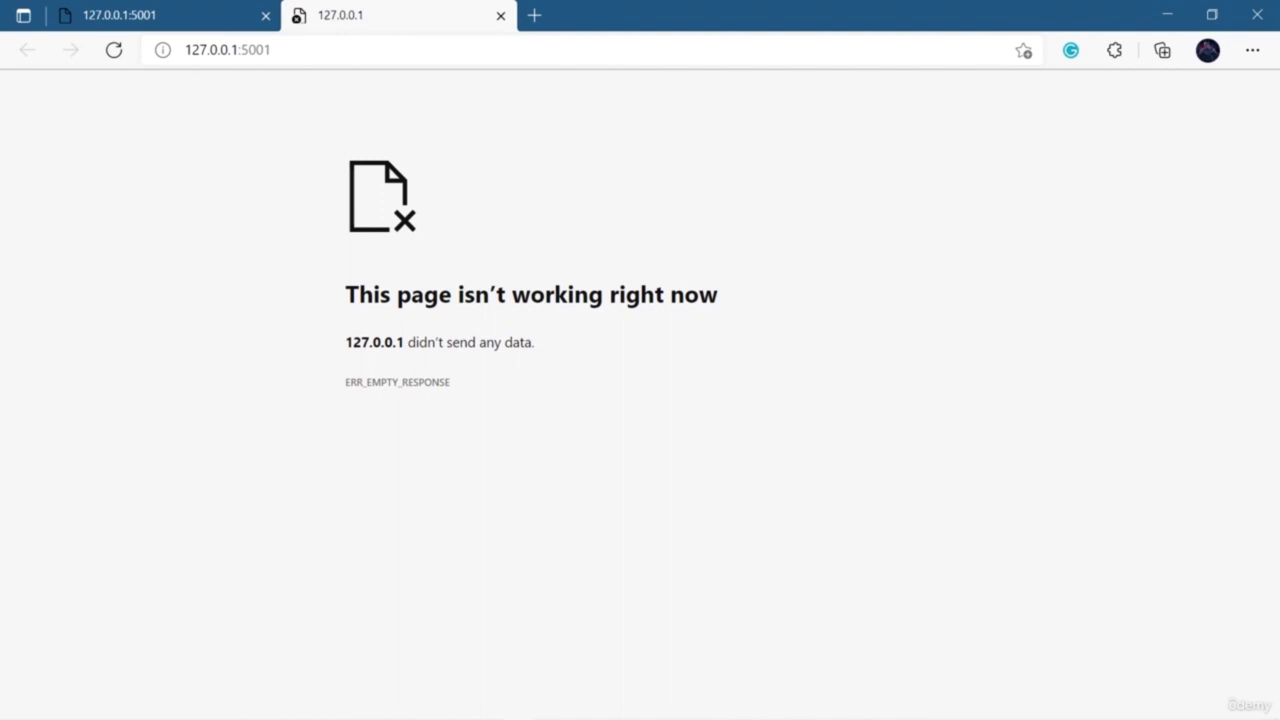
{"action": "left_click", "coordinate": [1167, 15]}
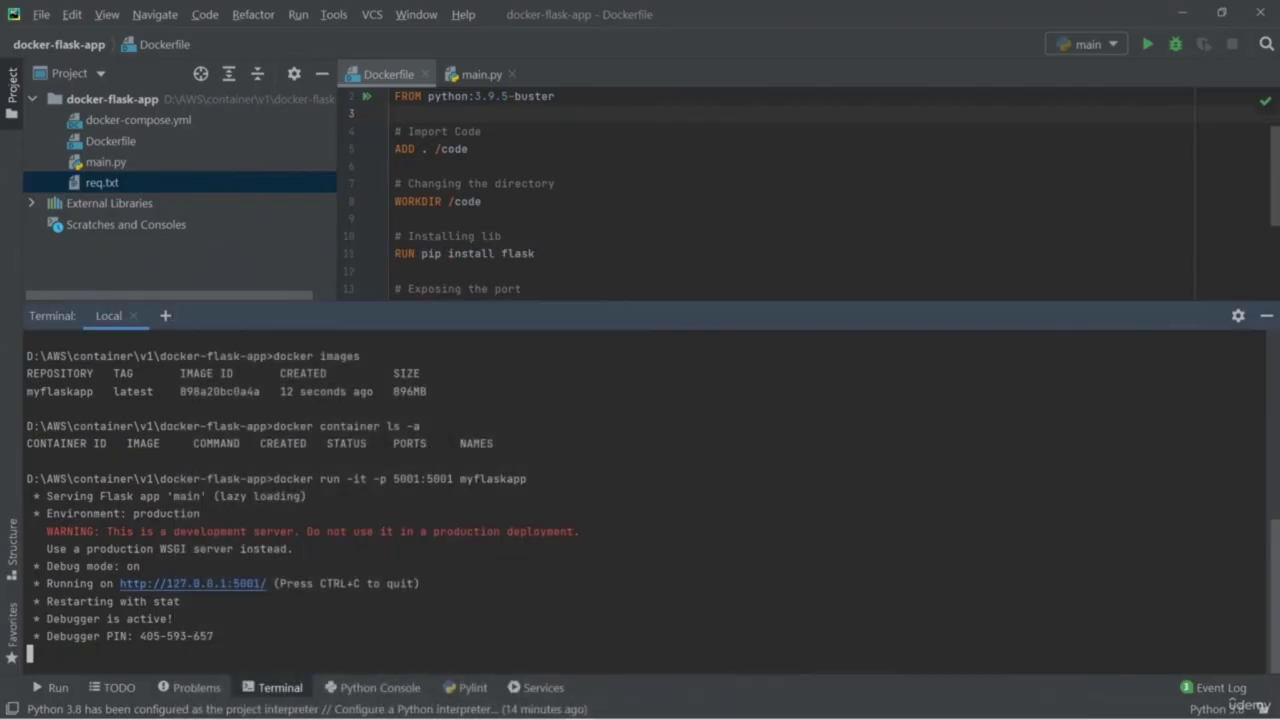
Step: In main.py, uncomment the app.run line with host='0.0.0.0' and comment out the app.run(port=5001, debug=True) line
{"action": "left_click", "coordinate": [481, 74]}
{"action": "left_click", "coordinate": [426, 163]}
{"action": "key", "text": "BackSpace"}
{"action": "key", "text": "Down"}
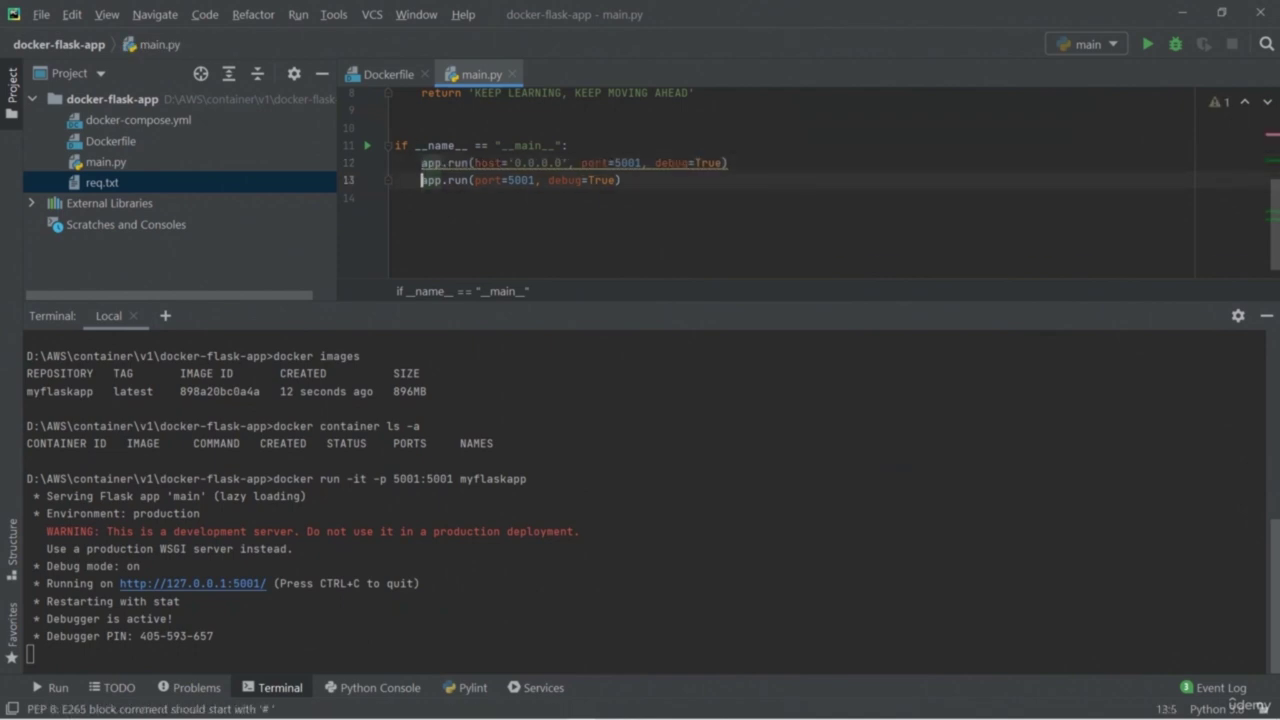
{"action": "type", "text": "#"}
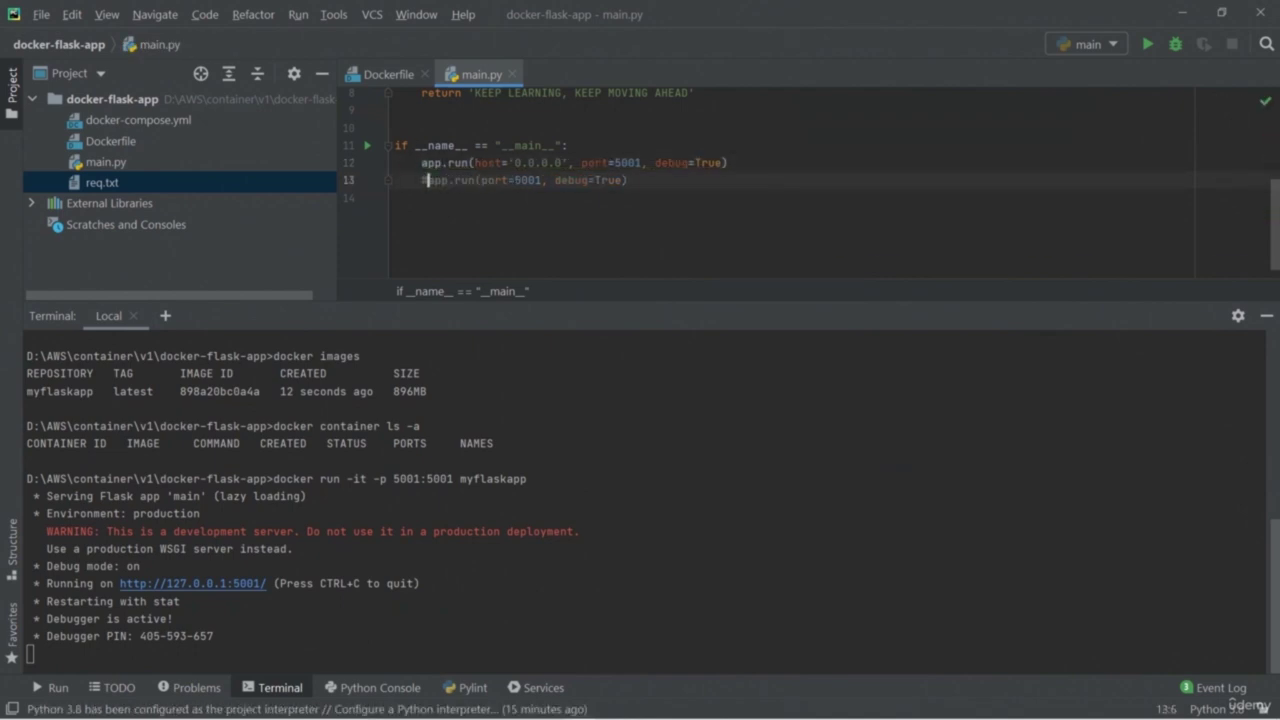
Step: Stop the running container in the terminal and rebuild the image with "docker build -t myflaskapp ."
{"action": "key", "text": "alt+F12"}
{"action": "key", "text": "ctrl+c"}
{"action": "key", "text": "Up"}
{"action": "key", "text": "Up"}
{"action": "key", "text": "Up"}
{"action": "key", "text": "Up"}
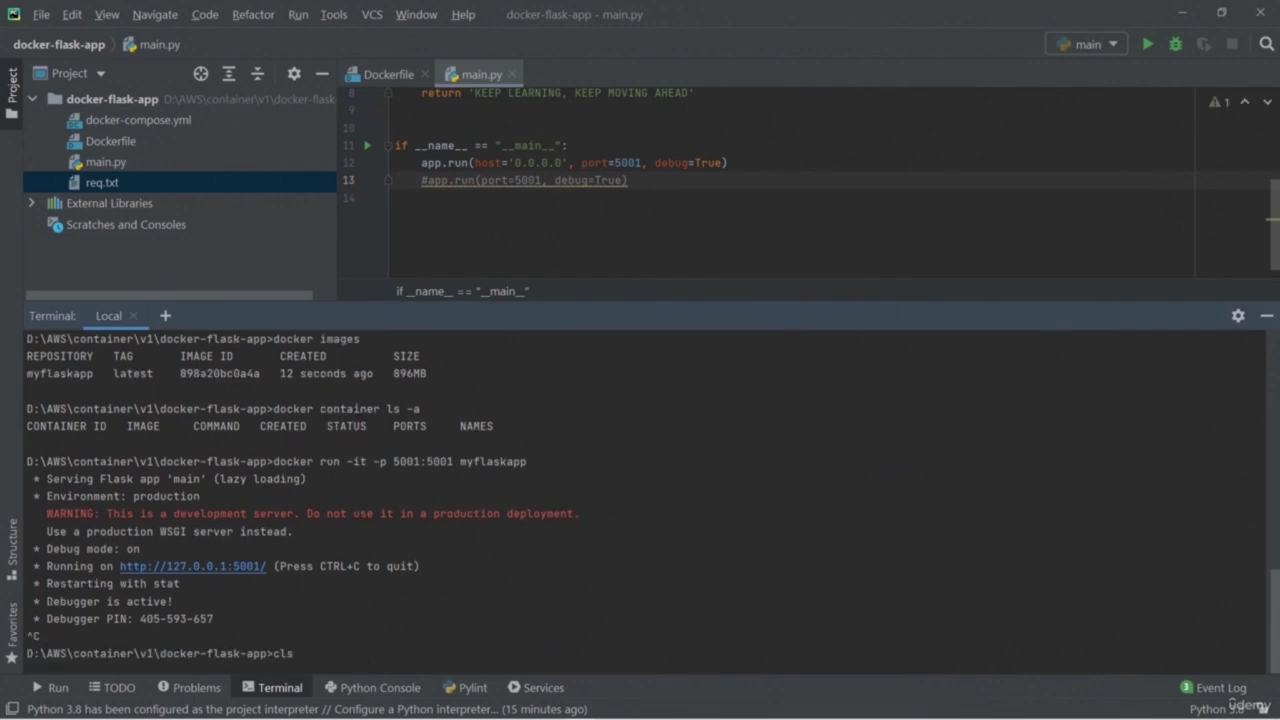
{"action": "key", "text": "Up"}
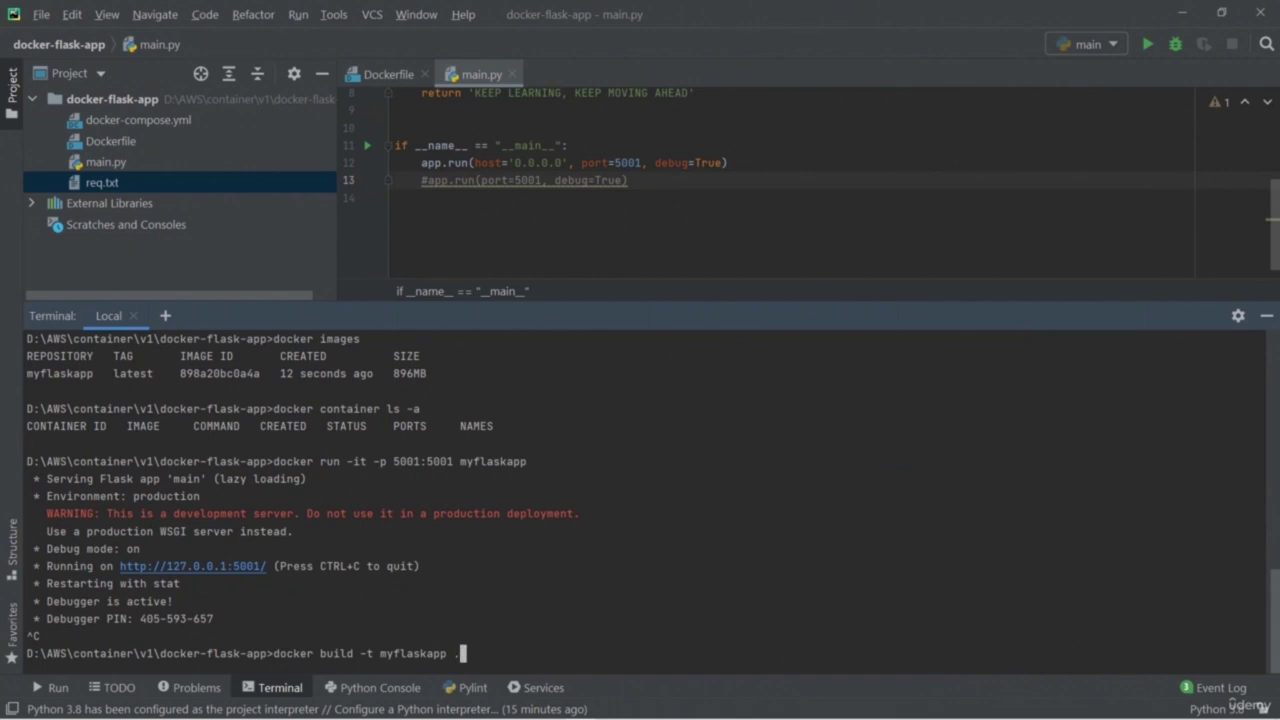
{"action": "key", "text": "Return"}
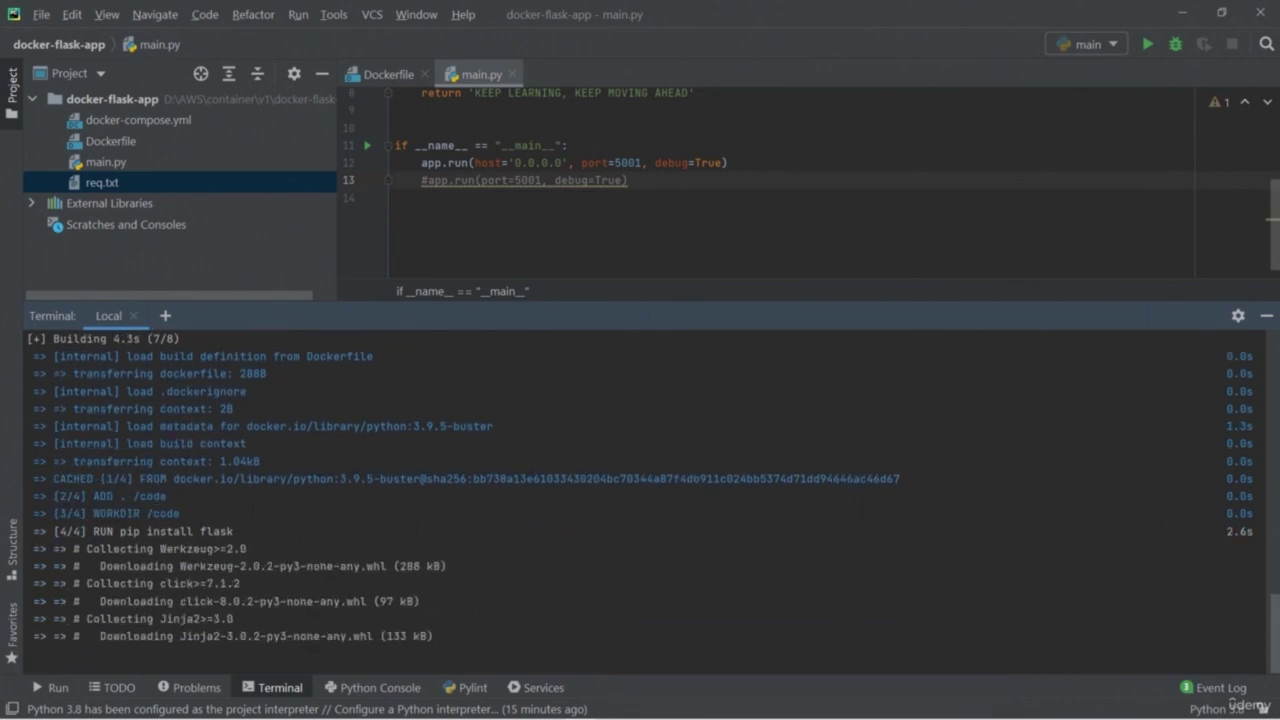
Step: Run the rebuilt image interactively with port 5001 mapped using "docker run -it -p 5001:5001 myflaskapp"
{"action": "type", "text": "doc"}
{"action": "key", "text": "Up"}
{"action": "key", "text": "Up"}
{"action": "key", "text": "Up"}
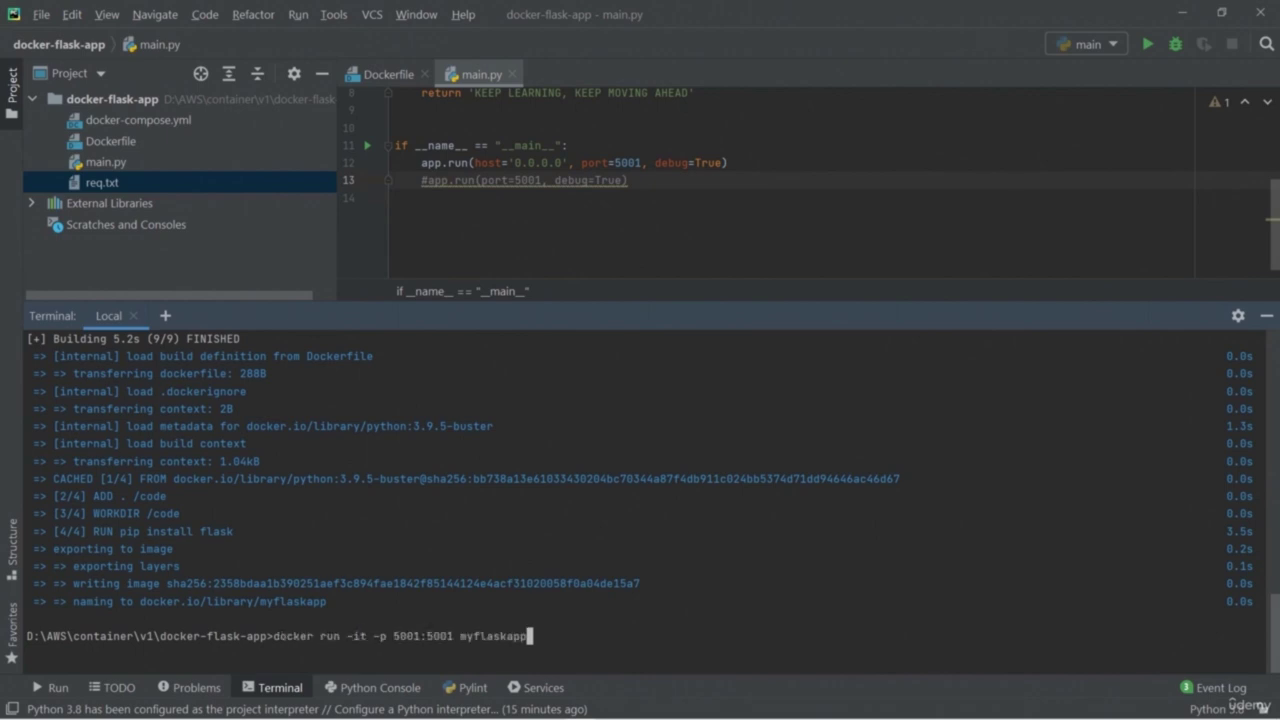
{"action": "key", "text": "Return"}
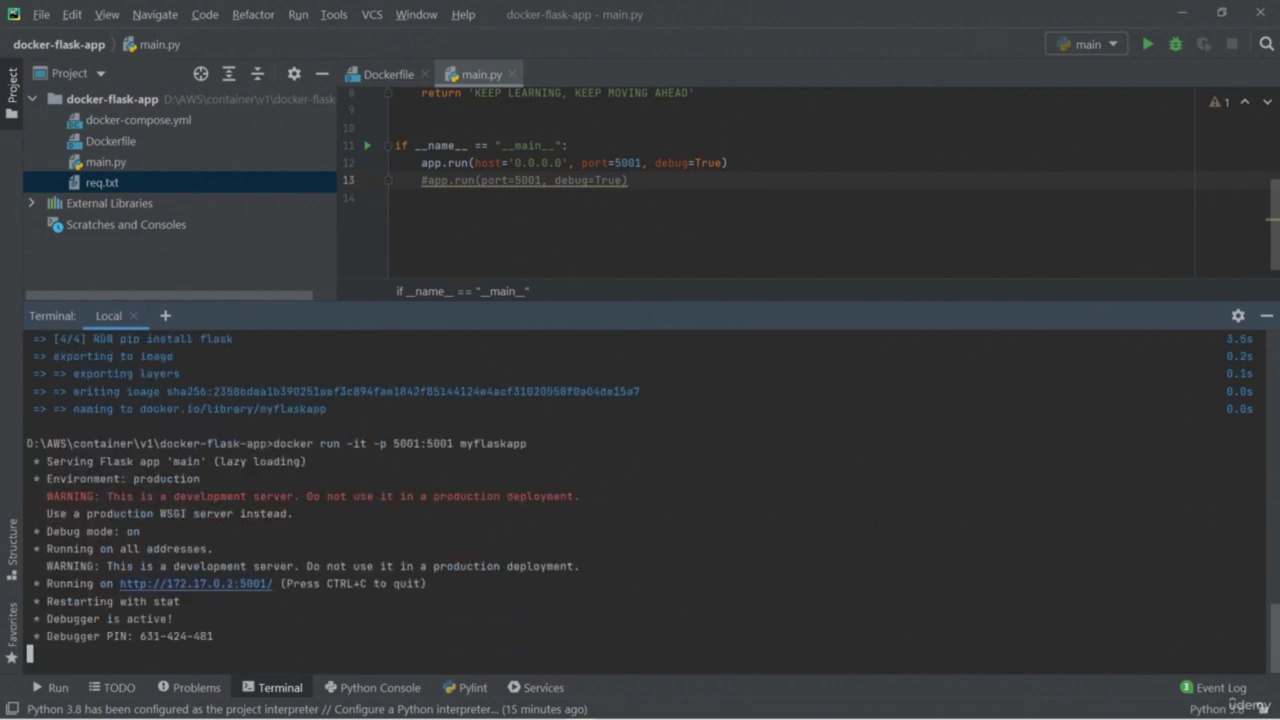
Step: Switch to the browser and test the running app at 127.0.0.1:5001 and at localhost:5001
{"action": "mouse_move", "coordinate": [600, 710]}
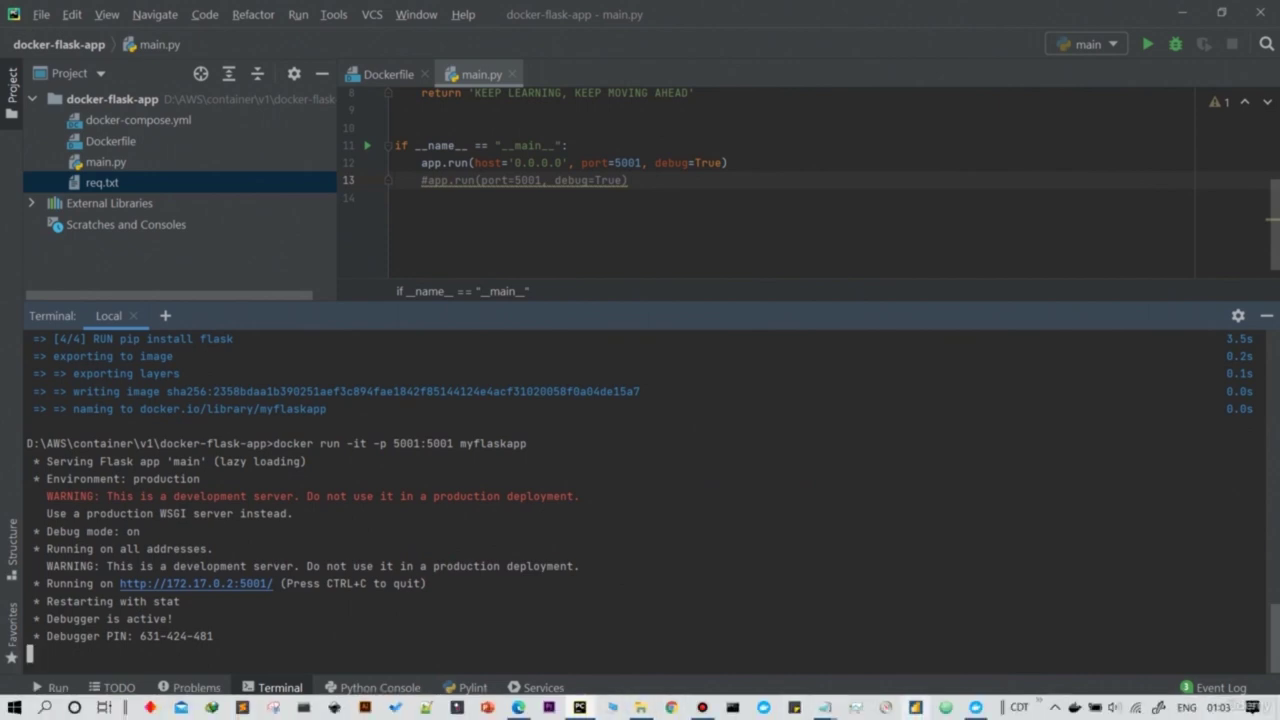
{"action": "left_click", "coordinate": [518, 707]}
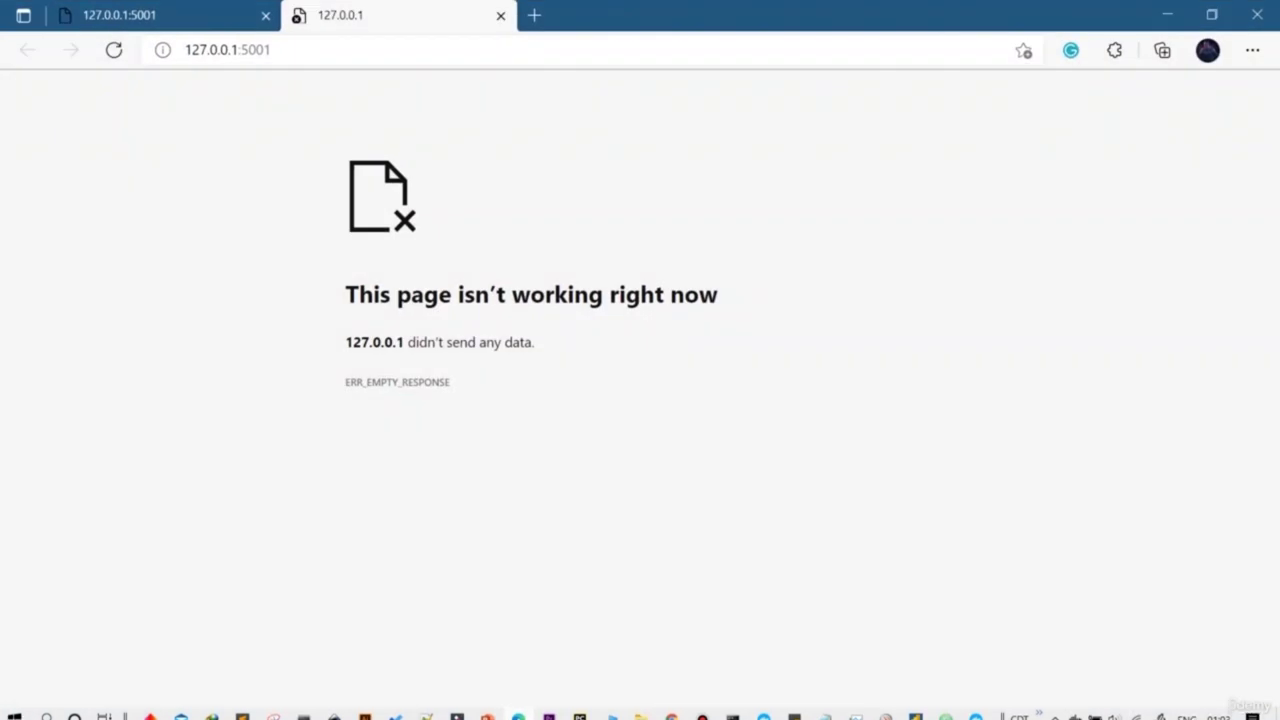
{"action": "mouse_move", "coordinate": [640, 715]}
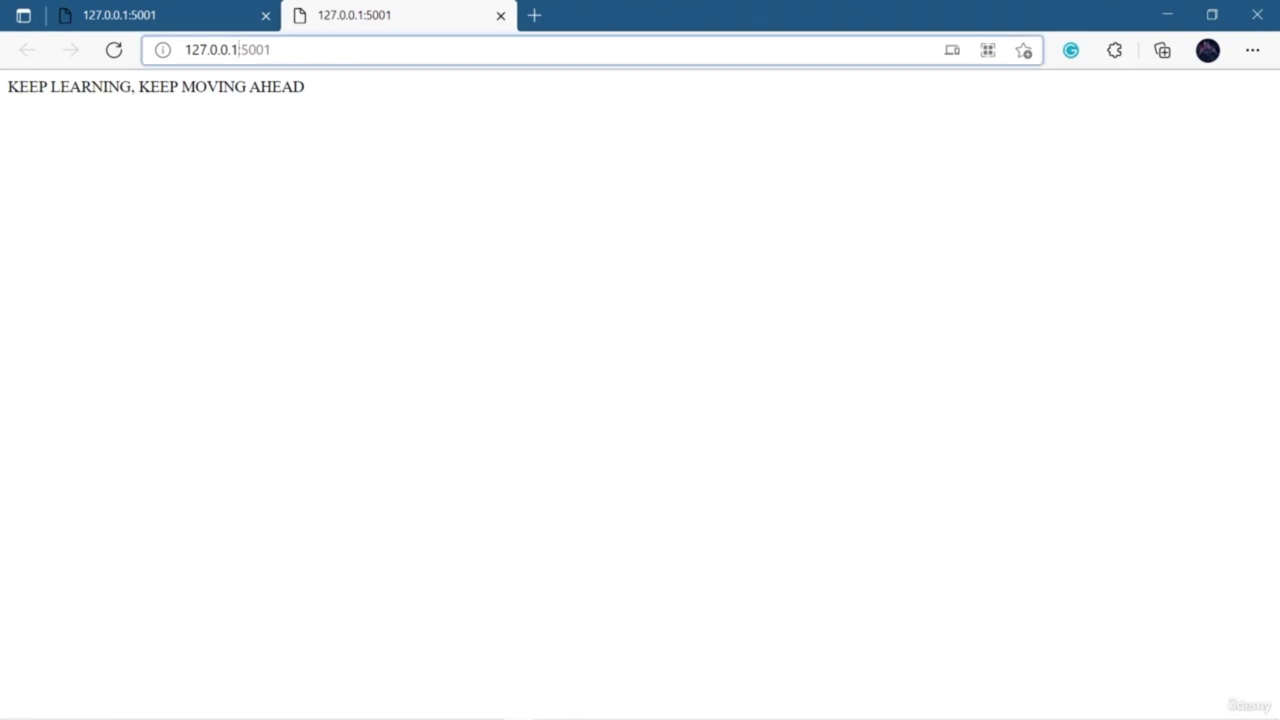
{"action": "left_click_drag", "start_coordinate": [185, 49], "coordinate": [238, 49]}
{"action": "type", "text": "localhos"}
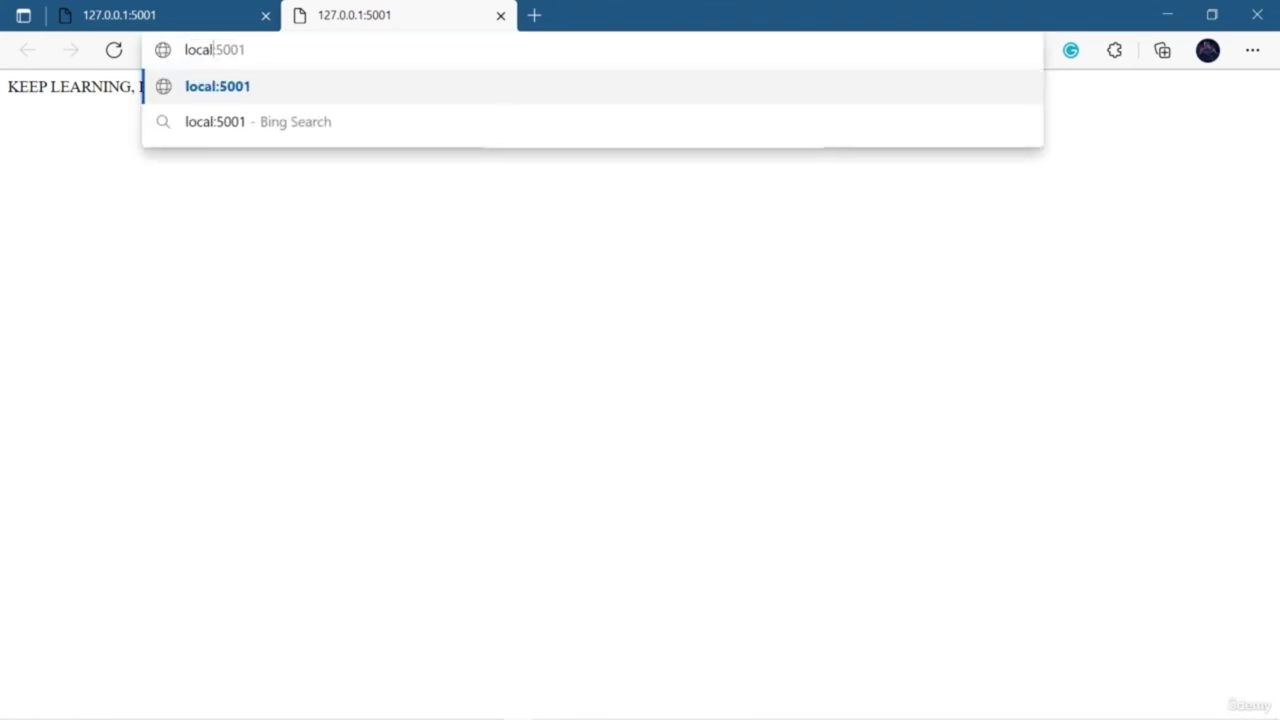
{"action": "type", "text": "t"}
{"action": "key", "text": "Return"}
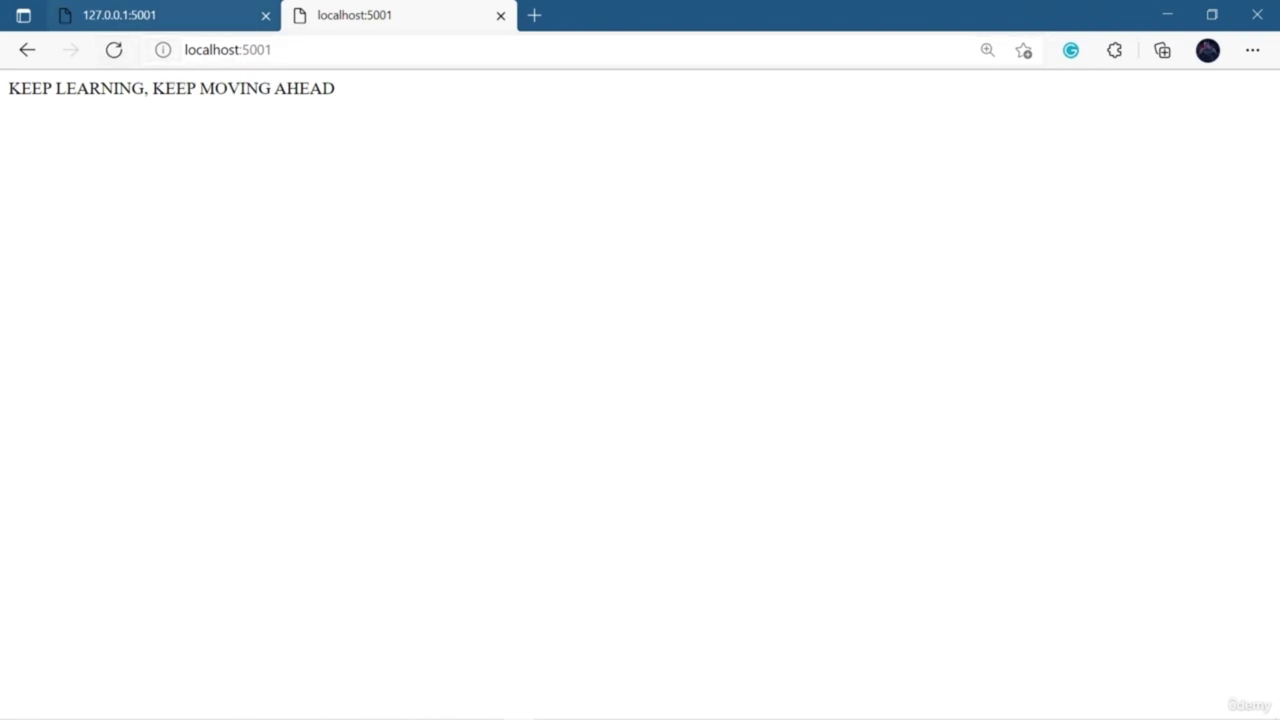
{"action": "key", "text": "ctrl+Tab"}
{"action": "key", "text": "ctrl+Tab"}
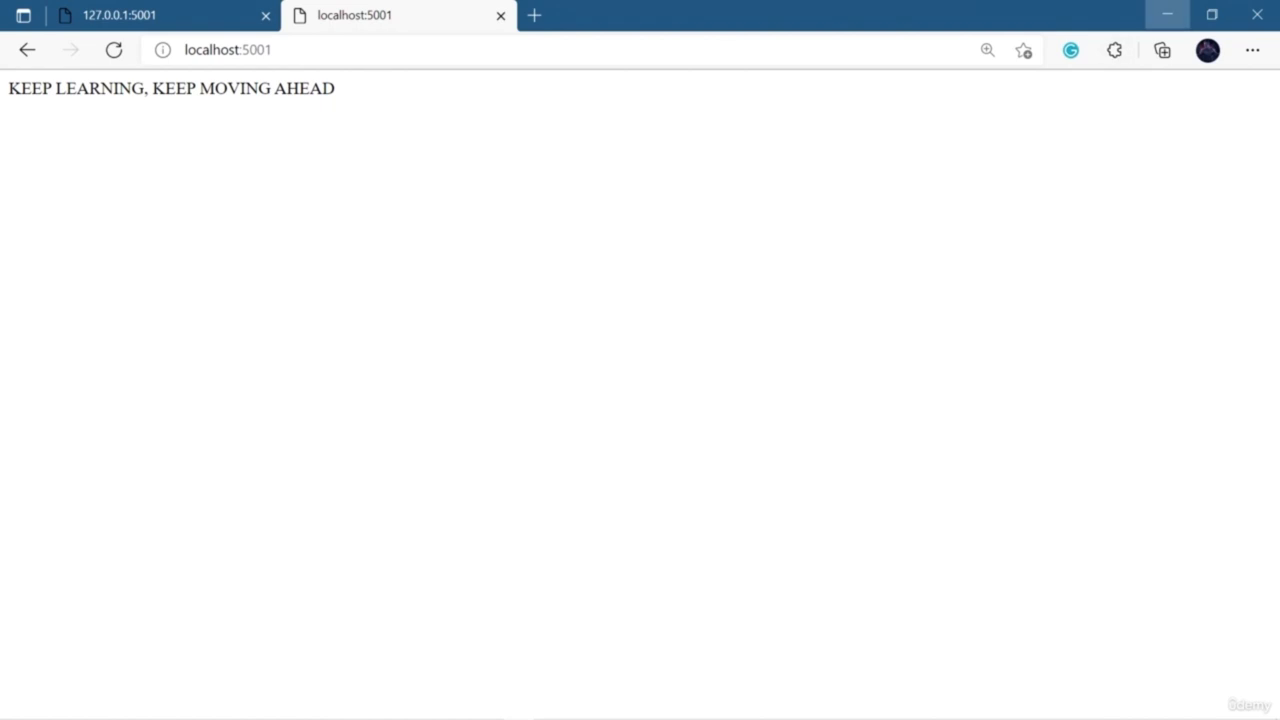
Step: Leave the browser, close main.py in Notepad and stop the running container in the PyCharm terminal
{"action": "left_click", "coordinate": [1167, 14]}
{"action": "left_click", "coordinate": [1180, 9]}
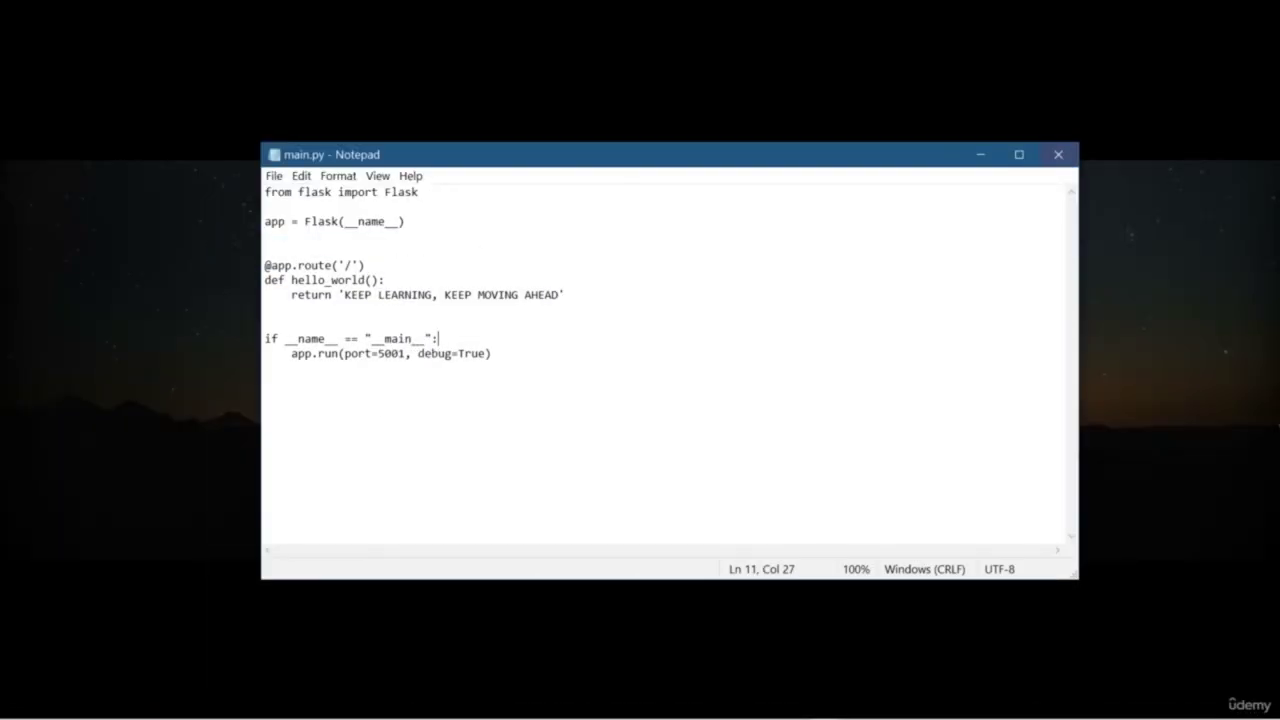
{"action": "left_click", "coordinate": [1058, 154]}
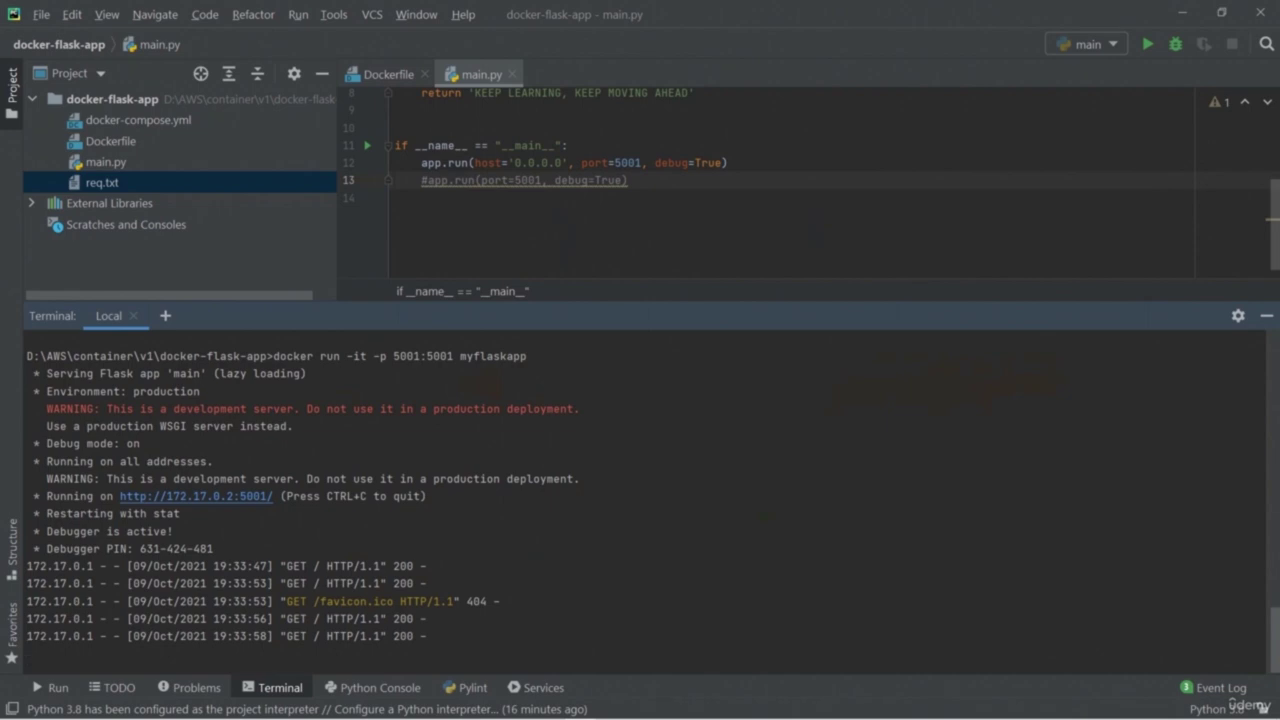
{"action": "key", "text": "ctrl+c"}
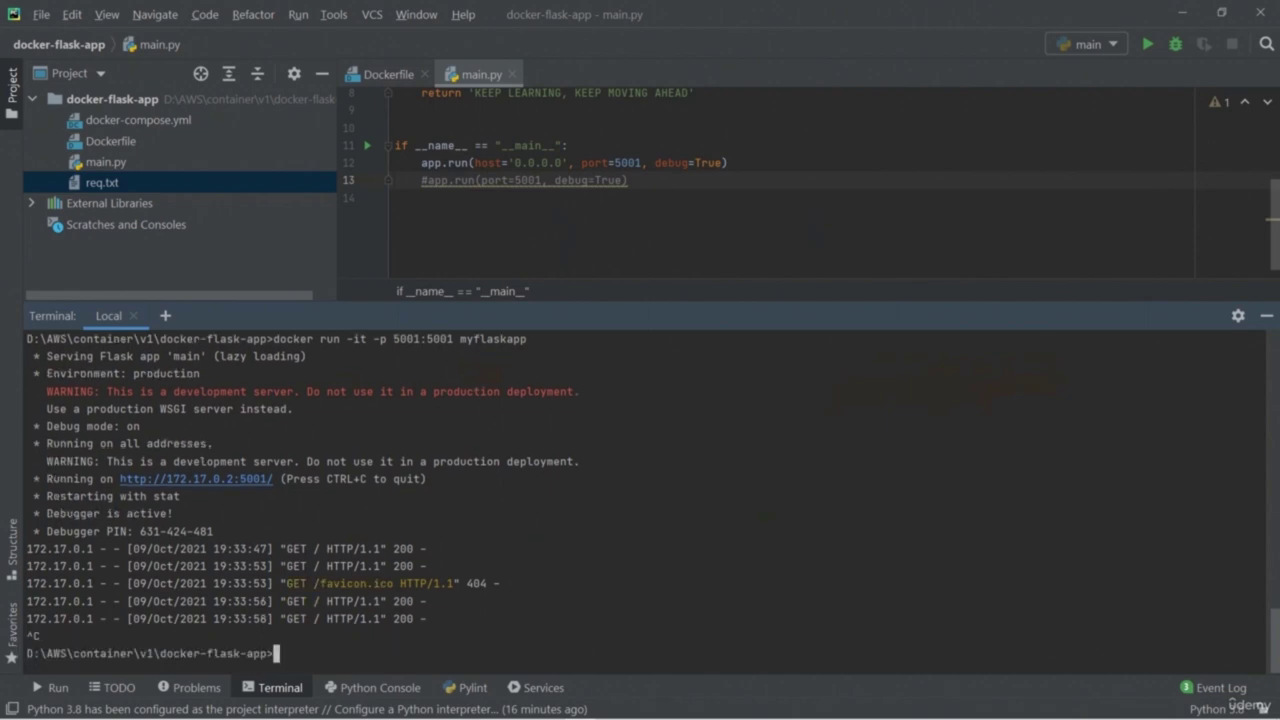
Step: Switch to Docker Desktop and check the local images and the containers list
{"action": "left_click", "coordinate": [975, 707]}
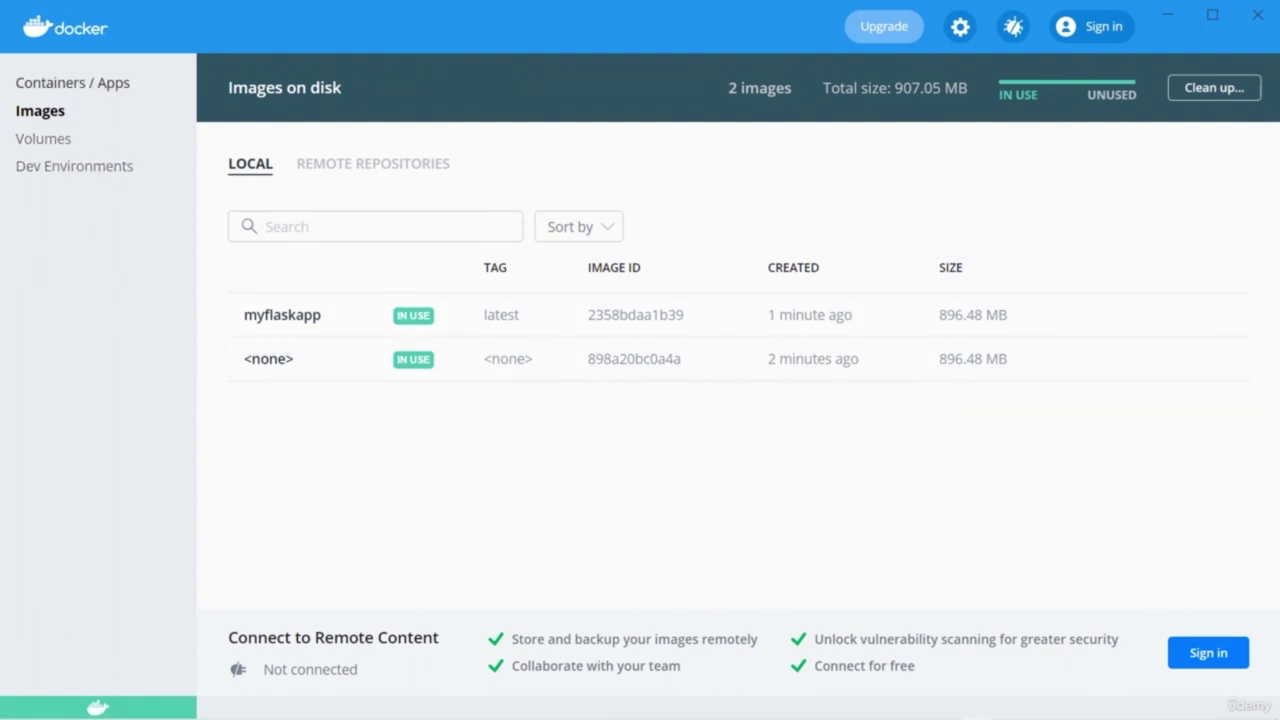
{"action": "left_click", "coordinate": [72, 82]}
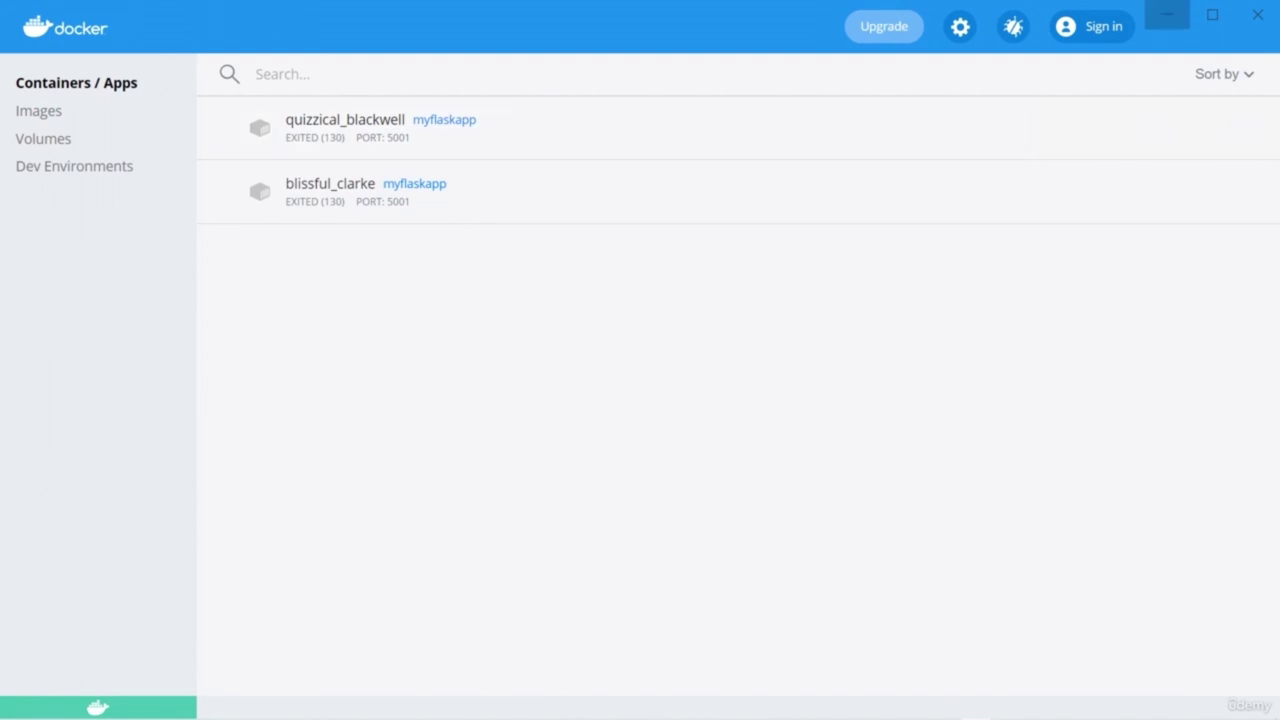
{"action": "left_click", "coordinate": [1167, 14]}
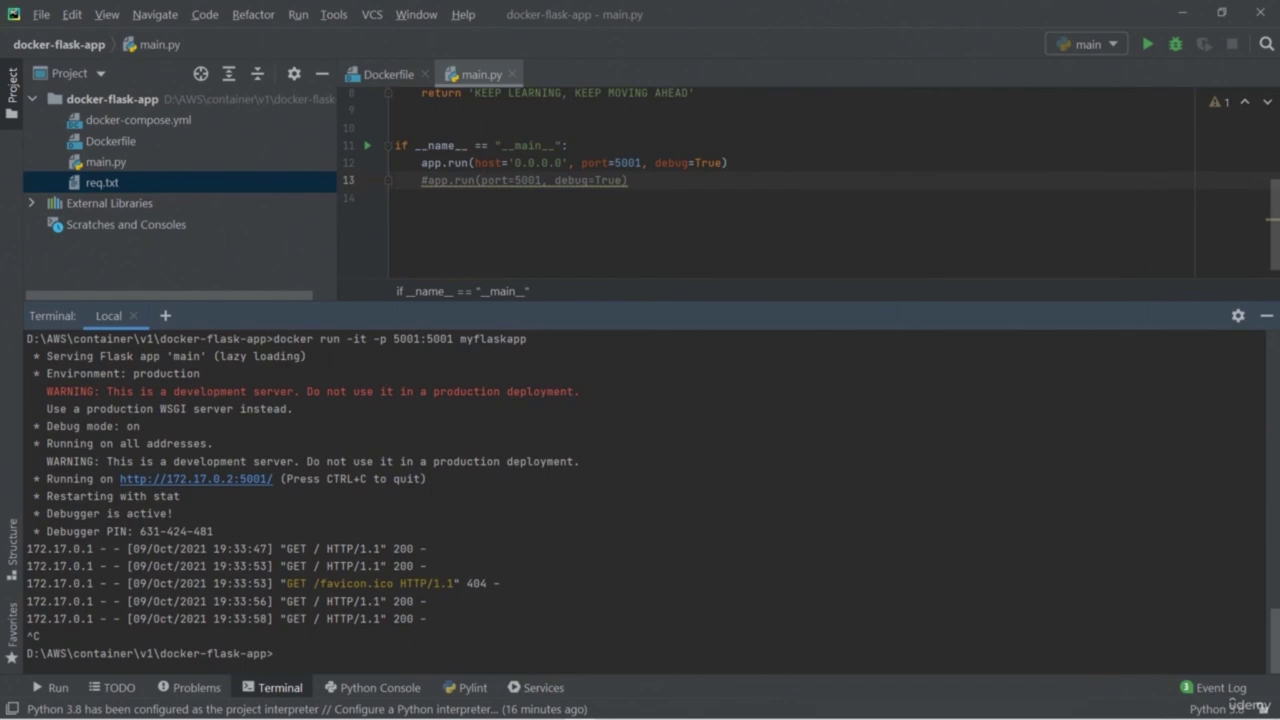
Step: Clear the PyCharm terminal with "cls"
{"action": "type", "text": "cls"}
{"action": "key", "text": "Return"}
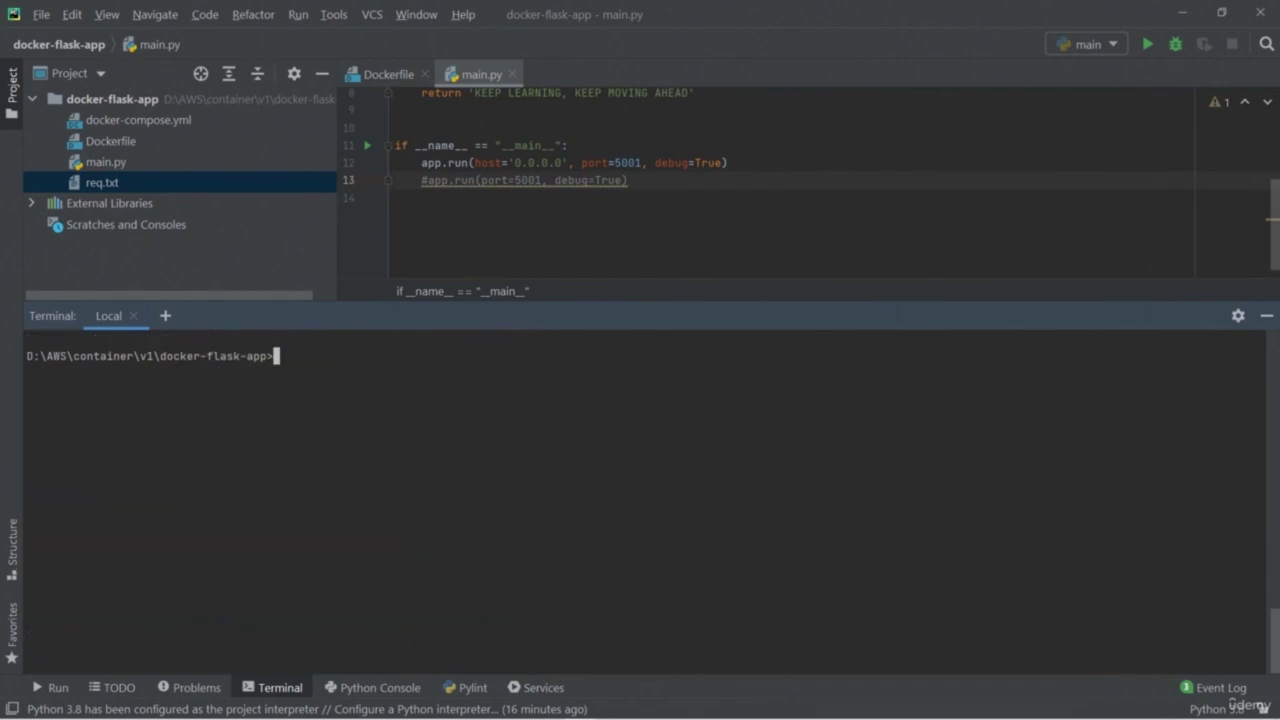
Step: Switch to the Amazon ECR console, start creating a repository and set its visibility to Public
{"action": "key", "text": "alt+Tab"}
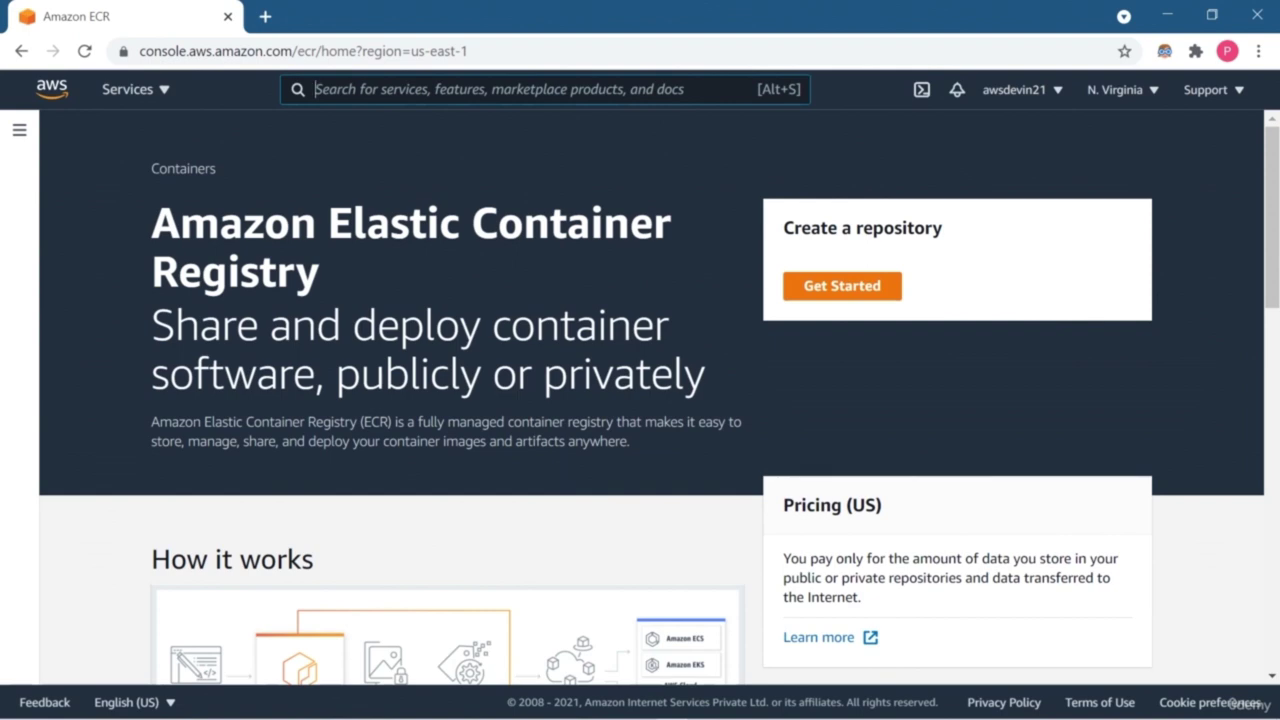
{"action": "scroll", "coordinate": [650, 400], "scroll_direction": "down", "scroll_amount": 7}
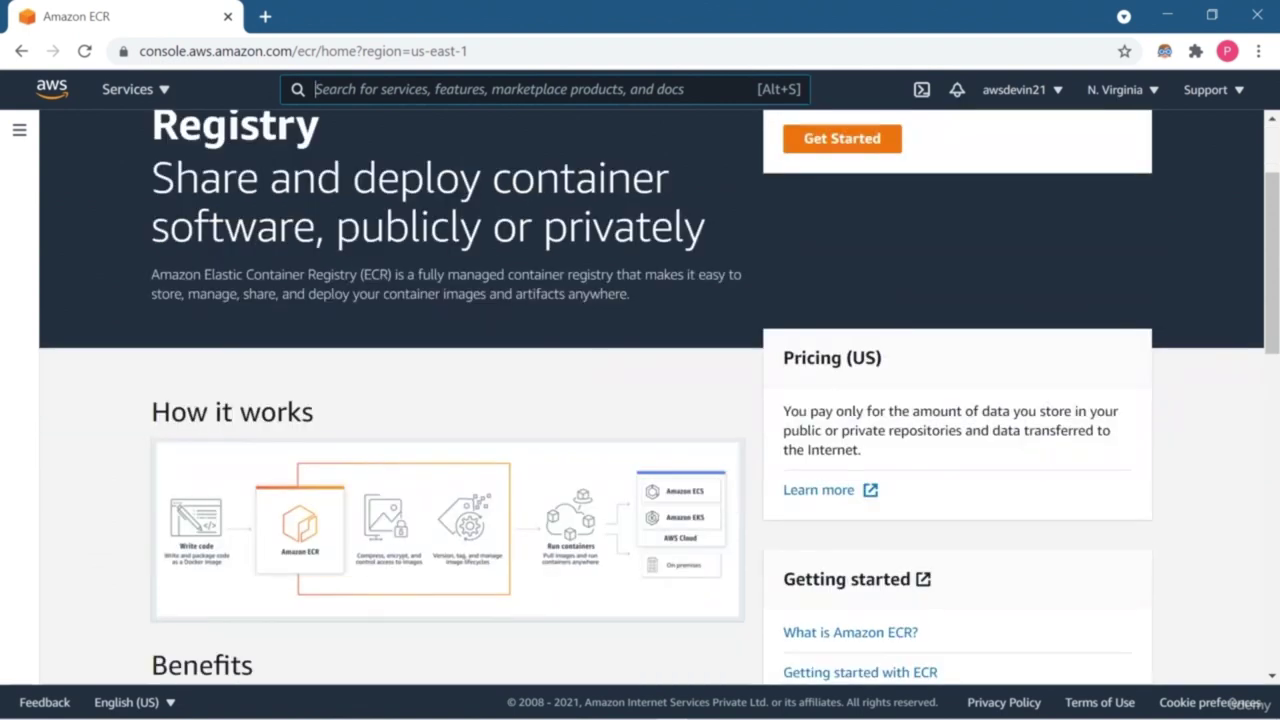
{"action": "scroll", "coordinate": [650, 400], "scroll_direction": "down", "scroll_amount": 5}
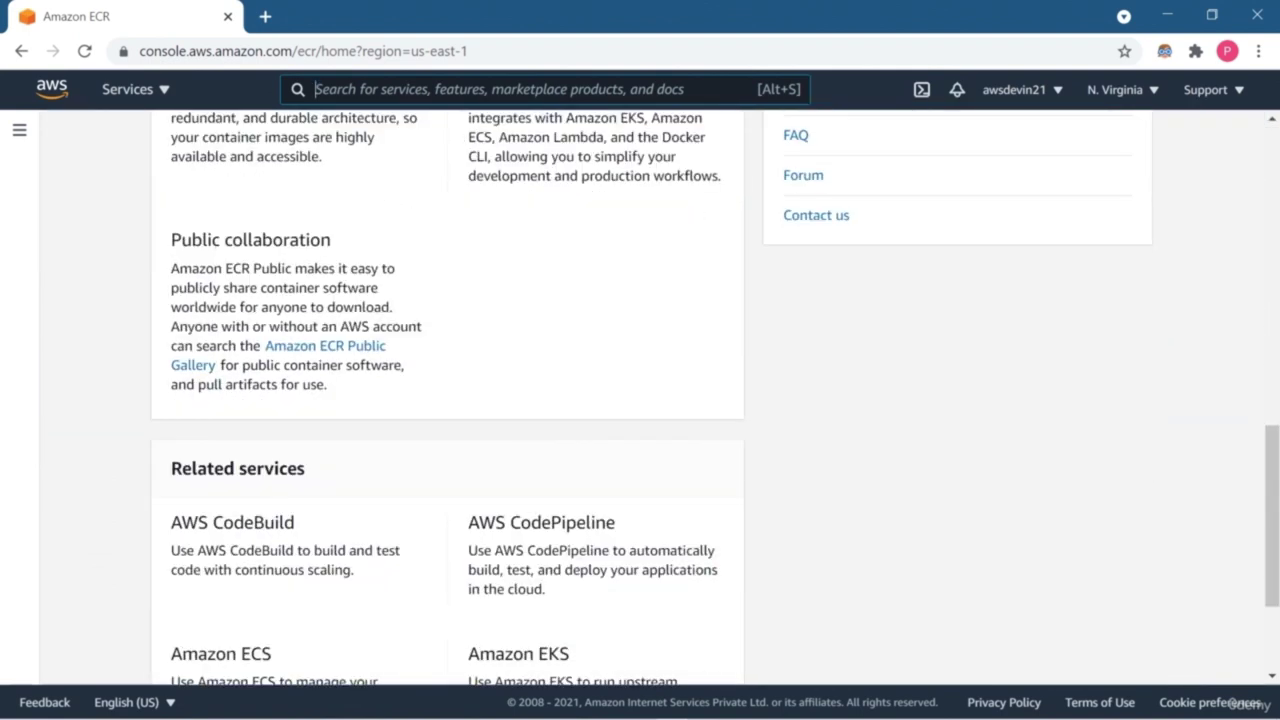
{"action": "scroll", "coordinate": [650, 400], "scroll_direction": "up", "scroll_amount": 5}
{"action": "scroll", "coordinate": [650, 400], "scroll_direction": "up", "scroll_amount": 7}
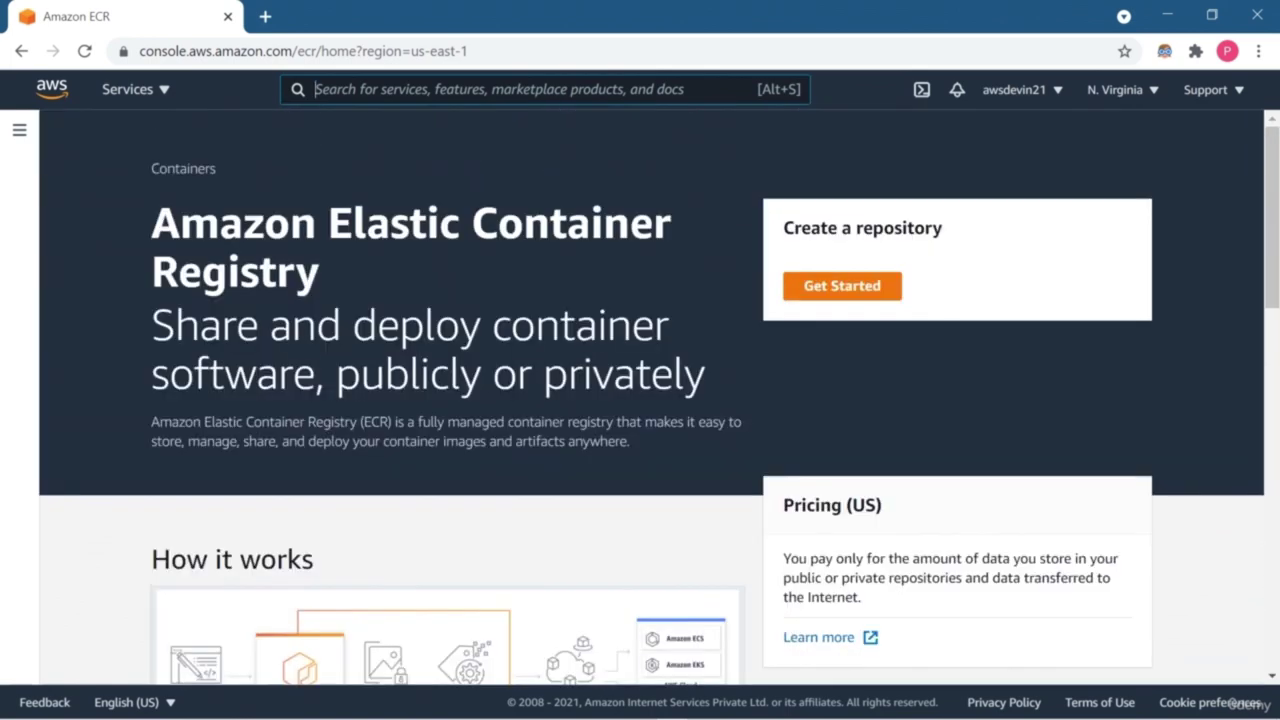
{"action": "left_click", "coordinate": [842, 286]}
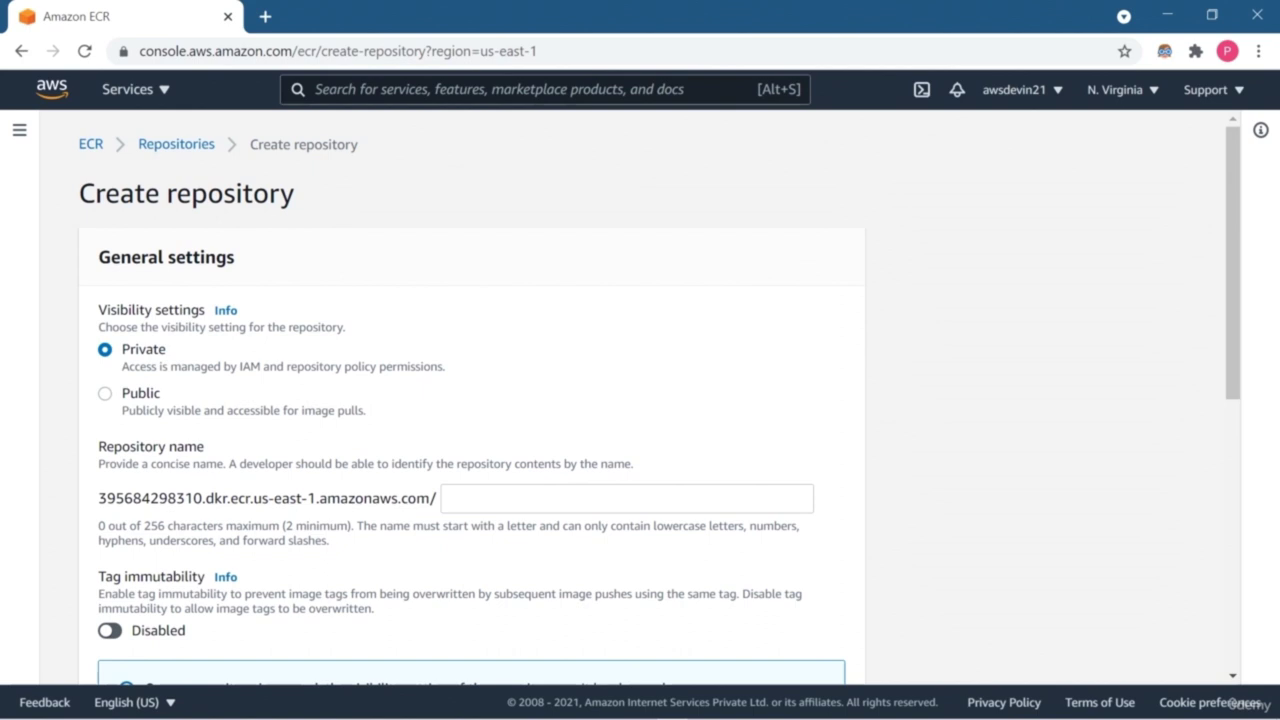
{"action": "left_click", "coordinate": [105, 393]}
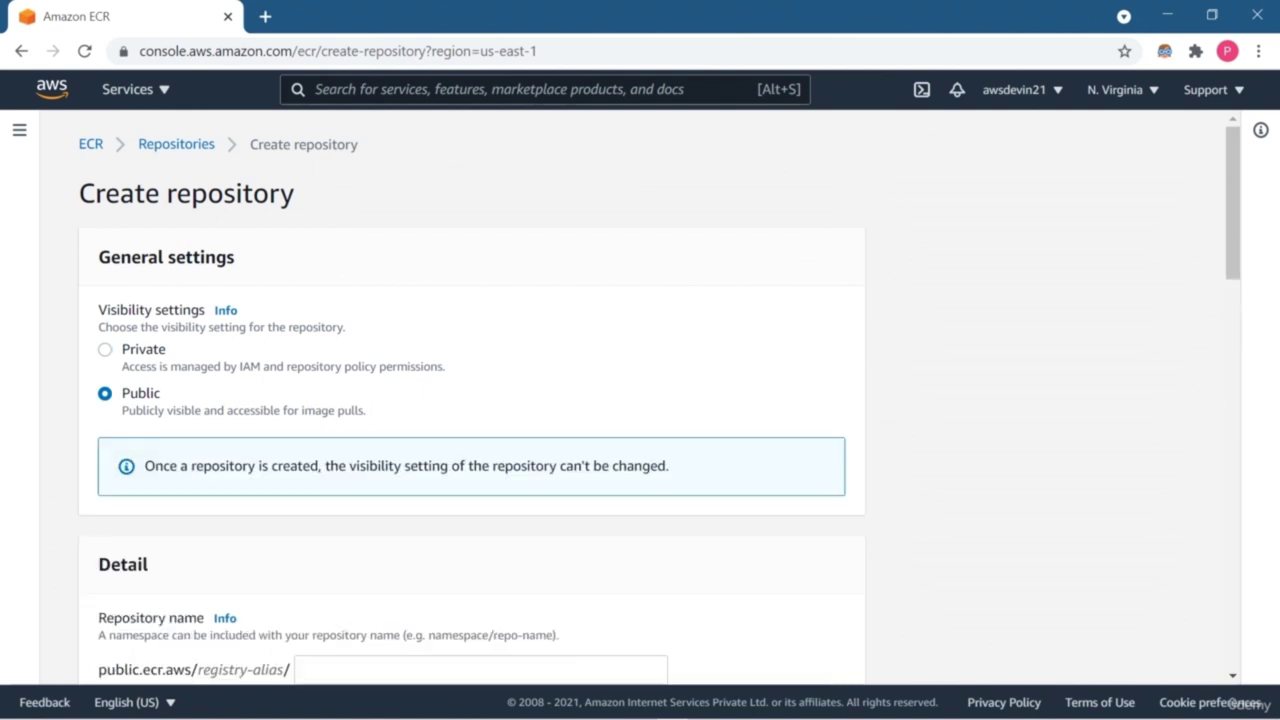
Step: Enter myflaskapp as the name of the new public repository
{"action": "scroll", "coordinate": [640, 400], "scroll_direction": "down", "scroll_amount": 2}
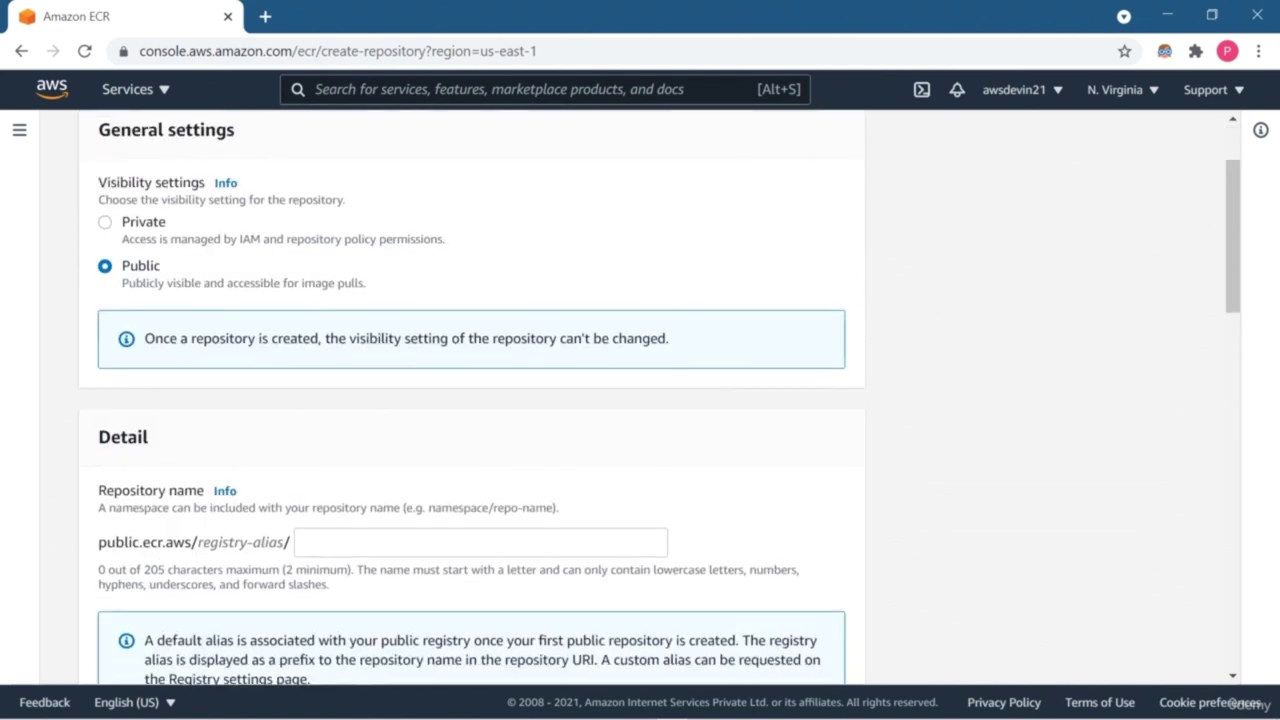
{"action": "left_click", "coordinate": [306, 542]}
{"action": "type", "text": "myflaspp"}
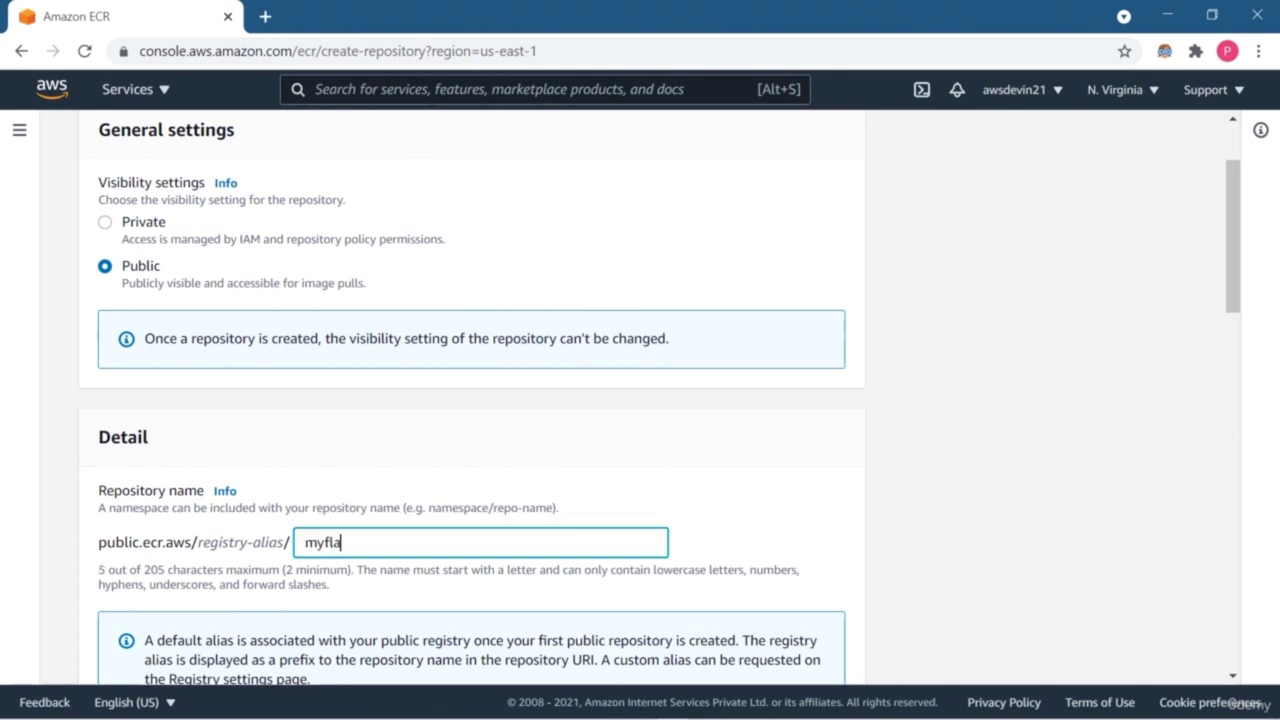
{"action": "key", "text": "BackSpace"}
{"action": "key", "text": "BackSpace"}
{"action": "type", "text": "kapp"}
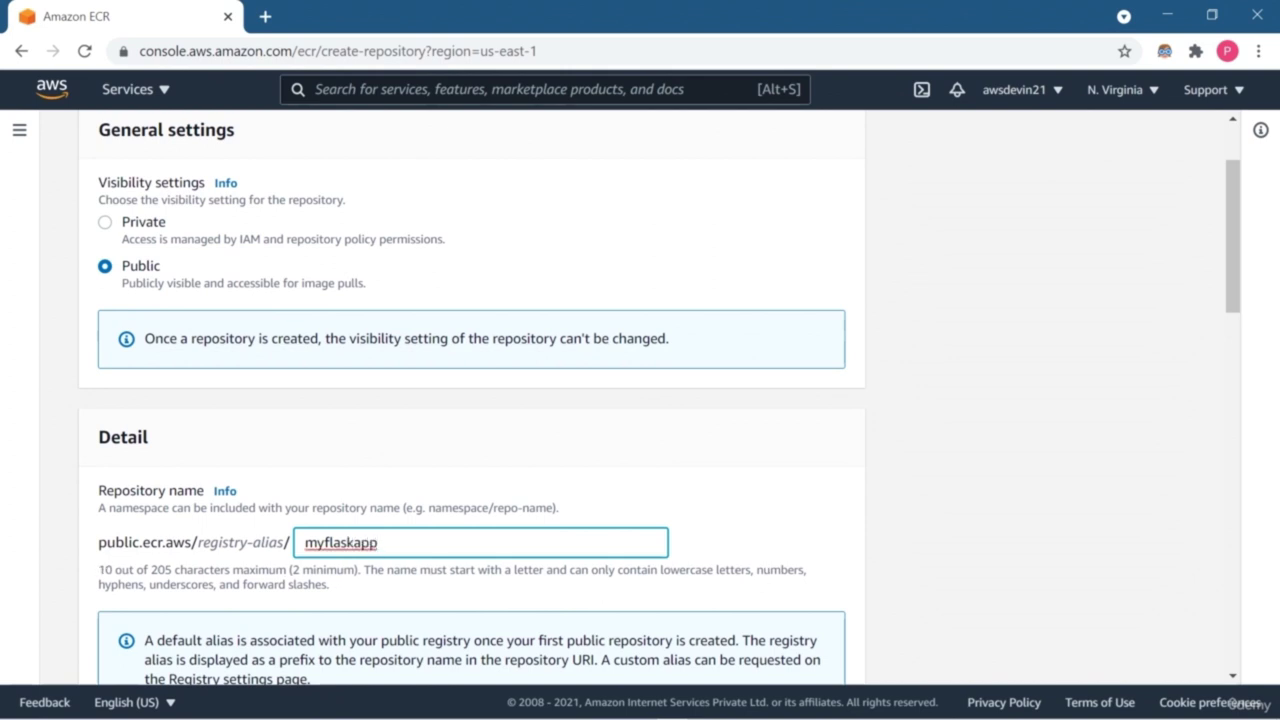
Step: Set the repository's content types to Linux and Windows operating systems with x86 and x86-64 architectures
{"action": "scroll", "coordinate": [660, 400], "scroll_direction": "down", "scroll_amount": 1}
{"action": "scroll", "coordinate": [660, 400], "scroll_direction": "down", "scroll_amount": 4}
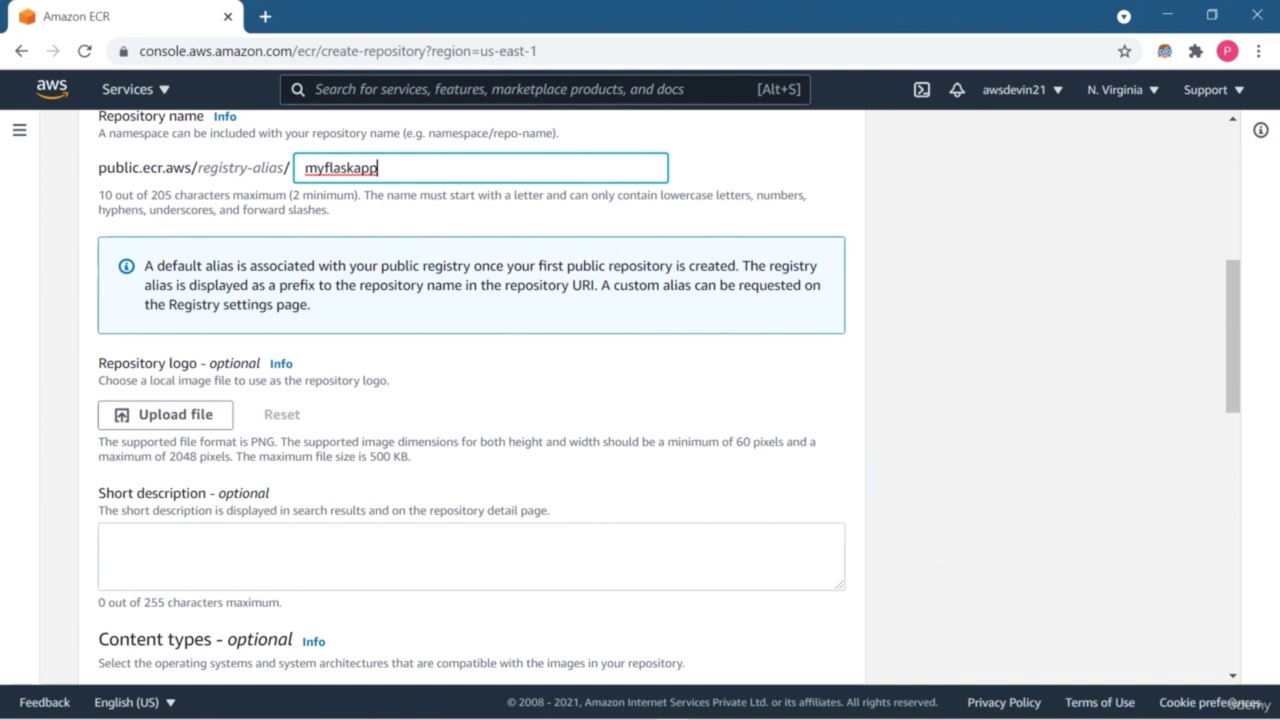
{"action": "scroll", "coordinate": [660, 400], "scroll_direction": "down", "scroll_amount": 3}
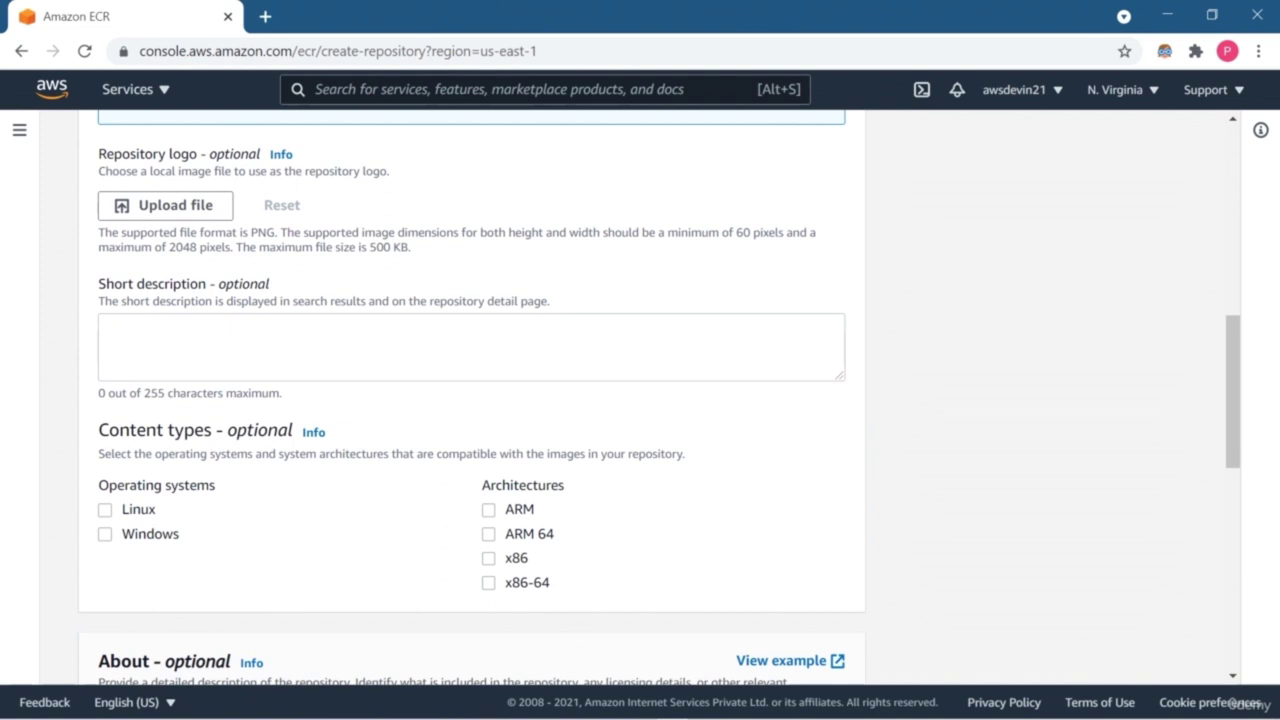
{"action": "left_click", "coordinate": [105, 509]}
{"action": "left_click", "coordinate": [105, 534]}
{"action": "left_click", "coordinate": [488, 582]}
{"action": "left_click", "coordinate": [488, 558]}
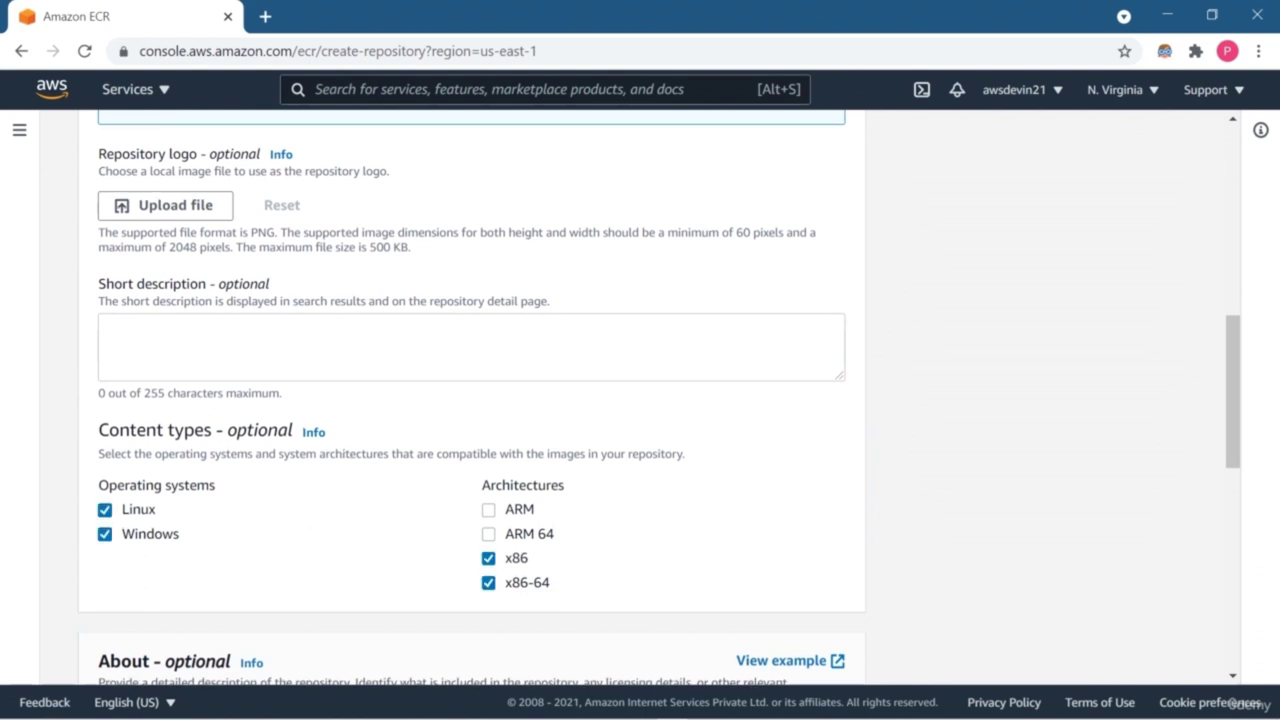
{"action": "scroll", "coordinate": [660, 398], "scroll_direction": "down", "scroll_amount": 3}
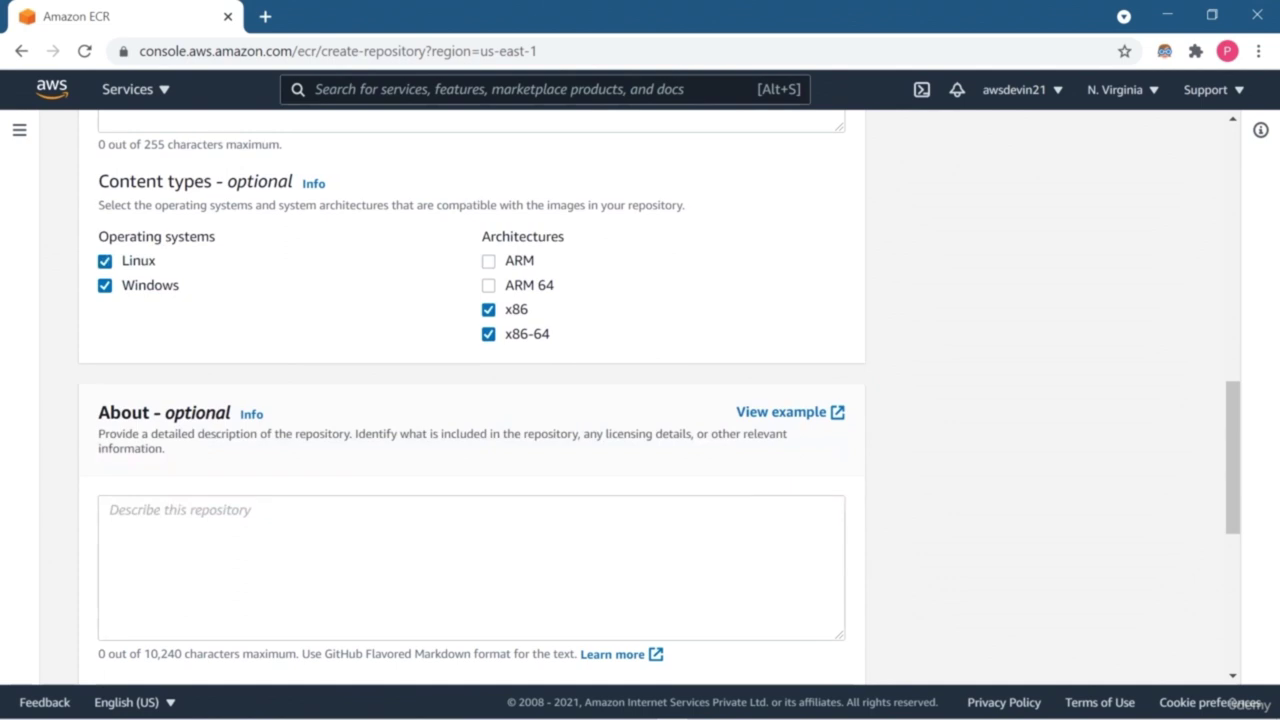
Step: Leave the optional About and Usage descriptions empty and create the myflaskapp repository
{"action": "left_click", "coordinate": [105, 261]}
{"action": "left_click", "coordinate": [105, 285]}
{"action": "left_click", "coordinate": [488, 309]}
{"action": "left_click", "coordinate": [488, 334]}
{"action": "scroll", "coordinate": [470, 400], "scroll_direction": "down", "scroll_amount": 3}
{"action": "scroll", "coordinate": [470, 400], "scroll_direction": "down", "scroll_amount": 3}
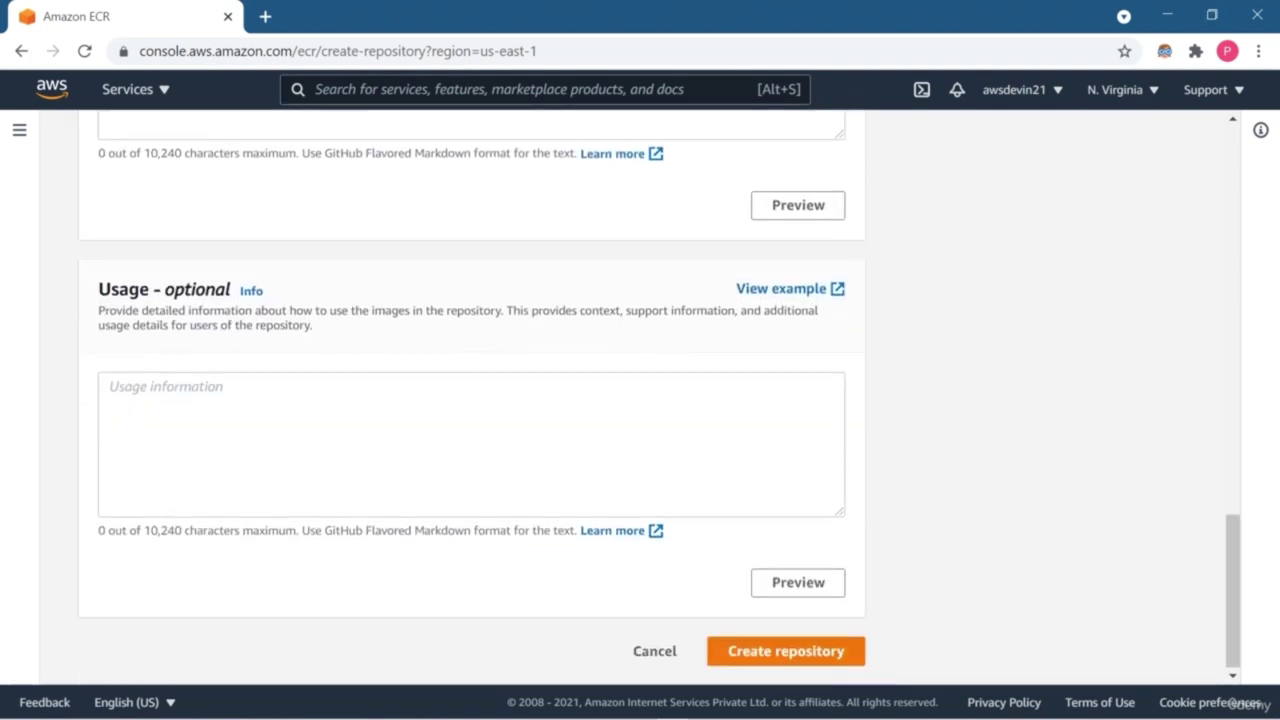
{"action": "left_click", "coordinate": [786, 651]}
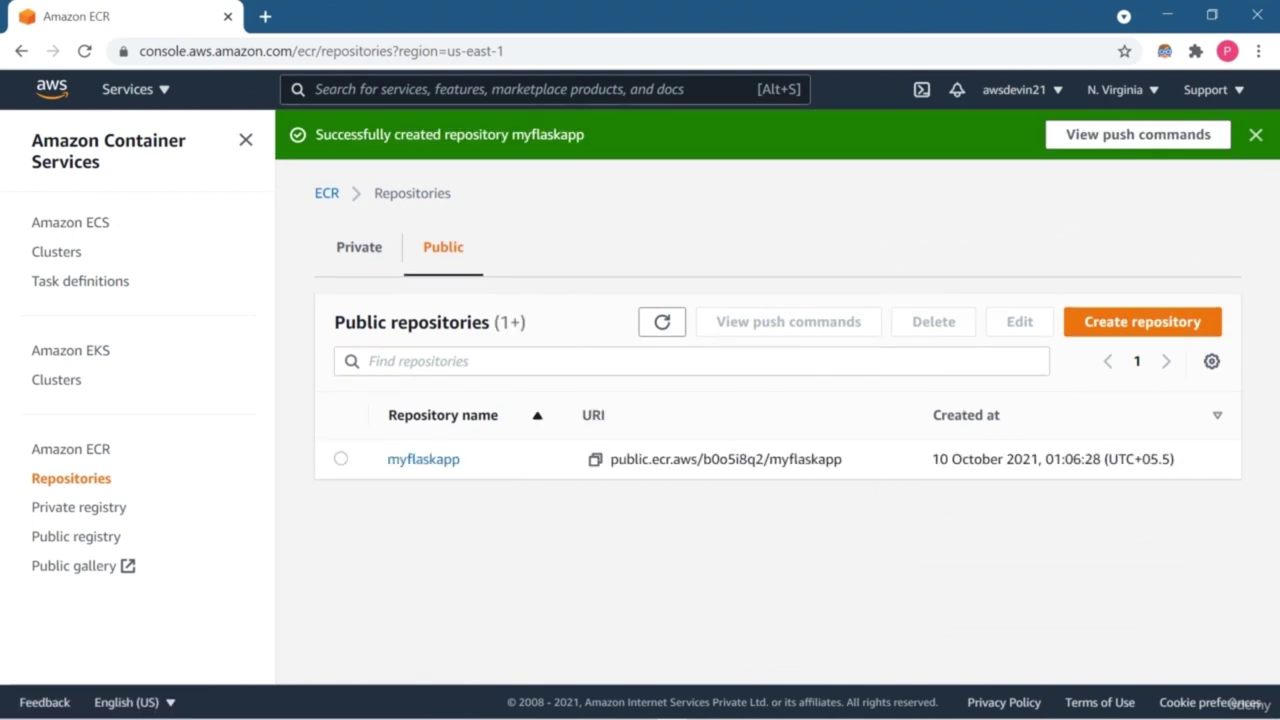
Step: Copy the URI of the myflaskapp repository from the public repositories list
{"action": "left_click_drag", "start_coordinate": [610, 459], "coordinate": [842, 459]}
{"action": "right_click", "coordinate": [838, 459]}
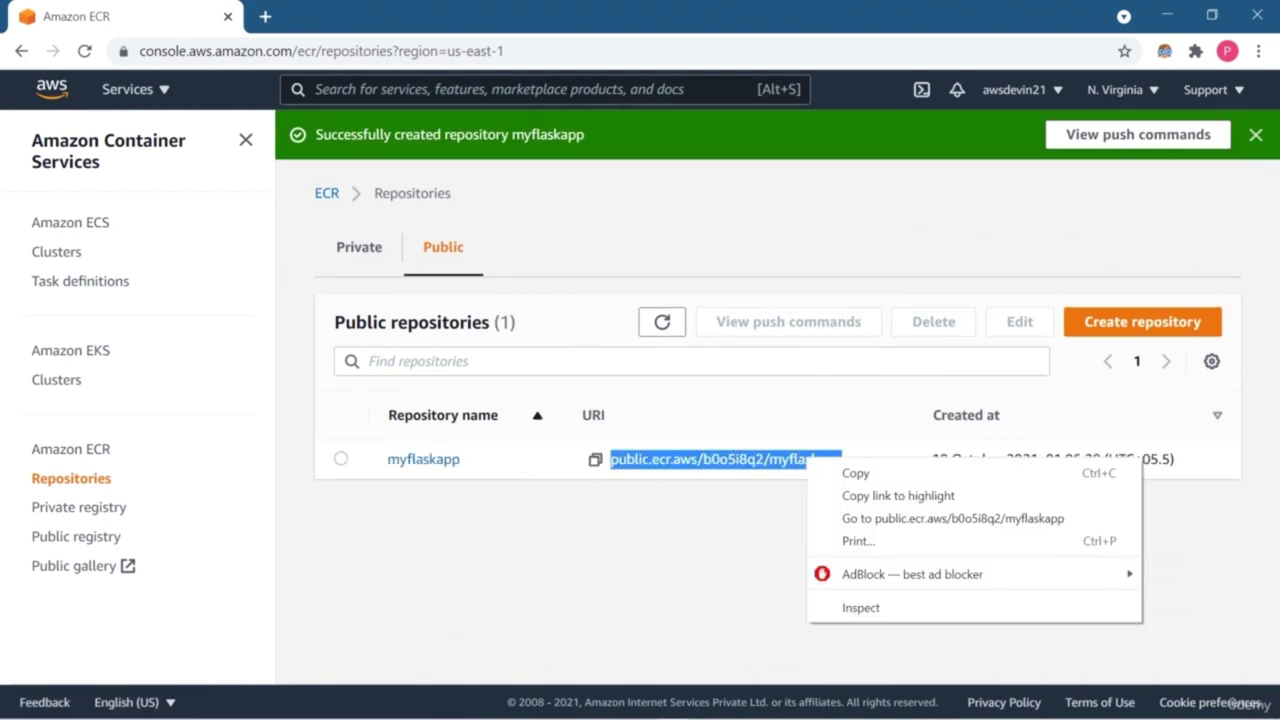
{"action": "left_click", "coordinate": [857, 471]}
Step: Open the myflaskapp repository and examine its push commands for authenticating, building, tagging and pushing the image
{"action": "left_click", "coordinate": [423, 459]}
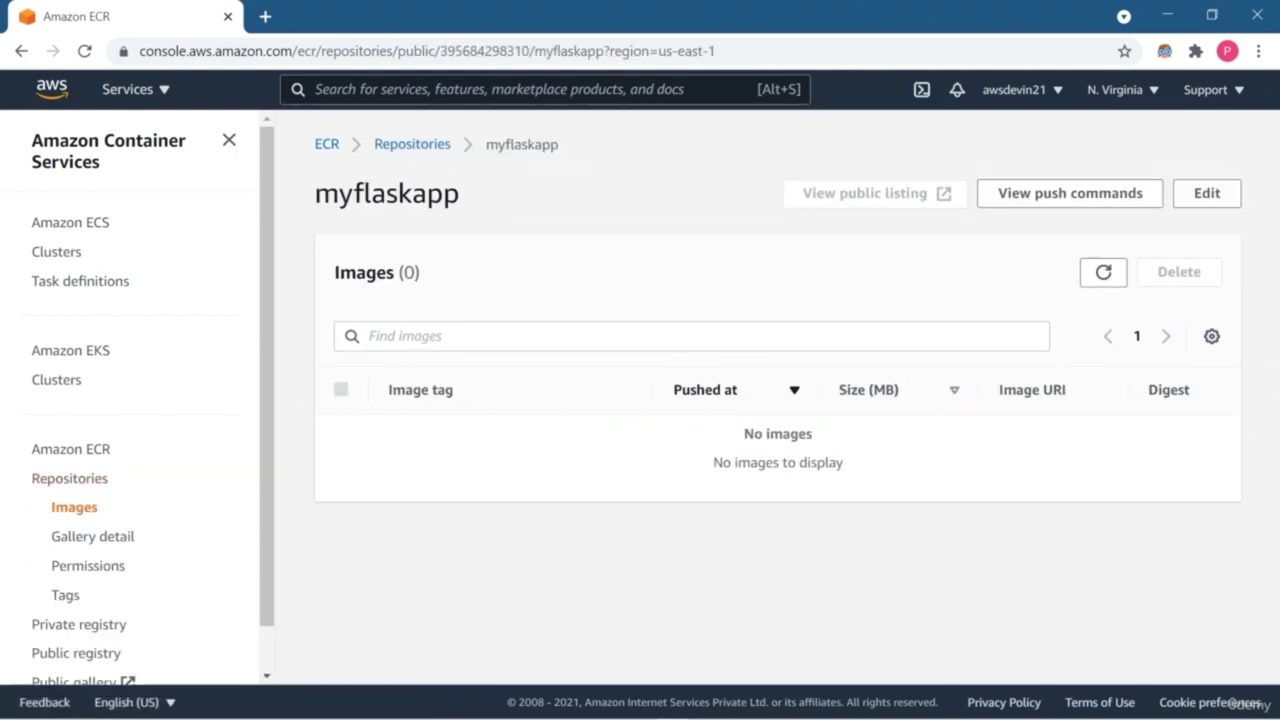
{"action": "left_click", "coordinate": [1070, 193]}
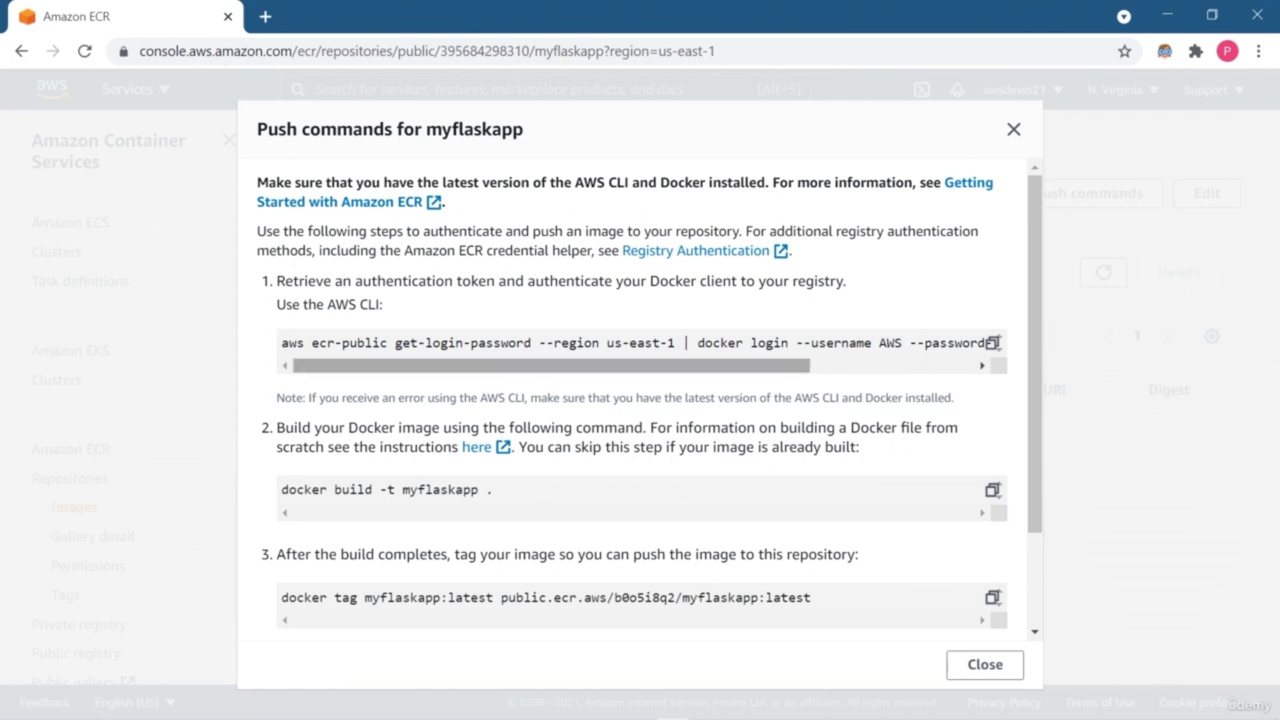
{"action": "scroll", "coordinate": [640, 343], "scroll_direction": "right", "scroll_amount": 3}
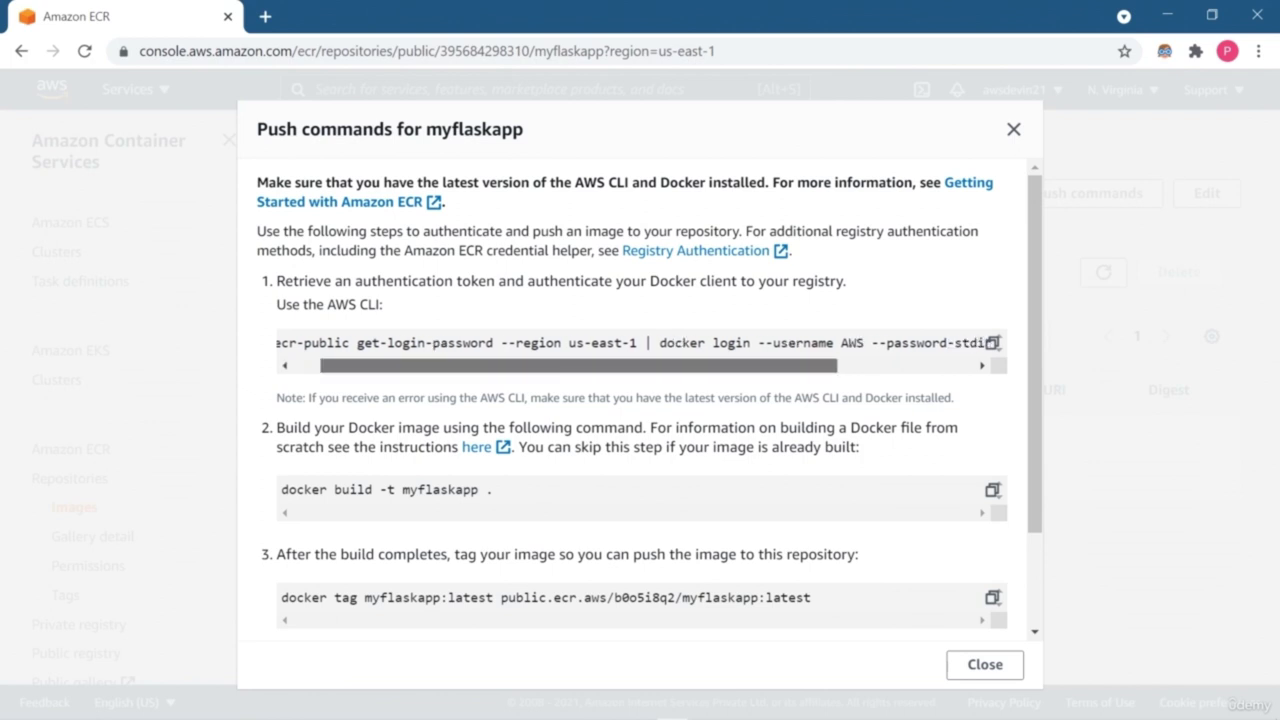
{"action": "scroll", "coordinate": [640, 343], "scroll_direction": "right", "scroll_amount": 3}
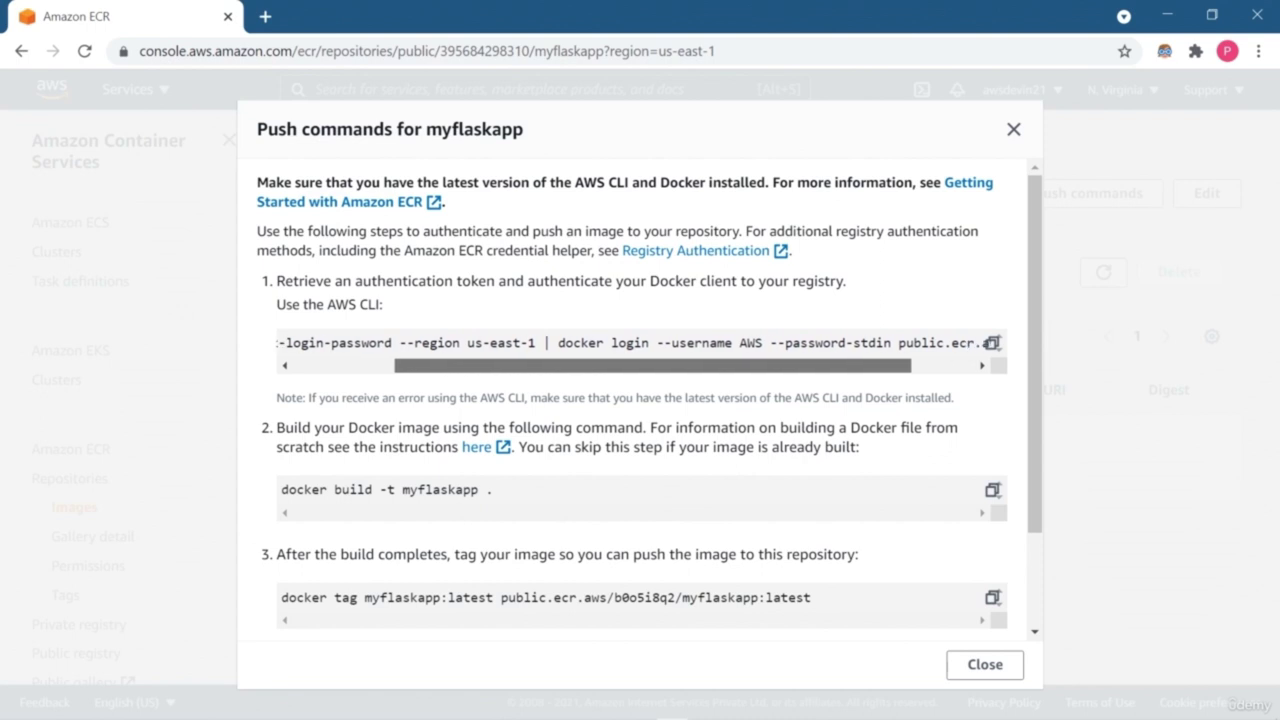
{"action": "scroll", "coordinate": [640, 343], "scroll_direction": "right", "scroll_amount": 1}
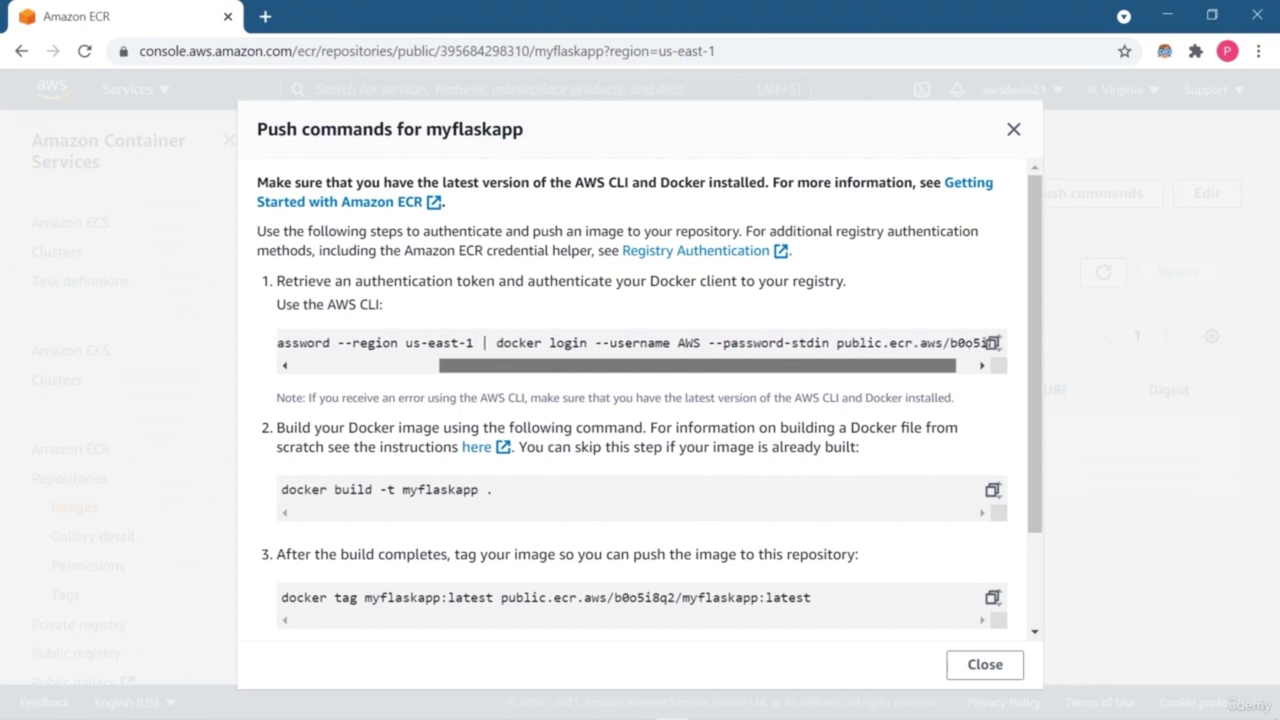
{"action": "scroll", "coordinate": [640, 343], "scroll_direction": "right", "scroll_amount": 2}
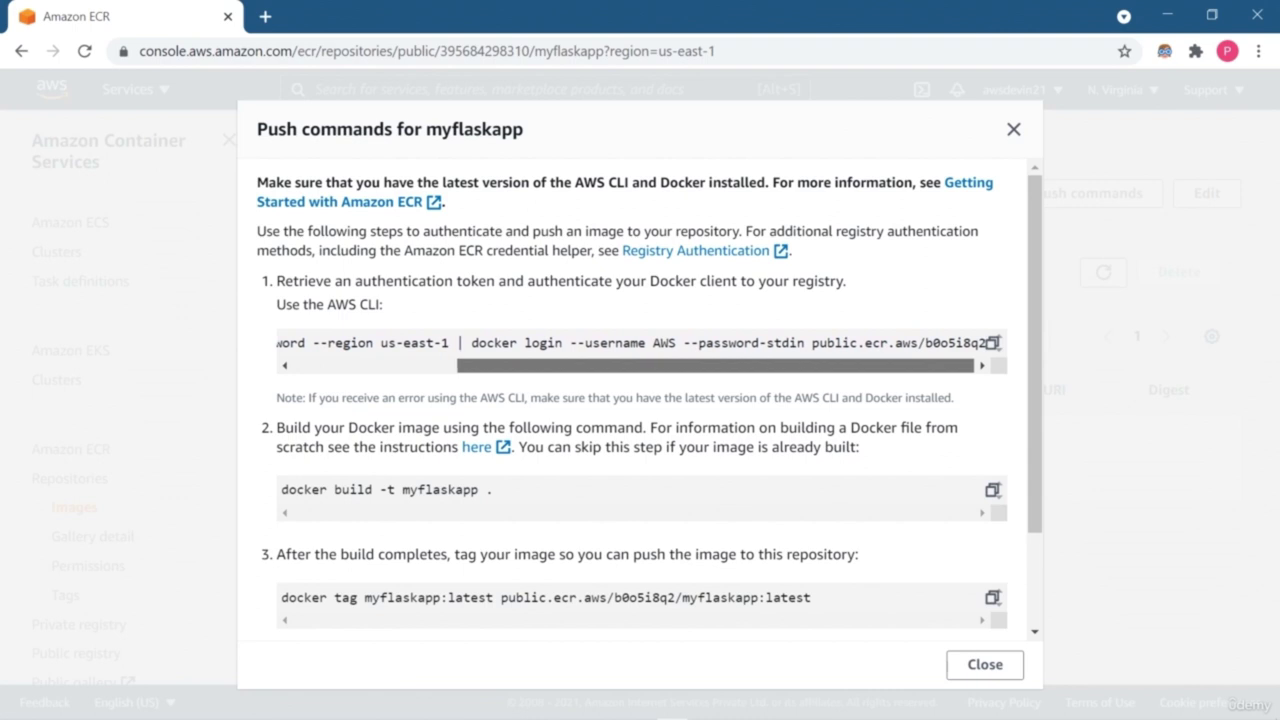
{"action": "scroll", "coordinate": [640, 343], "scroll_direction": "left", "scroll_amount": 7}
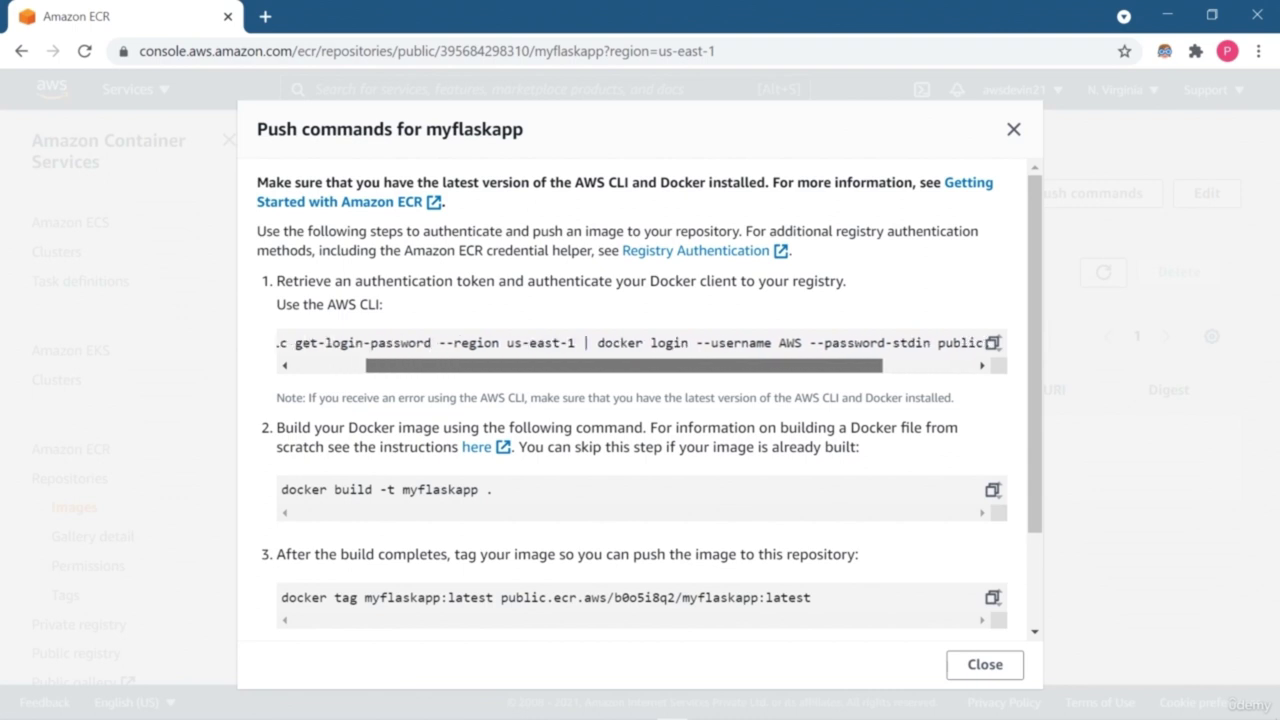
{"action": "scroll", "coordinate": [640, 343], "scroll_direction": "left", "scroll_amount": 1}
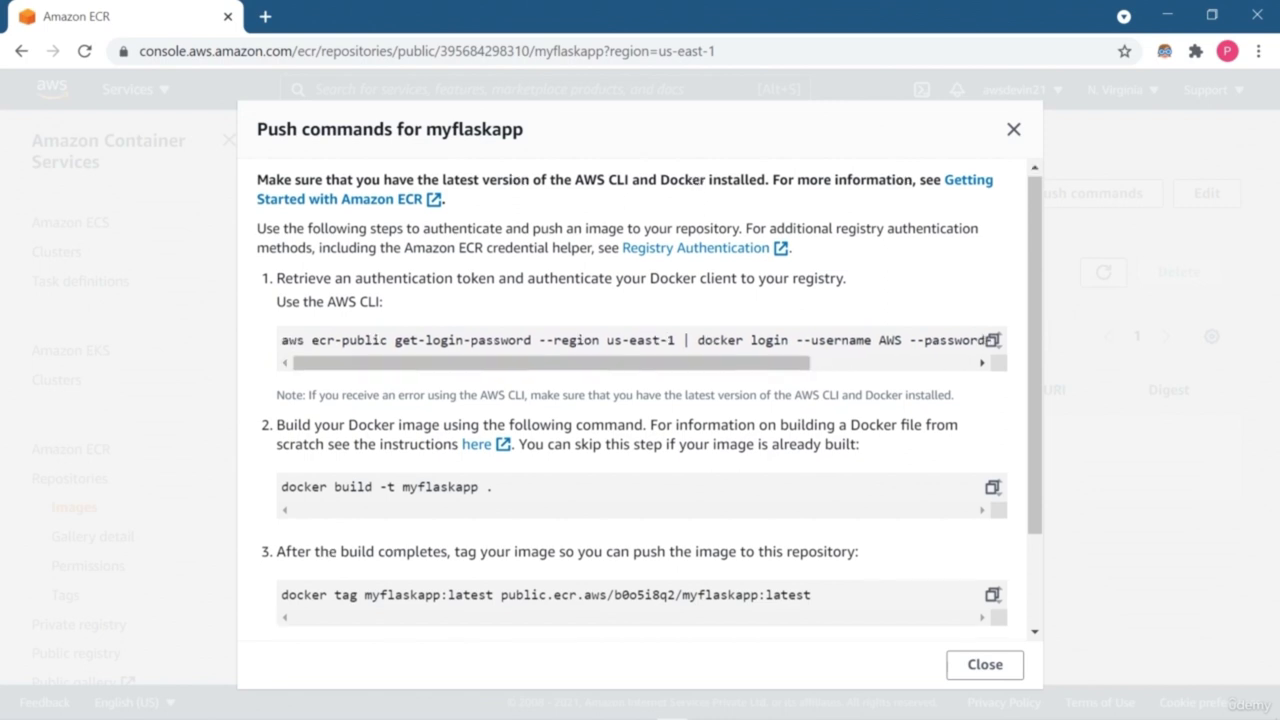
{"action": "scroll", "coordinate": [640, 400], "scroll_direction": "down", "scroll_amount": 1}
{"action": "scroll", "coordinate": [640, 400], "scroll_direction": "down", "scroll_amount": 2}
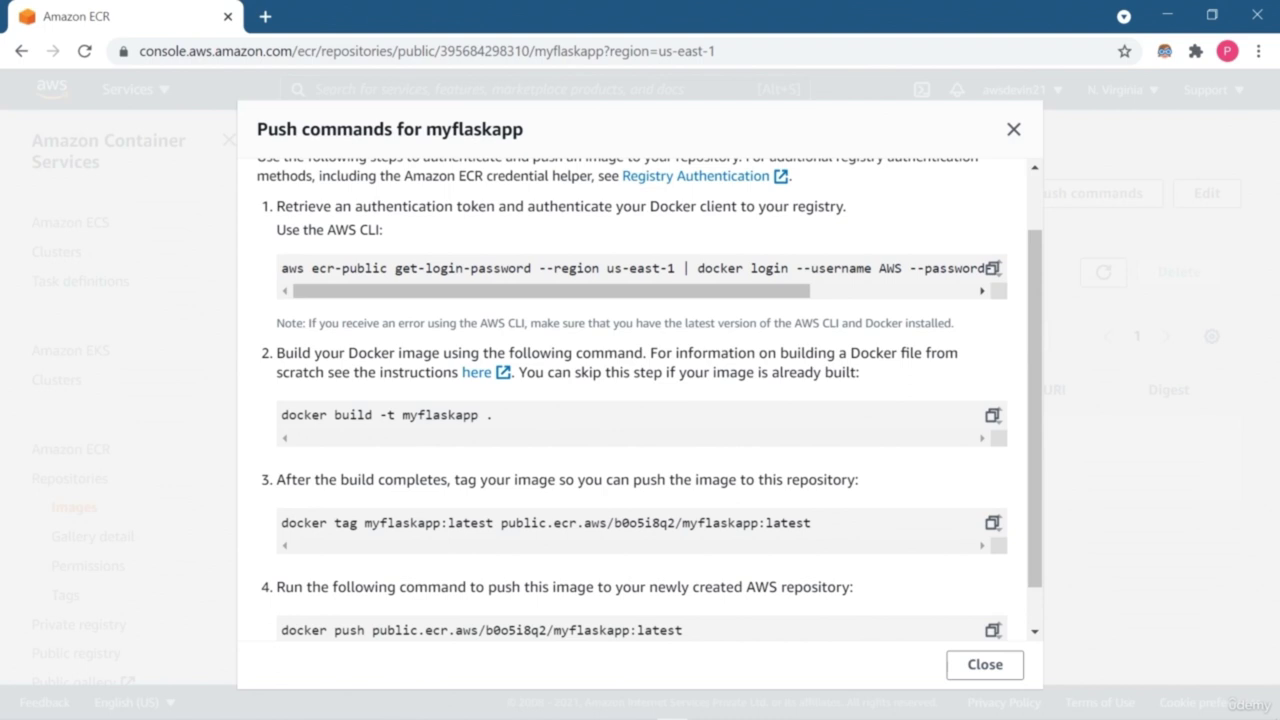
{"action": "scroll", "coordinate": [640, 400], "scroll_direction": "down", "scroll_amount": 1}
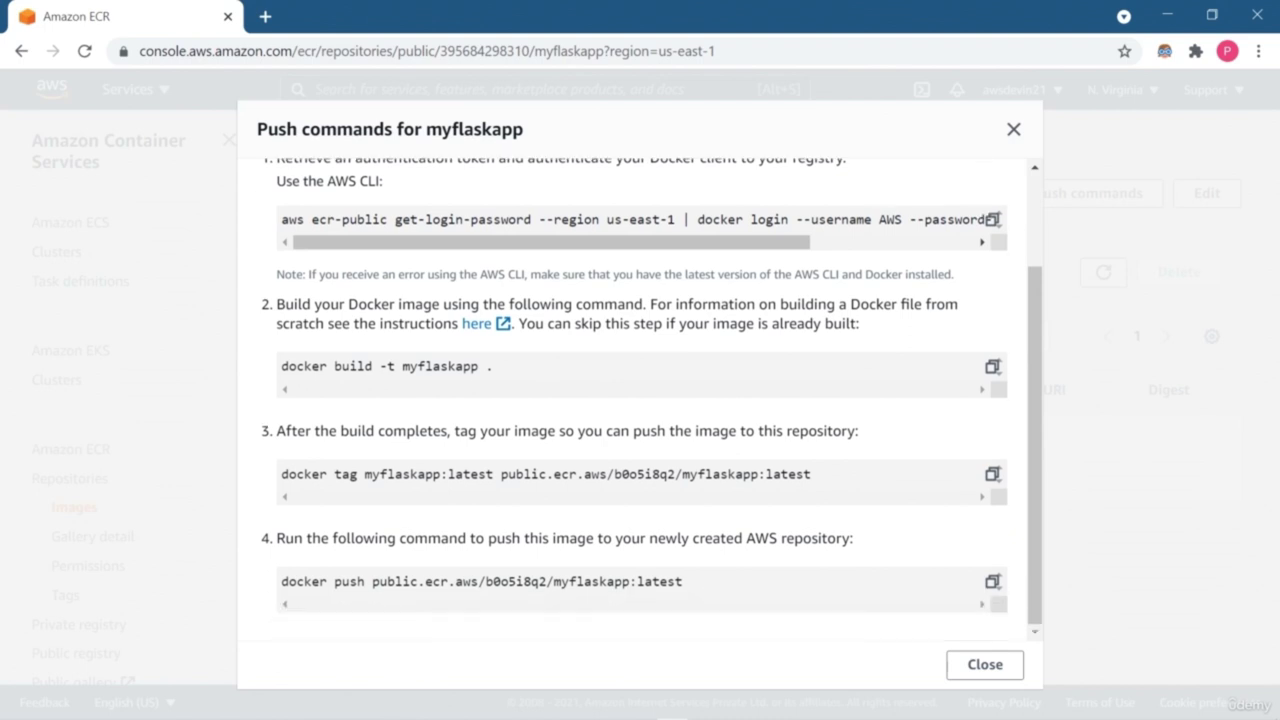
{"action": "scroll", "coordinate": [640, 400], "scroll_direction": "up", "scroll_amount": 3}
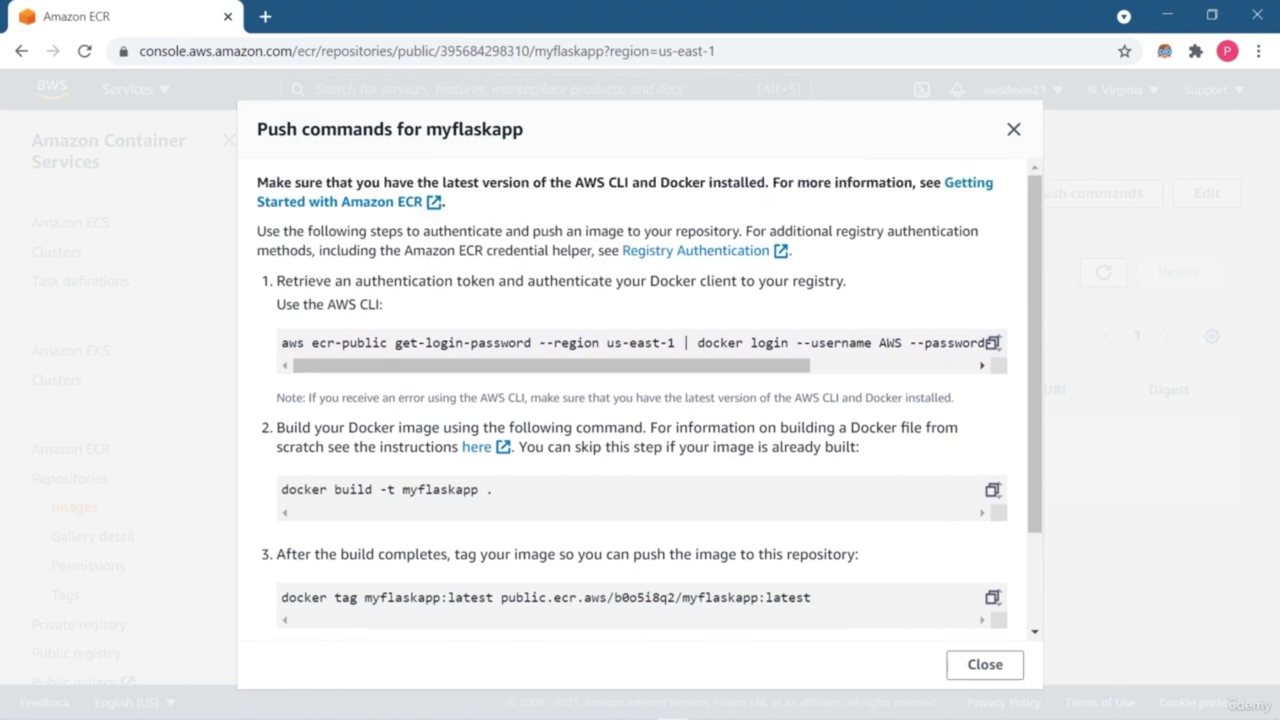
Step: Open a Command Prompt in the docker-flask-app folder through File Explorer and enlarge its text
{"action": "key", "text": "alt+Tab"}
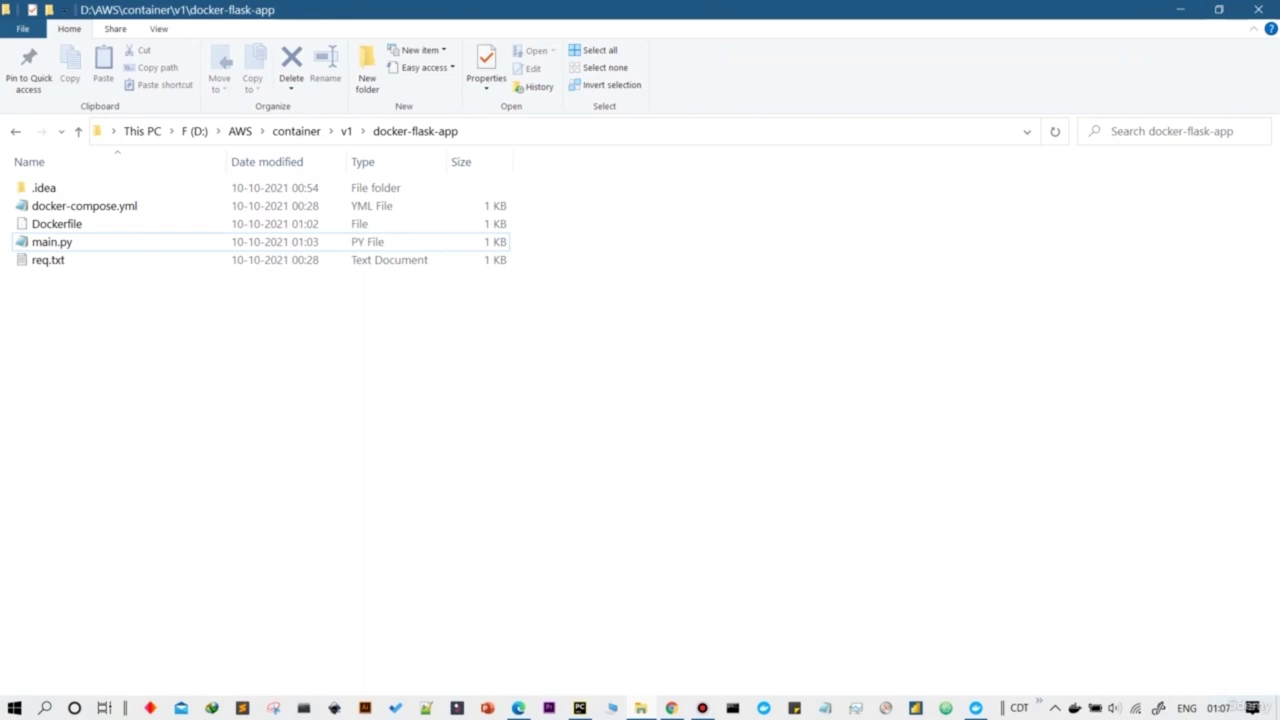
{"action": "left_click", "coordinate": [560, 131]}
{"action": "type", "text": "cmd"}
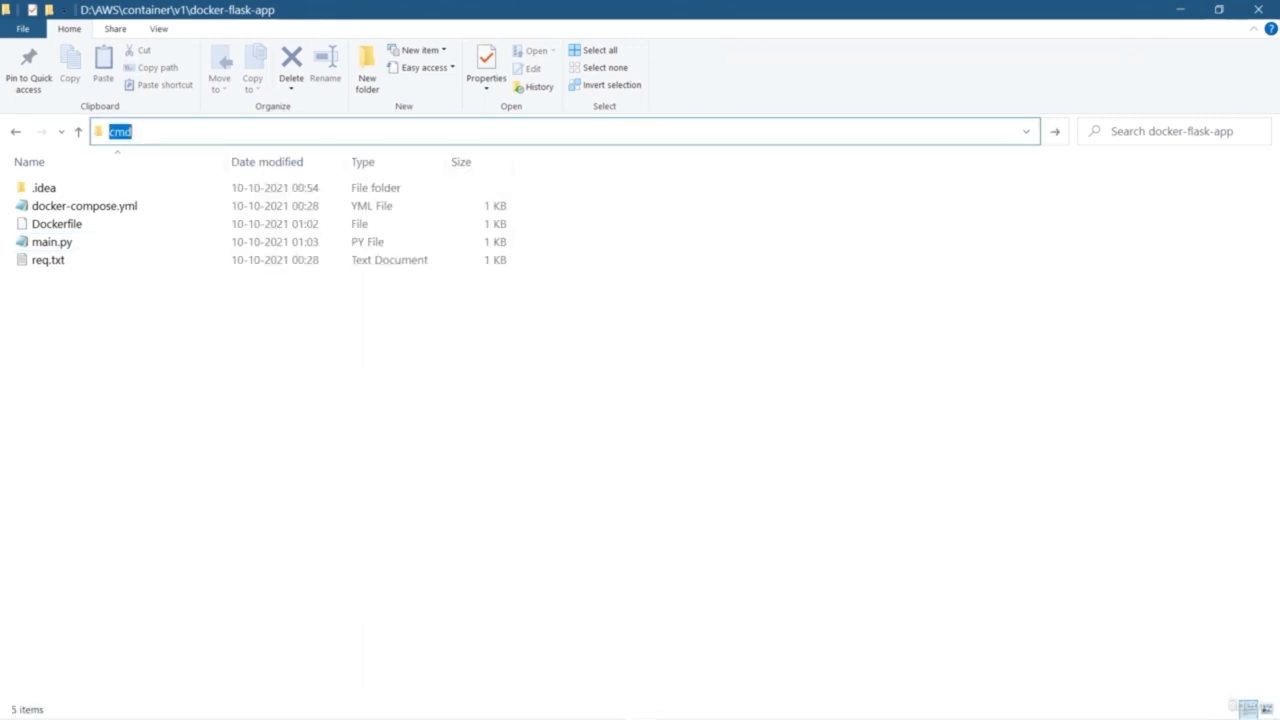
{"action": "key", "text": "Return"}
{"action": "left_click", "coordinate": [808, 140]}
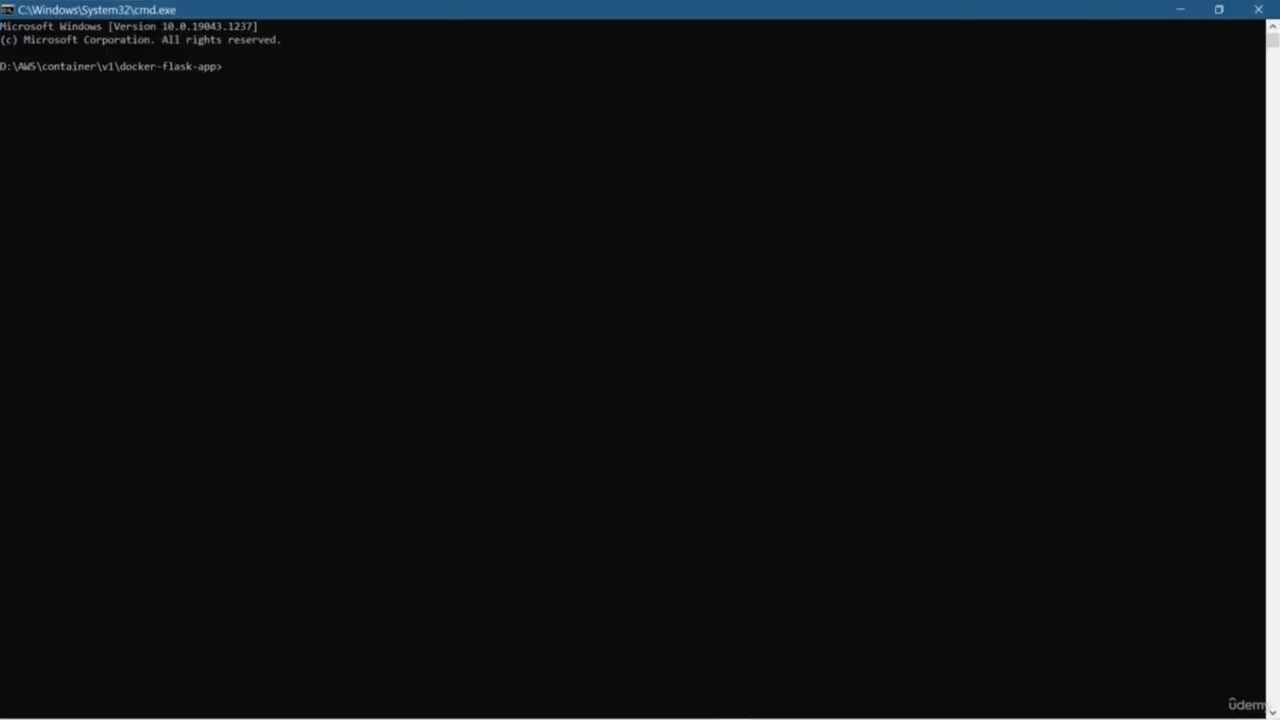
{"action": "scroll", "coordinate": [640, 360], "scroll_direction": "up", "scroll_amount": 1}
{"action": "scroll", "coordinate": [640, 360], "scroll_direction": "down", "scroll_amount": 1}
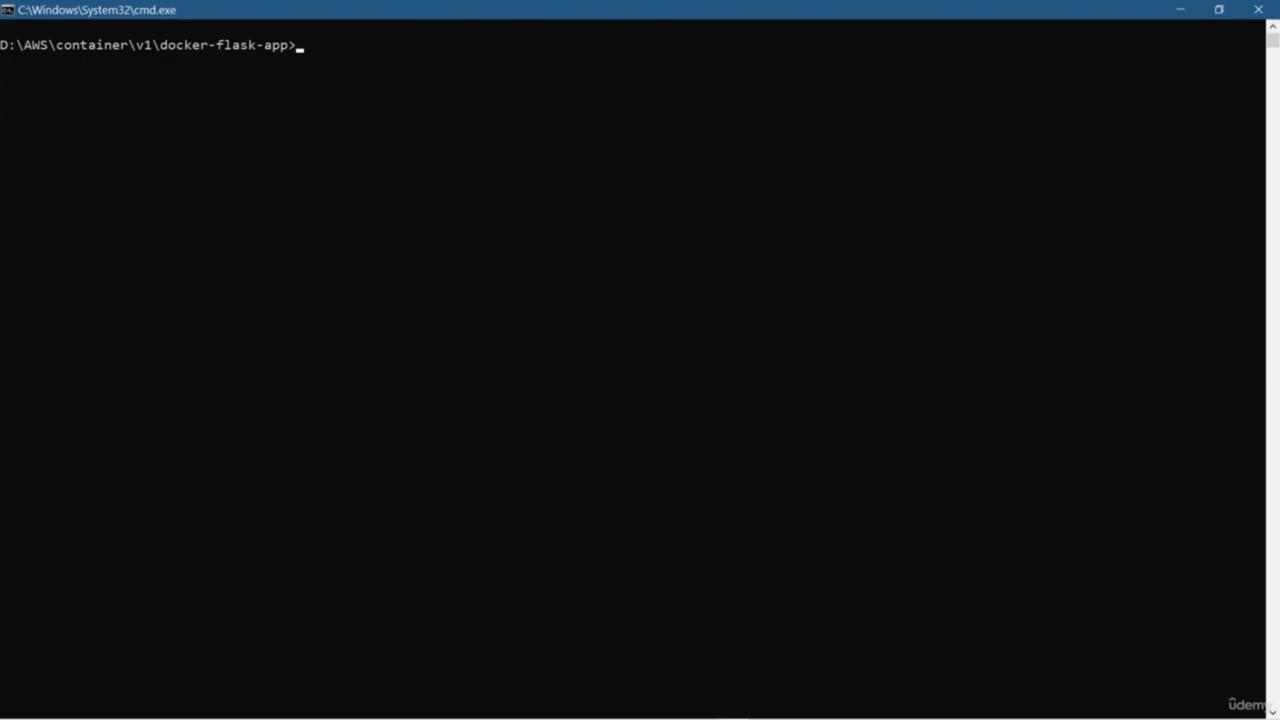
Step: Copy the AWS CLI authentication command from the ECR push commands and run it in Command Prompt to log Docker in to the registry
{"action": "left_click", "coordinate": [671, 707]}
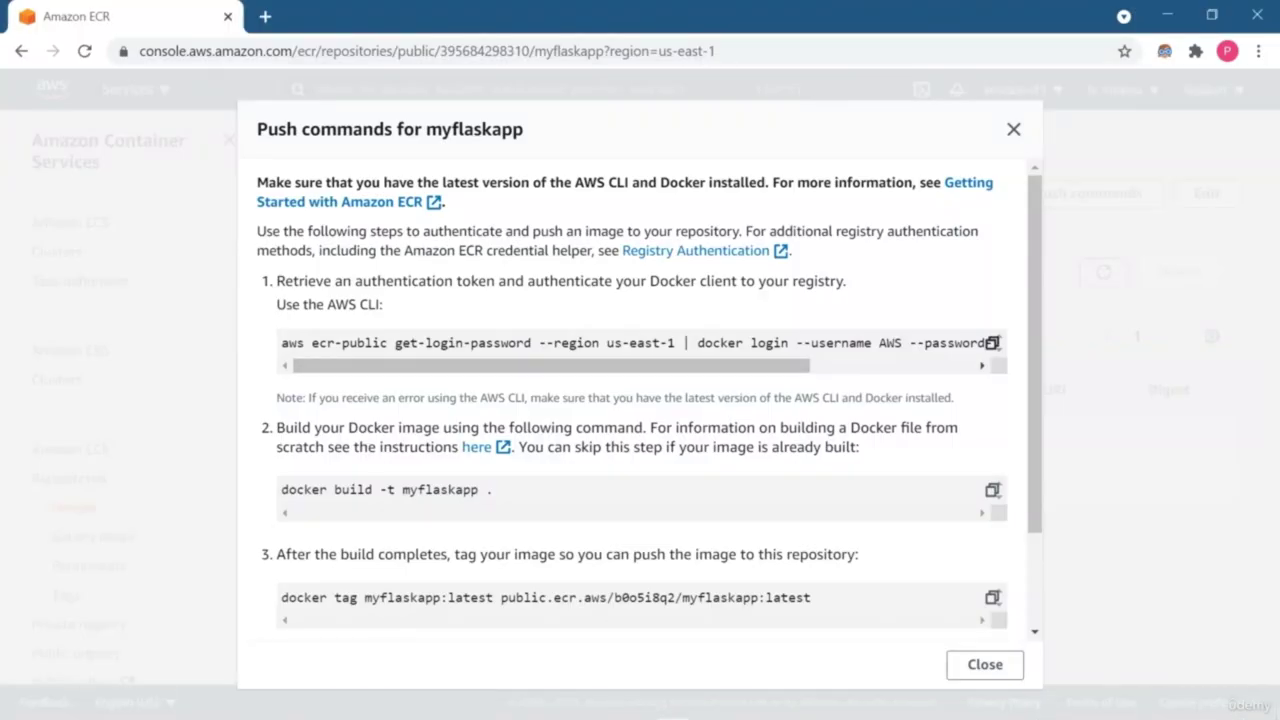
{"action": "left_click_drag", "start_coordinate": [600, 366], "coordinate": [692, 366]}
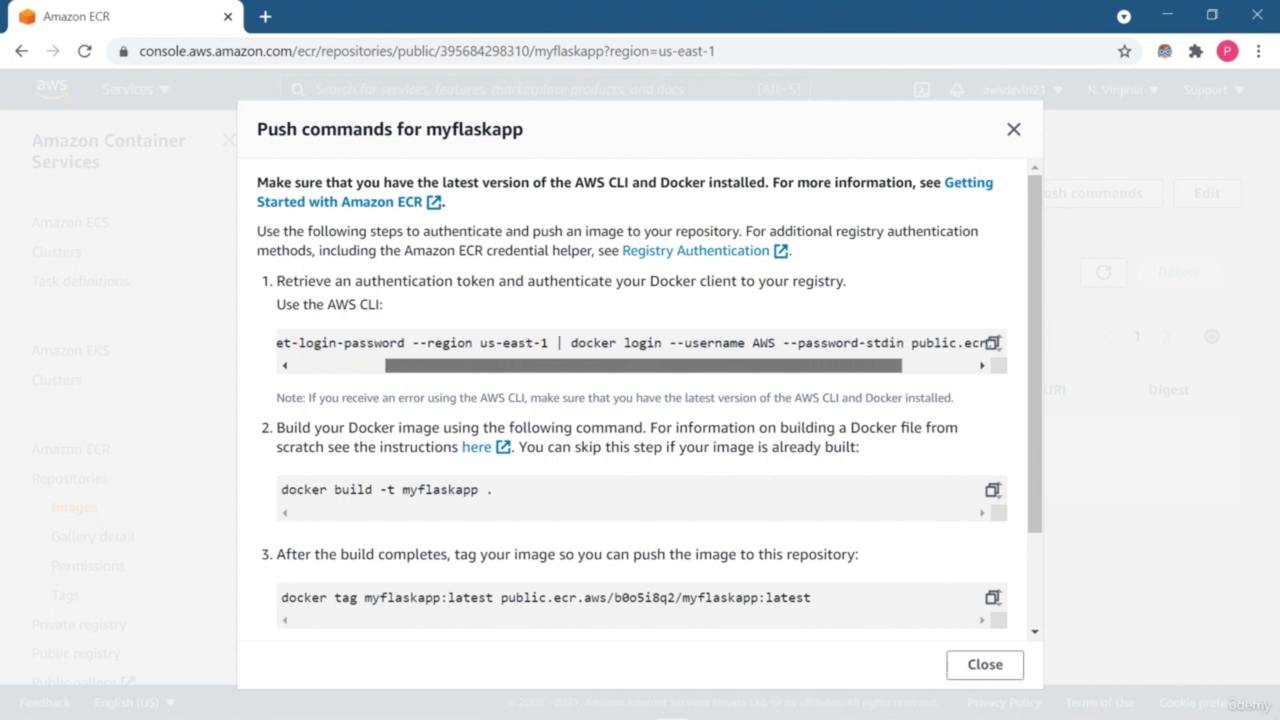
{"action": "left_click_drag", "start_coordinate": [692, 366], "coordinate": [764, 366]}
{"action": "left_click", "coordinate": [992, 342]}
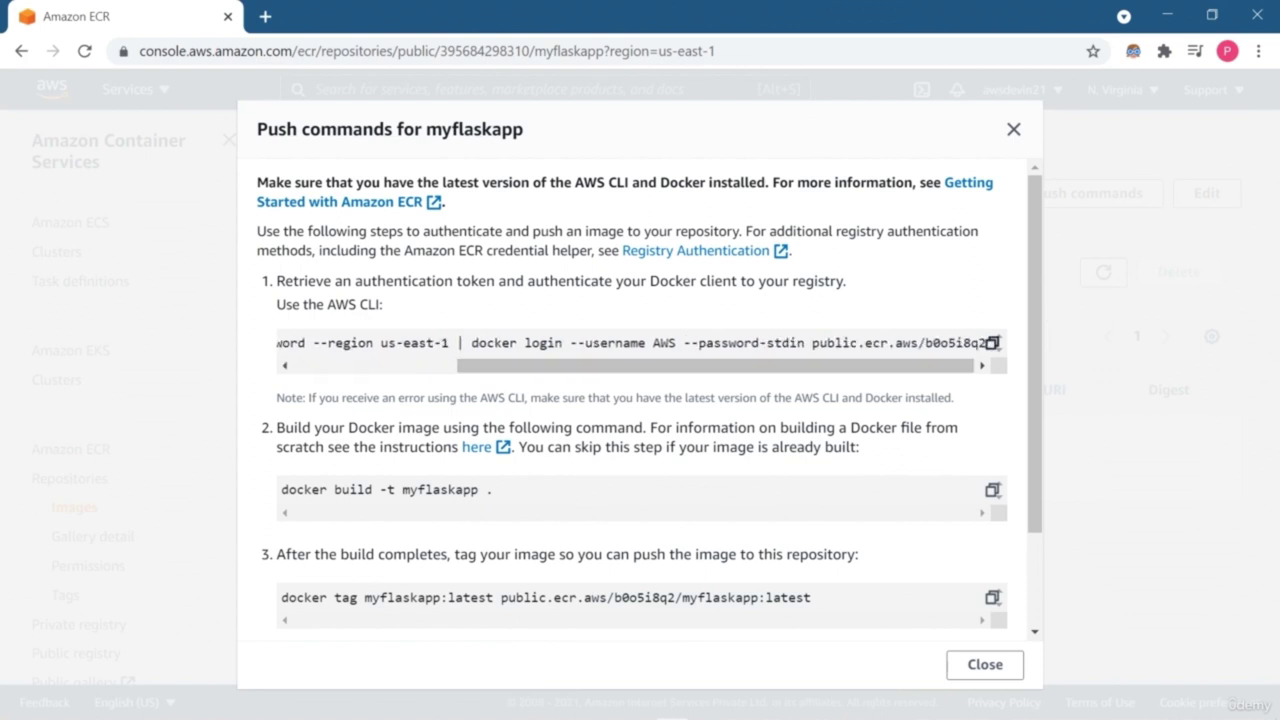
{"action": "mouse_move", "coordinate": [672, 716]}
{"action": "left_click", "coordinate": [733, 707]}
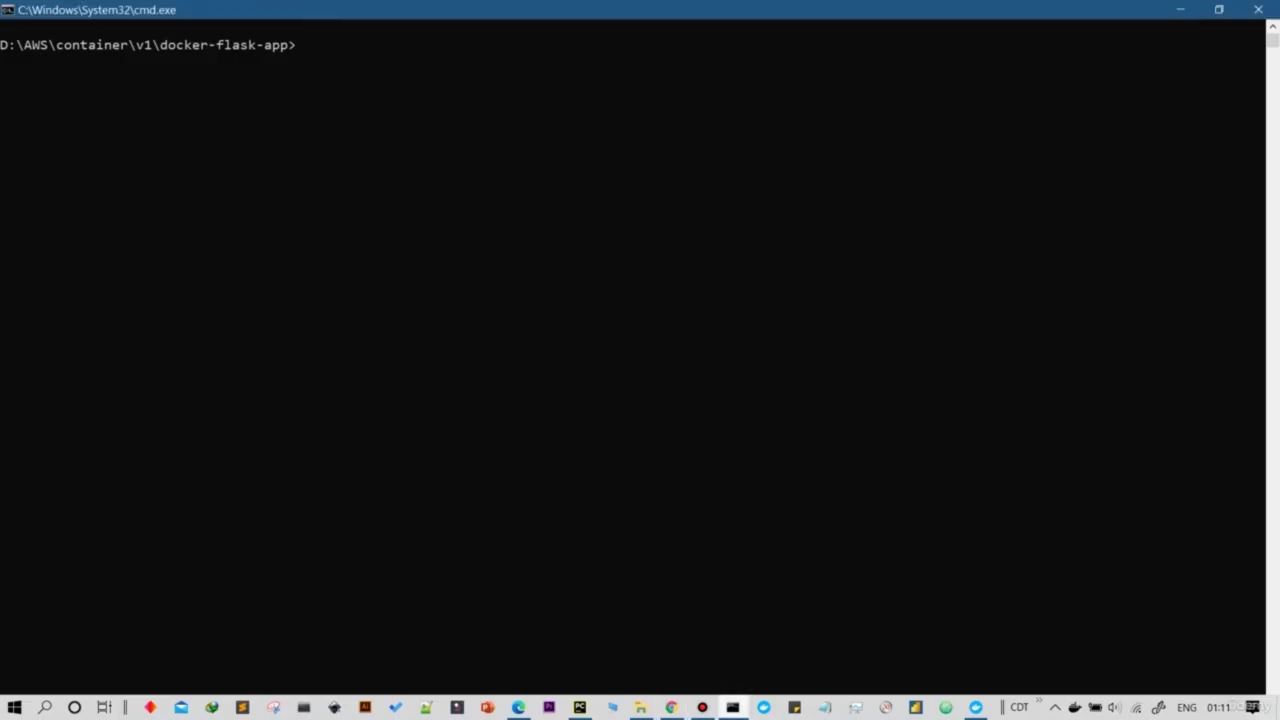
{"action": "key", "text": "ctrl+v"}
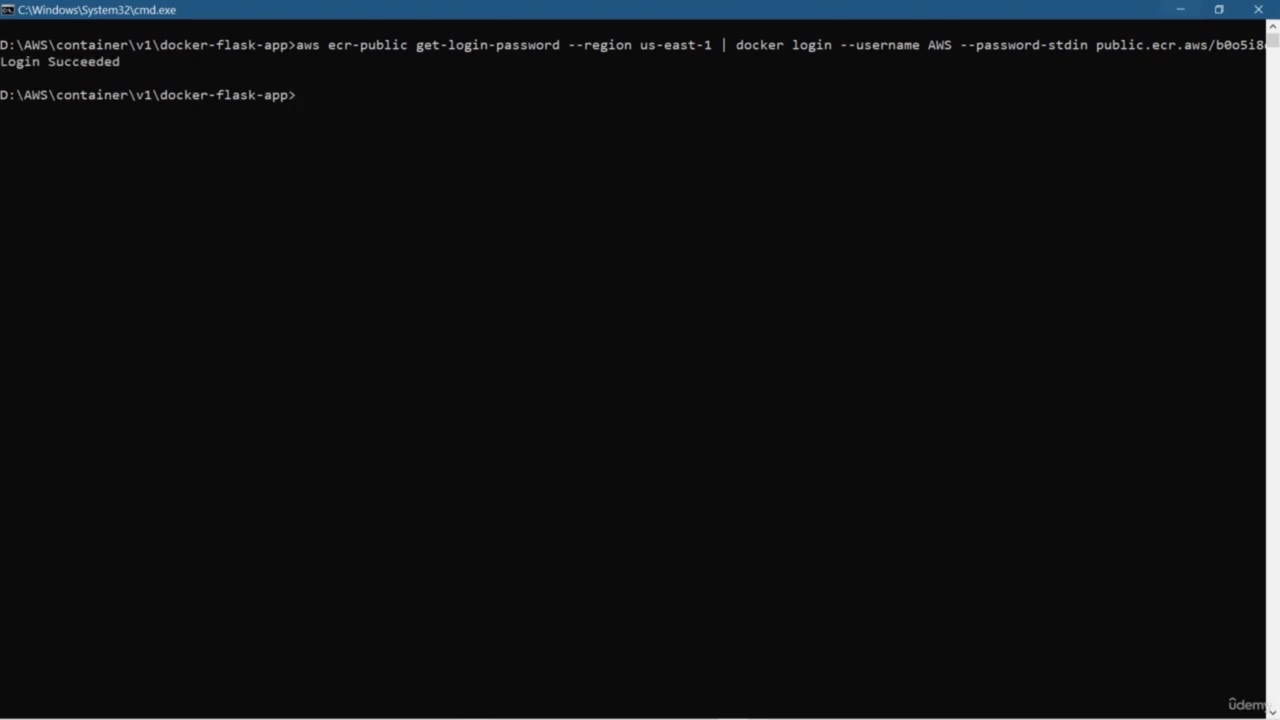
Step: Copy "docker build -t myflaskapp ." from the ECR push commands and run it in Command Prompt
{"action": "left_click", "coordinate": [1180, 9]}
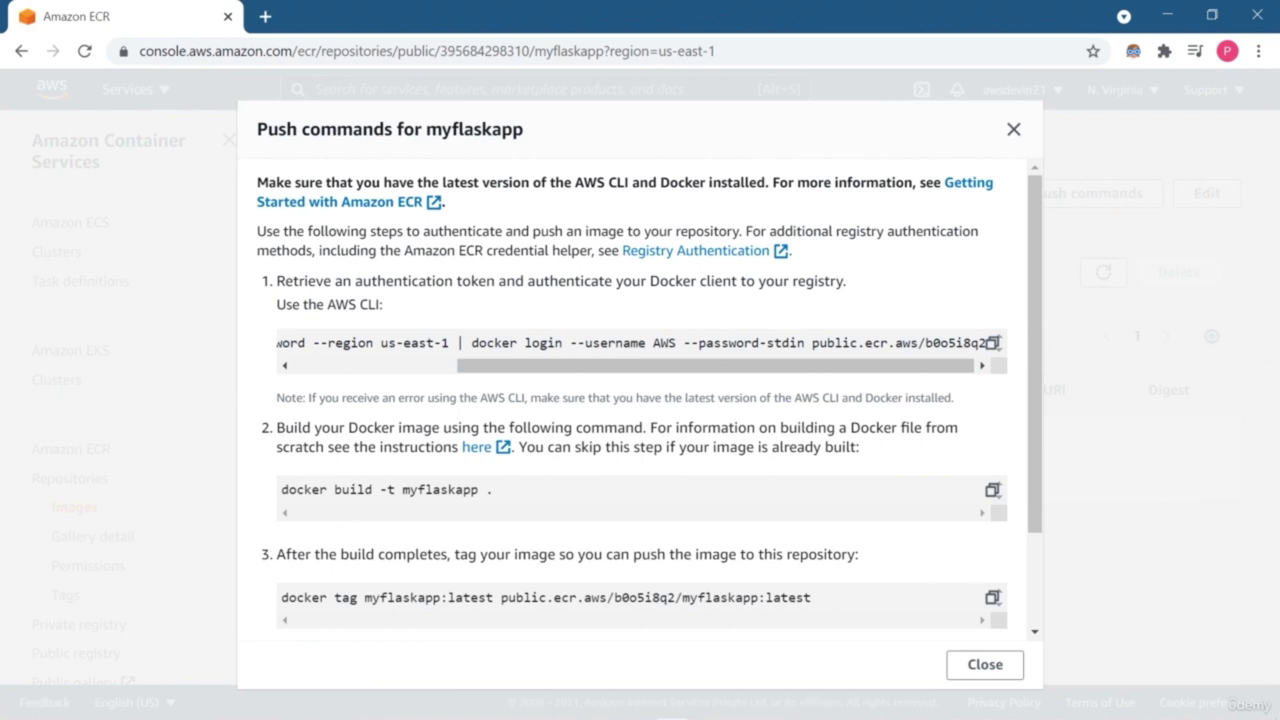
{"action": "left_click_drag", "start_coordinate": [494, 490], "coordinate": [281, 490]}
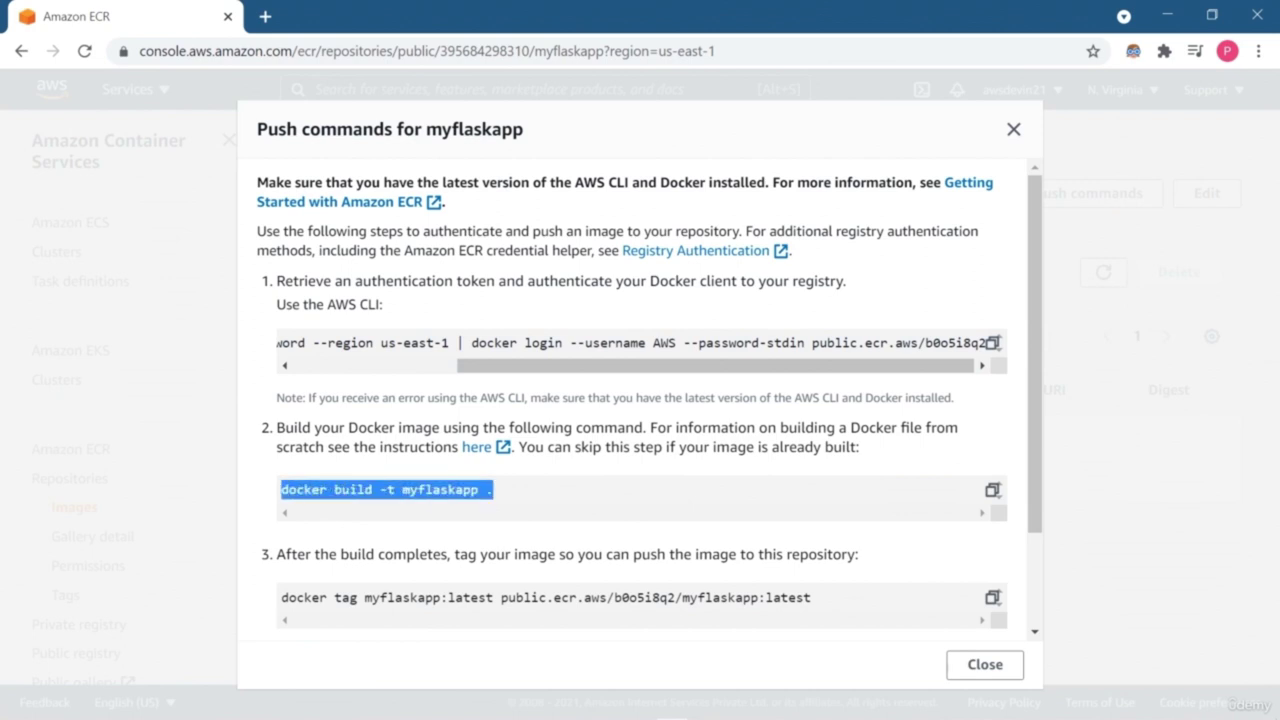
{"action": "mouse_move", "coordinate": [733, 719]}
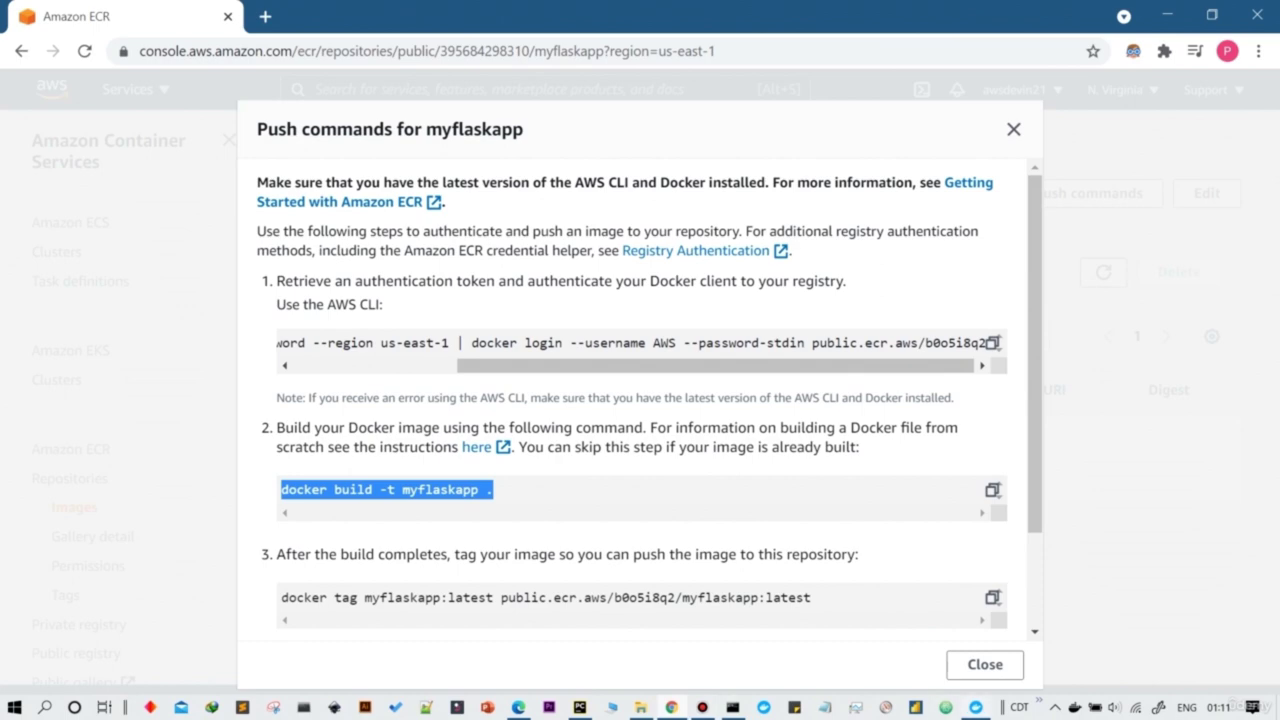
{"action": "left_click", "coordinate": [975, 707]}
{"action": "key", "text": "alt+Tab"}
{"action": "key", "text": "ctrl+v"}
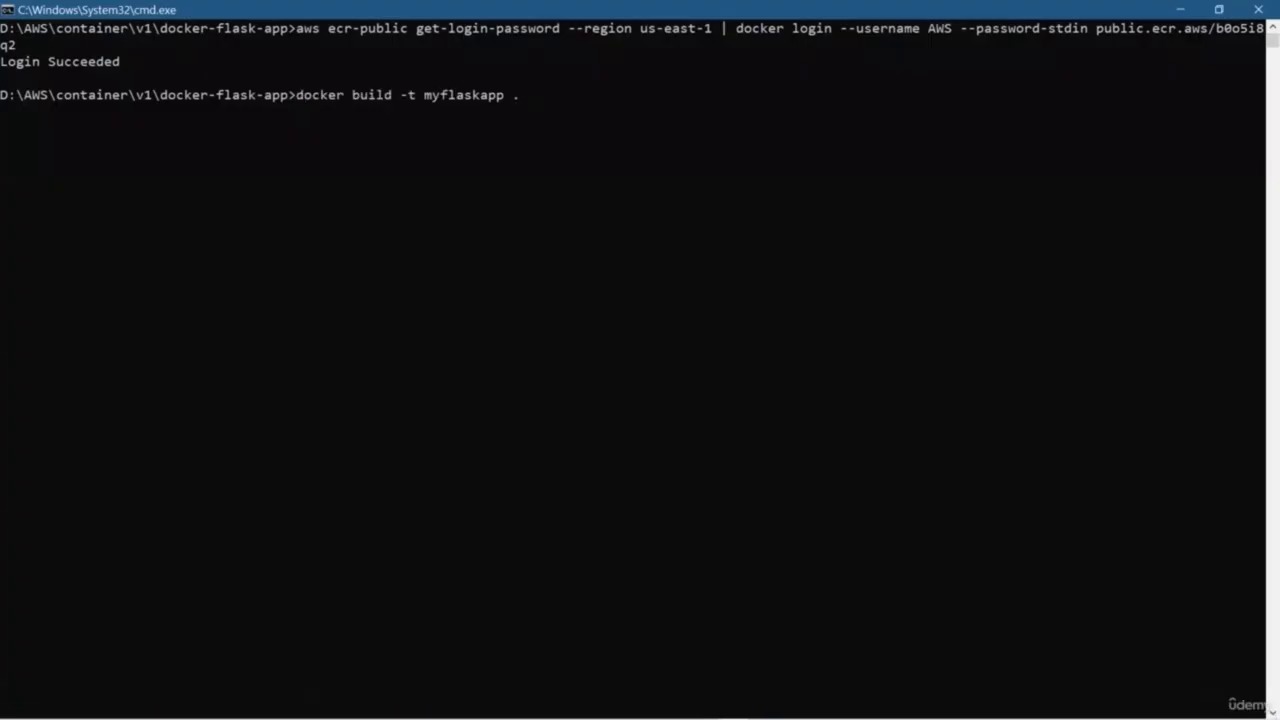
{"action": "key", "text": "Return"}
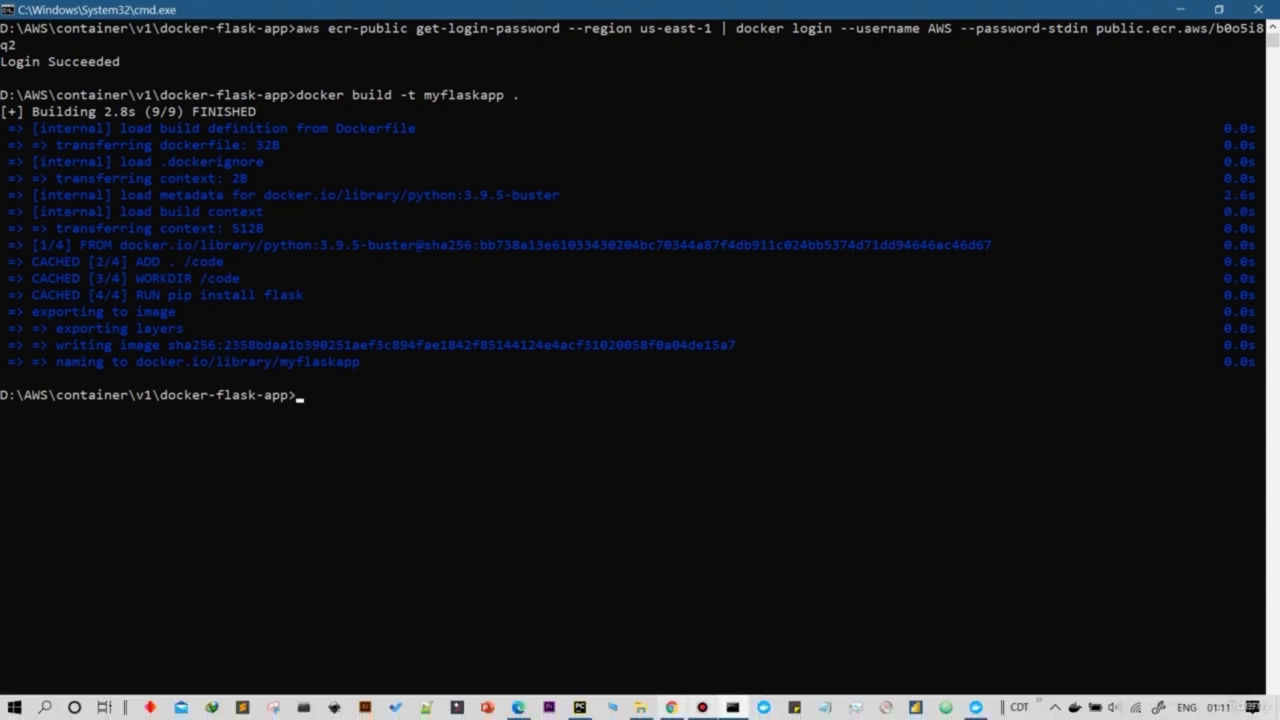
Step: Copy "docker tag myflaskapp:latest public.ecr.aws/b0o5i8q2/myflaskapp:latest" from the ECR push commands and run it in Command Prompt
{"action": "left_click", "coordinate": [671, 707]}
{"action": "scroll", "coordinate": [640, 400], "scroll_direction": "down", "scroll_amount": 3}
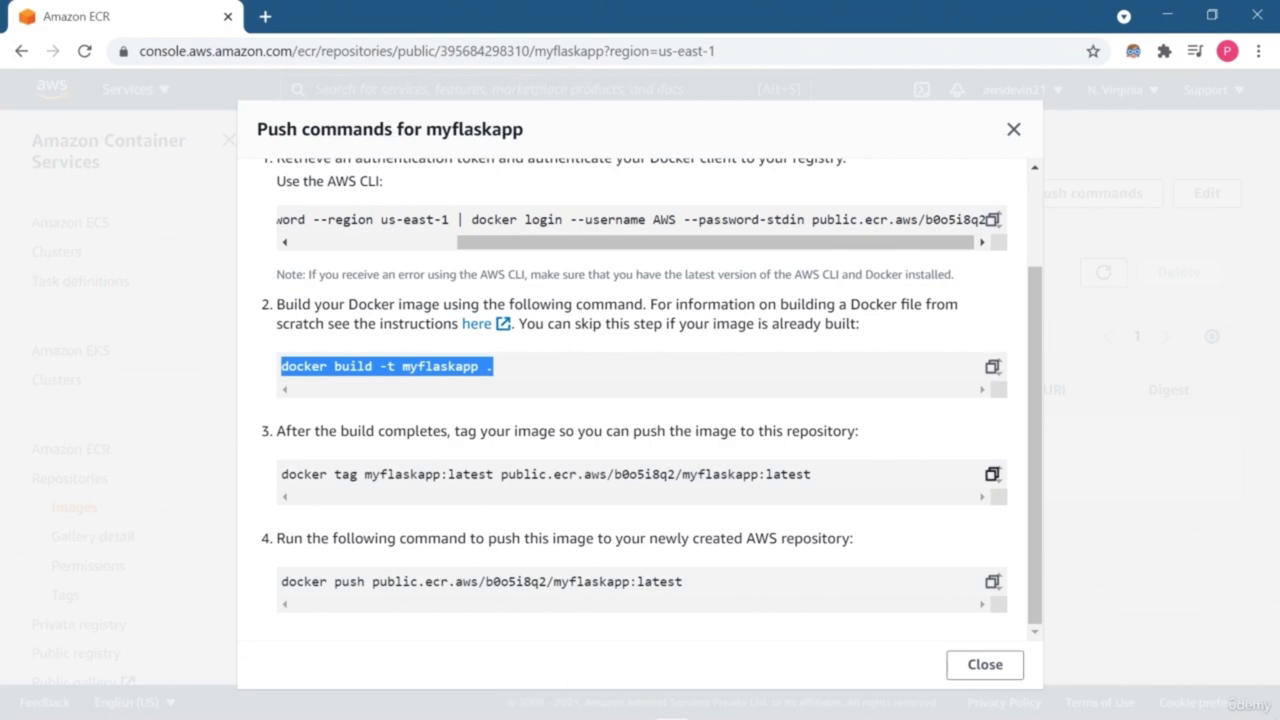
{"action": "left_click", "coordinate": [732, 707]}
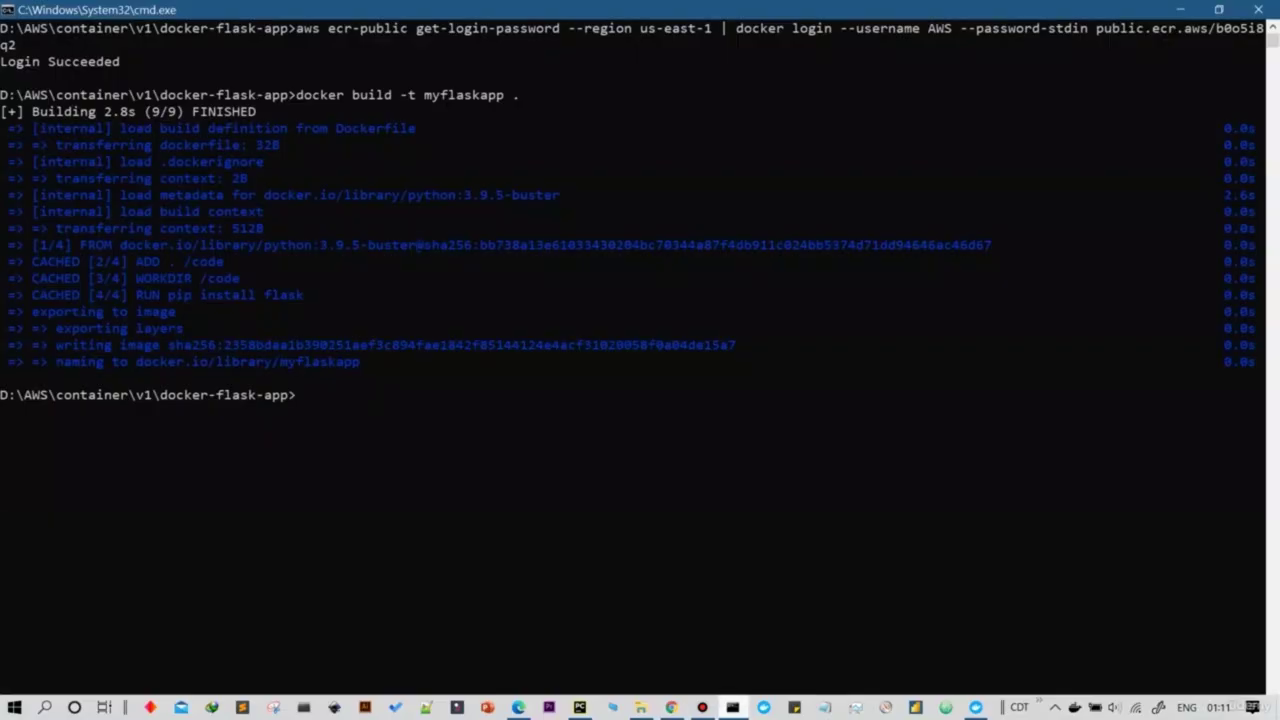
{"action": "key", "text": "ctrl+v"}
{"action": "key", "text": "Return"}
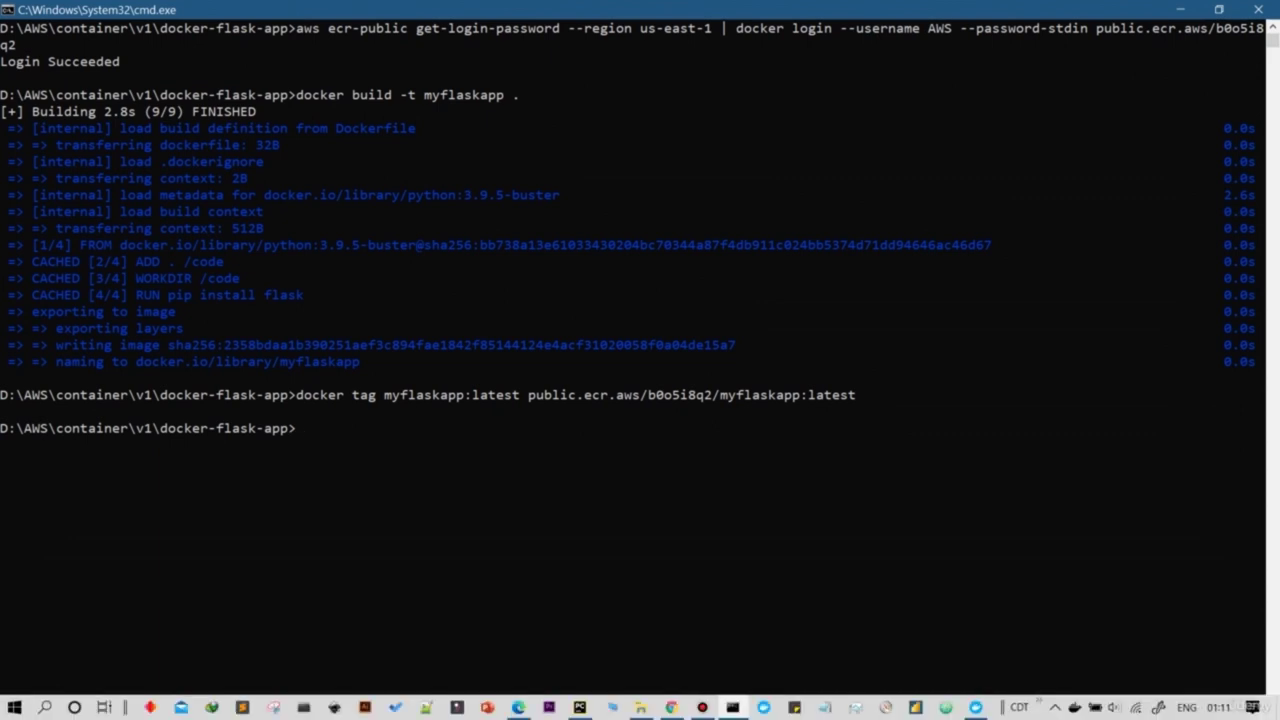
Step: List the local images with "docker images" and check the repository-tagged myflaskapp entry
{"action": "type", "text": "docker images"}
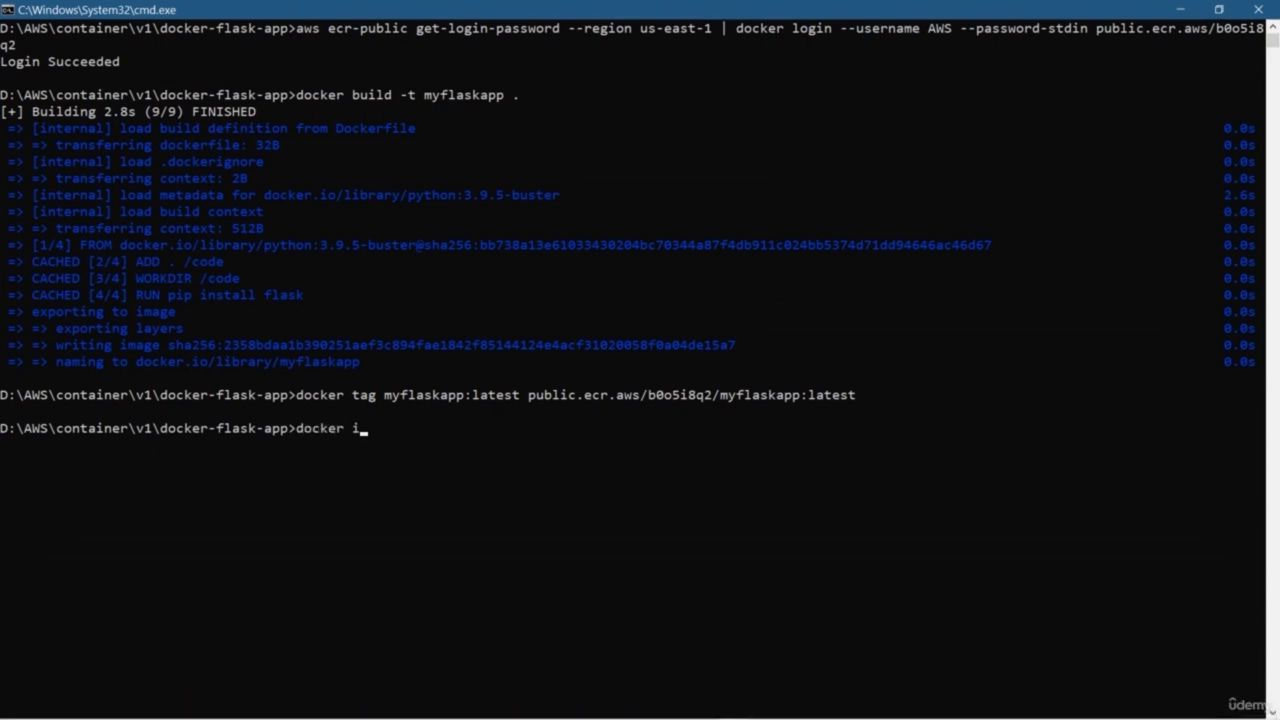
{"action": "key", "text": "Return"}
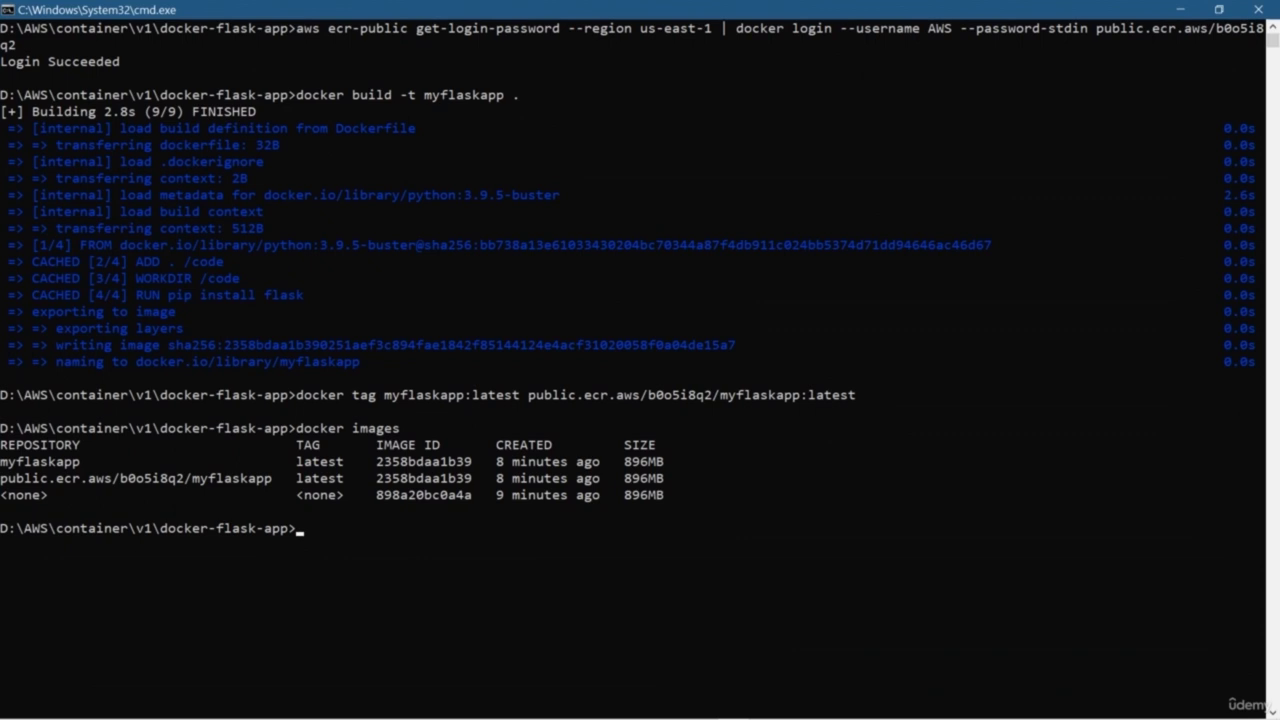
{"action": "left_click_drag", "start_coordinate": [10, 478], "coordinate": [248, 461]}
{"action": "left_click", "coordinate": [267, 478]}
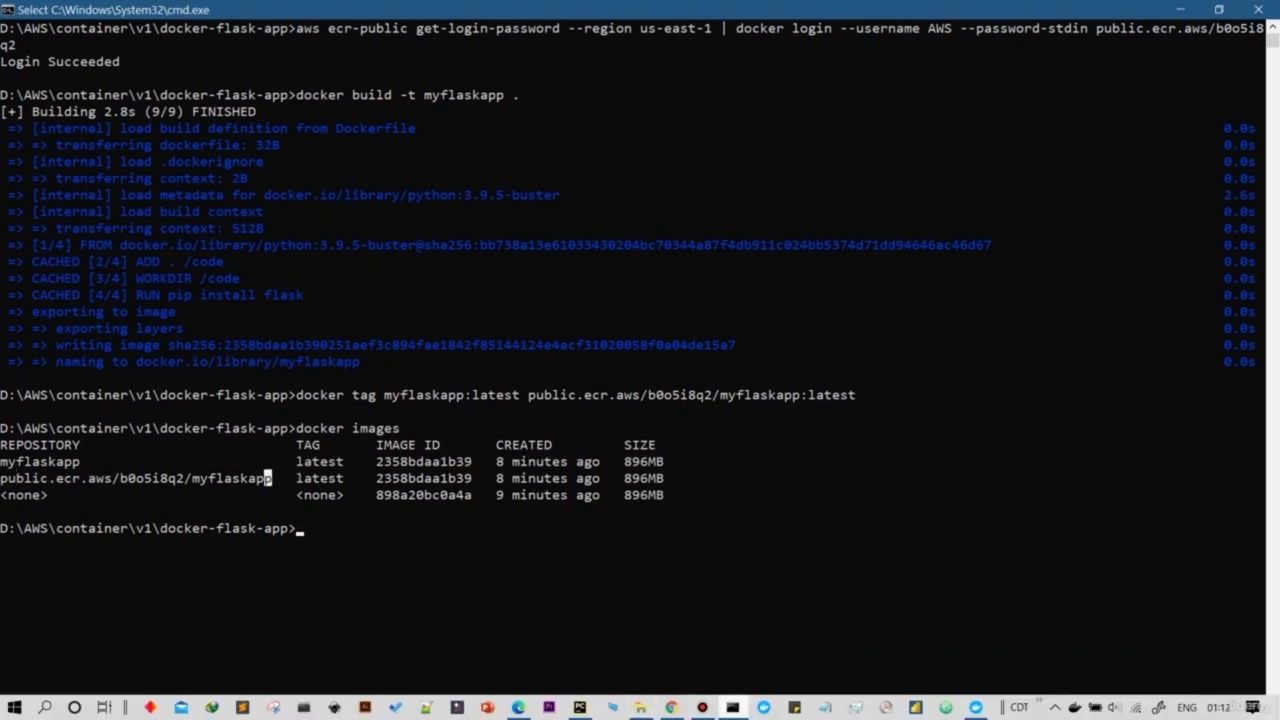
Step: Copy "docker push public.ecr.aws/b0o5i8q2/myflaskapp:latest" from the ECR push commands, run it in Command Prompt, and close the push commands
{"action": "left_click", "coordinate": [671, 707]}
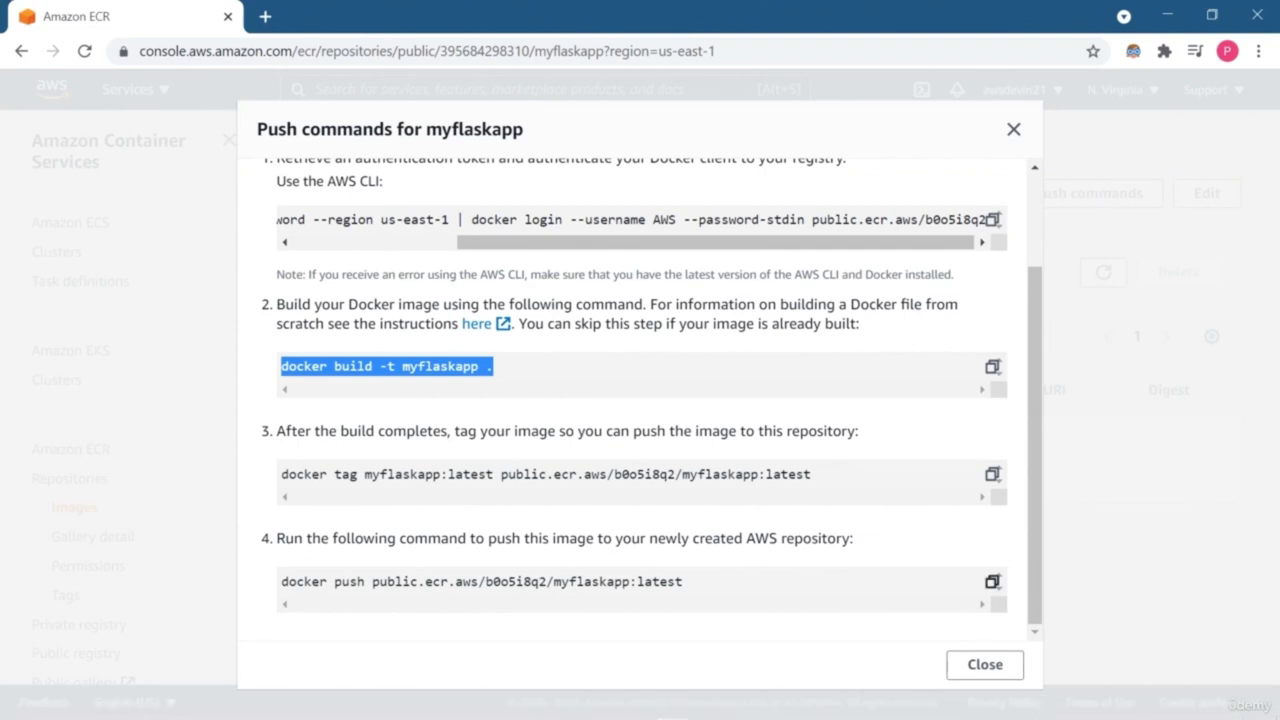
{"action": "mouse_move", "coordinate": [770, 712]}
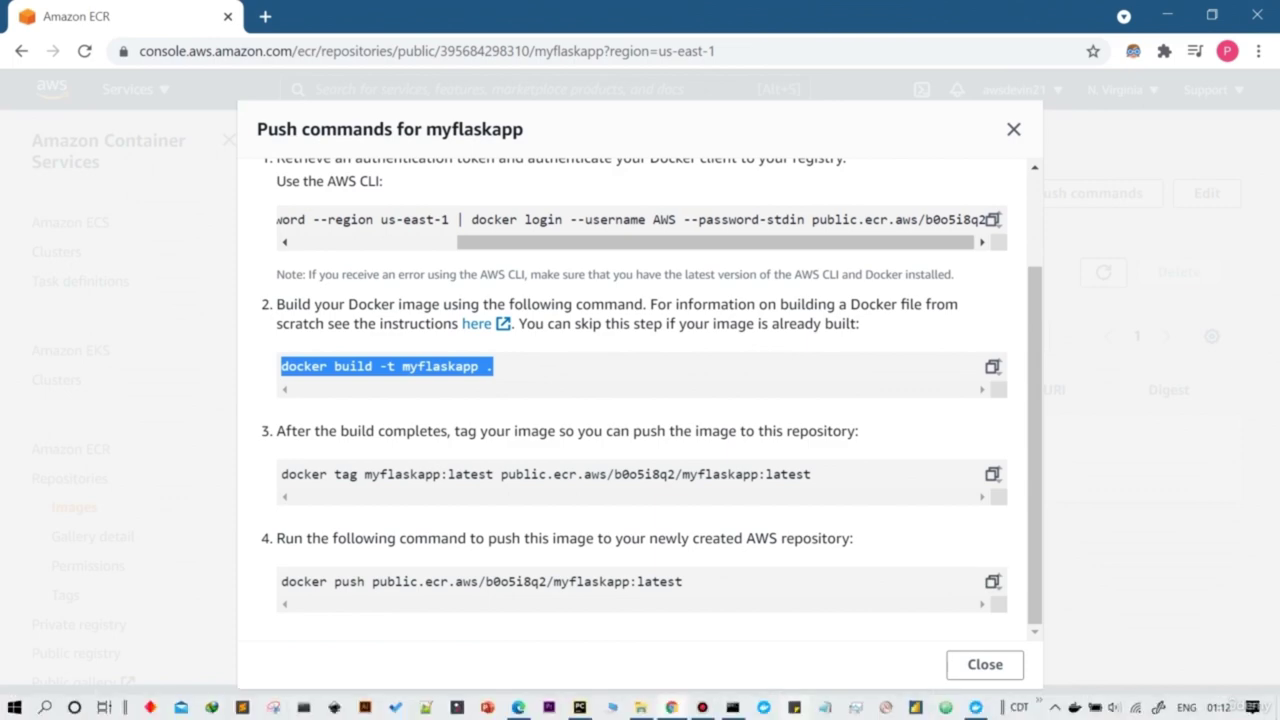
{"action": "key", "text": "alt+Tab"}
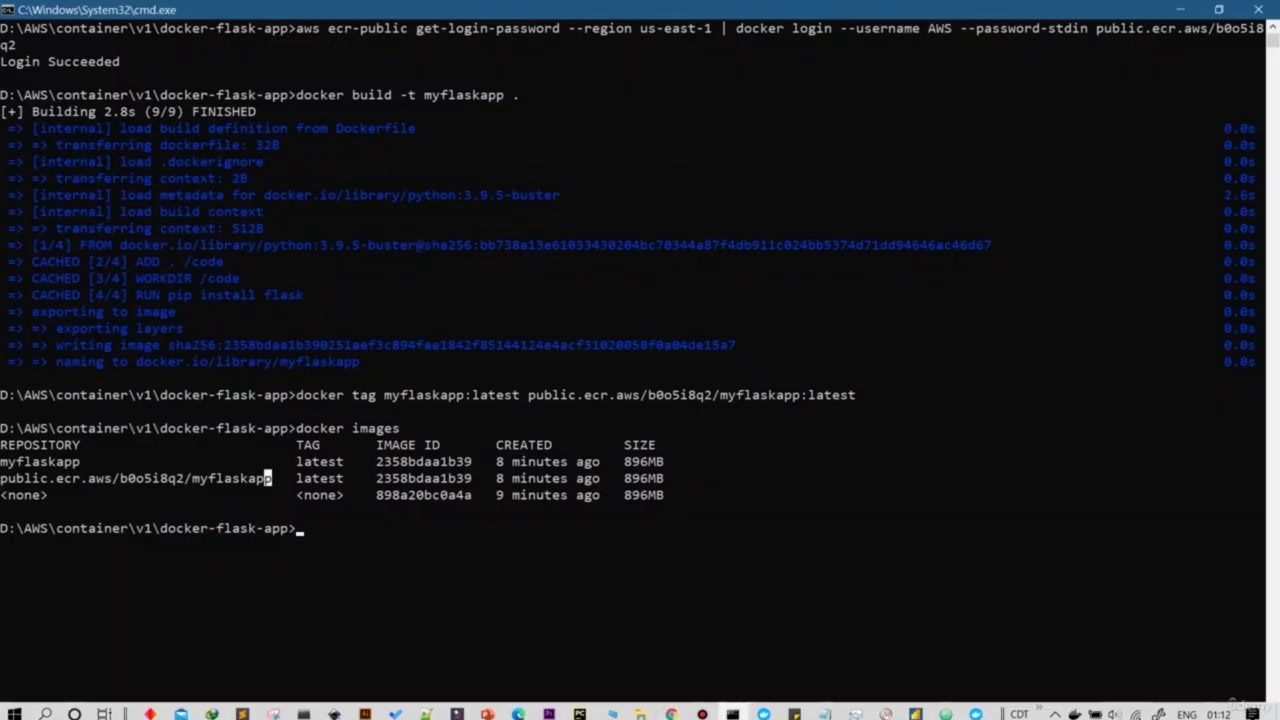
{"action": "type", "text": "p"}
{"action": "key", "text": "BackSpace"}
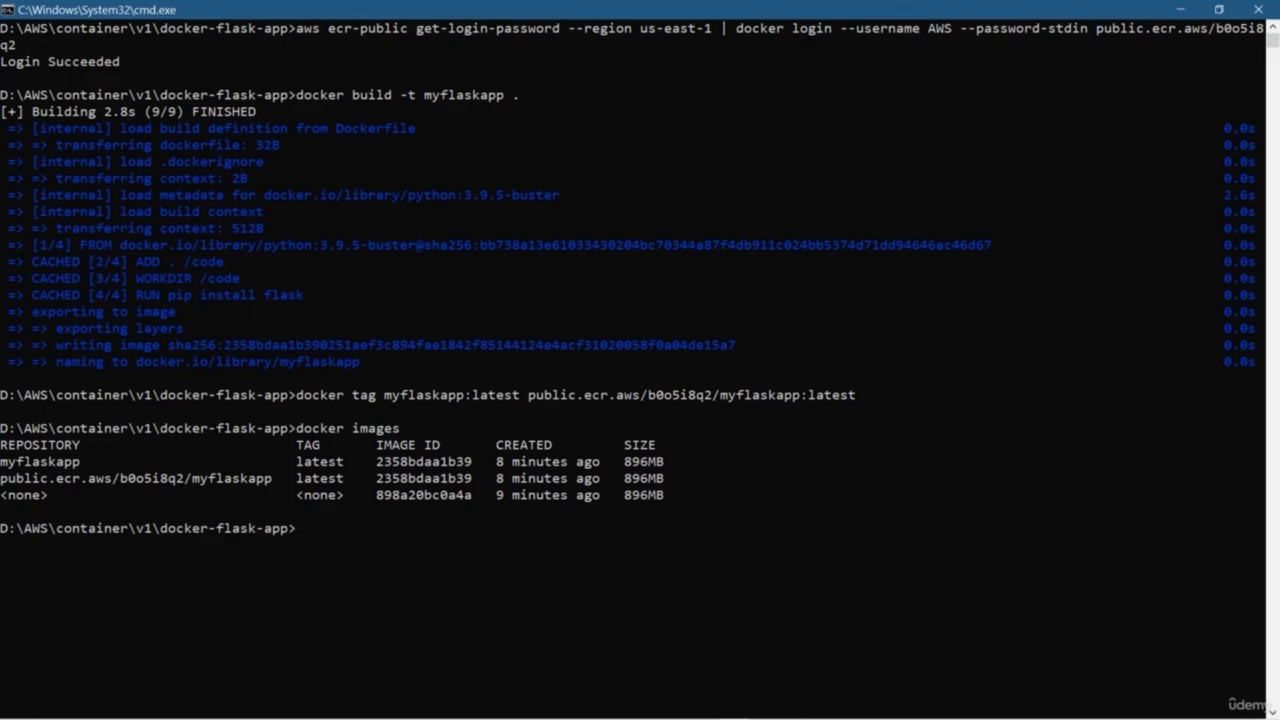
{"action": "key", "text": "alt+Tab"}
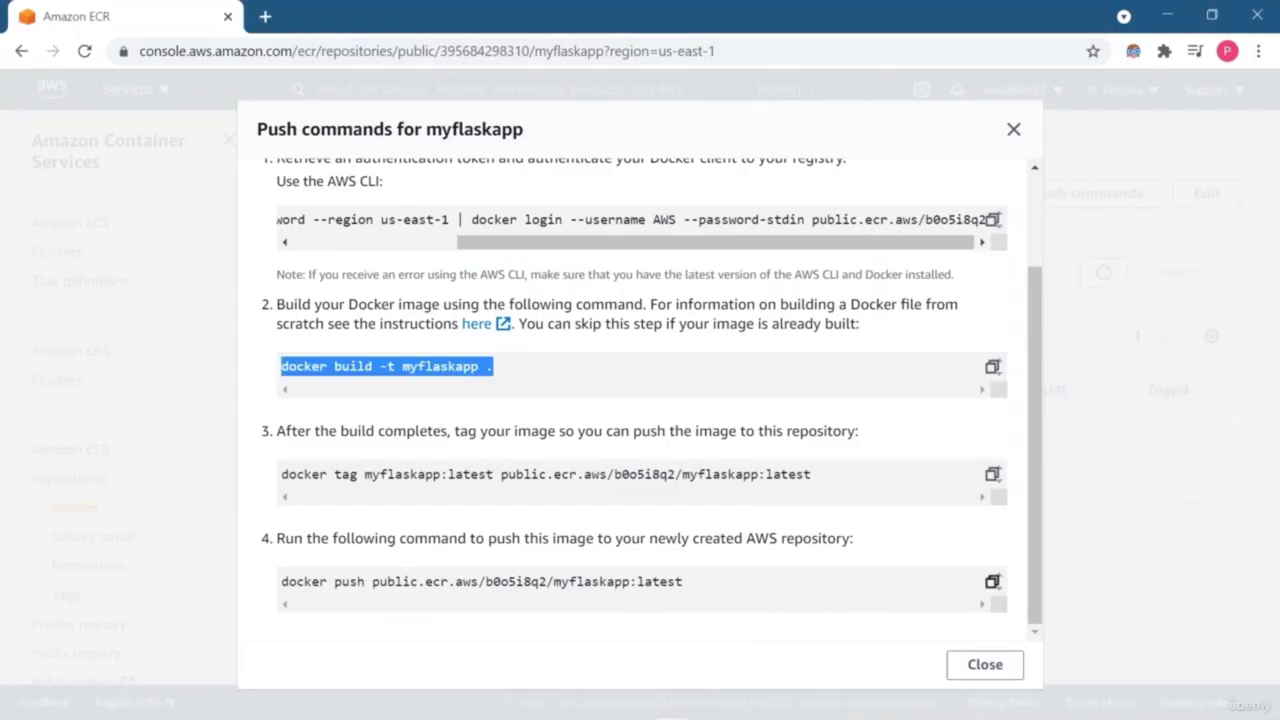
{"action": "key", "text": "alt+Tab"}
{"action": "key", "text": "ctrl+v"}
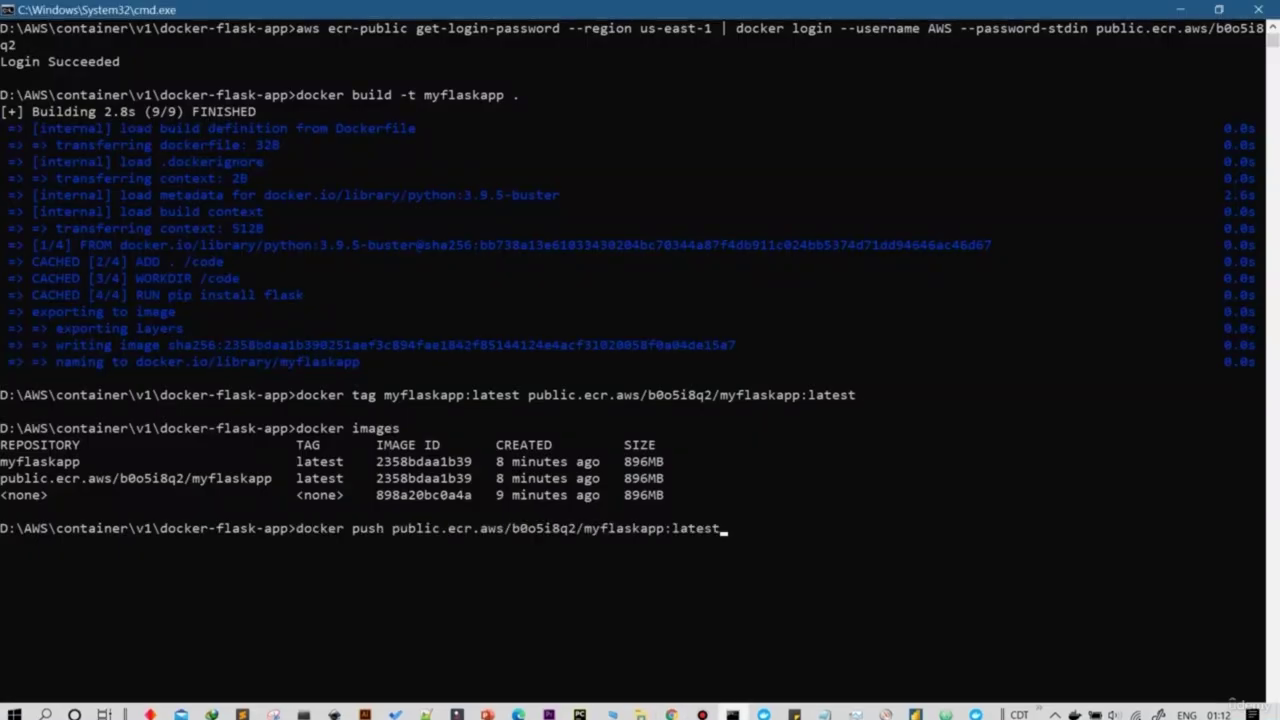
{"action": "key", "text": "alt+Tab"}
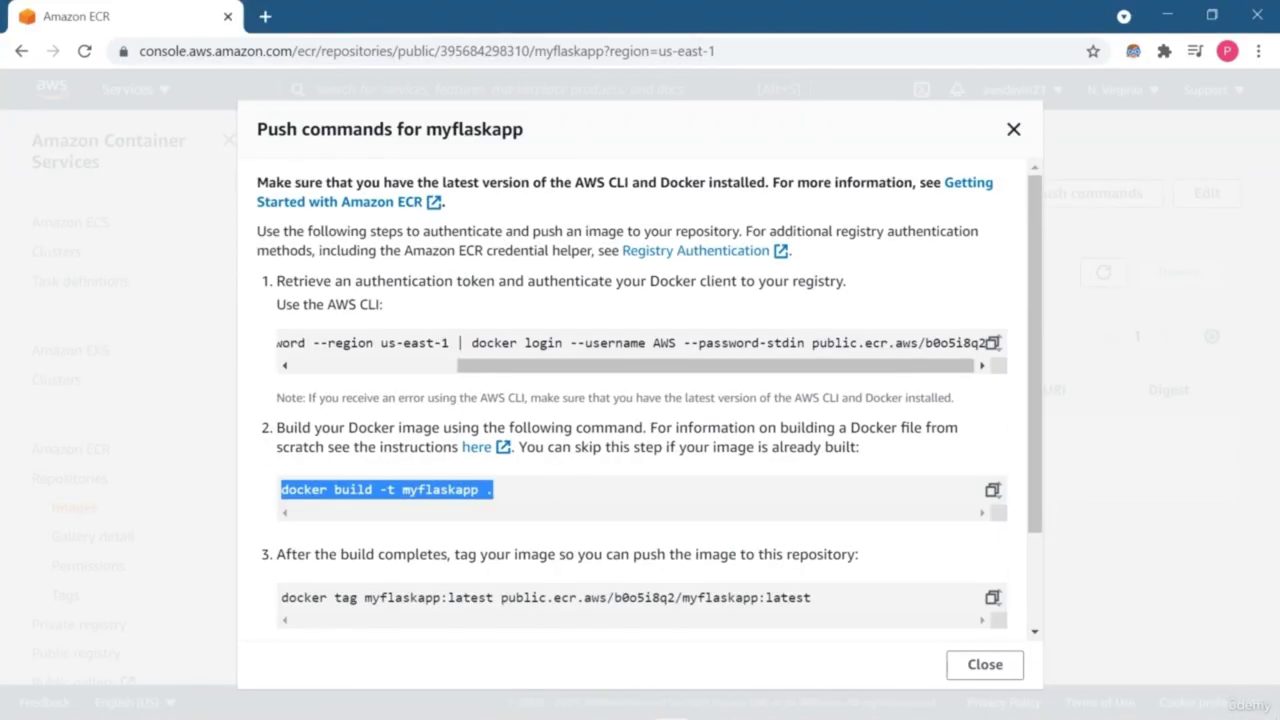
{"action": "key", "text": "Escape"}
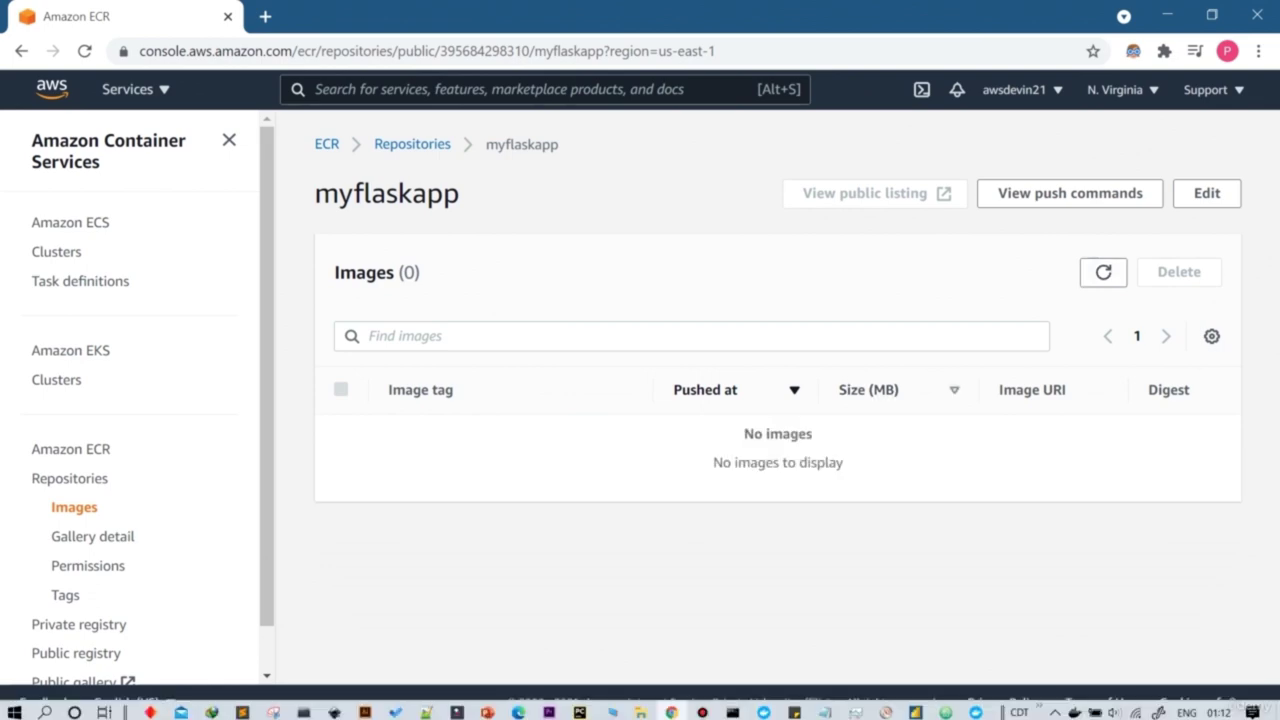
{"action": "left_click", "coordinate": [734, 707]}
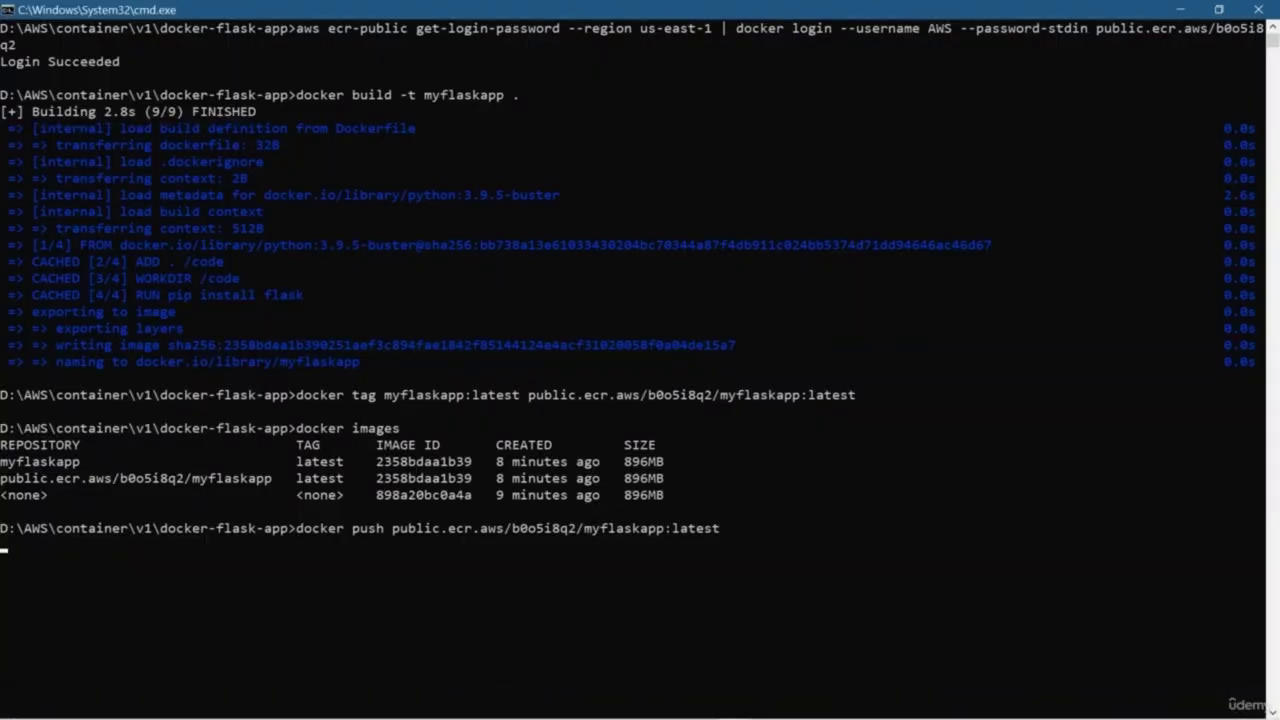
{"action": "key", "text": "Return"}
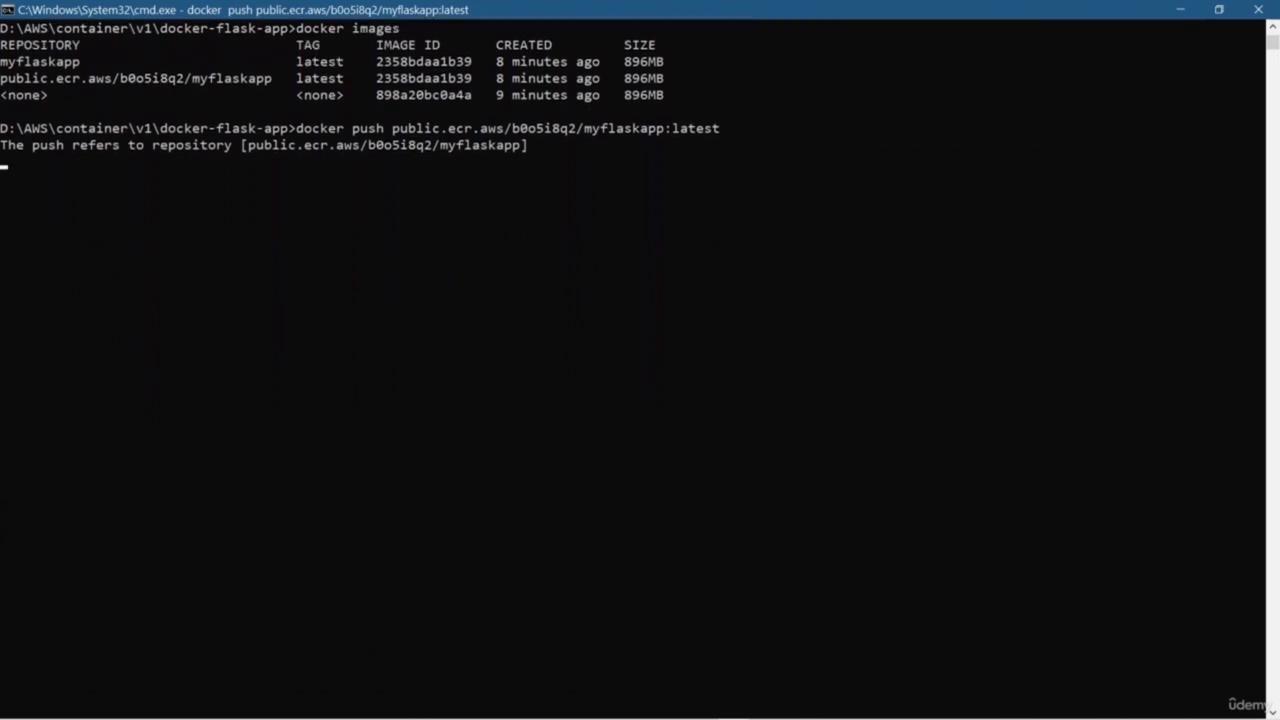
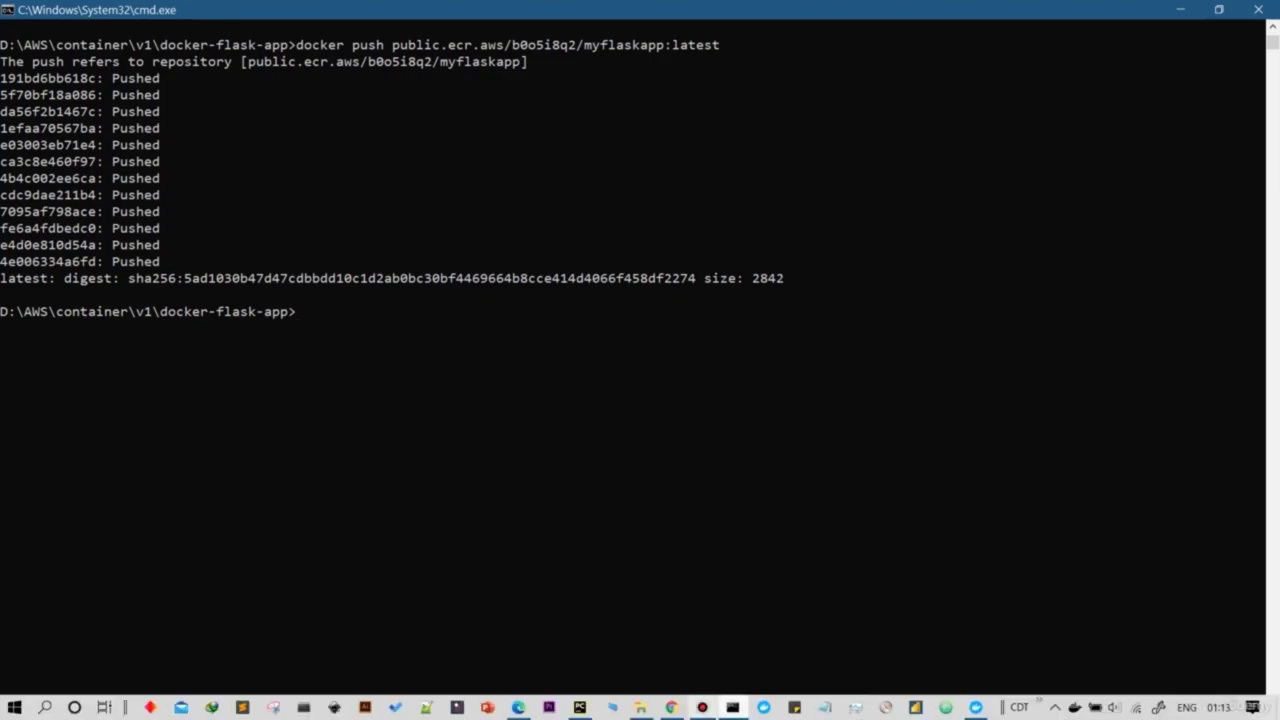
Step: Switch to the ECR console, refresh the myflaskapp image list and view the details of the image tagged latest
{"action": "key", "text": "alt+Tab"}
{"action": "left_click", "coordinate": [1103, 272]}
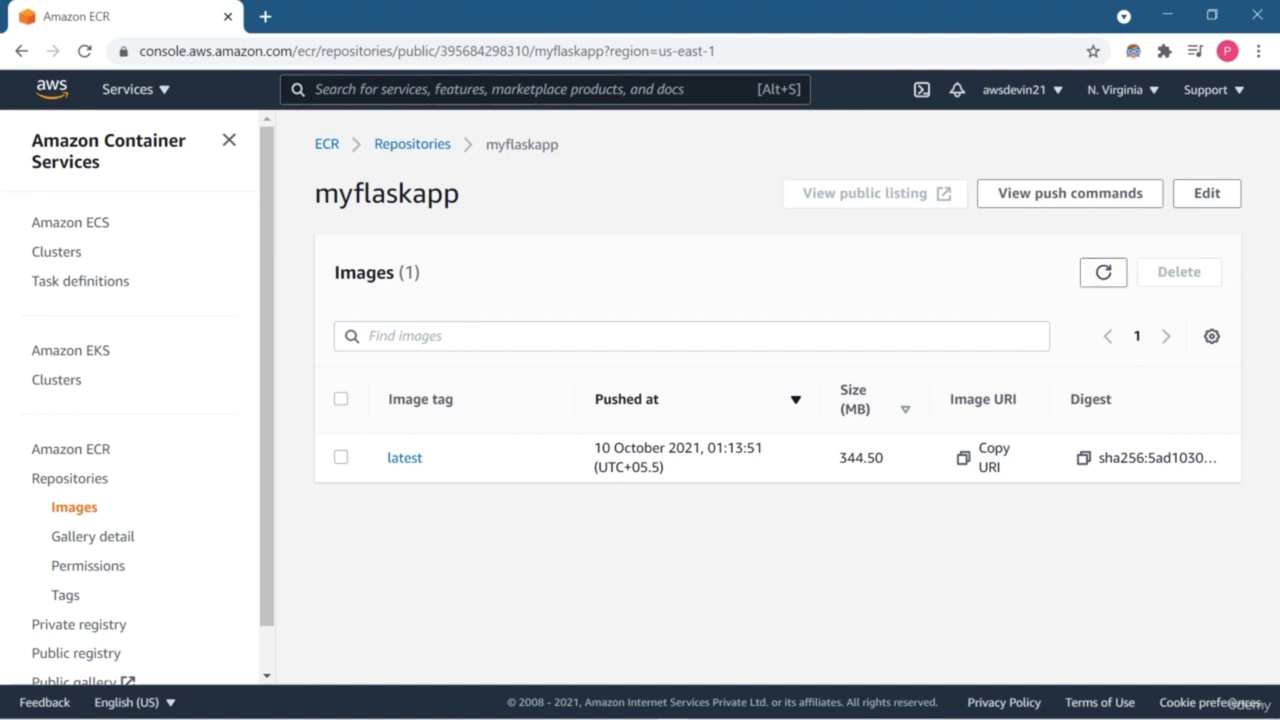
{"action": "left_click", "coordinate": [404, 457]}
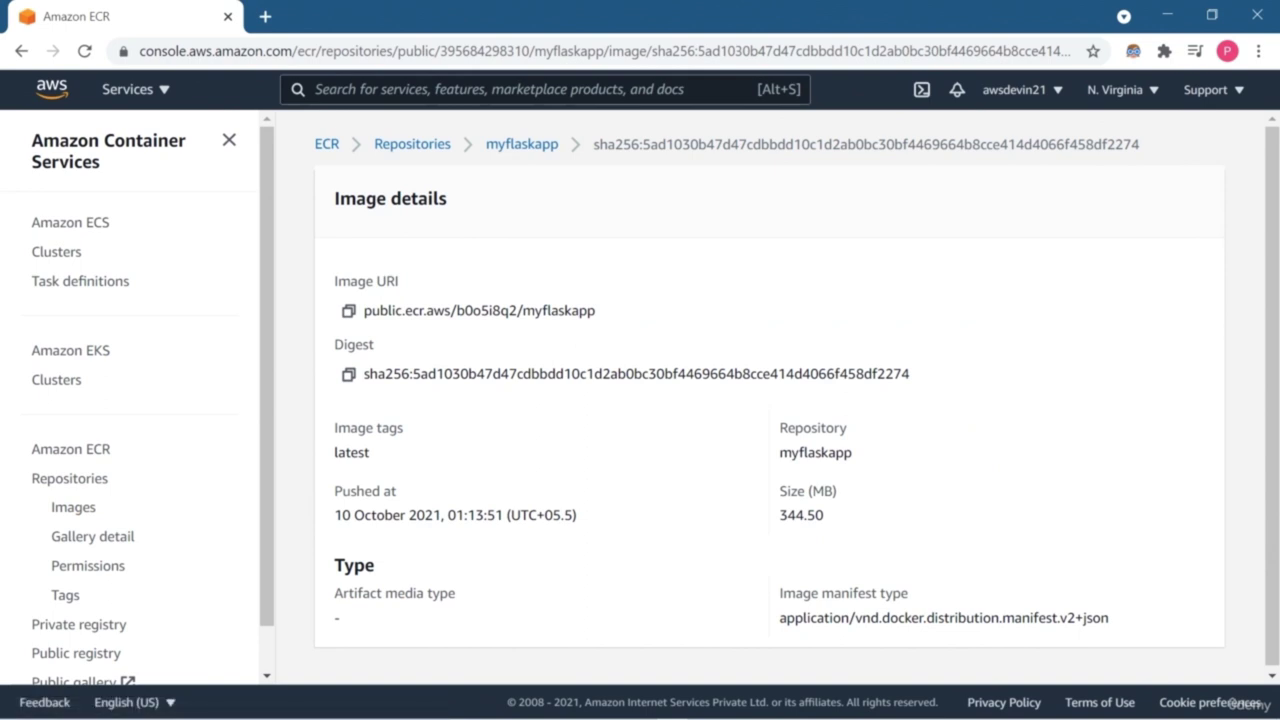
{"action": "scroll", "coordinate": [768, 400], "scroll_direction": "down", "scroll_amount": 1}
Step: View the ECR repositories list and the public registry settings, ending back at the repositories list
{"action": "left_click", "coordinate": [69, 478]}
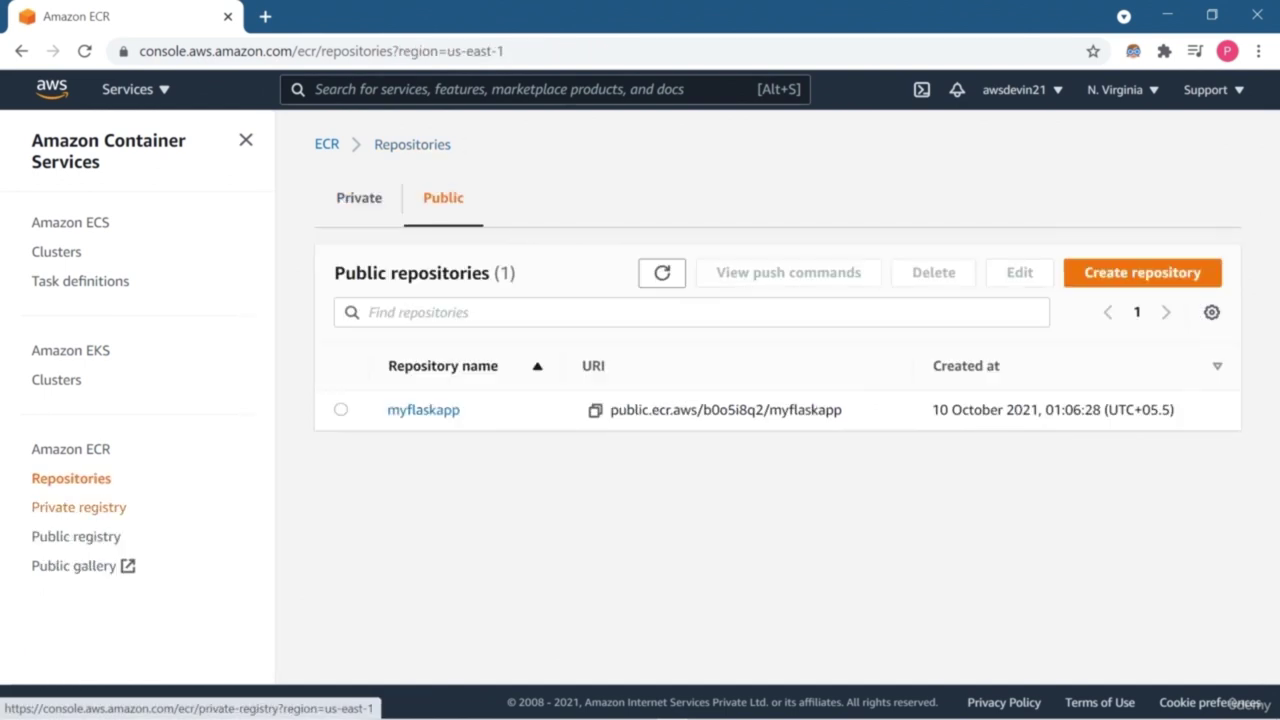
{"action": "left_click", "coordinate": [76, 536]}
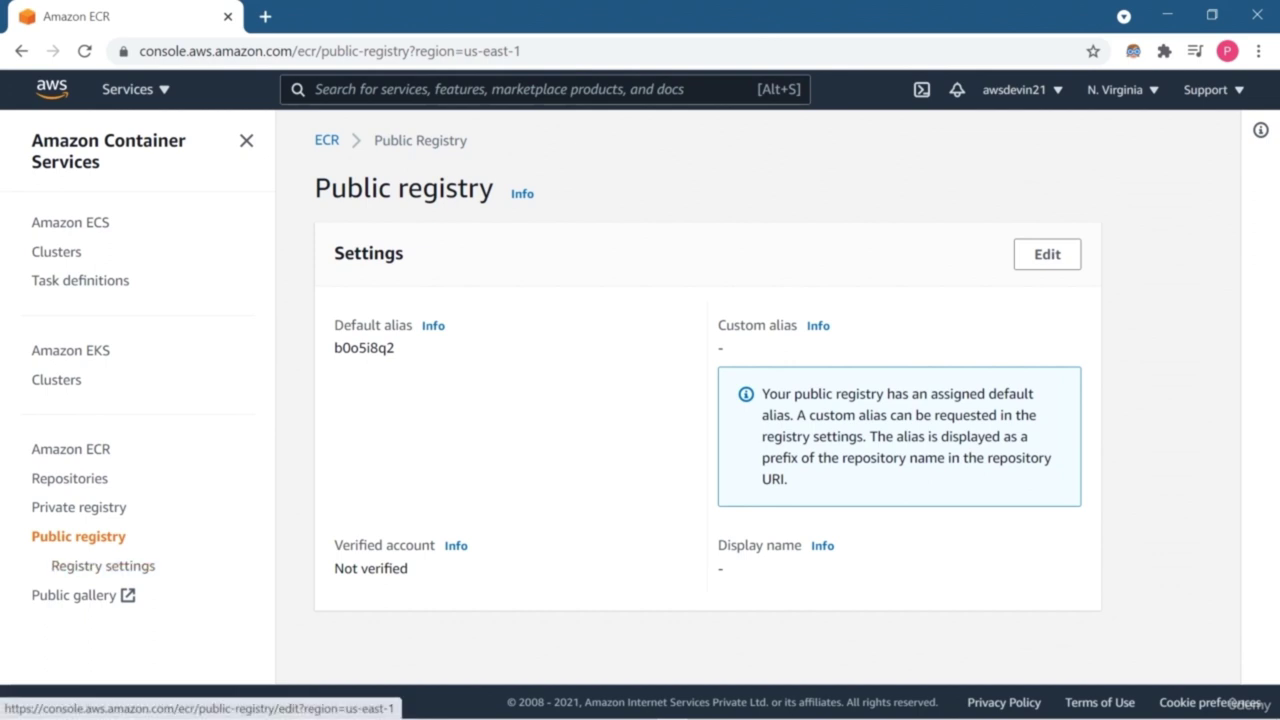
{"action": "left_click", "coordinate": [69, 478]}
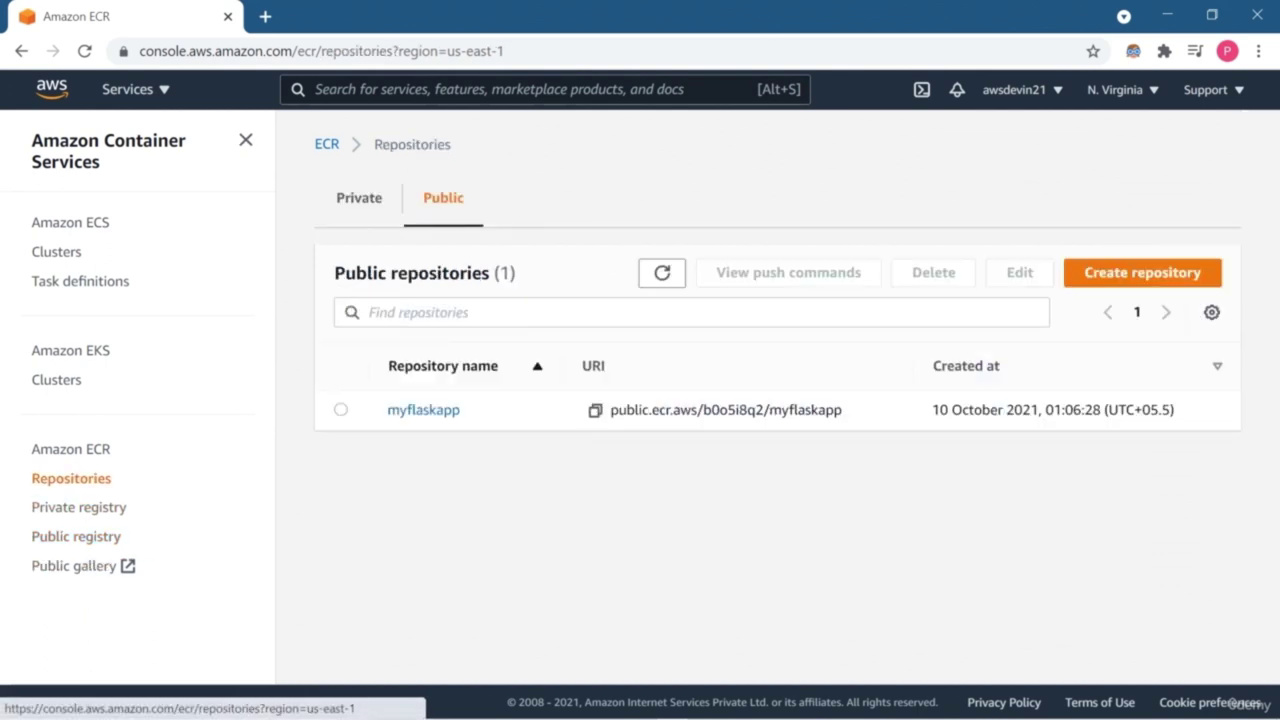
Step: Open the Amazon ECR Public Gallery and look through its listed repositories
{"action": "left_click", "coordinate": [73, 566]}
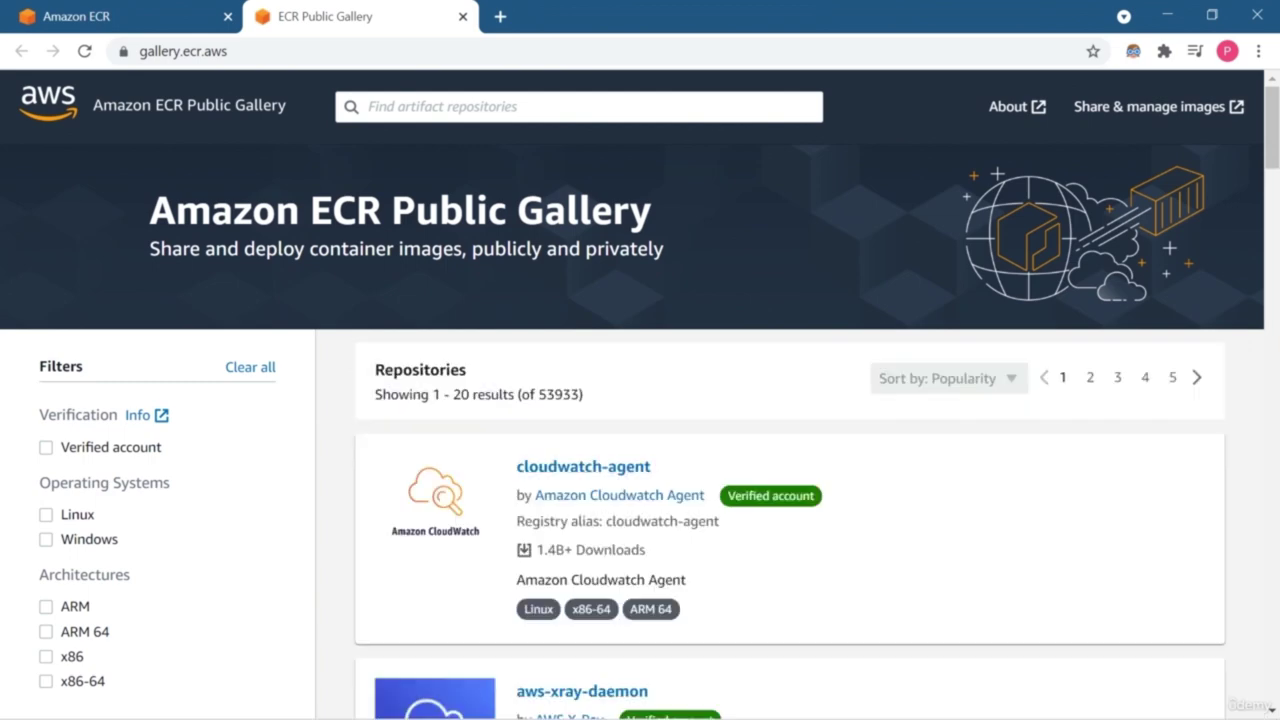
{"action": "scroll", "coordinate": [640, 430], "scroll_direction": "down", "scroll_amount": 2}
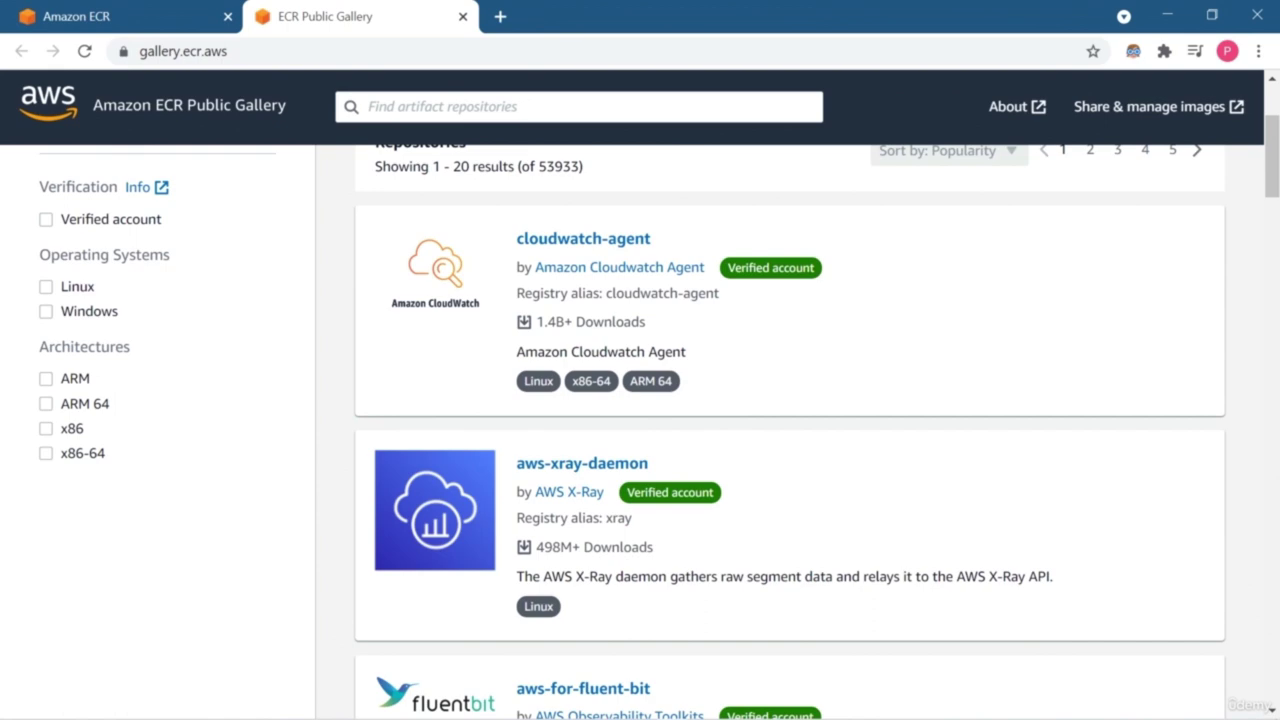
{"action": "scroll", "coordinate": [640, 430], "scroll_direction": "up", "scroll_amount": 2}
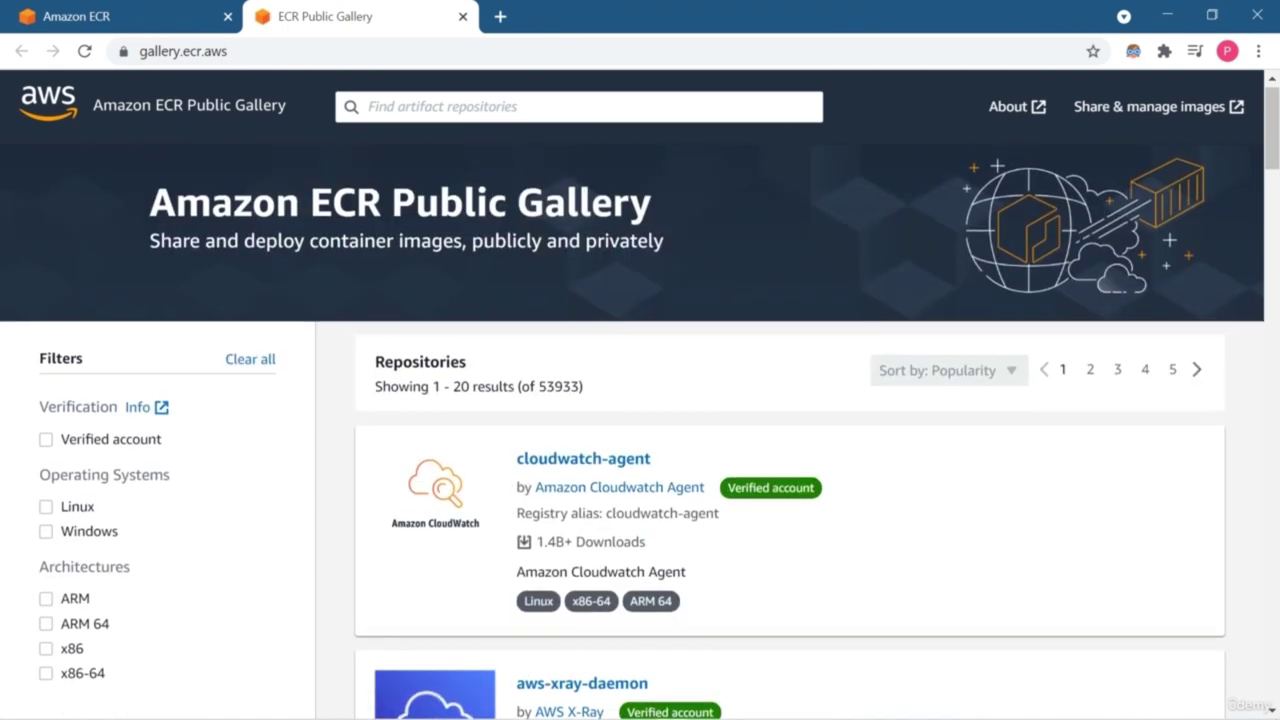
Step: Copy the repository name myflaskapp from the ECR console and search the ECR Public Gallery for it
{"action": "key", "text": "ctrl+shift+Tab"}
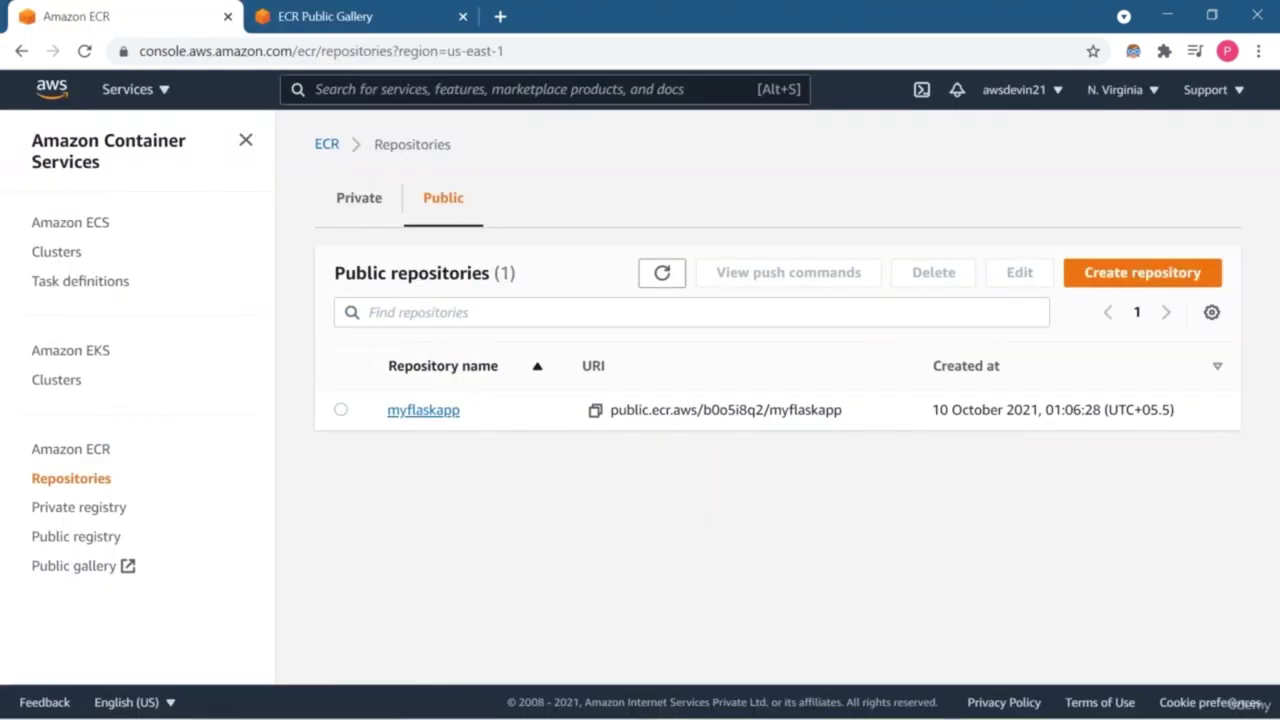
{"action": "left_click_drag", "start_coordinate": [461, 410], "coordinate": [386, 410]}
{"action": "key", "text": "ctrl+c"}
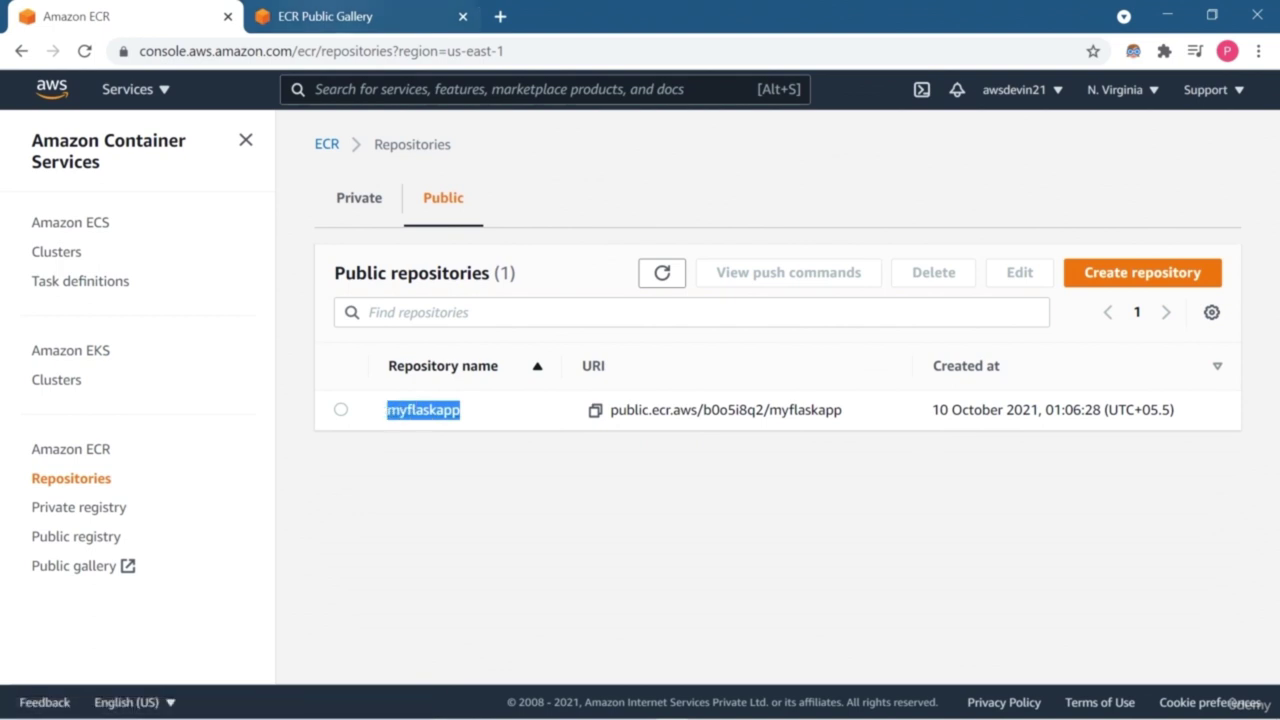
{"action": "key", "text": "ctrl+Tab"}
{"action": "left_click", "coordinate": [368, 106]}
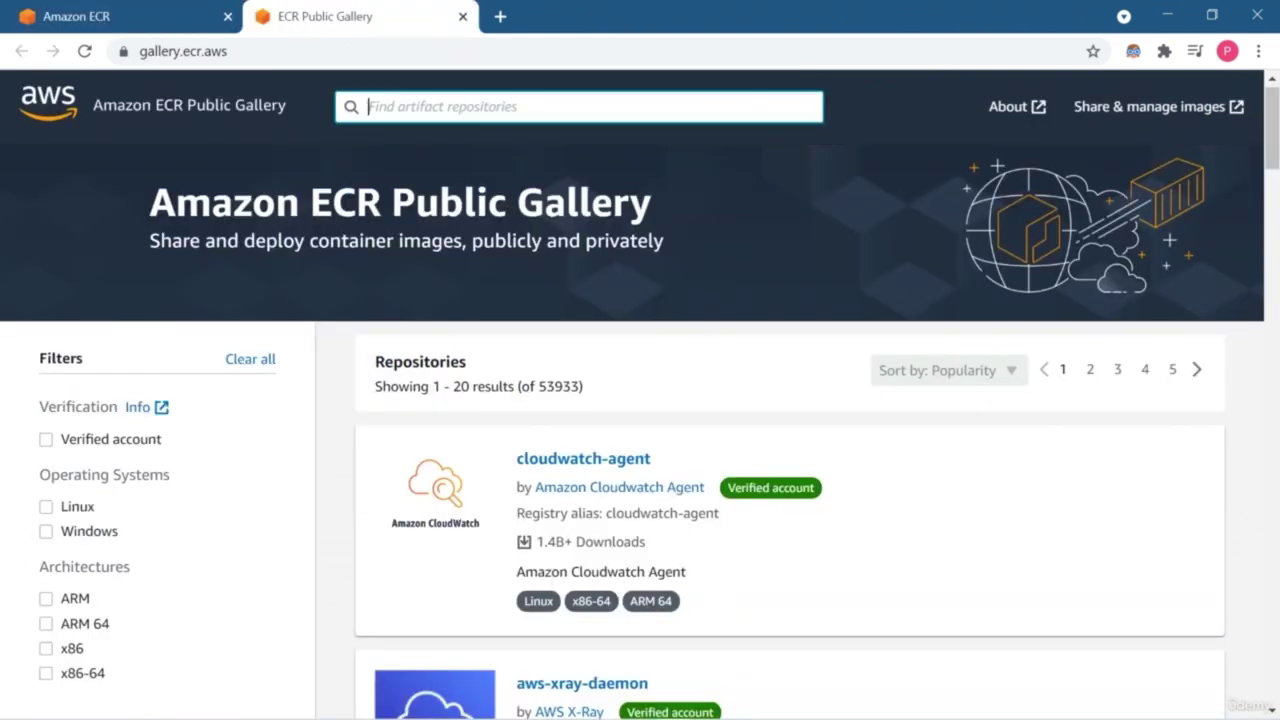
{"action": "key", "text": "ctrl+v"}
{"action": "key", "text": "Return"}
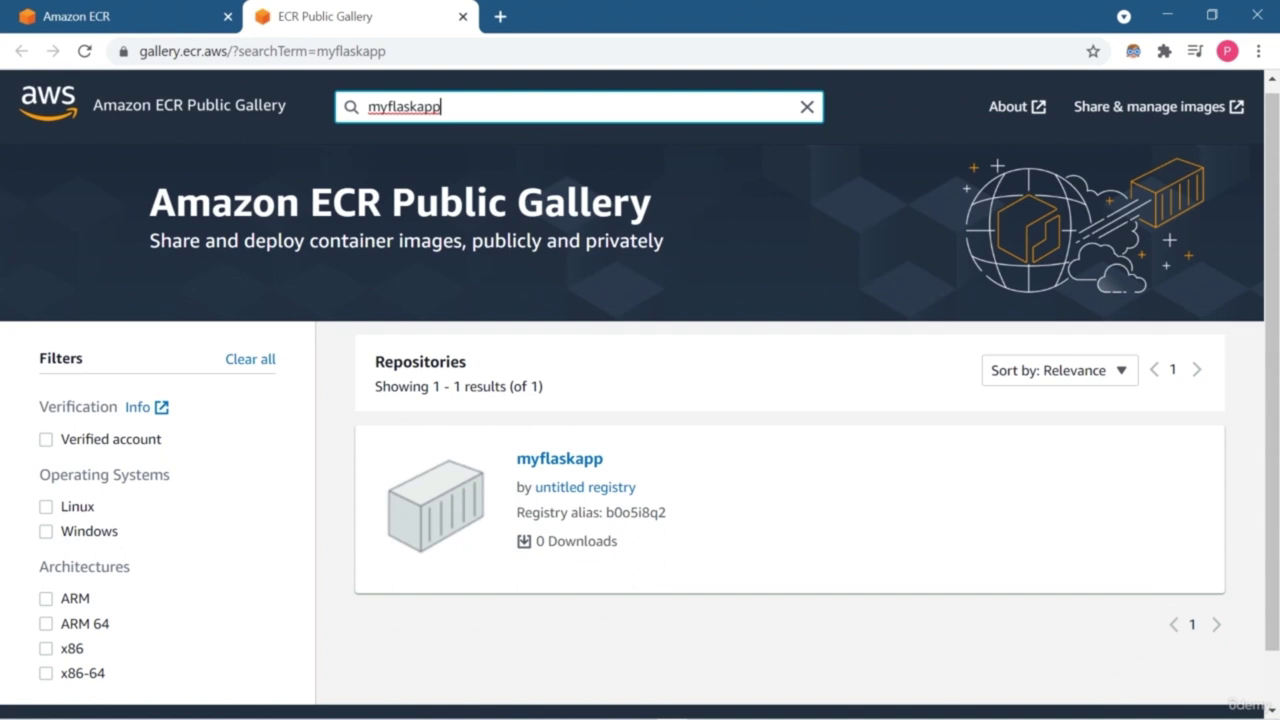
Step: Open the myflaskapp gallery listing and examine its usage information and image tags
{"action": "left_click", "coordinate": [559, 458]}
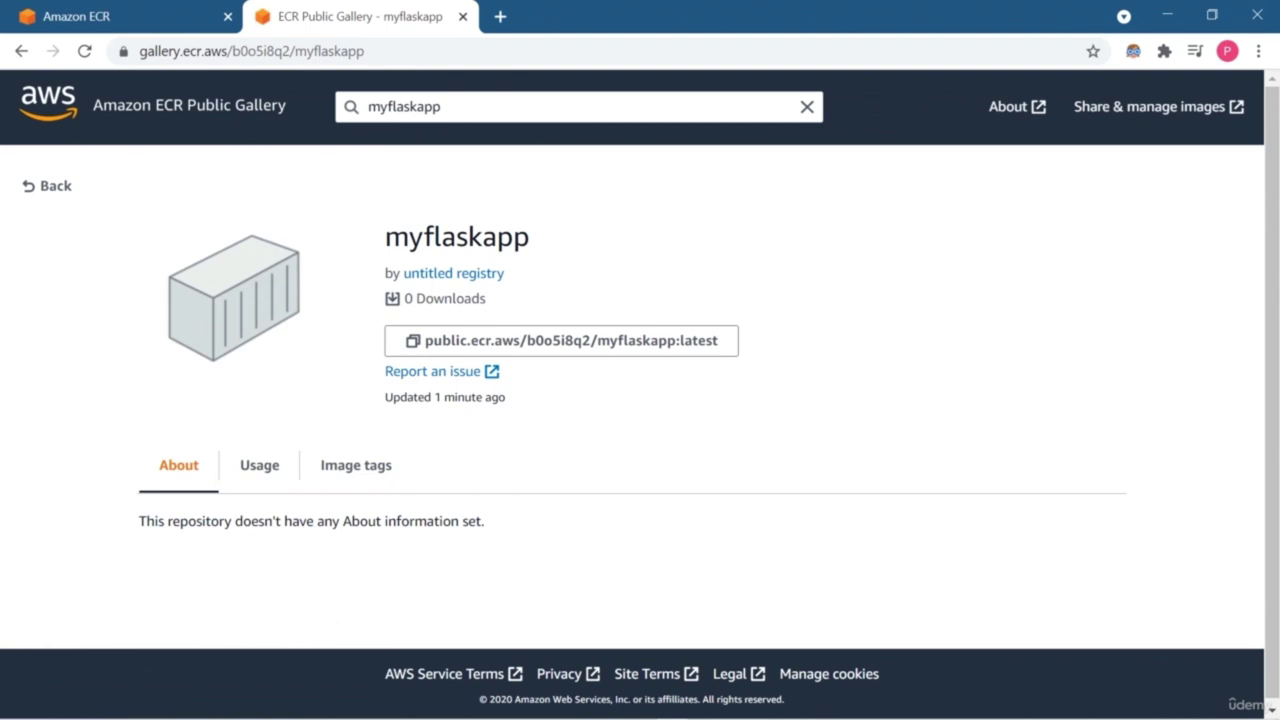
{"action": "left_click", "coordinate": [259, 465]}
{"action": "left_click", "coordinate": [355, 465]}
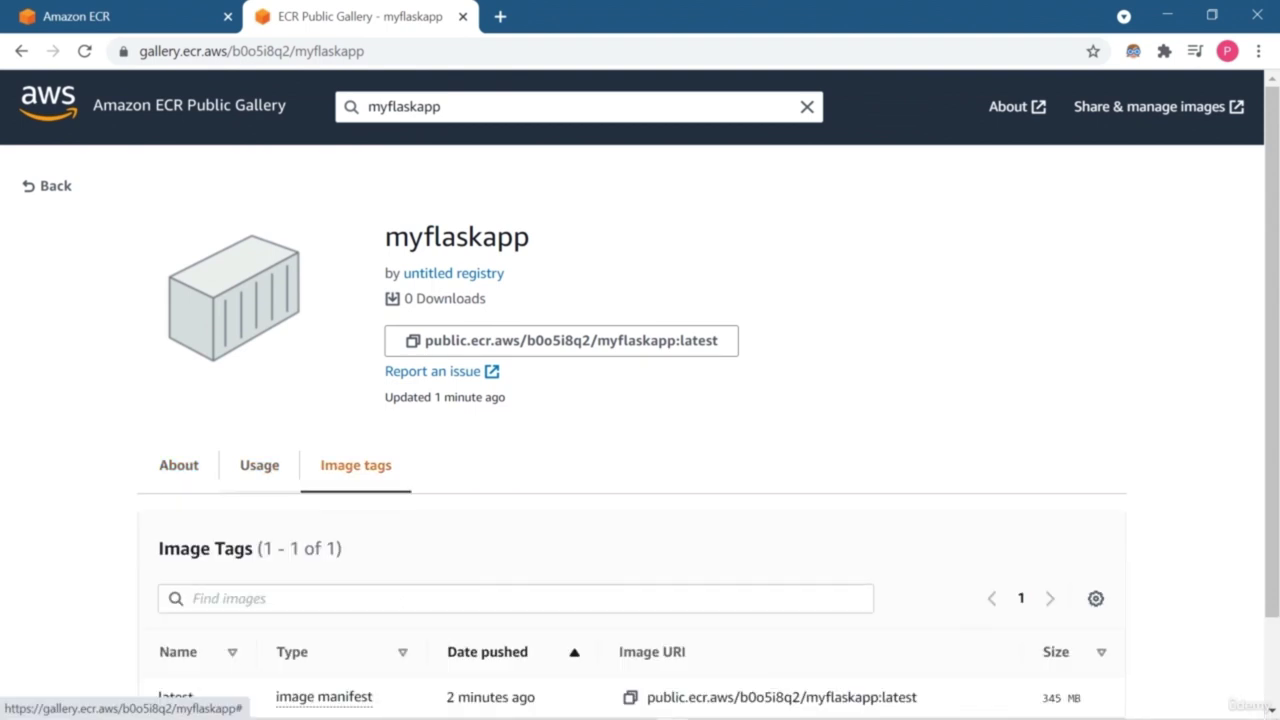
{"action": "scroll", "coordinate": [640, 430], "scroll_direction": "down", "scroll_amount": 1}
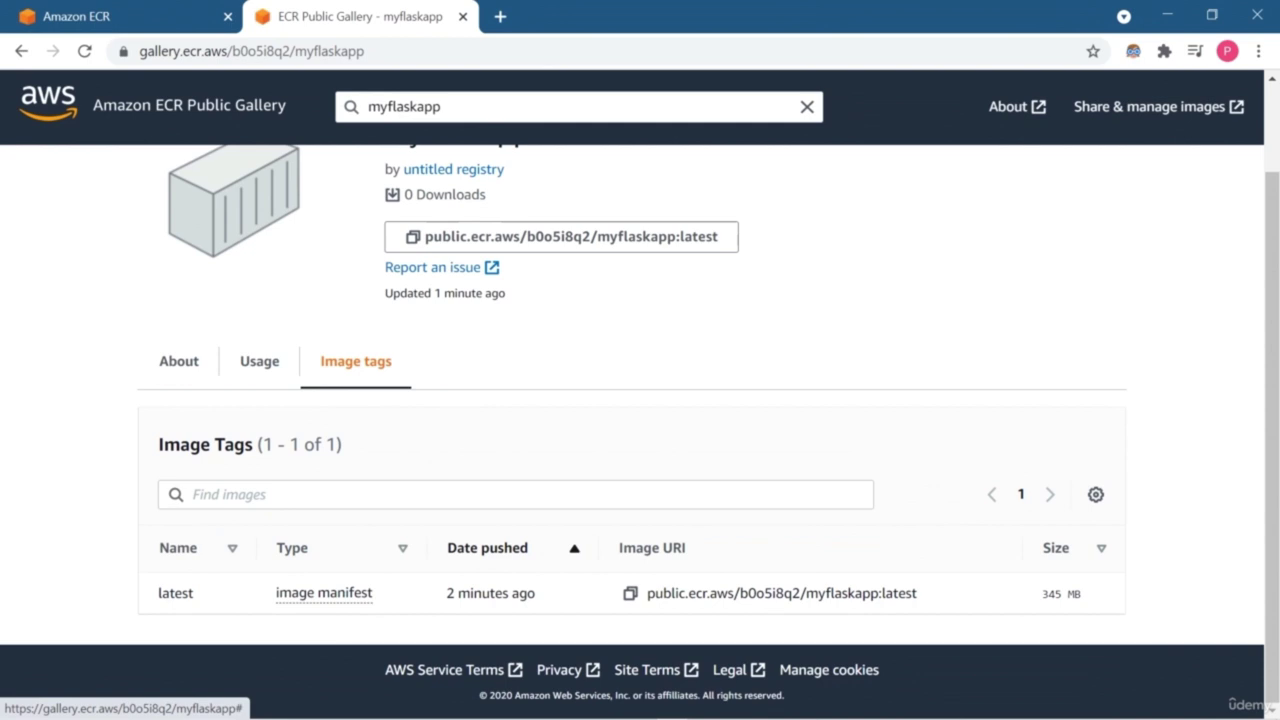
{"action": "scroll", "coordinate": [640, 400], "scroll_direction": "up", "scroll_amount": 1}
Step: Open the public registry's settings for editing in the ECR console, starting with the display name
{"action": "left_click", "coordinate": [110, 16]}
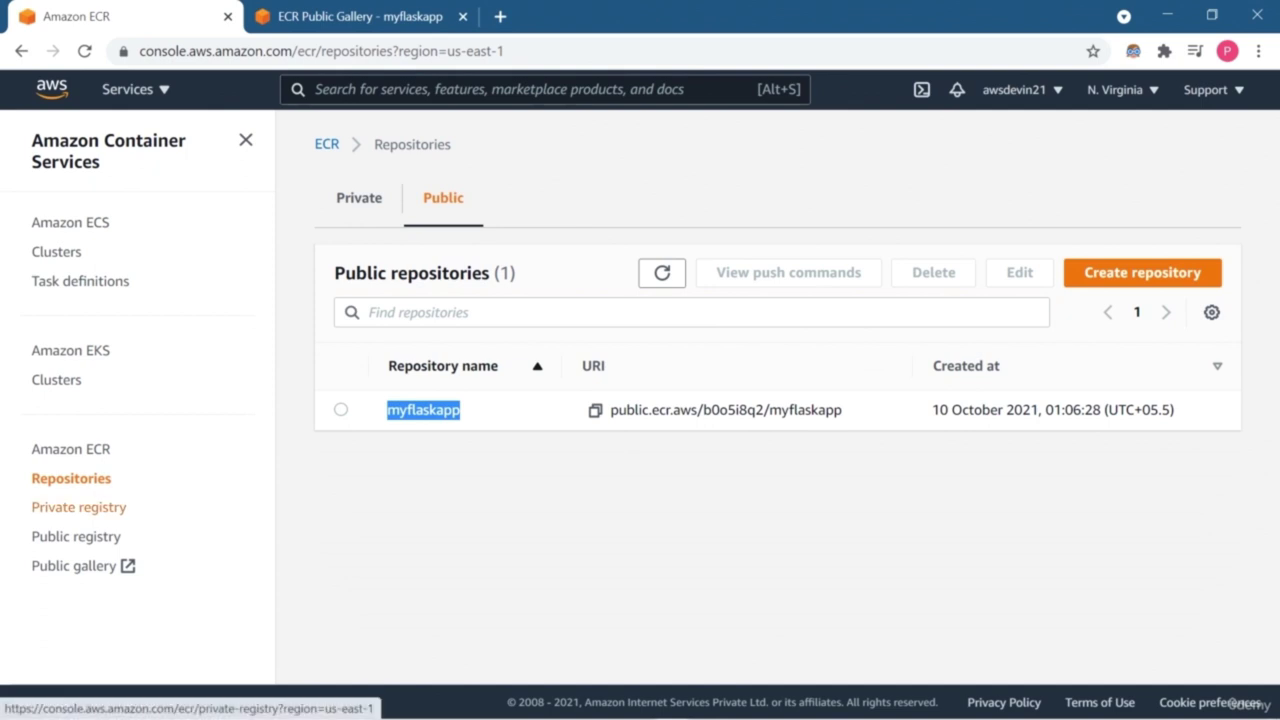
{"action": "left_click", "coordinate": [75, 536]}
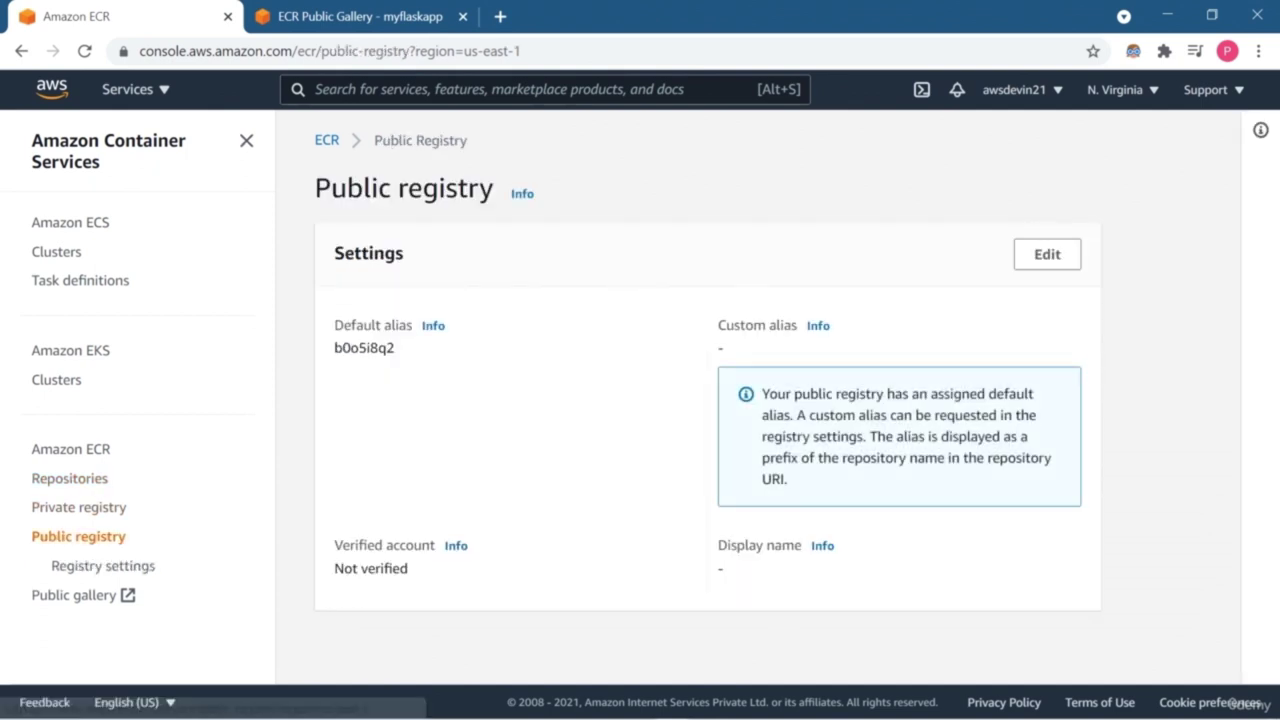
{"action": "left_click", "coordinate": [1047, 254]}
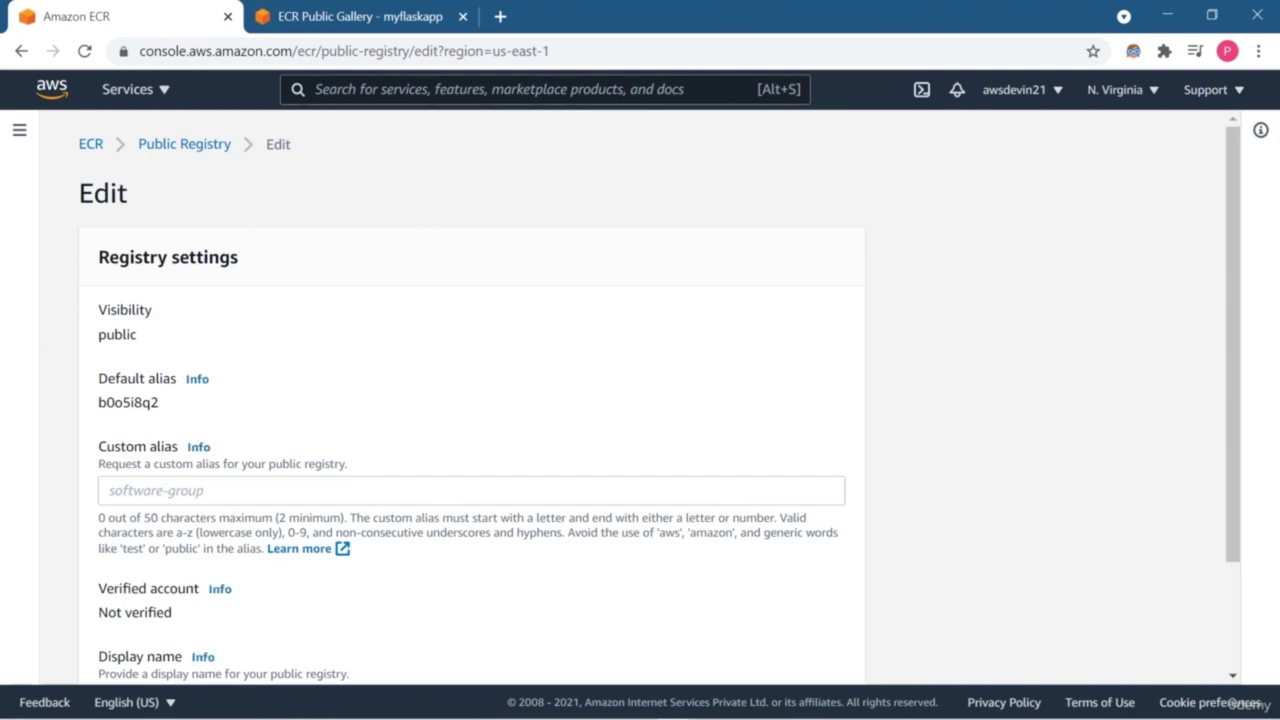
{"action": "scroll", "coordinate": [640, 400], "scroll_direction": "down", "scroll_amount": 3}
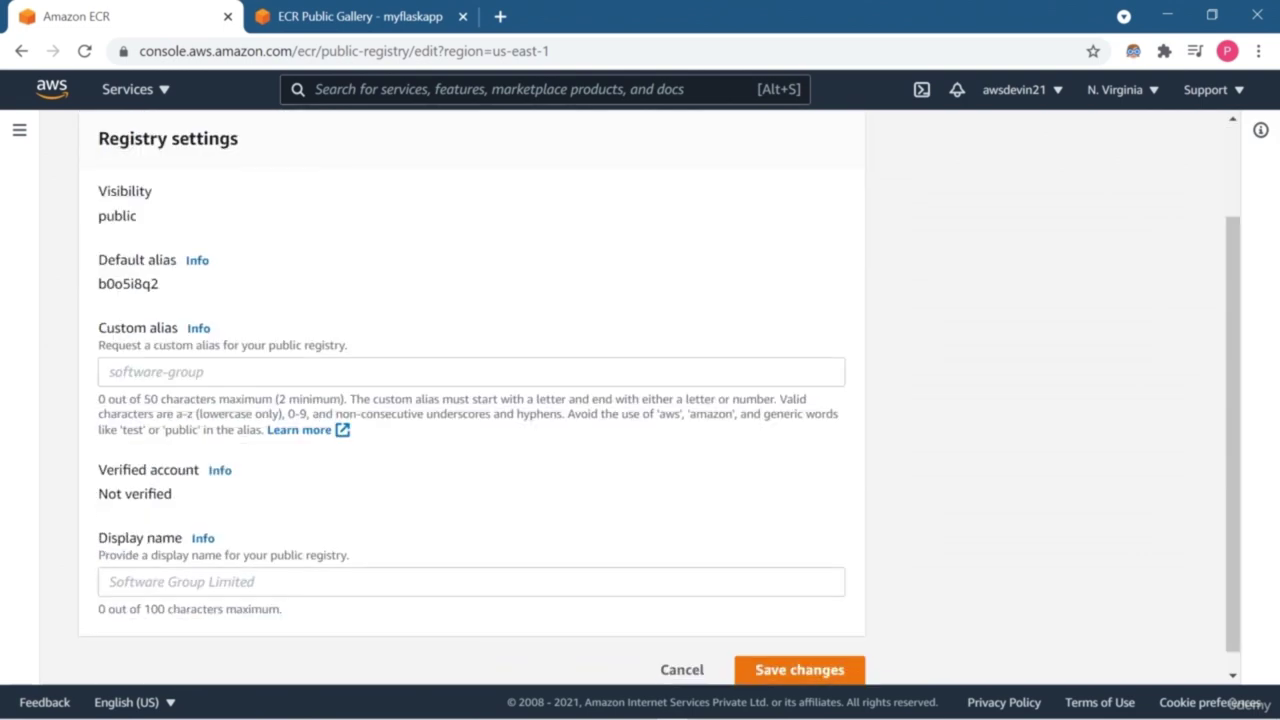
{"action": "left_click", "coordinate": [470, 561]}
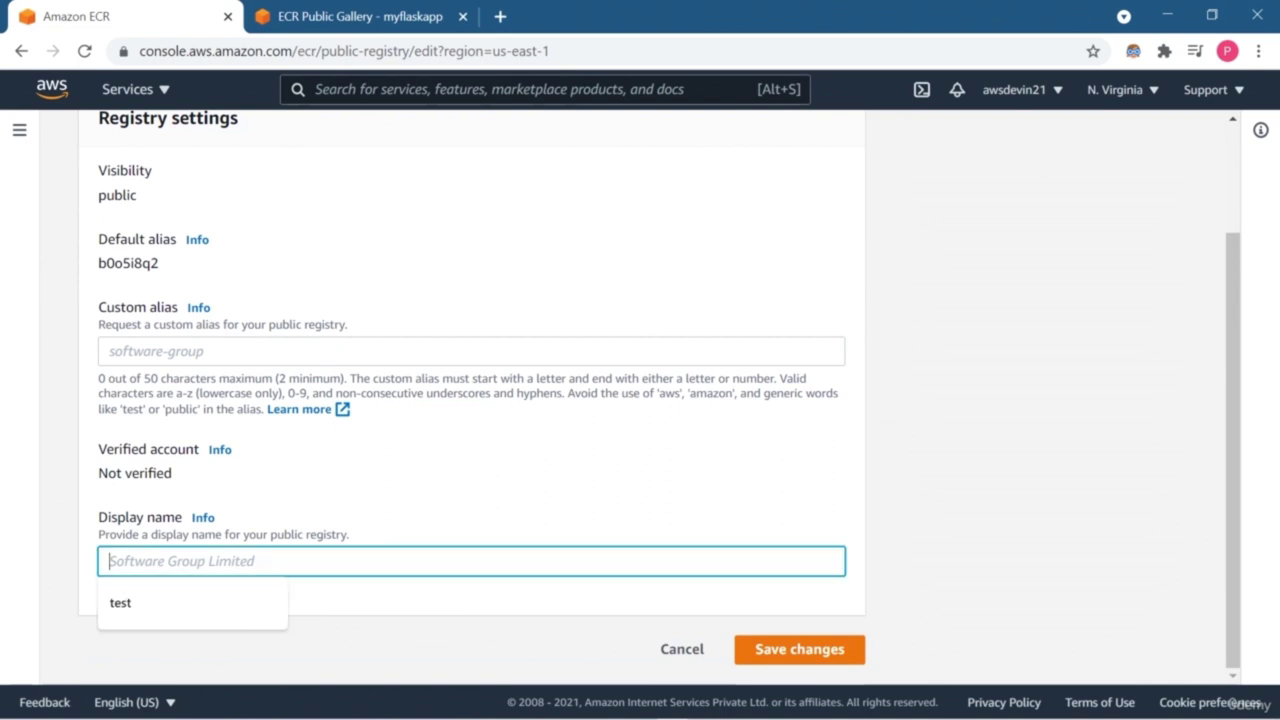
{"action": "type", "text": "p"}
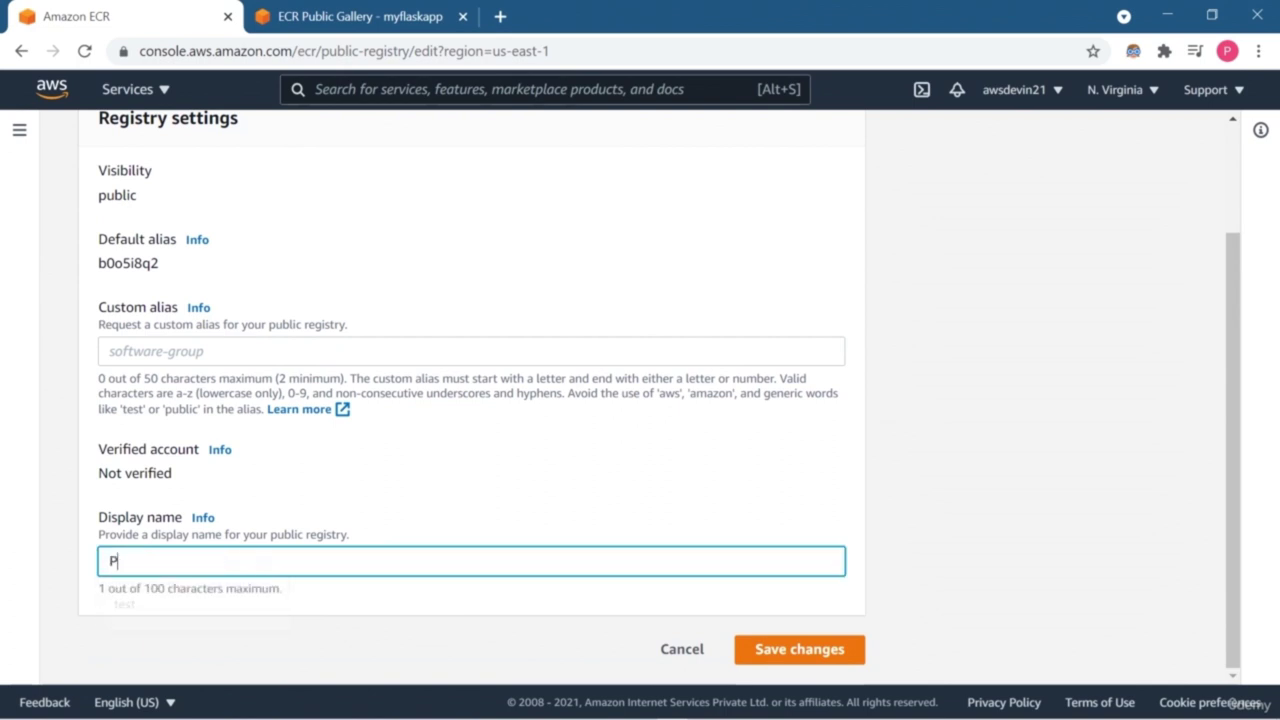
{"action": "key", "text": "BackSpace"}
{"action": "type", "text": "pranj"}
{"action": "key", "text": "BackSpace"}
{"action": "key", "text": "BackSpace"}
{"action": "type", "text": "njal"}
{"action": "key", "text": "BackSpace"}
{"action": "key", "text": "BackSpace"}
{"action": "key", "text": "BackSpace"}
{"action": "key", "text": "BackSpace"}
{"action": "key", "text": "BackSpace"}
{"action": "key", "text": "BackSpace"}
{"action": "key", "text": "BackSpace"}
Step: Set the public registry's display name and custom alias both to awsdevin21, and save the changes
{"action": "type", "text": "awsdevin21"}
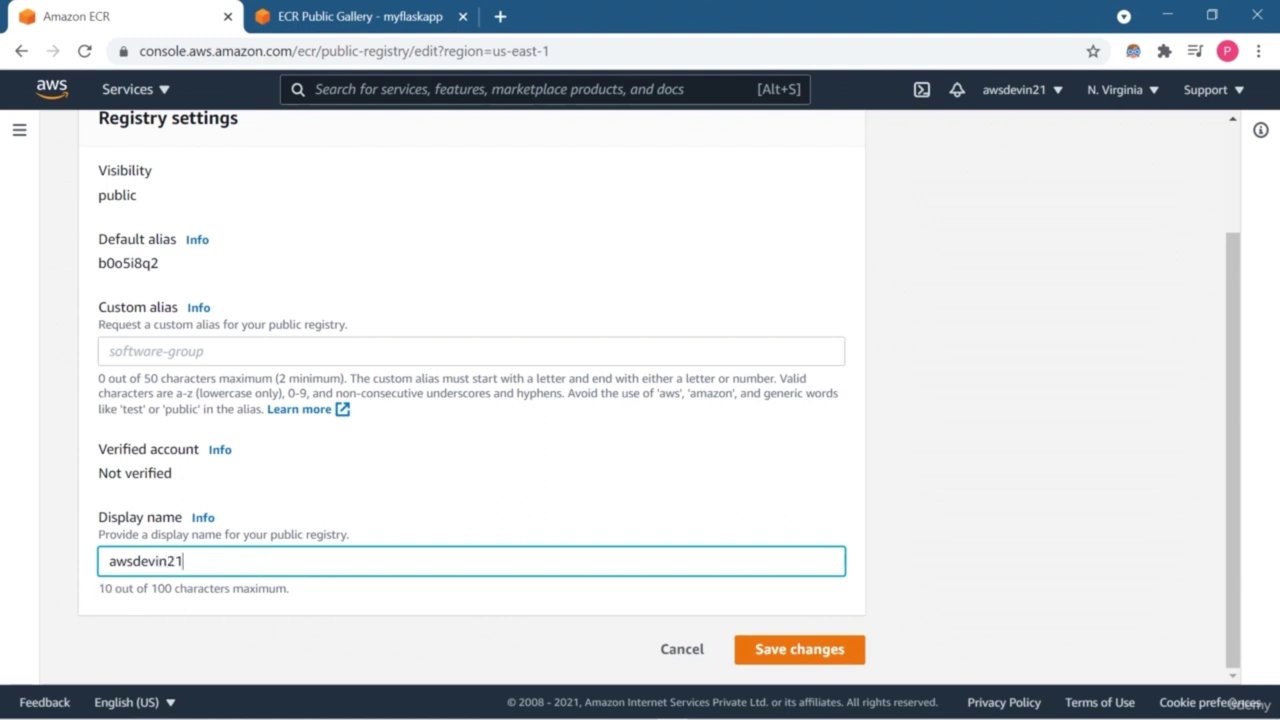
{"action": "key", "text": "shift+Left"}
{"action": "key", "text": "shift+Left"}
{"action": "key", "text": "shift+Left"}
{"action": "key", "text": "shift+Left"}
{"action": "key", "text": "shift+Left"}
{"action": "key", "text": "shift+Left"}
{"action": "key", "text": "shift+Left"}
{"action": "key", "text": "shift+Left"}
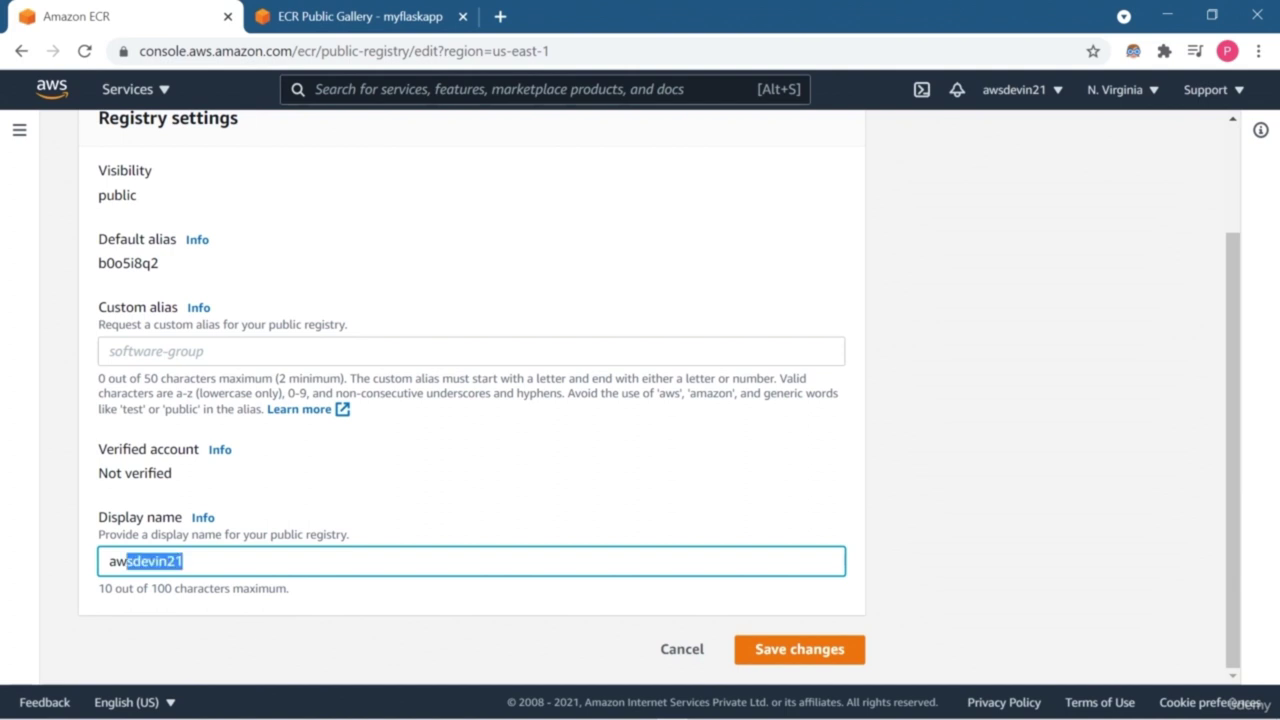
{"action": "key", "text": "shift+Left"}
{"action": "key", "text": "shift+Left"}
{"action": "key", "text": "ctrl+c"}
{"action": "left_click", "coordinate": [470, 351]}
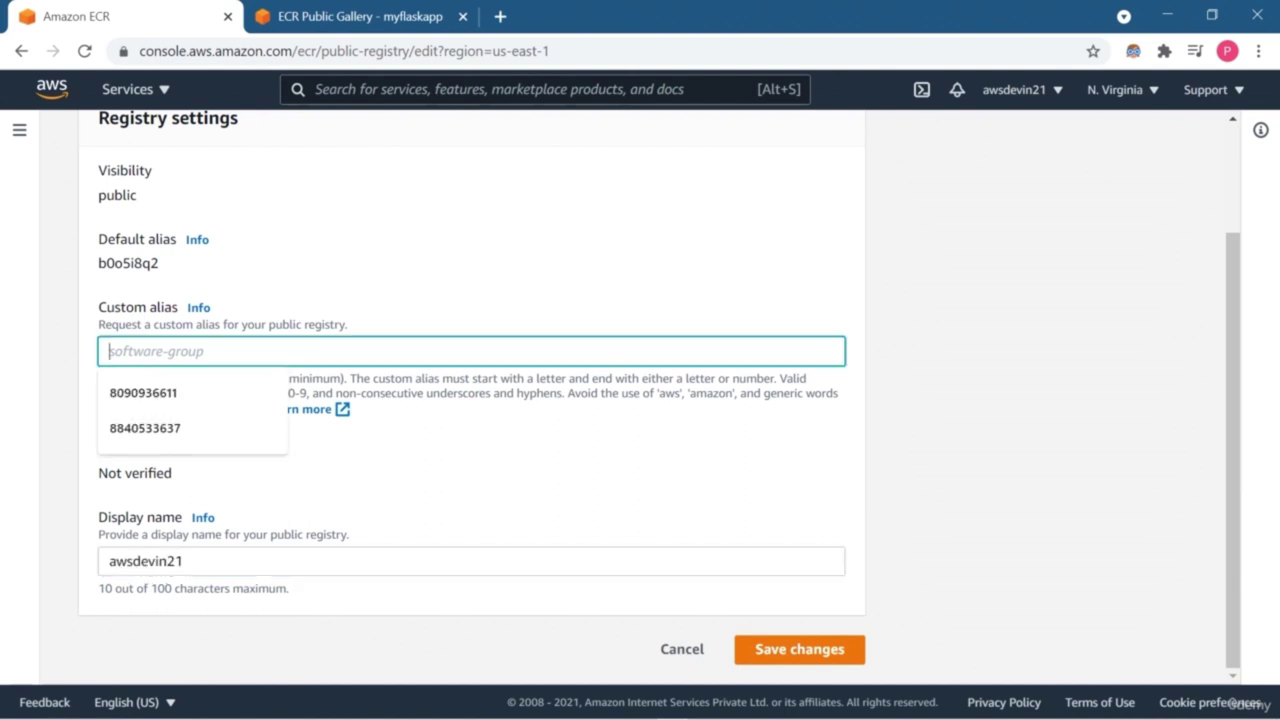
{"action": "key", "text": "ctrl+v"}
{"action": "key", "text": "Tab"}
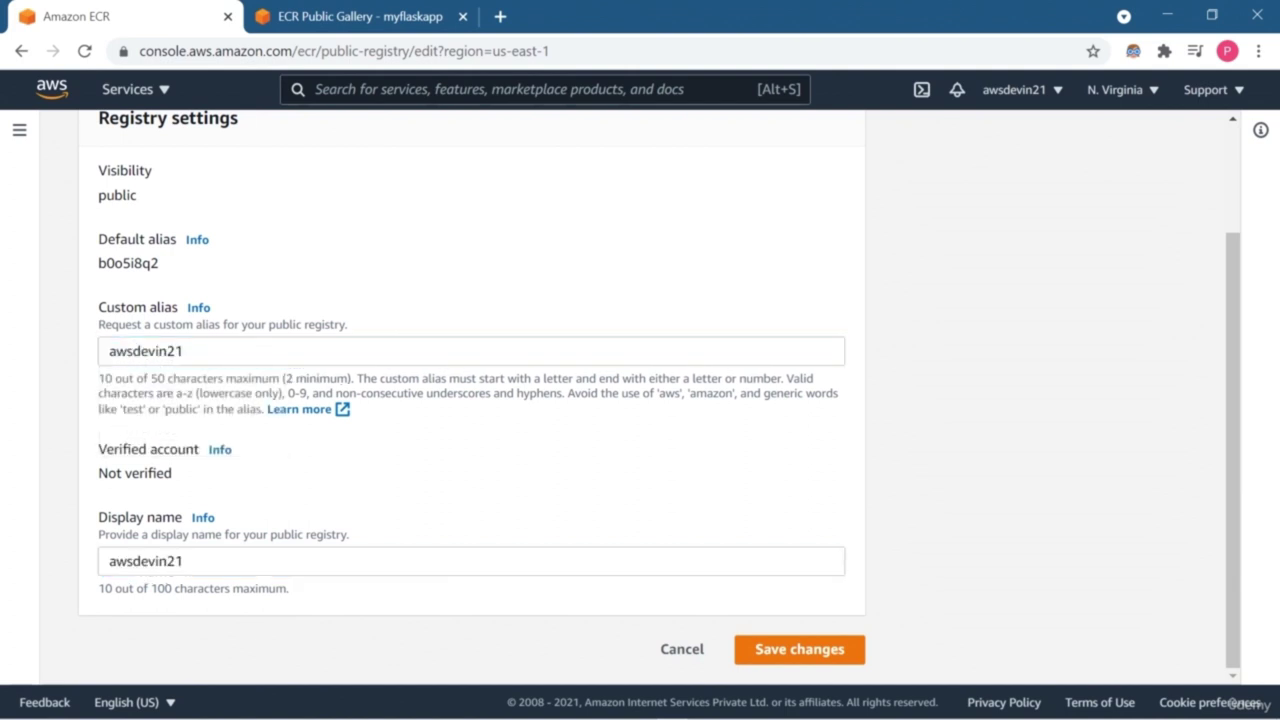
{"action": "key", "text": "Return"}
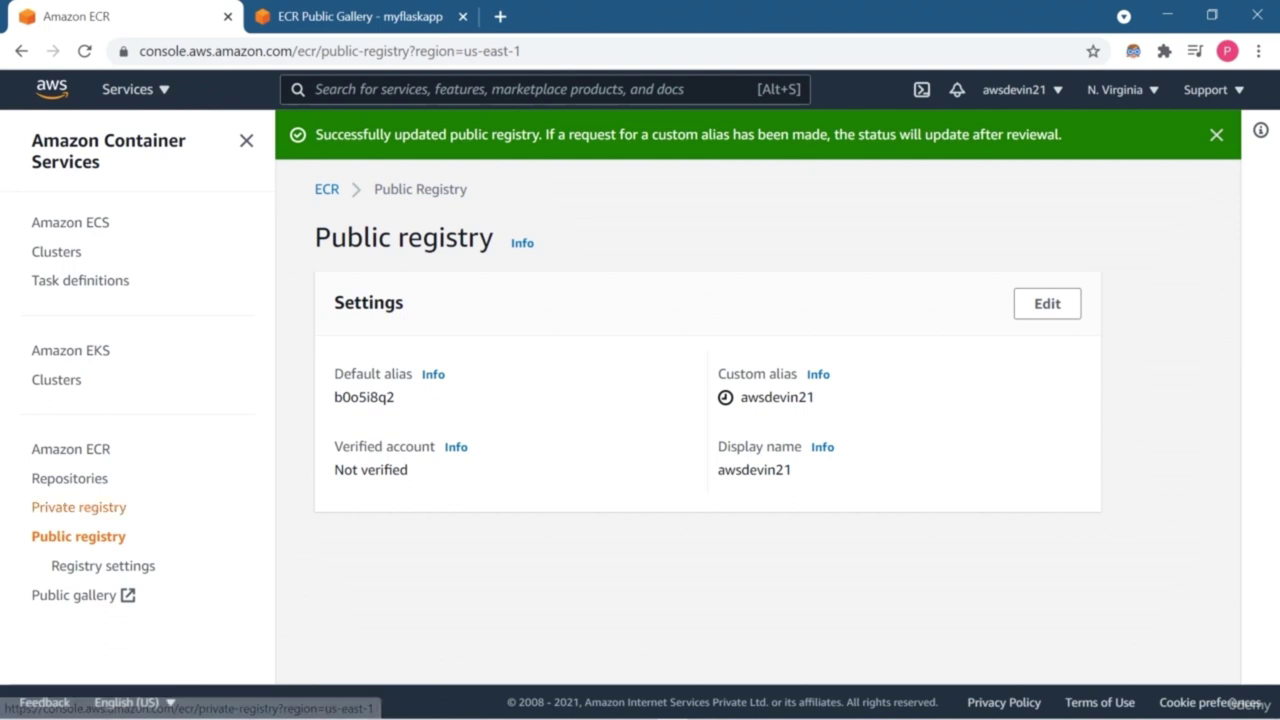
Step: Check the myflaskapp gallery listing's publisher, usage information and image tags, then view the publisher's repositories and close the gallery
{"action": "left_click", "coordinate": [73, 595]}
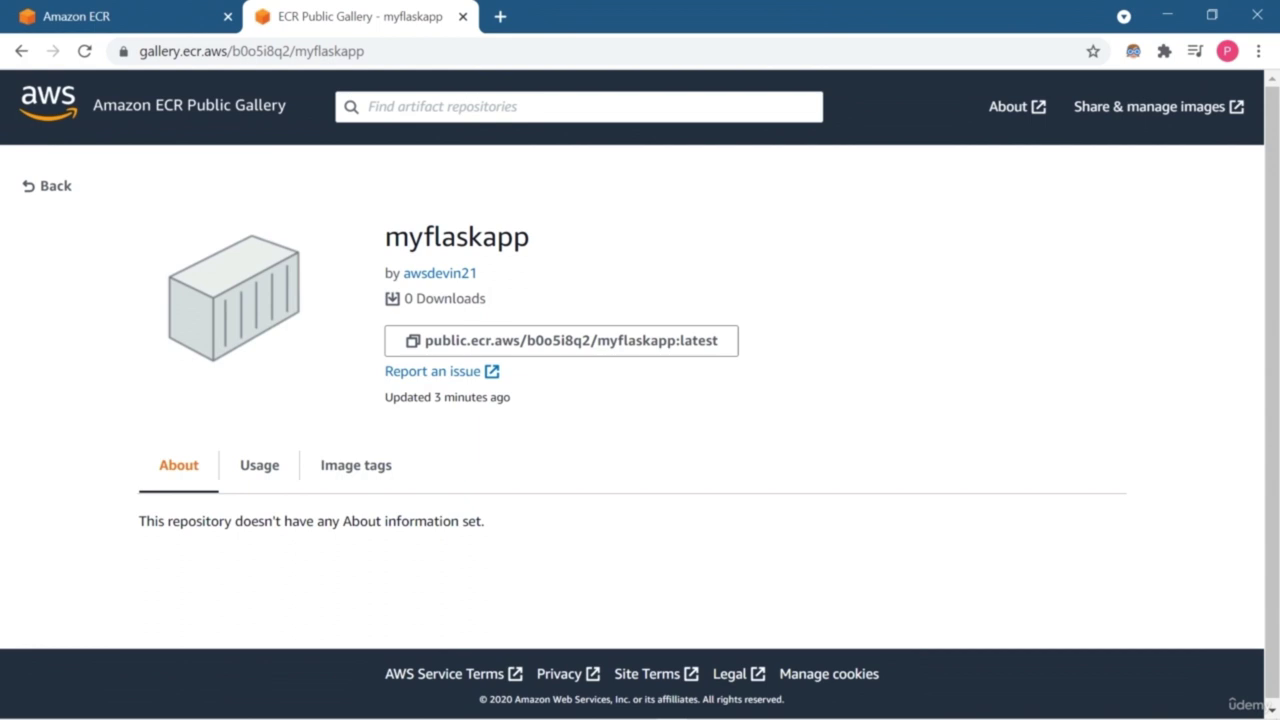
{"action": "left_click_drag", "start_coordinate": [479, 273], "coordinate": [400, 273]}
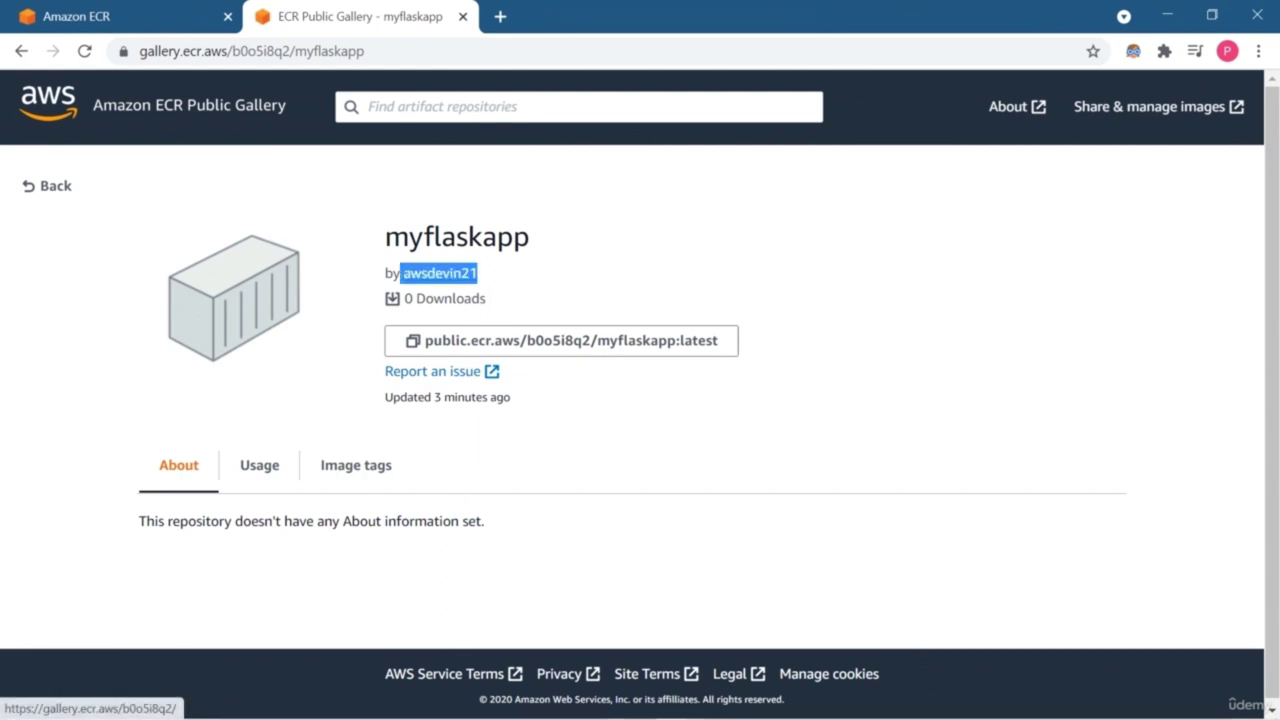
{"action": "scroll", "coordinate": [259, 462], "scroll_direction": "down", "scroll_amount": 1}
{"action": "left_click", "coordinate": [259, 462]}
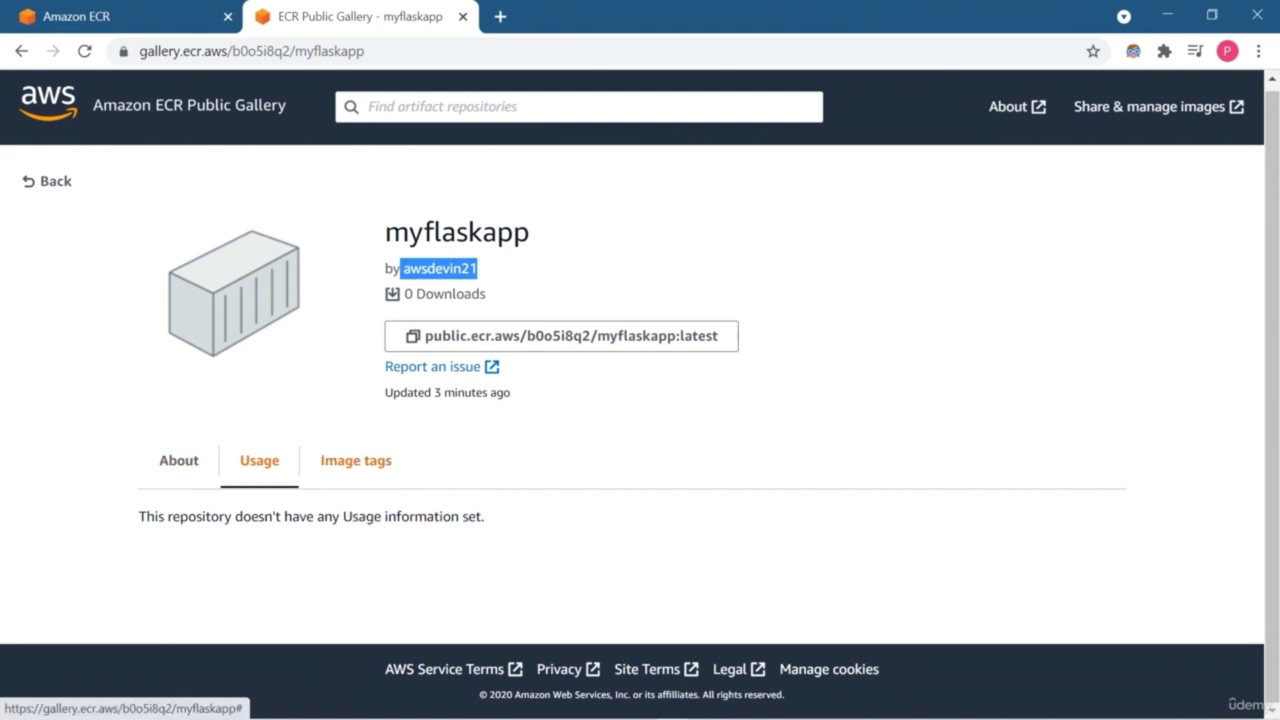
{"action": "left_click", "coordinate": [355, 460]}
{"action": "scroll", "coordinate": [355, 460], "scroll_direction": "down", "scroll_amount": 1}
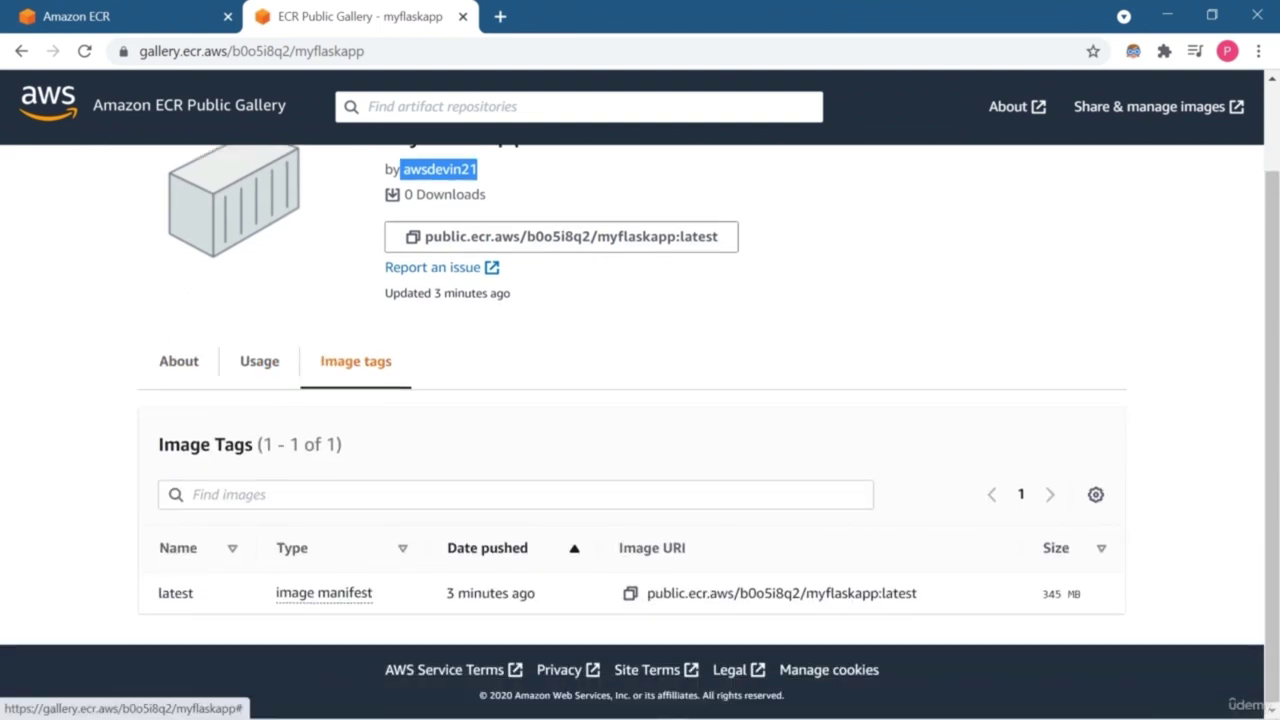
{"action": "double_click", "coordinate": [765, 593]}
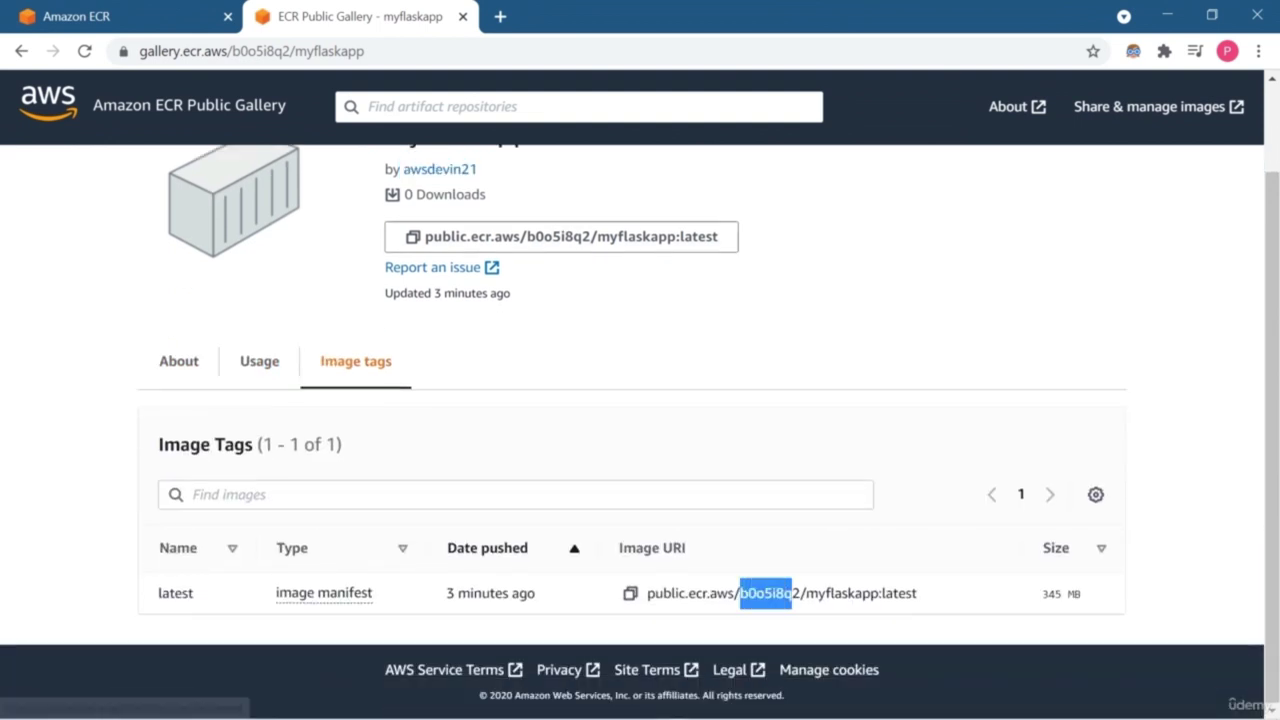
{"action": "left_click", "coordinate": [765, 593]}
{"action": "scroll", "coordinate": [640, 432], "scroll_direction": "up", "scroll_amount": 1}
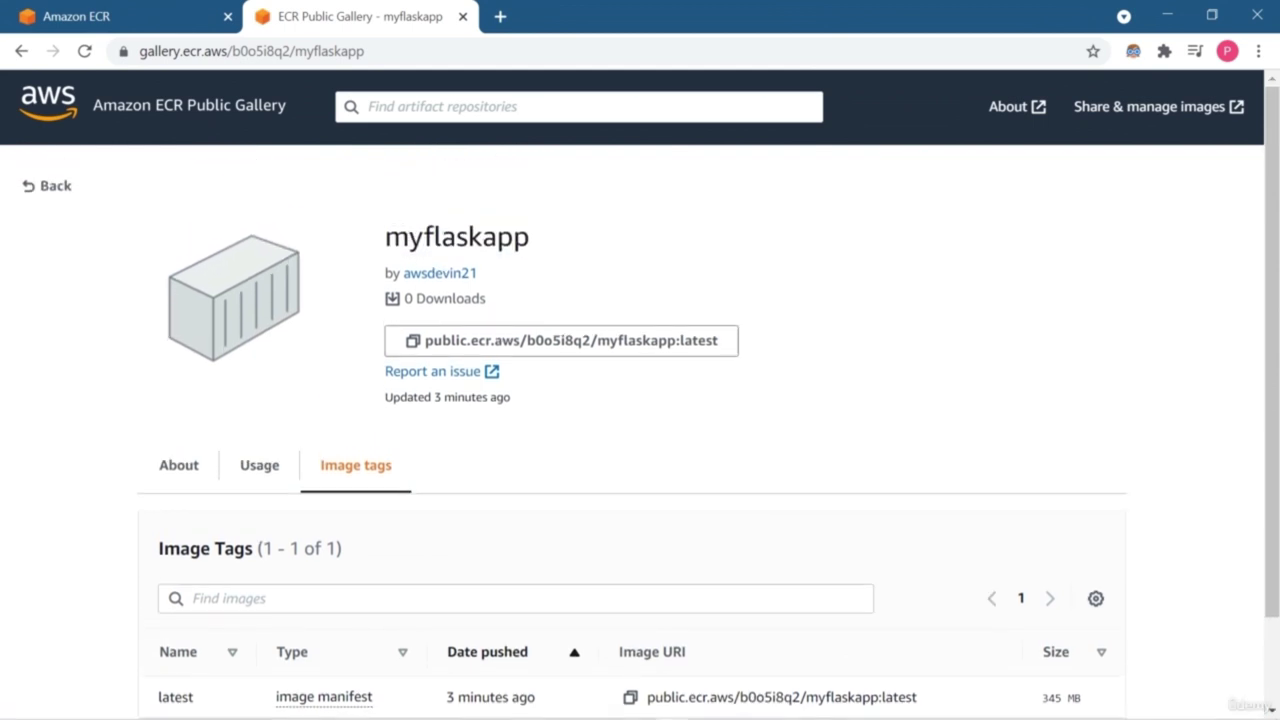
{"action": "left_click", "coordinate": [439, 273]}
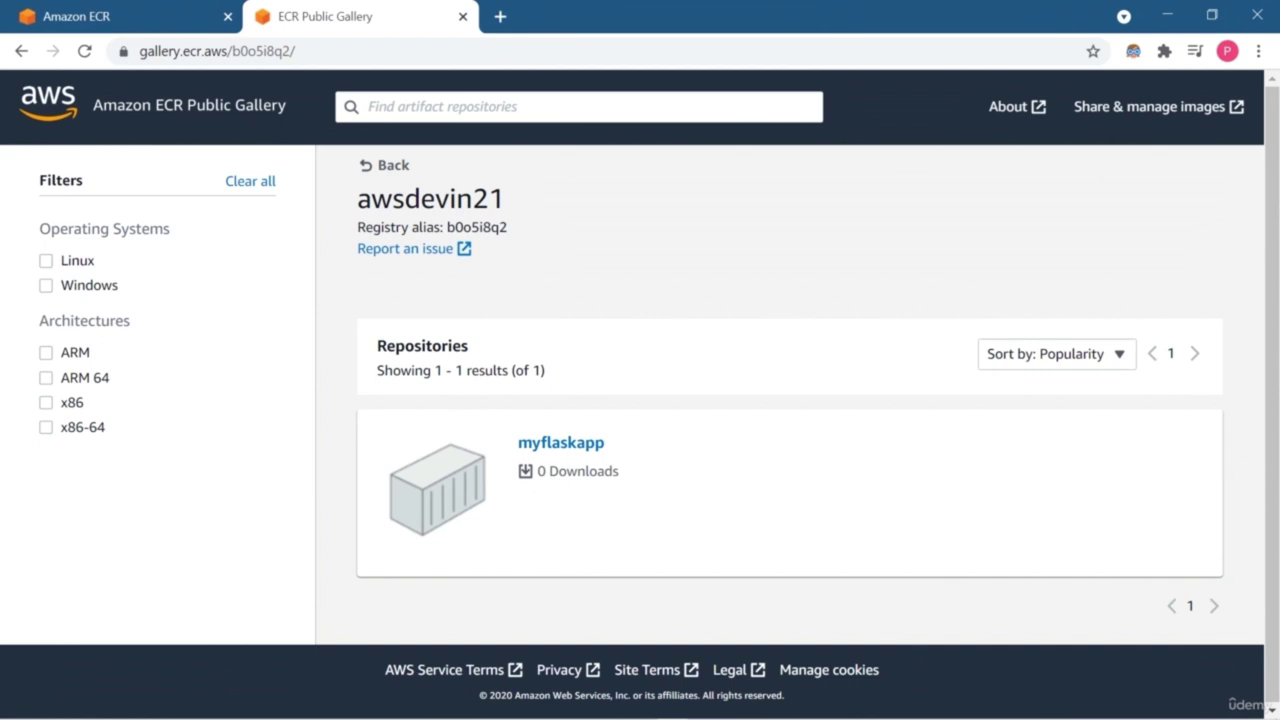
{"action": "left_click", "coordinate": [462, 16]}
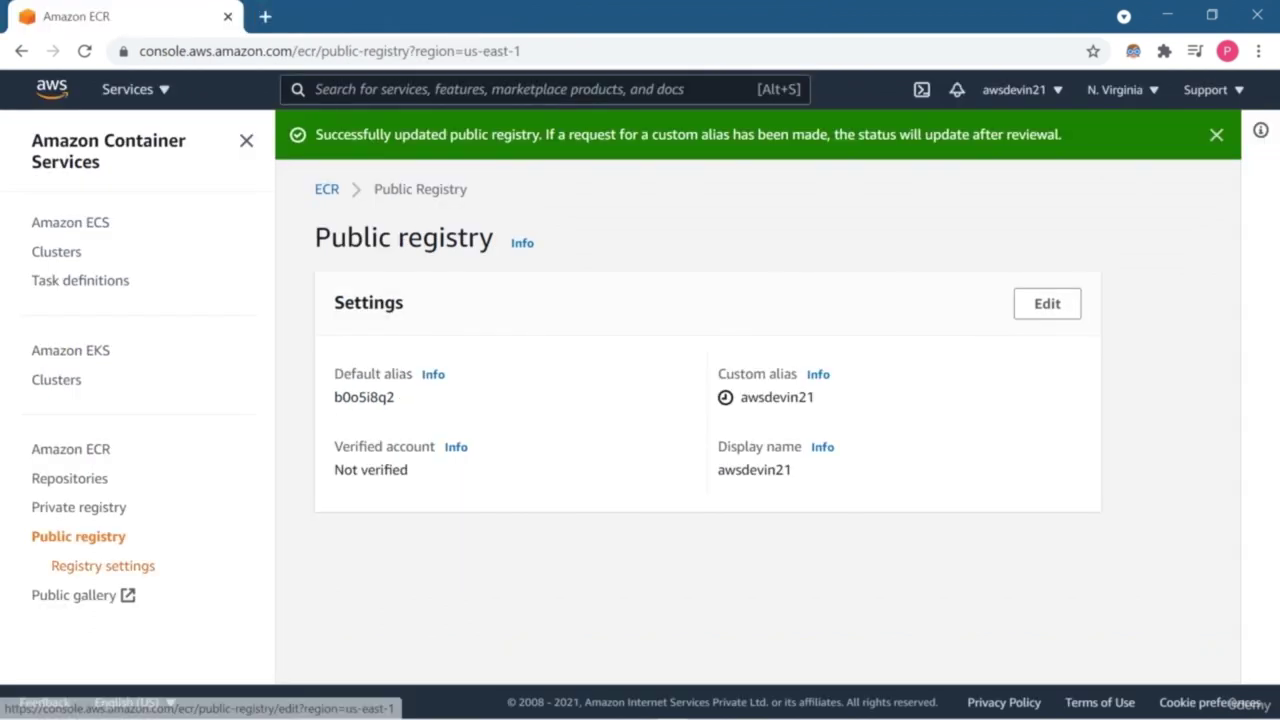
Step: Look over the private registry and repositories pages, and start a new repository from the Amazon ECR start page
{"action": "left_click", "coordinate": [78, 507]}
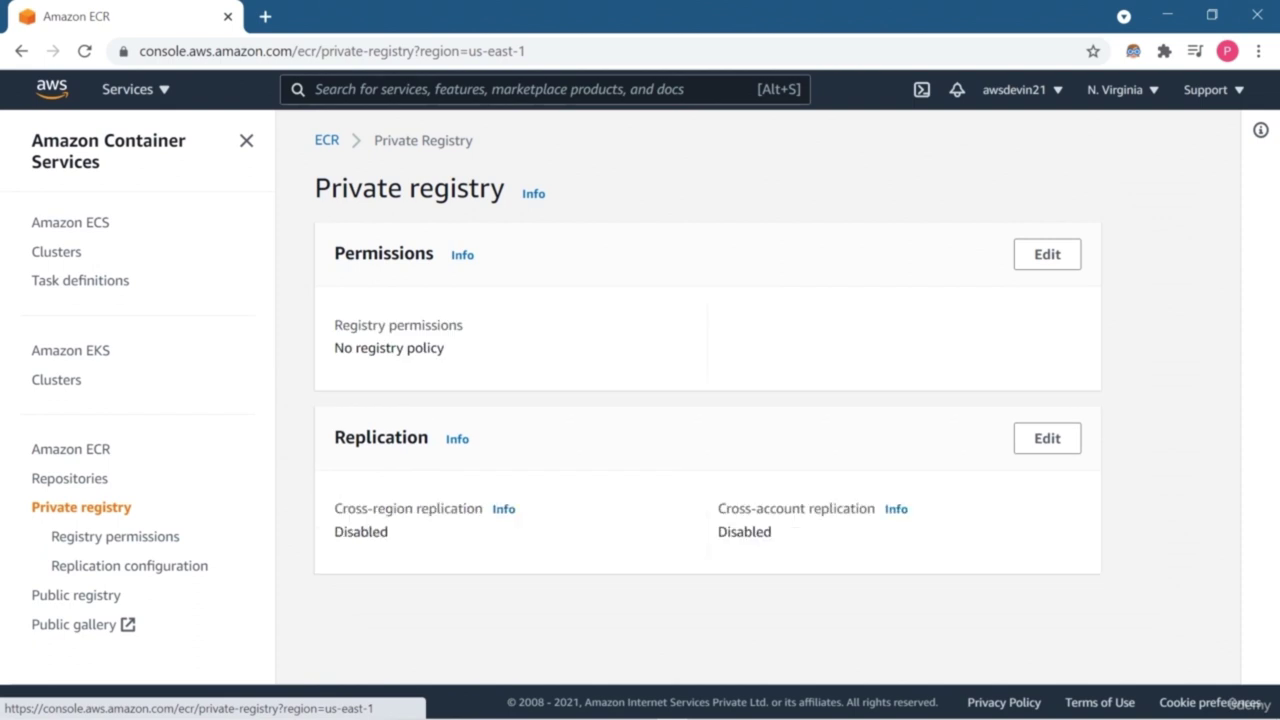
{"action": "left_click", "coordinate": [69, 478]}
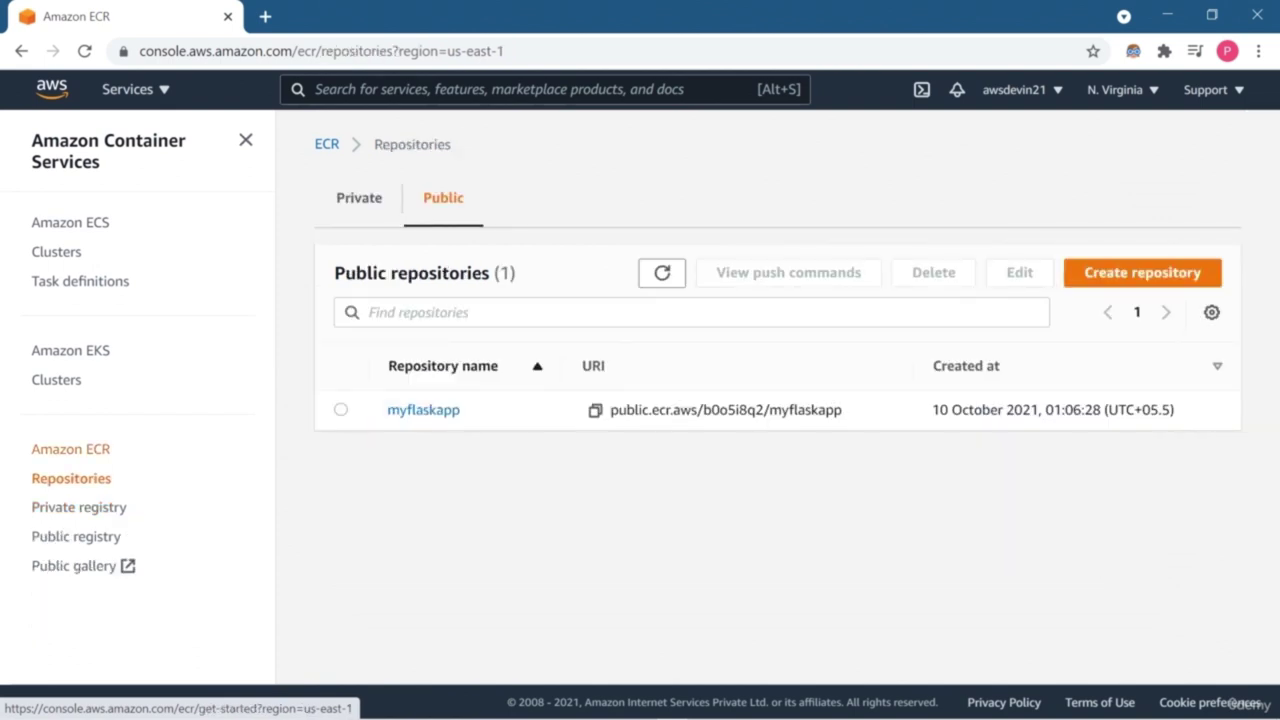
{"action": "left_click", "coordinate": [70, 449]}
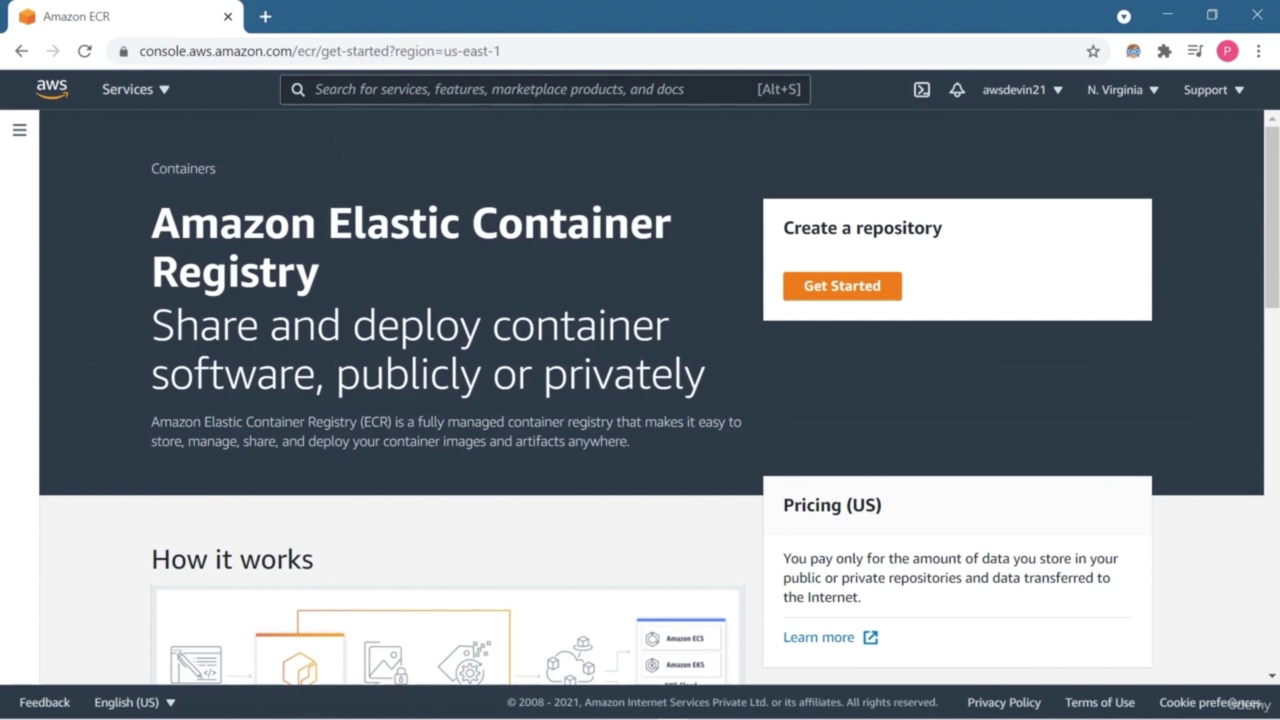
{"action": "left_click", "coordinate": [842, 286]}
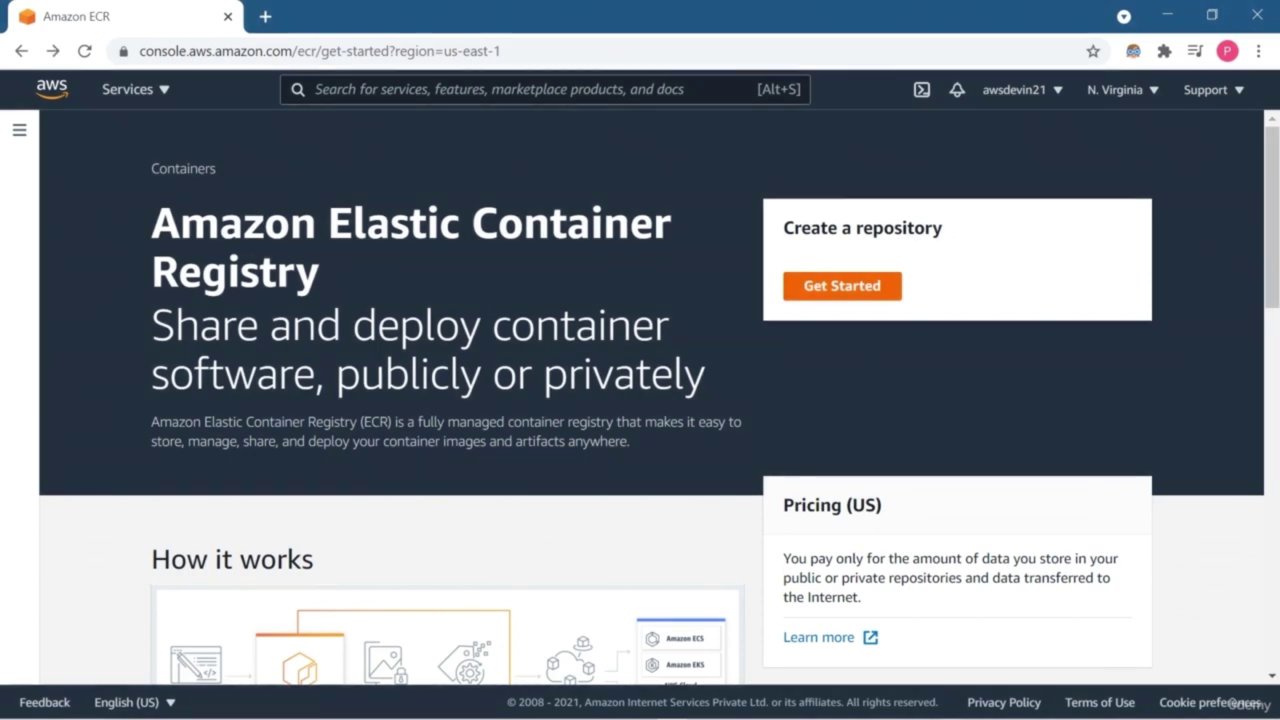
Step: Create a private repository named myflaskapp-p with tag immutability, scan on push and KMS encryption left disabled
{"action": "scroll", "coordinate": [660, 400], "scroll_direction": "down", "scroll_amount": 1}
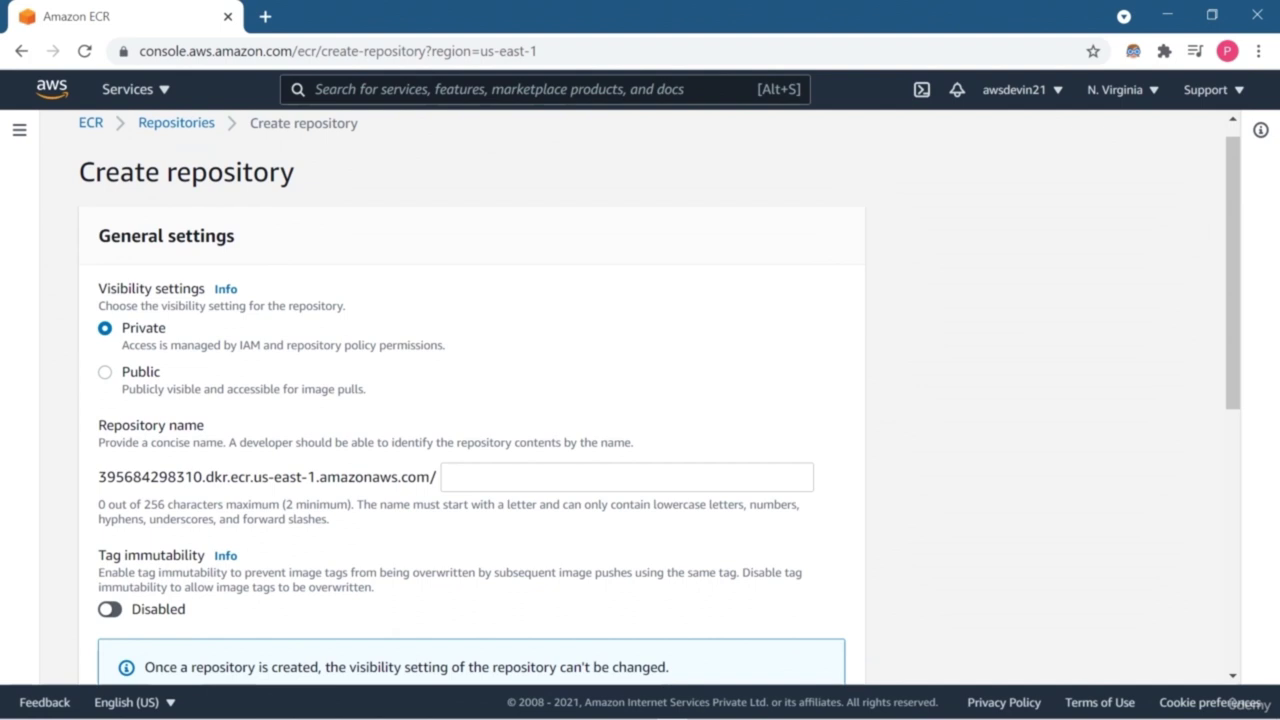
{"action": "left_click", "coordinate": [600, 427]}
{"action": "key", "text": "Down"}
{"action": "key", "text": "Return"}
{"action": "type", "text": "-p"}
{"action": "scroll", "coordinate": [660, 398], "scroll_direction": "down", "scroll_amount": 1}
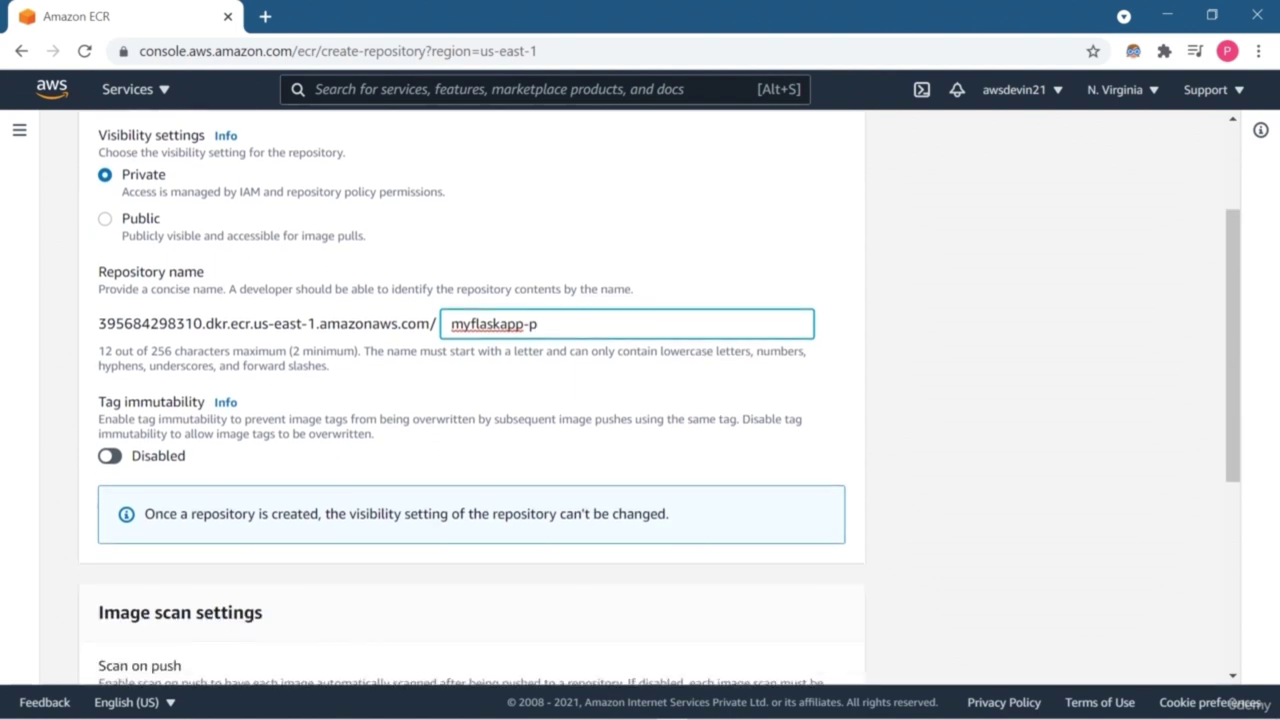
{"action": "scroll", "coordinate": [660, 403], "scroll_direction": "down", "scroll_amount": 1}
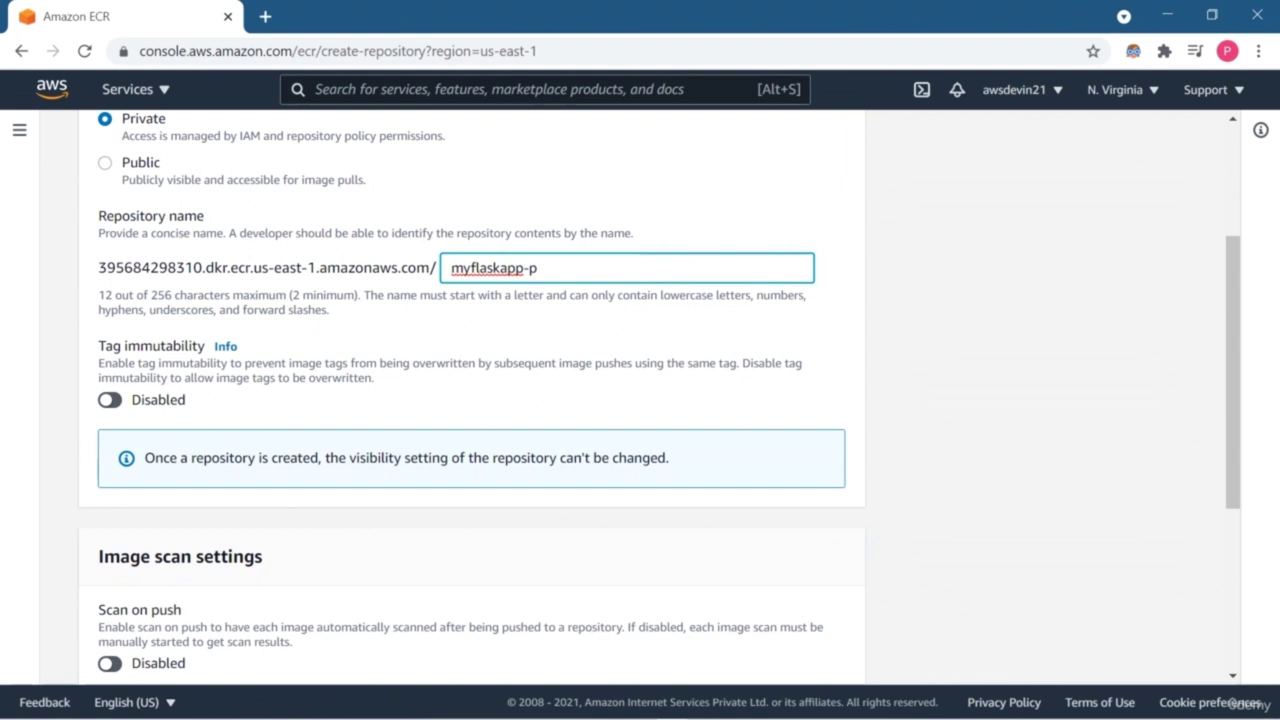
{"action": "scroll", "coordinate": [660, 396], "scroll_direction": "down", "scroll_amount": 3}
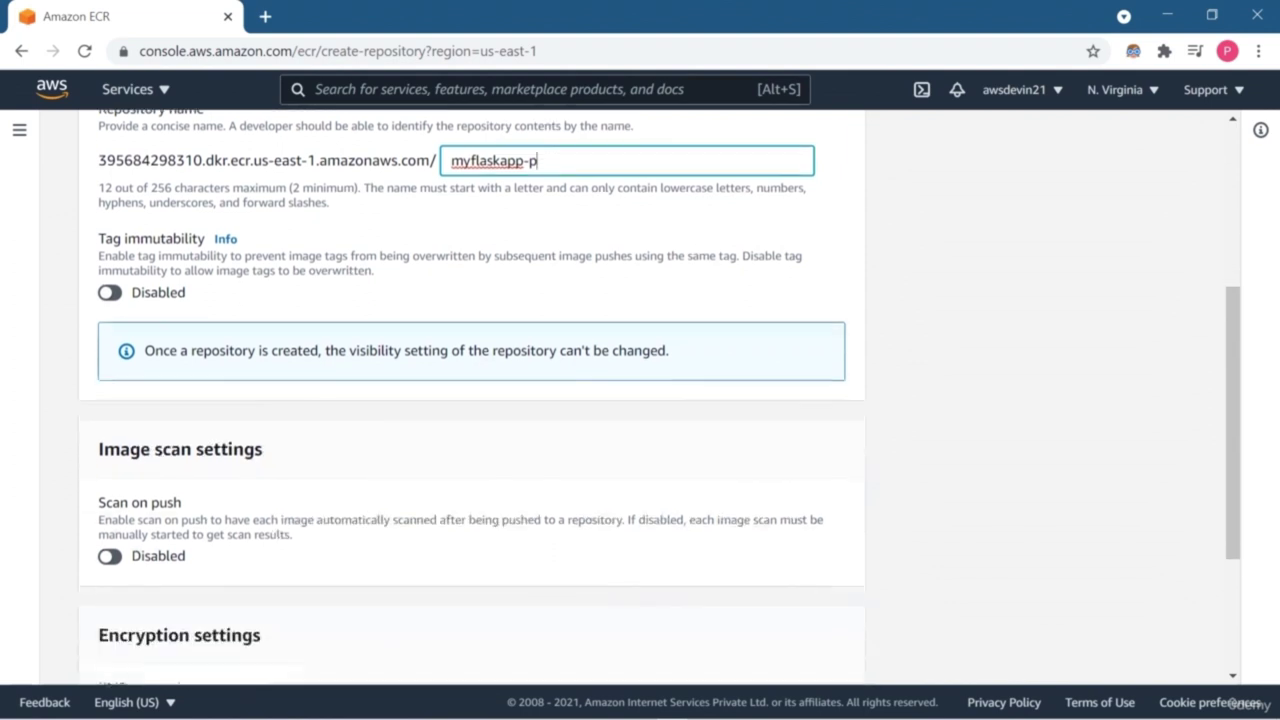
{"action": "scroll", "coordinate": [660, 396], "scroll_direction": "down", "scroll_amount": 2}
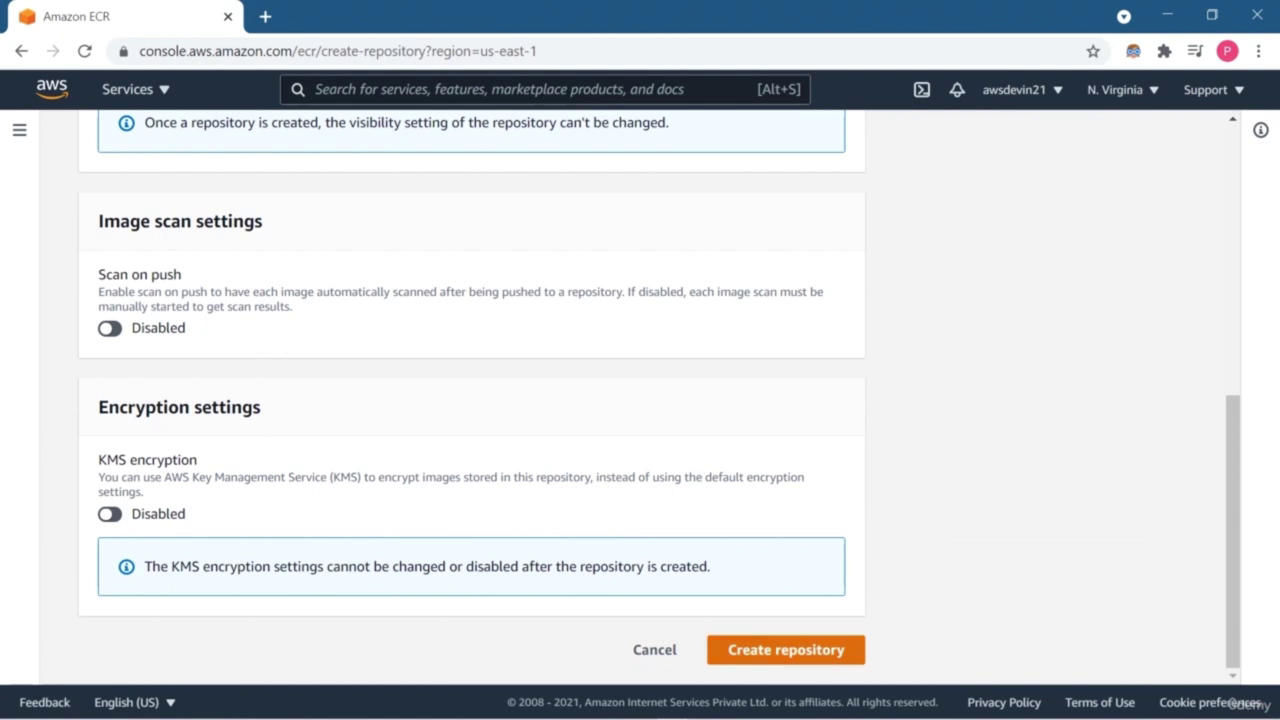
{"action": "left_click", "coordinate": [786, 649]}
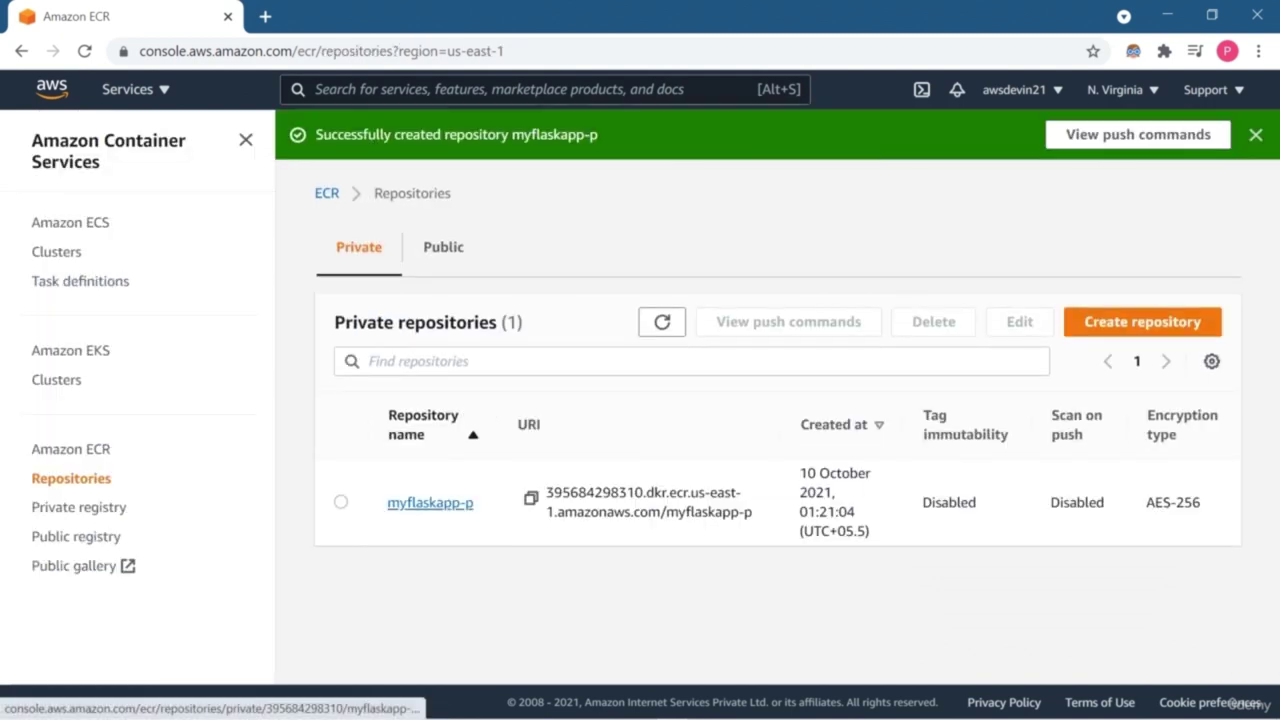
Step: Open the push commands for myflaskapp-p and run the AWS CLI Docker login command for us-east-1 in the Command Prompt
{"action": "left_click", "coordinate": [430, 502]}
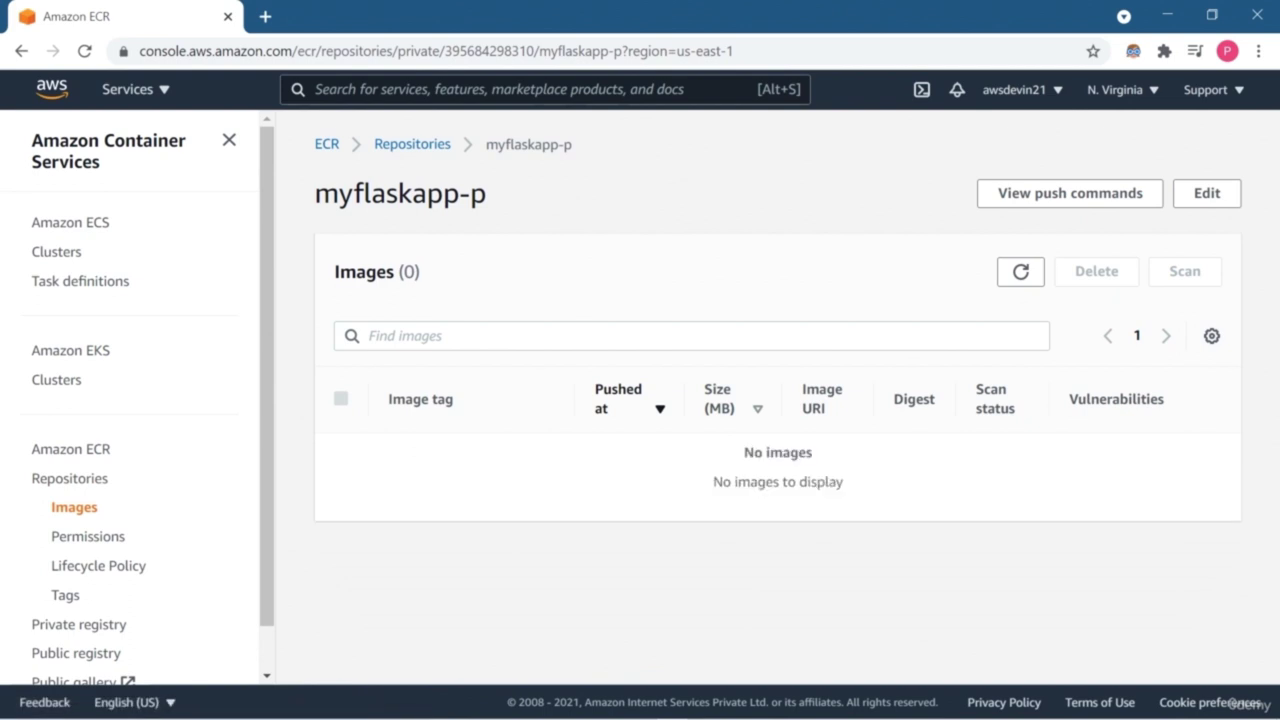
{"action": "left_click", "coordinate": [1070, 193]}
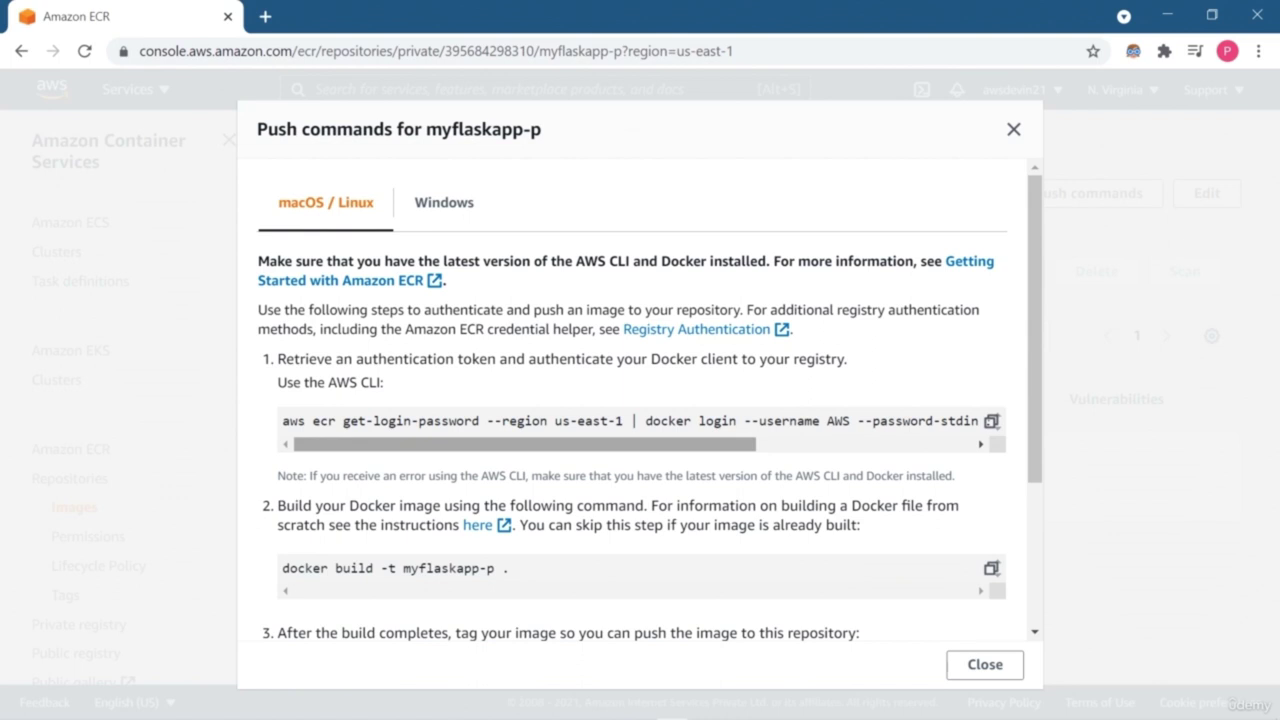
{"action": "left_click_drag", "start_coordinate": [524, 444], "coordinate": [742, 444]}
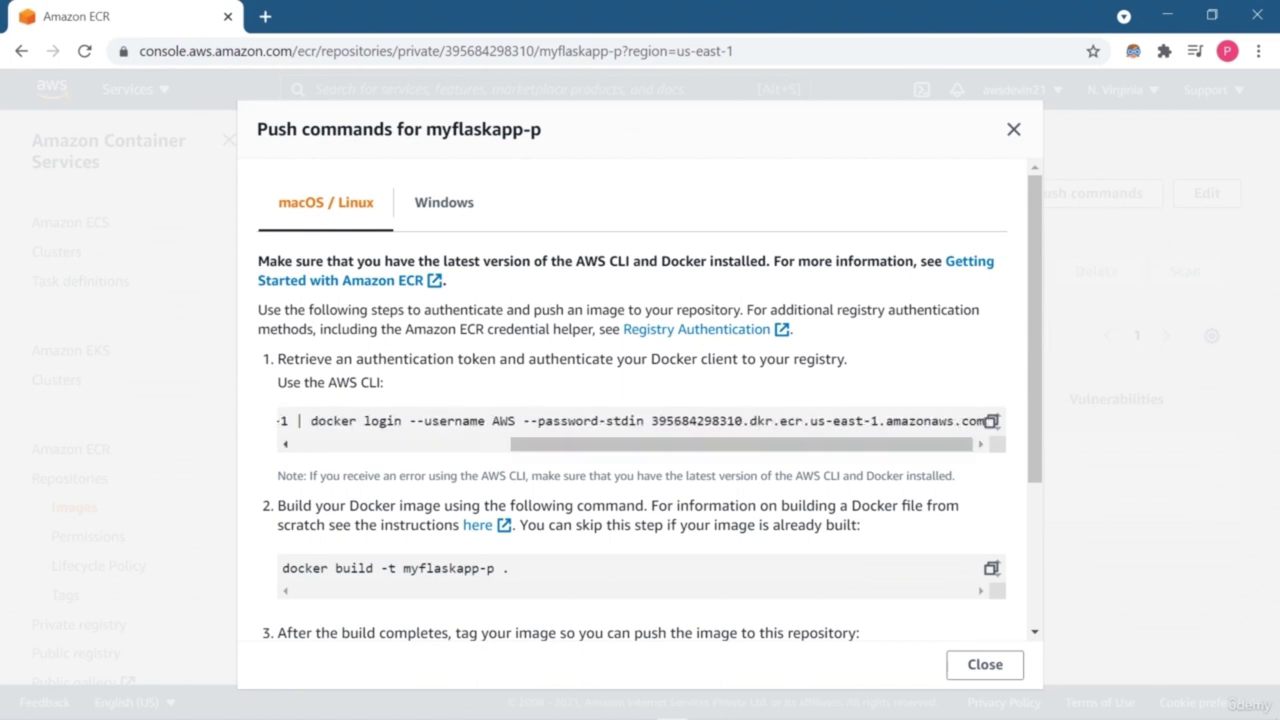
{"action": "left_click", "coordinate": [991, 421]}
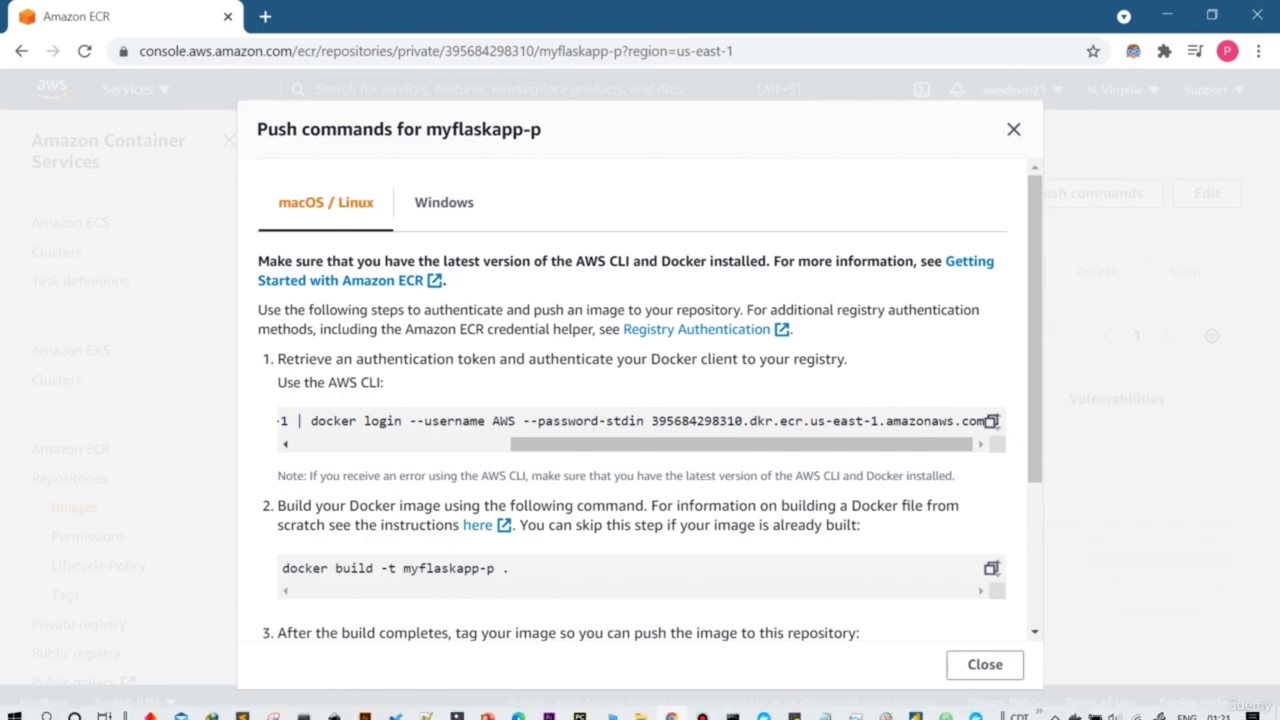
{"action": "mouse_move", "coordinate": [732, 707]}
{"action": "left_click", "coordinate": [642, 640]}
{"action": "key", "text": "ctrl+v"}
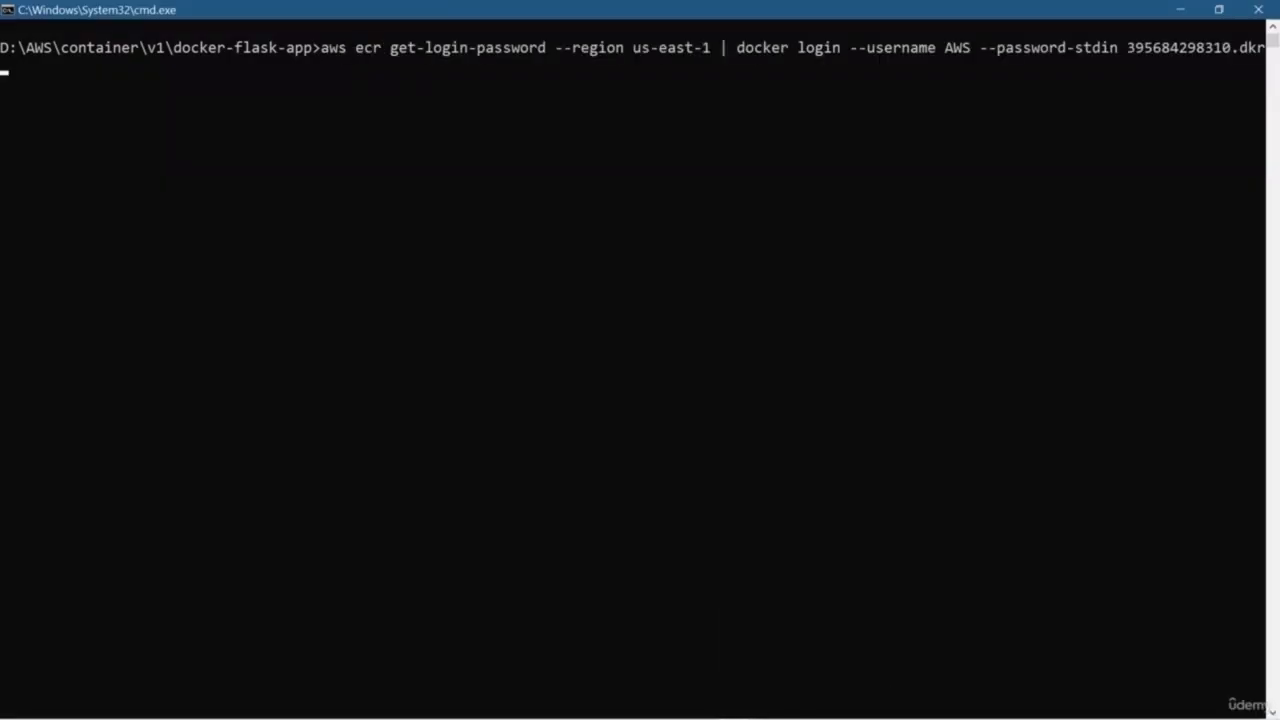
{"action": "key", "text": "Return"}
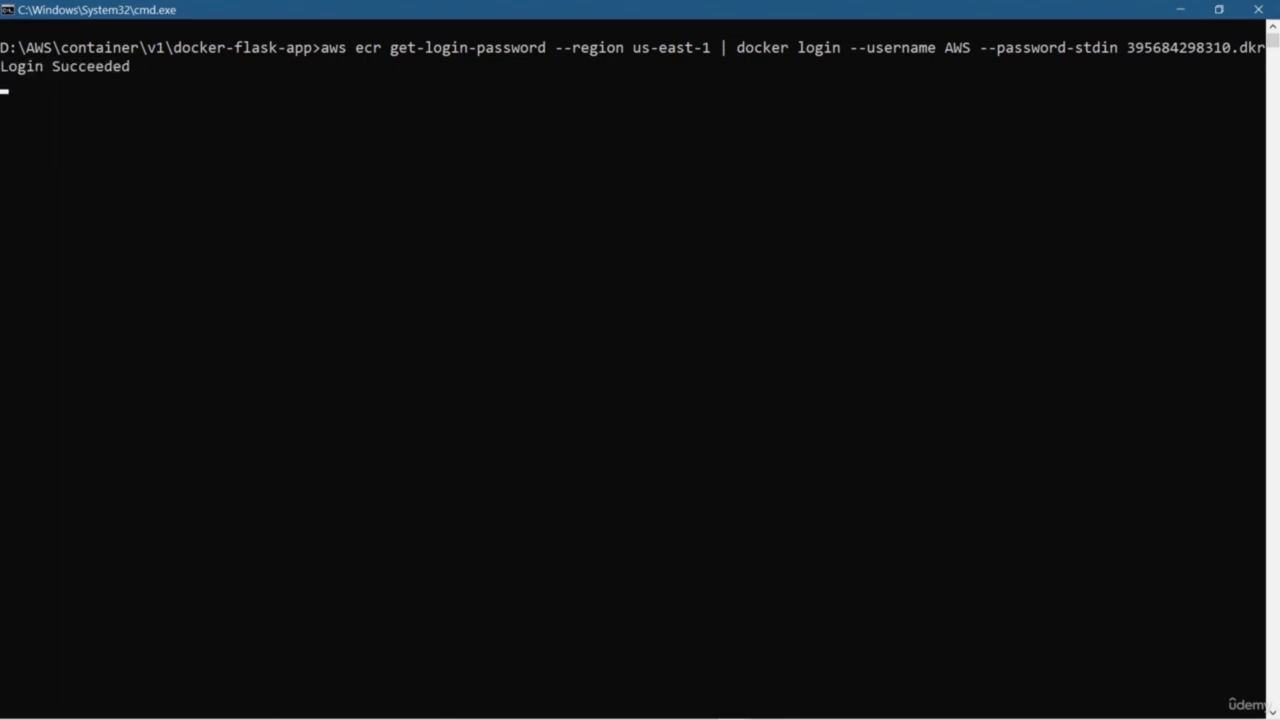
Step: Build the image in the Command Prompt with the listed command docker build -t myflaskapp-p
{"action": "key", "text": "alt+Tab"}
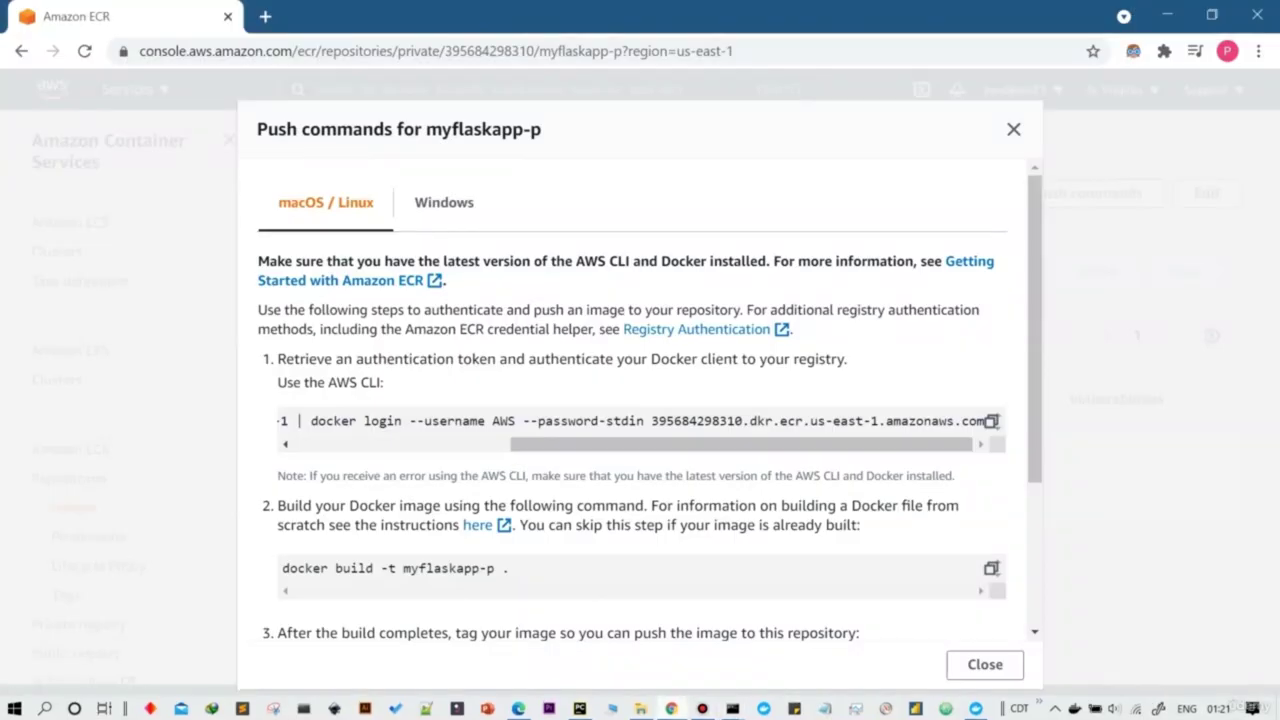
{"action": "scroll", "coordinate": [640, 400], "scroll_direction": "down", "scroll_amount": 1}
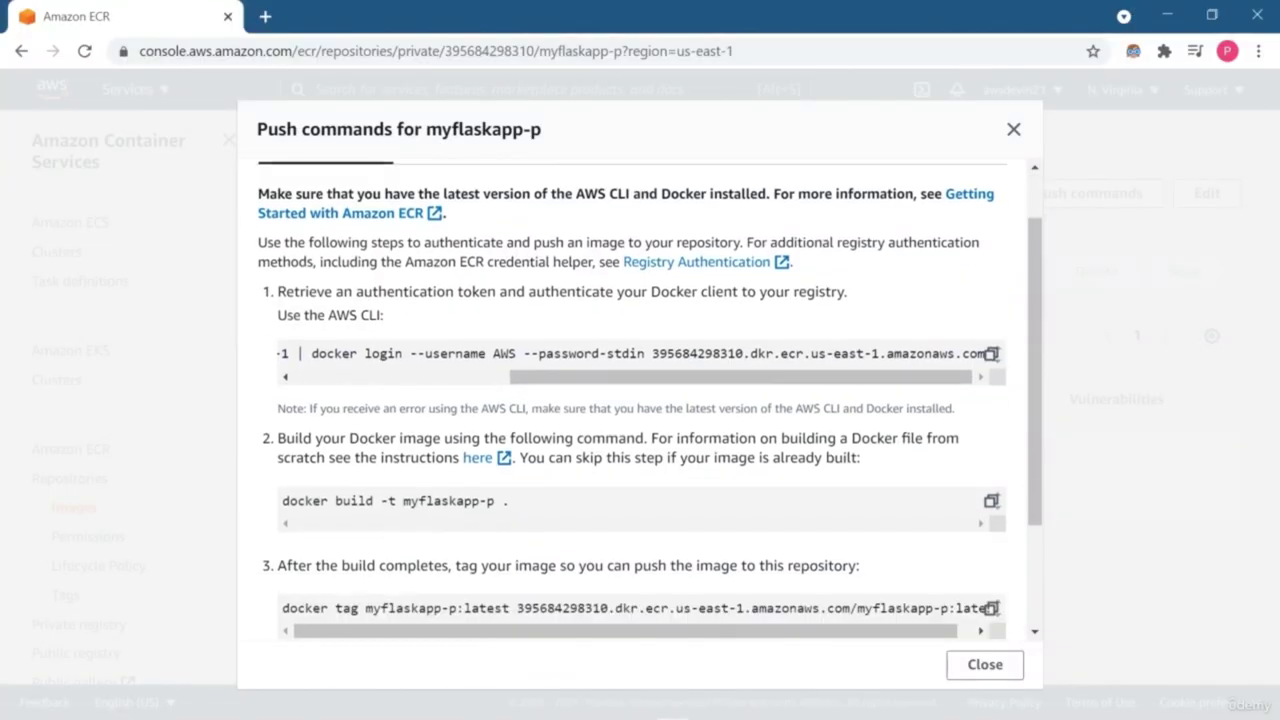
{"action": "left_click", "coordinate": [730, 707]}
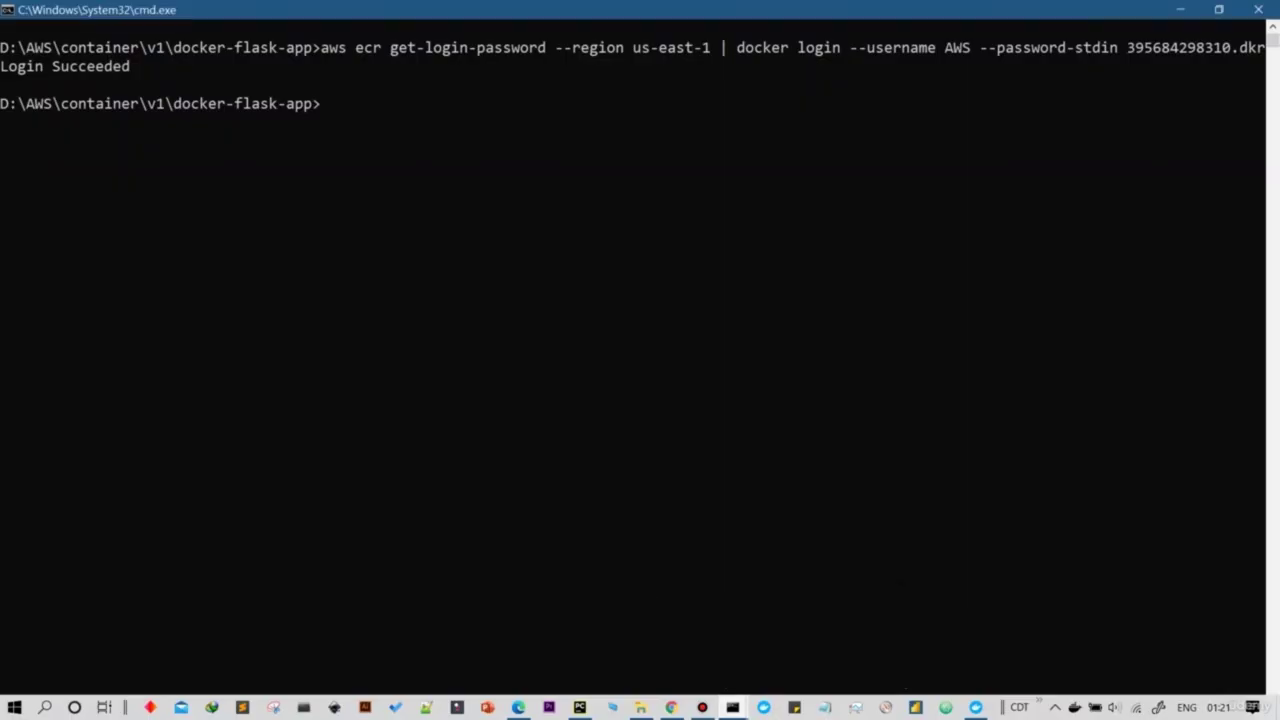
{"action": "key", "text": "ctrl+v"}
{"action": "key", "text": "Return"}
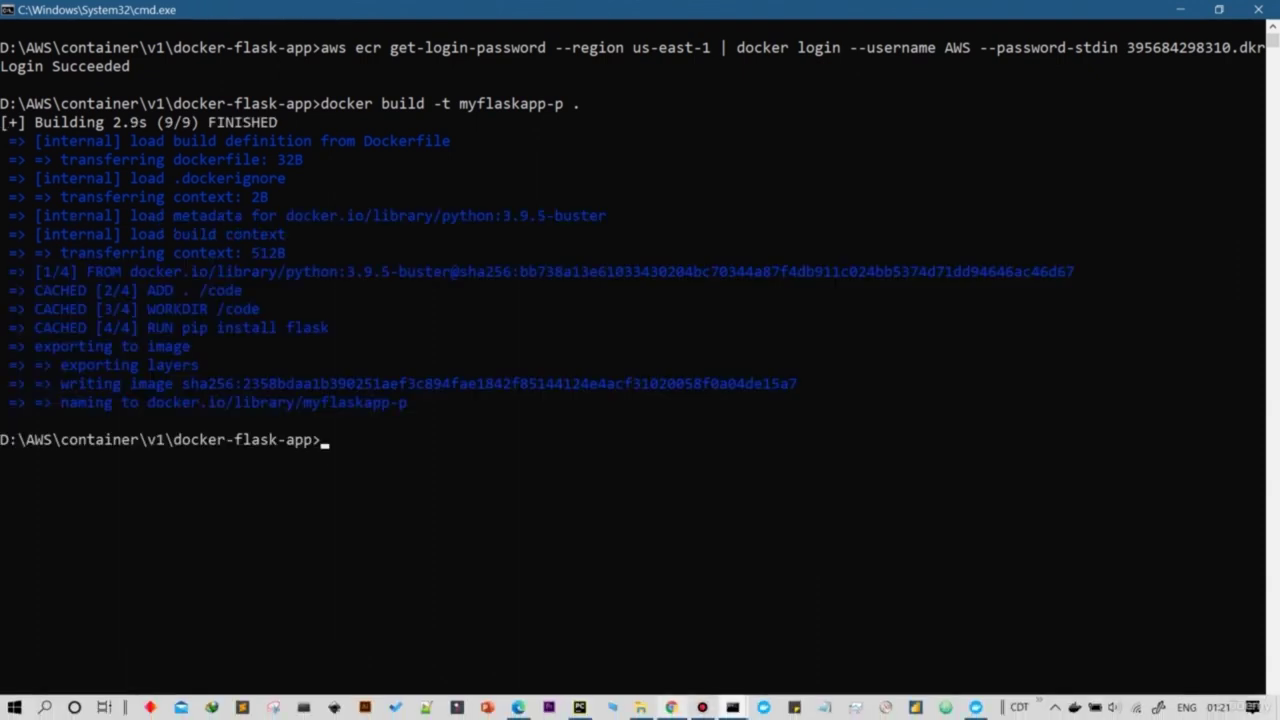
Step: Copy the listed tag command for myflaskapp-p:latest and run it in the Command Prompt to tag the image for the private repository
{"action": "left_click", "coordinate": [671, 707]}
{"action": "scroll", "coordinate": [640, 400], "scroll_direction": "down", "scroll_amount": 3}
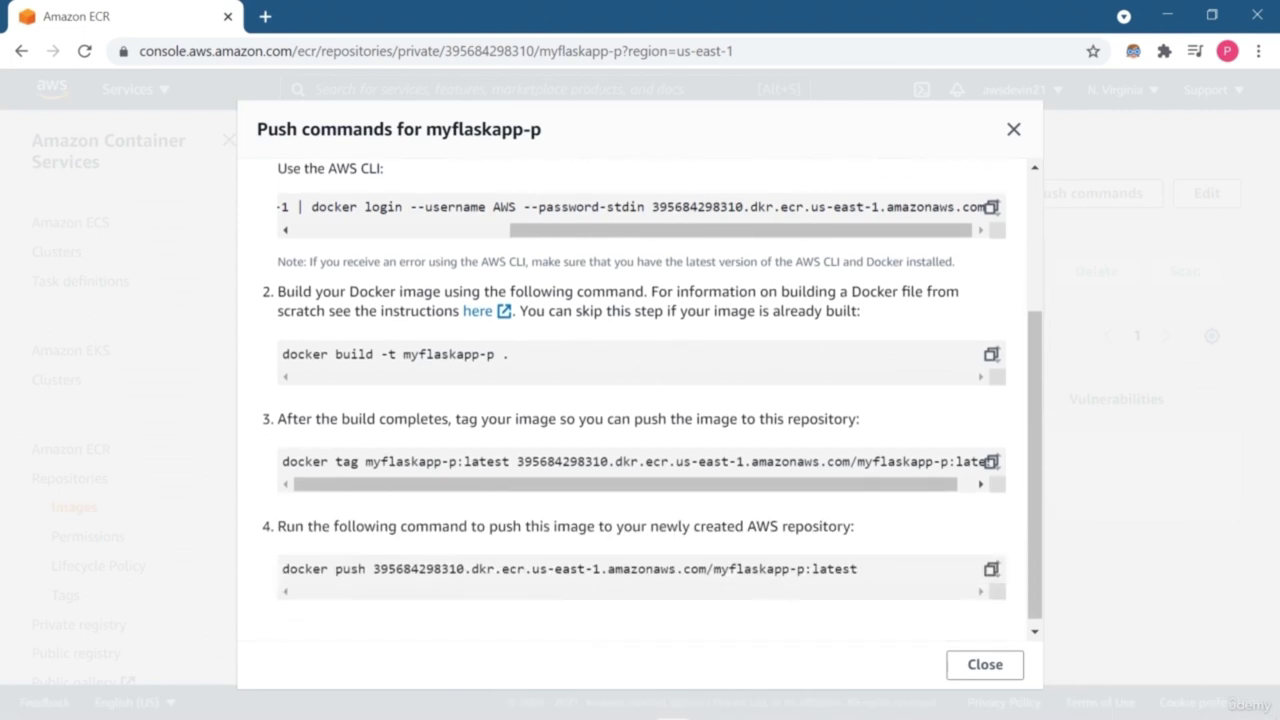
{"action": "left_click", "coordinate": [991, 454]}
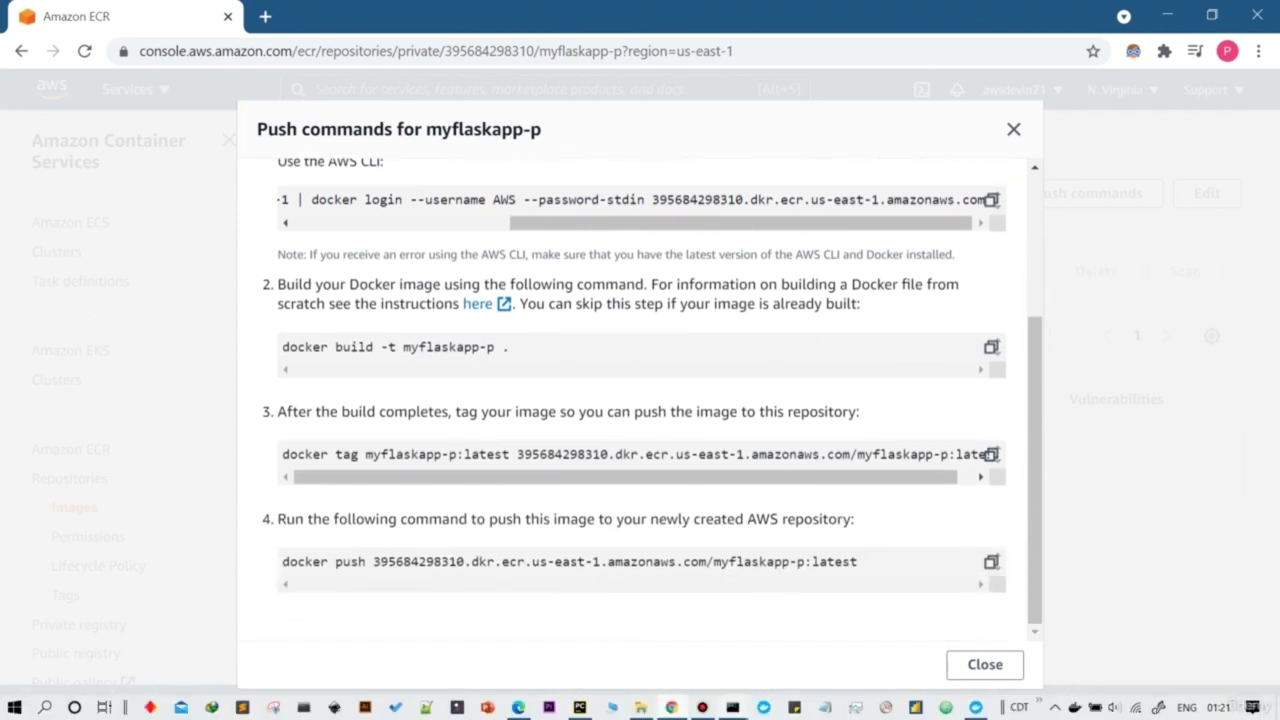
{"action": "mouse_move", "coordinate": [700, 707]}
{"action": "left_click", "coordinate": [640, 630]}
{"action": "key", "text": "ctrl+v"}
{"action": "key", "text": "Return"}
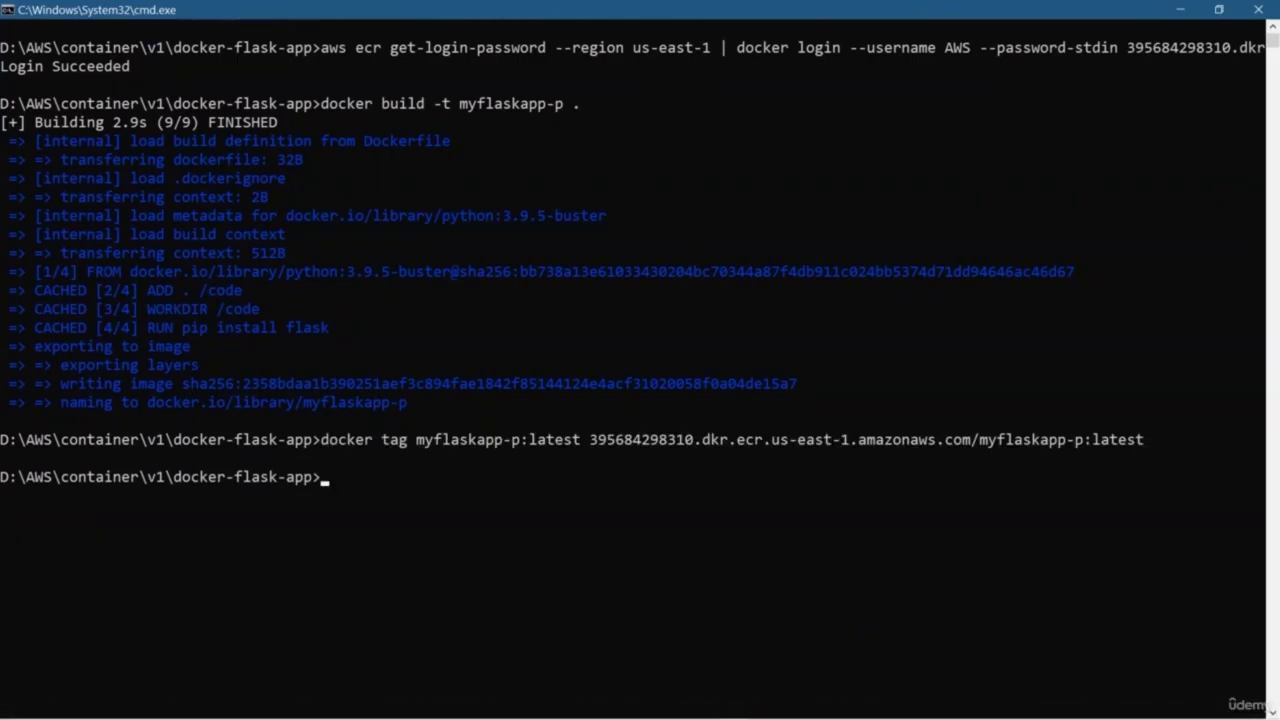
Step: Run docker images and compare the public and private repository entries in the image list
{"action": "scroll", "coordinate": [640, 360], "scroll_direction": "down", "scroll_amount": 3}
{"action": "type", "text": "docker images"}
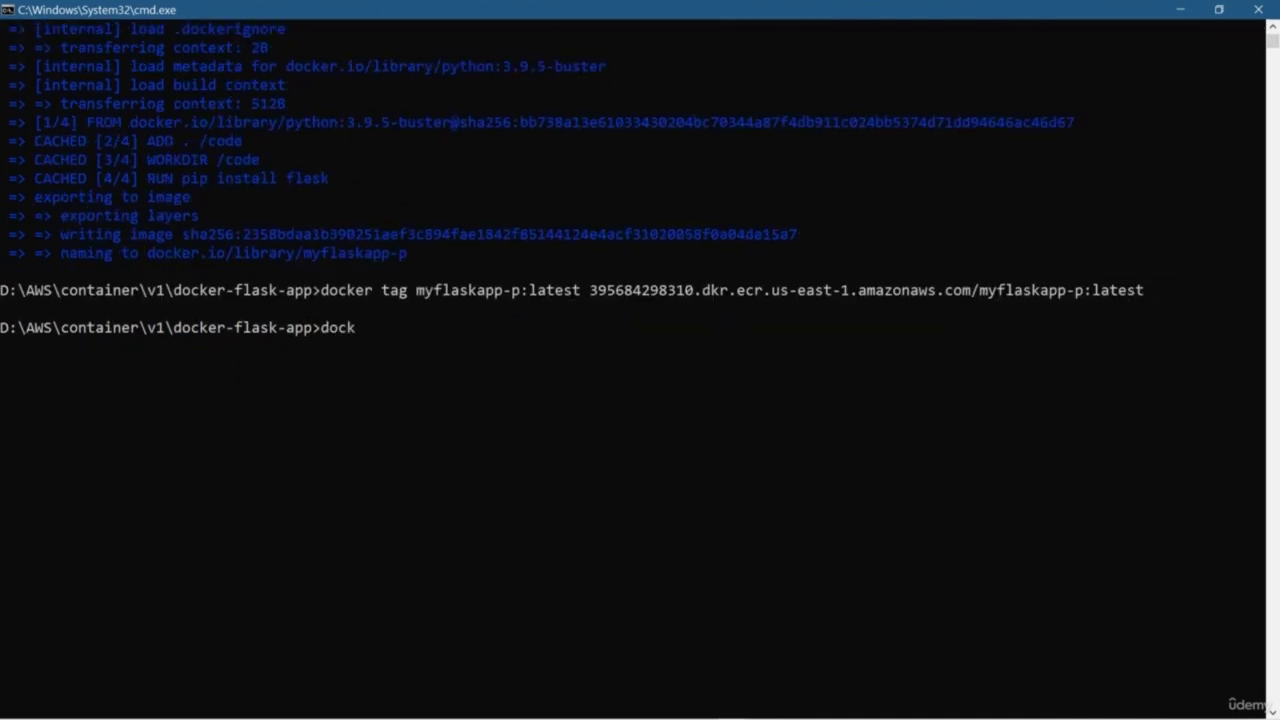
{"action": "key", "text": "Return"}
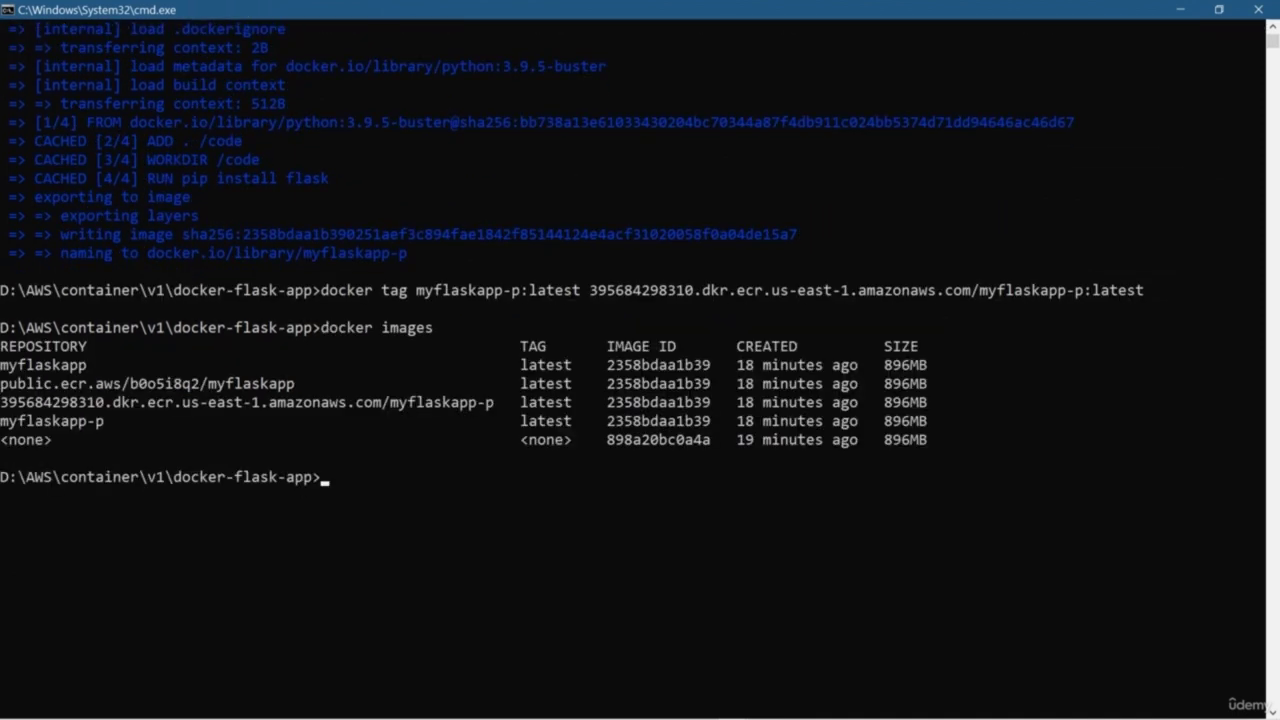
{"action": "left_click_drag", "start_coordinate": [1, 383], "coordinate": [295, 383]}
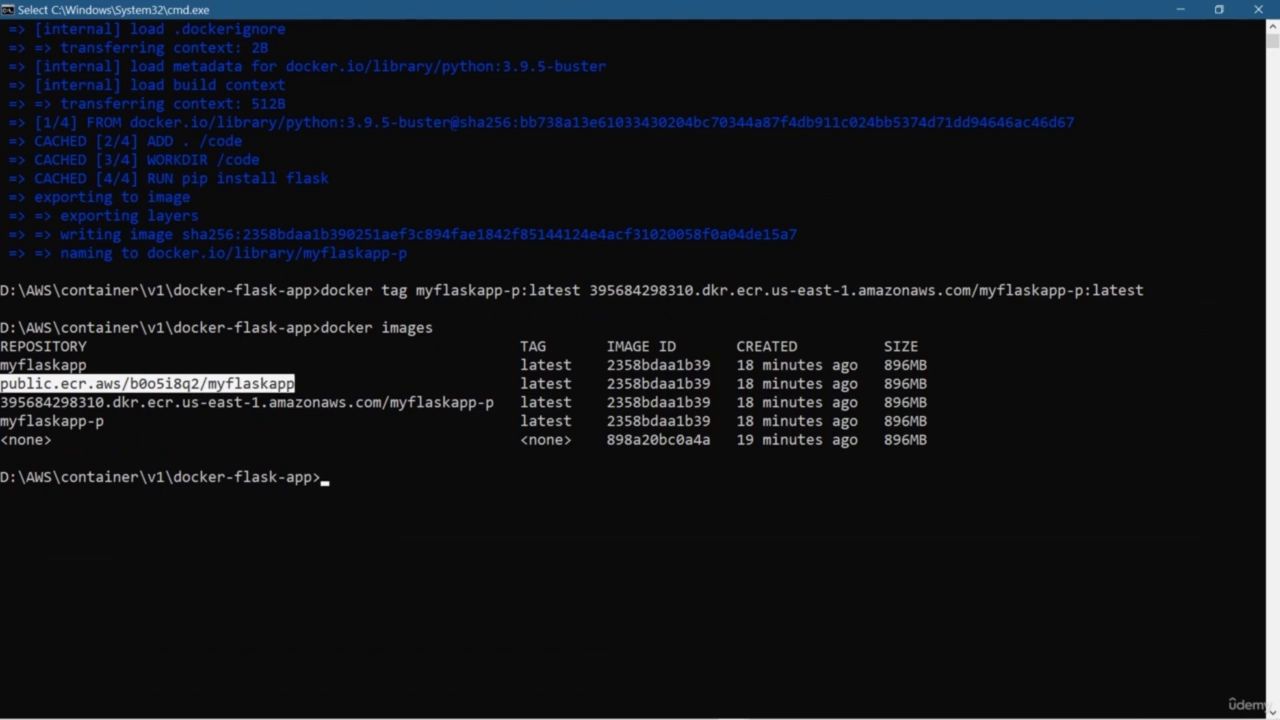
{"action": "left_click_drag", "start_coordinate": [1, 402], "coordinate": [494, 402]}
{"action": "key", "text": "ctrl+c"}
Step: Copy the listed docker push command for myflaskapp-p:latest and run it in the Command Prompt to push the image to the private repository
{"action": "key", "text": "alt+Tab"}
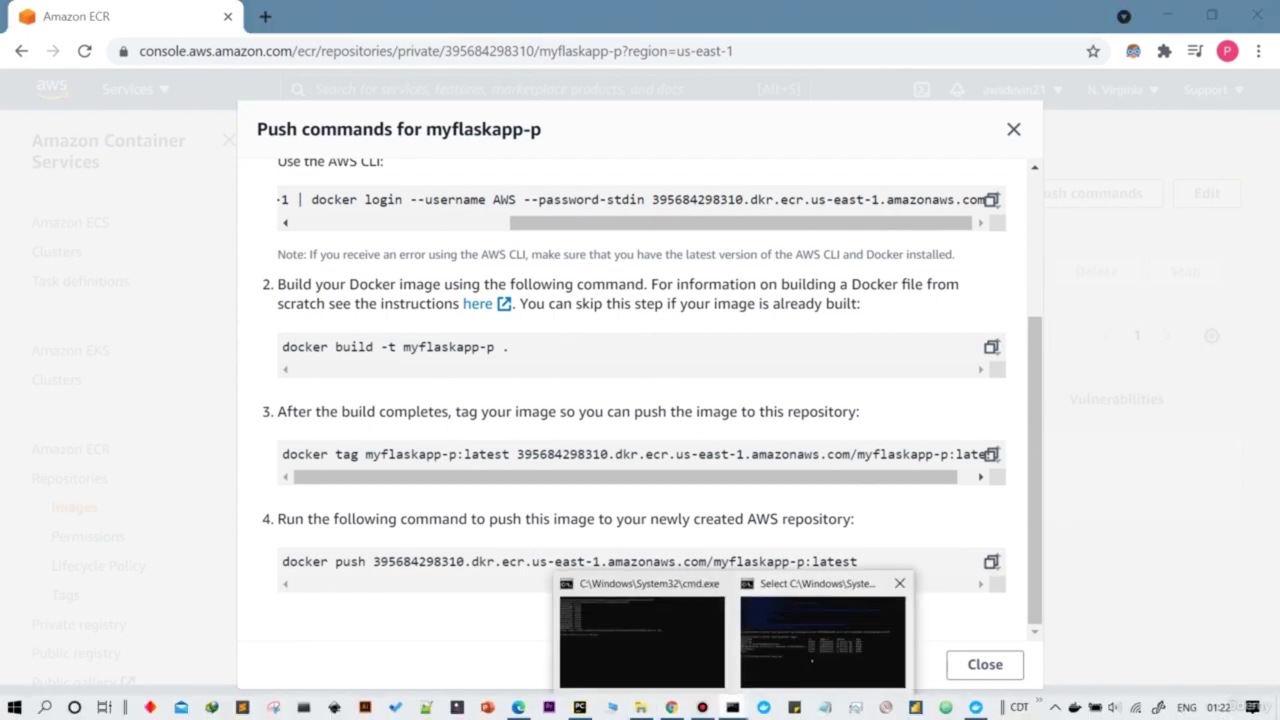
{"action": "left_click", "coordinate": [733, 707]}
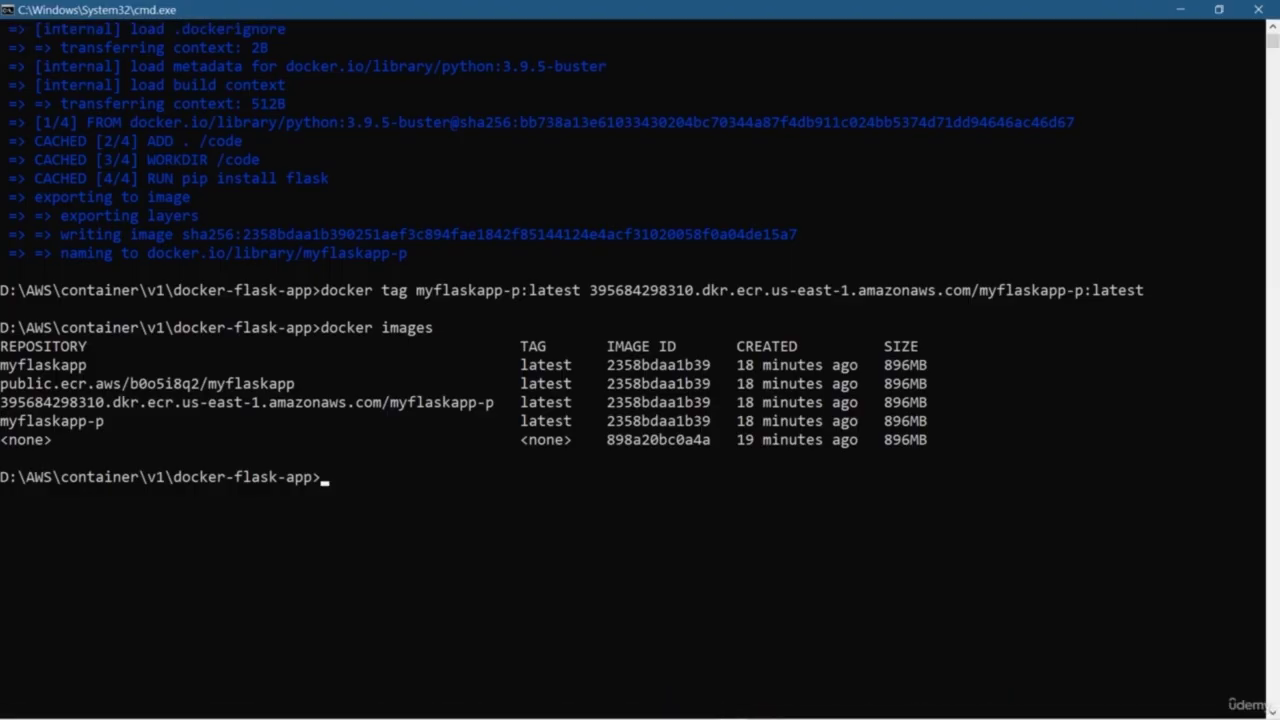
{"action": "left_click", "coordinate": [689, 707]}
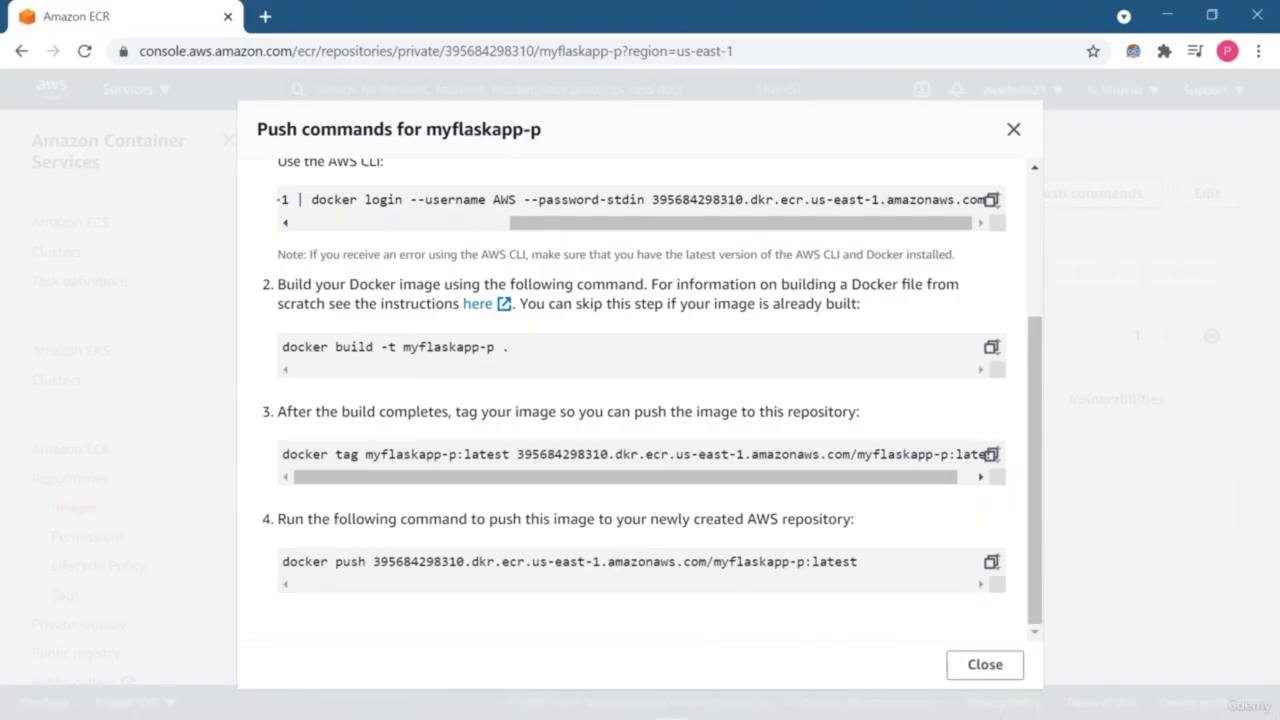
{"action": "mouse_move", "coordinate": [733, 707]}
{"action": "left_click", "coordinate": [645, 640]}
{"action": "key", "text": "ctrl+v"}
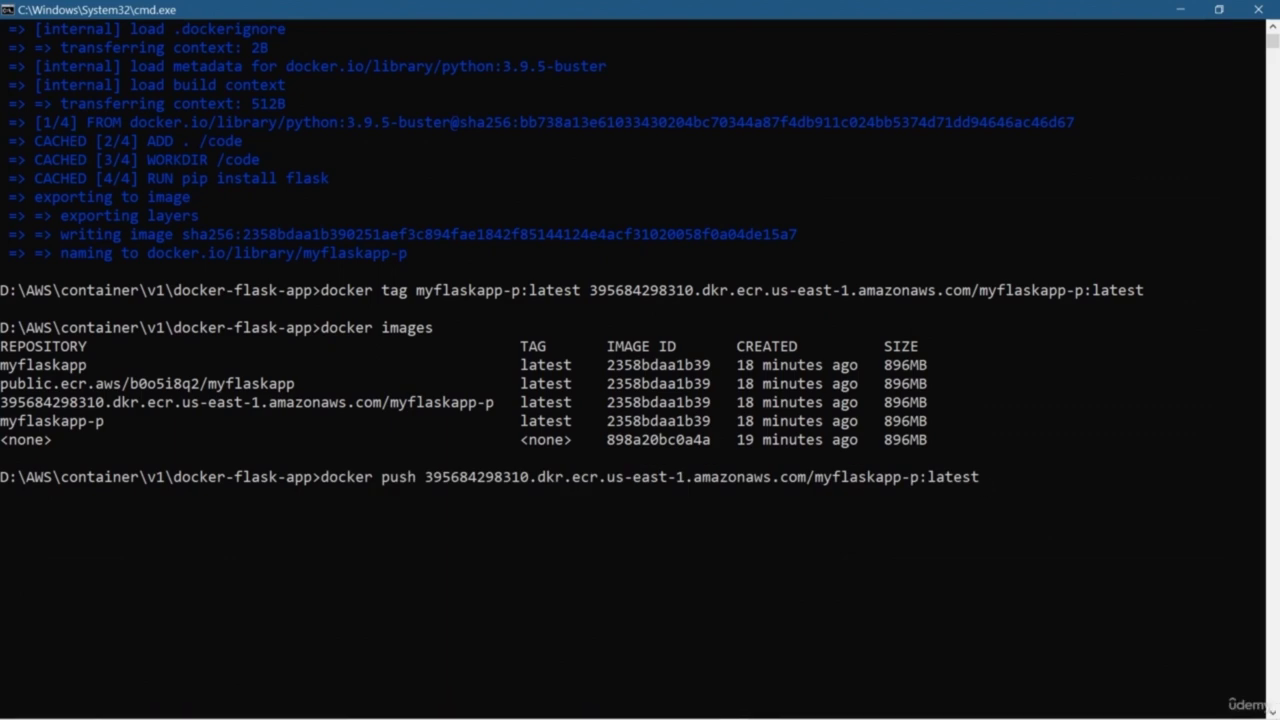
{"action": "key", "text": "Return"}
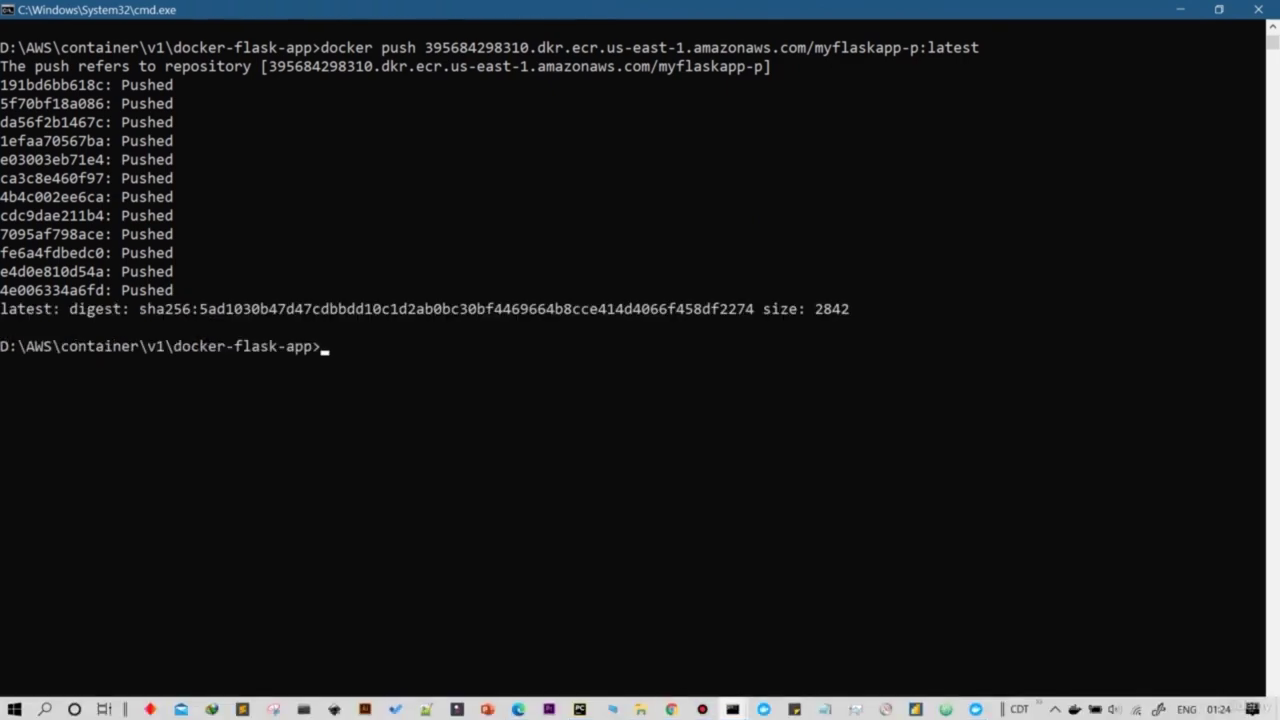
Step: Return to the browser, close the push commands for myflaskapp-p and refresh the repository's image list
{"action": "left_click", "coordinate": [734, 708]}
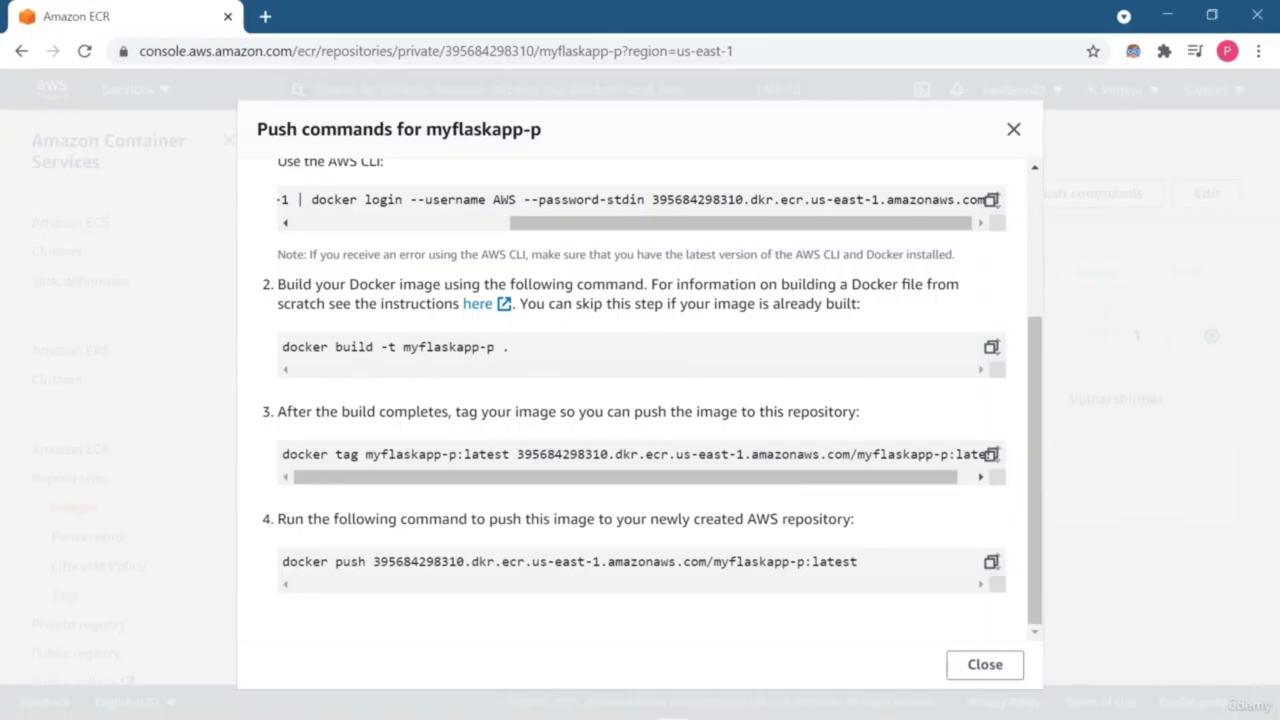
{"action": "left_click", "coordinate": [984, 664]}
{"action": "left_click", "coordinate": [1020, 271]}
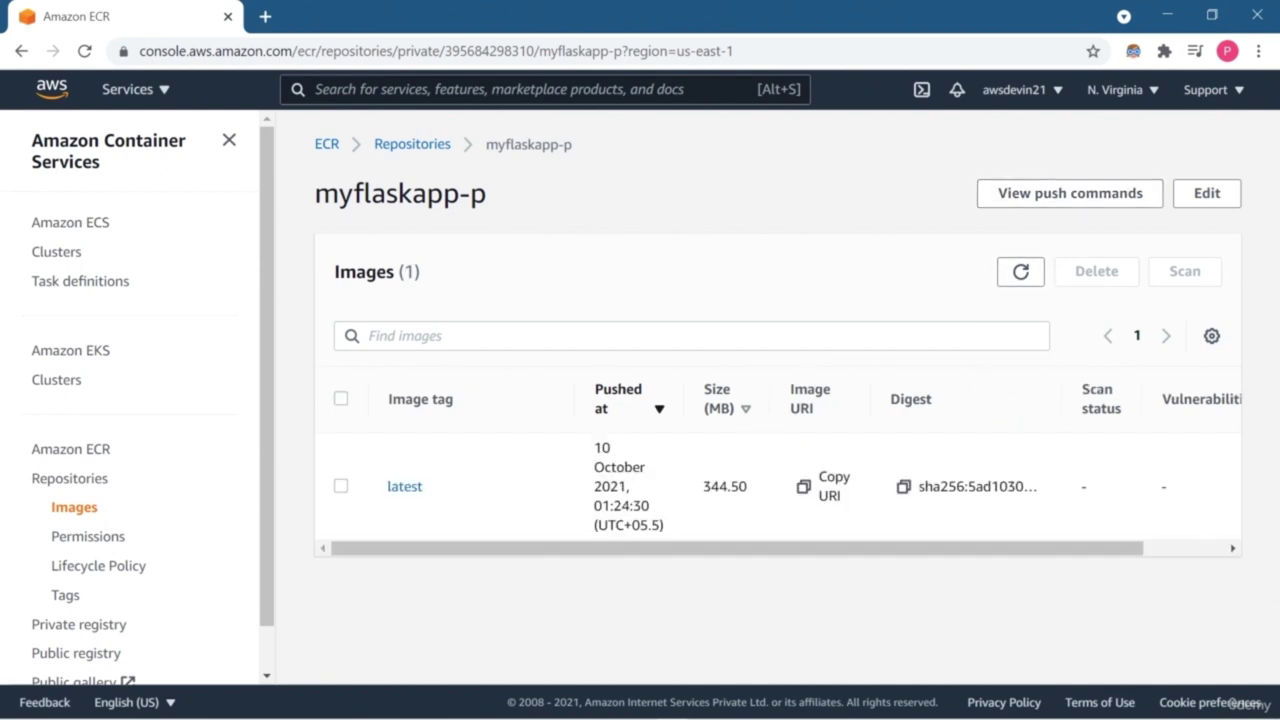
Step: Check the images of the public repository myflaskapp, then reopen the private repository myflaskapp-p
{"action": "left_click", "coordinate": [412, 144]}
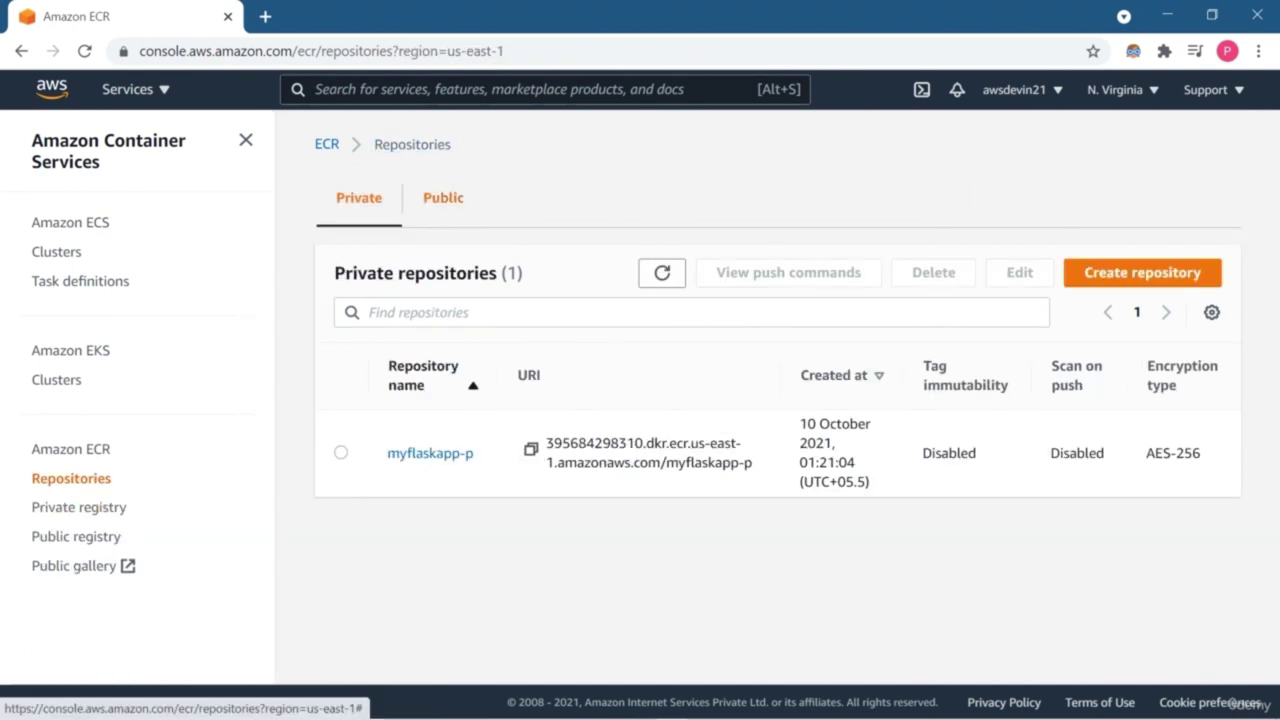
{"action": "left_click", "coordinate": [443, 197]}
{"action": "left_click", "coordinate": [423, 409]}
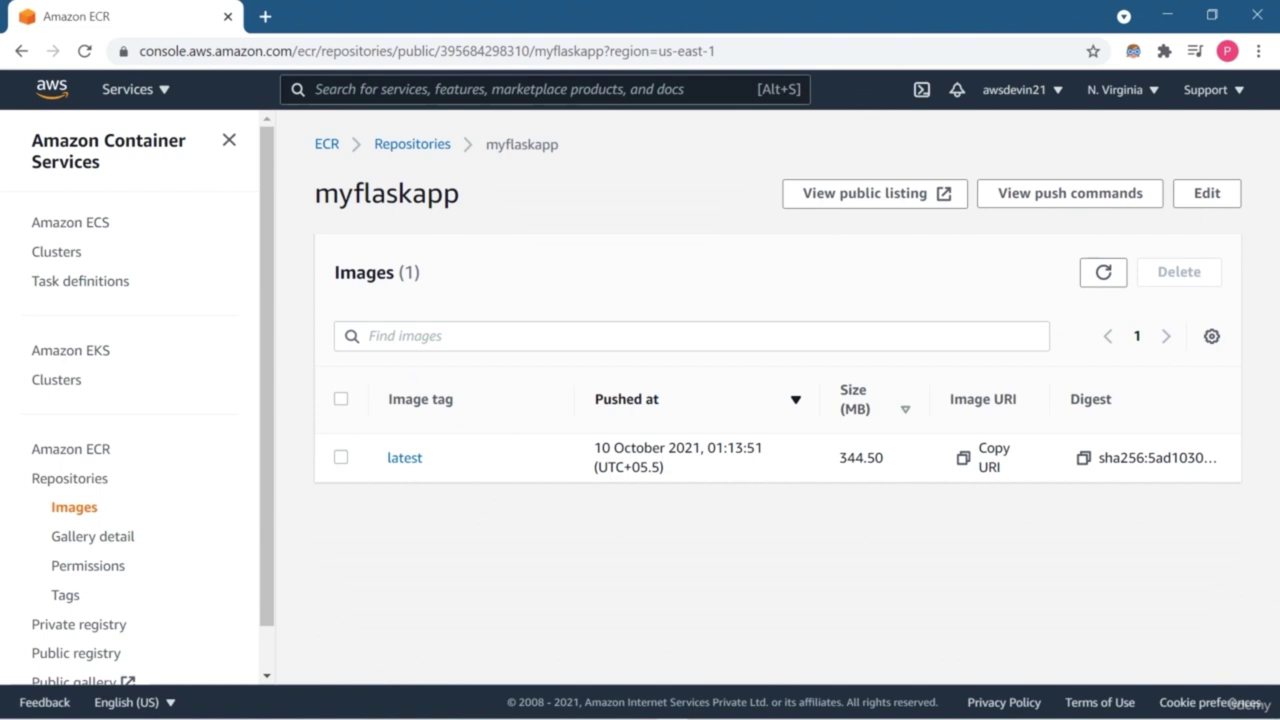
{"action": "left_click", "coordinate": [412, 144]}
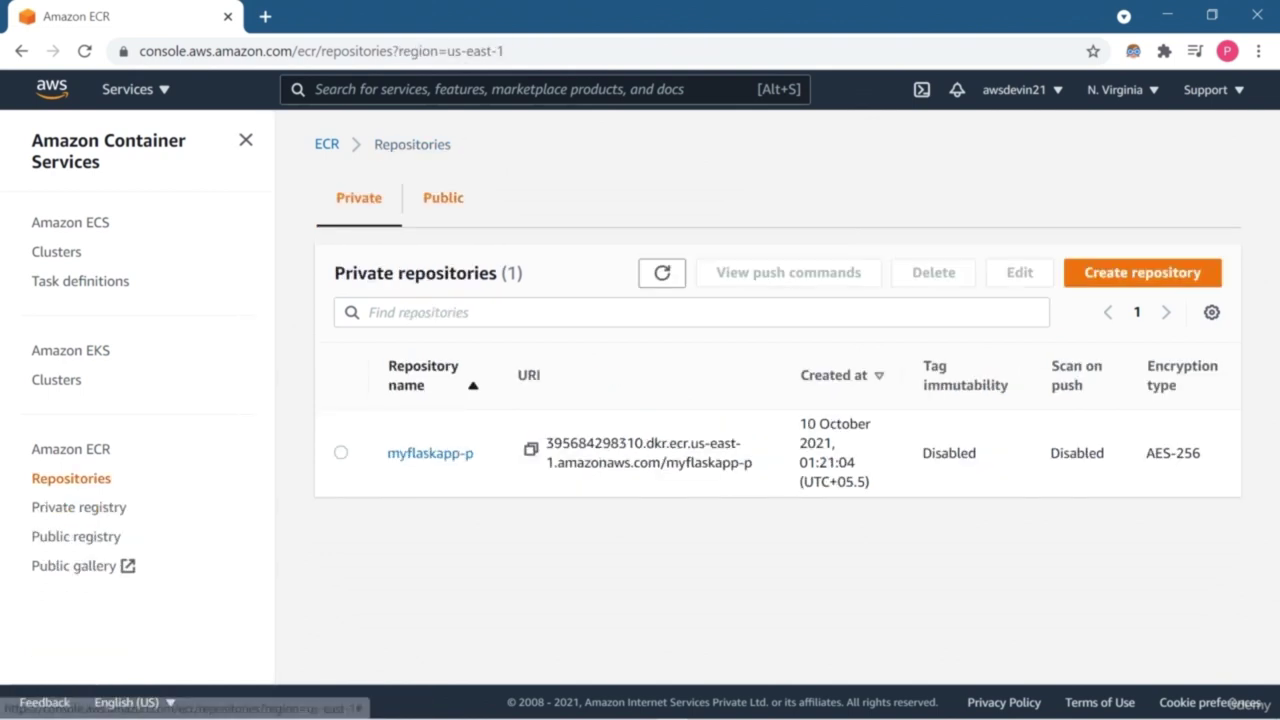
{"action": "left_click", "coordinate": [430, 453]}
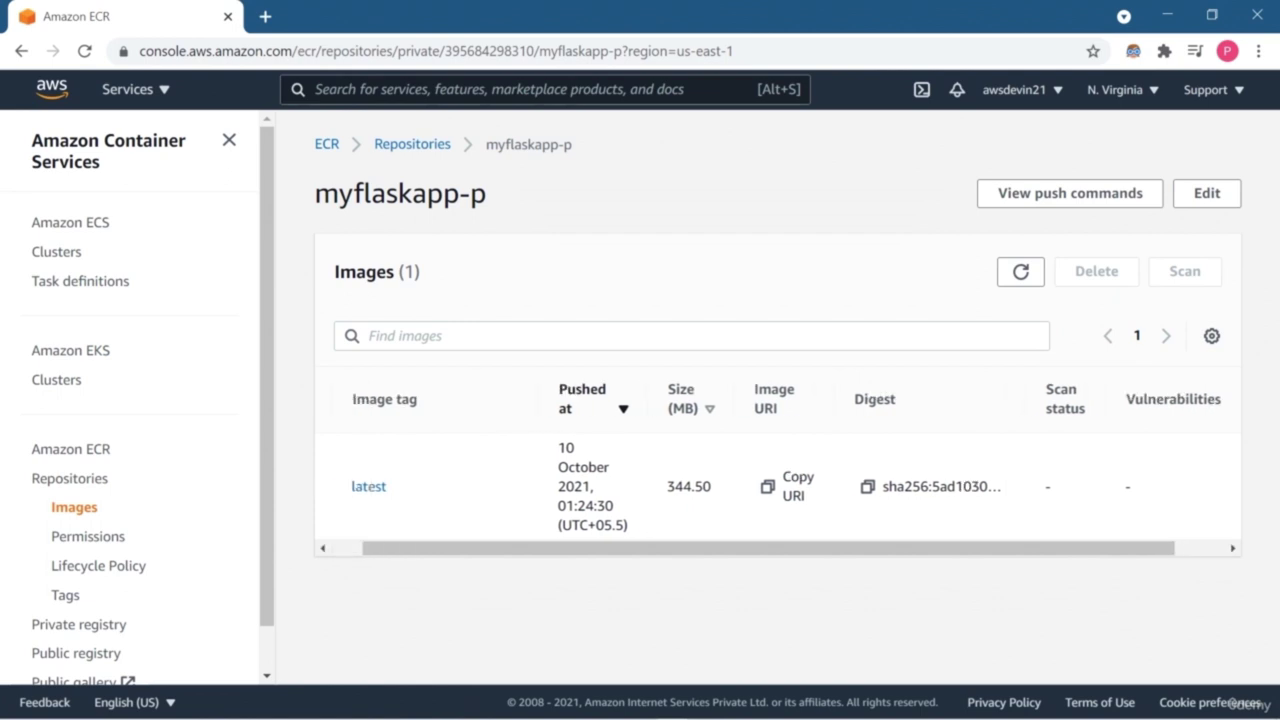
Step: Review the details of the latest image in myflaskapp-p, including its type and scanning sections, and return to the image list
{"action": "left_click", "coordinate": [350, 486]}
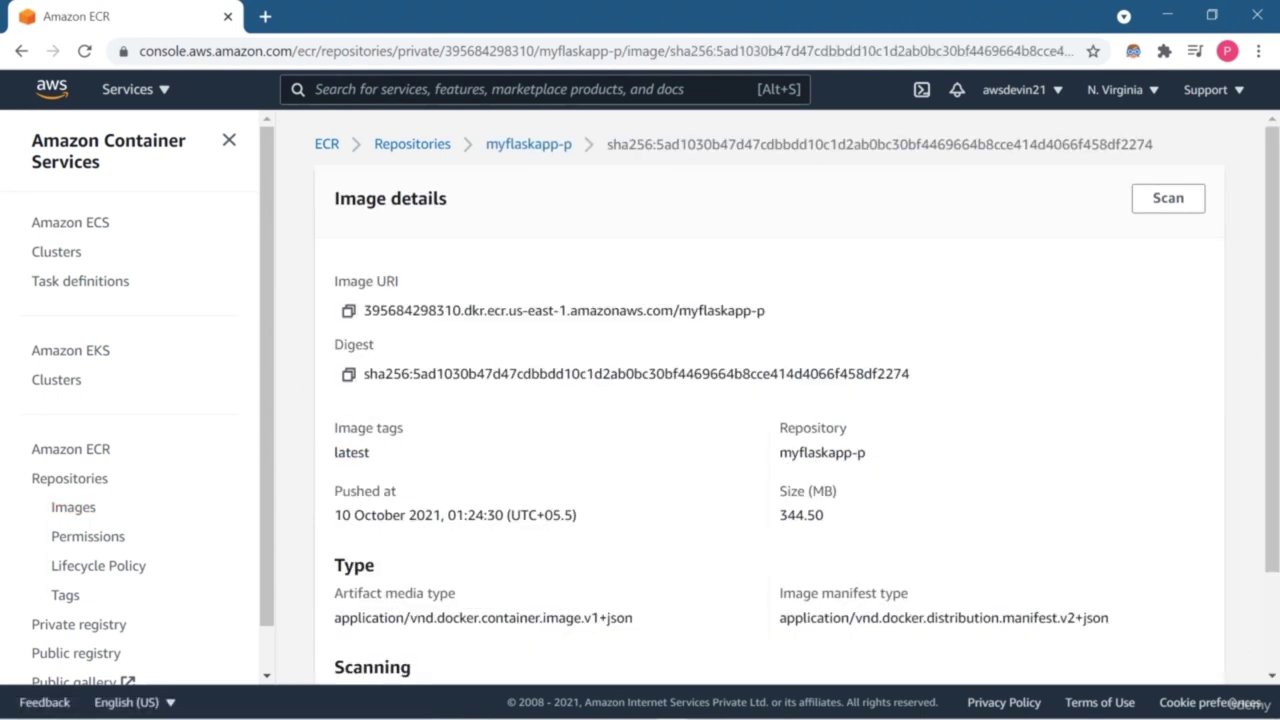
{"action": "scroll", "coordinate": [769, 405], "scroll_direction": "down", "scroll_amount": 2}
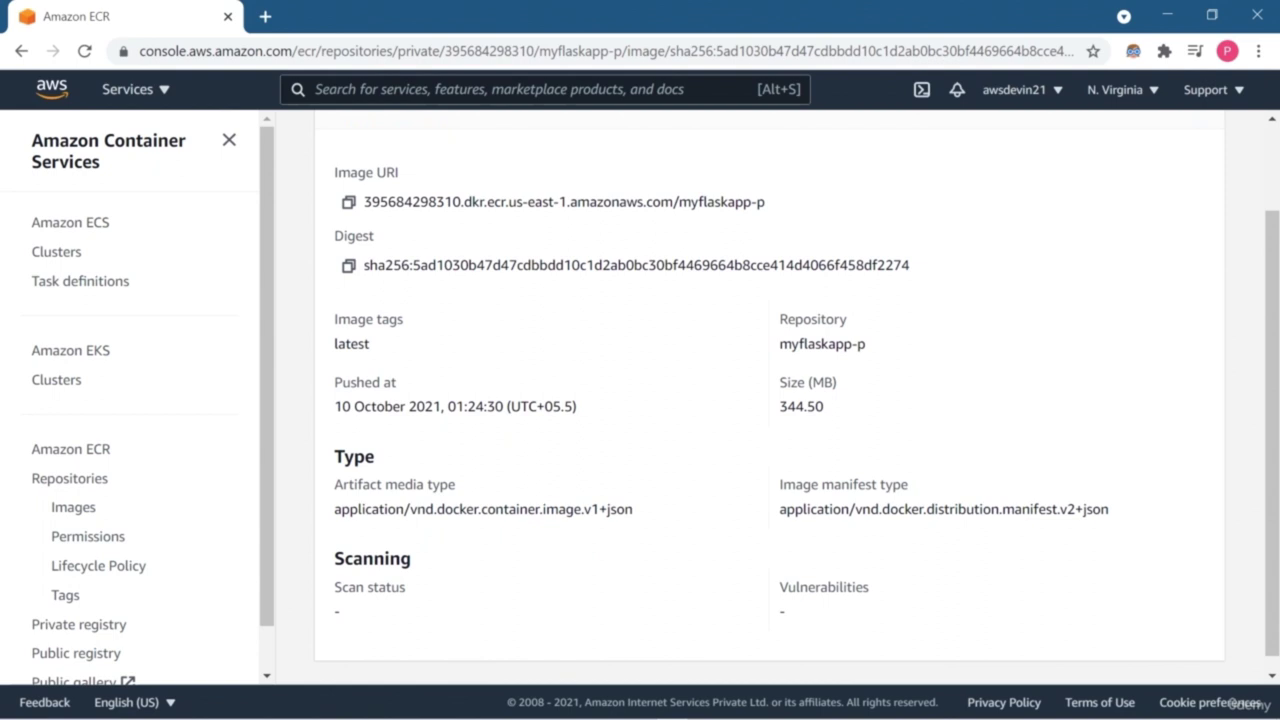
{"action": "scroll", "coordinate": [769, 400], "scroll_direction": "down", "scroll_amount": 1}
{"action": "scroll", "coordinate": [769, 400], "scroll_direction": "up", "scroll_amount": 2}
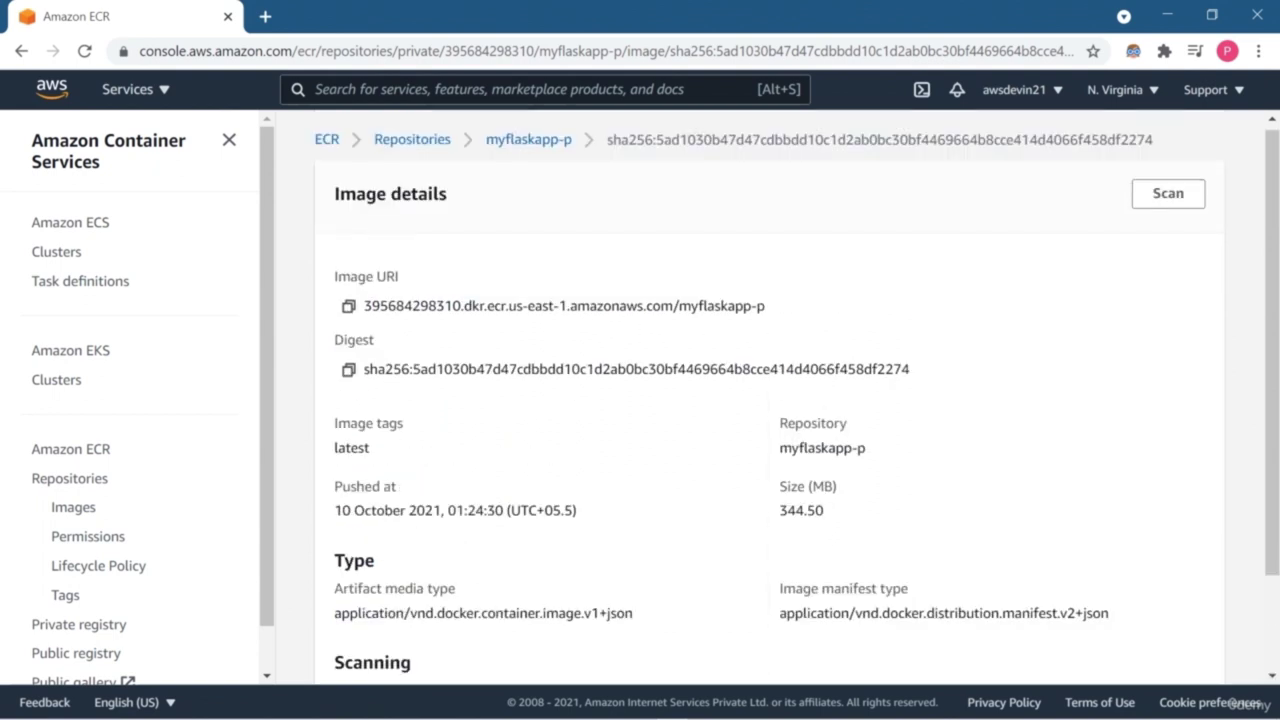
{"action": "left_click", "coordinate": [528, 144]}
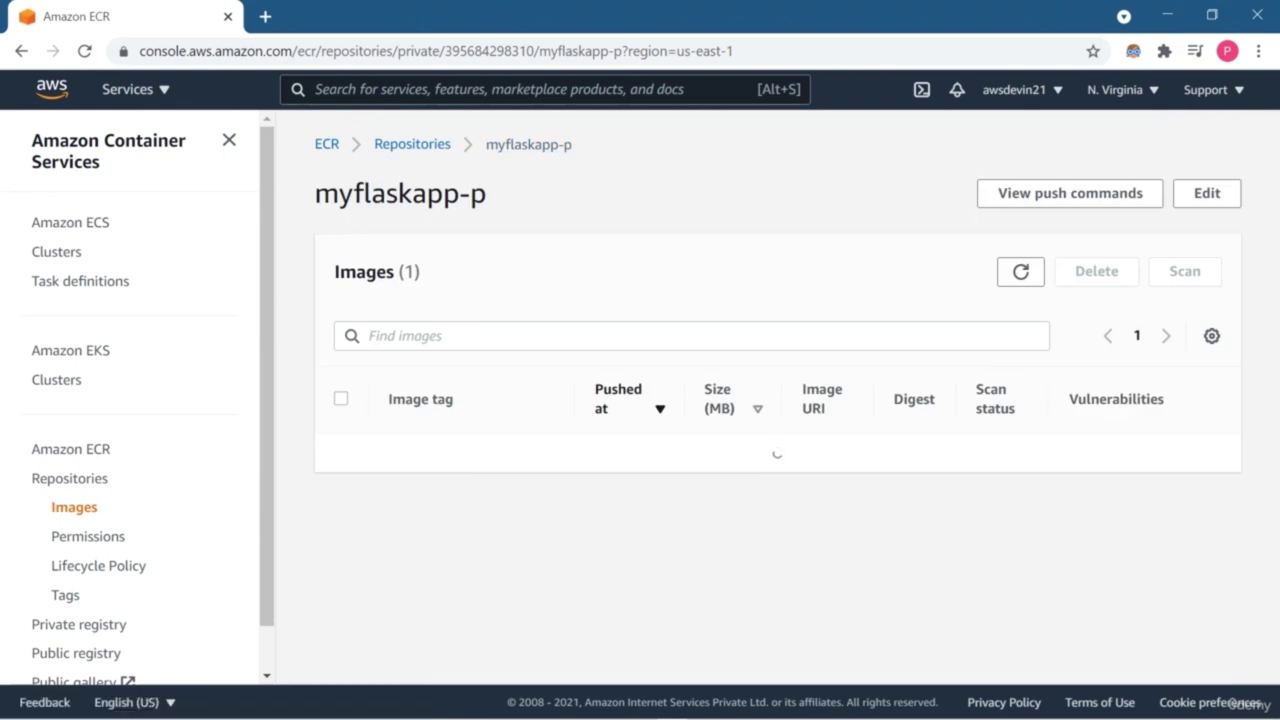
Step: Start a vulnerability scan of the latest image in myflaskapp-p and check its scan status
{"action": "left_click", "coordinate": [404, 486]}
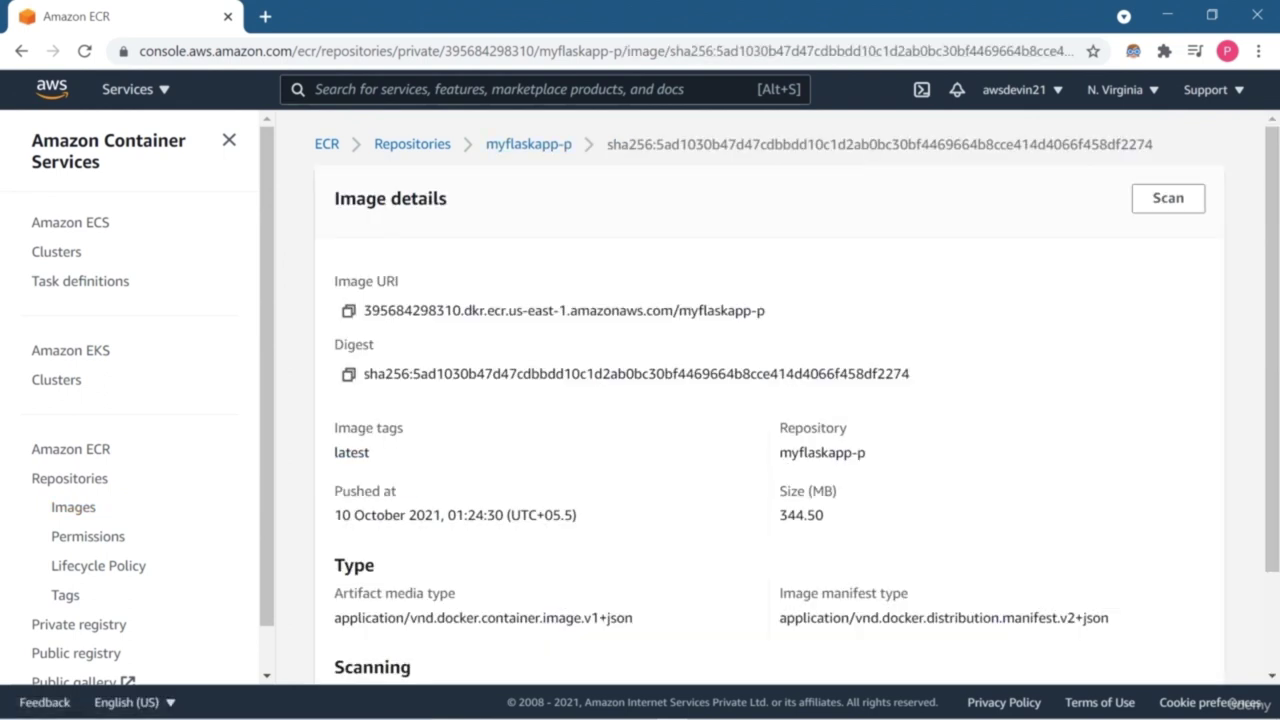
{"action": "left_click", "coordinate": [1168, 198]}
{"action": "scroll", "coordinate": [769, 400], "scroll_direction": "down", "scroll_amount": 2}
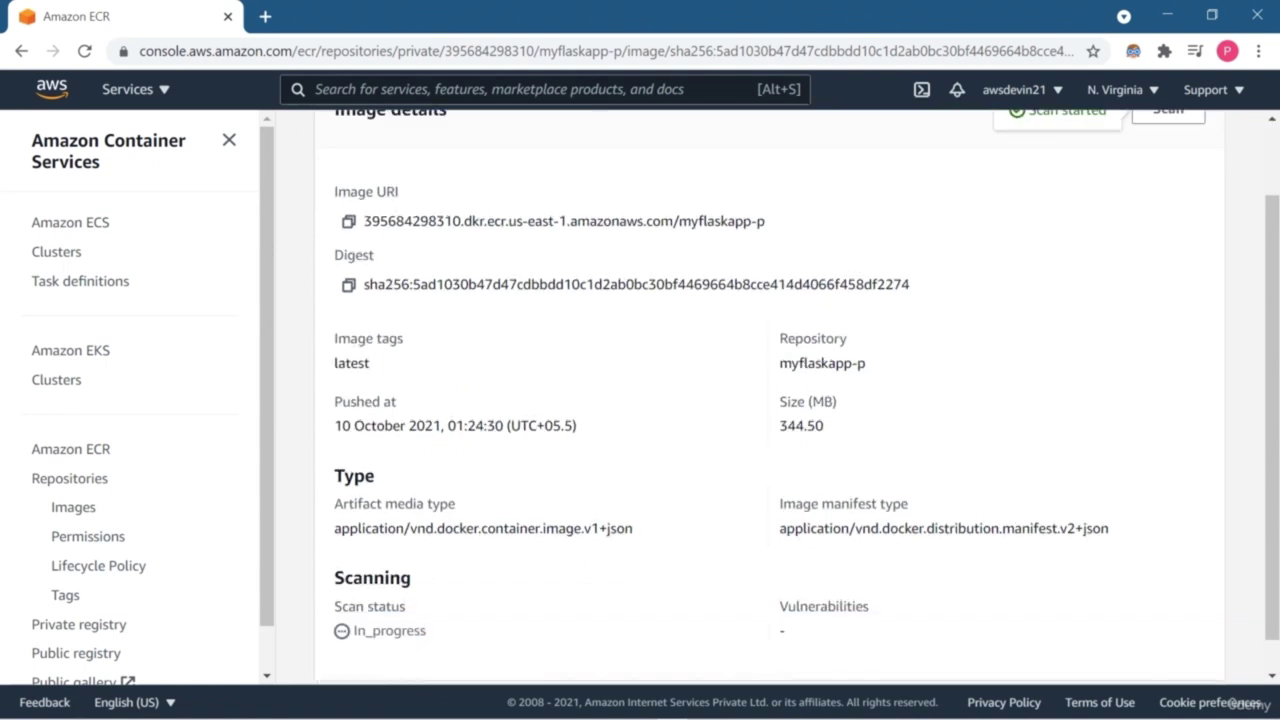
{"action": "scroll", "coordinate": [769, 400], "scroll_direction": "up", "scroll_amount": 2}
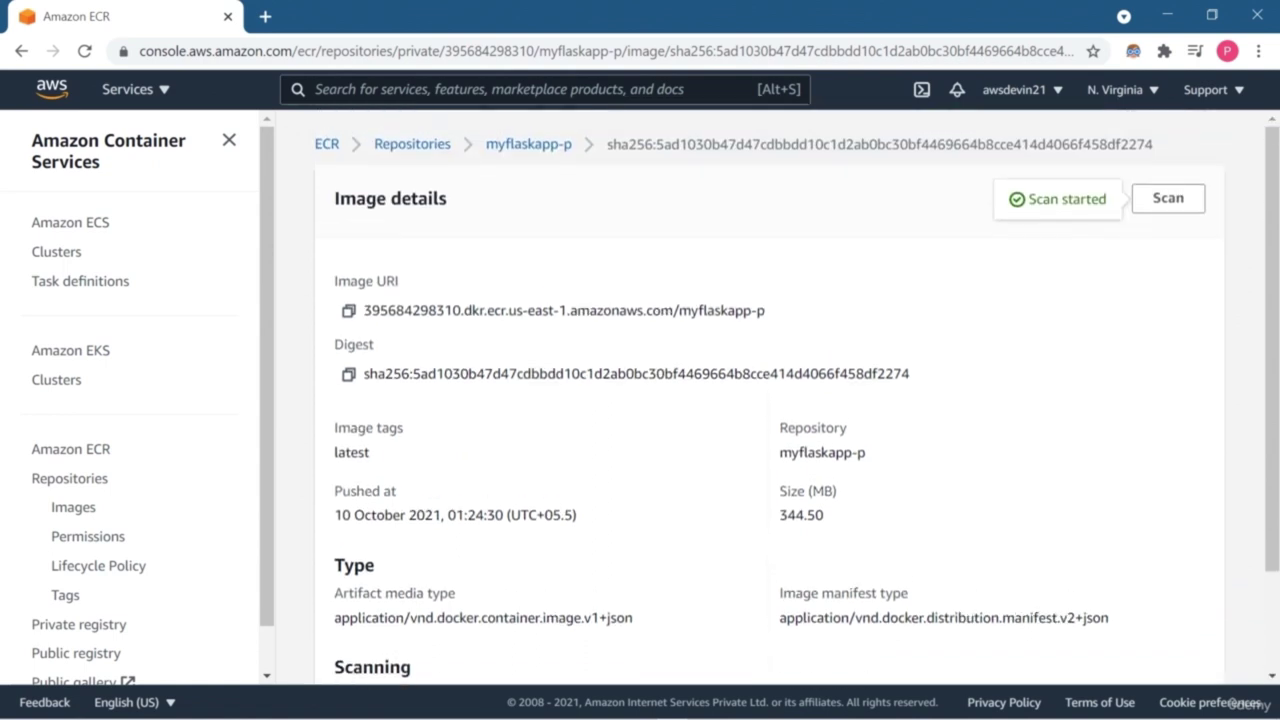
Step: Look over the images, permissions, lifecycle policy and tags pages of the myflaskapp-p repository
{"action": "scroll", "coordinate": [130, 400], "scroll_direction": "down", "scroll_amount": 1}
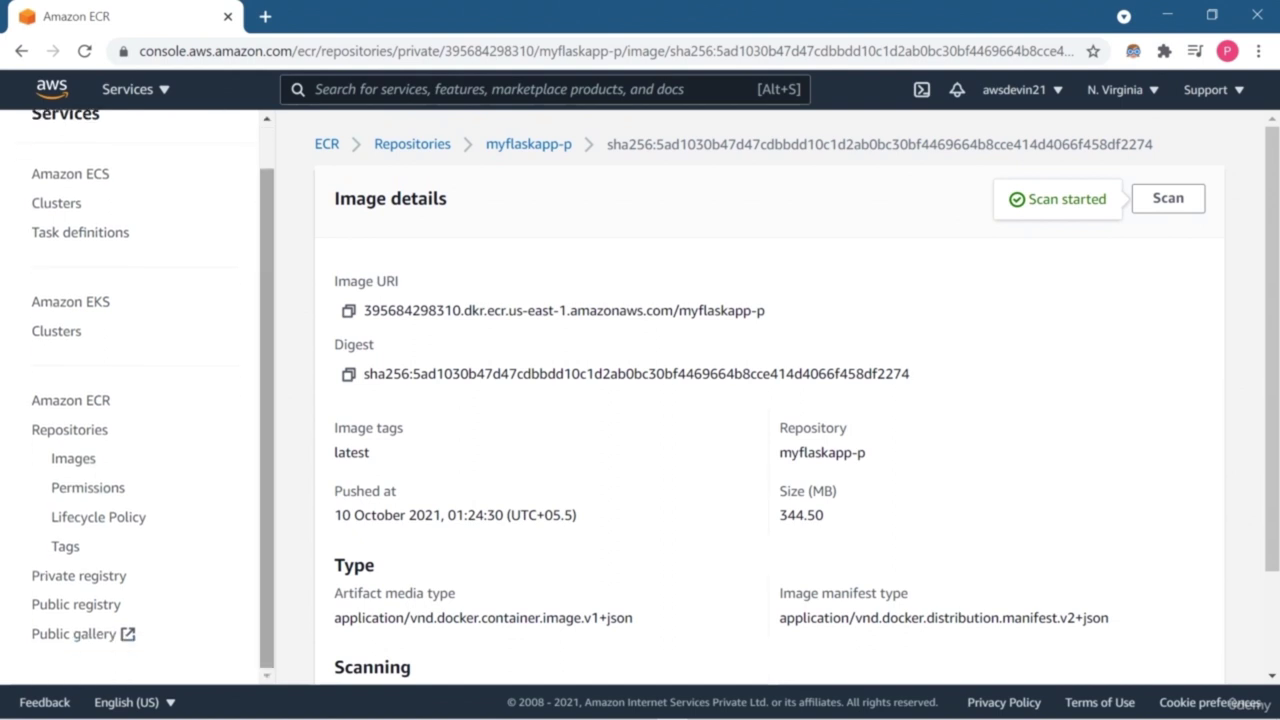
{"action": "left_click", "coordinate": [73, 460]}
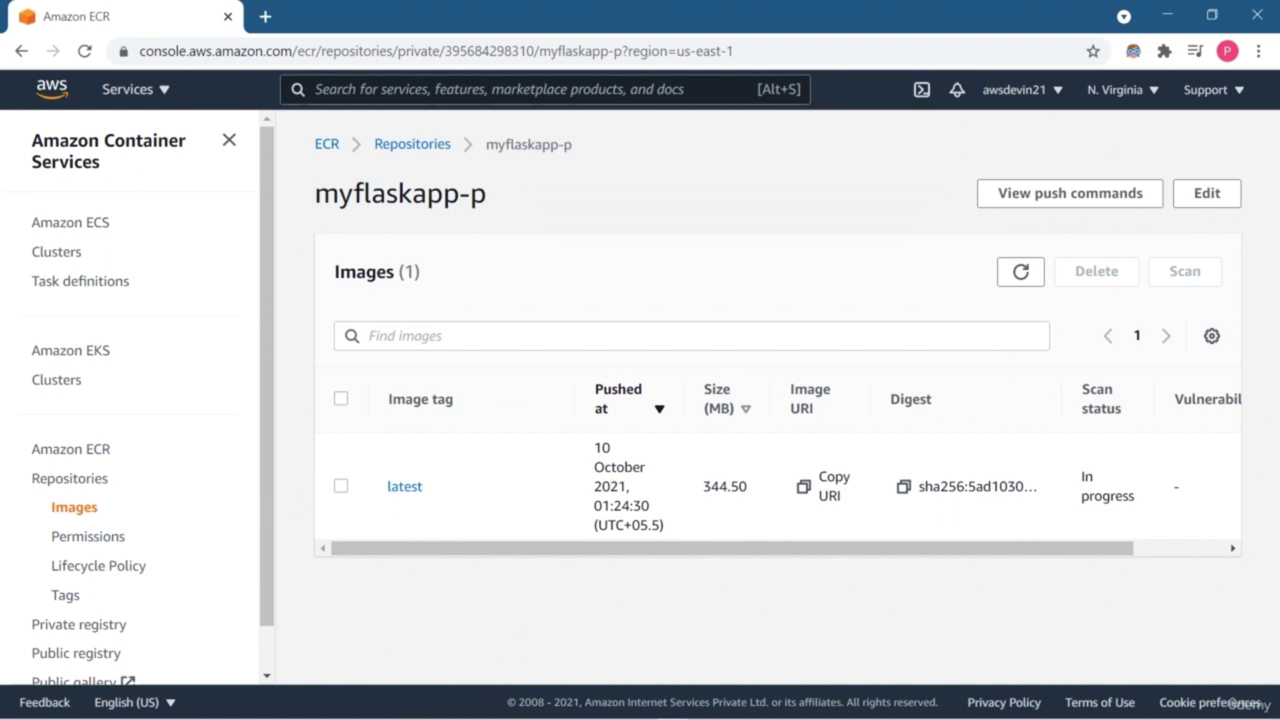
{"action": "scroll", "coordinate": [137, 400], "scroll_direction": "down", "scroll_amount": 1}
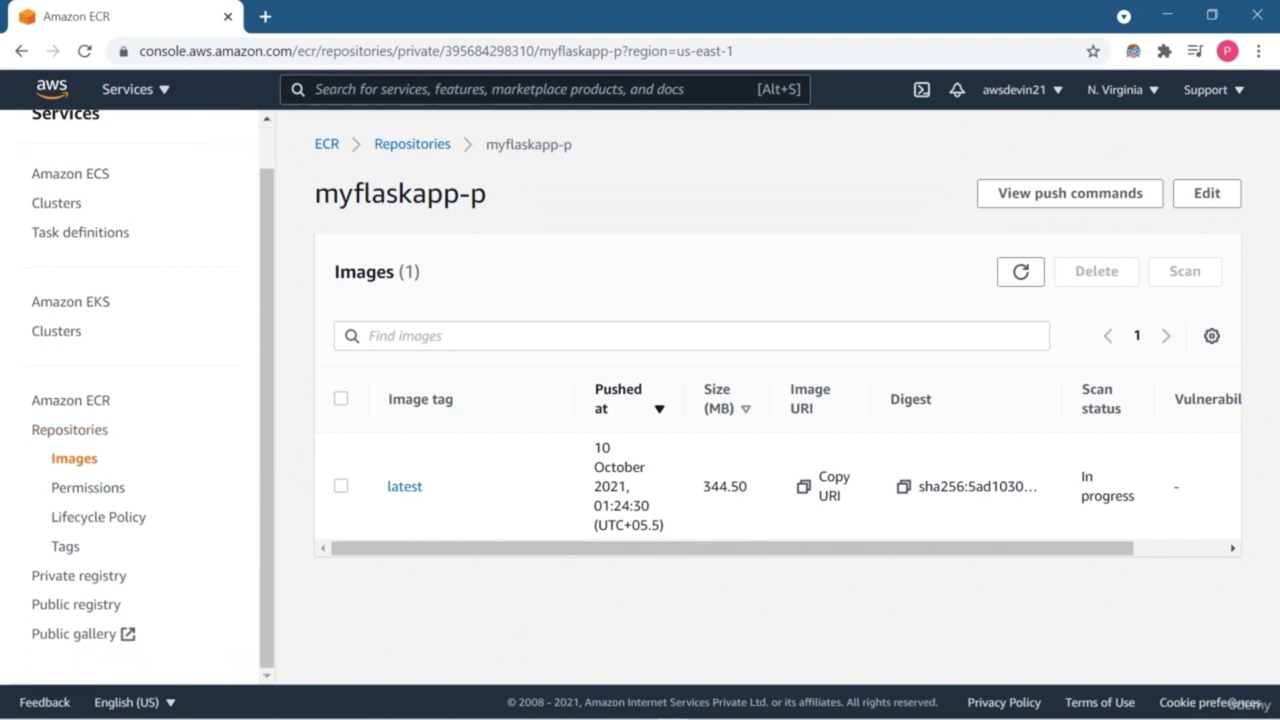
{"action": "left_click", "coordinate": [88, 487]}
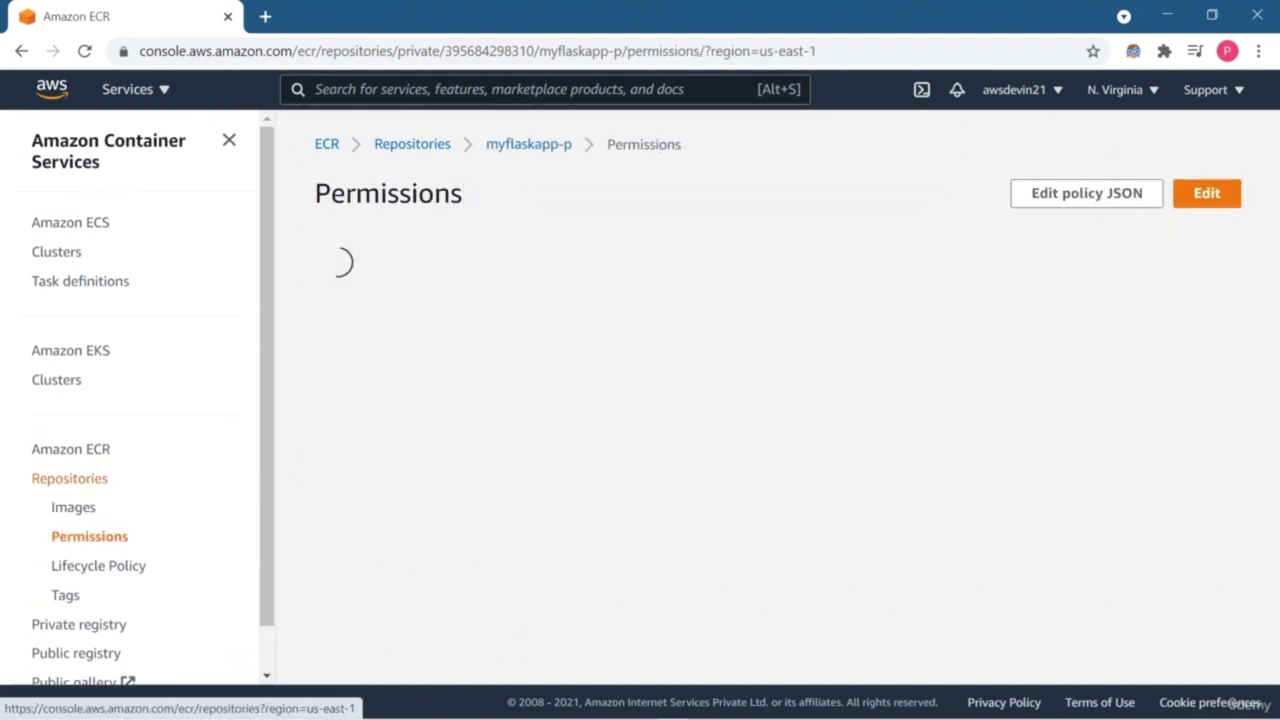
{"action": "scroll", "coordinate": [88, 487], "scroll_direction": "down", "scroll_amount": 1}
{"action": "left_click", "coordinate": [98, 517]}
{"action": "scroll", "coordinate": [769, 400], "scroll_direction": "down", "scroll_amount": 1}
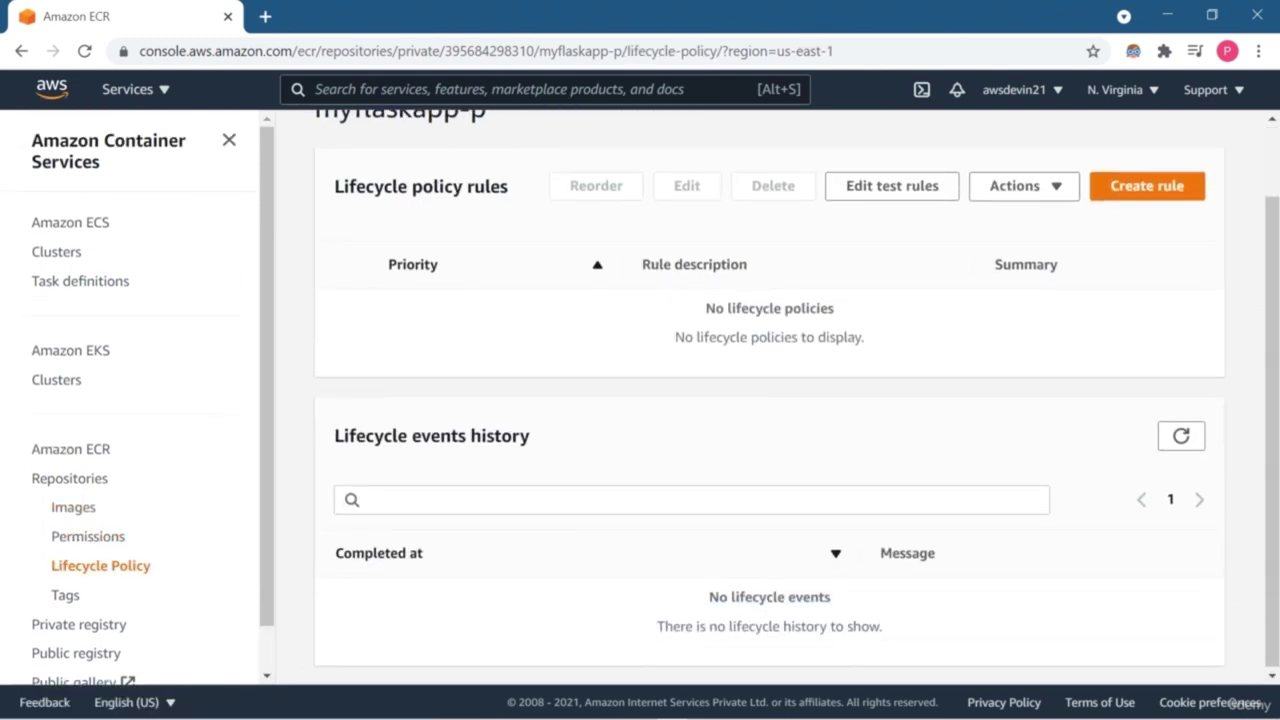
{"action": "left_click", "coordinate": [65, 595]}
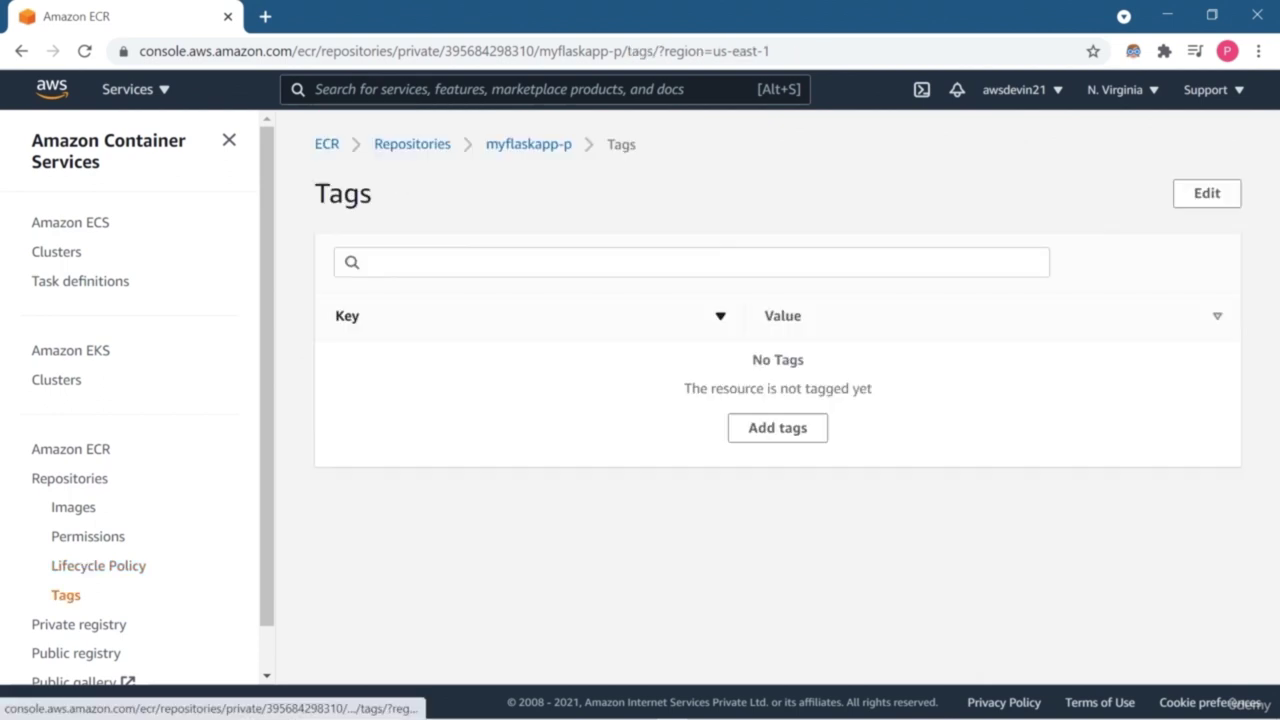
Step: Reopen myflaskapp-p from the private repositories and examine the vulnerability scan details of its latest image
{"action": "left_click", "coordinate": [69, 478]}
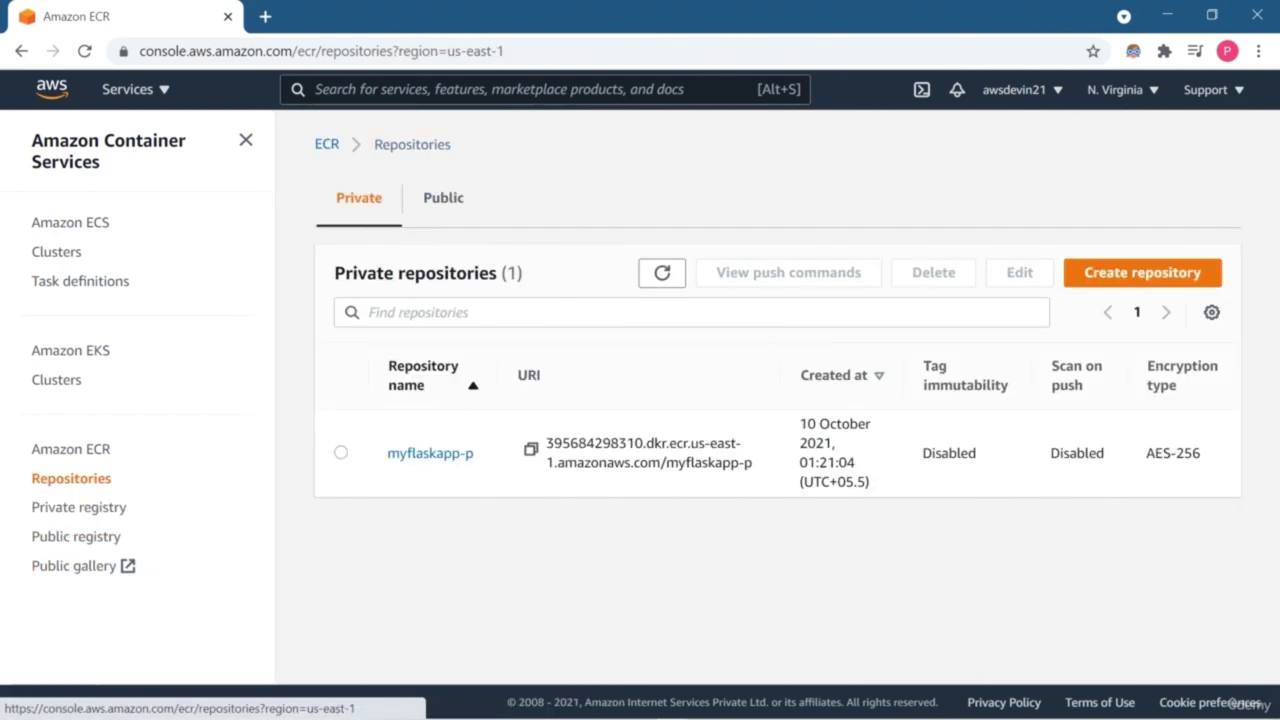
{"action": "left_click", "coordinate": [430, 453]}
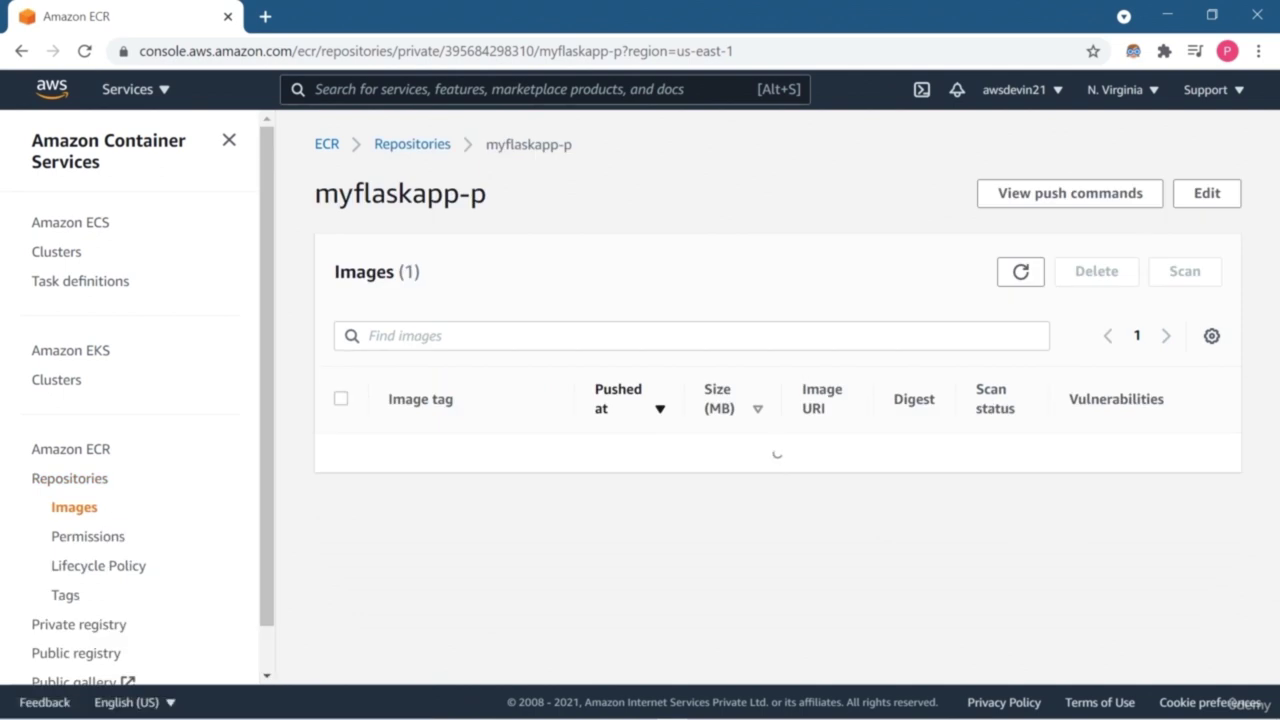
{"action": "scroll", "coordinate": [1000, 490], "scroll_direction": "right", "scroll_amount": 3}
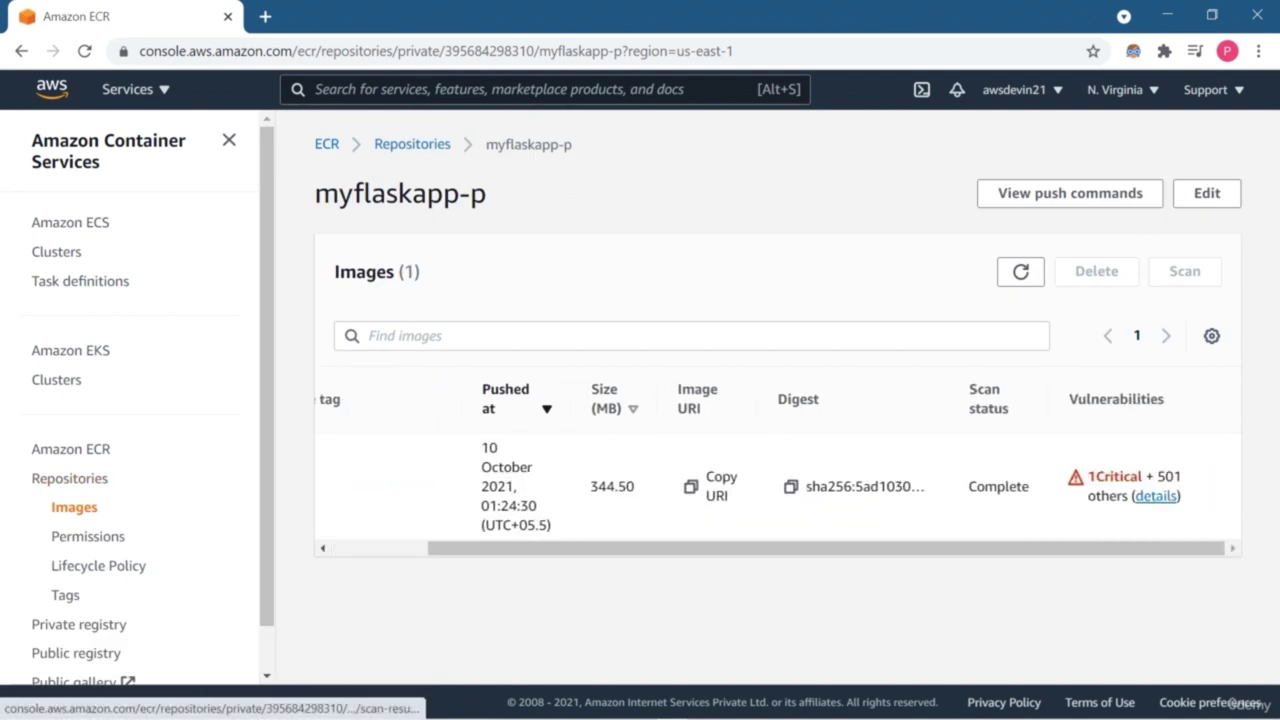
{"action": "left_click", "coordinate": [1156, 496]}
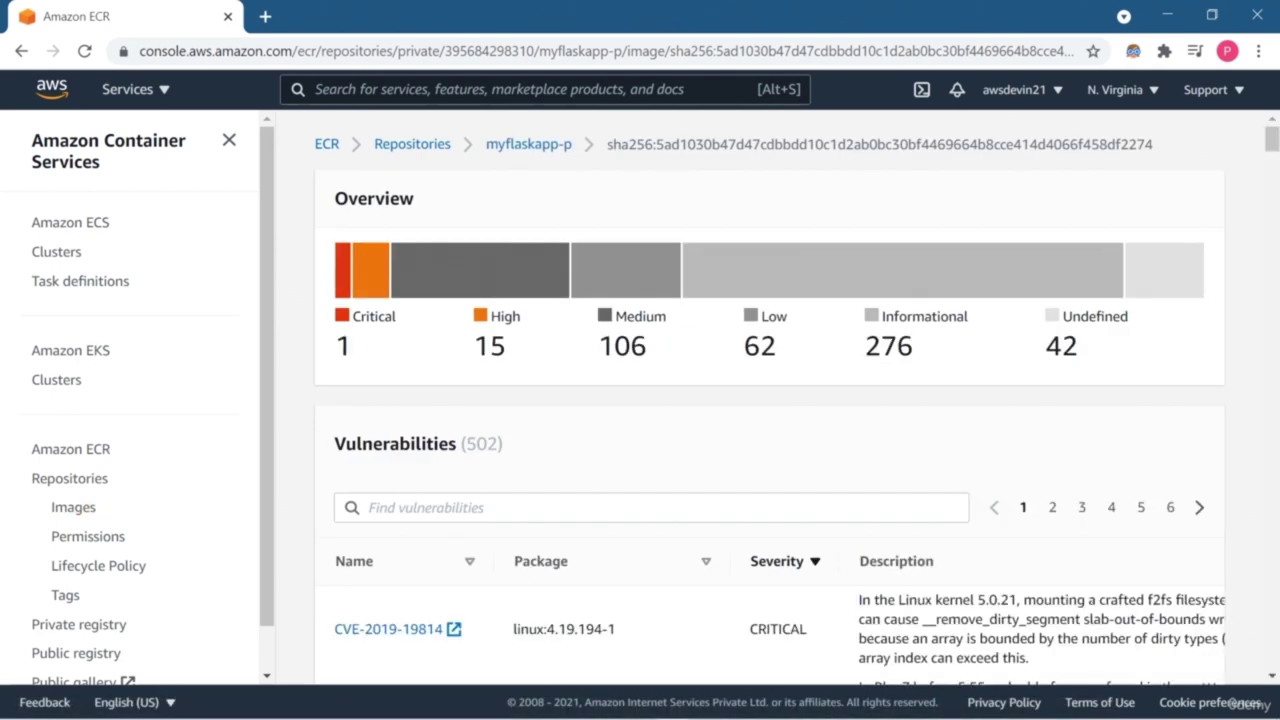
{"action": "scroll", "coordinate": [770, 400], "scroll_direction": "down", "scroll_amount": 2}
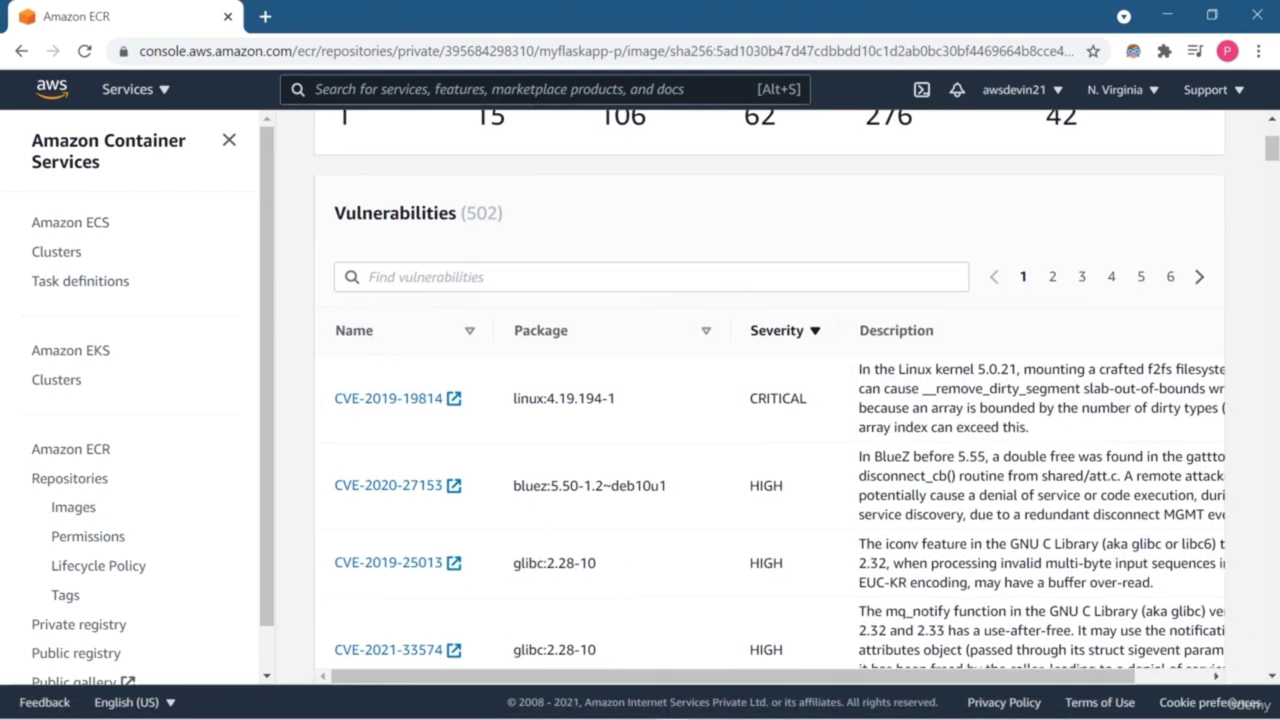
Step: Examine the names, packages, severities and descriptions in the vulnerabilities list of the latest myflaskapp-p image
{"action": "scroll", "coordinate": [770, 505], "scroll_direction": "right", "scroll_amount": 2}
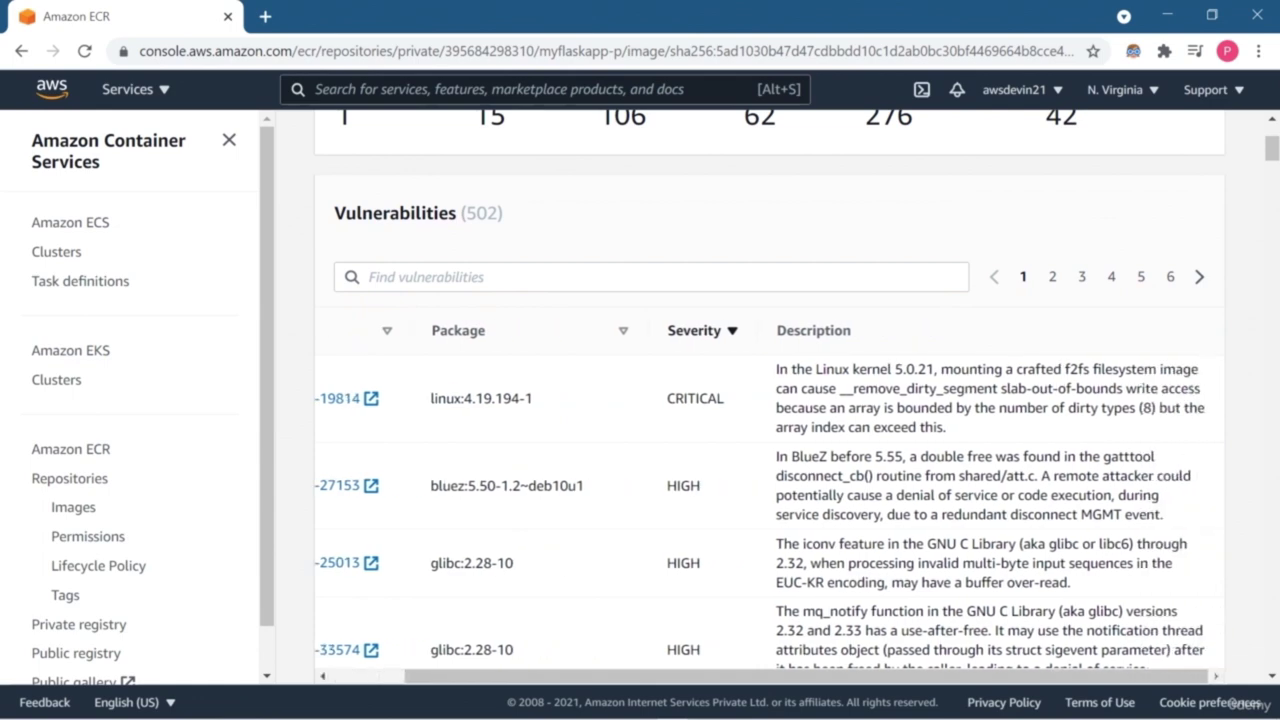
{"action": "scroll", "coordinate": [770, 400], "scroll_direction": "down", "scroll_amount": 5}
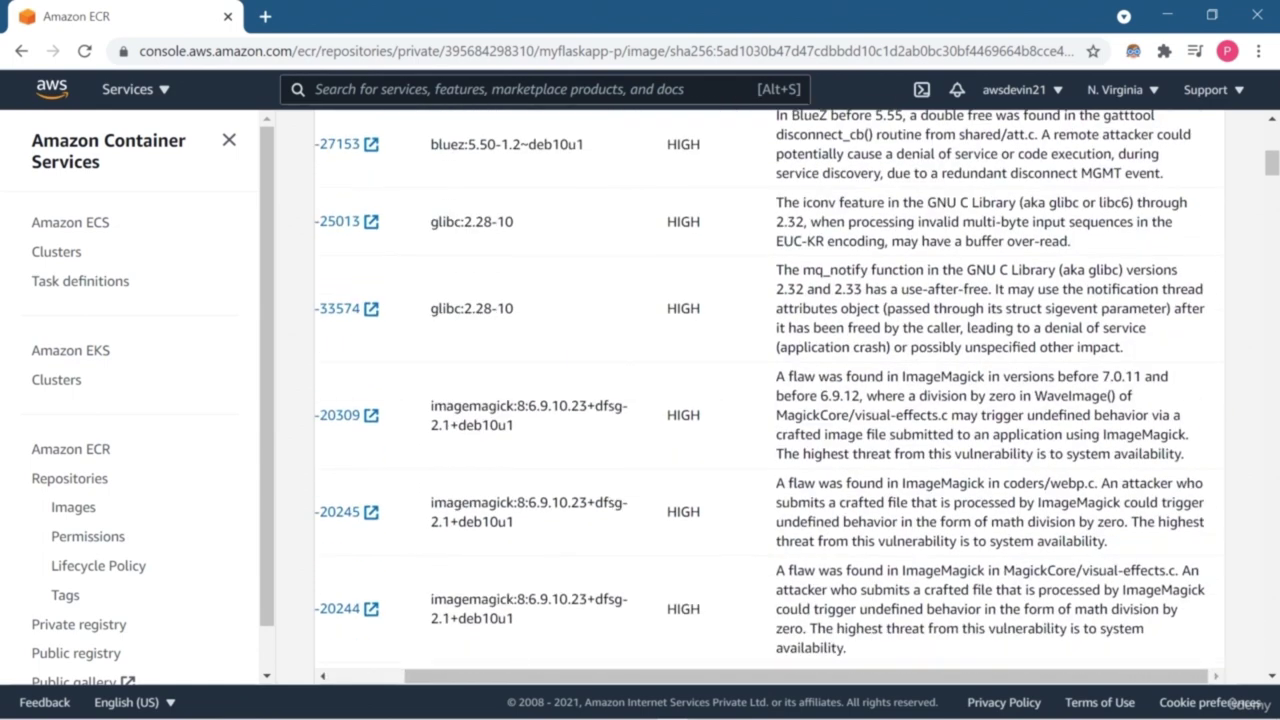
{"action": "scroll", "coordinate": [770, 400], "scroll_direction": "down", "scroll_amount": 1}
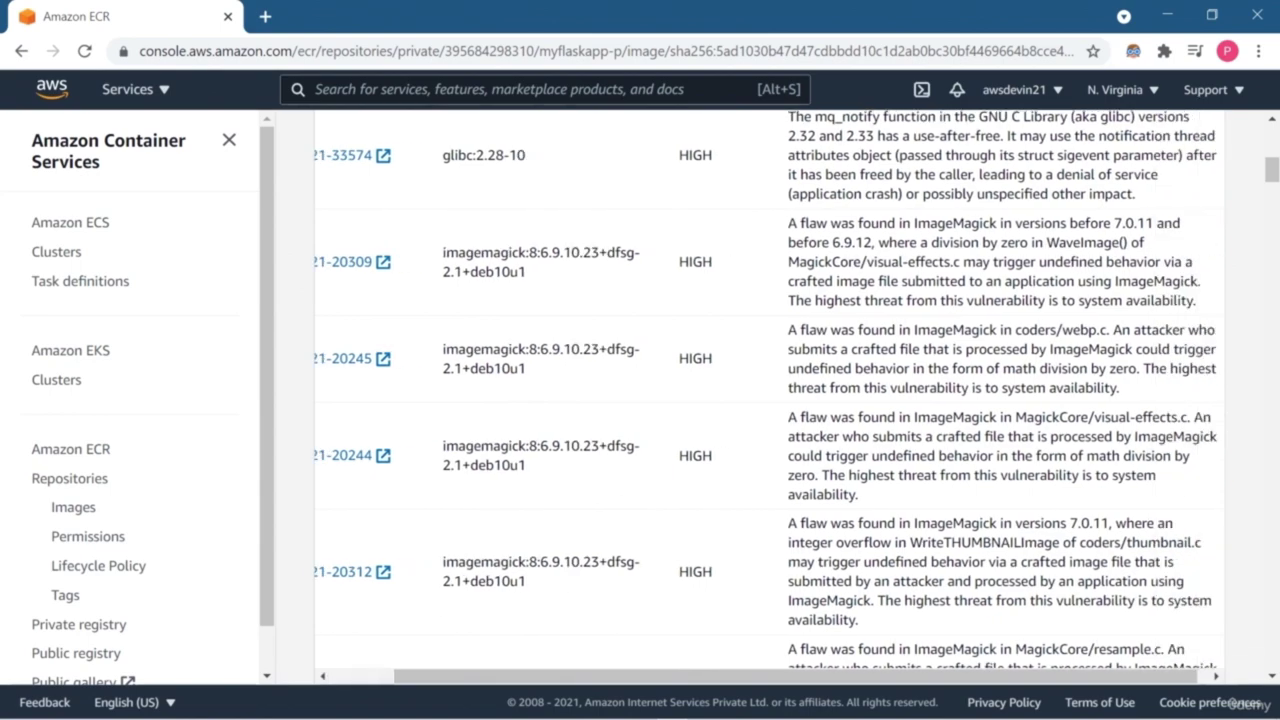
{"action": "scroll", "coordinate": [770, 400], "scroll_direction": "down", "scroll_amount": 1}
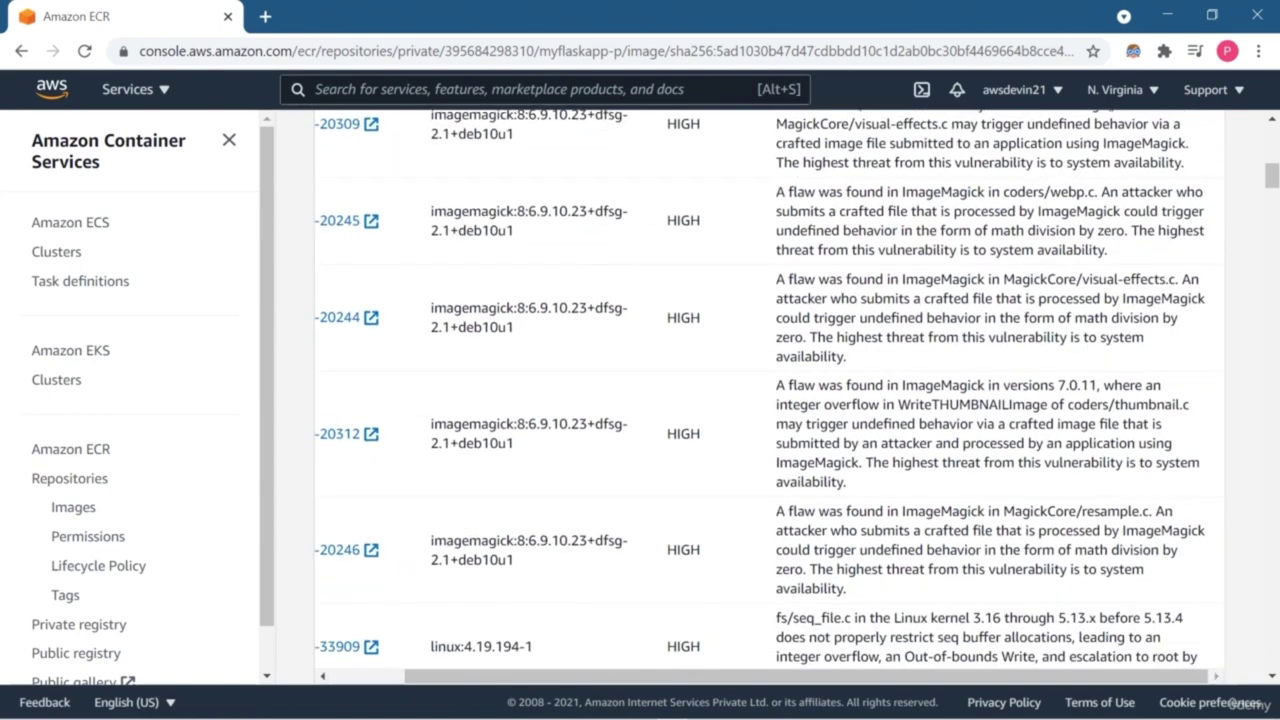
{"action": "scroll", "coordinate": [770, 400], "scroll_direction": "down", "scroll_amount": 10}
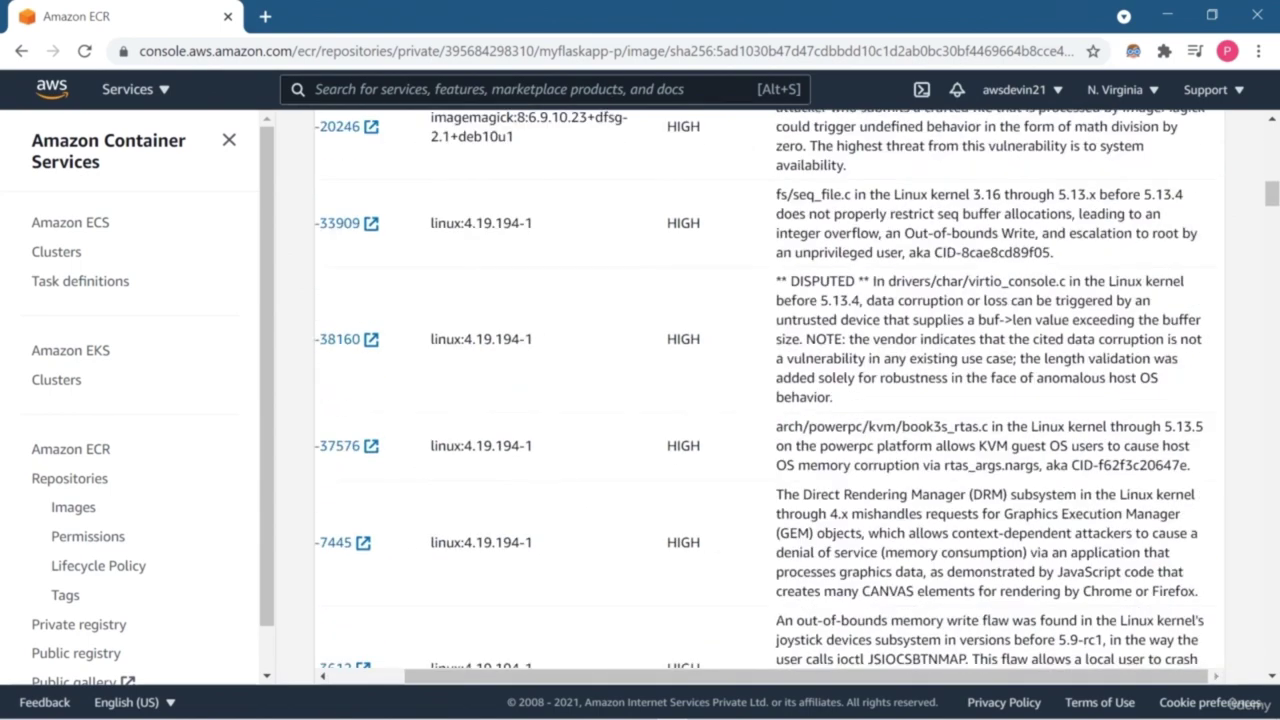
{"action": "scroll", "coordinate": [770, 400], "scroll_direction": "down", "scroll_amount": 15}
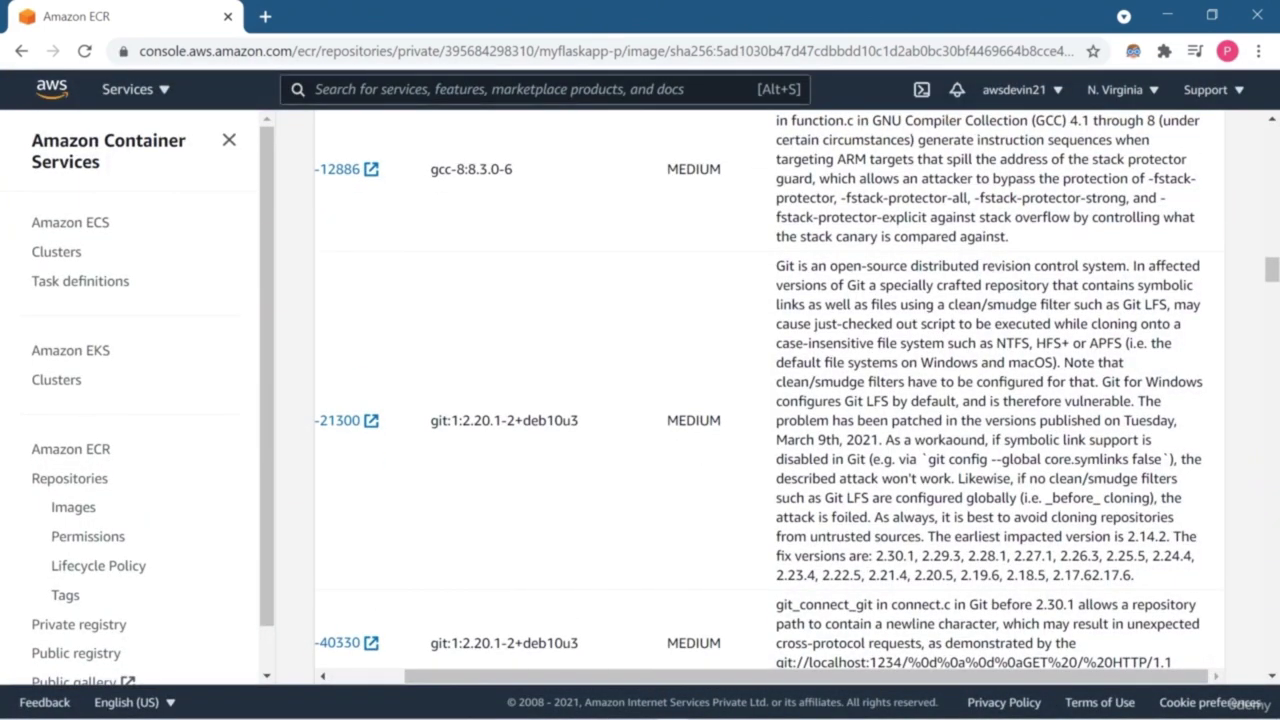
{"action": "scroll", "coordinate": [797, 389], "scroll_direction": "down", "scroll_amount": 7}
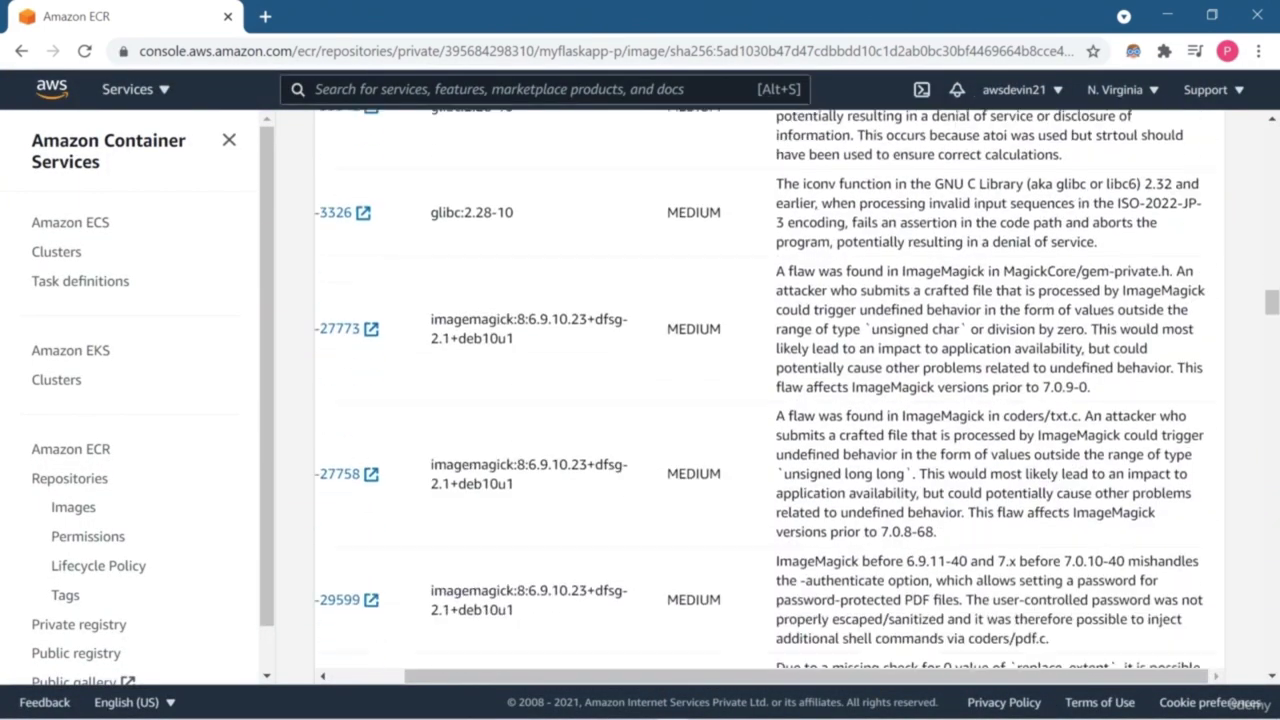
{"action": "scroll", "coordinate": [770, 397], "scroll_direction": "up", "scroll_amount": 20}
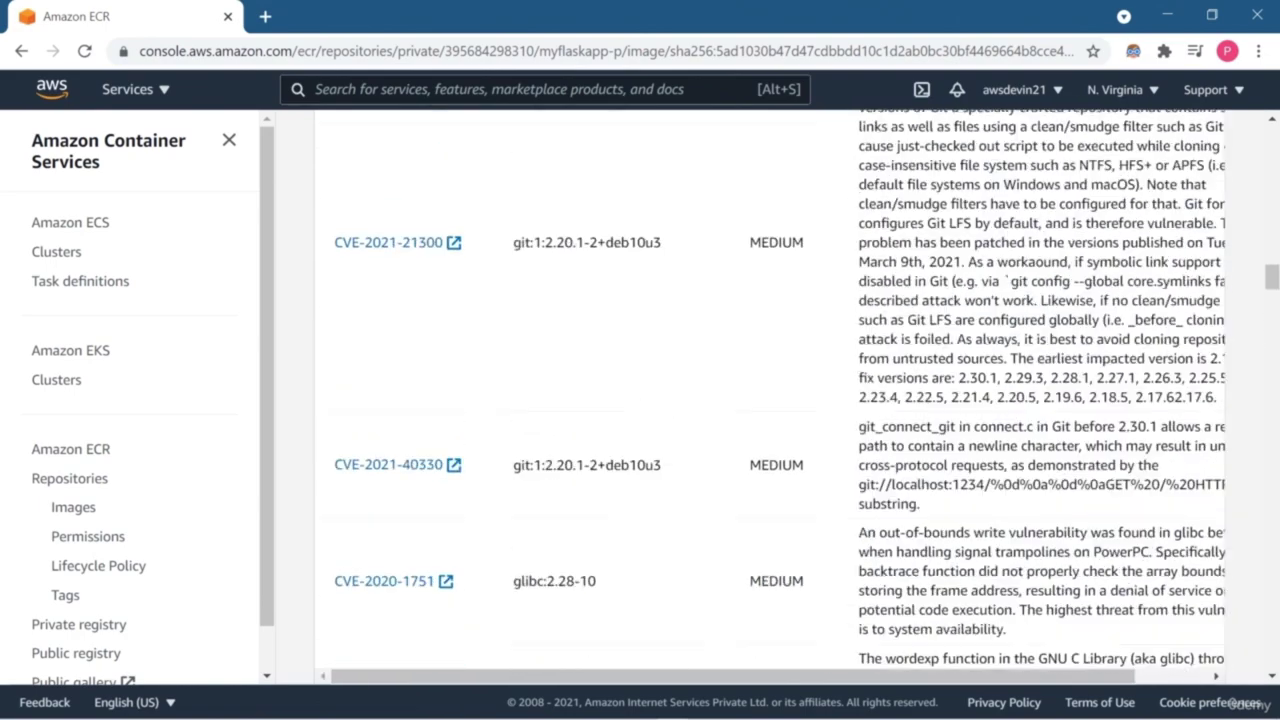
{"action": "scroll", "coordinate": [770, 400], "scroll_direction": "up", "scroll_amount": 15}
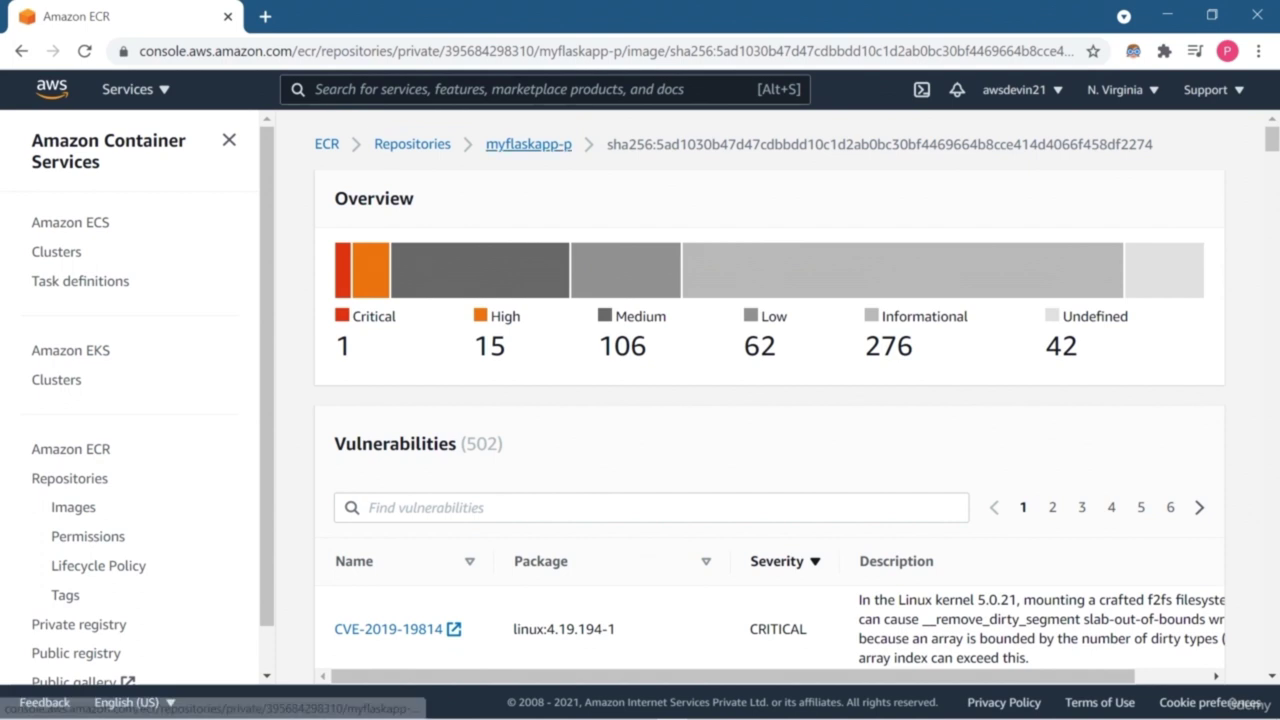
Step: Return through myflaskapp-p to the repositories overview and look at both the private and public repository lists
{"action": "left_click", "coordinate": [528, 144]}
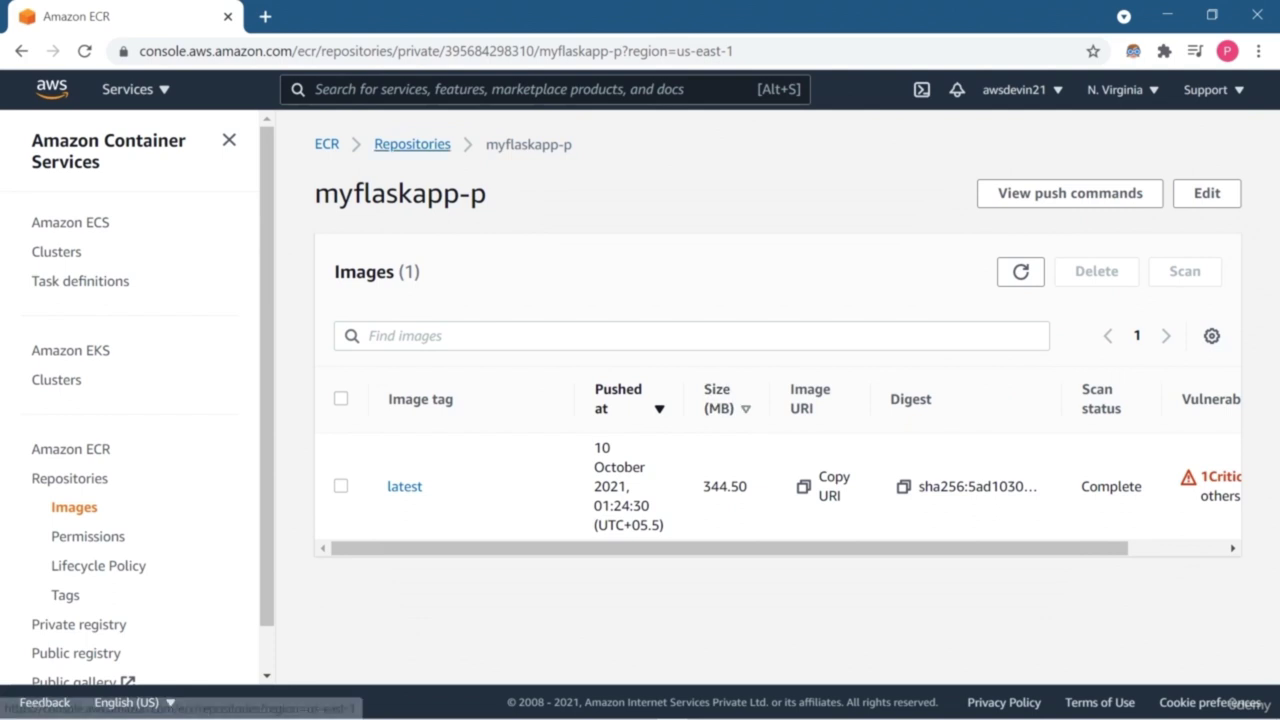
{"action": "left_click", "coordinate": [412, 144]}
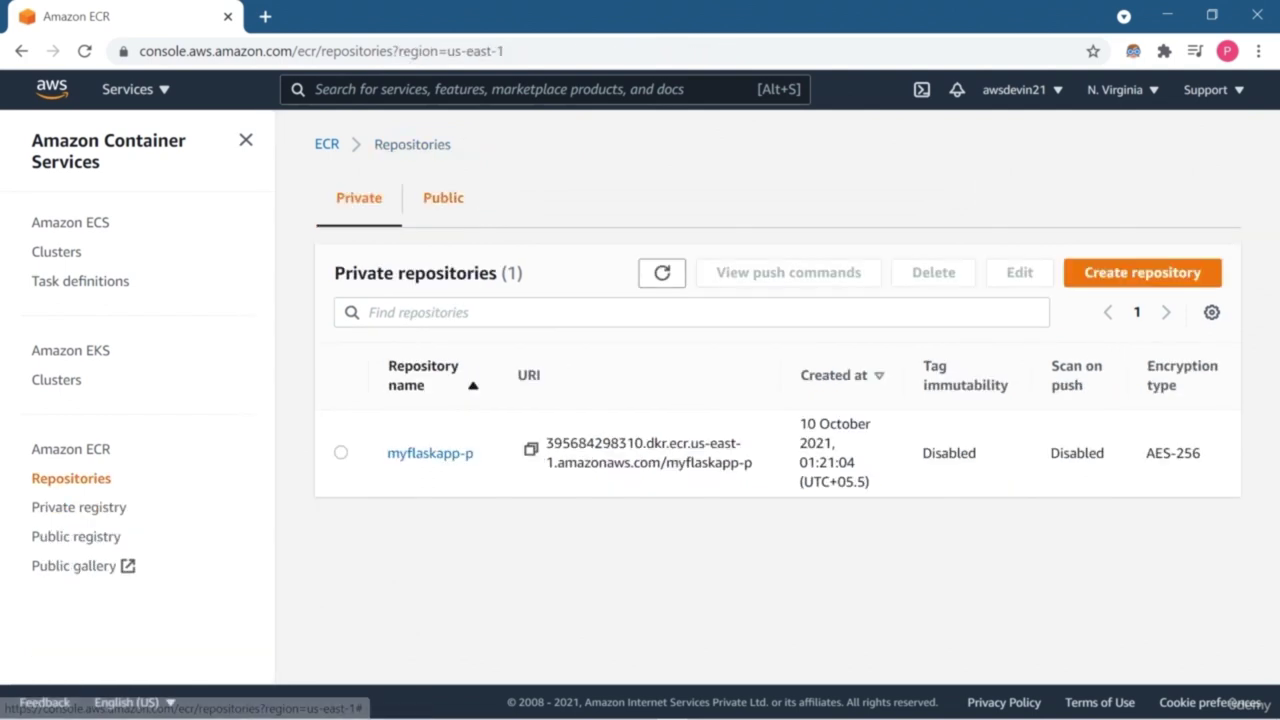
{"action": "left_click", "coordinate": [443, 197]}
{"action": "left_click", "coordinate": [359, 197]}
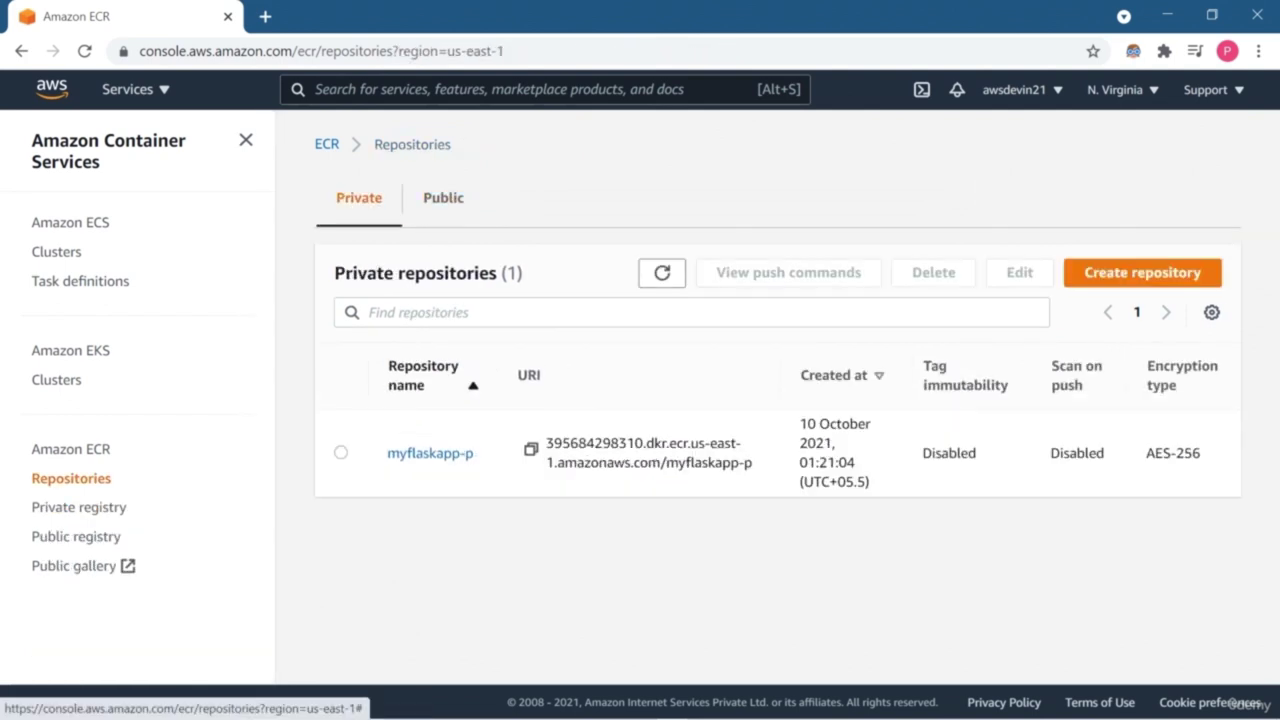
{"action": "left_click", "coordinate": [443, 197]}
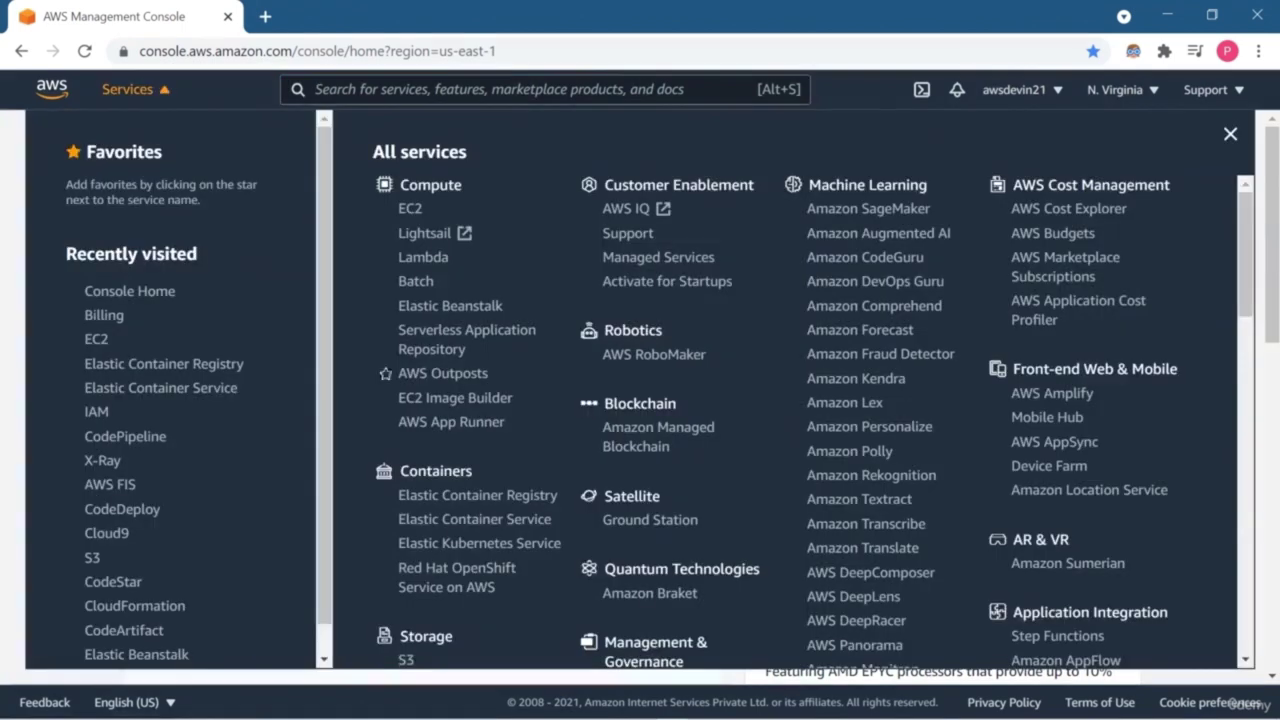
Step: Open Elastic Container Service and start a new cluster using the Networking only template
{"action": "left_click", "coordinate": [474, 519]}
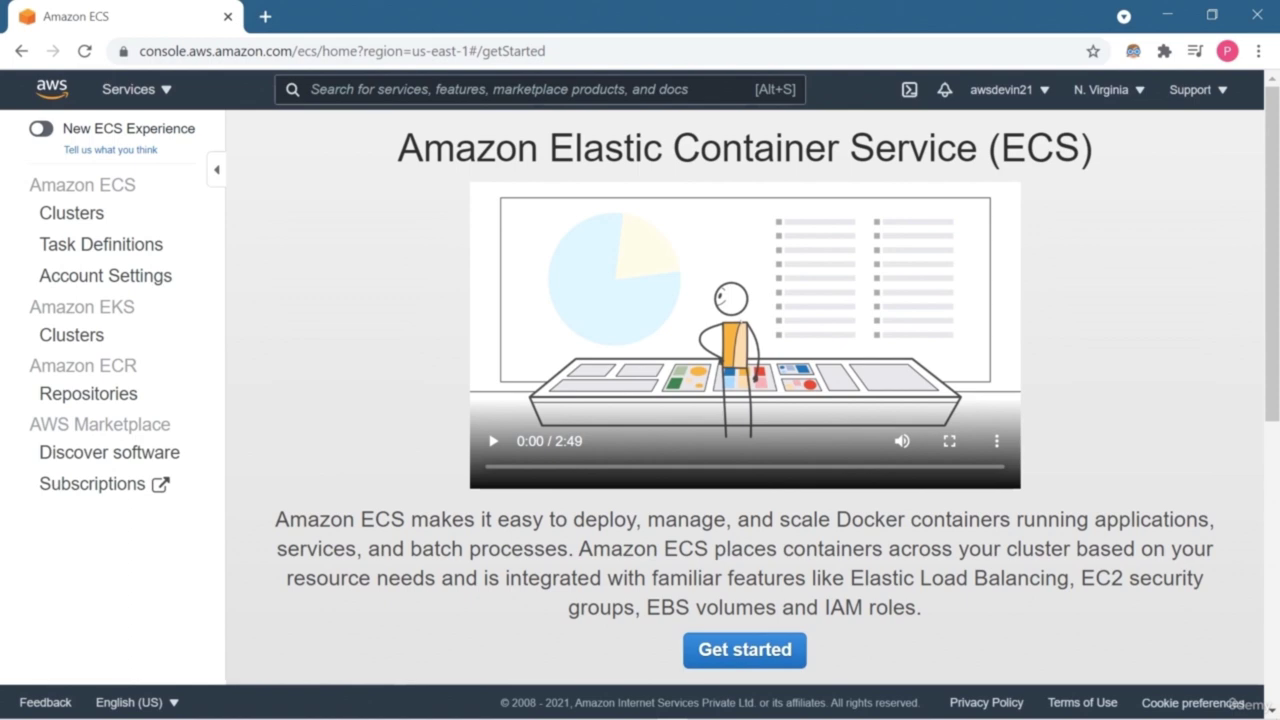
{"action": "left_click", "coordinate": [71, 212]}
{"action": "left_click", "coordinate": [307, 272]}
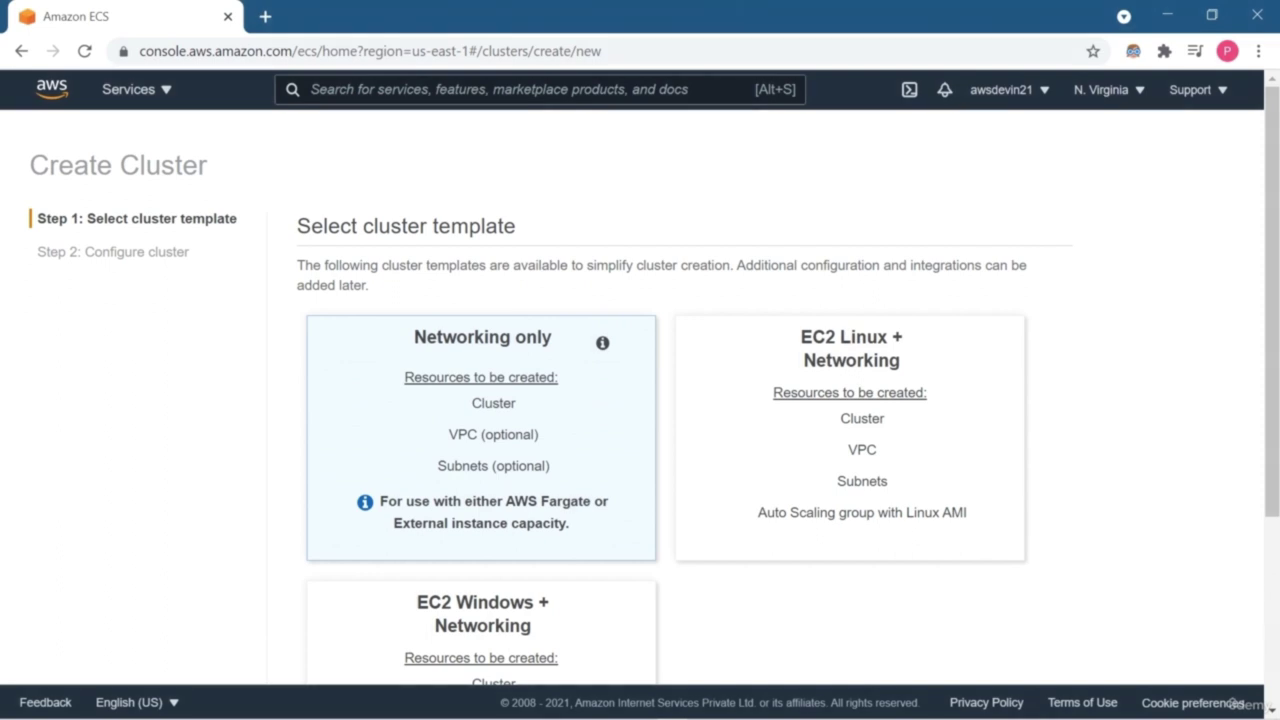
{"action": "scroll", "coordinate": [640, 400], "scroll_direction": "down", "scroll_amount": 2}
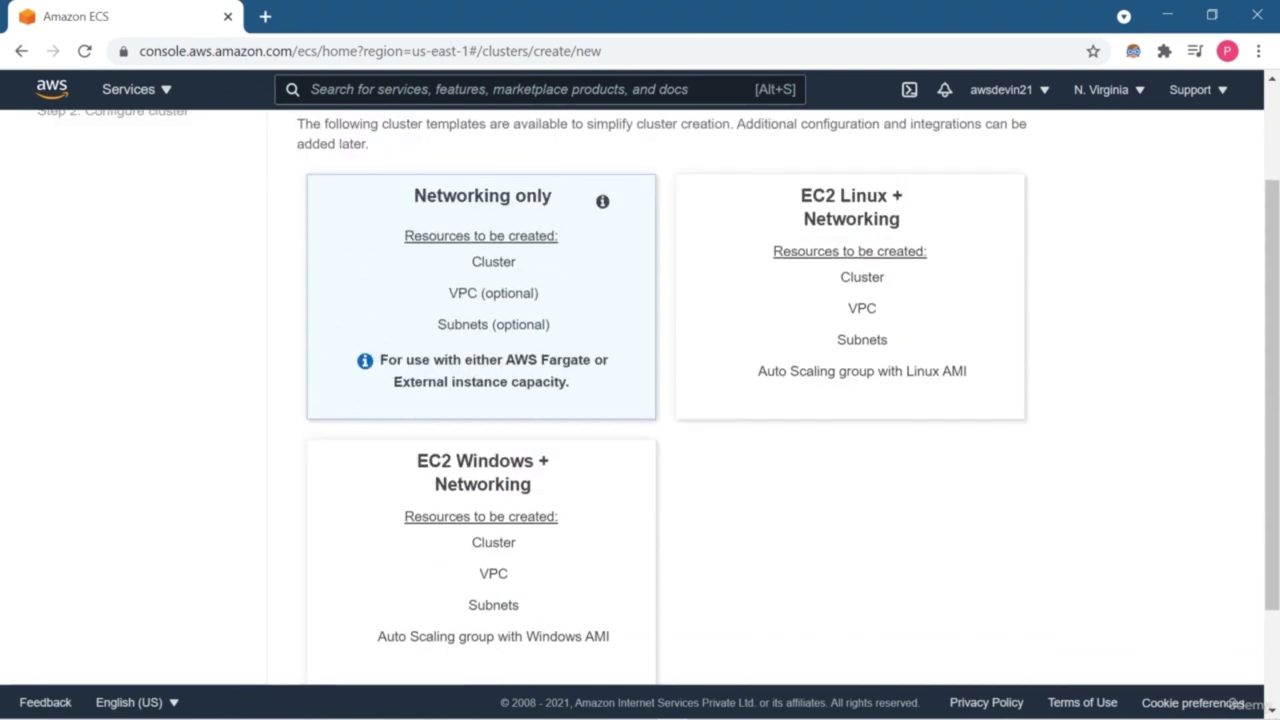
{"action": "scroll", "coordinate": [640, 400], "scroll_direction": "down", "scroll_amount": 2}
{"action": "left_click", "coordinate": [1026, 639]}
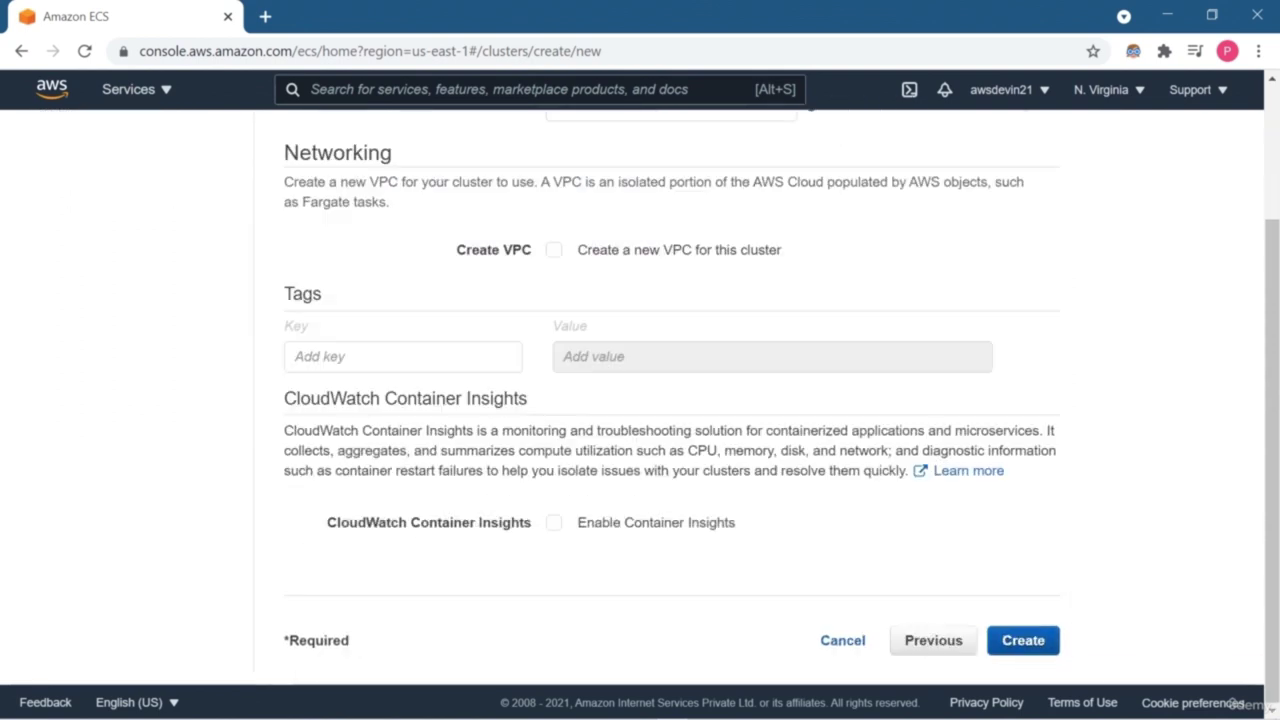
Step: Name the cluster flask-cluster, enable a new VPC with the default CIDR block and subnets, and create the cluster
{"action": "scroll", "coordinate": [670, 400], "scroll_direction": "up", "scroll_amount": 2}
{"action": "scroll", "coordinate": [670, 400], "scroll_direction": "up", "scroll_amount": 1}
{"action": "left_click", "coordinate": [670, 283]}
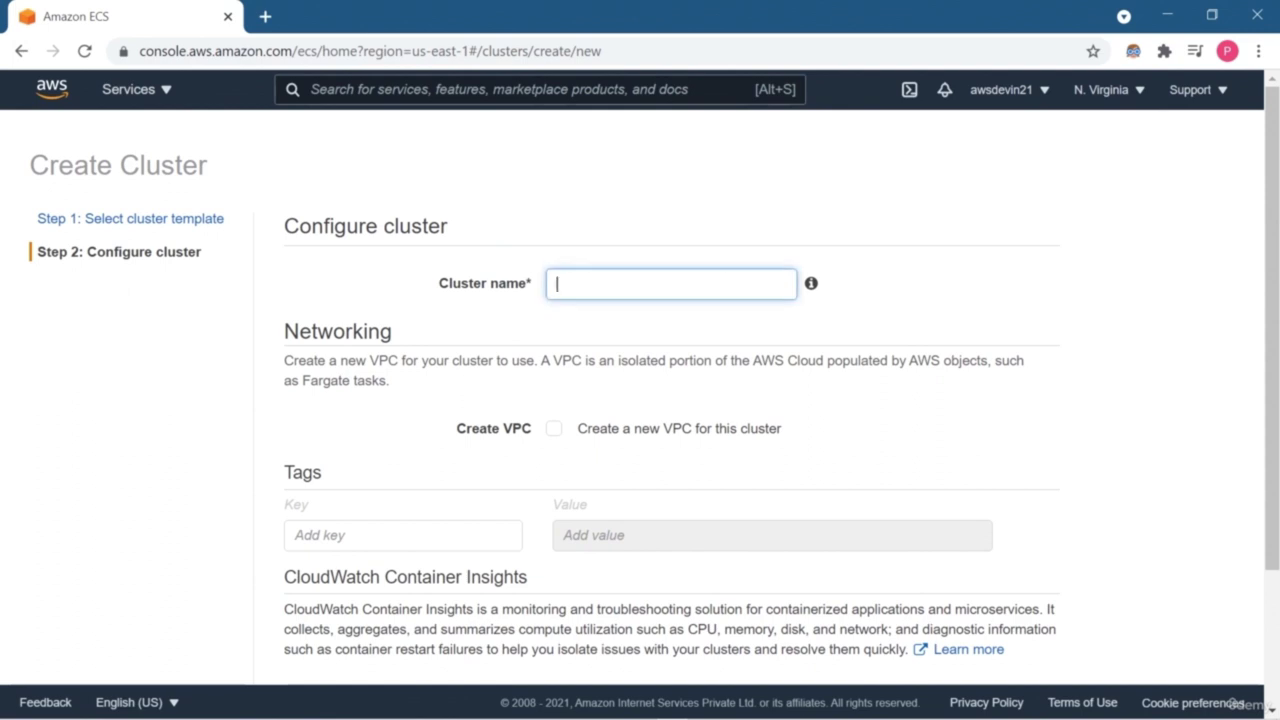
{"action": "type", "text": "flask-cluster"}
{"action": "left_click", "coordinate": [553, 428]}
{"action": "scroll", "coordinate": [640, 400], "scroll_direction": "down", "scroll_amount": 2}
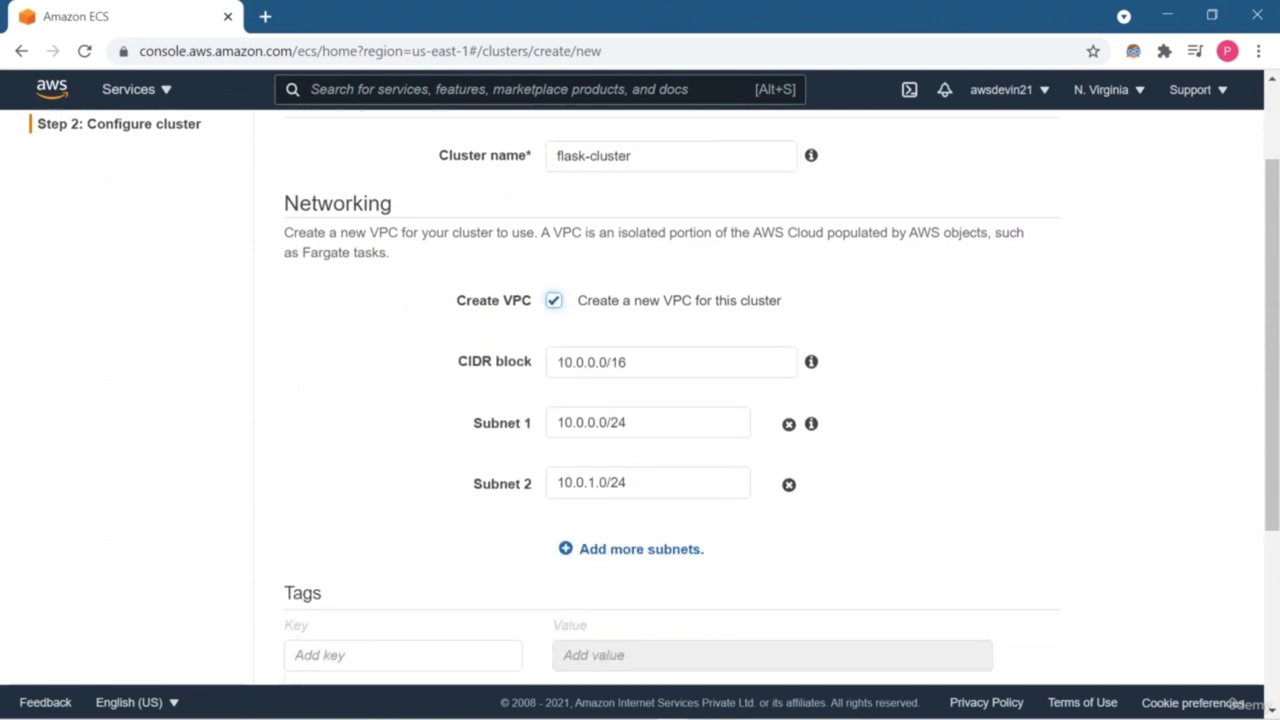
{"action": "scroll", "coordinate": [640, 400], "scroll_direction": "down", "scroll_amount": 3}
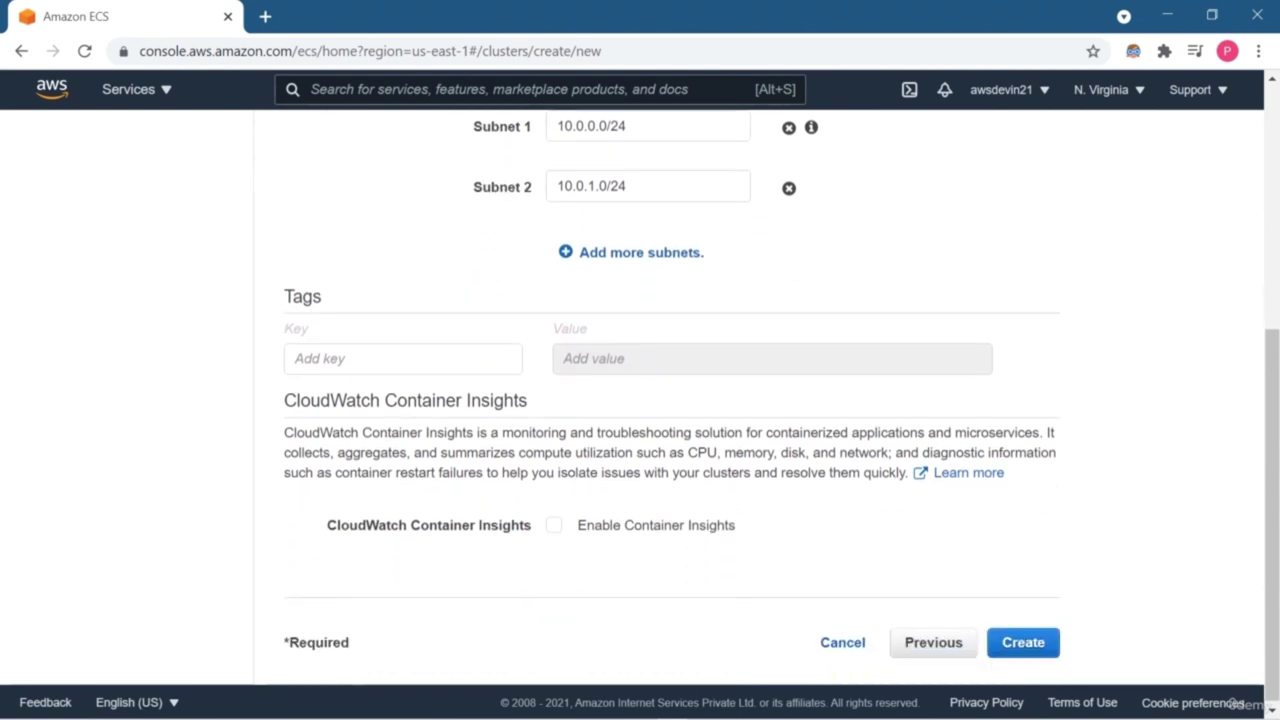
{"action": "left_click", "coordinate": [1023, 640]}
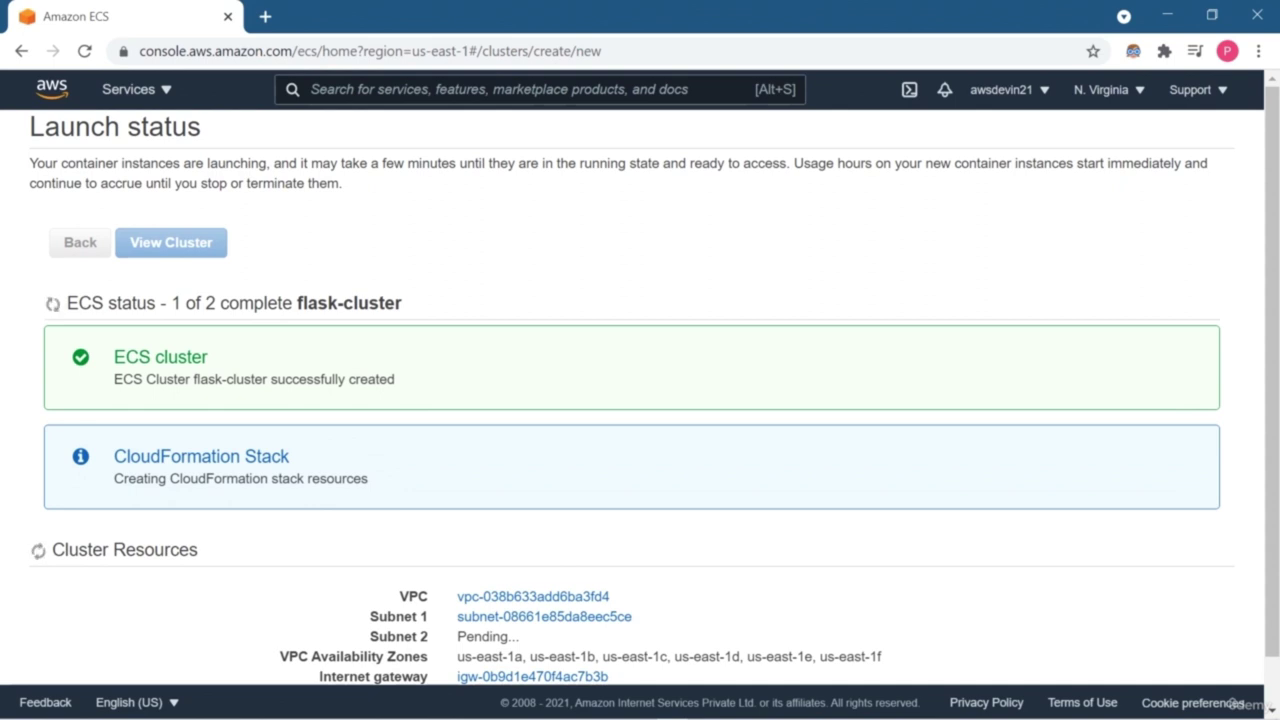
Step: Check the launch status and created resources of flask-cluster, and open the cluster's detail page
{"action": "scroll", "coordinate": [640, 386], "scroll_direction": "down", "scroll_amount": 1}
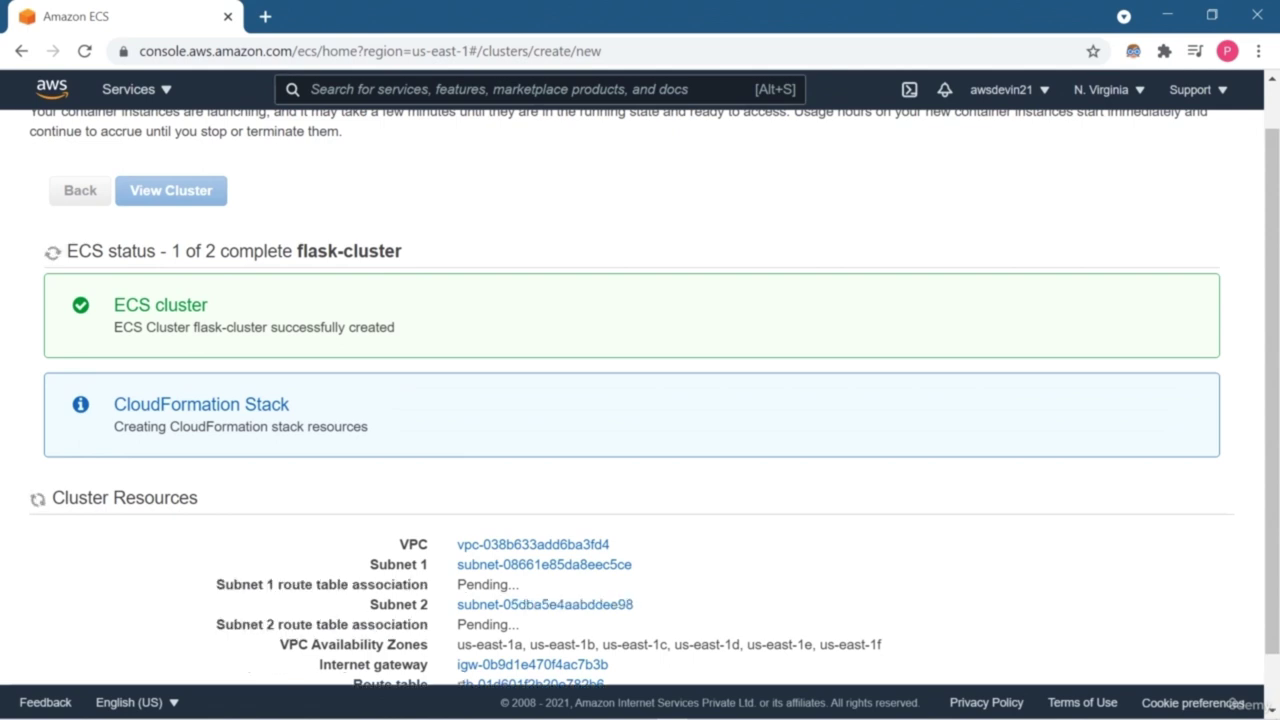
{"action": "scroll", "coordinate": [654, 409], "scroll_direction": "down", "scroll_amount": 1}
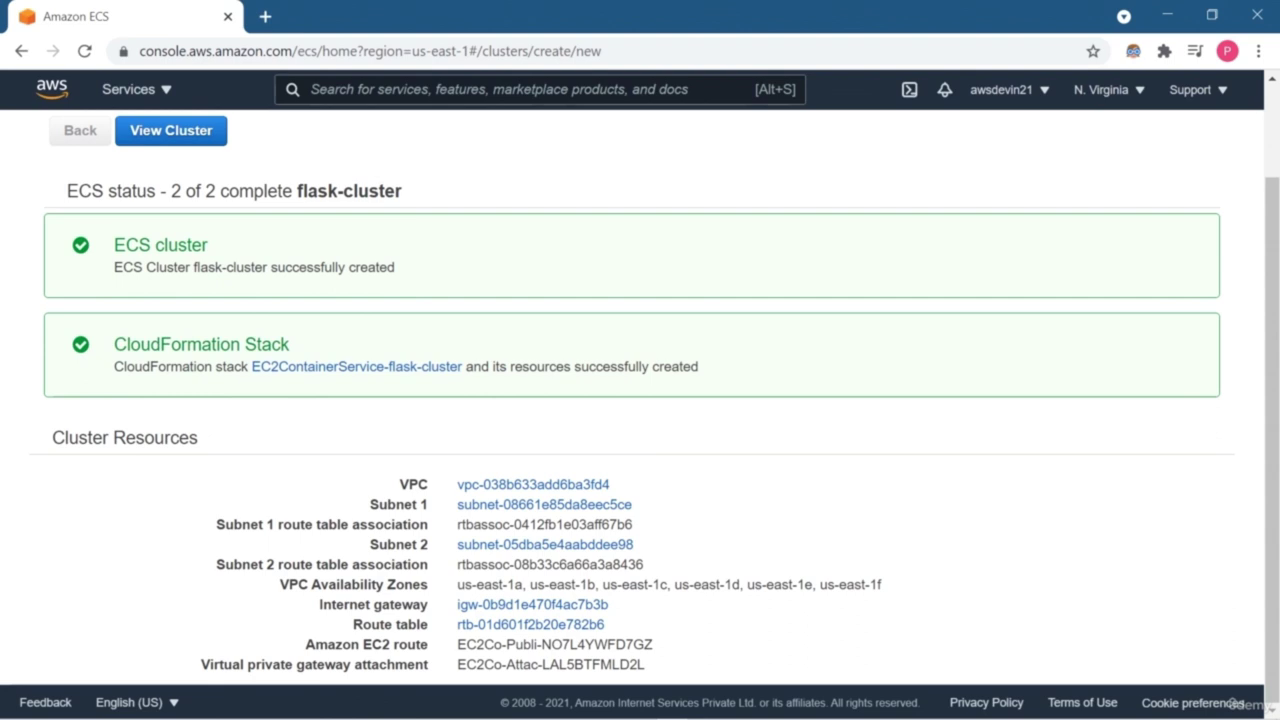
{"action": "left_click_drag", "start_coordinate": [315, 564], "coordinate": [400, 484]}
{"action": "left_click", "coordinate": [171, 130]}
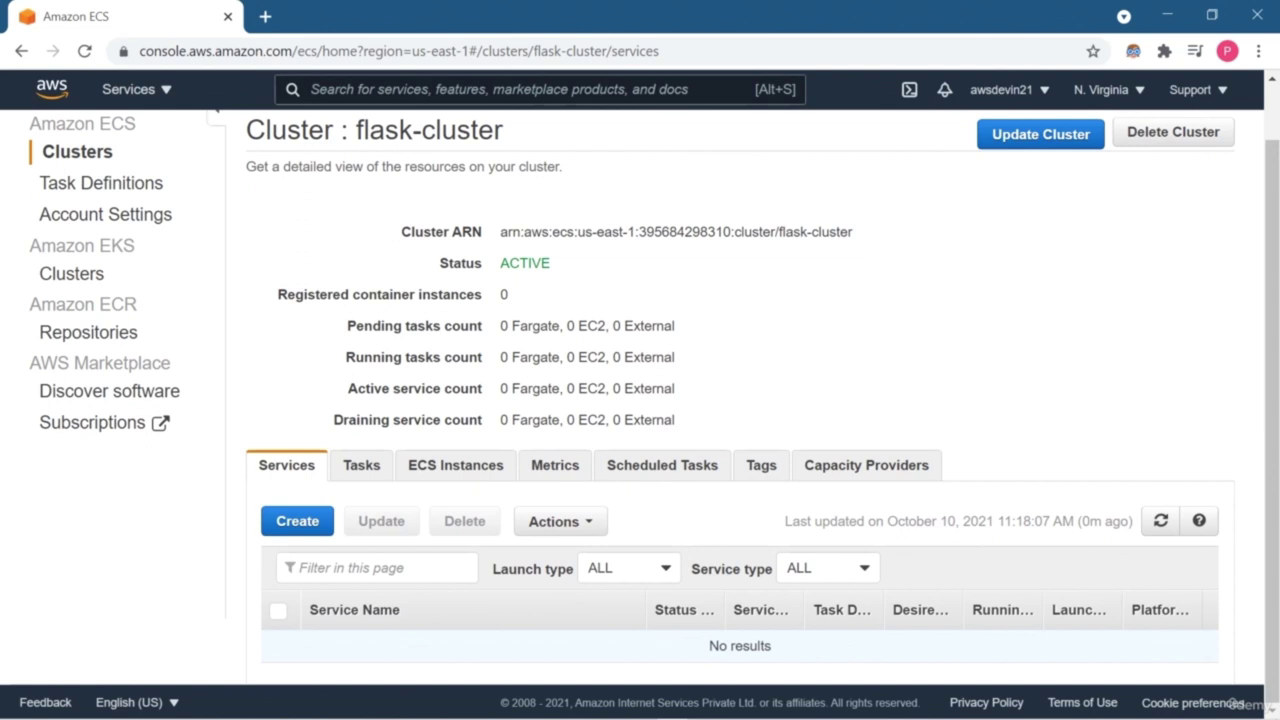
Step: Look at the update form and the delete confirmation for flask-cluster, closing each without applying anything
{"action": "scroll", "coordinate": [654, 410], "scroll_direction": "up", "scroll_amount": 1}
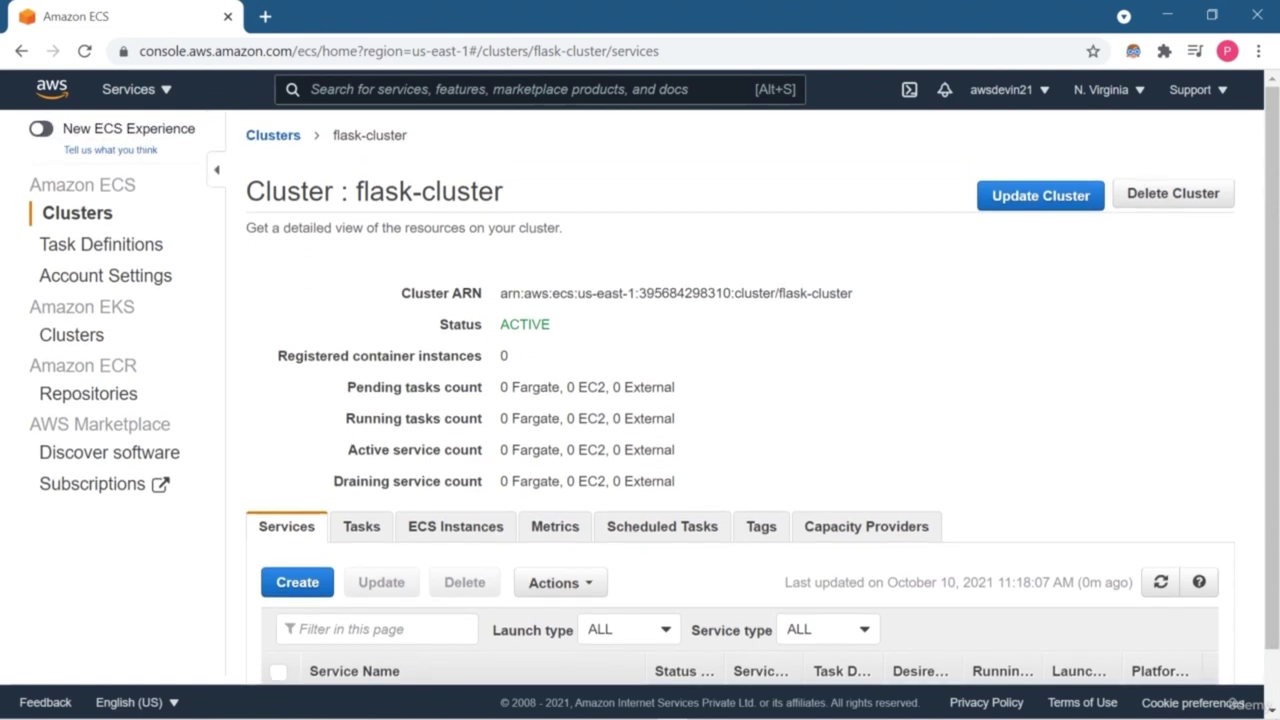
{"action": "left_click", "coordinate": [1040, 195]}
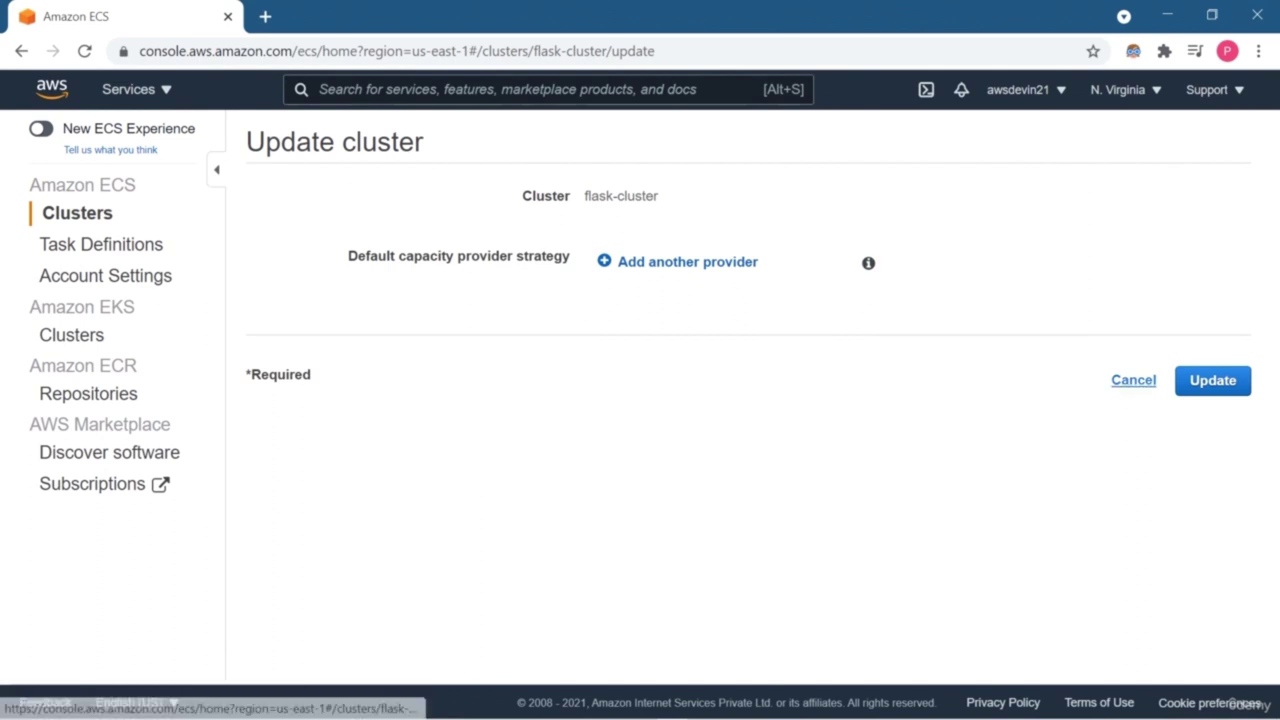
{"action": "left_click", "coordinate": [1133, 380]}
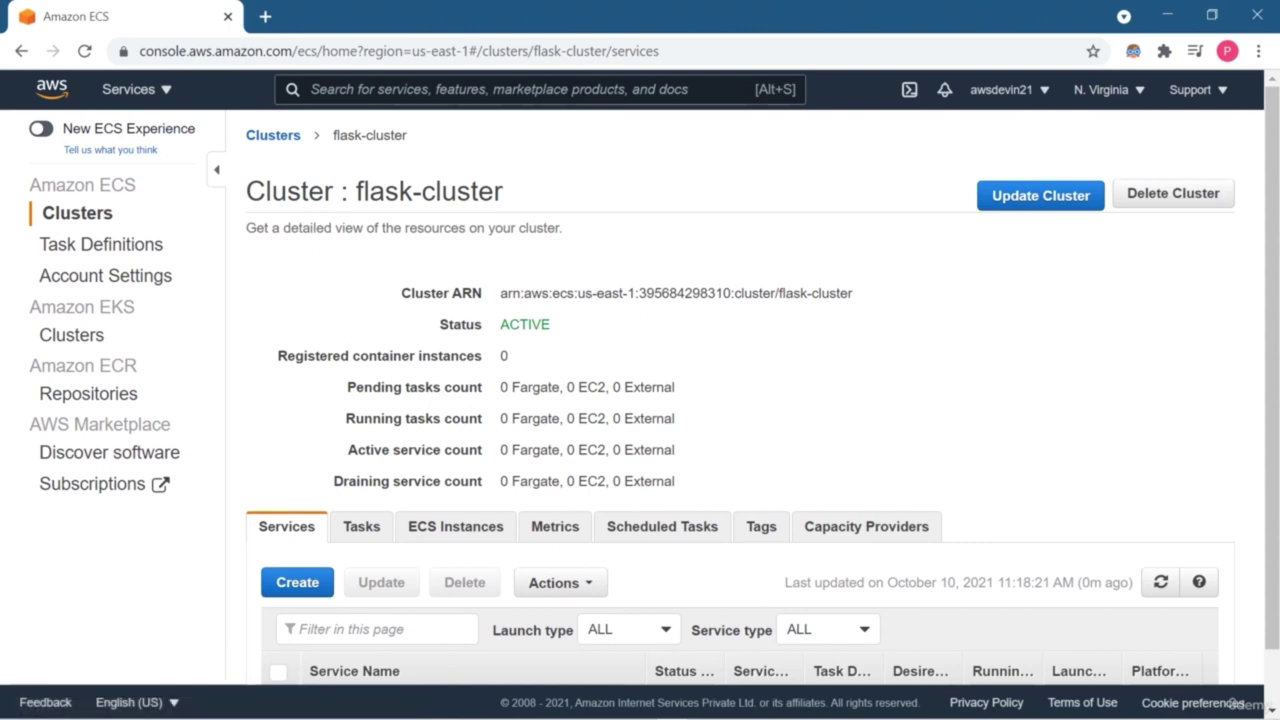
{"action": "left_click", "coordinate": [1173, 193]}
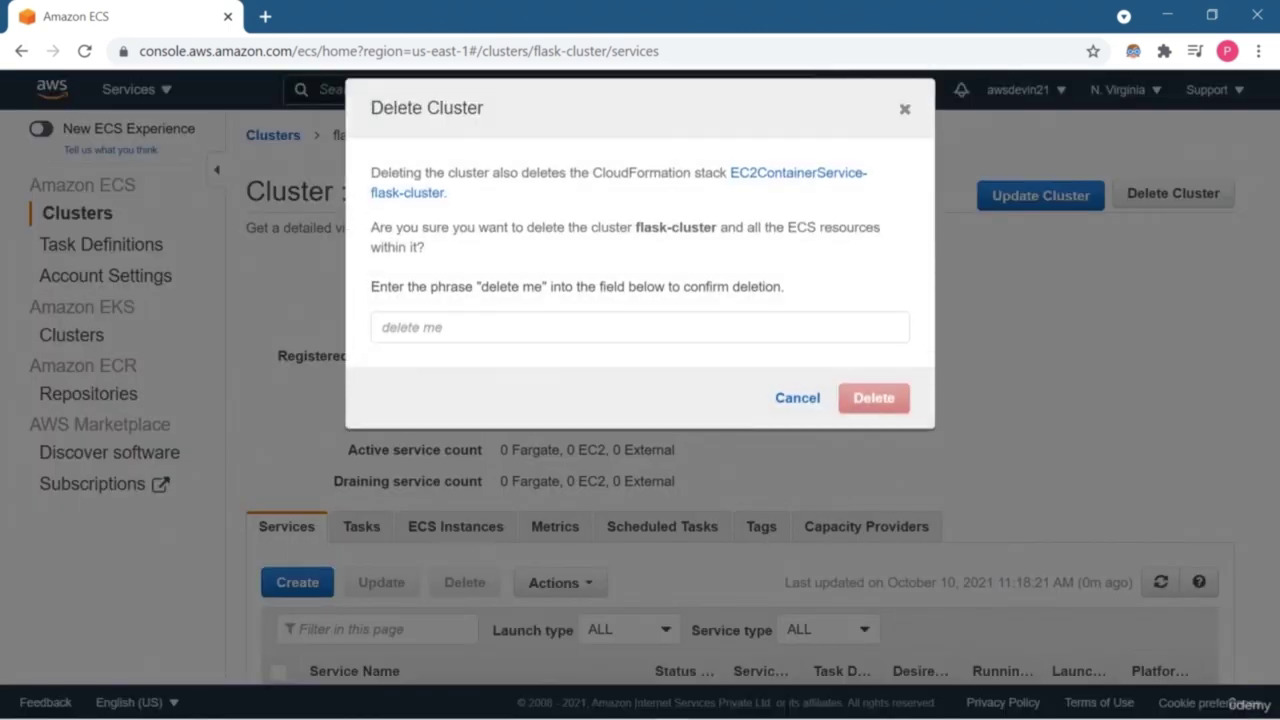
{"action": "left_click", "coordinate": [904, 110]}
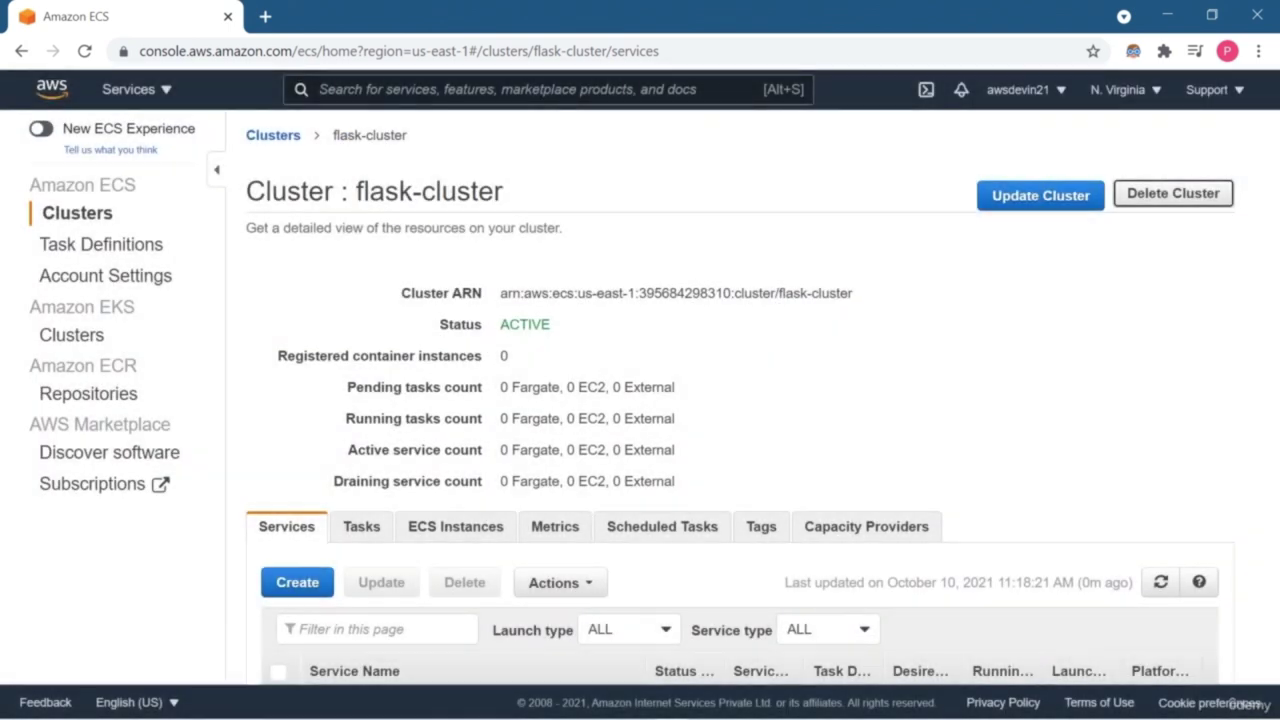
Step: Look over the services, tasks, ECS instances and metrics sections of flask-cluster
{"action": "scroll", "coordinate": [654, 393], "scroll_direction": "down", "scroll_amount": 1}
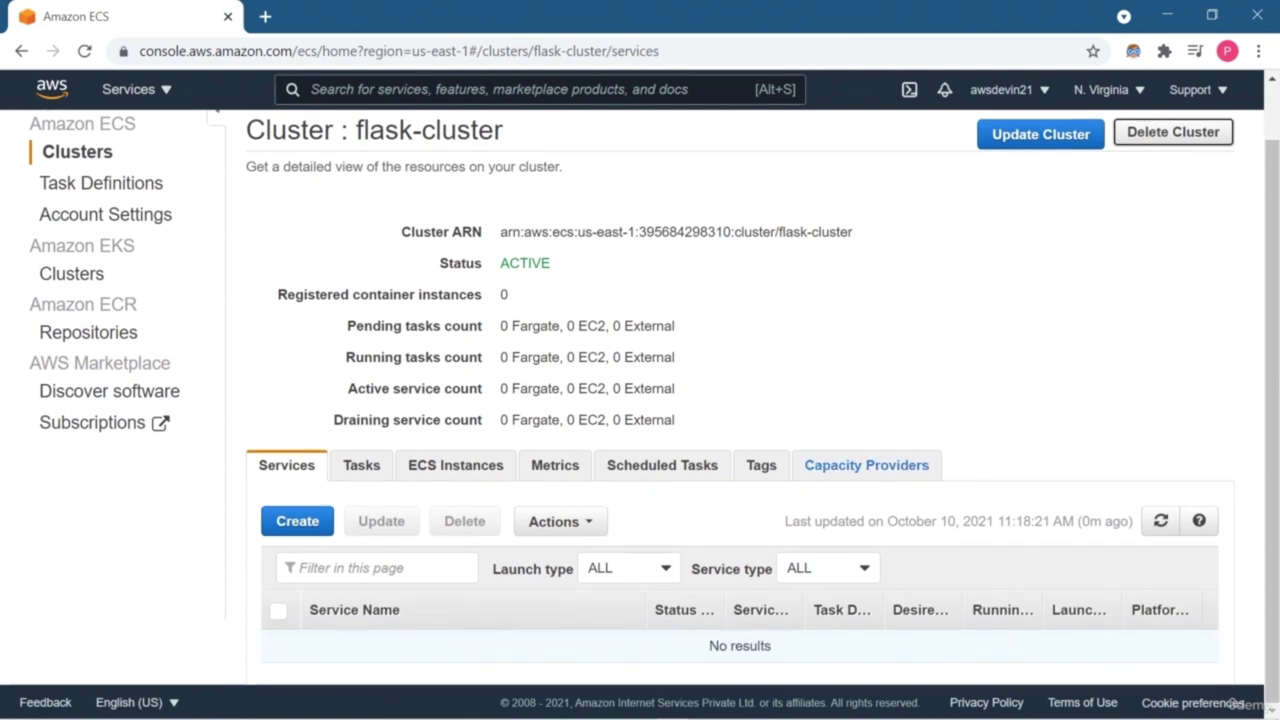
{"action": "left_click", "coordinate": [361, 465]}
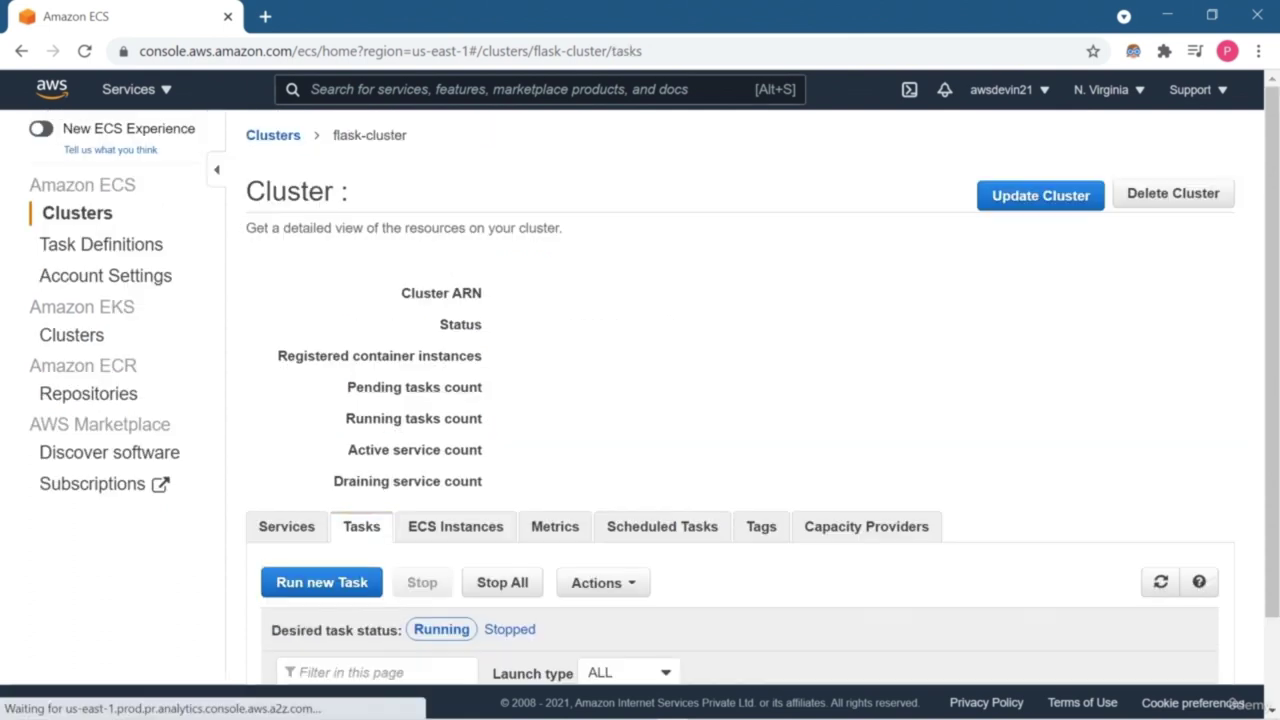
{"action": "scroll", "coordinate": [654, 386], "scroll_direction": "down", "scroll_amount": 1}
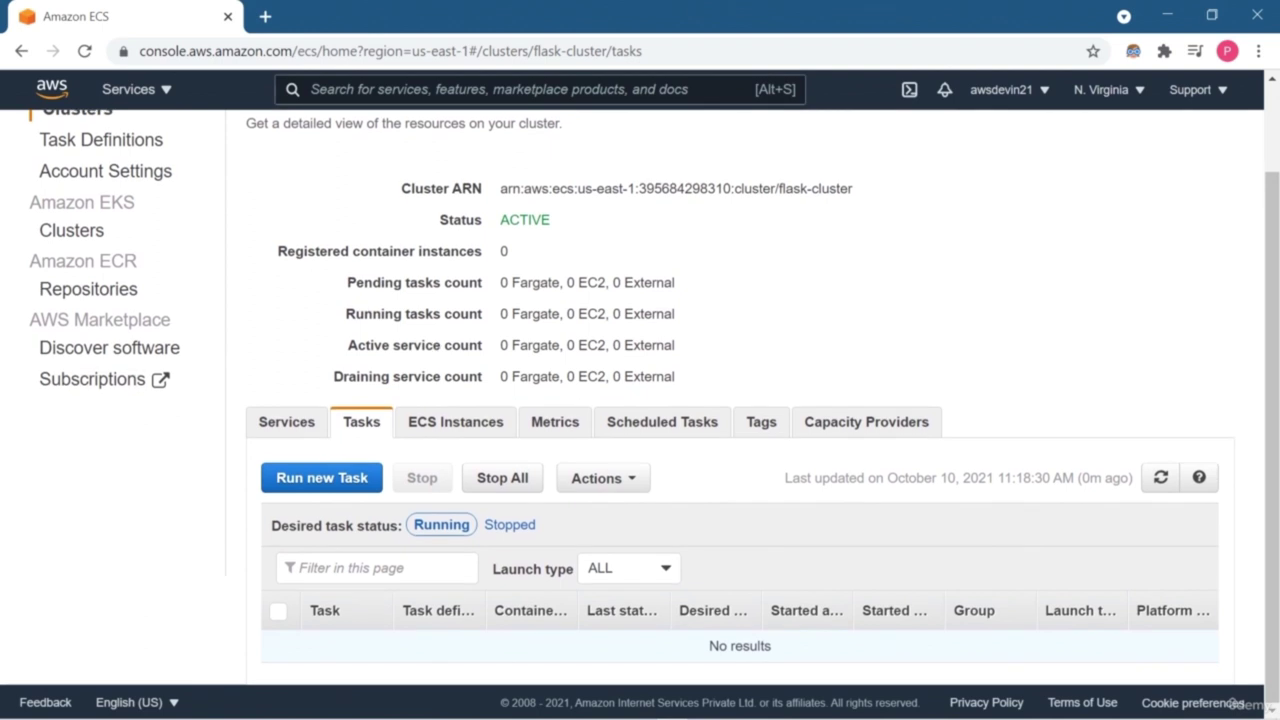
{"action": "left_click", "coordinate": [455, 421]}
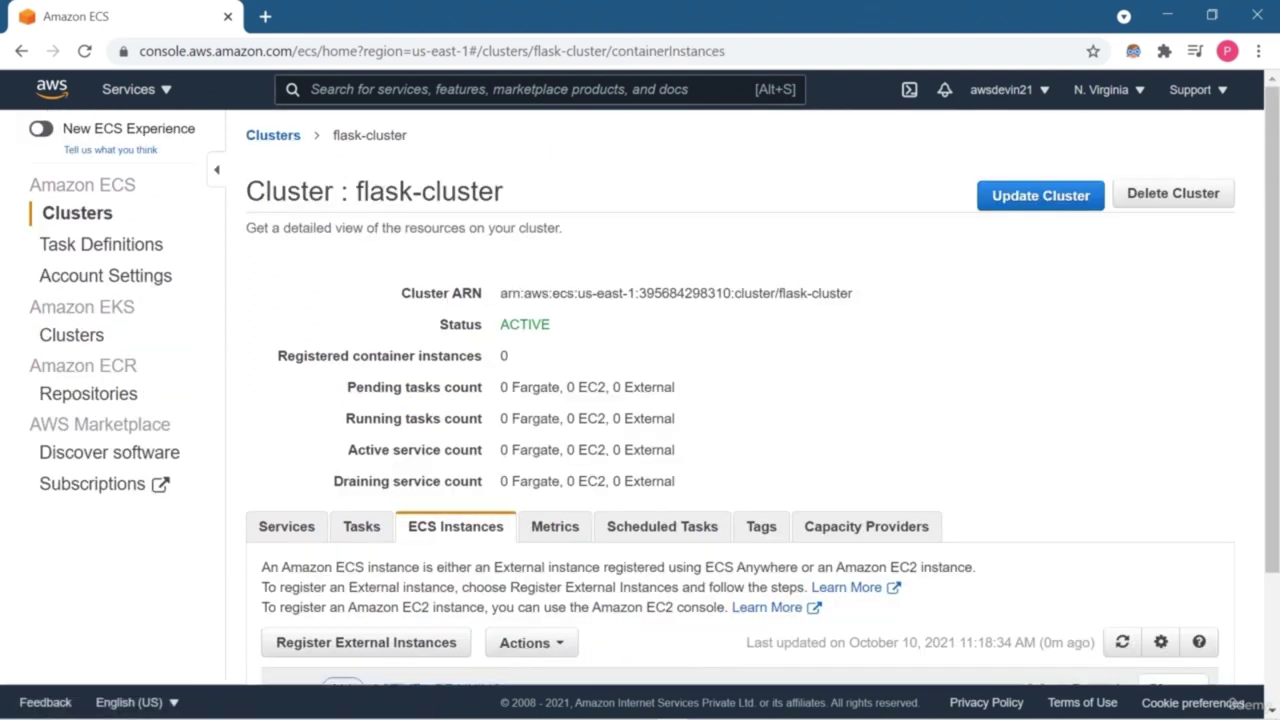
{"action": "scroll", "coordinate": [455, 421], "scroll_direction": "down", "scroll_amount": 2}
{"action": "scroll", "coordinate": [654, 400], "scroll_direction": "down", "scroll_amount": 1}
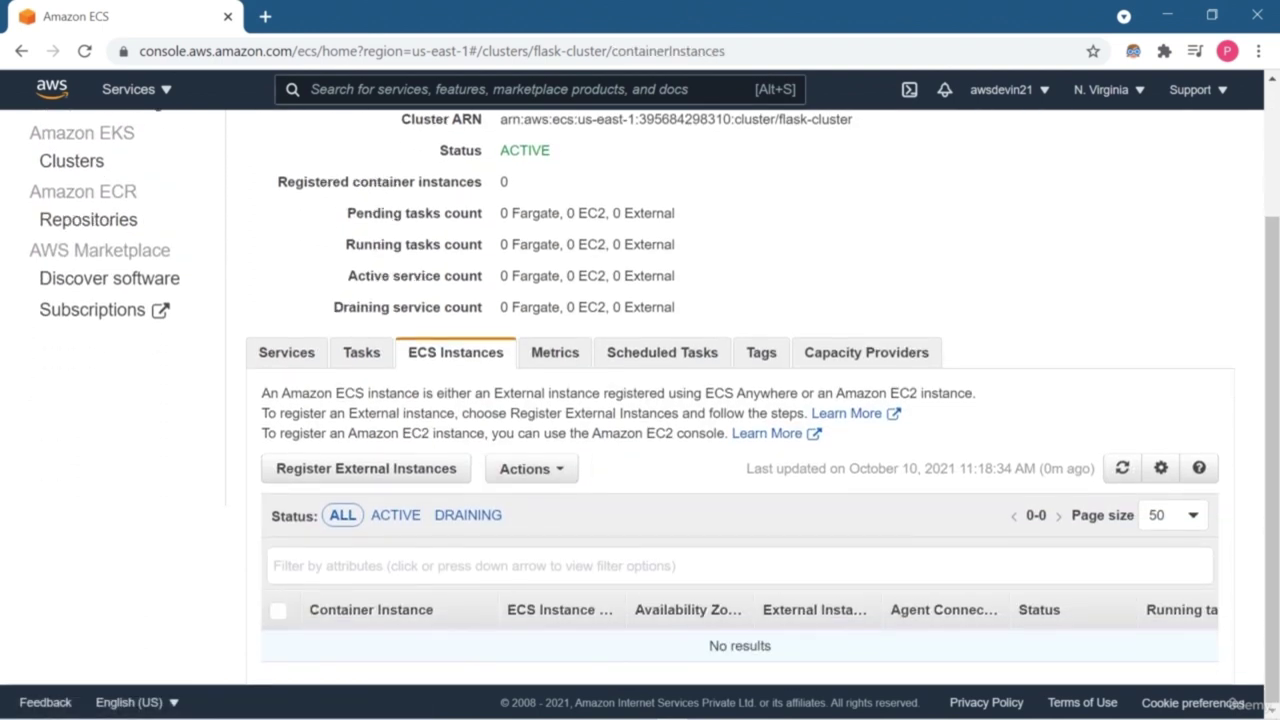
{"action": "left_click", "coordinate": [555, 352]}
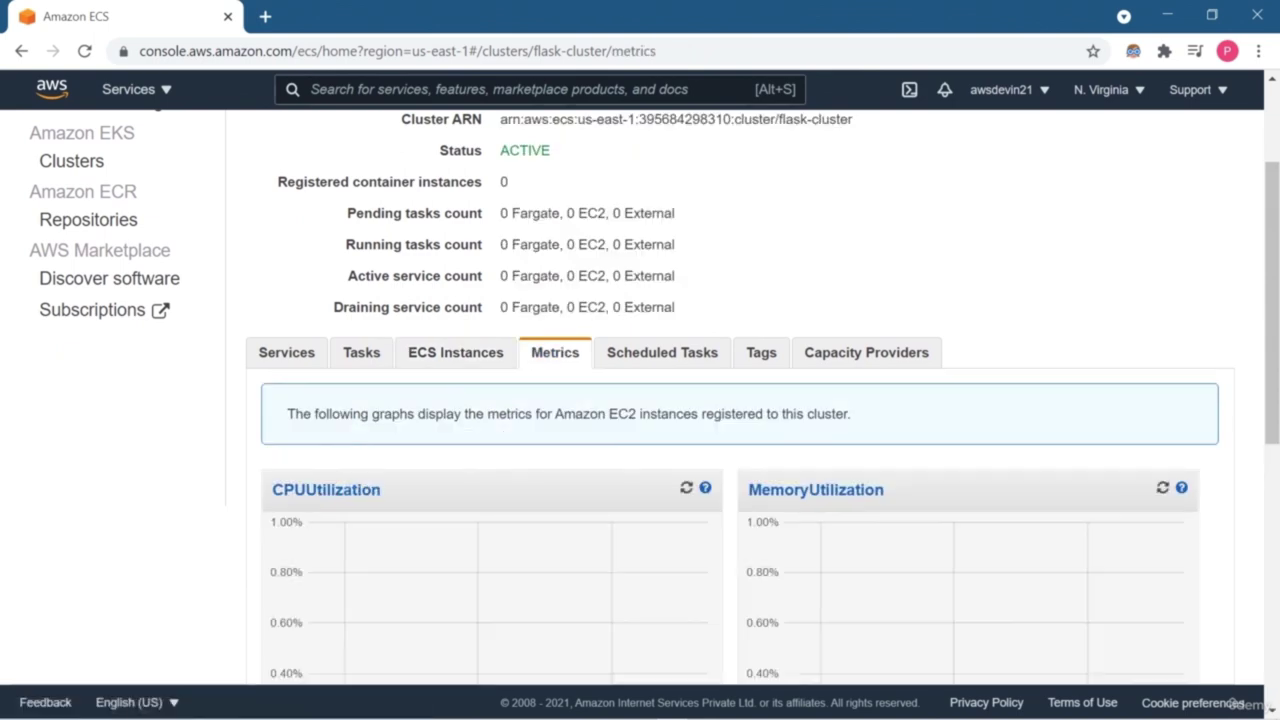
Step: Look over the scheduled tasks, tags and capacity providers of flask-cluster
{"action": "left_click", "coordinate": [662, 352]}
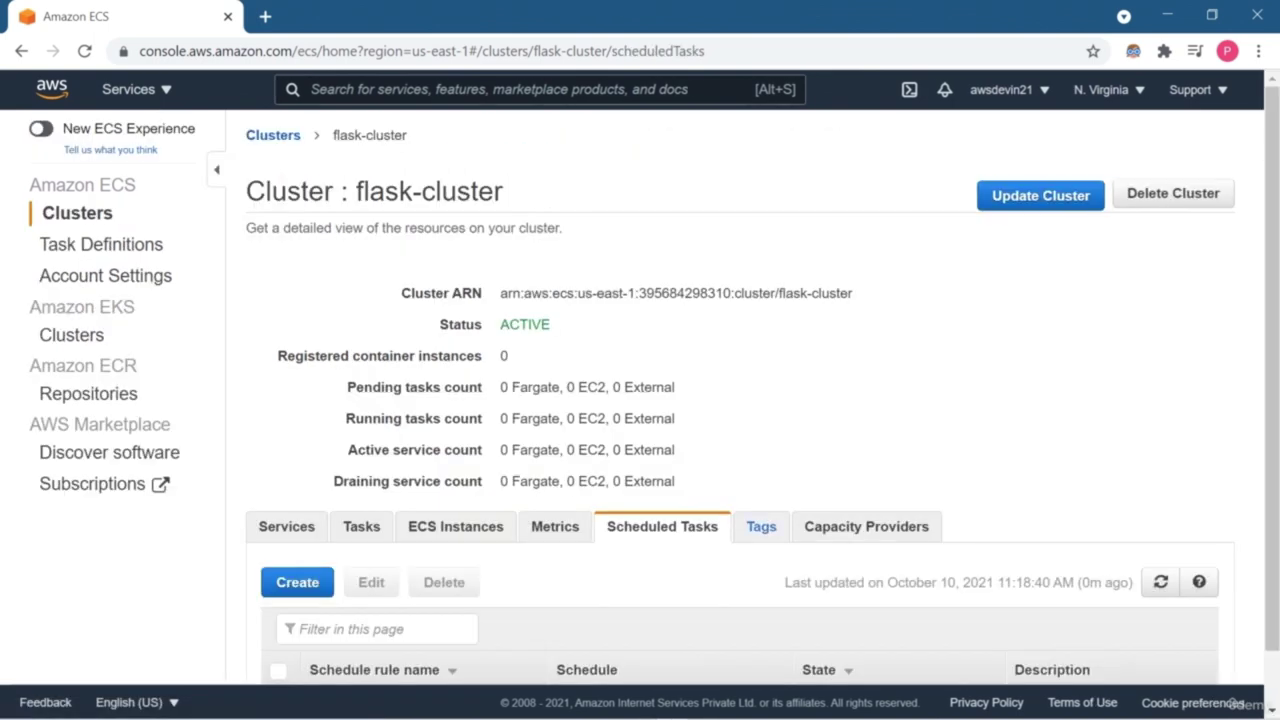
{"action": "left_click", "coordinate": [761, 526]}
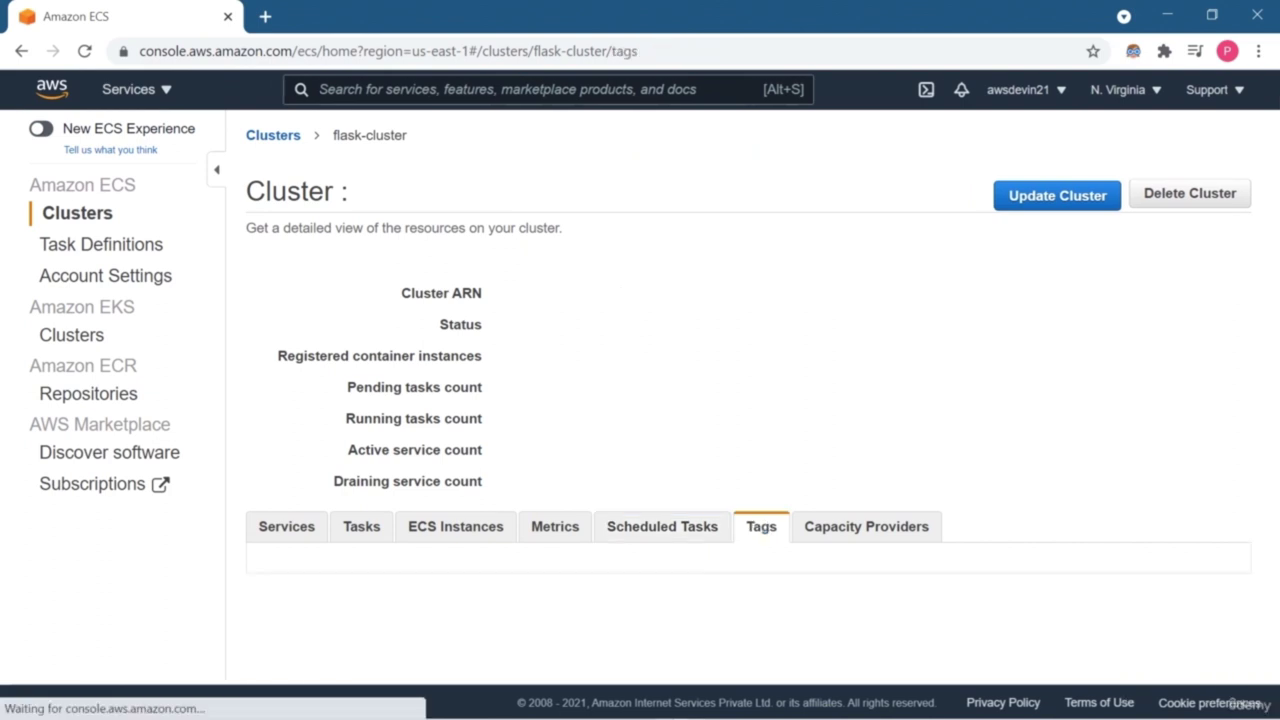
{"action": "scroll", "coordinate": [866, 526], "scroll_direction": "down", "scroll_amount": 1}
{"action": "left_click", "coordinate": [866, 467]}
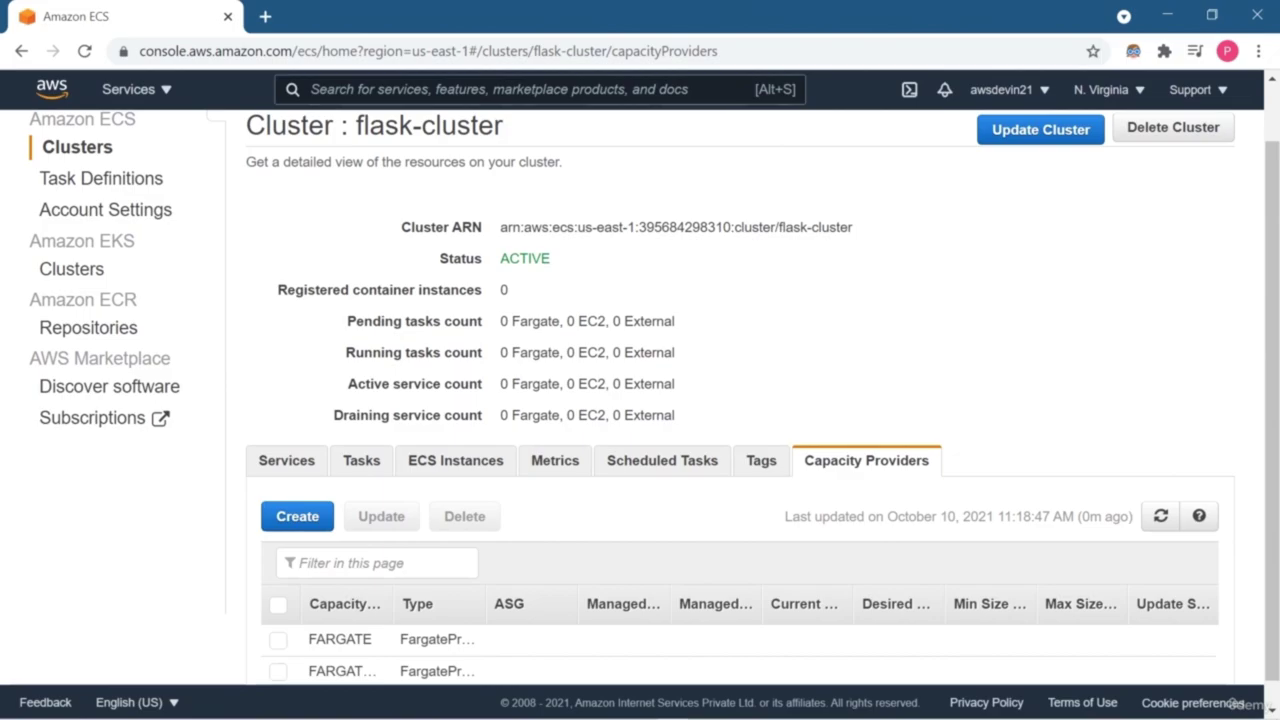
{"action": "scroll", "coordinate": [640, 400], "scroll_direction": "down", "scroll_amount": 1}
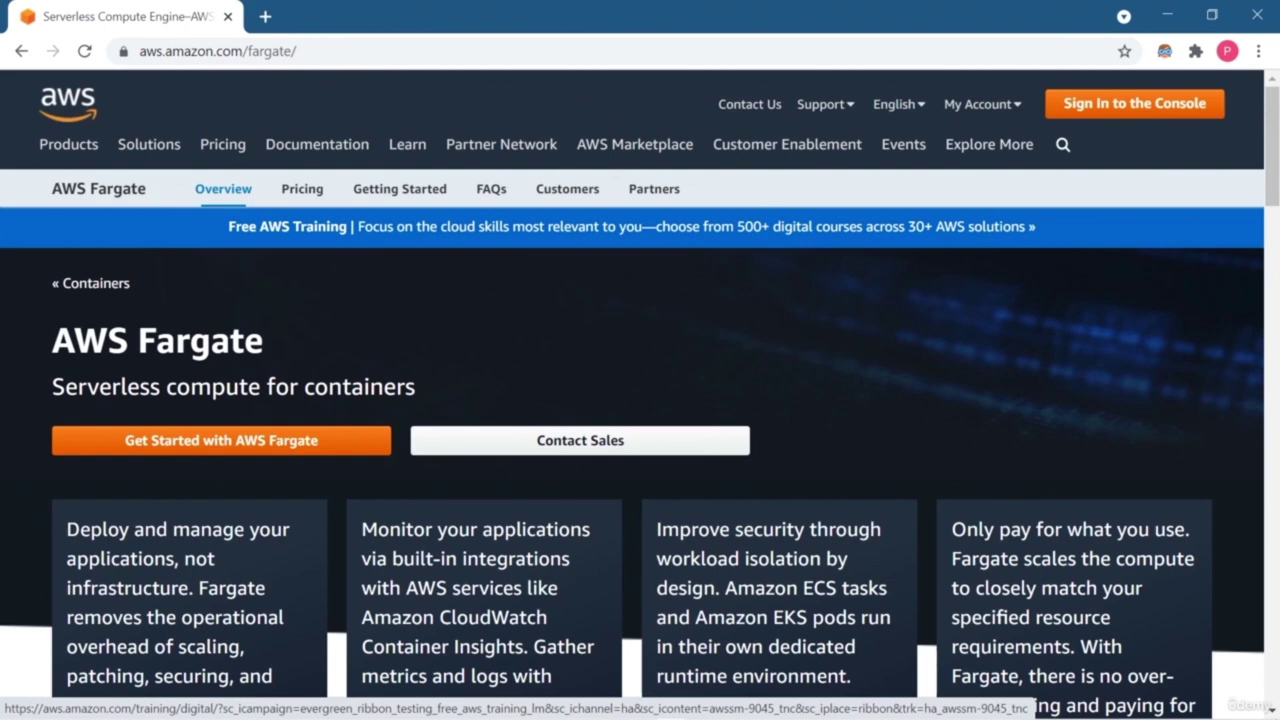
Step: Read the AWS Fargate overview page, including its benefits and the start of the How it works section
{"action": "scroll", "coordinate": [640, 400], "scroll_direction": "down", "scroll_amount": 1}
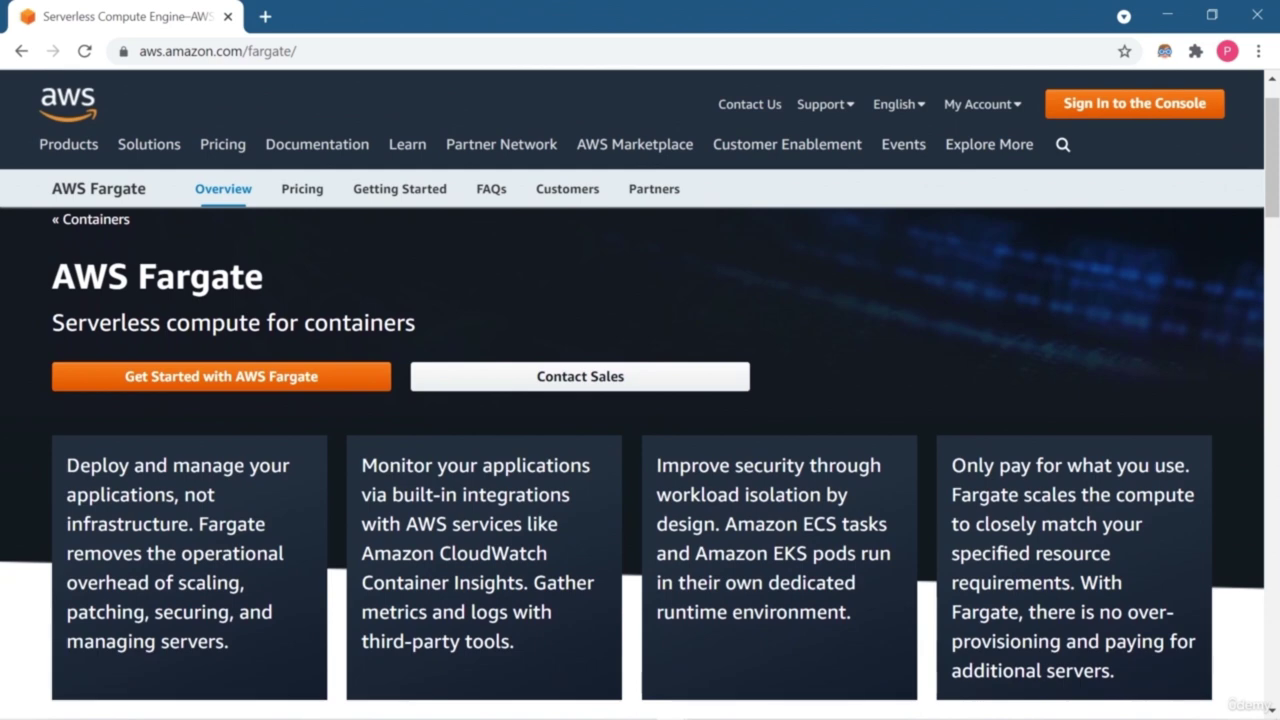
{"action": "scroll", "coordinate": [640, 400], "scroll_direction": "down", "scroll_amount": 5}
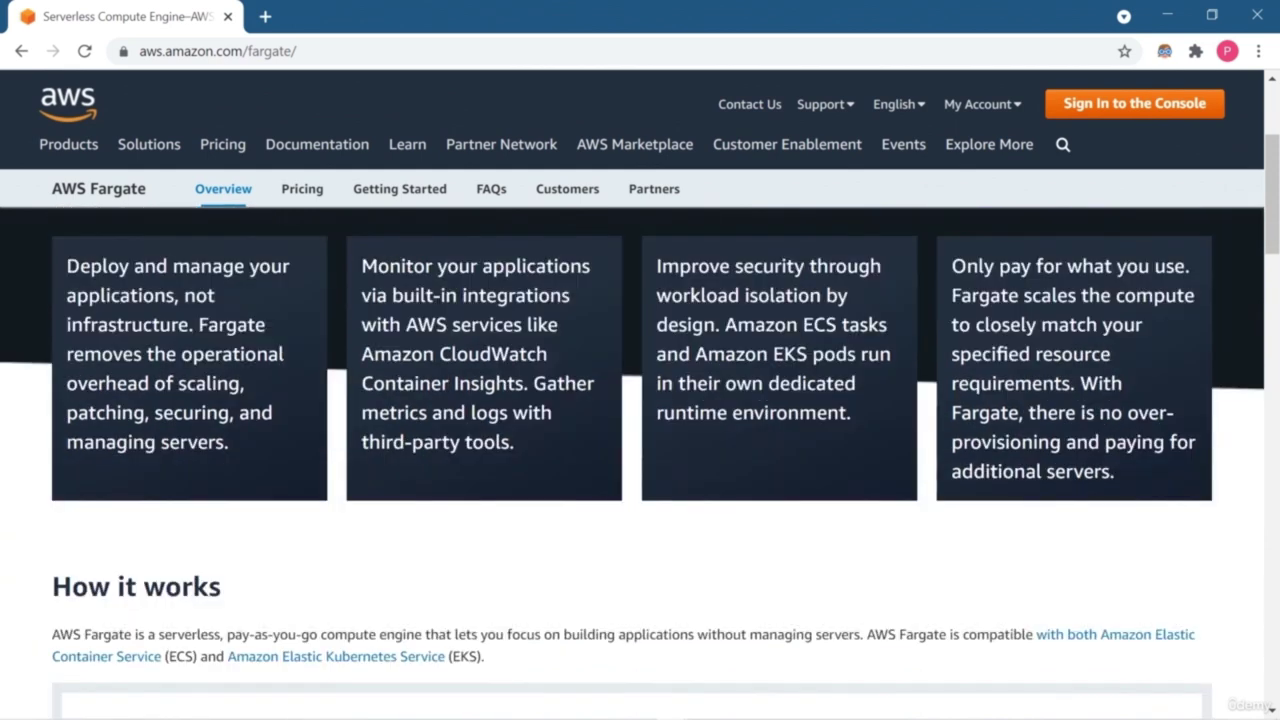
{"action": "scroll", "coordinate": [640, 460], "scroll_direction": "down", "scroll_amount": 1}
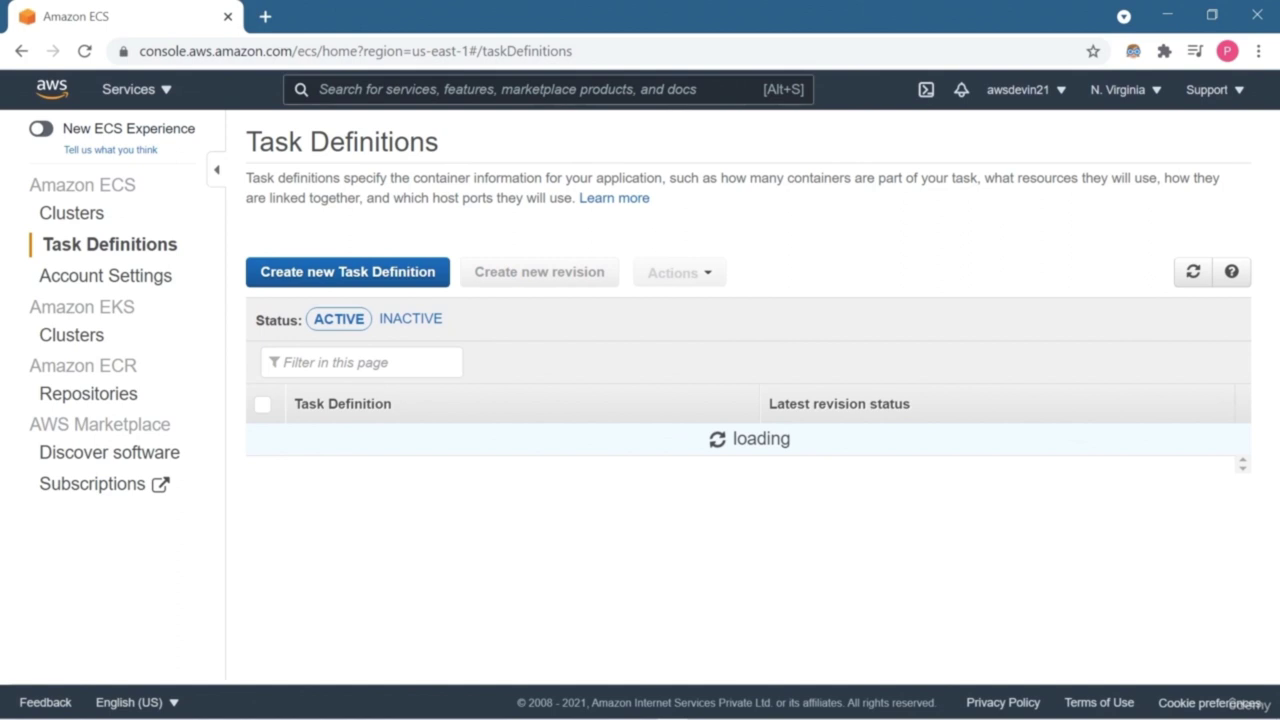
Step: Start a new task definition with the FARGATE launch type and proceed to configuring it
{"action": "left_click", "coordinate": [347, 271]}
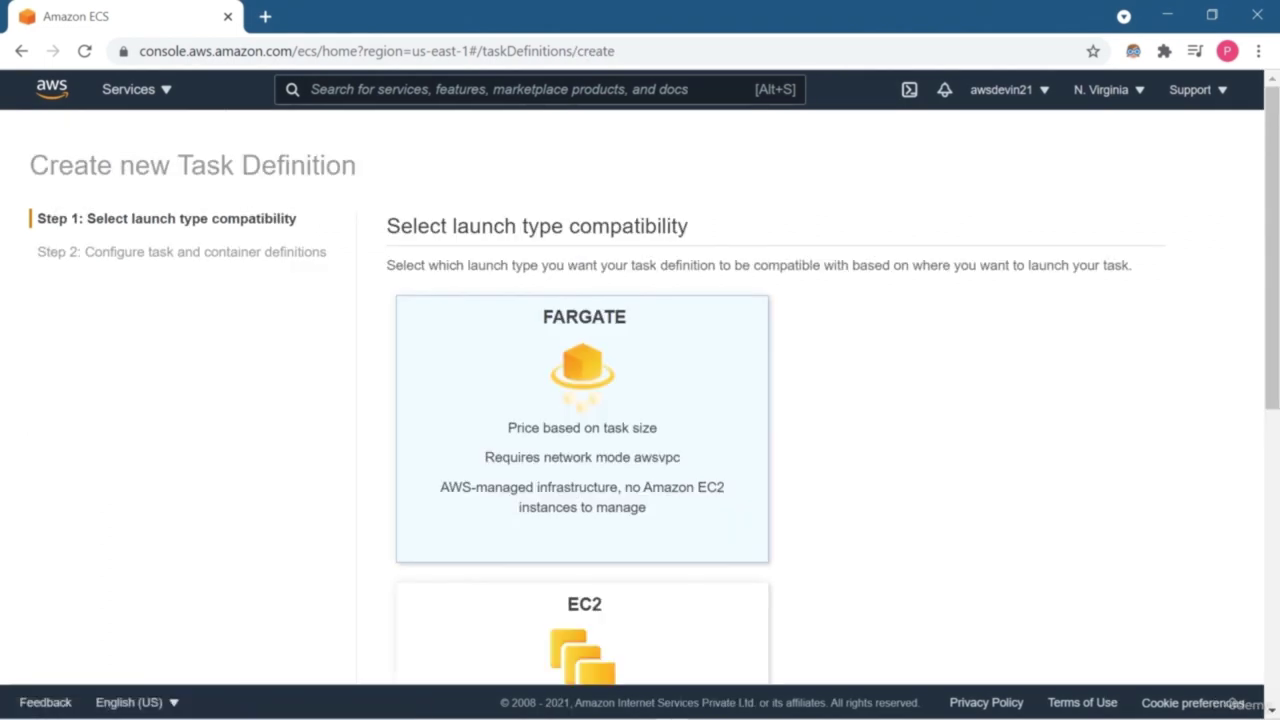
{"action": "scroll", "coordinate": [582, 430], "scroll_direction": "down", "scroll_amount": 6}
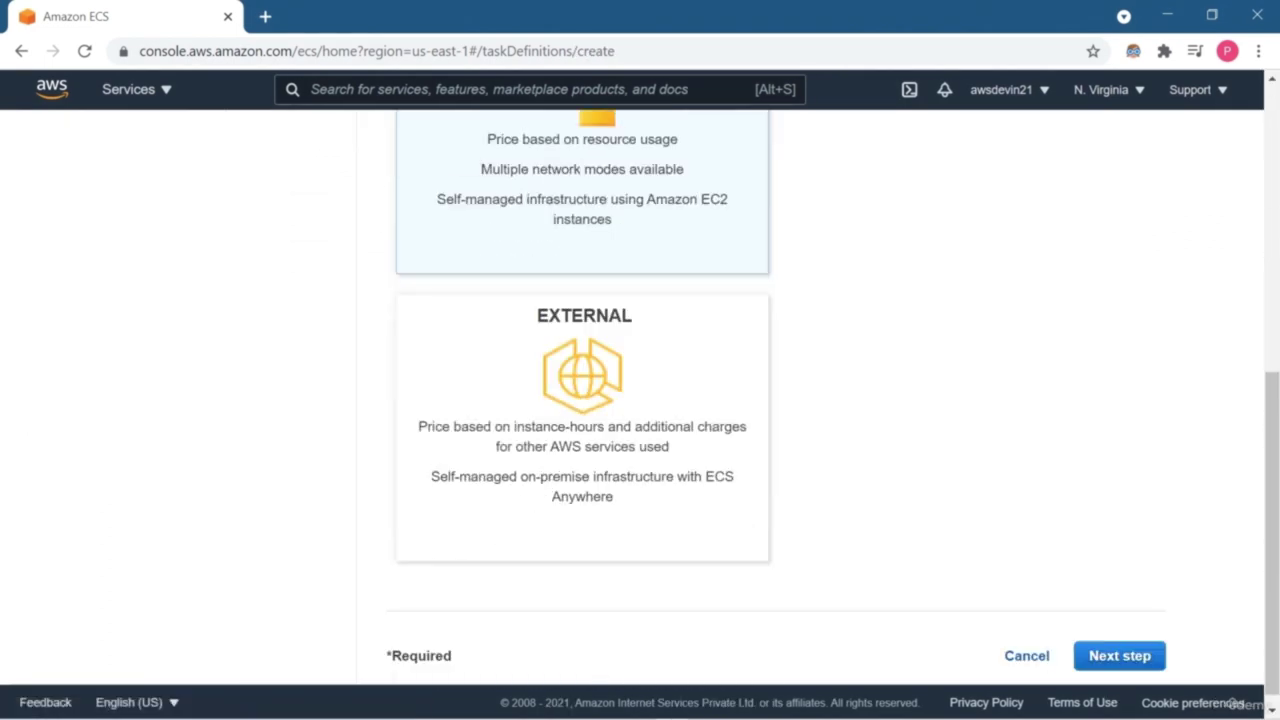
{"action": "left_click", "coordinate": [1119, 643]}
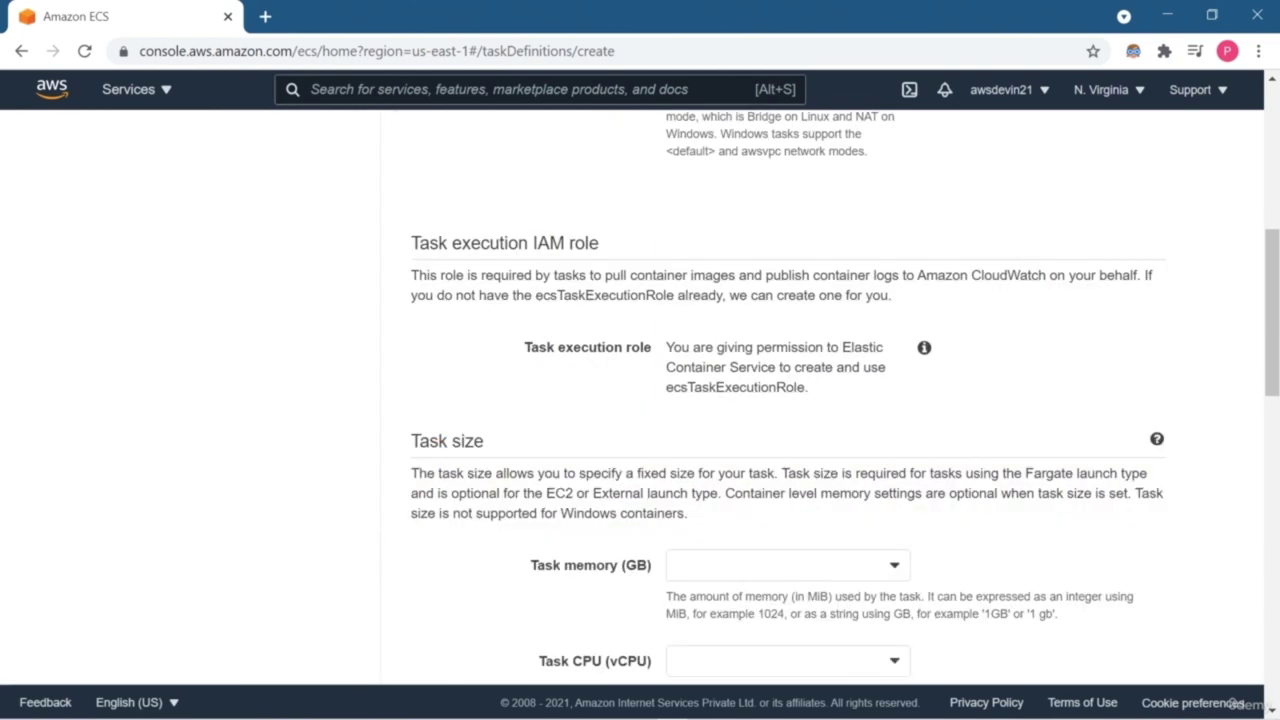
Step: Assign ecsTaskExecutionRole as the task role and name the task definition flask-app-task
{"action": "scroll", "coordinate": [640, 400], "scroll_direction": "up", "scroll_amount": 4}
{"action": "scroll", "coordinate": [640, 400], "scroll_direction": "up", "scroll_amount": 2}
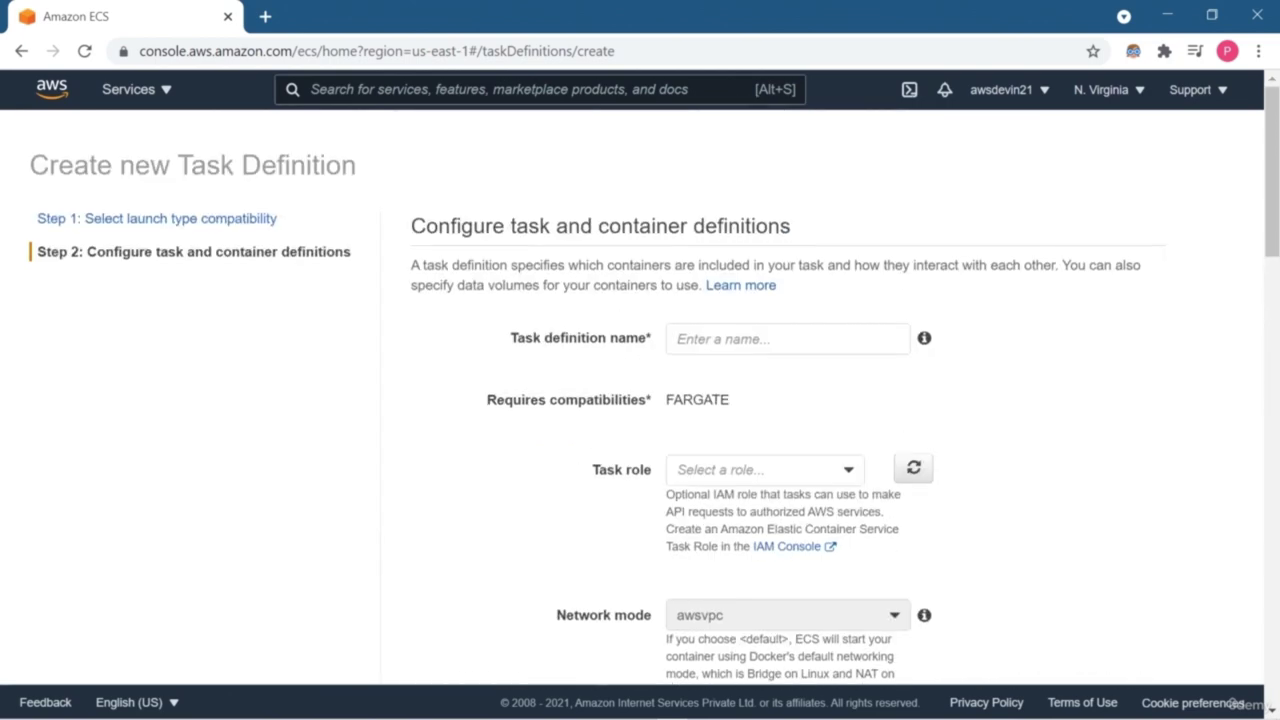
{"action": "left_click", "coordinate": [765, 469]}
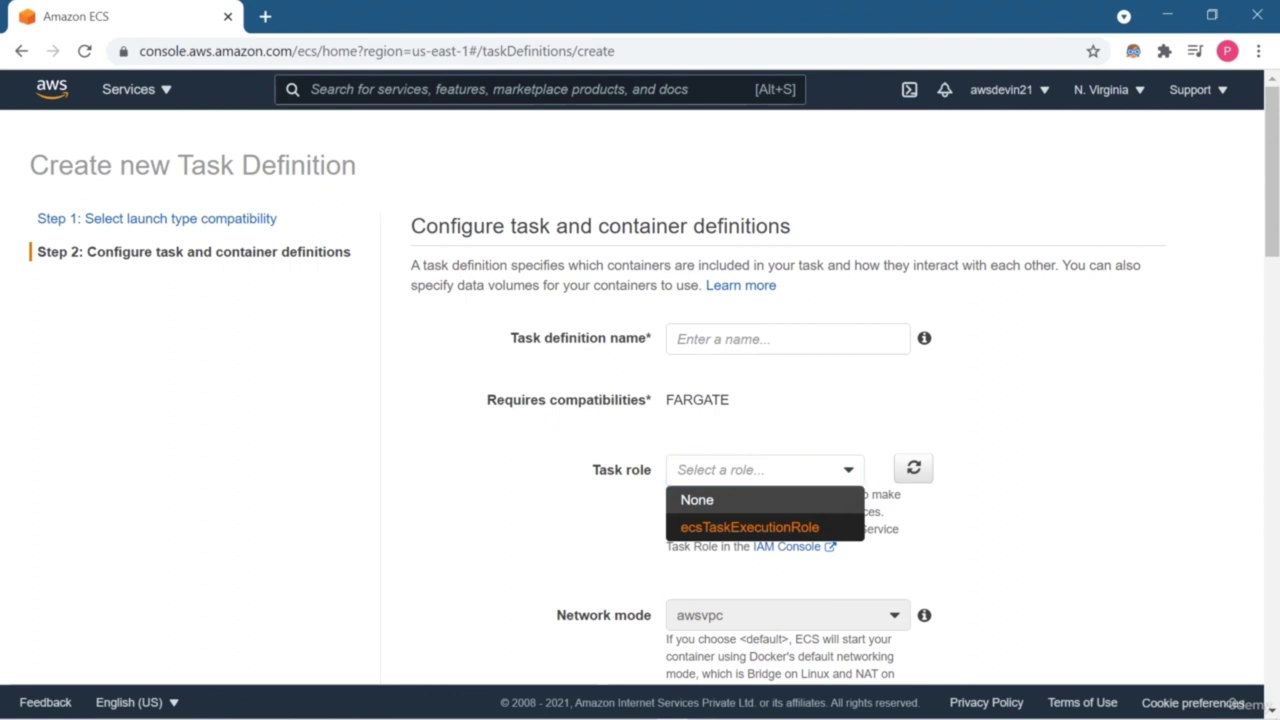
{"action": "key", "text": "Return"}
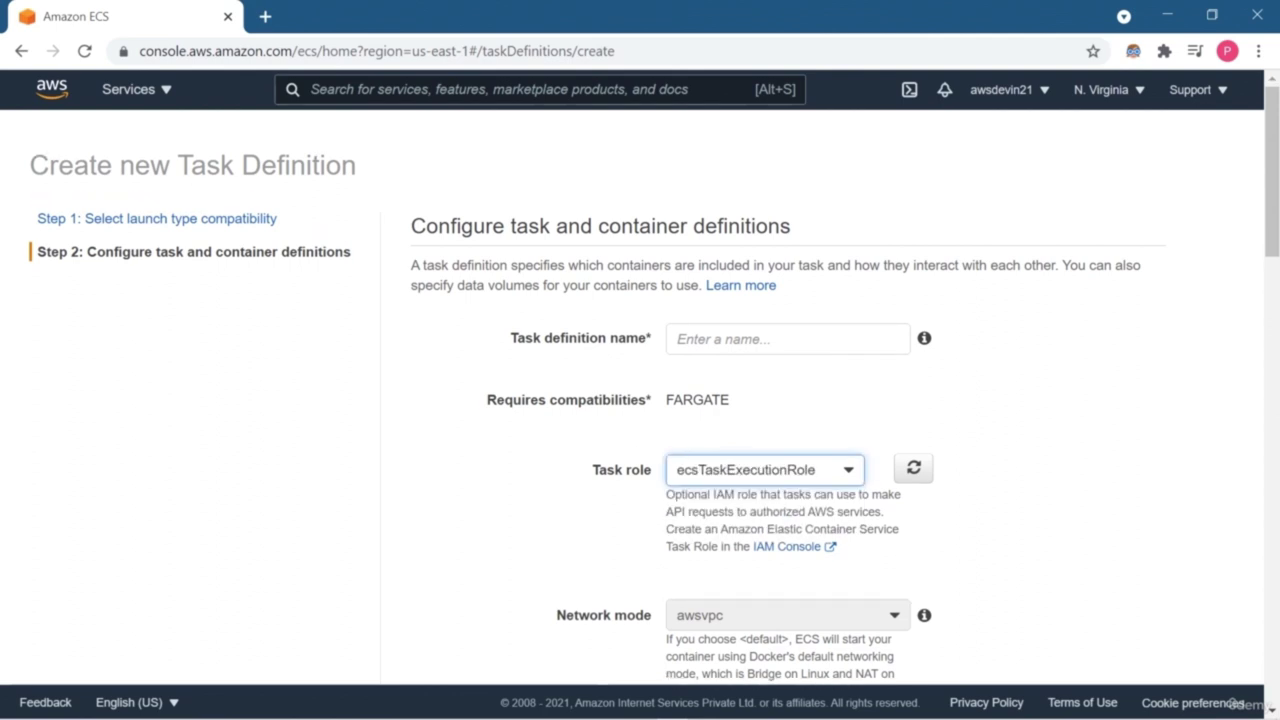
{"action": "left_click", "coordinate": [787, 338]}
{"action": "type", "text": "fl"}
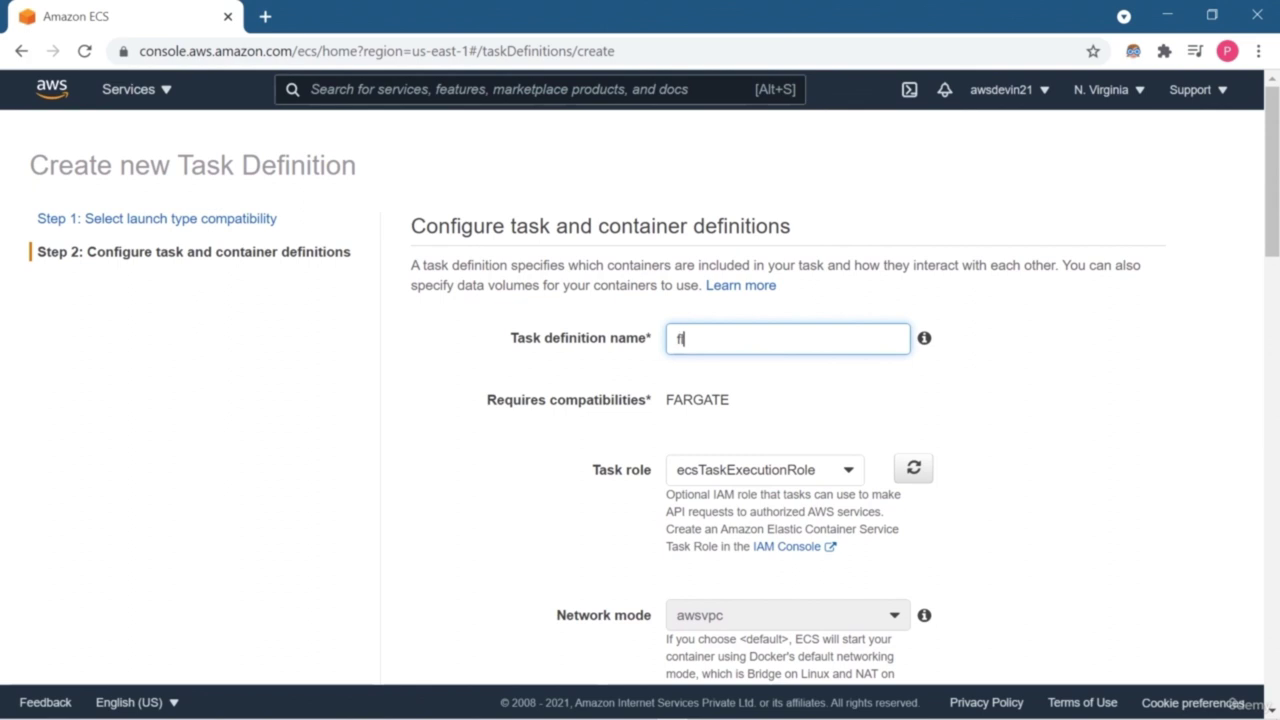
{"action": "type", "text": "askapp-task"}
{"action": "scroll", "coordinate": [640, 380], "scroll_direction": "down", "scroll_amount": 1}
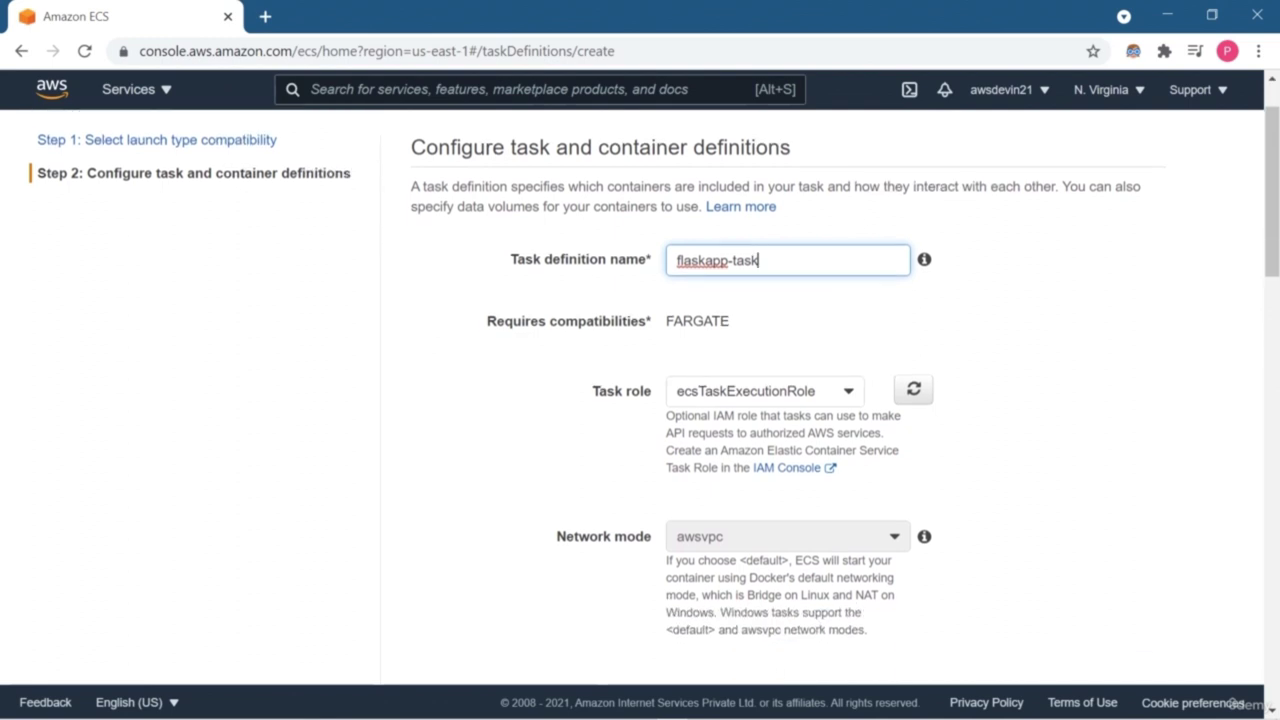
{"action": "left_click", "coordinate": [706, 260]}
{"action": "type", "text": "-"}
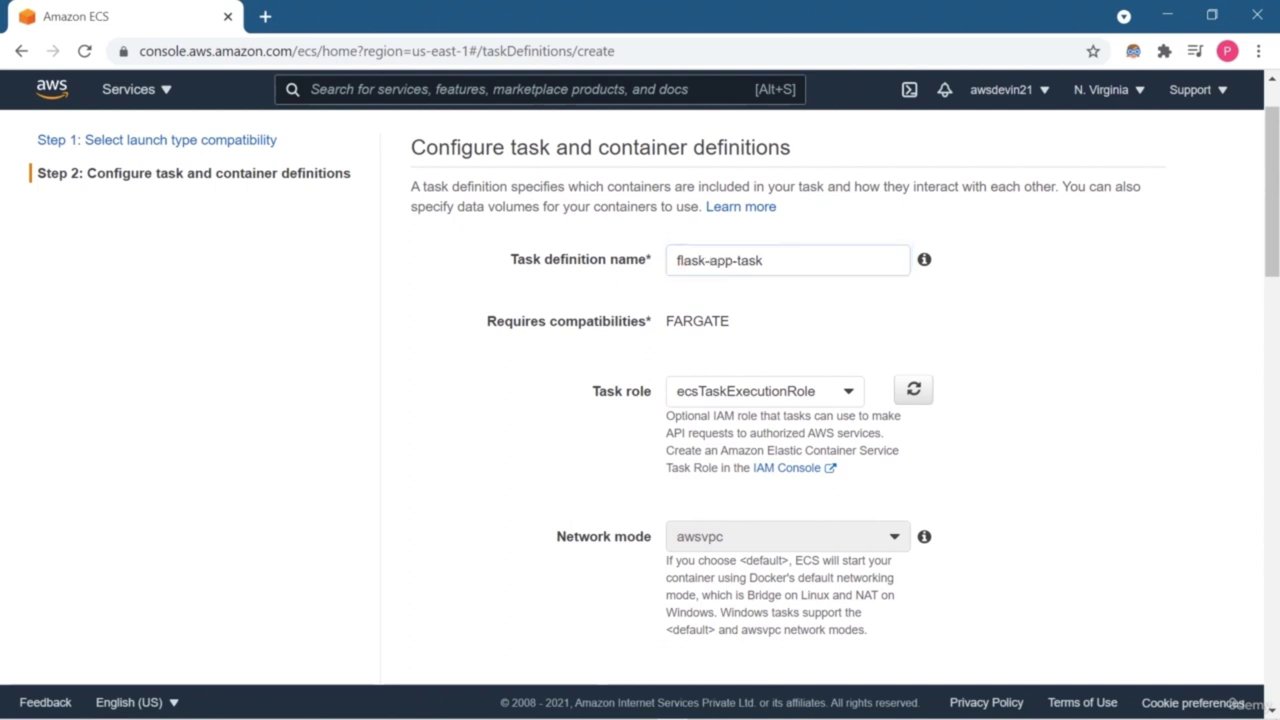
Step: Set the task size to 0.5GB of memory and 0.25 vCPU
{"action": "scroll", "coordinate": [654, 396], "scroll_direction": "down", "scroll_amount": 1}
{"action": "scroll", "coordinate": [654, 396], "scroll_direction": "down", "scroll_amount": 3}
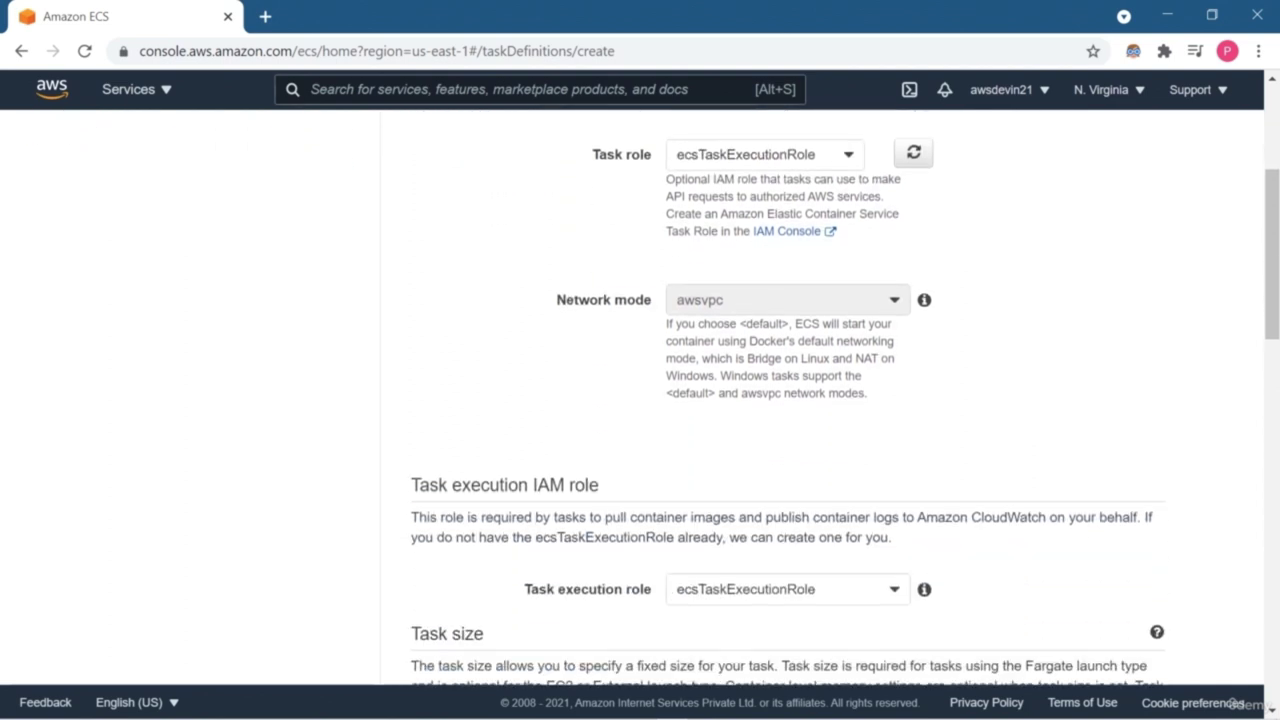
{"action": "scroll", "coordinate": [840, 400], "scroll_direction": "down", "scroll_amount": 3}
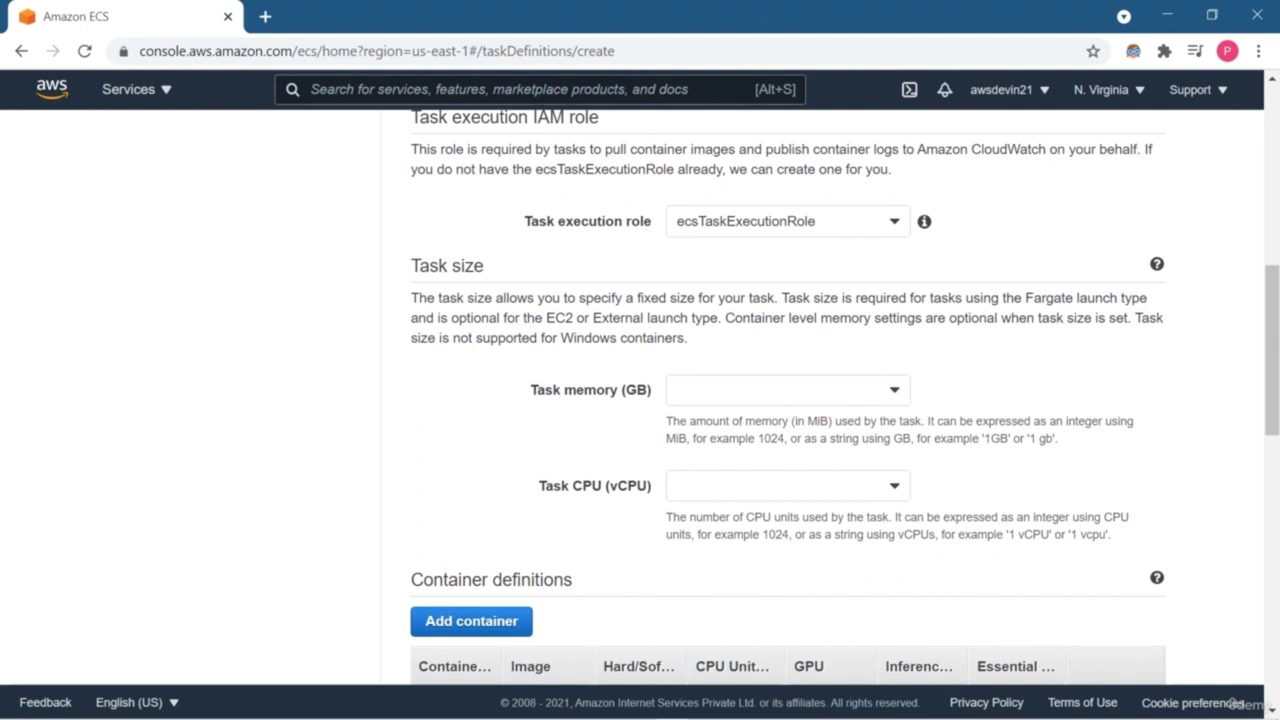
{"action": "left_click", "coordinate": [787, 388]}
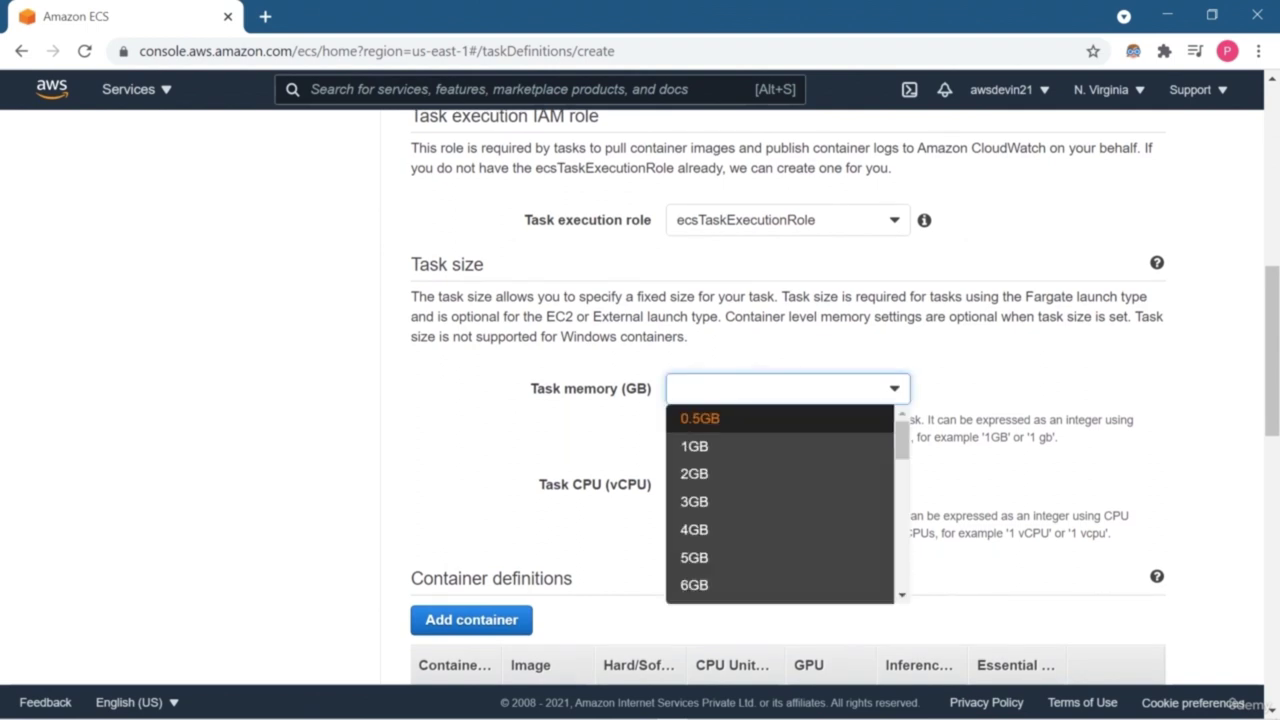
{"action": "key", "text": "Return"}
{"action": "left_click", "coordinate": [787, 484]}
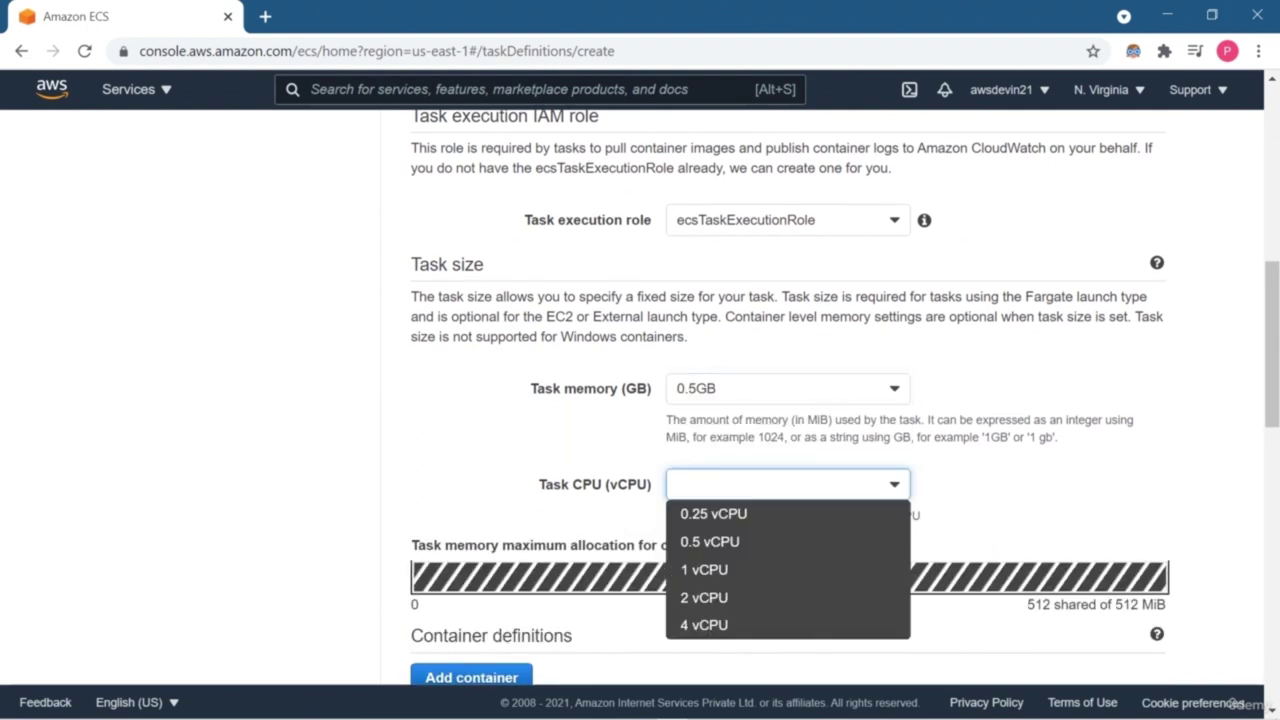
{"action": "key", "text": "Return"}
{"action": "scroll", "coordinate": [787, 400], "scroll_direction": "down", "scroll_amount": 2}
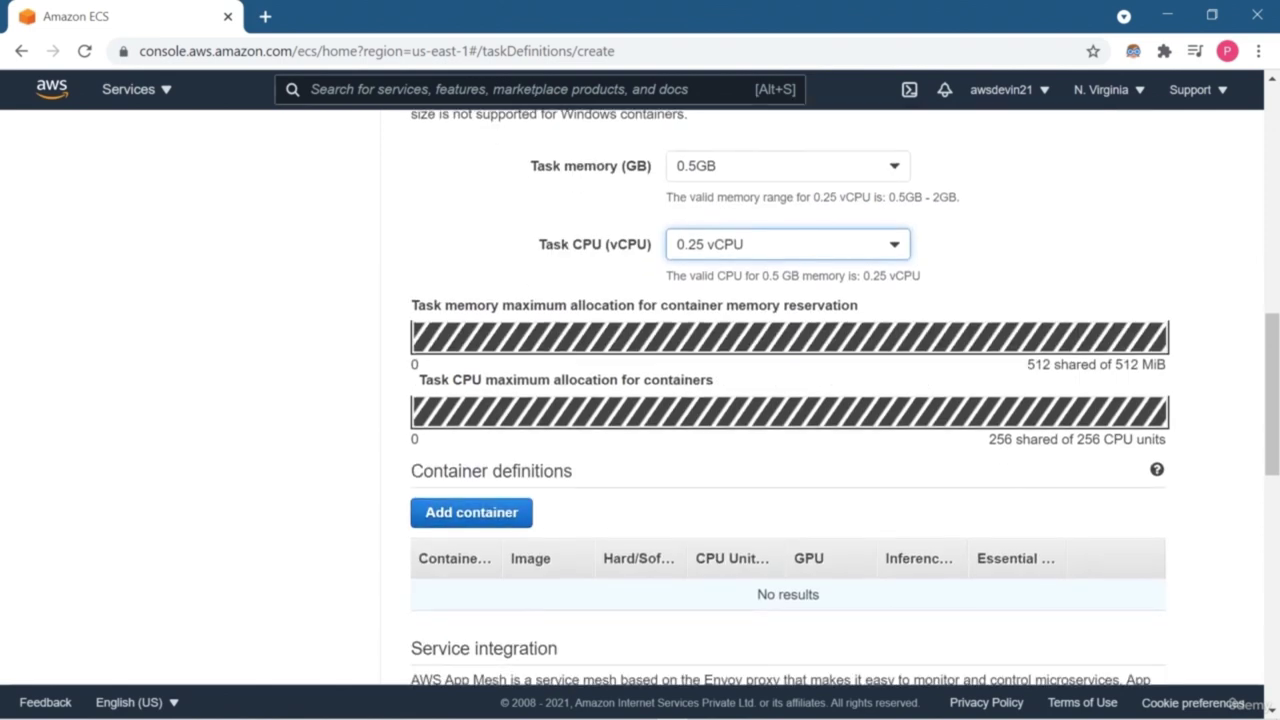
Step: Open Elastic Container Registry in a separate browser tab, copy the myflaskapp-p repository URI, and return to the task definition
{"action": "left_click", "coordinate": [135, 89]}
{"action": "scroll", "coordinate": [477, 340], "scroll_direction": "down", "scroll_amount": 3}
{"action": "middle_click", "coordinate": [477, 340]}
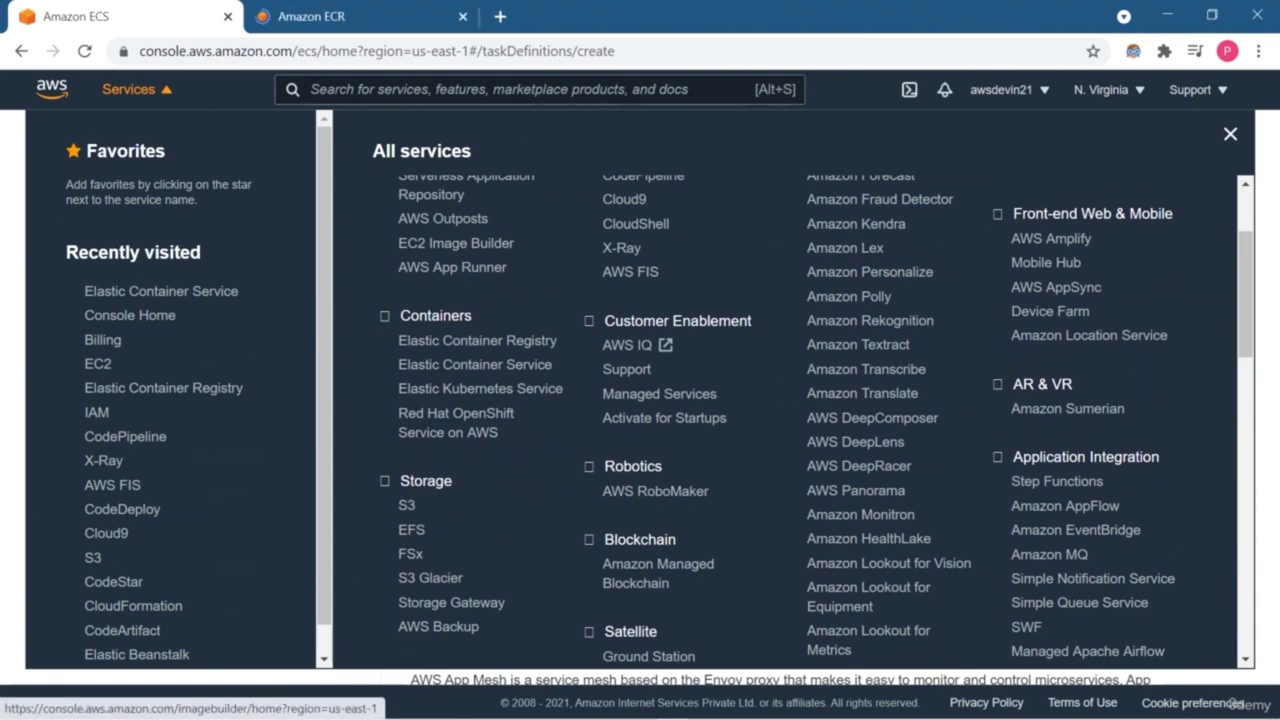
{"action": "key", "text": "Escape"}
{"action": "left_click", "coordinate": [355, 16]}
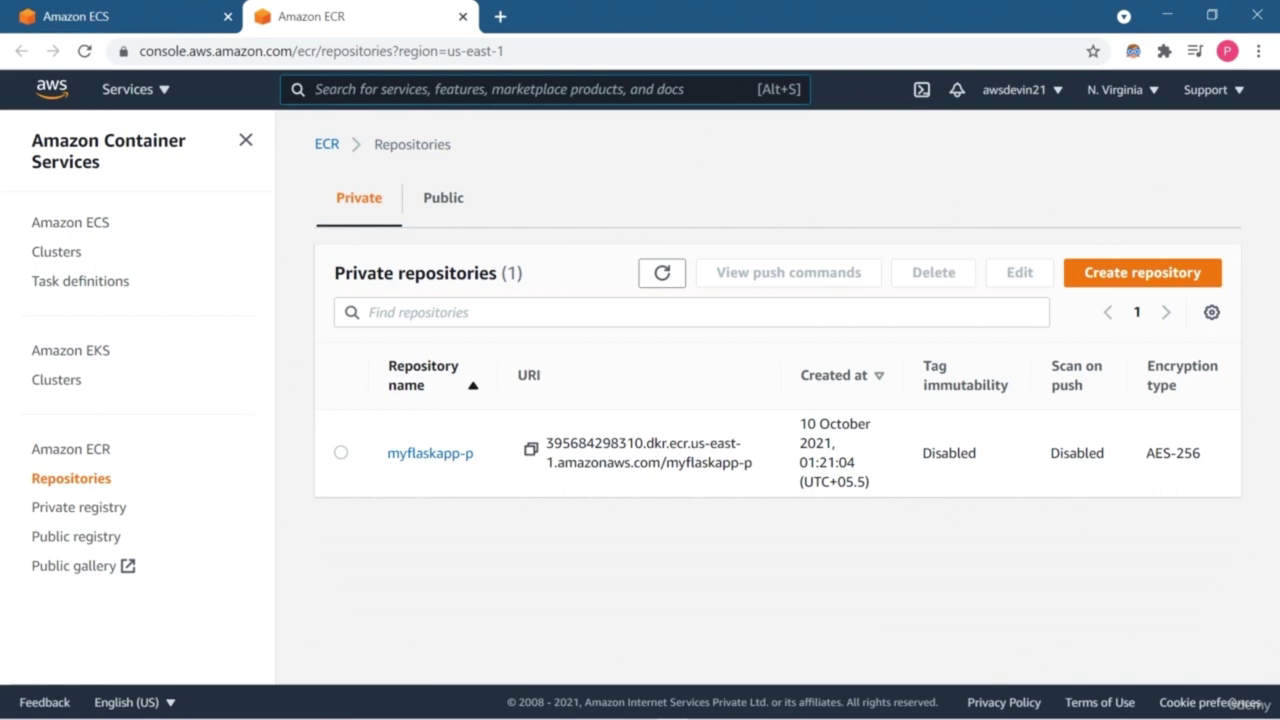
{"action": "left_click", "coordinate": [140, 16]}
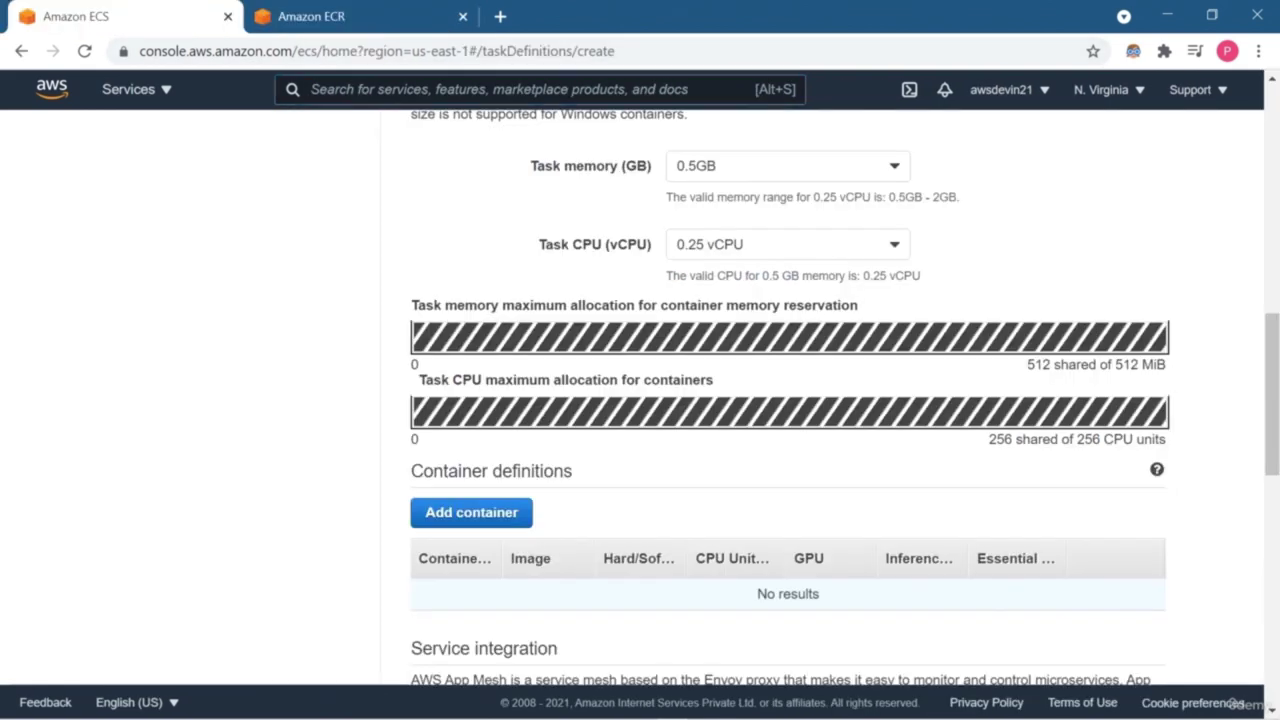
Step: Start adding a container named flask-app-container, with the myflaskapp-p repository URI as its image
{"action": "scroll", "coordinate": [790, 390], "scroll_direction": "down", "scroll_amount": 1}
{"action": "left_click", "coordinate": [471, 426]}
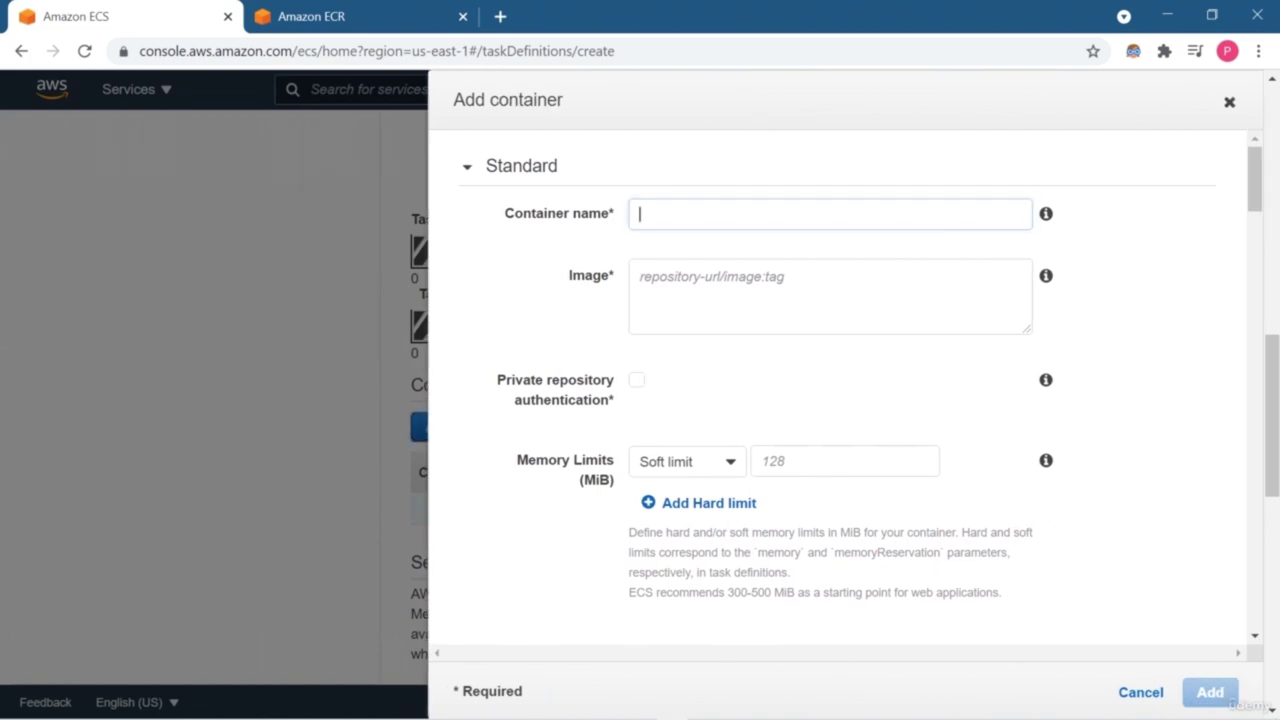
{"action": "type", "text": "t"}
{"action": "key", "text": "BackSpace"}
{"action": "type", "text": "tlask-app-container"}
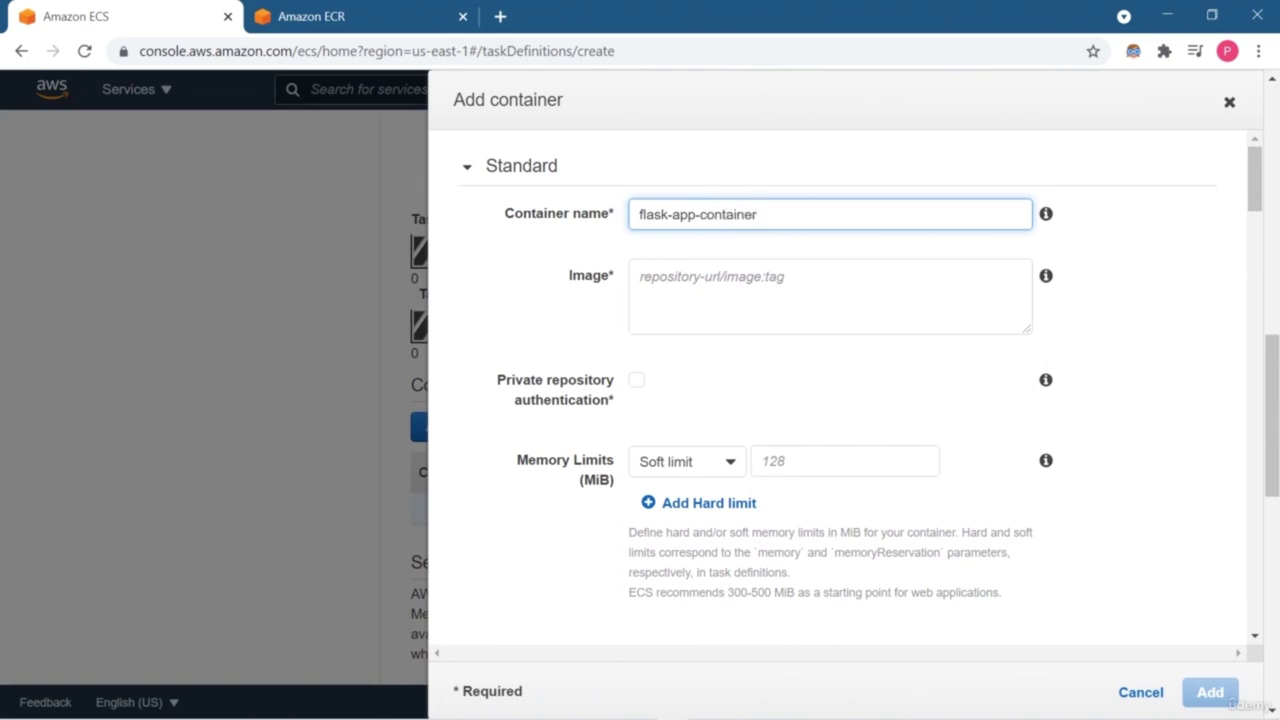
{"action": "key", "text": "Tab"}
{"action": "type", "text": "395684298310.dkr.ecr.us-east-1.amazonaws.com/myflaskapp-p"}
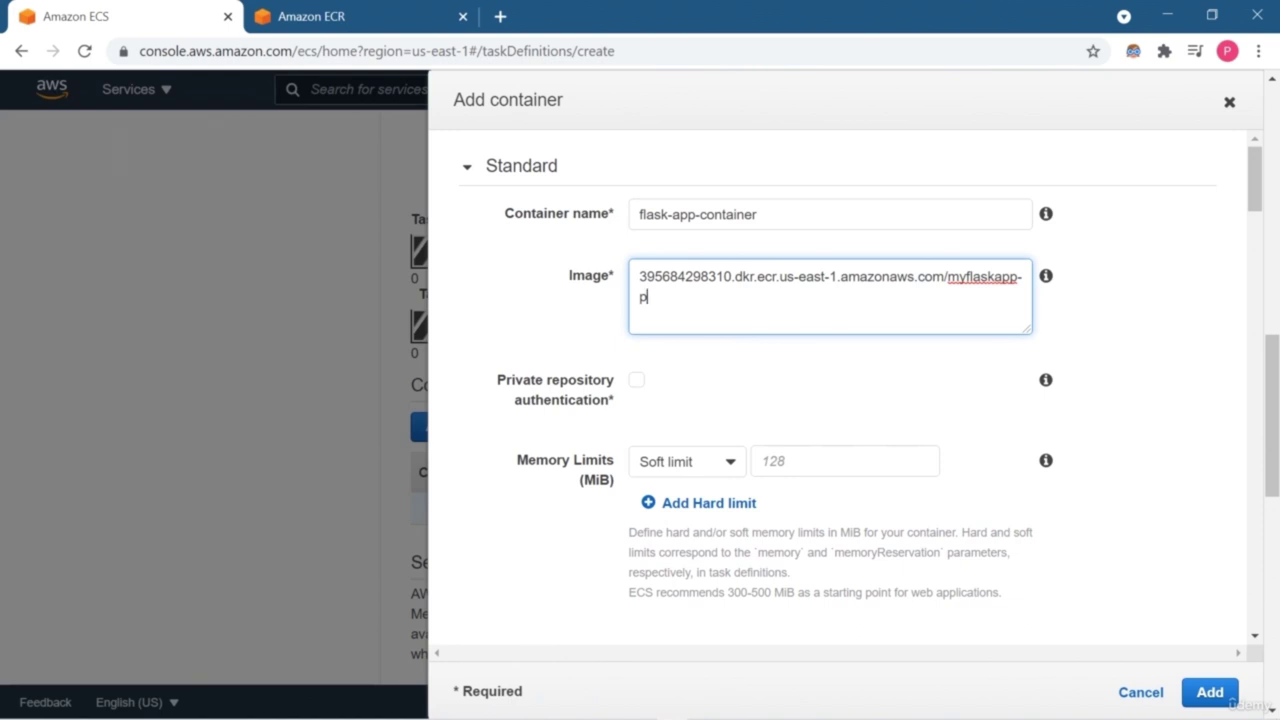
Step: Copy port 5001 from the app.run line of main.py in PyCharm and enter it as the container port mapping in the browser
{"action": "scroll", "coordinate": [845, 390], "scroll_direction": "down", "scroll_amount": 1}
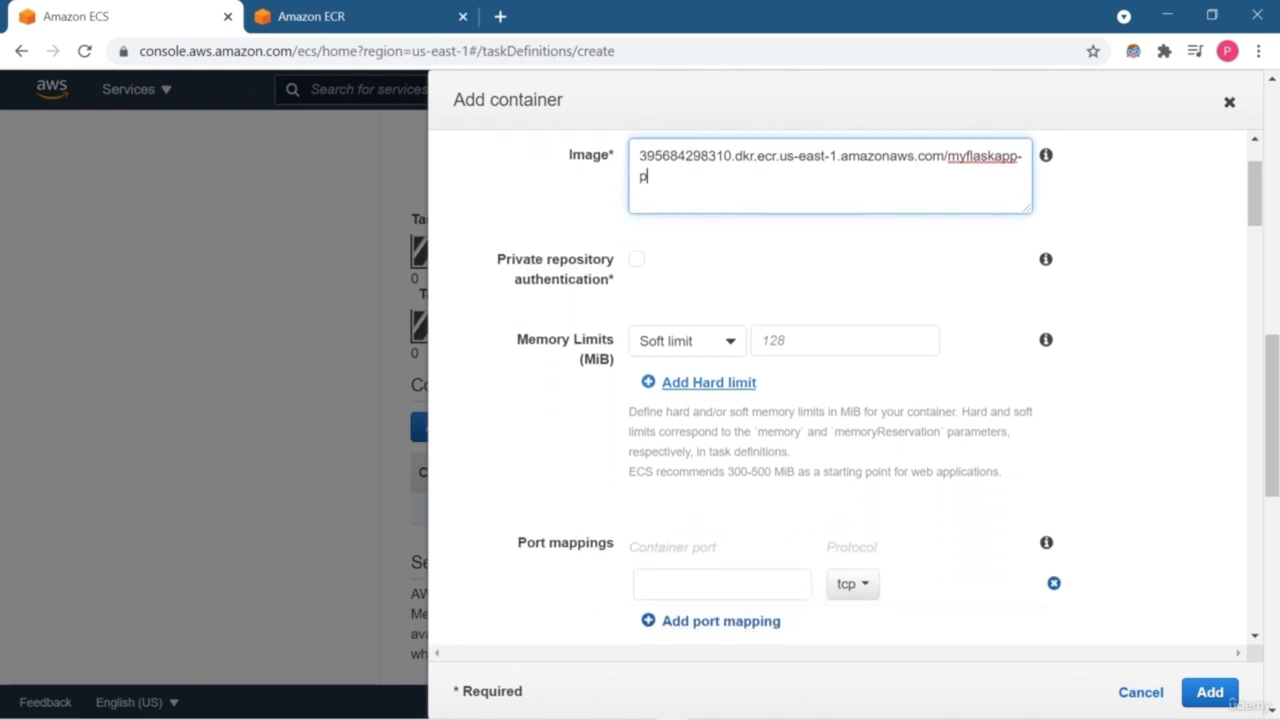
{"action": "scroll", "coordinate": [845, 390], "scroll_direction": "down", "scroll_amount": 1}
{"action": "left_click", "coordinate": [722, 495]}
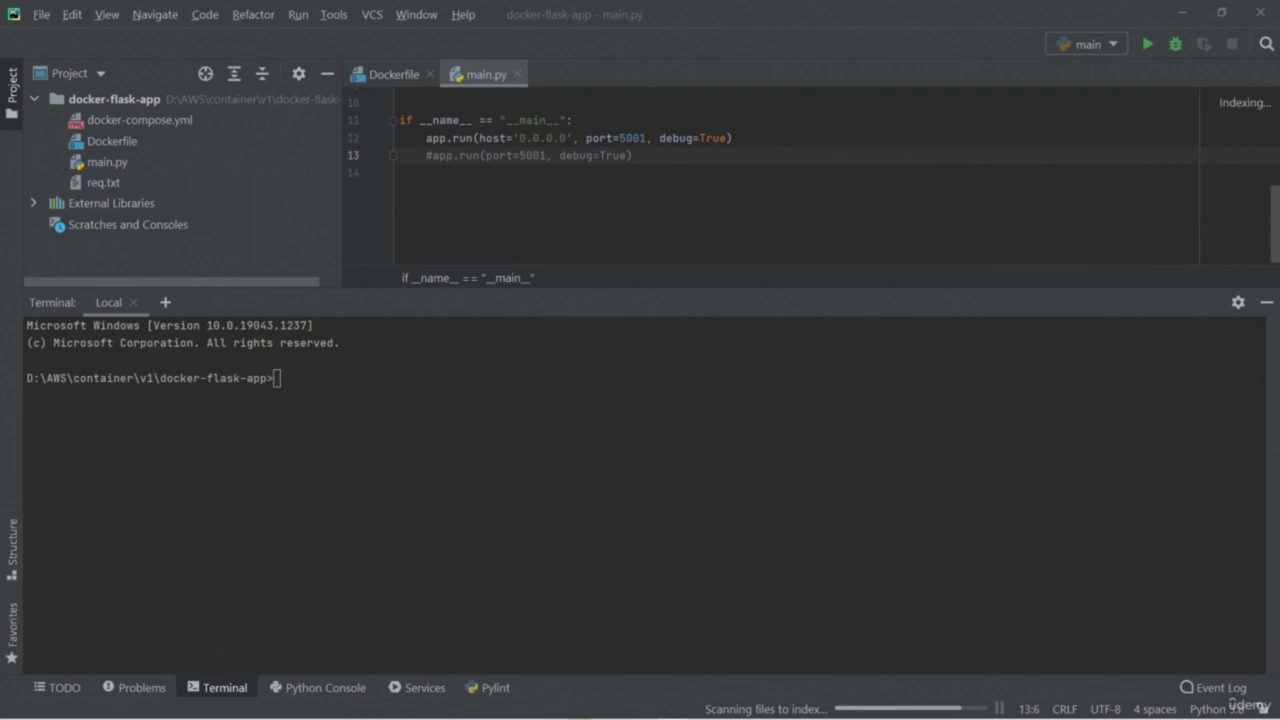
{"action": "double_click", "coordinate": [633, 138]}
{"action": "key", "text": "ctrl+c"}
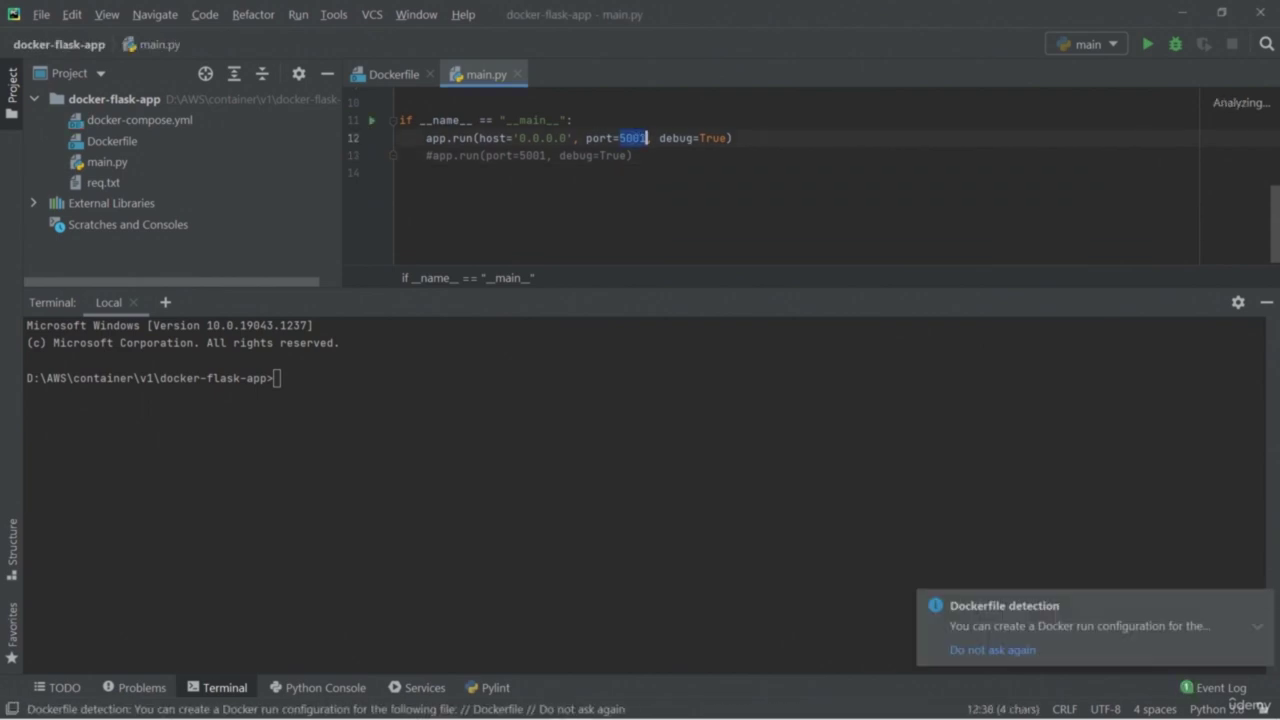
{"action": "left_click", "coordinate": [400, 172]}
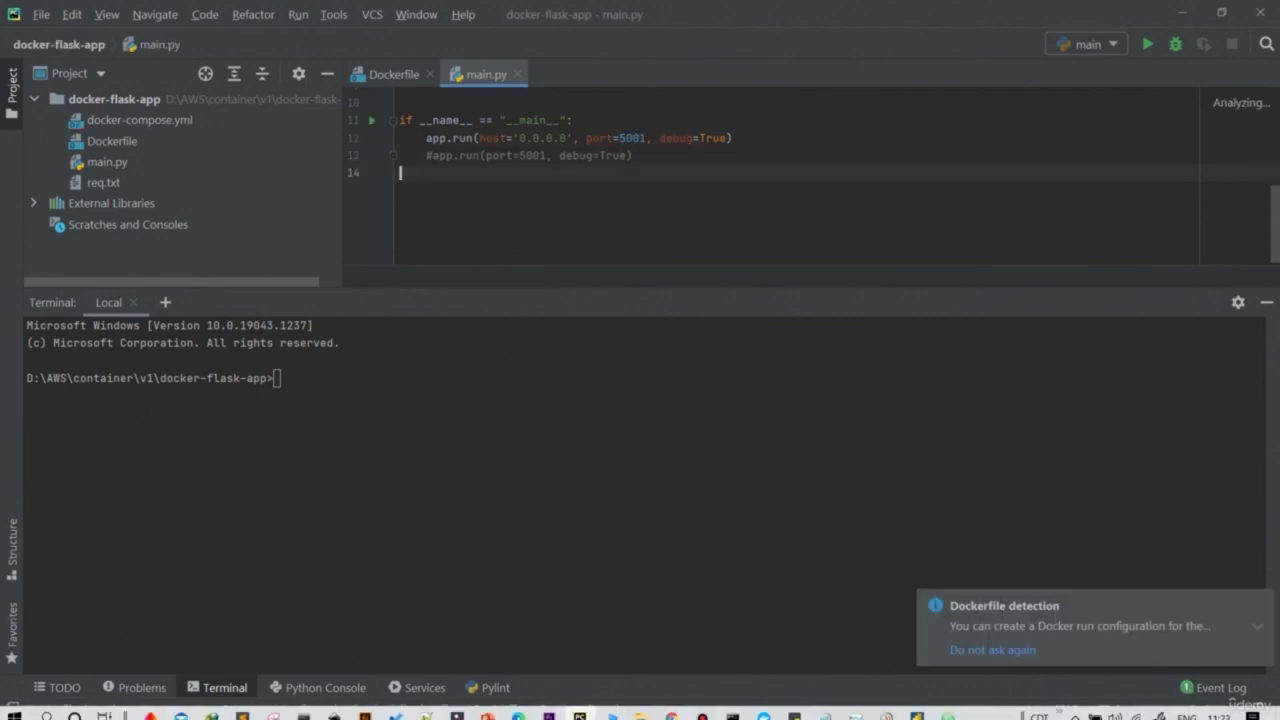
{"action": "key", "text": "alt+Tab"}
{"action": "left_click", "coordinate": [722, 495]}
{"action": "key", "text": "ctrl+v"}
{"action": "left_click", "coordinate": [644, 495]}
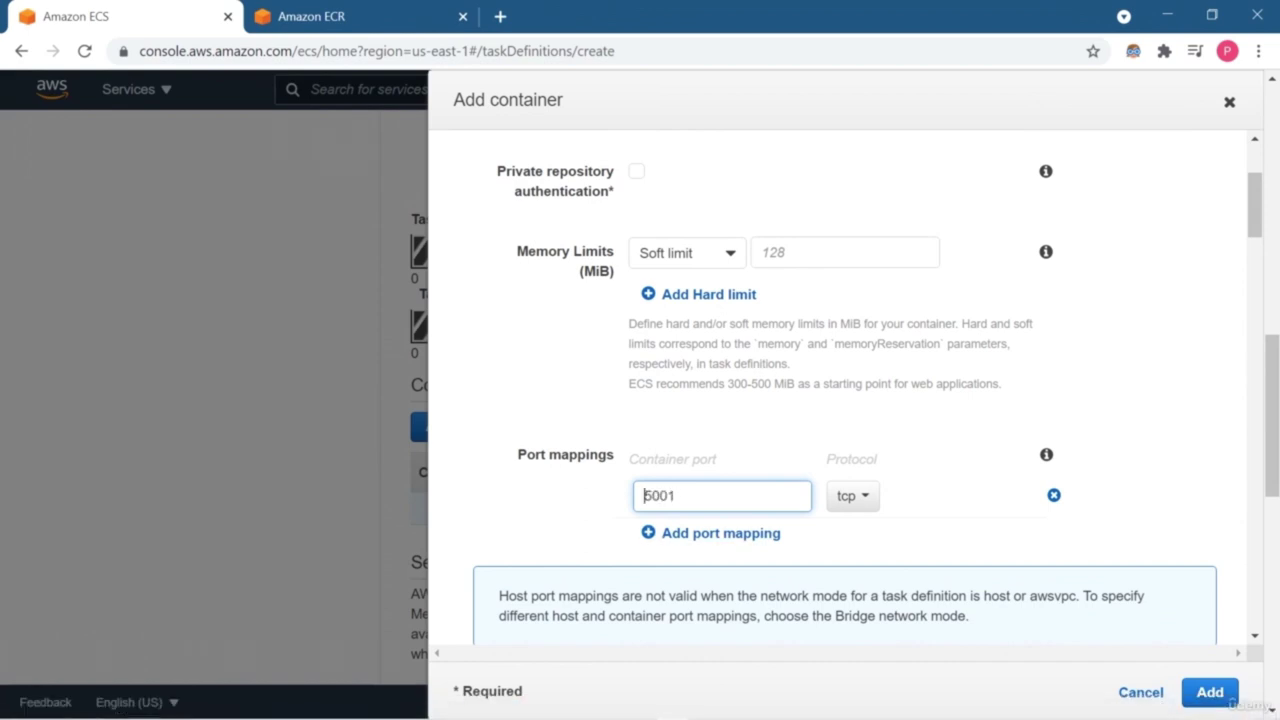
Step: Review the advanced container configuration and add the container to the task definition, keeping its default advanced settings
{"action": "scroll", "coordinate": [644, 495], "scroll_direction": "down", "scroll_amount": 1}
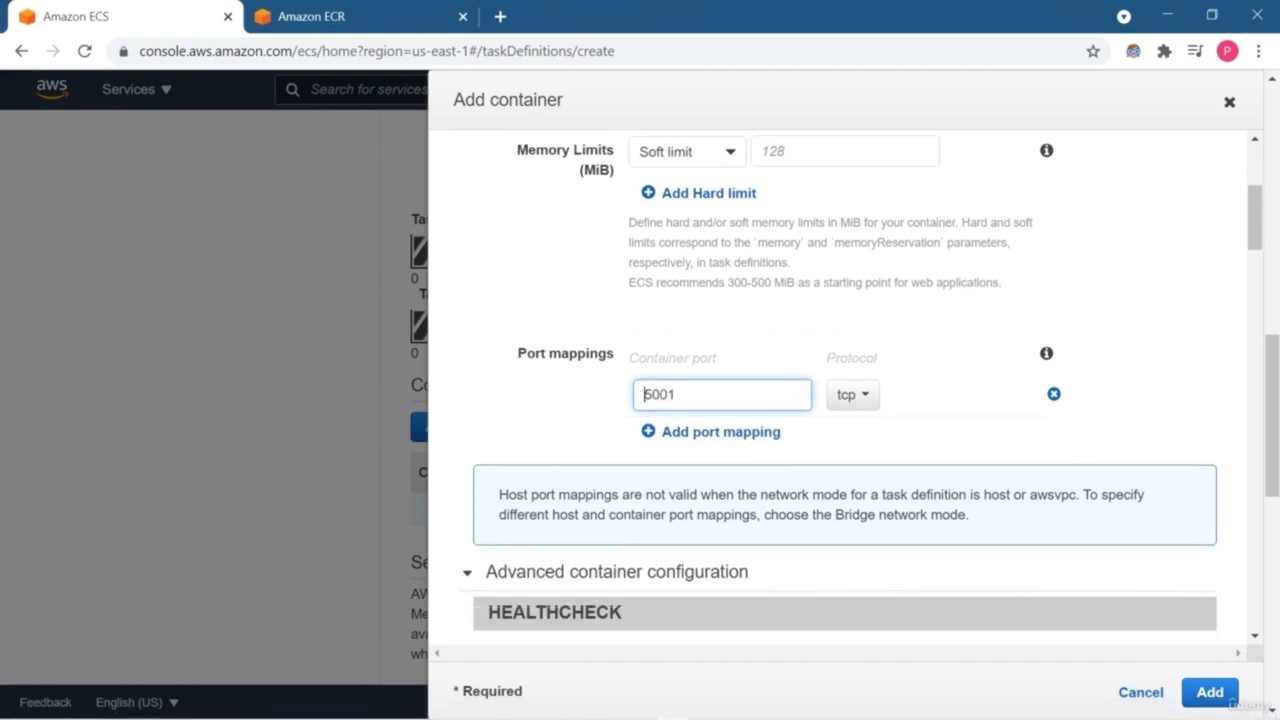
{"action": "scroll", "coordinate": [644, 495], "scroll_direction": "down", "scroll_amount": 1}
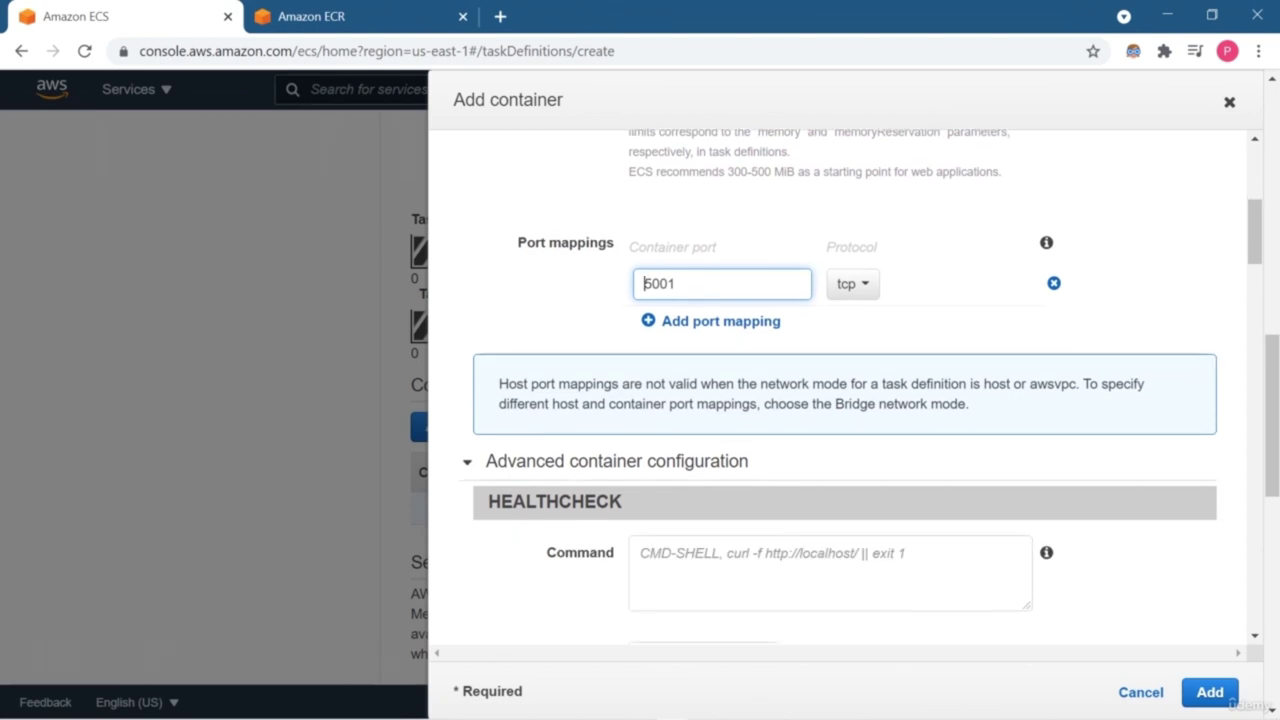
{"action": "scroll", "coordinate": [644, 495], "scroll_direction": "down", "scroll_amount": 1}
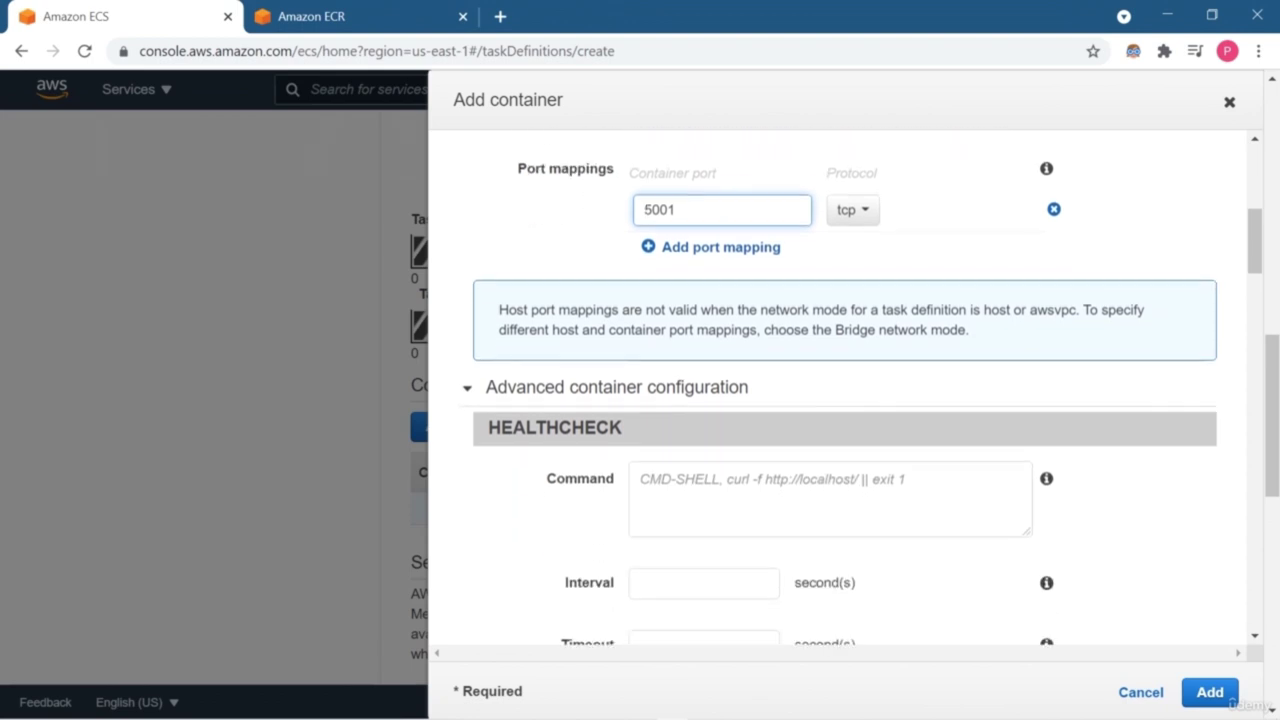
{"action": "scroll", "coordinate": [850, 390], "scroll_direction": "down", "scroll_amount": 5}
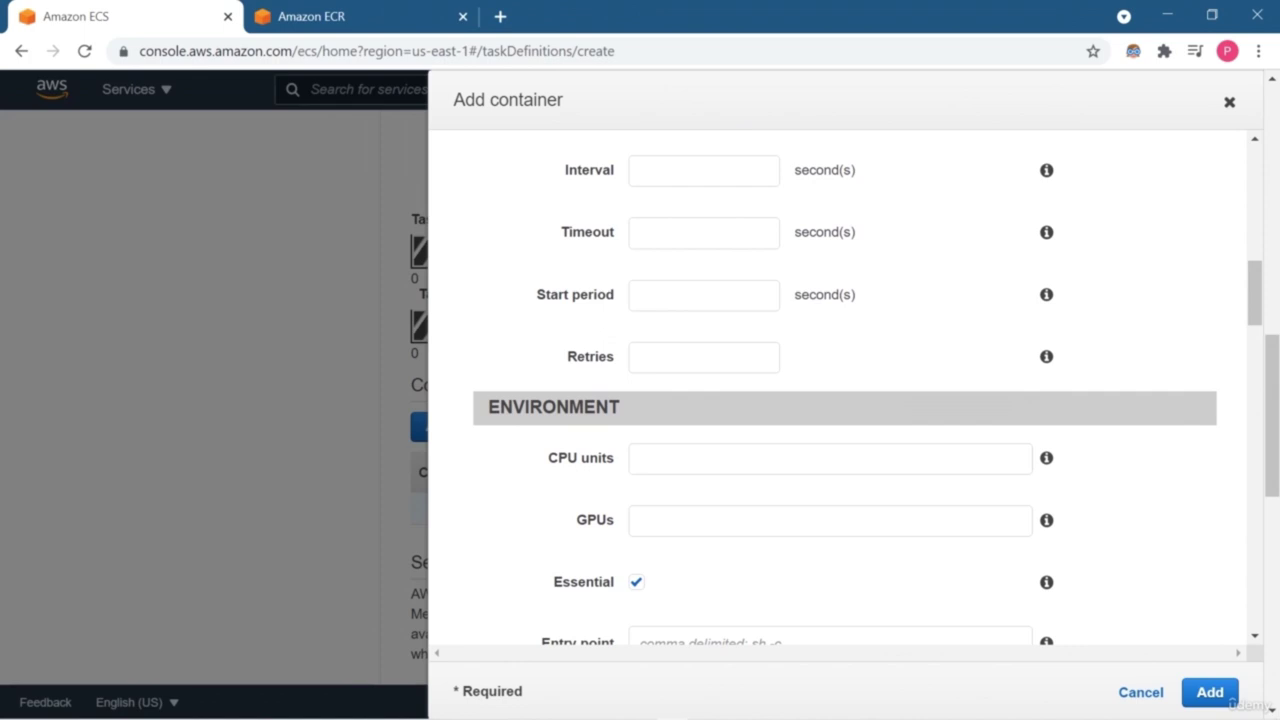
{"action": "scroll", "coordinate": [845, 396], "scroll_direction": "down", "scroll_amount": 6}
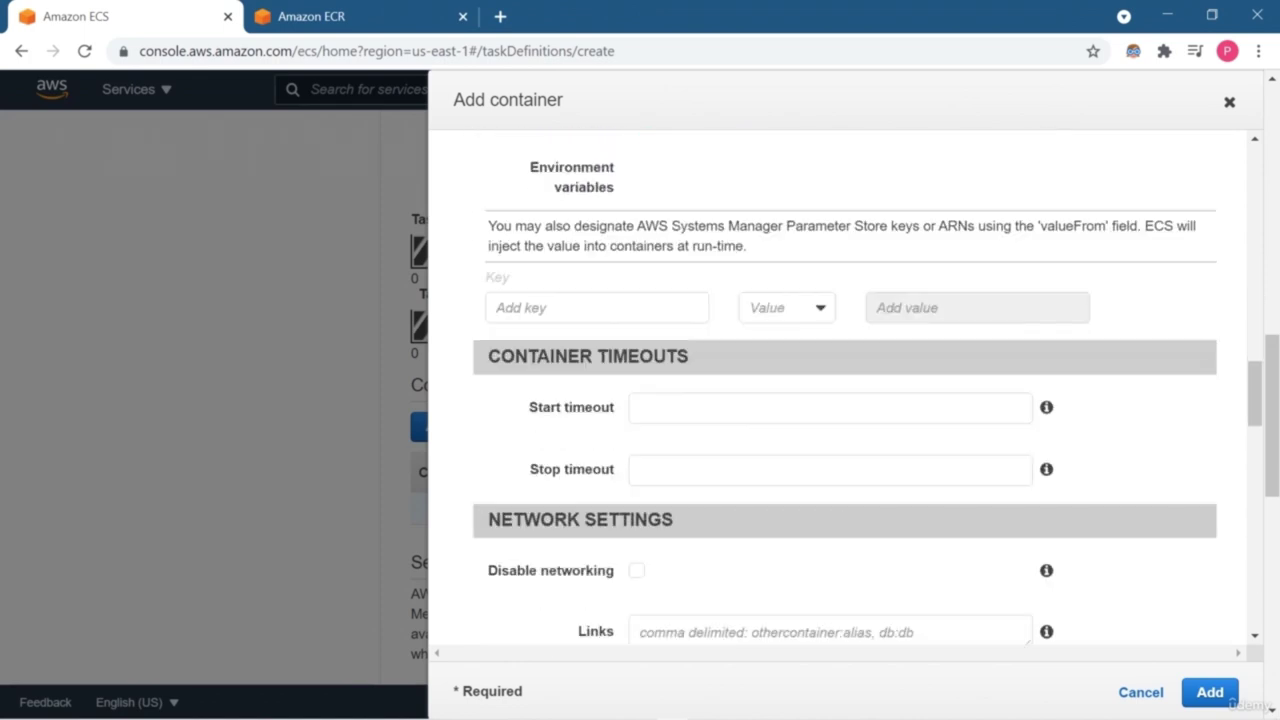
{"action": "scroll", "coordinate": [845, 396], "scroll_direction": "down", "scroll_amount": 6}
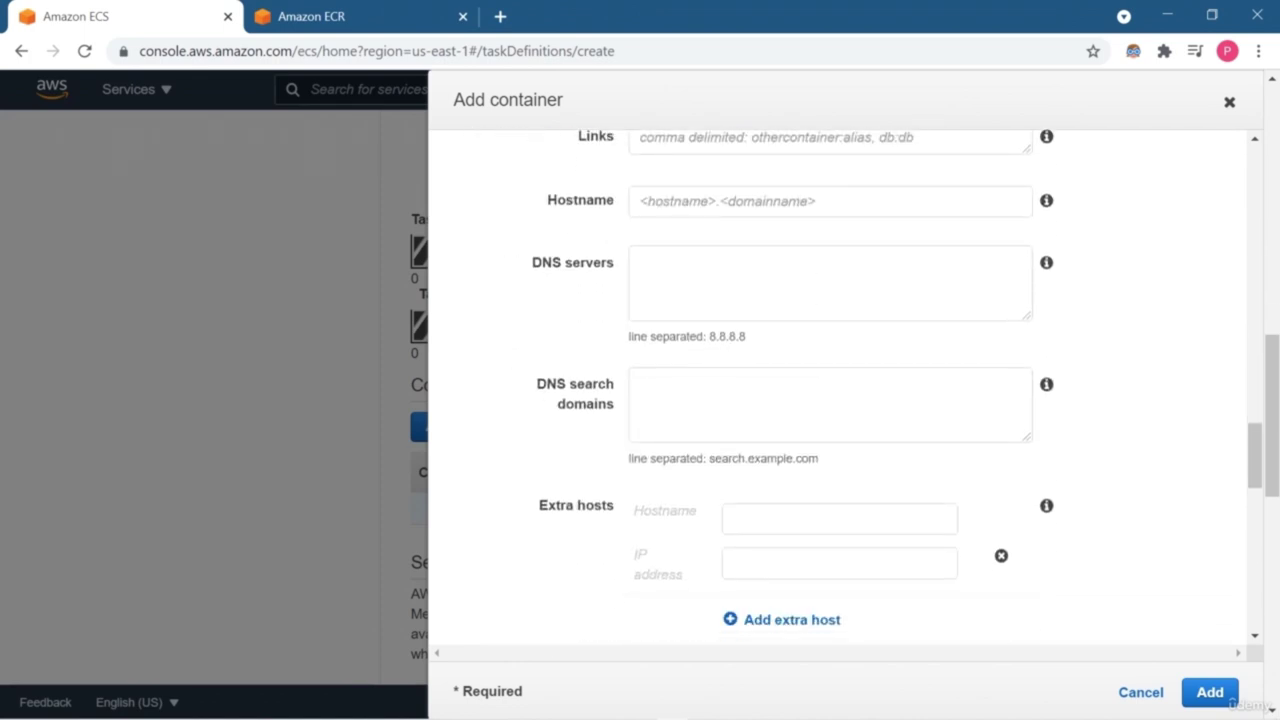
{"action": "scroll", "coordinate": [845, 396], "scroll_direction": "down", "scroll_amount": 6}
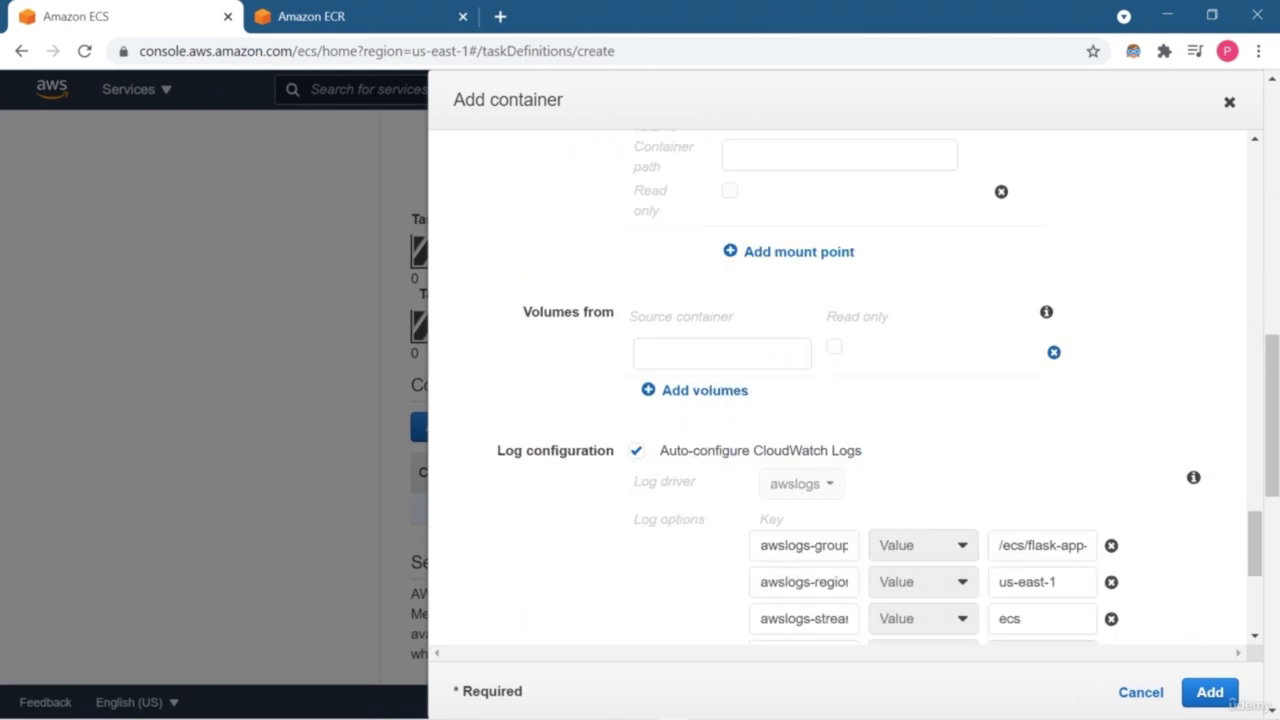
{"action": "scroll", "coordinate": [845, 396], "scroll_direction": "down", "scroll_amount": 1}
{"action": "scroll", "coordinate": [845, 396], "scroll_direction": "down", "scroll_amount": 2}
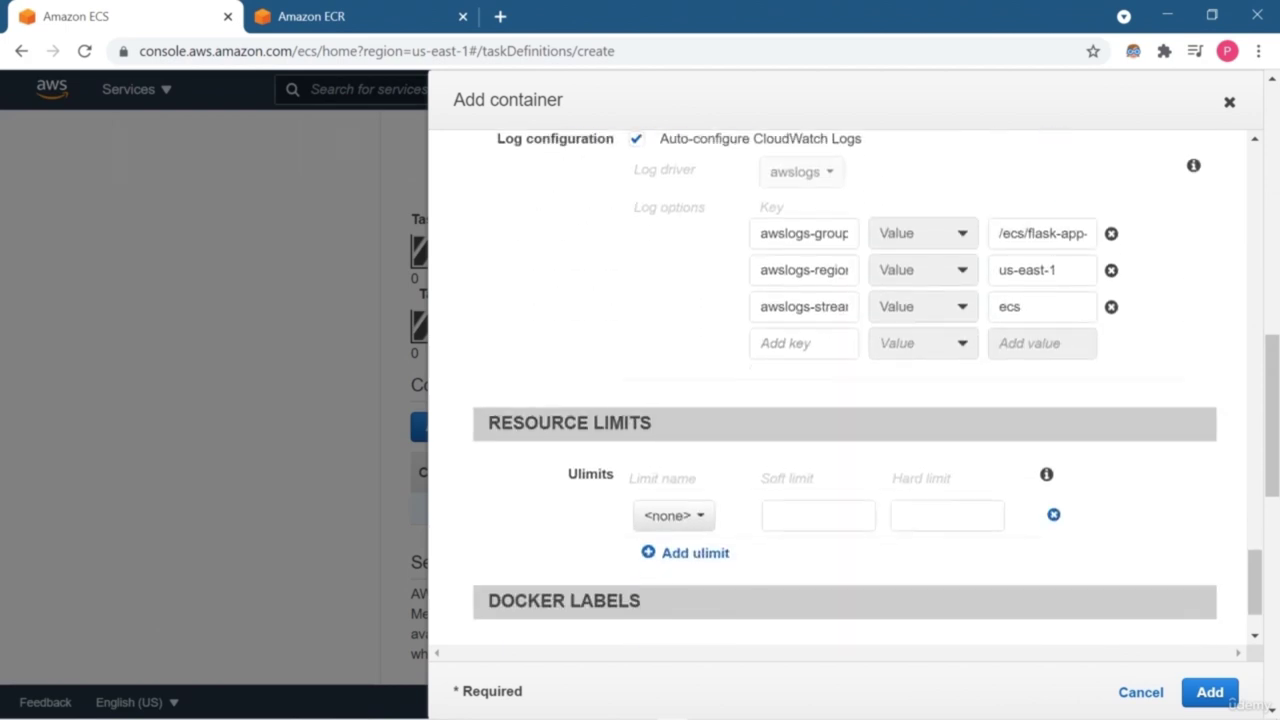
{"action": "scroll", "coordinate": [845, 396], "scroll_direction": "down", "scroll_amount": 1}
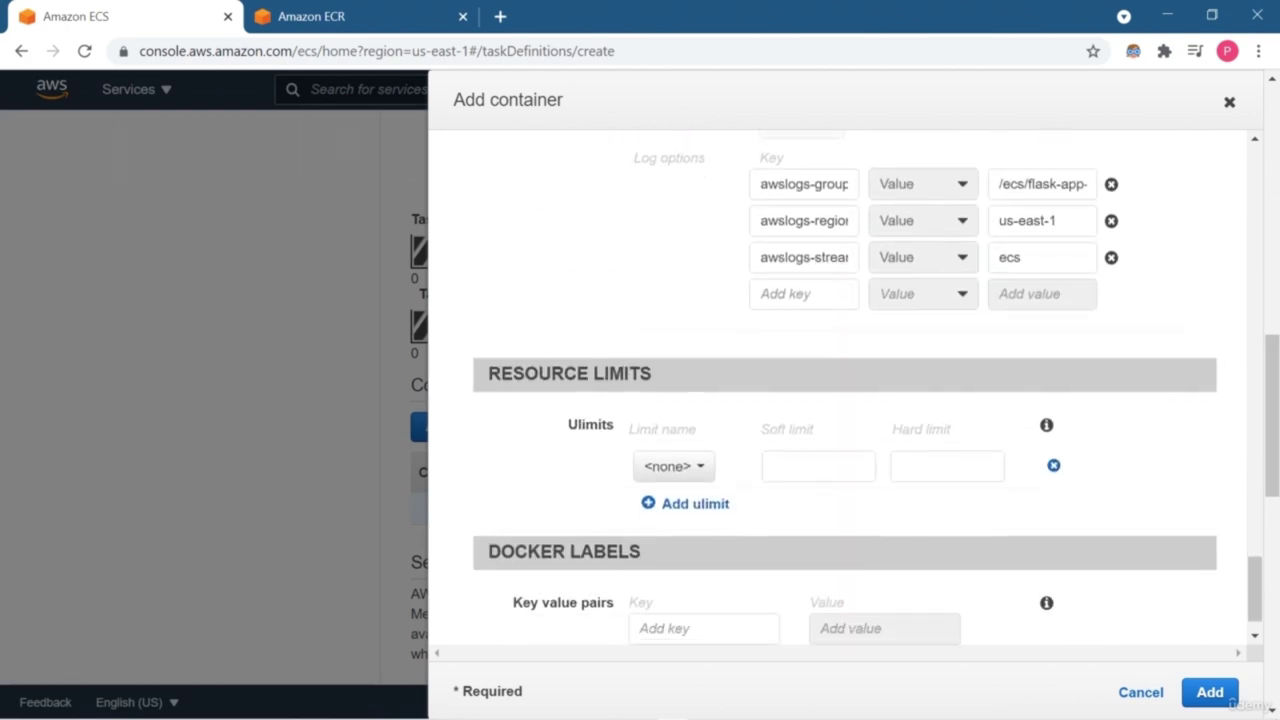
{"action": "scroll", "coordinate": [845, 396], "scroll_direction": "down", "scroll_amount": 1}
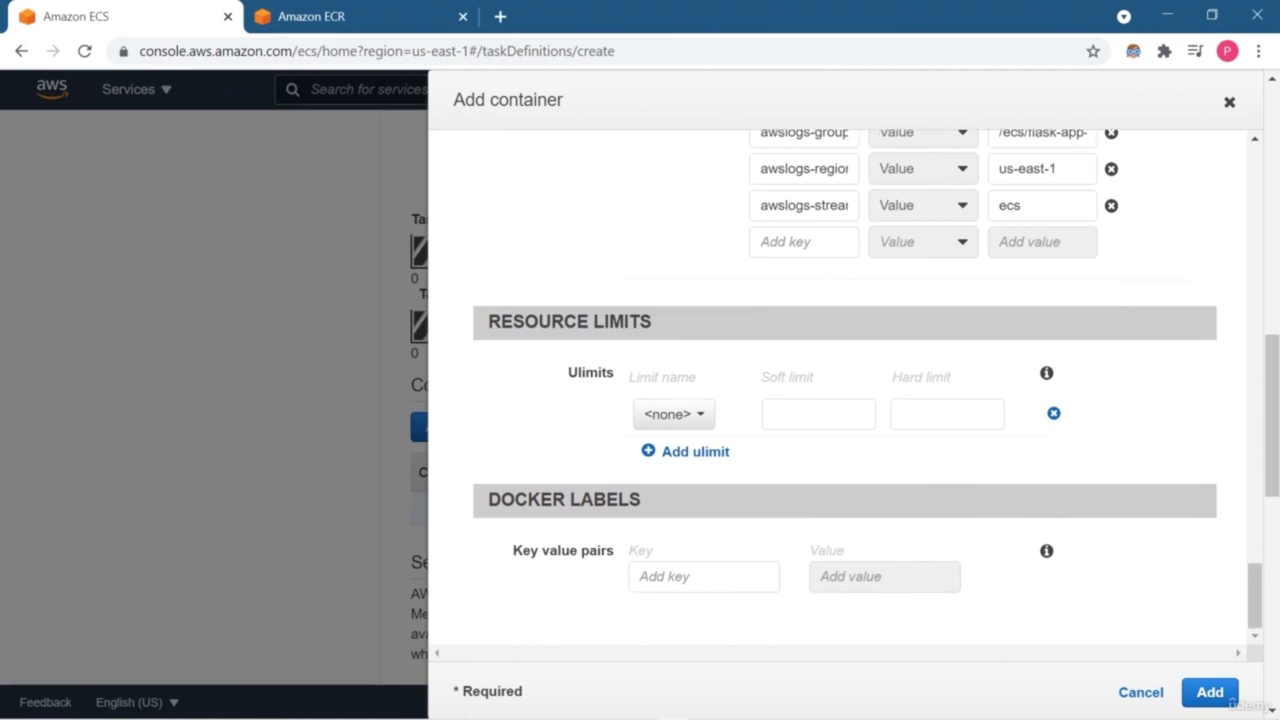
{"action": "left_click", "coordinate": [1210, 692]}
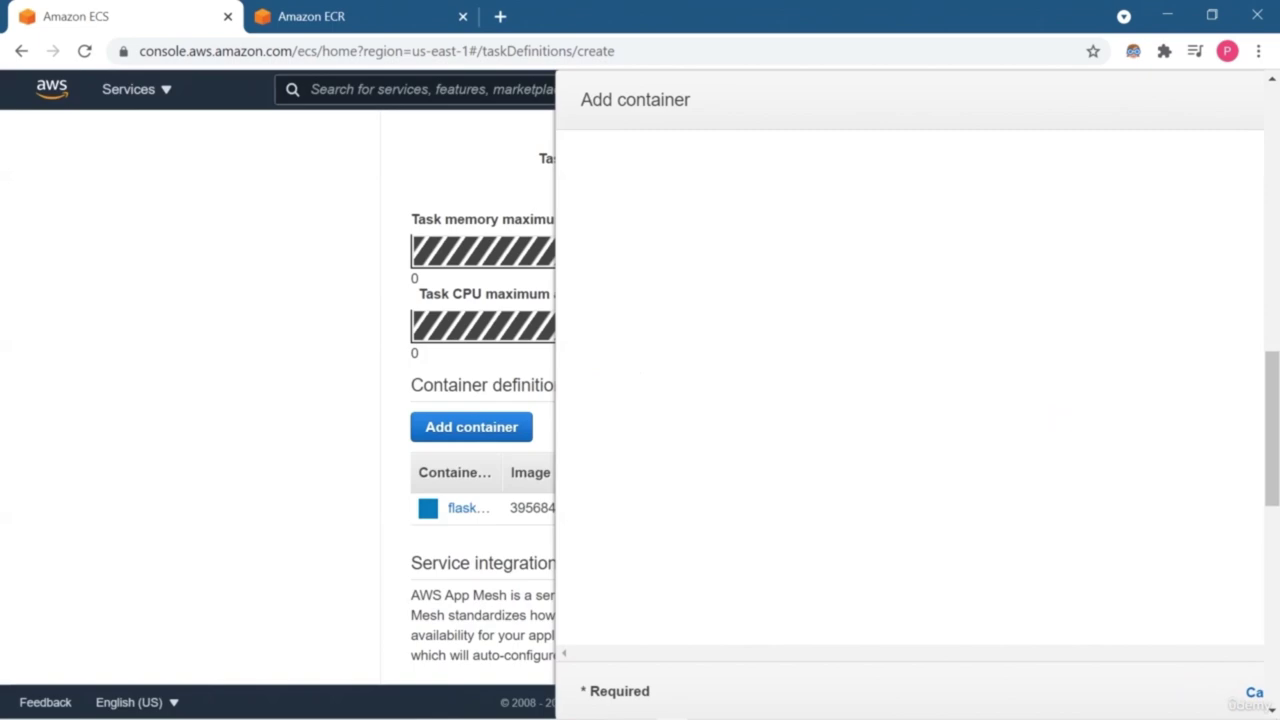
Step: Create the flask-app-task task definition, leaving App Mesh, proxy, FireLens and volume settings at their defaults
{"action": "scroll", "coordinate": [845, 396], "scroll_direction": "down", "scroll_amount": 4}
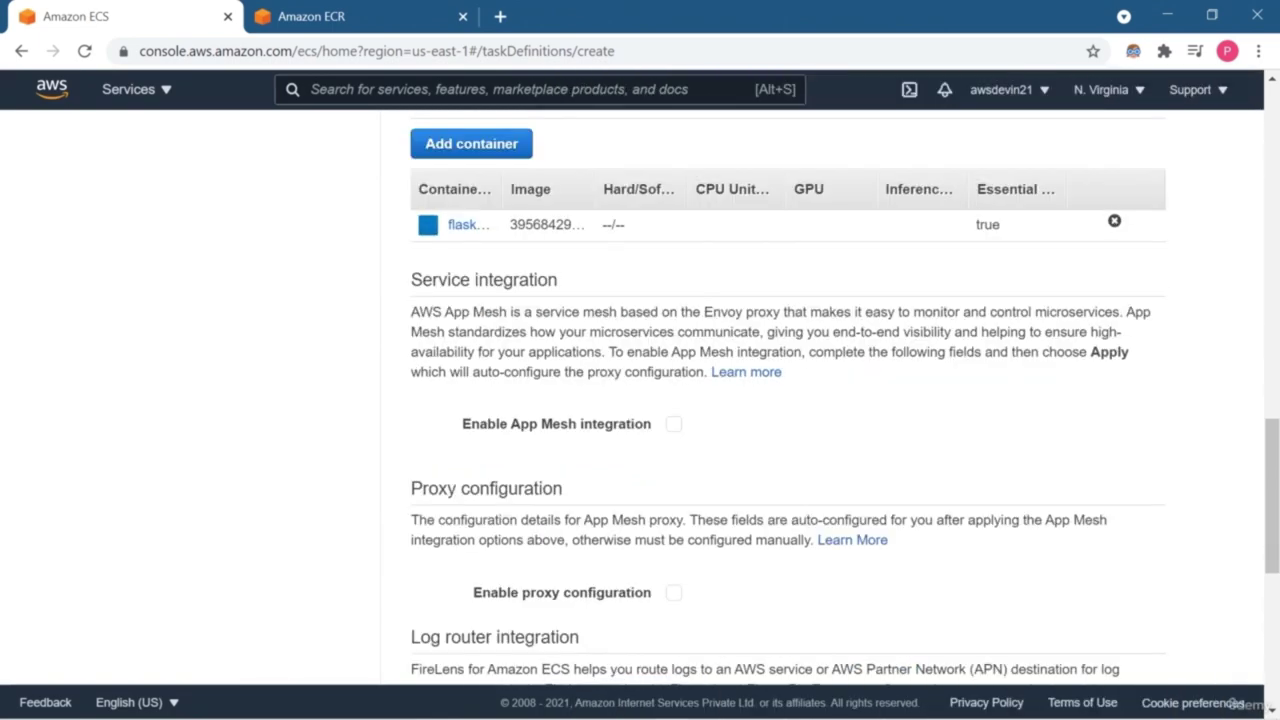
{"action": "scroll", "coordinate": [845, 396], "scroll_direction": "down", "scroll_amount": 1}
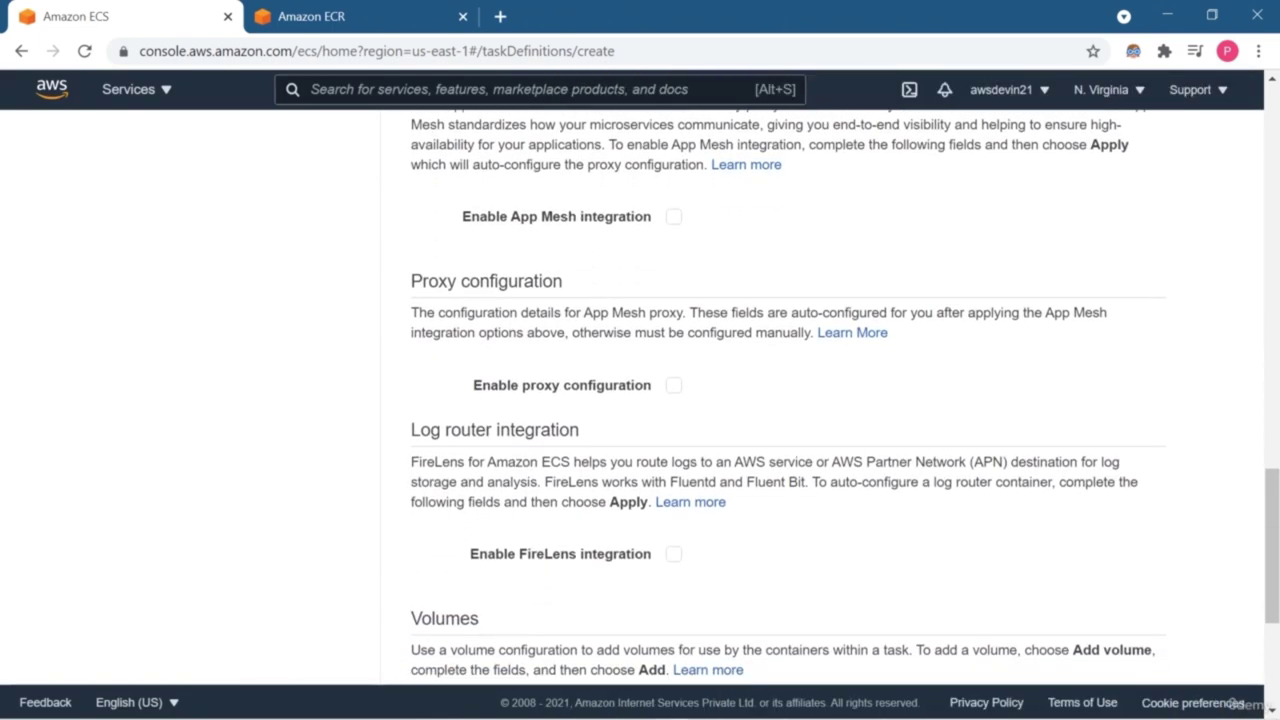
{"action": "scroll", "coordinate": [845, 396], "scroll_direction": "up", "scroll_amount": 1}
{"action": "scroll", "coordinate": [845, 396], "scroll_direction": "down", "scroll_amount": 4}
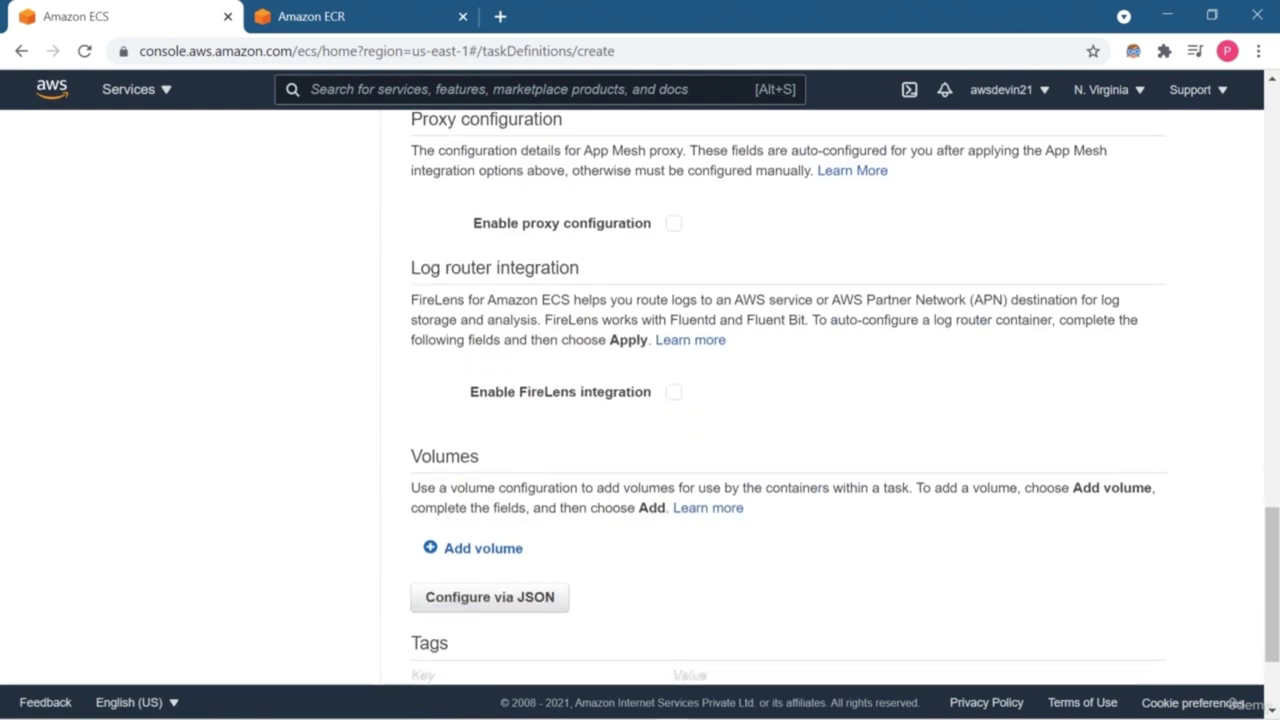
{"action": "left_click", "coordinate": [1129, 641]}
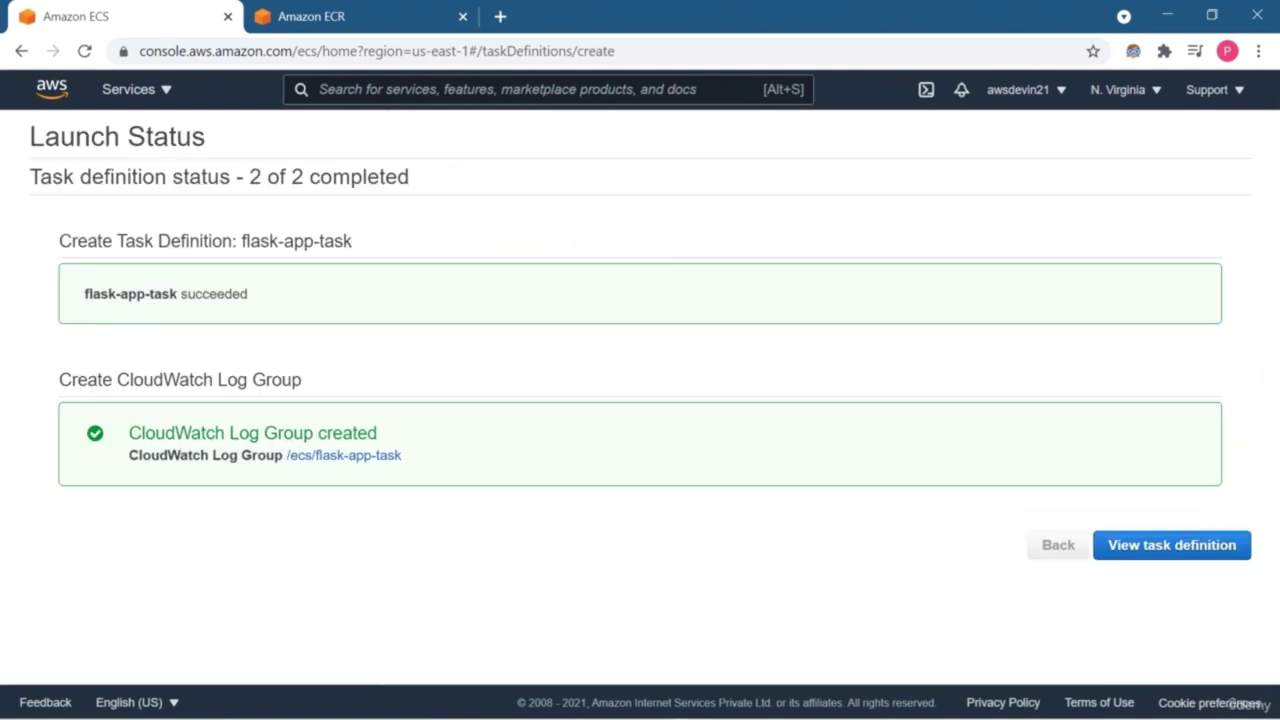
Step: View the flask-app-task task definition and examine its role, network mode, task size, container definitions and required attributes
{"action": "left_click", "coordinate": [1171, 545]}
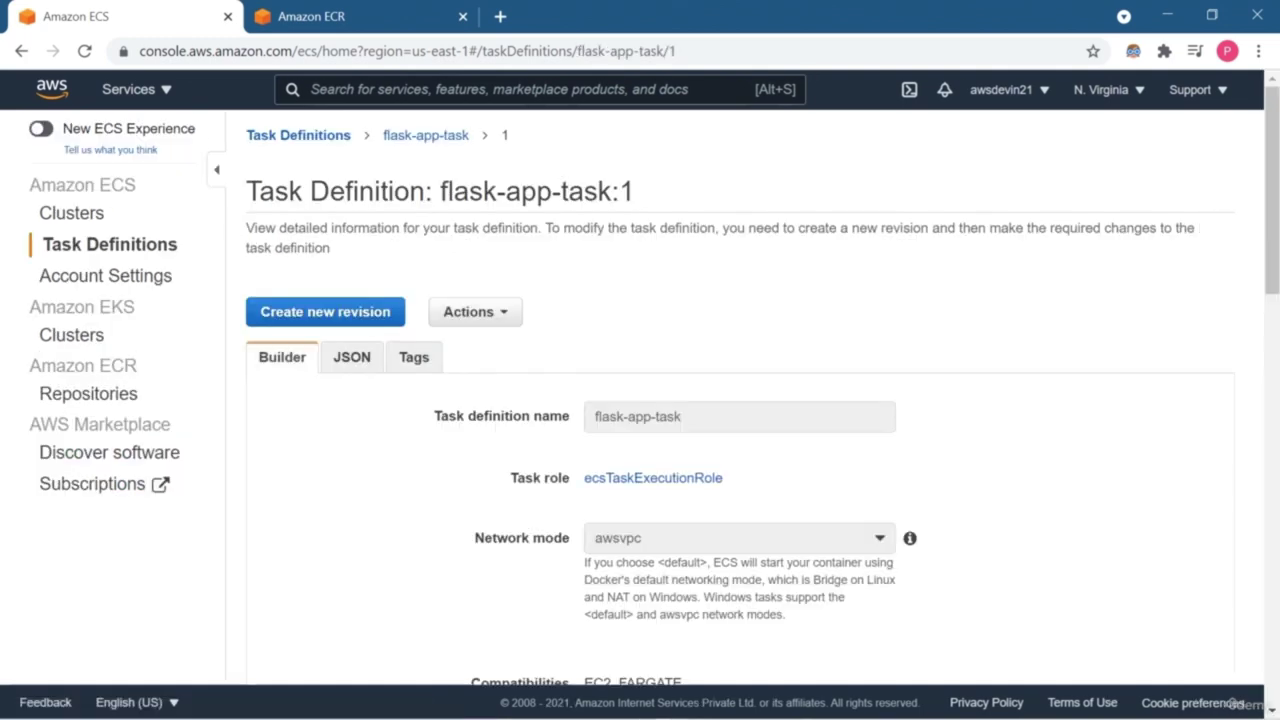
{"action": "scroll", "coordinate": [640, 400], "scroll_direction": "down", "scroll_amount": 3}
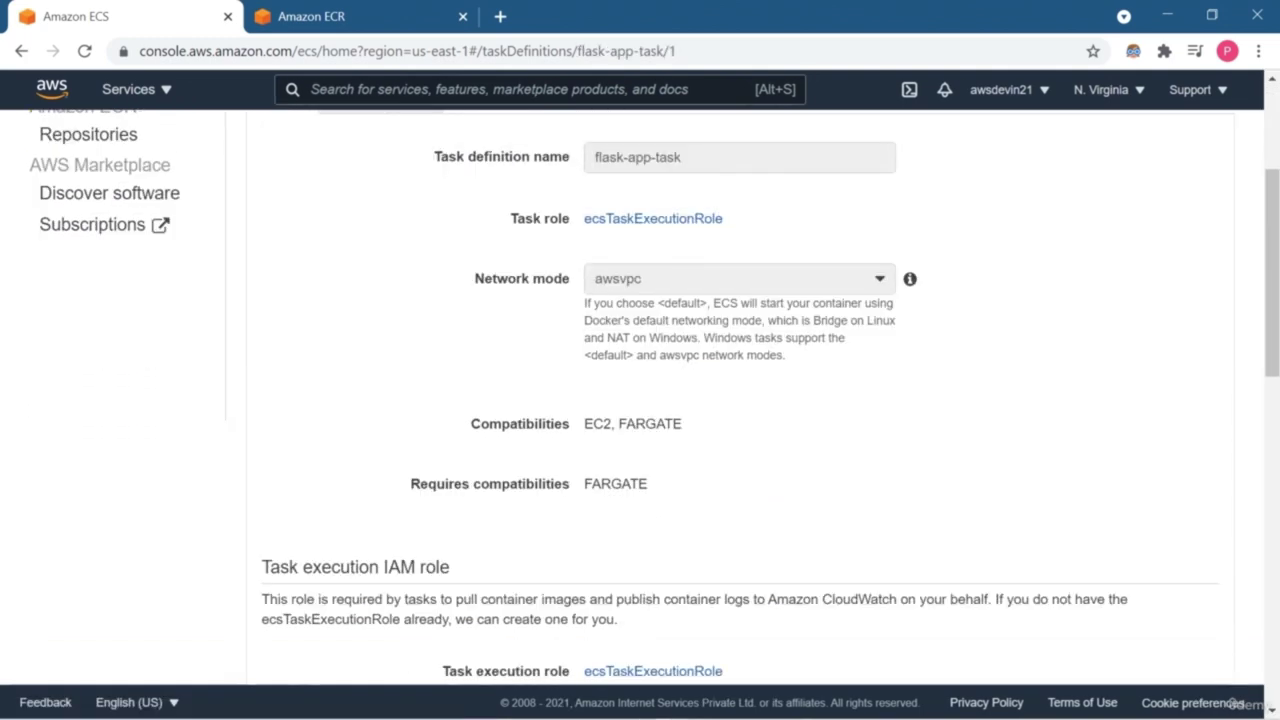
{"action": "scroll", "coordinate": [640, 400], "scroll_direction": "down", "scroll_amount": 5}
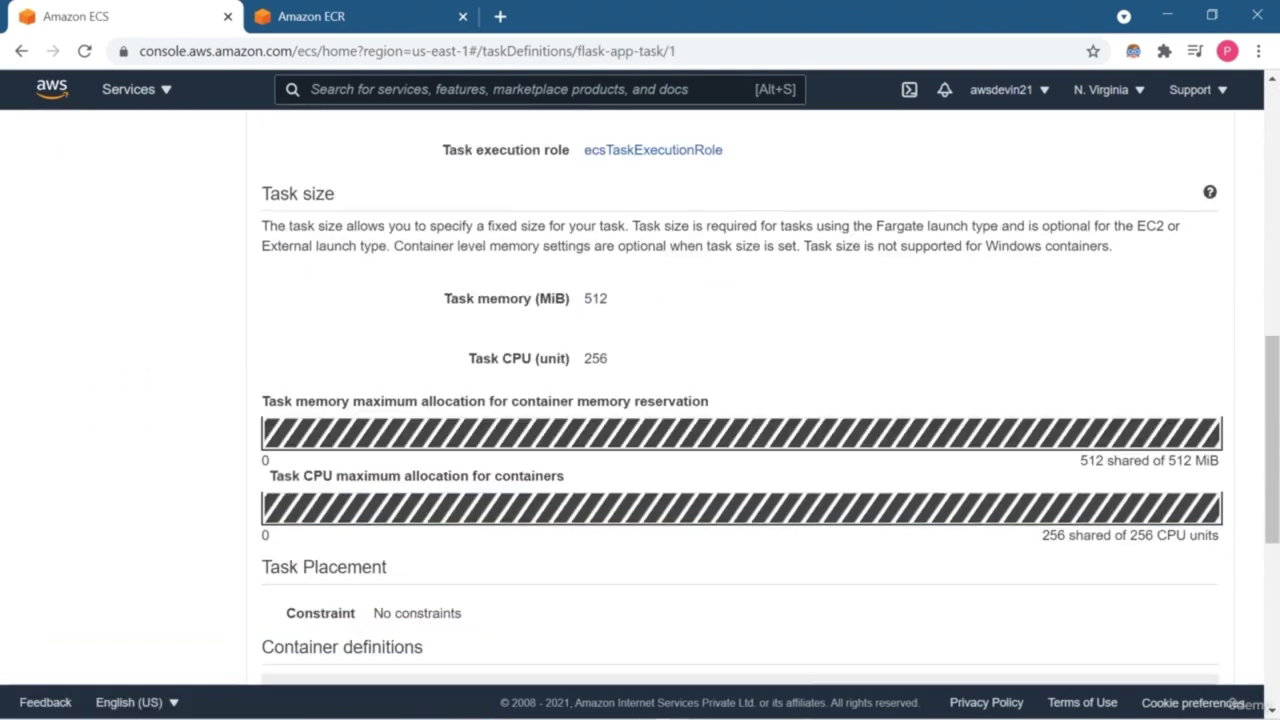
{"action": "scroll", "coordinate": [640, 400], "scroll_direction": "down", "scroll_amount": 4}
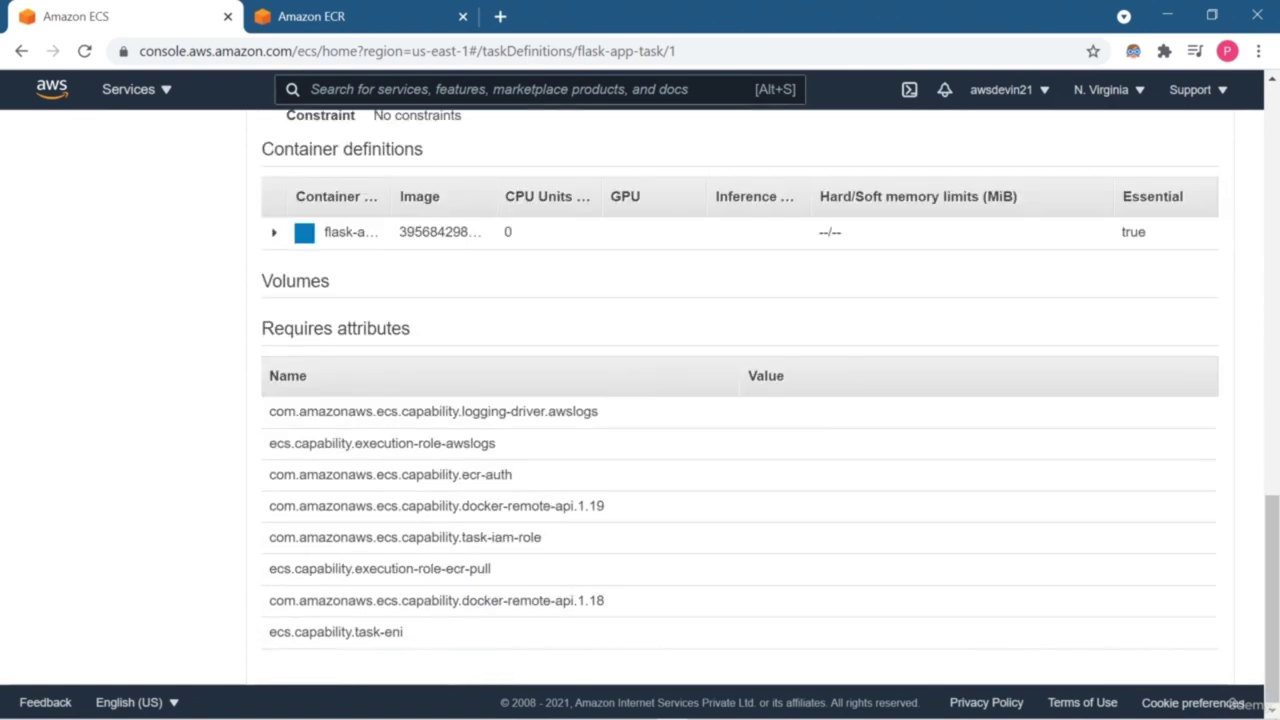
{"action": "scroll", "coordinate": [640, 400], "scroll_direction": "up", "scroll_amount": 9}
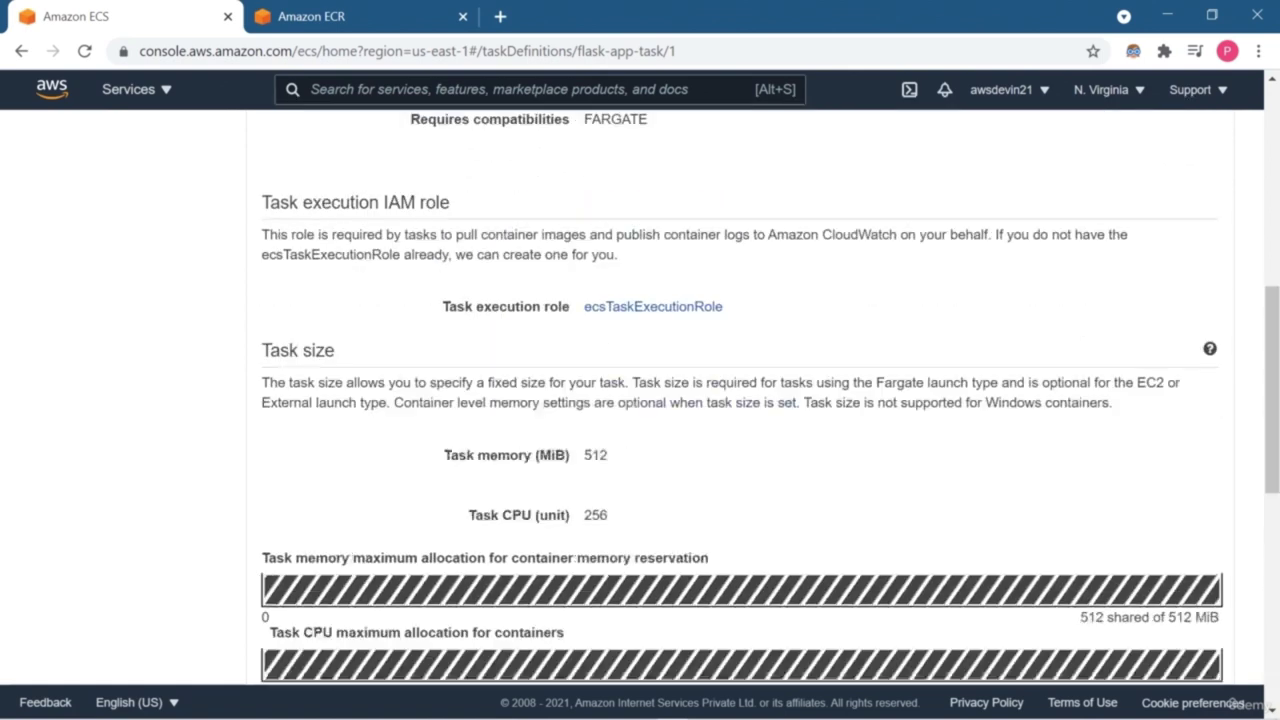
{"action": "scroll", "coordinate": [640, 400], "scroll_direction": "up", "scroll_amount": 4}
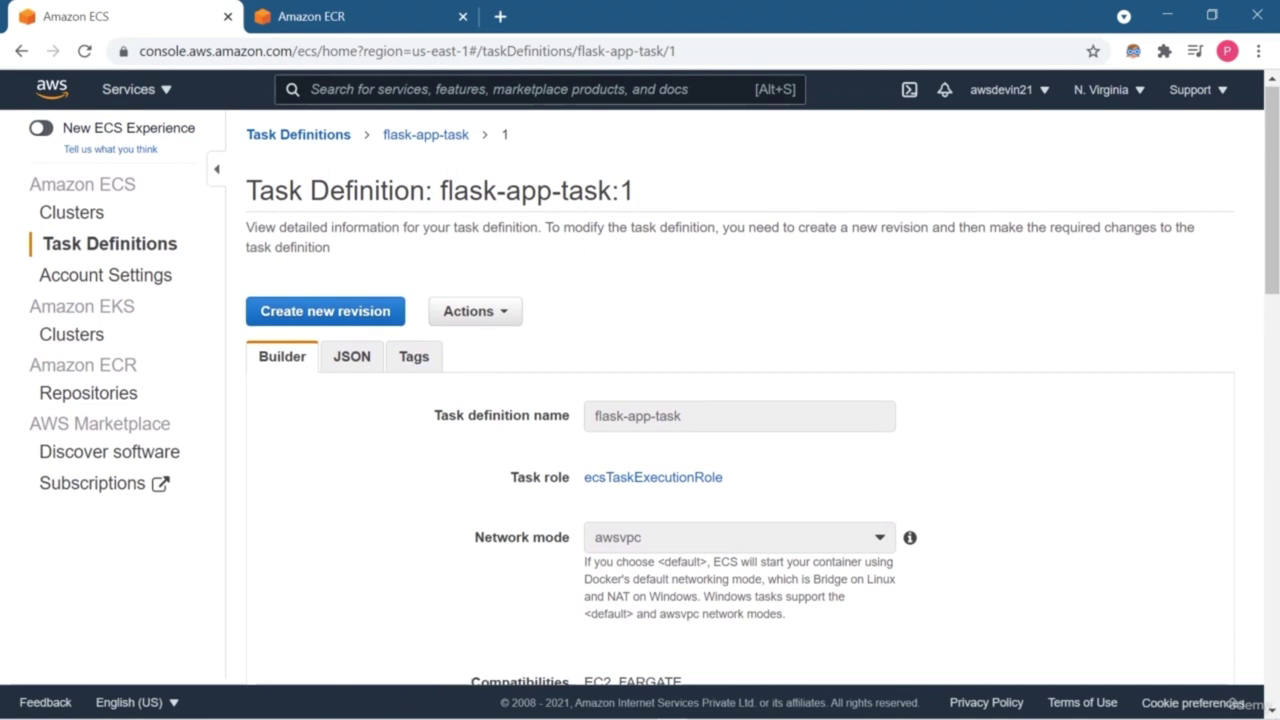
Step: Examine the task definition's JSON including the port mappings, its tags and the available actions, and return to the builder view
{"action": "left_click", "coordinate": [351, 357]}
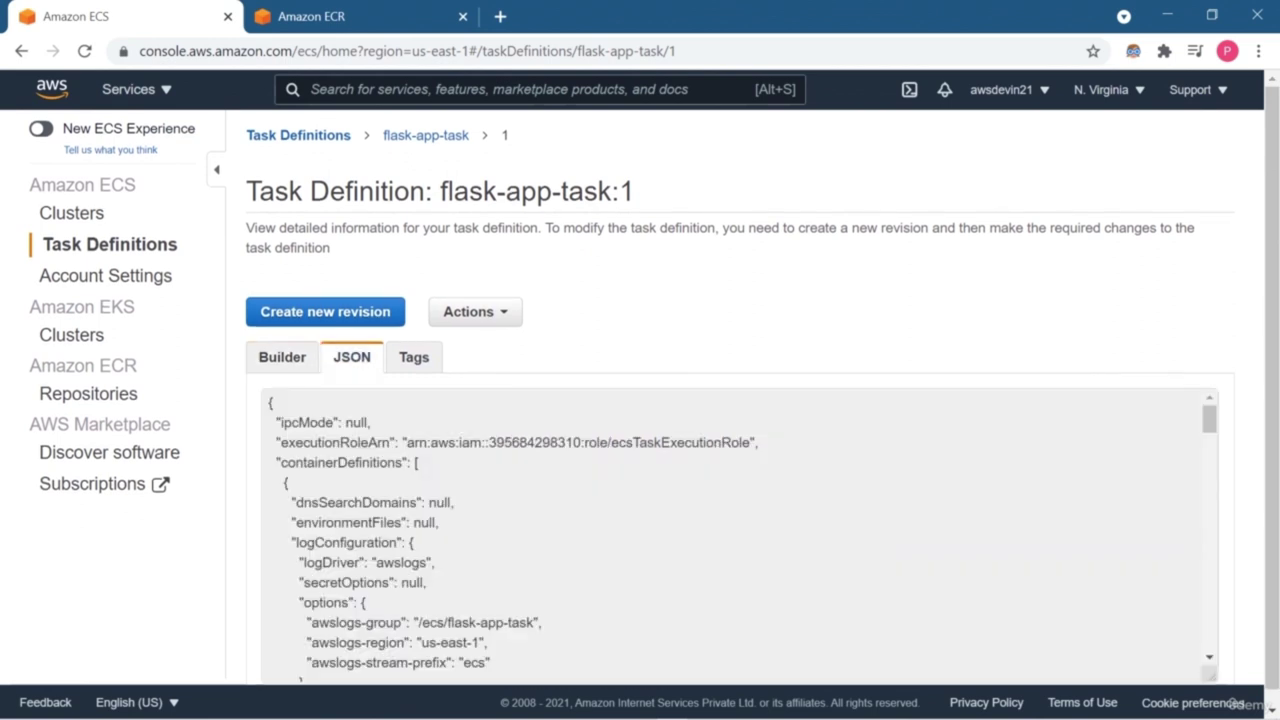
{"action": "scroll", "coordinate": [735, 535], "scroll_direction": "down", "scroll_amount": 3}
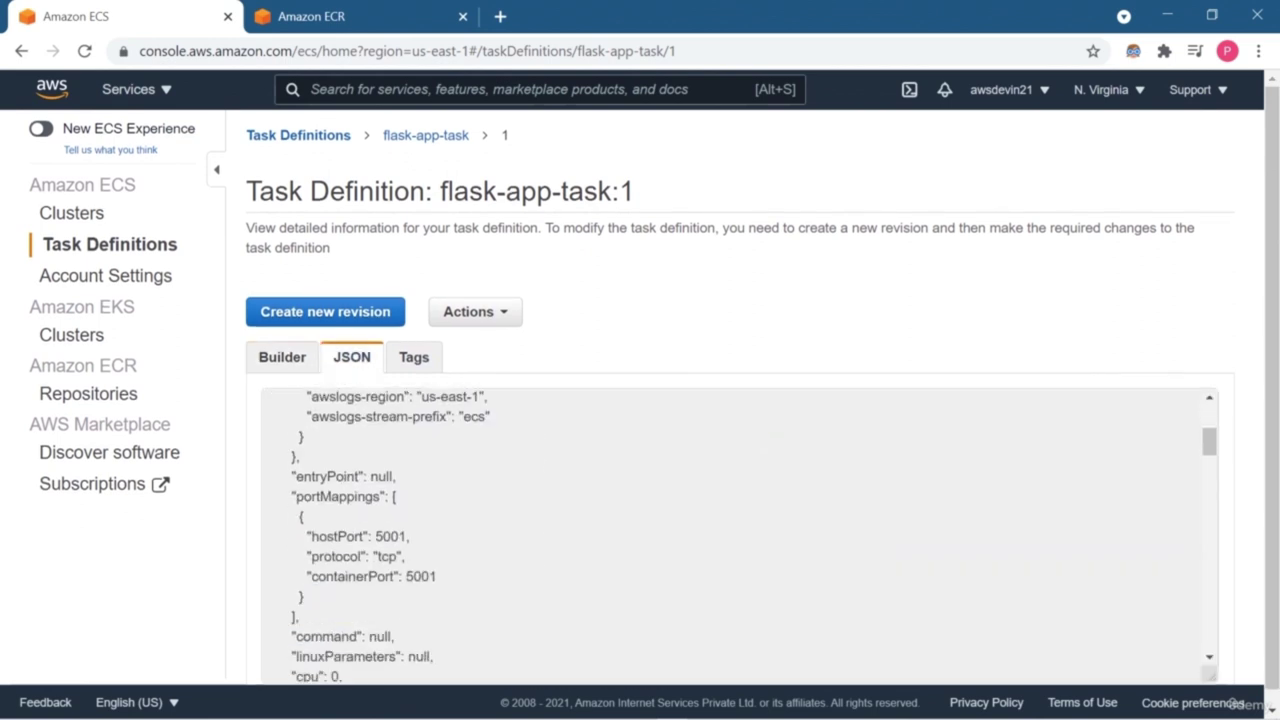
{"action": "left_click", "coordinate": [413, 357]}
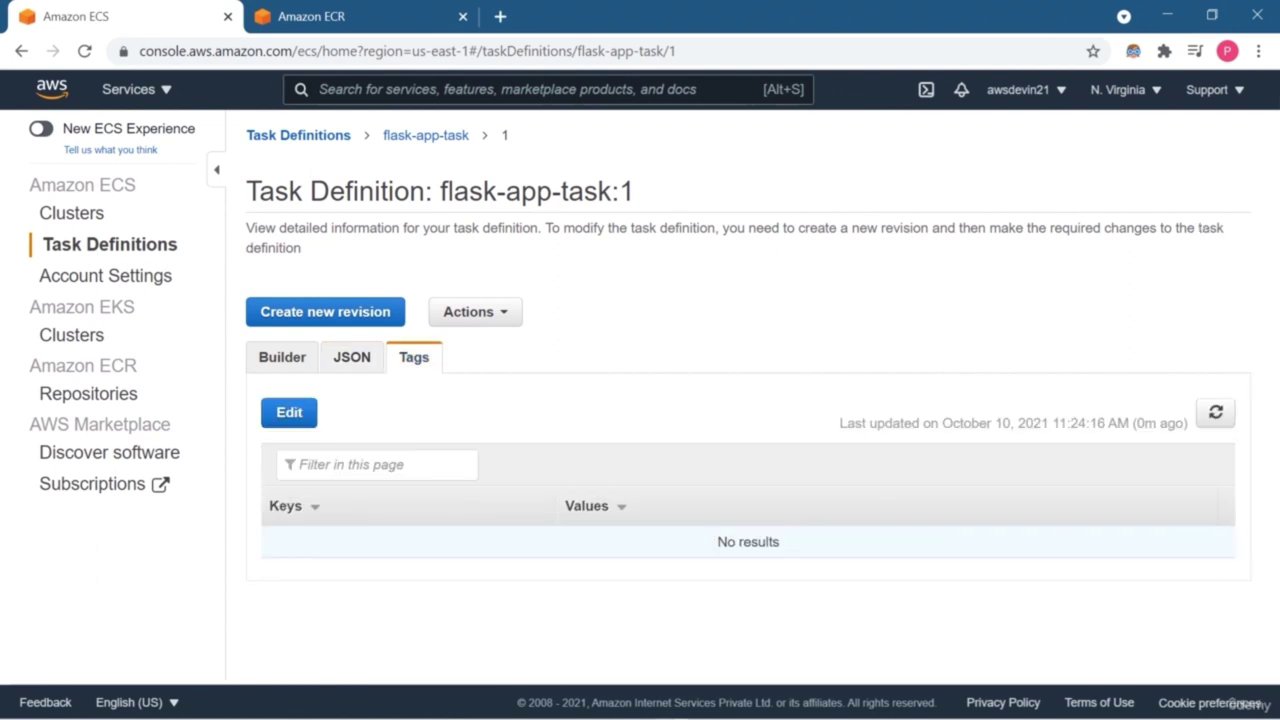
{"action": "left_click", "coordinate": [475, 311]}
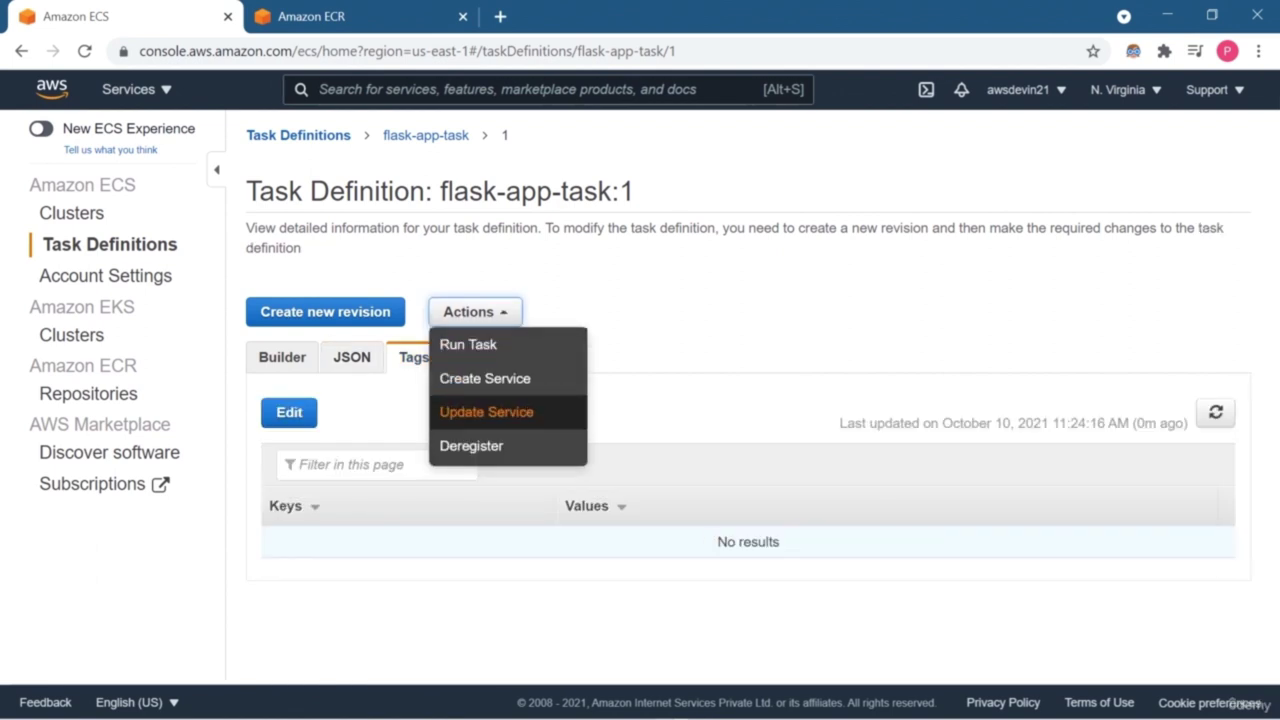
{"action": "key", "text": "Escape"}
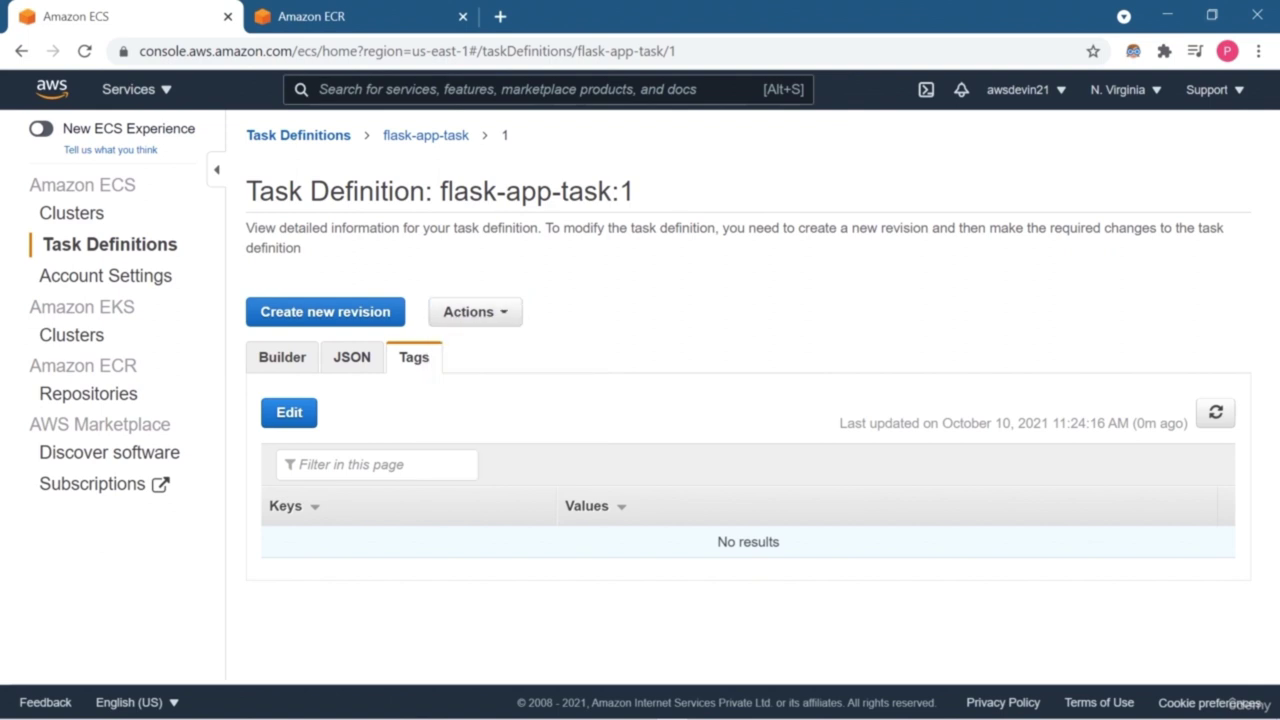
{"action": "left_click", "coordinate": [282, 357]}
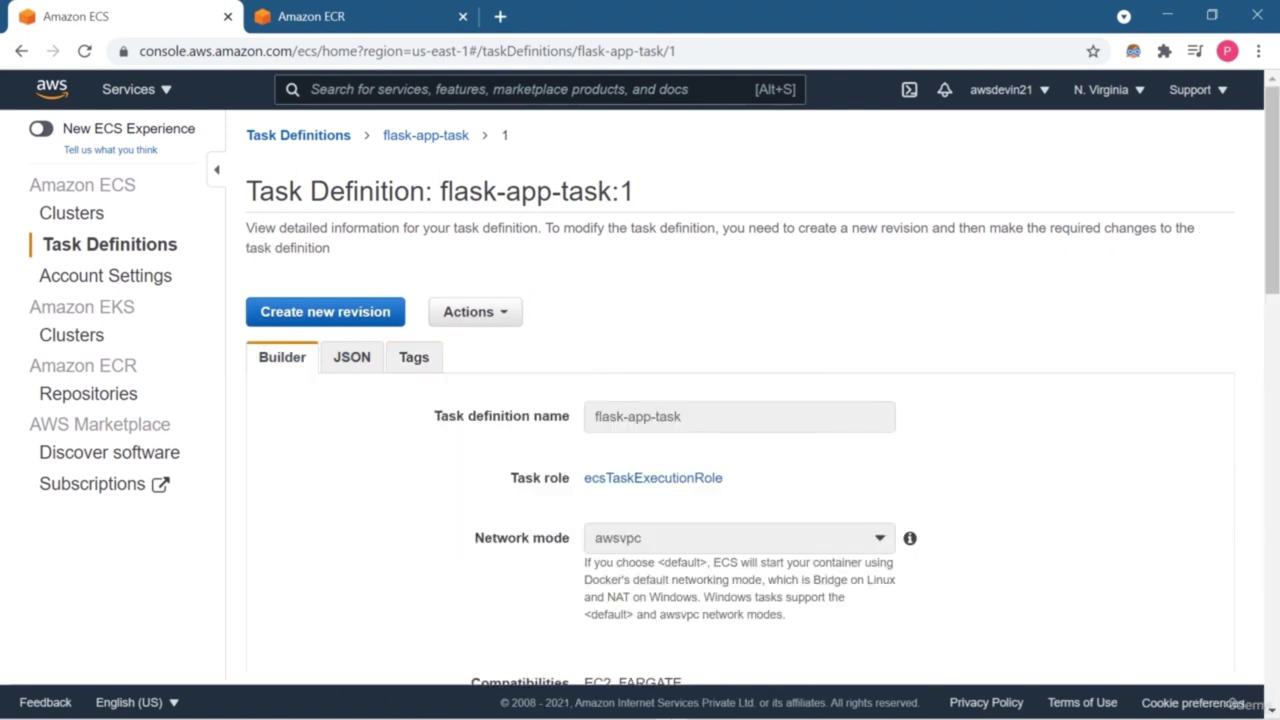
Step: Open a new revision of flask-app-task, examine its editable settings, and cancel the revision
{"action": "left_click", "coordinate": [325, 311]}
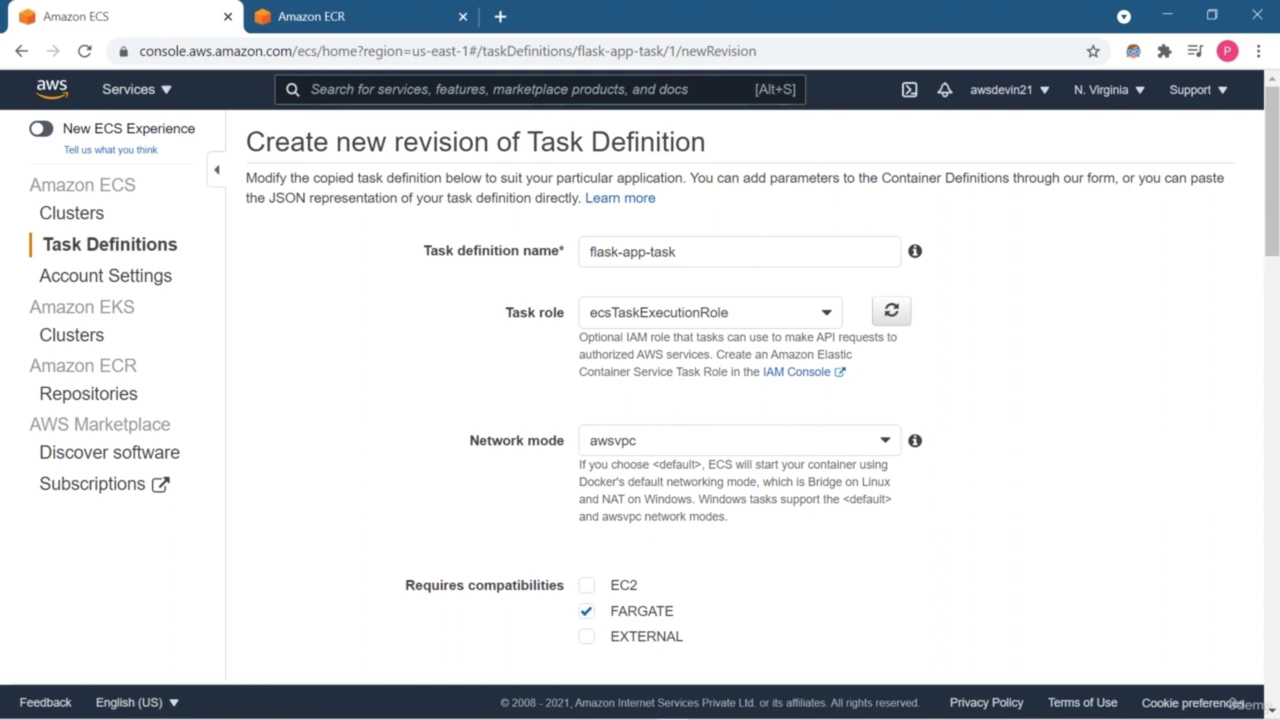
{"action": "scroll", "coordinate": [640, 400], "scroll_direction": "down", "scroll_amount": 1}
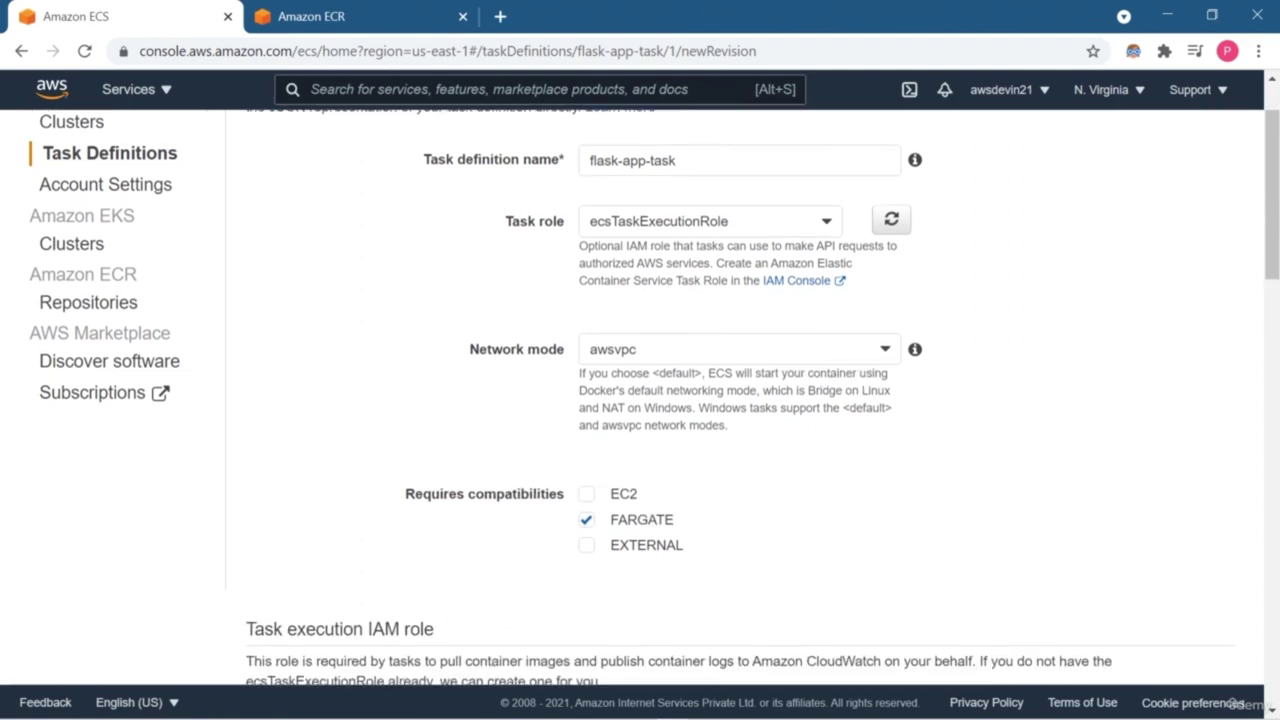
{"action": "scroll", "coordinate": [640, 400], "scroll_direction": "down", "scroll_amount": 2}
{"action": "scroll", "coordinate": [640, 400], "scroll_direction": "down", "scroll_amount": 2}
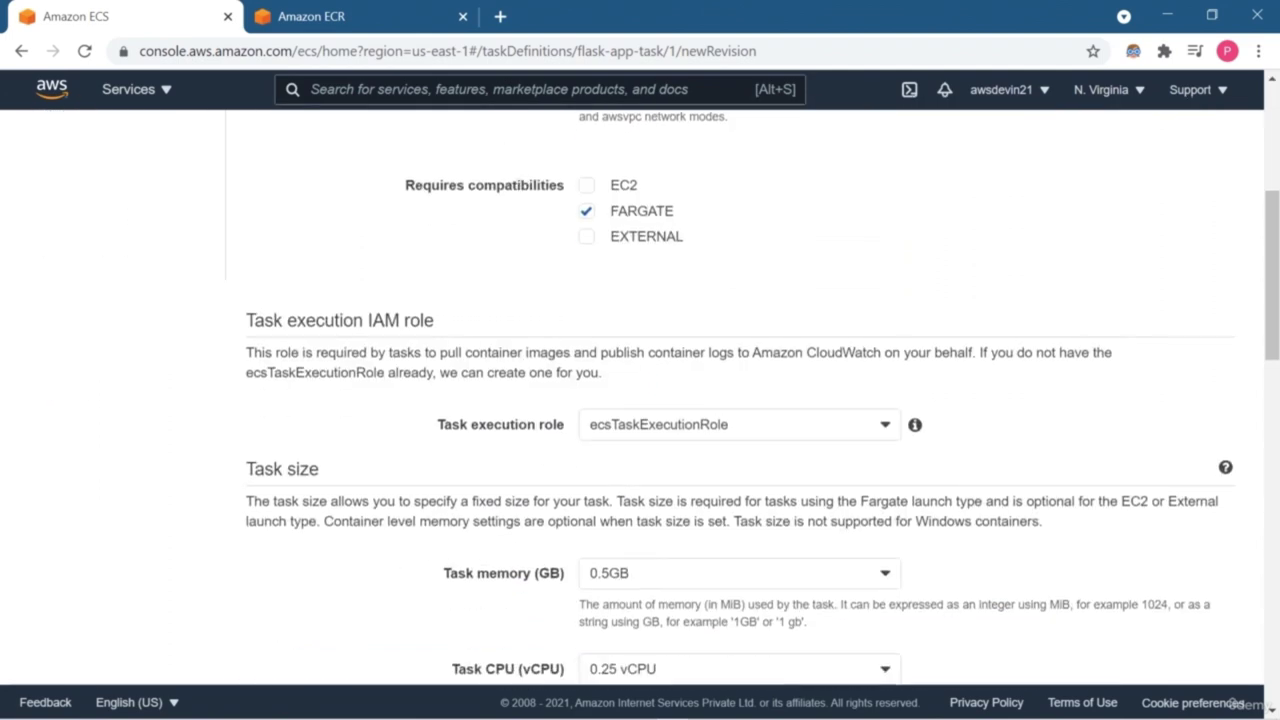
{"action": "scroll", "coordinate": [640, 400], "scroll_direction": "down", "scroll_amount": 4}
{"action": "scroll", "coordinate": [640, 400], "scroll_direction": "down", "scroll_amount": 5}
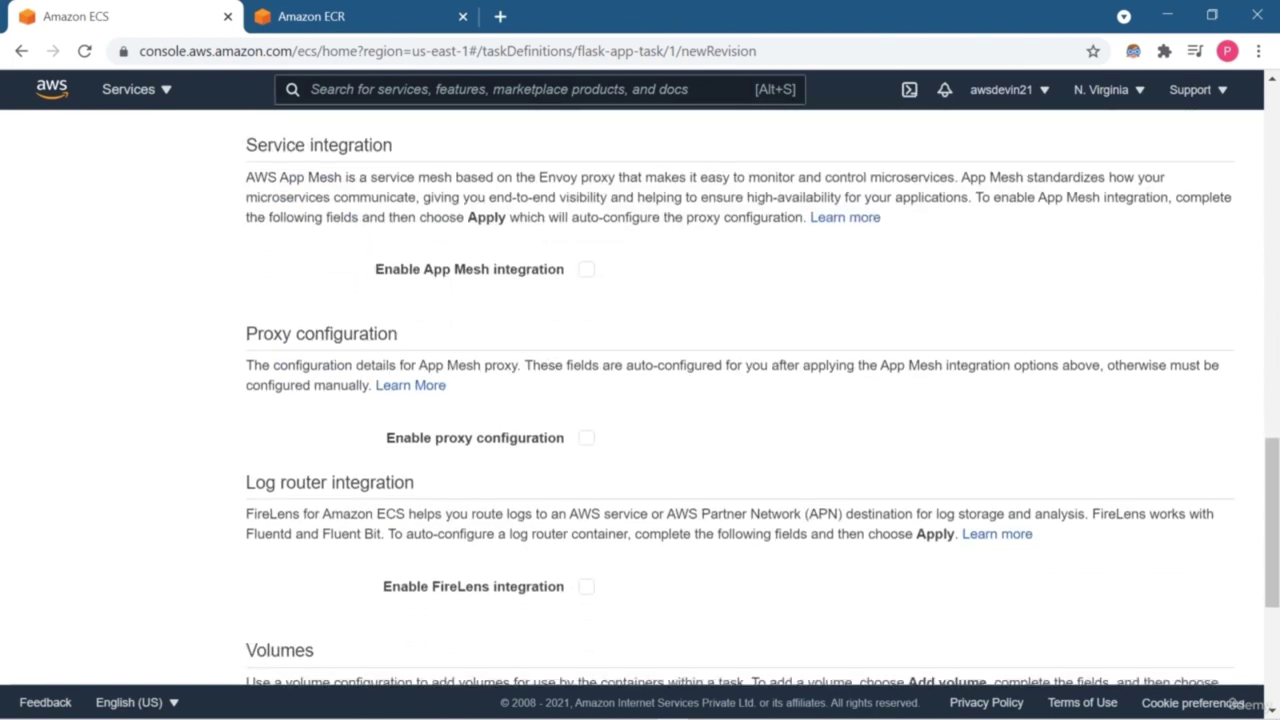
{"action": "scroll", "coordinate": [640, 400], "scroll_direction": "up", "scroll_amount": 13}
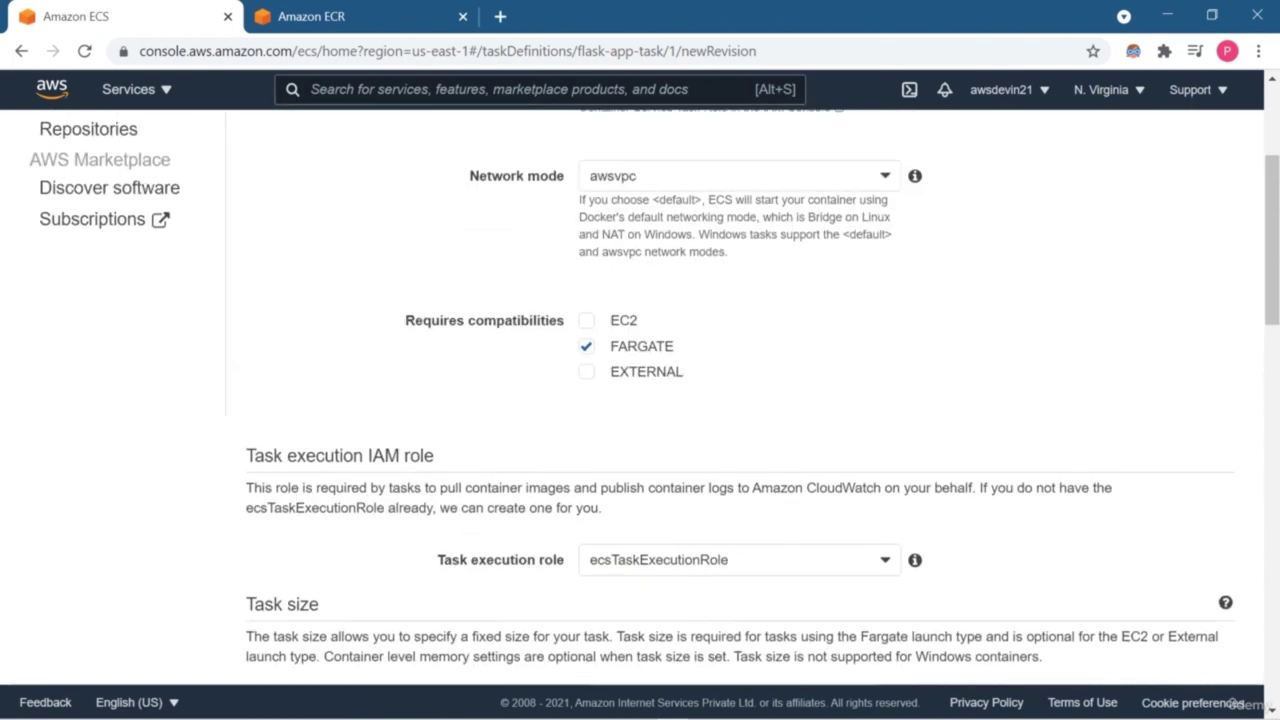
{"action": "scroll", "coordinate": [640, 400], "scroll_direction": "down", "scroll_amount": 20}
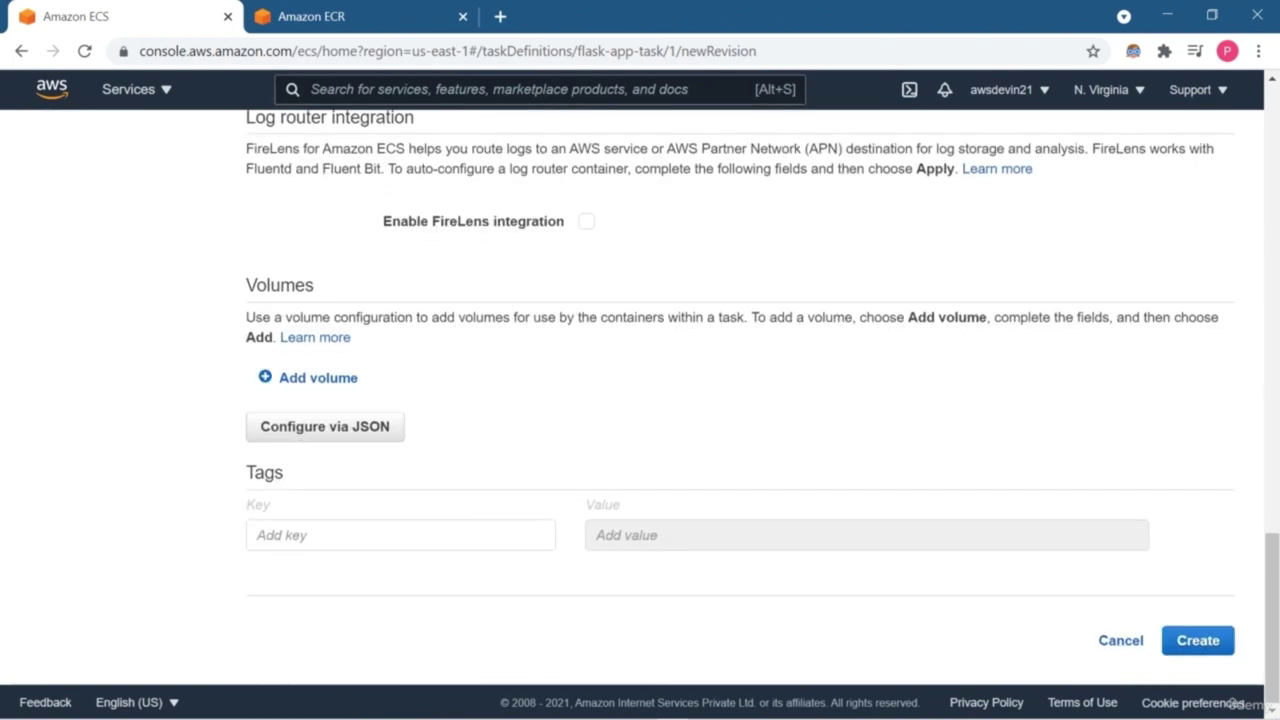
{"action": "left_click", "coordinate": [1120, 640]}
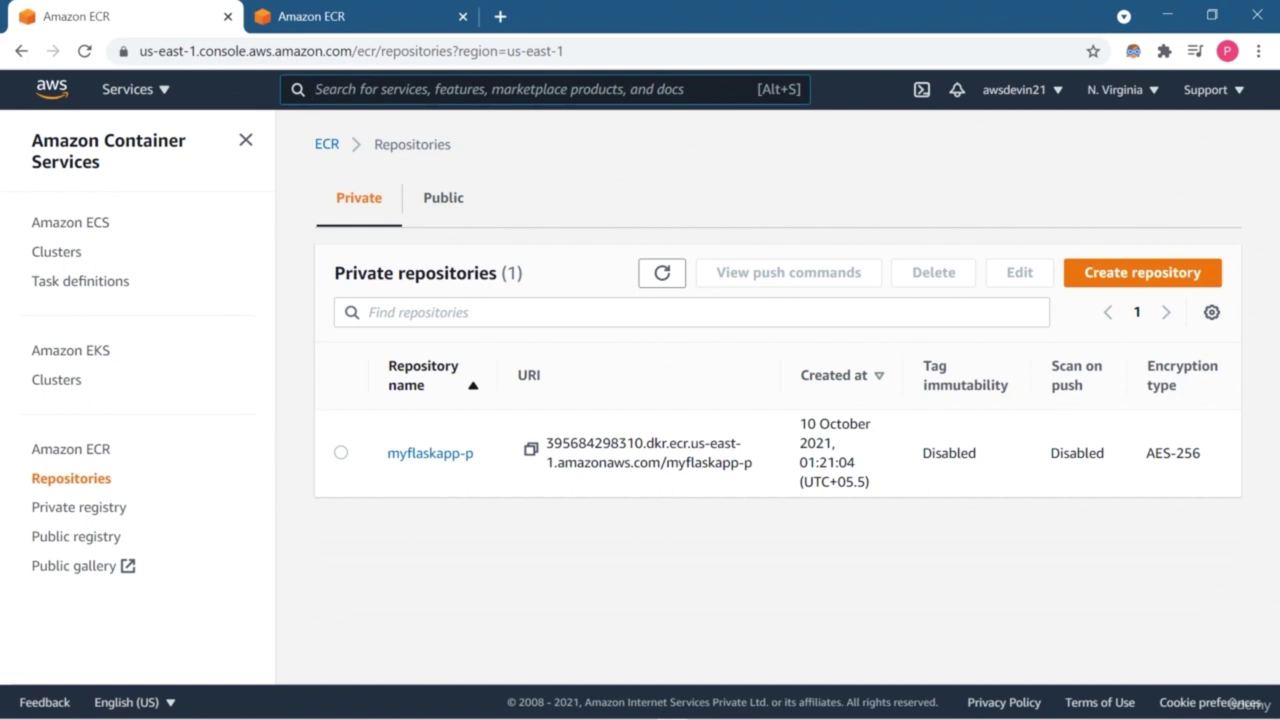
Step: Open the list of Amazon ECS clusters
{"action": "left_click", "coordinate": [56, 251]}
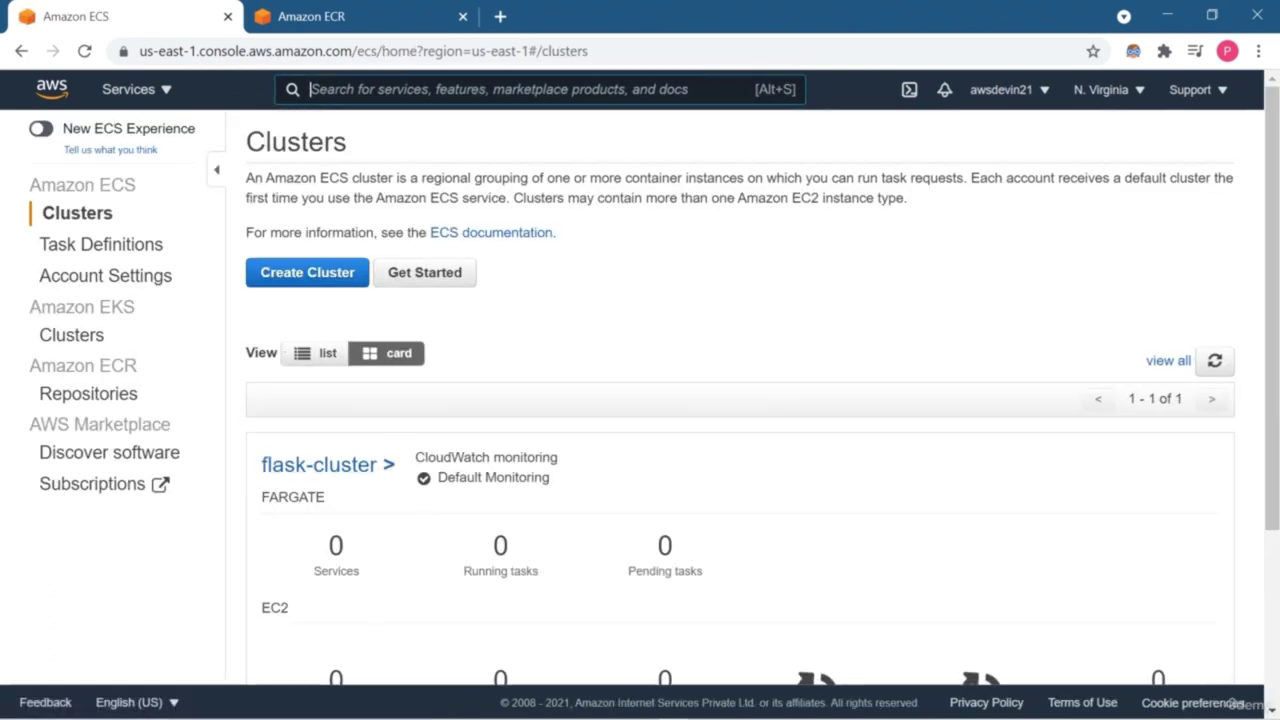
Step: Examine flask-cluster's service, task and container instance counts for FARGATE, EC2 and EXTERNAL
{"action": "scroll", "coordinate": [740, 400], "scroll_direction": "down", "scroll_amount": 3}
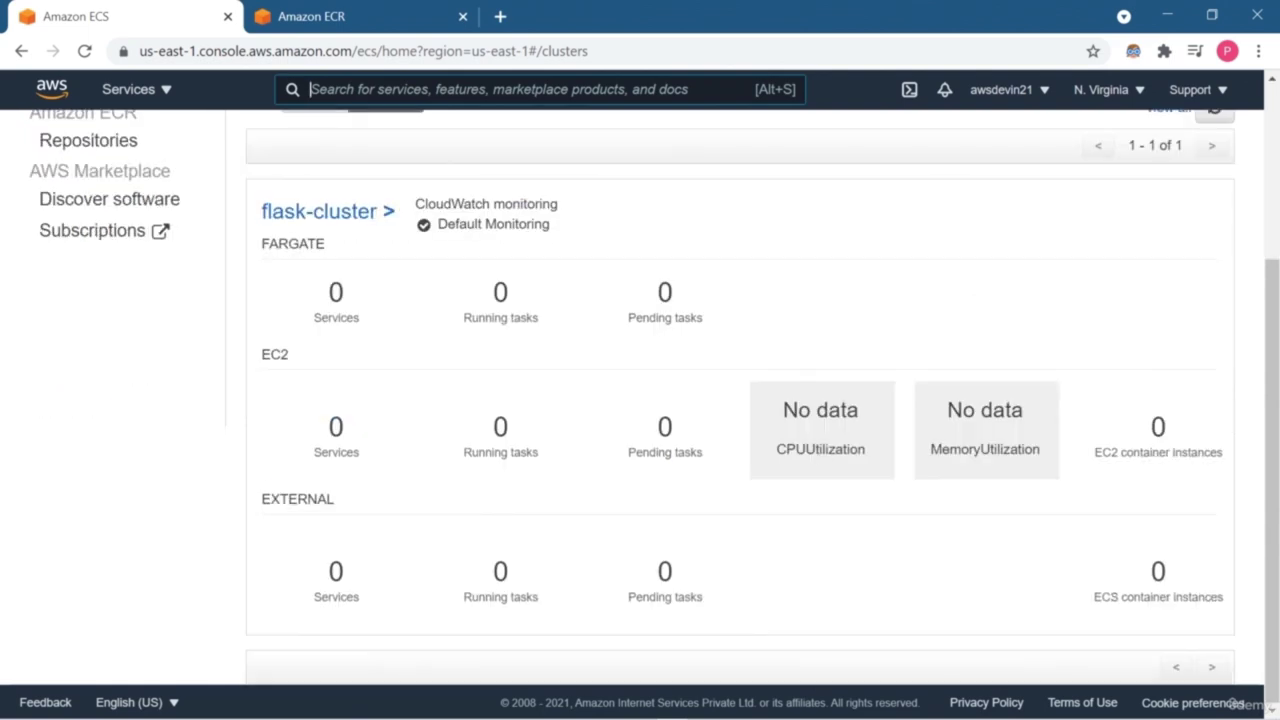
{"action": "scroll", "coordinate": [740, 400], "scroll_direction": "up", "scroll_amount": 1}
{"action": "scroll", "coordinate": [740, 400], "scroll_direction": "up", "scroll_amount": 2}
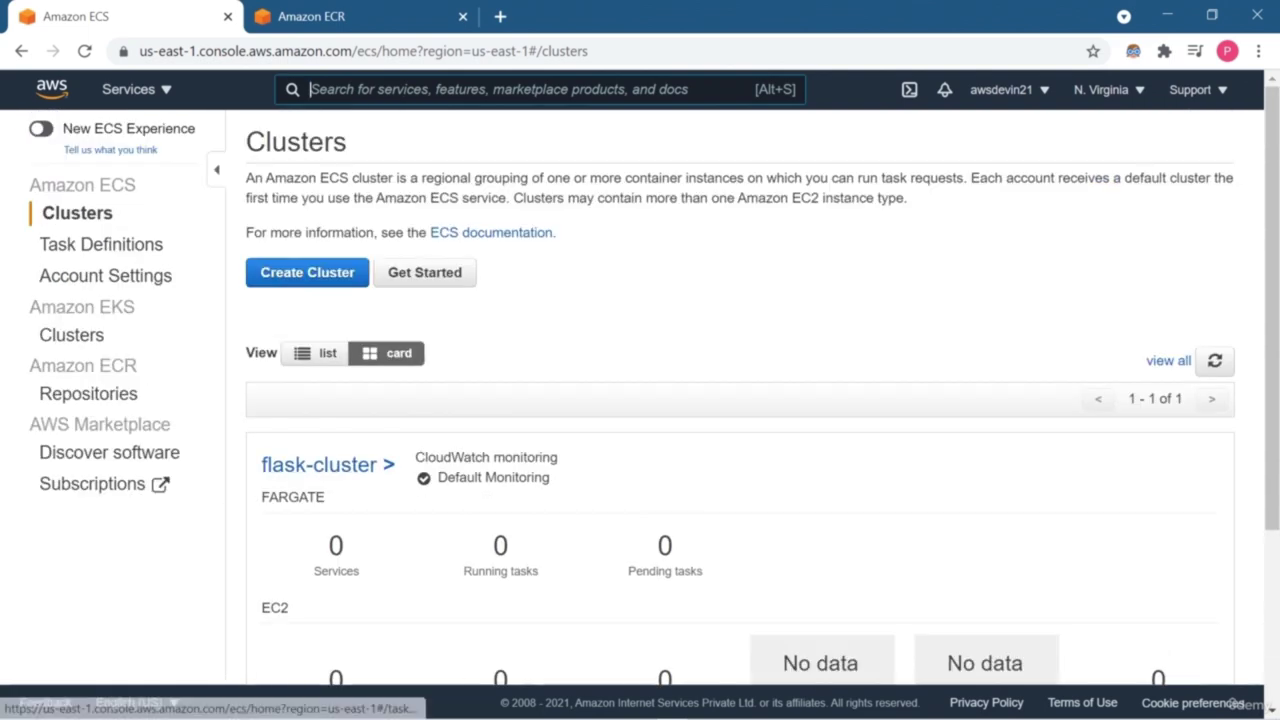
Step: Open revision 1 of the flask-app-task task definition and examine its task size, container definitions and required attributes
{"action": "left_click", "coordinate": [105, 245]}
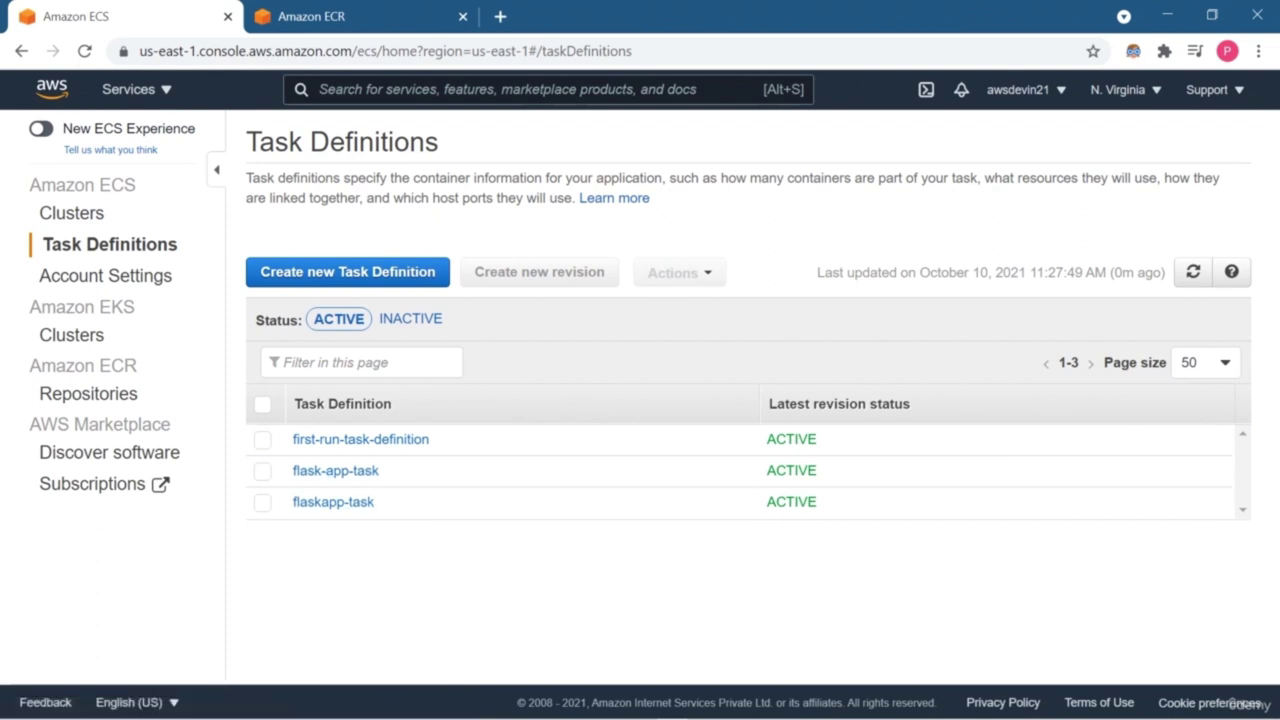
{"action": "left_click", "coordinate": [335, 470]}
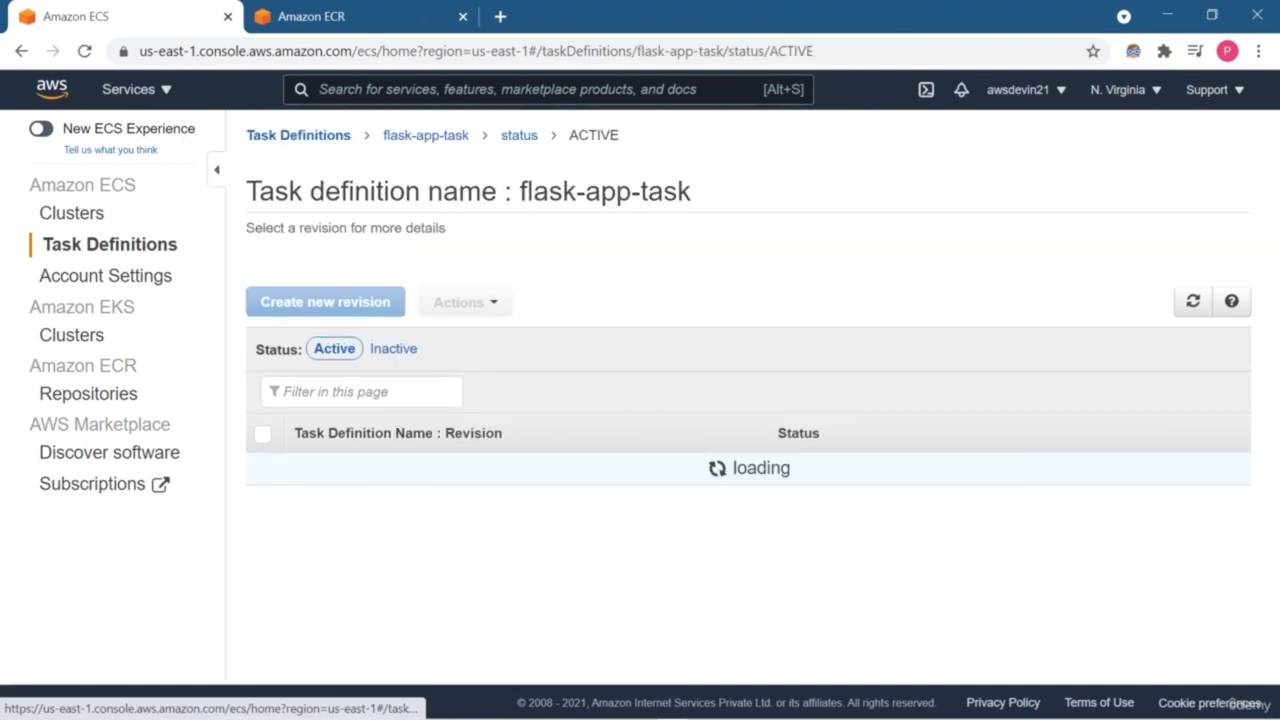
{"action": "left_click", "coordinate": [340, 468]}
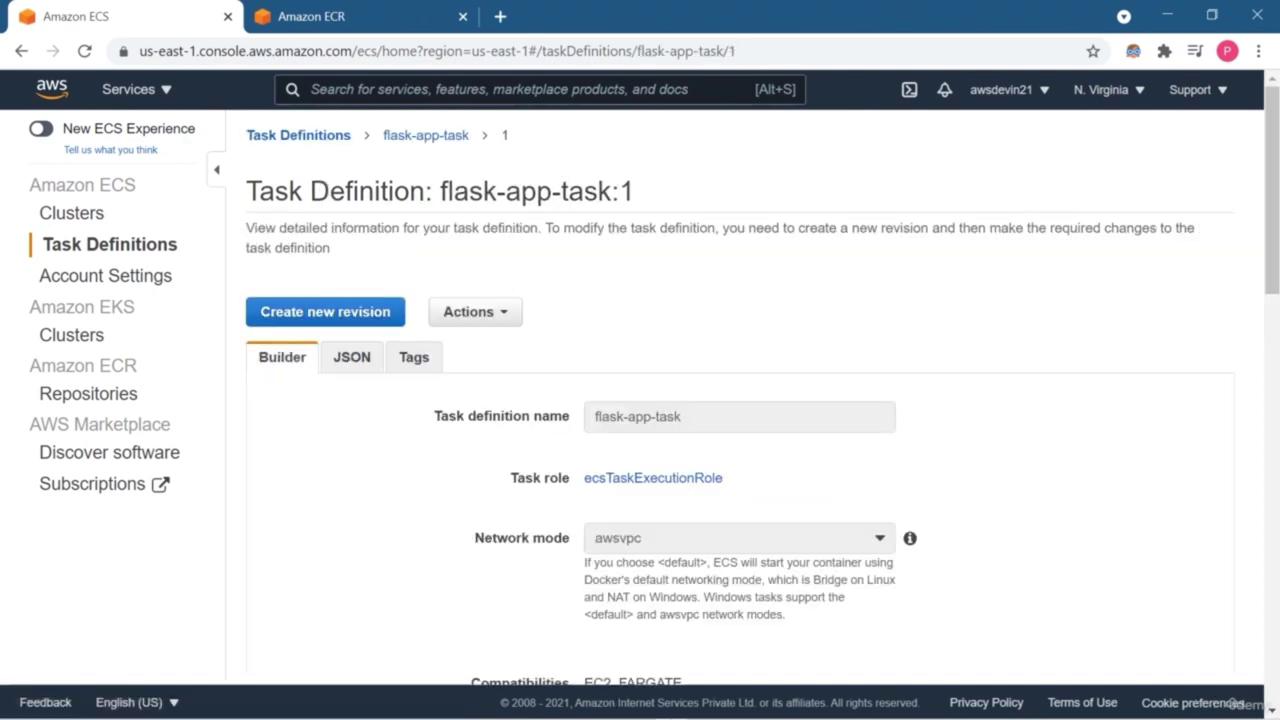
{"action": "scroll", "coordinate": [640, 400], "scroll_direction": "down", "scroll_amount": 2}
{"action": "scroll", "coordinate": [640, 400], "scroll_direction": "down", "scroll_amount": 8}
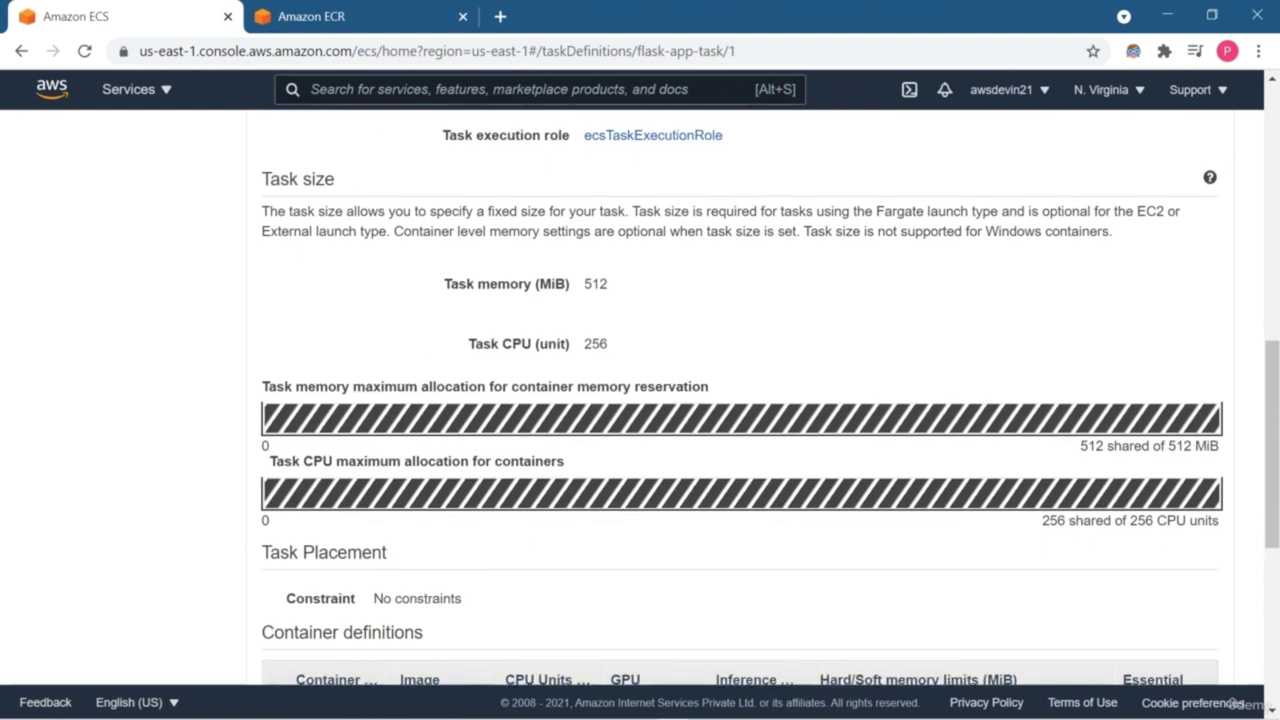
{"action": "scroll", "coordinate": [640, 400], "scroll_direction": "down", "scroll_amount": 2}
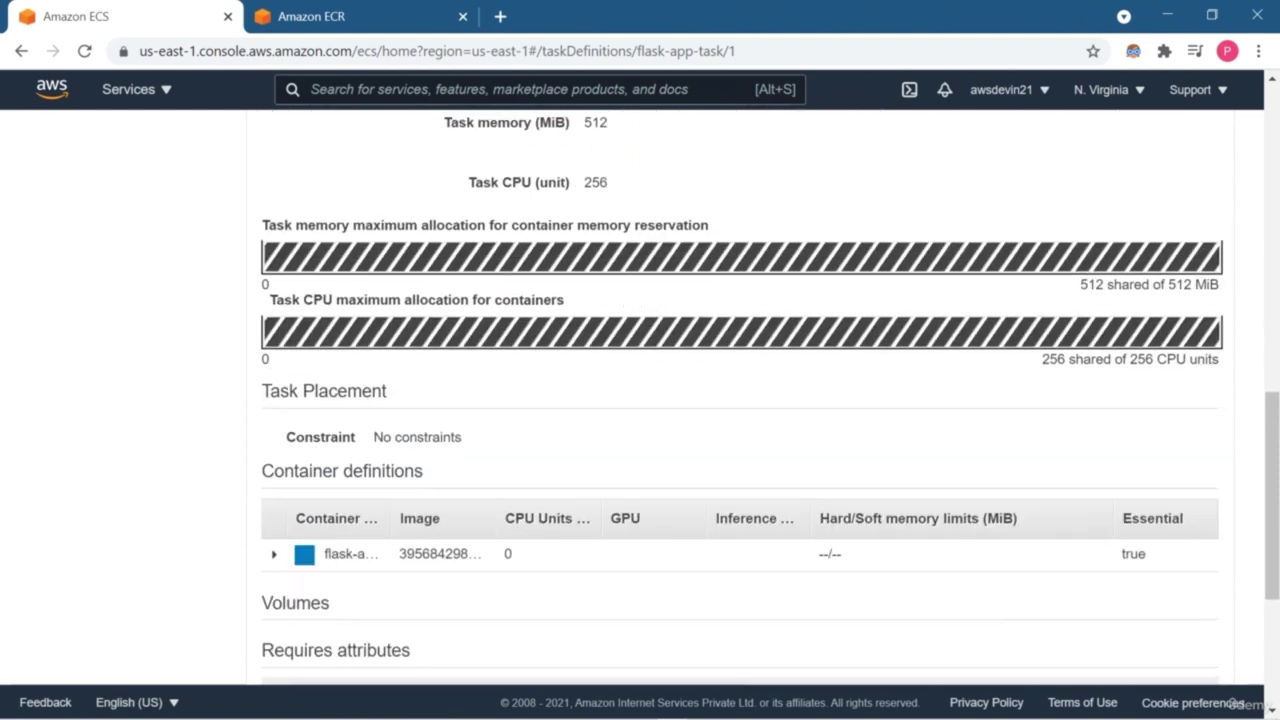
{"action": "scroll", "coordinate": [640, 400], "scroll_direction": "down", "scroll_amount": 2}
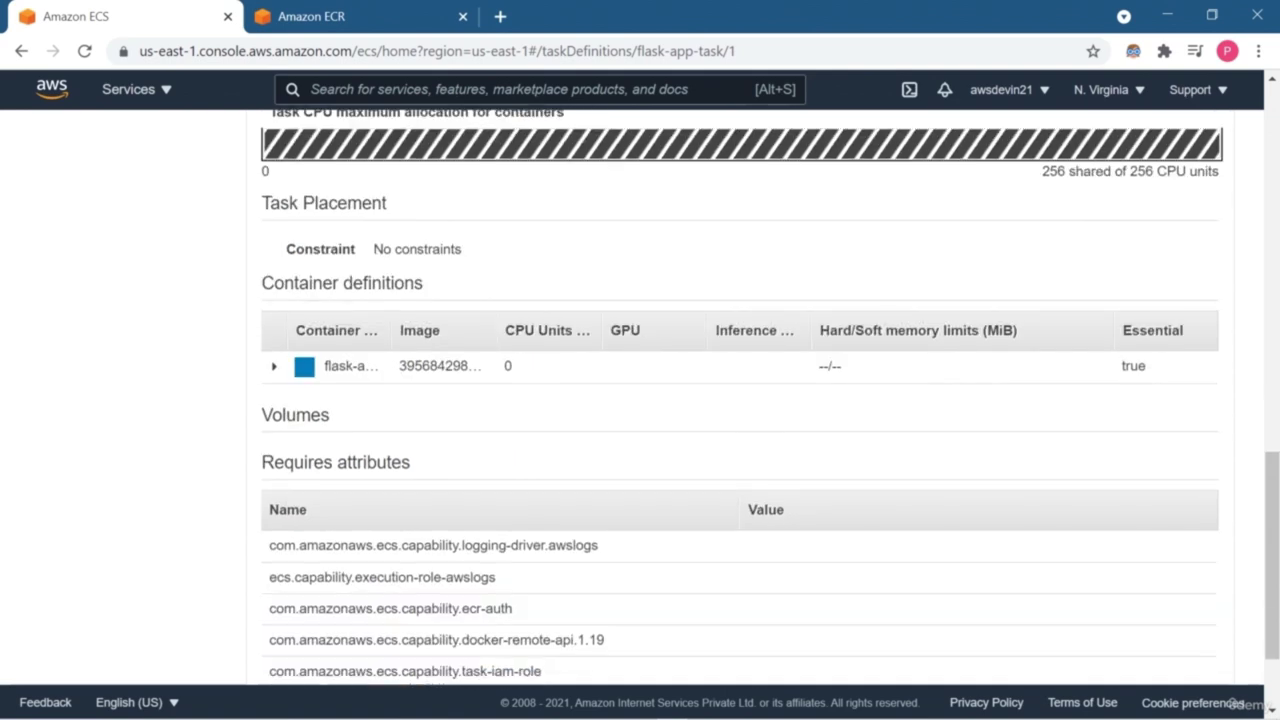
Step: Expand the container definition and examine its port mappings, environment settings and log configuration
{"action": "left_click", "coordinate": [273, 366]}
{"action": "scroll", "coordinate": [640, 400], "scroll_direction": "down", "scroll_amount": 4}
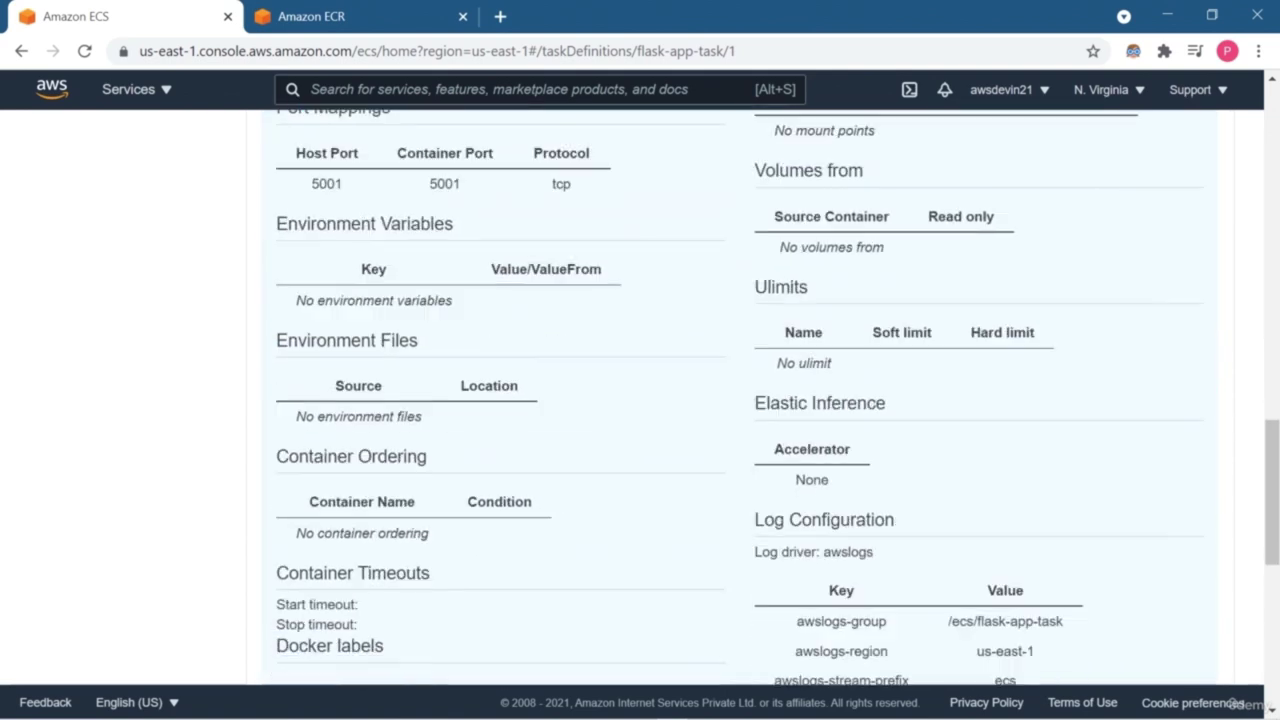
{"action": "scroll", "coordinate": [640, 400], "scroll_direction": "up", "scroll_amount": 2}
{"action": "scroll", "coordinate": [740, 400], "scroll_direction": "up", "scroll_amount": 1}
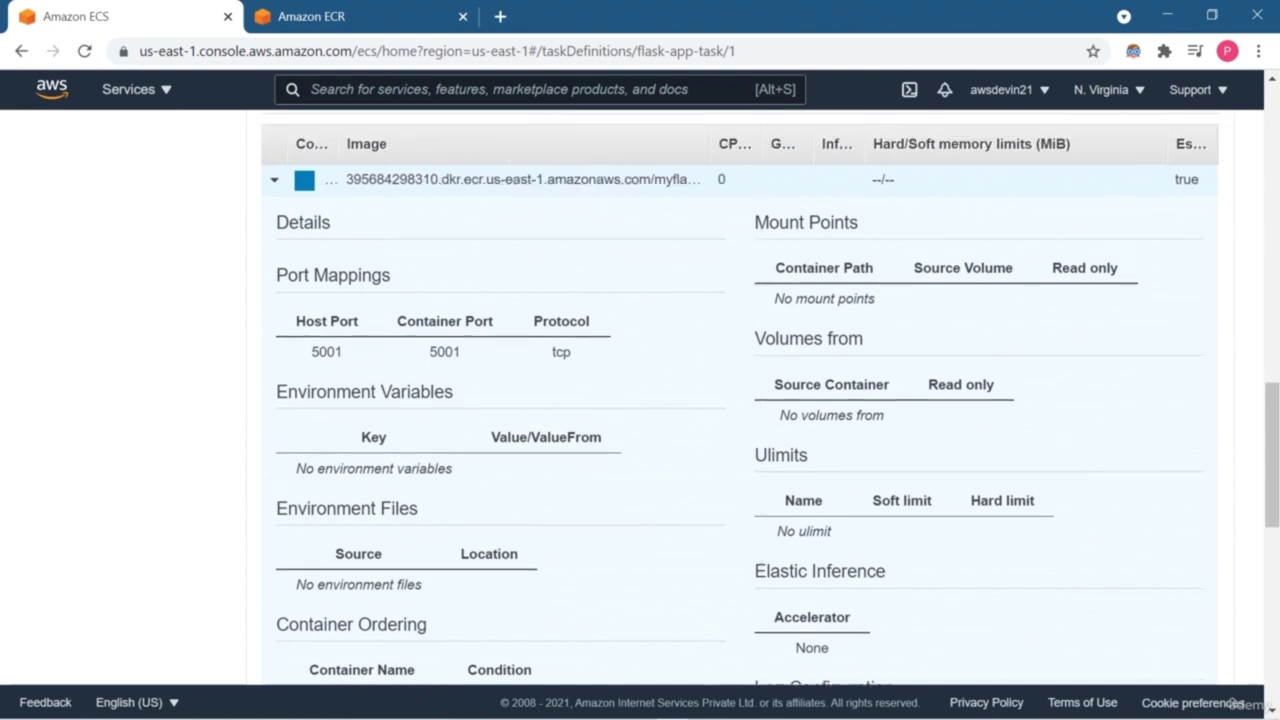
{"action": "scroll", "coordinate": [740, 400], "scroll_direction": "down", "scroll_amount": 1}
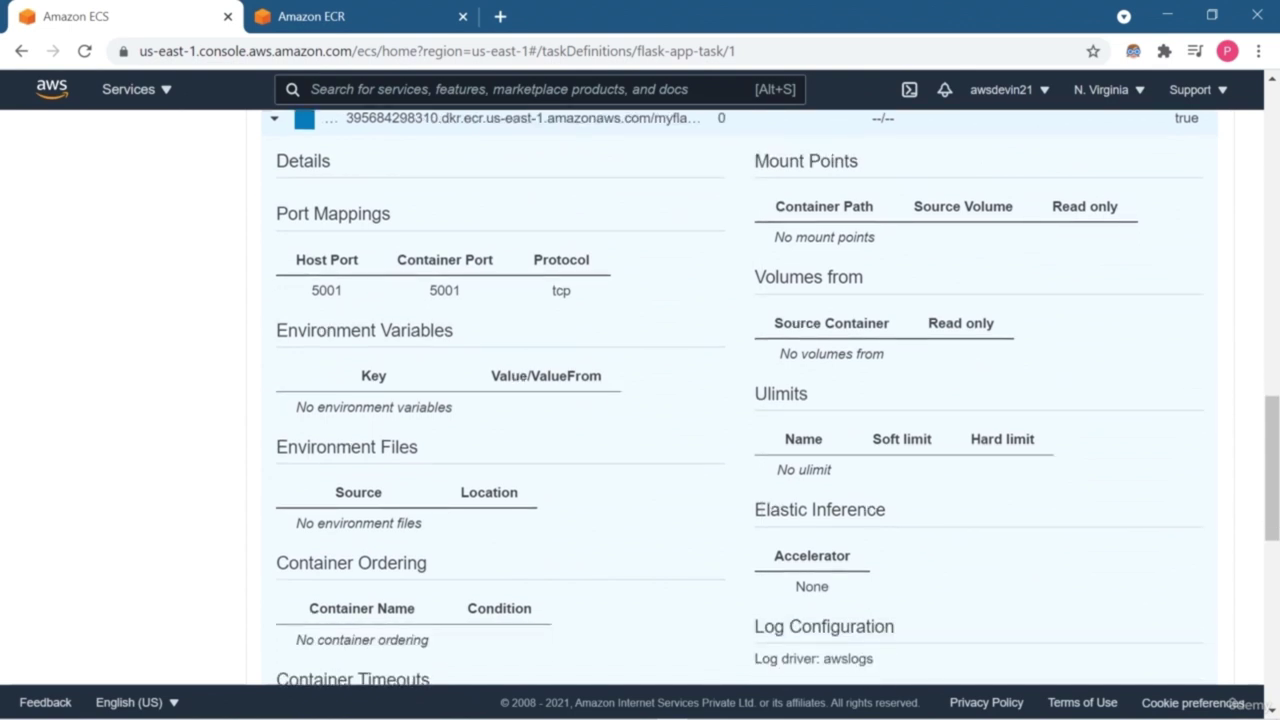
{"action": "scroll", "coordinate": [740, 400], "scroll_direction": "down", "scroll_amount": 2}
{"action": "scroll", "coordinate": [740, 400], "scroll_direction": "down", "scroll_amount": 5}
{"action": "scroll", "coordinate": [740, 400], "scroll_direction": "up", "scroll_amount": 20}
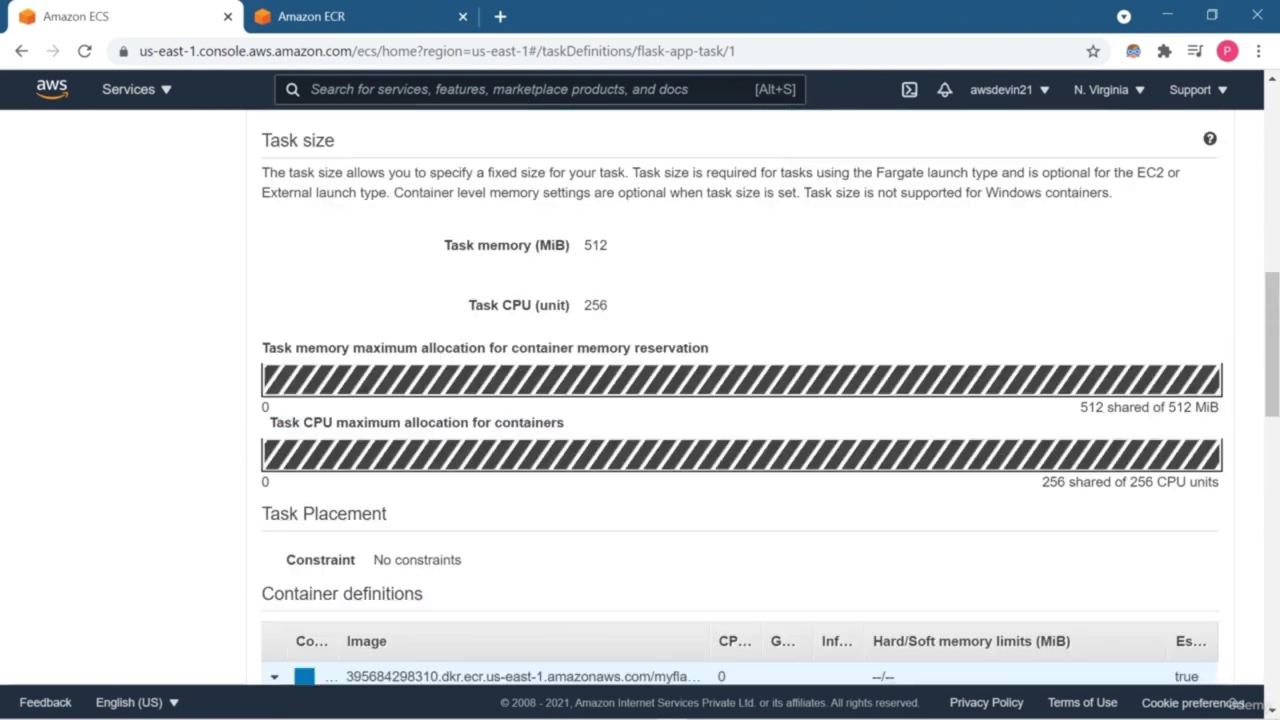
{"action": "scroll", "coordinate": [740, 400], "scroll_direction": "up", "scroll_amount": 2}
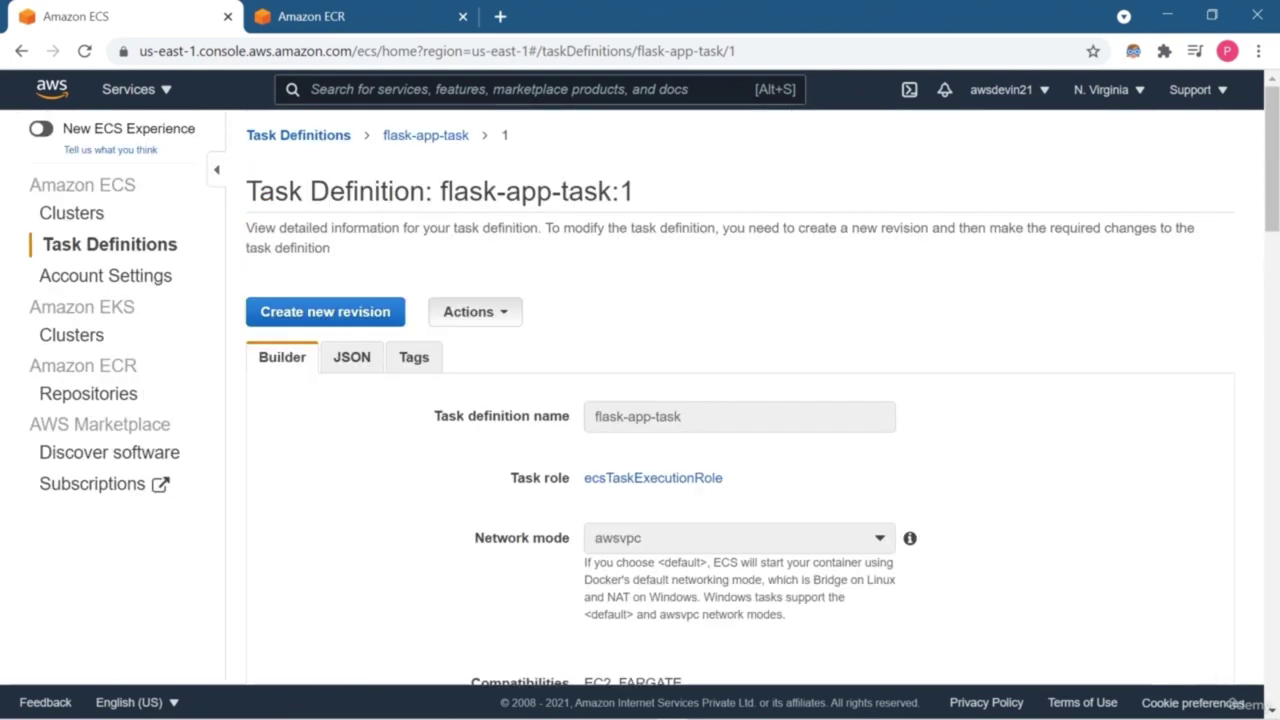
Step: Set up a task run from flask-app-task revision 1 with the FARGATE launch type
{"action": "left_click", "coordinate": [475, 311]}
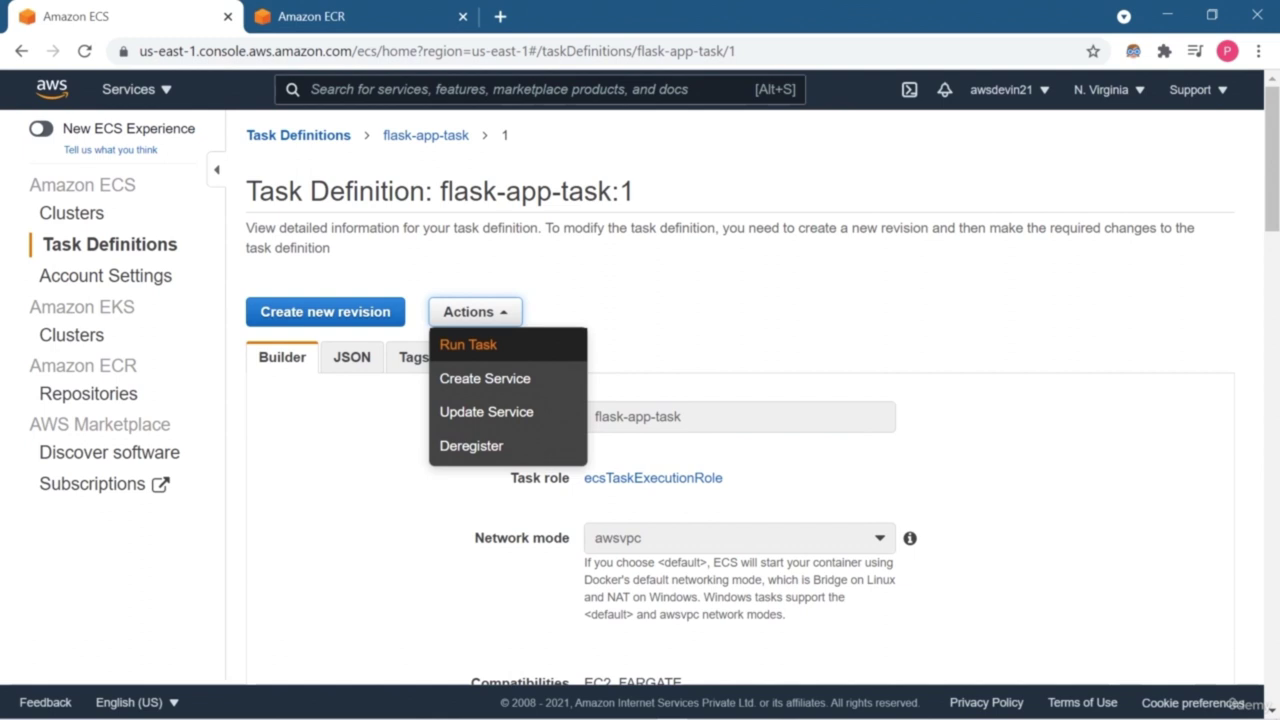
{"action": "left_click", "coordinate": [468, 344]}
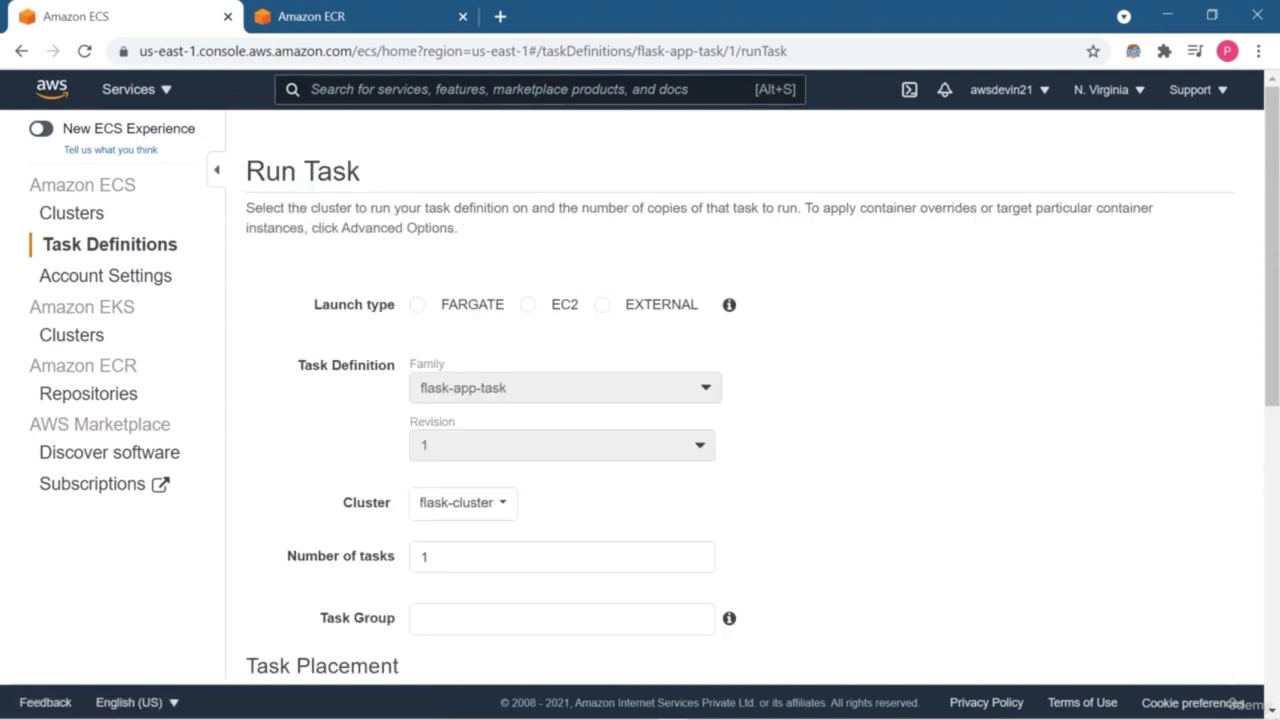
{"action": "left_click", "coordinate": [417, 304]}
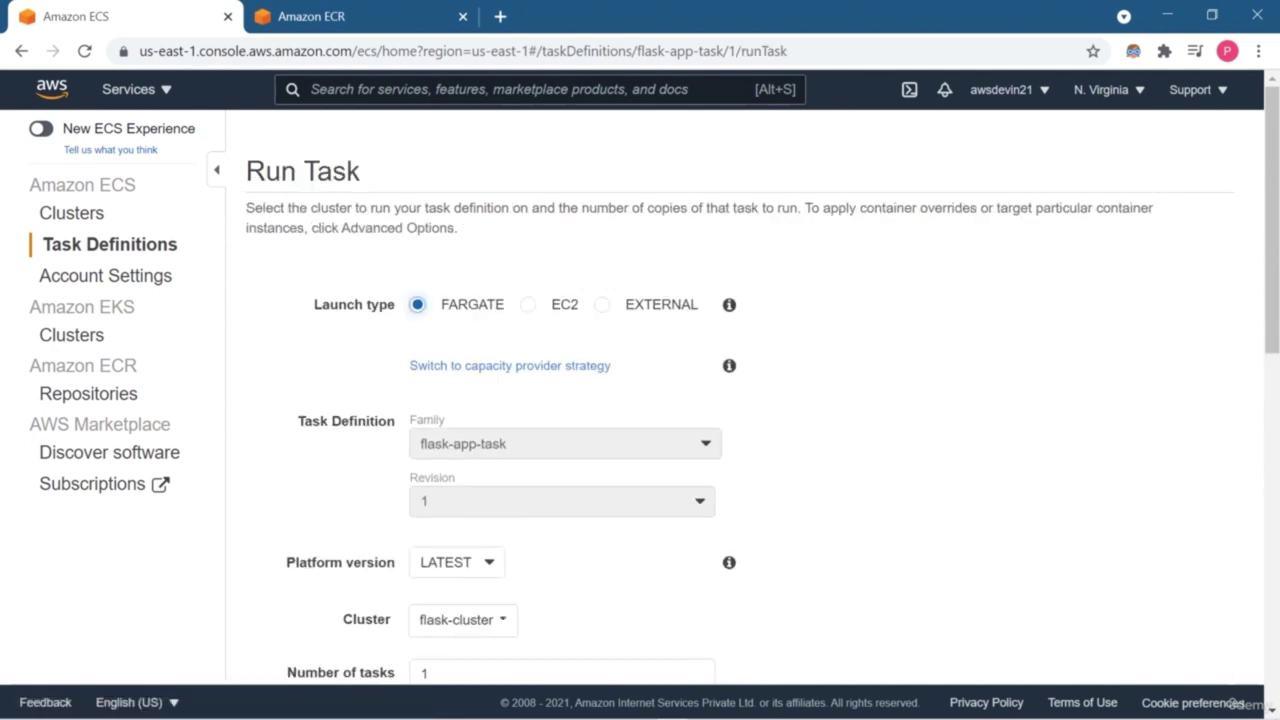
Step: Assign the flask-cluster/Public us-east-1a subnet (10.0.0.0/24) to the task, without adding a second subnet
{"action": "scroll", "coordinate": [654, 383], "scroll_direction": "down", "scroll_amount": 1}
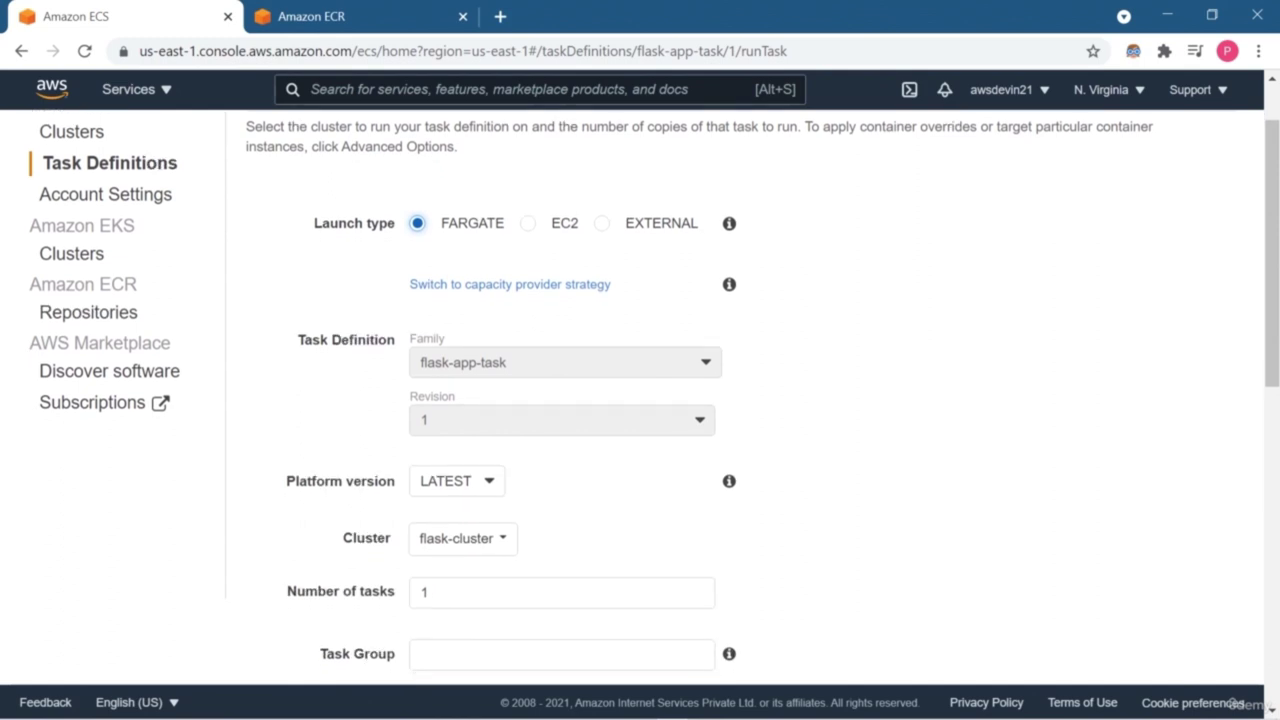
{"action": "scroll", "coordinate": [654, 400], "scroll_direction": "down", "scroll_amount": 1}
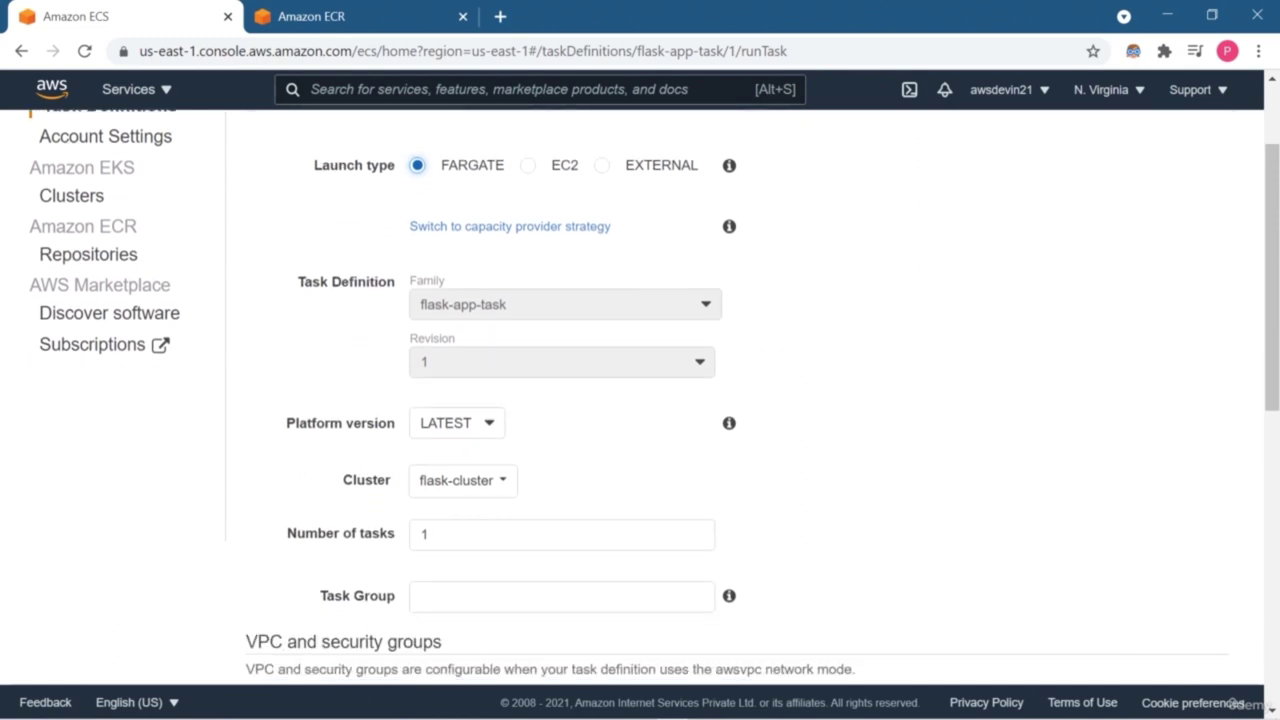
{"action": "scroll", "coordinate": [654, 400], "scroll_direction": "down", "scroll_amount": 2}
{"action": "scroll", "coordinate": [654, 400], "scroll_direction": "down", "scroll_amount": 1}
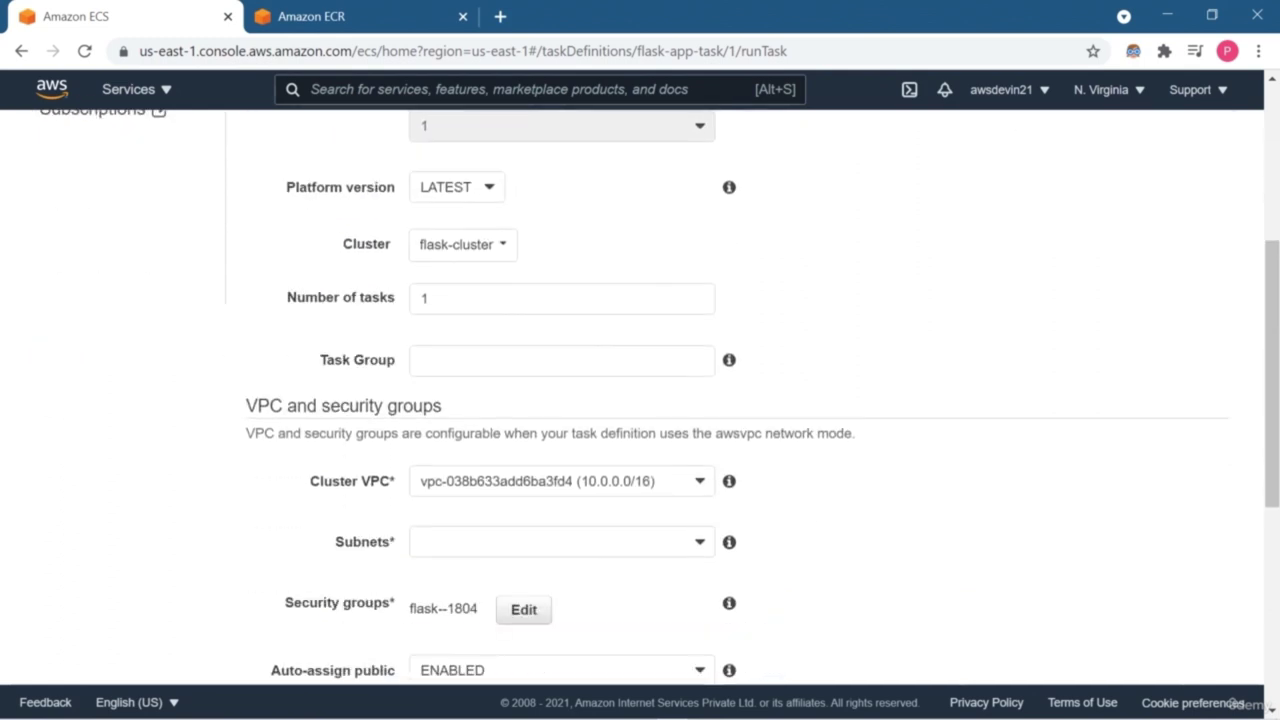
{"action": "left_click", "coordinate": [560, 539]}
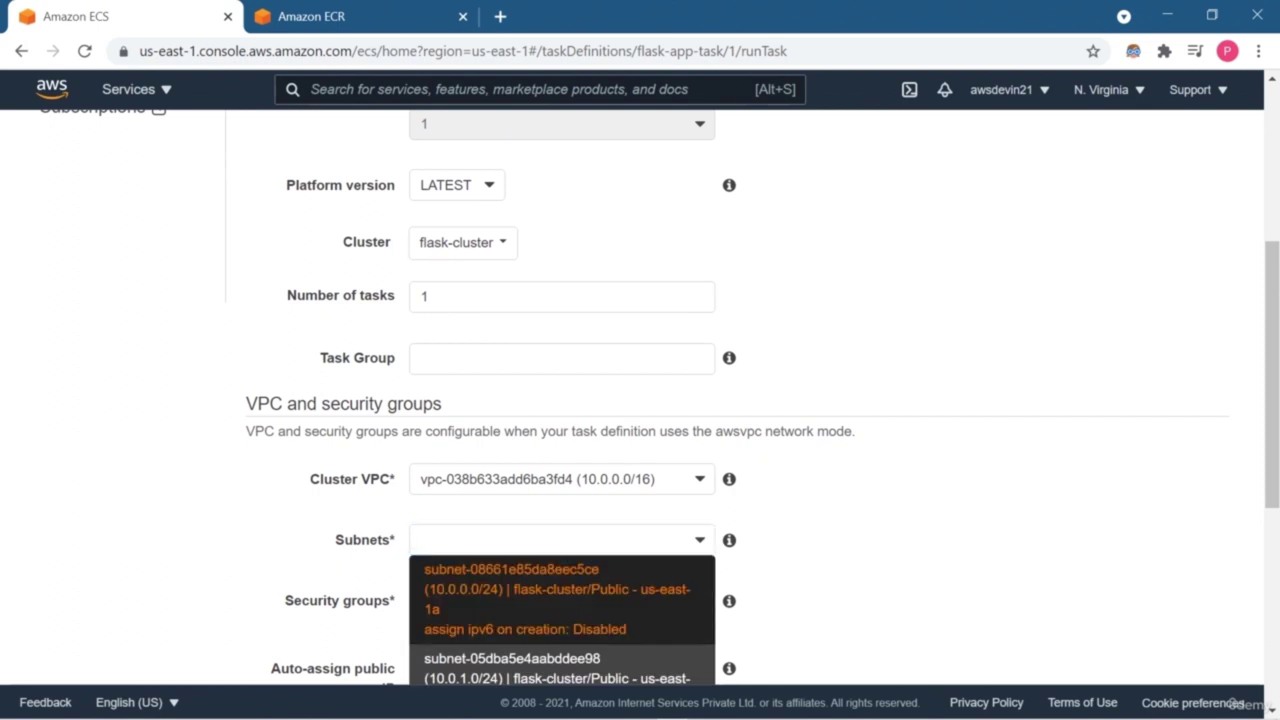
{"action": "left_click", "coordinate": [557, 598]}
{"action": "scroll", "coordinate": [557, 598], "scroll_direction": "down", "scroll_amount": 2}
{"action": "scroll", "coordinate": [654, 400], "scroll_direction": "down", "scroll_amount": 1}
{"action": "left_click", "coordinate": [560, 480]}
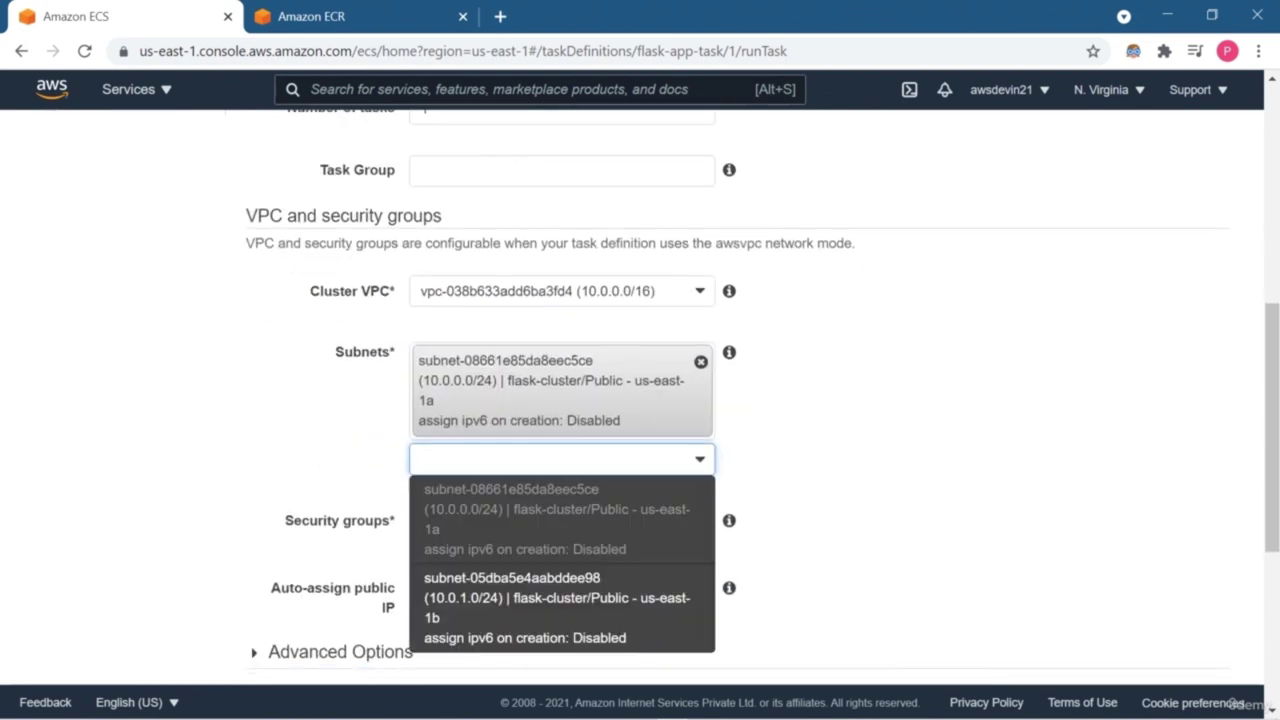
{"action": "key", "text": "Escape"}
Step: Review the security group, public IP and tagging settings, and run the task on flask-cluster
{"action": "scroll", "coordinate": [738, 390], "scroll_direction": "down", "scroll_amount": 3}
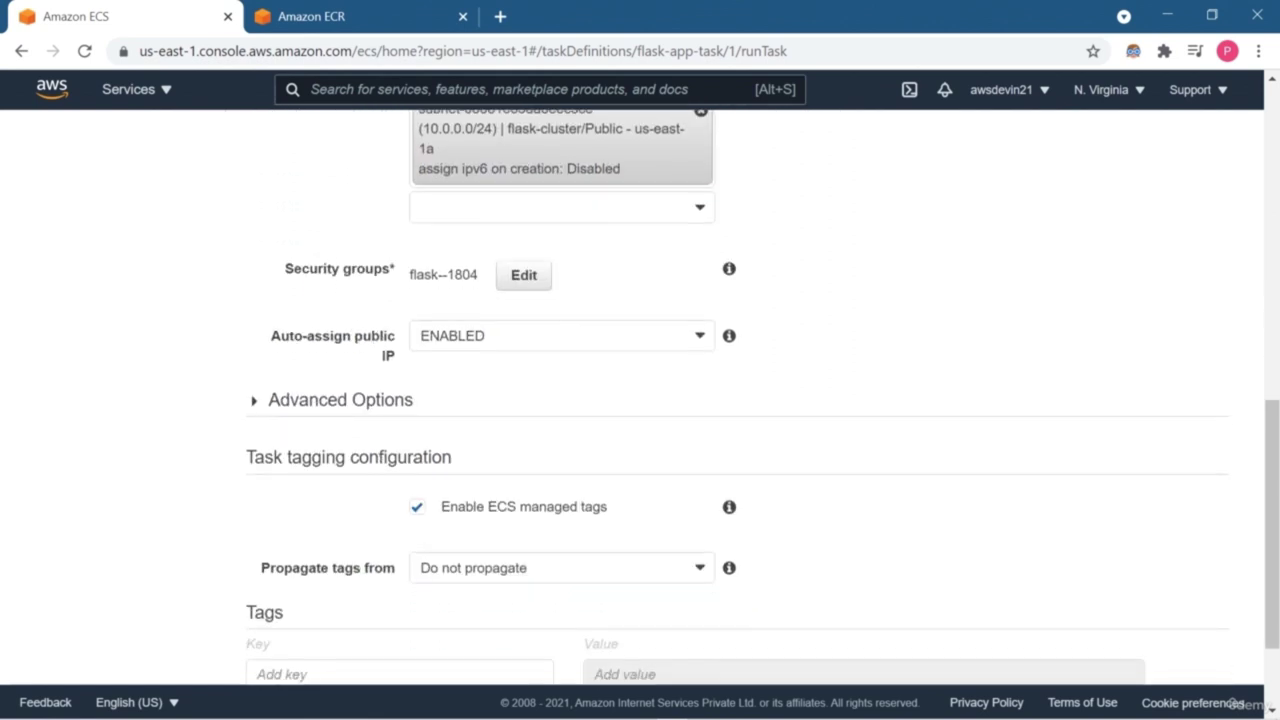
{"action": "scroll", "coordinate": [640, 400], "scroll_direction": "down", "scroll_amount": 2}
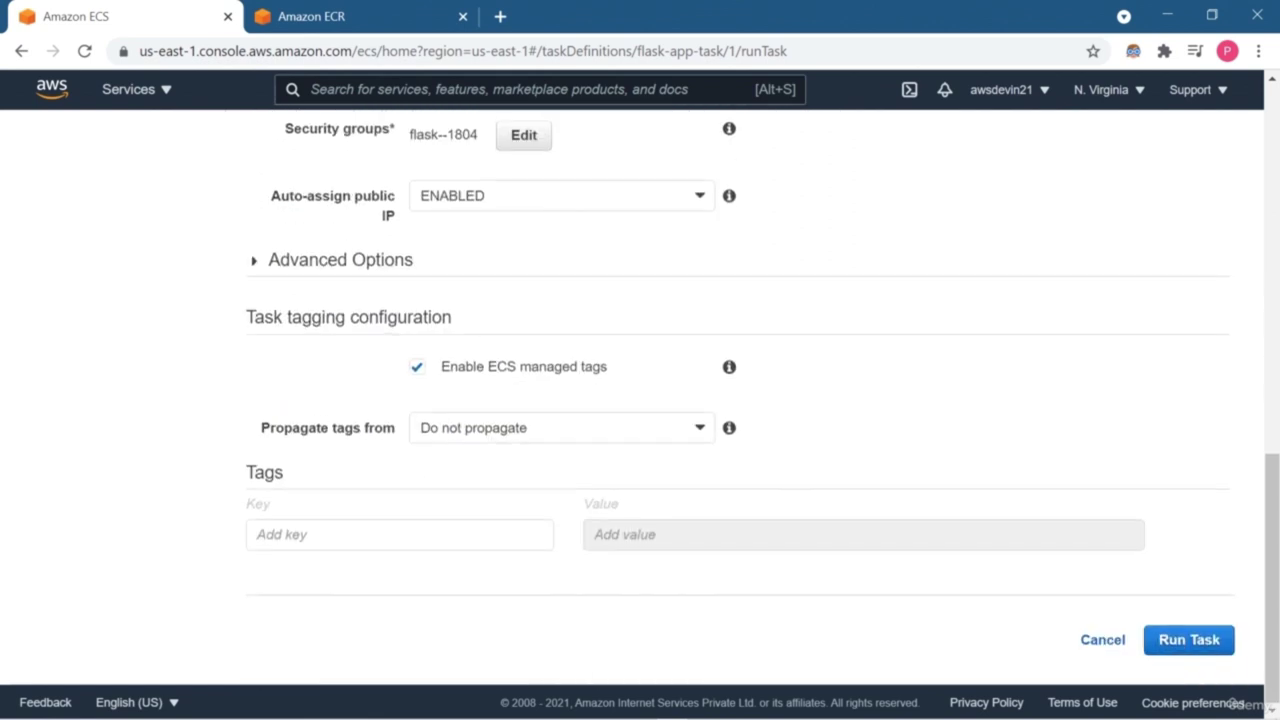
{"action": "left_click", "coordinate": [1189, 640]}
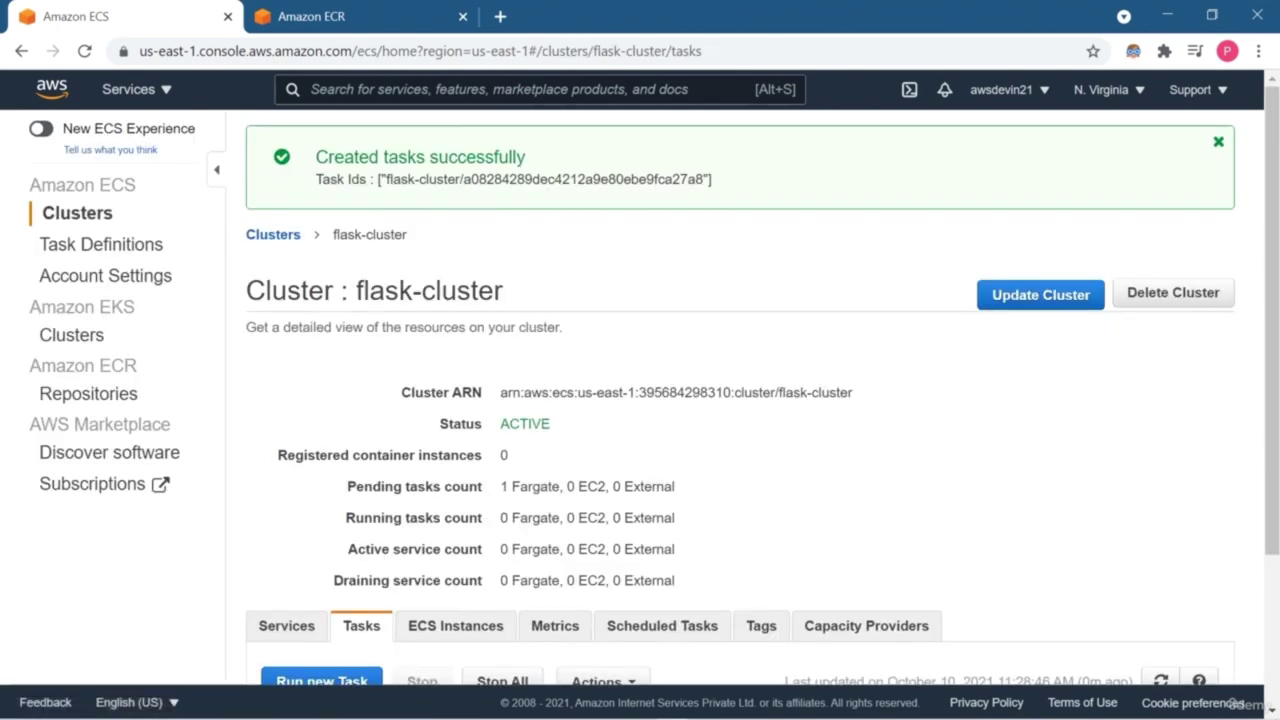
Step: Open the running task in flask-cluster and examine its status, task definition and network details including the public IP
{"action": "scroll", "coordinate": [640, 400], "scroll_direction": "down", "scroll_amount": 2}
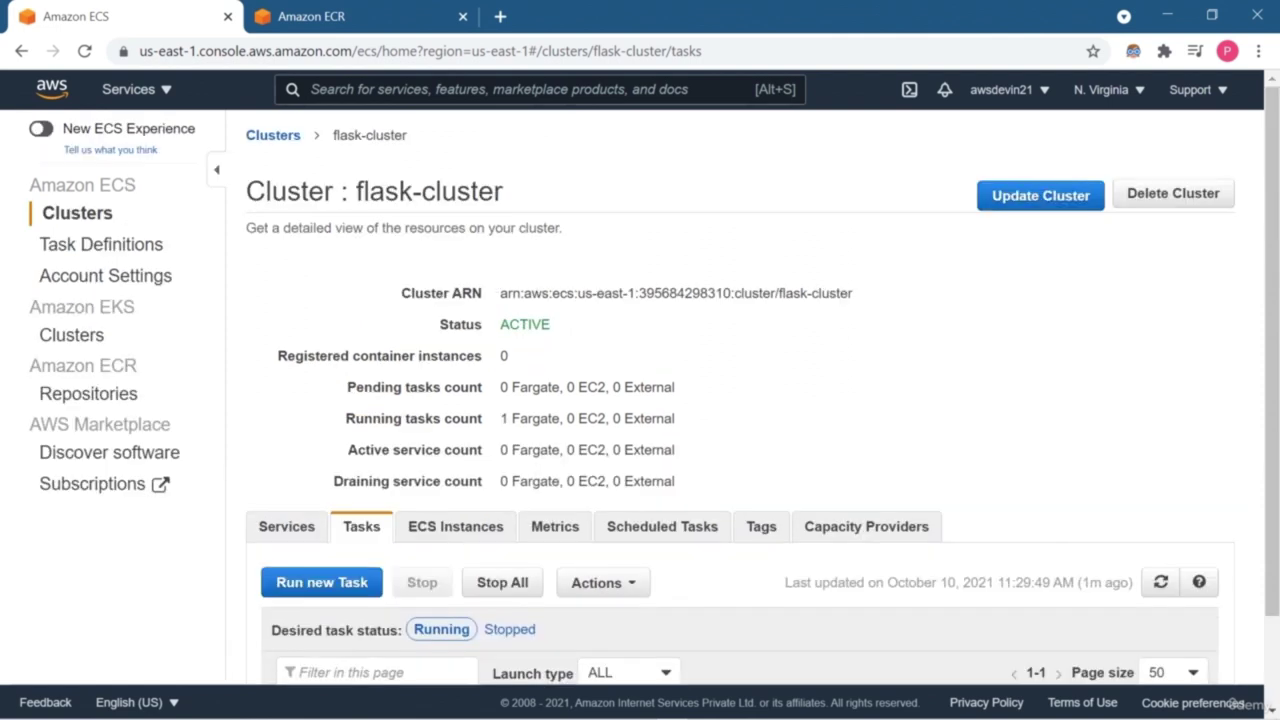
{"action": "scroll", "coordinate": [640, 400], "scroll_direction": "down", "scroll_amount": 1}
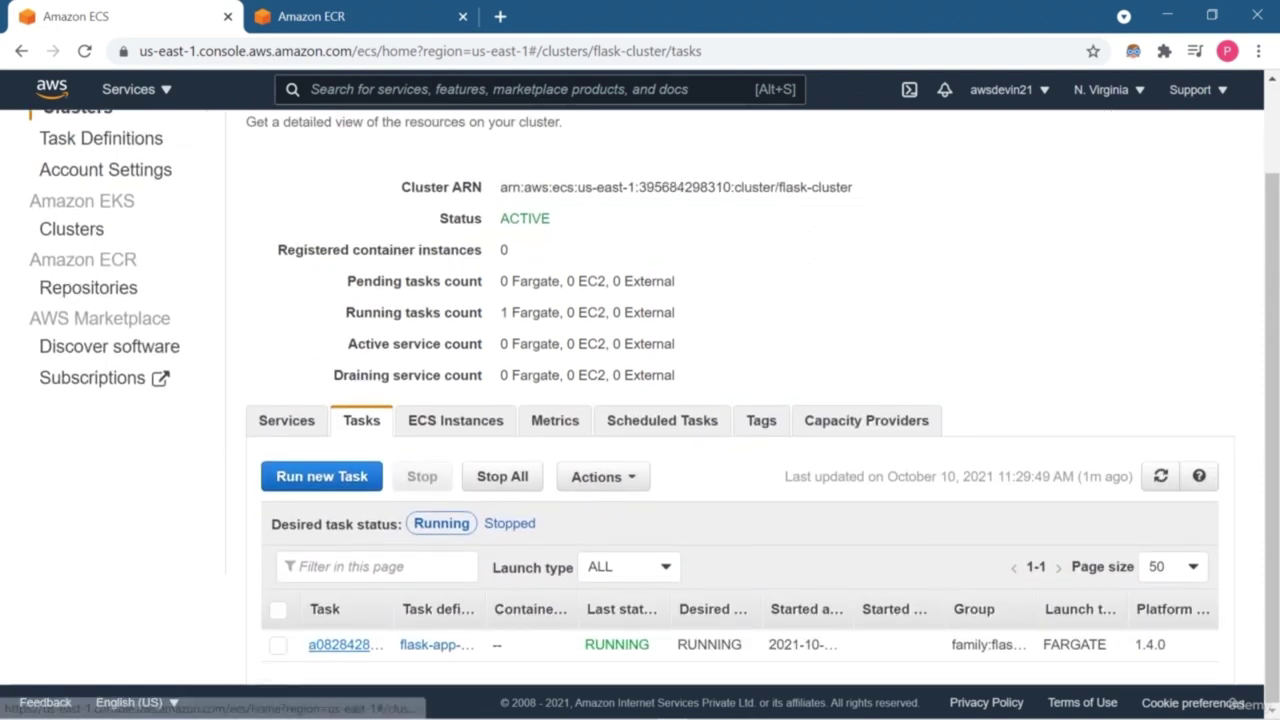
{"action": "left_click", "coordinate": [340, 645]}
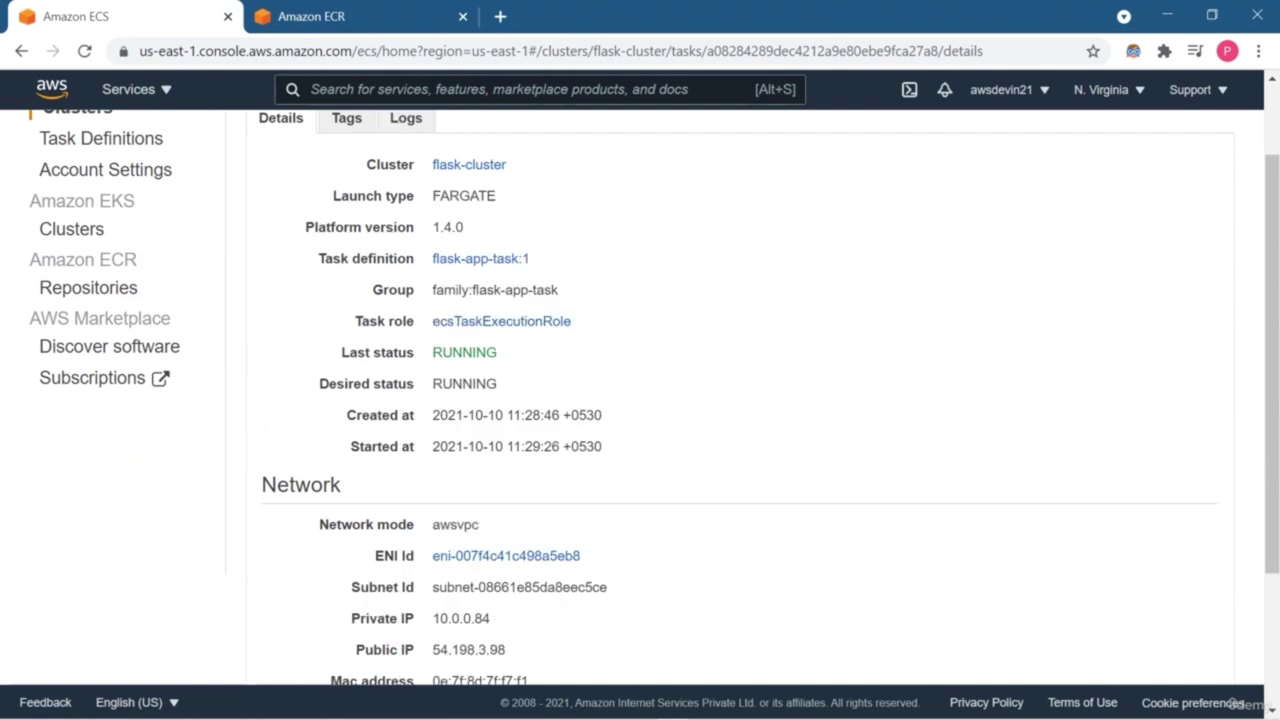
{"action": "scroll", "coordinate": [640, 400], "scroll_direction": "down", "scroll_amount": 2}
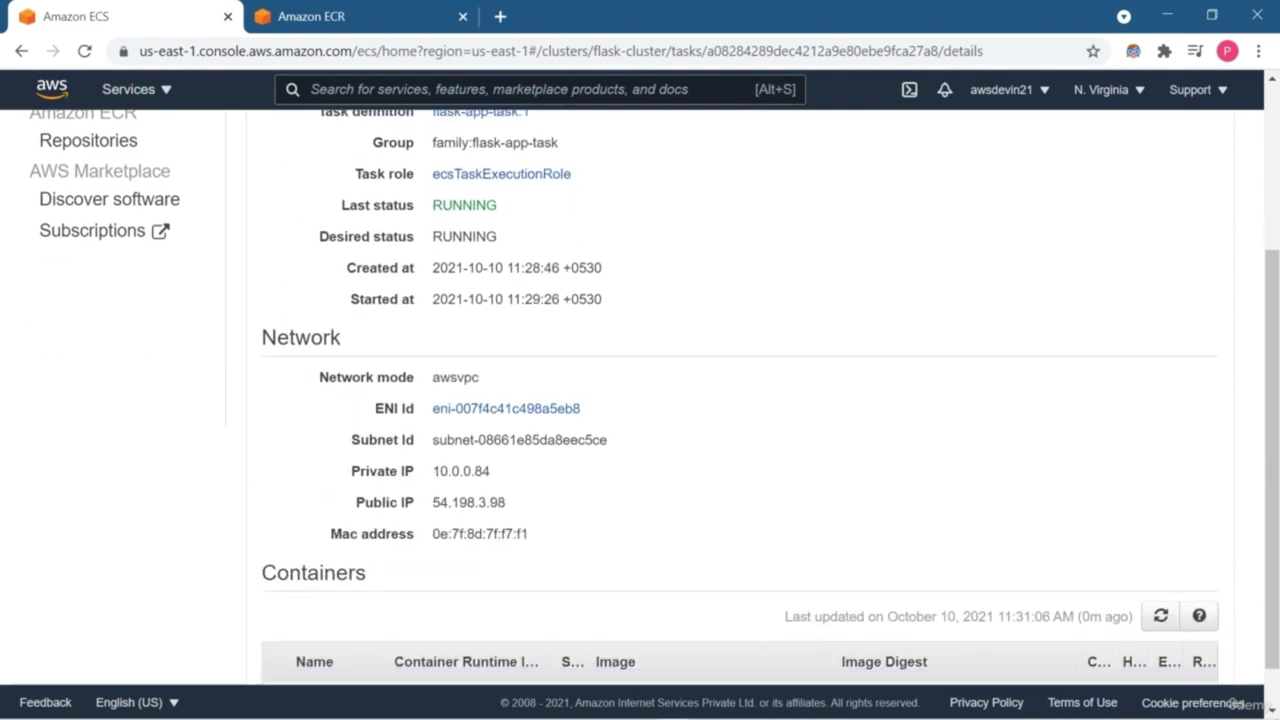
{"action": "scroll", "coordinate": [506, 488], "scroll_direction": "up", "scroll_amount": 1}
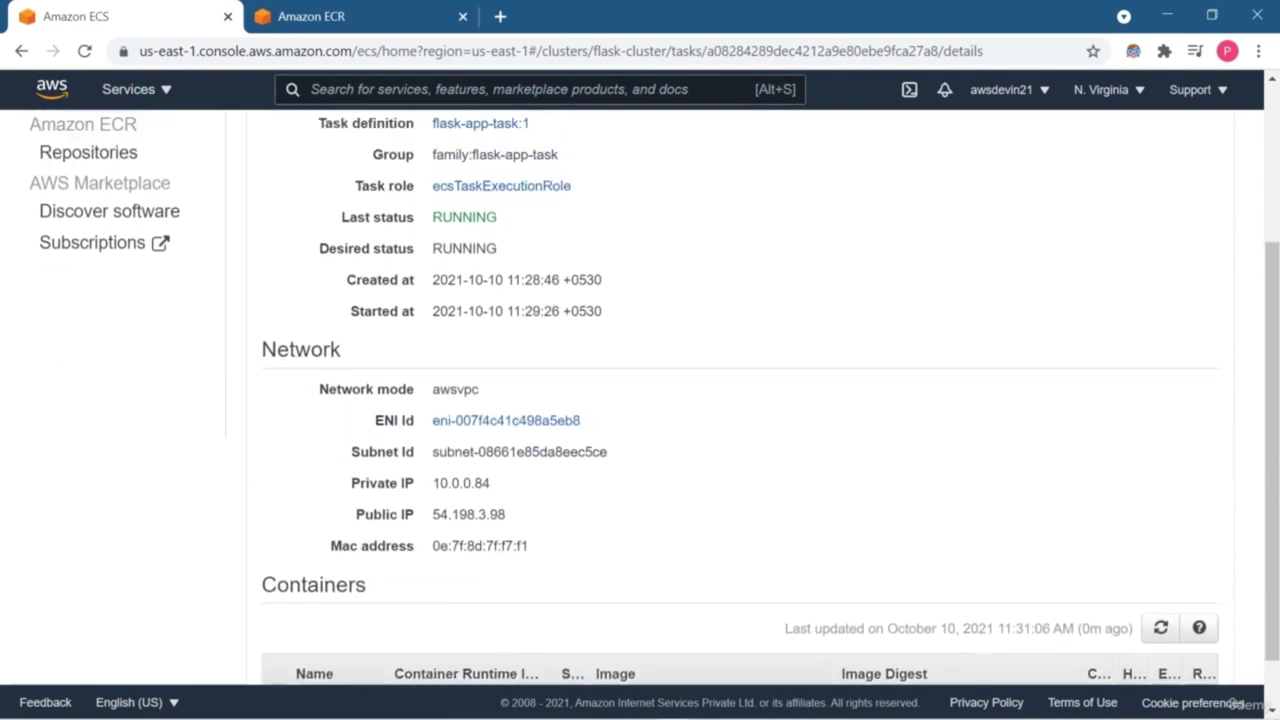
{"action": "scroll", "coordinate": [506, 488], "scroll_direction": "up", "scroll_amount": 1}
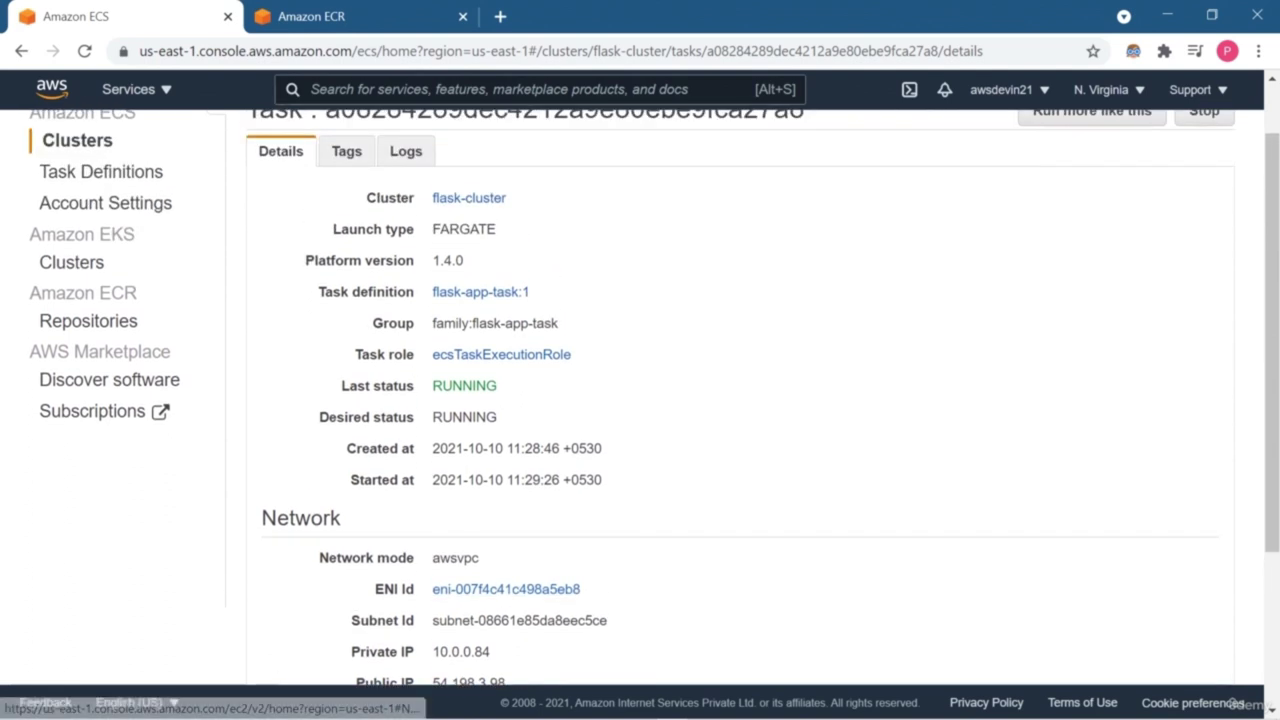
{"action": "scroll", "coordinate": [506, 488], "scroll_direction": "up", "scroll_amount": 1}
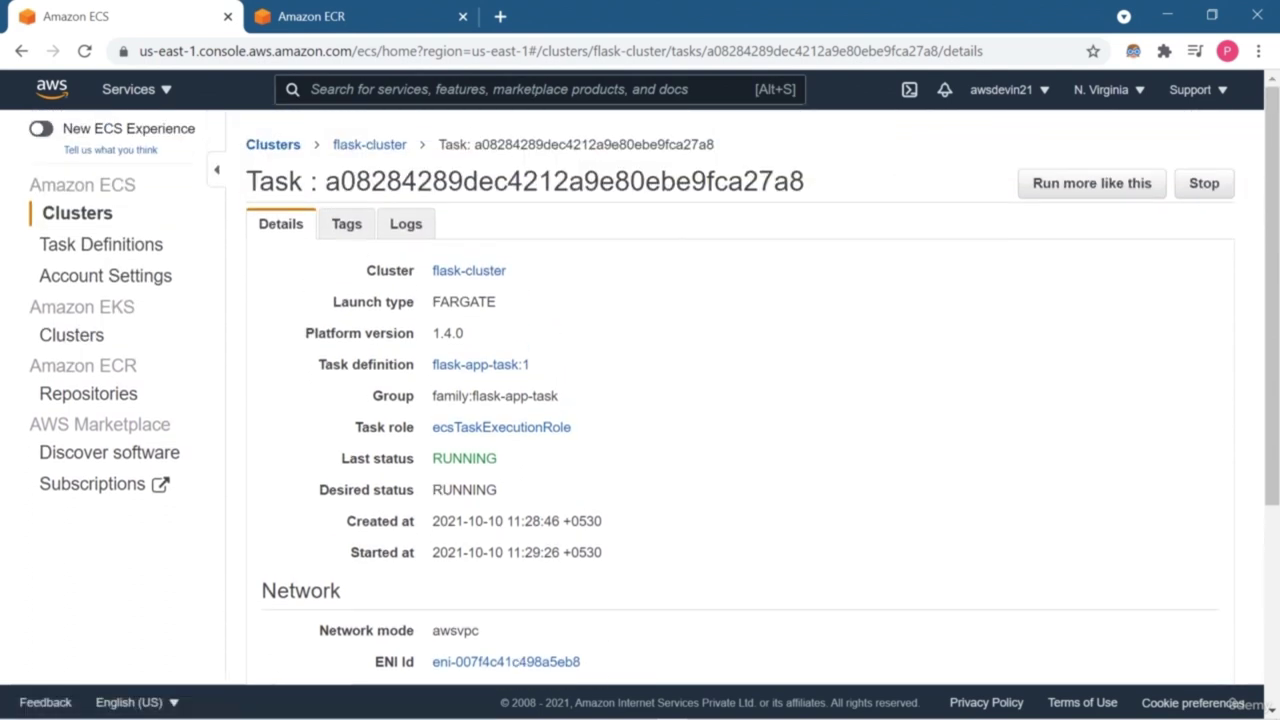
Step: View the task's tags and logs, and examine the Flask server's debugger, restart and development server messages
{"action": "double_click", "coordinate": [346, 224]}
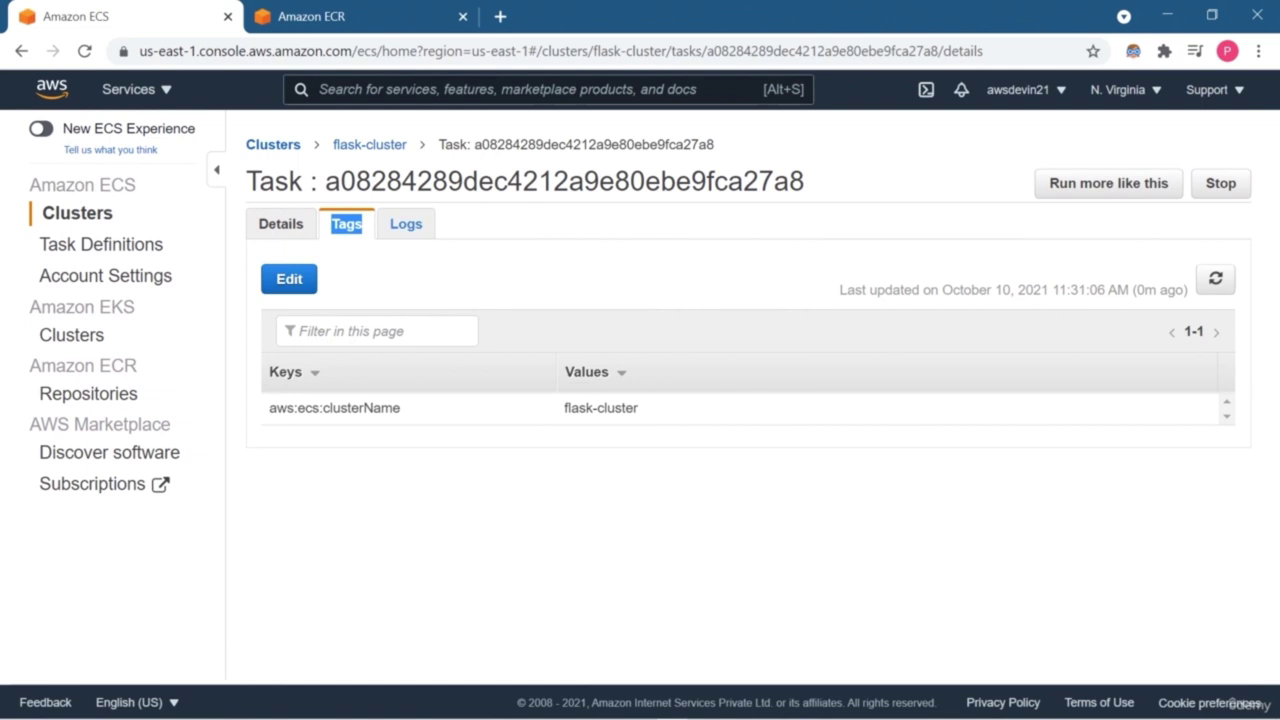
{"action": "left_click", "coordinate": [406, 224]}
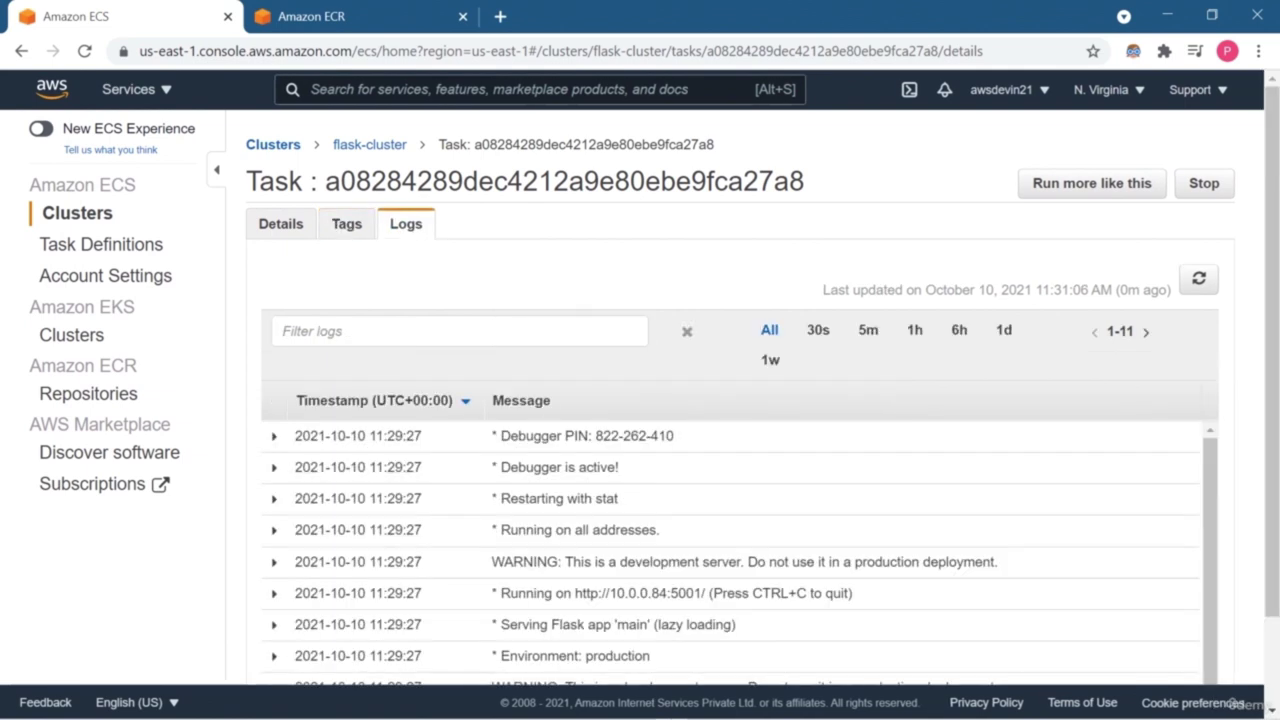
{"action": "scroll", "coordinate": [730, 500], "scroll_direction": "down", "scroll_amount": 1}
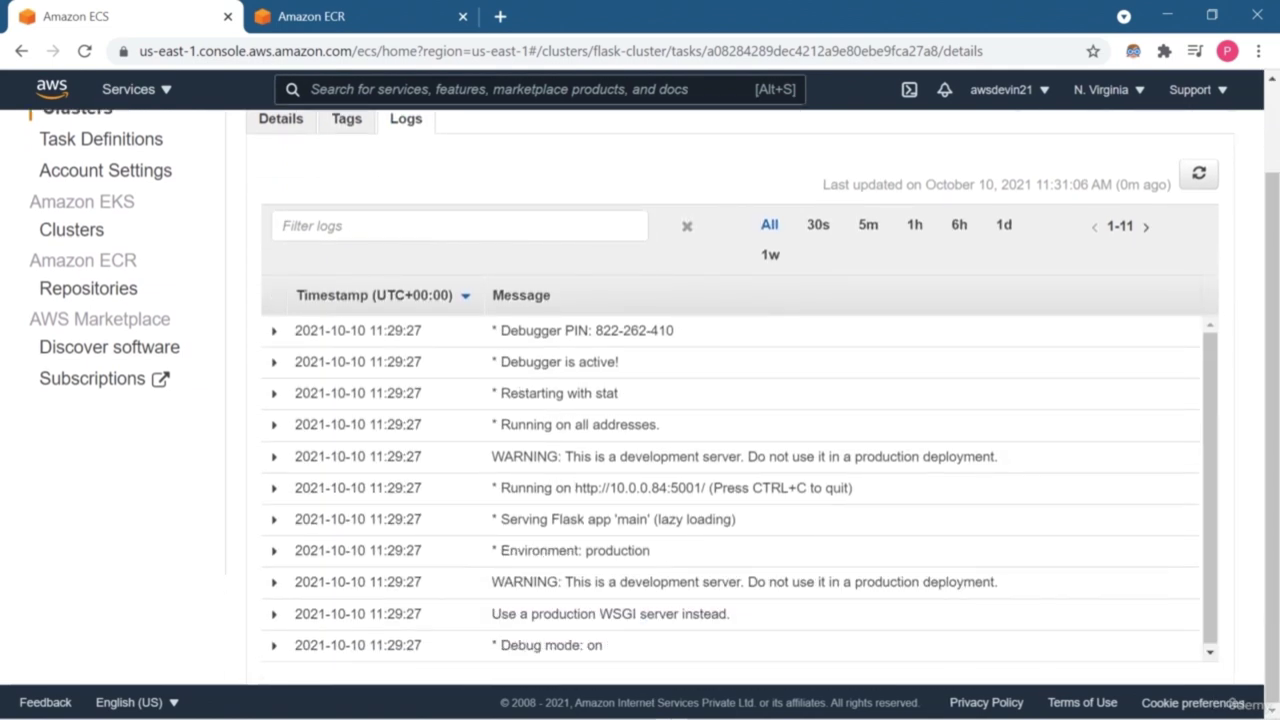
{"action": "left_click_drag", "start_coordinate": [500, 361], "coordinate": [602, 361]}
{"action": "left_click_drag", "start_coordinate": [500, 393], "coordinate": [618, 393]}
{"action": "left_click_drag", "start_coordinate": [503, 456], "coordinate": [851, 456]}
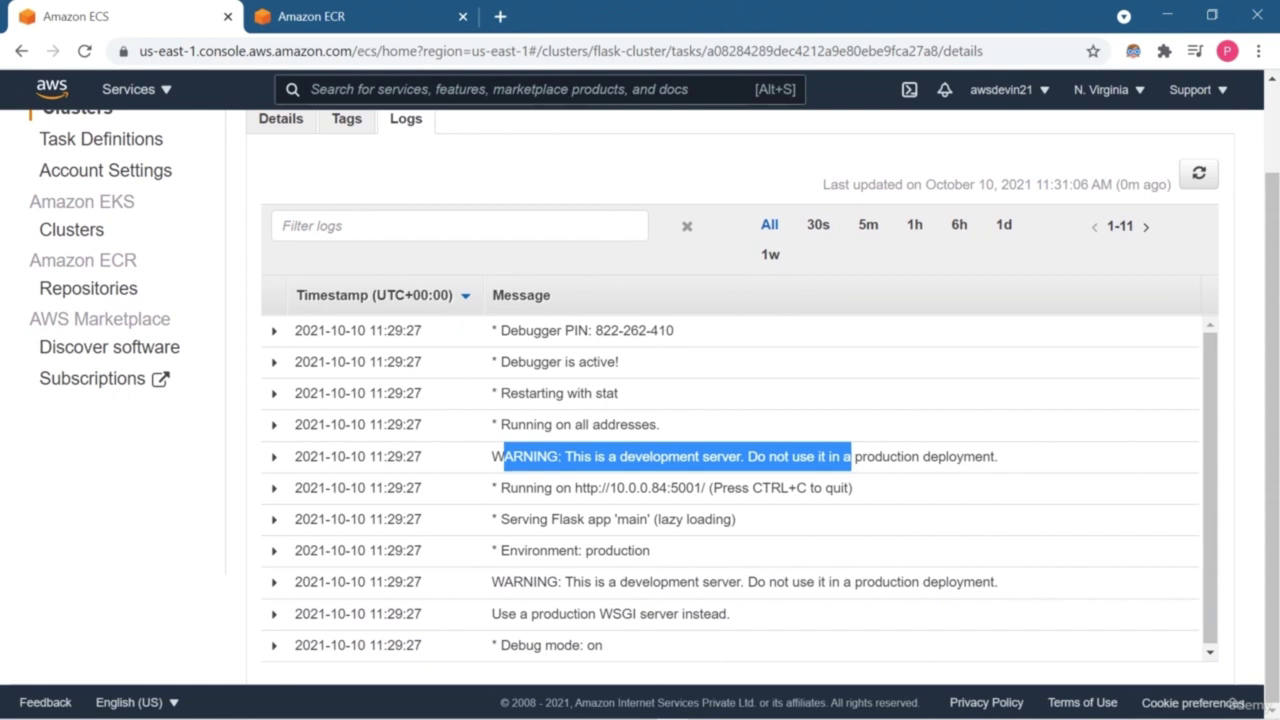
Step: Look over the Flask server's log messages once more and return to the running task's details
{"action": "scroll", "coordinate": [654, 406], "scroll_direction": "up", "scroll_amount": 2}
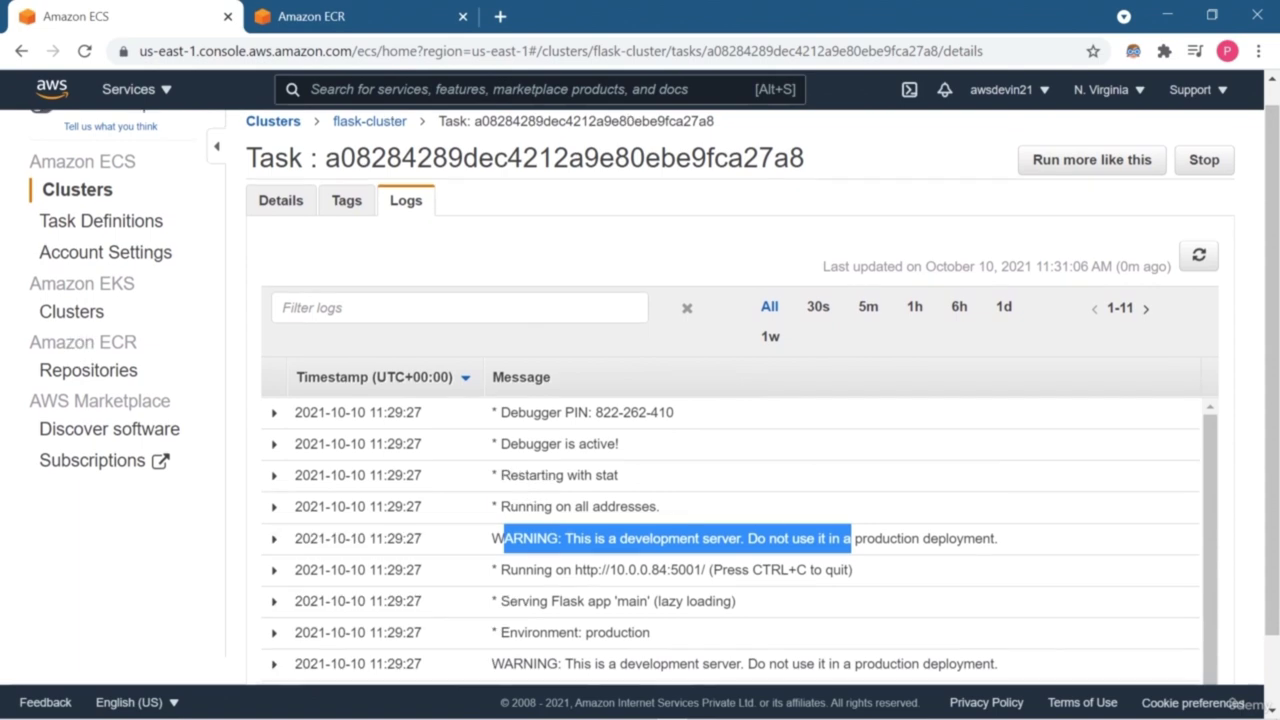
{"action": "scroll", "coordinate": [654, 406], "scroll_direction": "down", "scroll_amount": 2}
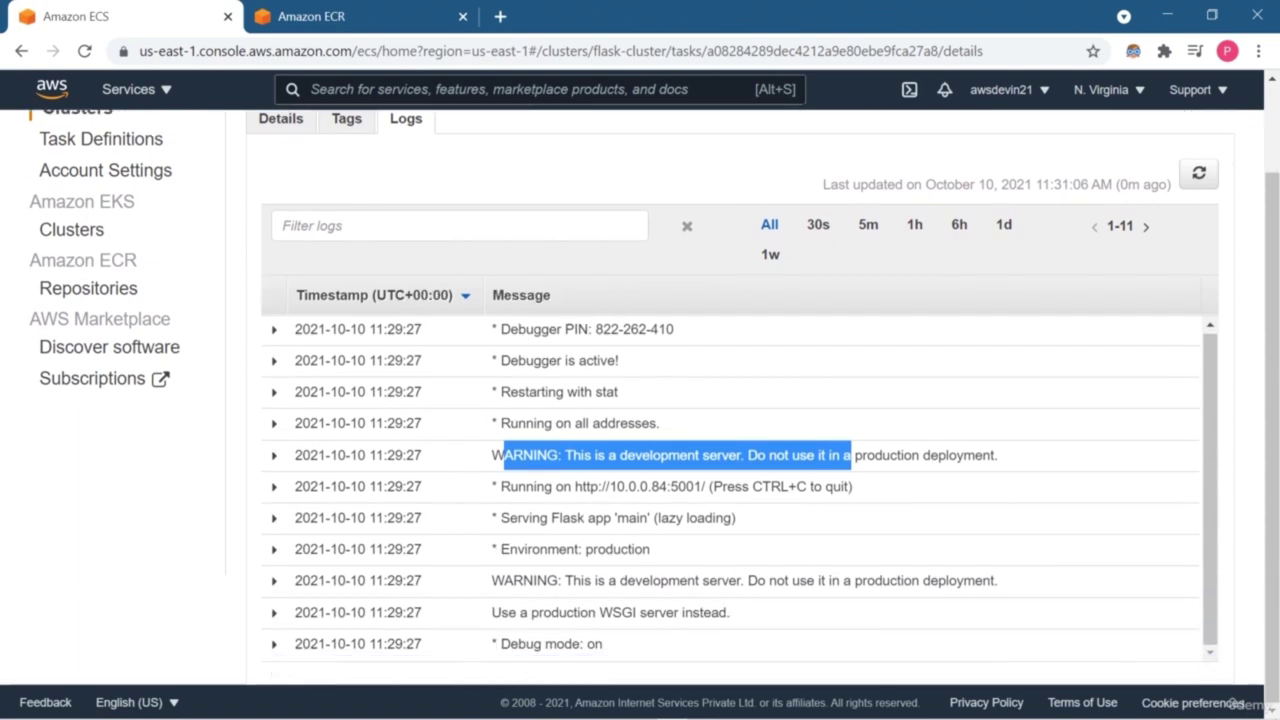
{"action": "scroll", "coordinate": [654, 406], "scroll_direction": "up", "scroll_amount": 2}
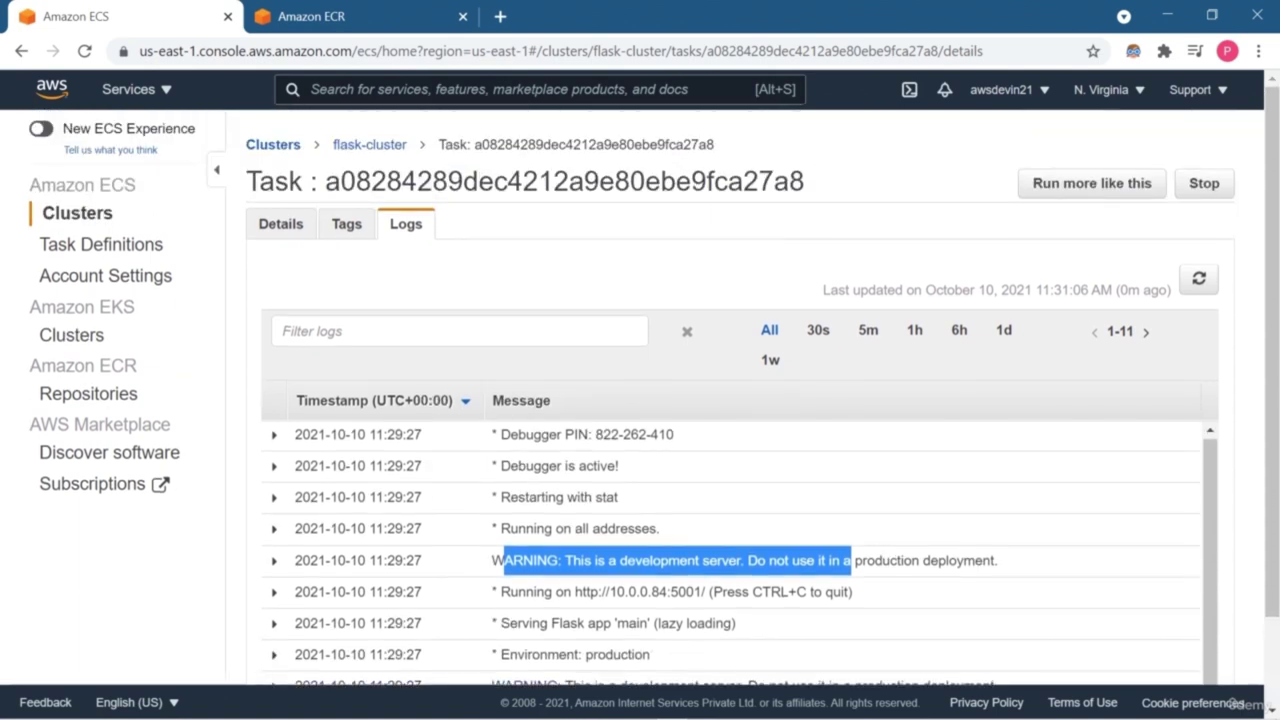
{"action": "left_click", "coordinate": [346, 223]}
{"action": "left_click", "coordinate": [280, 223]}
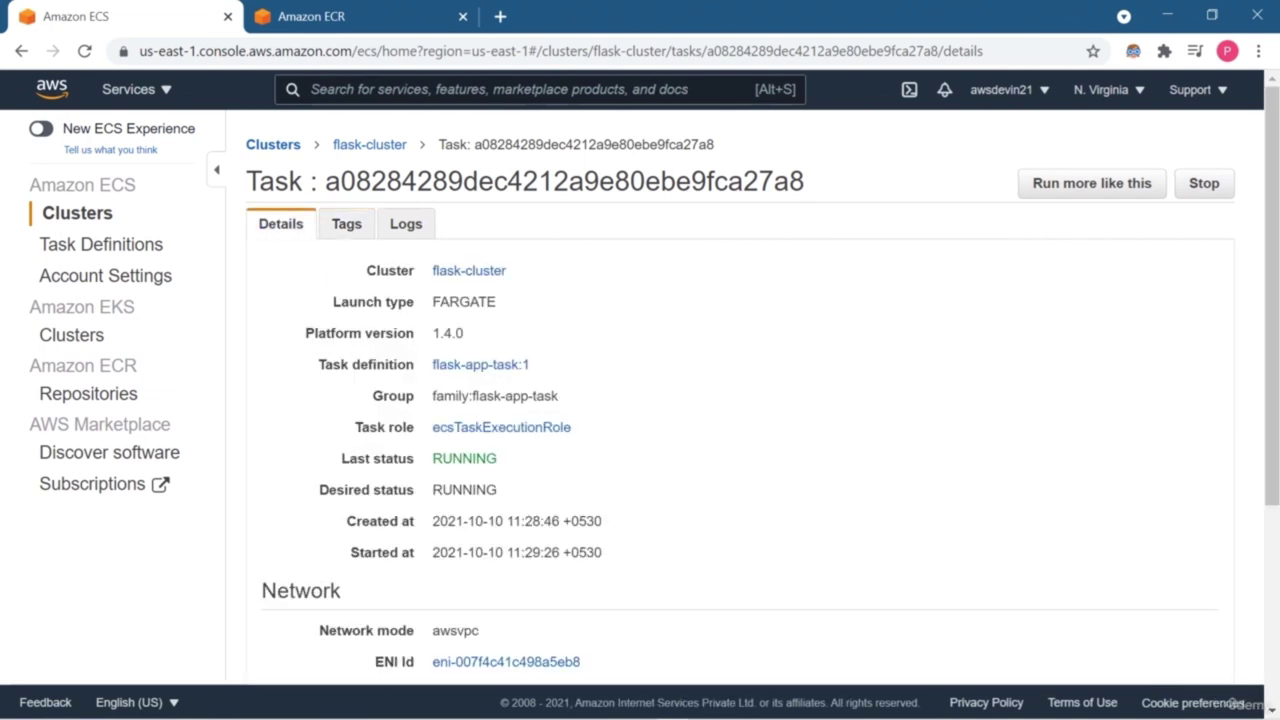
Step: Expand the flask-app container of the running task and examine its network bindings, environment variables, mount points and other configuration details
{"action": "scroll", "coordinate": [654, 406], "scroll_direction": "down", "scroll_amount": 7}
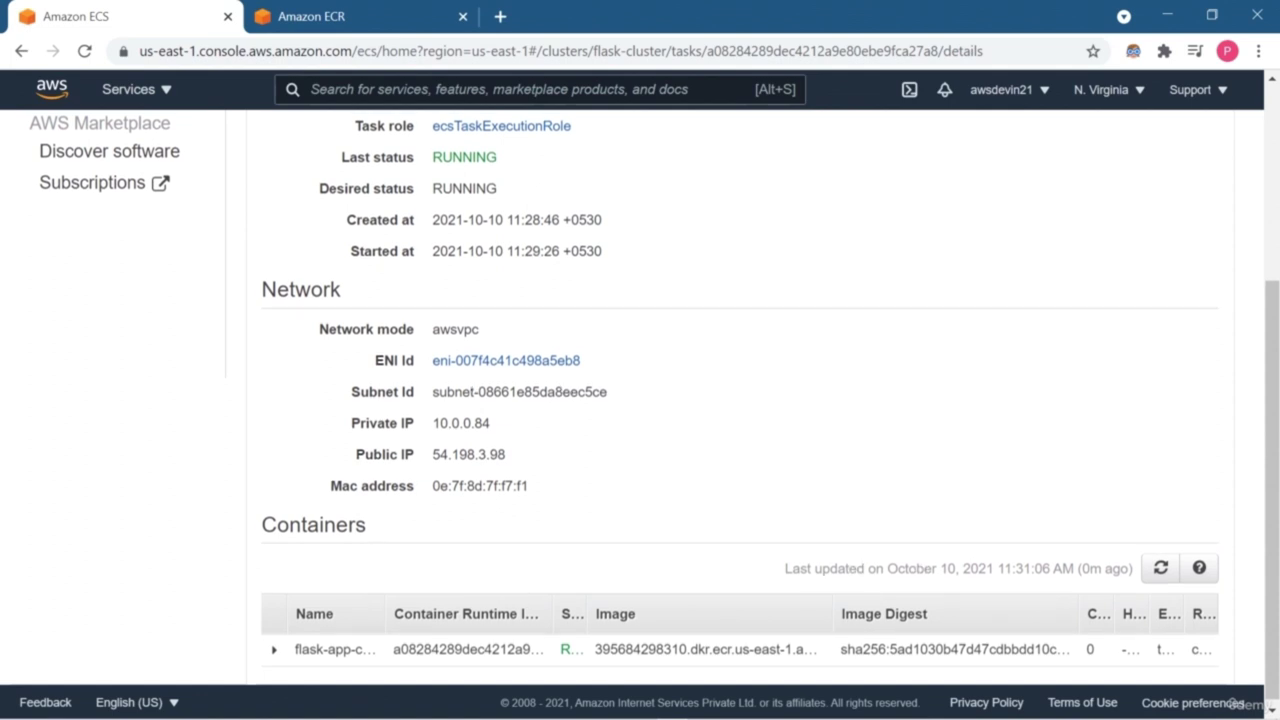
{"action": "left_click", "coordinate": [274, 649]}
{"action": "scroll", "coordinate": [740, 400], "scroll_direction": "down", "scroll_amount": 4}
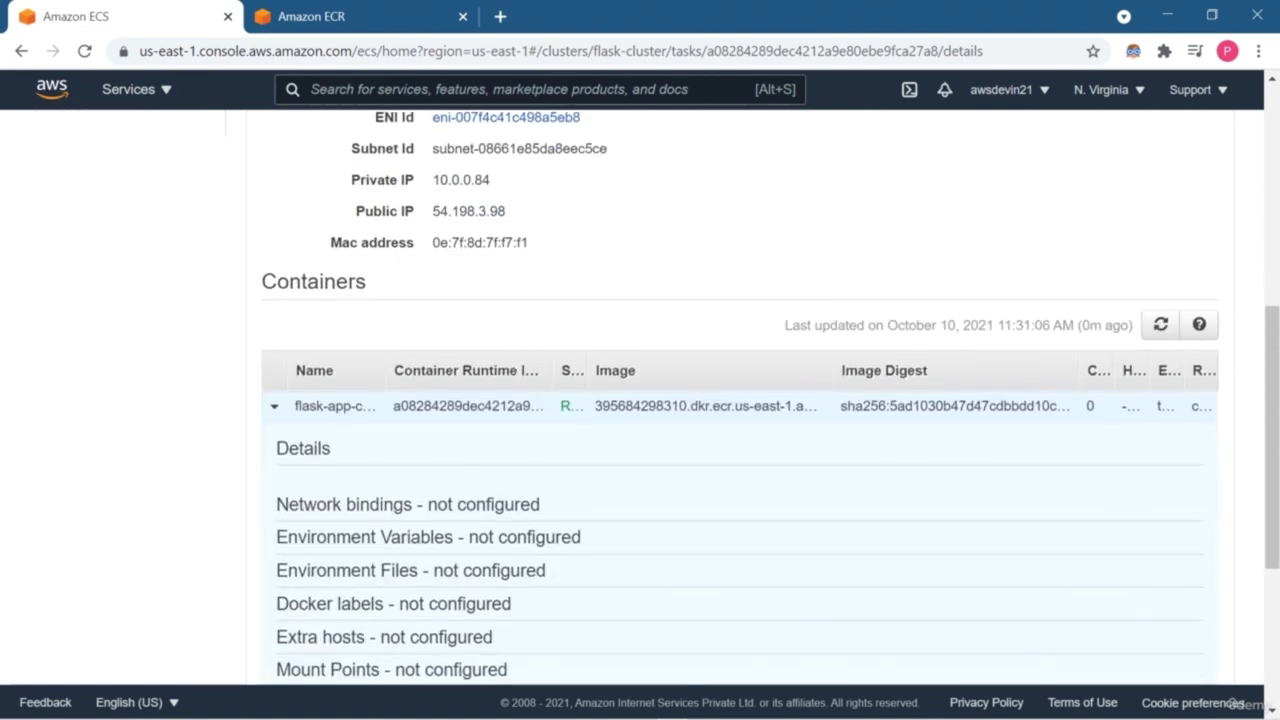
{"action": "scroll", "coordinate": [740, 400], "scroll_direction": "down", "scroll_amount": 3}
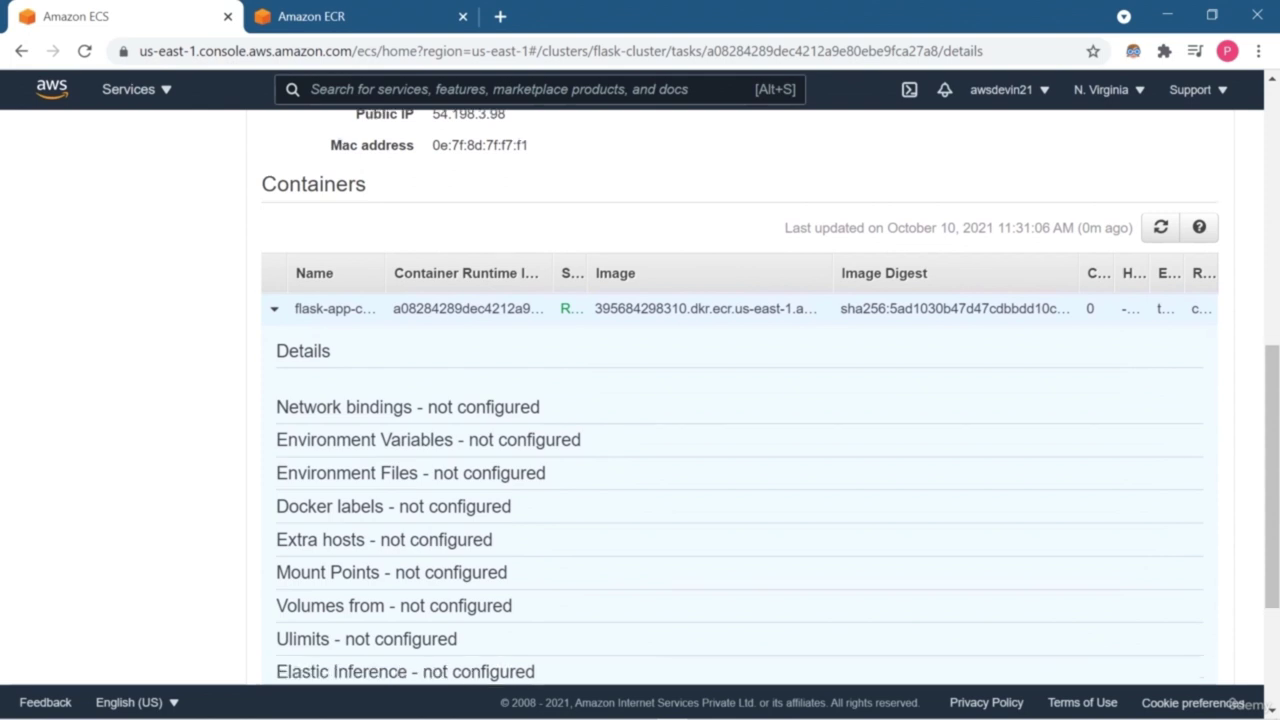
Step: Find the running task's public IP in its network details and open that address in a new browser tab
{"action": "scroll", "coordinate": [740, 400], "scroll_direction": "up", "scroll_amount": 1}
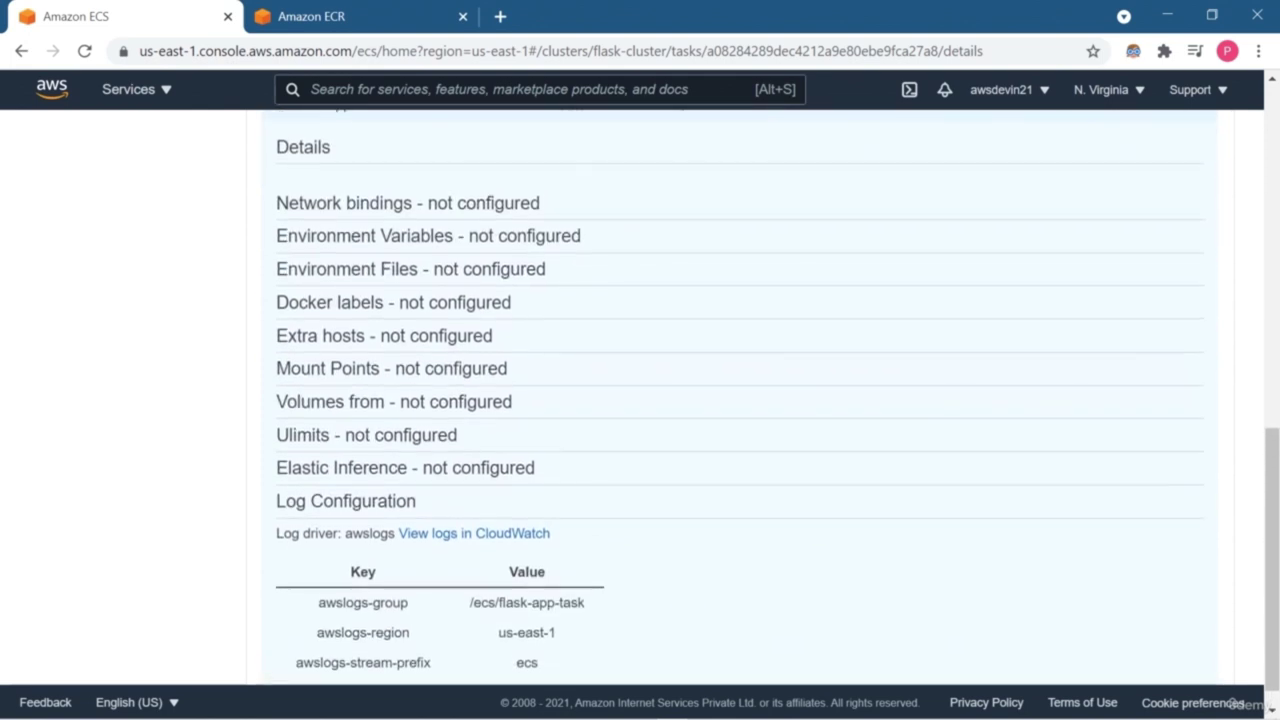
{"action": "scroll", "coordinate": [740, 400], "scroll_direction": "up", "scroll_amount": 6}
{"action": "scroll", "coordinate": [740, 400], "scroll_direction": "up", "scroll_amount": 3}
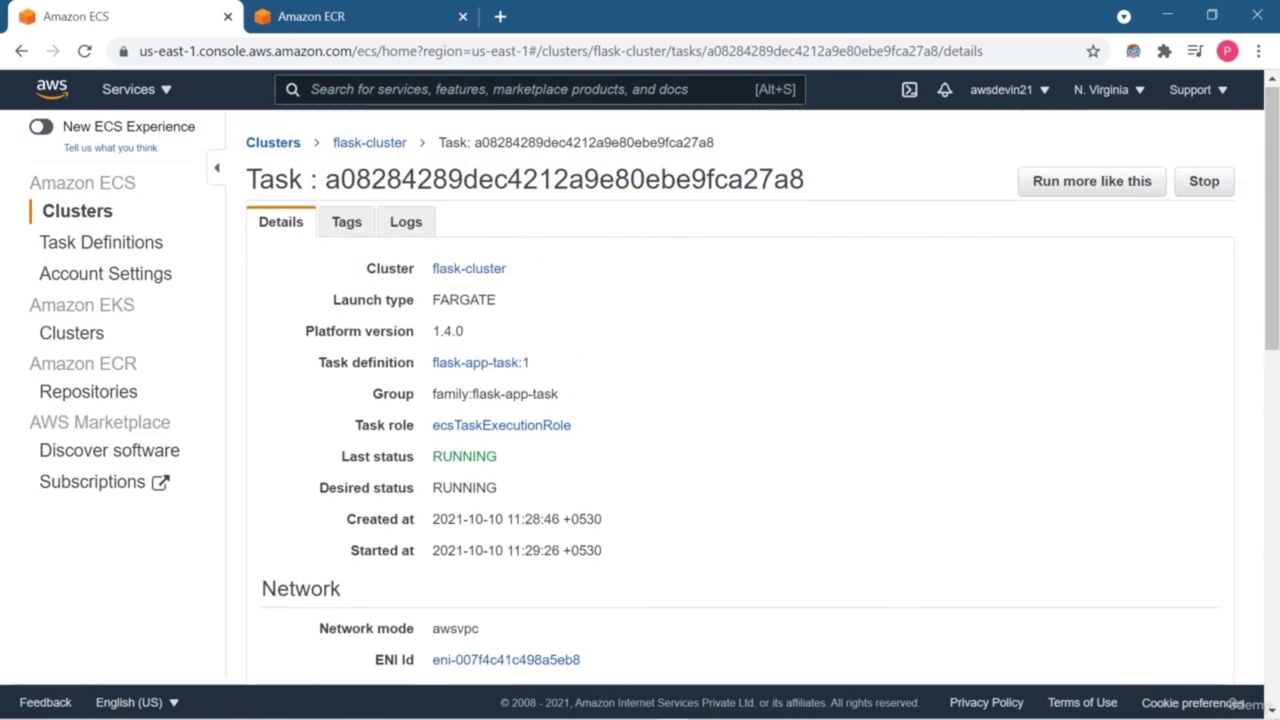
{"action": "scroll", "coordinate": [740, 400], "scroll_direction": "down", "scroll_amount": 3}
{"action": "scroll", "coordinate": [740, 400], "scroll_direction": "down", "scroll_amount": 1}
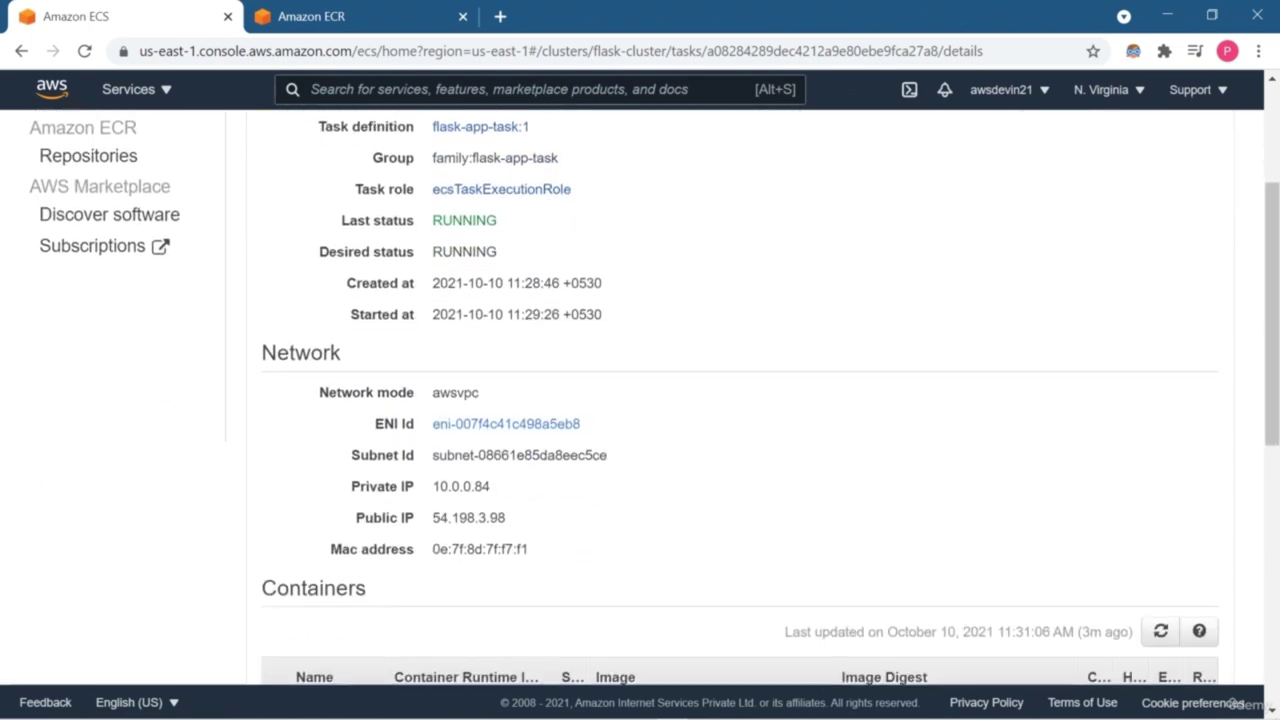
{"action": "left_click_drag", "start_coordinate": [429, 518], "coordinate": [505, 518]}
{"action": "left_click", "coordinate": [458, 518]}
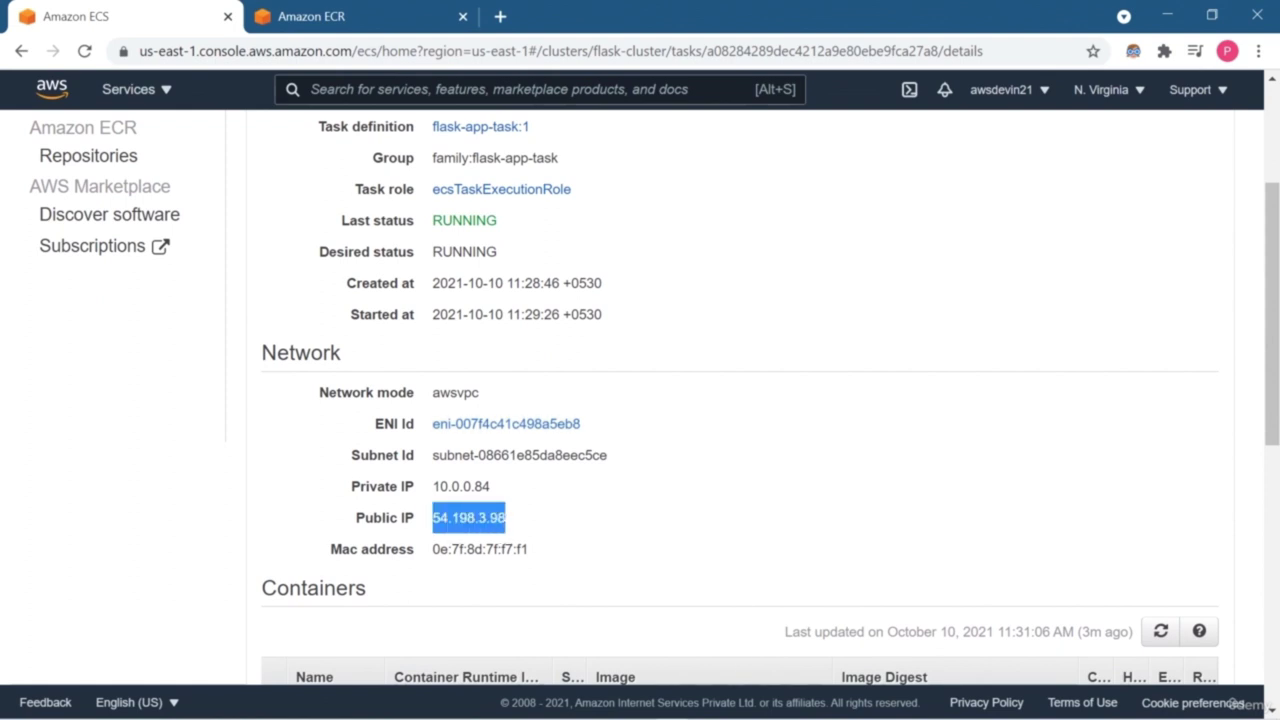
{"action": "right_click", "coordinate": [500, 516]}
{"action": "left_click", "coordinate": [580, 572]}
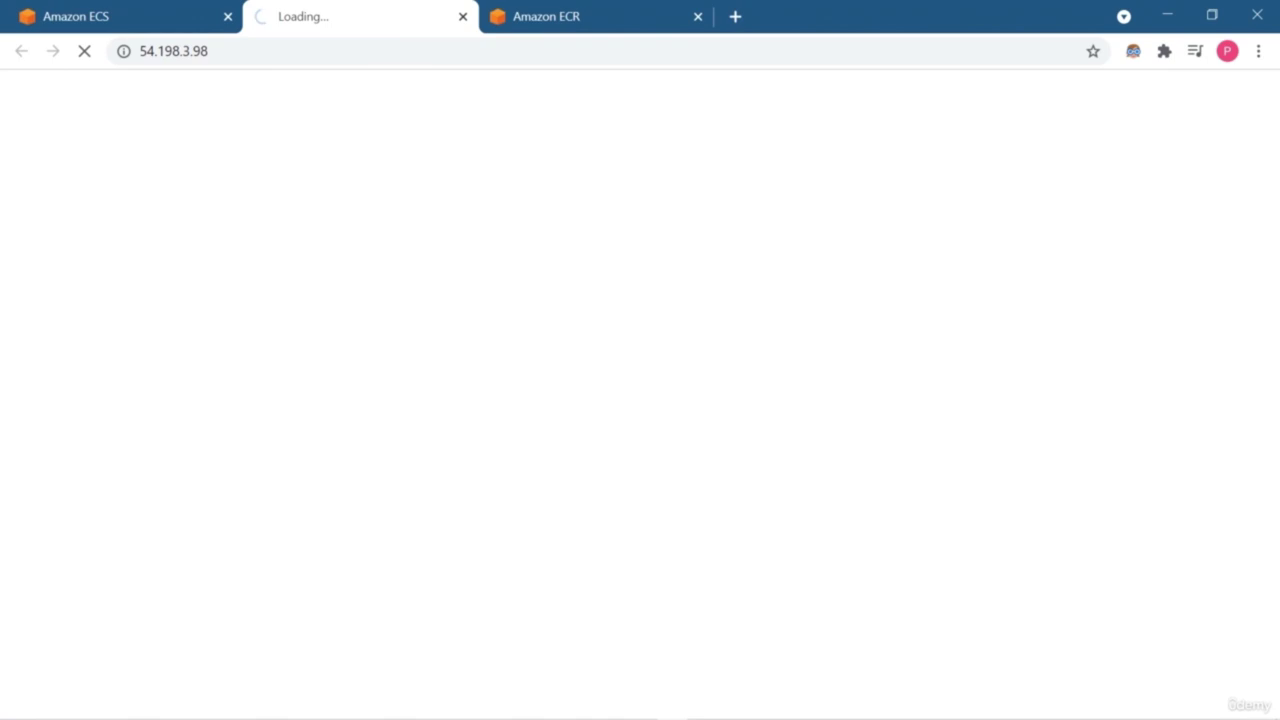
Step: Try to load the Flask app at 54.198.3.98 on port 5001
{"action": "key", "text": "ctrl+l"}
{"action": "key", "text": "End"}
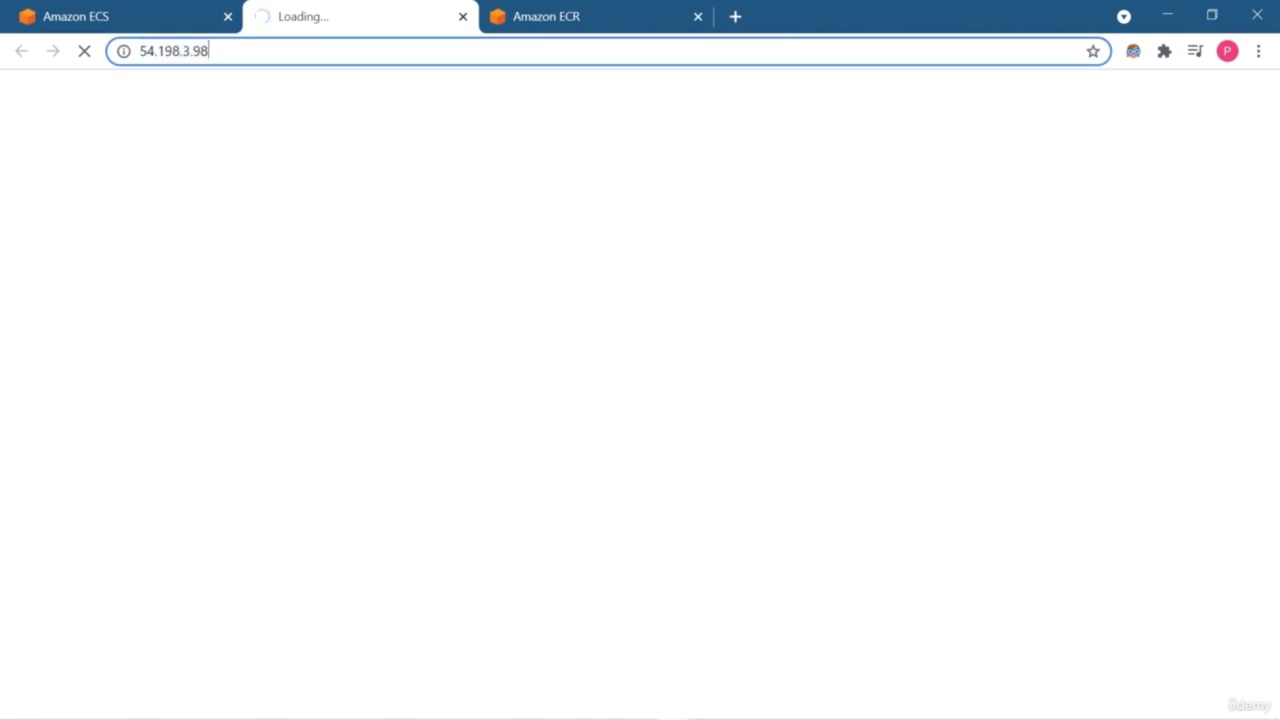
{"action": "type", "text": ":500"}
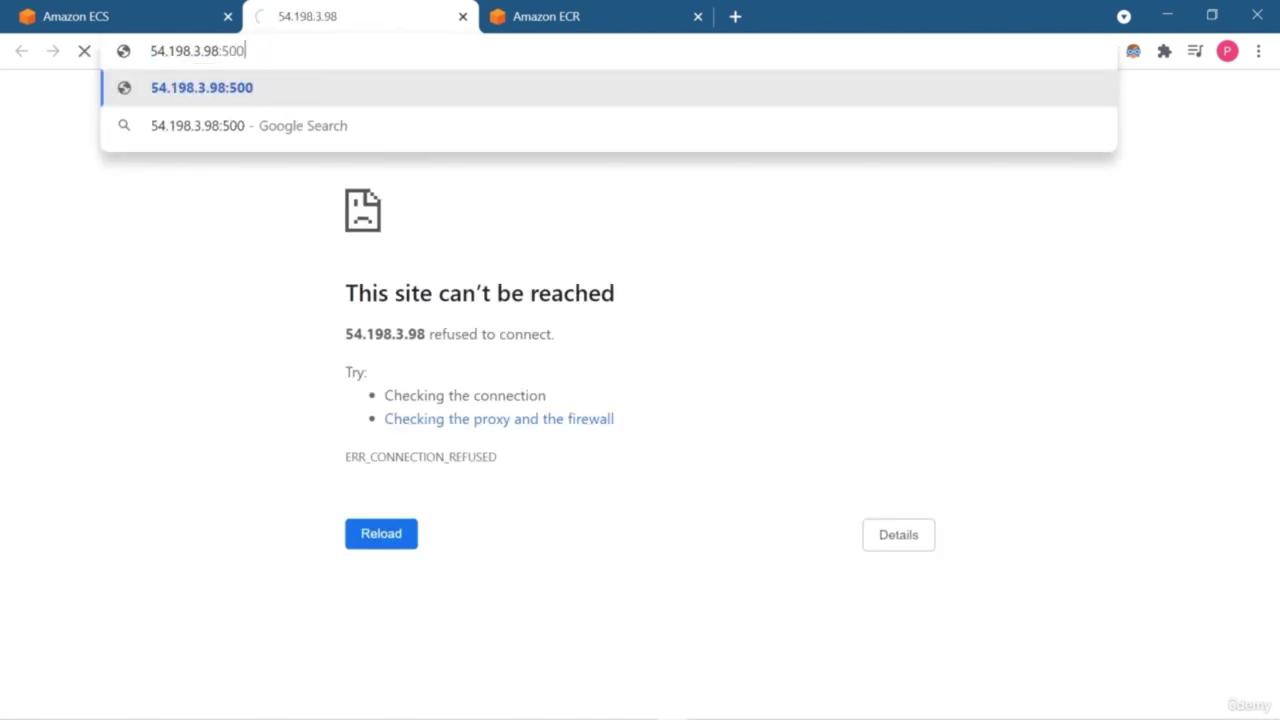
{"action": "type", "text": "1"}
{"action": "key", "text": "Return"}
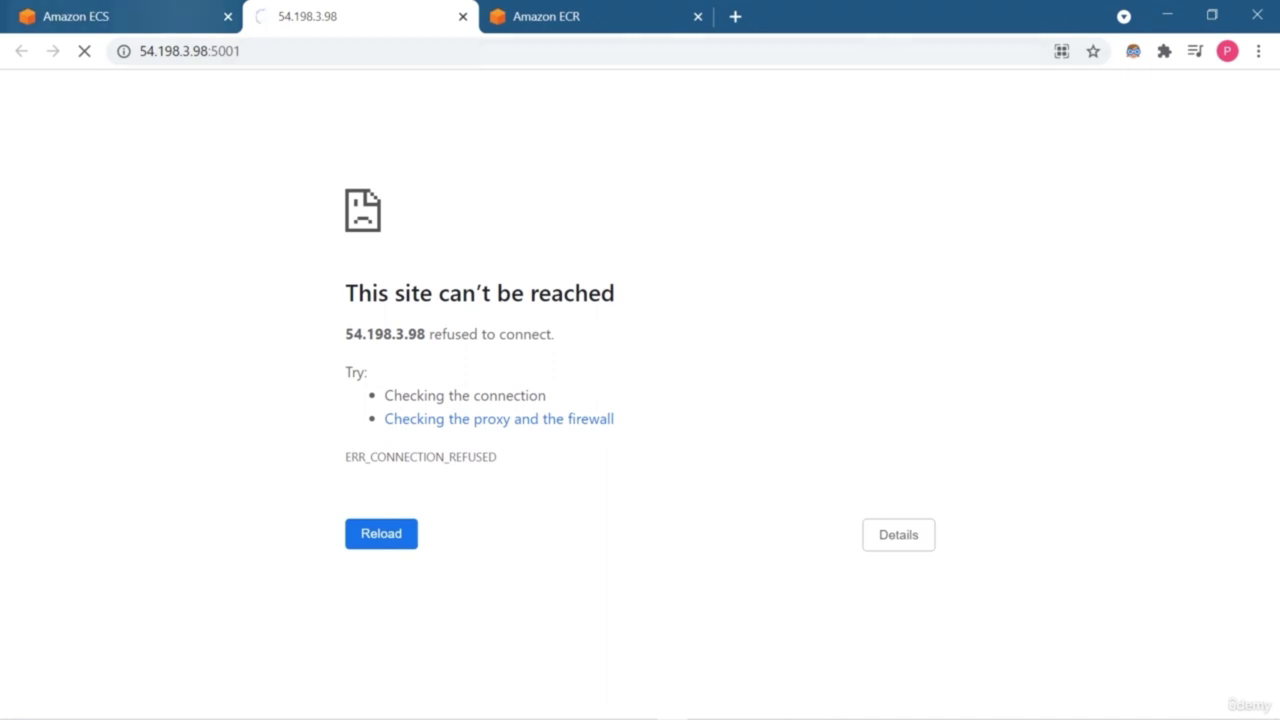
Step: From the ECS task's network interface, open the flask--1804 security group and check its inbound rule's port range and source
{"action": "key", "text": "ctrl+shift+Tab"}
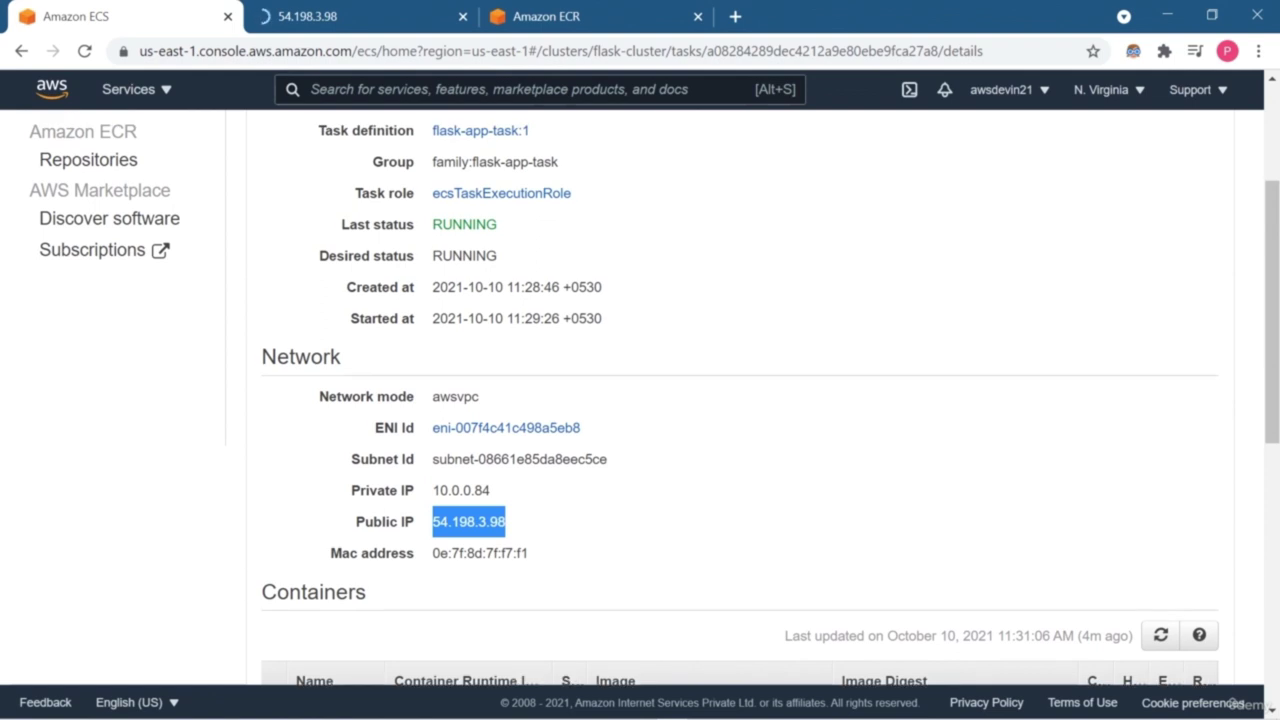
{"action": "left_click", "coordinate": [506, 427], "text": "ctrl"}
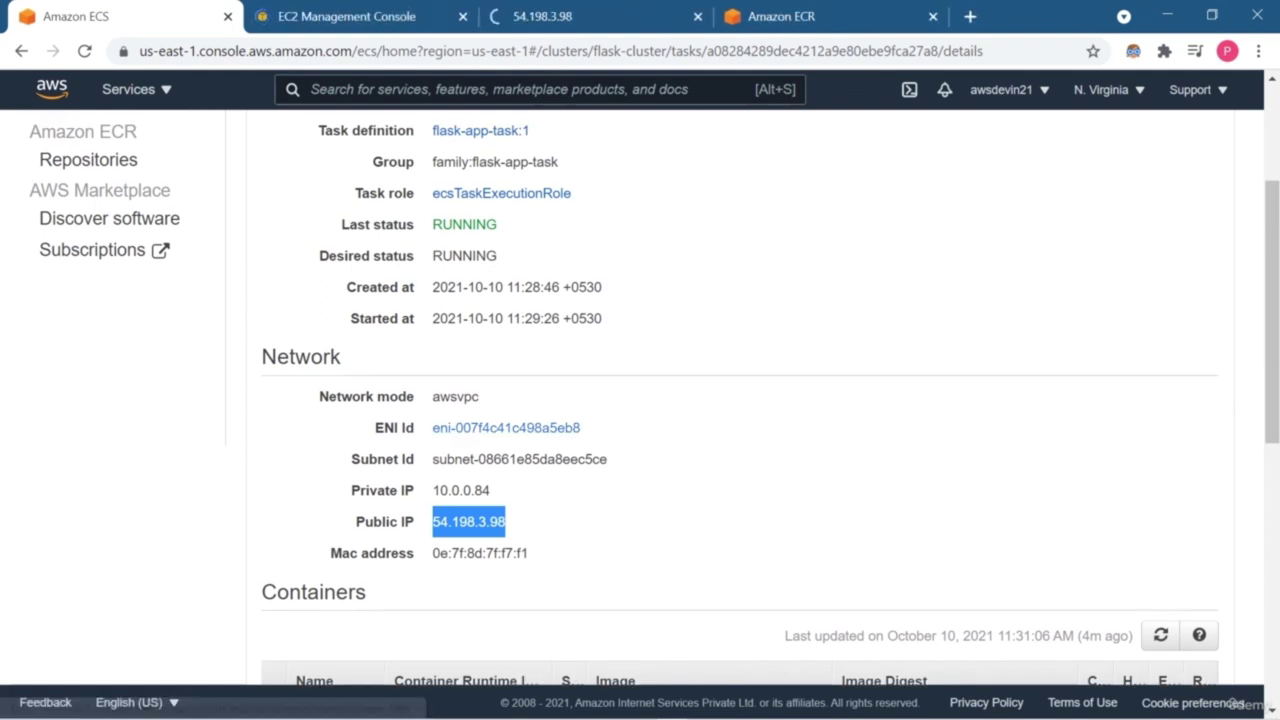
{"action": "key", "text": "ctrl+Tab"}
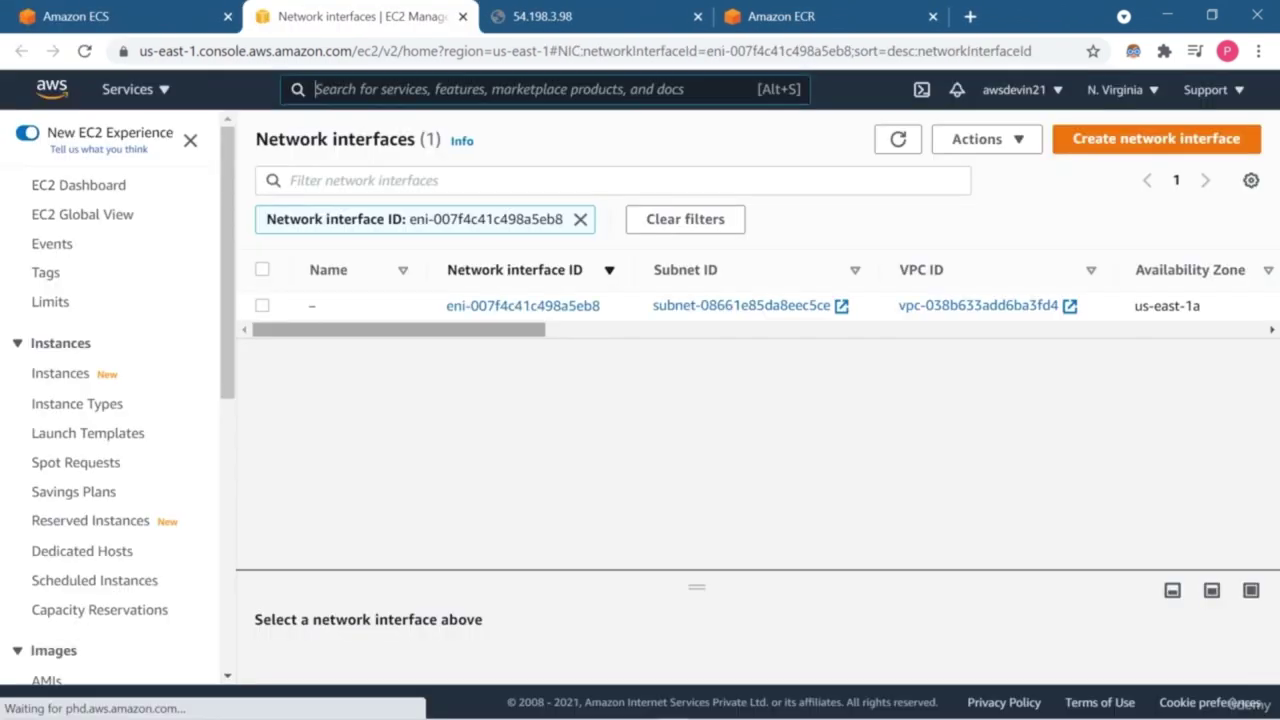
{"action": "scroll", "coordinate": [600, 305], "scroll_direction": "right", "scroll_amount": 5}
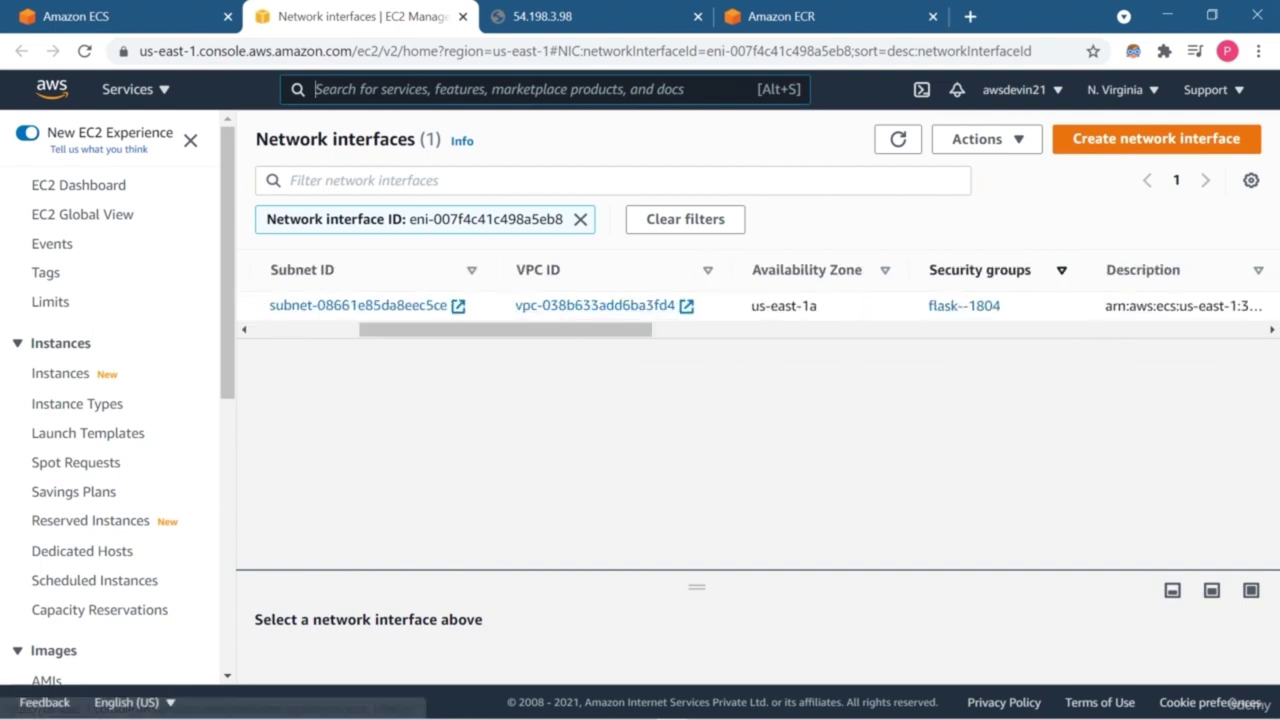
{"action": "left_click", "coordinate": [964, 305]}
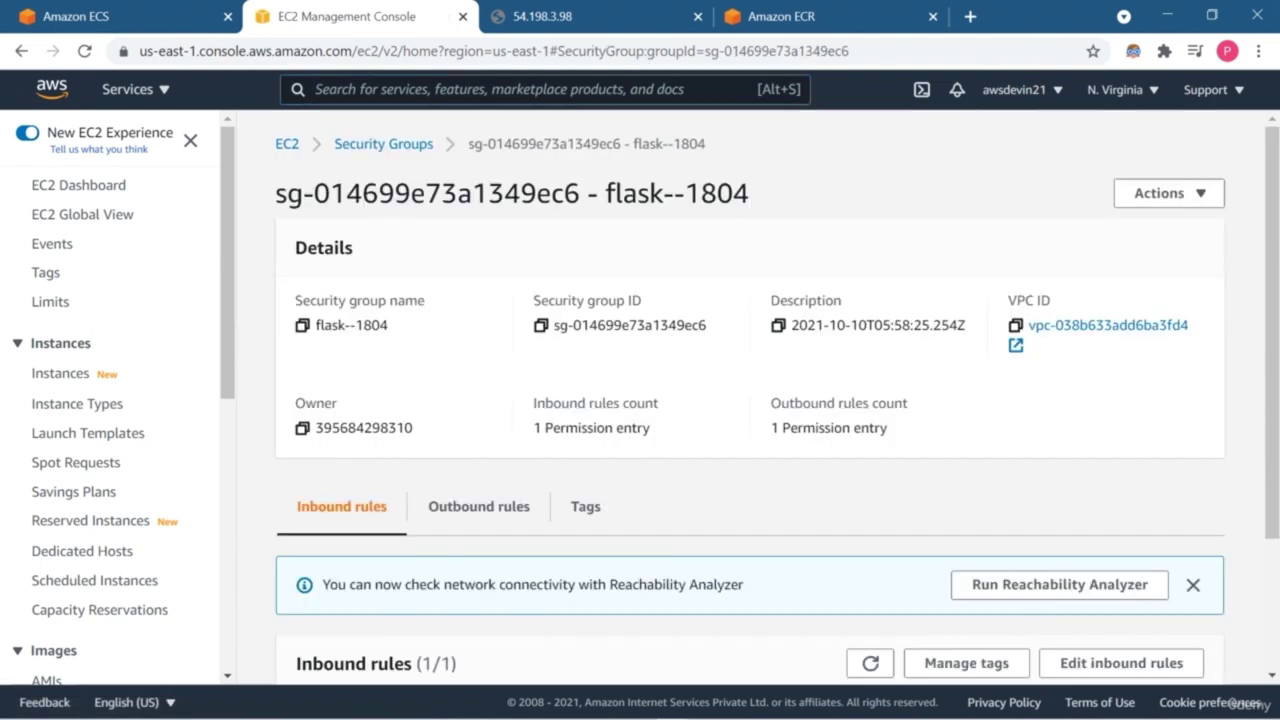
{"action": "scroll", "coordinate": [750, 400], "scroll_direction": "down", "scroll_amount": 2}
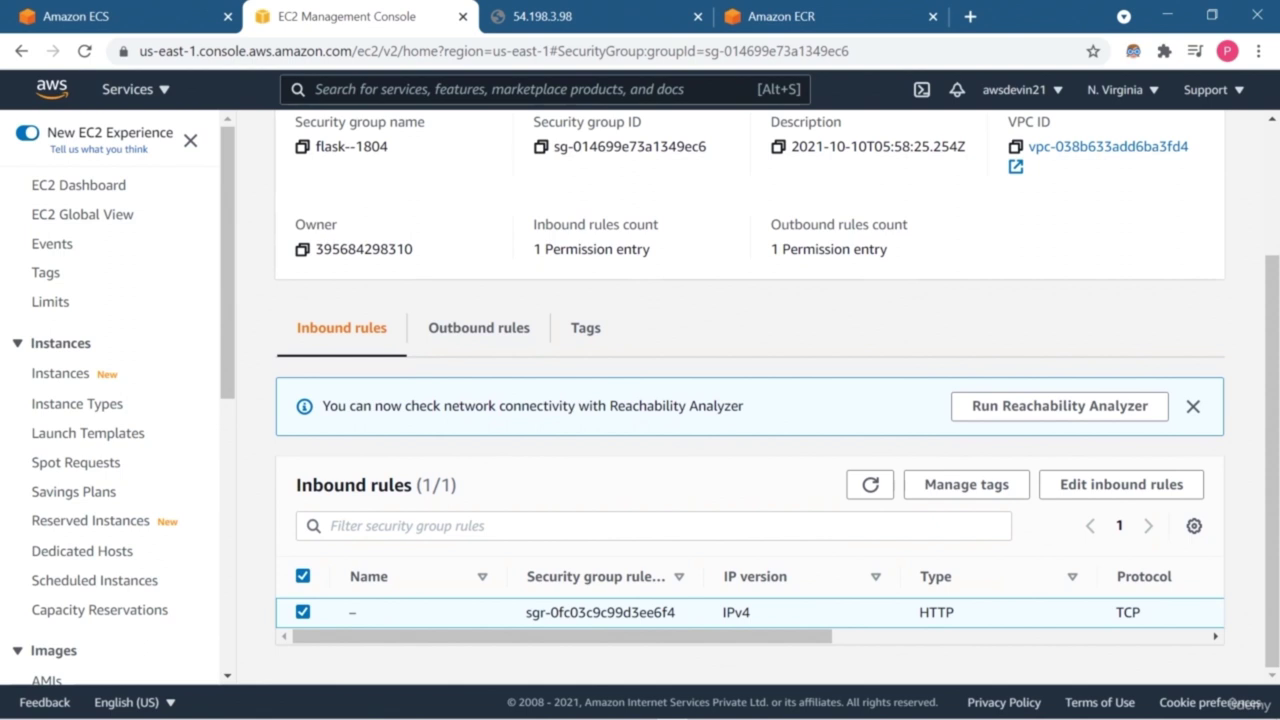
{"action": "scroll", "coordinate": [723, 606], "scroll_direction": "right", "scroll_amount": 4}
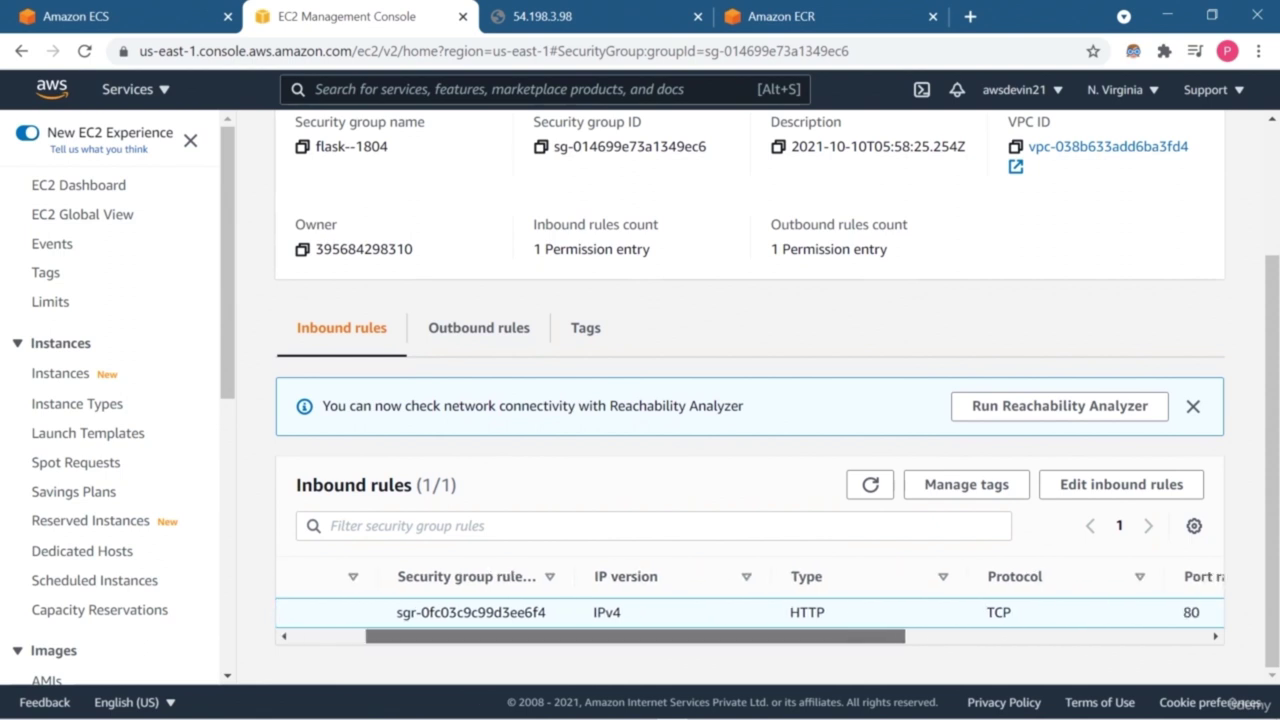
{"action": "scroll", "coordinate": [750, 606], "scroll_direction": "right", "scroll_amount": 5}
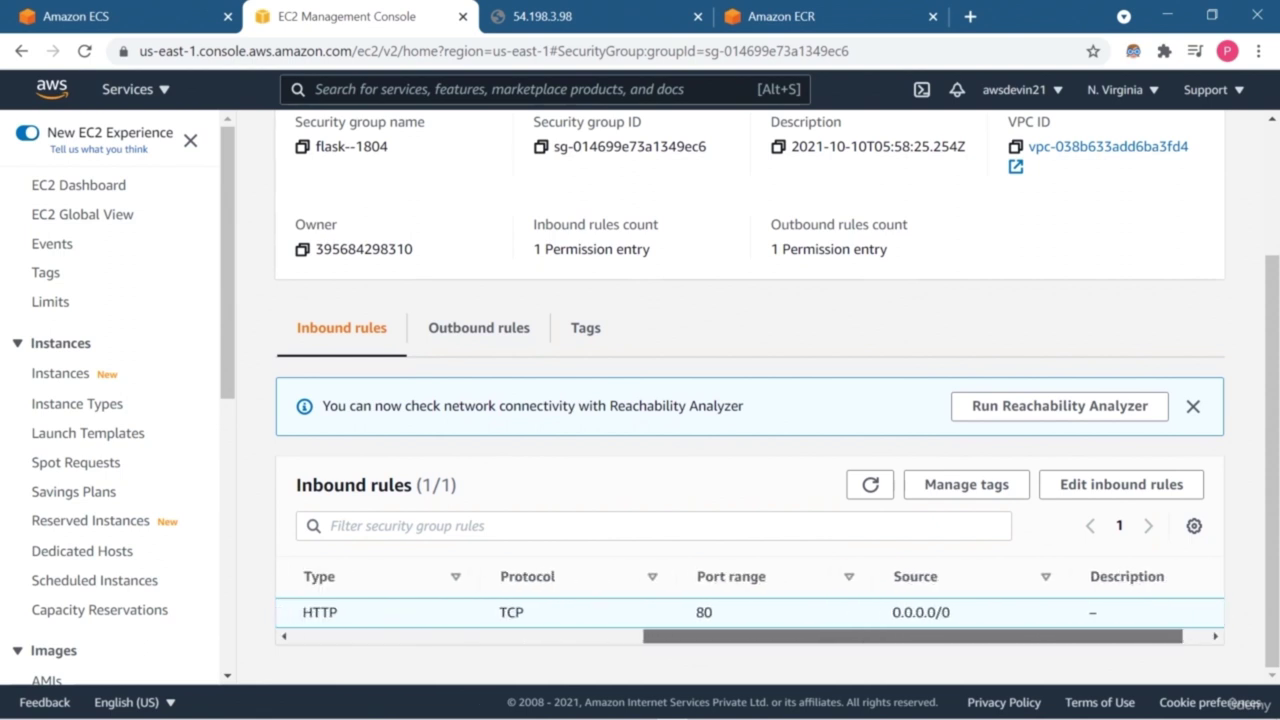
{"action": "scroll", "coordinate": [750, 606], "scroll_direction": "left", "scroll_amount": 9}
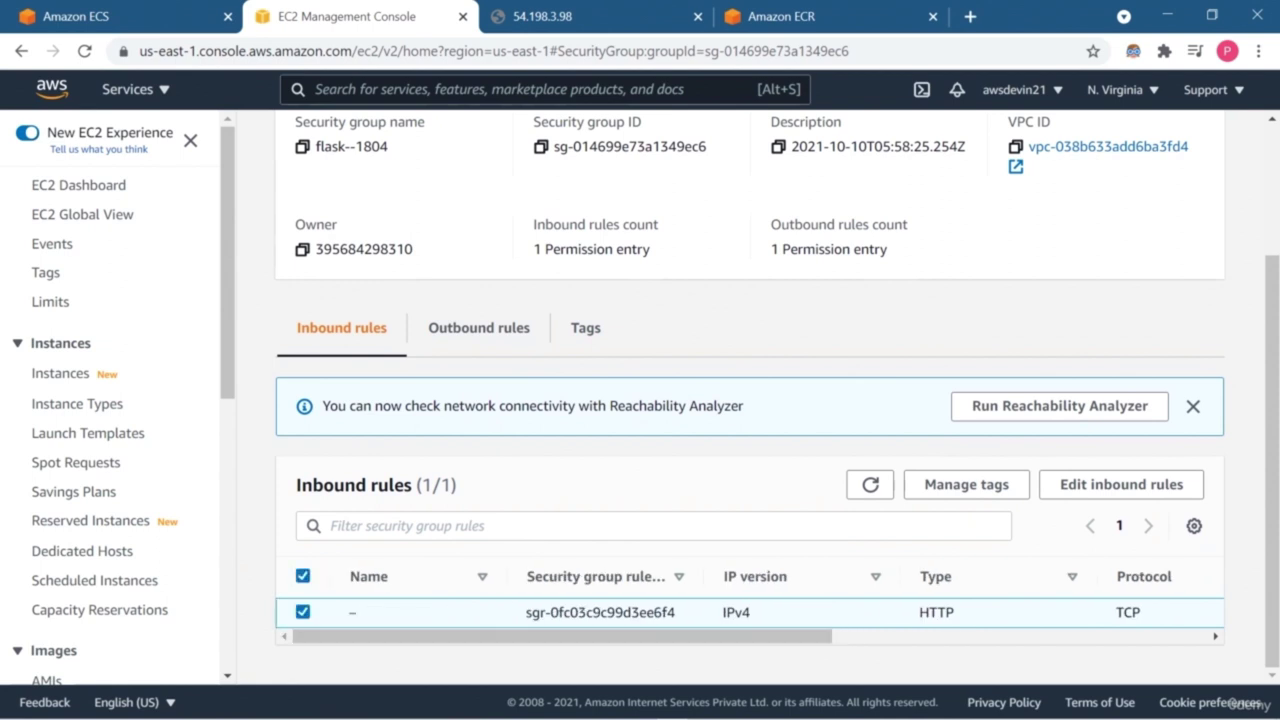
Step: Add a Custom TCP inbound rule for port 5001, checking the port against main.py in the docker-flask-app project
{"action": "left_click", "coordinate": [1121, 484]}
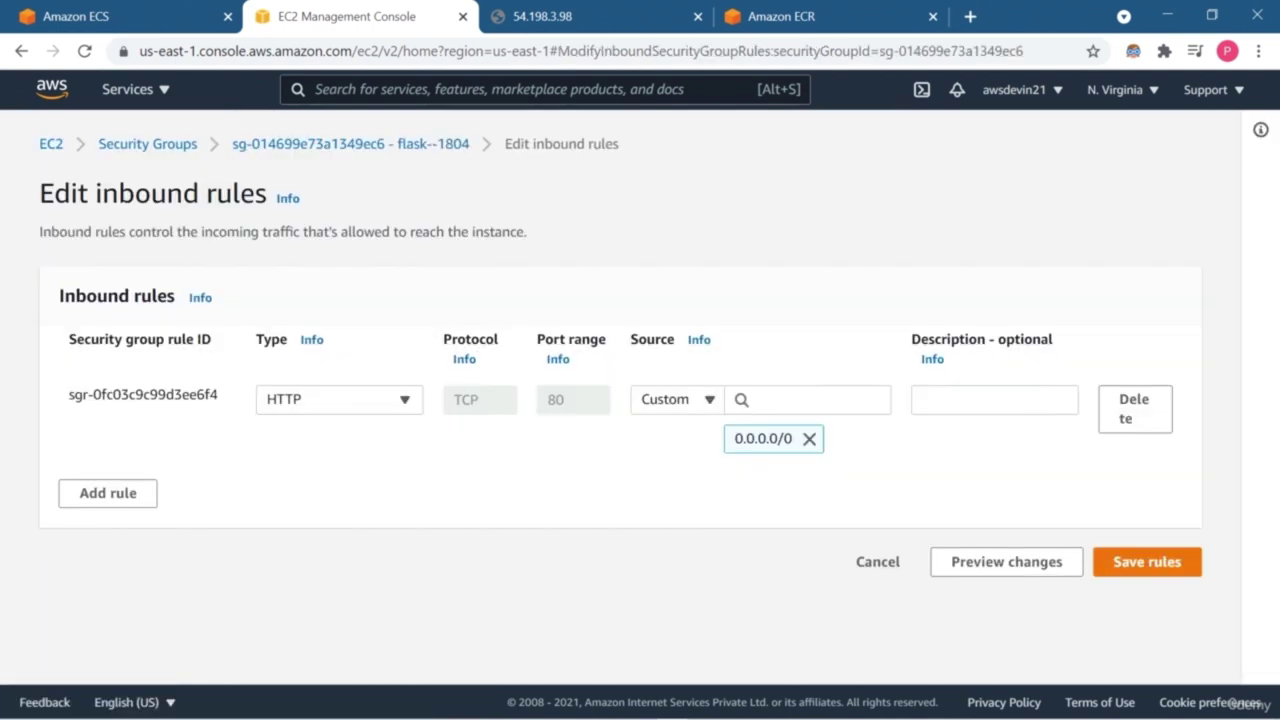
{"action": "left_click", "coordinate": [107, 493]}
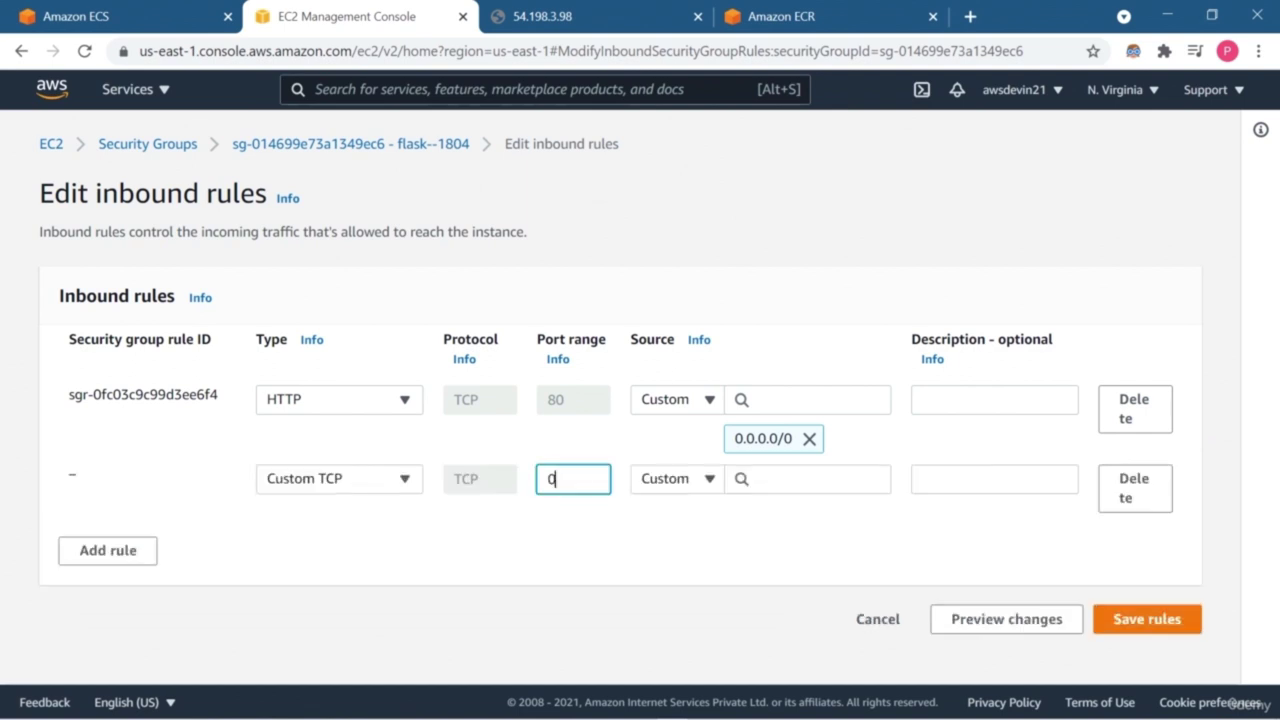
{"action": "left_click", "coordinate": [580, 707]}
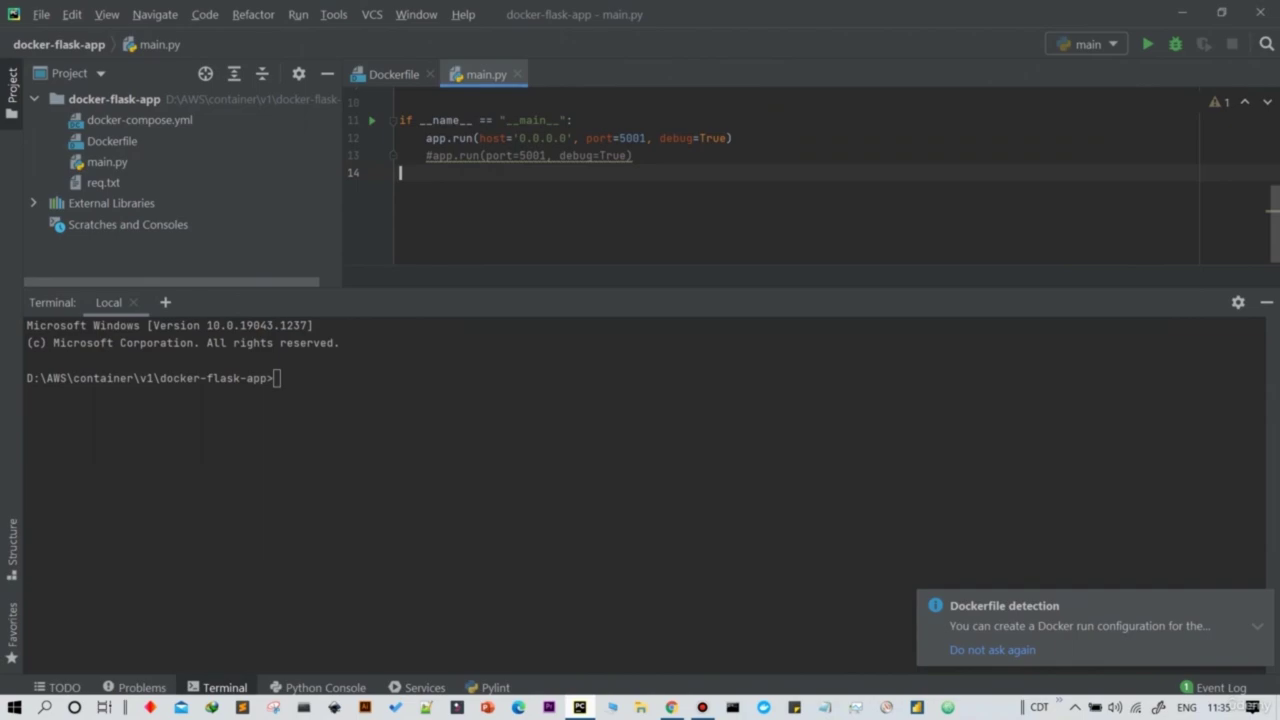
{"action": "left_click", "coordinate": [580, 707]}
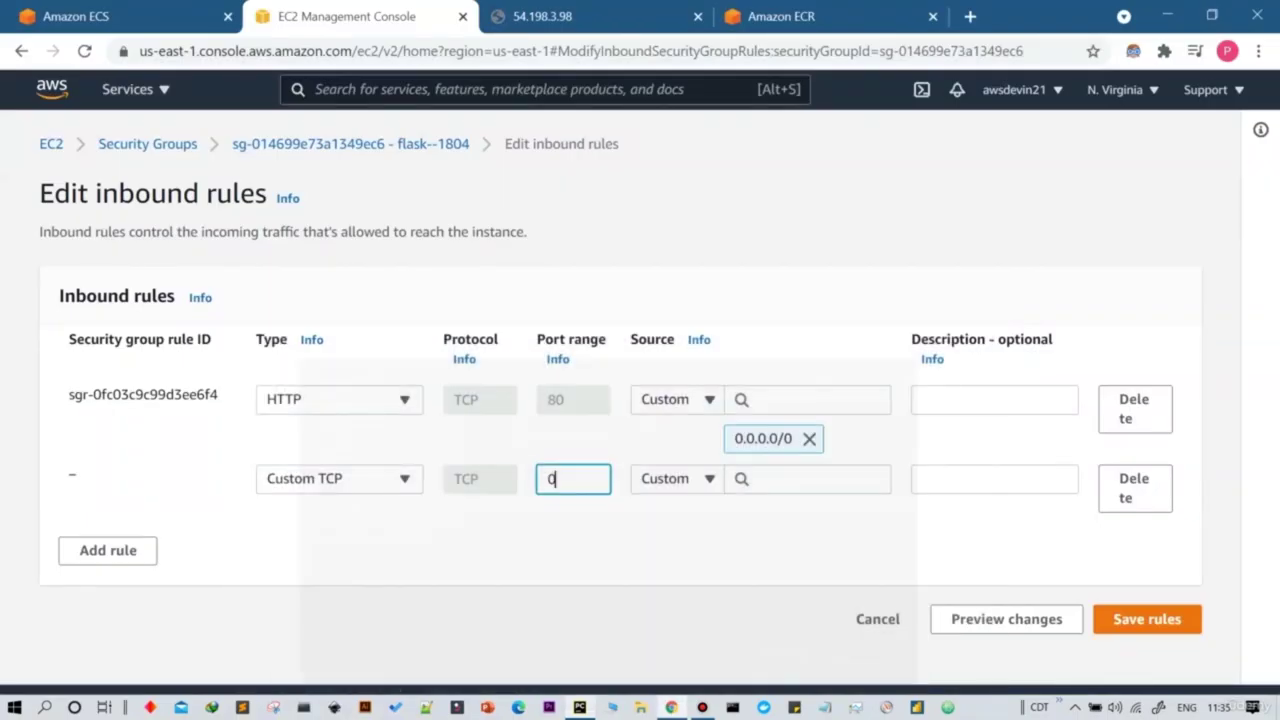
{"action": "key", "text": "BackSpace"}
{"action": "type", "text": "5001"}
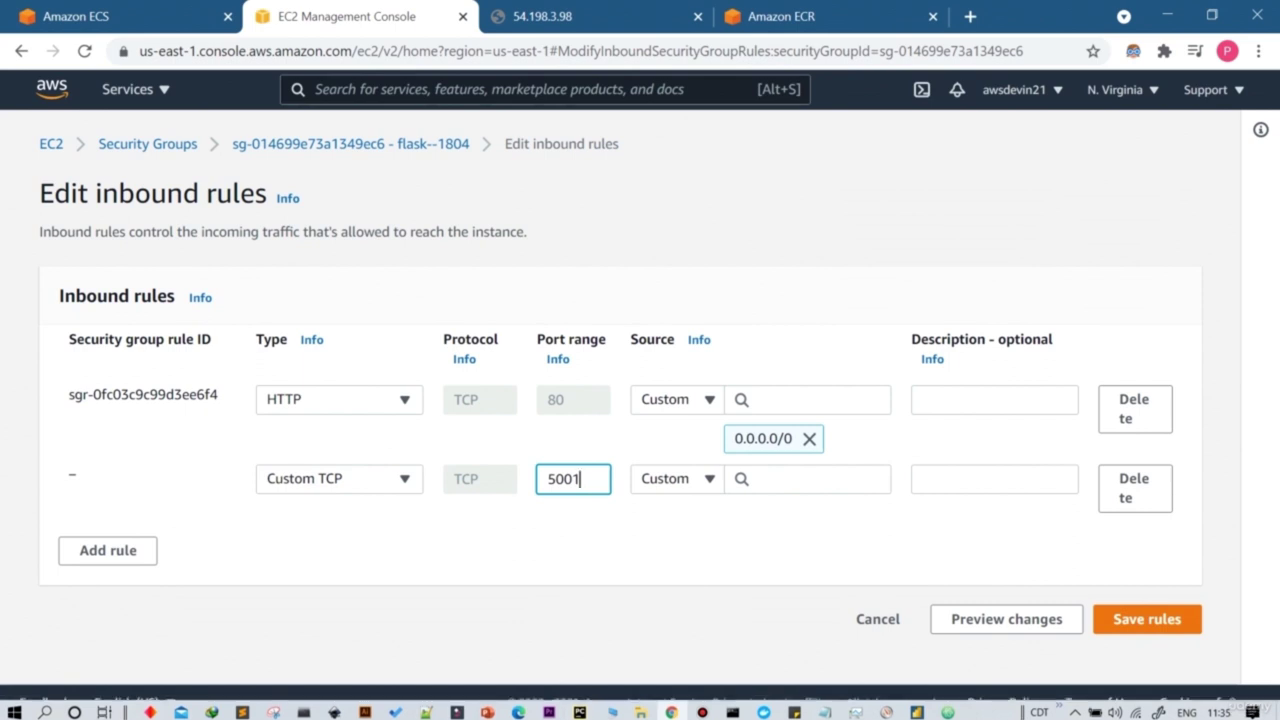
Step: Set the new rule's source to Anywhere-IPv4 and save the inbound rules
{"action": "left_click", "coordinate": [677, 478]}
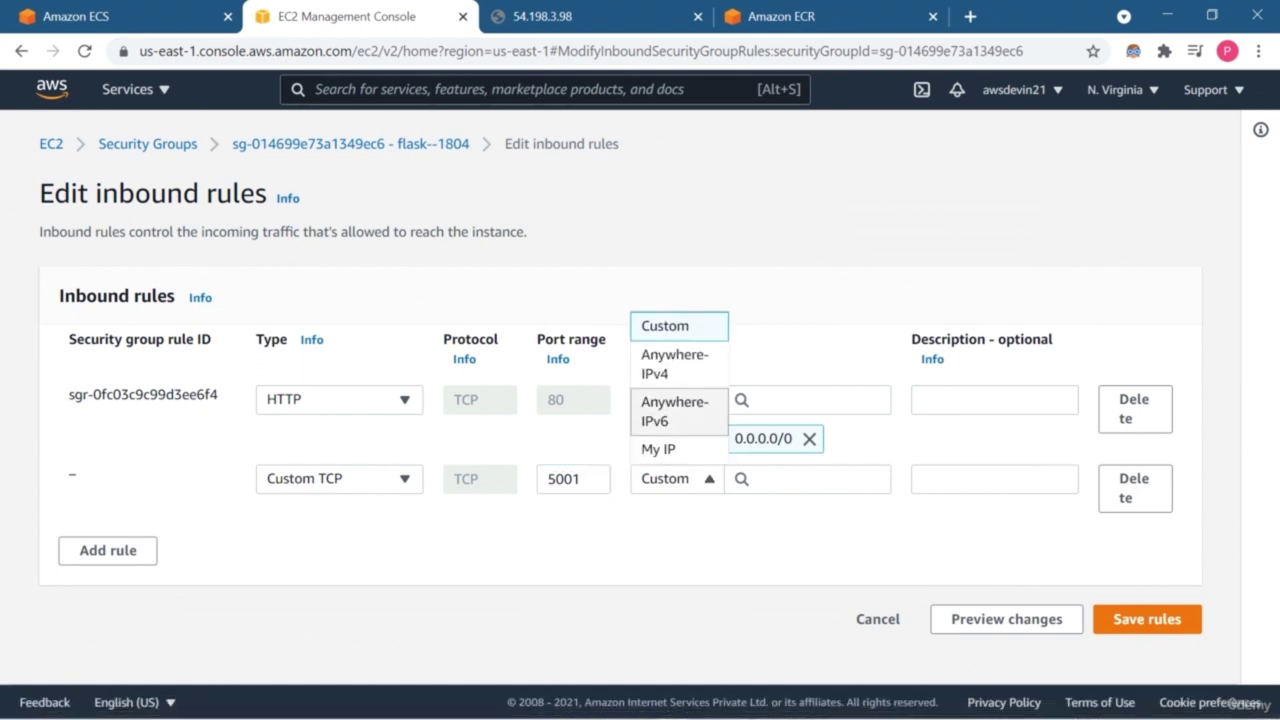
{"action": "left_click", "coordinate": [675, 363]}
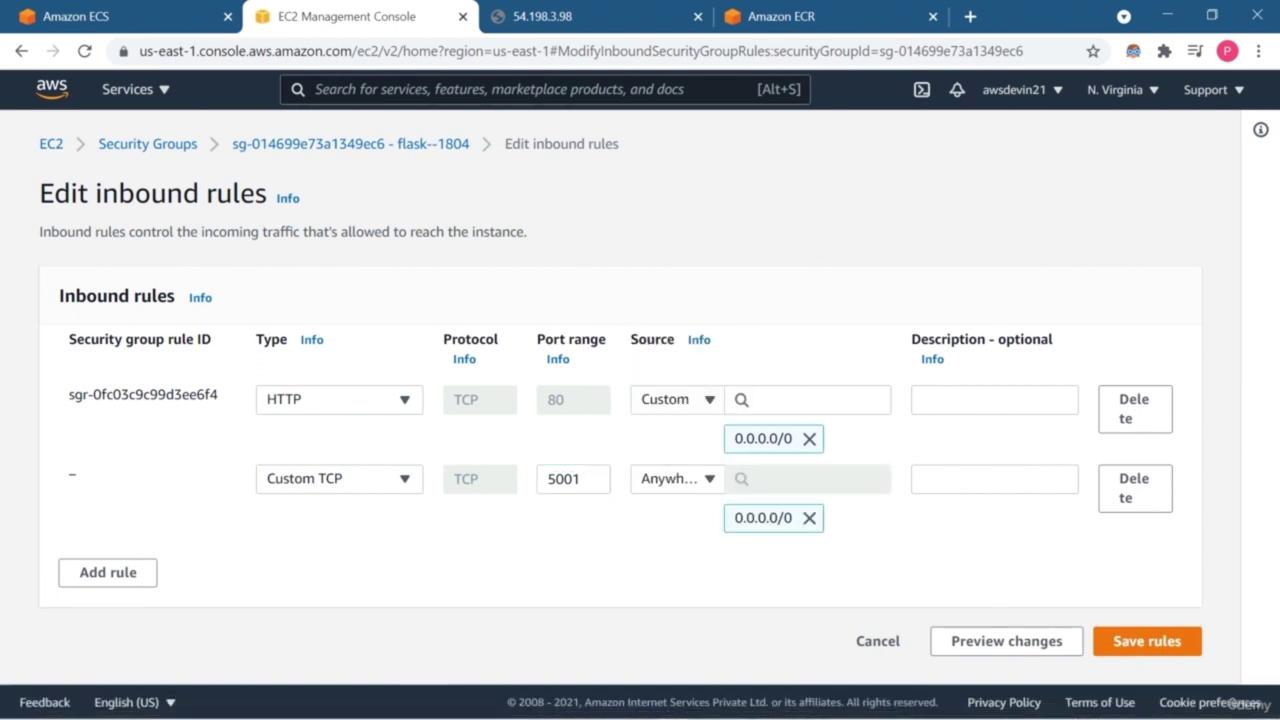
{"action": "left_click", "coordinate": [1147, 641]}
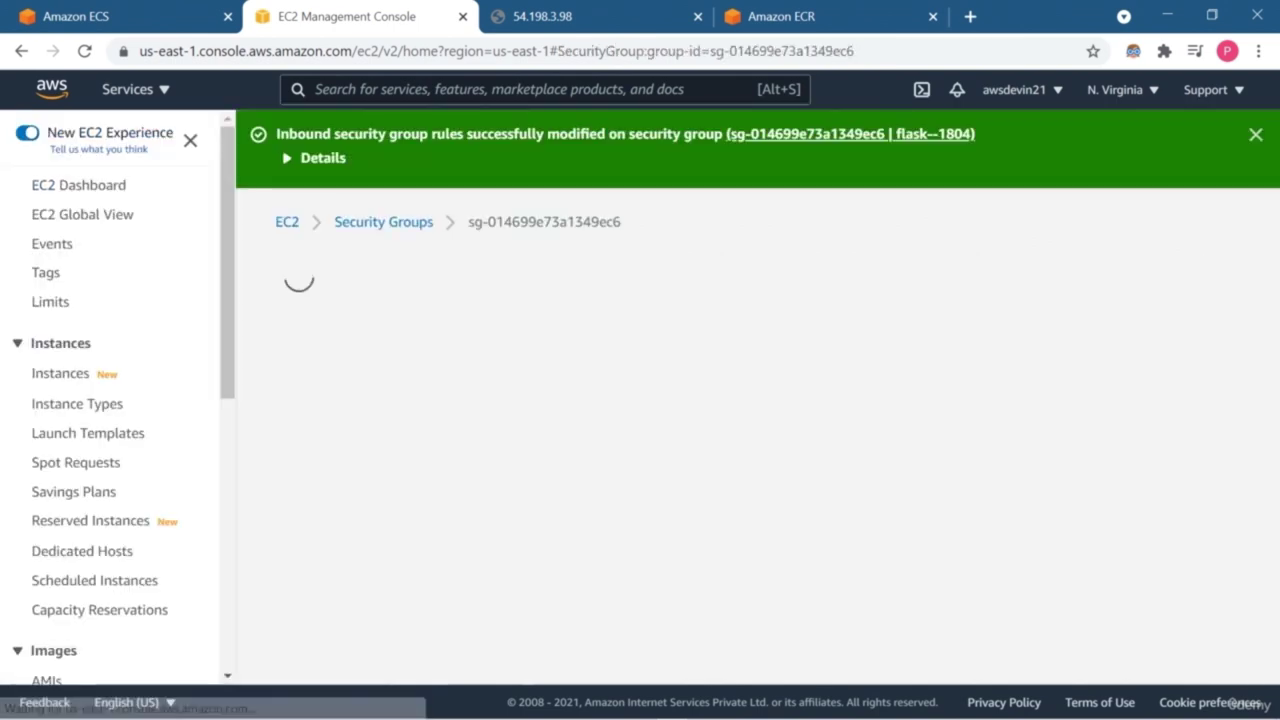
Step: Review the saved inbound rules of the security group, including their port ranges
{"action": "scroll", "coordinate": [750, 400], "scroll_direction": "down", "scroll_amount": 3}
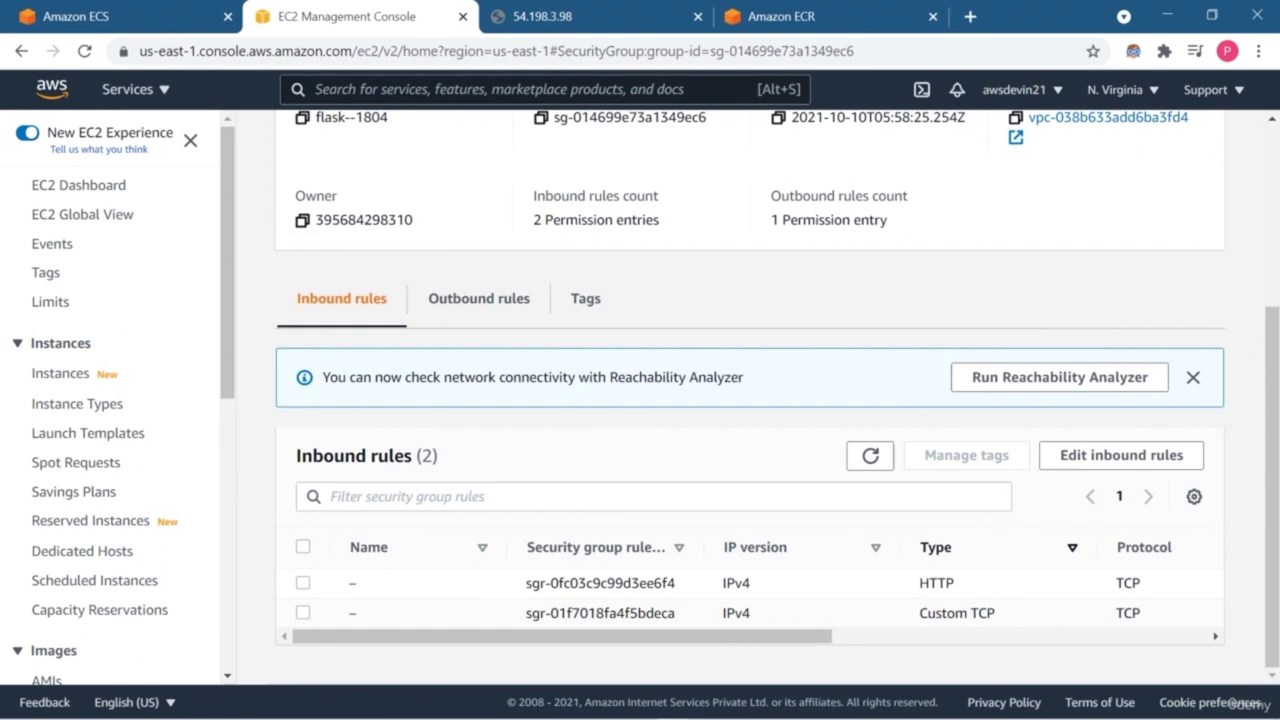
{"action": "scroll", "coordinate": [750, 597], "scroll_direction": "right", "scroll_amount": 5}
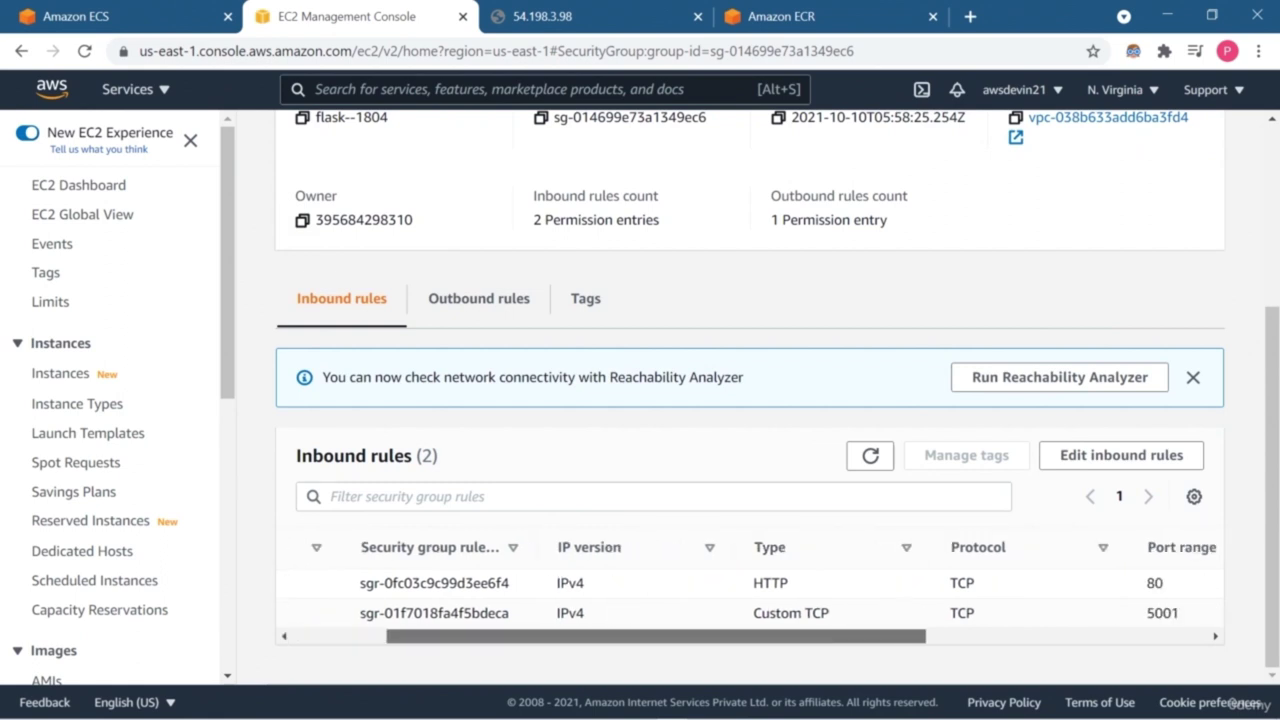
{"action": "scroll", "coordinate": [750, 597], "scroll_direction": "right", "scroll_amount": 2}
{"action": "scroll", "coordinate": [750, 597], "scroll_direction": "left", "scroll_amount": 8}
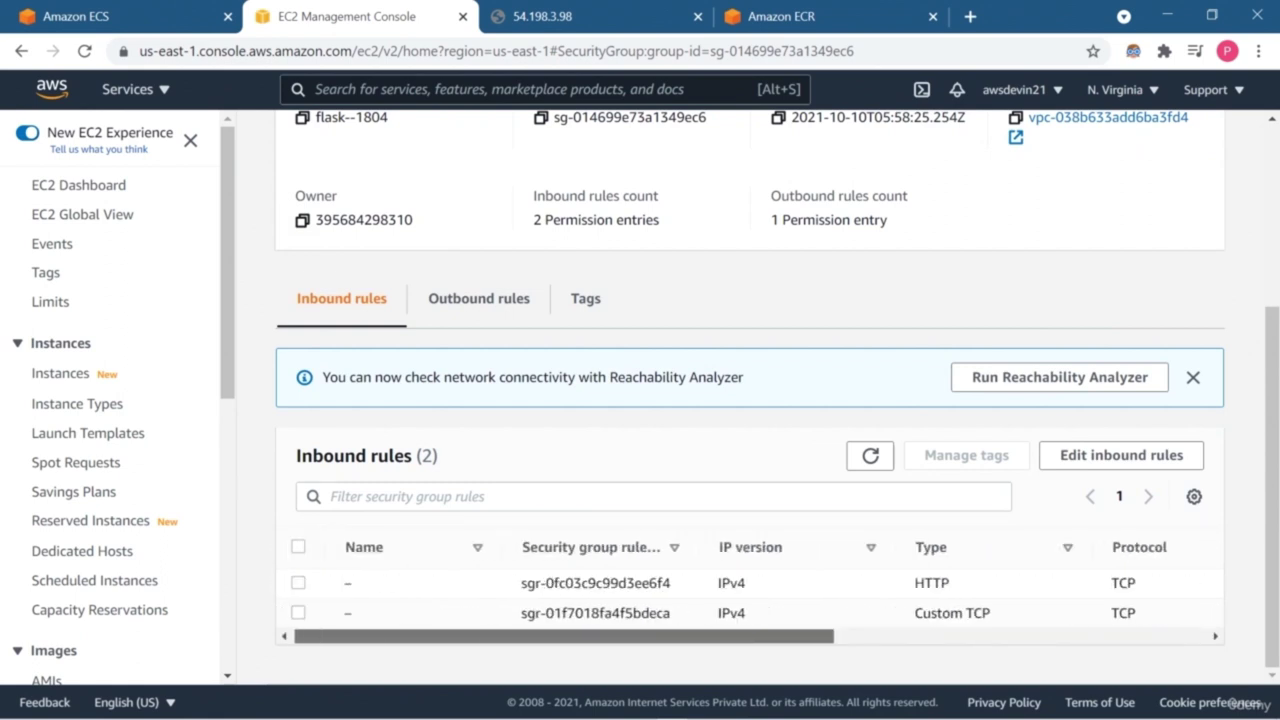
{"action": "scroll", "coordinate": [750, 400], "scroll_direction": "up", "scroll_amount": 3}
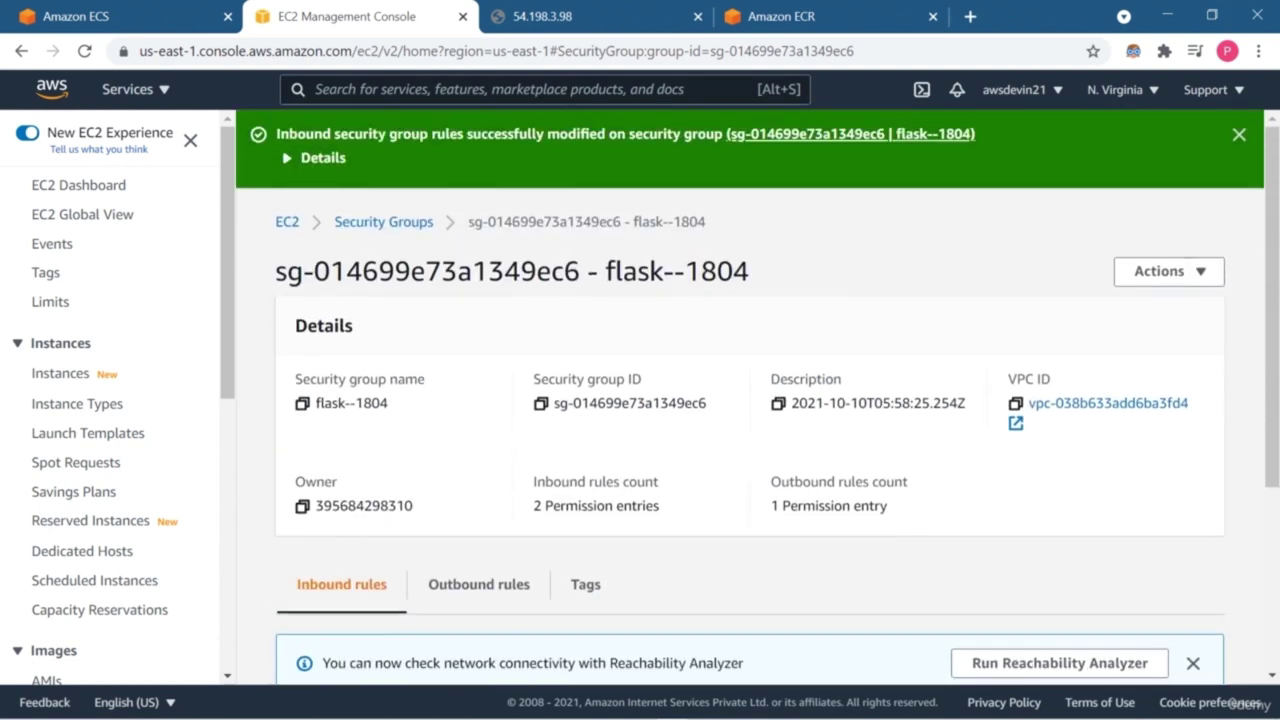
{"action": "left_click", "coordinate": [318, 157]}
{"action": "key", "text": "Return"}
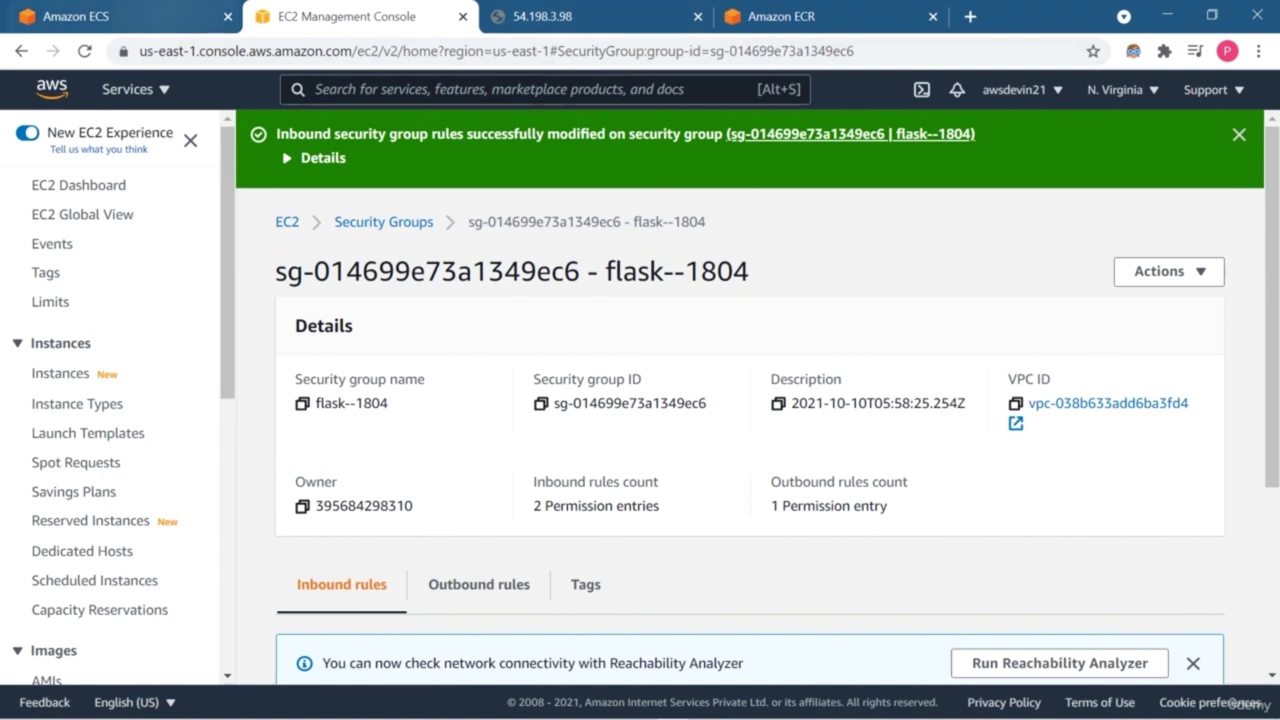
Step: Reload the ECS task page and reopen its network interface's security group in a separate tab to recheck the inbound rules
{"action": "left_click", "coordinate": [150, 16]}
{"action": "key", "text": "F5"}
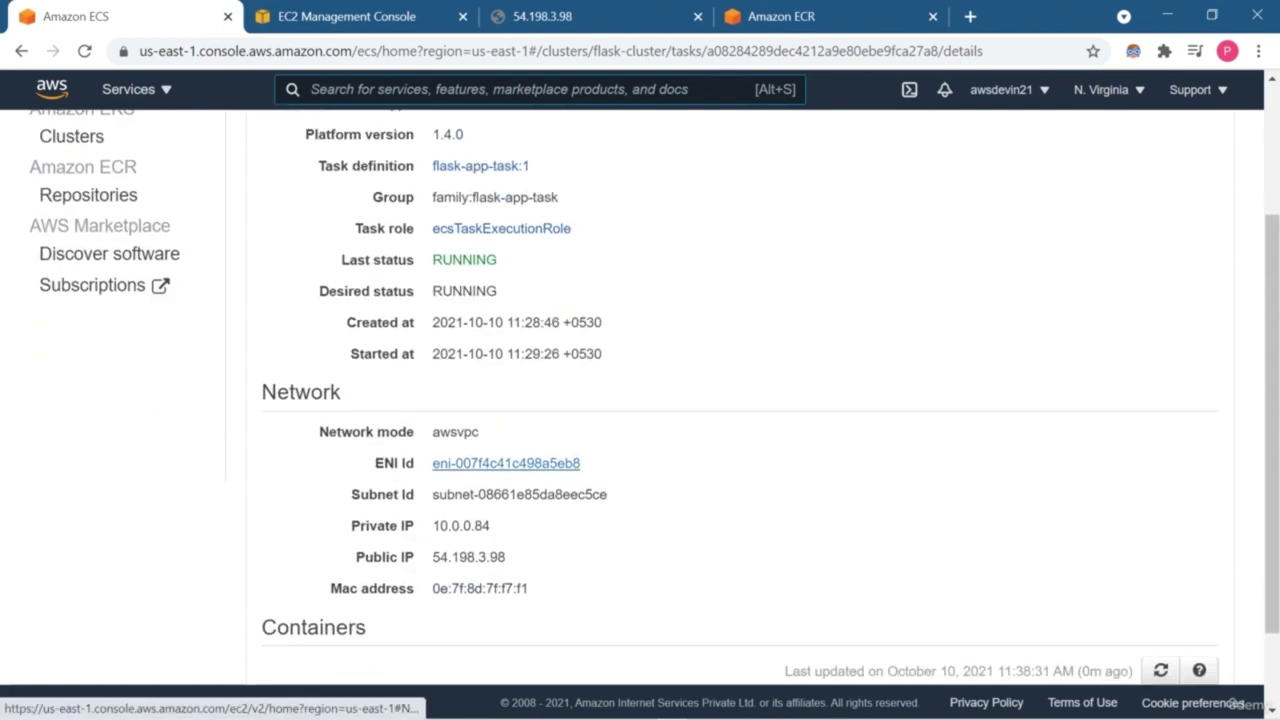
{"action": "scroll", "coordinate": [505, 463], "scroll_direction": "down", "scroll_amount": 1}
{"action": "right_click", "coordinate": [535, 357]}
{"action": "left_click", "coordinate": [624, 368]}
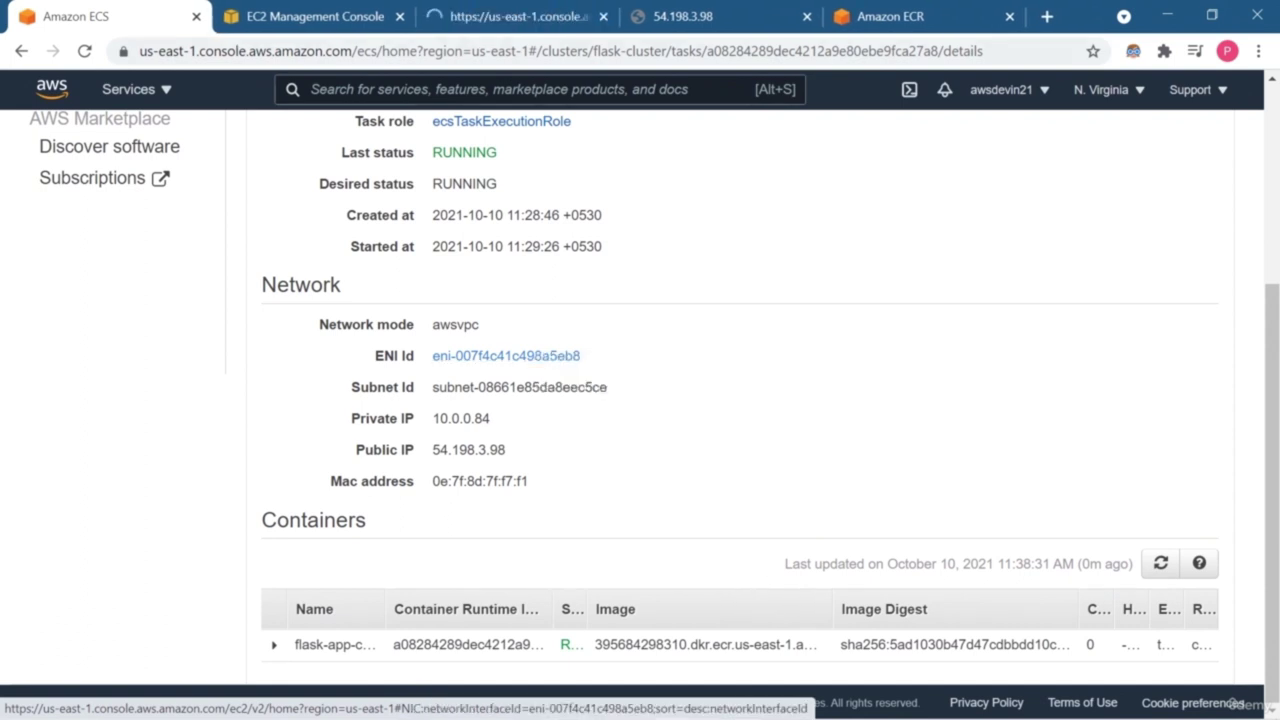
{"action": "left_click", "coordinate": [510, 16]}
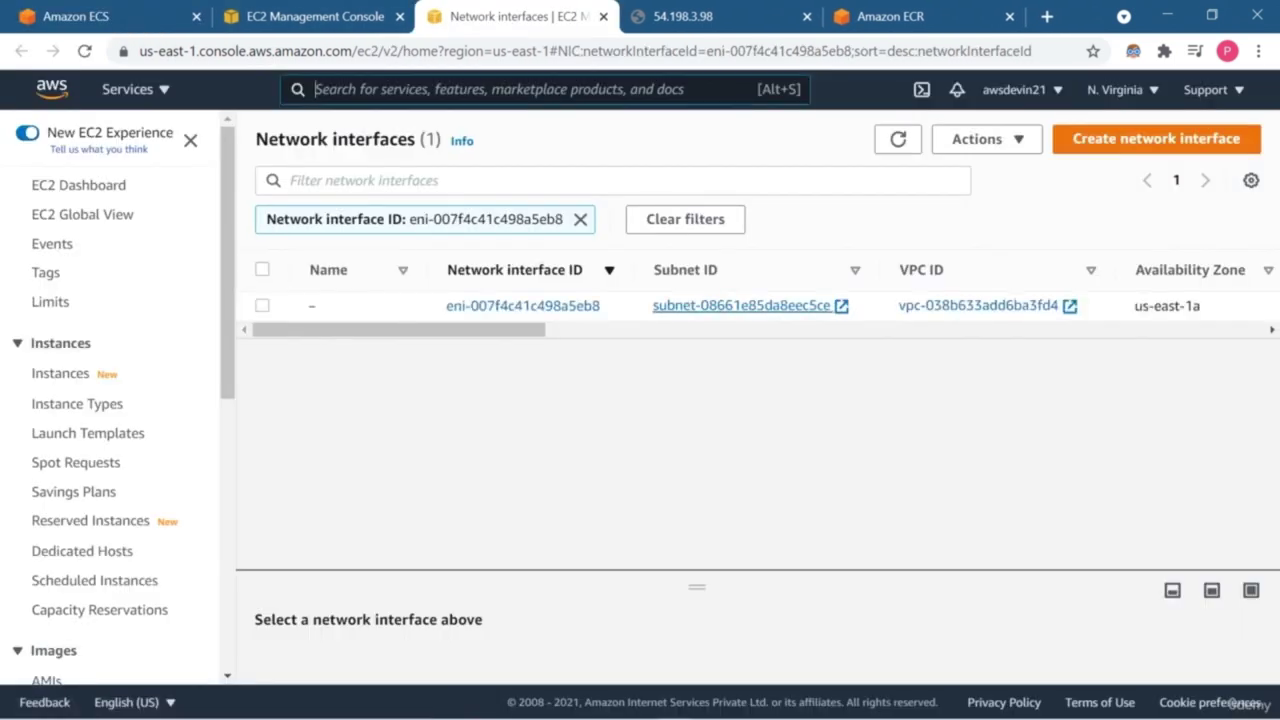
{"action": "scroll", "coordinate": [650, 308], "scroll_direction": "right", "scroll_amount": 5}
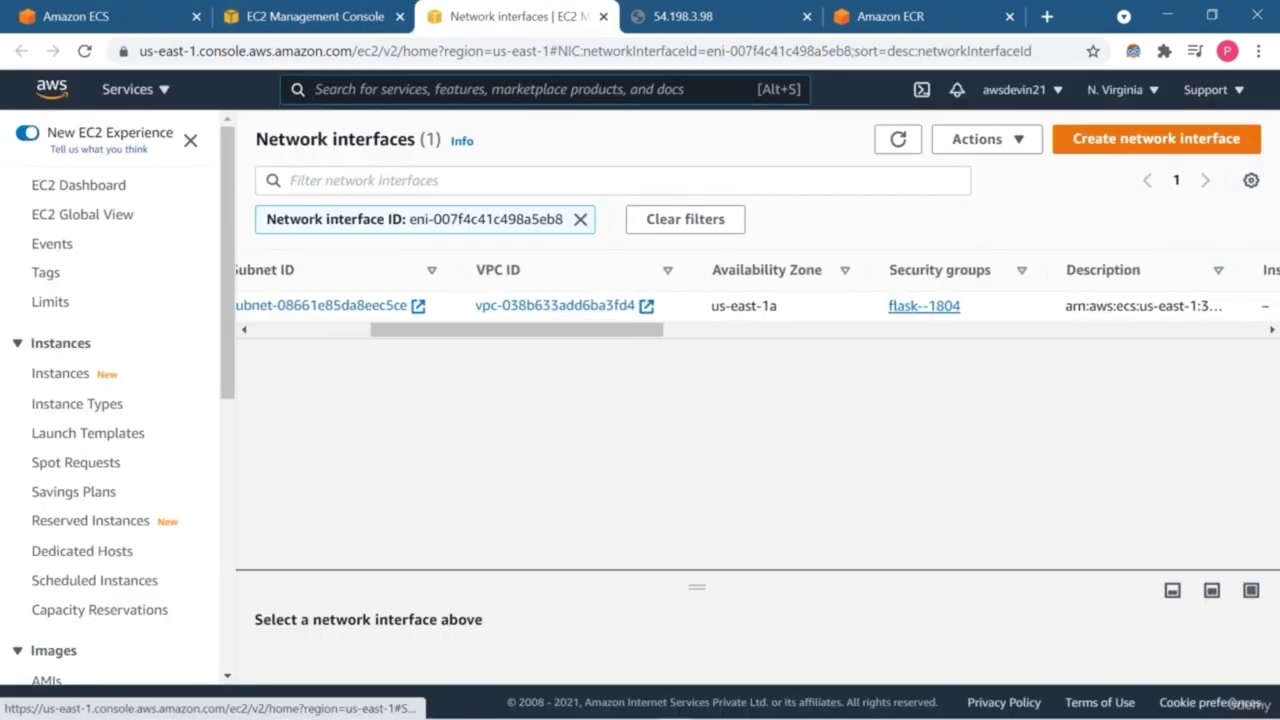
{"action": "left_click", "coordinate": [925, 305]}
{"action": "scroll", "coordinate": [750, 400], "scroll_direction": "down", "scroll_amount": 2}
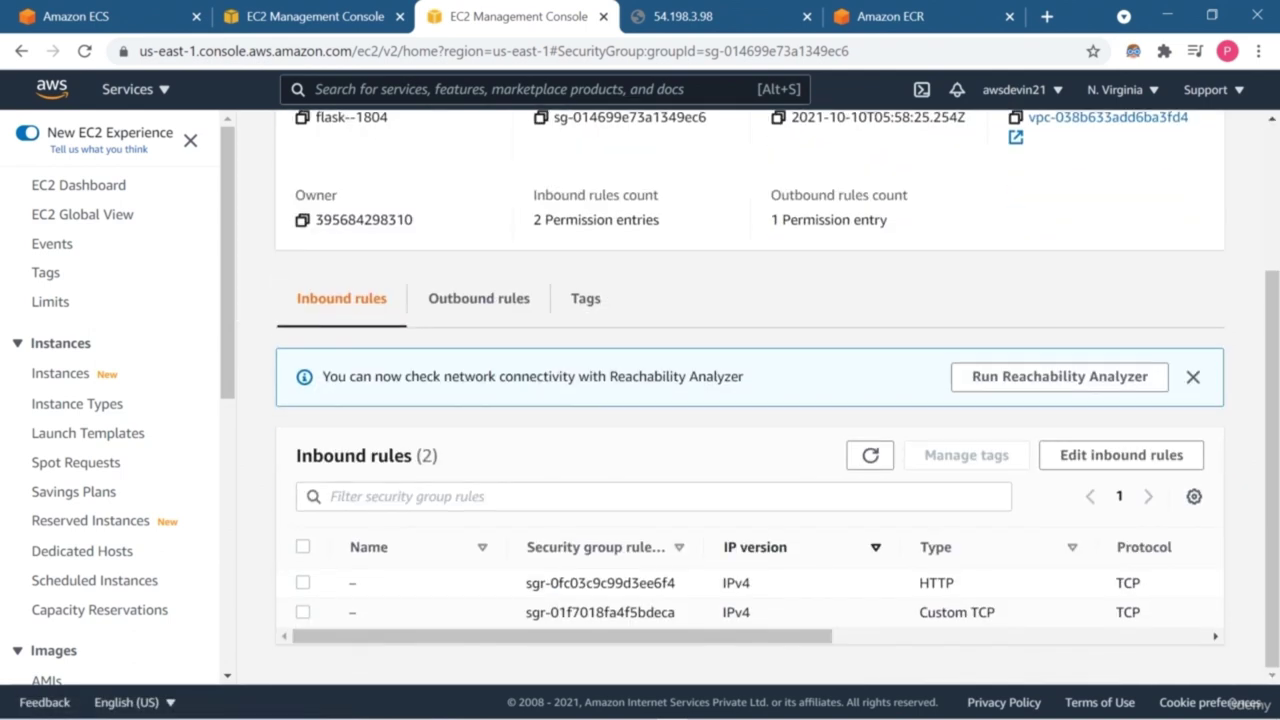
Step: Check the port ranges and sources of the inbound rules, and reload the Flask app page at 54.198.3.98:5001
{"action": "scroll", "coordinate": [750, 590], "scroll_direction": "right", "scroll_amount": 5}
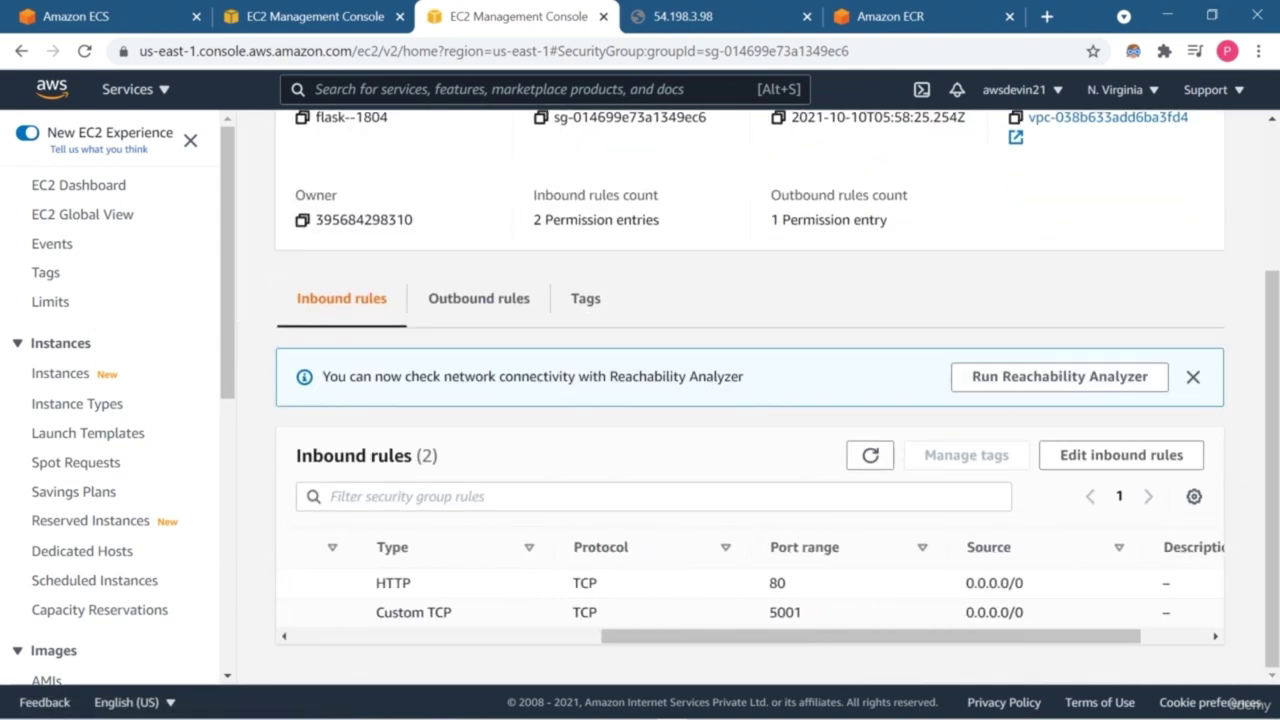
{"action": "scroll", "coordinate": [750, 400], "scroll_direction": "up", "scroll_amount": 2}
{"action": "key", "text": "ctrl+Tab"}
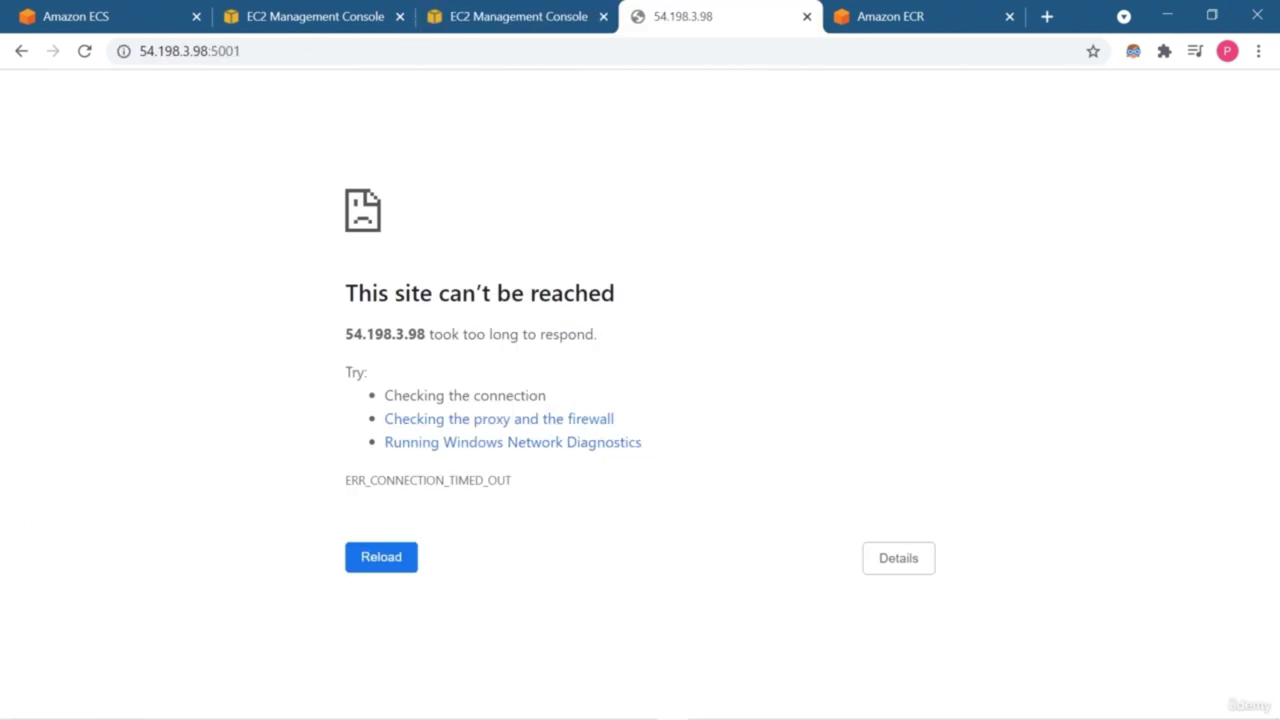
{"action": "key", "text": "F5"}
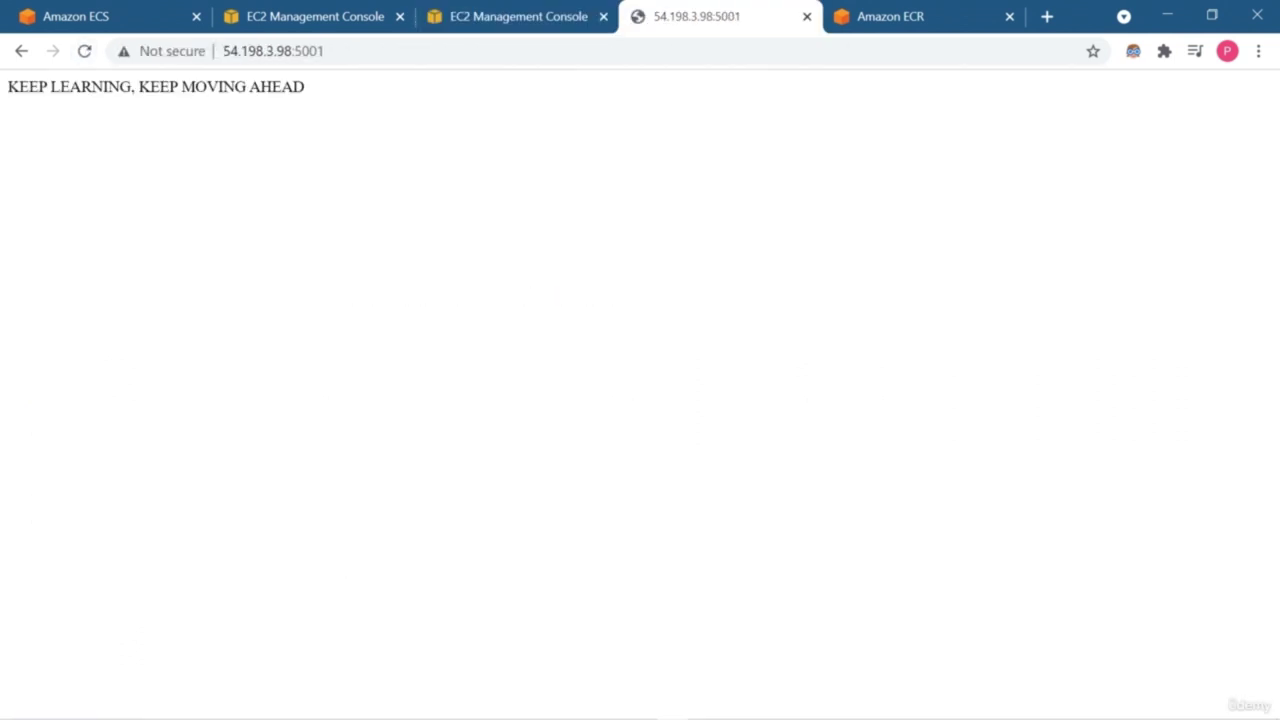
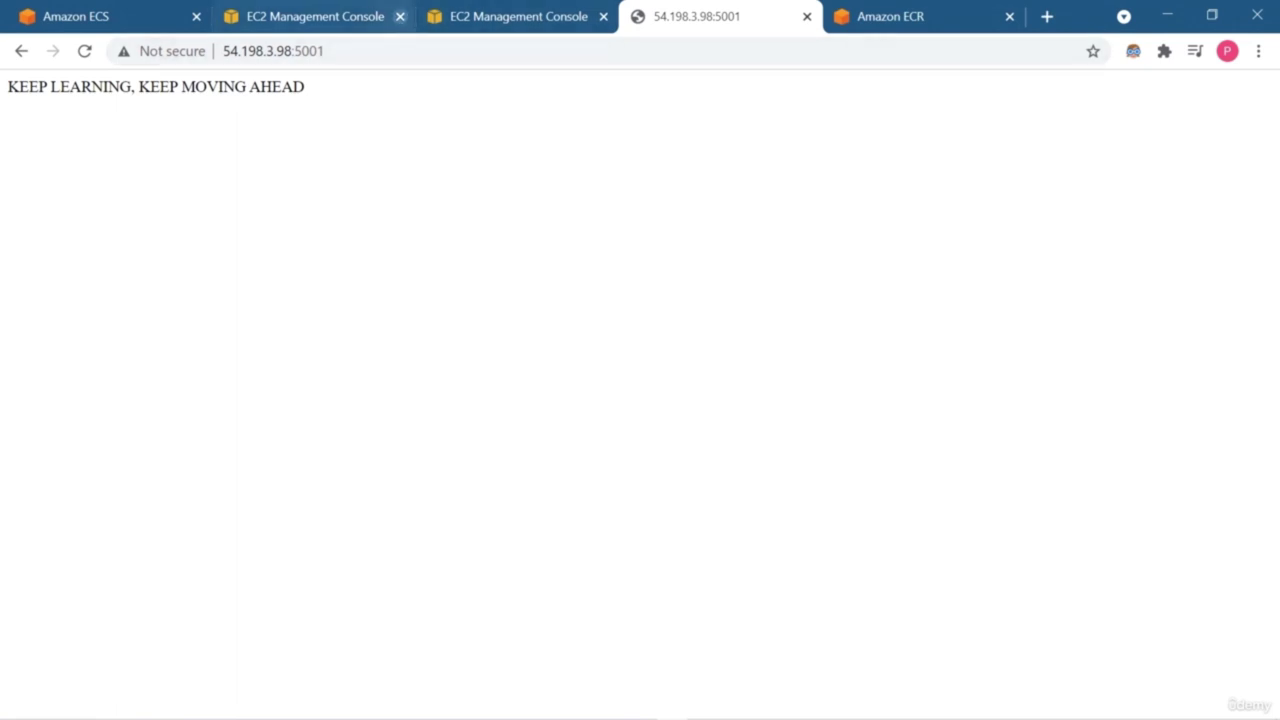
Step: Close both EC2 Management Console tabs and return to the ECS task page
{"action": "left_click", "coordinate": [400, 16]}
{"action": "left_click", "coordinate": [400, 16]}
{"action": "left_click", "coordinate": [75, 16]}
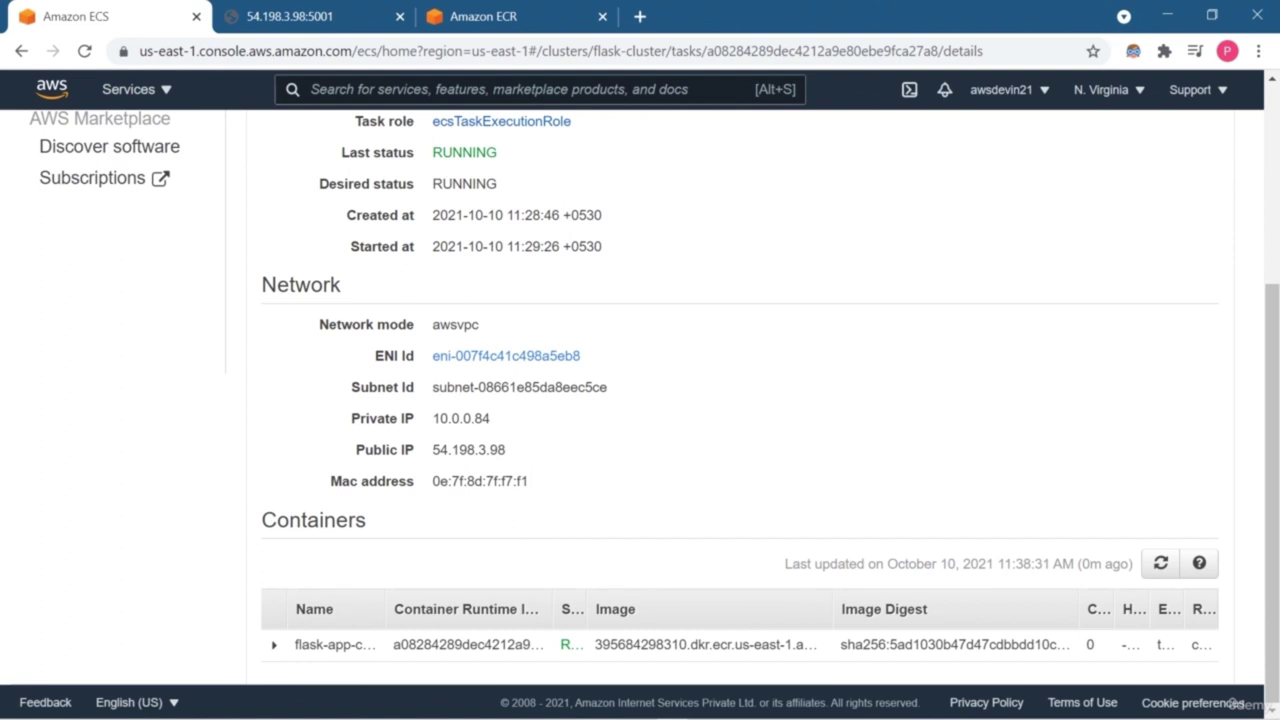
Step: Run one more FARGATE task like this one on flask-cluster, using the public 10.0.0.0/24 subnet in us-east-1a
{"action": "scroll", "coordinate": [640, 400], "scroll_direction": "up", "scroll_amount": 3}
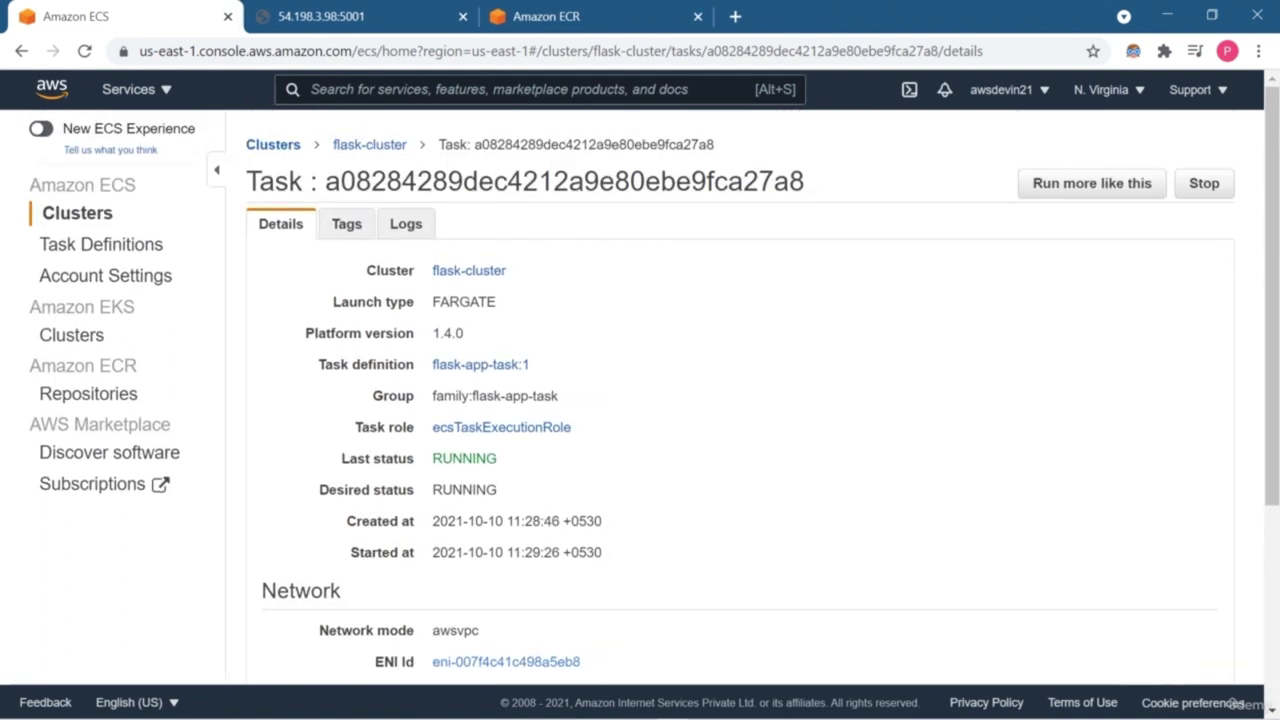
{"action": "left_click", "coordinate": [1092, 183]}
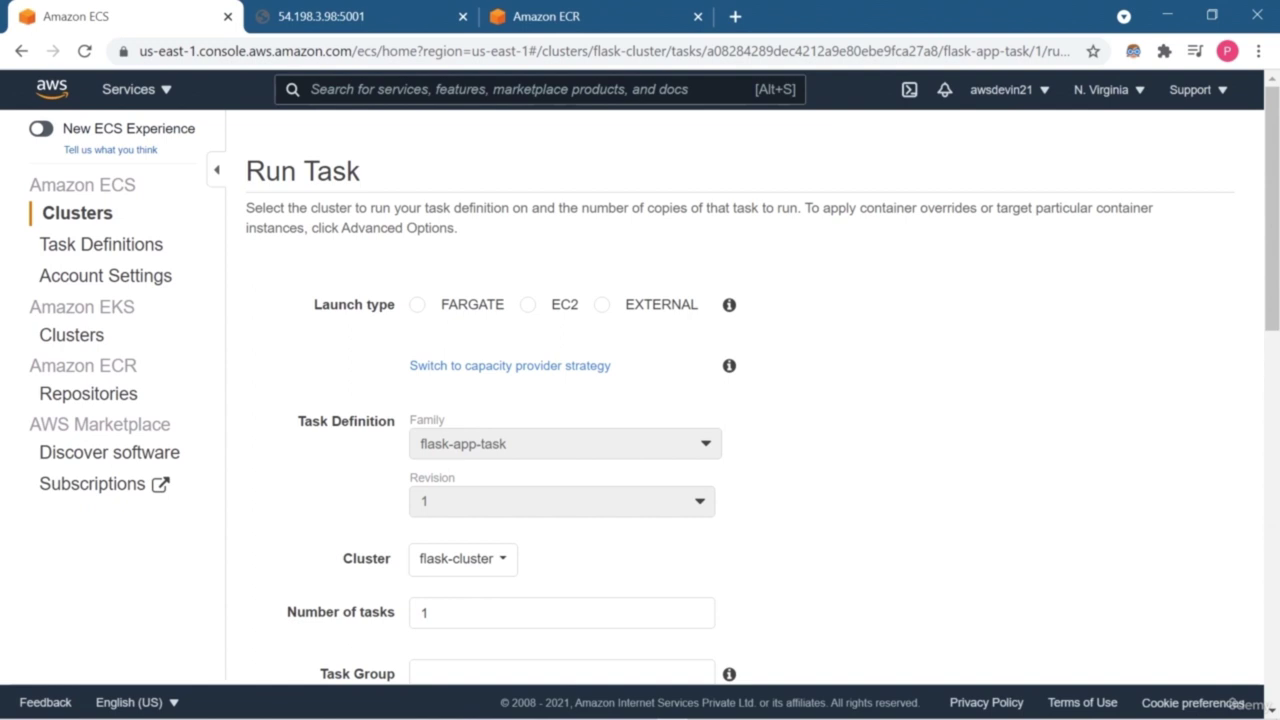
{"action": "scroll", "coordinate": [640, 385], "scroll_direction": "down", "scroll_amount": 2}
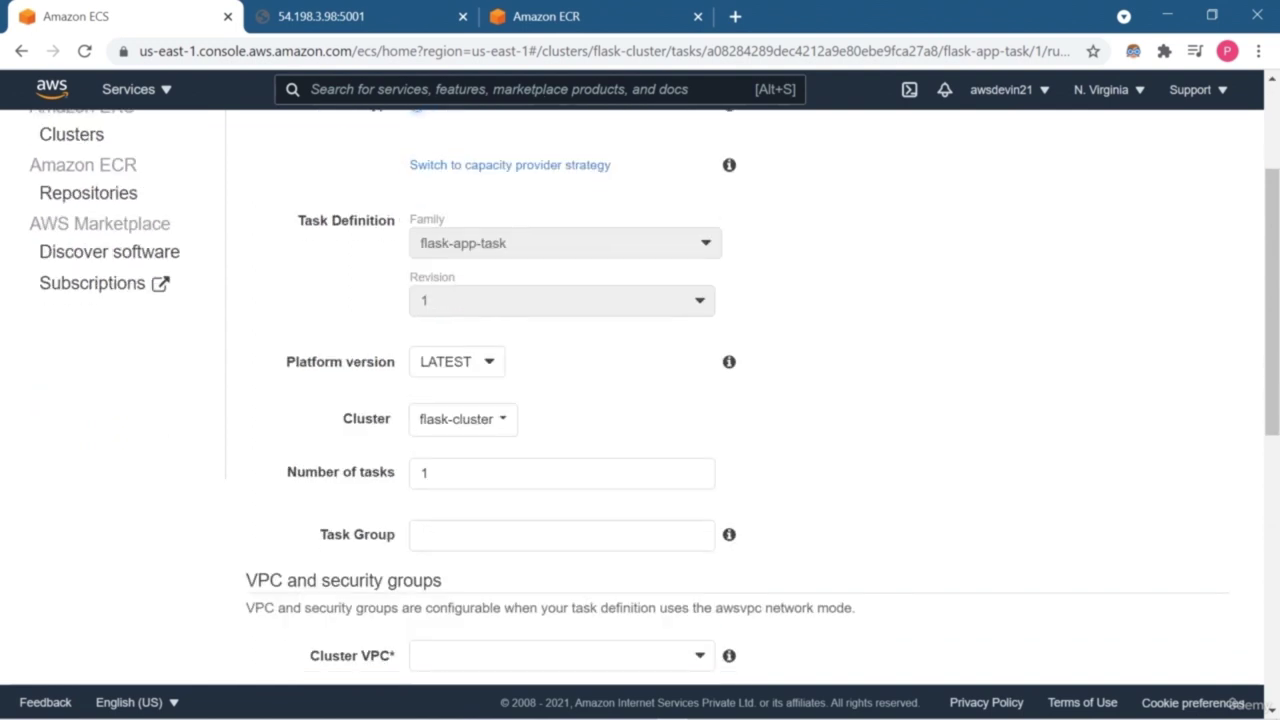
{"action": "scroll", "coordinate": [640, 390], "scroll_direction": "down", "scroll_amount": 1}
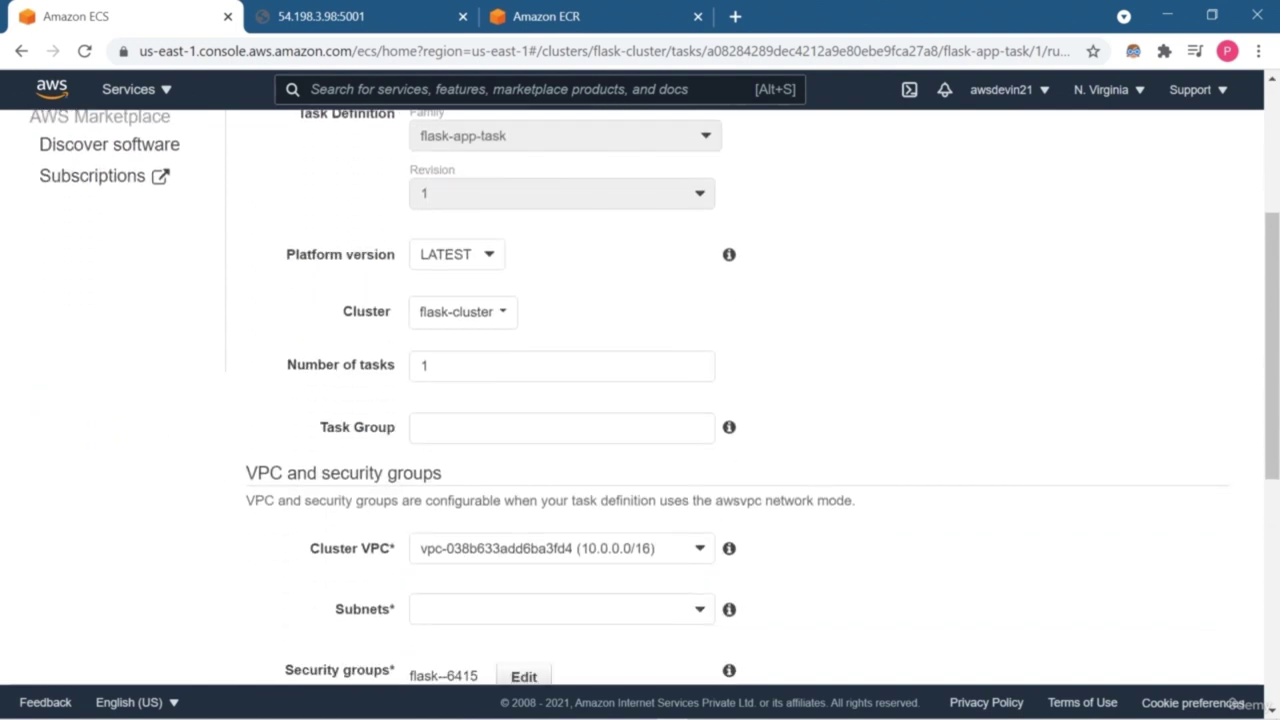
{"action": "scroll", "coordinate": [640, 390], "scroll_direction": "down", "scroll_amount": 1}
{"action": "scroll", "coordinate": [640, 390], "scroll_direction": "down", "scroll_amount": 1}
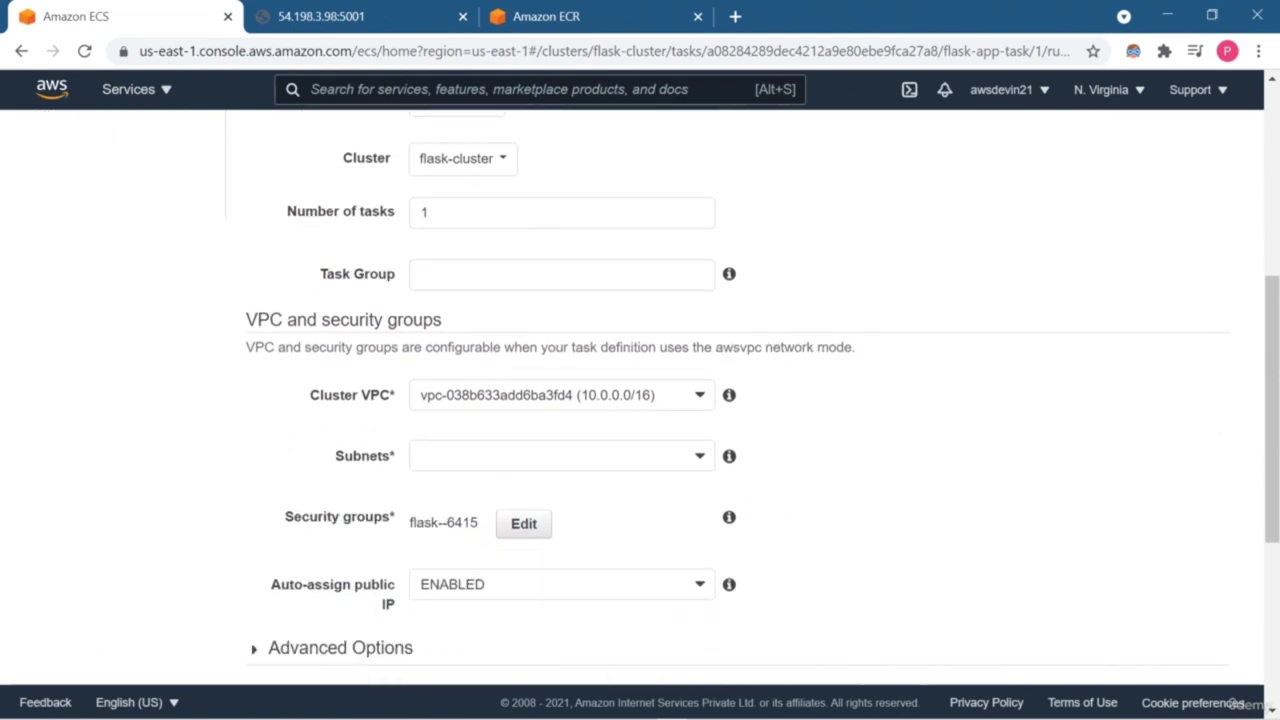
{"action": "left_click", "coordinate": [560, 455]}
{"action": "left_click", "coordinate": [520, 505]}
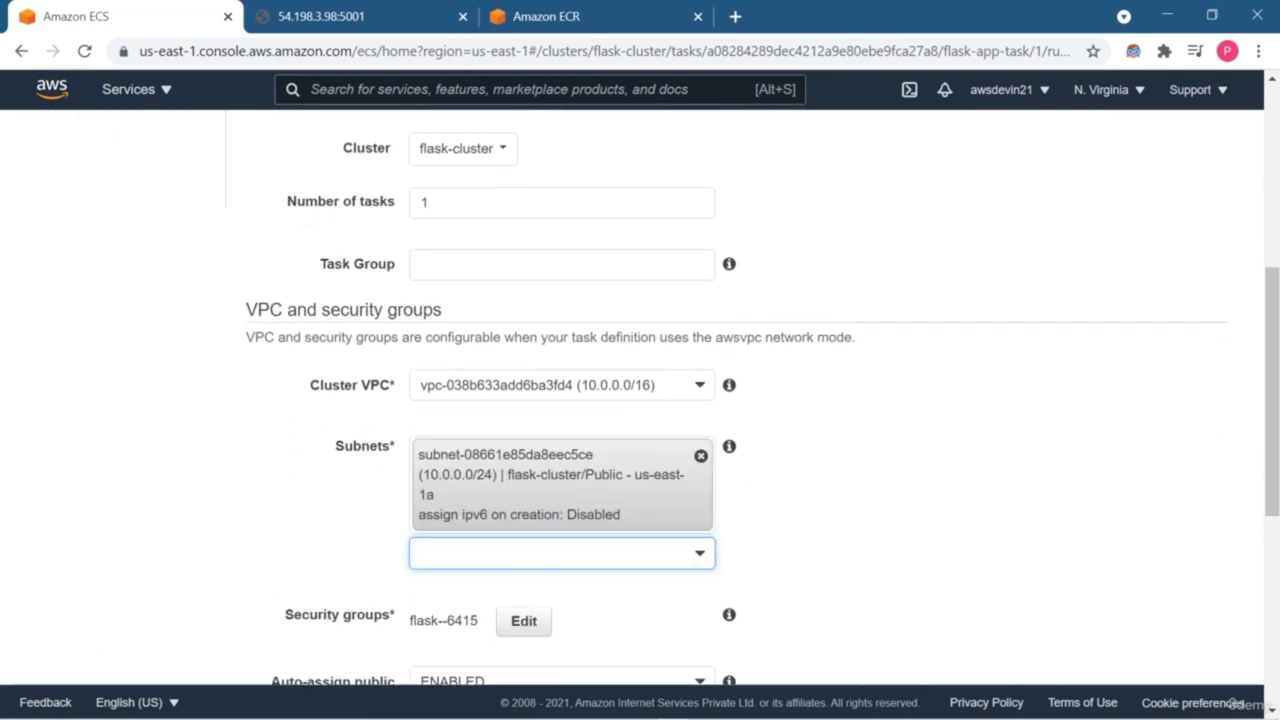
{"action": "scroll", "coordinate": [640, 397], "scroll_direction": "down", "scroll_amount": 4}
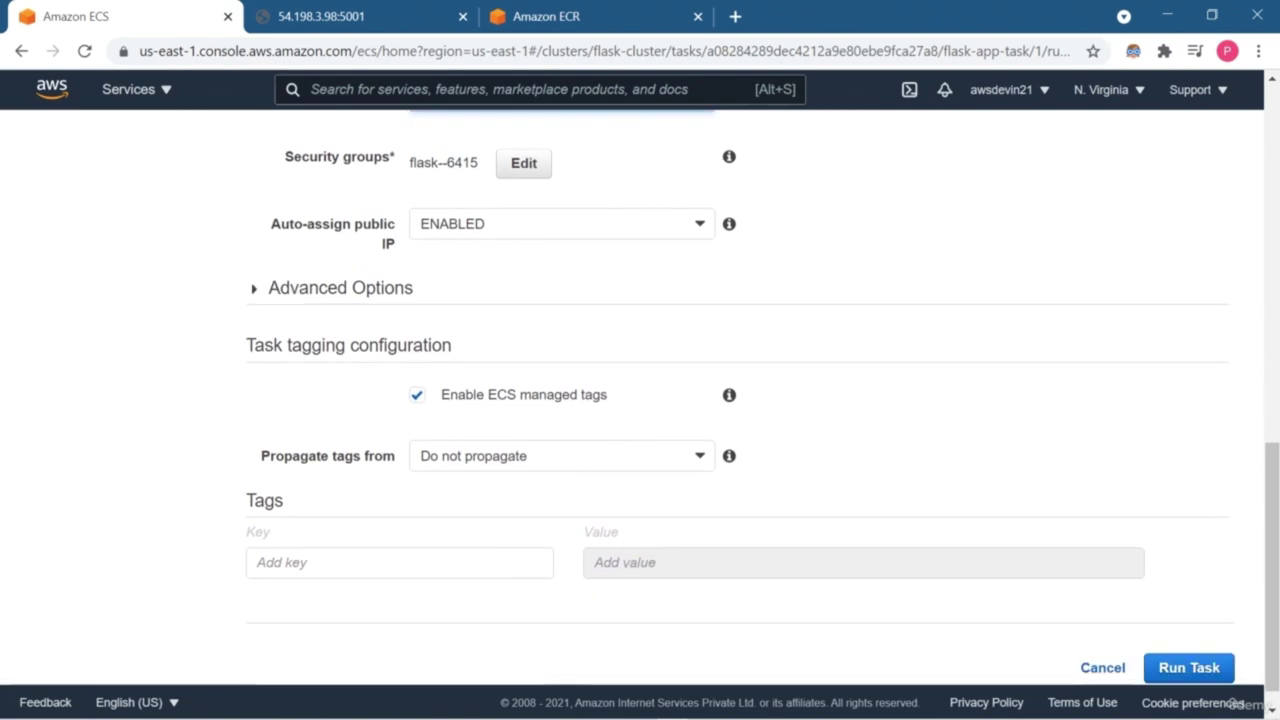
{"action": "left_click", "coordinate": [1189, 640]}
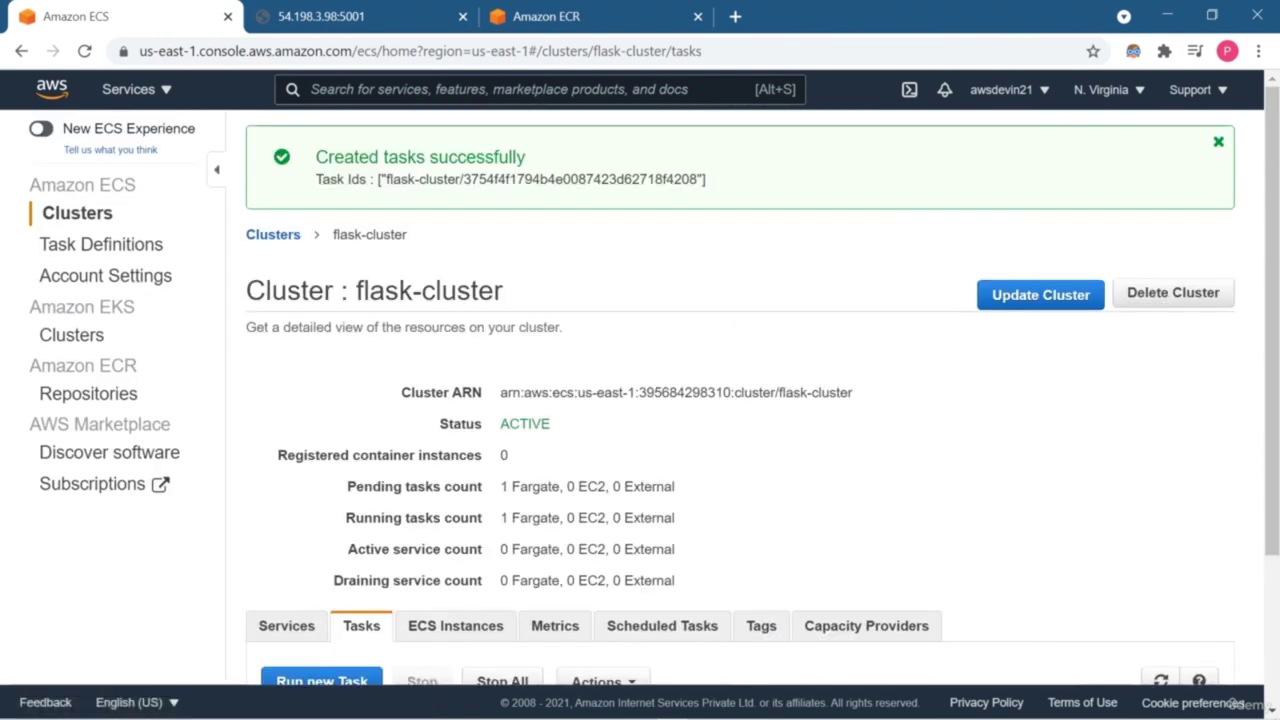
Step: Widen the Task column in the cluster's task list, open the task being provisioned, and copy its public IP
{"action": "scroll", "coordinate": [640, 400], "scroll_direction": "down", "scroll_amount": 3}
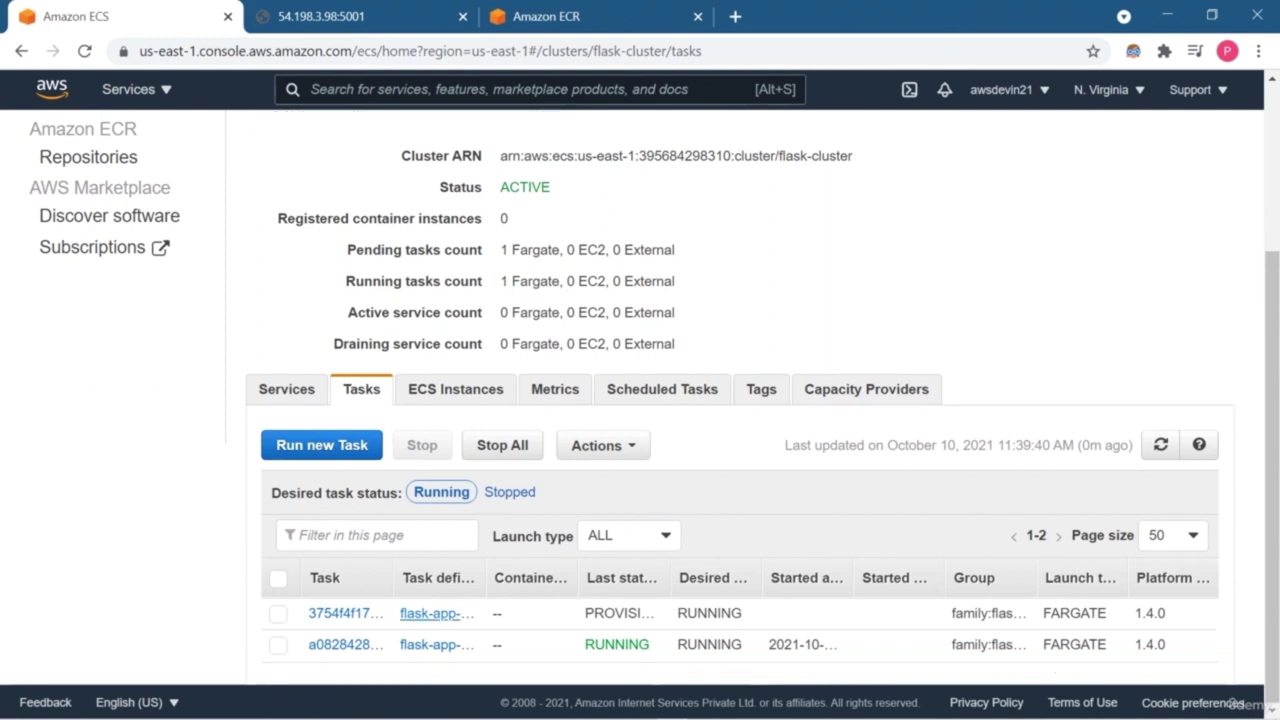
{"action": "left_click_drag", "start_coordinate": [393, 577], "coordinate": [437, 577]}
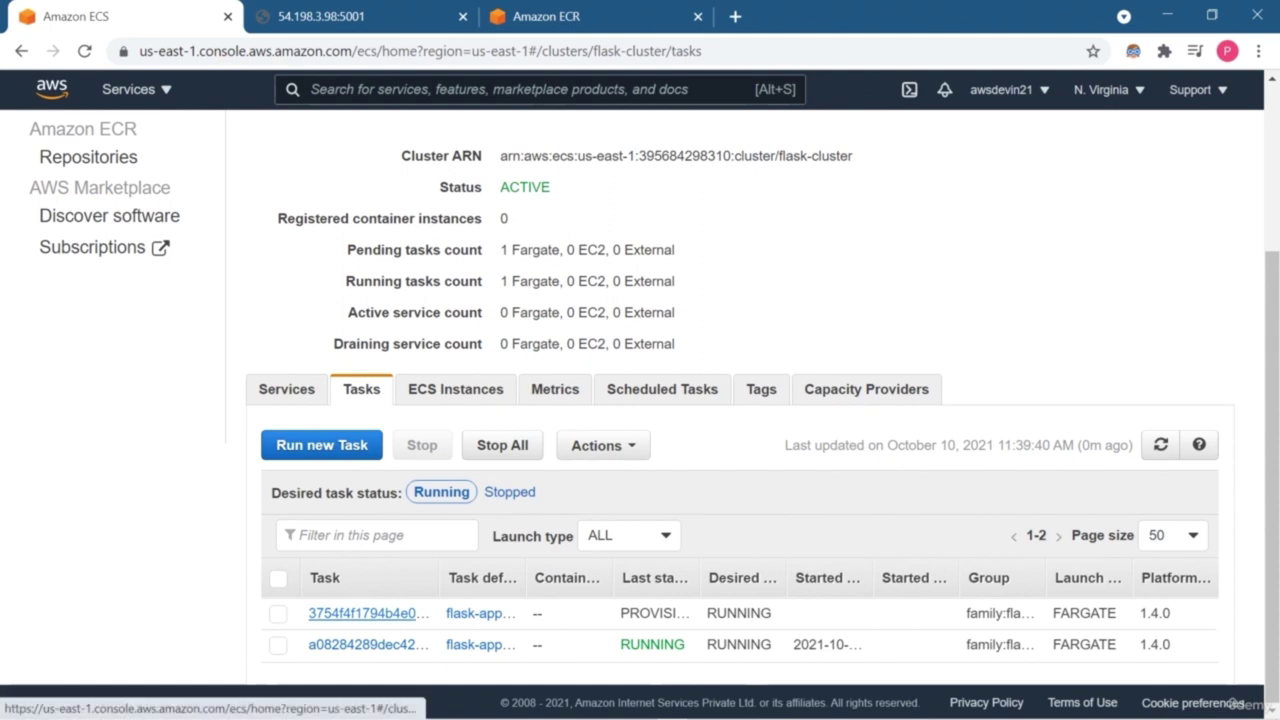
{"action": "left_click", "coordinate": [368, 613]}
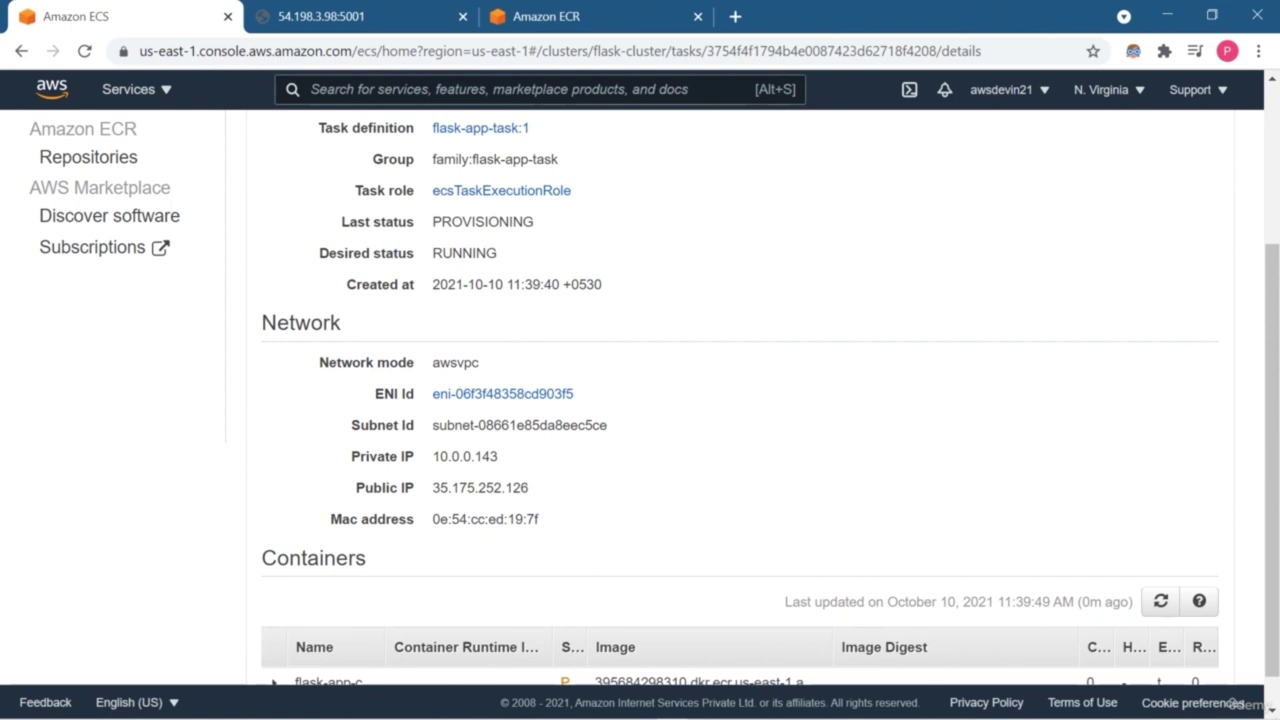
{"action": "left_click_drag", "start_coordinate": [432, 487], "coordinate": [528, 488]}
{"action": "key", "text": "ctrl+c"}
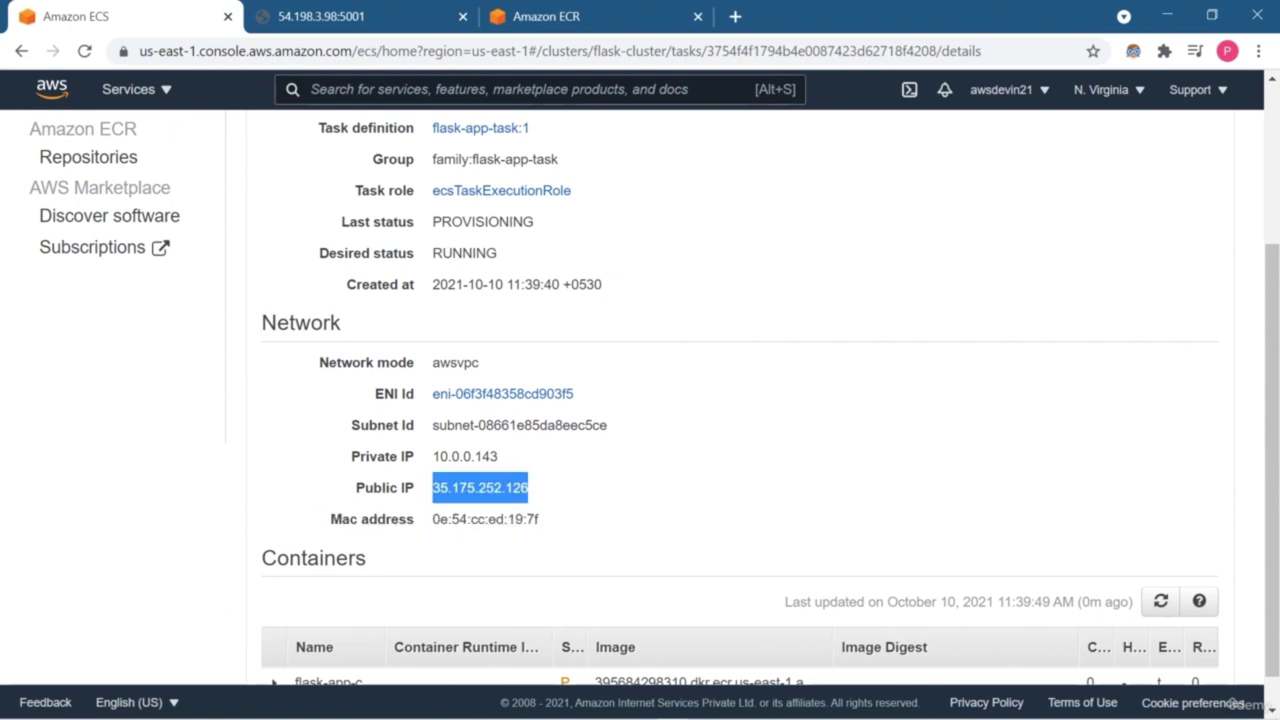
Step: Open the new task's network interface in a separate tab and inspect the inbound rules of its security group flask--6415
{"action": "left_click", "coordinate": [502, 393], "text": "ctrl"}
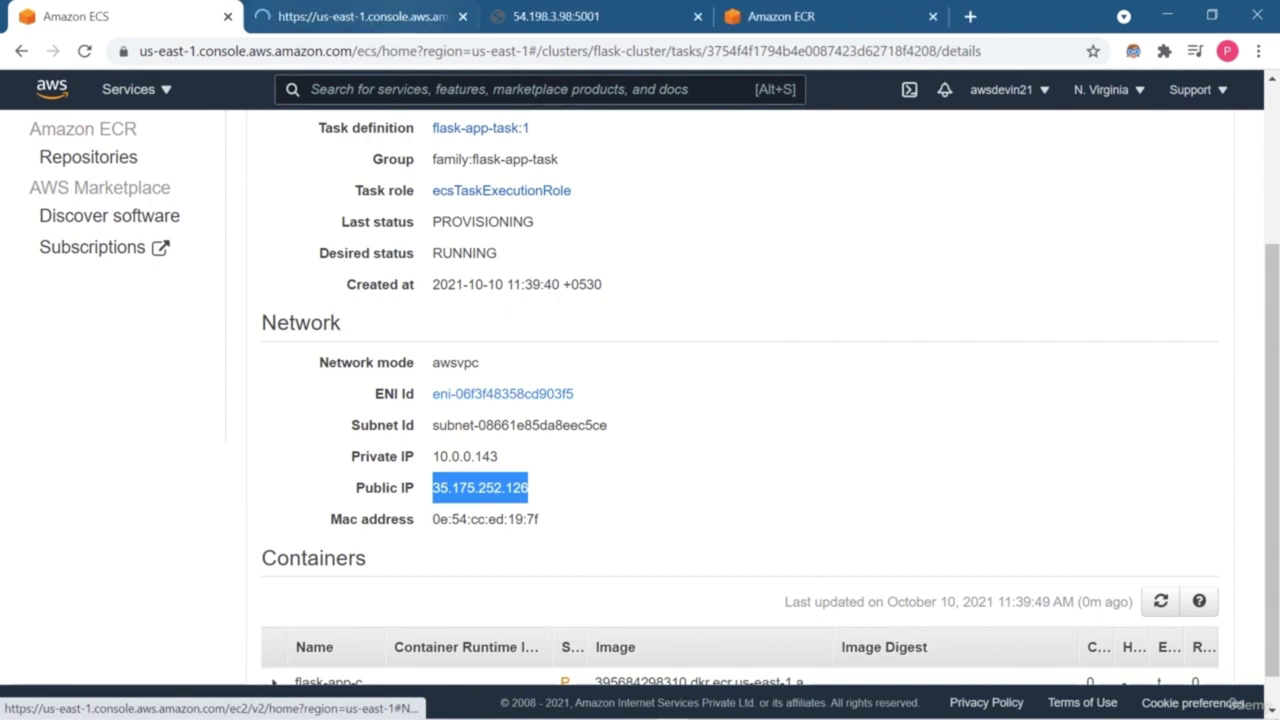
{"action": "key", "text": "ctrl+Tab"}
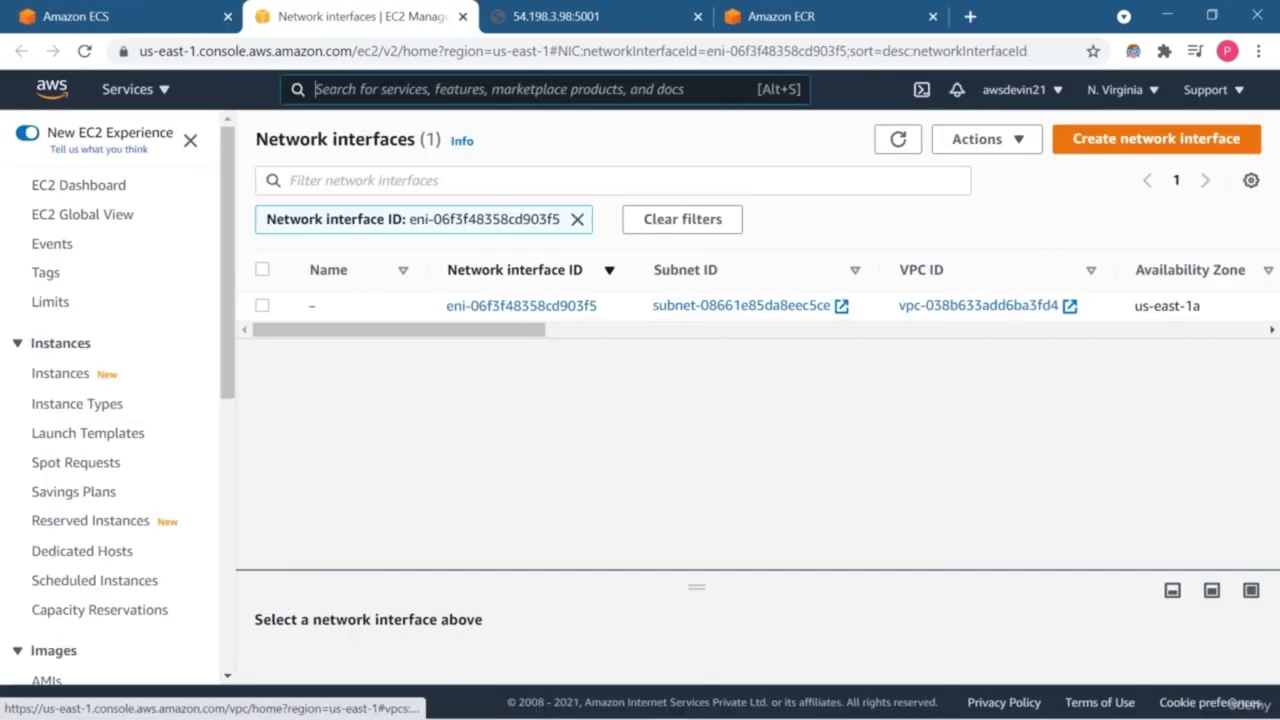
{"action": "scroll", "coordinate": [757, 300], "scroll_direction": "right", "scroll_amount": 5}
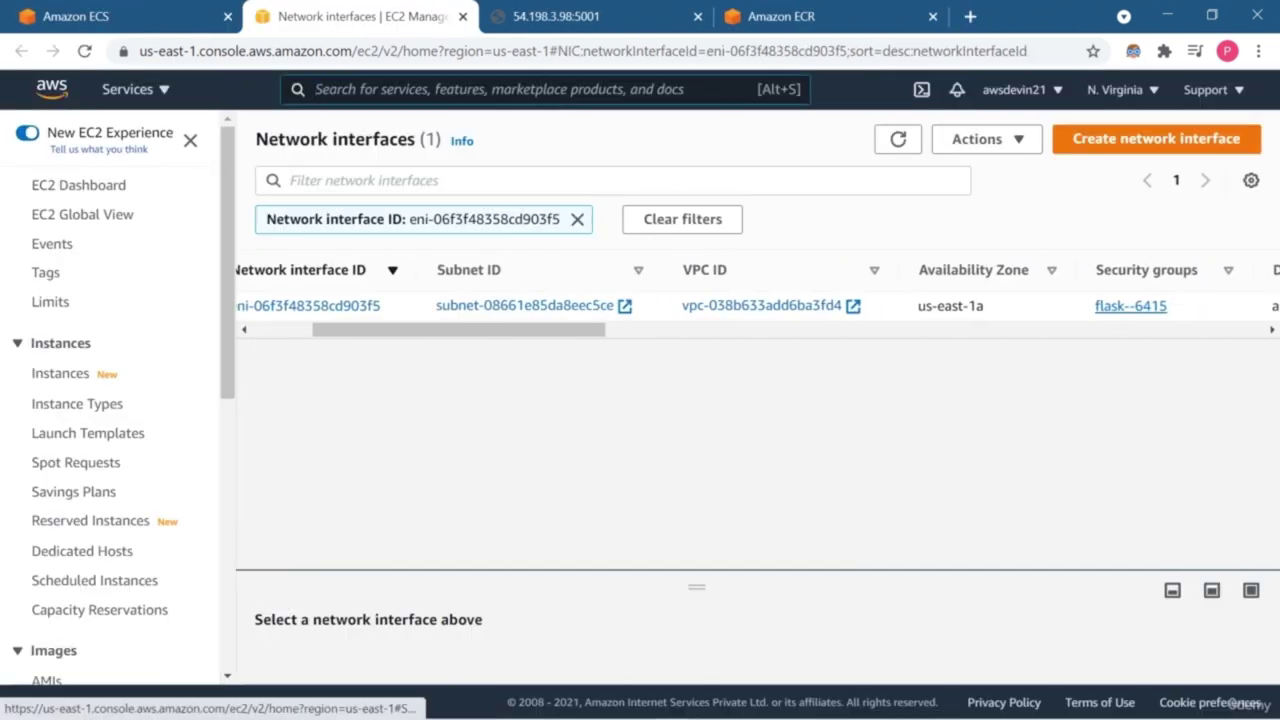
{"action": "left_click", "coordinate": [1130, 305]}
{"action": "scroll", "coordinate": [750, 400], "scroll_direction": "down", "scroll_amount": 1}
{"action": "scroll", "coordinate": [750, 400], "scroll_direction": "down", "scroll_amount": 1}
{"action": "scroll", "coordinate": [750, 600], "scroll_direction": "right", "scroll_amount": 3}
{"action": "scroll", "coordinate": [750, 600], "scroll_direction": "left", "scroll_amount": 3}
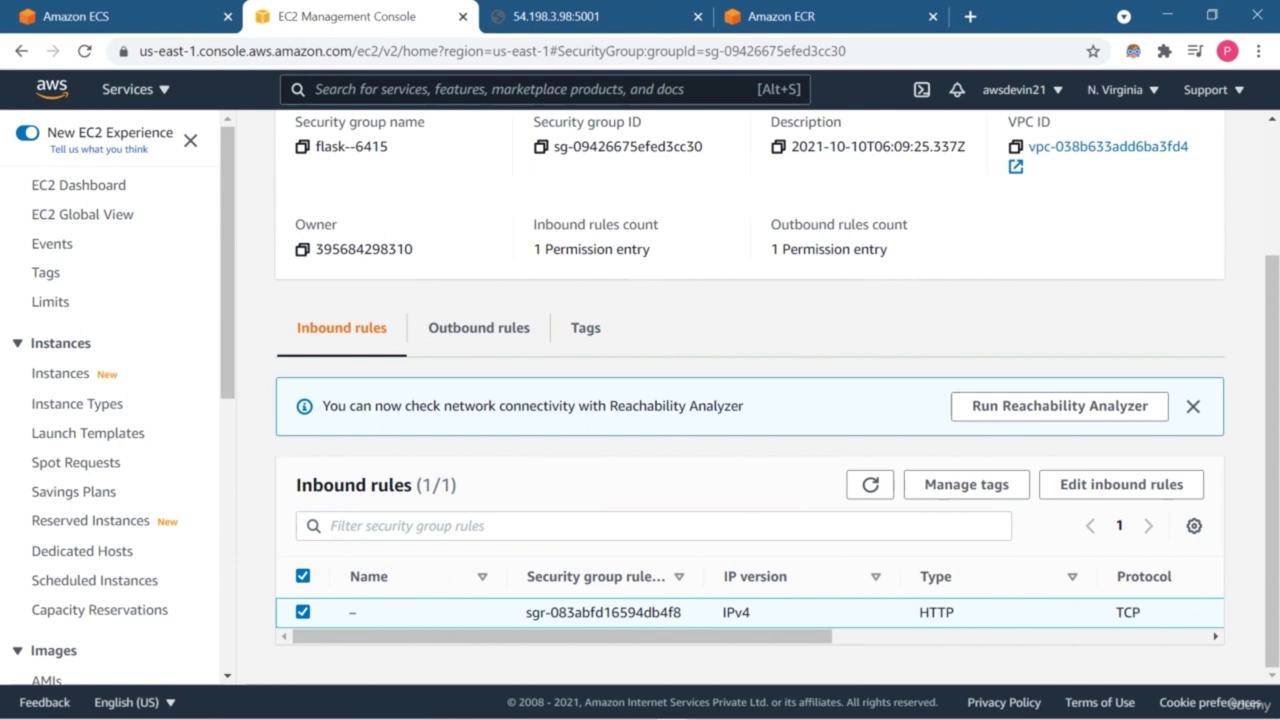
Step: Add a Custom TCP inbound rule for port 5001 to security group flask--6415
{"action": "left_click", "coordinate": [1121, 484]}
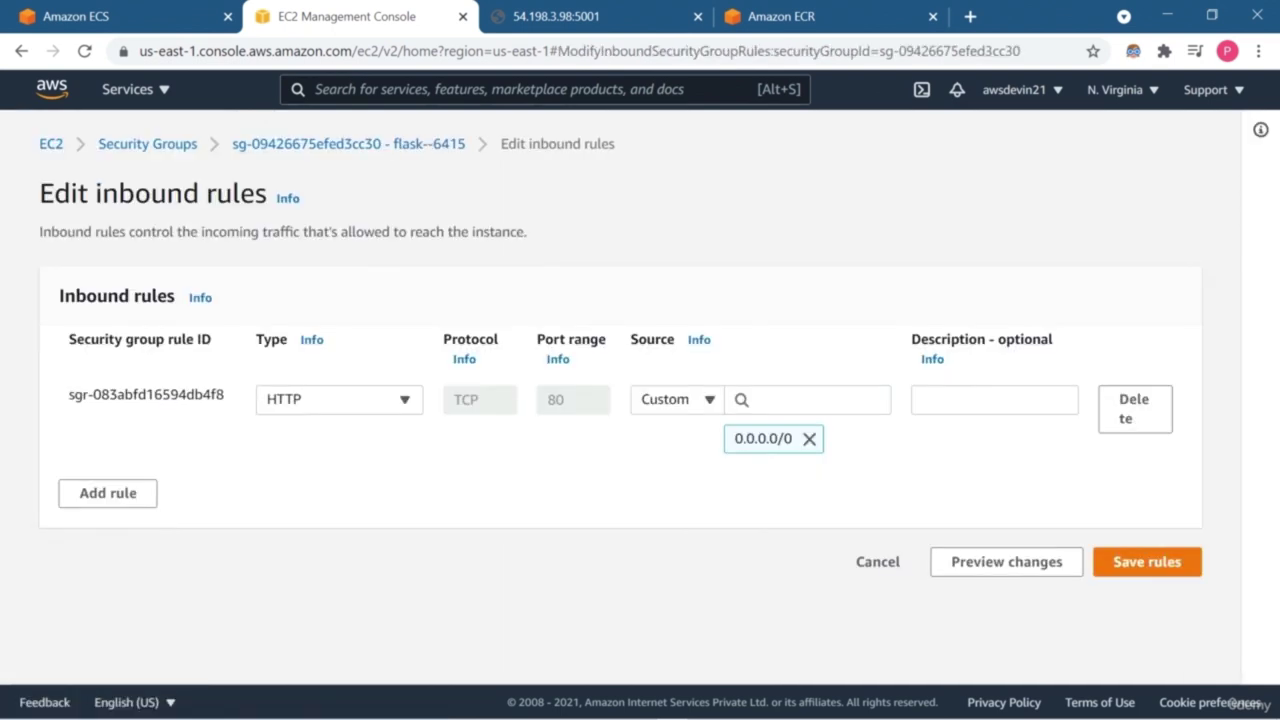
{"action": "left_click", "coordinate": [107, 493]}
{"action": "left_click", "coordinate": [339, 478]}
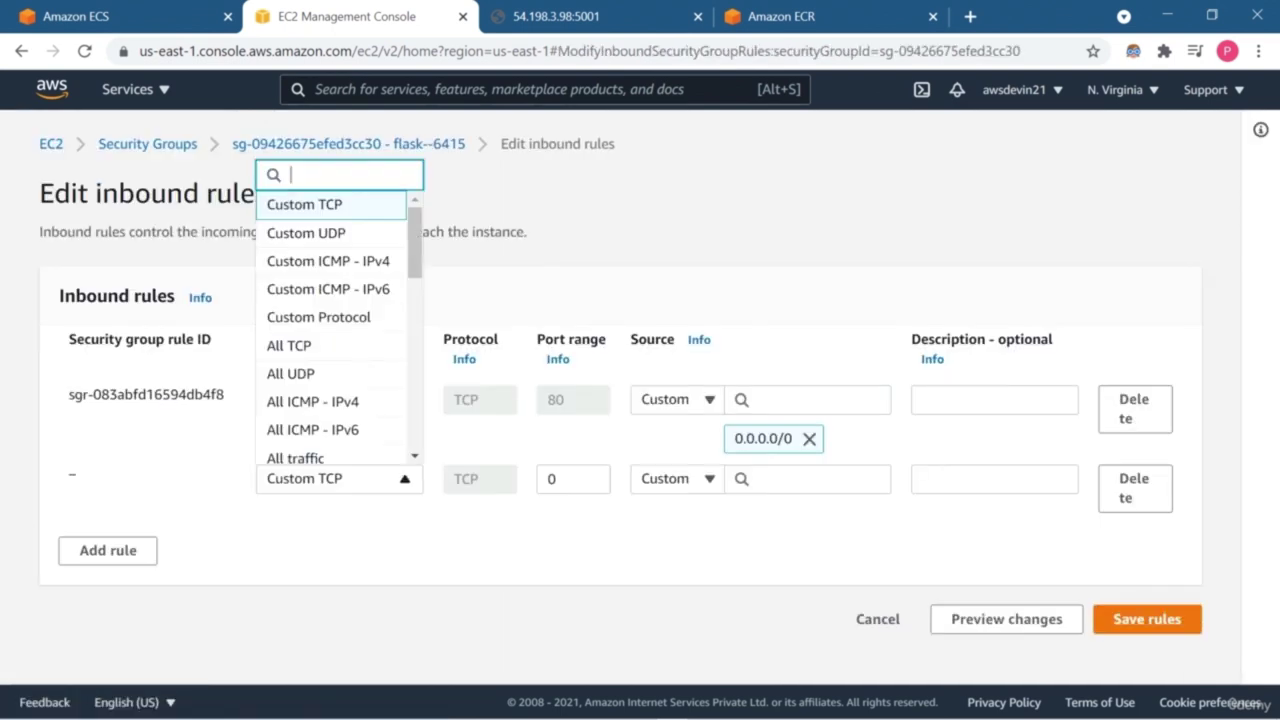
{"action": "key", "text": "Escape"}
{"action": "left_click", "coordinate": [573, 479]}
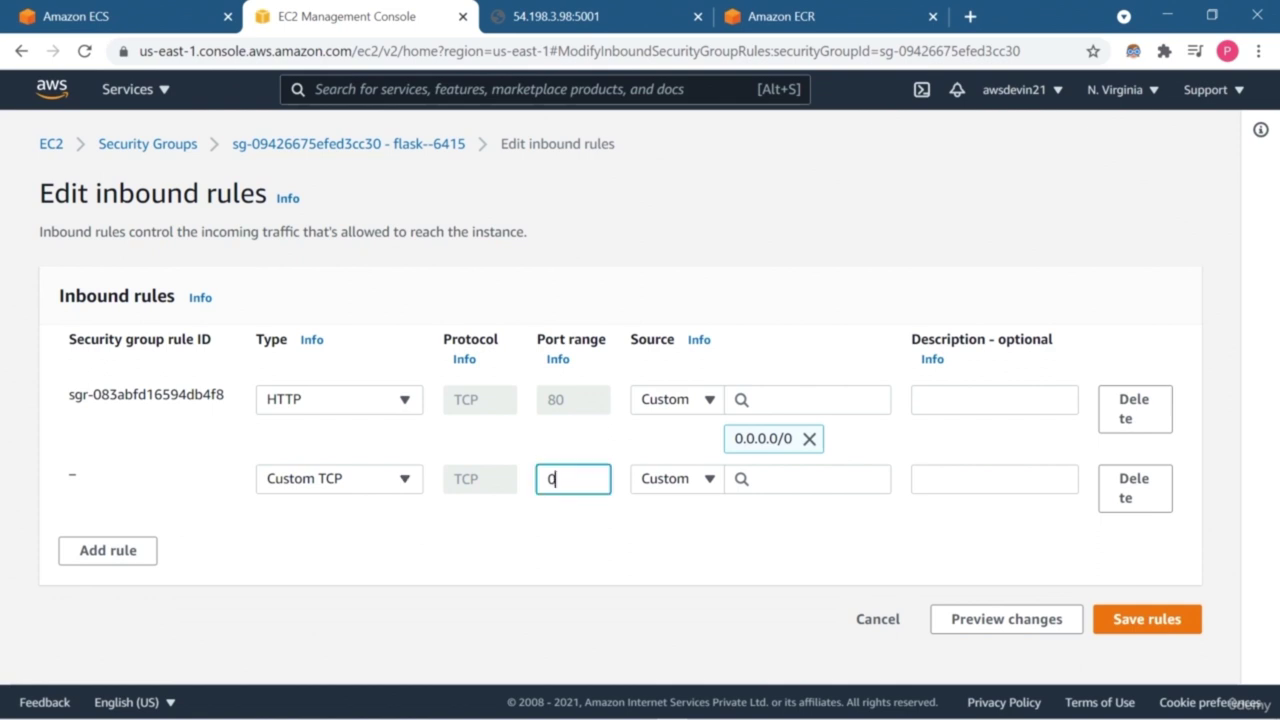
{"action": "type", "text": "5001"}
Step: Set the port 5001 rule's source to Anywhere-IPv4, save the inbound rules, and close the security group's tab
{"action": "key", "text": "Tab"}
{"action": "key", "text": "space"}
{"action": "key", "text": "Down"}
{"action": "key", "text": "Return"}
{"action": "left_click", "coordinate": [1147, 641]}
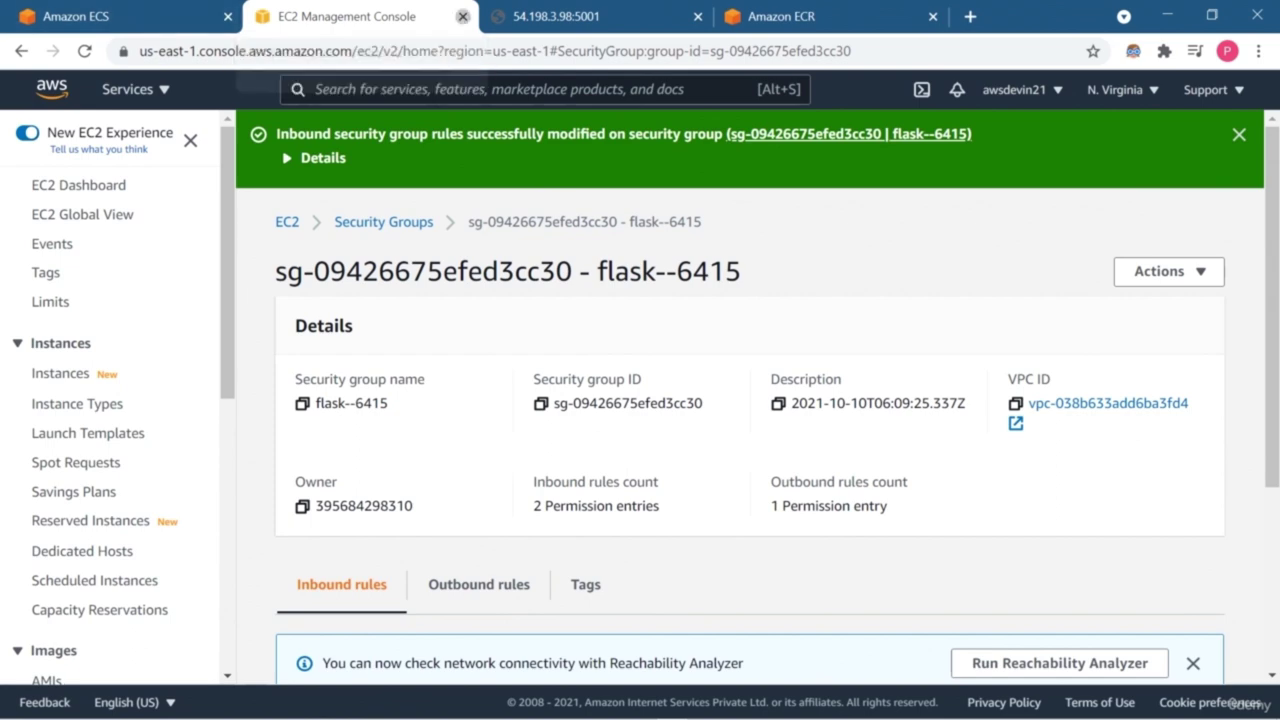
{"action": "key", "text": "ctrl+w"}
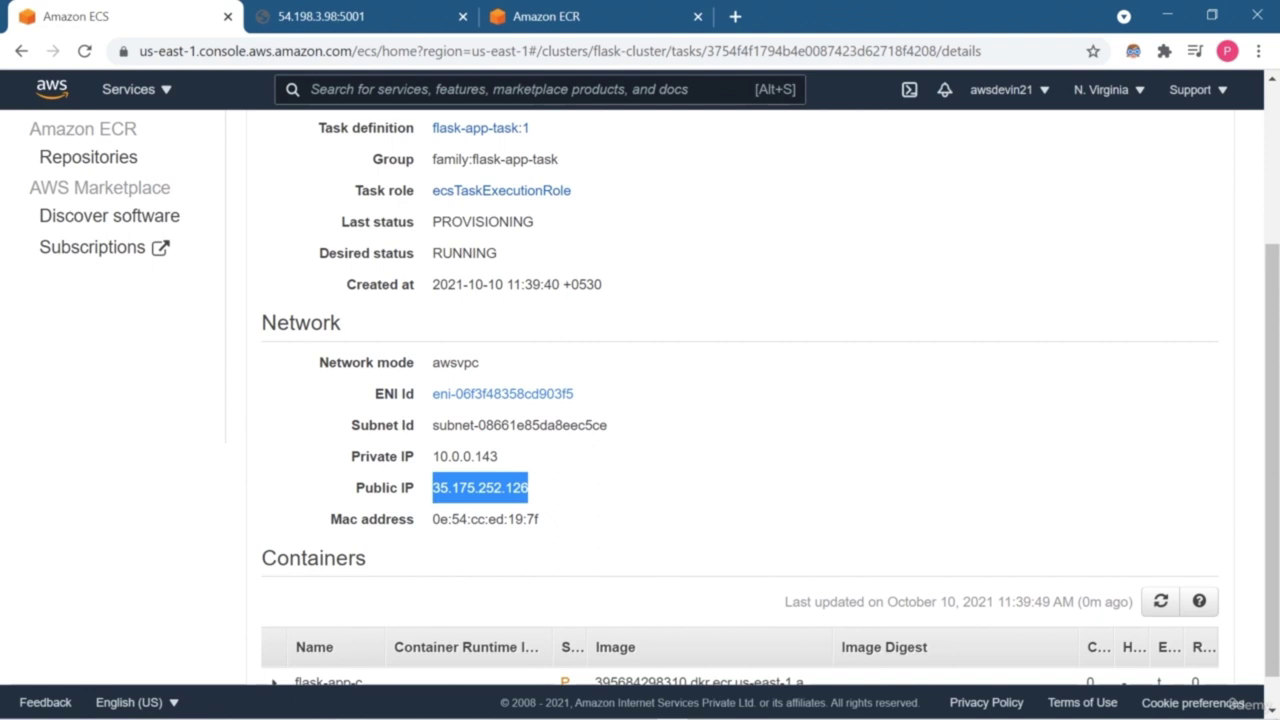
Step: Reopen the new task's security group through its network interface in a separate tab and review the inbound rules' ports and sources
{"action": "right_click", "coordinate": [507, 394]}
{"action": "left_click", "coordinate": [580, 405]}
{"action": "key", "text": "ctrl+Tab"}
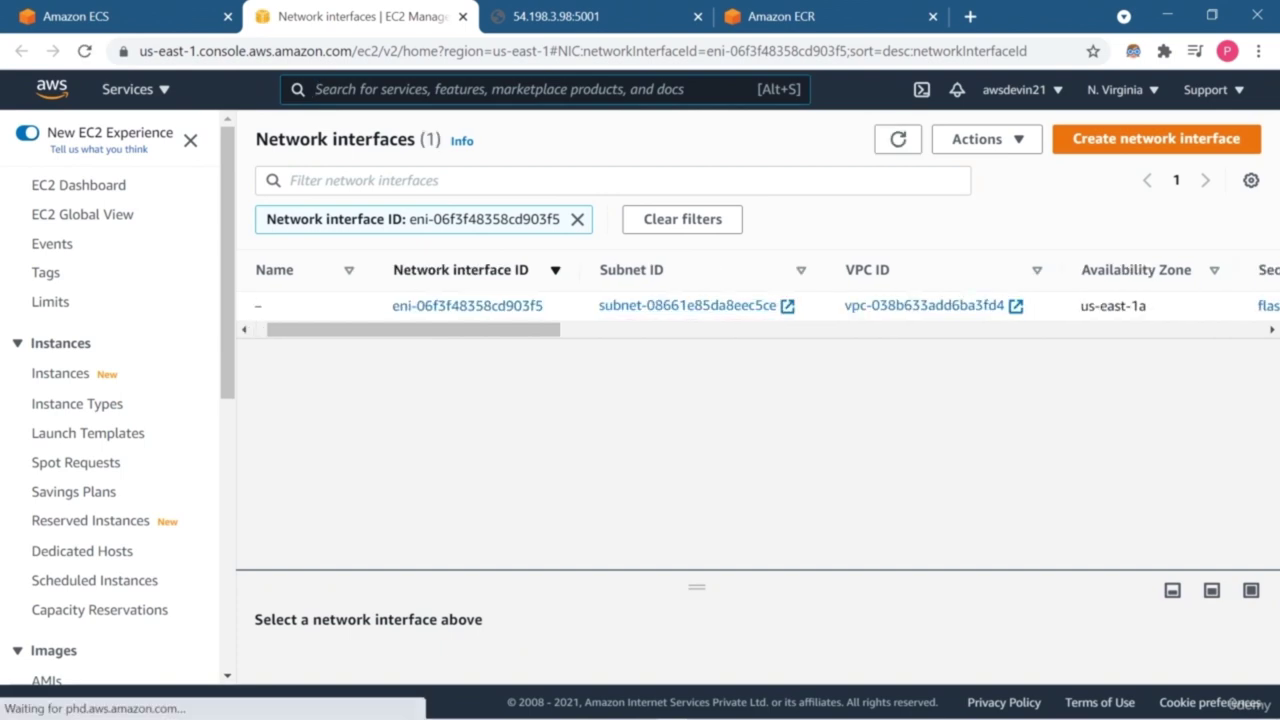
{"action": "scroll", "coordinate": [1093, 305], "scroll_direction": "right", "scroll_amount": 3}
{"action": "left_click", "coordinate": [1093, 305]}
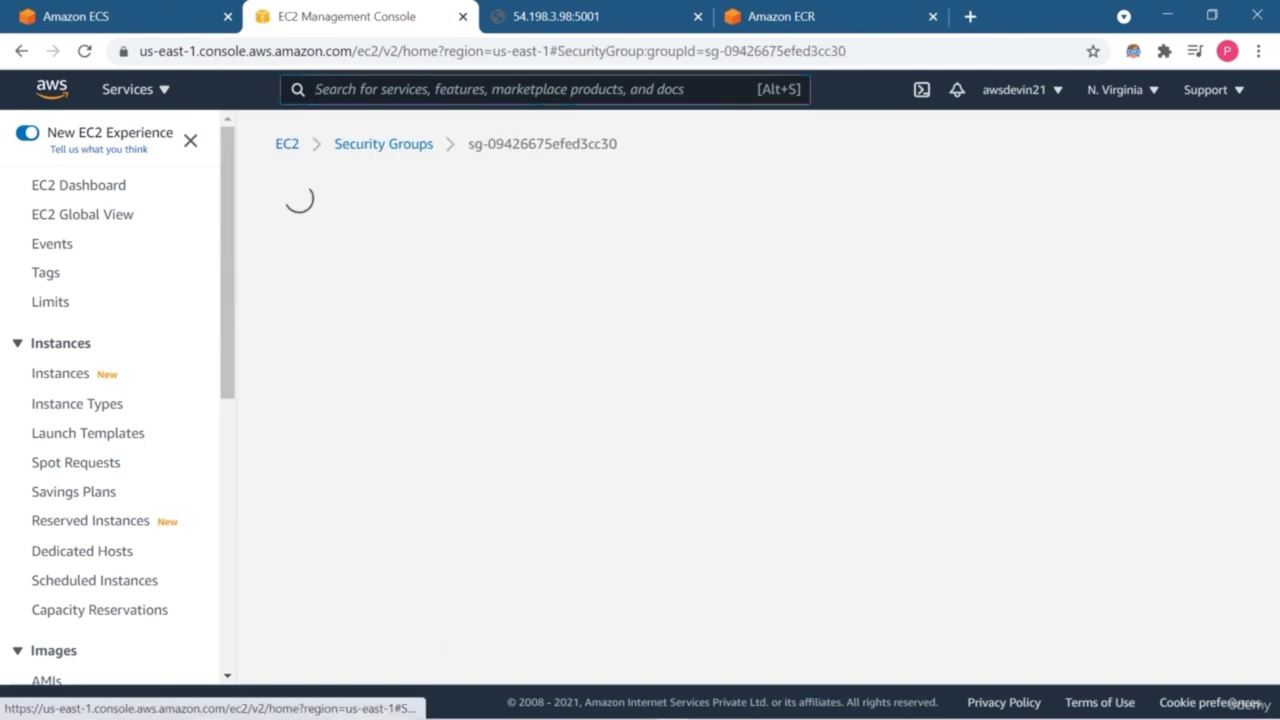
{"action": "scroll", "coordinate": [1093, 305], "scroll_direction": "down", "scroll_amount": 3}
{"action": "scroll", "coordinate": [750, 590], "scroll_direction": "right", "scroll_amount": 4}
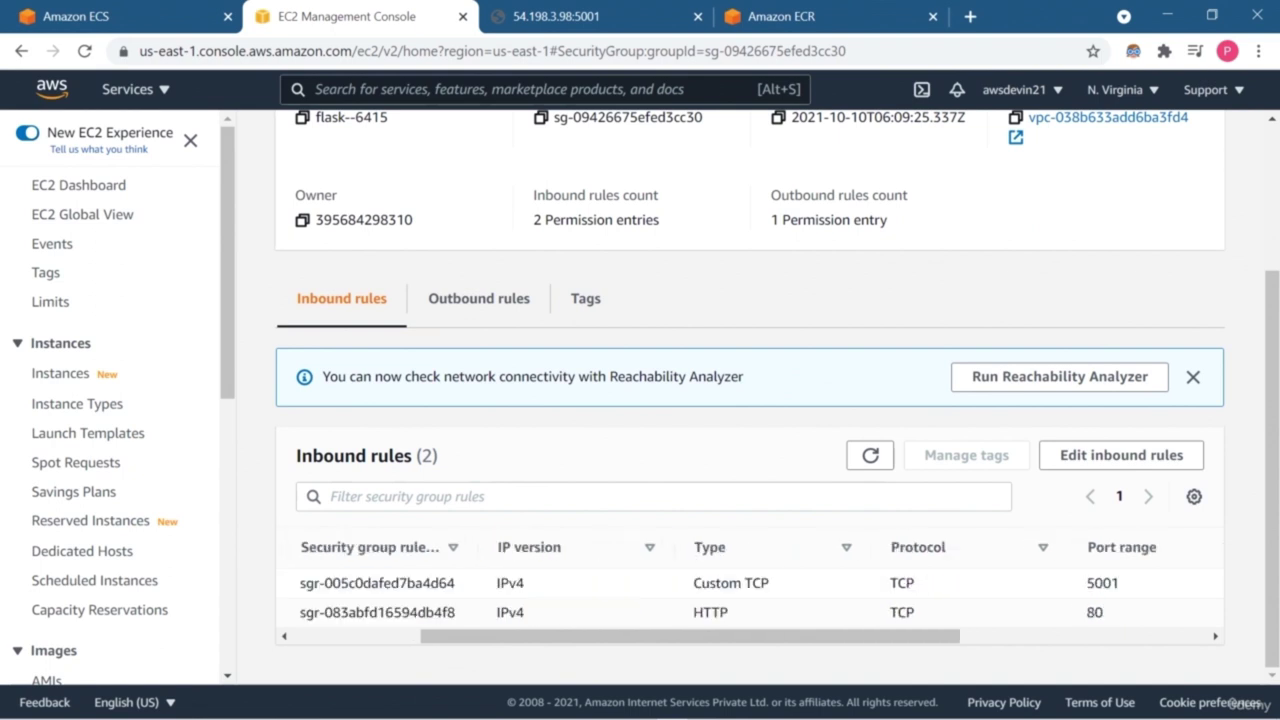
{"action": "scroll", "coordinate": [750, 590], "scroll_direction": "right", "scroll_amount": 4}
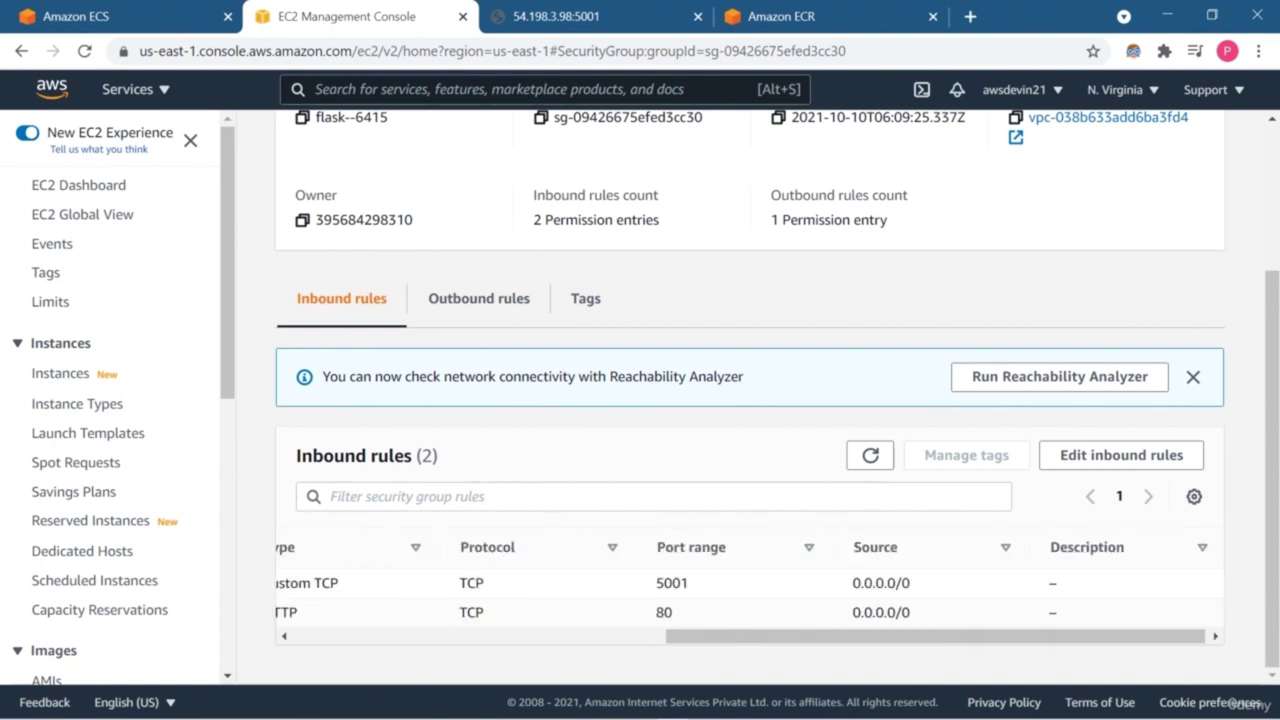
Step: Return to the new task's ECS page and copy the public IP again
{"action": "key", "text": "ctrl+1"}
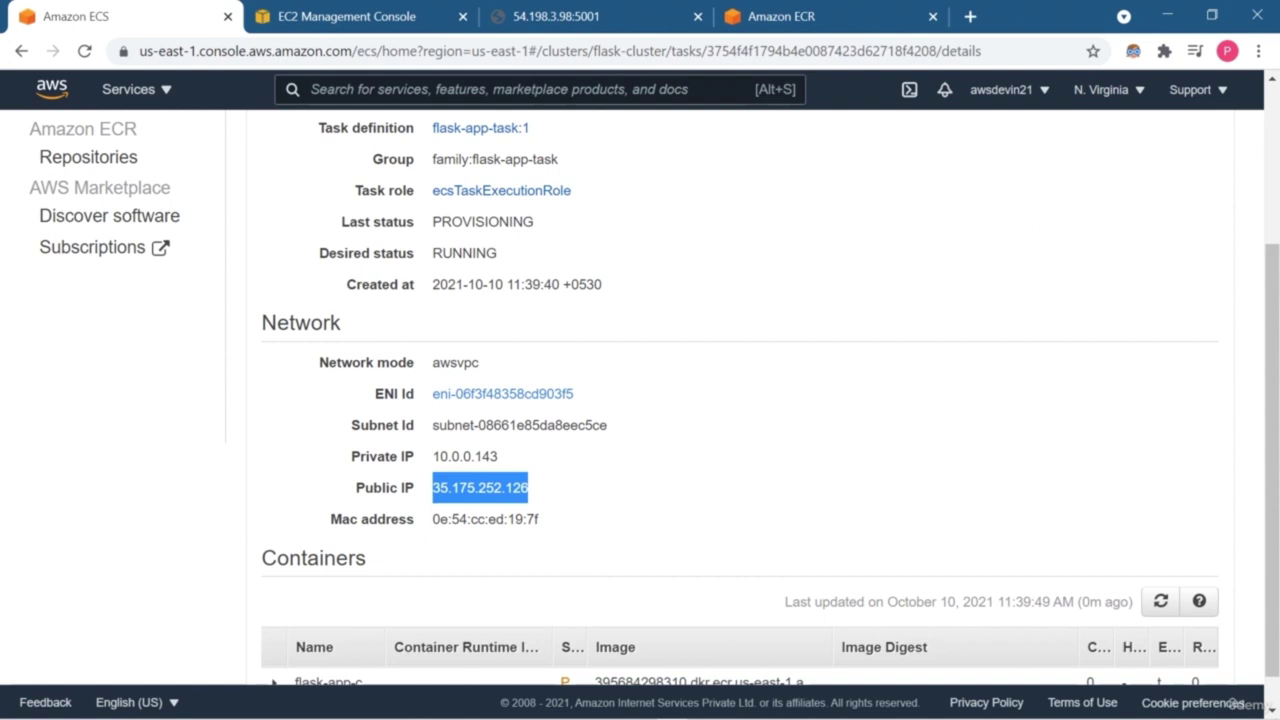
{"action": "right_click", "coordinate": [527, 487]}
{"action": "left_click", "coordinate": [556, 500]}
{"action": "right_click", "coordinate": [510, 490]}
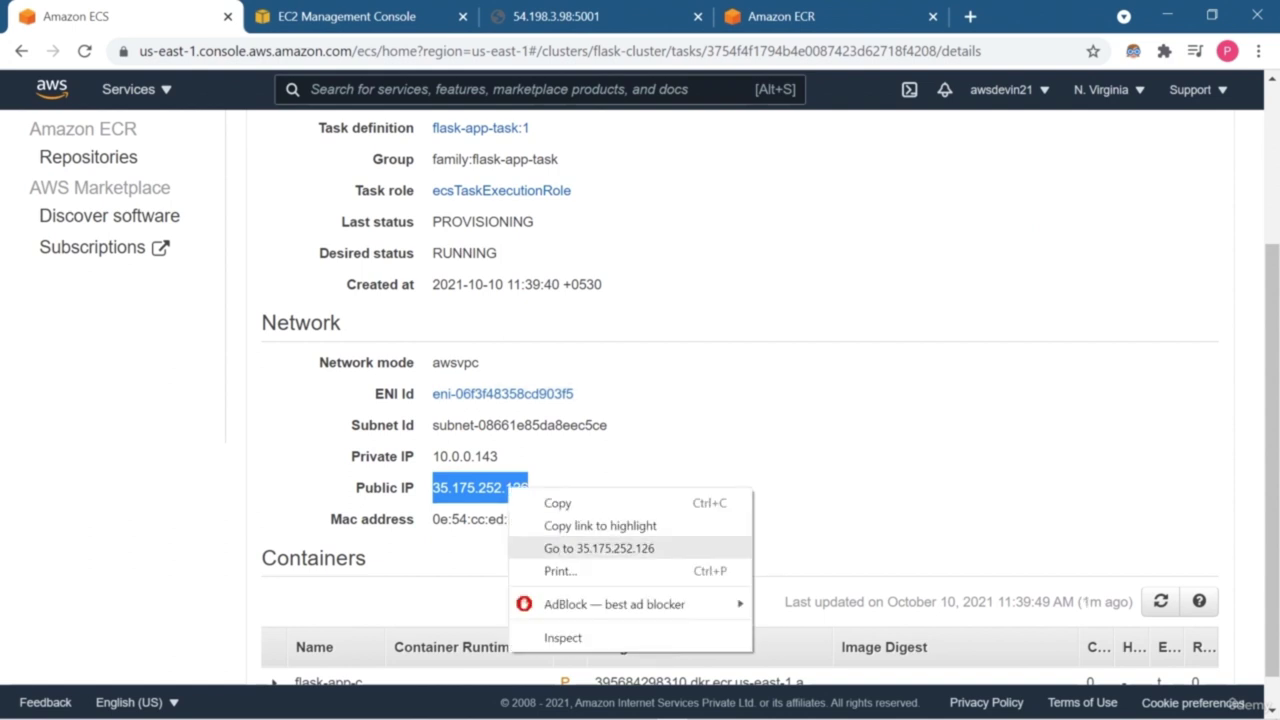
{"action": "left_click", "coordinate": [540, 503]}
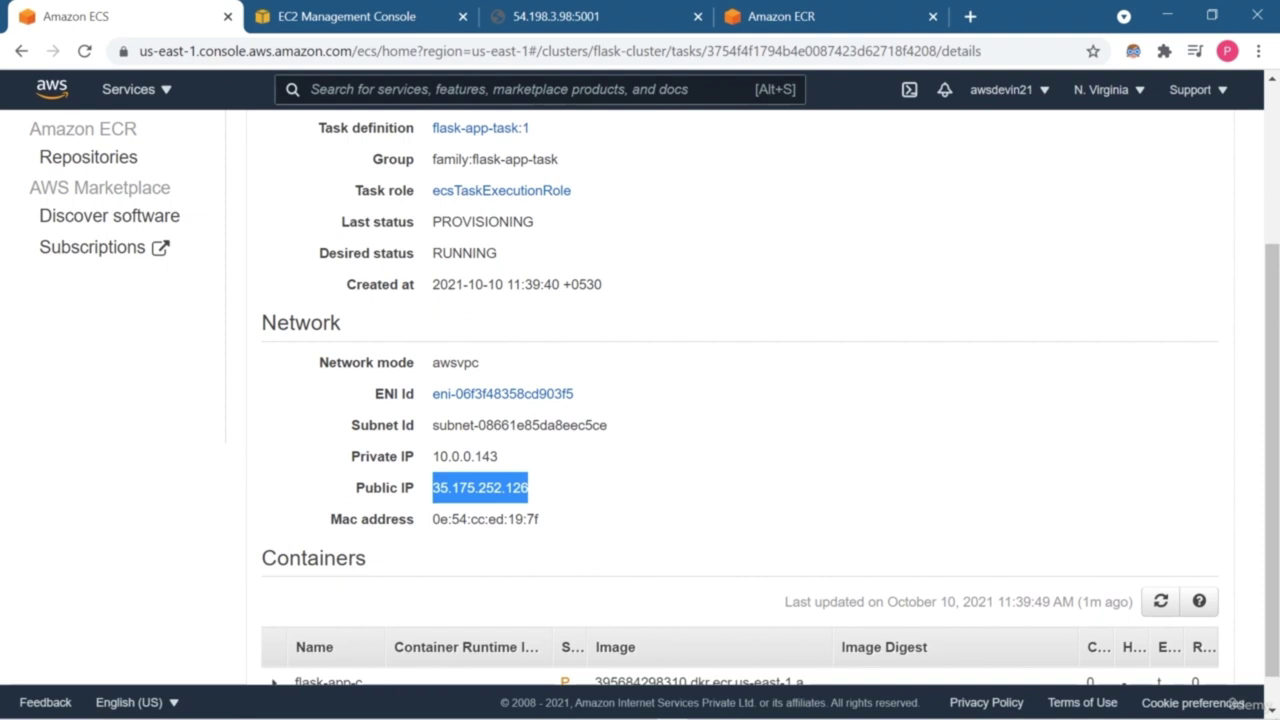
Step: Load the new task's Flask app at 35.175.252.126:5001 in a separate browser tab
{"action": "left_click", "coordinate": [970, 16]}
{"action": "key", "text": "ctrl+v"}
{"action": "key", "text": "Return"}
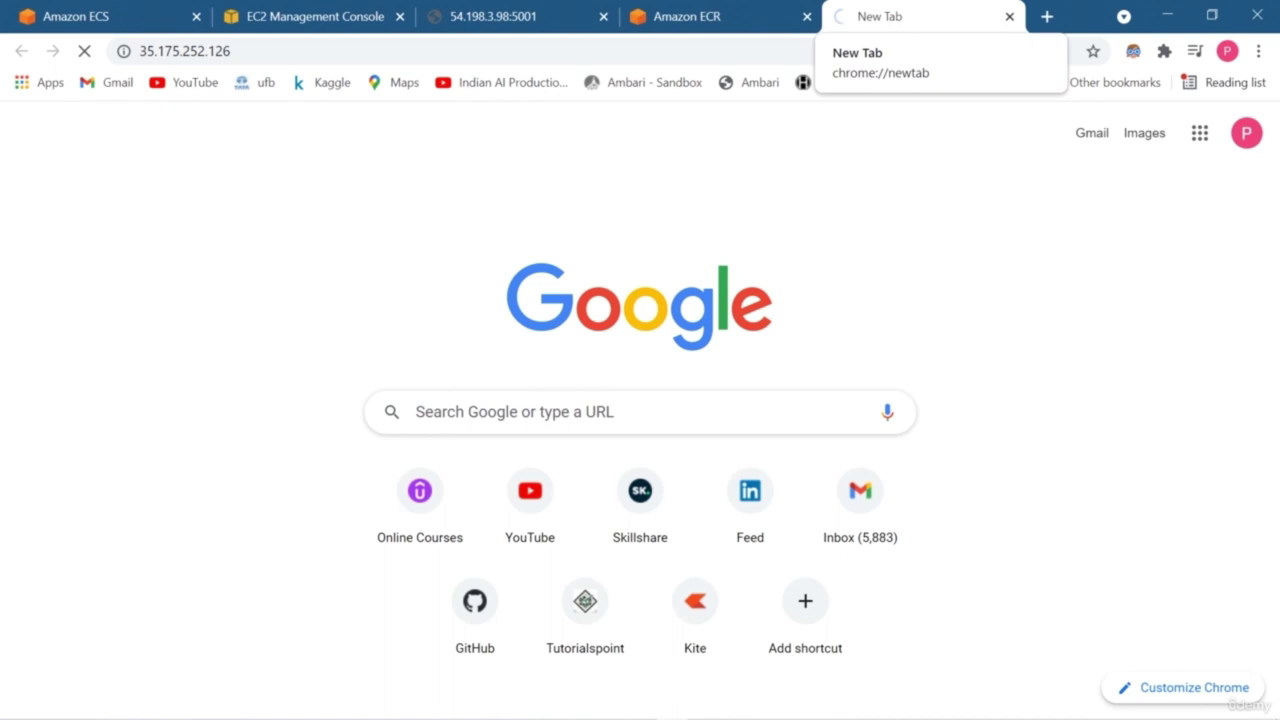
{"action": "left_click", "coordinate": [184, 51]}
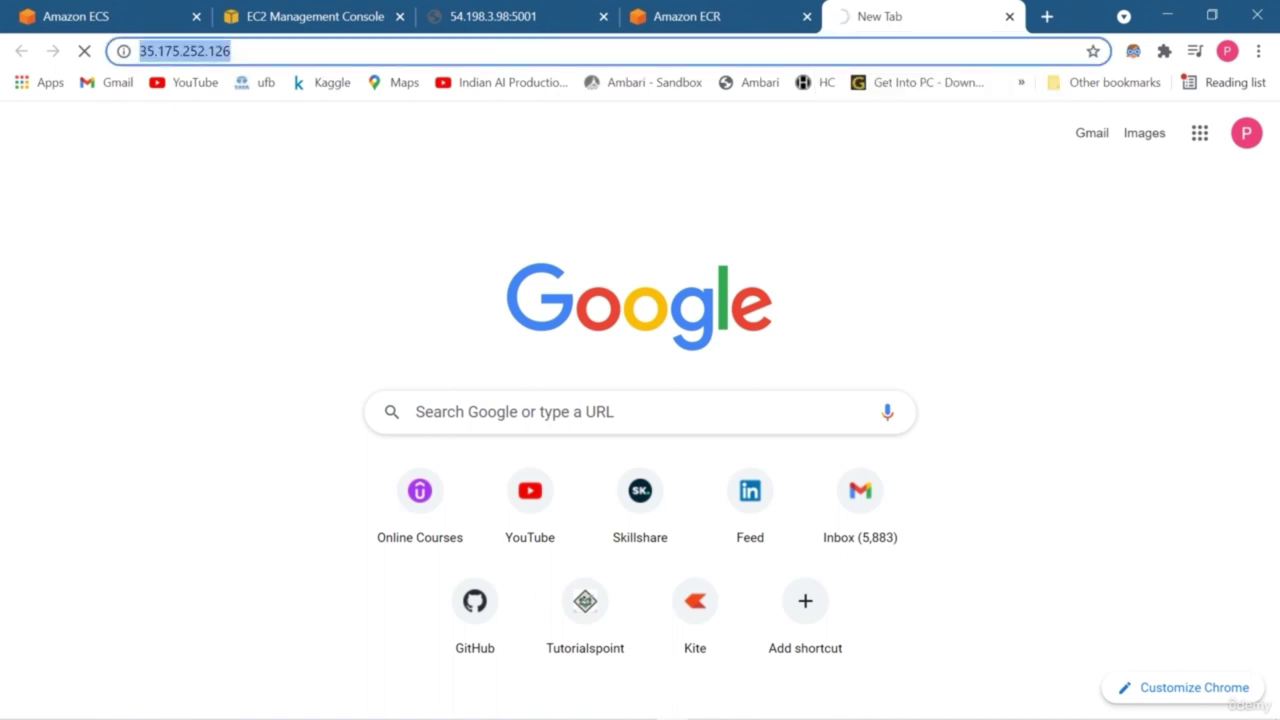
{"action": "key", "text": "End"}
{"action": "type", "text": ":5001"}
{"action": "key", "text": "Return"}
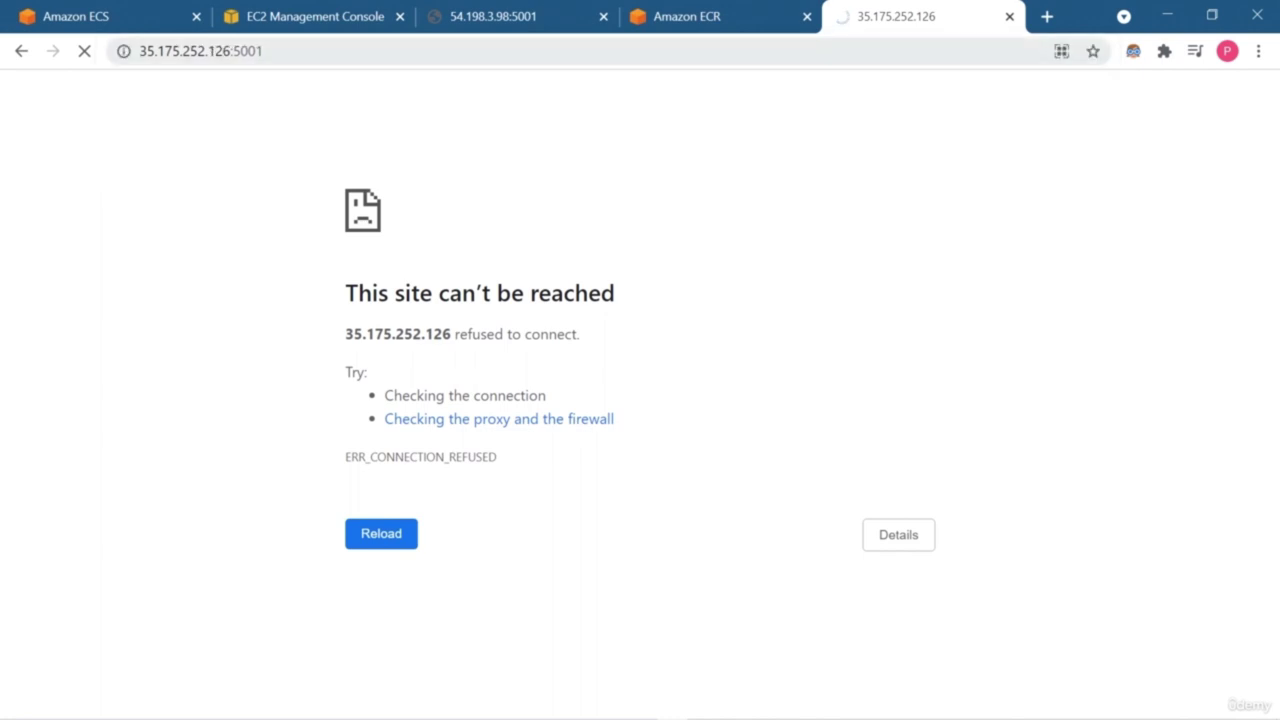
Step: Place the new app's tab beside the 54.198.3.98:5001 tab and compare the two pages
{"action": "key", "text": "ctrl+shift+Page_Up"}
{"action": "key", "text": "ctrl+Page_Up"}
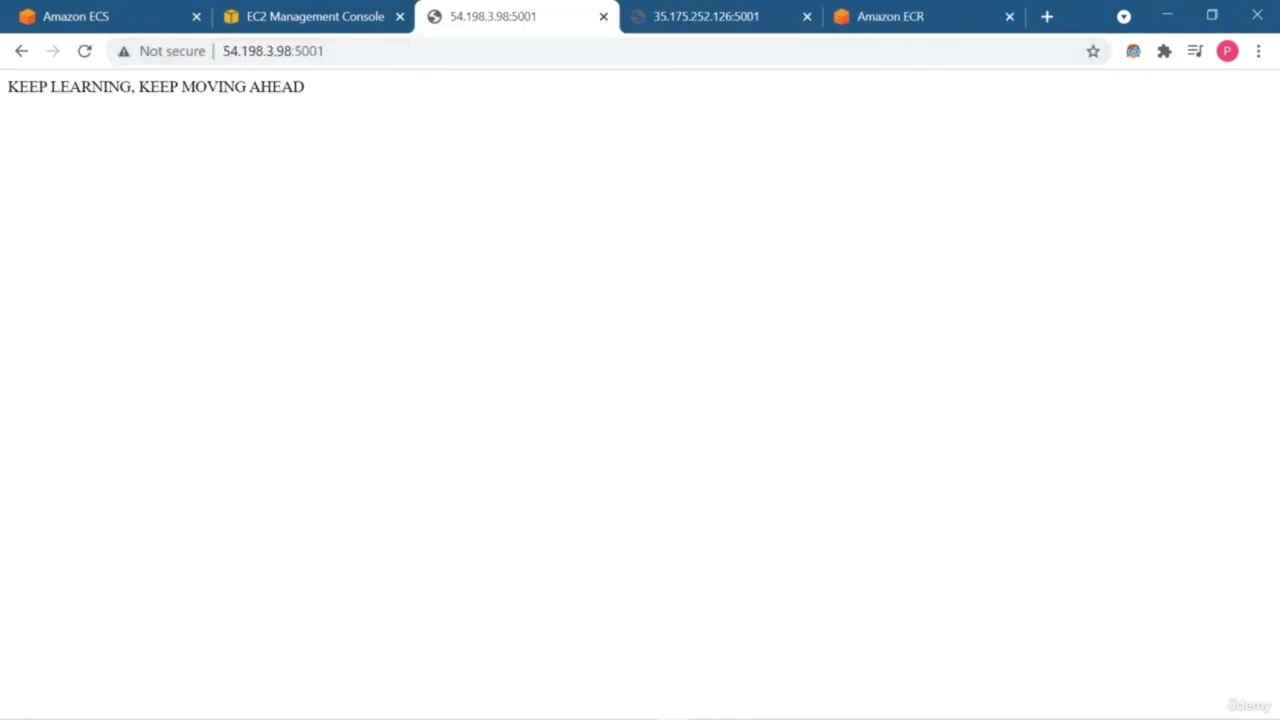
{"action": "key", "text": "ctrl+Page_Down"}
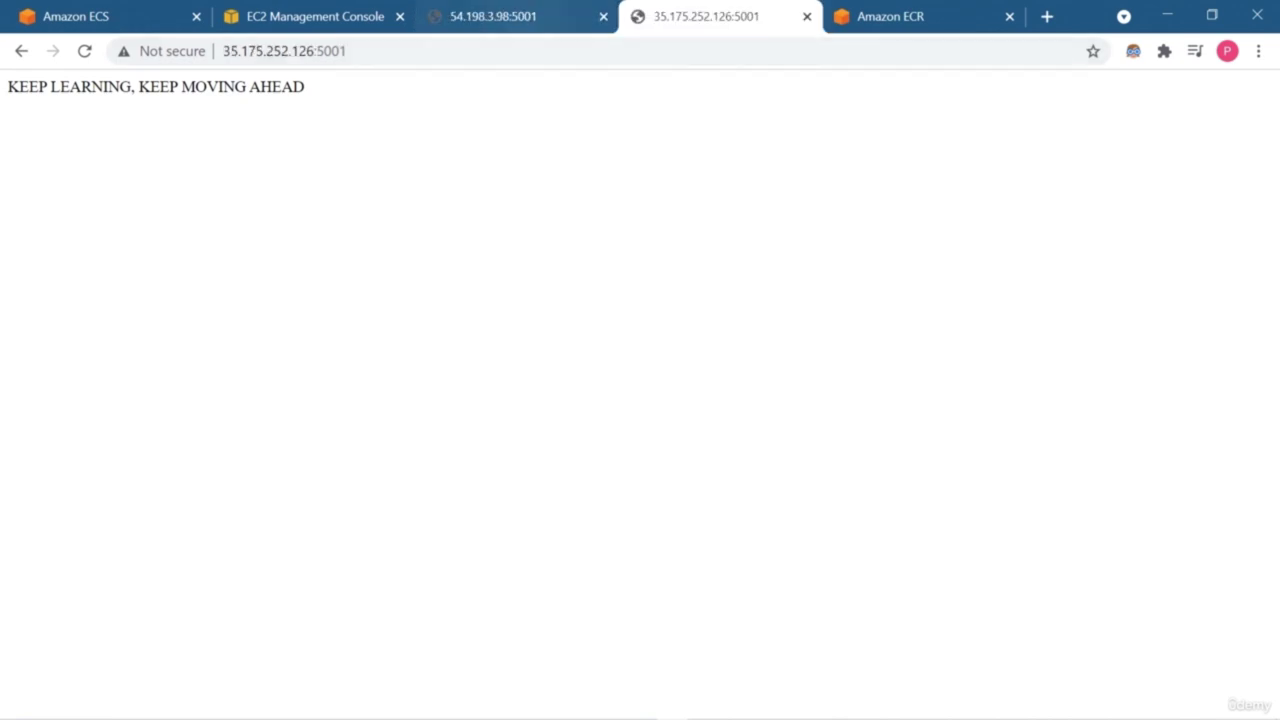
{"action": "key", "text": "ctrl+Page_Up"}
{"action": "key", "text": "ctrl+Page_Down"}
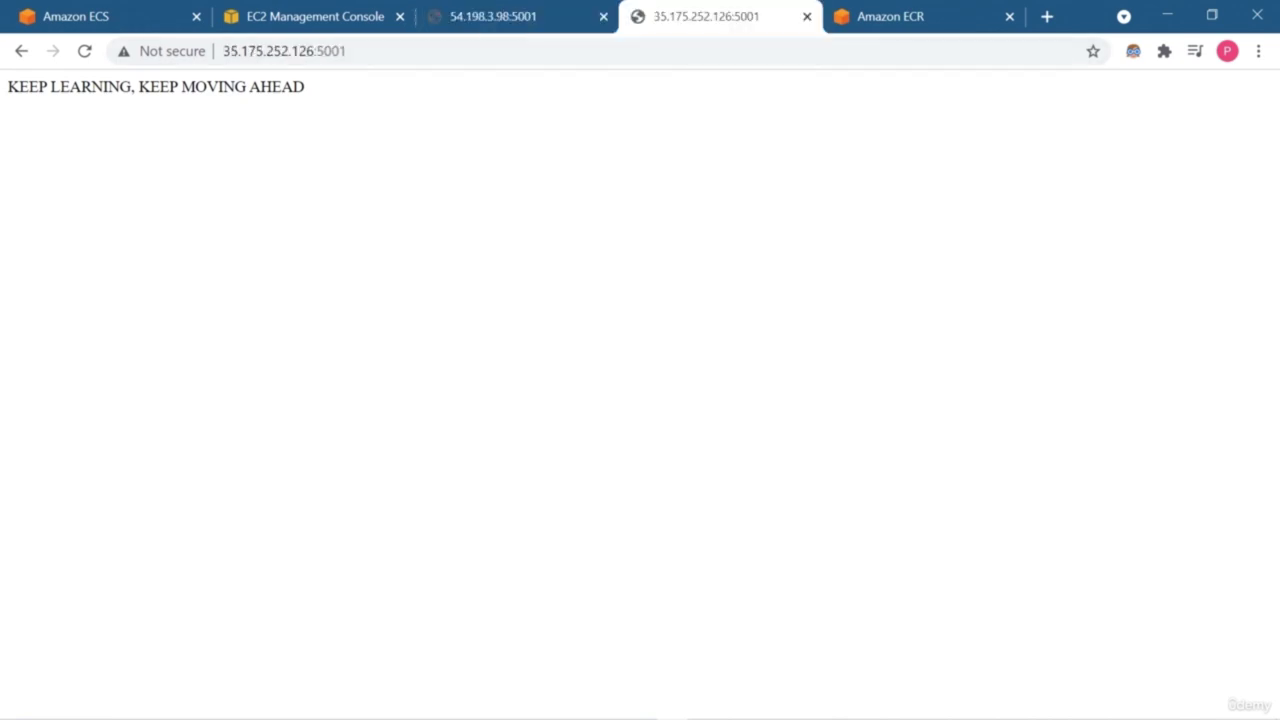
{"action": "key", "text": "ctrl+Page_Up"}
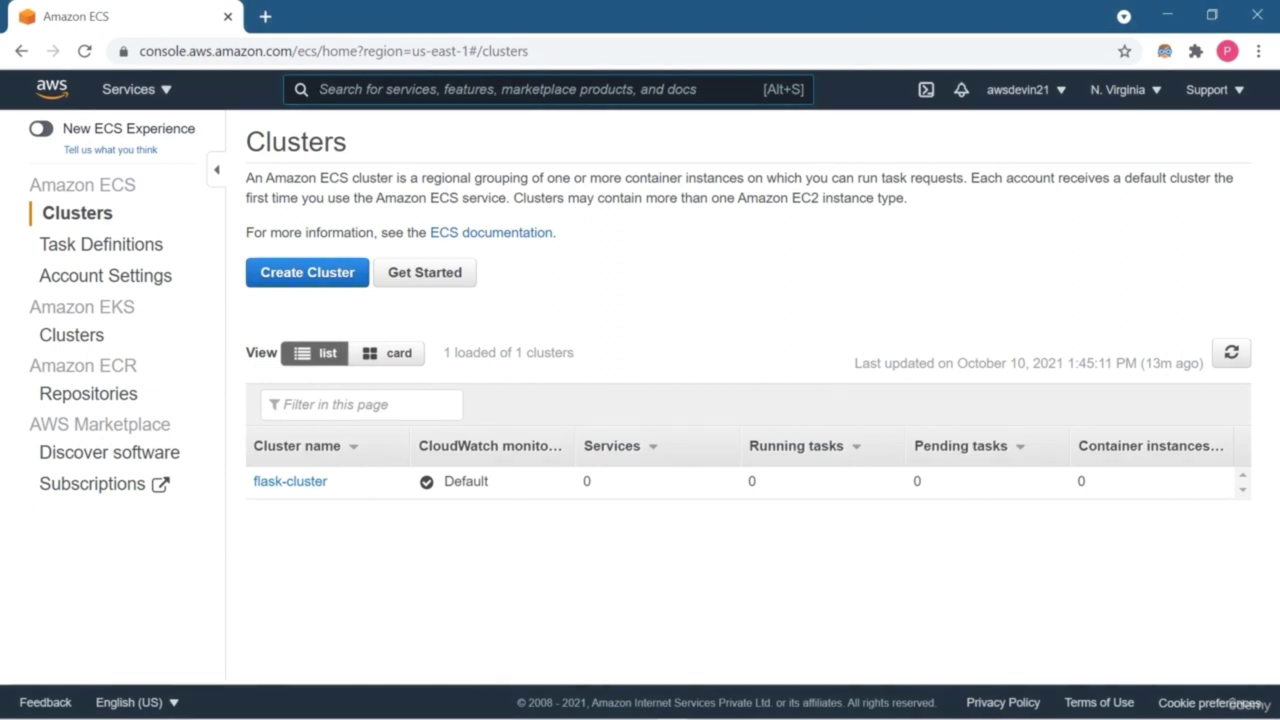
Step: Start creating an ECS cluster from the EC2 Linux + Networking template and name it ec2-ec2-cluster
{"action": "left_click", "coordinate": [307, 272]}
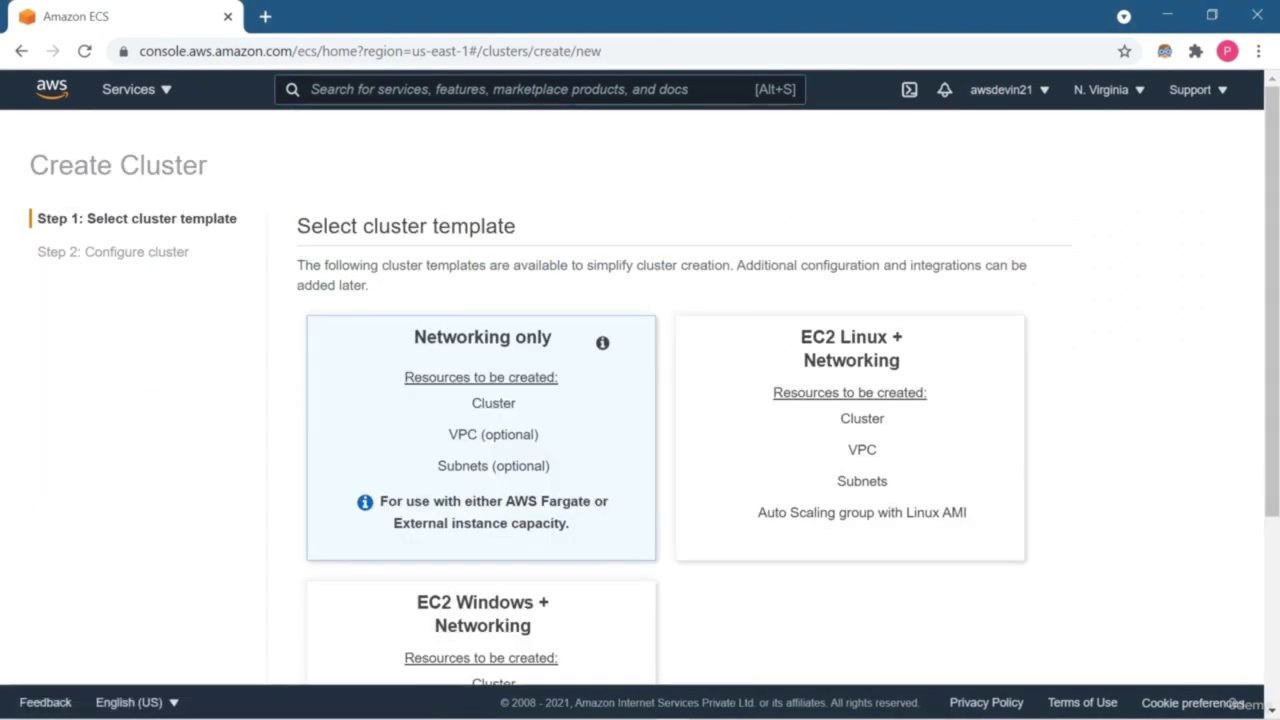
{"action": "scroll", "coordinate": [850, 350], "scroll_direction": "down", "scroll_amount": 1}
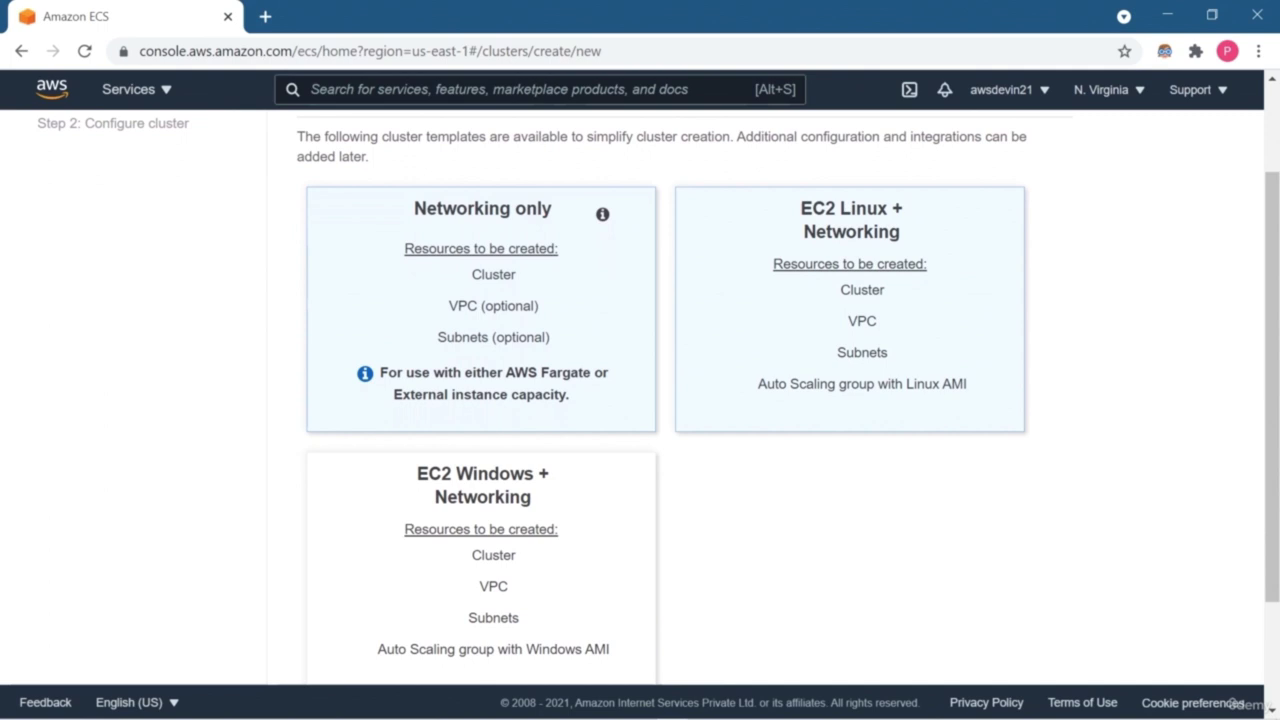
{"action": "scroll", "coordinate": [850, 330], "scroll_direction": "down", "scroll_amount": 2}
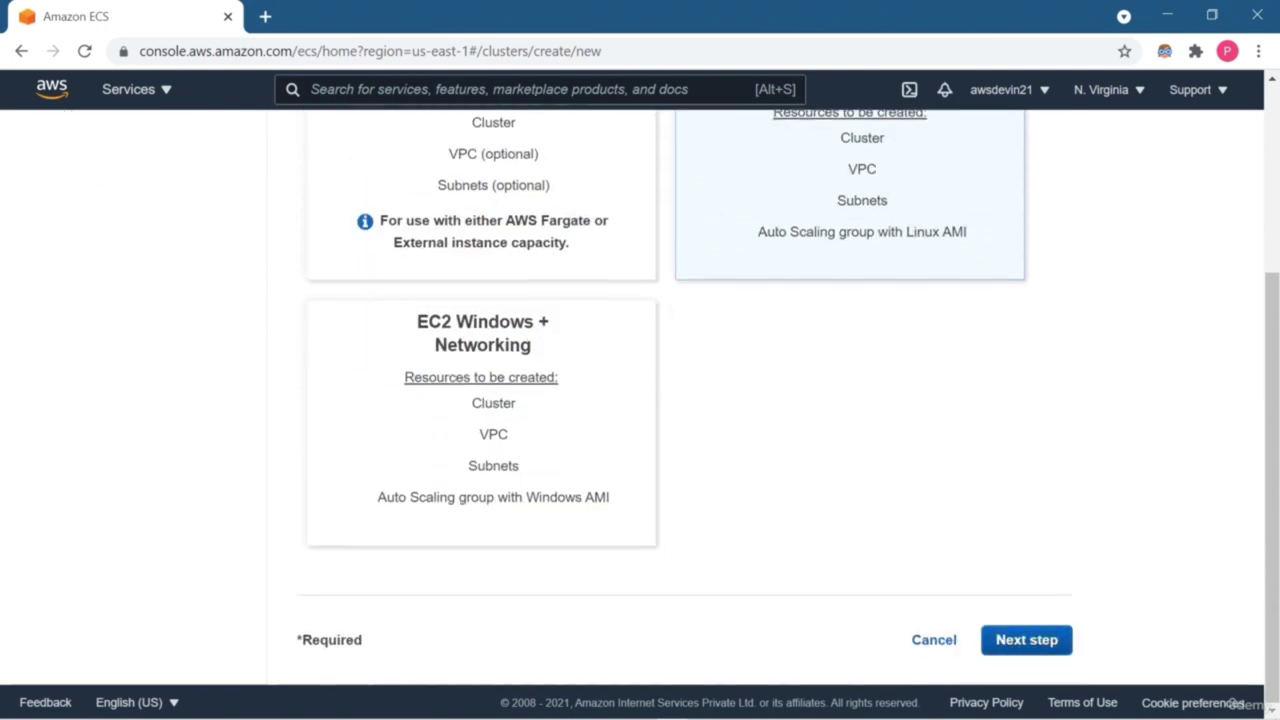
{"action": "left_click", "coordinate": [1026, 639]}
{"action": "scroll", "coordinate": [640, 400], "scroll_direction": "up", "scroll_amount": 2}
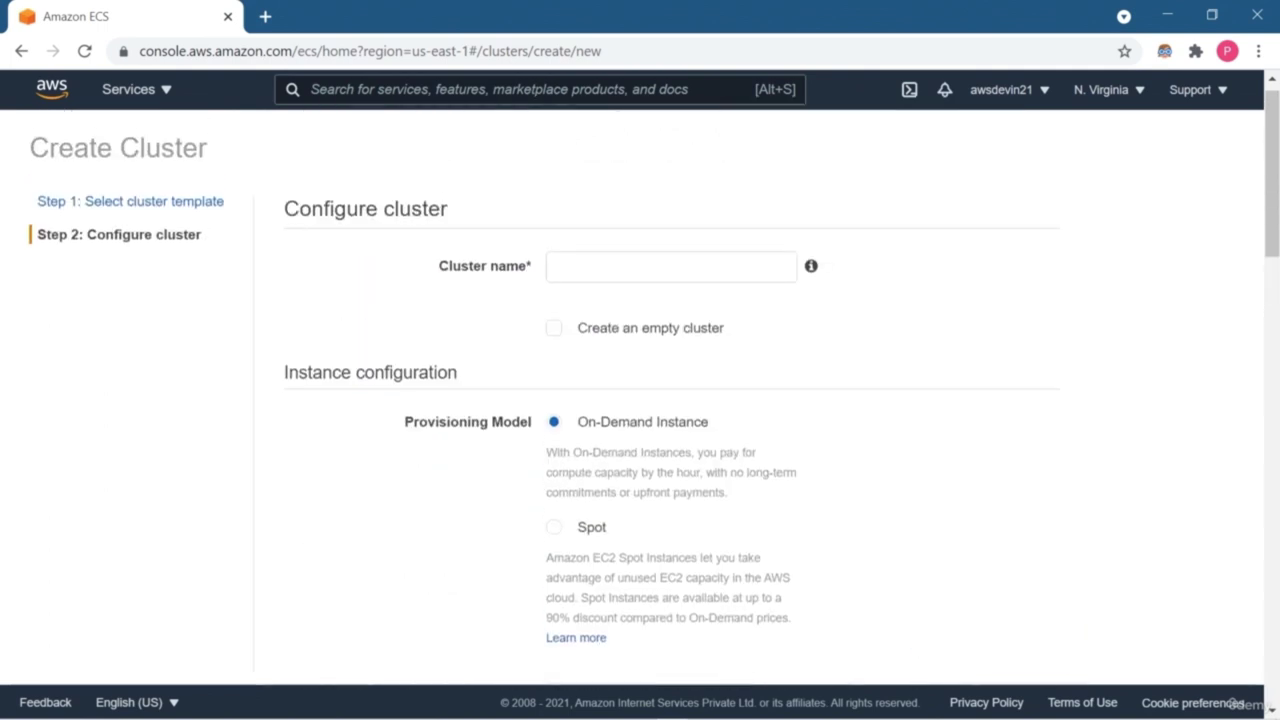
{"action": "left_click", "coordinate": [670, 267]}
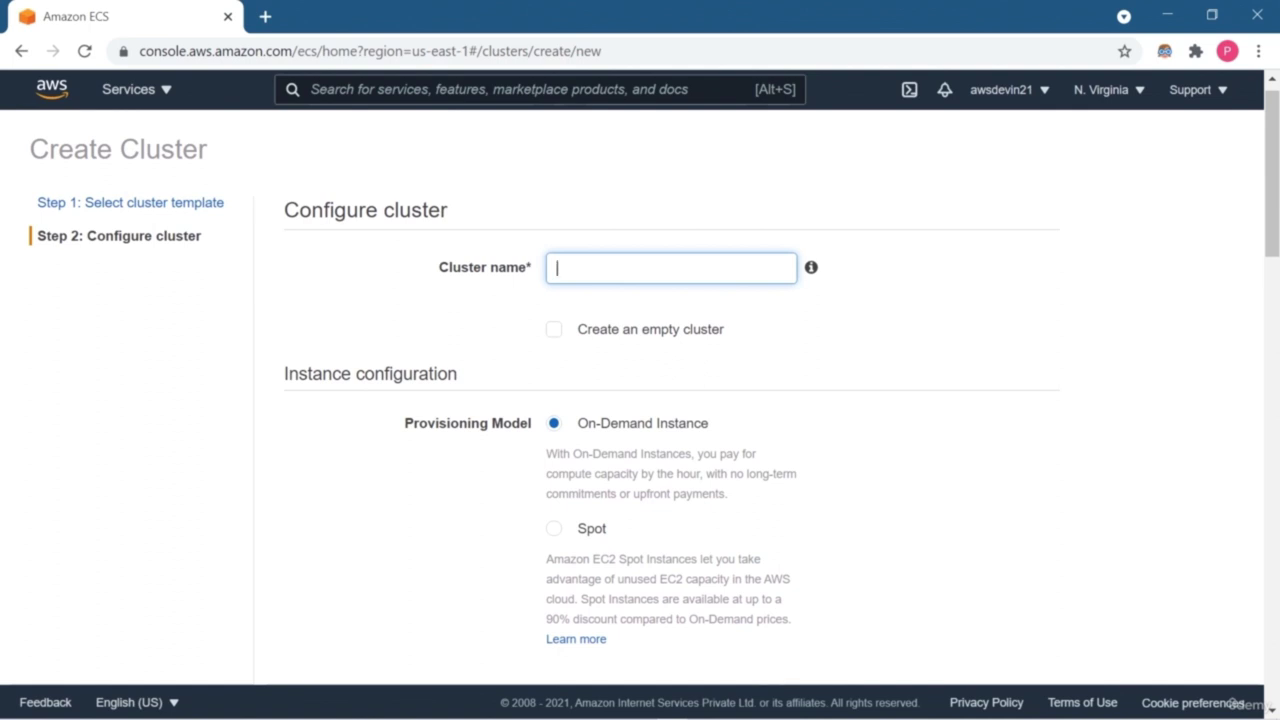
{"action": "type", "text": "ec2-ec2-cluster"}
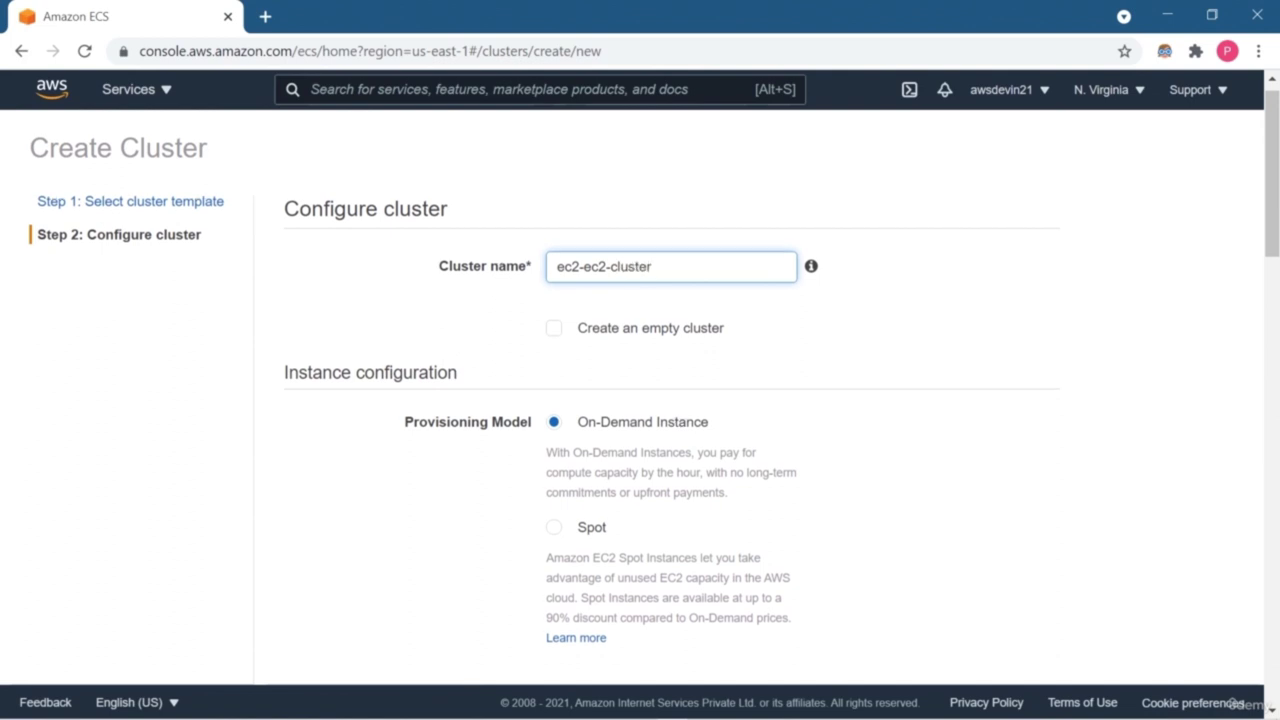
Step: Set the cluster's EC2 instance type to t2.micro
{"action": "scroll", "coordinate": [640, 400], "scroll_direction": "down", "scroll_amount": 3}
{"action": "left_click", "coordinate": [647, 386]}
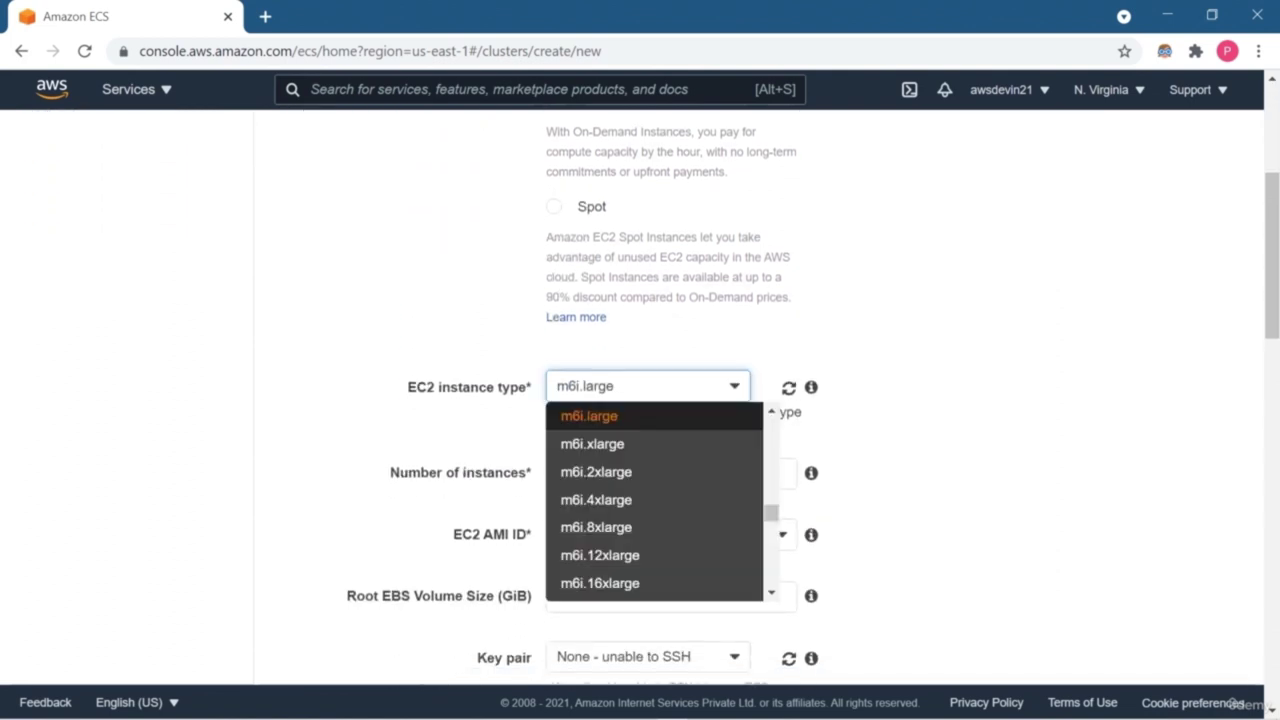
{"action": "key", "text": "t"}
{"action": "key", "text": "Down"}
{"action": "key", "text": "Return"}
{"action": "scroll", "coordinate": [640, 400], "scroll_direction": "down", "scroll_amount": 1}
{"action": "scroll", "coordinate": [640, 400], "scroll_direction": "down", "scroll_amount": 2}
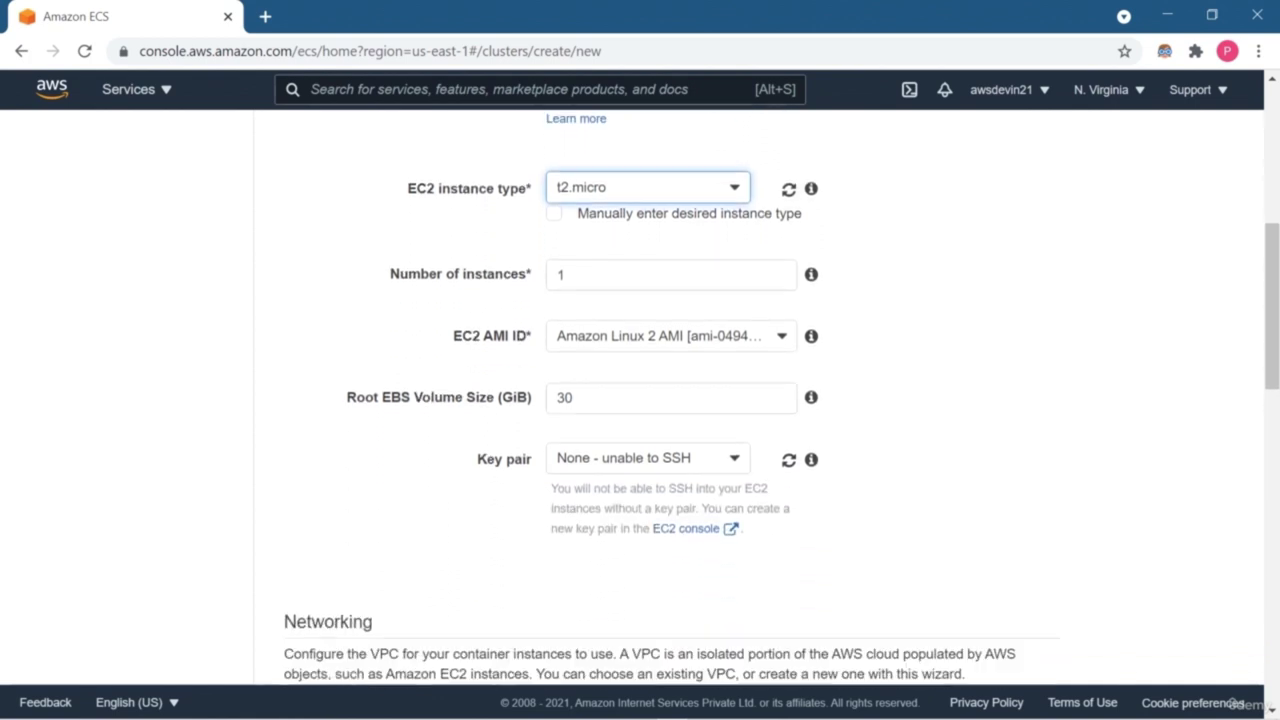
Step: Review the cluster's networking, security group, instance and provisioning settings
{"action": "scroll", "coordinate": [640, 400], "scroll_direction": "down", "scroll_amount": 3}
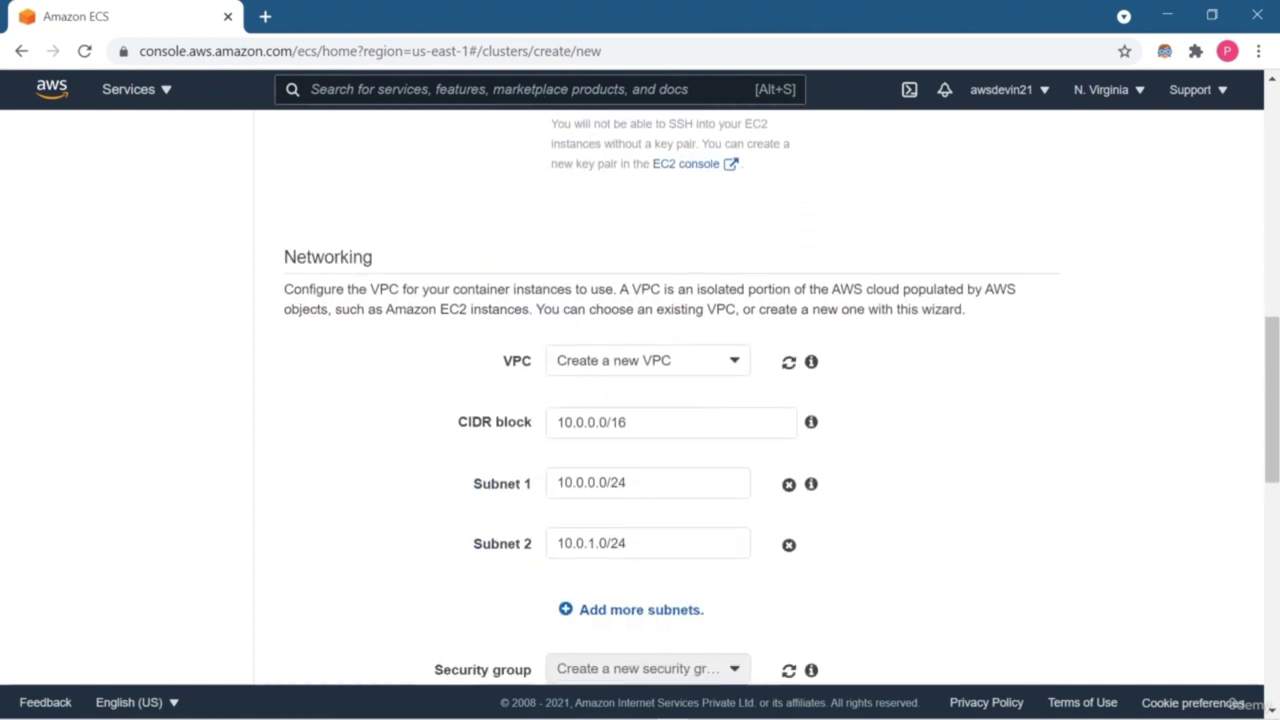
{"action": "scroll", "coordinate": [640, 400], "scroll_direction": "down", "scroll_amount": 1}
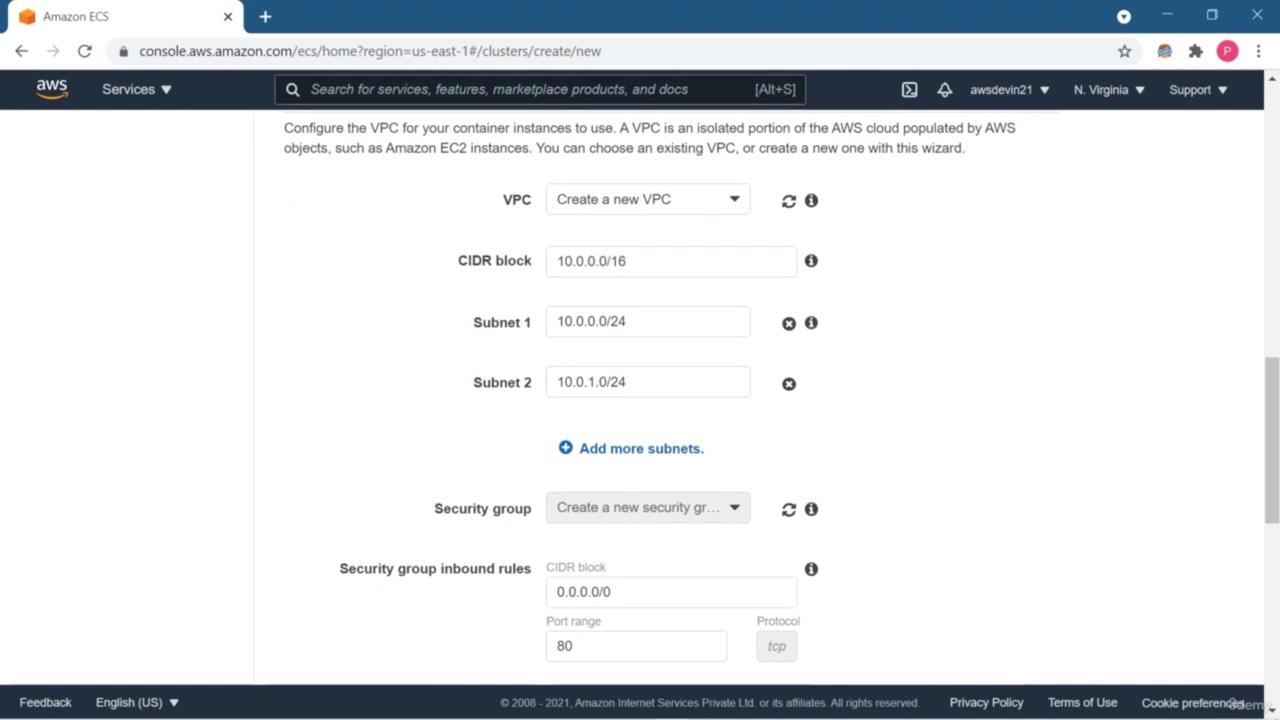
{"action": "scroll", "coordinate": [640, 400], "scroll_direction": "up", "scroll_amount": 5}
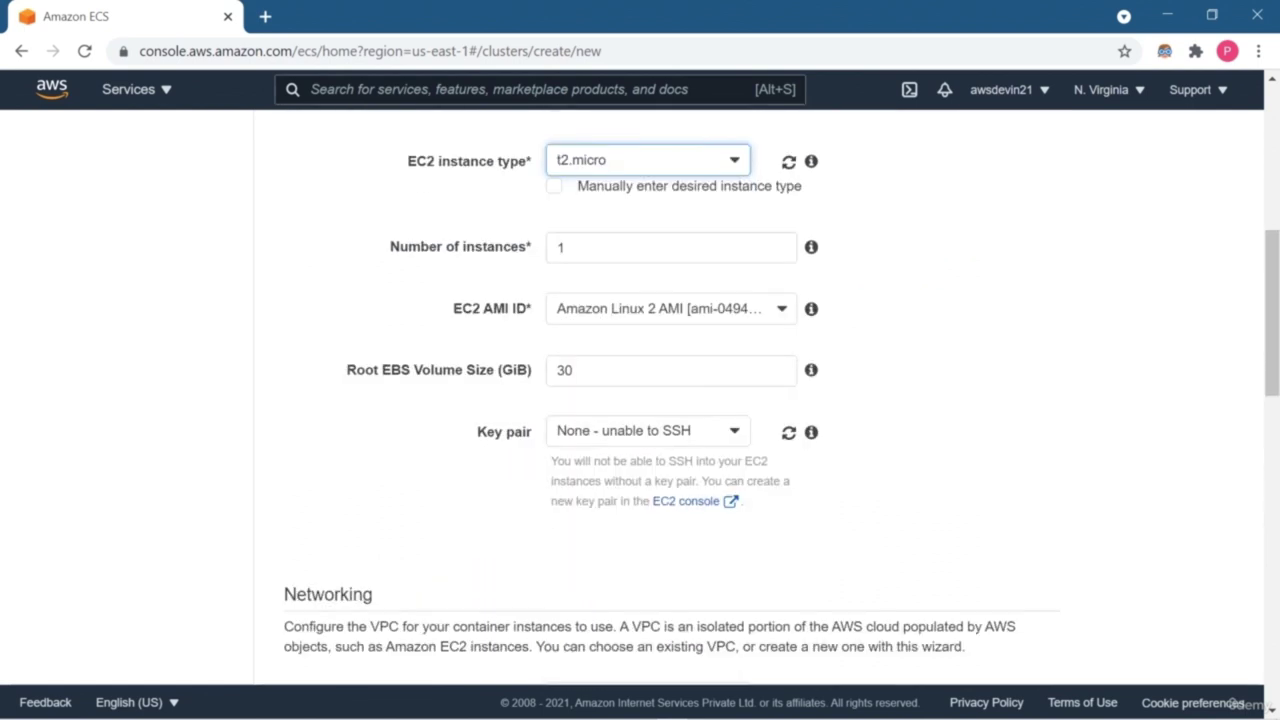
{"action": "scroll", "coordinate": [640, 400], "scroll_direction": "up", "scroll_amount": 1}
{"action": "scroll", "coordinate": [640, 400], "scroll_direction": "down", "scroll_amount": 1}
{"action": "scroll", "coordinate": [640, 400], "scroll_direction": "up", "scroll_amount": 1}
{"action": "scroll", "coordinate": [640, 400], "scroll_direction": "up", "scroll_amount": 2}
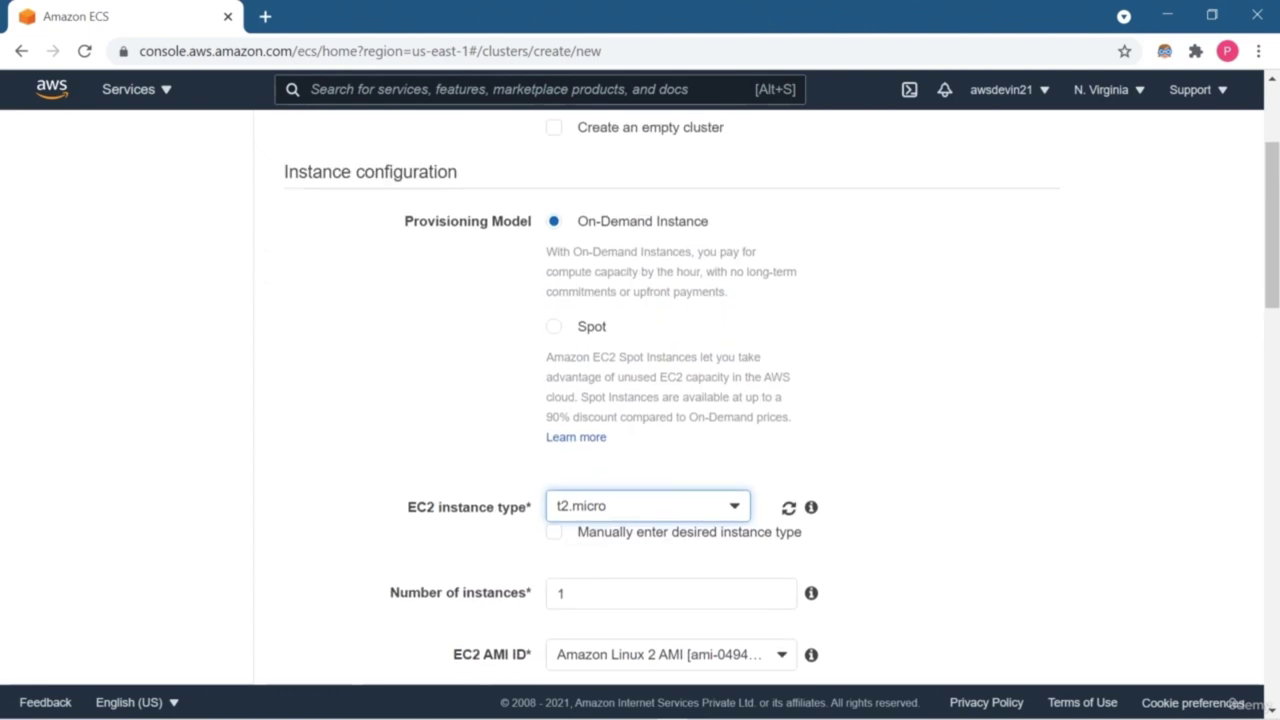
{"action": "scroll", "coordinate": [640, 400], "scroll_direction": "up", "scroll_amount": 2}
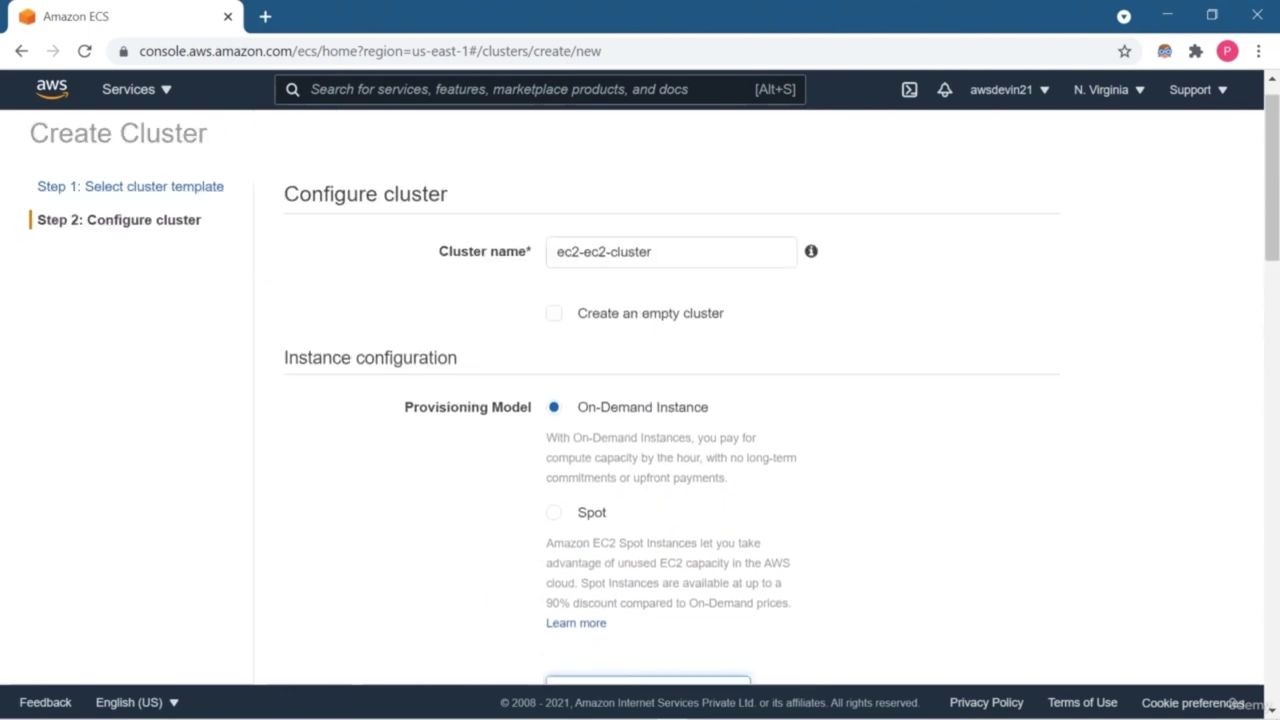
Step: Create the cluster with the remaining settings at their defaults and view its launch status and cluster resources
{"action": "scroll", "coordinate": [640, 400], "scroll_direction": "down", "scroll_amount": 8}
{"action": "scroll", "coordinate": [640, 400], "scroll_direction": "down", "scroll_amount": 8}
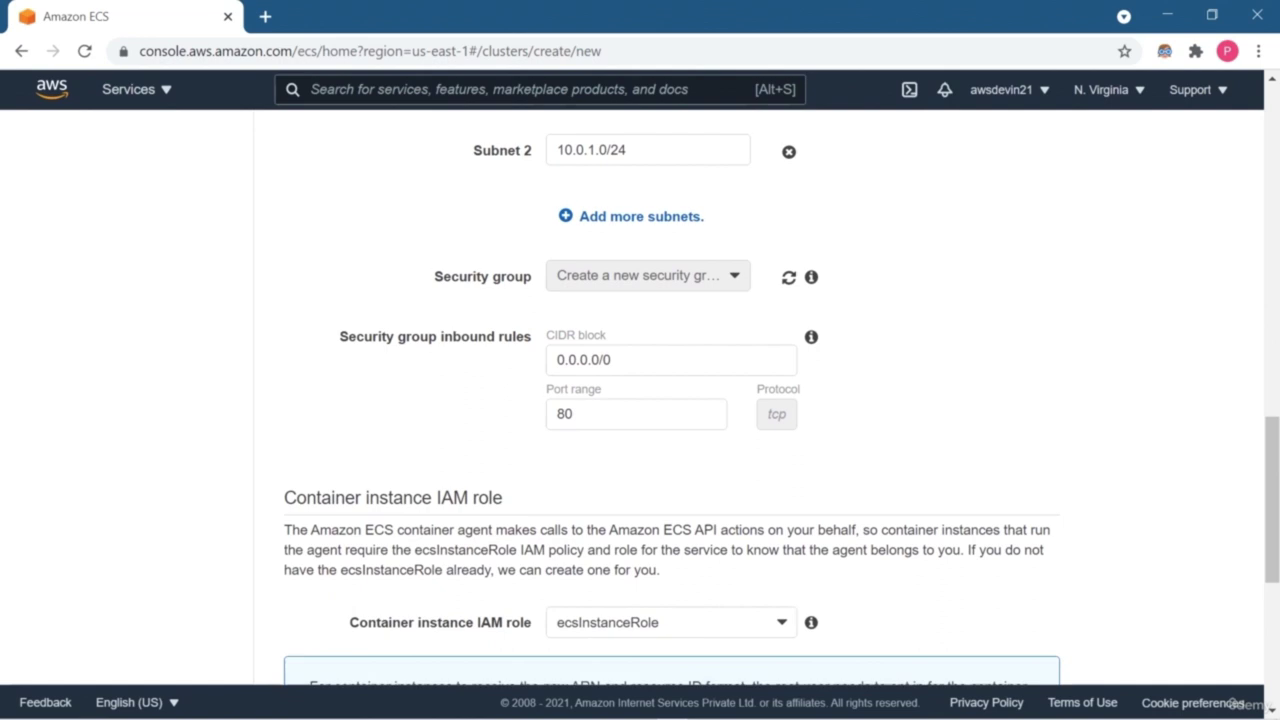
{"action": "scroll", "coordinate": [640, 400], "scroll_direction": "down", "scroll_amount": 3}
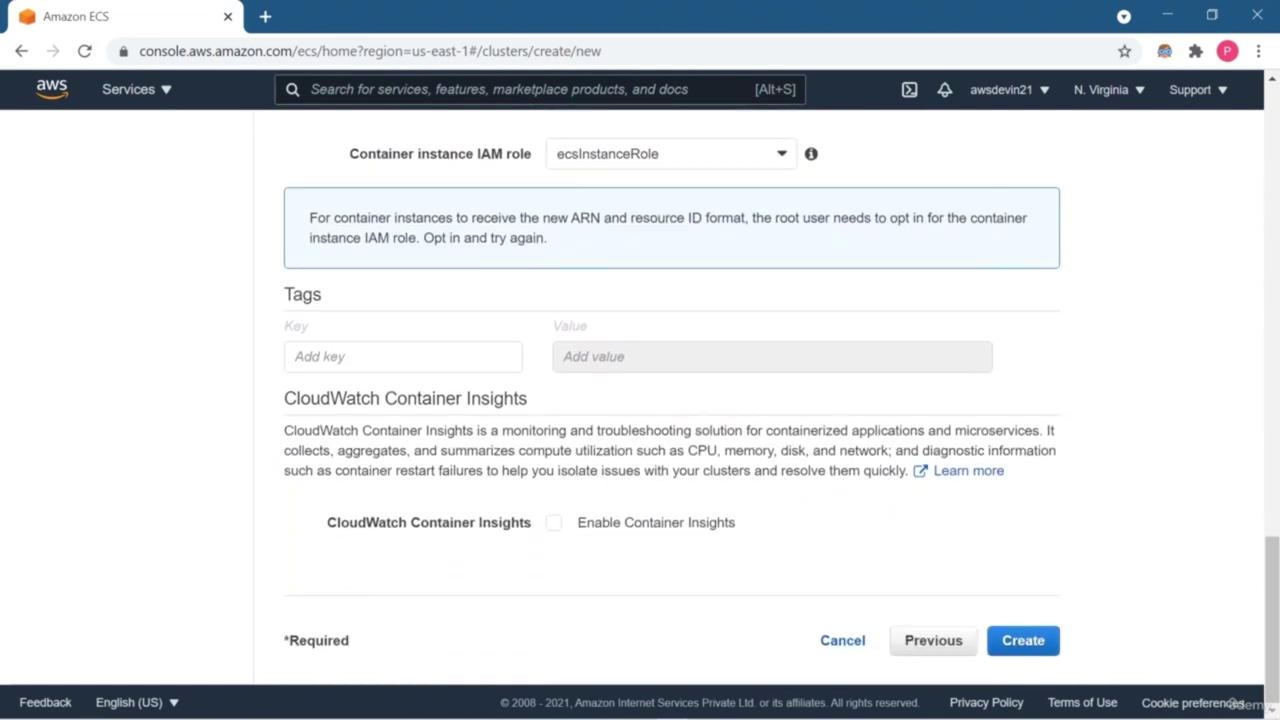
{"action": "left_click", "coordinate": [1023, 640]}
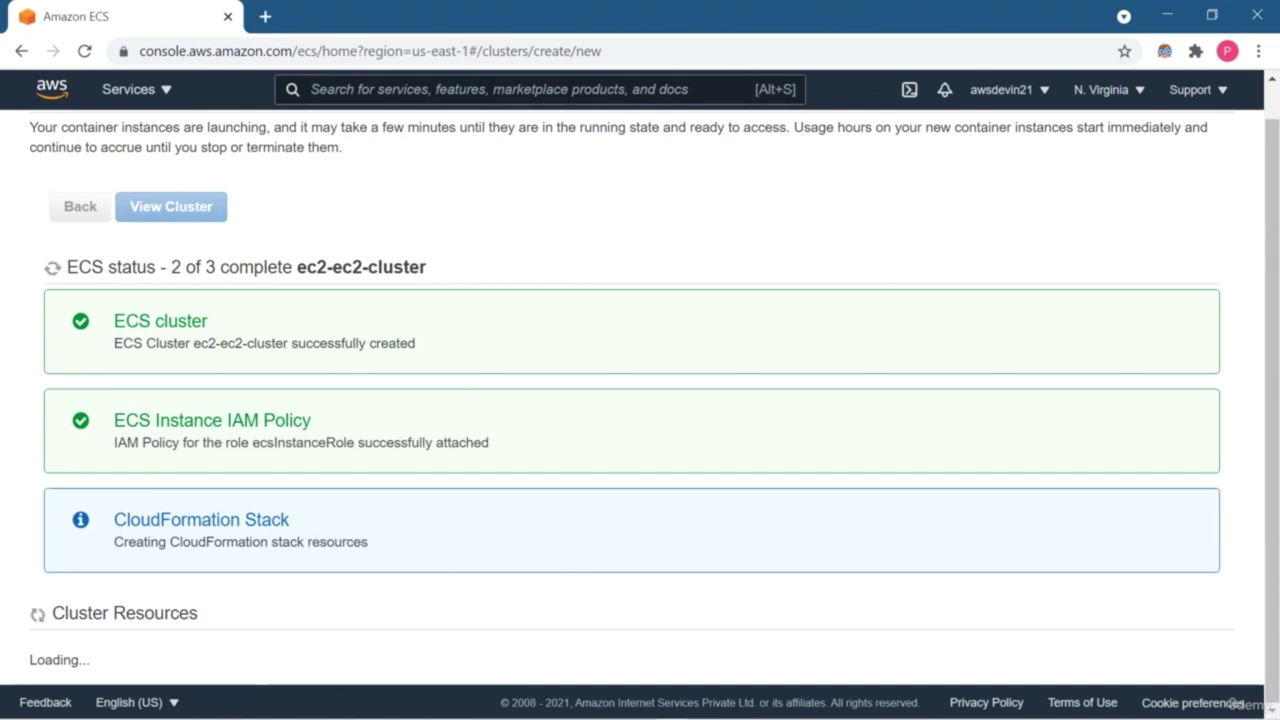
{"action": "scroll", "coordinate": [640, 400], "scroll_direction": "down", "scroll_amount": 1}
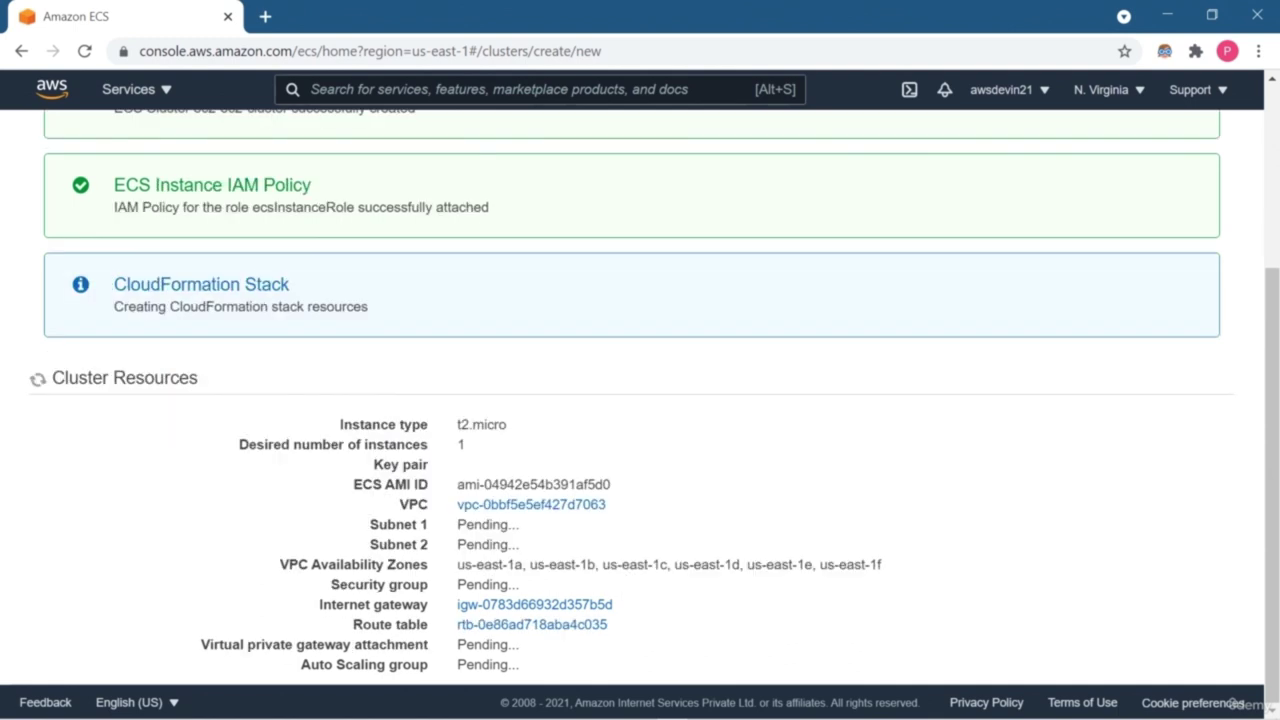
Step: Search the AWS services for "cloud fo" to find CloudFormation
{"action": "left_click", "coordinate": [137, 89]}
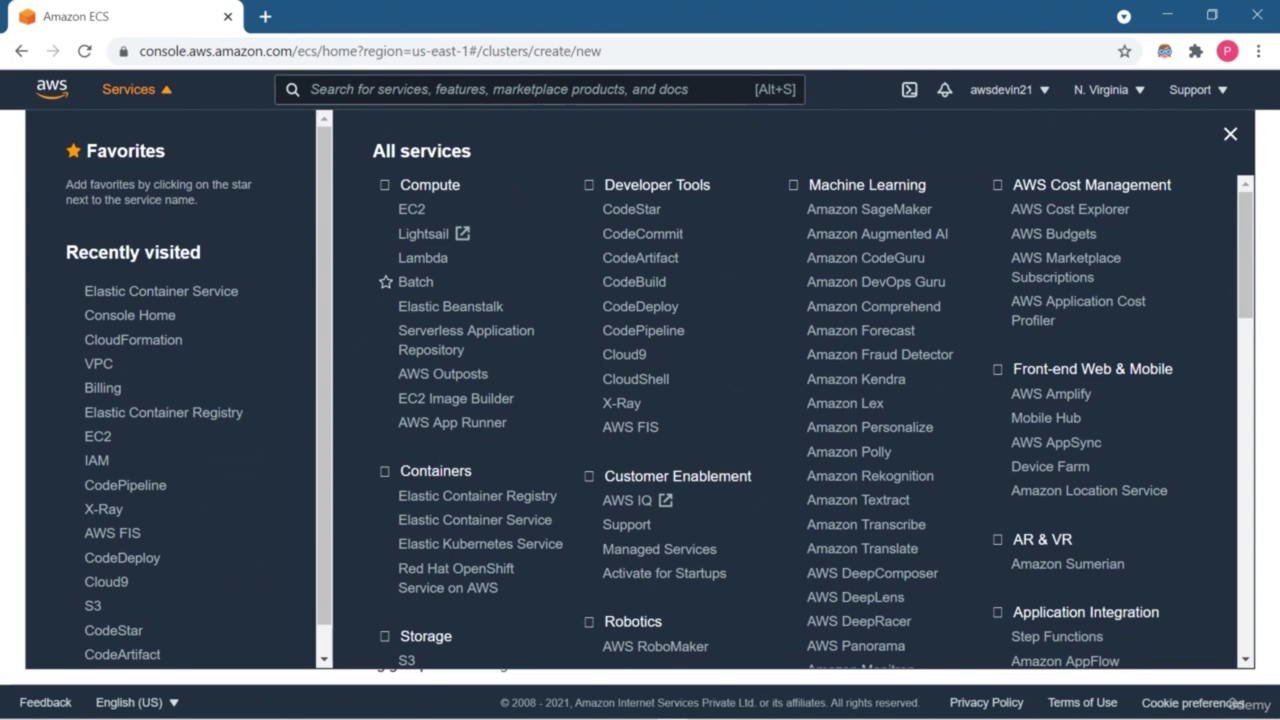
{"action": "key", "text": "alt+s"}
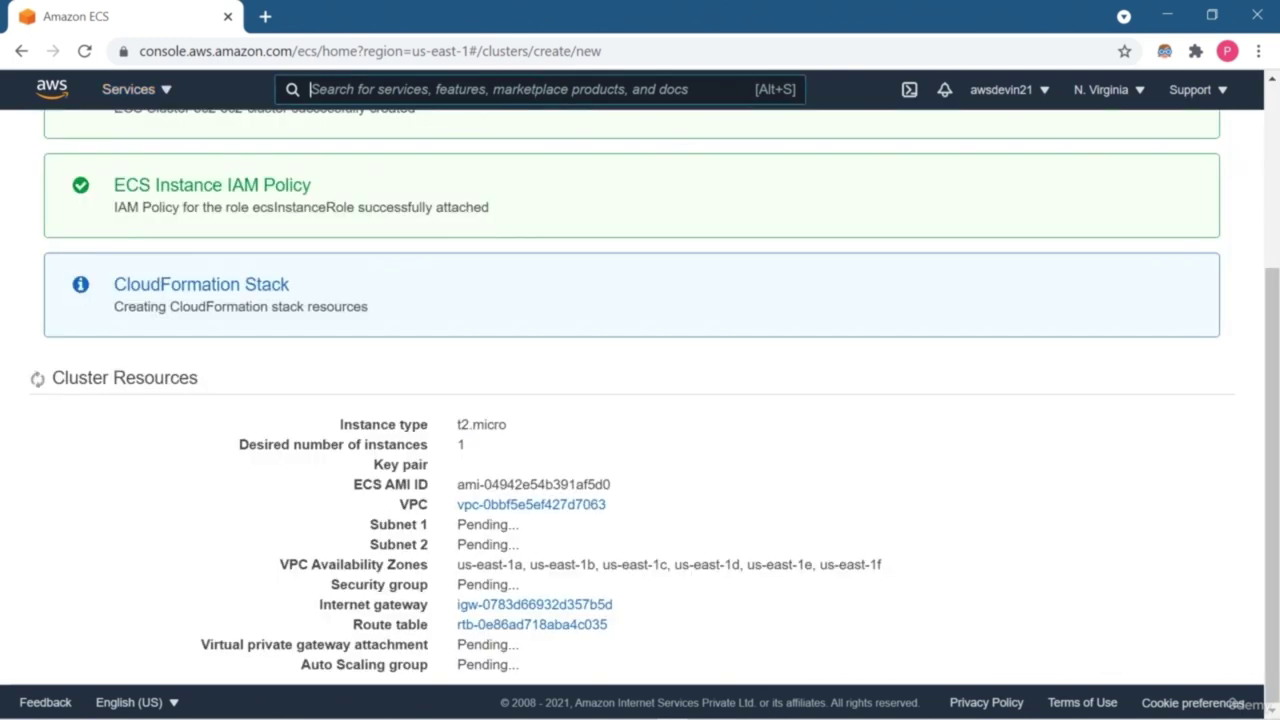
{"action": "type", "text": "d"}
{"action": "type", "text": "lou"}
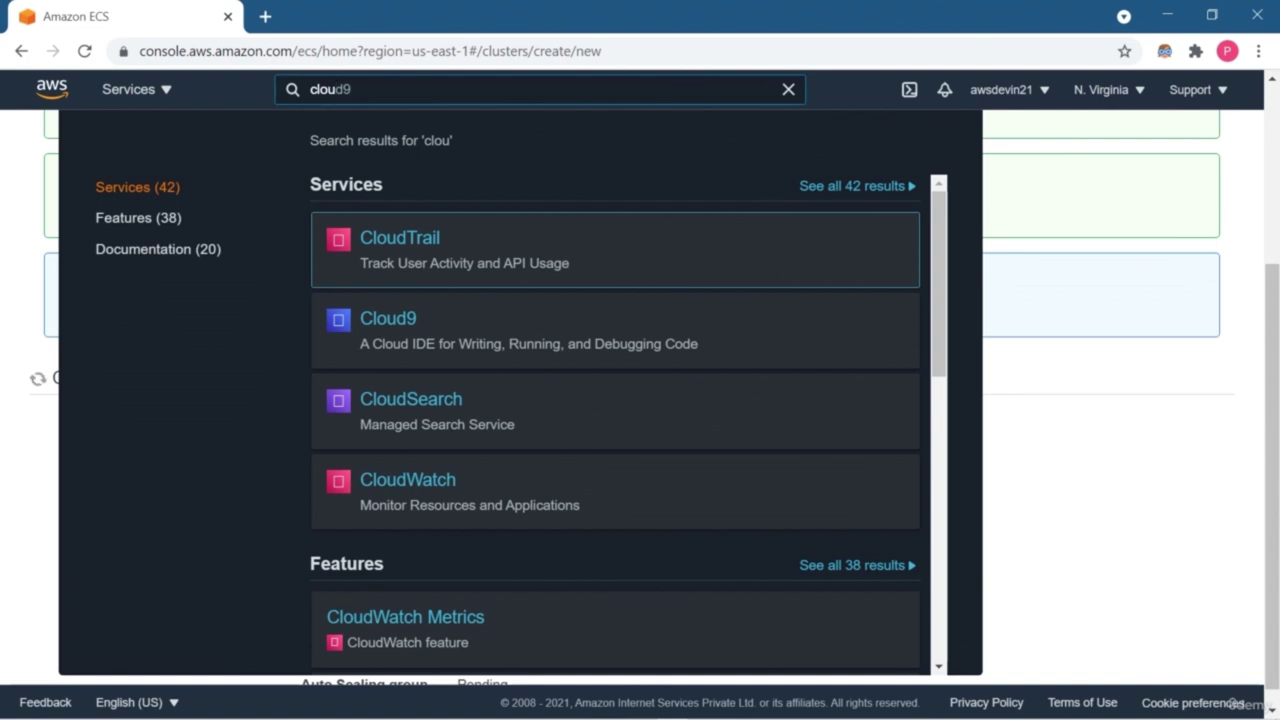
{"action": "type", "text": "ud"}
{"action": "key", "text": "BackSpace"}
{"action": "key", "text": "BackSpace"}
{"action": "type", "text": "d fo"}
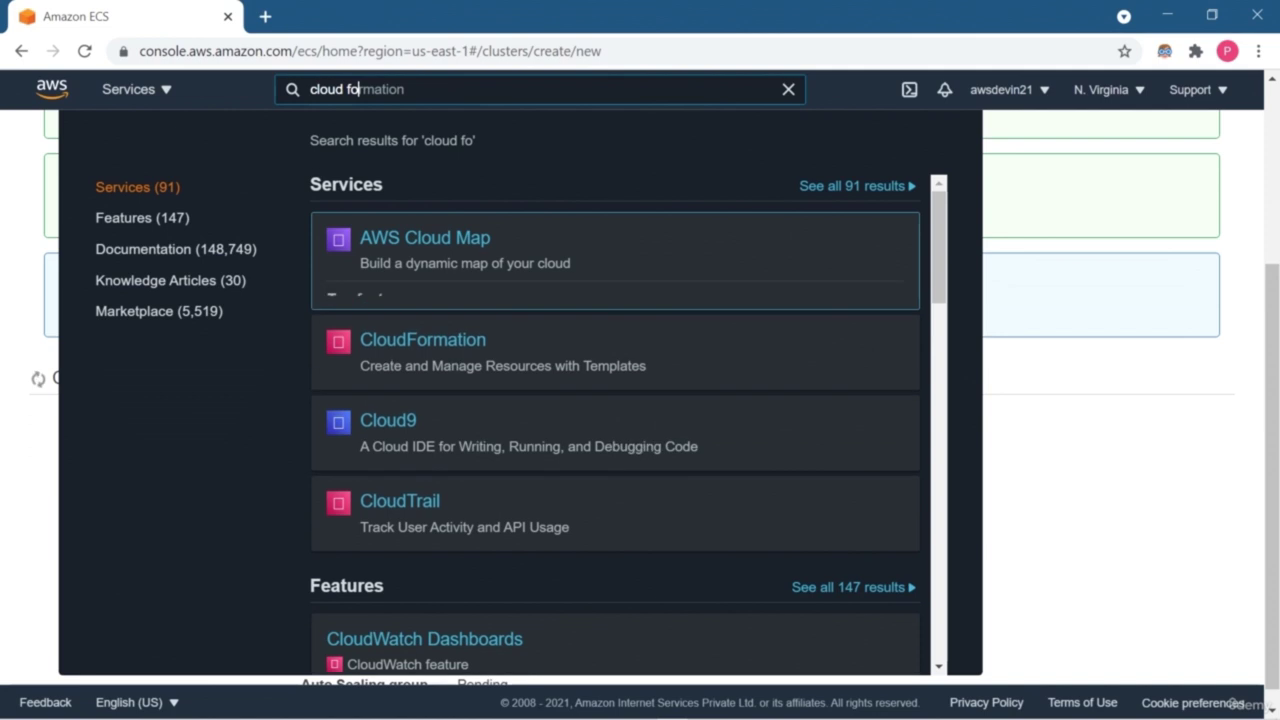
Step: Open CloudFormation in a separate browser tab and switch to its stacks list
{"action": "right_click", "coordinate": [511, 384]}
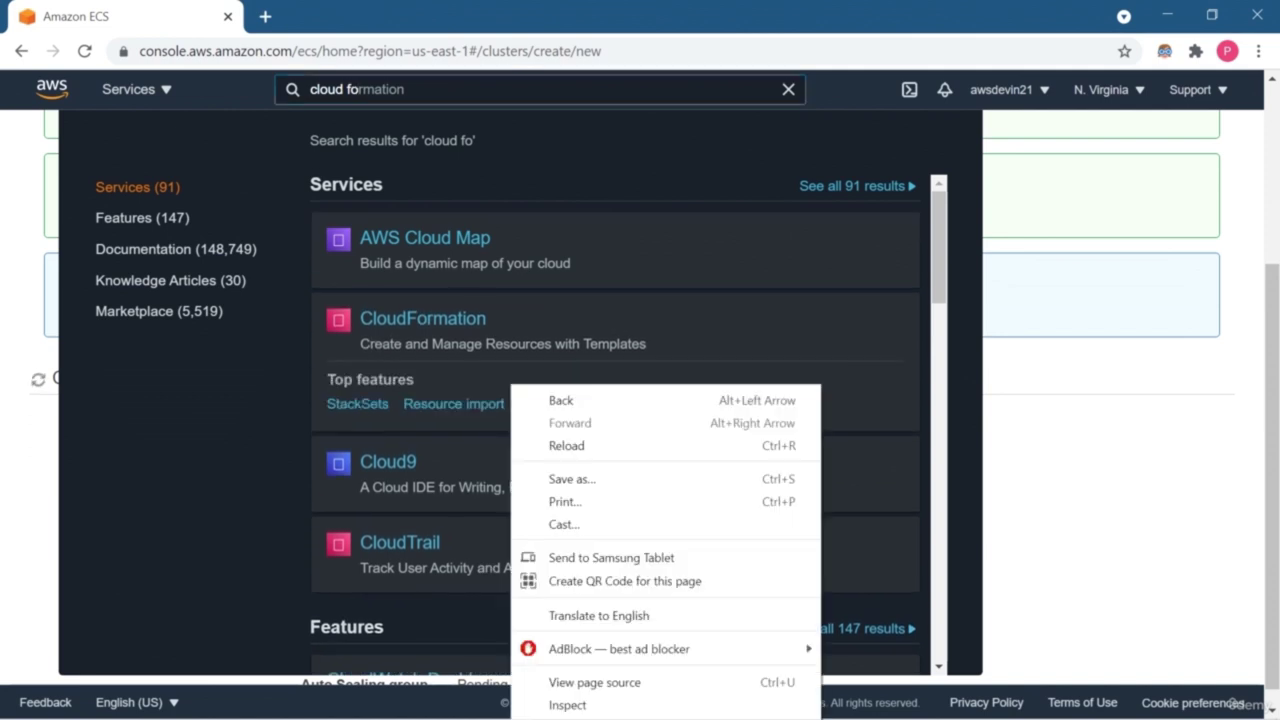
{"action": "key", "text": "Escape"}
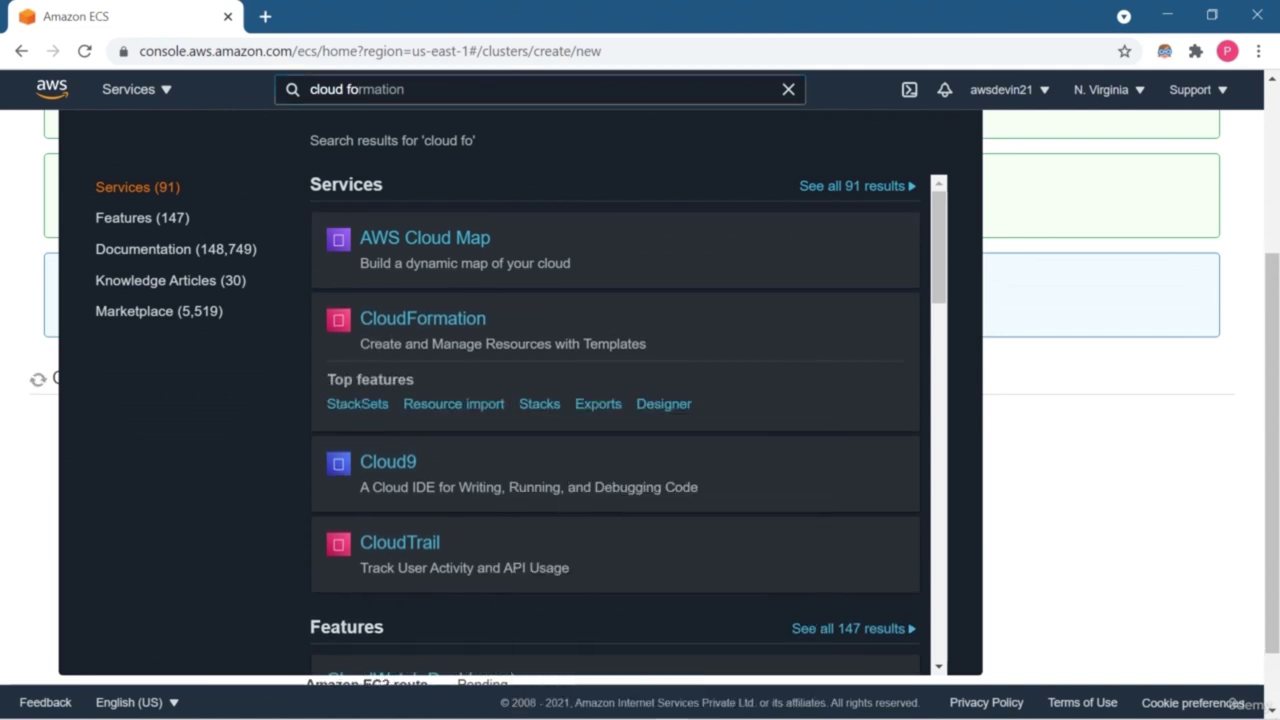
{"action": "right_click", "coordinate": [400, 318]}
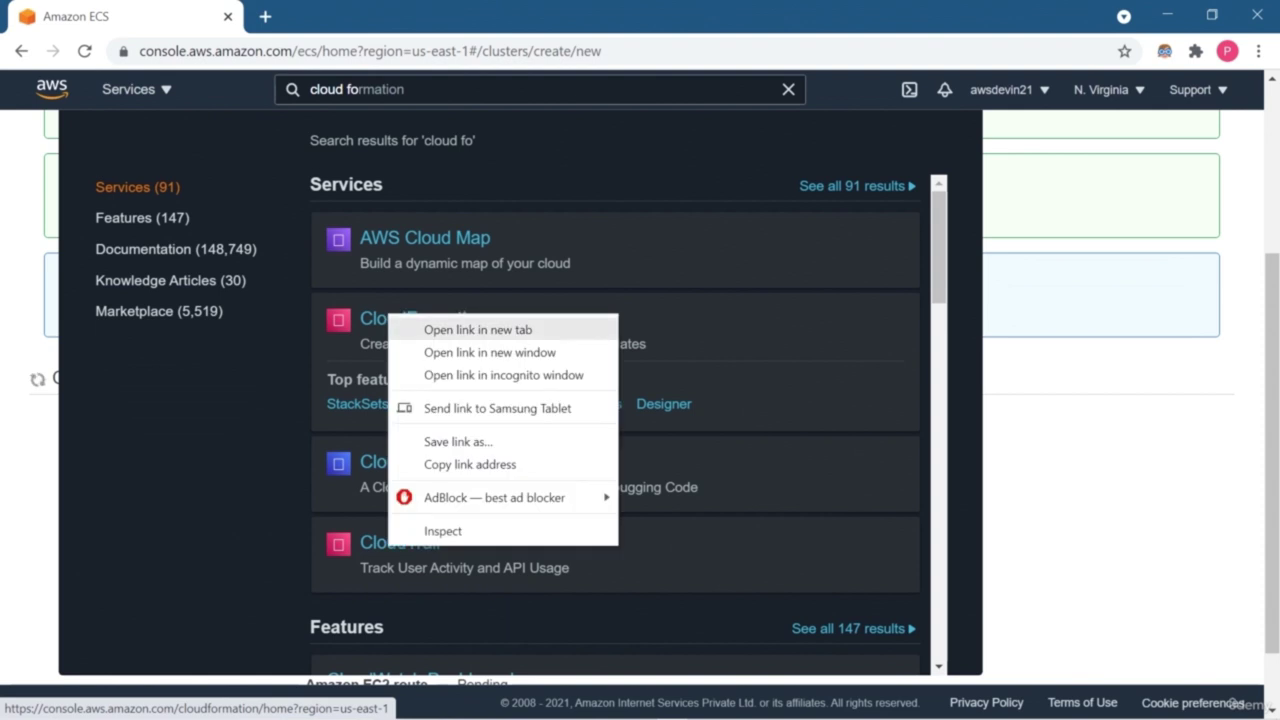
{"action": "left_click", "coordinate": [450, 328]}
{"action": "key", "text": "Escape"}
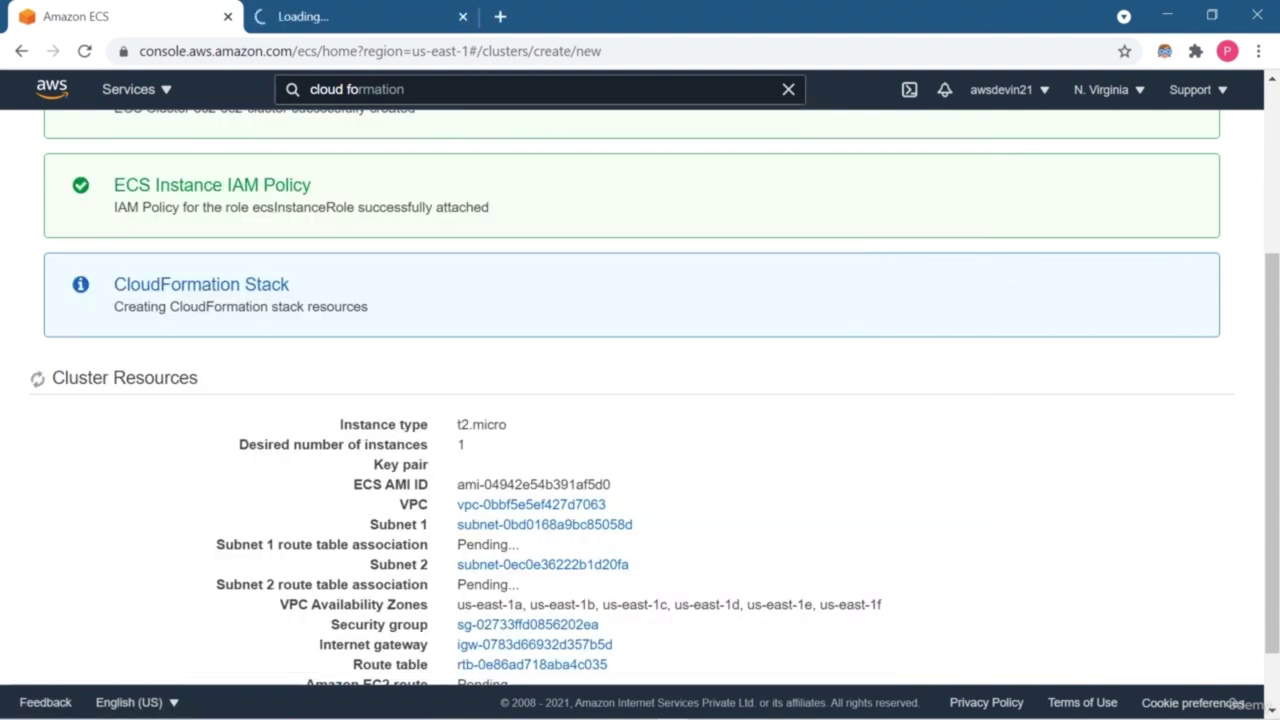
{"action": "left_click", "coordinate": [340, 16]}
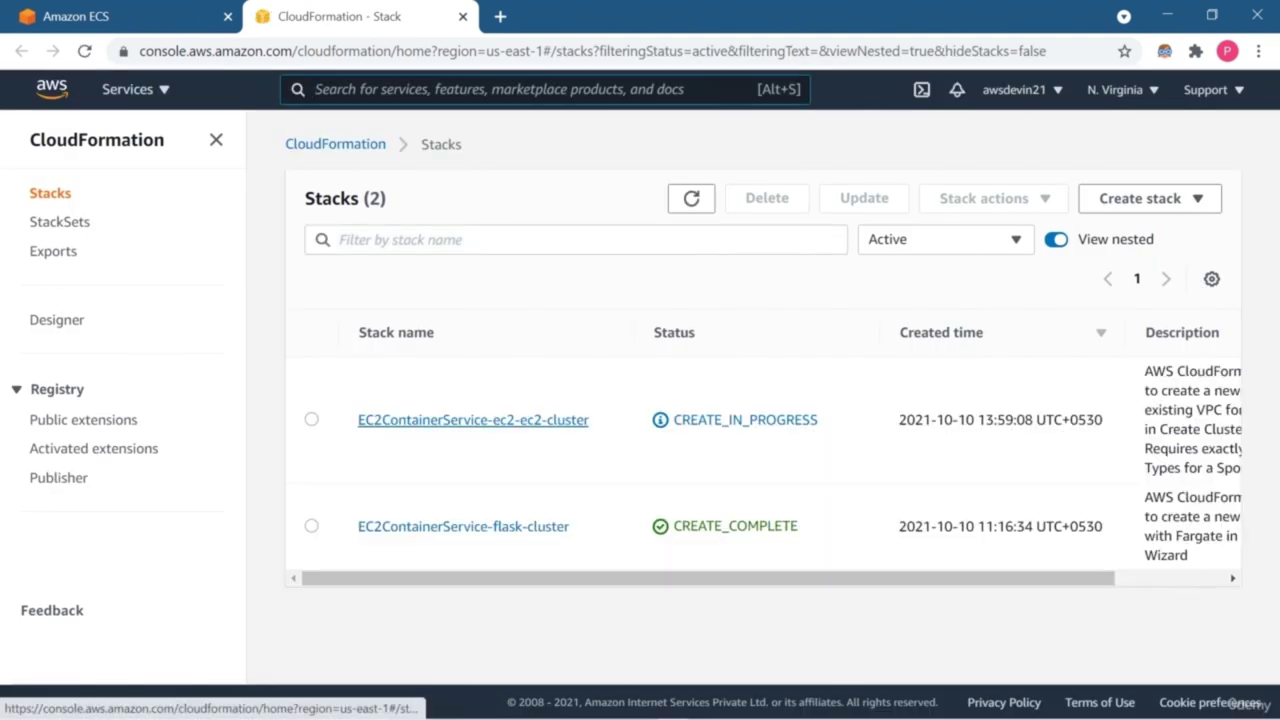
Step: Open the EC2ContainerService-ec2-ec2-cluster stack and review its creation events
{"action": "left_click", "coordinate": [473, 420]}
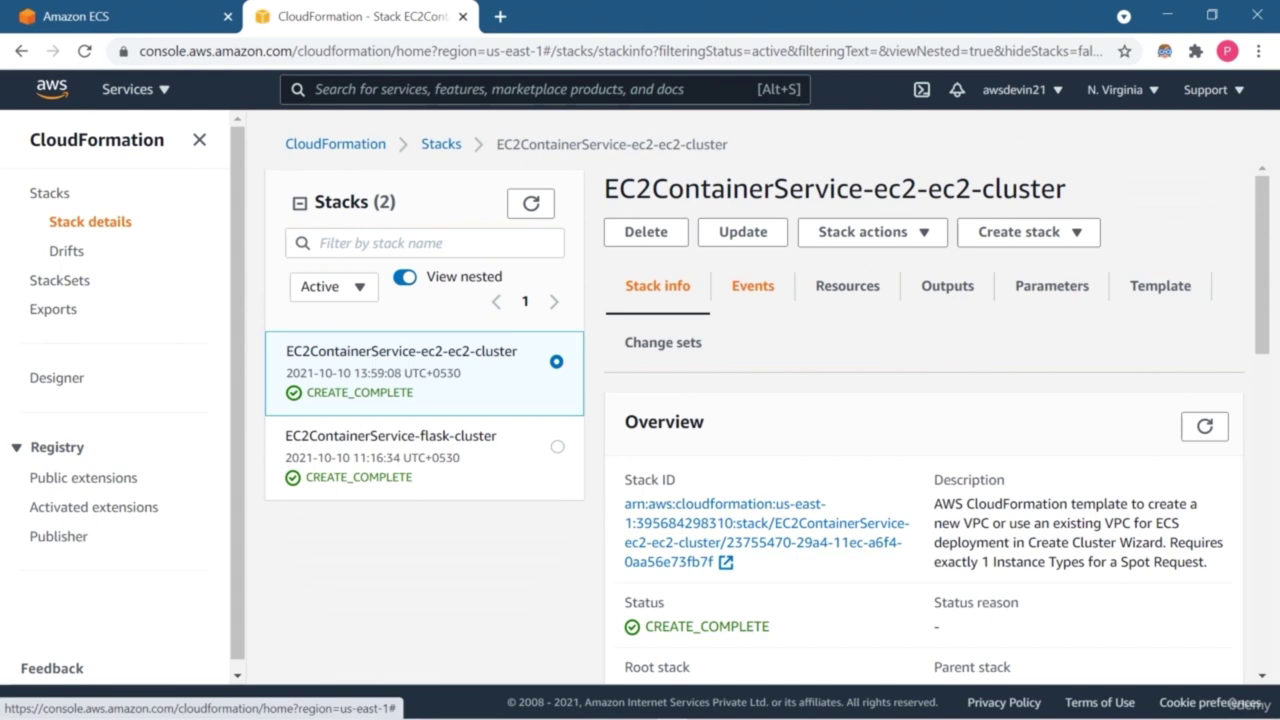
{"action": "left_click", "coordinate": [753, 286]}
{"action": "scroll", "coordinate": [924, 420], "scroll_direction": "down", "scroll_amount": 8}
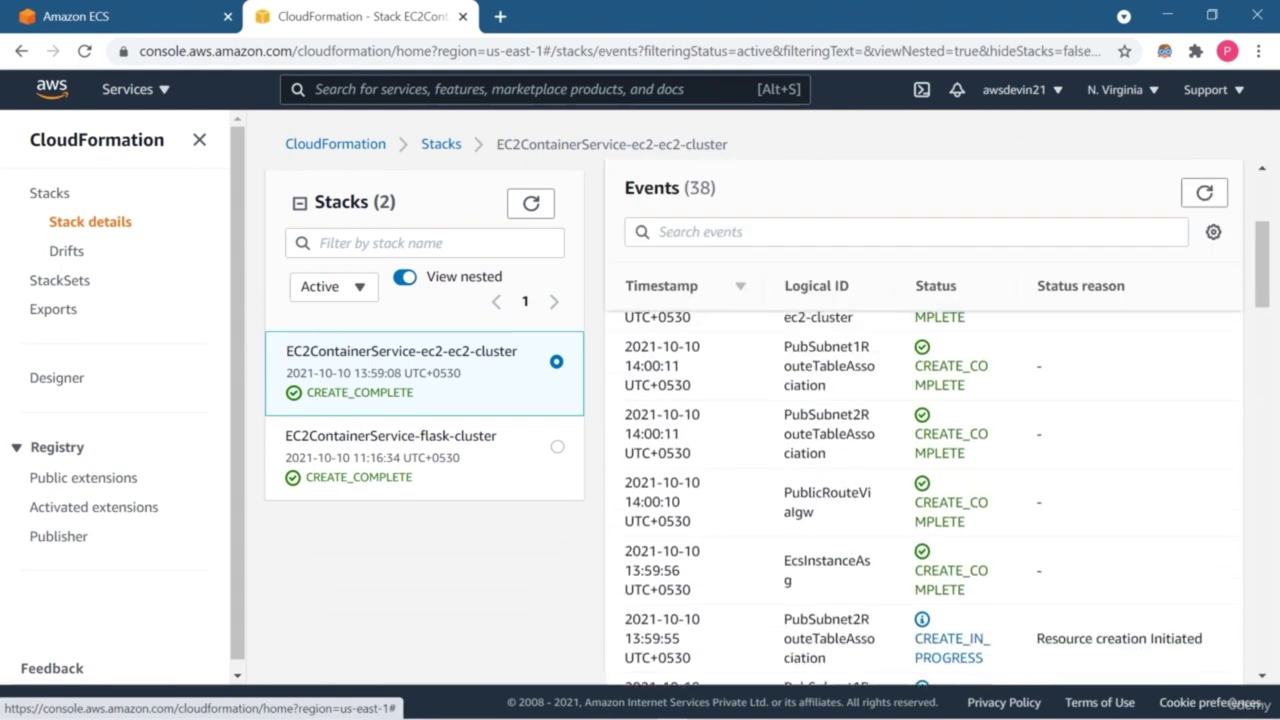
Step: Examine the stack's earlier creation events alongside the launch status of ec2-ec2-cluster
{"action": "scroll", "coordinate": [924, 500], "scroll_direction": "down", "scroll_amount": 5}
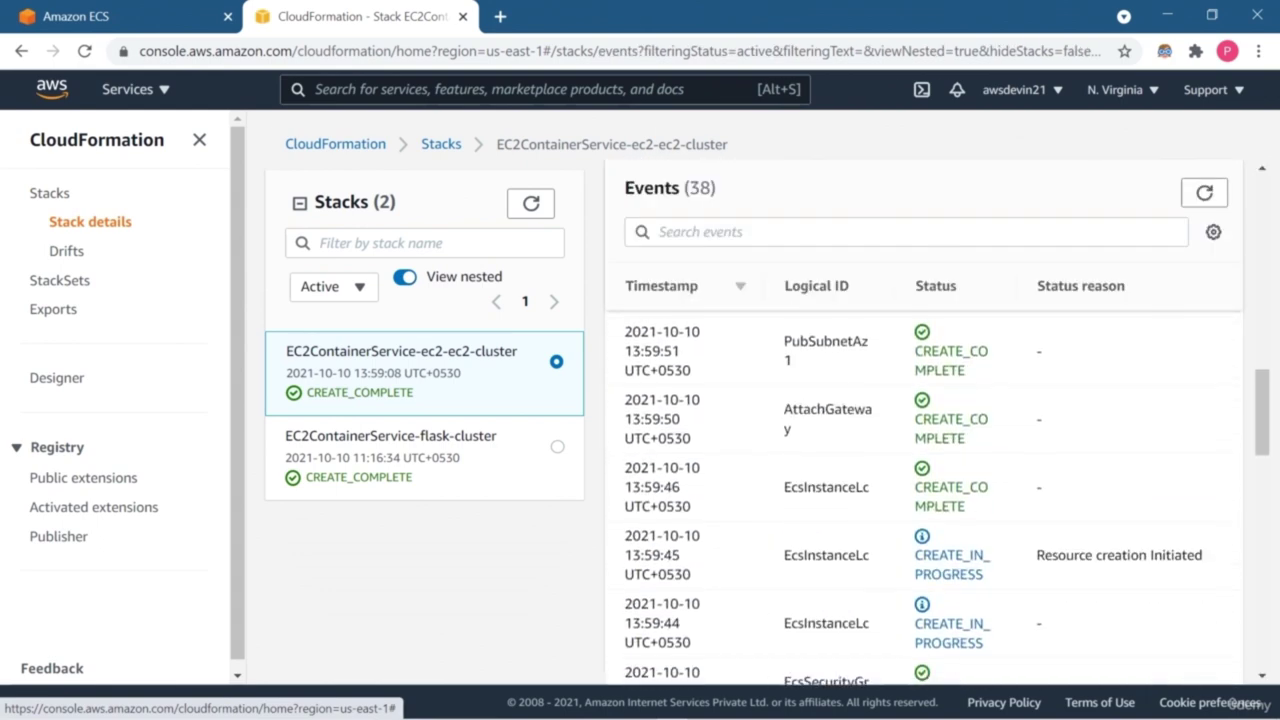
{"action": "scroll", "coordinate": [924, 500], "scroll_direction": "down", "scroll_amount": 10}
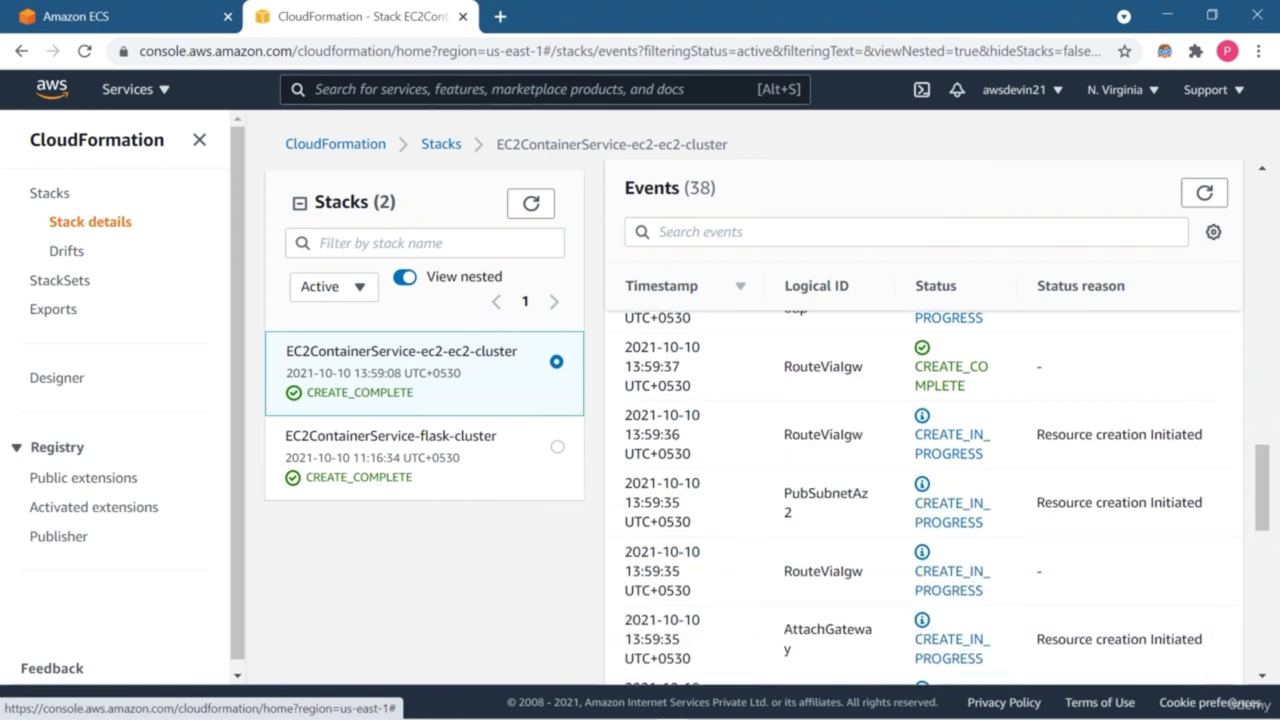
{"action": "scroll", "coordinate": [924, 500], "scroll_direction": "down", "scroll_amount": 1}
{"action": "key", "text": "ctrl+shift+Tab"}
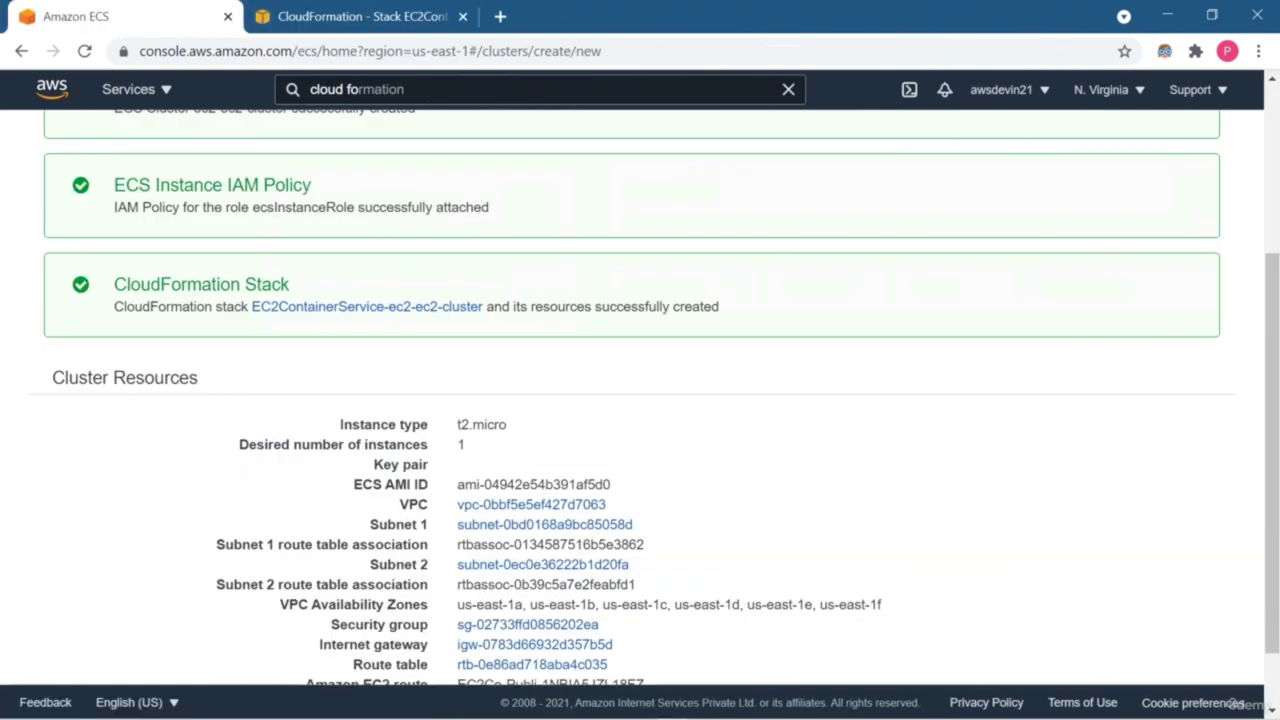
{"action": "scroll", "coordinate": [655, 398], "scroll_direction": "up", "scroll_amount": 3}
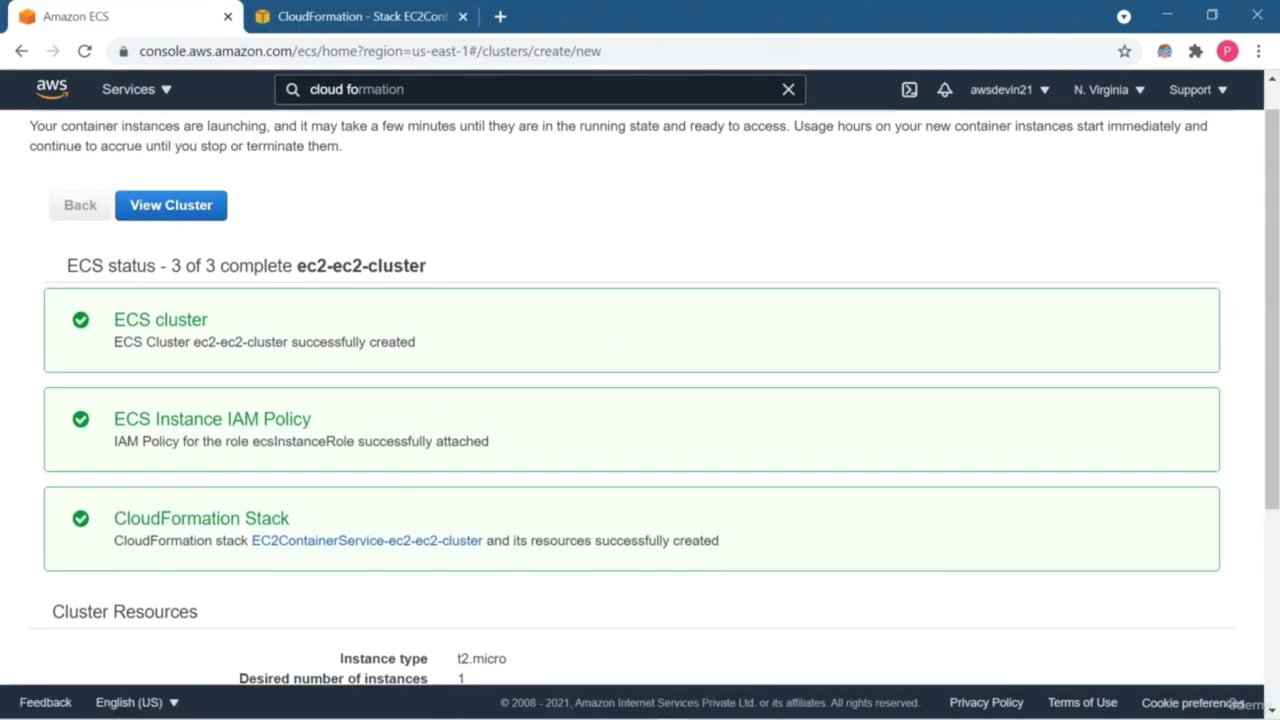
{"action": "key", "text": "ctrl+Tab"}
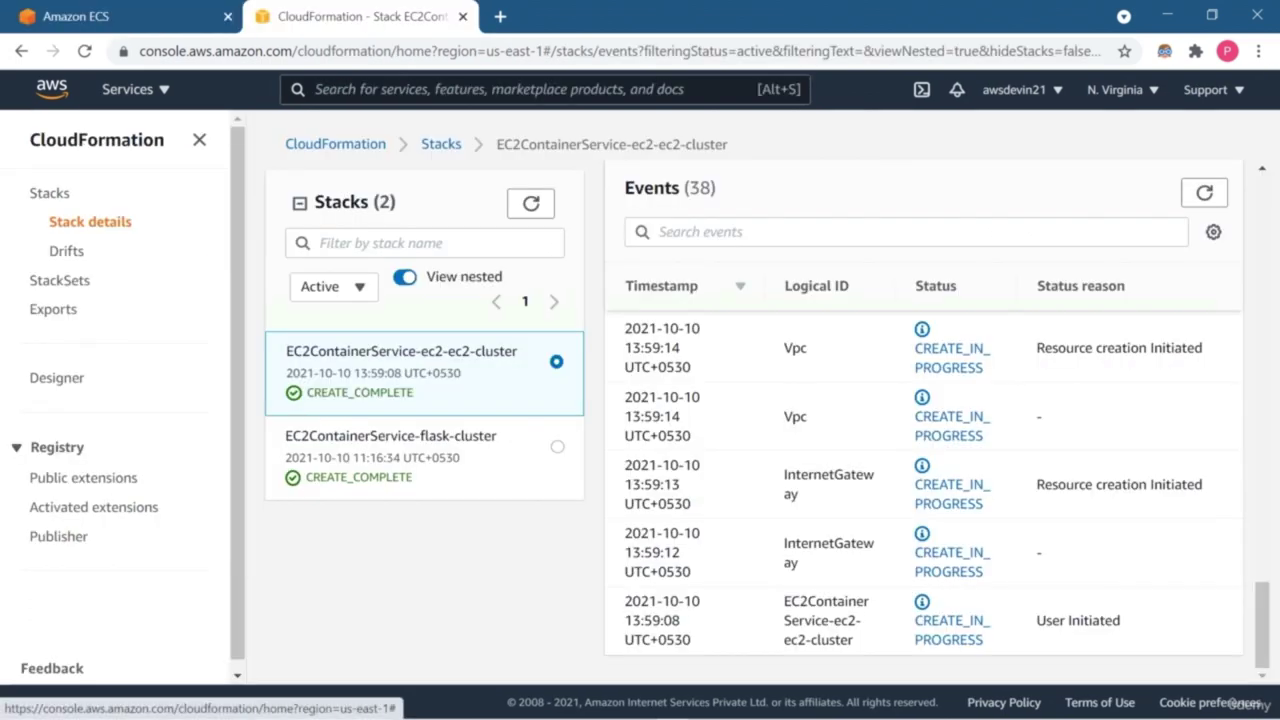
{"action": "key", "text": "ctrl+shift+Tab"}
Step: Examine the full Cluster Resources list on the ECS launch status page
{"action": "scroll", "coordinate": [640, 400], "scroll_direction": "down", "scroll_amount": 1}
{"action": "scroll", "coordinate": [640, 400], "scroll_direction": "down", "scroll_amount": 3}
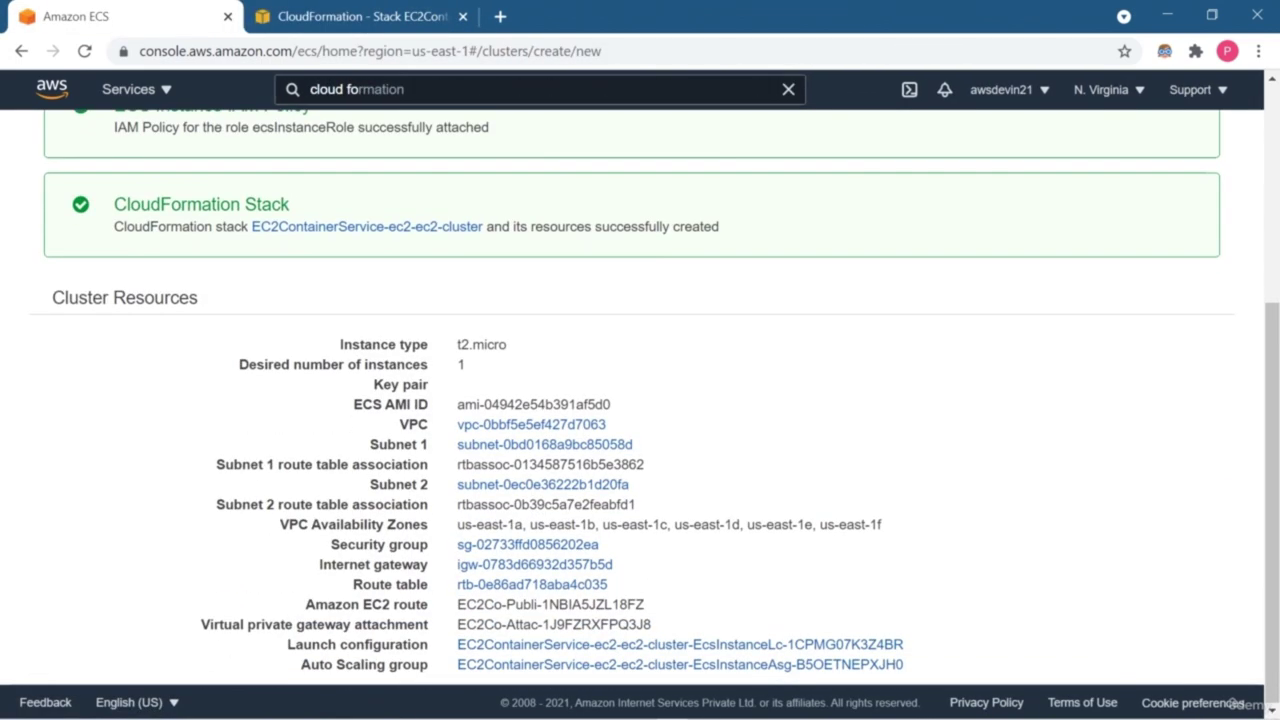
{"action": "left_click_drag", "start_coordinate": [905, 664], "coordinate": [340, 344]}
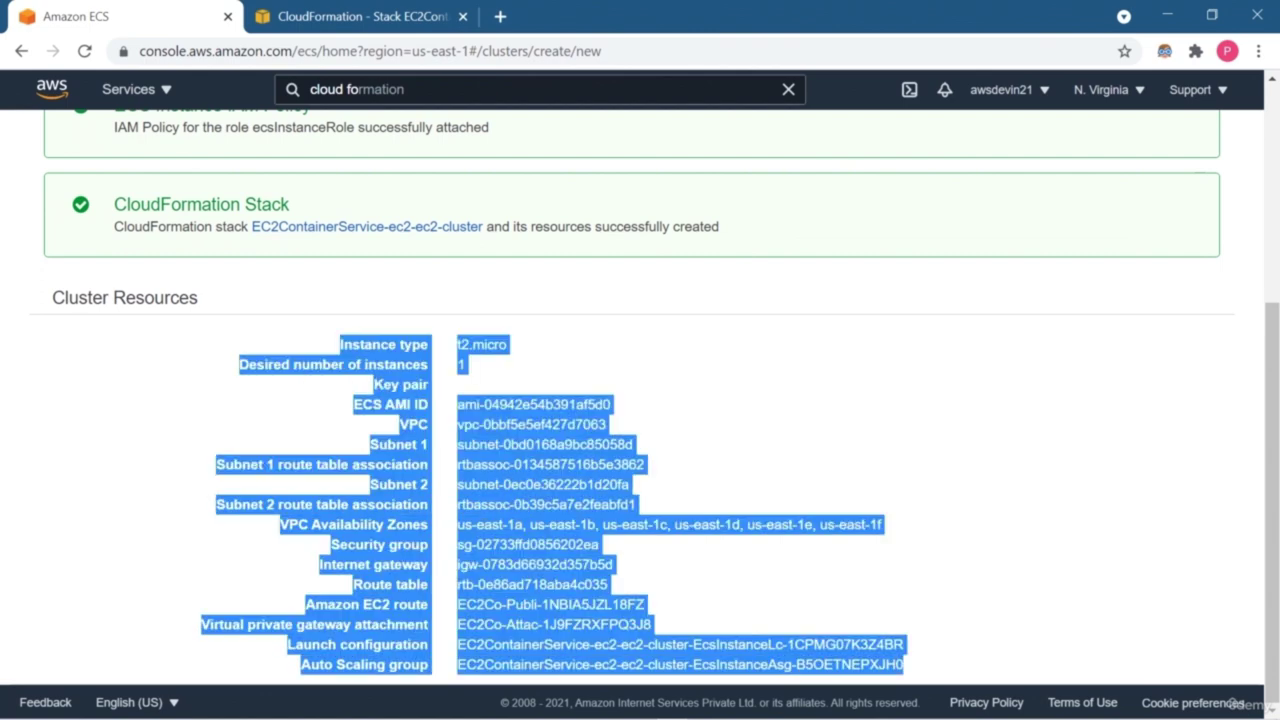
{"action": "right_click", "coordinate": [340, 346]}
{"action": "left_click", "coordinate": [375, 366]}
{"action": "left_click", "coordinate": [375, 366]}
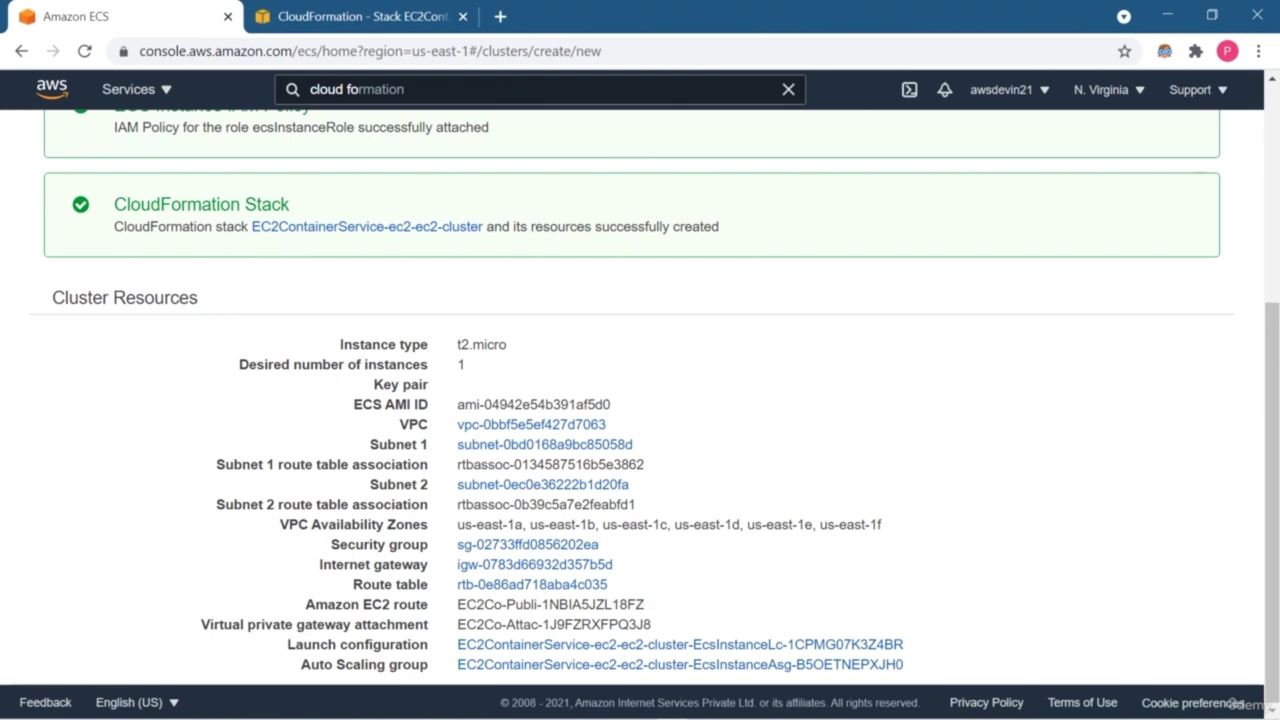
Step: Open the ec2-ec2-cluster details page and list its ECS instances
{"action": "scroll", "coordinate": [640, 400], "scroll_direction": "up", "scroll_amount": 4}
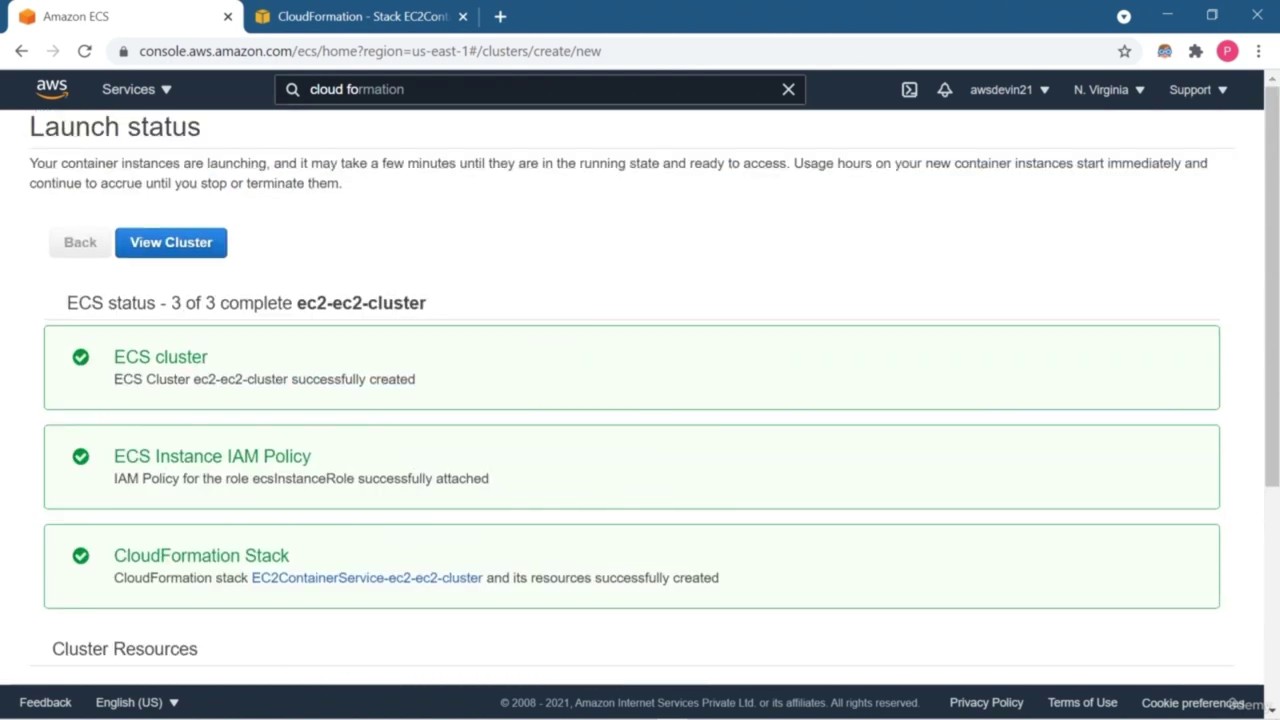
{"action": "scroll", "coordinate": [640, 400], "scroll_direction": "up", "scroll_amount": 4}
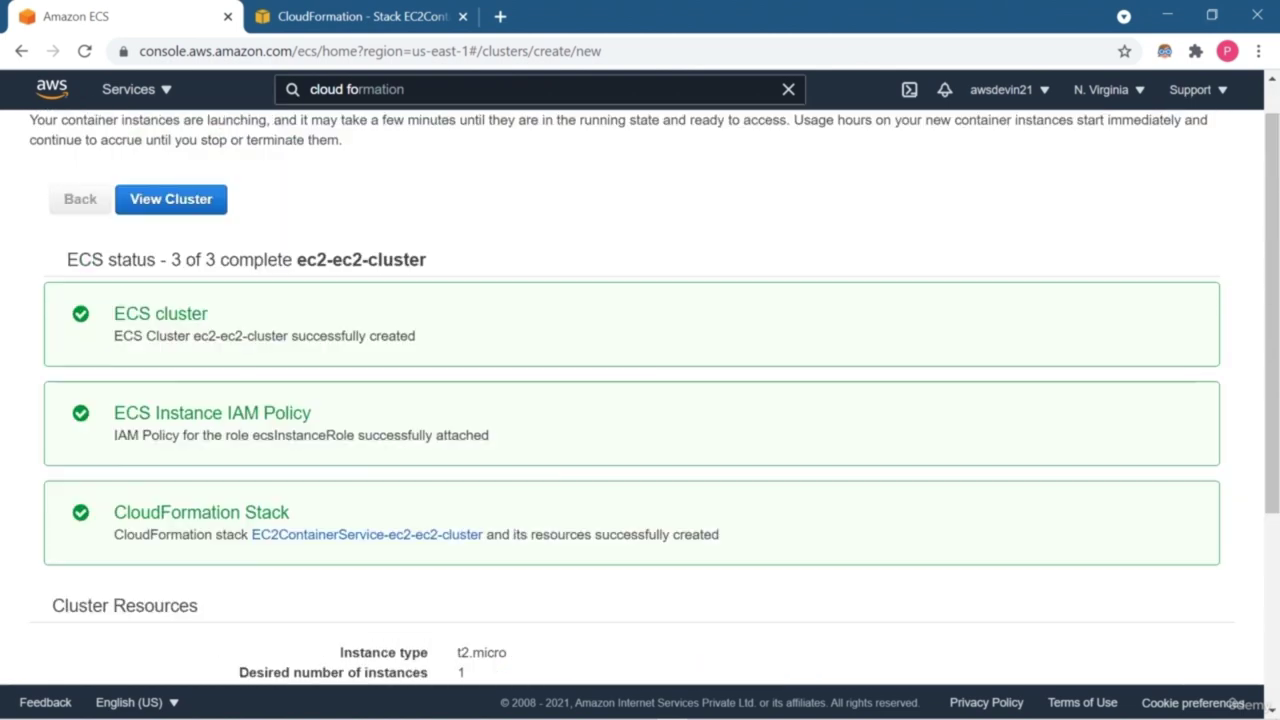
{"action": "key", "text": "Return"}
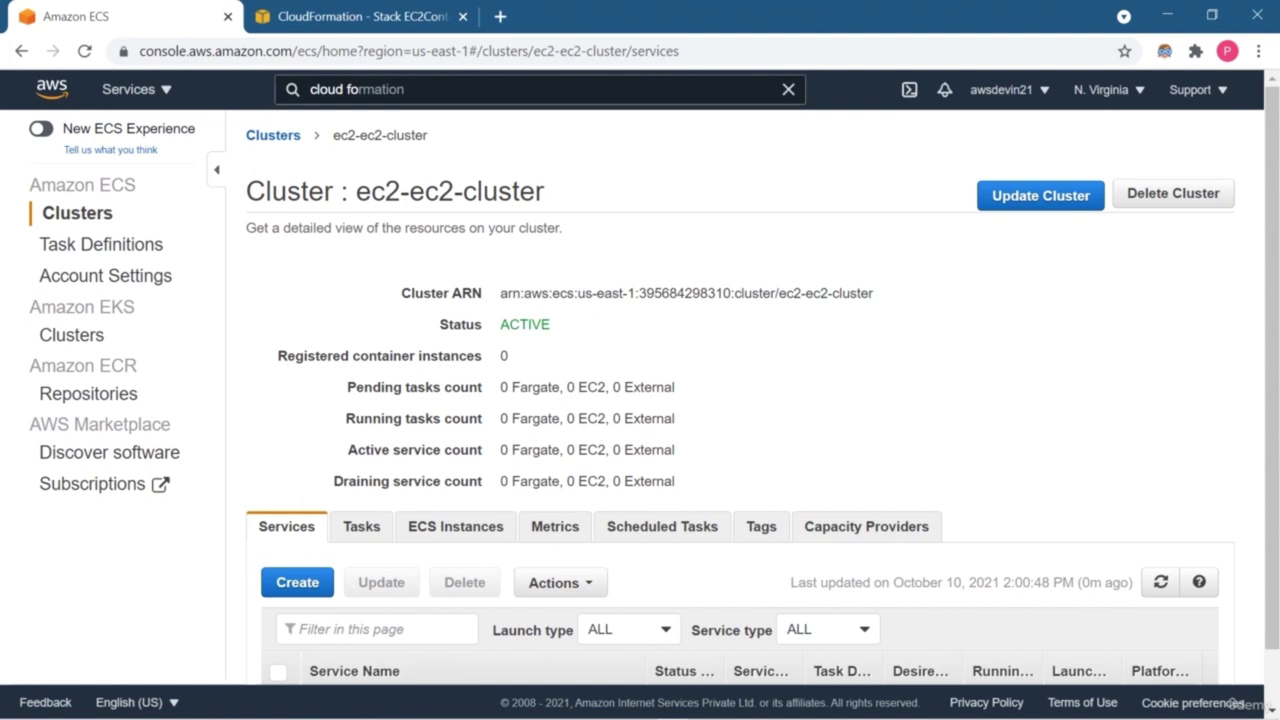
{"action": "scroll", "coordinate": [640, 400], "scroll_direction": "down", "scroll_amount": 1}
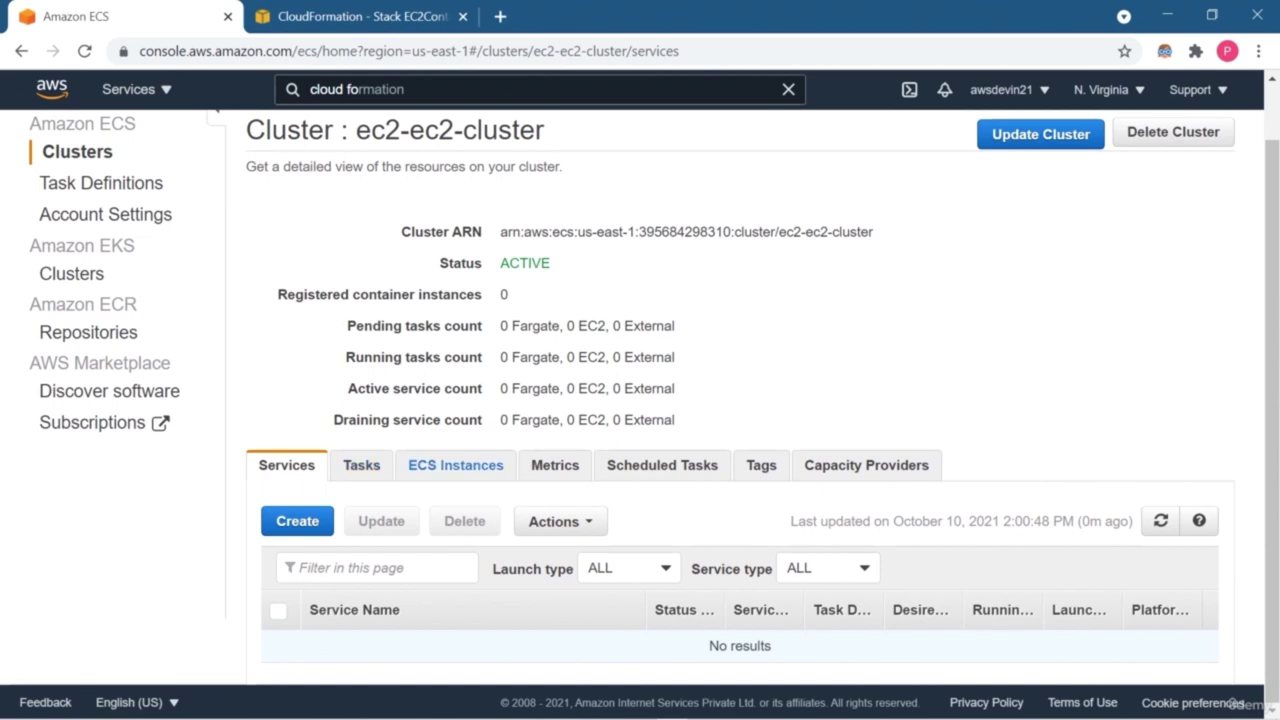
{"action": "left_click", "coordinate": [455, 465]}
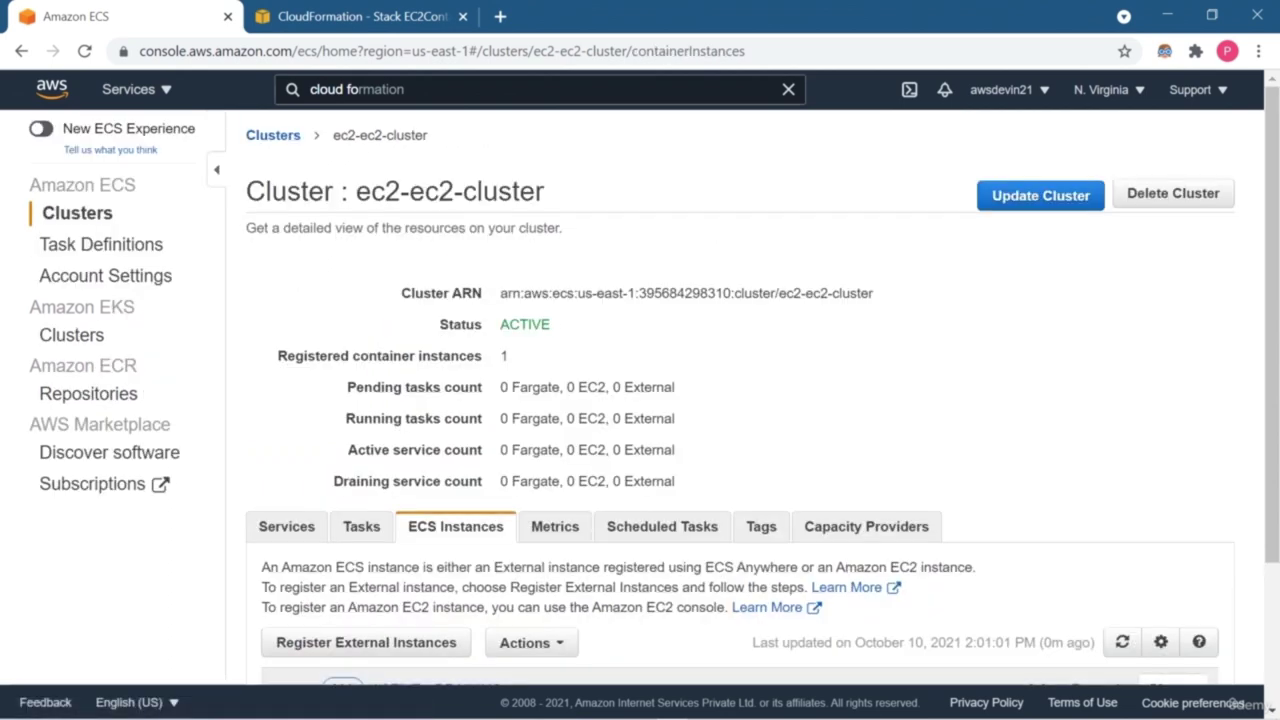
{"action": "scroll", "coordinate": [395, 628], "scroll_direction": "down", "scroll_amount": 2}
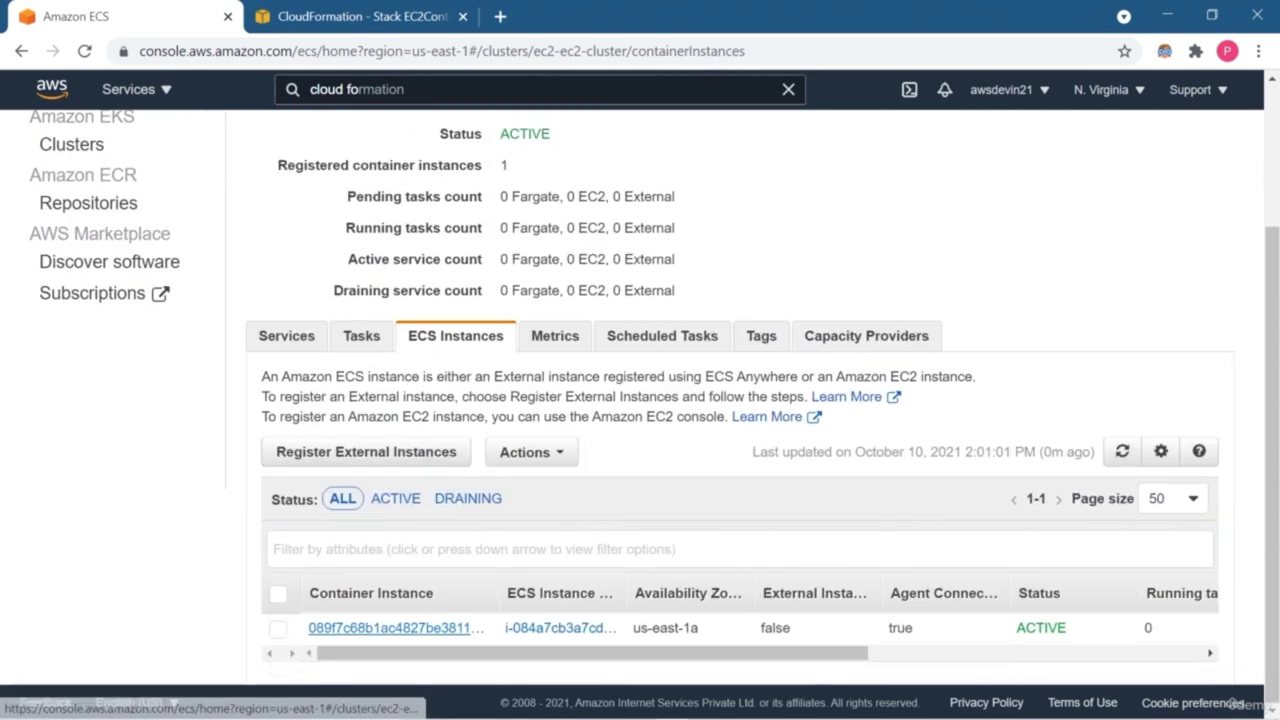
Step: Open the cluster's container instance in a separate browser tab and switch to it
{"action": "right_click", "coordinate": [422, 627]}
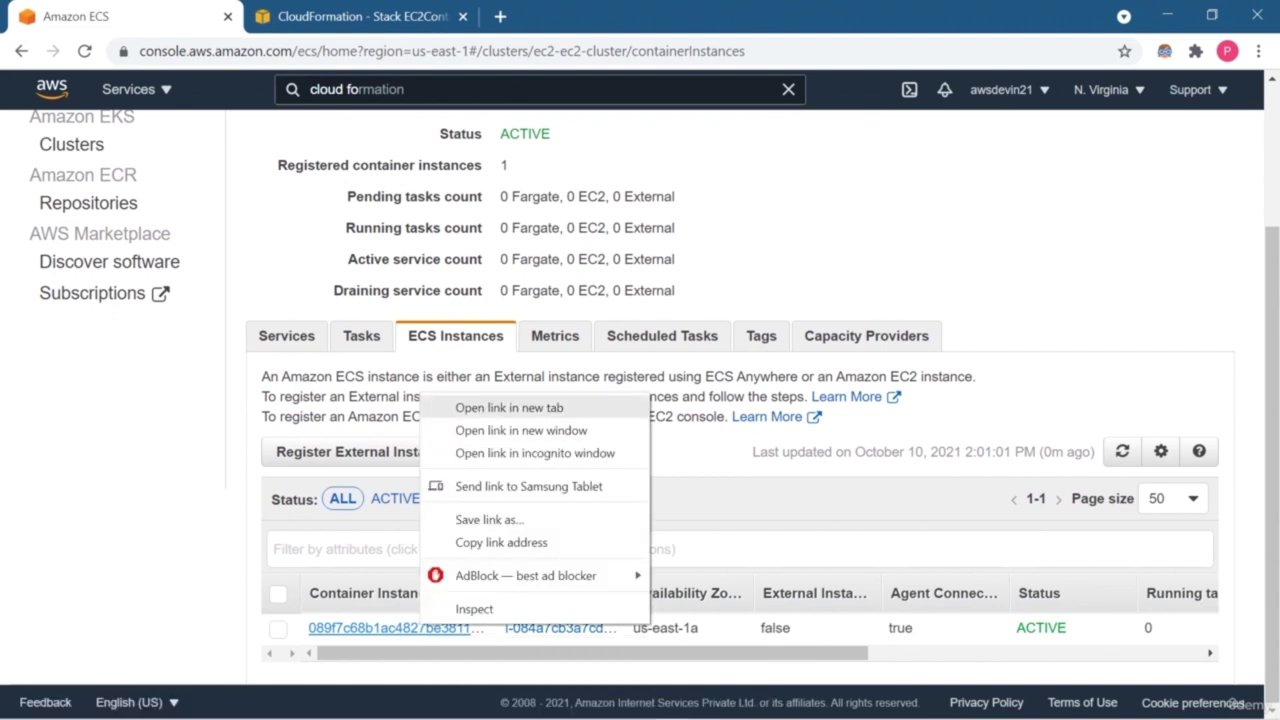
{"action": "left_click", "coordinate": [509, 407]}
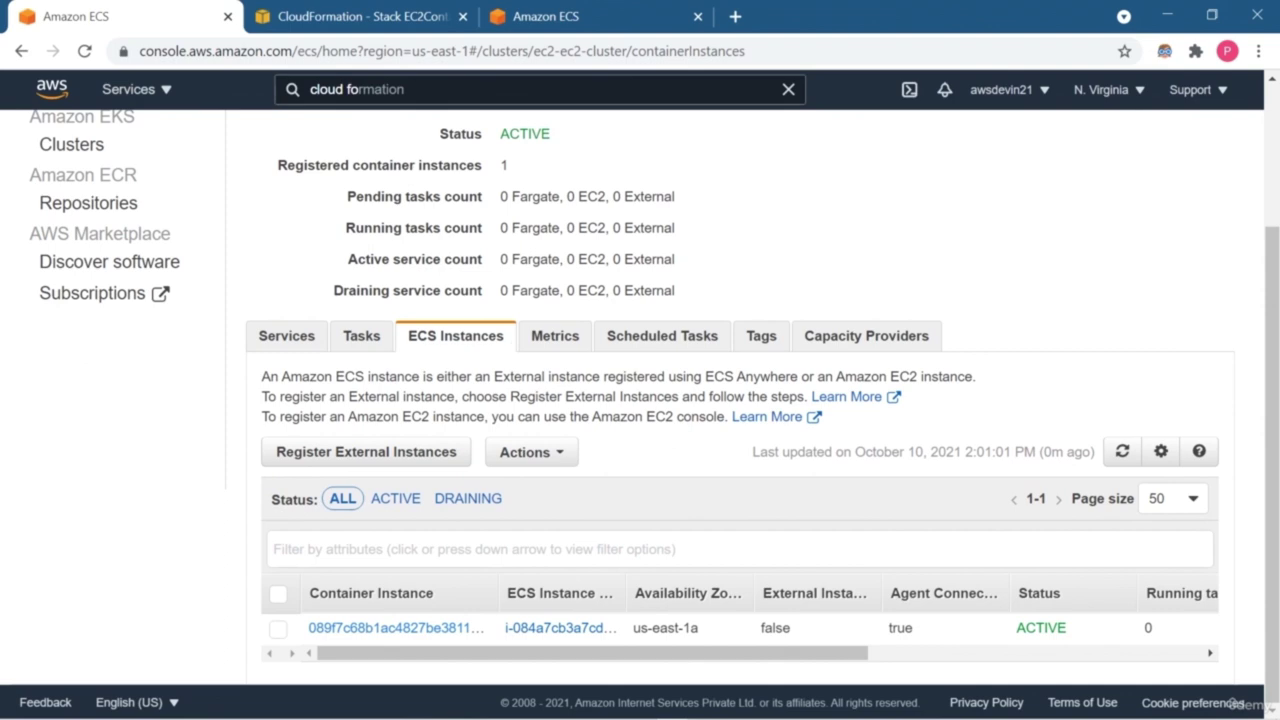
{"action": "left_click", "coordinate": [590, 16]}
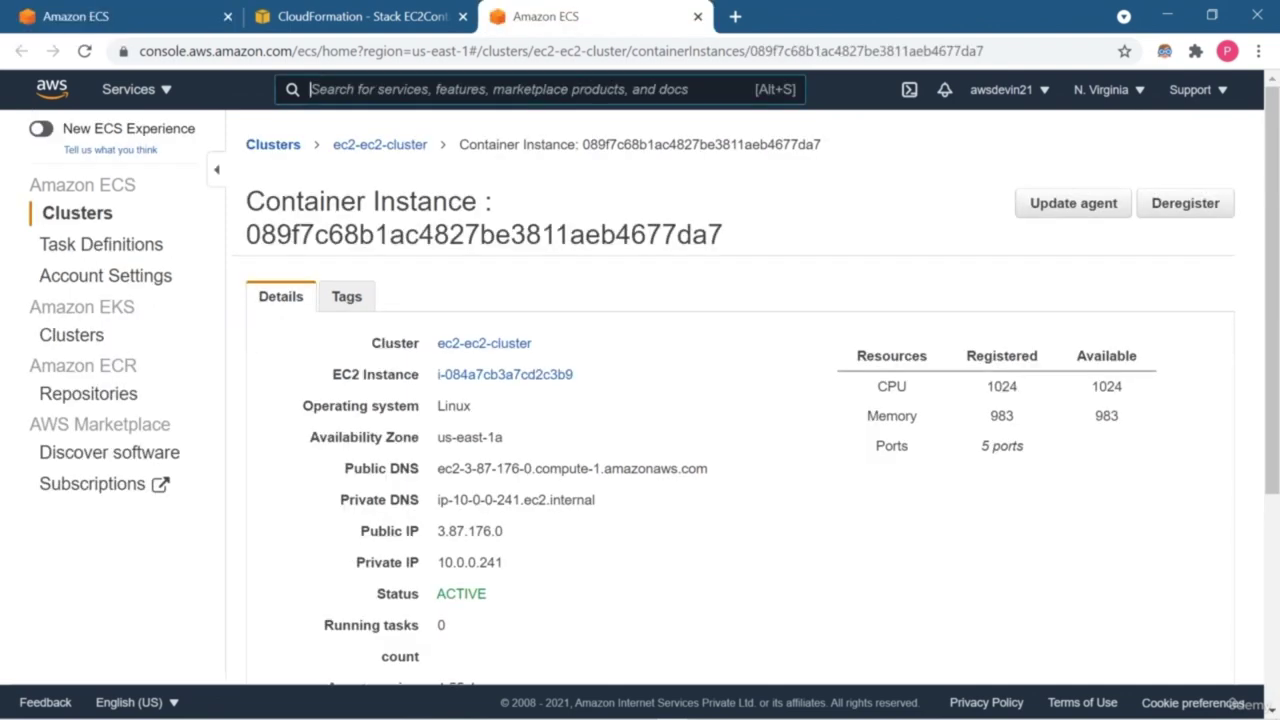
Step: Review the container instance's details, registered resources, tasks and tags
{"action": "scroll", "coordinate": [654, 383], "scroll_direction": "down", "scroll_amount": 1}
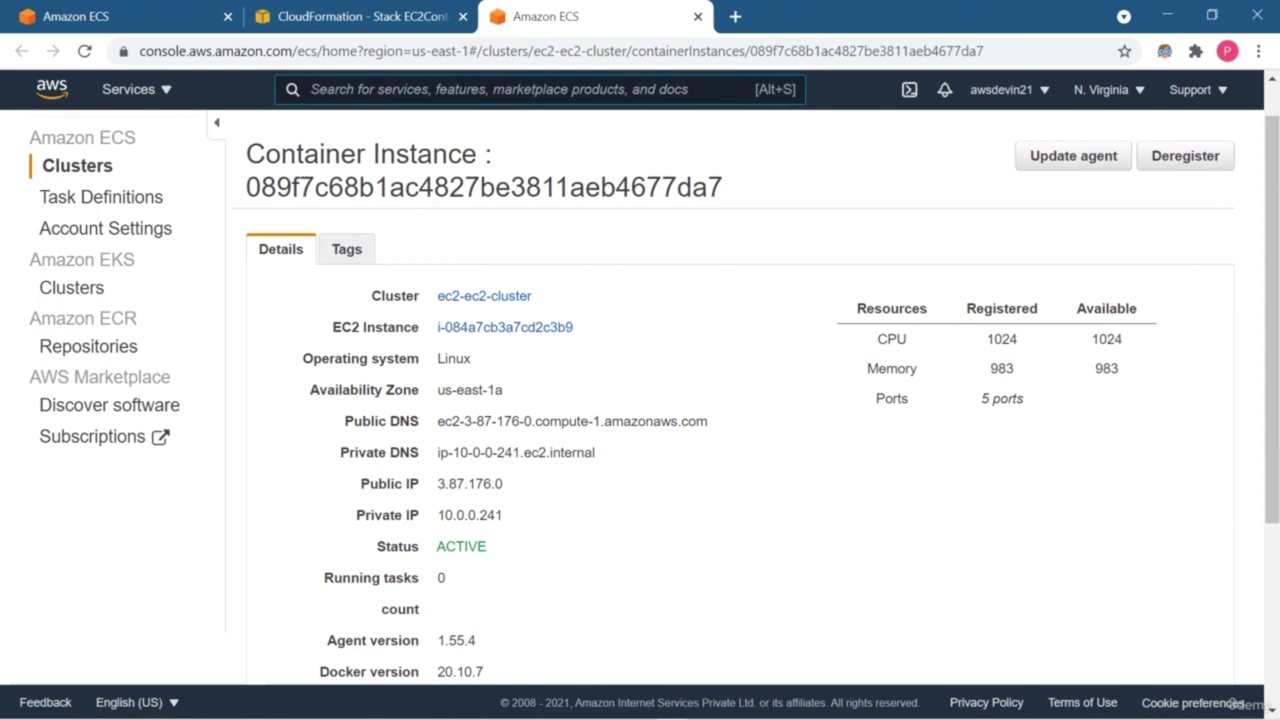
{"action": "scroll", "coordinate": [654, 393], "scroll_direction": "down", "scroll_amount": 1}
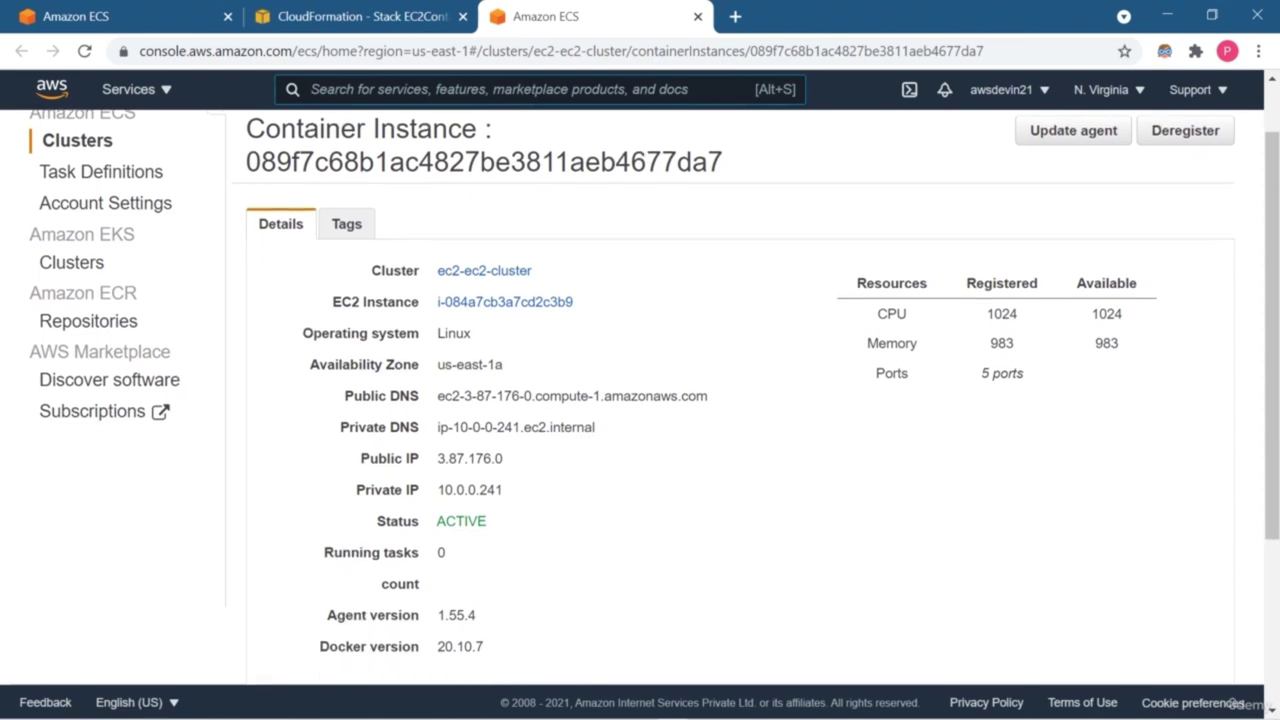
{"action": "scroll", "coordinate": [654, 393], "scroll_direction": "down", "scroll_amount": 3}
{"action": "scroll", "coordinate": [654, 393], "scroll_direction": "up", "scroll_amount": 5}
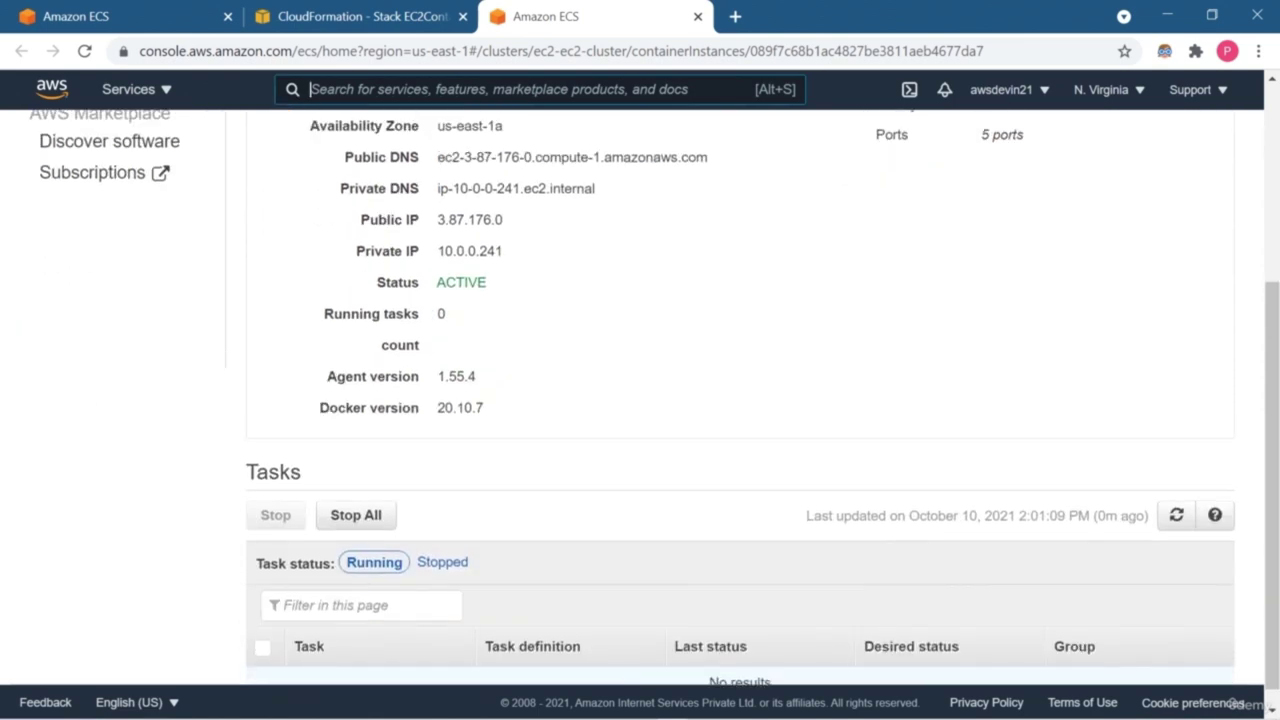
{"action": "left_click", "coordinate": [346, 296]}
{"action": "left_click", "coordinate": [290, 296]}
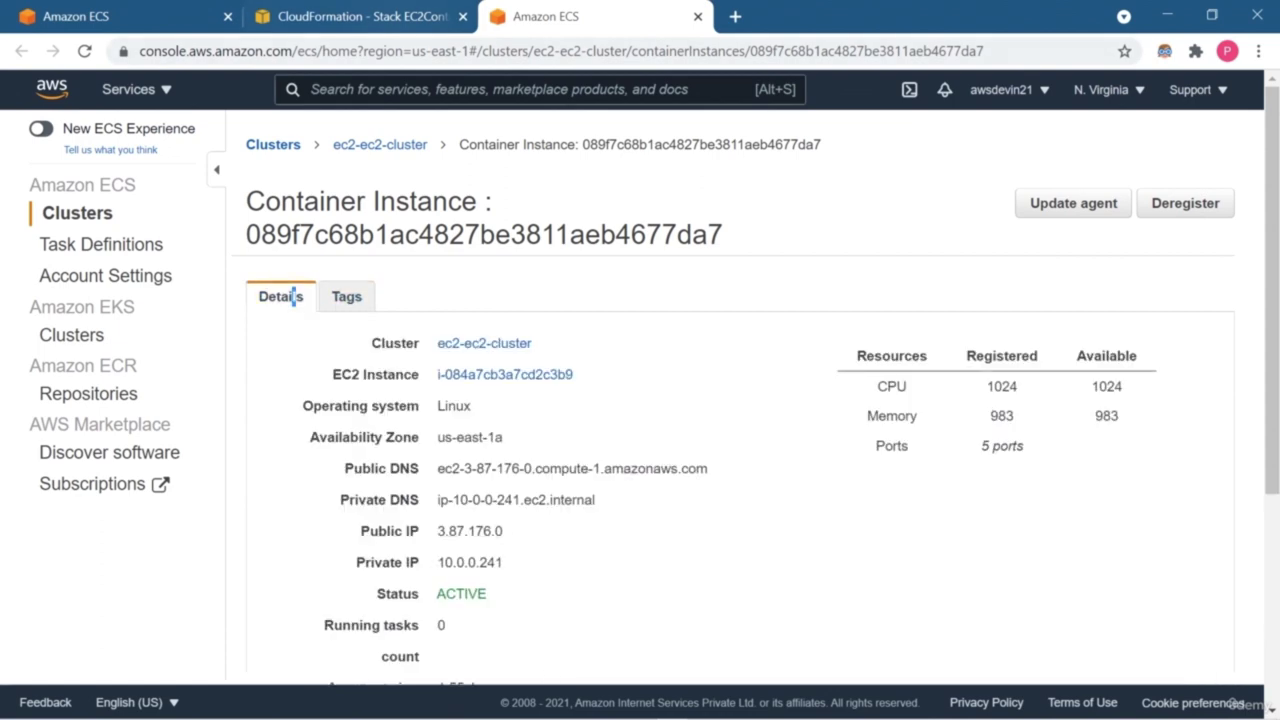
Step: Return to the cluster's ECS instances and examine all columns of the container instance row
{"action": "left_click", "coordinate": [360, 16]}
{"action": "key", "text": "ctrl+1"}
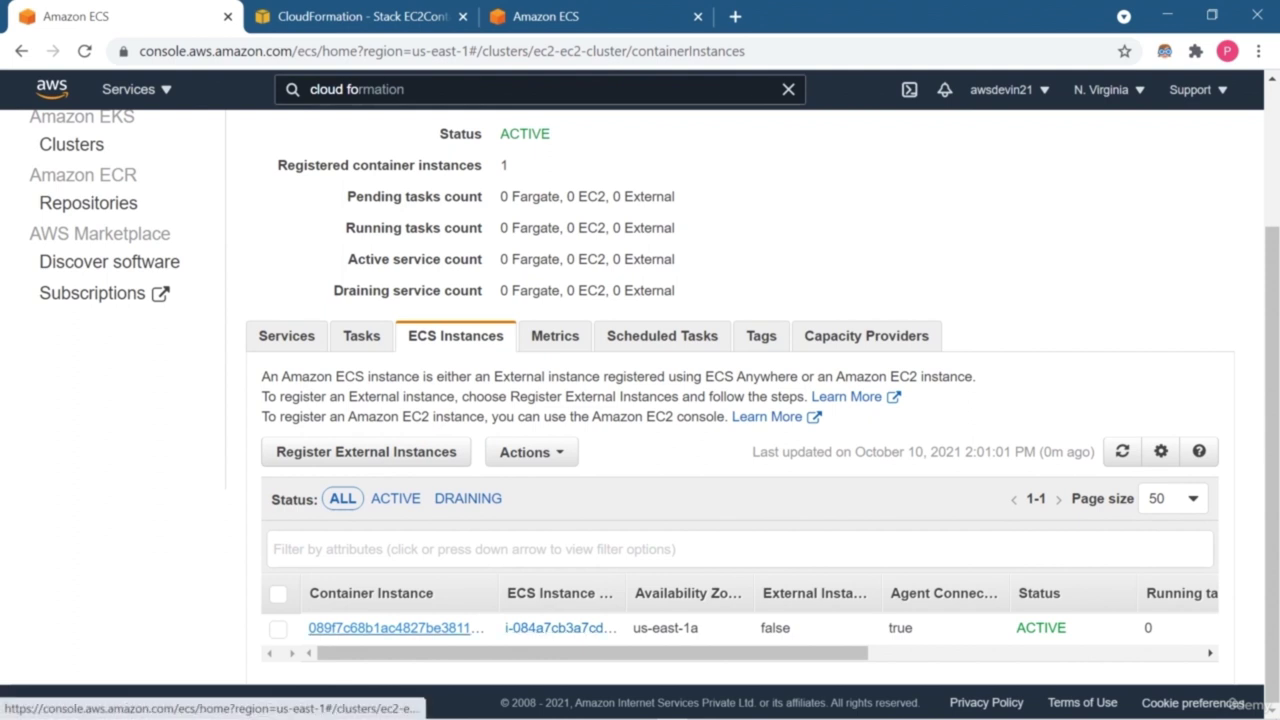
{"action": "scroll", "coordinate": [515, 627], "scroll_direction": "right", "scroll_amount": 2}
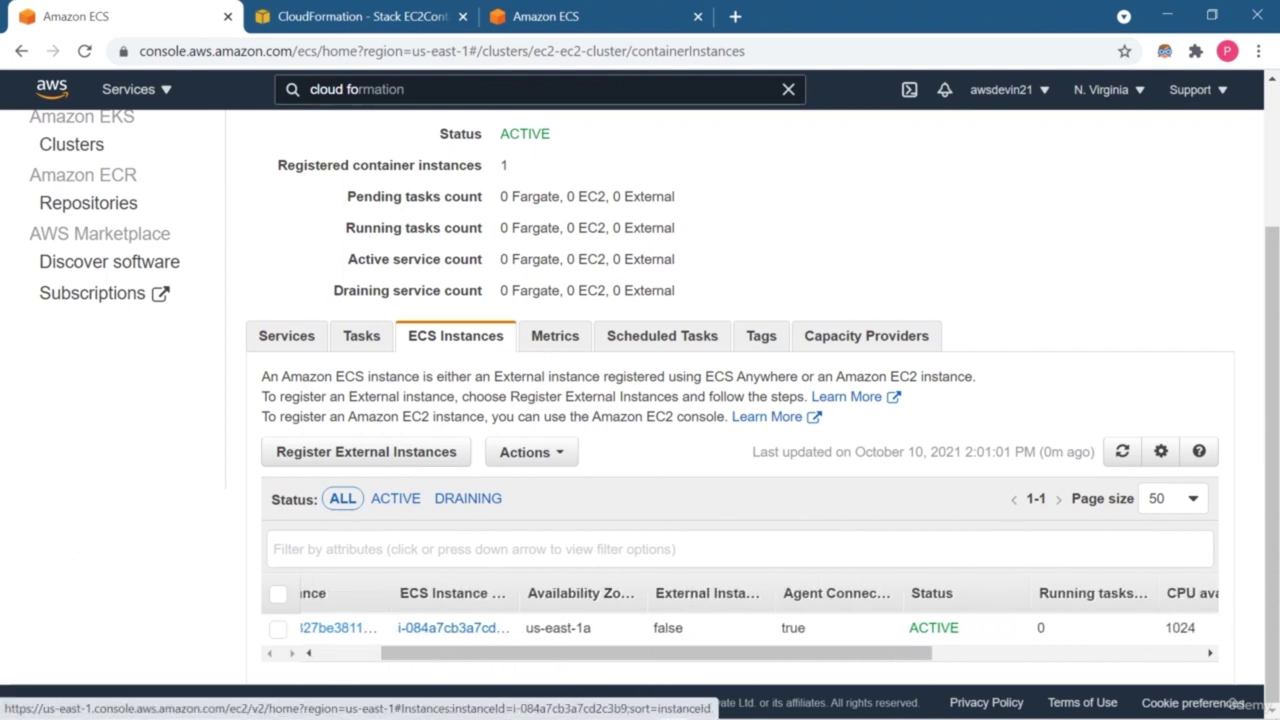
{"action": "scroll", "coordinate": [515, 627], "scroll_direction": "right", "scroll_amount": 8}
{"action": "scroll", "coordinate": [515, 627], "scroll_direction": "left", "scroll_amount": 10}
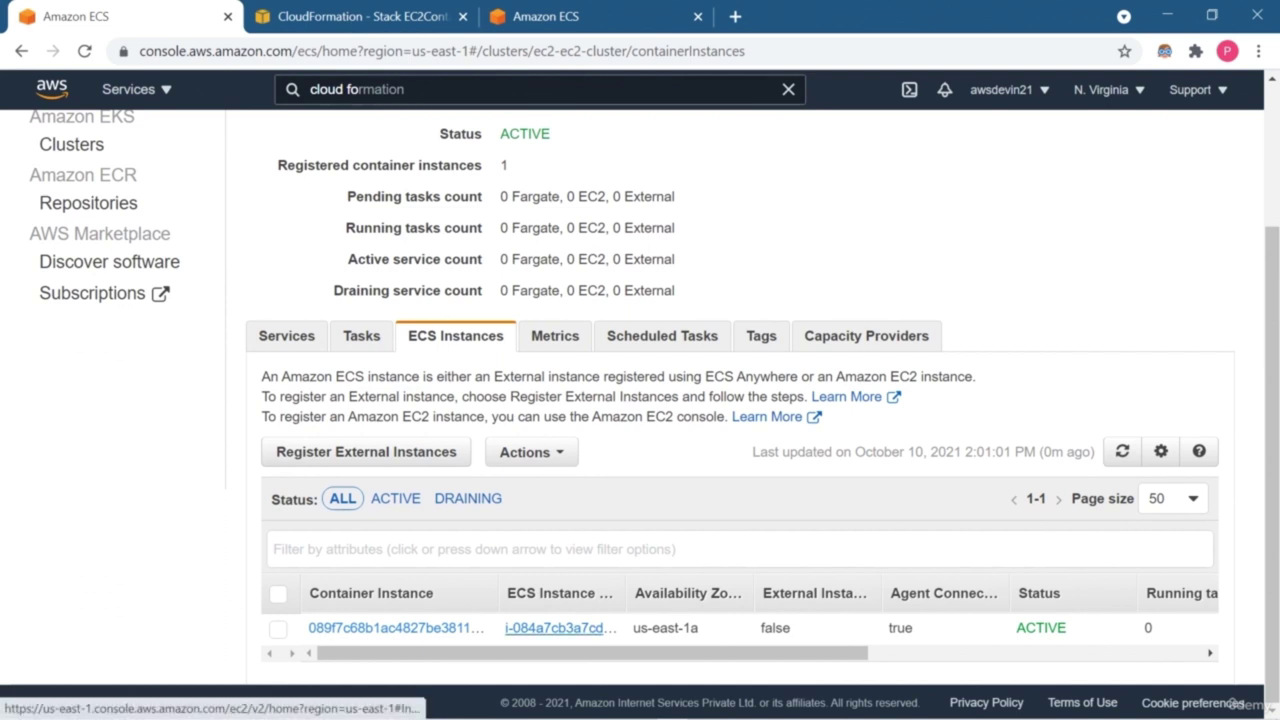
Step: Open the cluster's EC2 instance in a separate browser tab and close the duplicate container instance tab
{"action": "middle_click", "coordinate": [395, 627]}
{"action": "middle_click", "coordinate": [560, 627]}
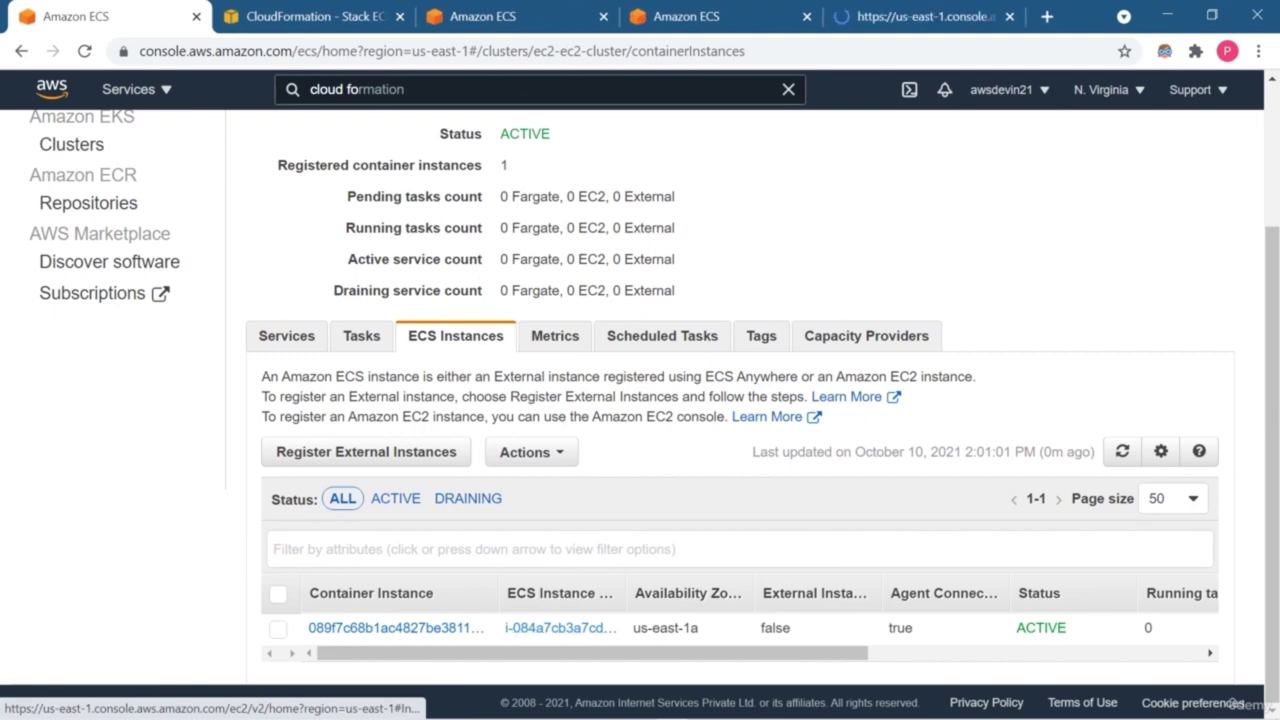
{"action": "left_click", "coordinate": [805, 16]}
{"action": "left_click", "coordinate": [805, 16]}
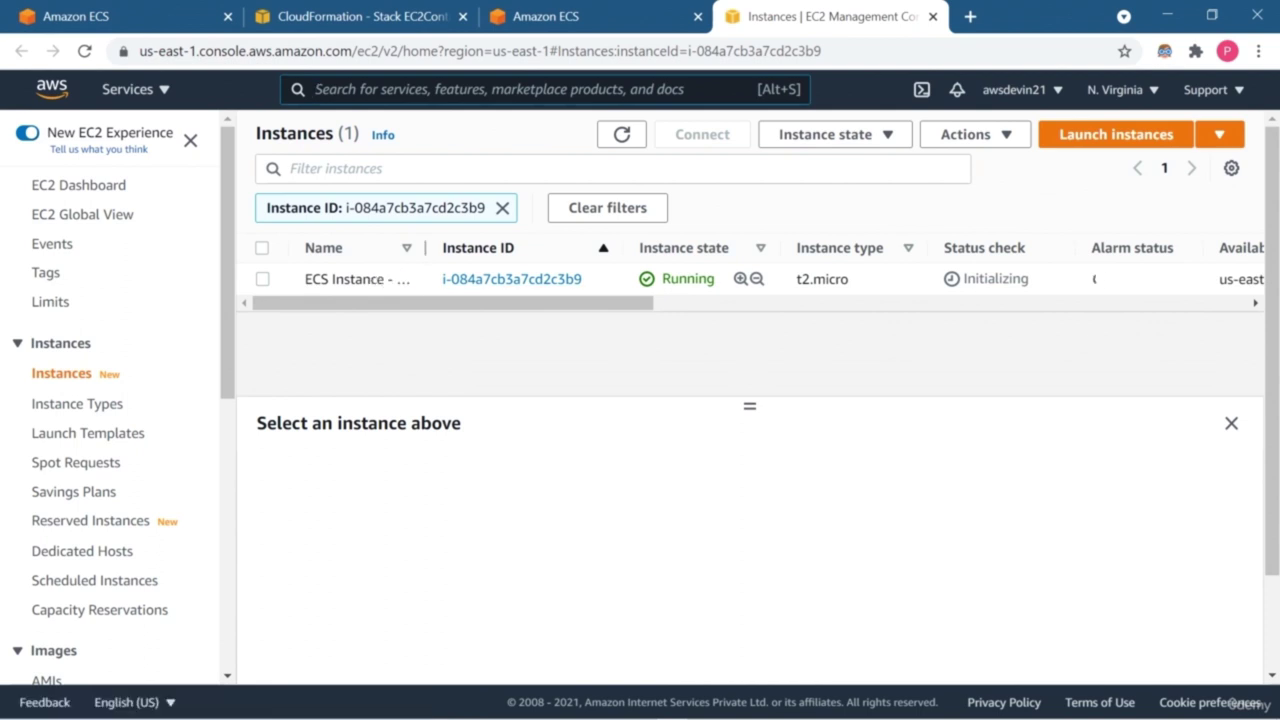
Step: Widen the Name column of the EC2 instances list to fit the full instance name
{"action": "left_click_drag", "start_coordinate": [426, 247], "coordinate": [641, 247]}
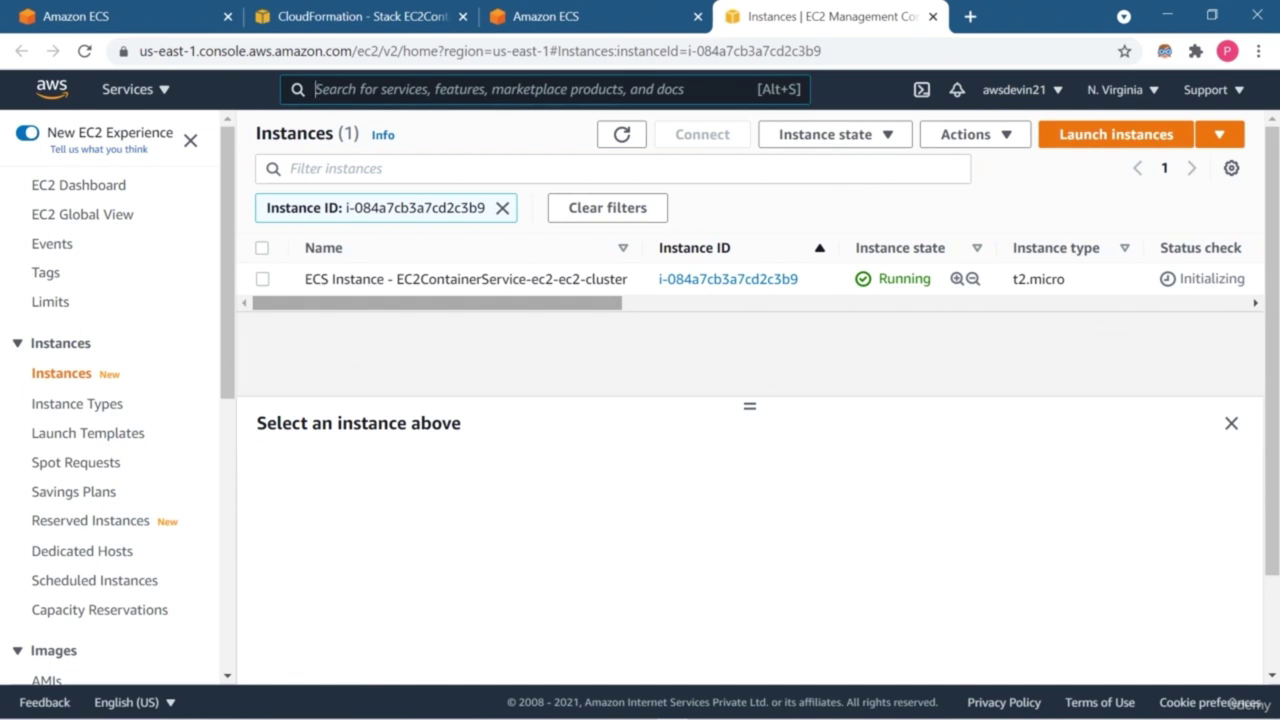
{"action": "left_click", "coordinate": [548, 279]}
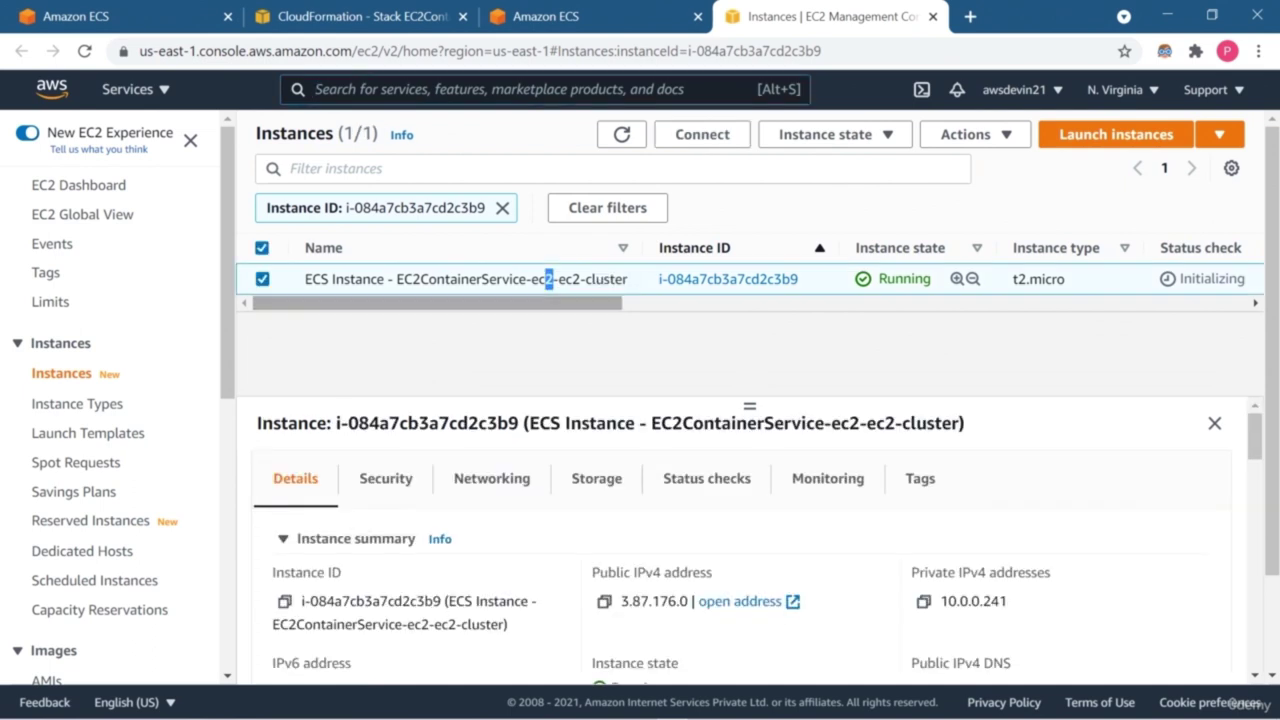
{"action": "left_click", "coordinate": [548, 279]}
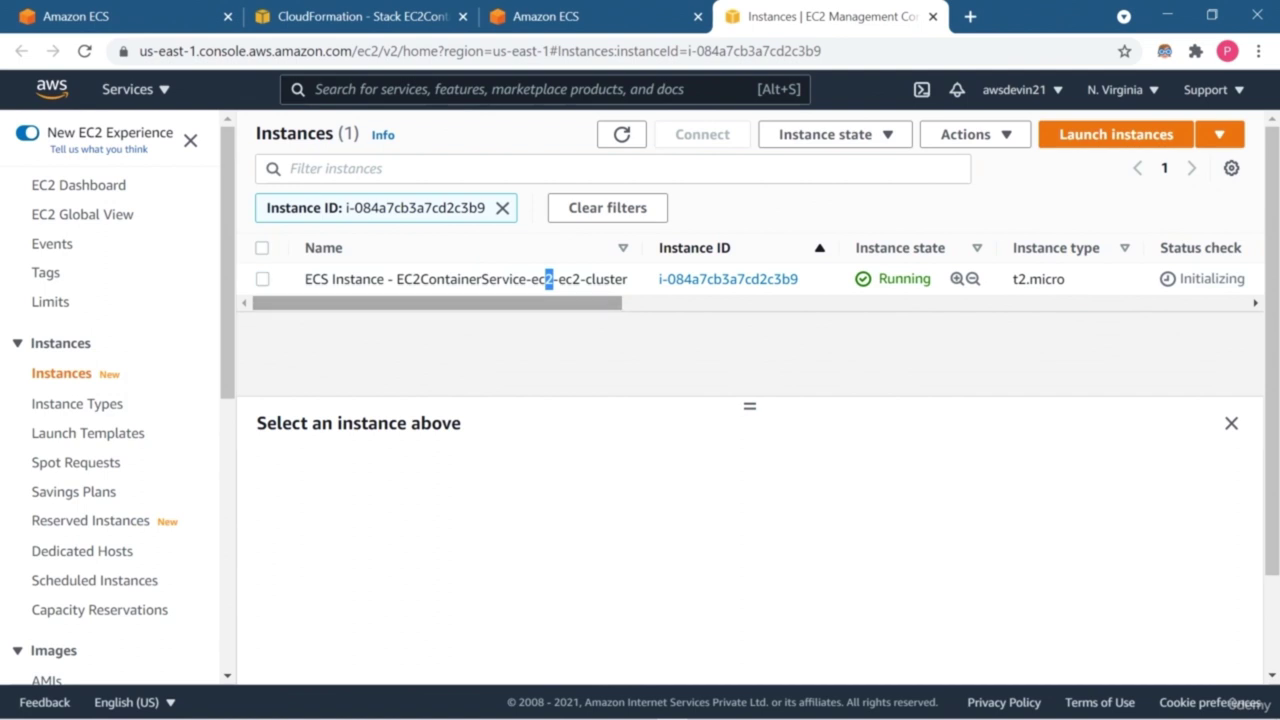
Step: Review the EC2 instance's status check and summary, refresh the list, and examine its addressing and security group columns
{"action": "scroll", "coordinate": [548, 279], "scroll_direction": "right", "scroll_amount": 3}
{"action": "scroll", "coordinate": [398, 279], "scroll_direction": "right", "scroll_amount": 5}
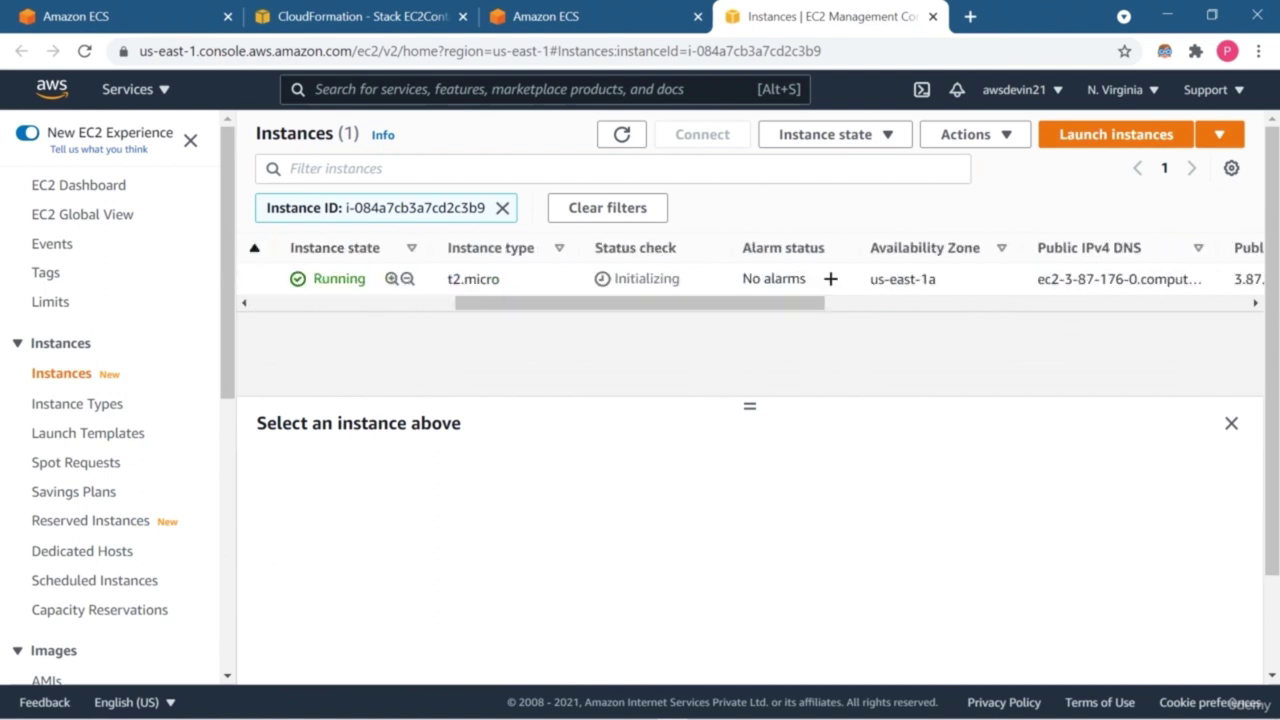
{"action": "left_click_drag", "start_coordinate": [680, 279], "coordinate": [614, 279]}
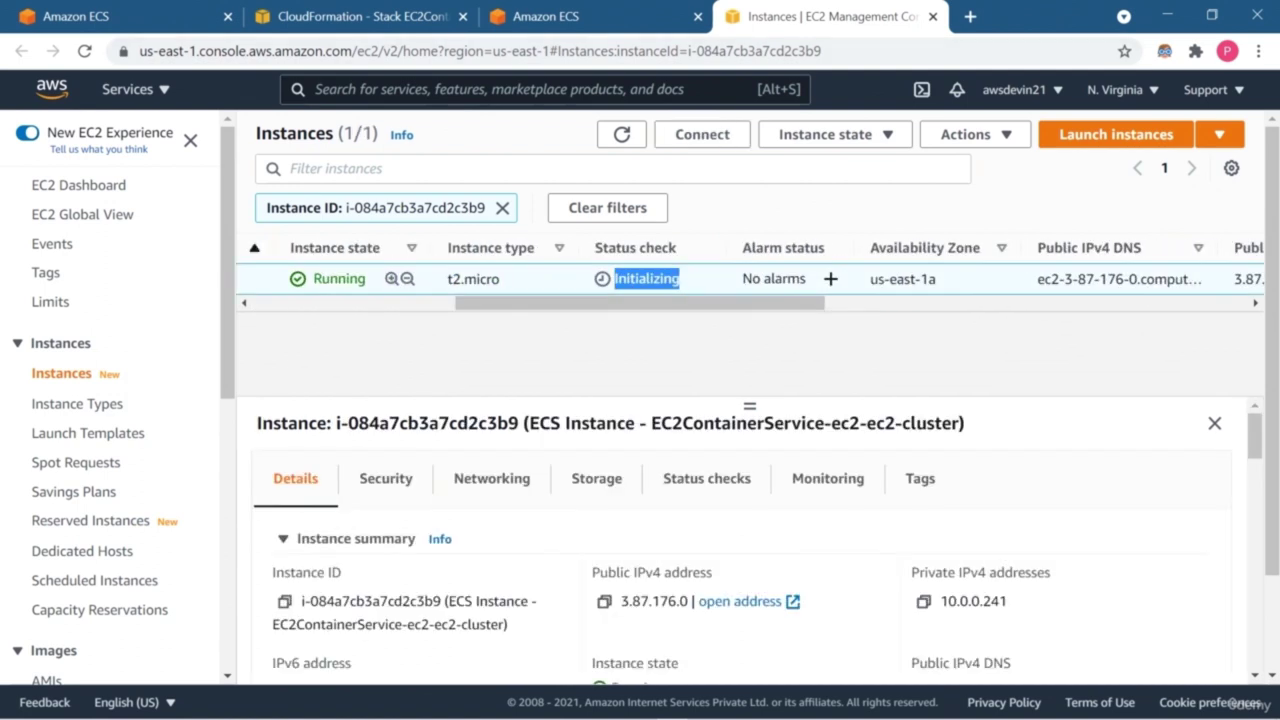
{"action": "scroll", "coordinate": [750, 550], "scroll_direction": "down", "scroll_amount": 2}
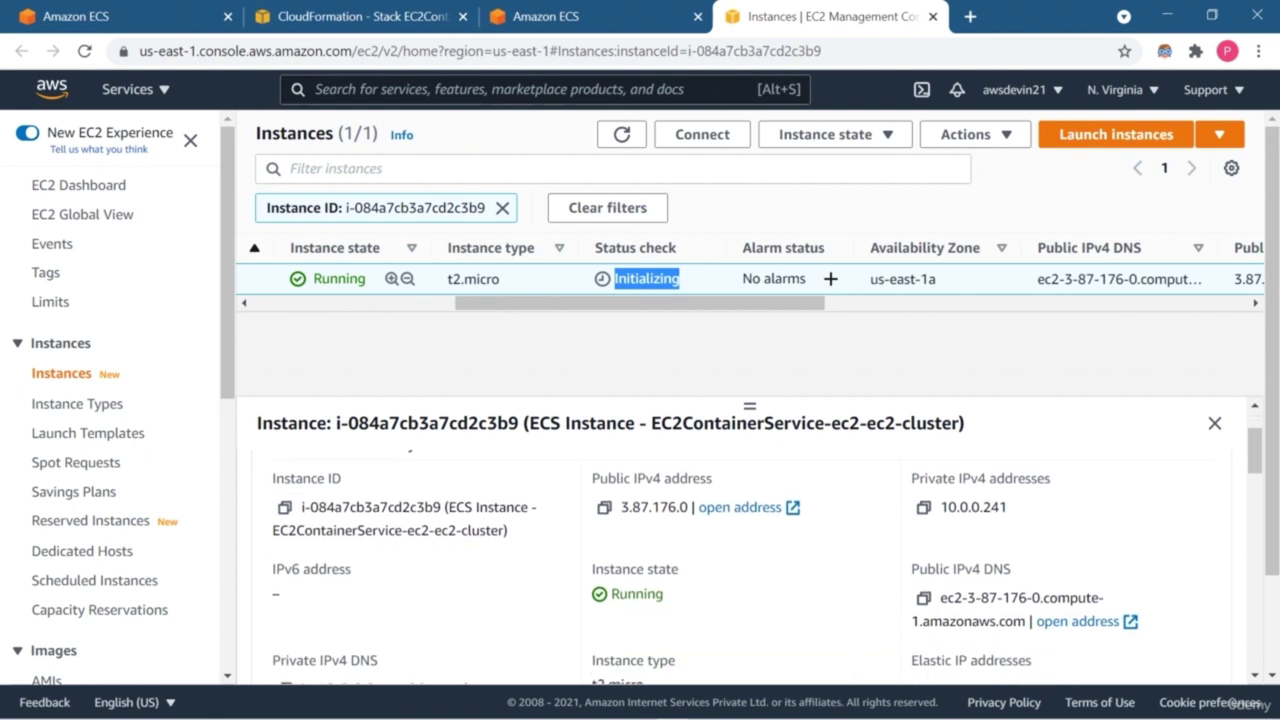
{"action": "left_click", "coordinate": [622, 134]}
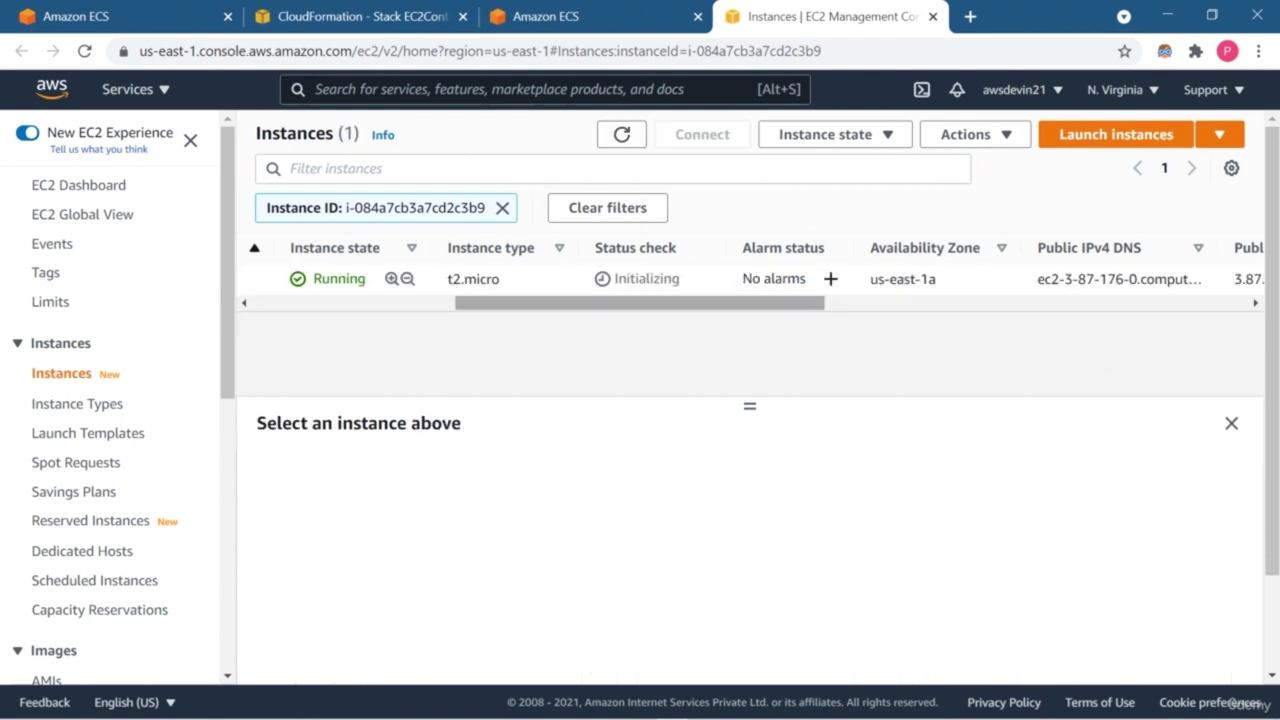
{"action": "scroll", "coordinate": [728, 279], "scroll_direction": "right", "scroll_amount": 6}
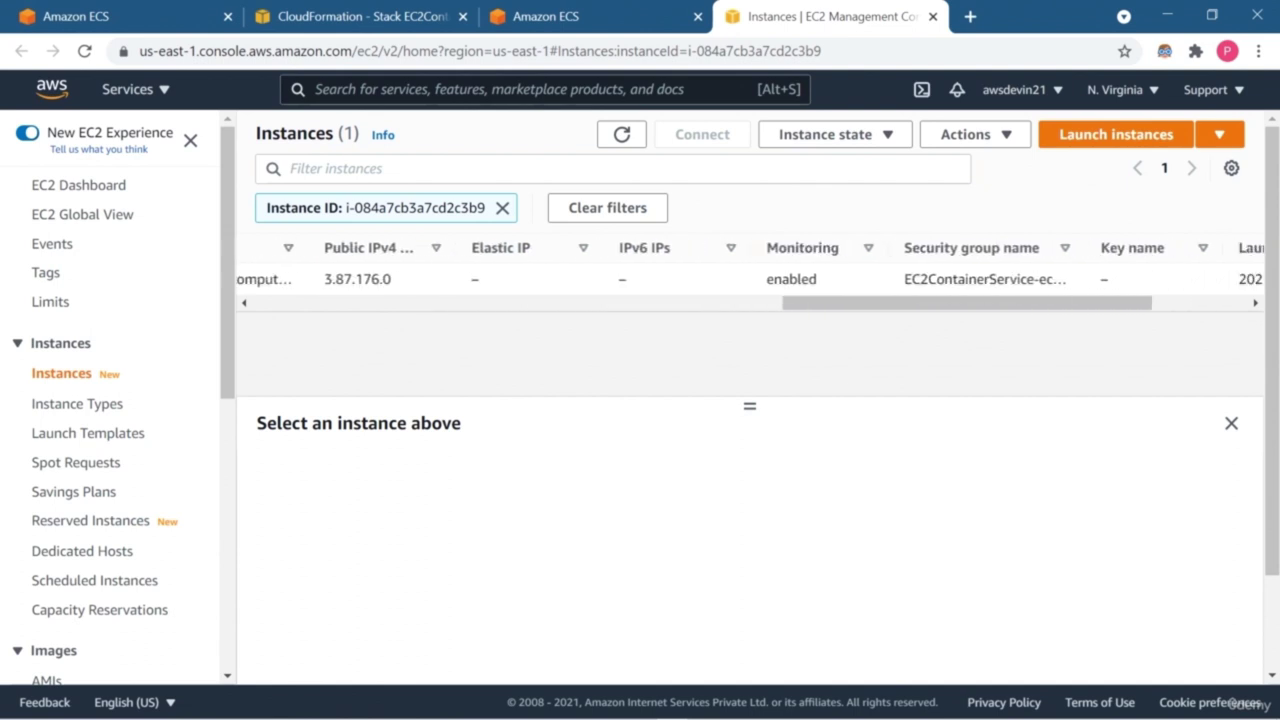
{"action": "scroll", "coordinate": [728, 279], "scroll_direction": "left", "scroll_amount": 8}
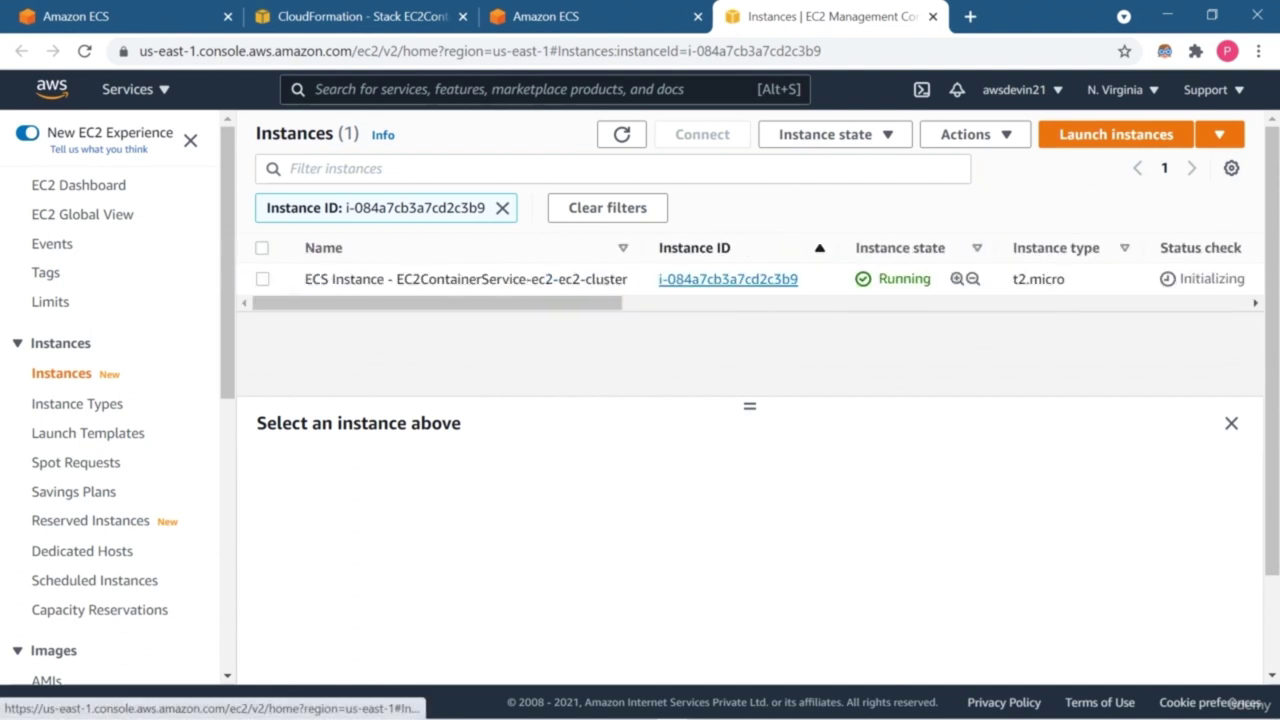
Step: Open the EC2 instance's detail page and examine its summary and instance details such as platform, AMI and launch time
{"action": "left_click", "coordinate": [728, 279]}
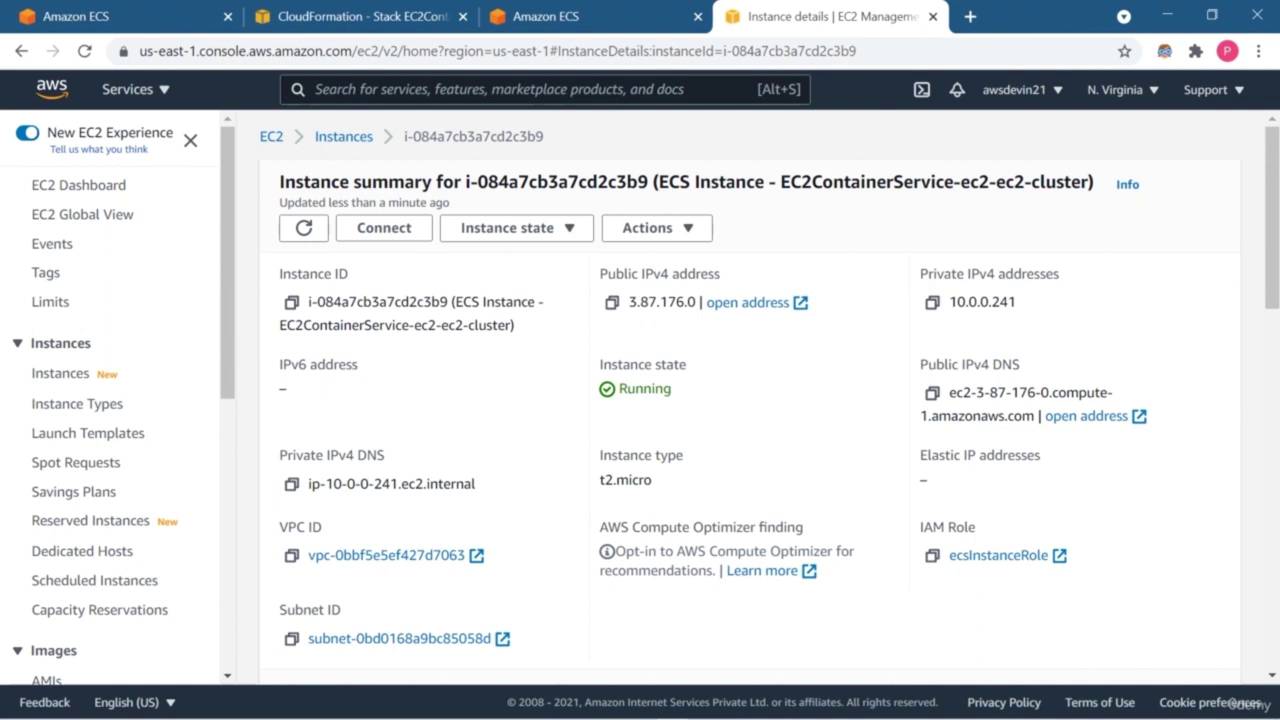
{"action": "scroll", "coordinate": [750, 400], "scroll_direction": "down", "scroll_amount": 4}
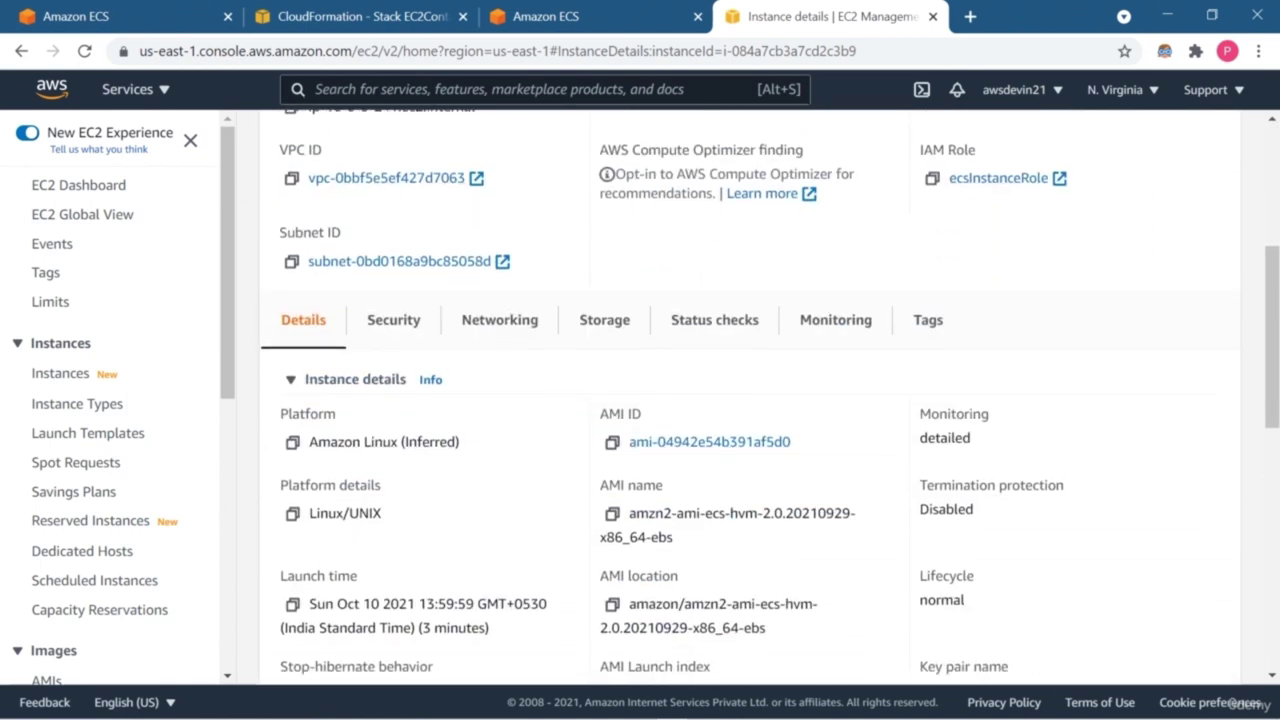
{"action": "scroll", "coordinate": [750, 400], "scroll_direction": "down", "scroll_amount": 1}
{"action": "scroll", "coordinate": [770, 396], "scroll_direction": "down", "scroll_amount": 1}
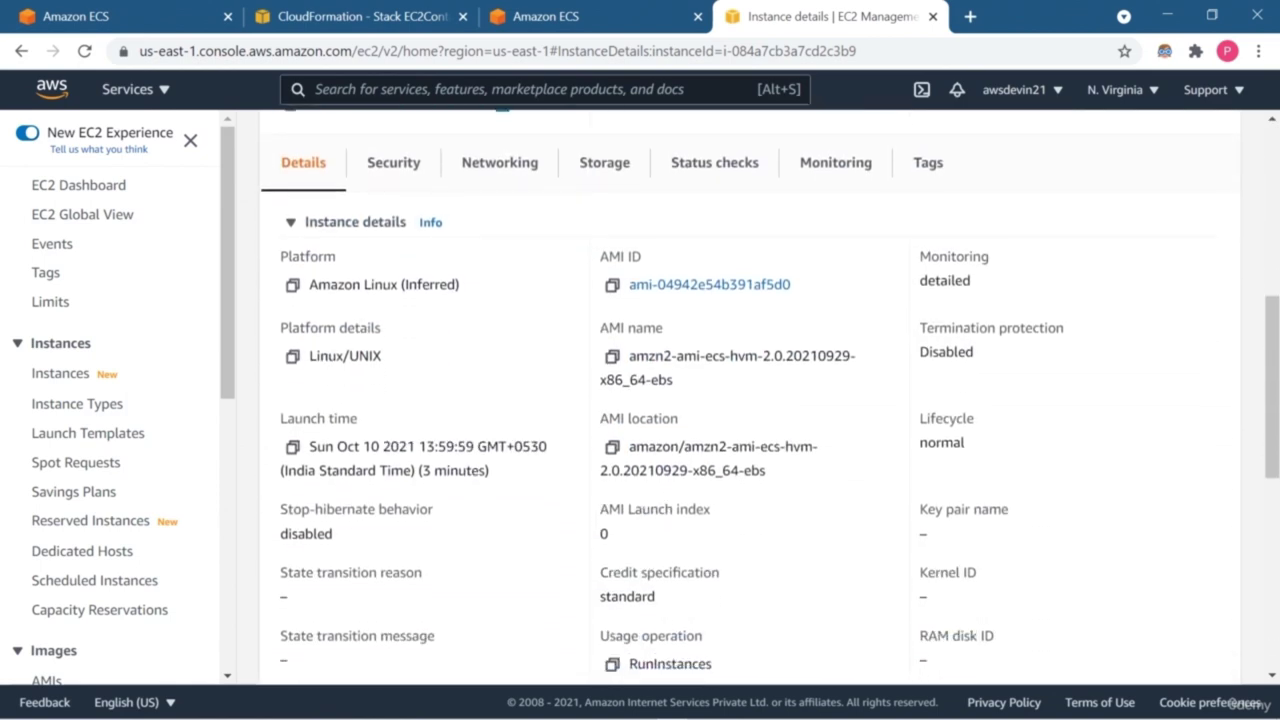
{"action": "scroll", "coordinate": [750, 400], "scroll_direction": "down", "scroll_amount": 5}
{"action": "scroll", "coordinate": [750, 400], "scroll_direction": "up", "scroll_amount": 9}
{"action": "scroll", "coordinate": [394, 434], "scroll_direction": "down", "scroll_amount": 1}
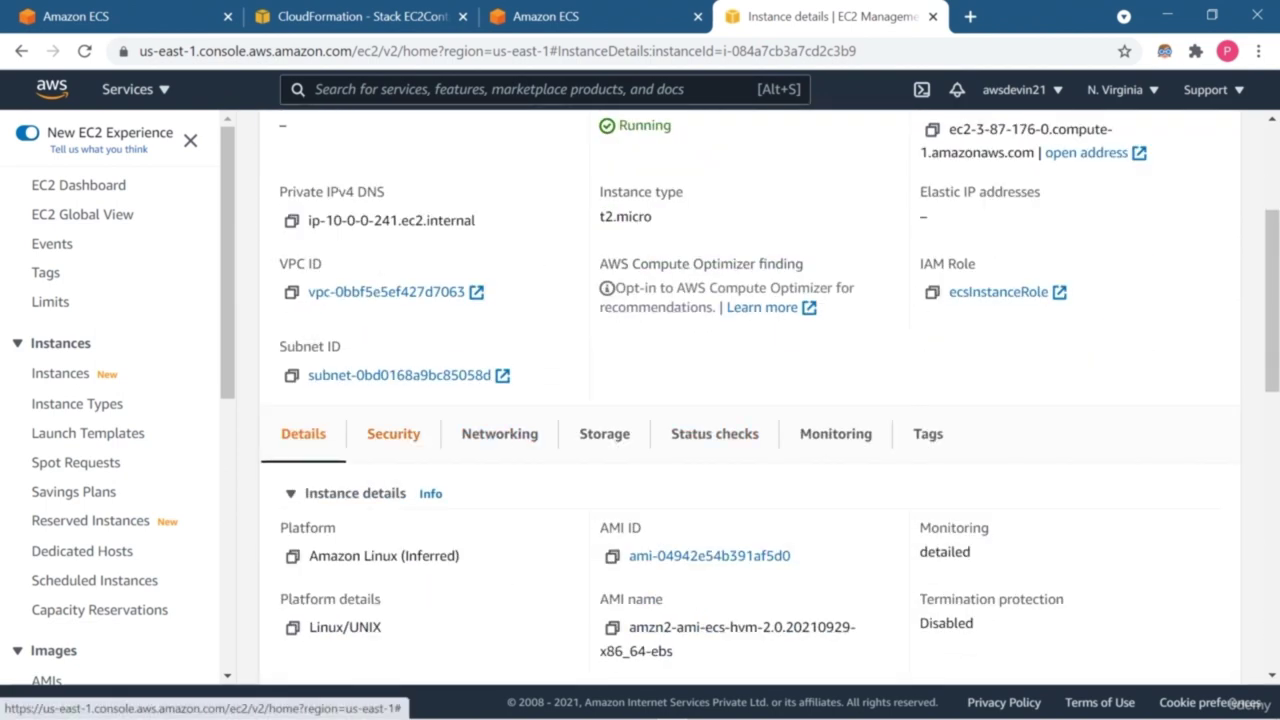
Step: Review the instance's security rules and open its security group in a separate browser tab to examine the inbound rules
{"action": "left_click", "coordinate": [394, 434]}
{"action": "scroll", "coordinate": [394, 434], "scroll_direction": "down", "scroll_amount": 2}
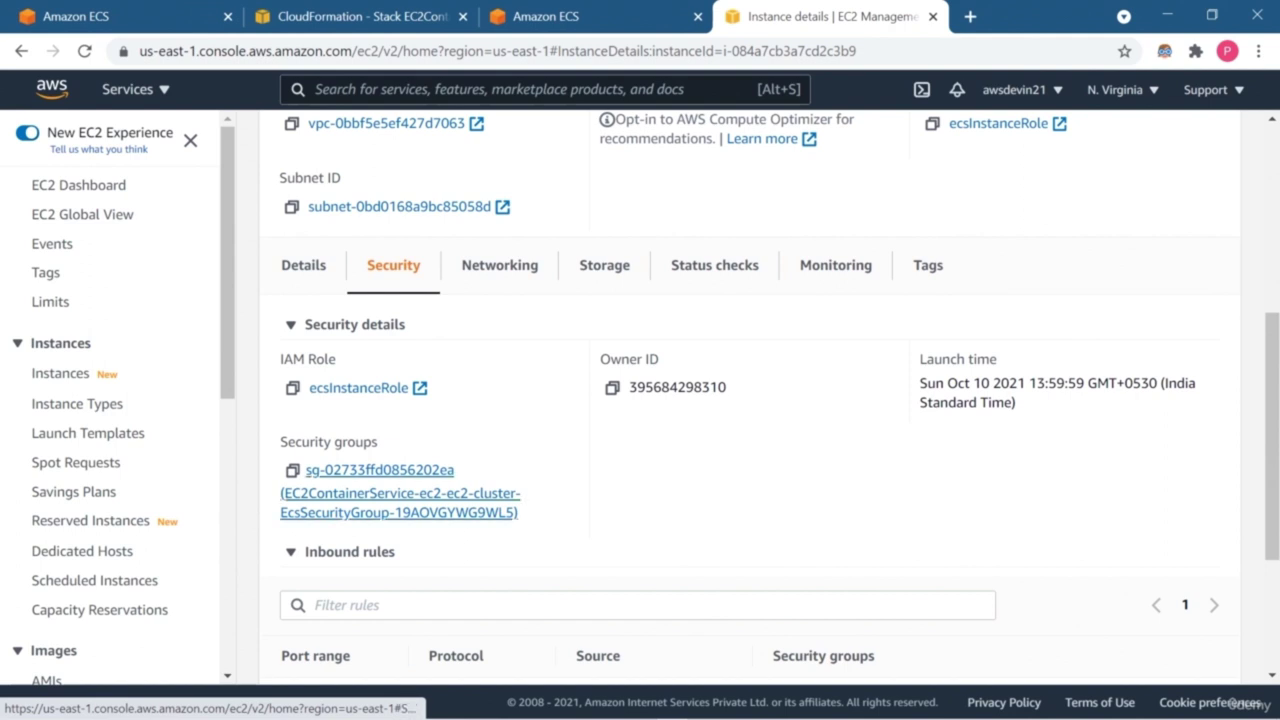
{"action": "left_click", "coordinate": [380, 470], "text": "ctrl"}
{"action": "scroll", "coordinate": [380, 470], "scroll_direction": "down", "scroll_amount": 2}
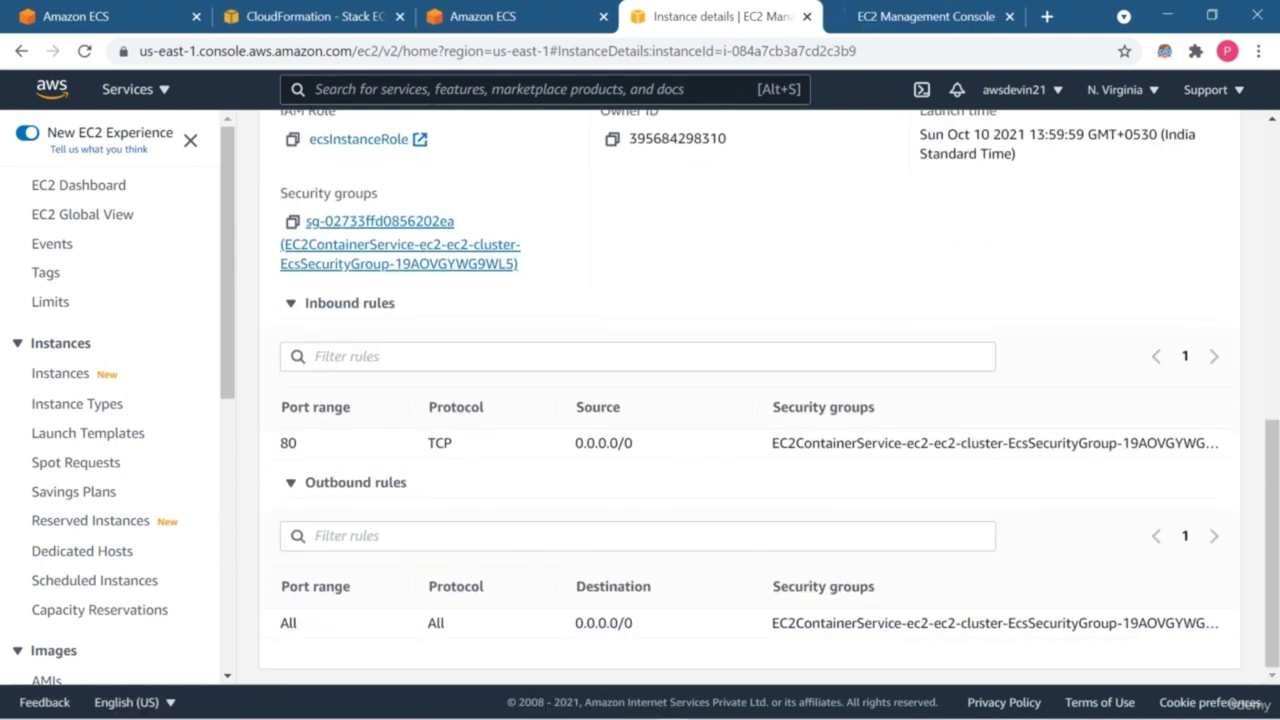
{"action": "key", "text": "ctrl+Tab"}
{"action": "scroll", "coordinate": [750, 400], "scroll_direction": "down", "scroll_amount": 3}
{"action": "scroll", "coordinate": [750, 600], "scroll_direction": "right", "scroll_amount": 5}
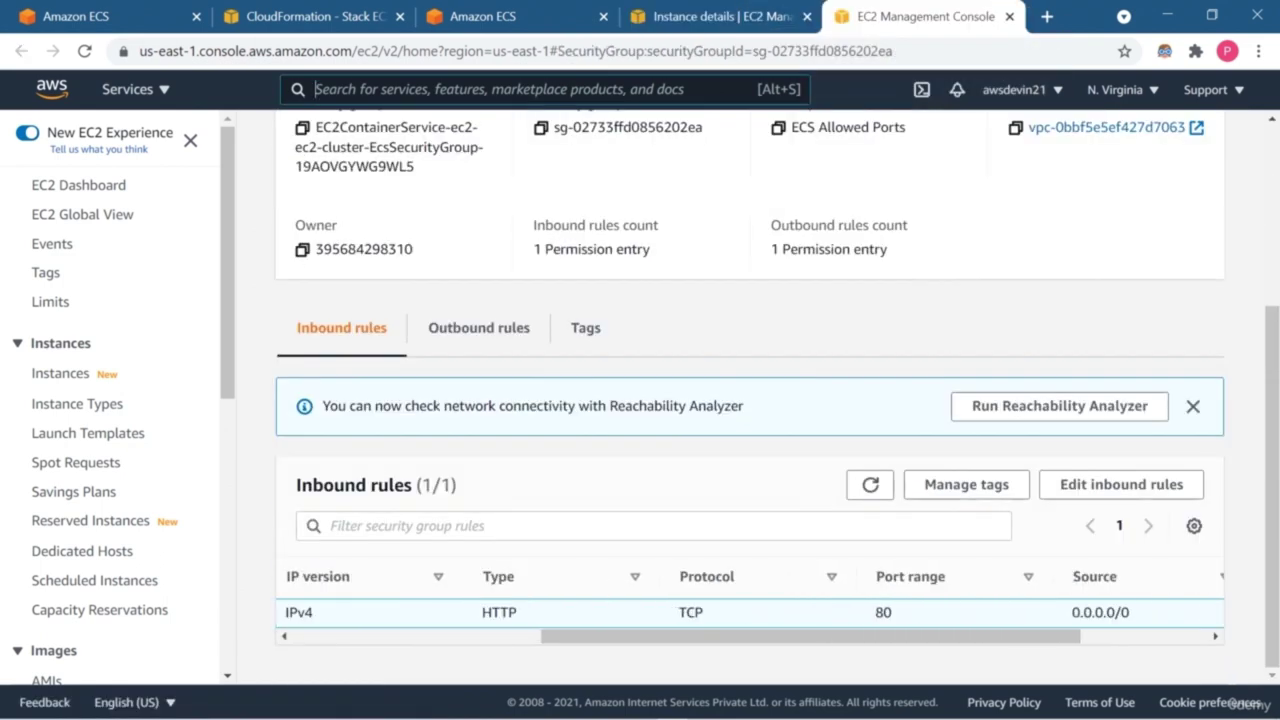
Step: Add an All TCP inbound rule with source Anywhere-IPv4 to the security group and save the rules
{"action": "left_click", "coordinate": [1121, 484]}
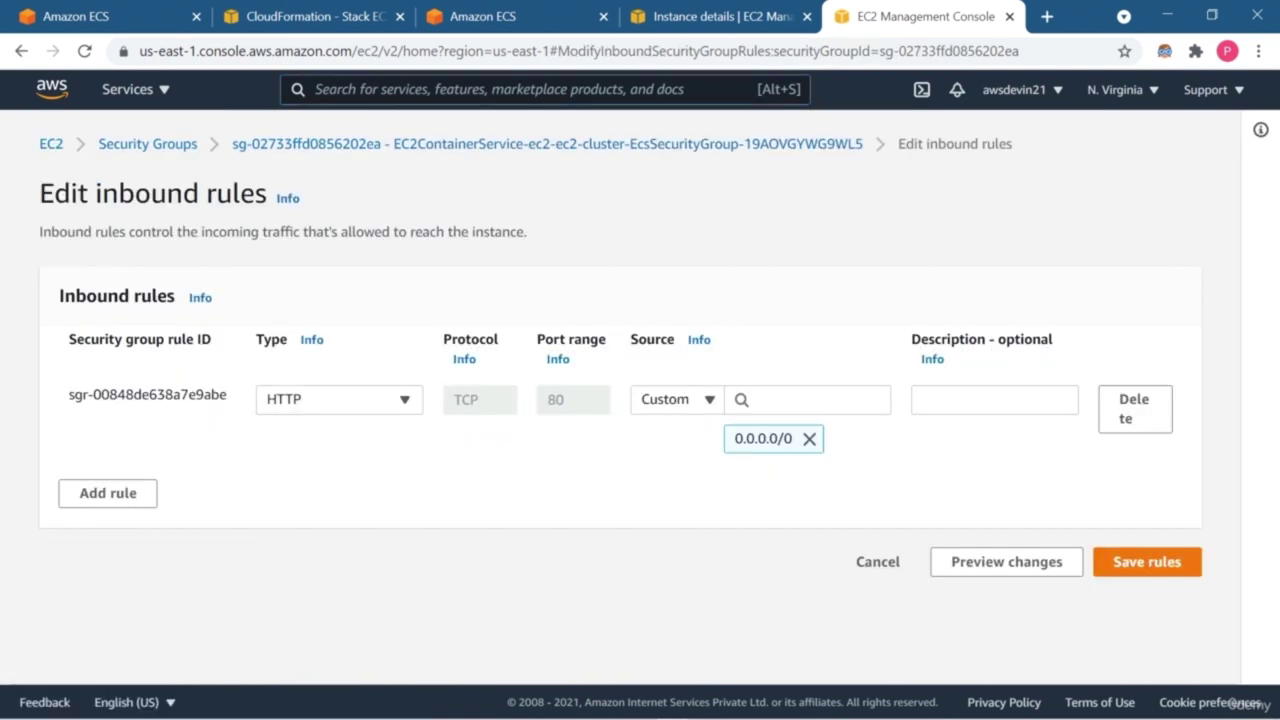
{"action": "left_click", "coordinate": [107, 493]}
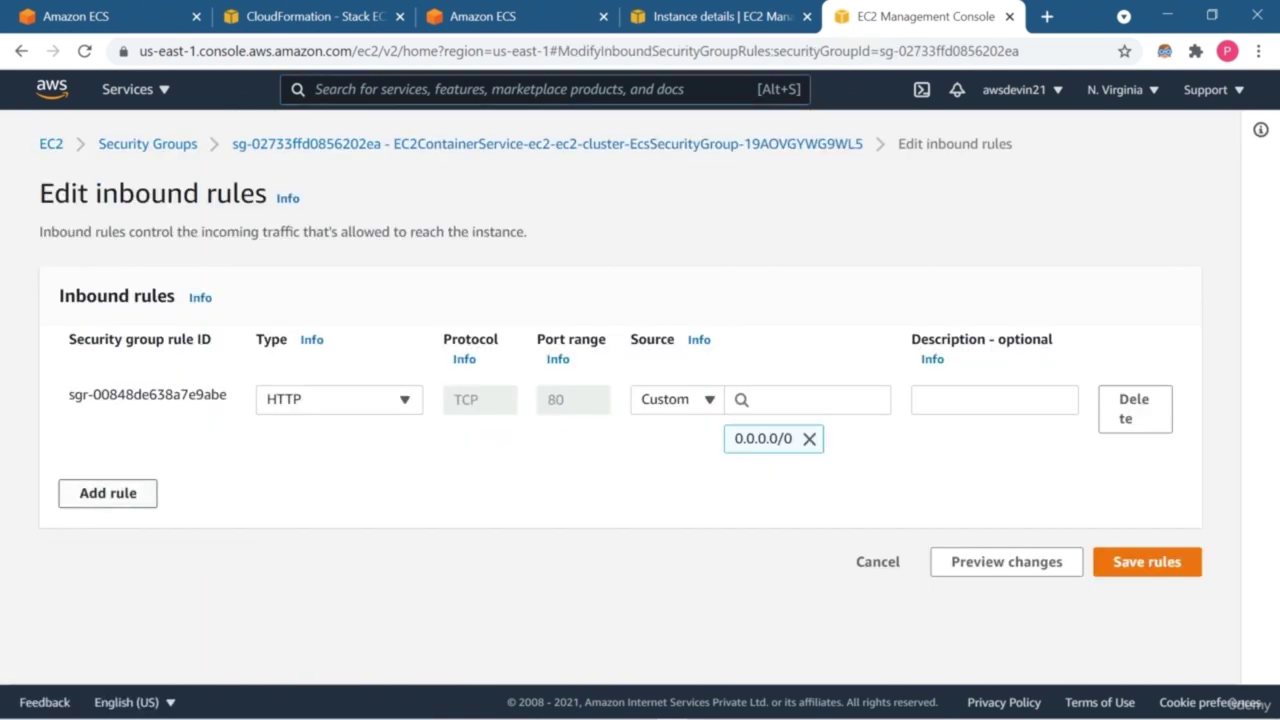
{"action": "left_click", "coordinate": [339, 478]}
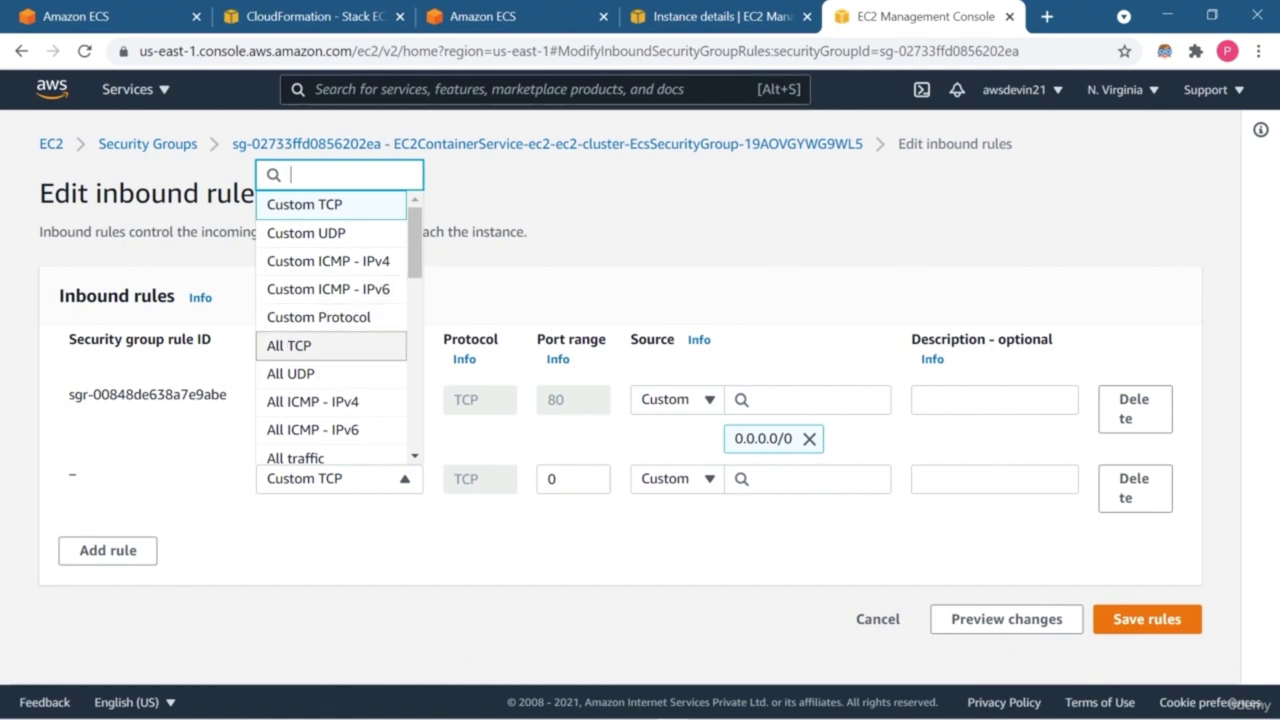
{"action": "left_click", "coordinate": [331, 345]}
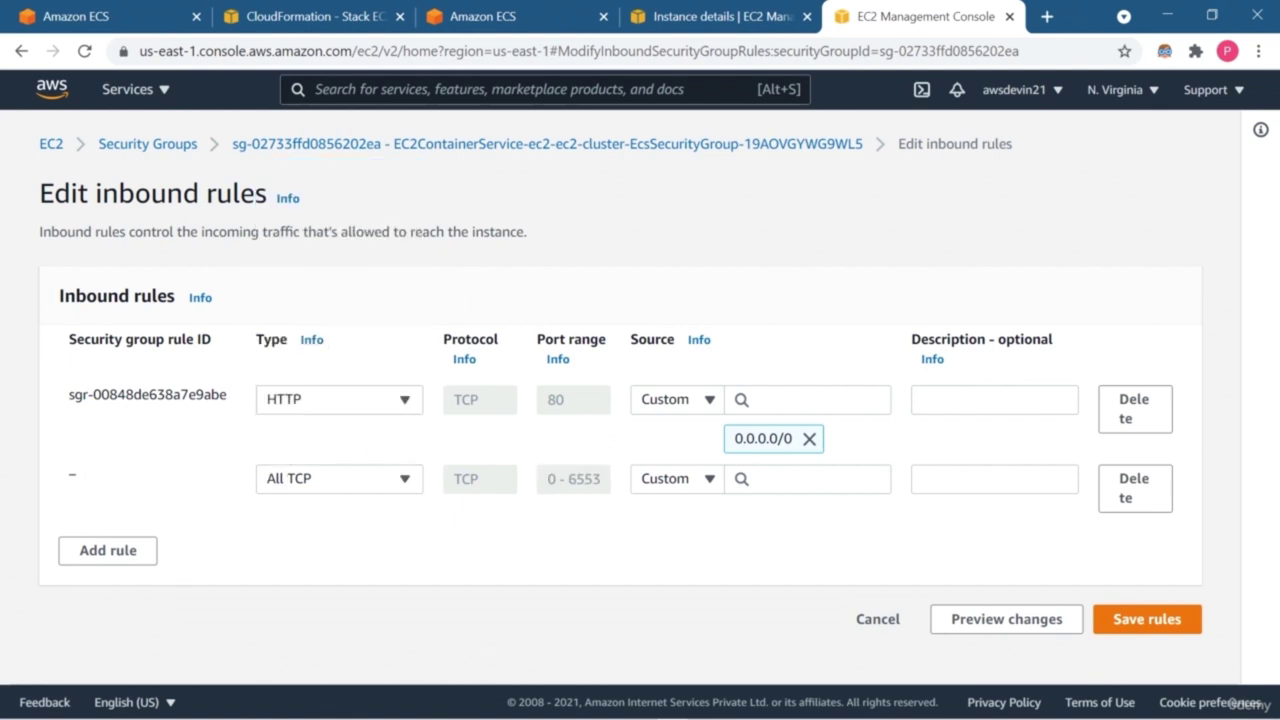
{"action": "left_click", "coordinate": [677, 478]}
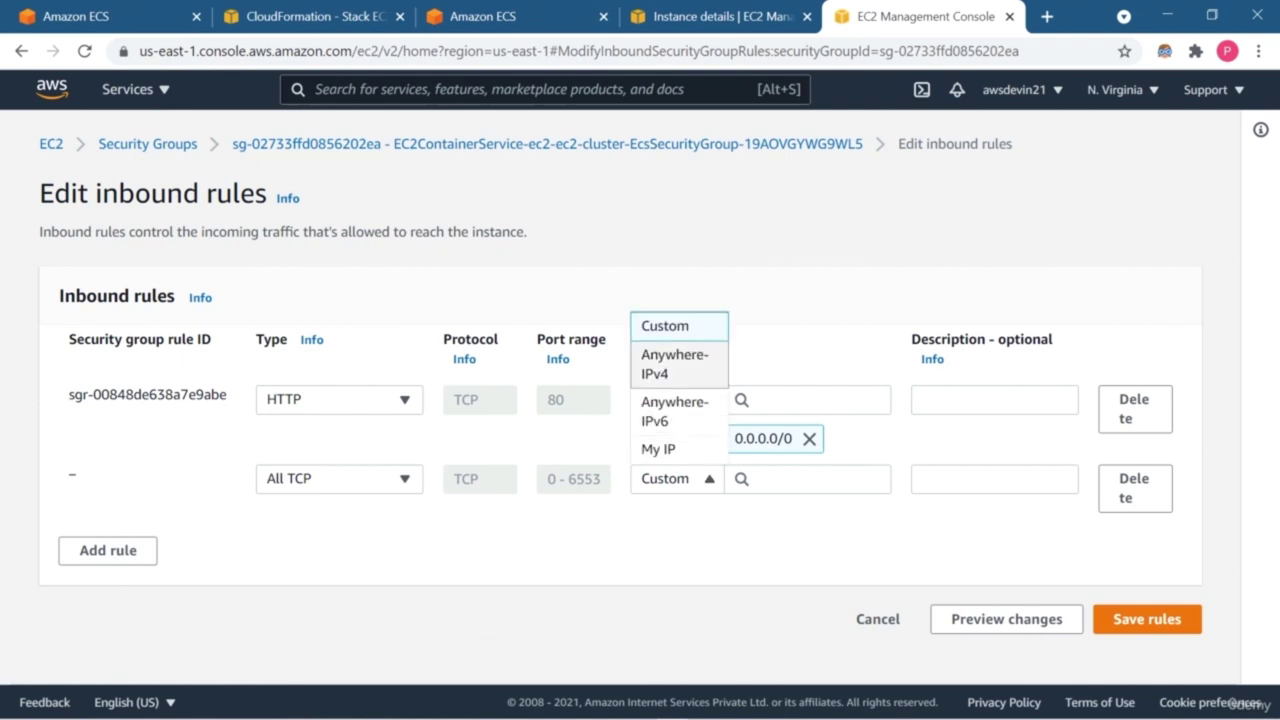
{"action": "left_click", "coordinate": [674, 366]}
{"action": "left_click", "coordinate": [1147, 641]}
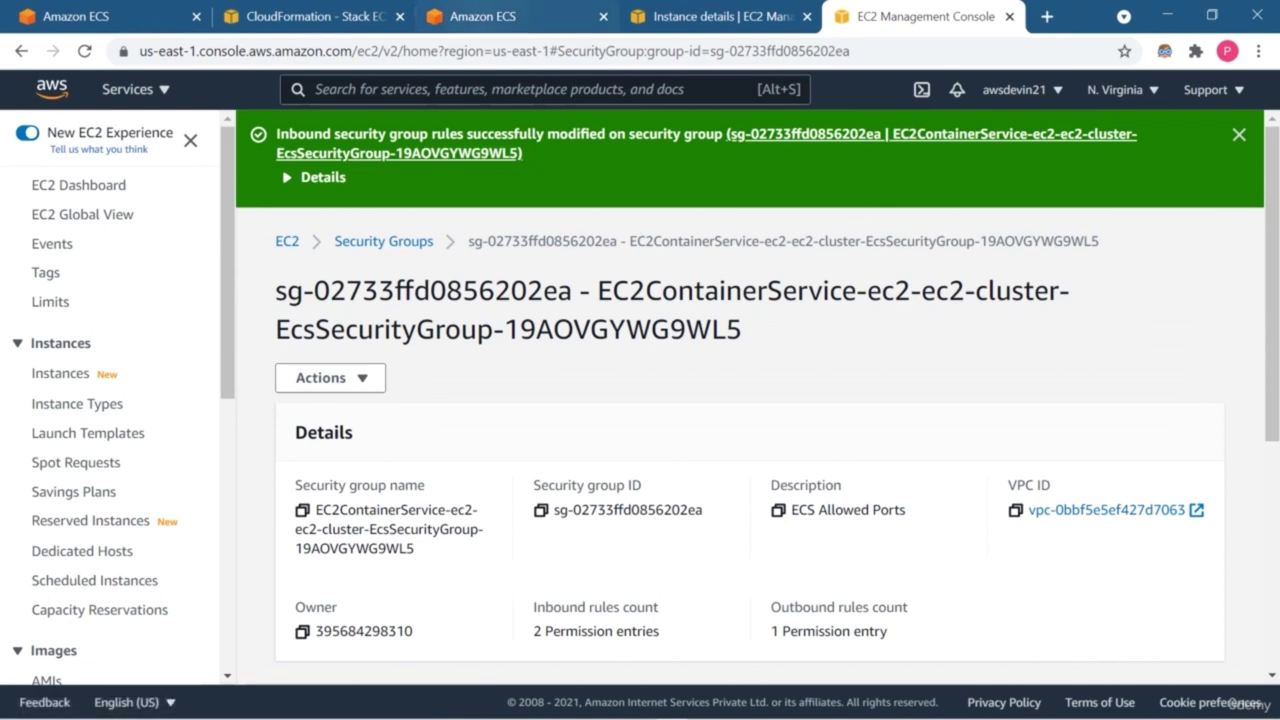
Step: Return to the ec2-ec2-cluster page in ECS and show the cluster's tasks
{"action": "left_click", "coordinate": [483, 16]}
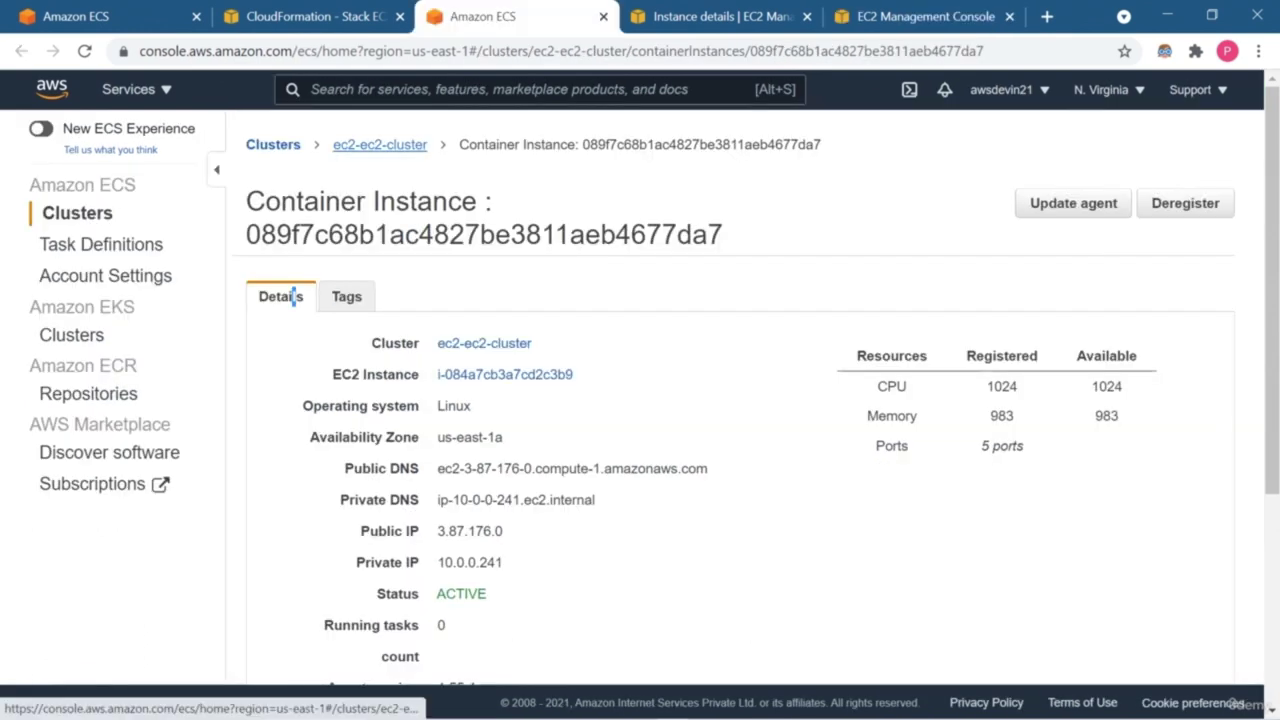
{"action": "left_click", "coordinate": [380, 144]}
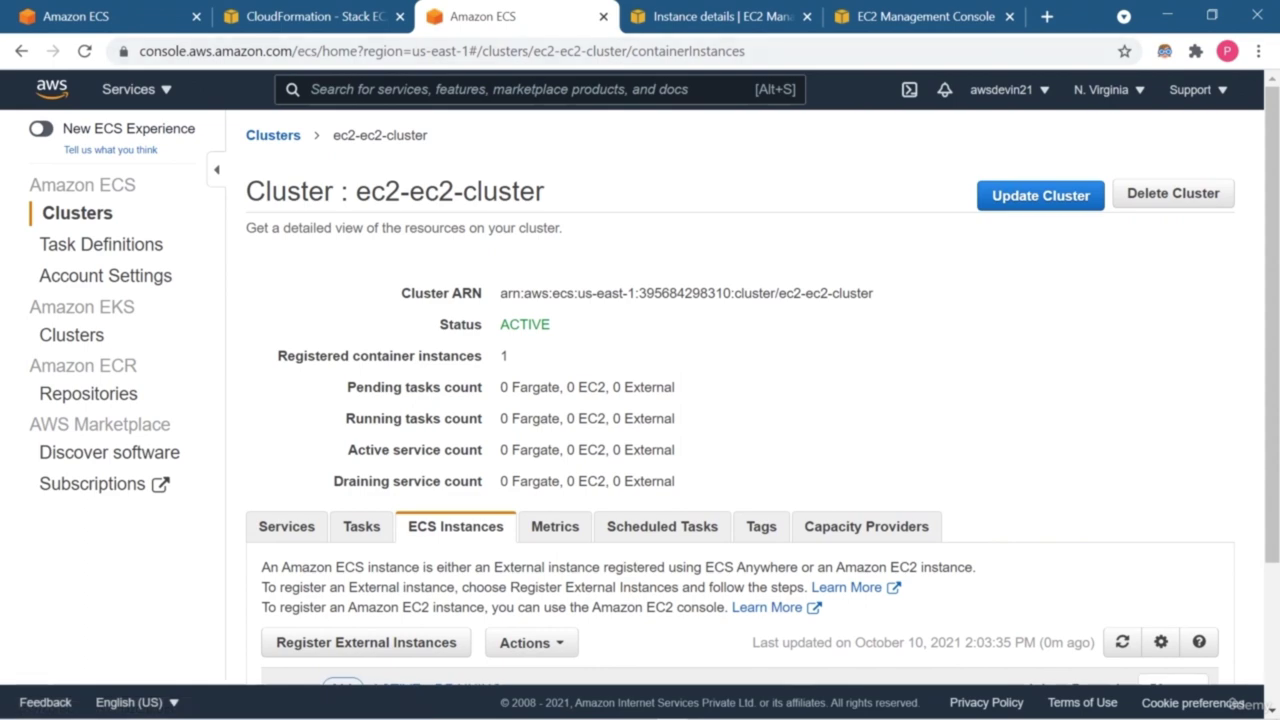
{"action": "key", "text": "ctrl+1"}
{"action": "scroll", "coordinate": [654, 406], "scroll_direction": "up", "scroll_amount": 1}
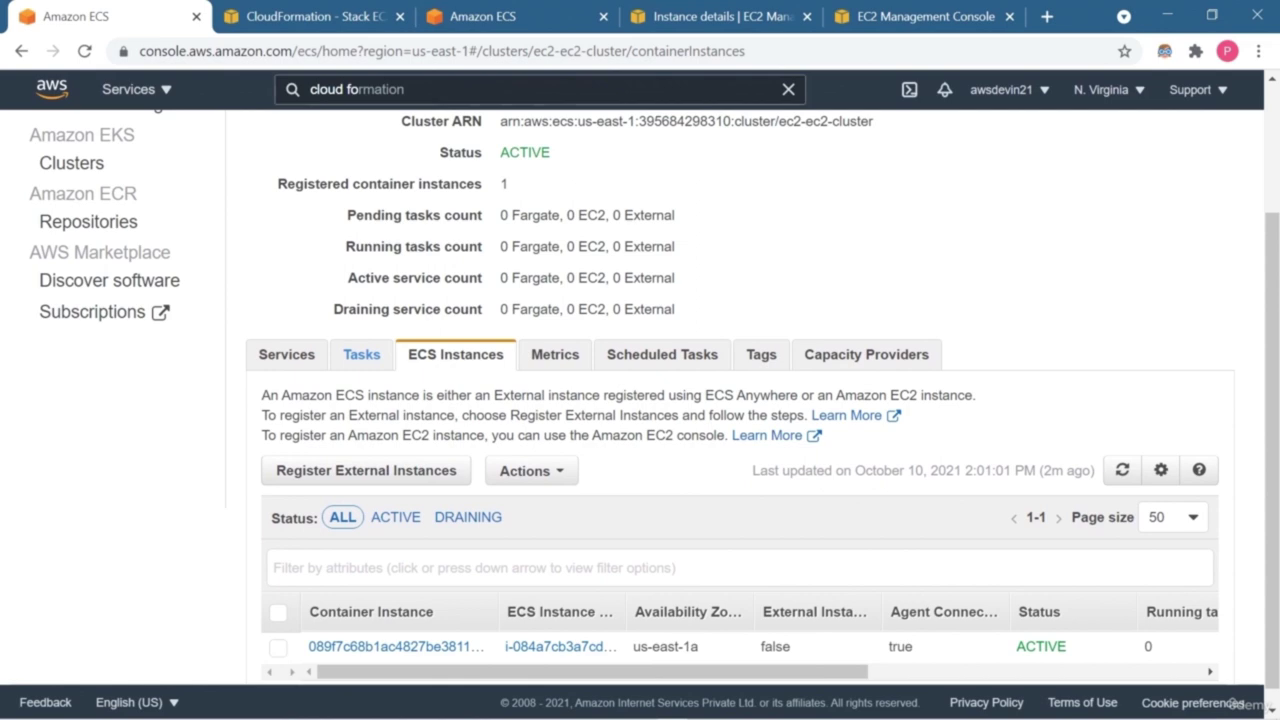
{"action": "left_click", "coordinate": [361, 354]}
Step: Start a new ECS task definition with the EC2 launch type
{"action": "left_click", "coordinate": [110, 244]}
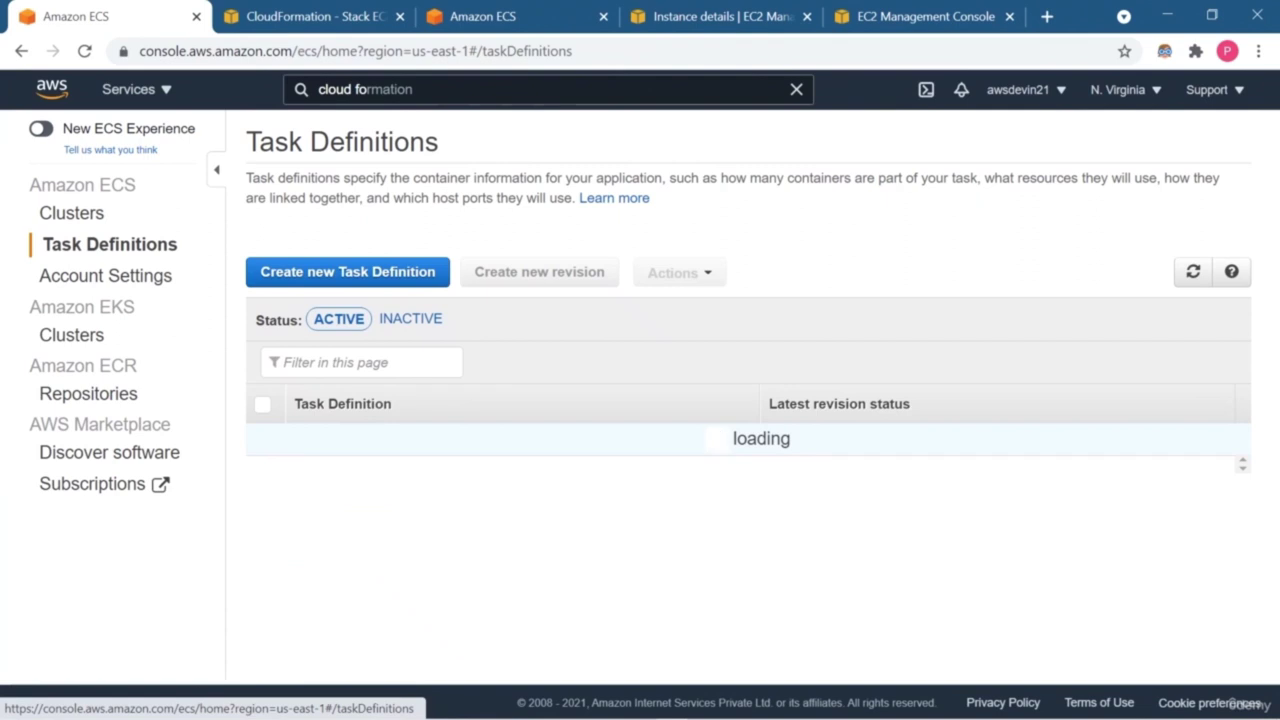
{"action": "left_click", "coordinate": [347, 271]}
{"action": "scroll", "coordinate": [640, 400], "scroll_direction": "down", "scroll_amount": 3}
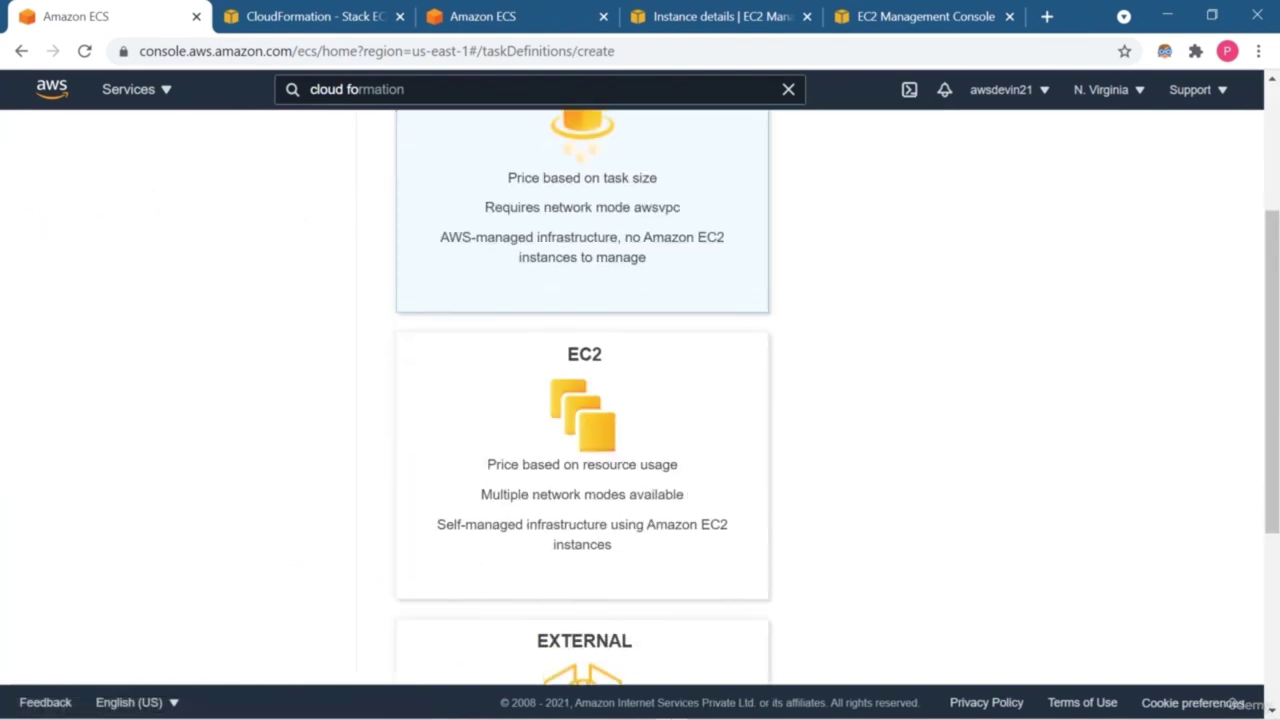
{"action": "scroll", "coordinate": [640, 400], "scroll_direction": "down", "scroll_amount": 3}
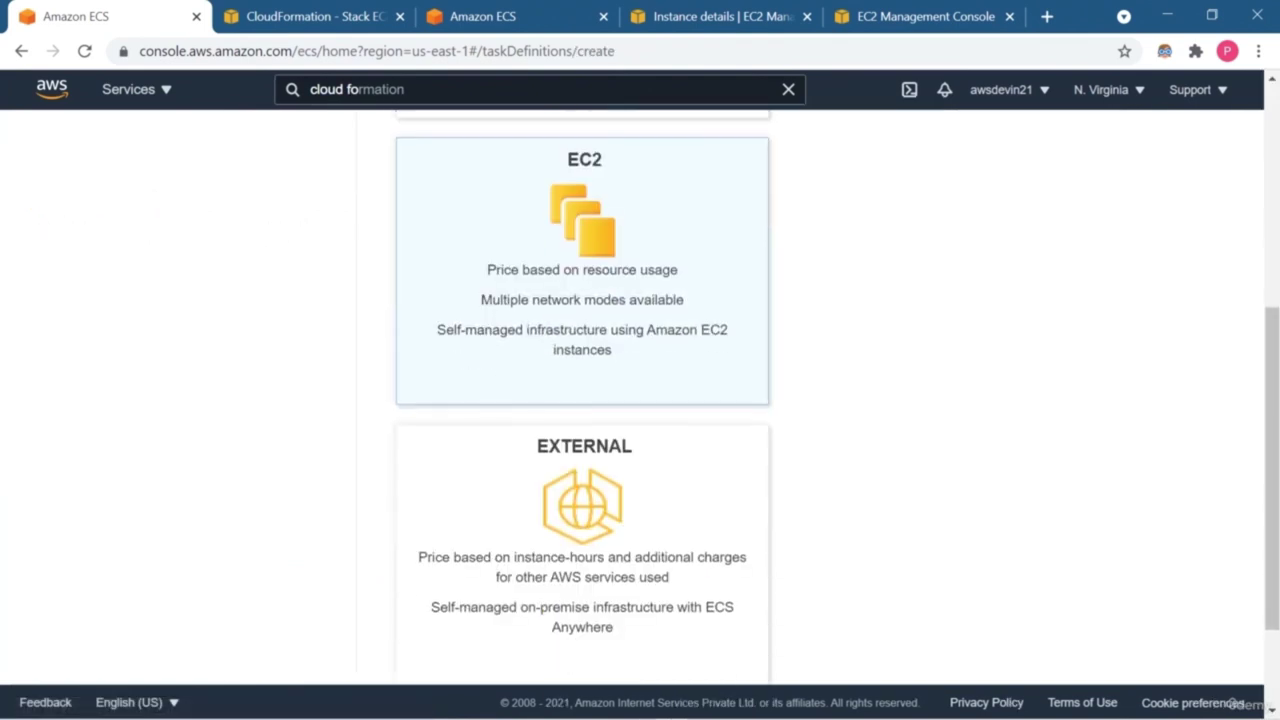
{"action": "left_click", "coordinate": [1120, 640]}
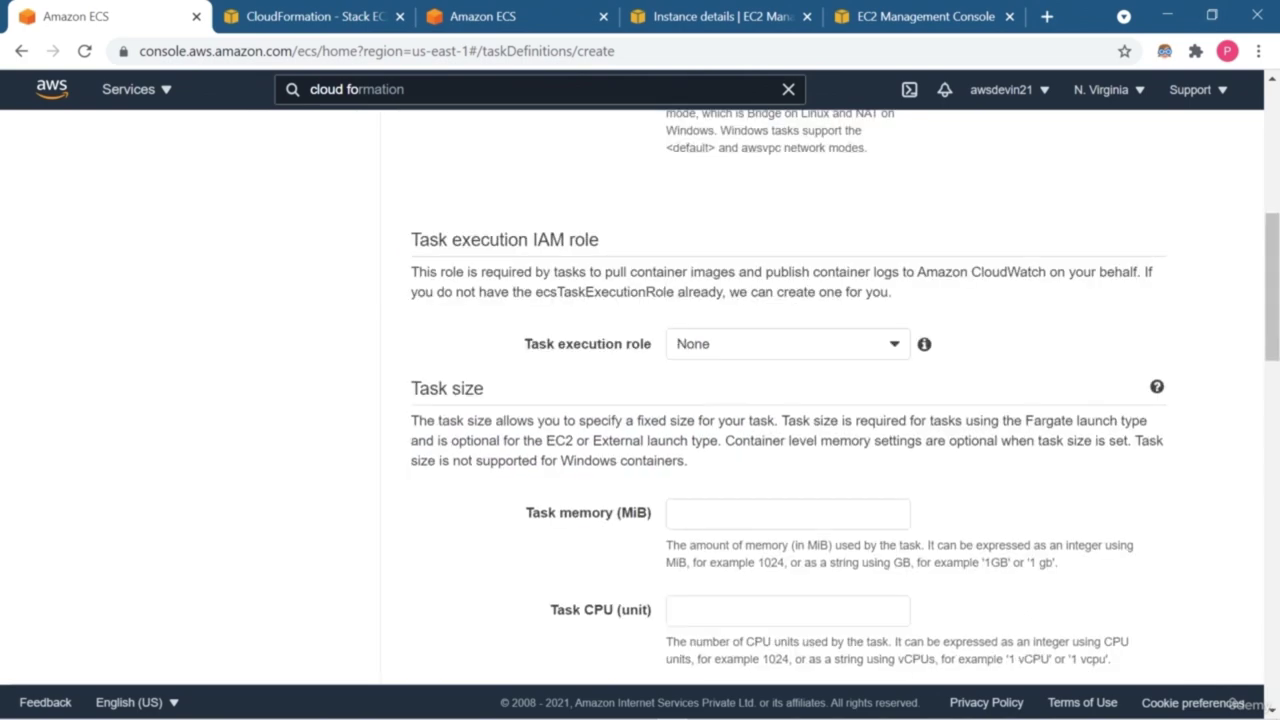
Step: Name the task definition ec2-flask-task and set its task role to ecsTaskExecutionRole
{"action": "type", "text": "ec2-flask-task"}
{"action": "scroll", "coordinate": [654, 385], "scroll_direction": "down", "scroll_amount": 1}
{"action": "key", "text": "Tab"}
{"action": "key", "text": "Down"}
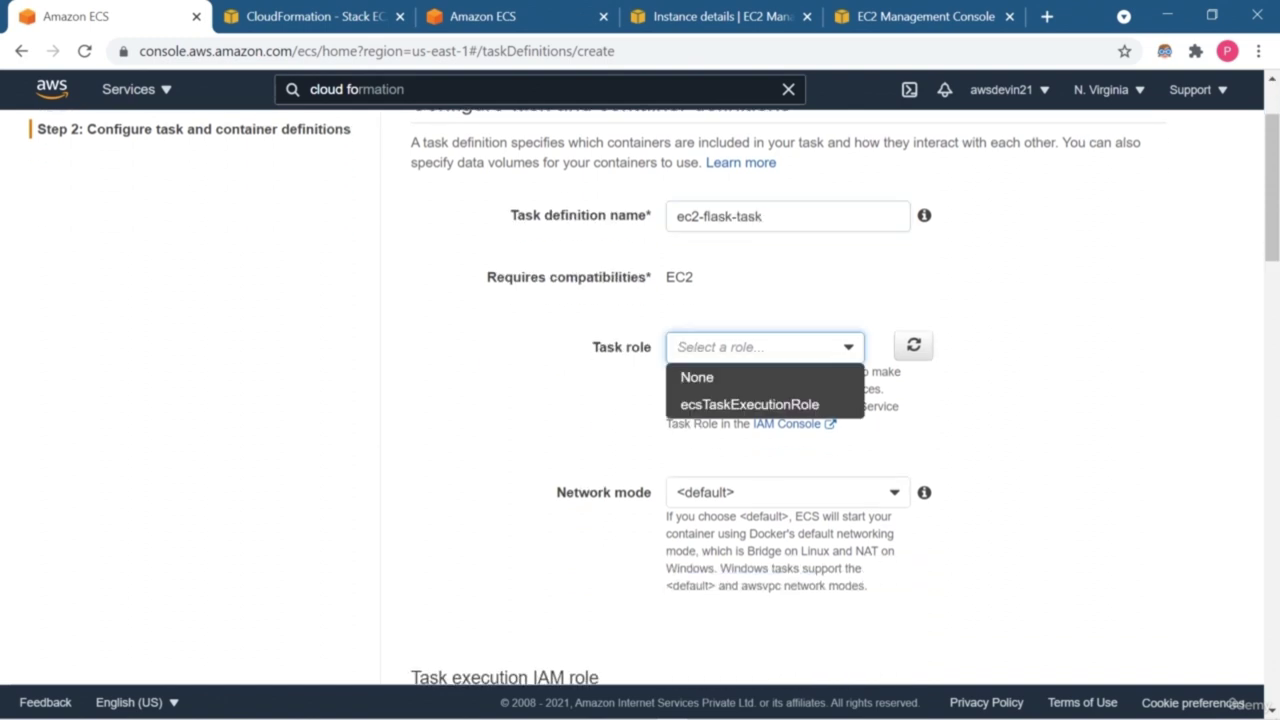
{"action": "key", "text": "Down"}
{"action": "key", "text": "Return"}
Step: Review the available network mode options and keep the task definition on <default>
{"action": "scroll", "coordinate": [654, 398], "scroll_direction": "down", "scroll_amount": 1}
{"action": "key", "text": "Tab"}
{"action": "key", "text": "Down"}
{"action": "key", "text": "Down"}
{"action": "key", "text": "Down"}
{"action": "key", "text": "Down"}
{"action": "key", "text": "Down"}
{"action": "key", "text": "Up"}
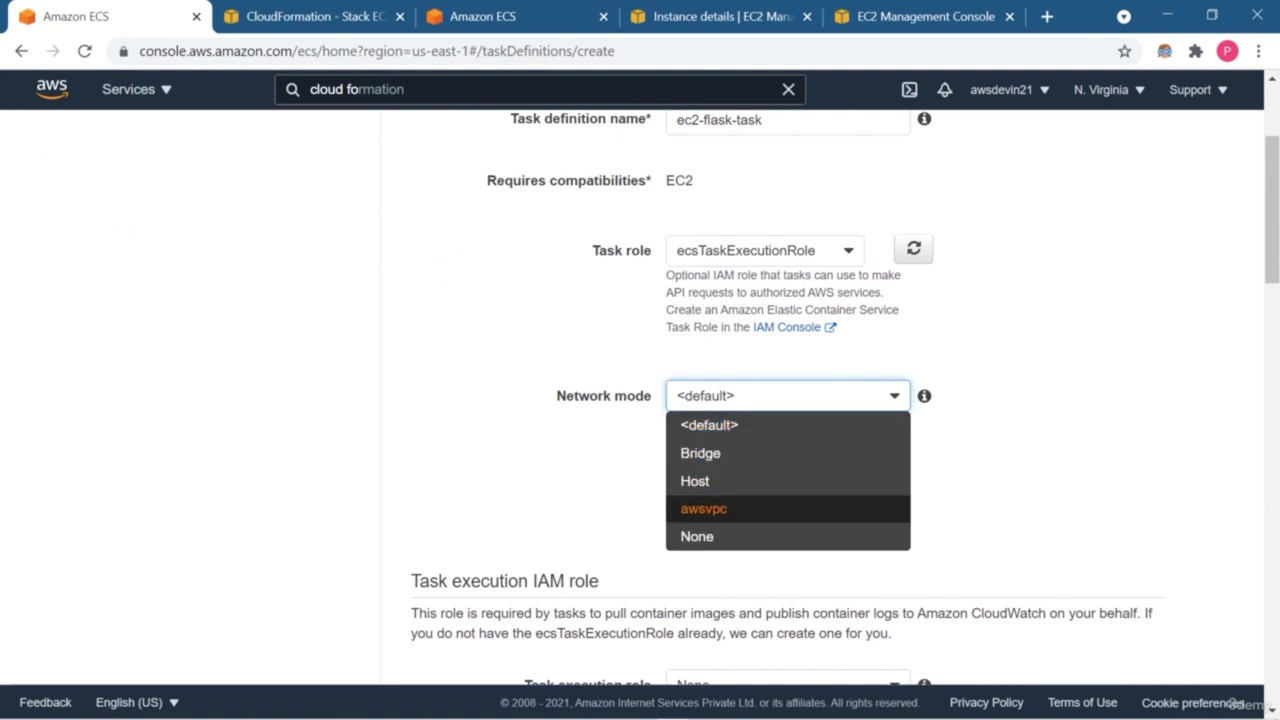
{"action": "key", "text": "Up"}
{"action": "key", "text": "Up"}
{"action": "key", "text": "Up"}
{"action": "key", "text": "Return"}
{"action": "scroll", "coordinate": [654, 398], "scroll_direction": "down", "scroll_amount": 1}
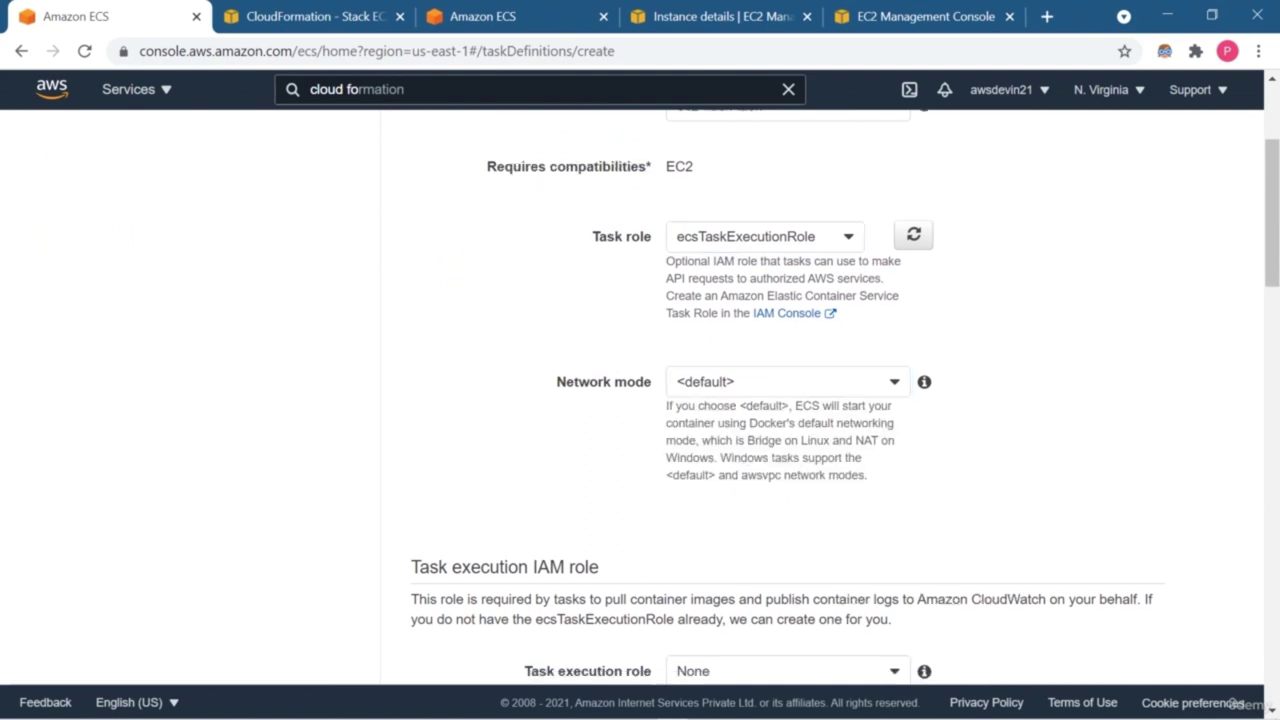
Step: Set the task execution role to ecsTaskExecutionRole
{"action": "scroll", "coordinate": [654, 398], "scroll_direction": "down", "scroll_amount": 3}
{"action": "key", "text": "Tab"}
{"action": "key", "text": "Down"}
{"action": "key", "text": "Up"}
{"action": "key", "text": "Return"}
{"action": "scroll", "coordinate": [654, 398], "scroll_direction": "down", "scroll_amount": 2}
Step: Set the task memory to 1GB
{"action": "key", "text": "Tab"}
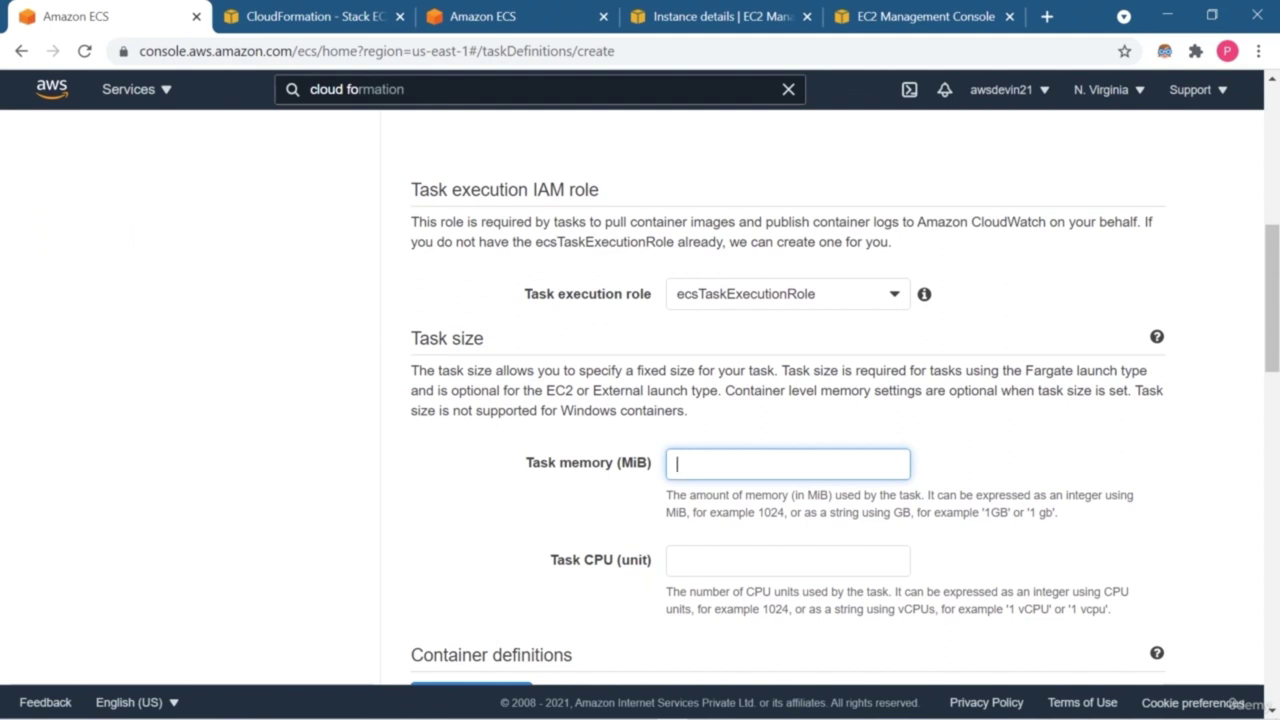
{"action": "type", "text": "1"}
{"action": "scroll", "coordinate": [790, 420], "scroll_direction": "down", "scroll_amount": 1}
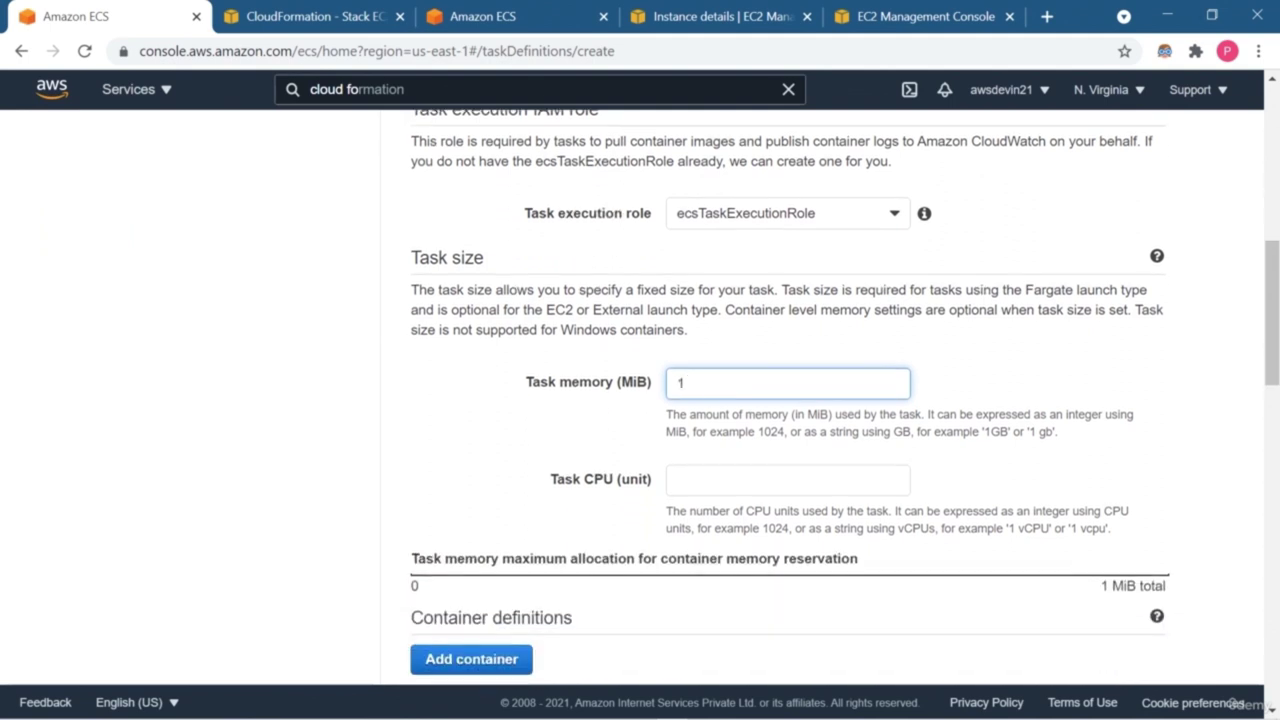
{"action": "key", "text": "Tab"}
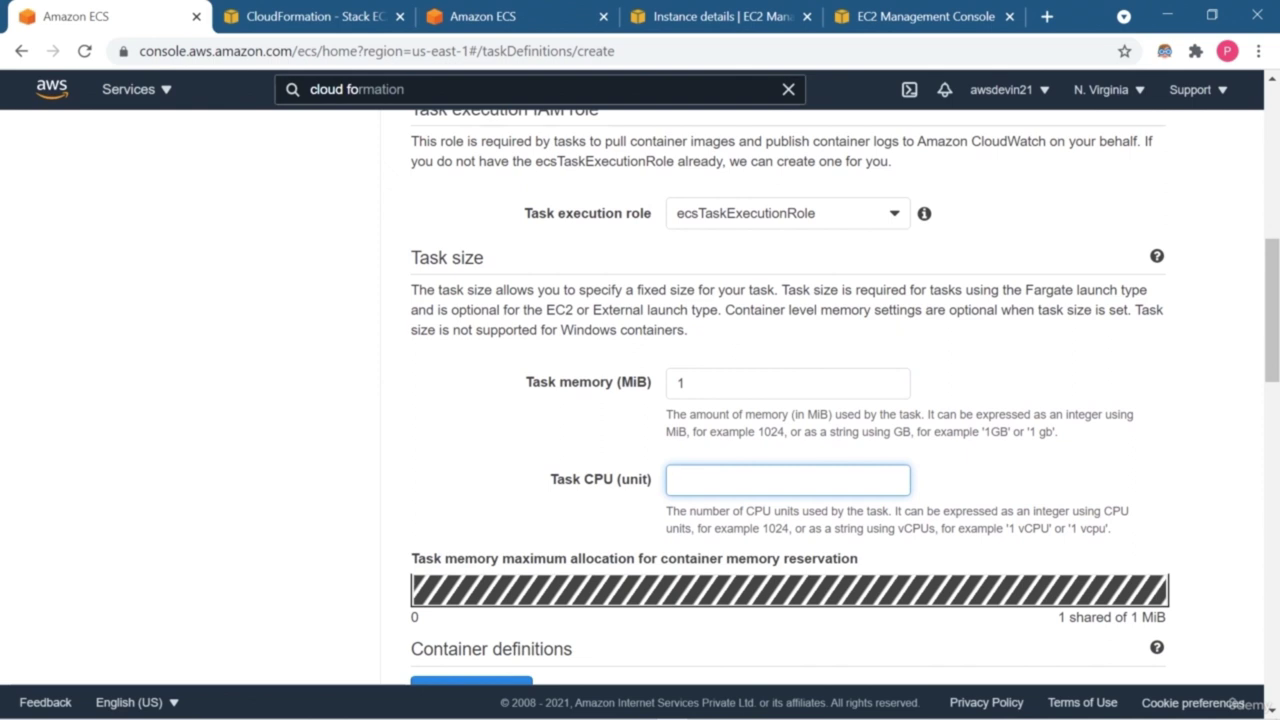
{"action": "left_click", "coordinate": [700, 383]}
{"action": "type", "text": "GB"}
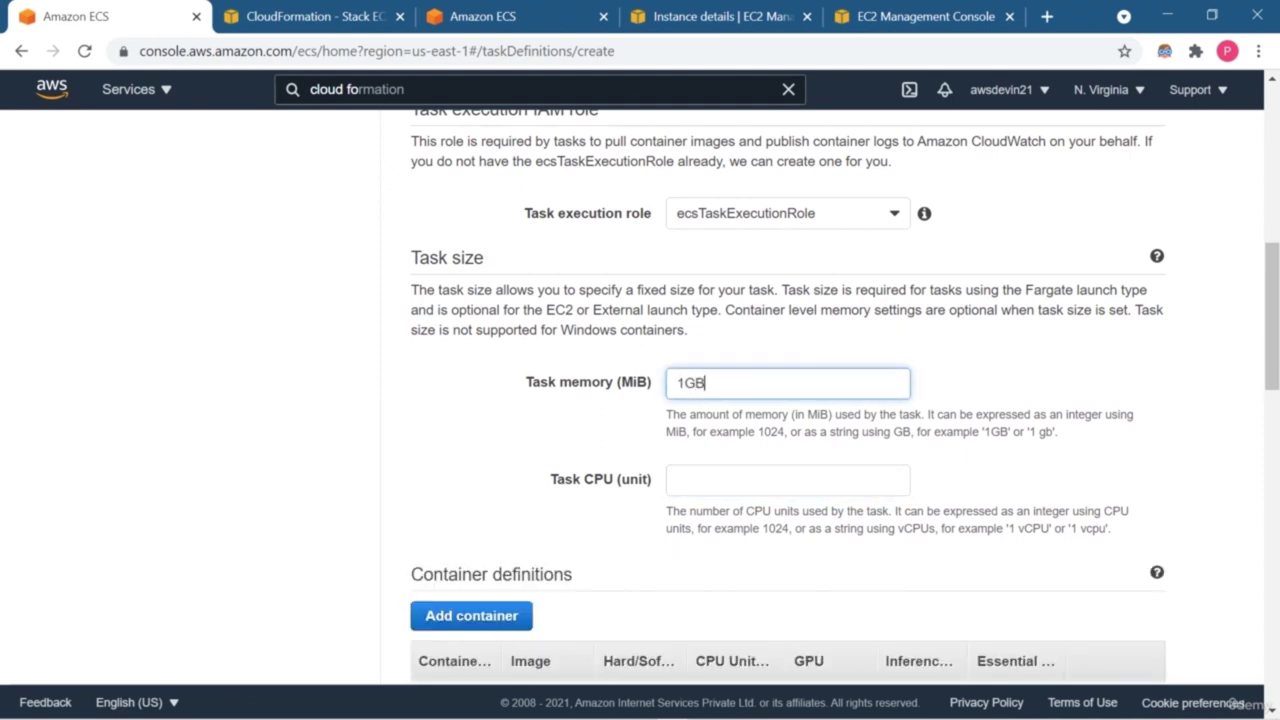
{"action": "key", "text": "Tab"}
{"action": "scroll", "coordinate": [790, 400], "scroll_direction": "down", "scroll_amount": 2}
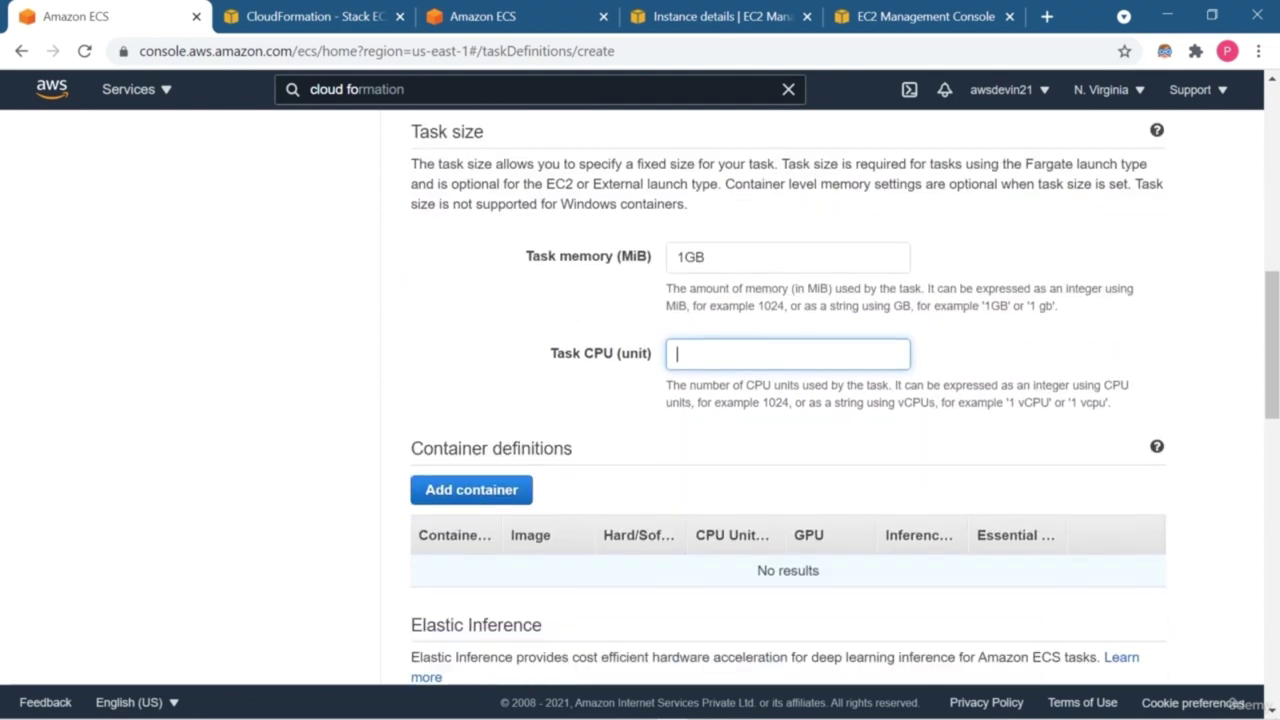
Step: Set the task memory to 512 MiB and the task CPU to 512 units
{"action": "key", "text": "shift+Tab"}
{"action": "key", "text": "BackSpace"}
{"action": "key", "text": "BackSpace"}
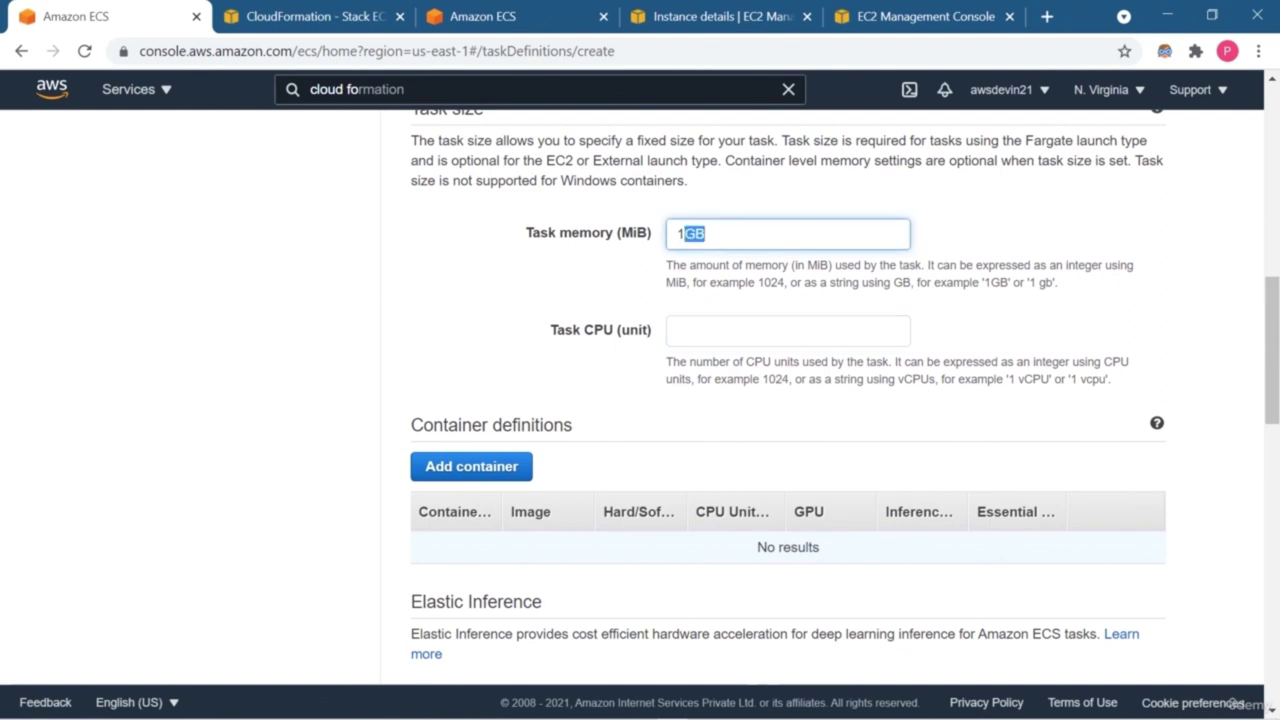
{"action": "key", "text": "BackSpace"}
{"action": "type", "text": "512"}
{"action": "key", "text": "Tab"}
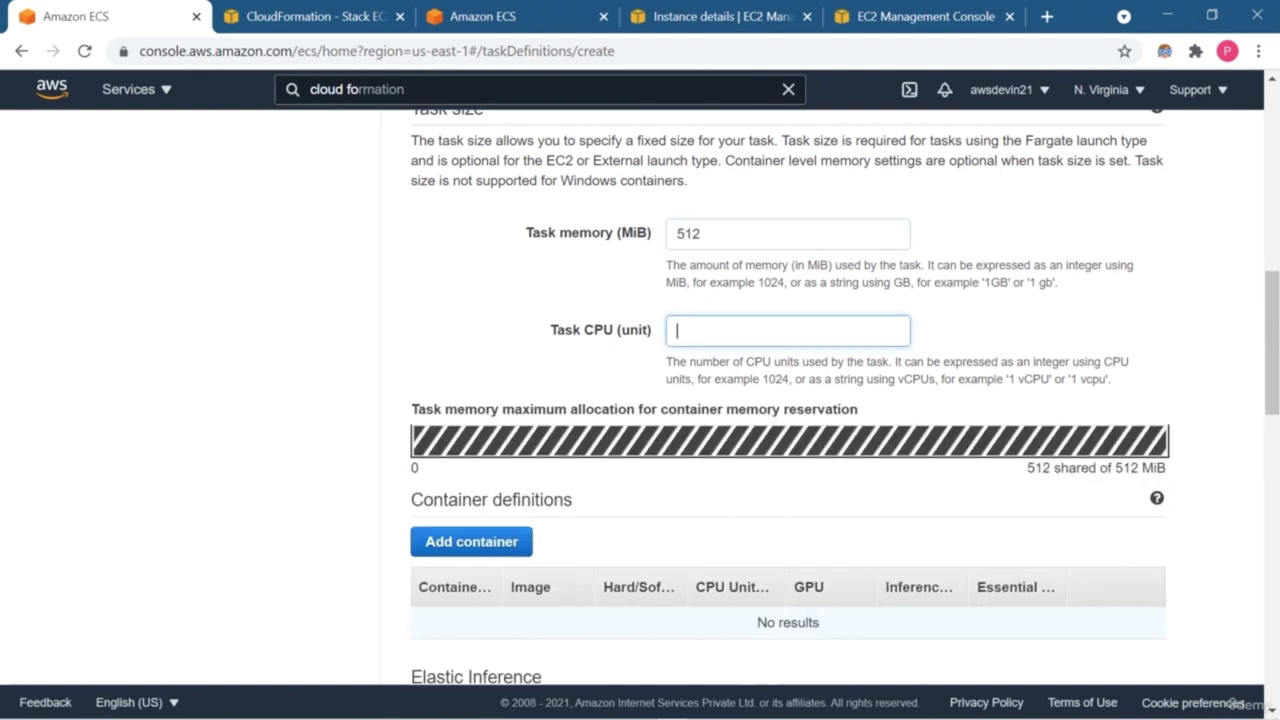
{"action": "type", "text": "512"}
Step: Review the remaining sections of the task definition form and start adding a container
{"action": "scroll", "coordinate": [790, 400], "scroll_direction": "down", "scroll_amount": 8}
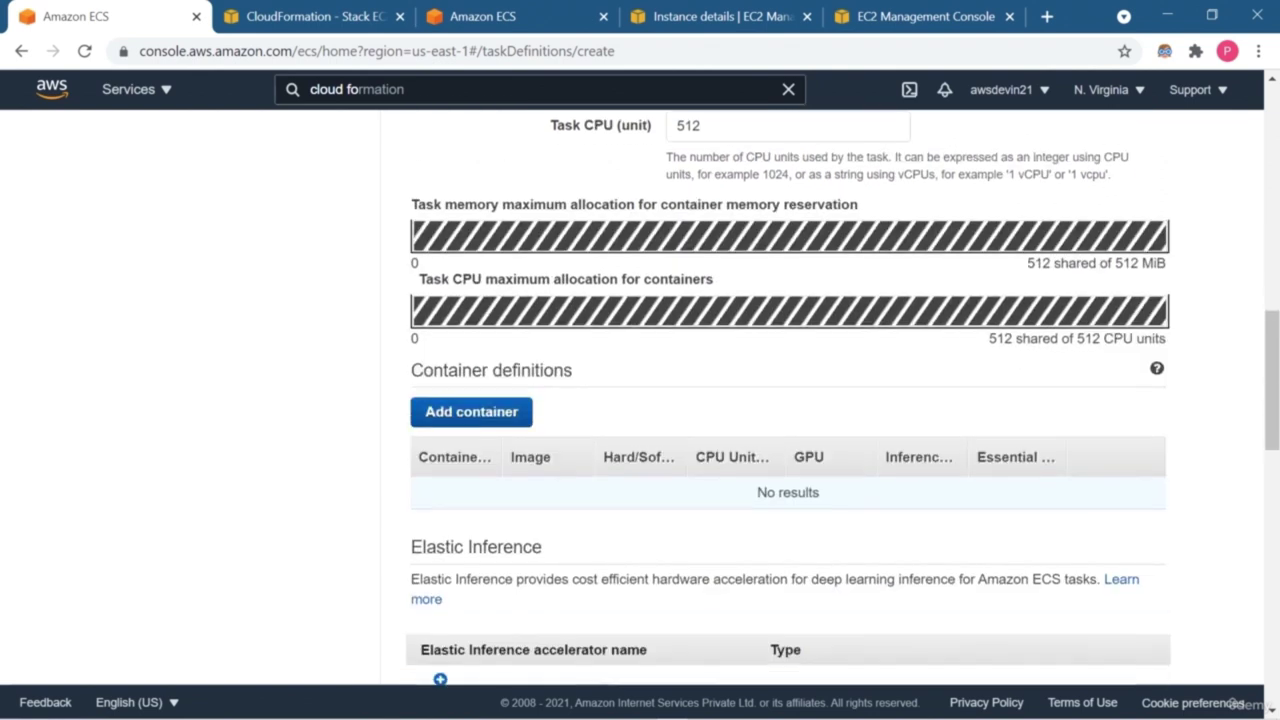
{"action": "scroll", "coordinate": [790, 400], "scroll_direction": "down", "scroll_amount": 3}
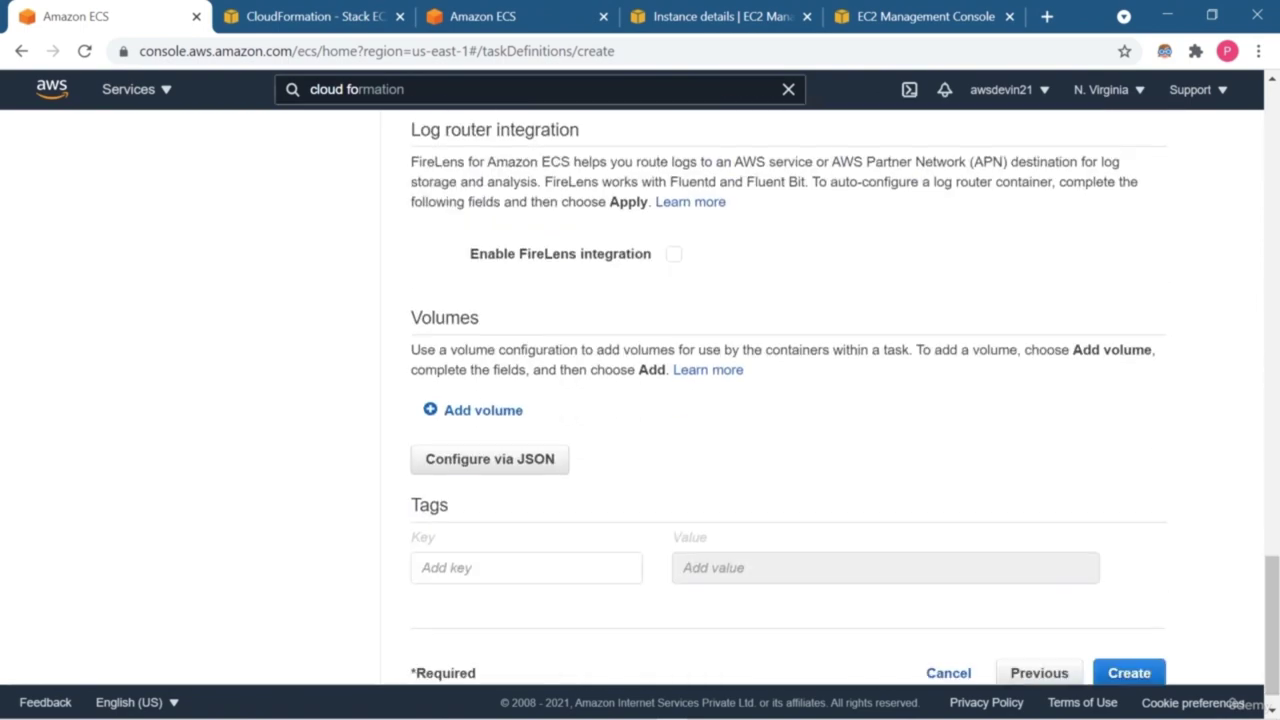
{"action": "scroll", "coordinate": [790, 400], "scroll_direction": "up", "scroll_amount": 5}
{"action": "scroll", "coordinate": [790, 400], "scroll_direction": "up", "scroll_amount": 6}
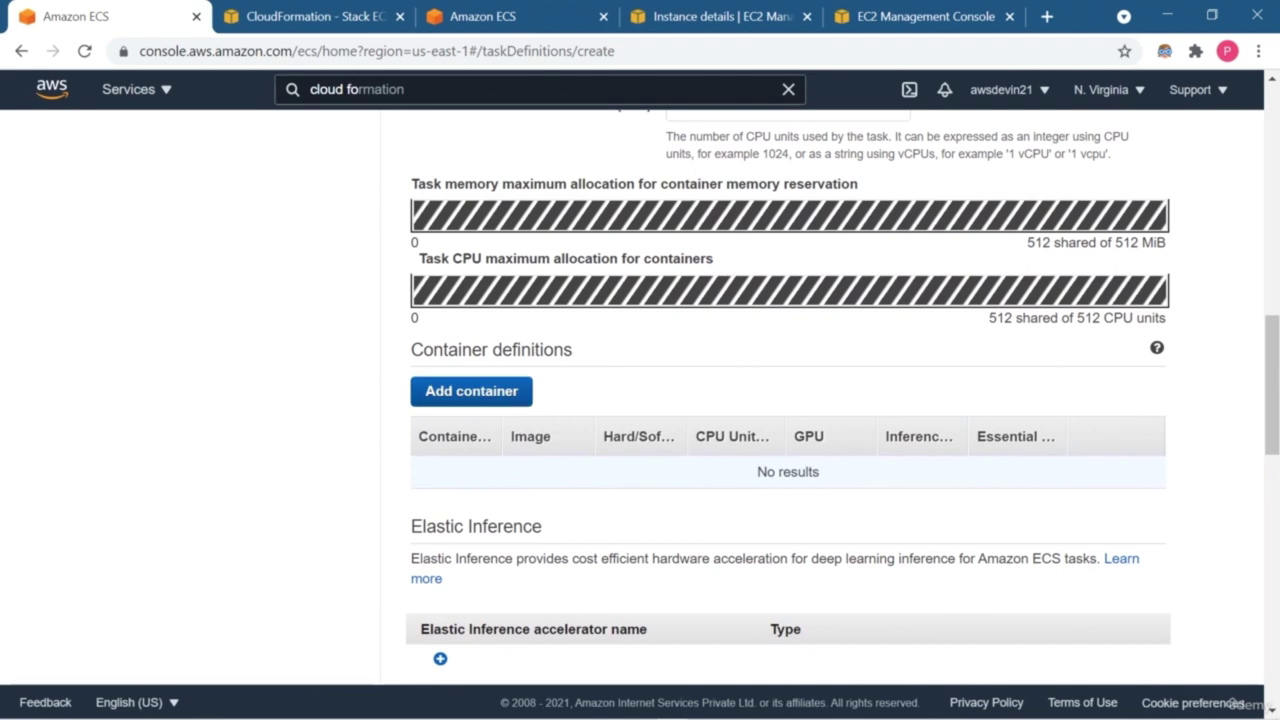
{"action": "left_click", "coordinate": [471, 391]}
Step: Set the container image to the URI of the myflaskapp-p private repository in Elastic Container Registry
{"action": "left_click", "coordinate": [312, 16]}
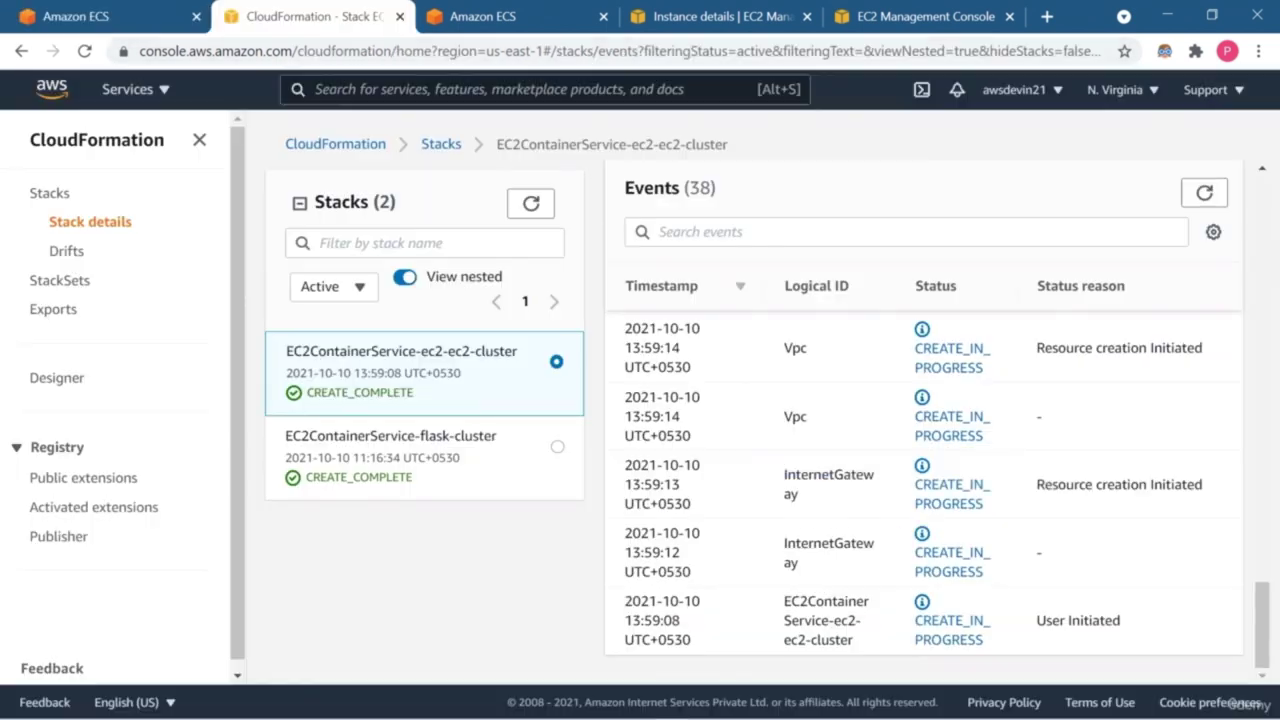
{"action": "left_click", "coordinate": [128, 89]}
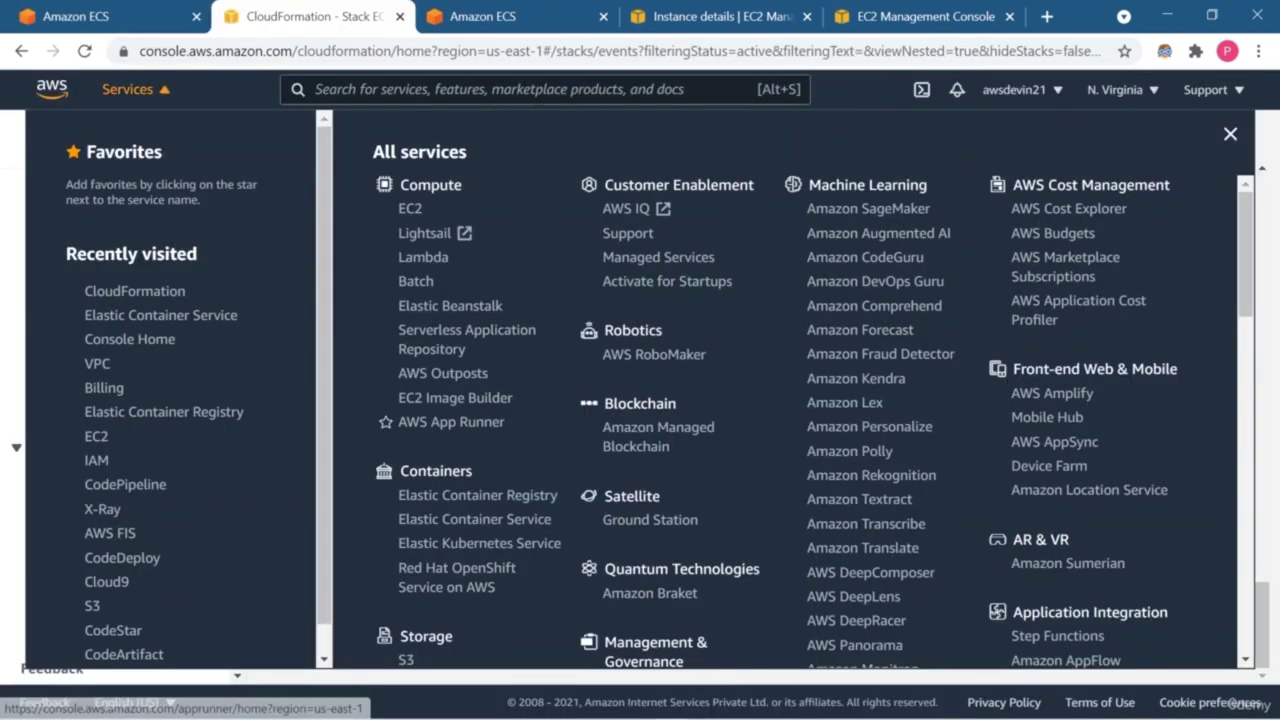
{"action": "middle_click", "coordinate": [478, 495]}
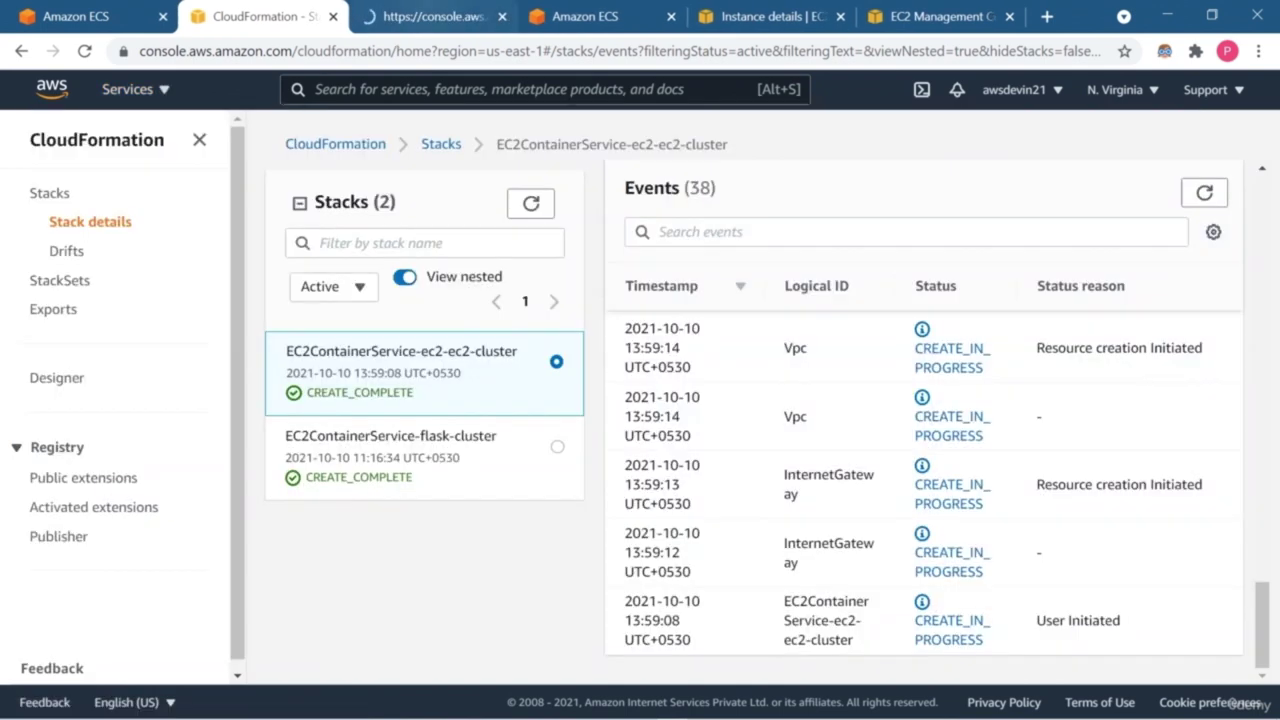
{"action": "left_click", "coordinate": [433, 16]}
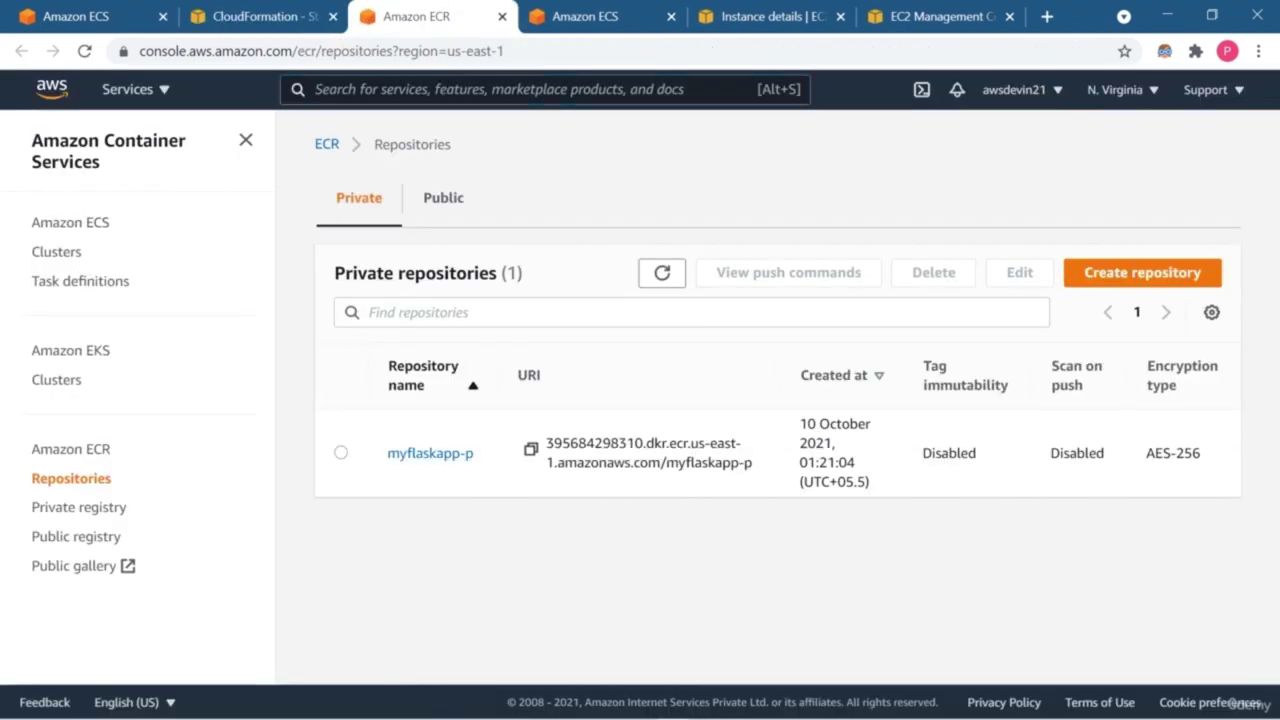
{"action": "left_click", "coordinate": [75, 16]}
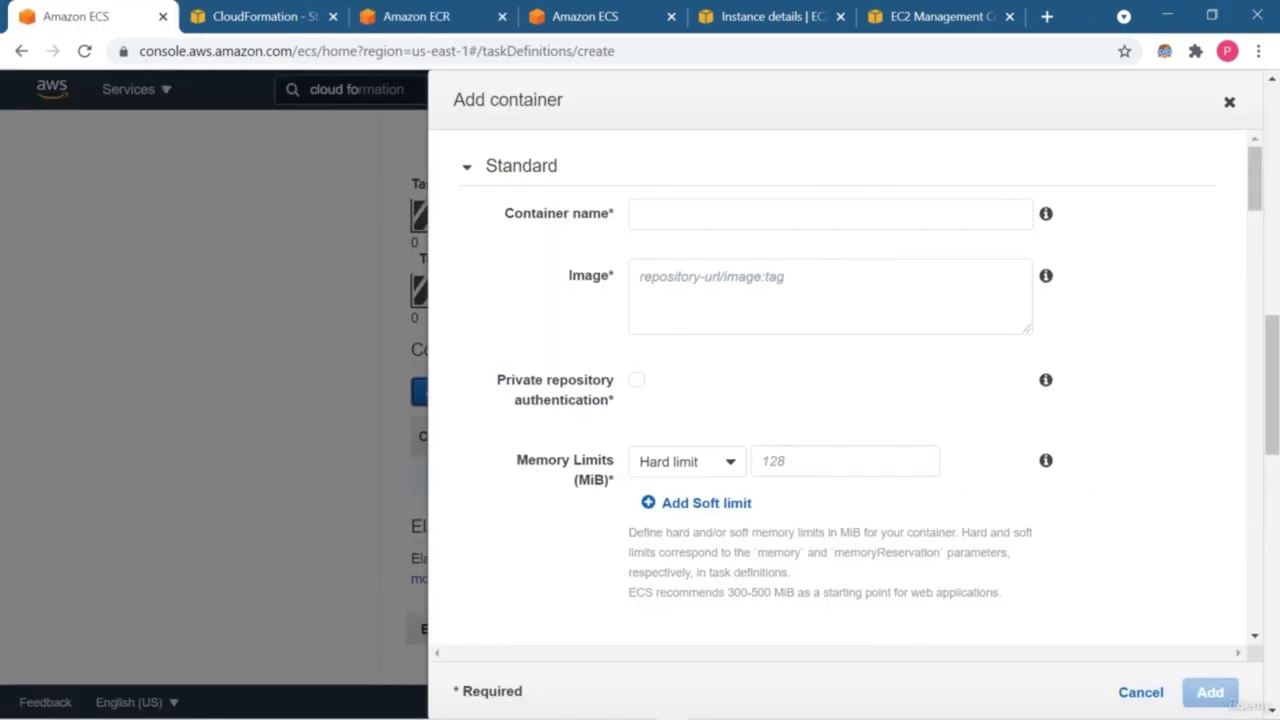
{"action": "type", "text": "395684298310.dkr.ecr.us-east-1.amazonaws.com/myflaskapp-p"}
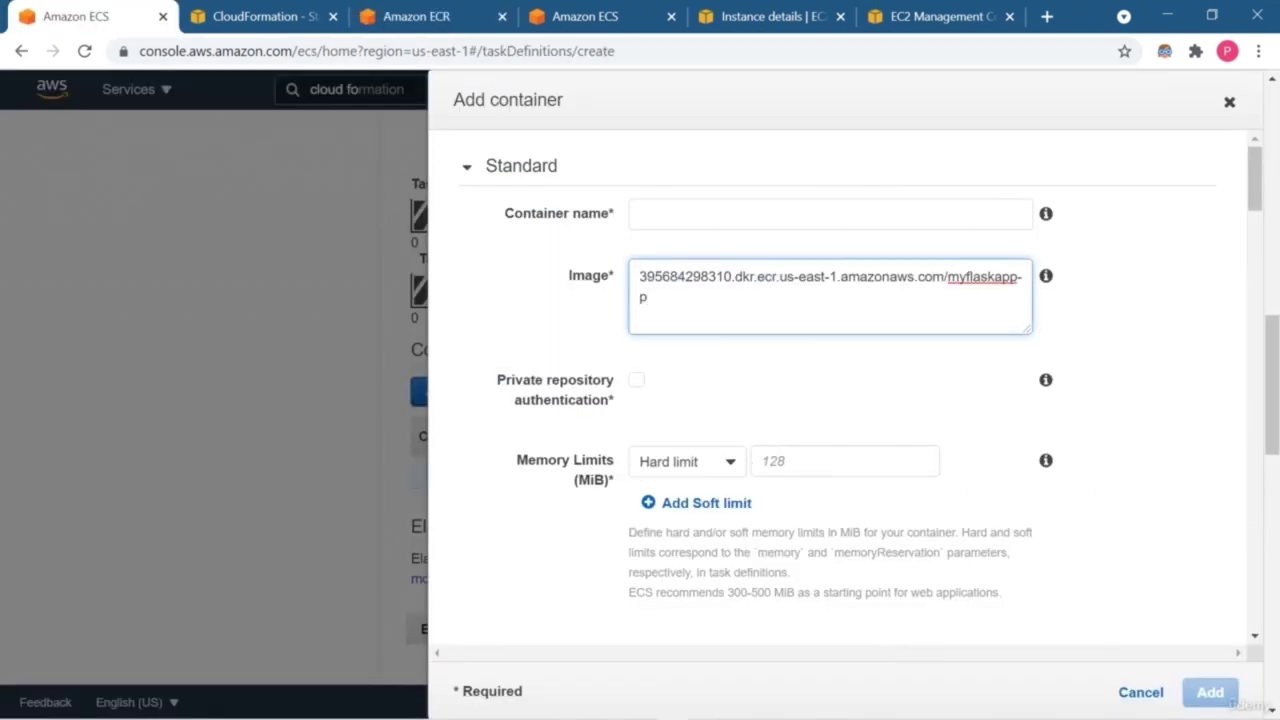
Step: Name the container flask-ec2-container
{"action": "left_click", "coordinate": [640, 213]}
{"action": "type", "text": "glas"}
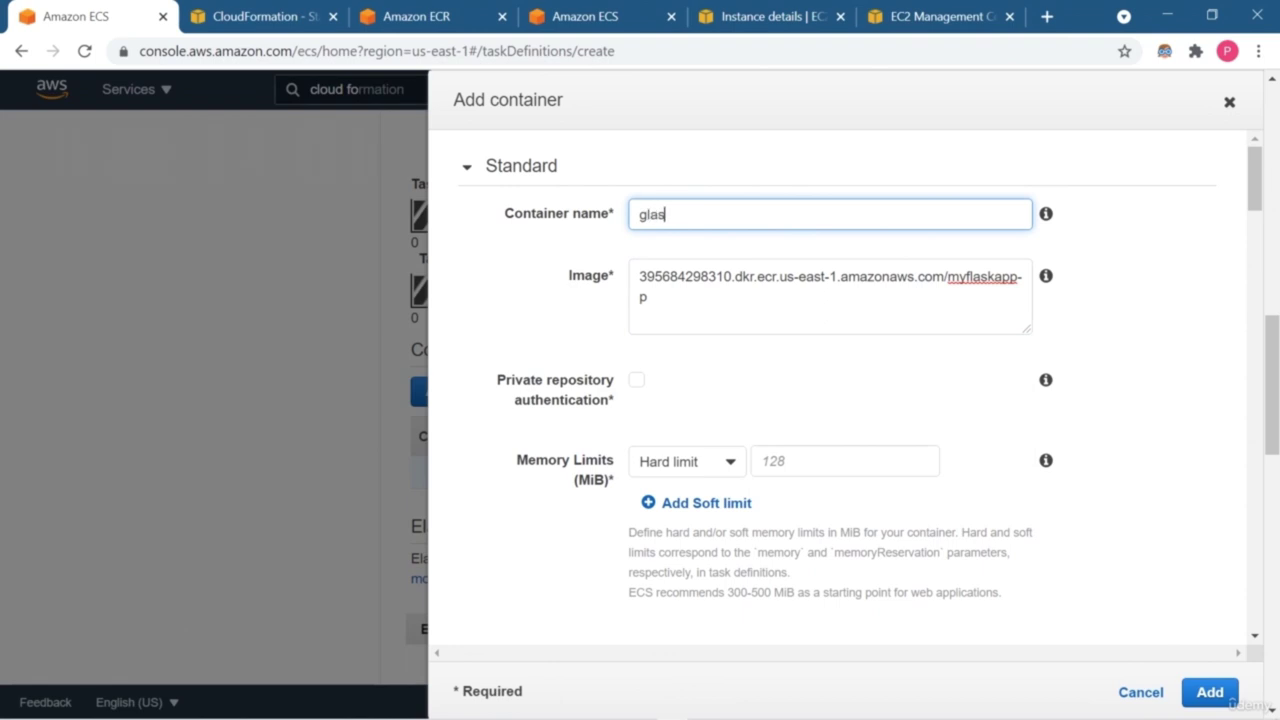
{"action": "key", "text": "BackSpace"}
{"action": "key", "text": "BackSpace"}
{"action": "key", "text": "BackSpace"}
{"action": "key", "text": "BackSpace"}
{"action": "type", "text": "flask-ec2-container"}
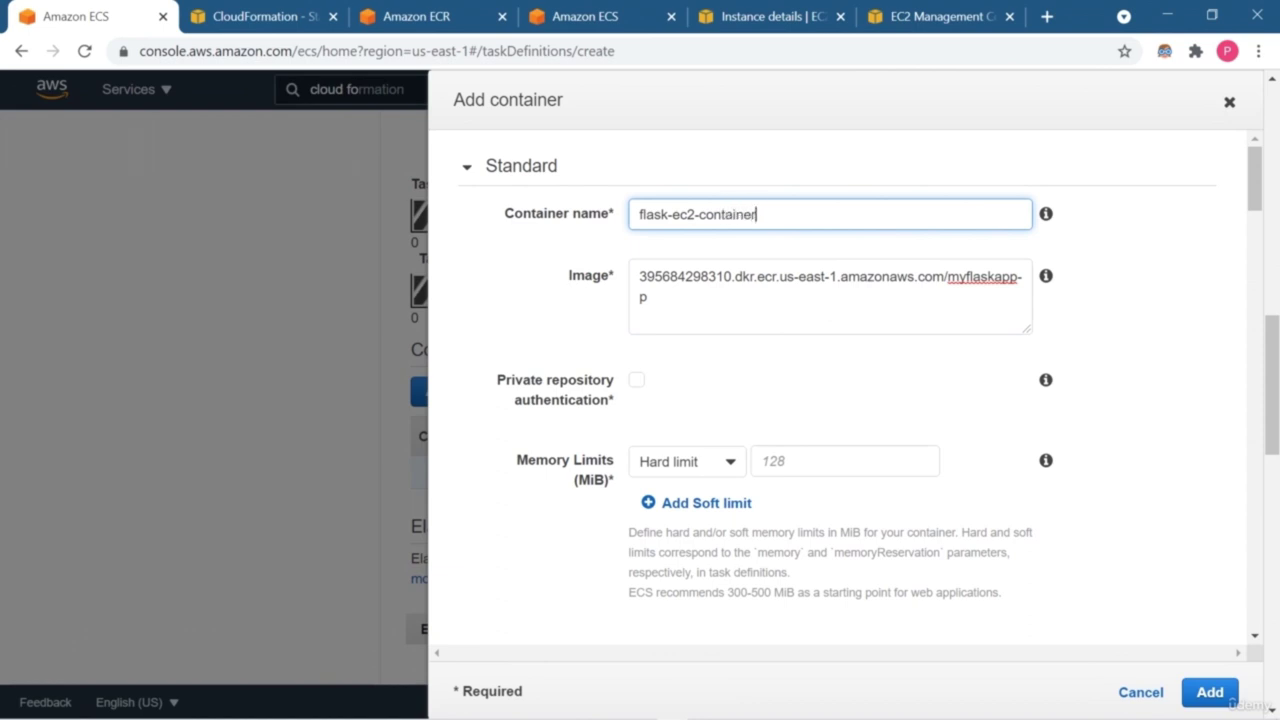
Step: Map host port 5001 to container port 5001, matching the ports entry in the project's docker-compose.yml
{"action": "scroll", "coordinate": [840, 400], "scroll_direction": "down", "scroll_amount": 3}
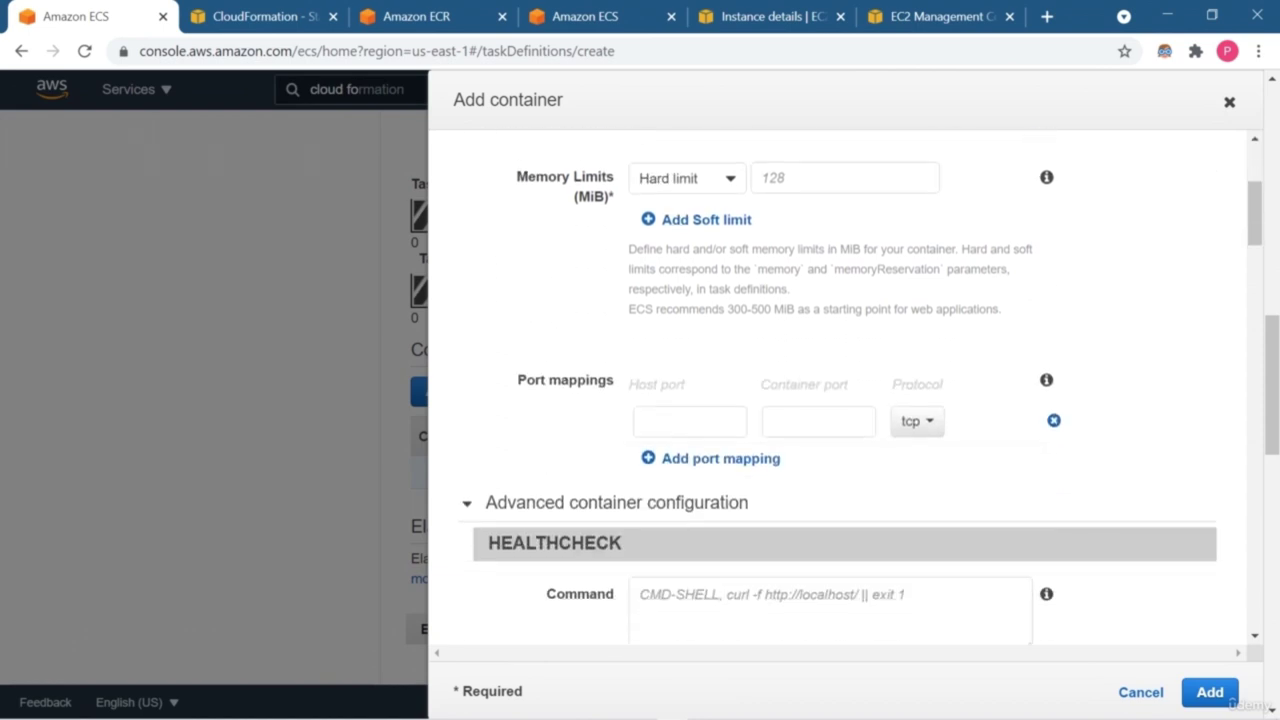
{"action": "left_click", "coordinate": [644, 412]}
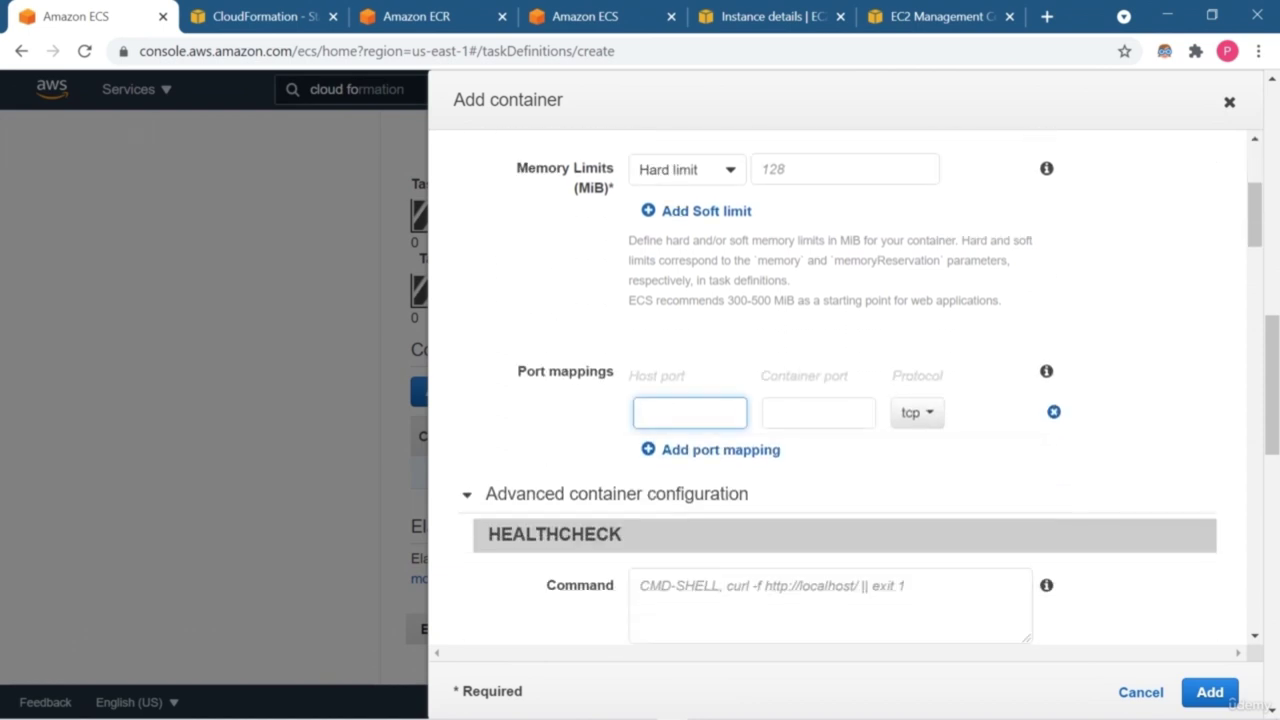
{"action": "type", "text": "5001:5001\""}
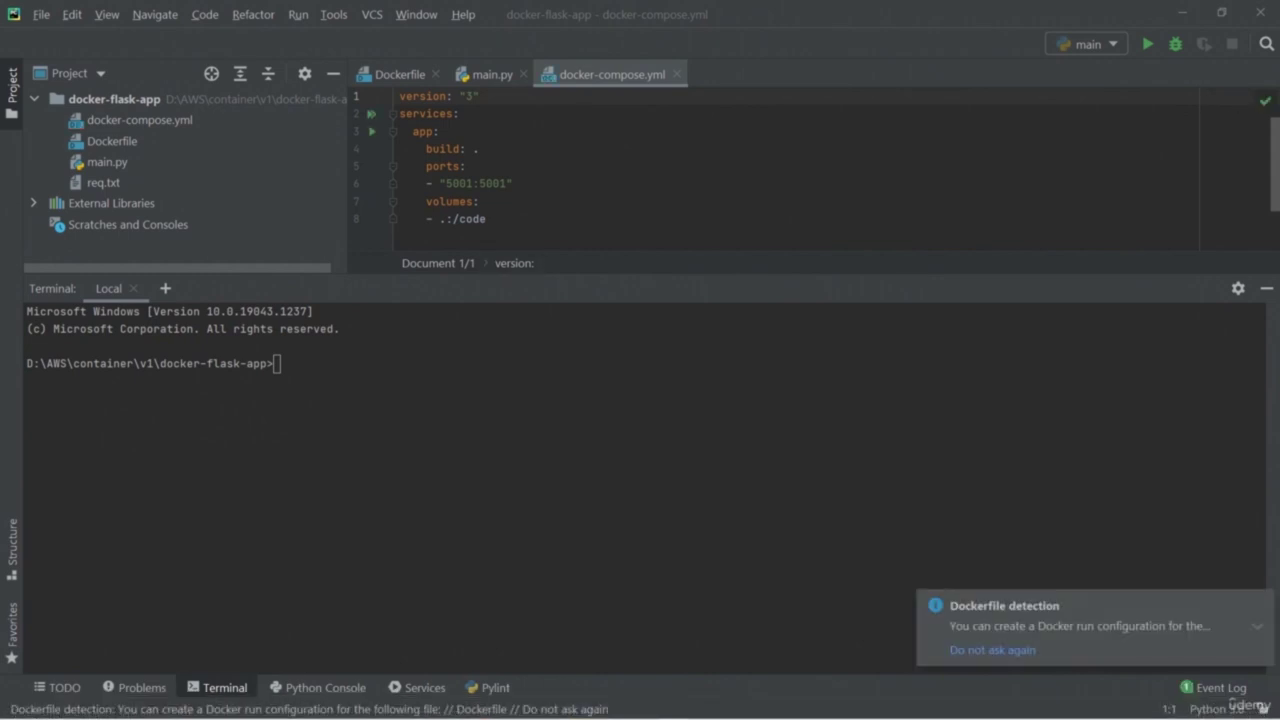
{"action": "double_click", "coordinate": [459, 183]}
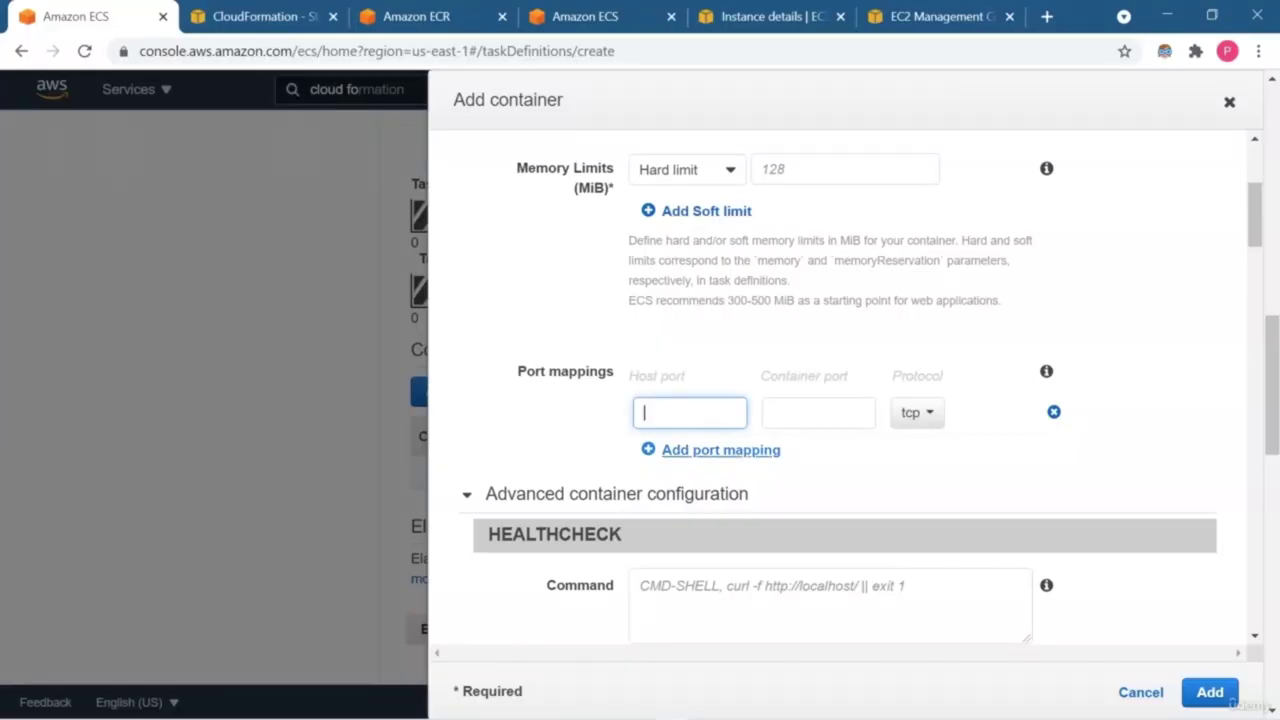
{"action": "type", "text": "5001"}
{"action": "key", "text": "Tab"}
{"action": "type", "text": "5001"}
{"action": "key", "text": "Tab"}
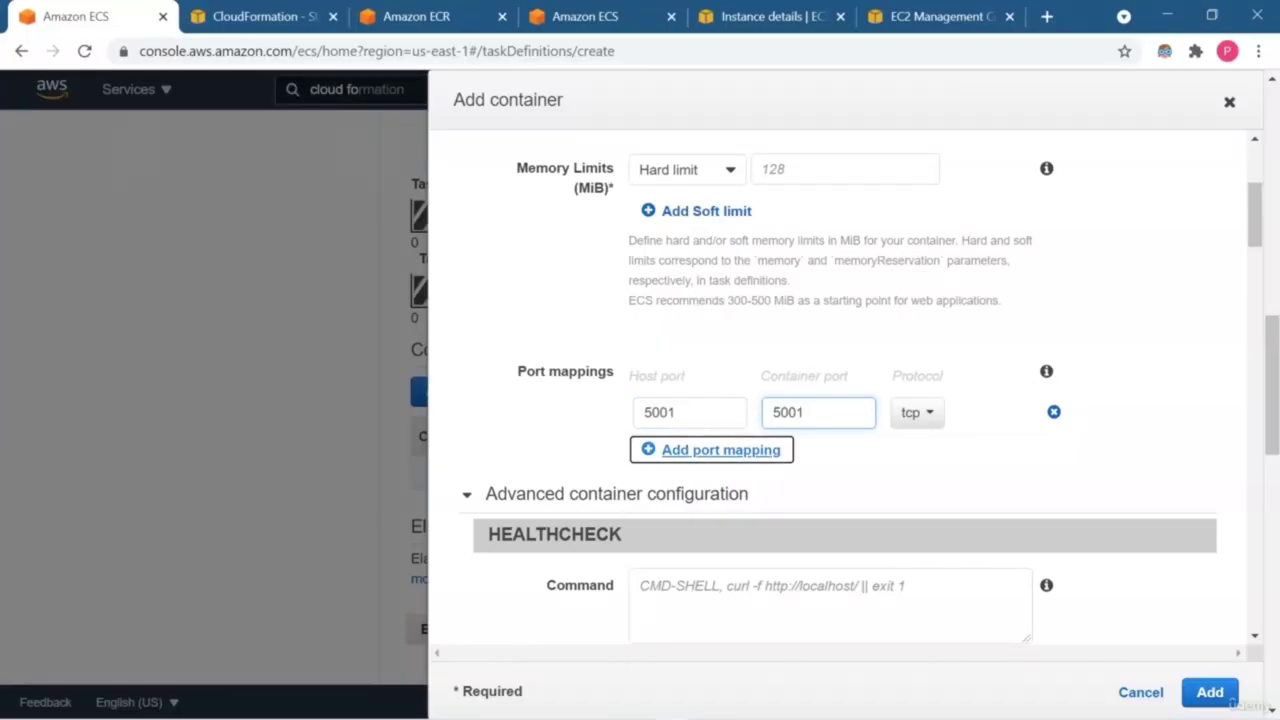
Step: Add two more TCP port mappings, host 80 to container 80 and host 8080 to container 8080
{"action": "key", "text": "Return"}
{"action": "left_click", "coordinate": [689, 456]}
{"action": "left_click", "coordinate": [818, 456]}
{"action": "key", "text": "Tab"}
{"action": "key", "text": "Tab"}
{"action": "key", "text": "Return"}
{"action": "left_click", "coordinate": [689, 499]}
{"action": "type", "text": "8080"}
{"action": "left_click", "coordinate": [818, 499]}
{"action": "type", "text": "808"}
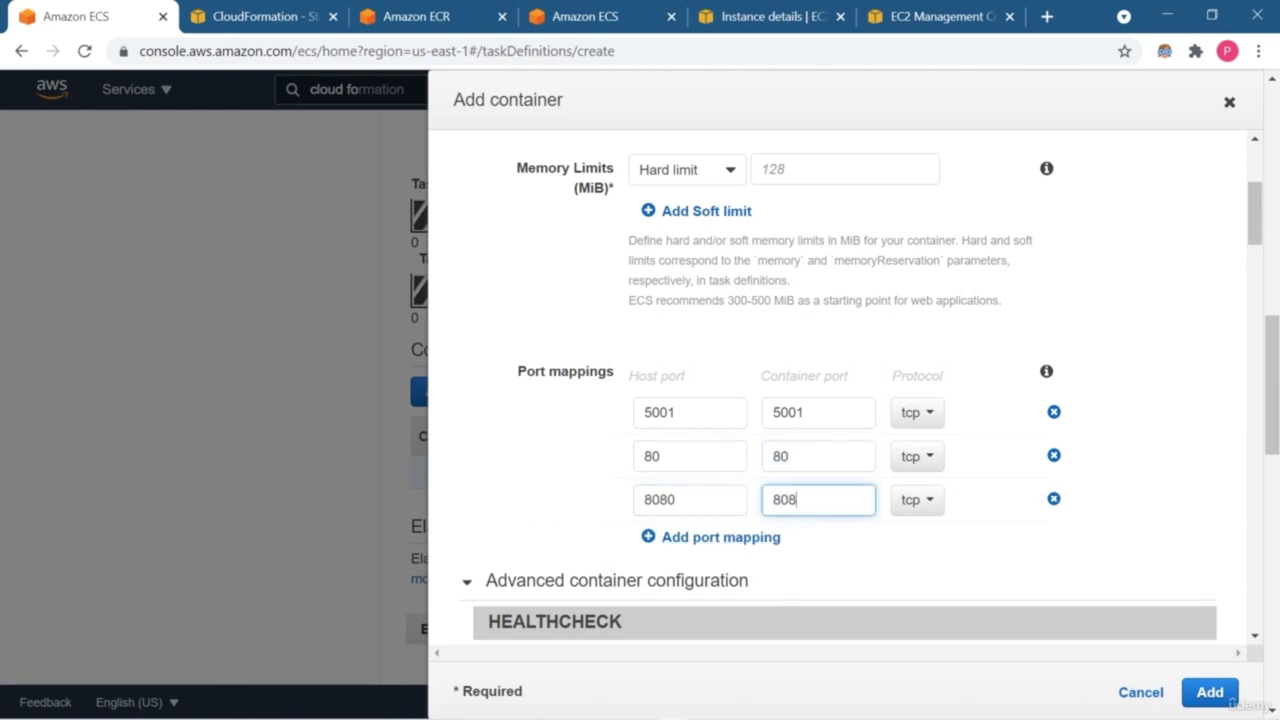
{"action": "key", "text": "Tab"}
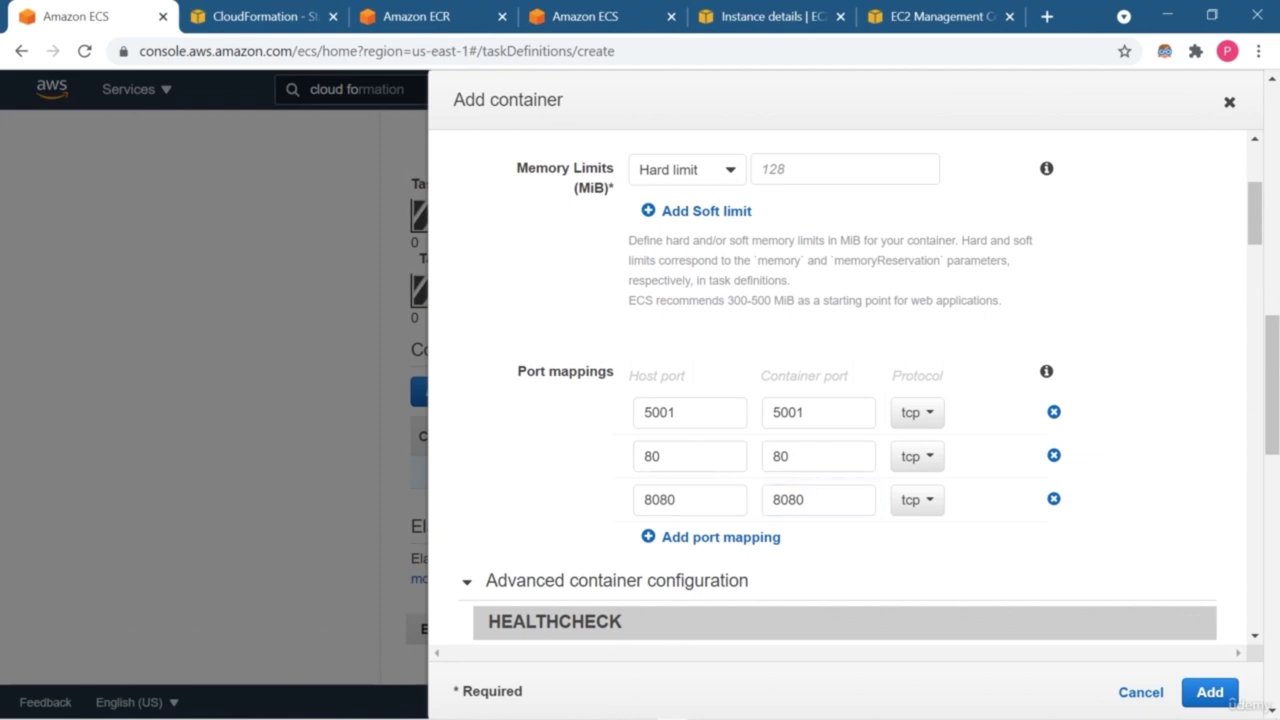
Step: Add a fourth TCP port mapping from host port 8080 to container port 5001
{"action": "key", "text": "Tab"}
{"action": "key", "text": "Return"}
{"action": "left_click", "coordinate": [689, 543]}
{"action": "type", "text": "8080"}
{"action": "key", "text": "Tab"}
{"action": "type", "text": "5001"}
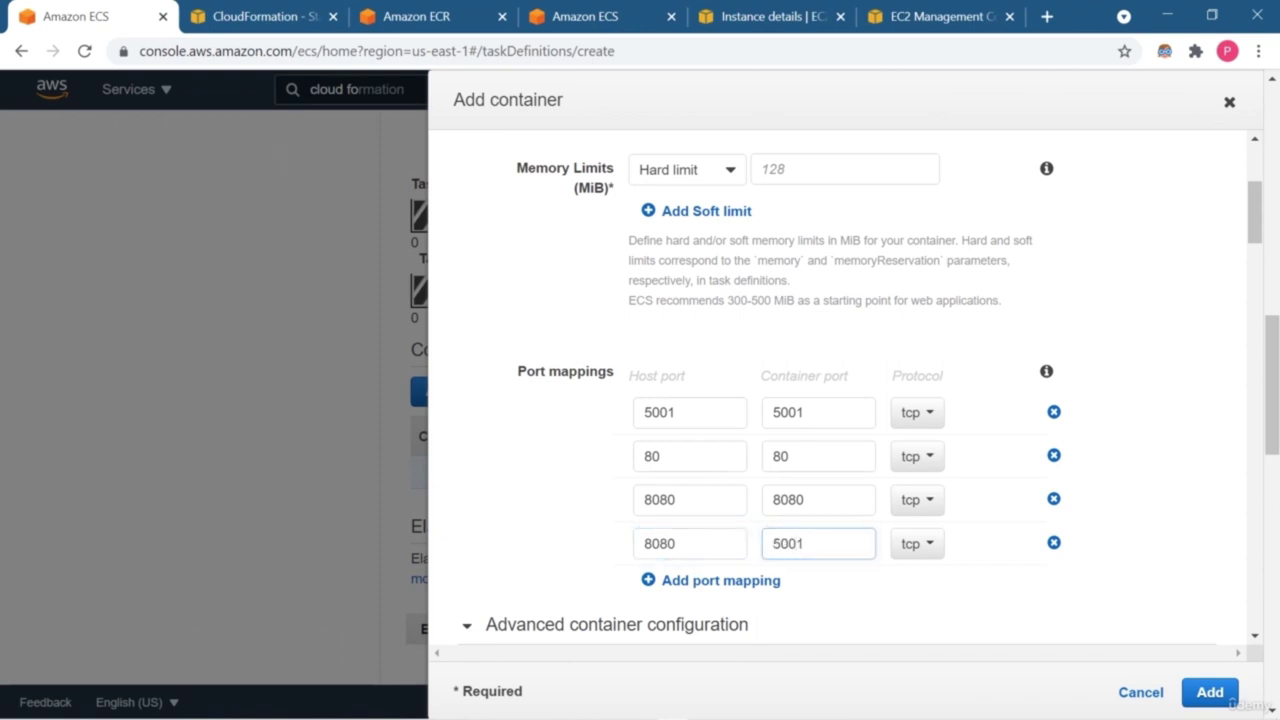
{"action": "key", "text": "Tab"}
Step: Go through the advanced container settings and try to add the container with the four port mappings
{"action": "scroll", "coordinate": [860, 388], "scroll_direction": "down", "scroll_amount": 4}
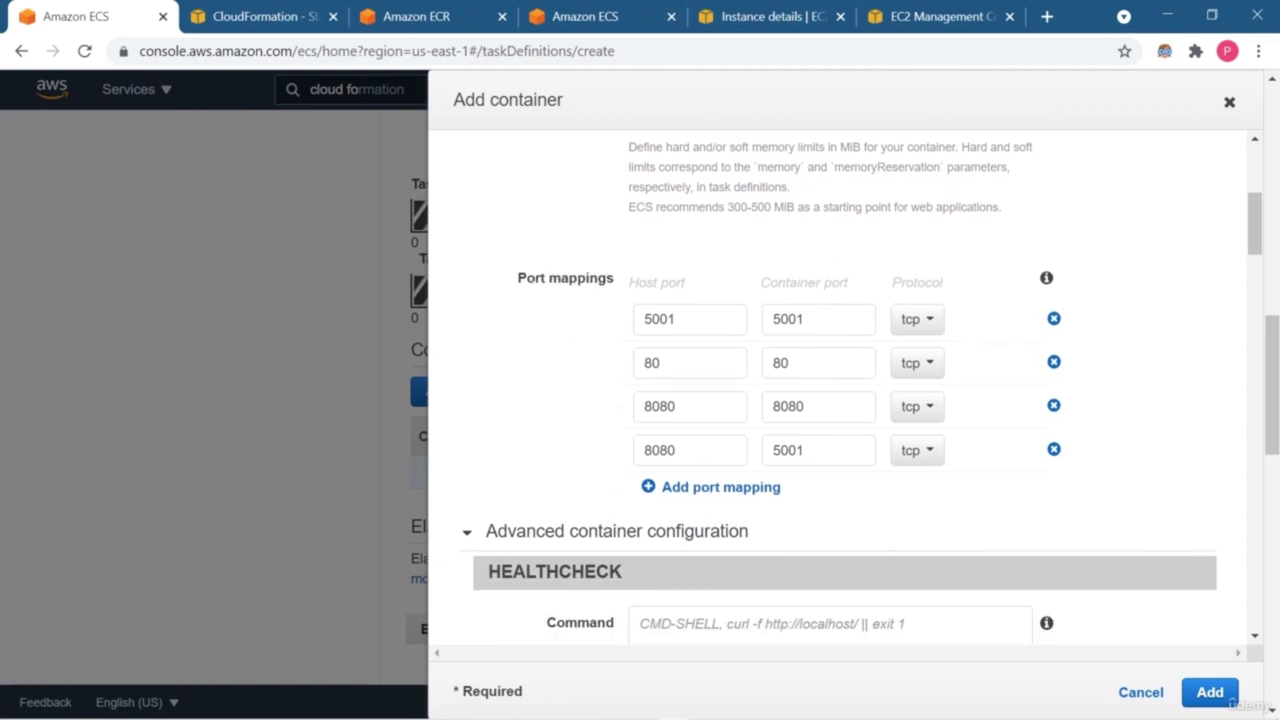
{"action": "scroll", "coordinate": [845, 388], "scroll_direction": "down", "scroll_amount": 11}
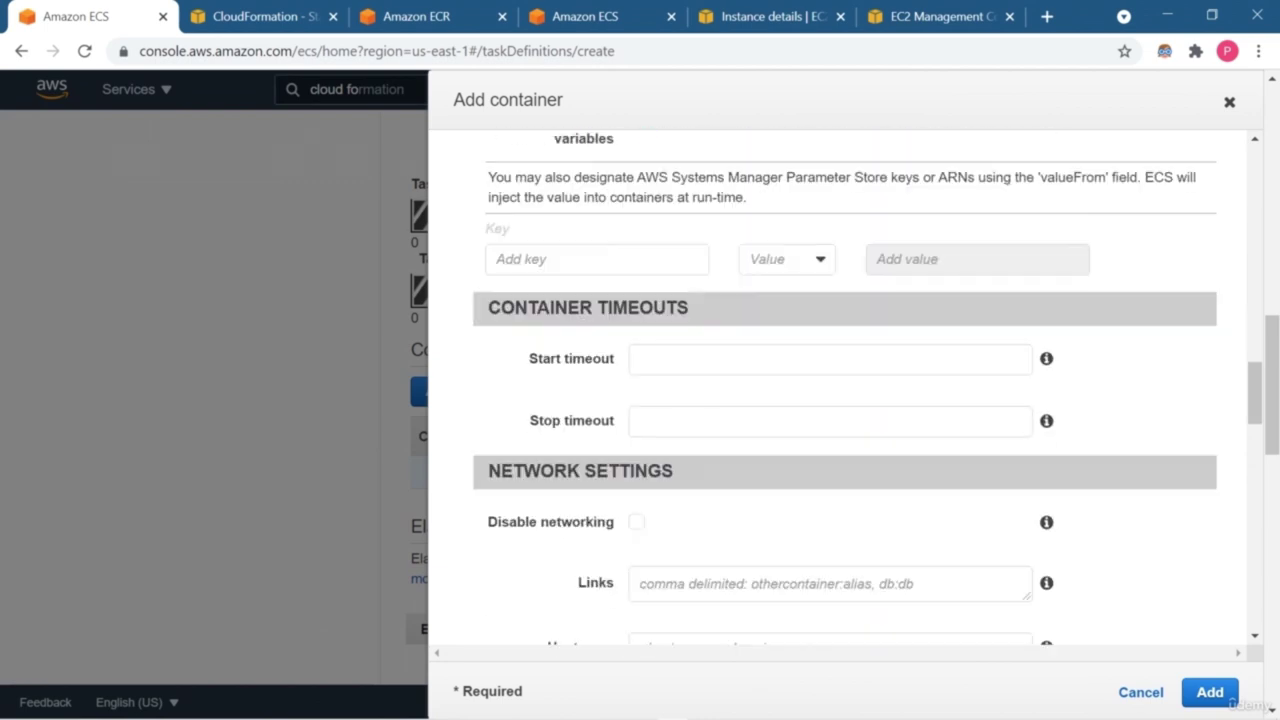
{"action": "scroll", "coordinate": [845, 388], "scroll_direction": "down", "scroll_amount": 1}
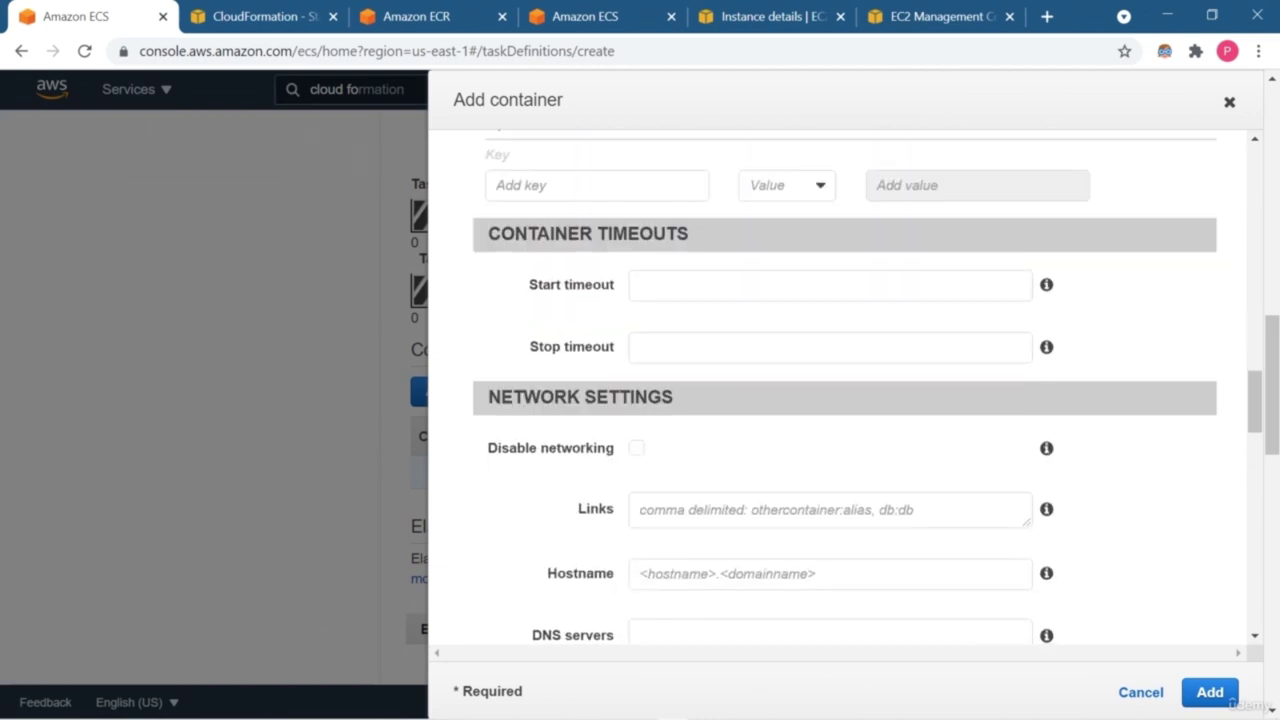
{"action": "scroll", "coordinate": [845, 388], "scroll_direction": "down", "scroll_amount": 10}
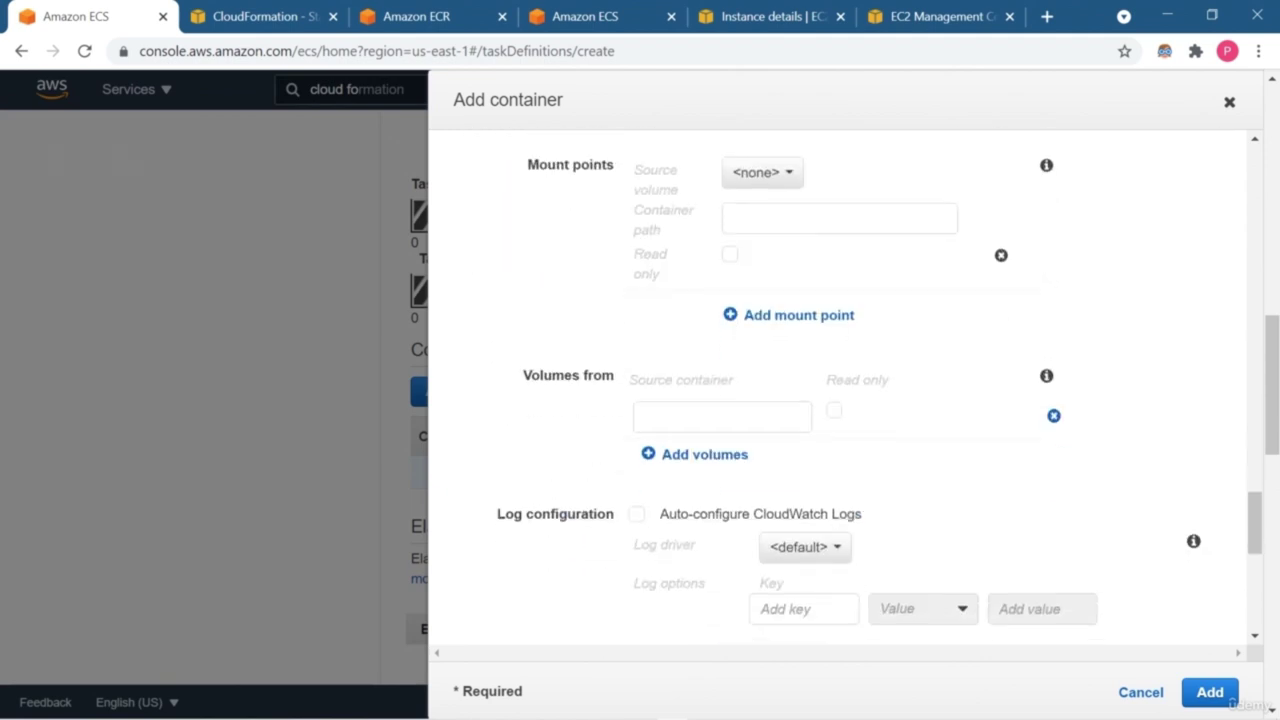
{"action": "scroll", "coordinate": [845, 388], "scroll_direction": "down", "scroll_amount": 8}
{"action": "left_click", "coordinate": [1210, 692]}
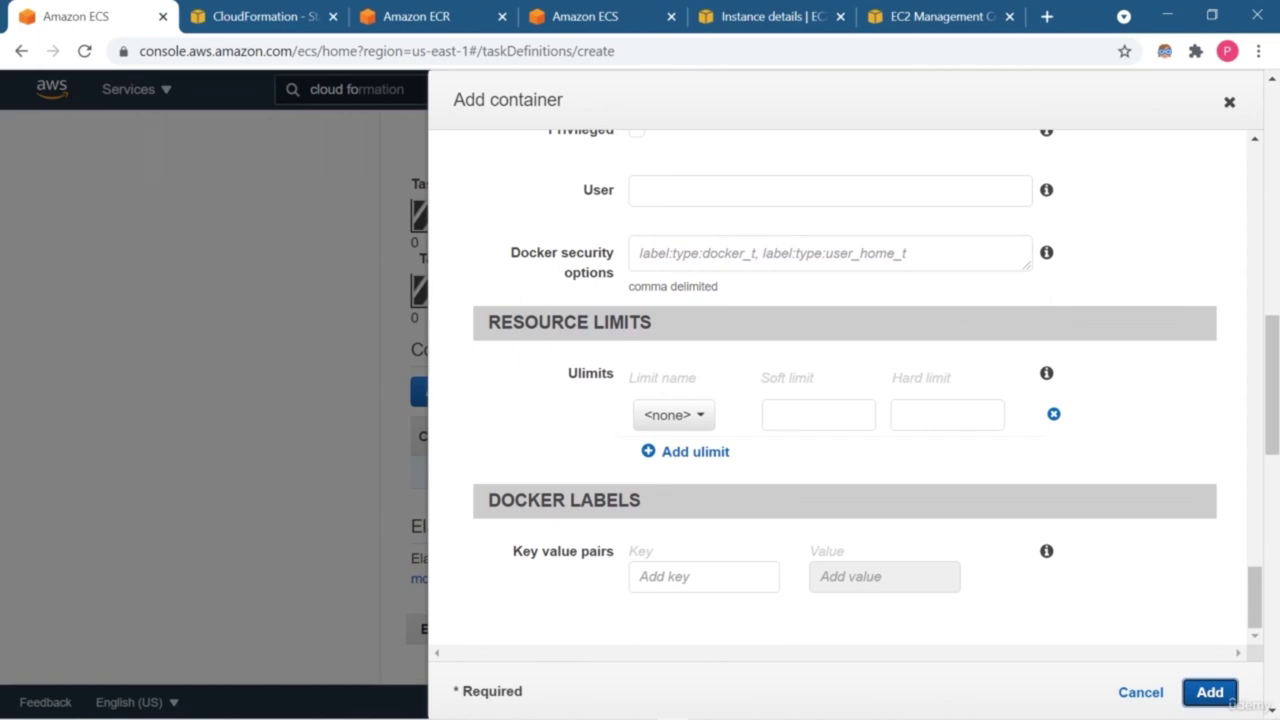
Step: Remove every port mapping except 5001 to 5001 and add the container to the task definition
{"action": "scroll", "coordinate": [845, 388], "scroll_direction": "up", "scroll_amount": 1}
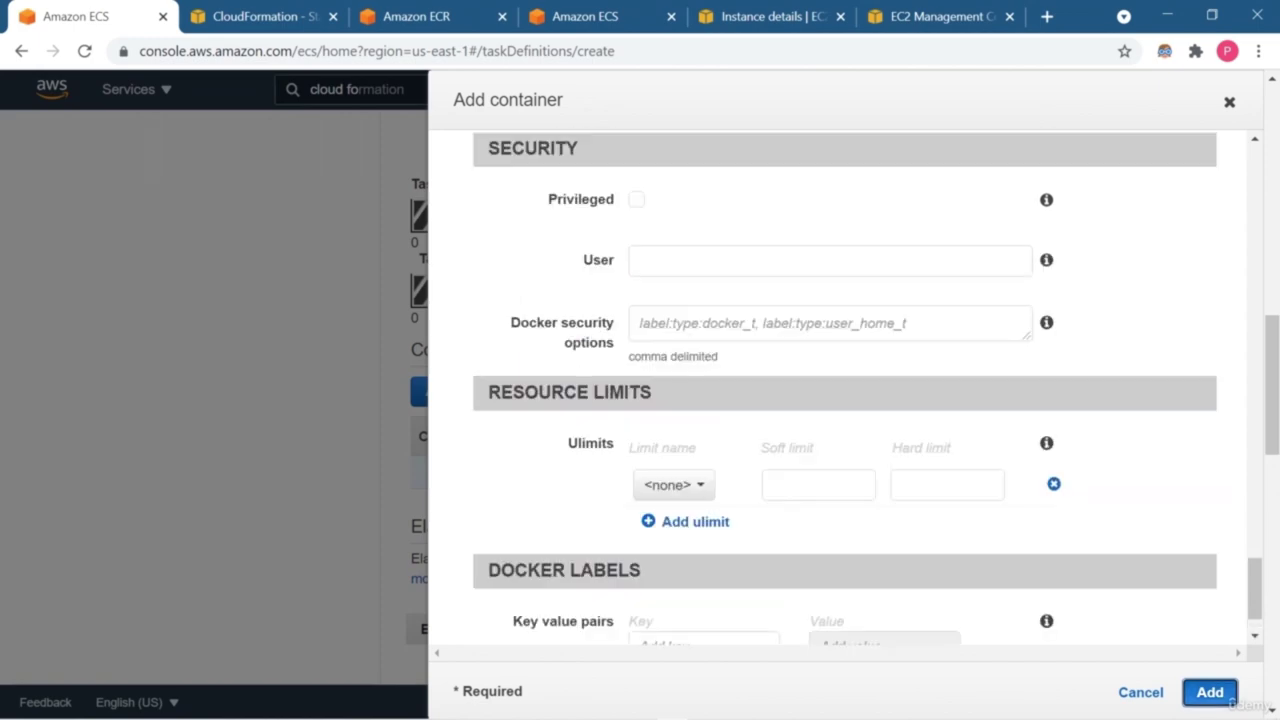
{"action": "scroll", "coordinate": [845, 388], "scroll_direction": "up", "scroll_amount": 20}
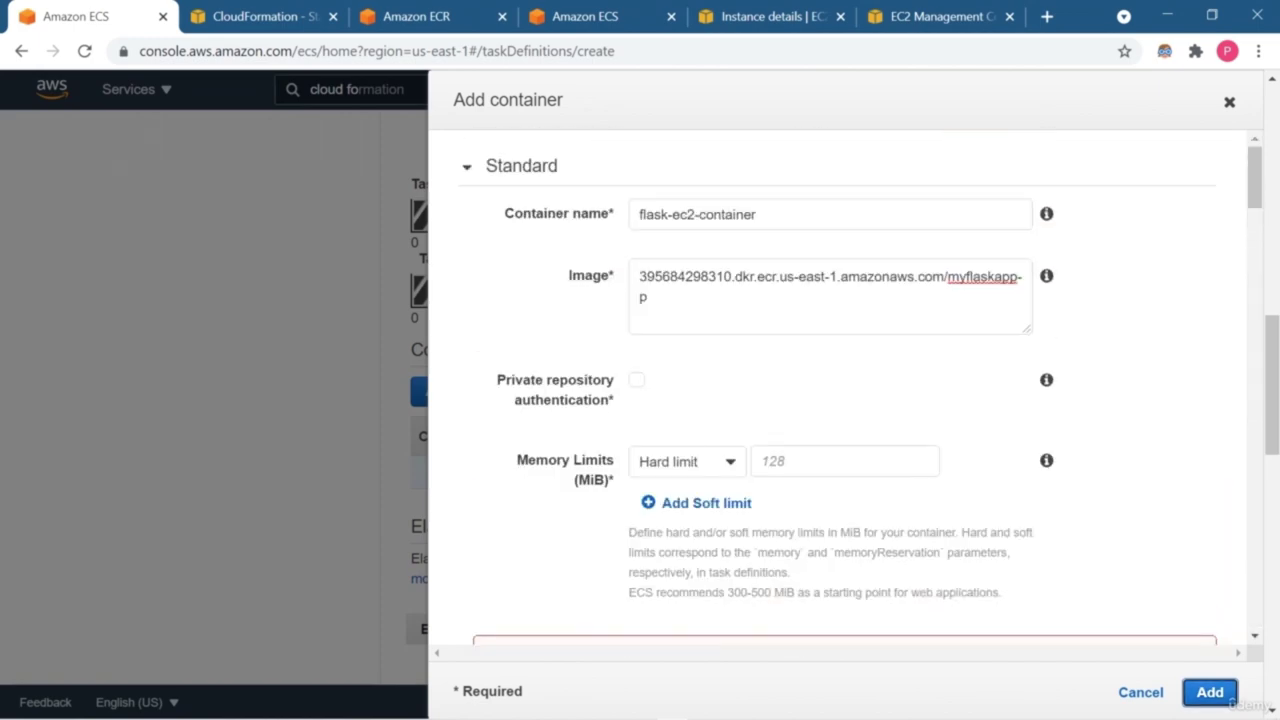
{"action": "scroll", "coordinate": [845, 388], "scroll_direction": "down", "scroll_amount": 3}
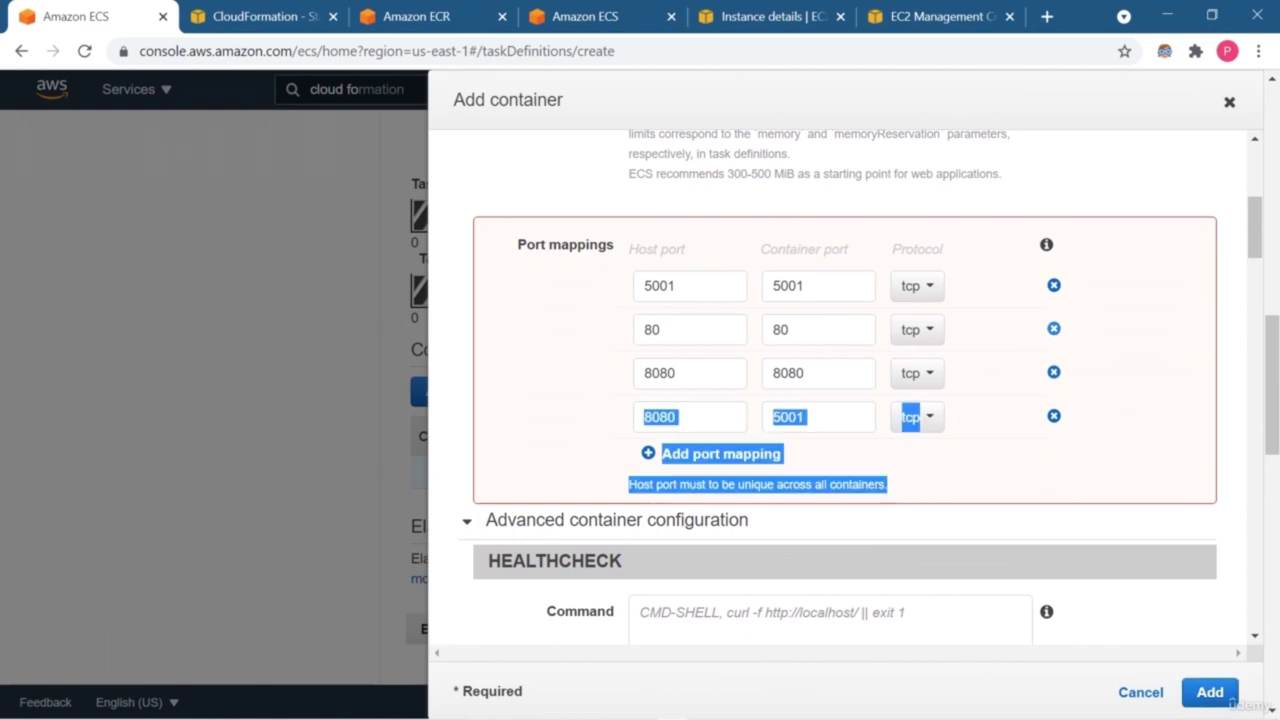
{"action": "double_click", "coordinate": [1054, 329]}
{"action": "left_click", "coordinate": [1054, 329]}
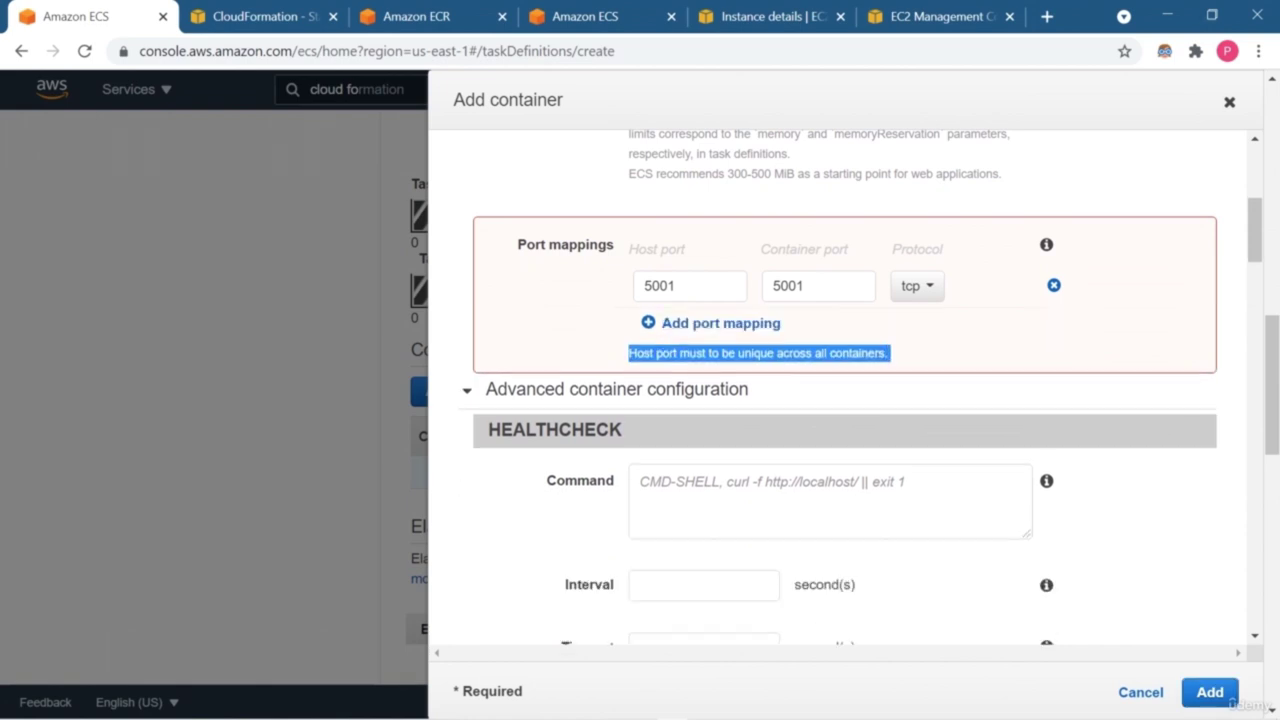
{"action": "scroll", "coordinate": [845, 390], "scroll_direction": "down", "scroll_amount": 15}
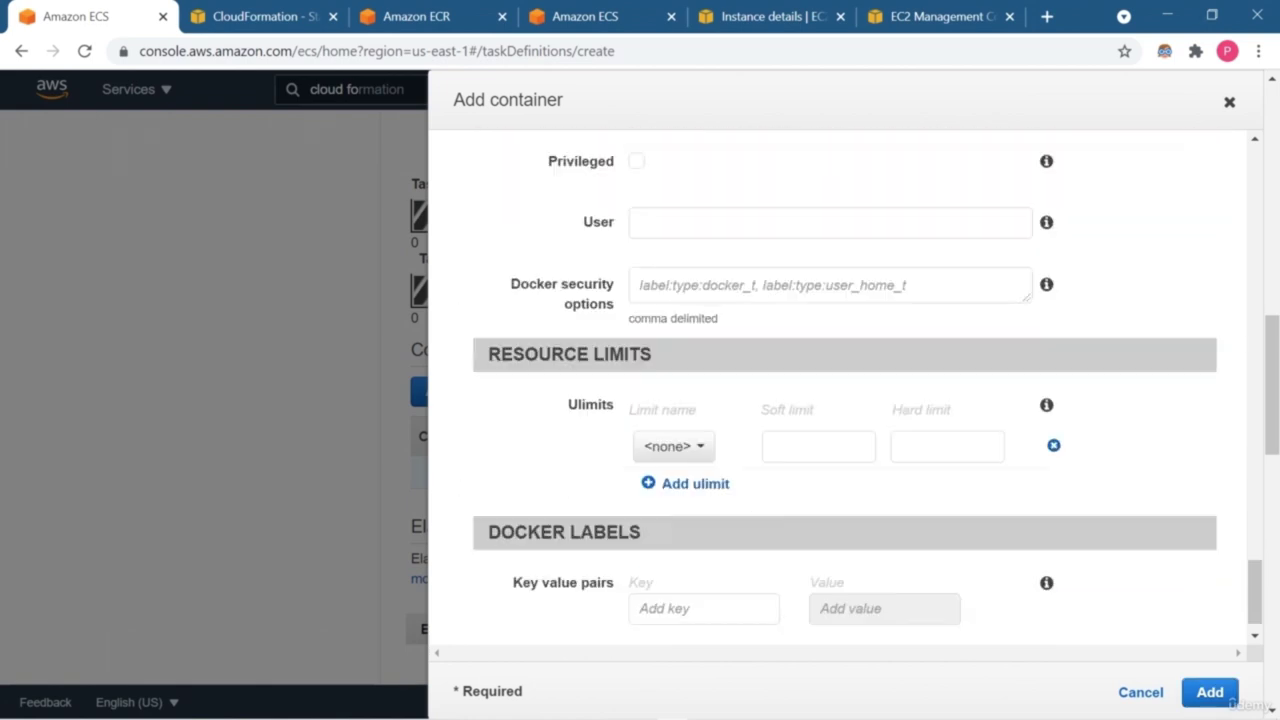
{"action": "left_click", "coordinate": [1210, 692]}
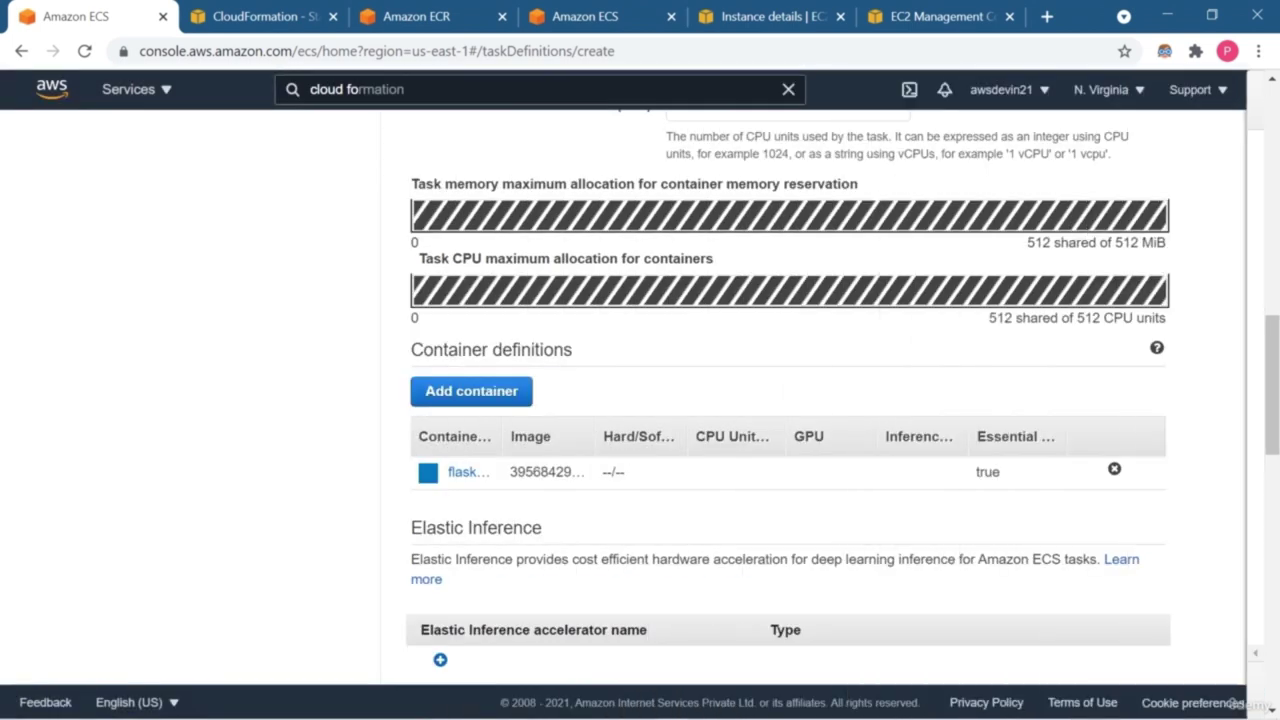
Step: Reopen the flask container for editing and add a second port mapping with host port 8080
{"action": "left_click", "coordinate": [468, 471]}
{"action": "scroll", "coordinate": [845, 400], "scroll_direction": "down", "scroll_amount": 2}
{"action": "scroll", "coordinate": [845, 390], "scroll_direction": "down", "scroll_amount": 3}
{"action": "left_click", "coordinate": [720, 297]}
{"action": "type", "text": "8080"}
{"action": "left_click", "coordinate": [818, 309]}
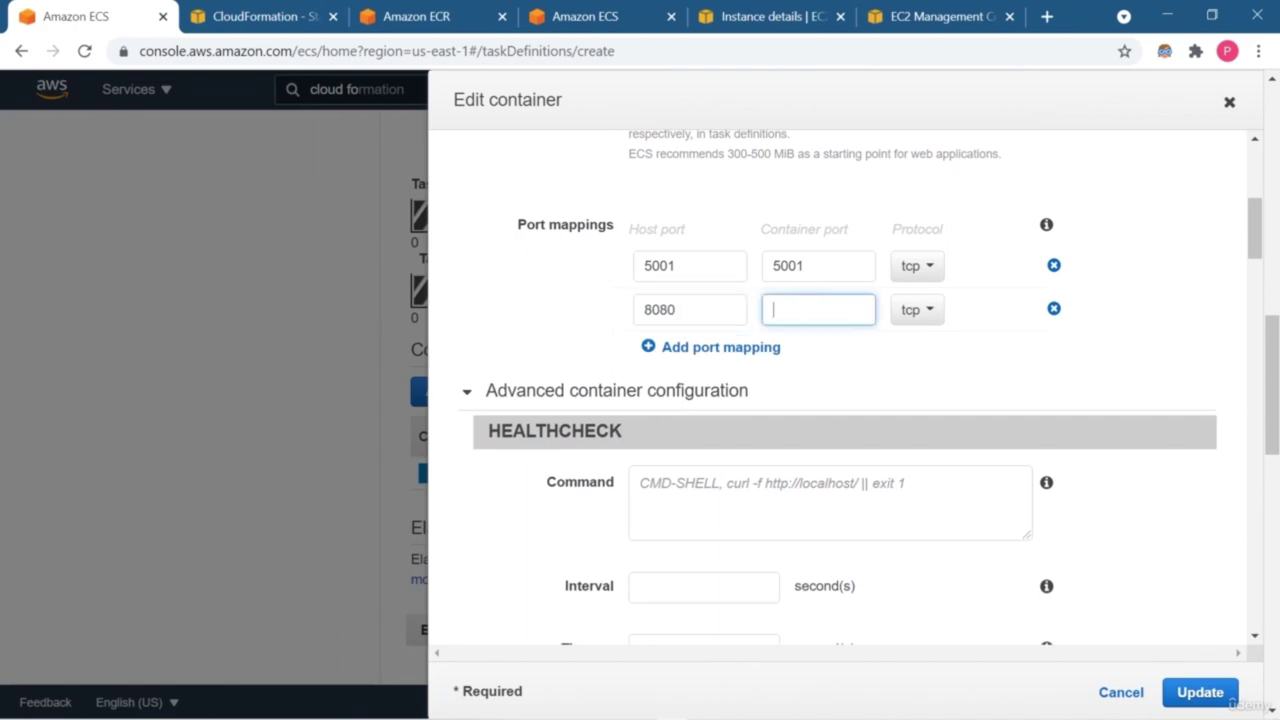
Step: Check the port ranges in the inbound rules of the ECS cluster's security group
{"action": "left_click", "coordinate": [935, 16]}
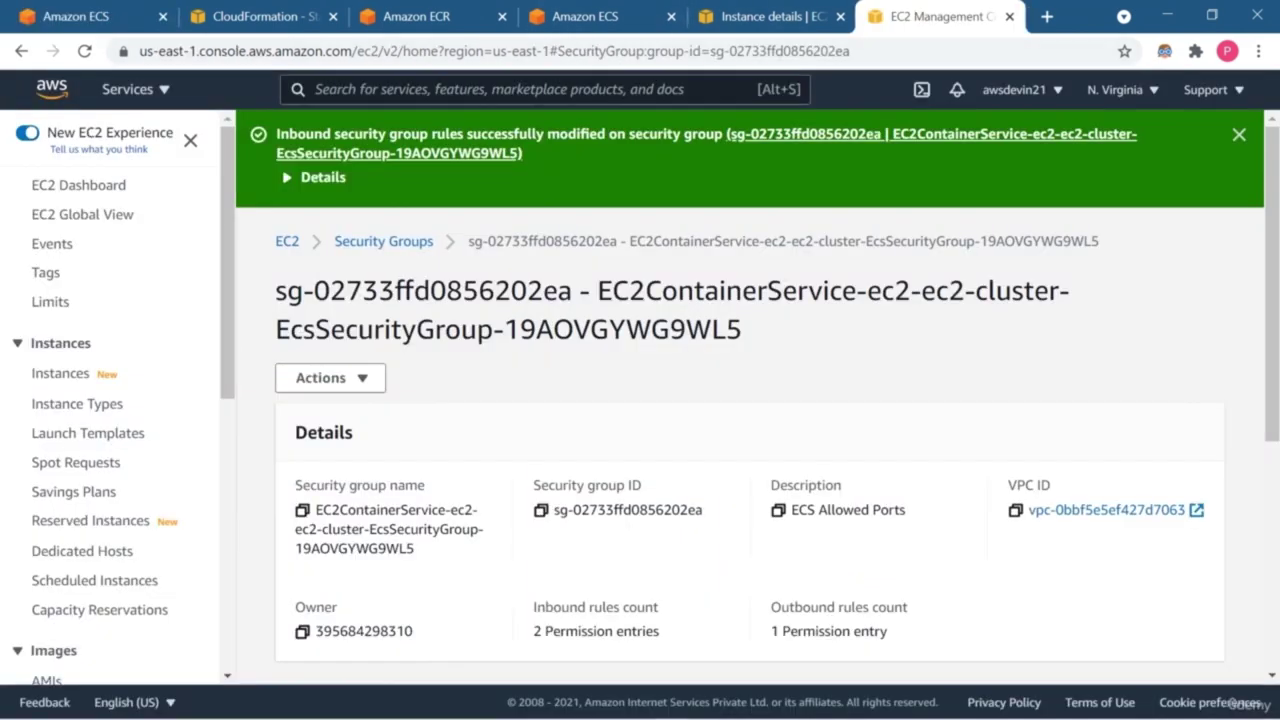
{"action": "scroll", "coordinate": [750, 400], "scroll_direction": "down", "scroll_amount": 5}
{"action": "scroll", "coordinate": [750, 400], "scroll_direction": "down", "scroll_amount": 1}
{"action": "scroll", "coordinate": [750, 600], "scroll_direction": "right", "scroll_amount": 3}
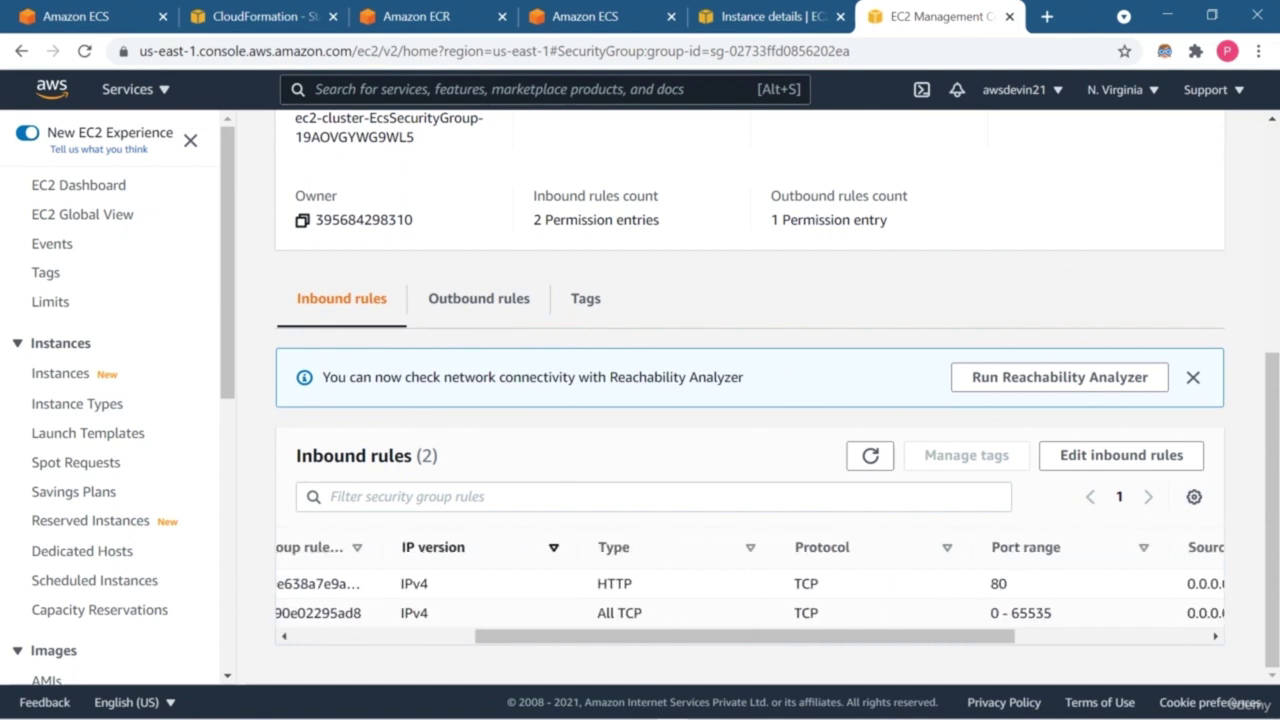
{"action": "left_click", "coordinate": [76, 16]}
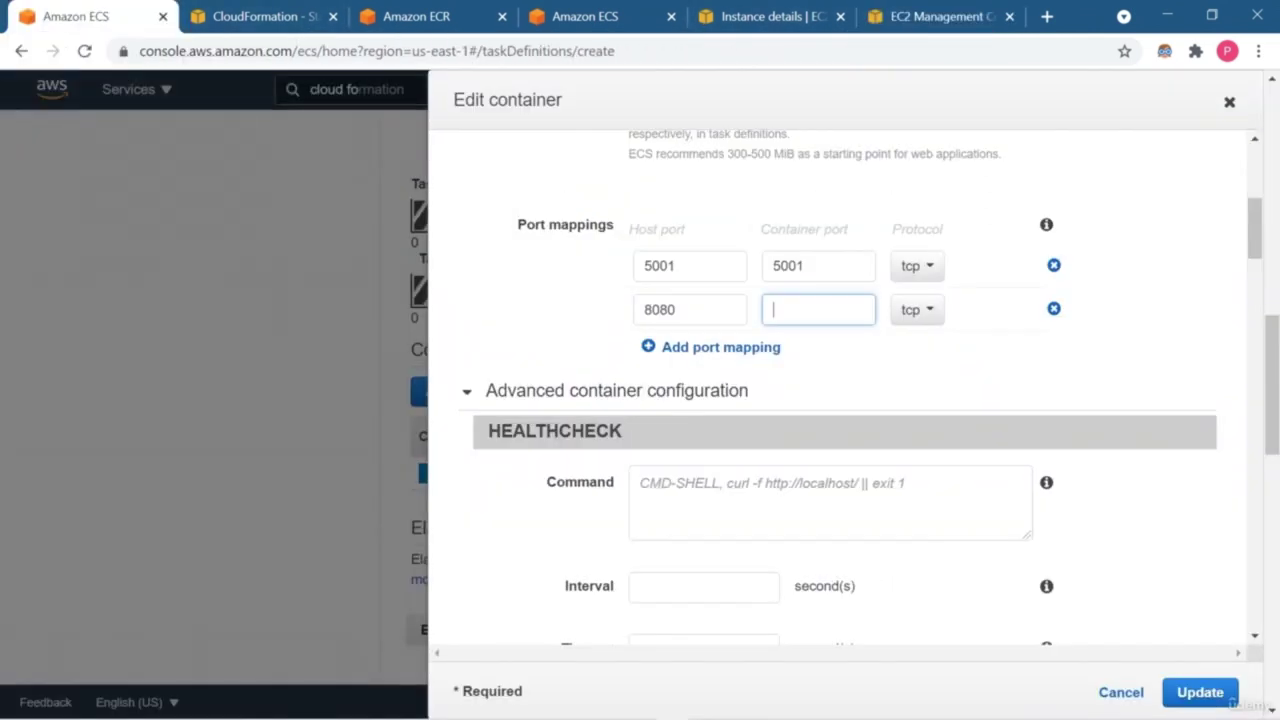
Step: Set the second port mapping to host port 80 and container port 5001, and update the container
{"action": "left_click", "coordinate": [700, 309]}
{"action": "key", "text": "BackSpace"}
{"action": "key", "text": "BackSpace"}
{"action": "left_click", "coordinate": [772, 309]}
{"action": "type", "text": "5001"}
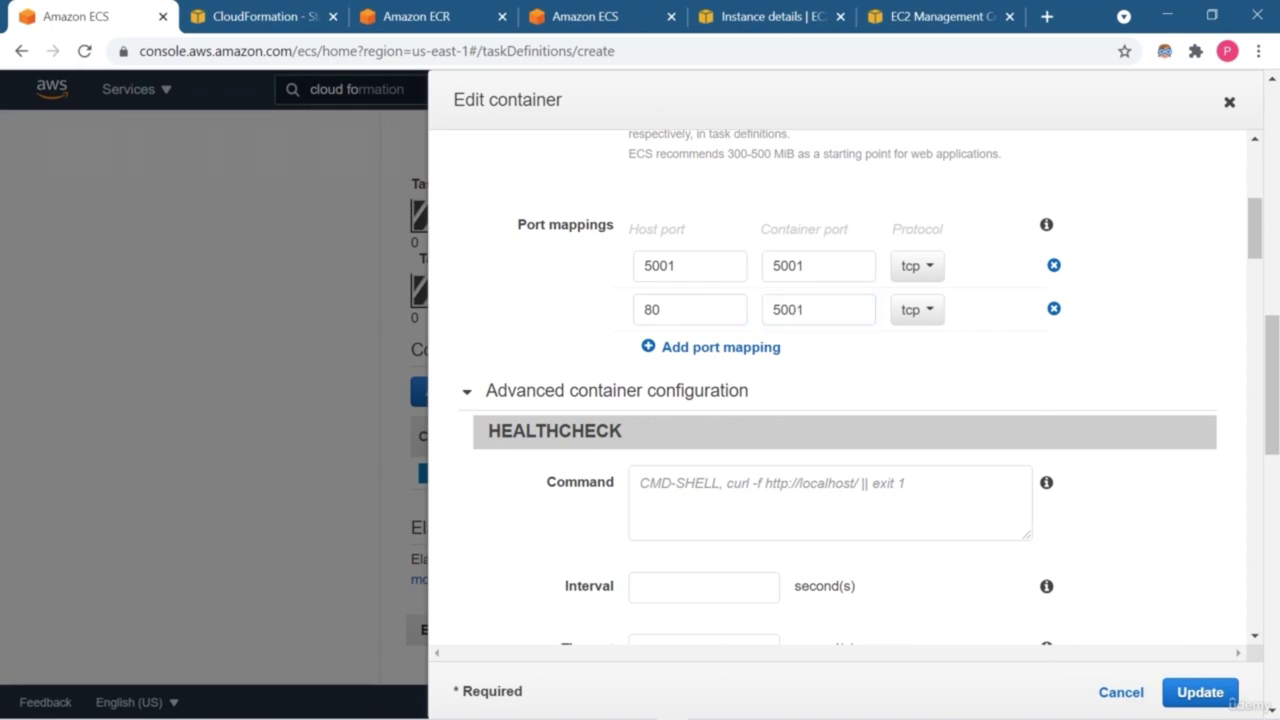
{"action": "left_click", "coordinate": [1200, 692]}
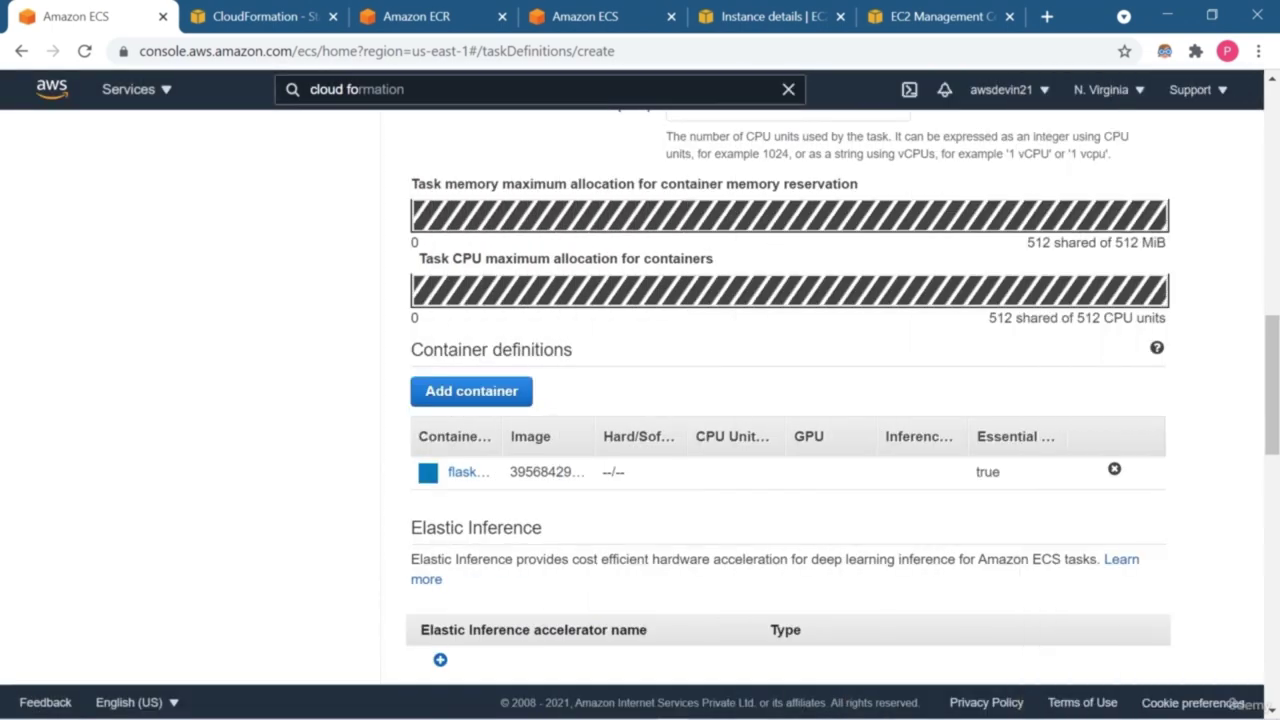
Step: Create the ec2-flask-task task definition with the remaining settings left at their defaults
{"action": "scroll", "coordinate": [790, 400], "scroll_direction": "down", "scroll_amount": 2}
{"action": "scroll", "coordinate": [790, 400], "scroll_direction": "down", "scroll_amount": 9}
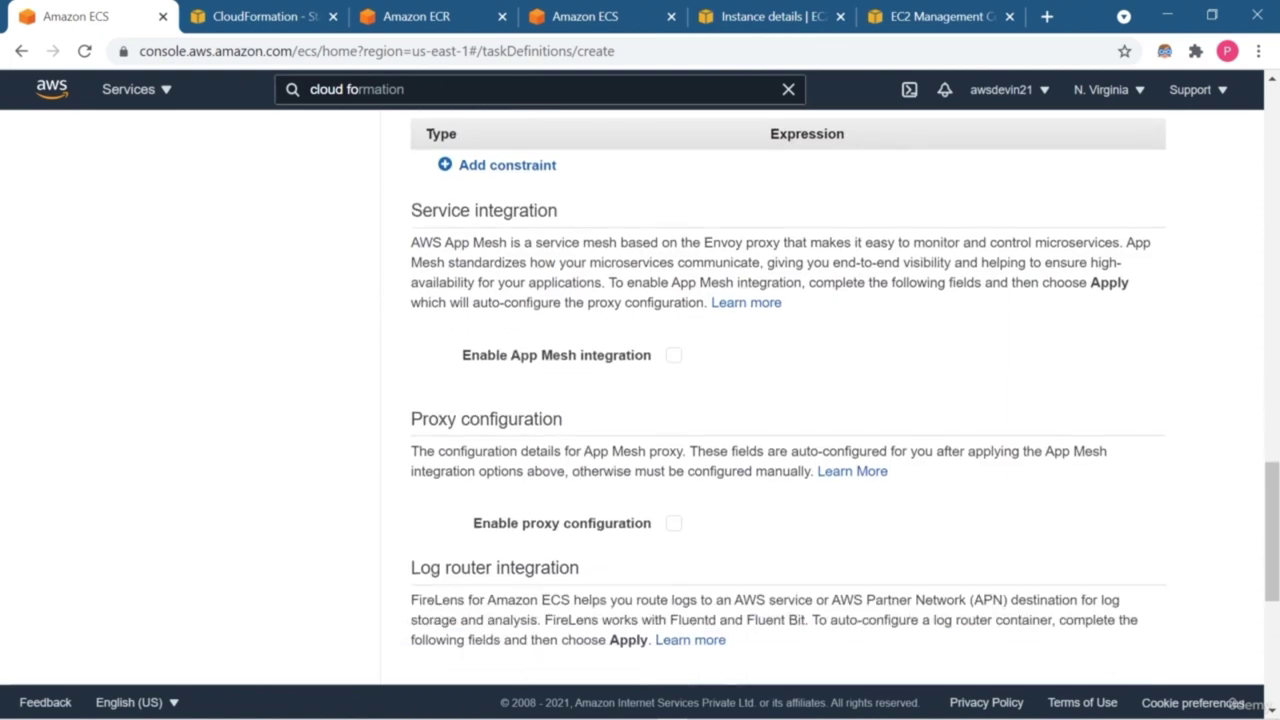
{"action": "left_click", "coordinate": [1129, 639]}
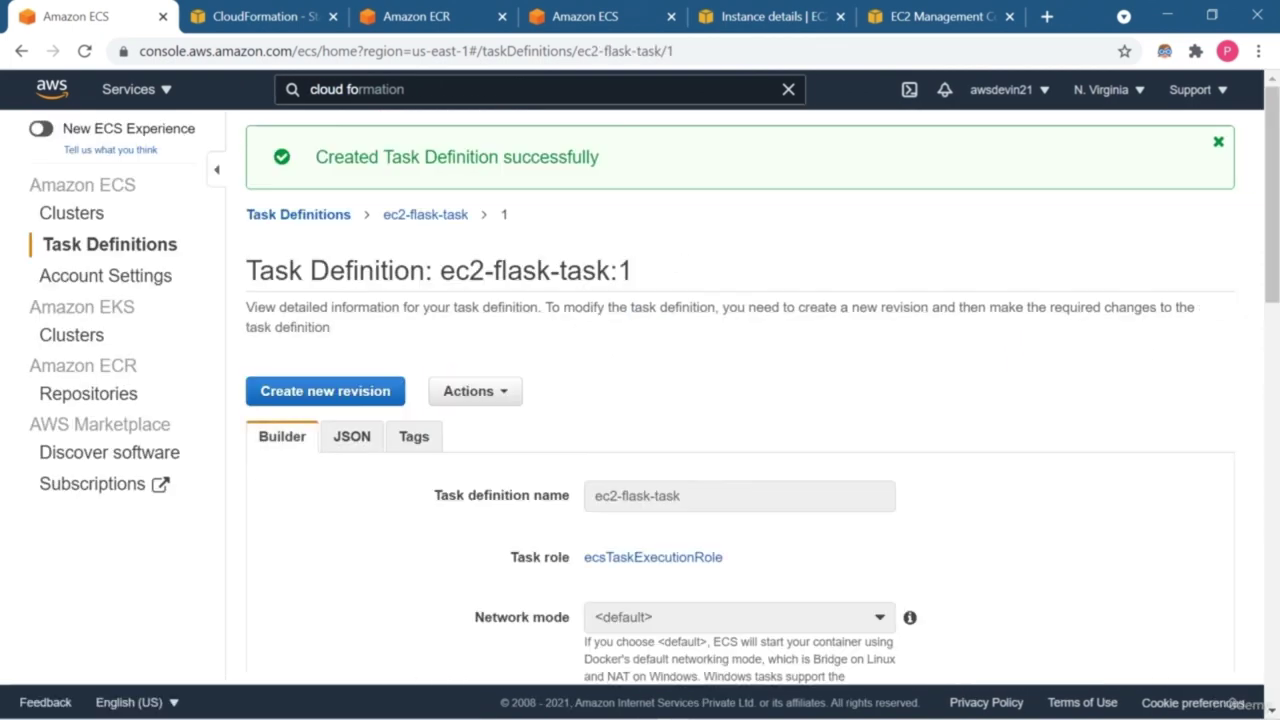
Step: Review the new ec2-flask-task definition's roles, task size and flask container details, including its port mappings
{"action": "scroll", "coordinate": [640, 400], "scroll_direction": "down", "scroll_amount": 4}
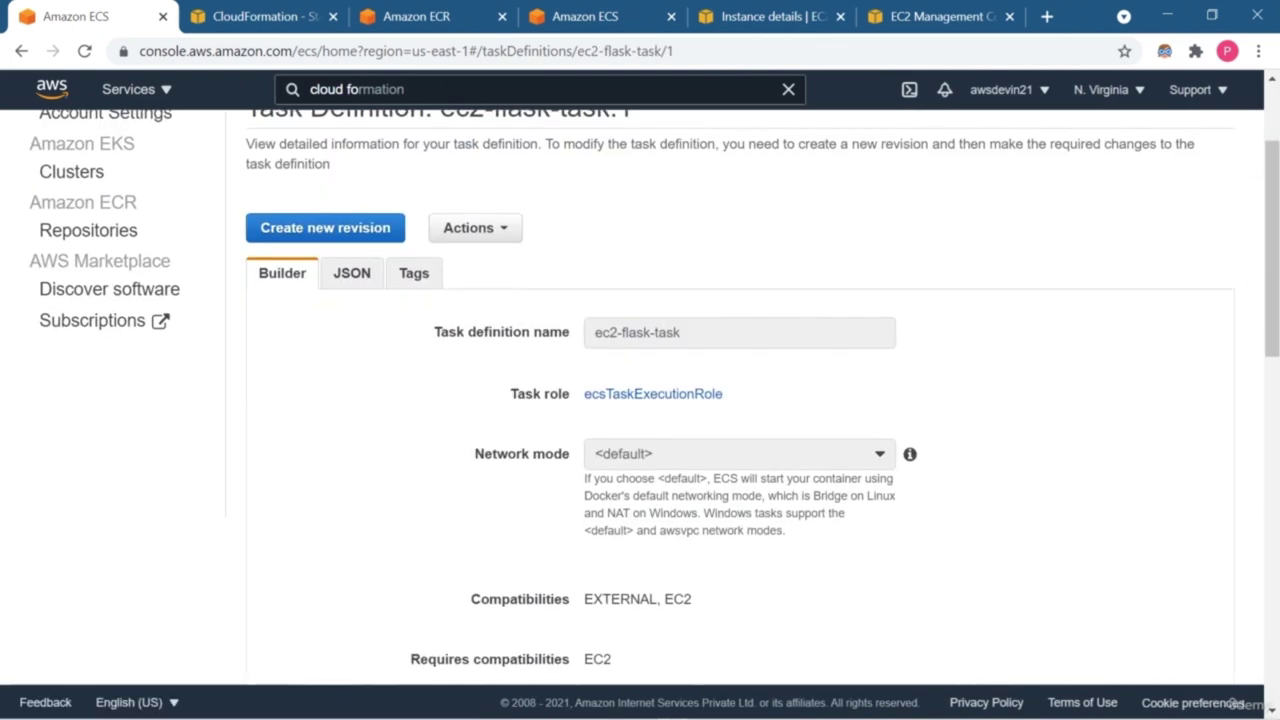
{"action": "scroll", "coordinate": [640, 400], "scroll_direction": "down", "scroll_amount": 5}
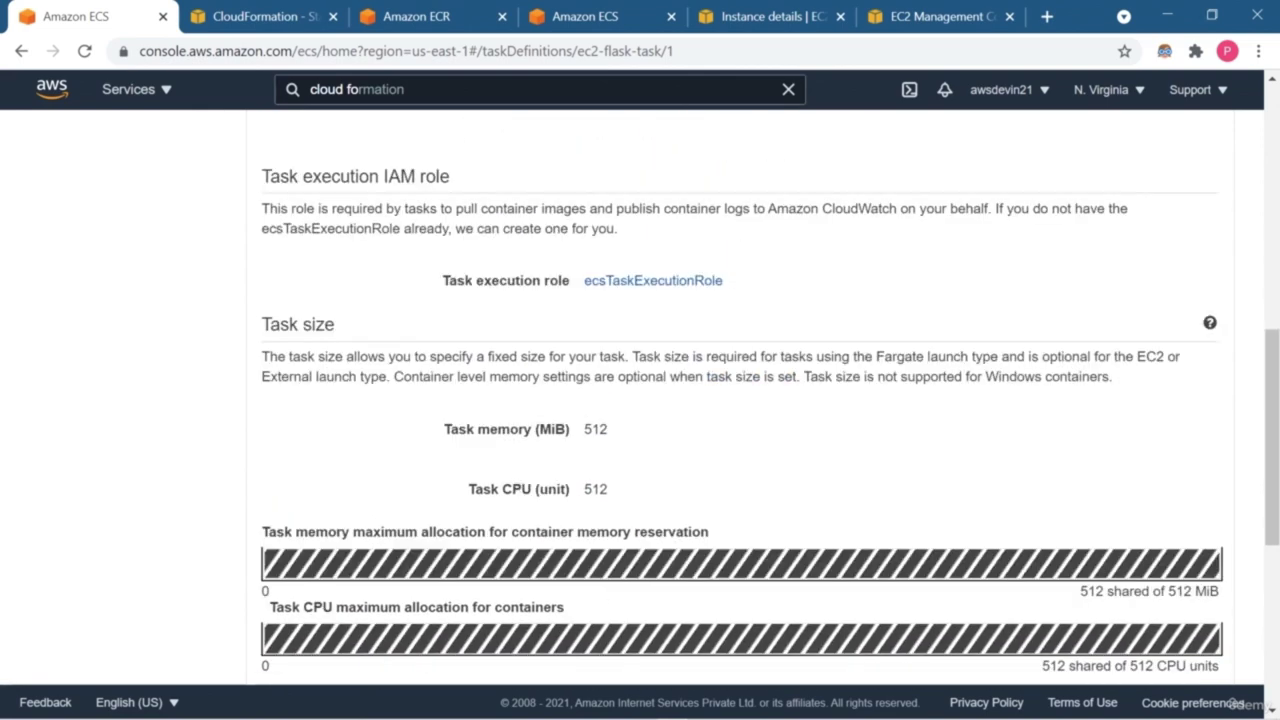
{"action": "scroll", "coordinate": [740, 400], "scroll_direction": "down", "scroll_amount": 1}
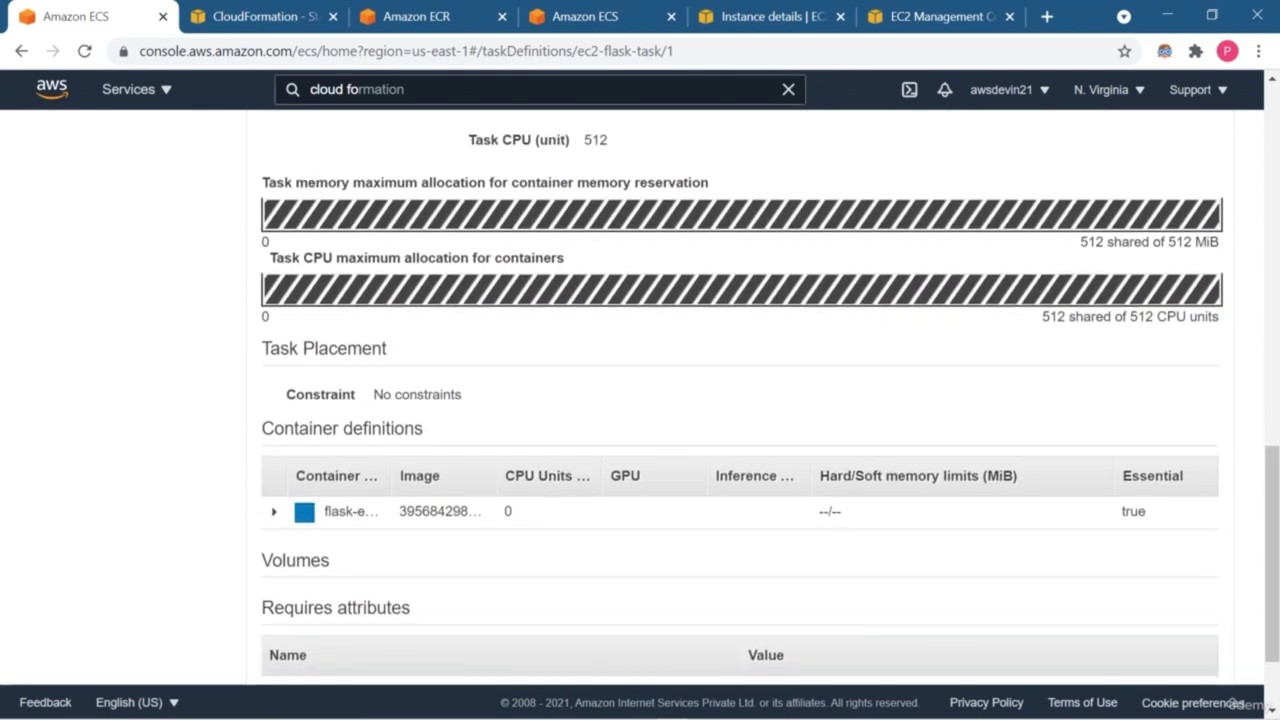
{"action": "left_click", "coordinate": [273, 511]}
{"action": "scroll", "coordinate": [640, 400], "scroll_direction": "down", "scroll_amount": 3}
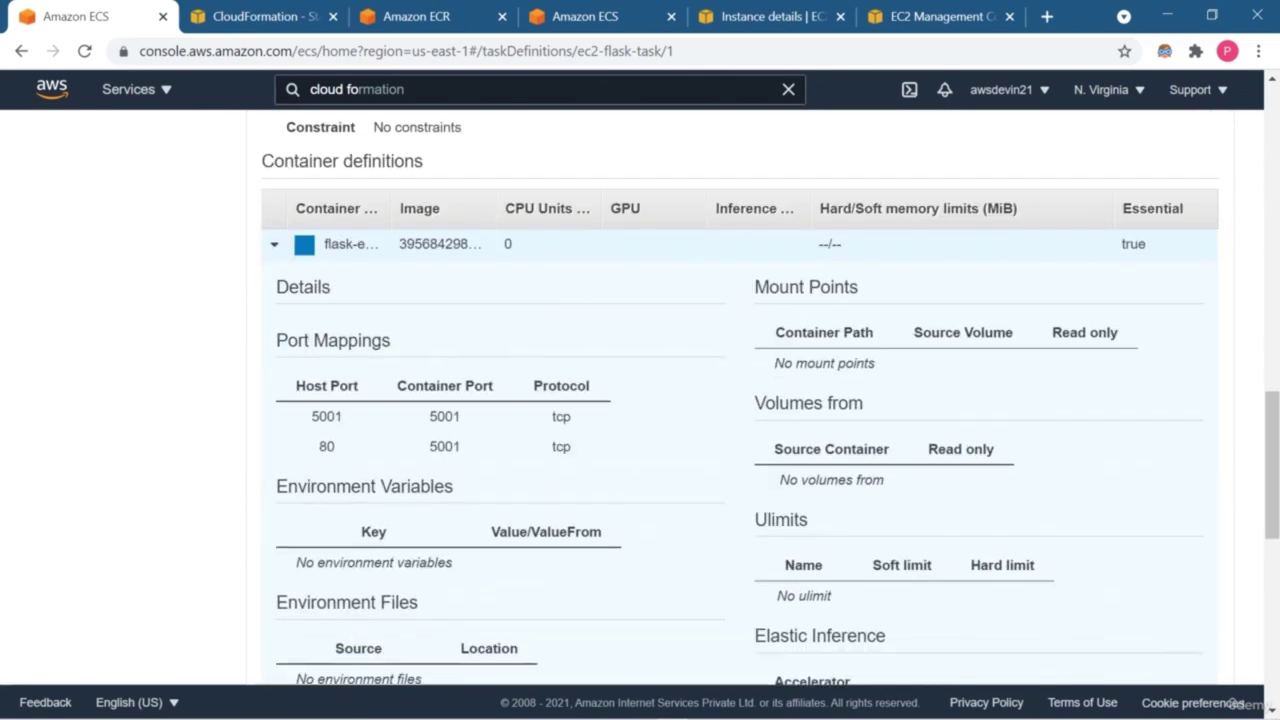
{"action": "scroll", "coordinate": [740, 400], "scroll_direction": "down", "scroll_amount": 7}
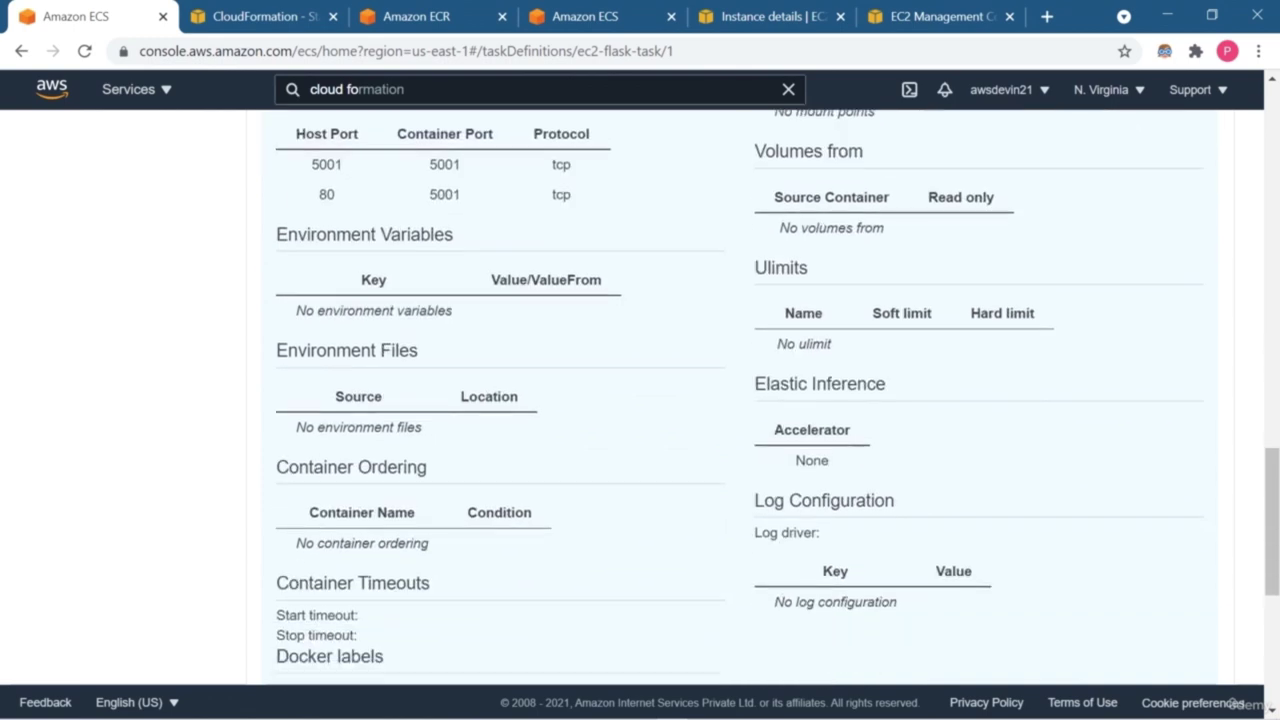
{"action": "scroll", "coordinate": [740, 400], "scroll_direction": "up", "scroll_amount": 9}
{"action": "scroll", "coordinate": [640, 400], "scroll_direction": "up", "scroll_amount": 10}
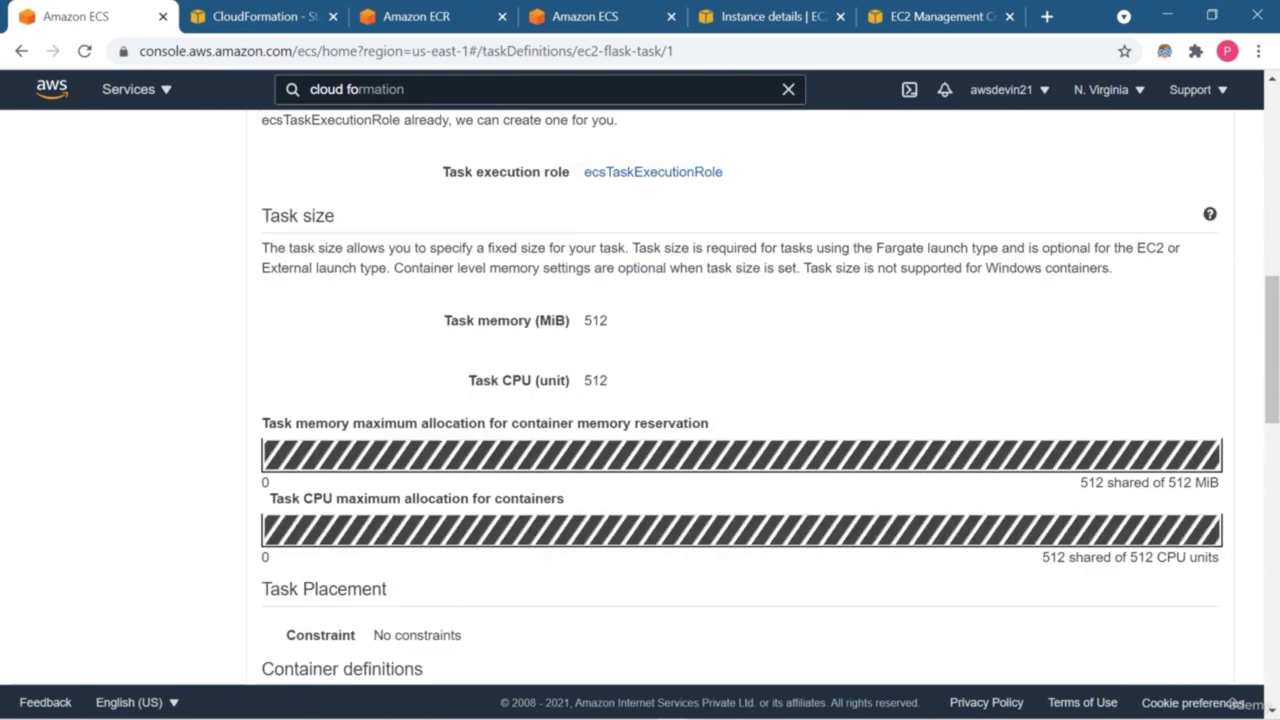
{"action": "scroll", "coordinate": [640, 400], "scroll_direction": "down", "scroll_amount": 1}
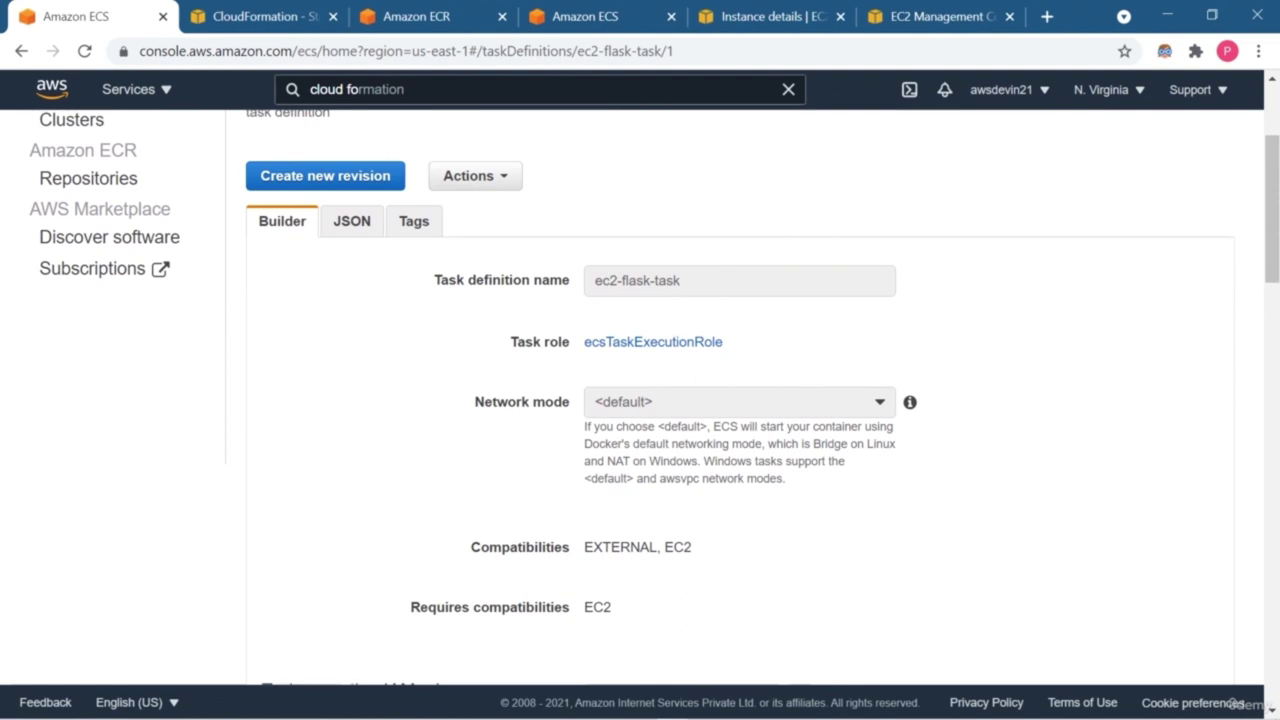
Step: Look through the JSON and tags of the ec2-flask-task definition, and return to its builder view
{"action": "left_click", "coordinate": [352, 217]}
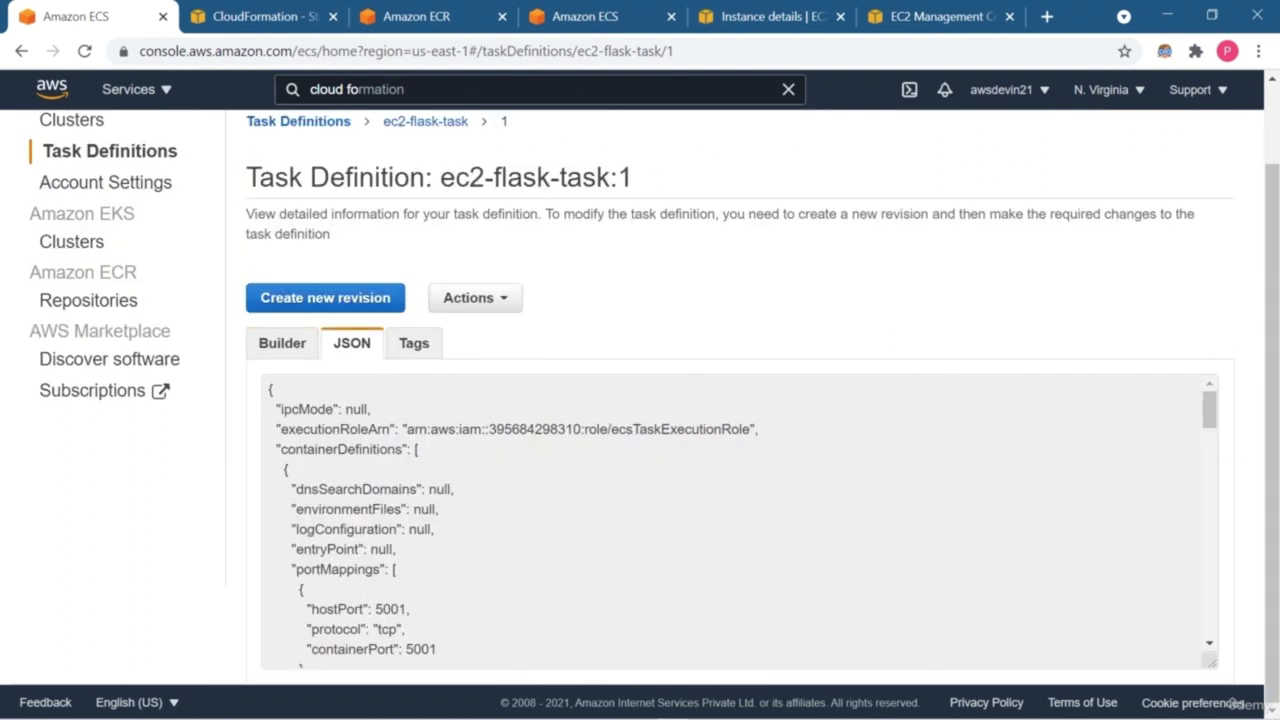
{"action": "left_click", "coordinate": [414, 343]}
{"action": "left_click", "coordinate": [282, 436]}
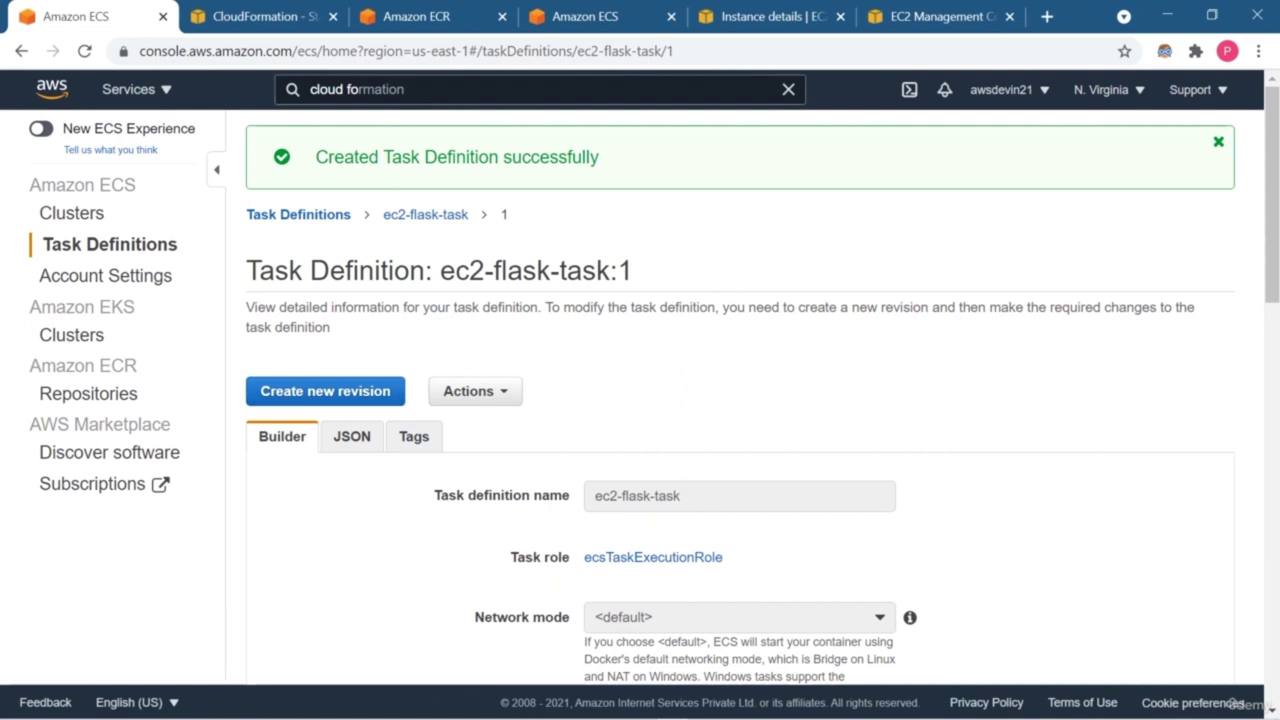
{"action": "scroll", "coordinate": [640, 400], "scroll_direction": "down", "scroll_amount": 1}
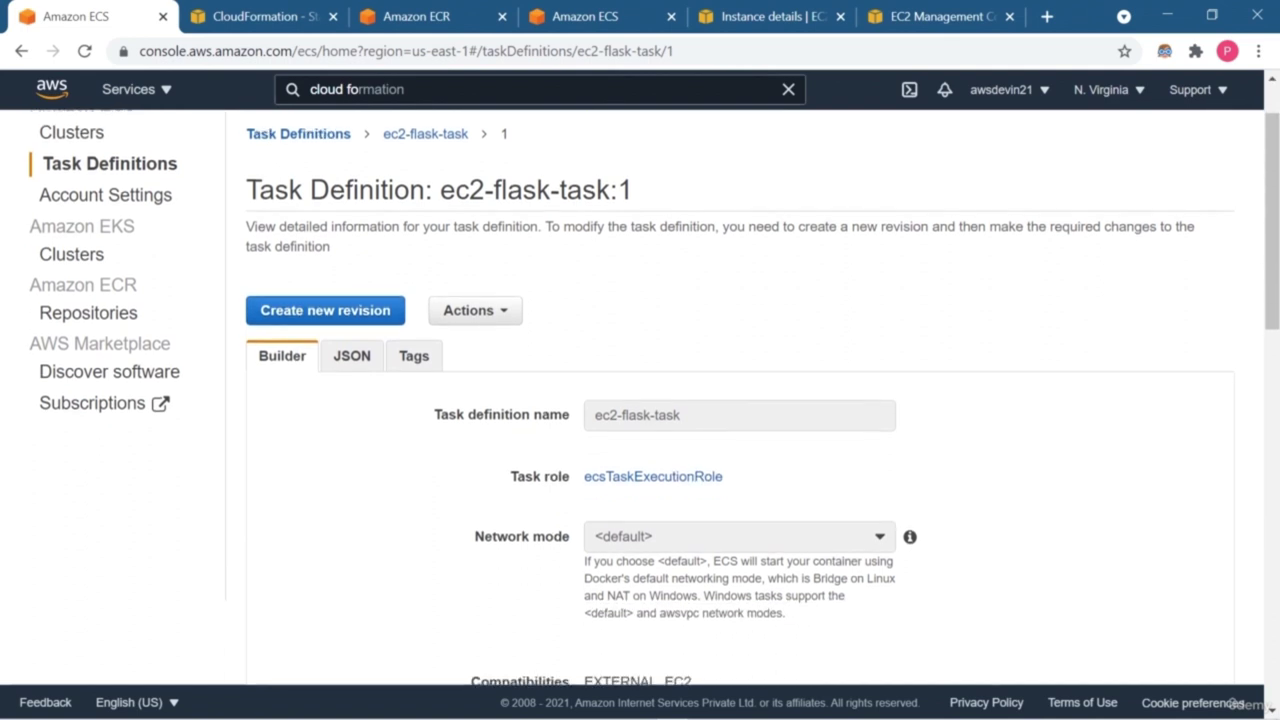
Step: Open revision 1 of ec2-flask-task from the task definitions list and examine its container's port mappings
{"action": "left_click", "coordinate": [298, 133]}
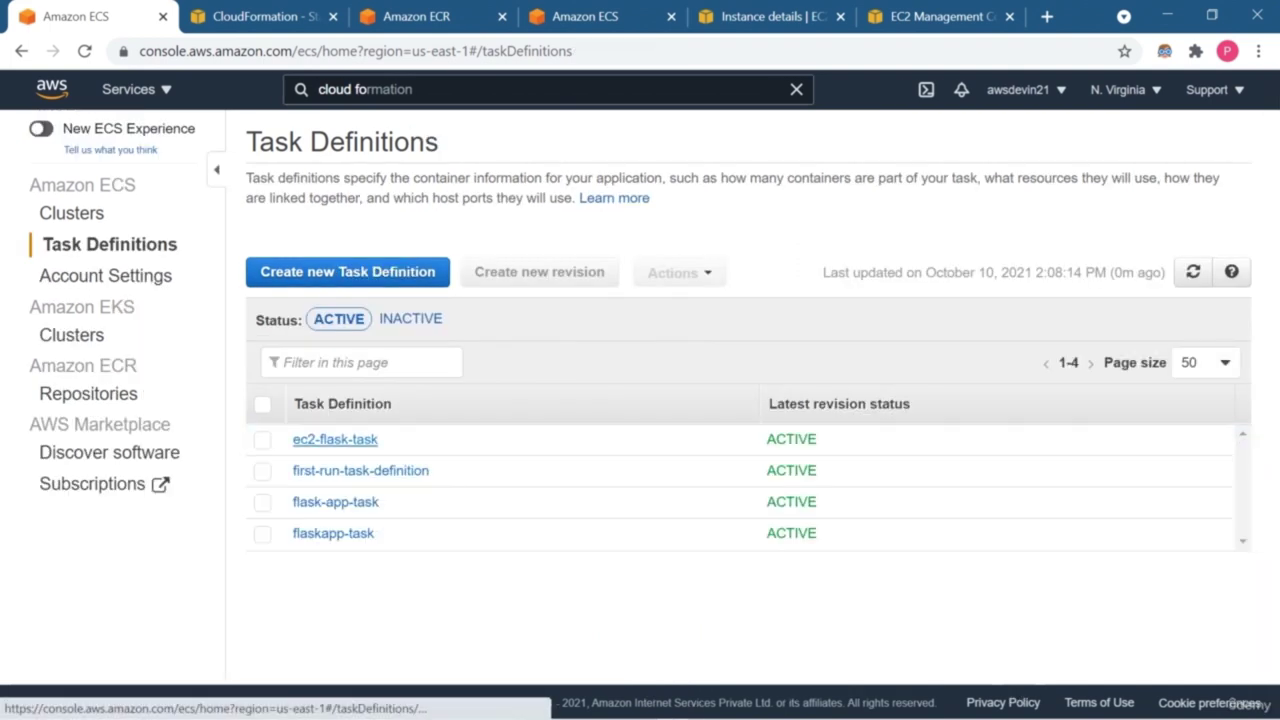
{"action": "left_click", "coordinate": [335, 439]}
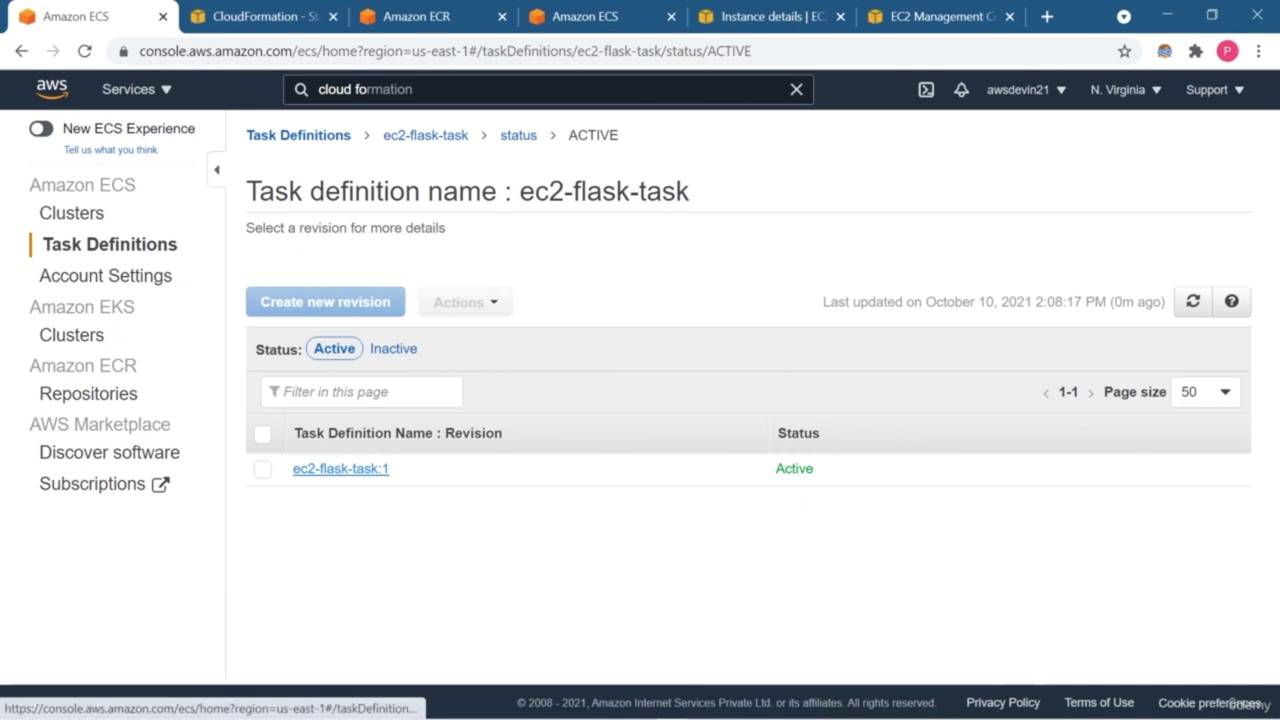
{"action": "left_click", "coordinate": [340, 468]}
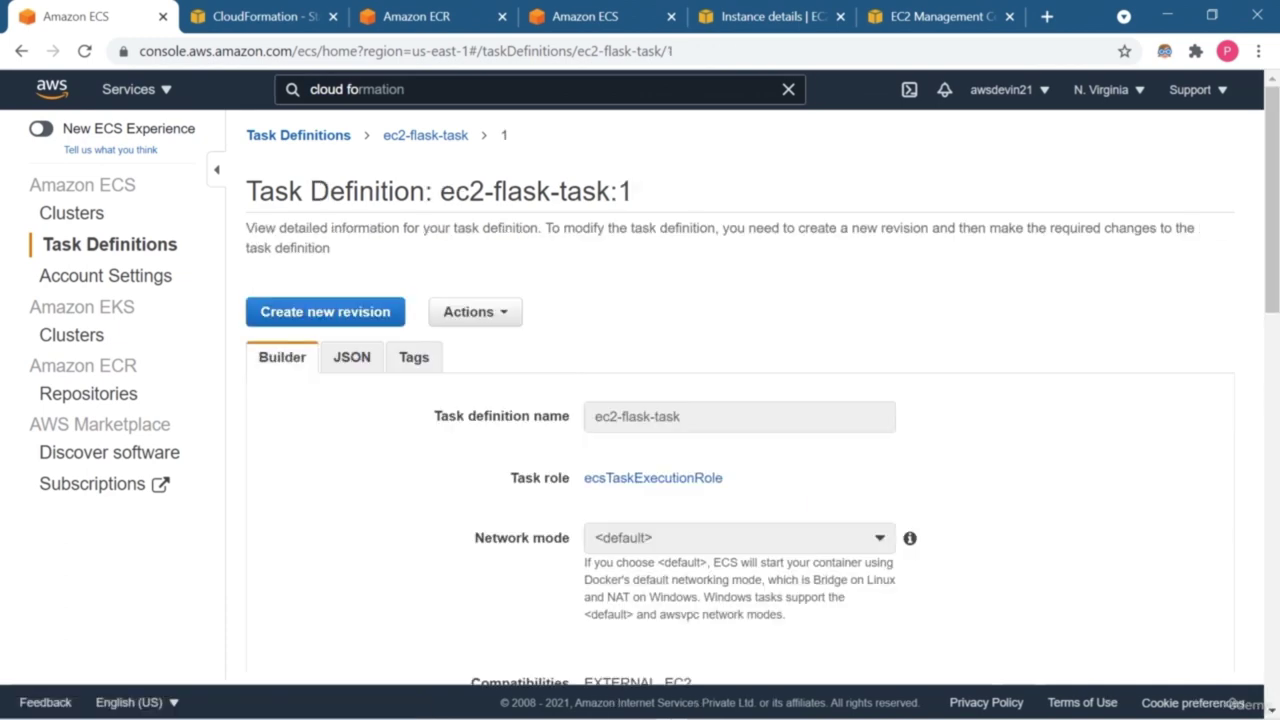
{"action": "scroll", "coordinate": [752, 400], "scroll_direction": "down", "scroll_amount": 10}
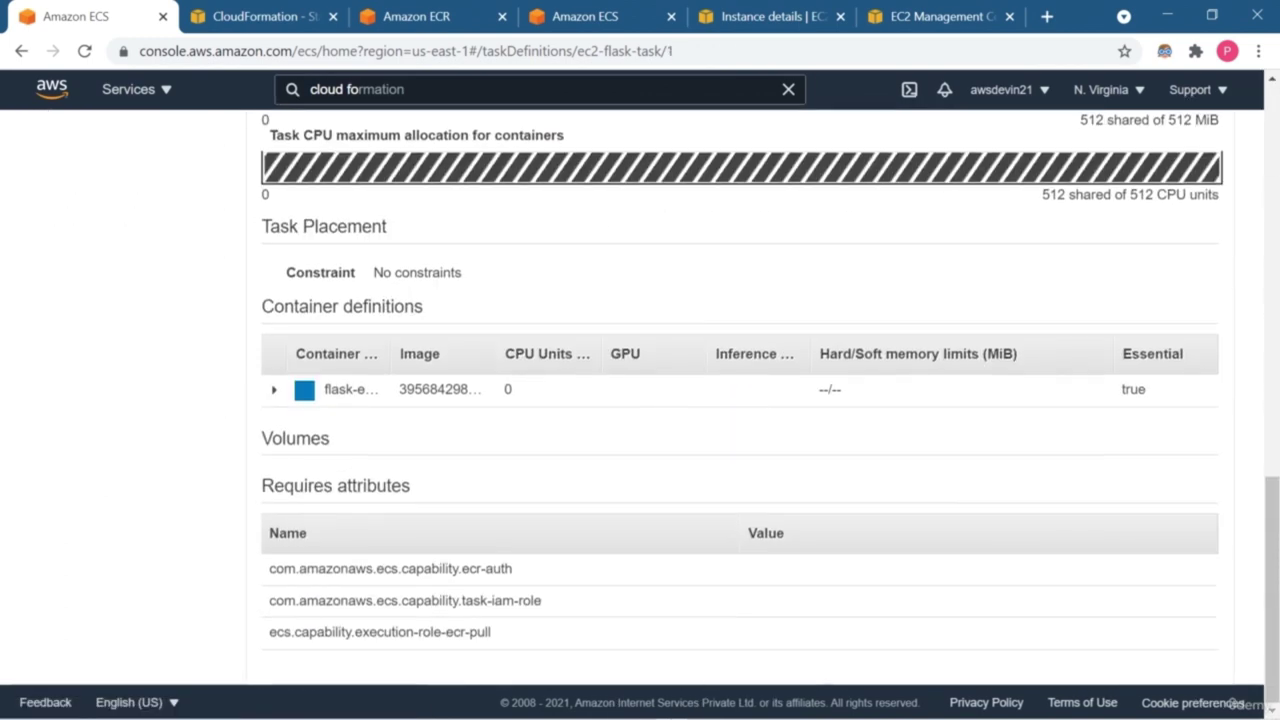
{"action": "left_click", "coordinate": [274, 389]}
{"action": "scroll", "coordinate": [752, 400], "scroll_direction": "down", "scroll_amount": 1}
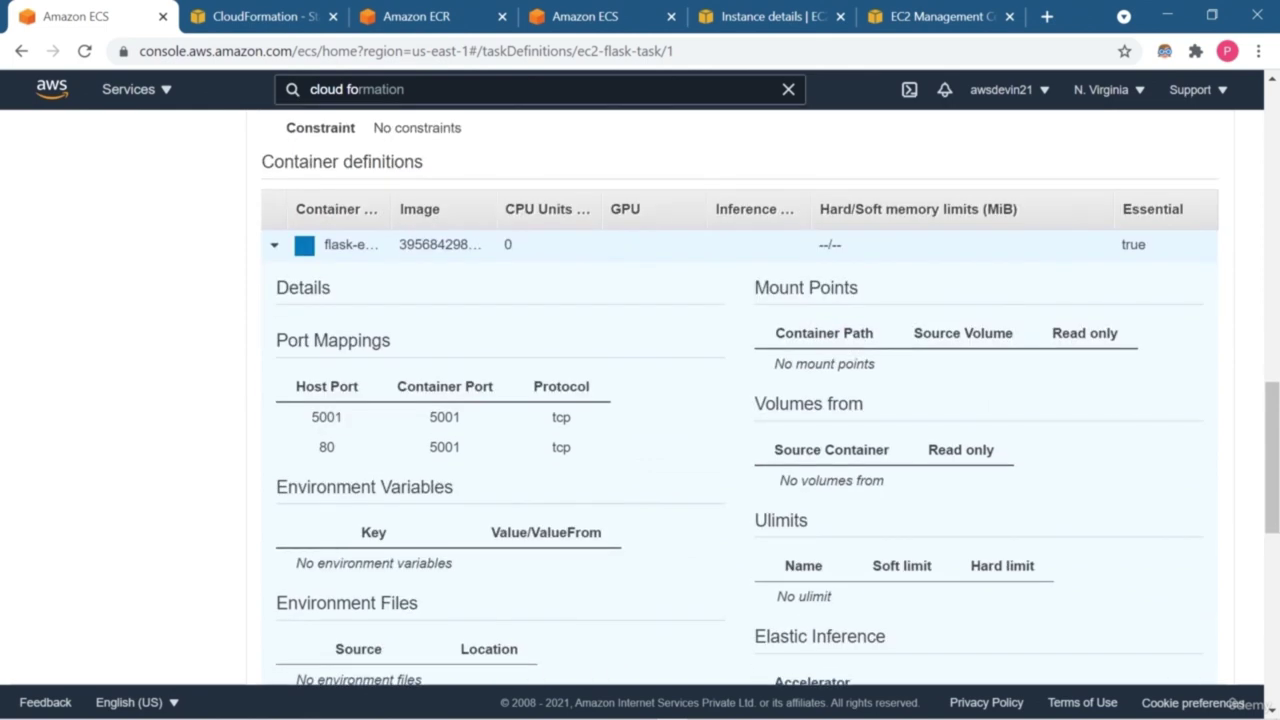
{"action": "scroll", "coordinate": [752, 400], "scroll_direction": "up", "scroll_amount": 1}
{"action": "scroll", "coordinate": [752, 400], "scroll_direction": "up", "scroll_amount": 10}
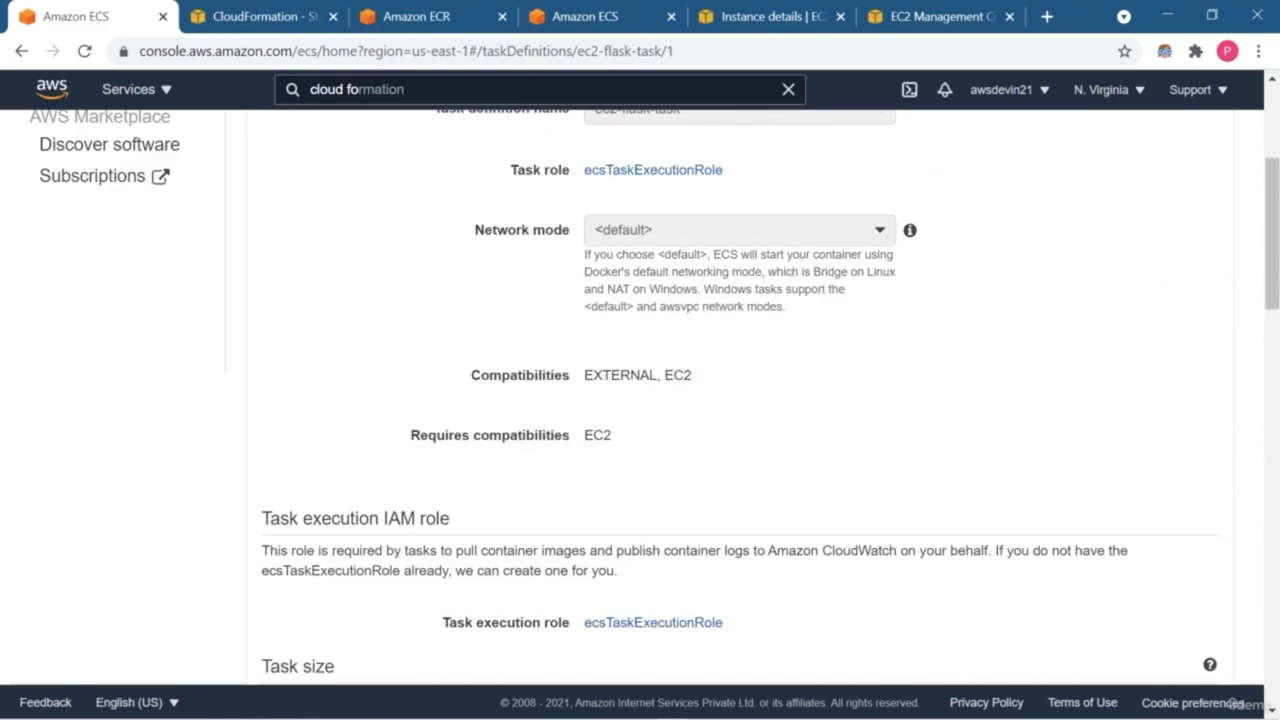
Step: Run one task from ec2-flask-task revision 1 on ec2-ec2-cluster with the EC2 launch type, leaving placement and tagging at their defaults
{"action": "left_click", "coordinate": [475, 311]}
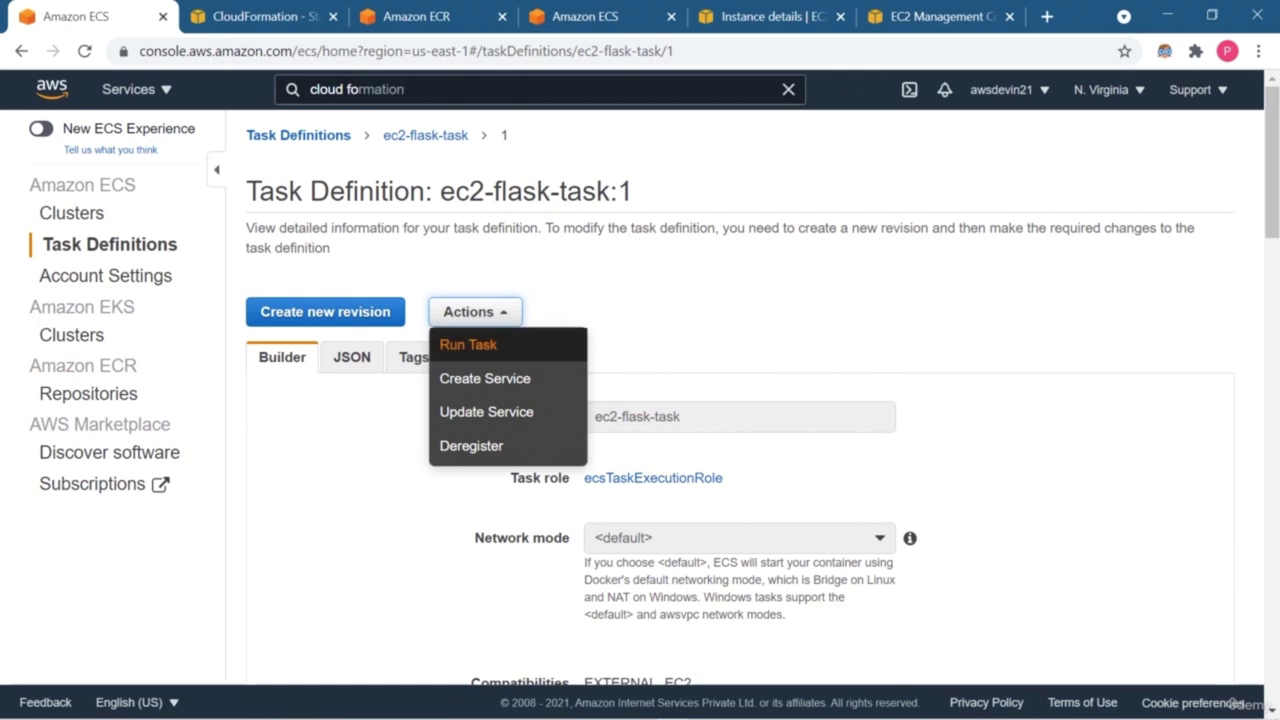
{"action": "left_click", "coordinate": [468, 344]}
{"action": "left_click", "coordinate": [527, 304]}
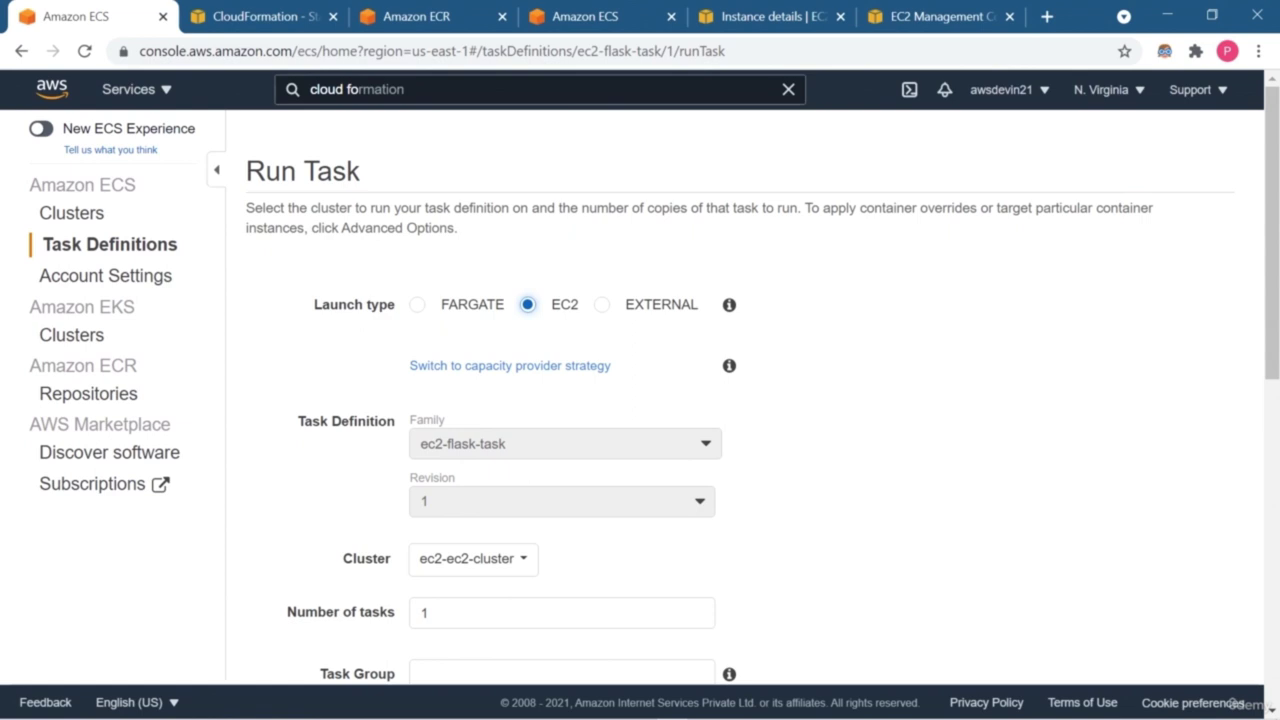
{"action": "scroll", "coordinate": [654, 397], "scroll_direction": "down", "scroll_amount": 1}
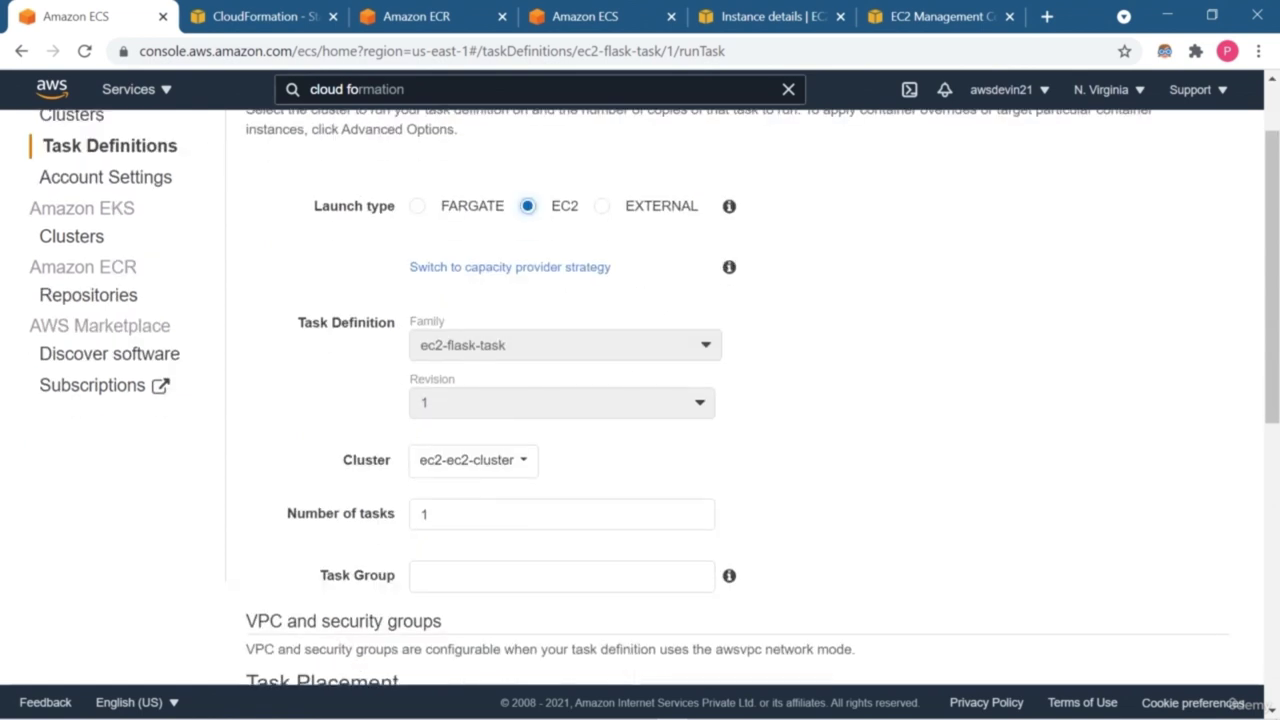
{"action": "scroll", "coordinate": [640, 400], "scroll_direction": "down", "scroll_amount": 1}
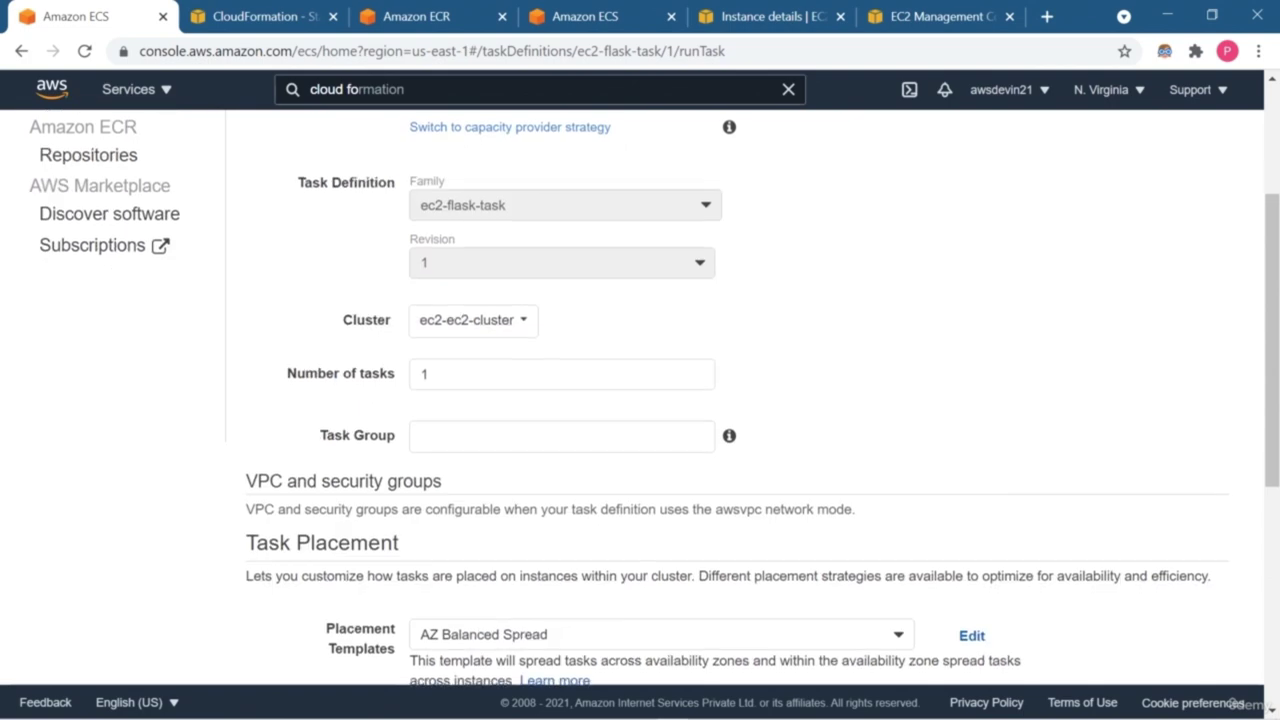
{"action": "scroll", "coordinate": [640, 400], "scroll_direction": "down", "scroll_amount": 2}
{"action": "scroll", "coordinate": [640, 400], "scroll_direction": "down", "scroll_amount": 1}
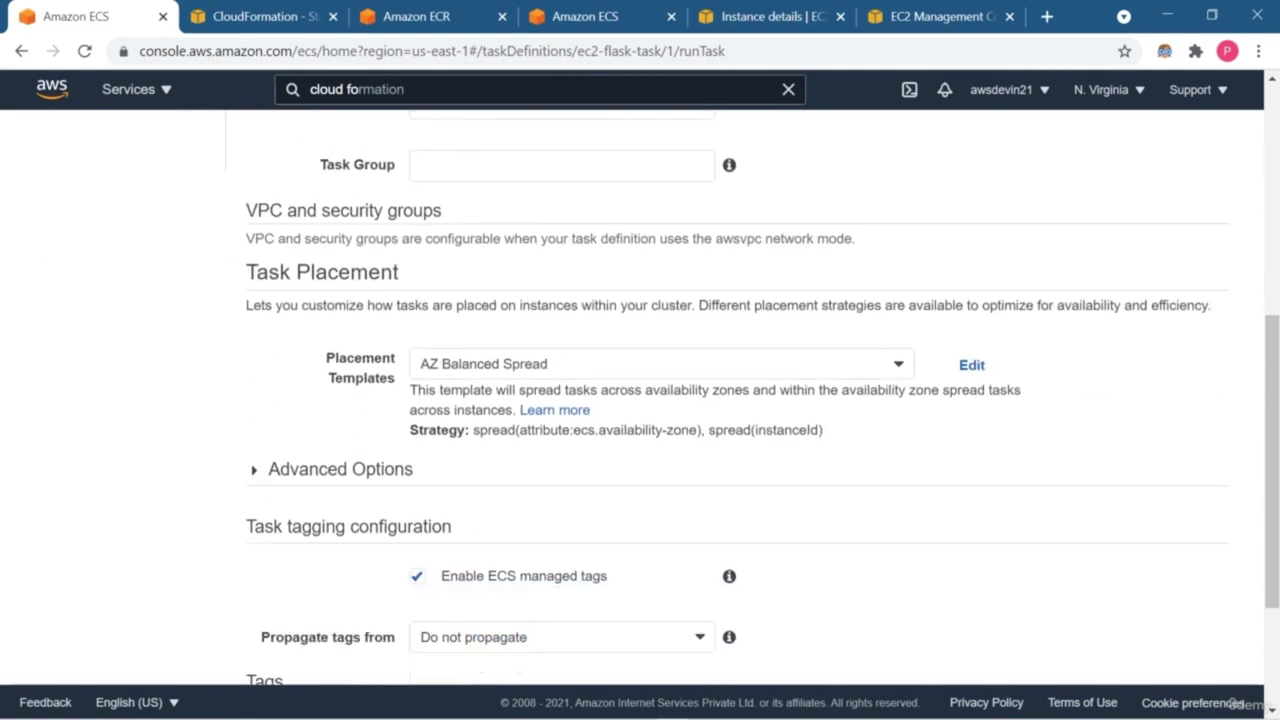
{"action": "scroll", "coordinate": [640, 400], "scroll_direction": "down", "scroll_amount": 2}
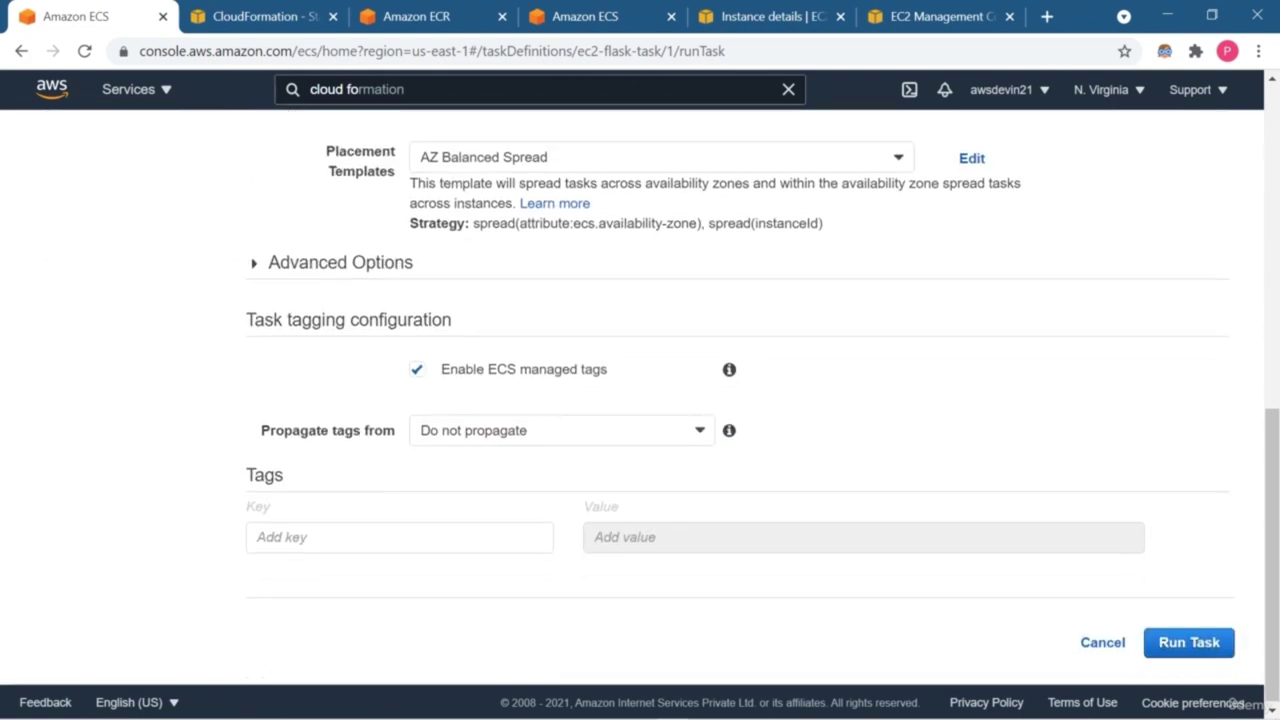
{"action": "left_click", "coordinate": [1188, 640]}
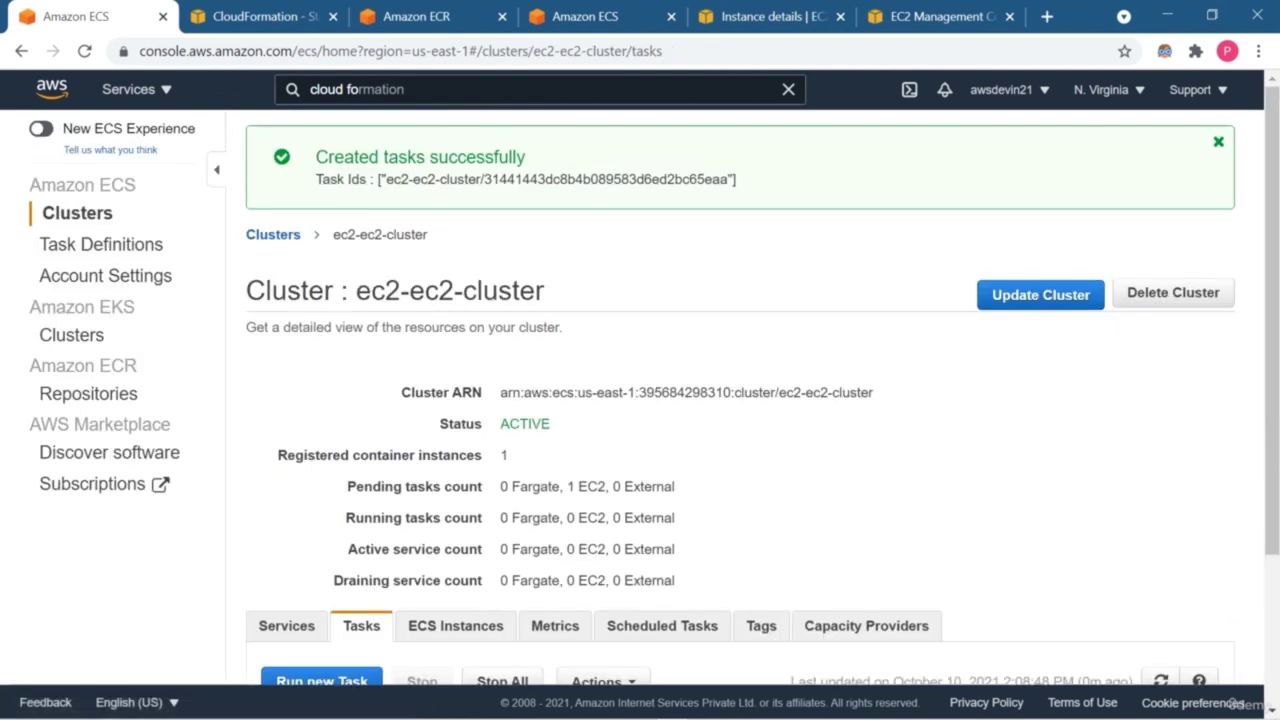
Step: Refresh the cluster's task list repeatedly to monitor the new task's last status
{"action": "scroll", "coordinate": [640, 400], "scroll_direction": "down", "scroll_amount": 2}
{"action": "scroll", "coordinate": [654, 406], "scroll_direction": "down", "scroll_amount": 1}
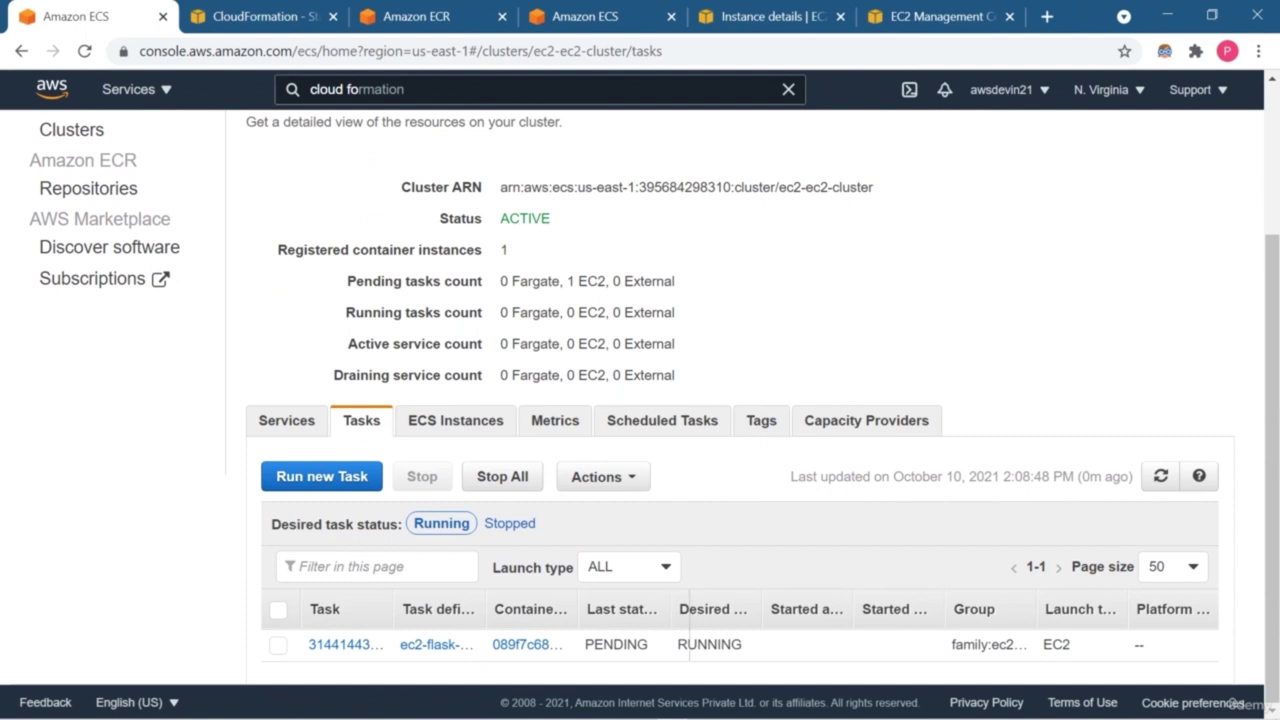
{"action": "left_click_drag", "start_coordinate": [687, 609], "coordinate": [770, 609]}
{"action": "left_click_drag", "start_coordinate": [785, 609], "coordinate": [783, 609]}
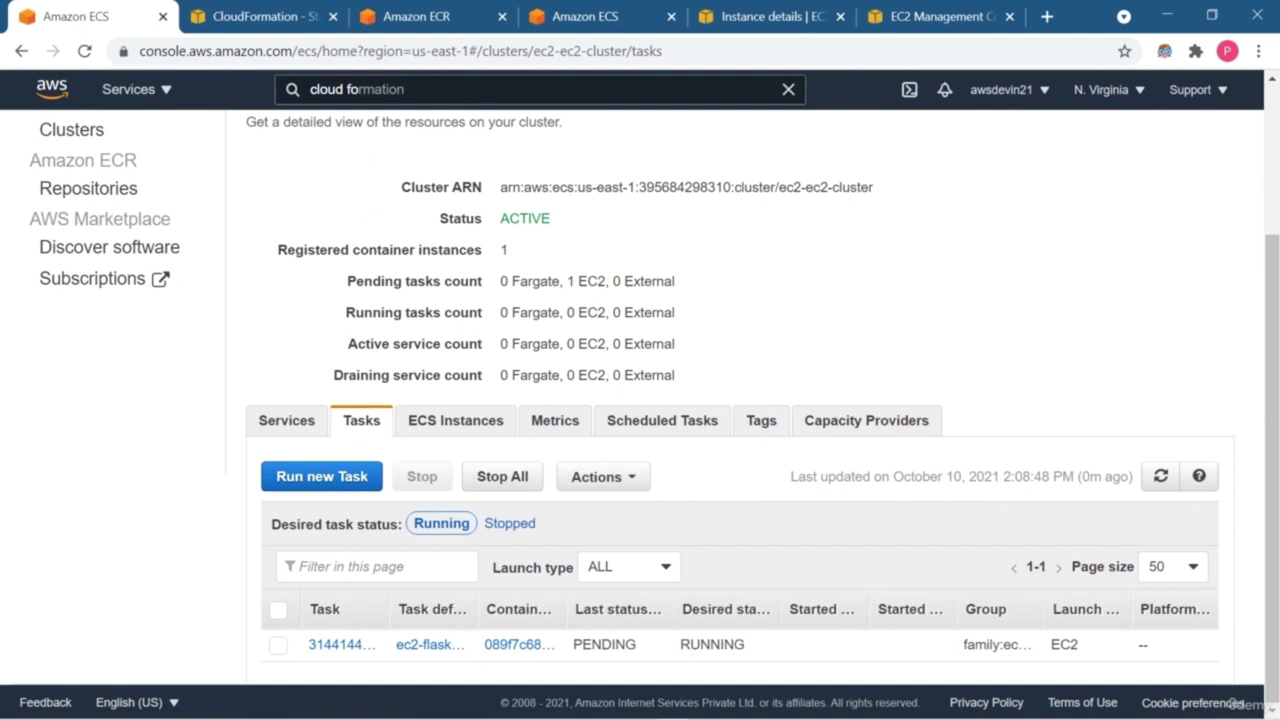
{"action": "left_click", "coordinate": [1160, 476]}
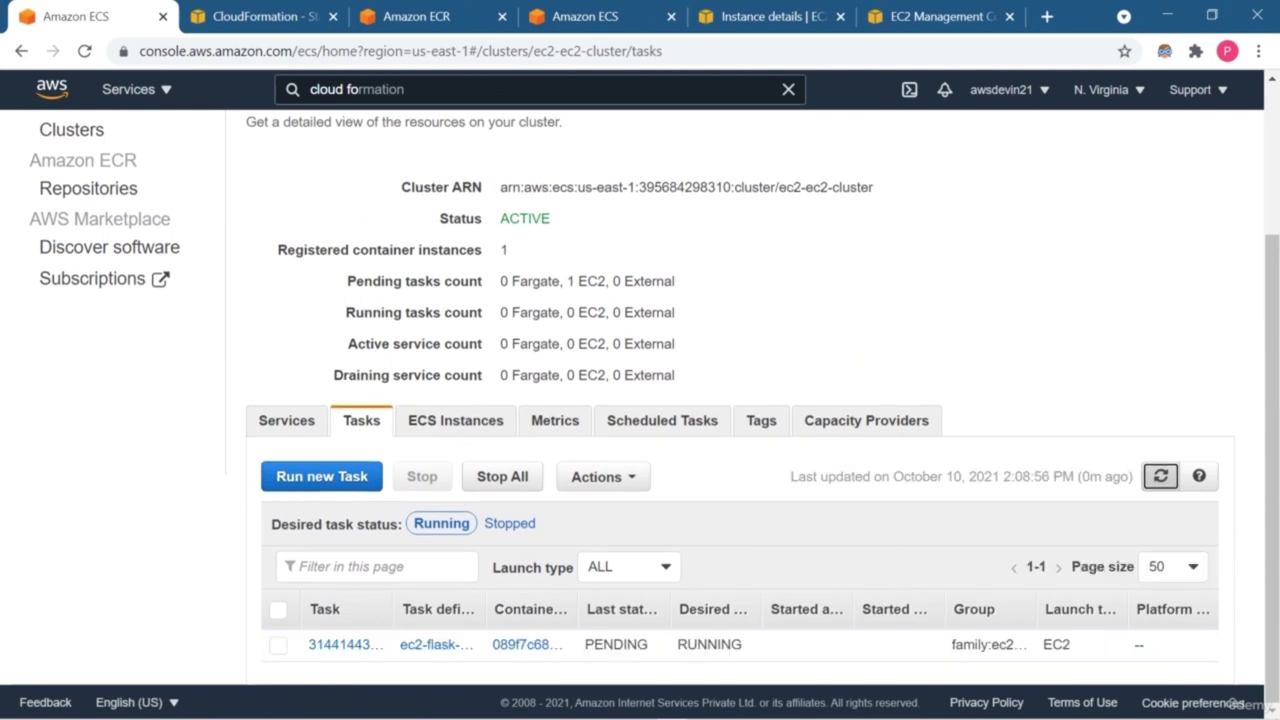
{"action": "left_click", "coordinate": [1160, 476]}
{"action": "left_click", "coordinate": [1160, 476]}
{"action": "left_click", "coordinate": [1160, 476]}
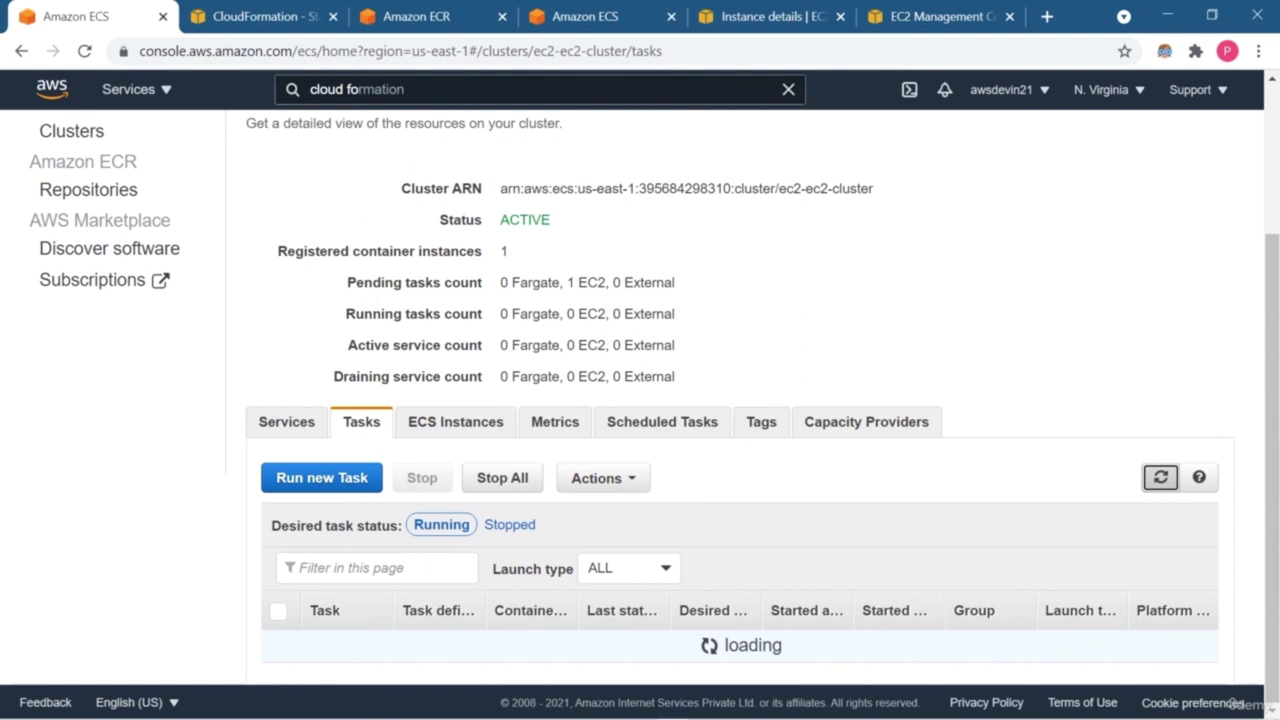
{"action": "left_click", "coordinate": [1160, 476]}
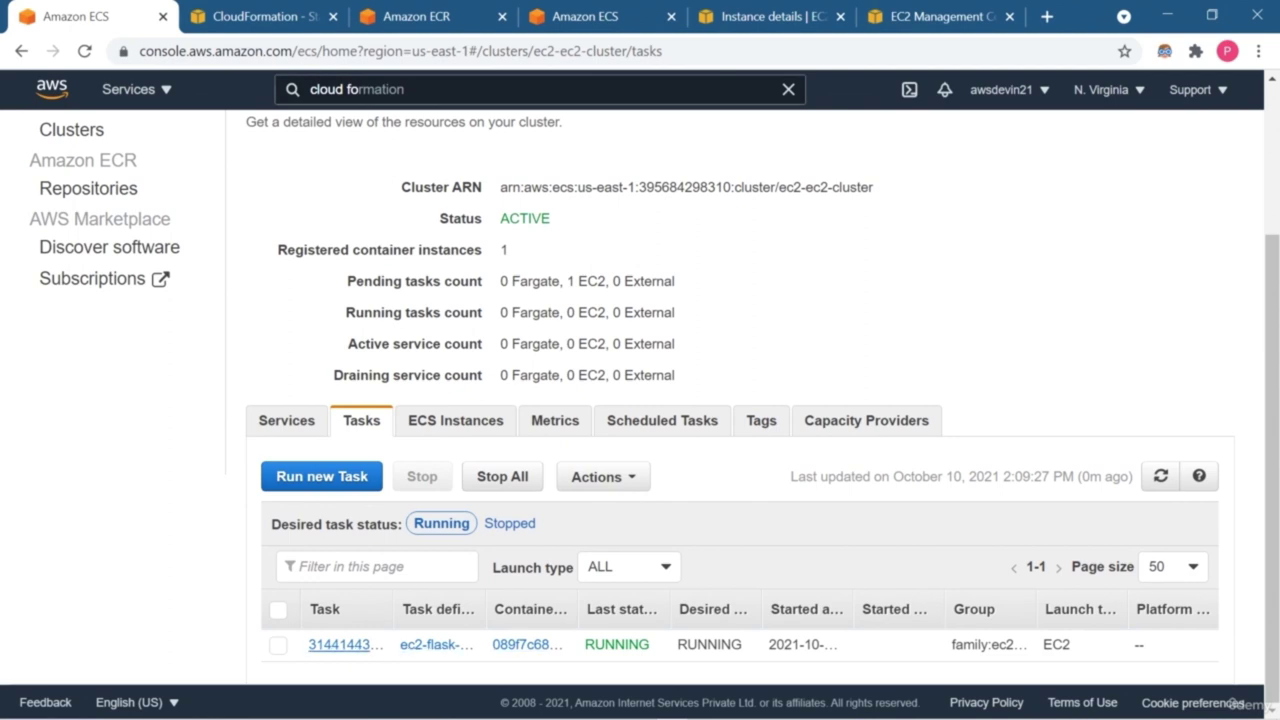
Step: Open the new task's details in a separate browser tab, review its status, network mode and container, and close that tab
{"action": "left_click", "coordinate": [345, 644], "text": "ctrl"}
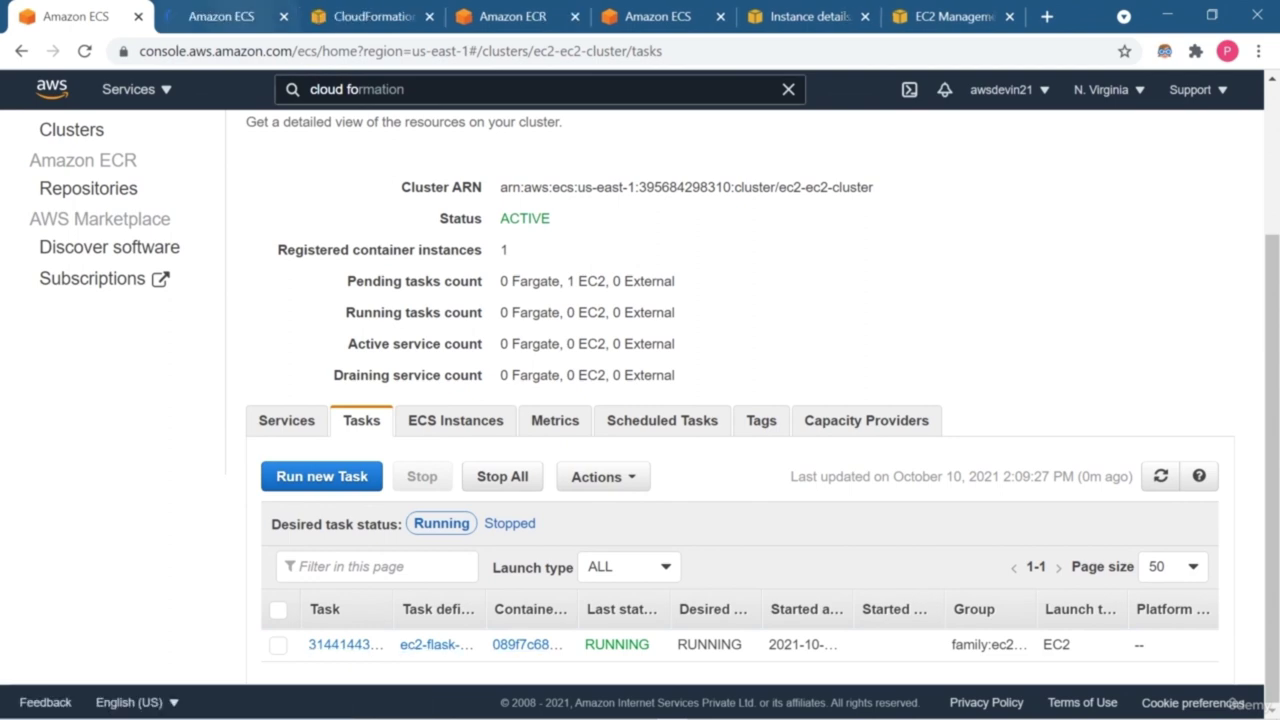
{"action": "key", "text": "ctrl+Tab"}
{"action": "scroll", "coordinate": [740, 400], "scroll_direction": "down", "scroll_amount": 2}
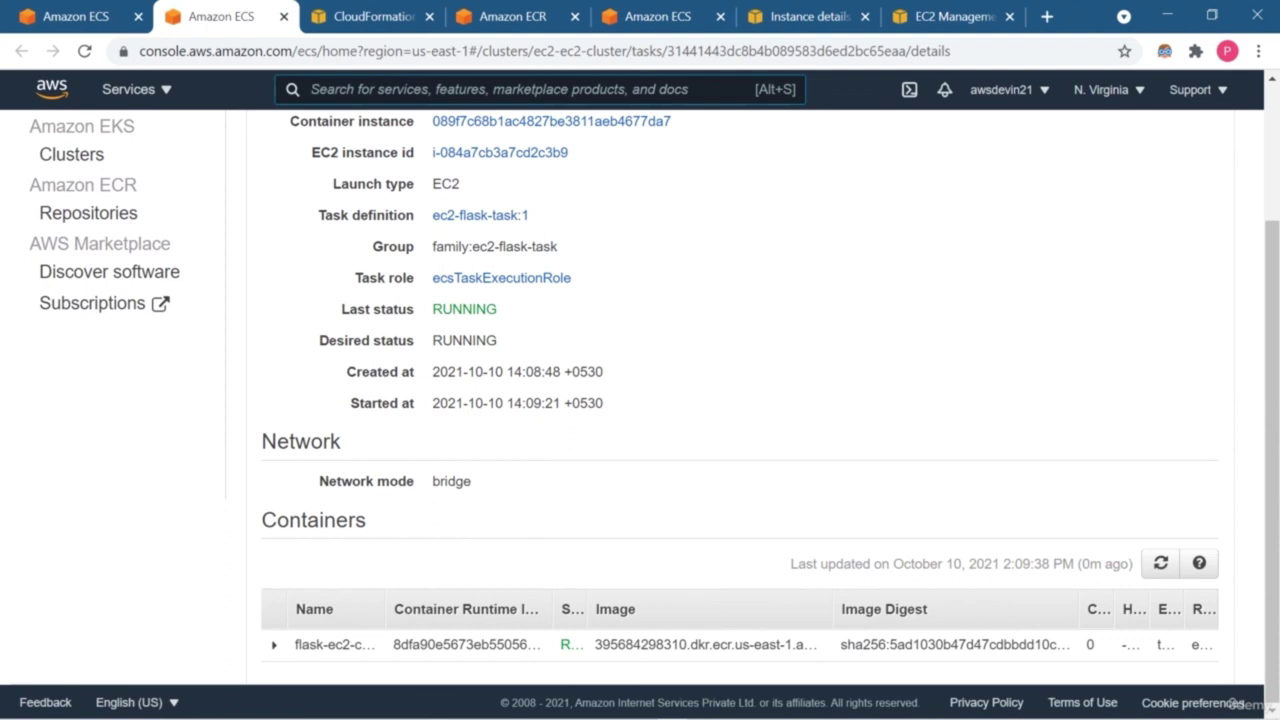
{"action": "scroll", "coordinate": [740, 400], "scroll_direction": "up", "scroll_amount": 2}
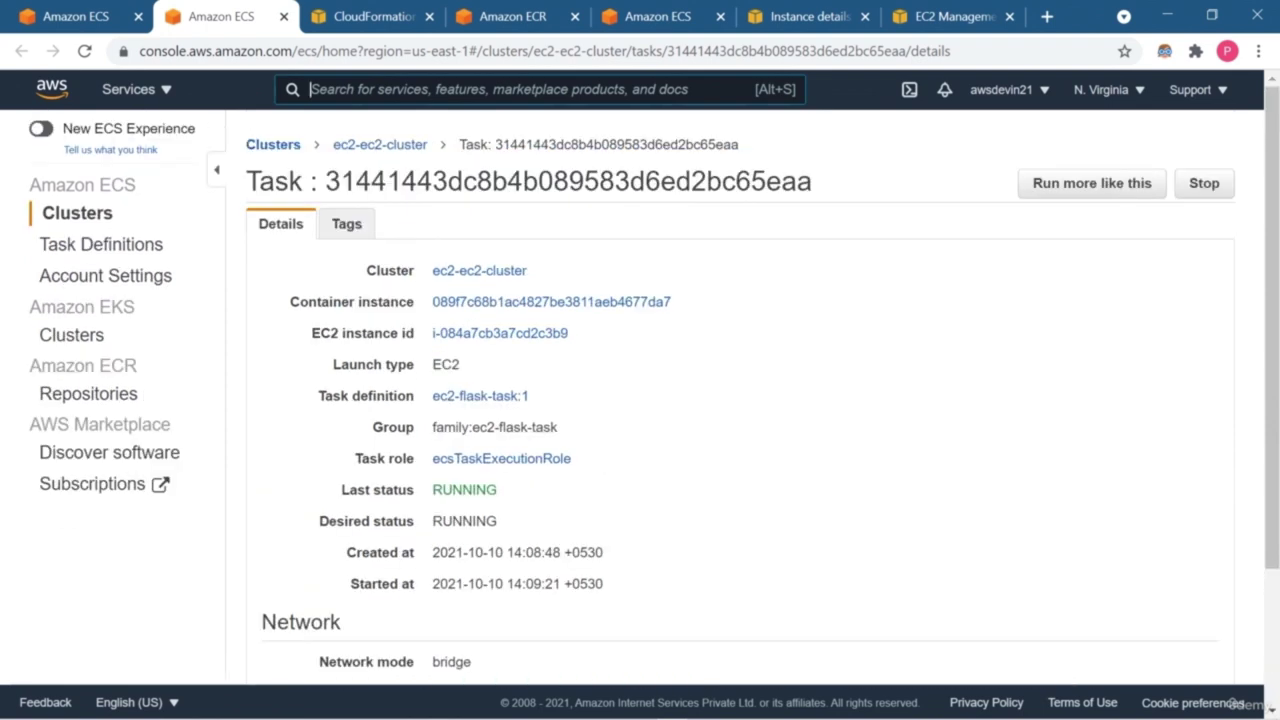
{"action": "left_click", "coordinate": [283, 16]}
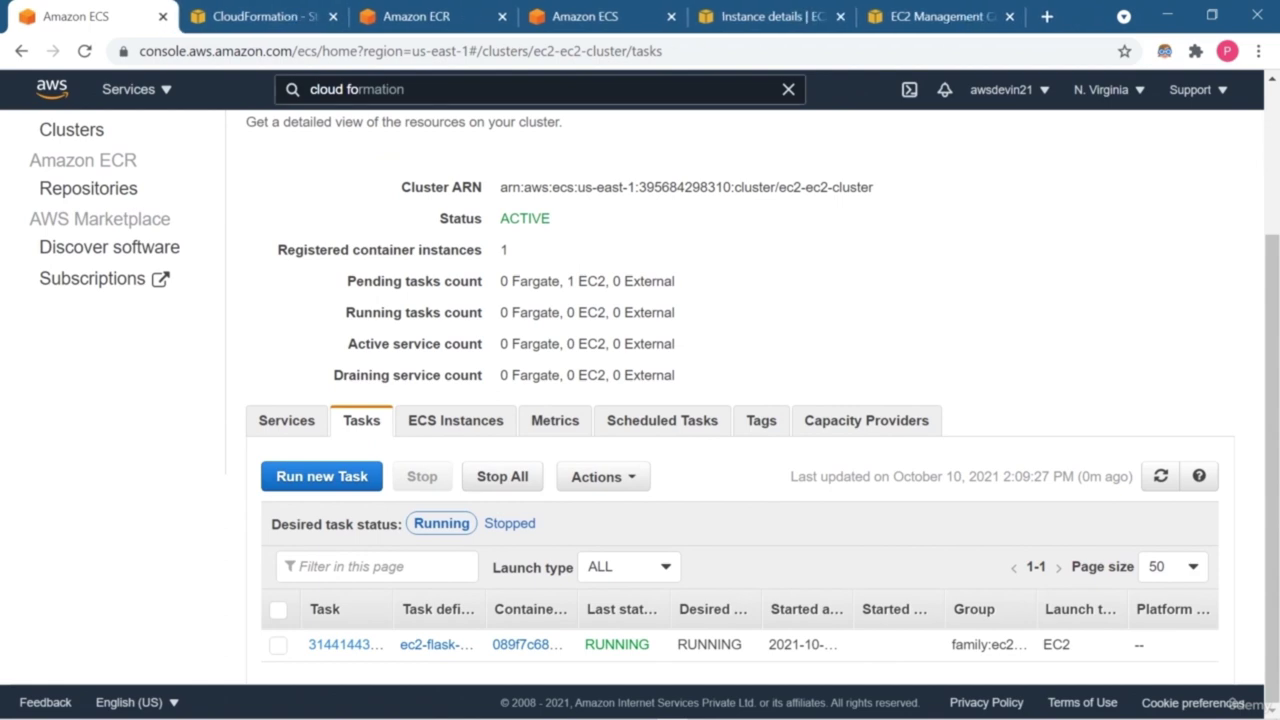
Step: Open the task's ec2-flask-task definition in a separate browser tab and review its settings
{"action": "middle_click", "coordinate": [436, 644]}
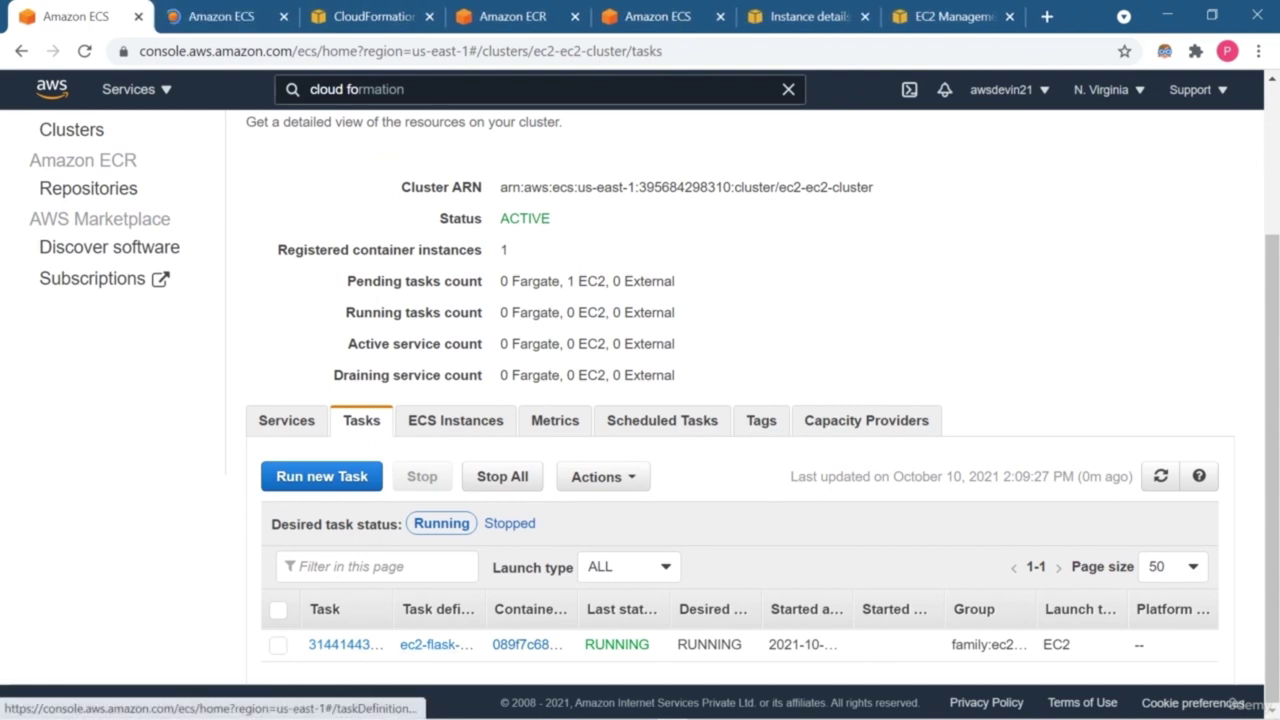
{"action": "key", "text": "ctrl+Tab"}
{"action": "scroll", "coordinate": [740, 400], "scroll_direction": "down", "scroll_amount": 7}
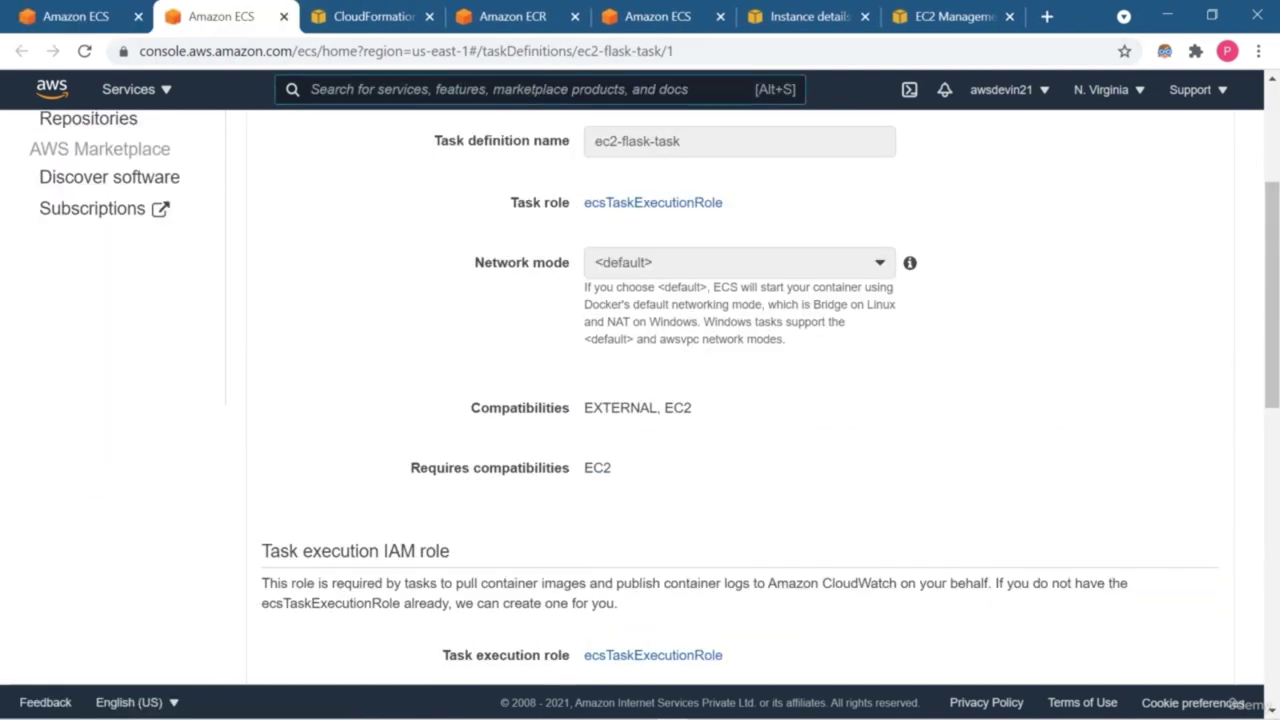
{"action": "scroll", "coordinate": [740, 400], "scroll_direction": "down", "scroll_amount": 4}
{"action": "scroll", "coordinate": [740, 400], "scroll_direction": "up", "scroll_amount": 10}
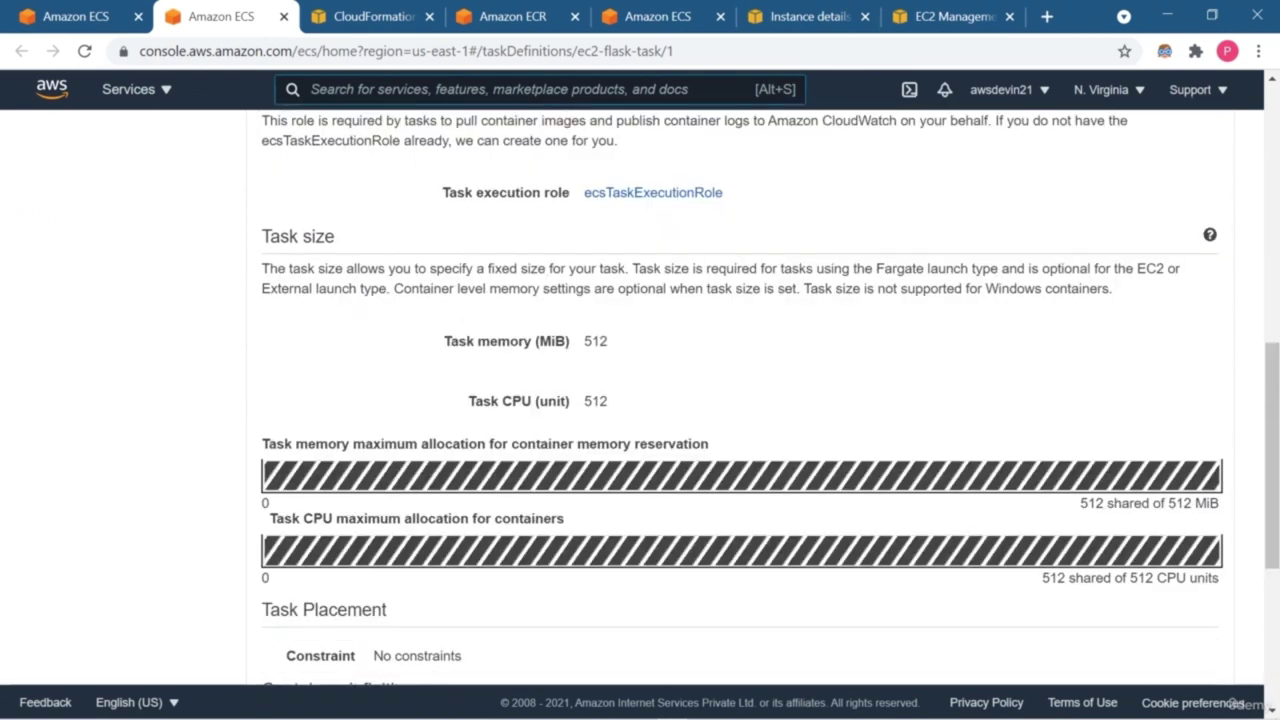
Step: View the JSON and tags of the ec2-flask-task revision 1 definition, and close its browser tab
{"action": "left_click", "coordinate": [351, 357]}
{"action": "left_click", "coordinate": [413, 357]}
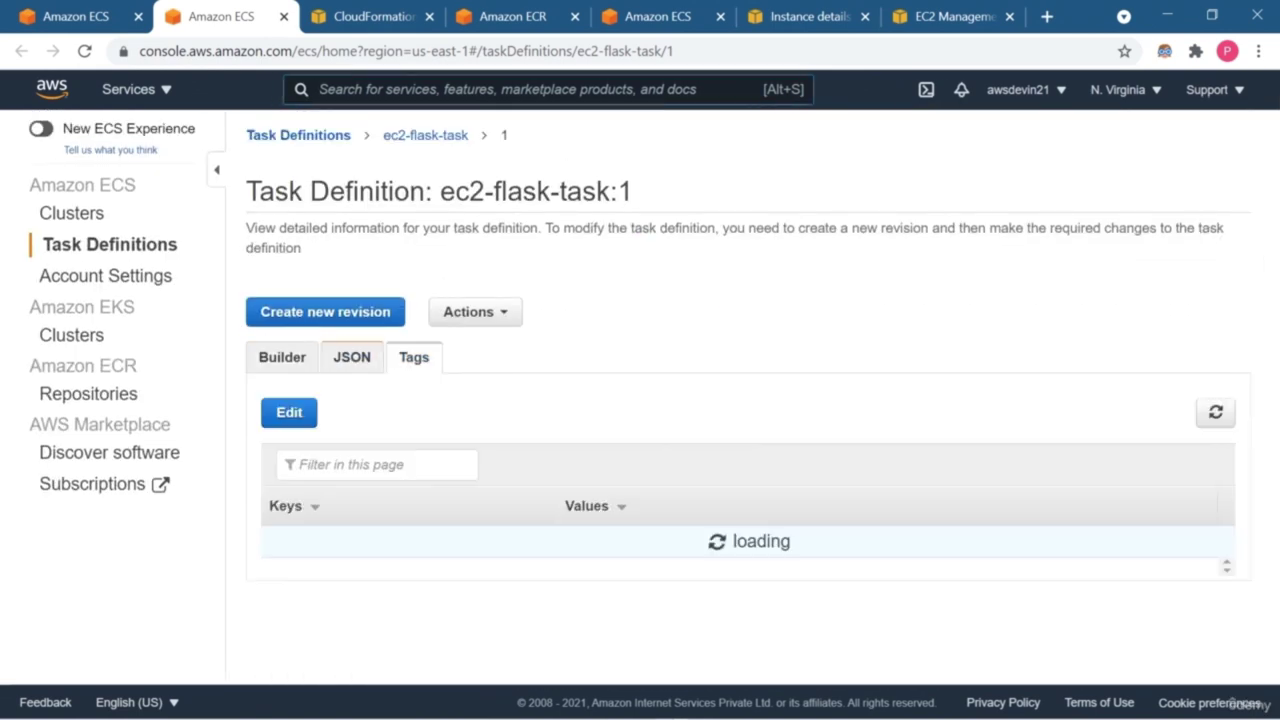
{"action": "left_click", "coordinate": [284, 16]}
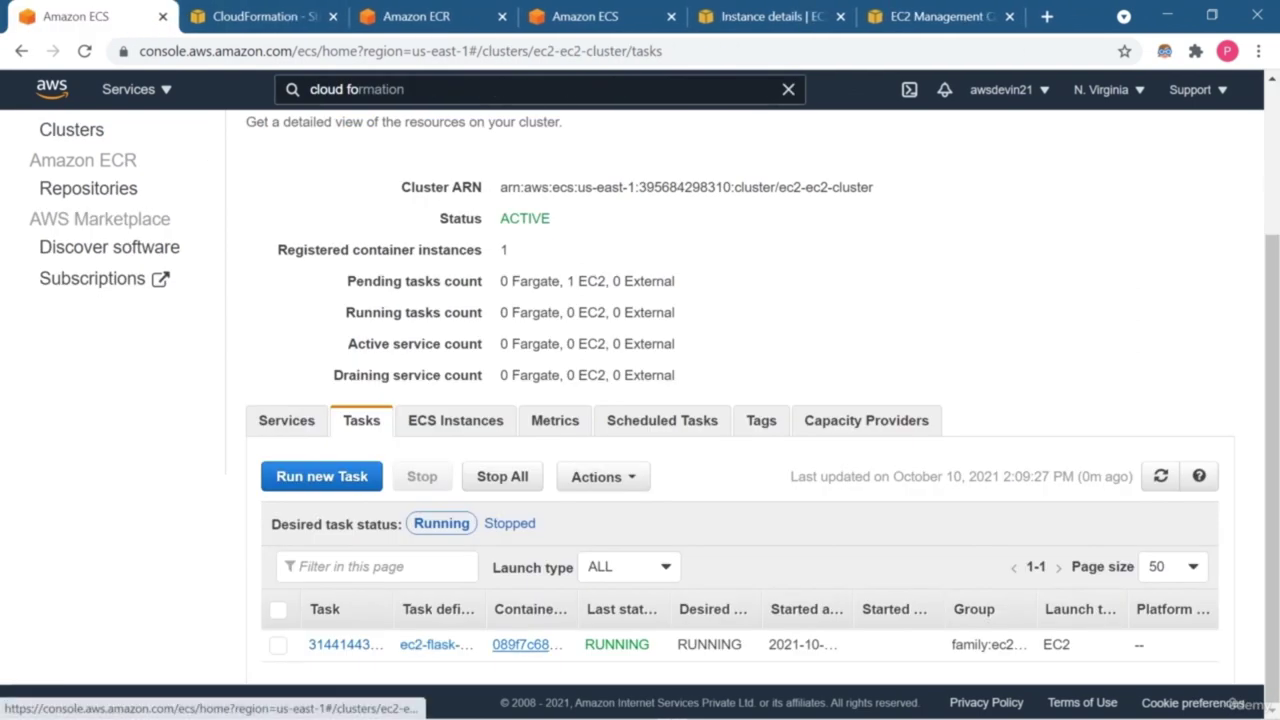
Step: Open the running task's container instance in a separate browser tab and review its details and tasks
{"action": "middle_click", "coordinate": [527, 644]}
{"action": "key", "text": "ctrl+Tab"}
{"action": "scroll", "coordinate": [640, 400], "scroll_direction": "down", "scroll_amount": 5}
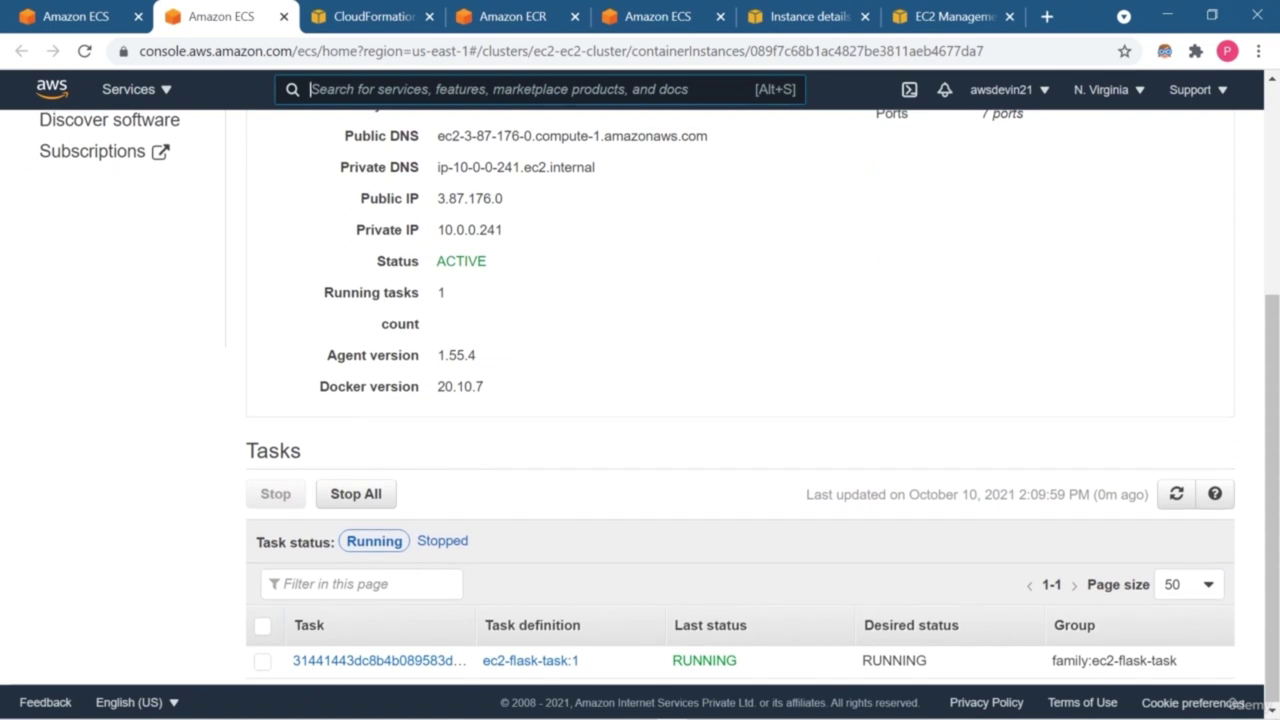
{"action": "scroll", "coordinate": [640, 400], "scroll_direction": "up", "scroll_amount": 2}
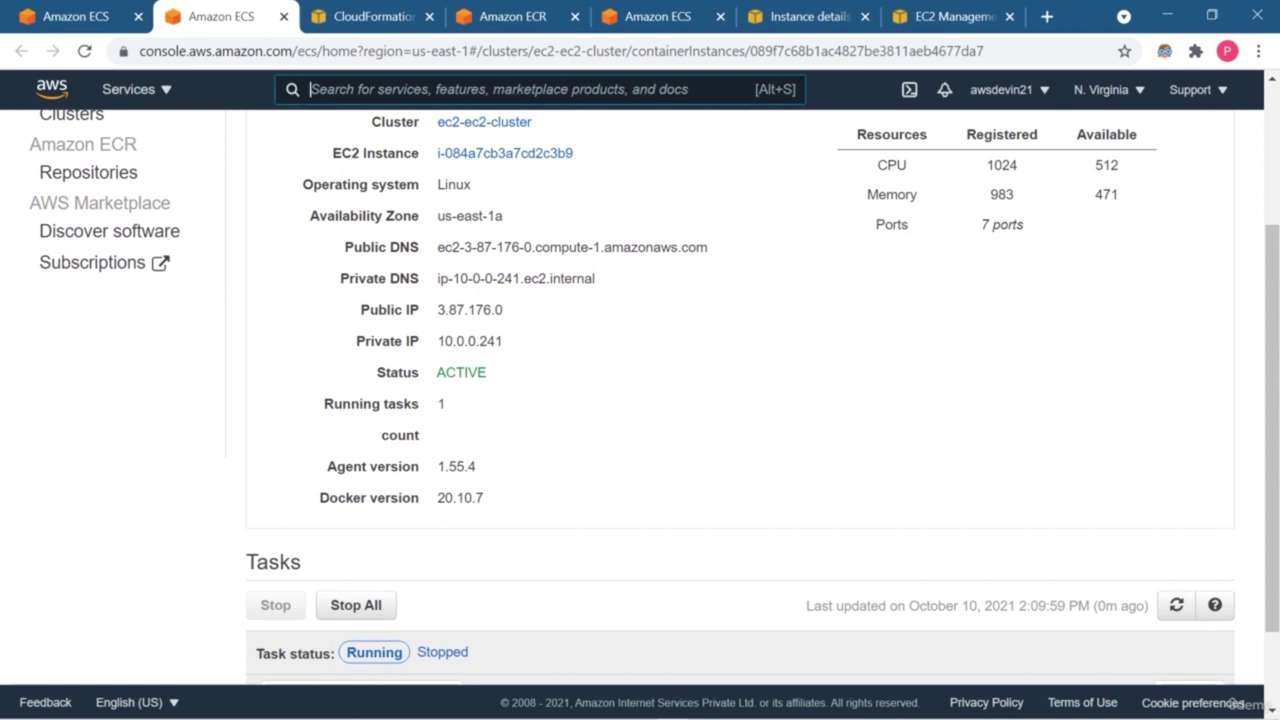
Step: Open the container instance's public IP address in a new browser tab to check the Flask app
{"action": "left_click_drag", "start_coordinate": [437, 310], "coordinate": [502, 310]}
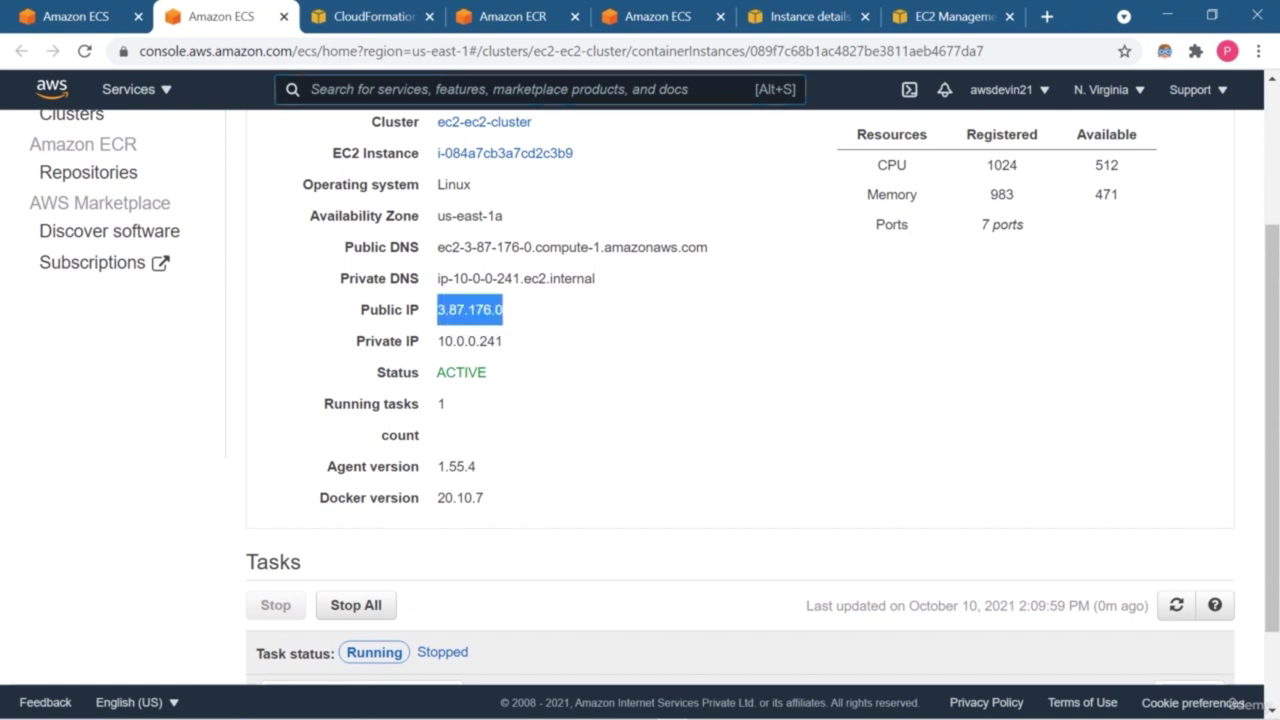
{"action": "right_click", "coordinate": [500, 311]}
{"action": "left_click", "coordinate": [505, 331]}
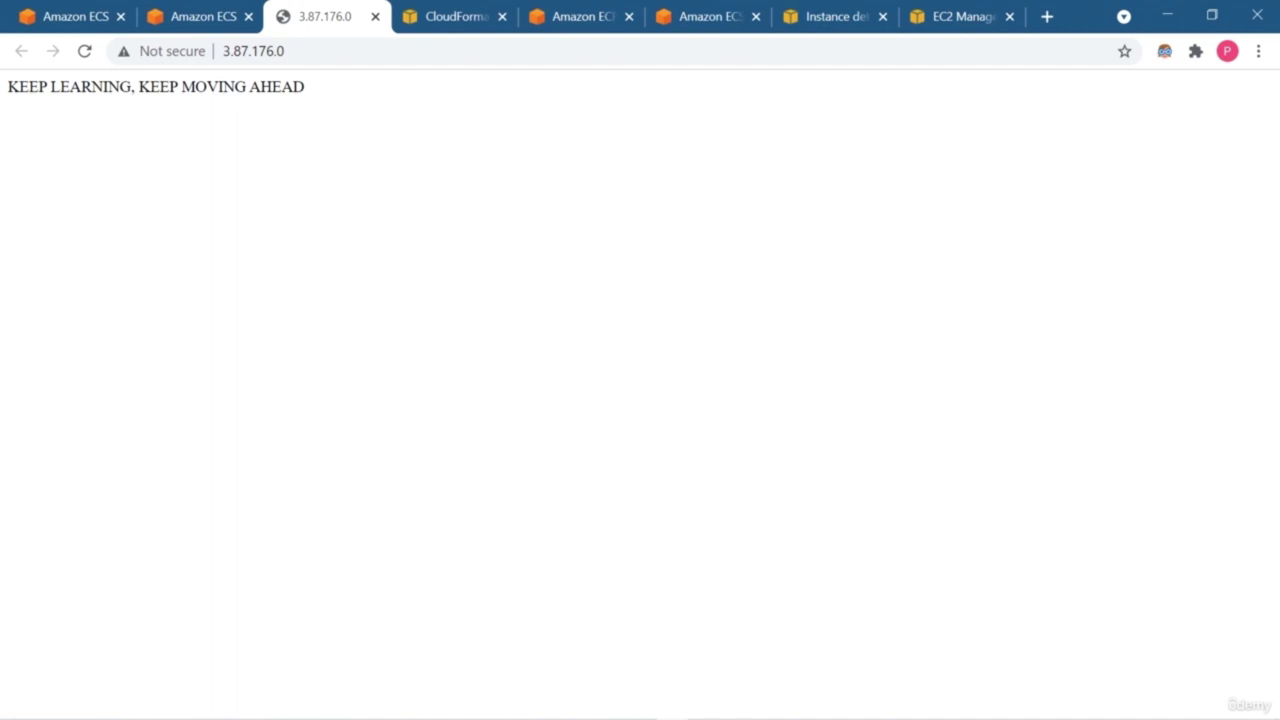
Step: Examine the container instance's details, available resources and task list, and check the Flask app page again
{"action": "key", "text": "ctrl+shift+Tab"}
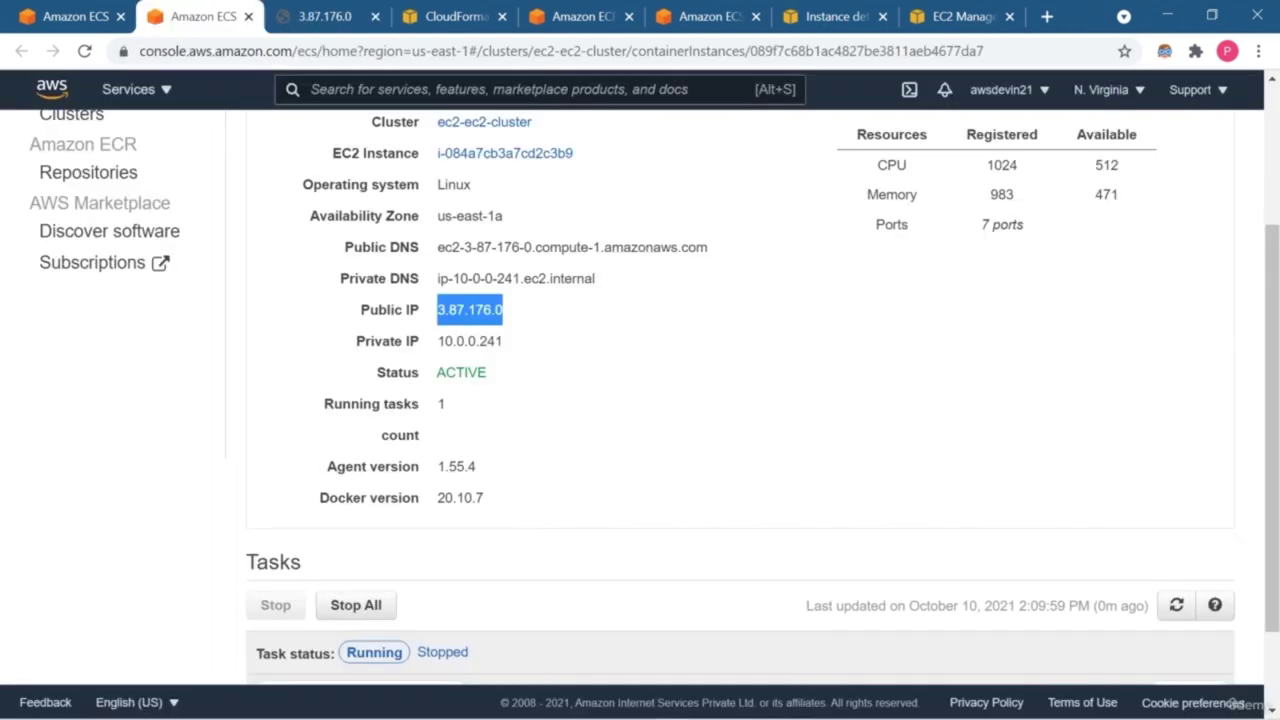
{"action": "scroll", "coordinate": [640, 400], "scroll_direction": "up", "scroll_amount": 4}
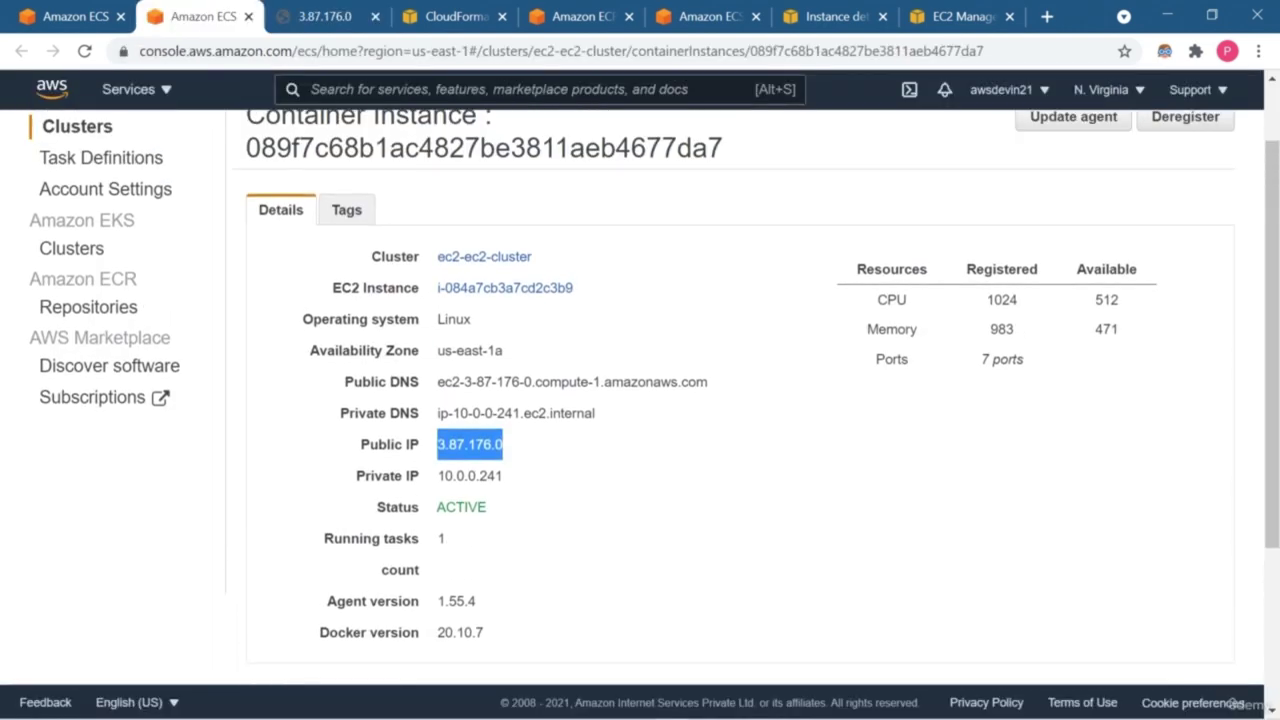
{"action": "scroll", "coordinate": [640, 400], "scroll_direction": "down", "scroll_amount": 3}
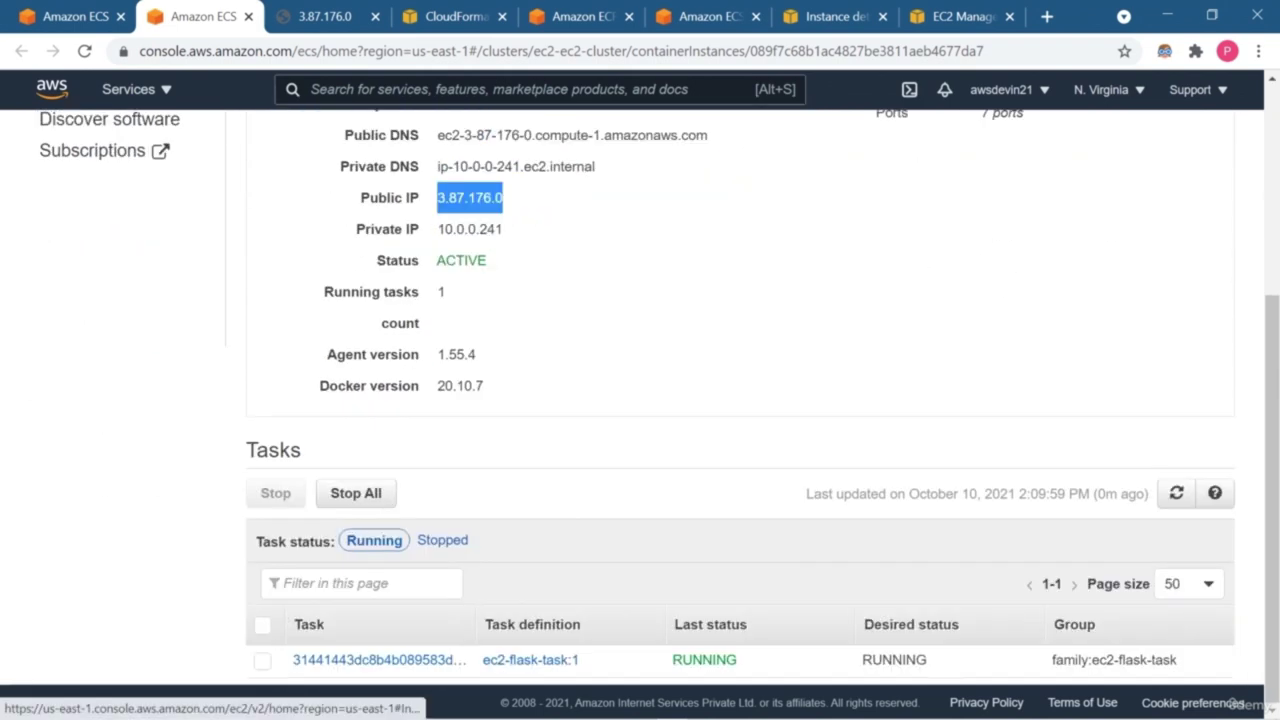
{"action": "scroll", "coordinate": [640, 400], "scroll_direction": "up", "scroll_amount": 4}
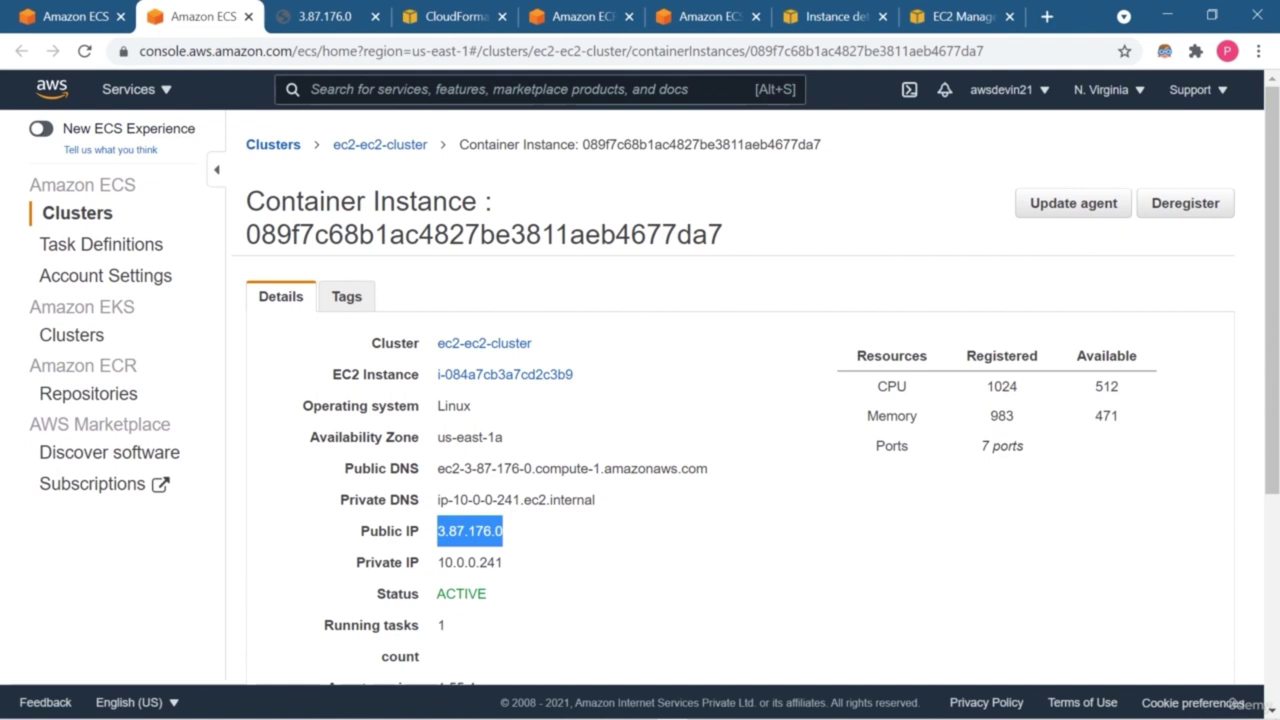
{"action": "scroll", "coordinate": [640, 400], "scroll_direction": "down", "scroll_amount": 1}
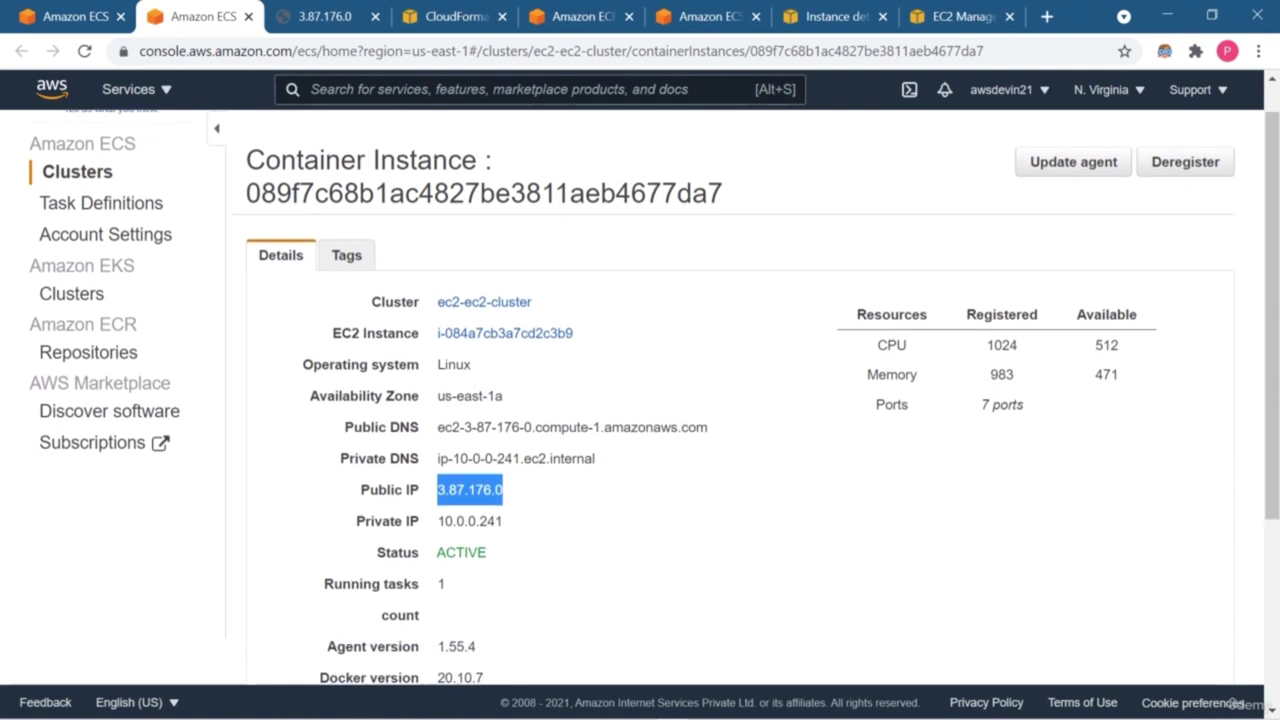
{"action": "scroll", "coordinate": [640, 400], "scroll_direction": "up", "scroll_amount": 1}
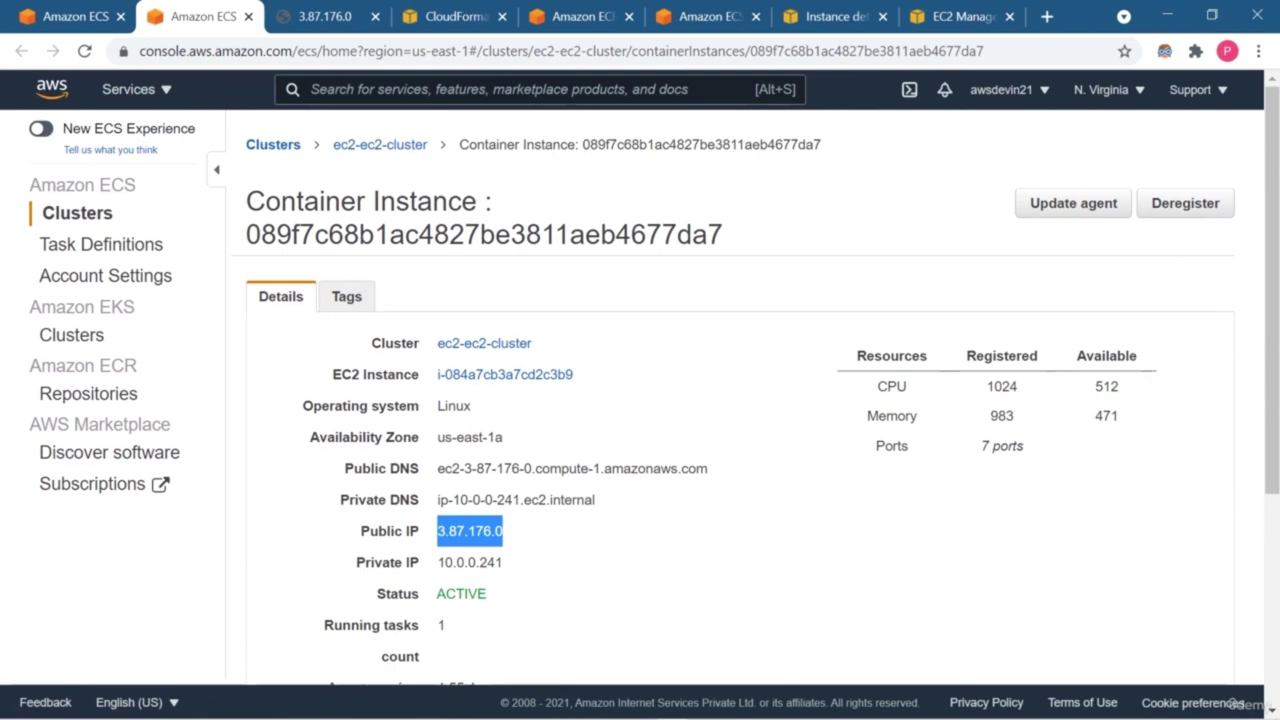
{"action": "scroll", "coordinate": [640, 400], "scroll_direction": "down", "scroll_amount": 4}
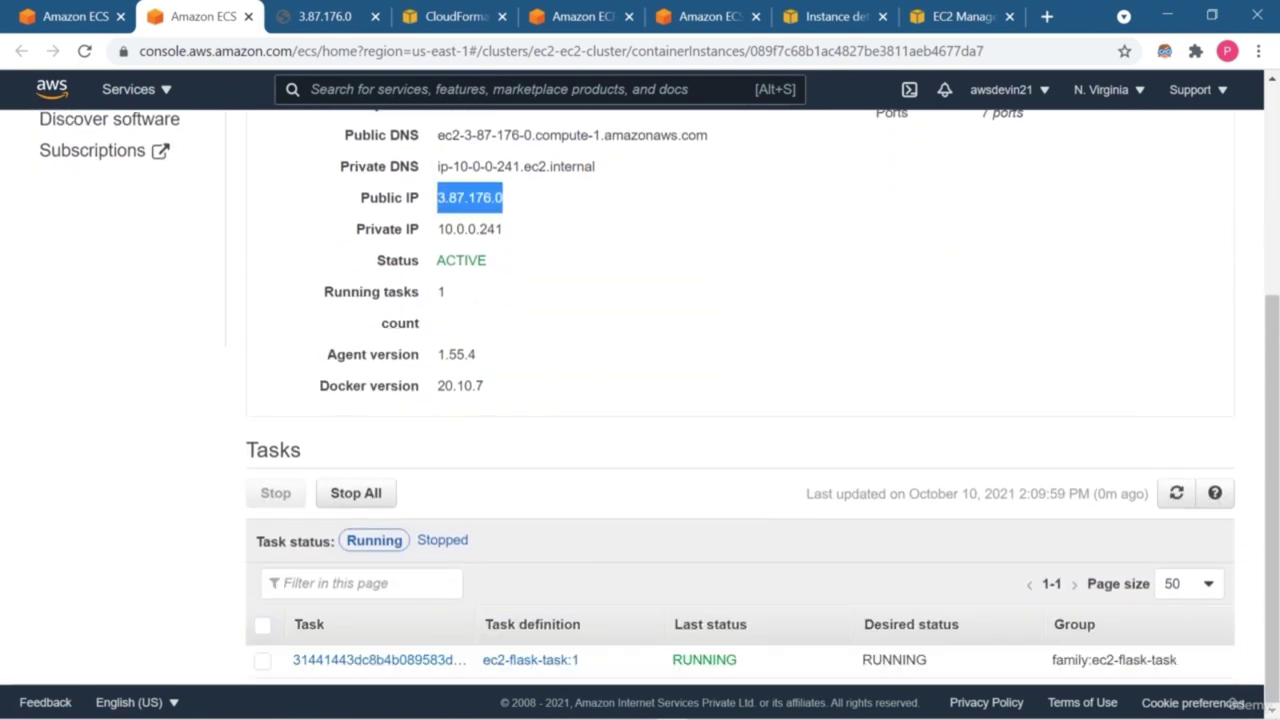
{"action": "key", "text": "ctrl+Tab"}
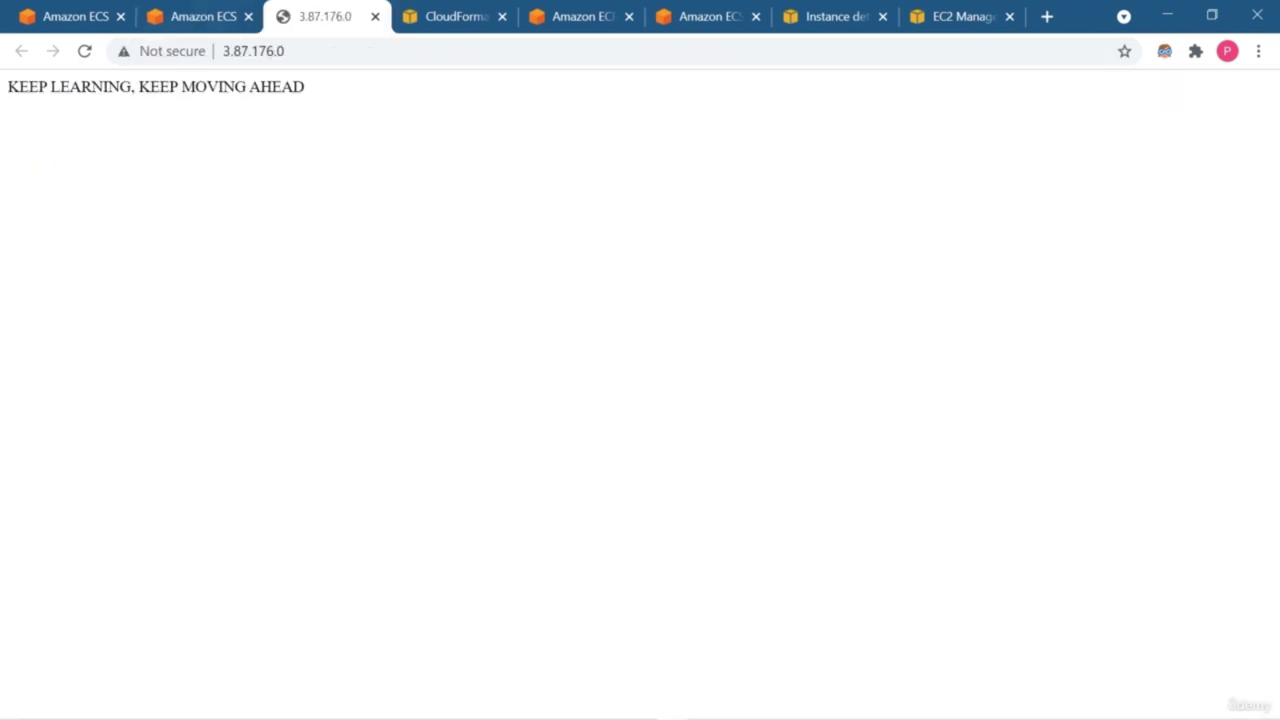
{"action": "key", "text": "ctrl+shift+Tab"}
{"action": "scroll", "coordinate": [640, 400], "scroll_direction": "up", "scroll_amount": 3}
{"action": "scroll", "coordinate": [640, 400], "scroll_direction": "up", "scroll_amount": 1}
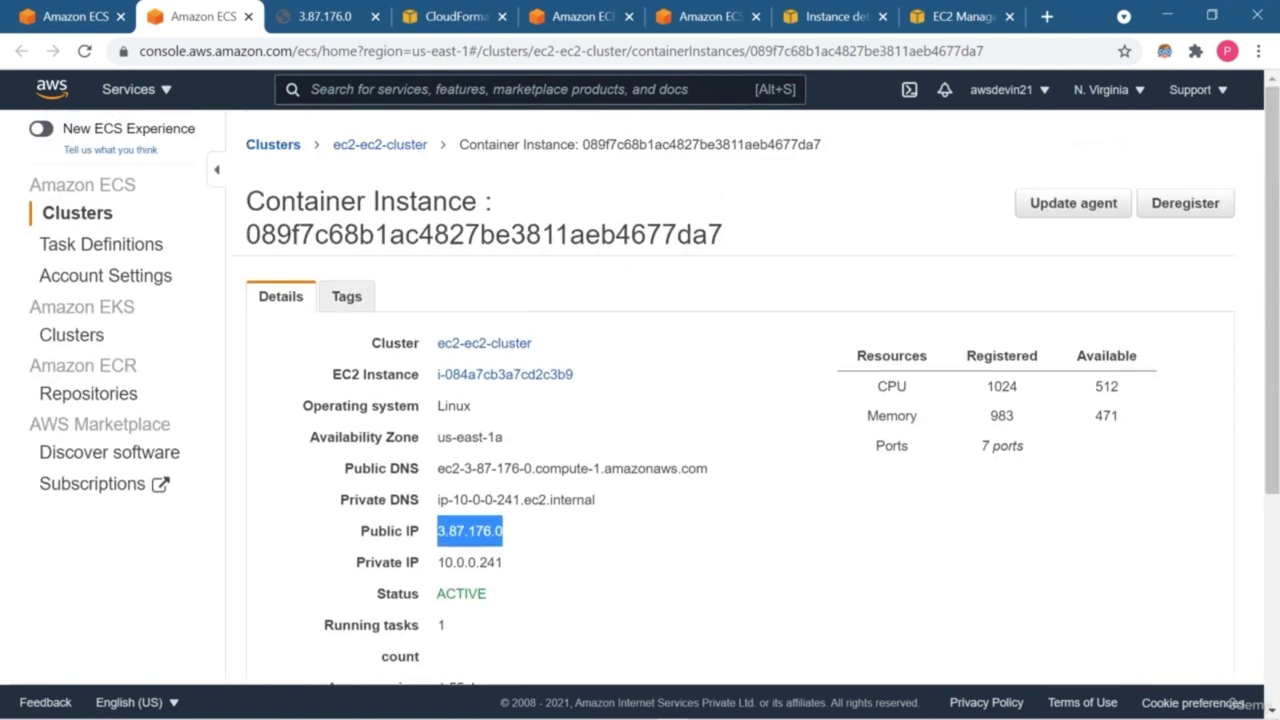
Step: Return to ec2-ec2-cluster from the container instance page and review the cluster's summary and ECS instances
{"action": "left_click", "coordinate": [380, 144]}
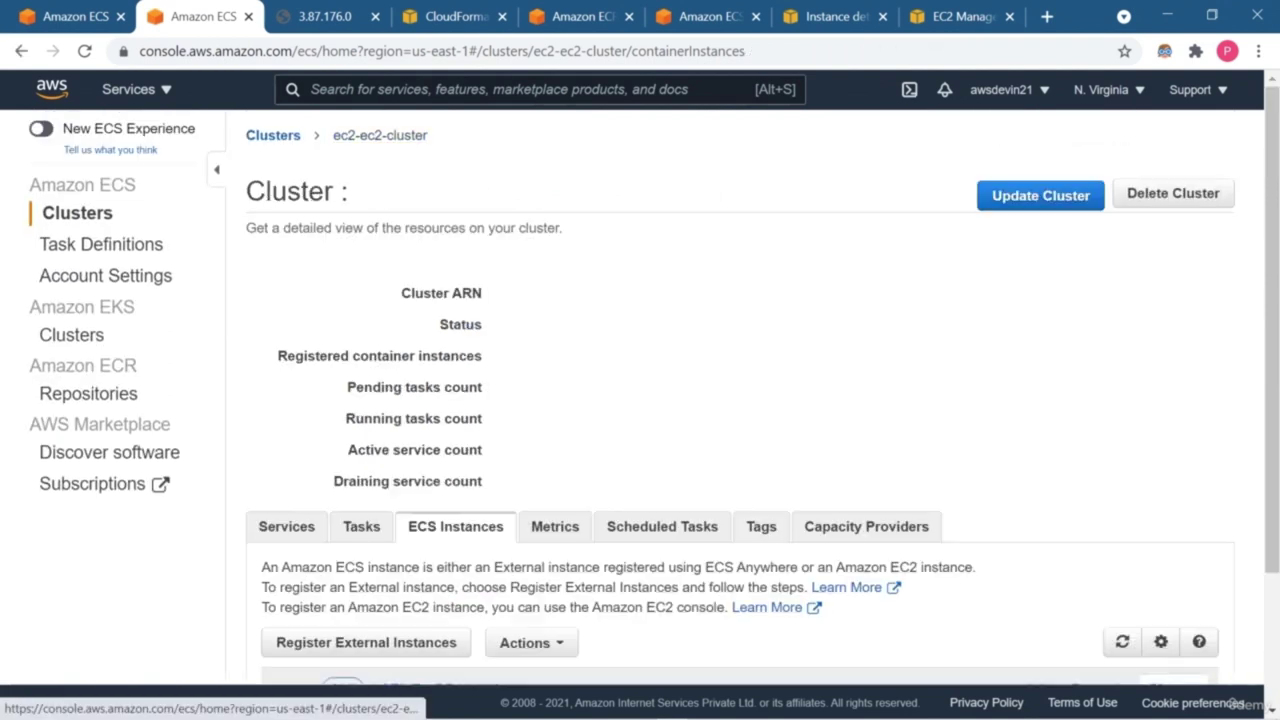
{"action": "scroll", "coordinate": [640, 400], "scroll_direction": "down", "scroll_amount": 2}
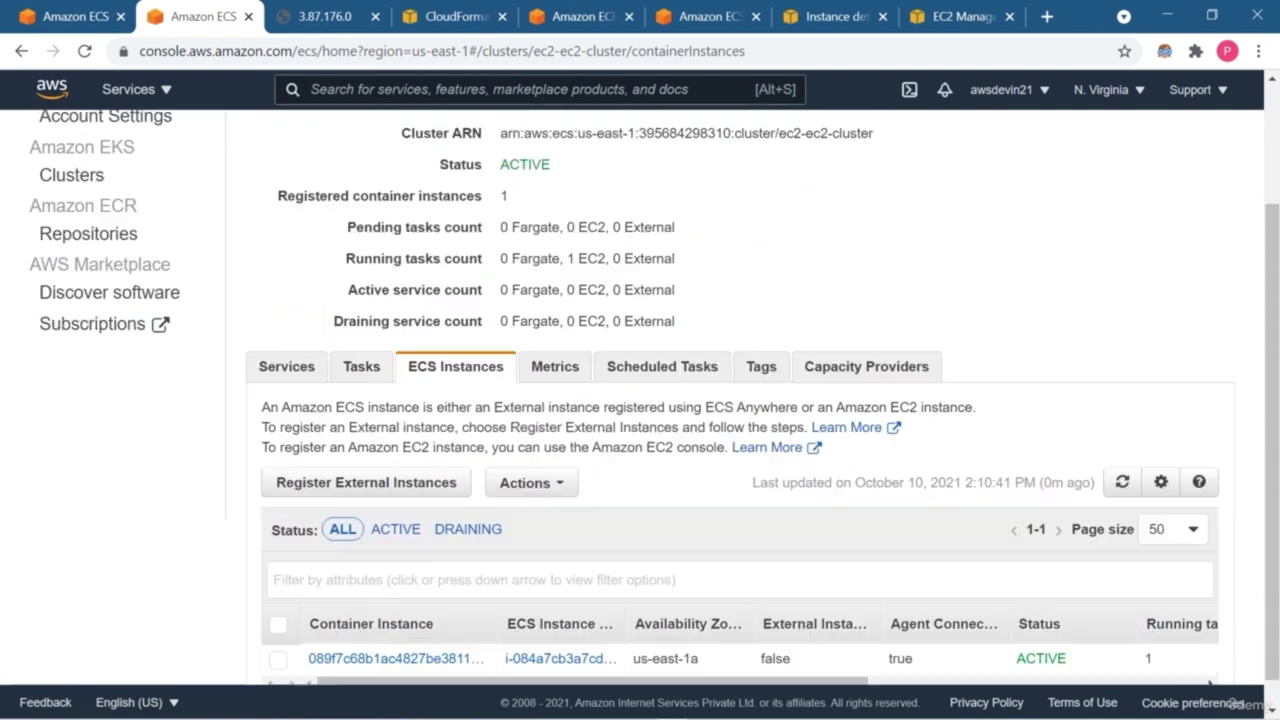
{"action": "scroll", "coordinate": [640, 400], "scroll_direction": "up", "scroll_amount": 3}
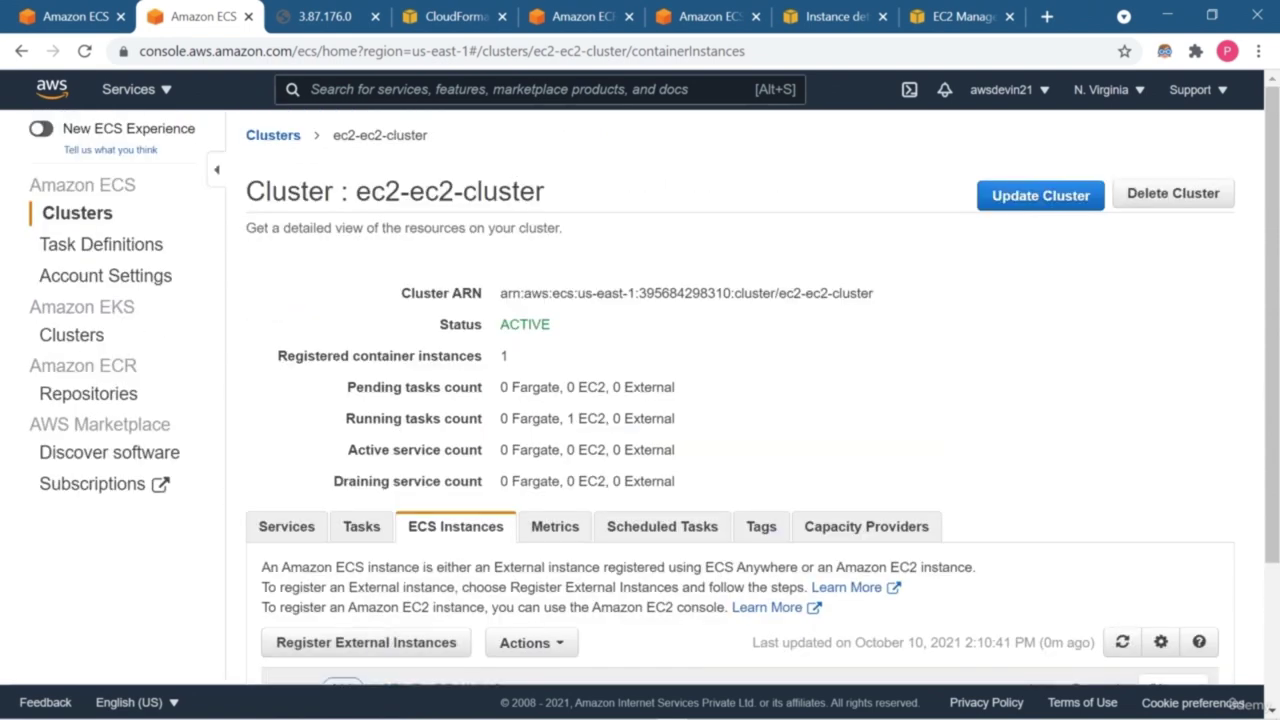
Step: Open revision 1 of the ec2-flask-task definition and review its task size, placement, container definitions and required attributes
{"action": "left_click", "coordinate": [110, 244]}
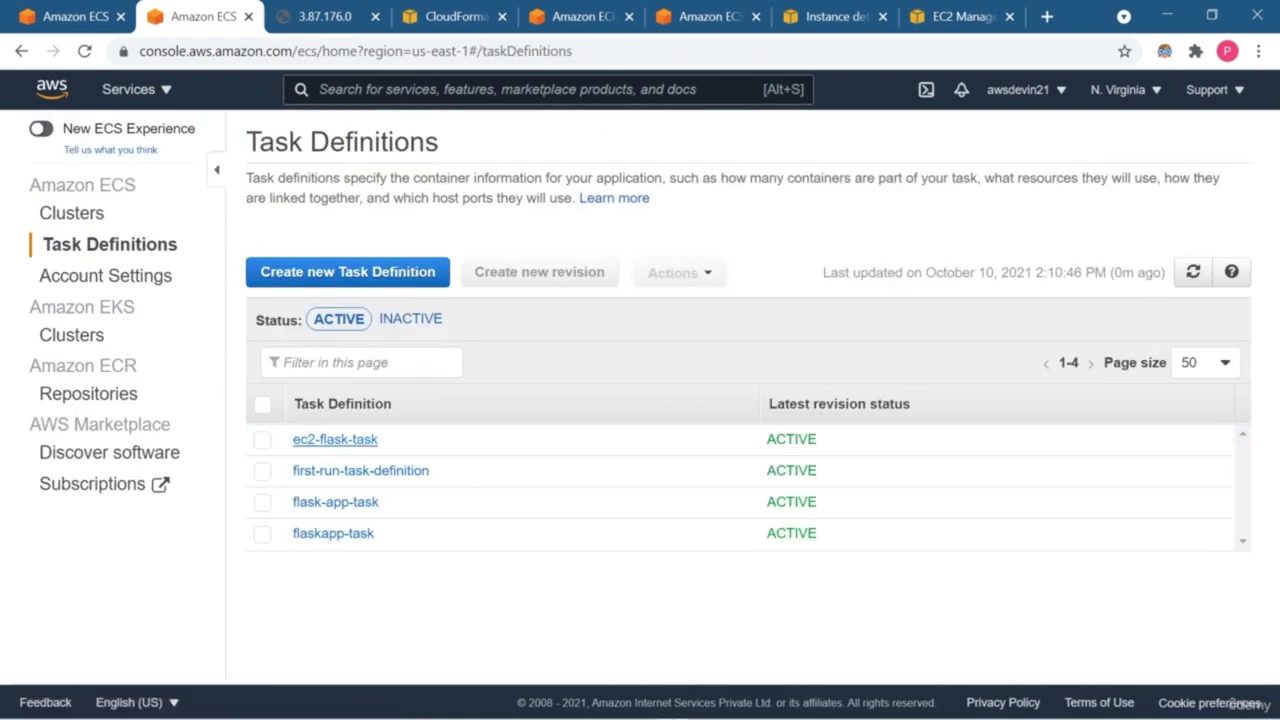
{"action": "left_click", "coordinate": [335, 439]}
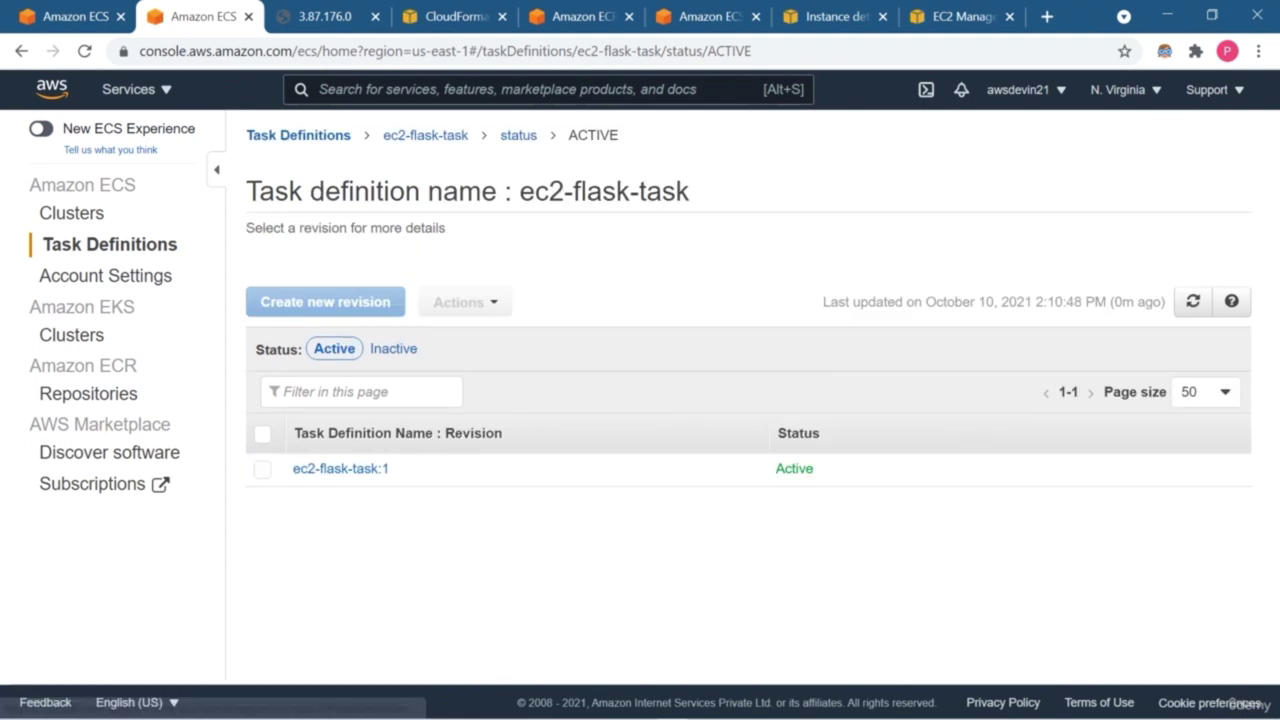
{"action": "left_click", "coordinate": [340, 468]}
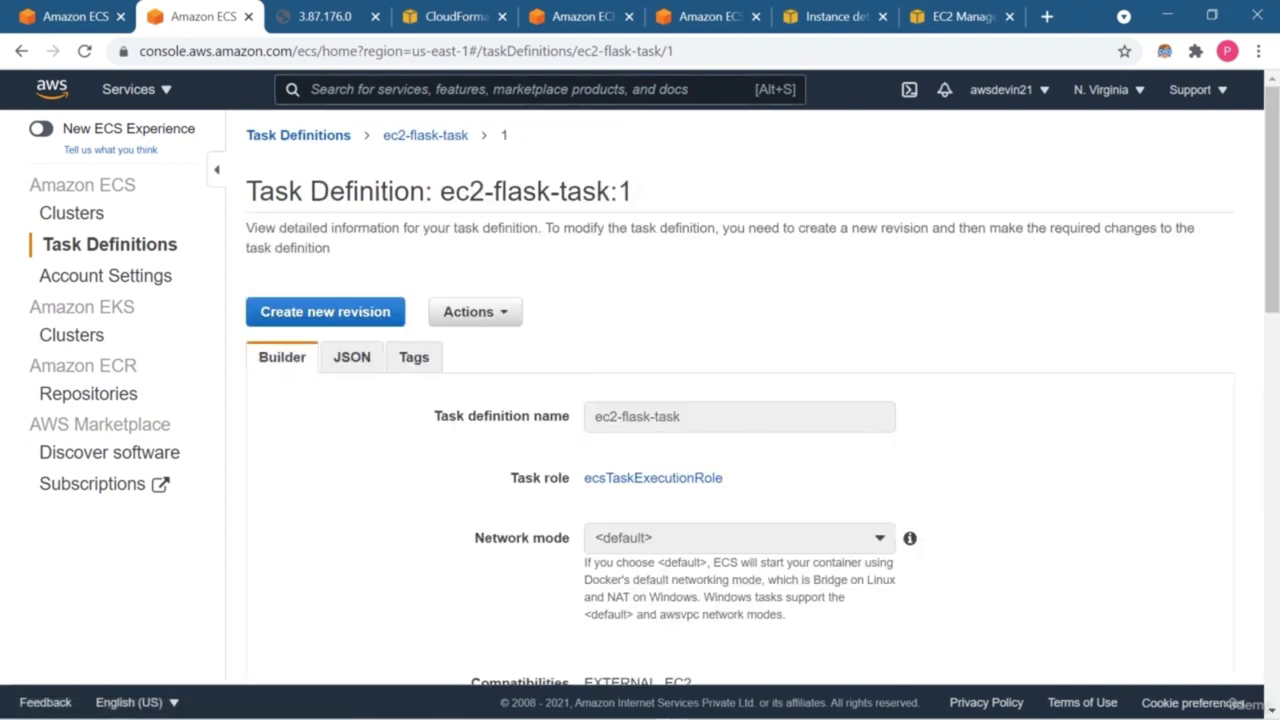
{"action": "left_click", "coordinate": [475, 311]}
{"action": "scroll", "coordinate": [740, 400], "scroll_direction": "down", "scroll_amount": 10}
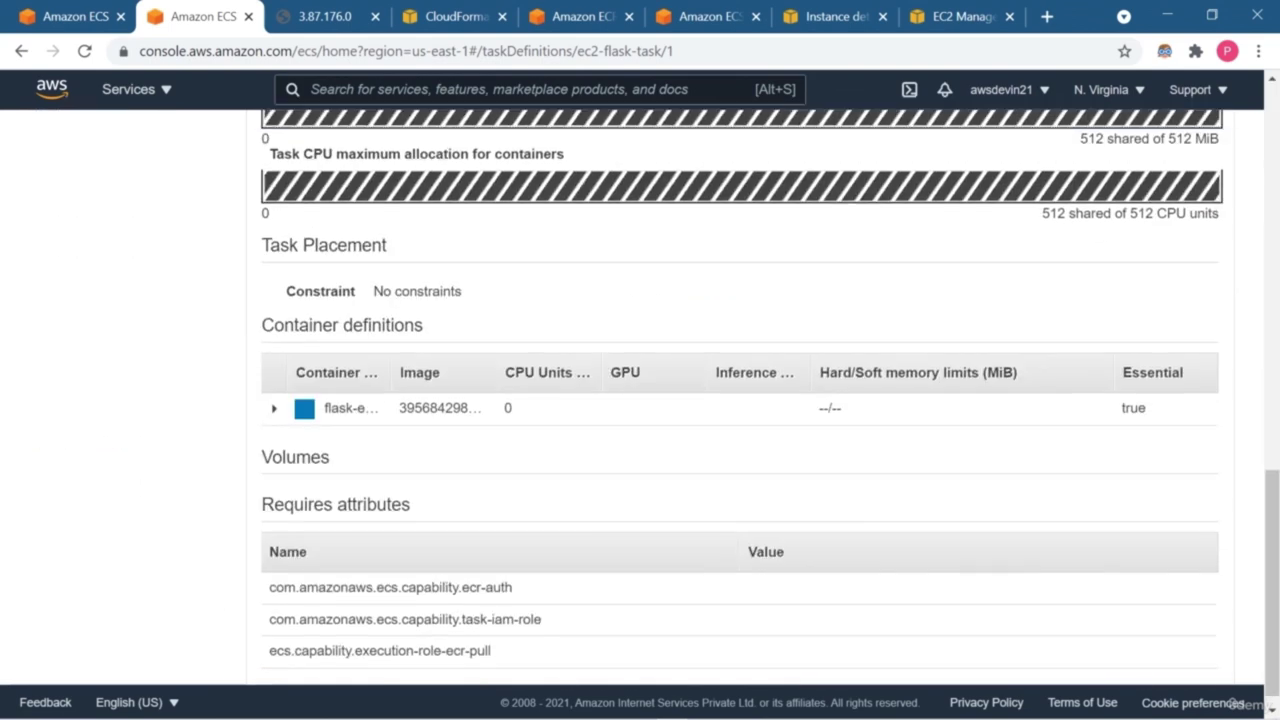
{"action": "scroll", "coordinate": [740, 400], "scroll_direction": "up", "scroll_amount": 15}
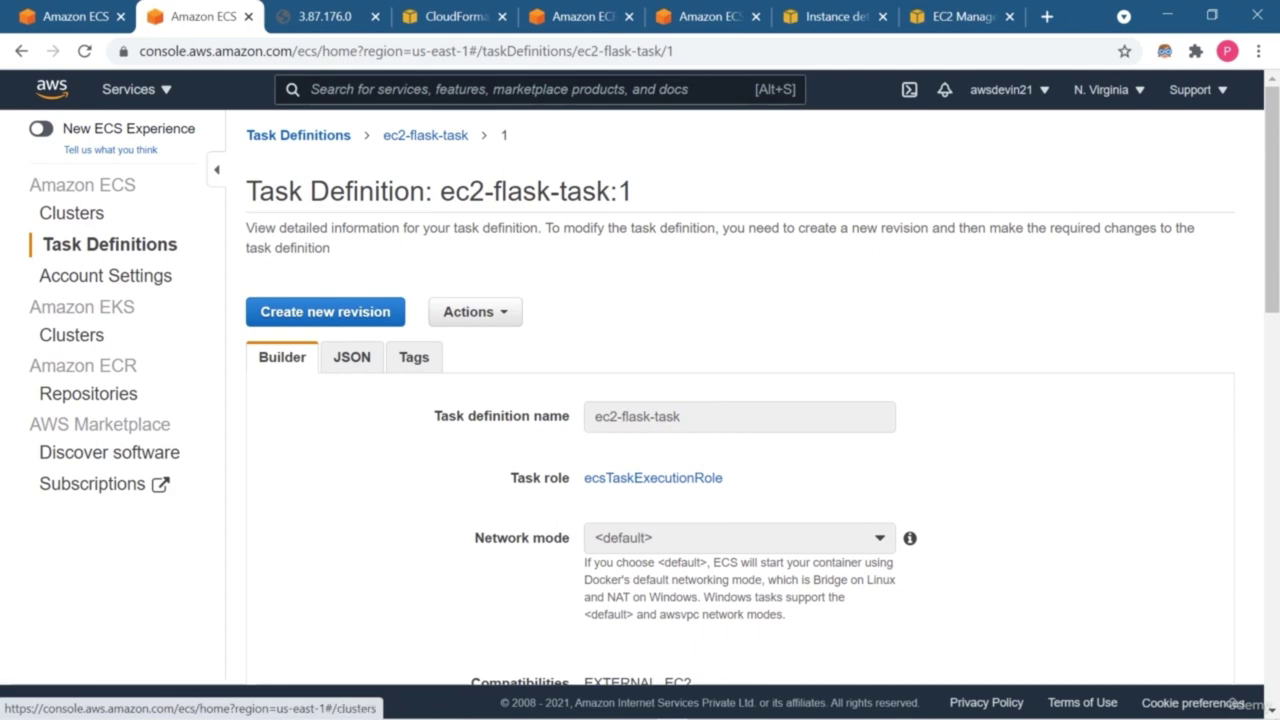
Step: Open the clusters overview and examine the service, task and utilization figures for ec2-ec2-cluster
{"action": "left_click", "coordinate": [71, 212]}
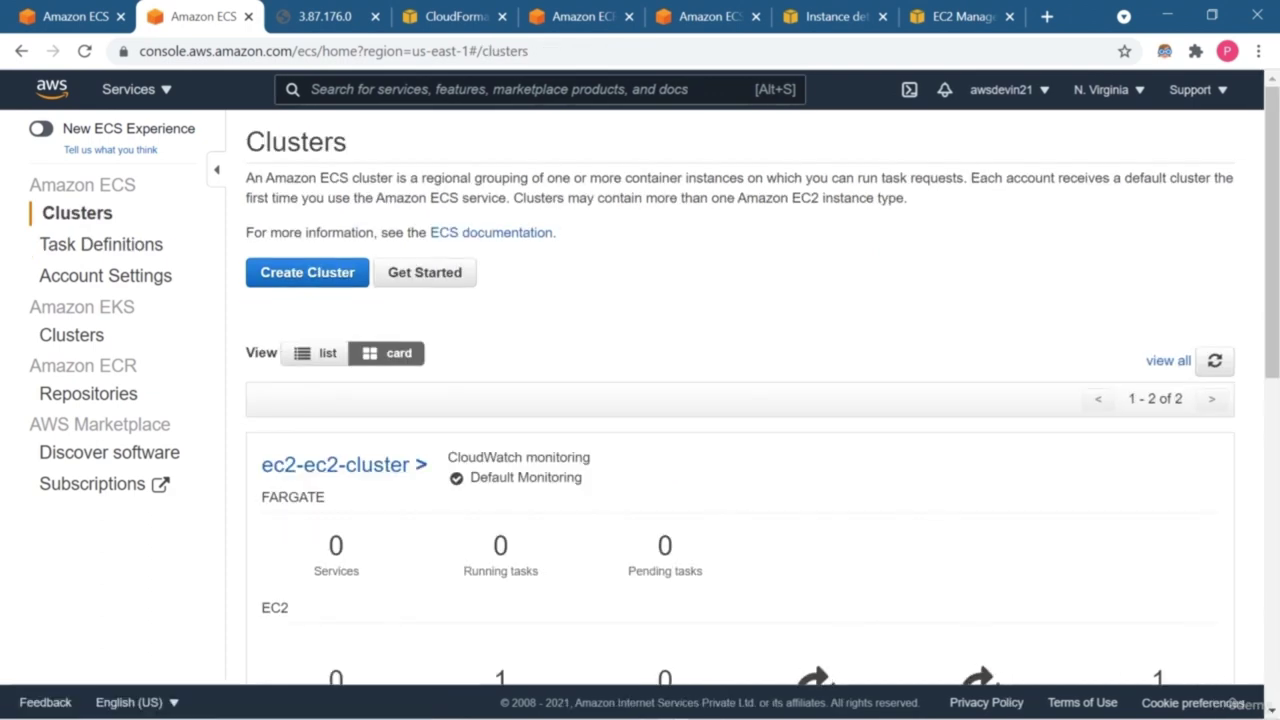
{"action": "scroll", "coordinate": [640, 400], "scroll_direction": "down", "scroll_amount": 2}
{"action": "scroll", "coordinate": [640, 400], "scroll_direction": "down", "scroll_amount": 4}
{"action": "scroll", "coordinate": [640, 400], "scroll_direction": "up", "scroll_amount": 3}
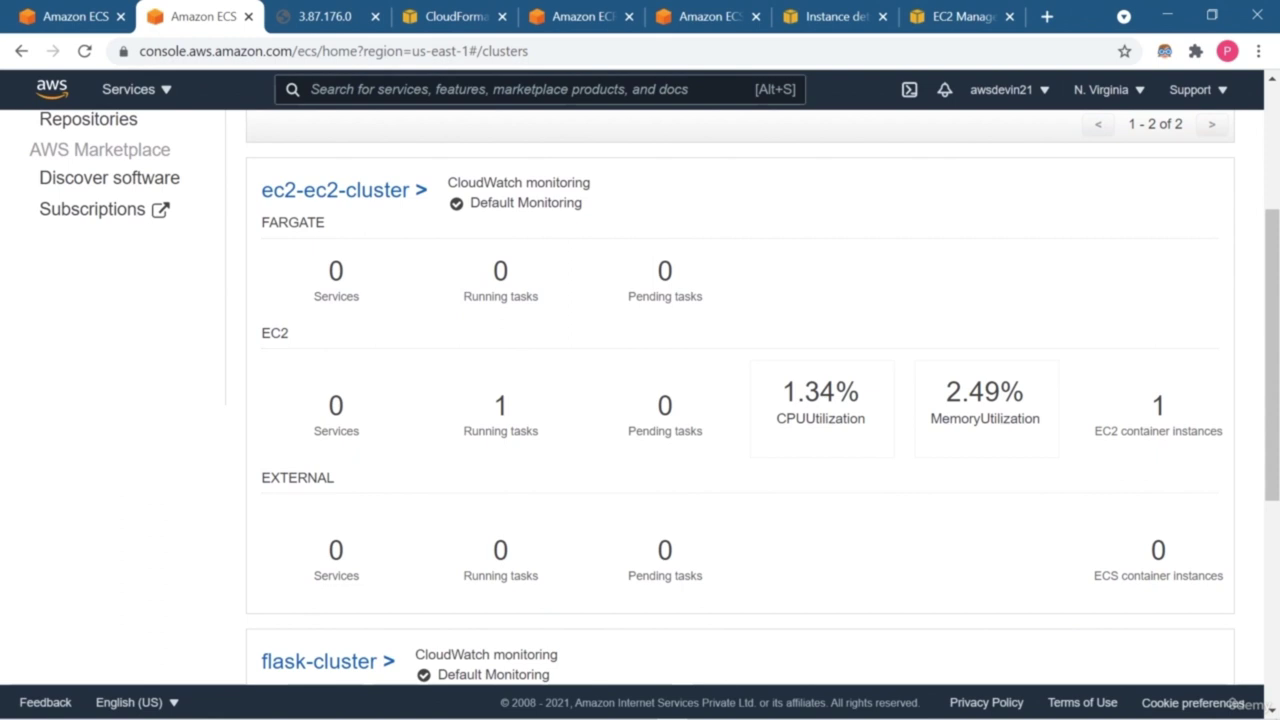
{"action": "scroll", "coordinate": [344, 270], "scroll_direction": "up", "scroll_amount": 1}
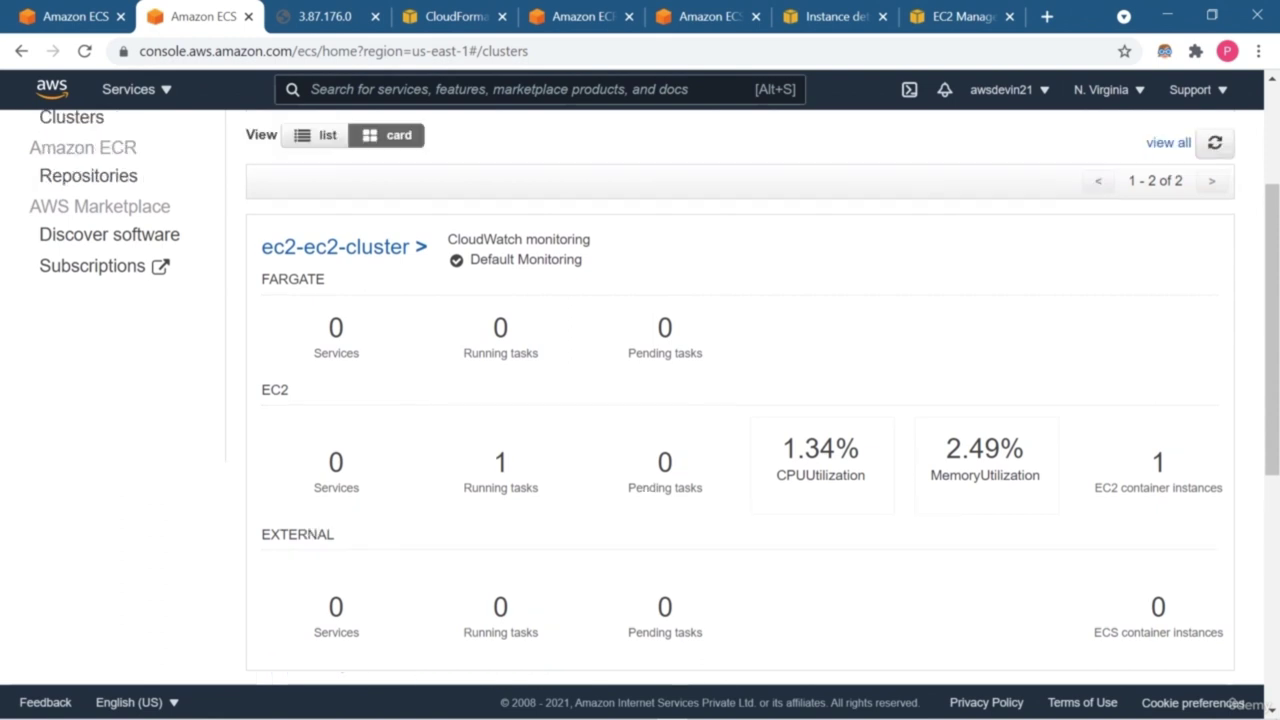
Step: Open ec2-ec2-cluster and show its list of tasks
{"action": "left_click", "coordinate": [344, 270]}
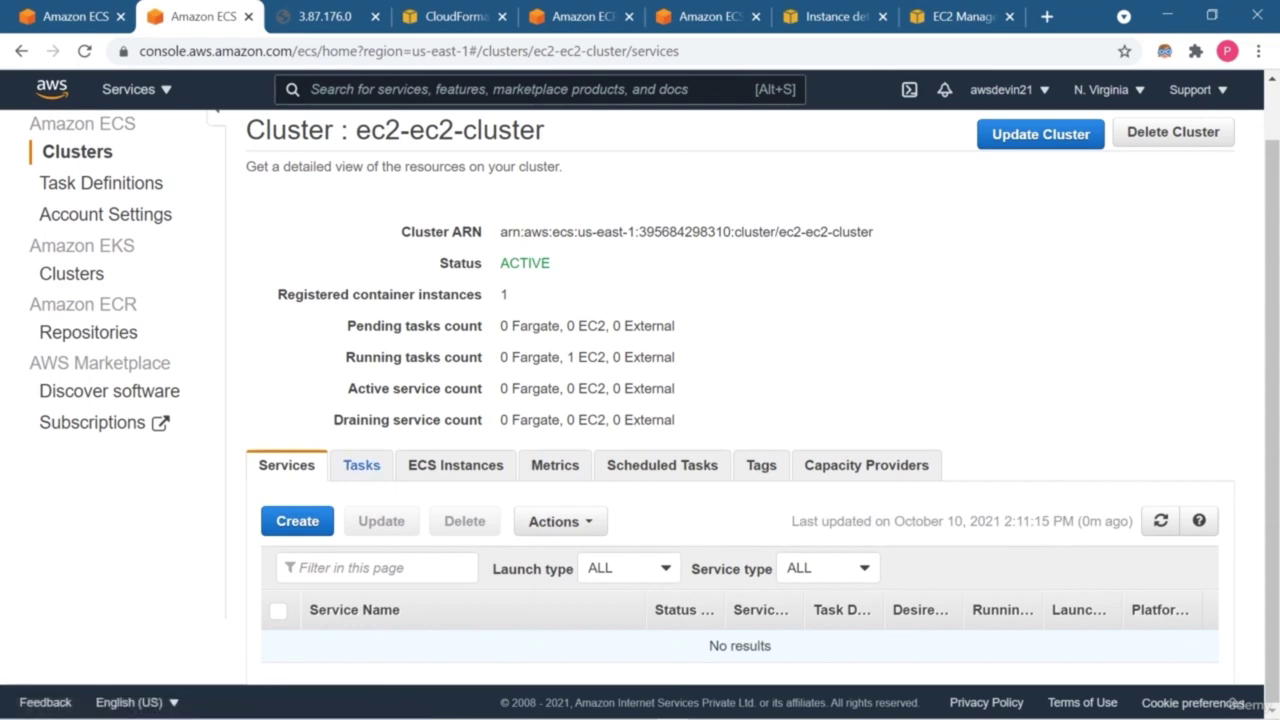
{"action": "left_click", "coordinate": [361, 465]}
{"action": "scroll", "coordinate": [361, 465], "scroll_direction": "down", "scroll_amount": 1}
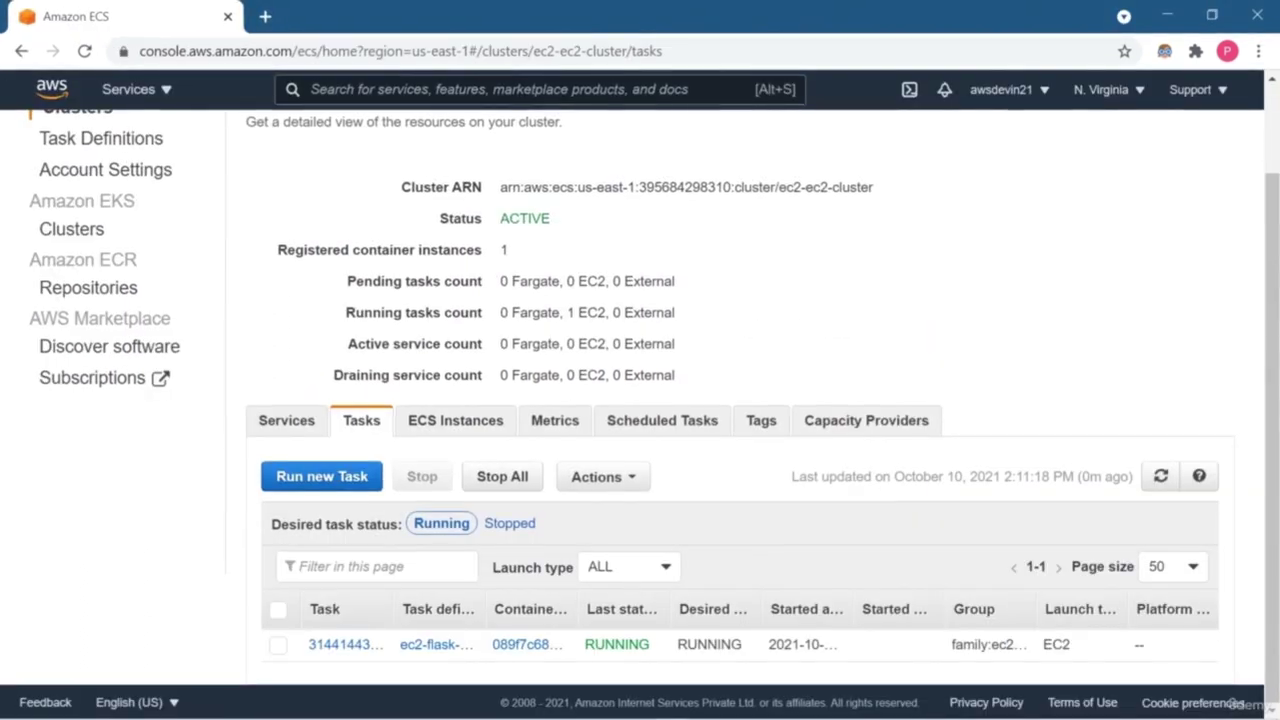
Step: Open the task's container instance, task definition and task details in separate browser tabs, view the container instance, and close all three tabs
{"action": "middle_click", "coordinate": [527, 644]}
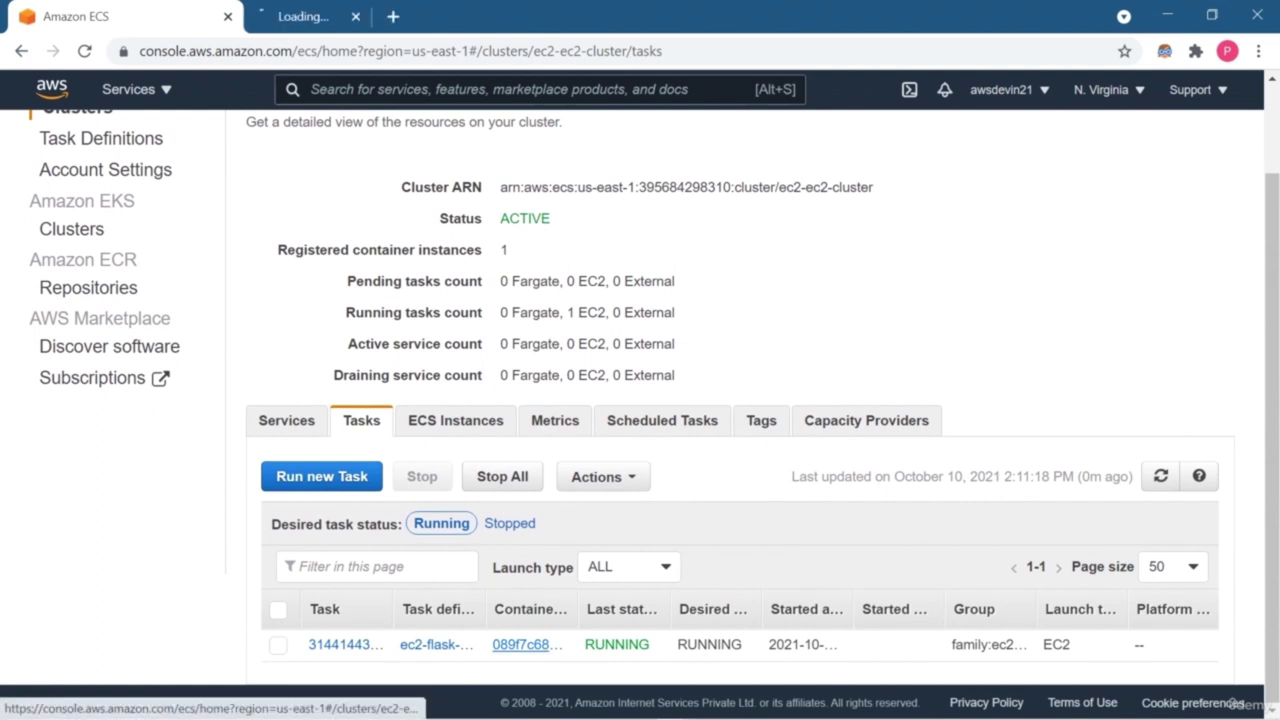
{"action": "middle_click", "coordinate": [437, 644]}
{"action": "middle_click", "coordinate": [345, 644]}
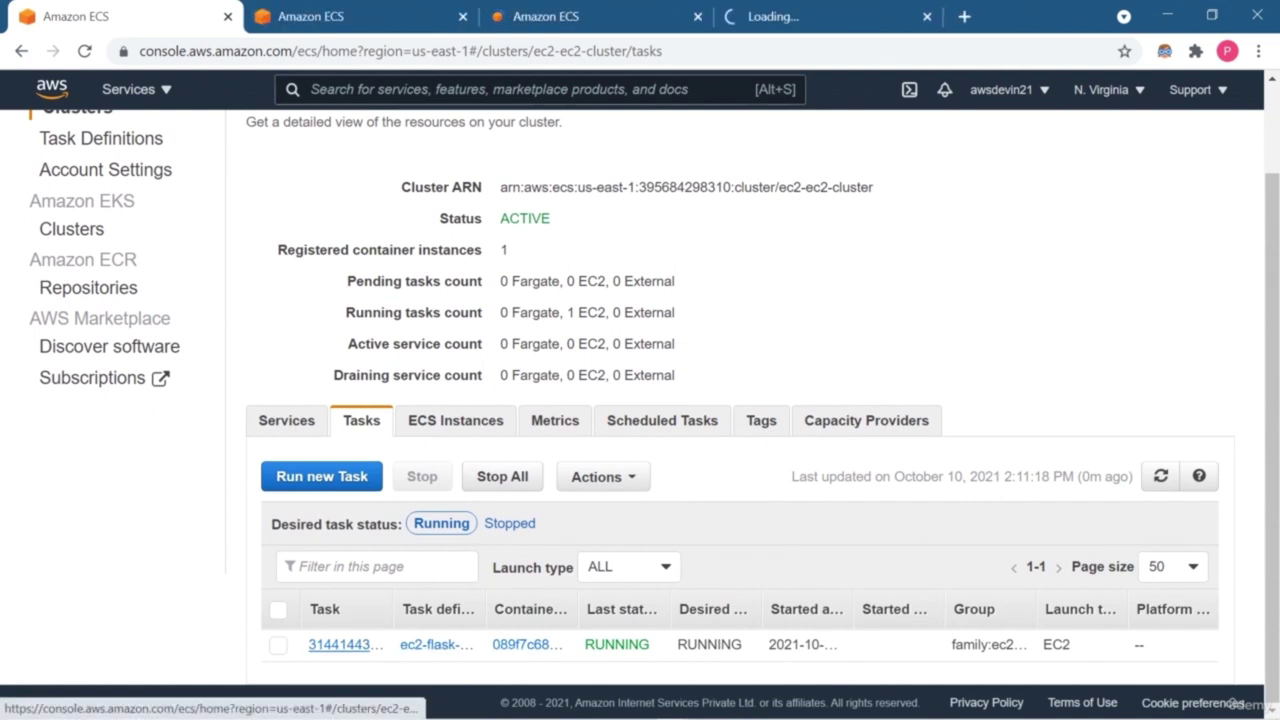
{"action": "key", "text": "ctrl+Tab"}
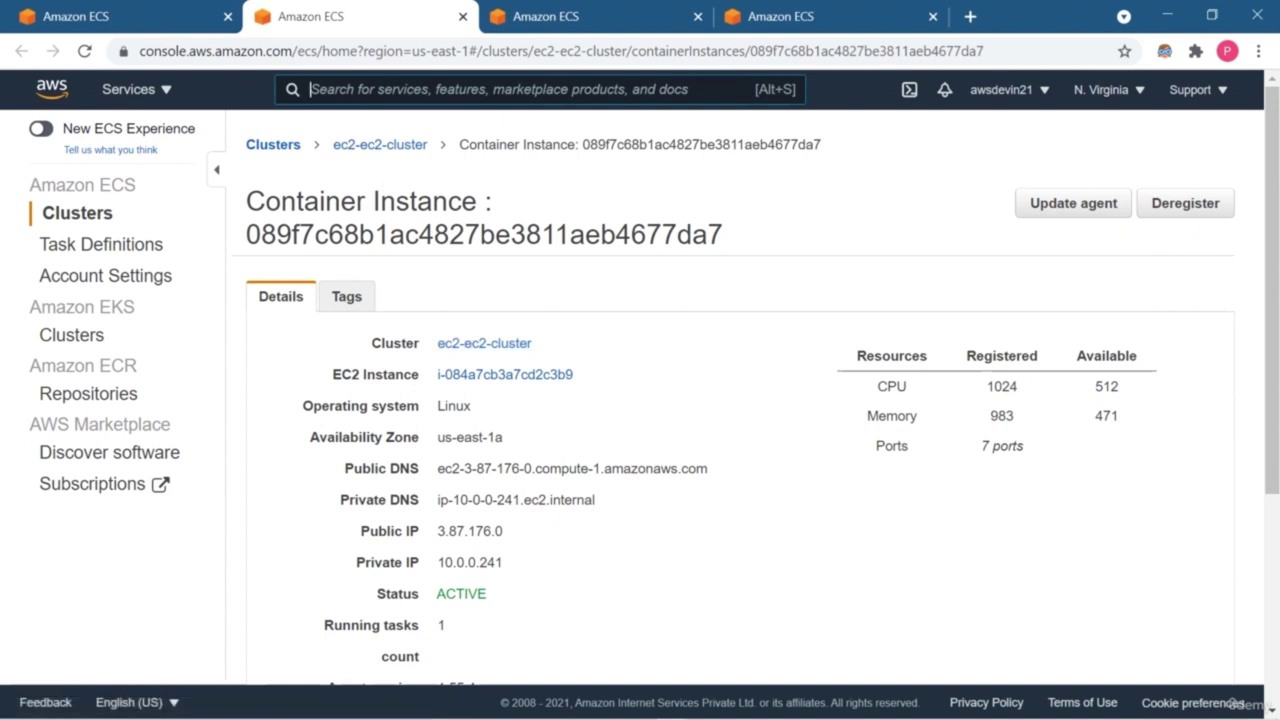
{"action": "key", "text": "ctrl+w"}
{"action": "key", "text": "ctrl+w"}
{"action": "key", "text": "ctrl+w"}
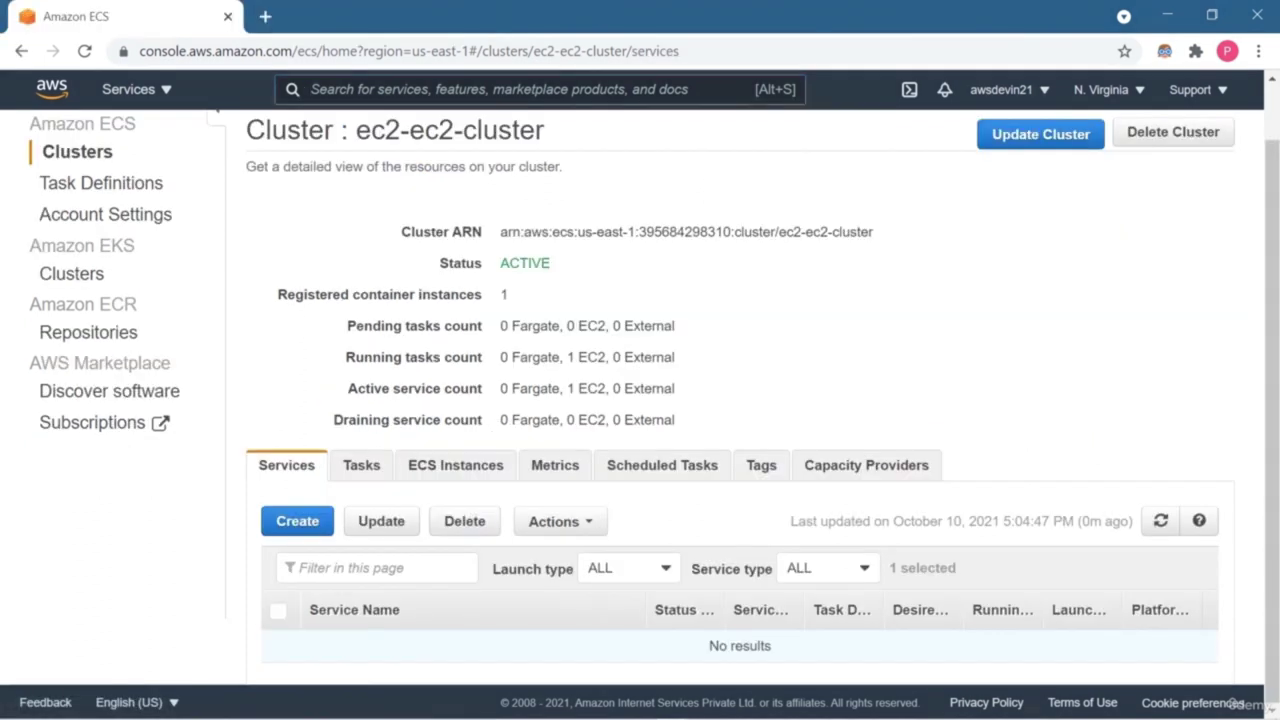
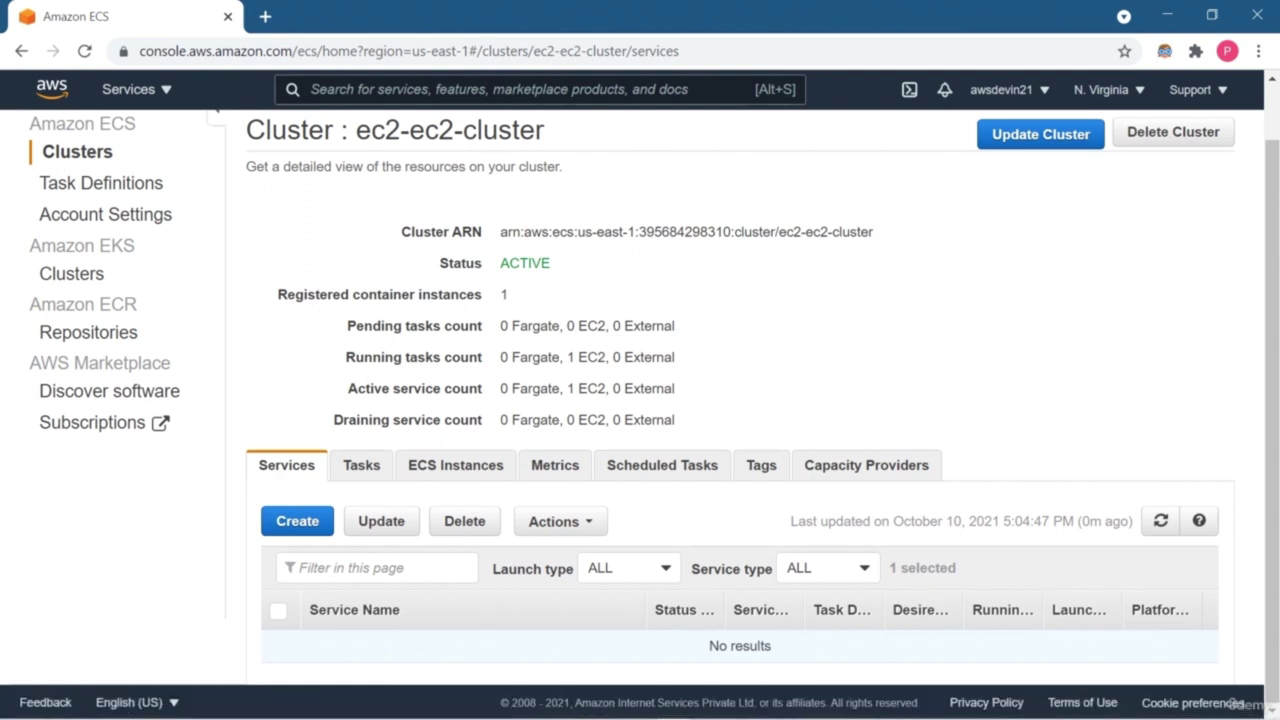
{"action": "scroll", "coordinate": [654, 406], "scroll_direction": "up", "scroll_amount": 1}
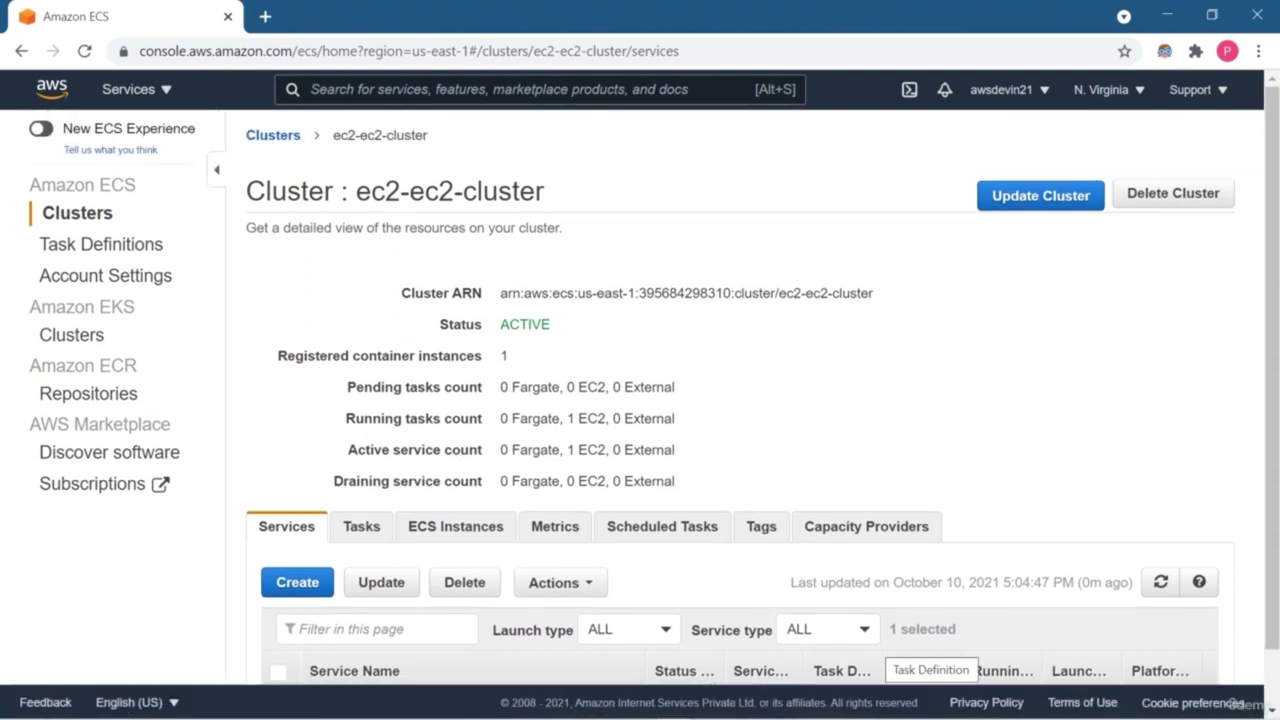
{"action": "scroll", "coordinate": [928, 660], "scroll_direction": "down", "scroll_amount": 1}
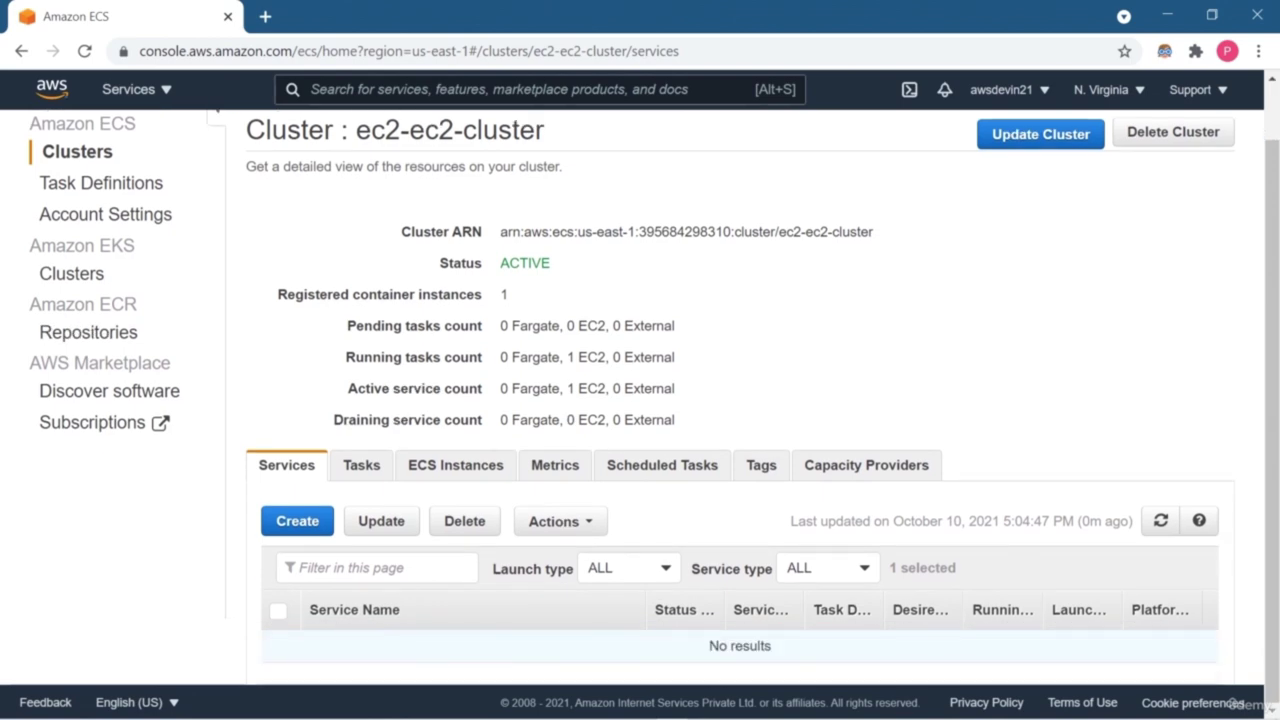
Step: Start a new service on ec2-ec2-cluster with launch type EC2, service name flaskapp-service and 1 task
{"action": "left_click", "coordinate": [297, 520]}
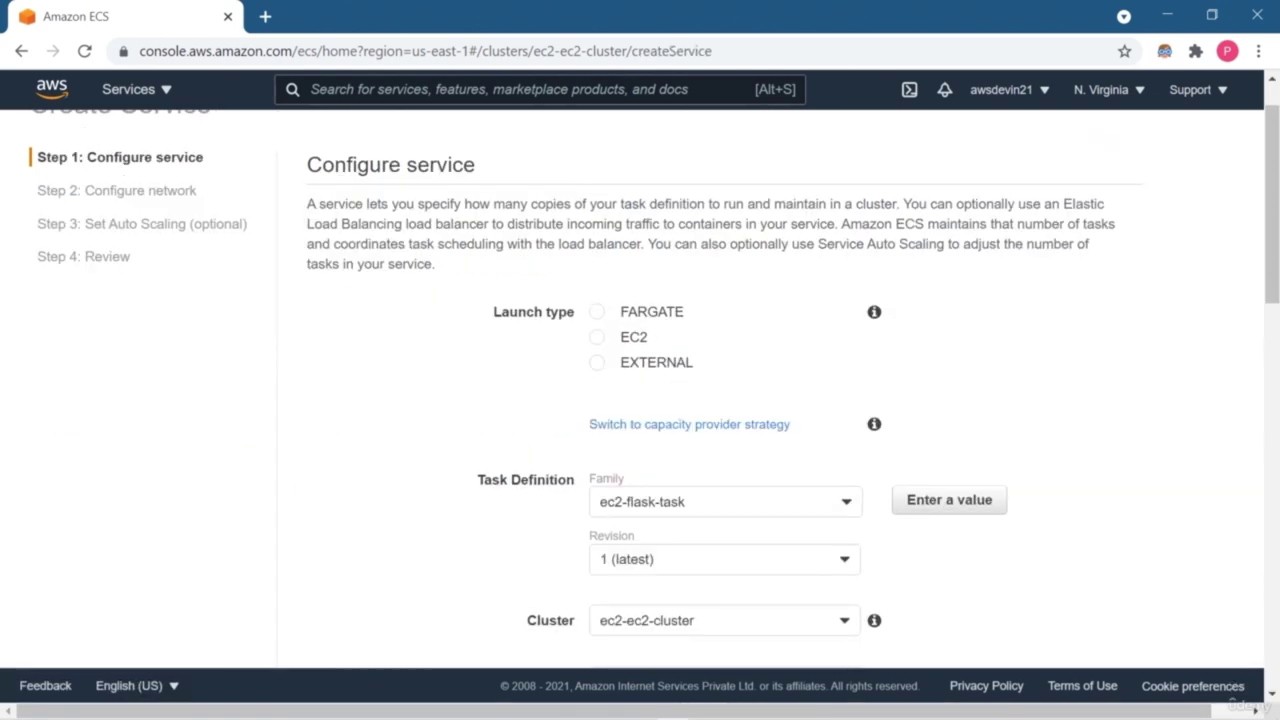
{"action": "left_click", "coordinate": [597, 337]}
{"action": "scroll", "coordinate": [640, 390], "scroll_direction": "down", "scroll_amount": 3}
{"action": "left_click", "coordinate": [724, 441]}
{"action": "type", "text": "flaskapp-service"}
{"action": "scroll", "coordinate": [640, 390], "scroll_direction": "down", "scroll_amount": 2}
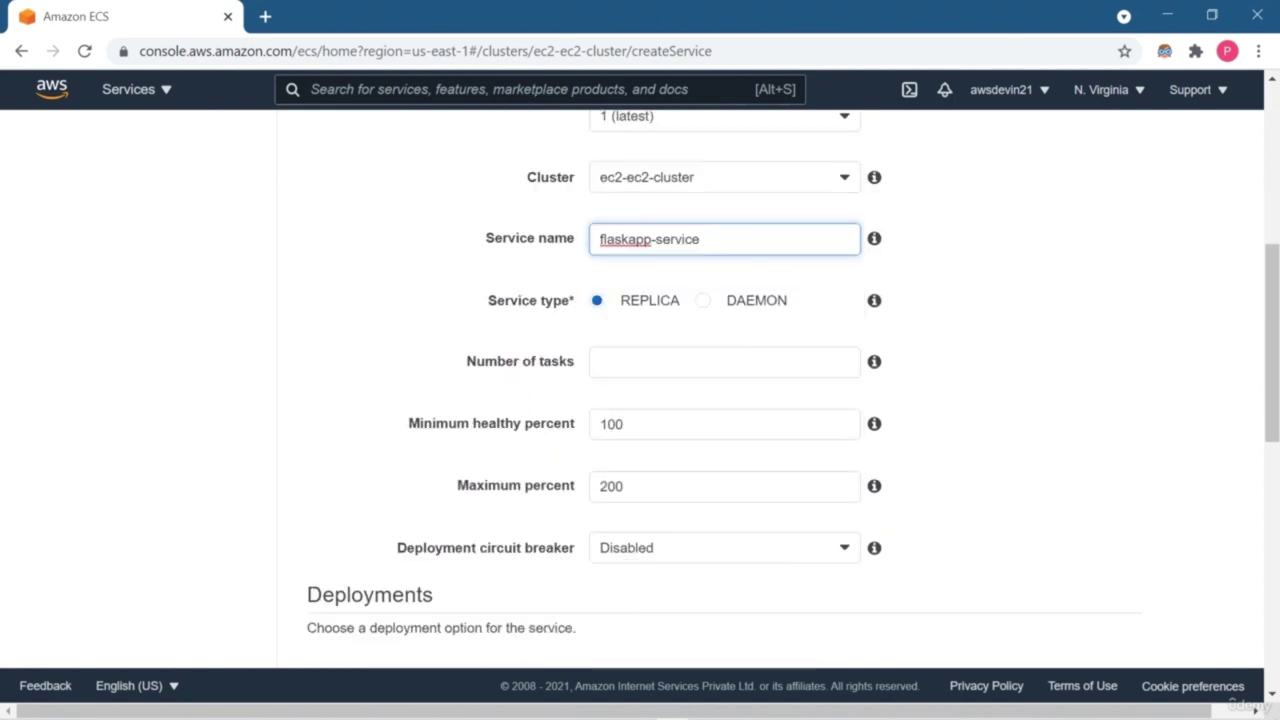
{"action": "left_click", "coordinate": [724, 361]}
{"action": "type", "text": "1"}
{"action": "scroll", "coordinate": [640, 390], "scroll_direction": "down", "scroll_amount": 1}
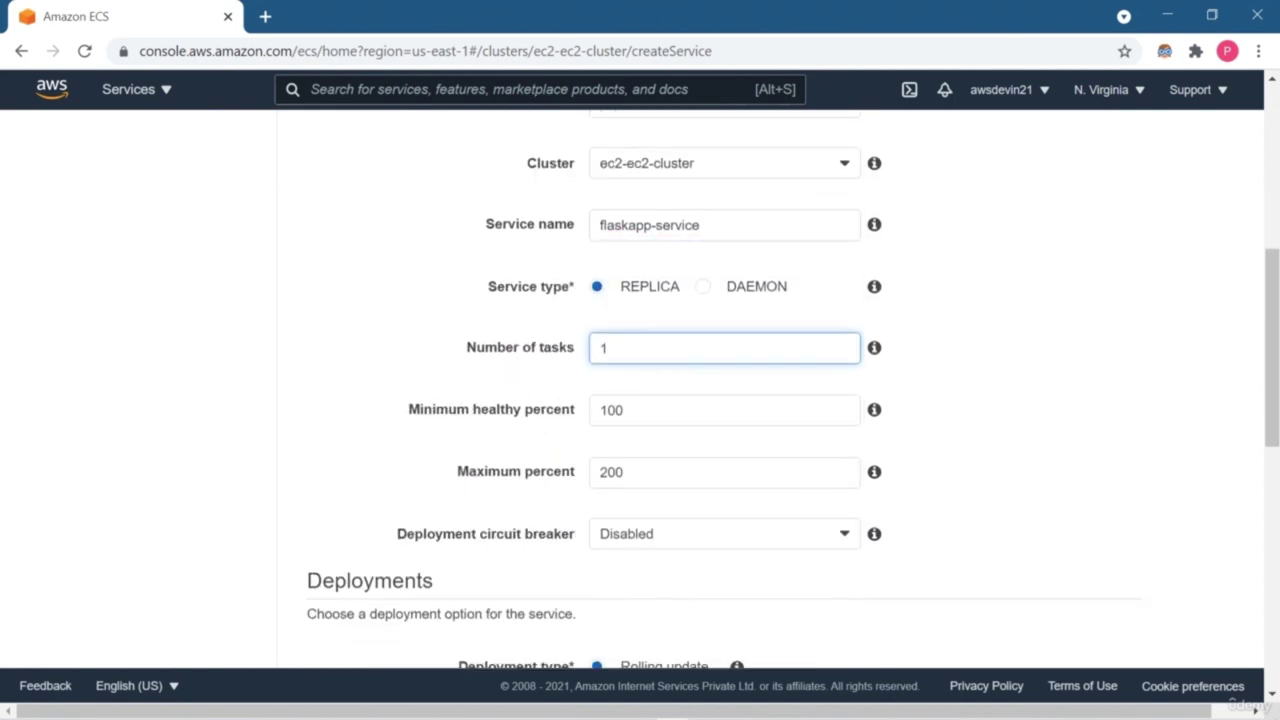
Step: Keep the Rolling update deployment type and AZ Balanced Spread placement, and proceed to the network configuration
{"action": "scroll", "coordinate": [640, 400], "scroll_direction": "down", "scroll_amount": 2}
{"action": "scroll", "coordinate": [640, 400], "scroll_direction": "down", "scroll_amount": 2}
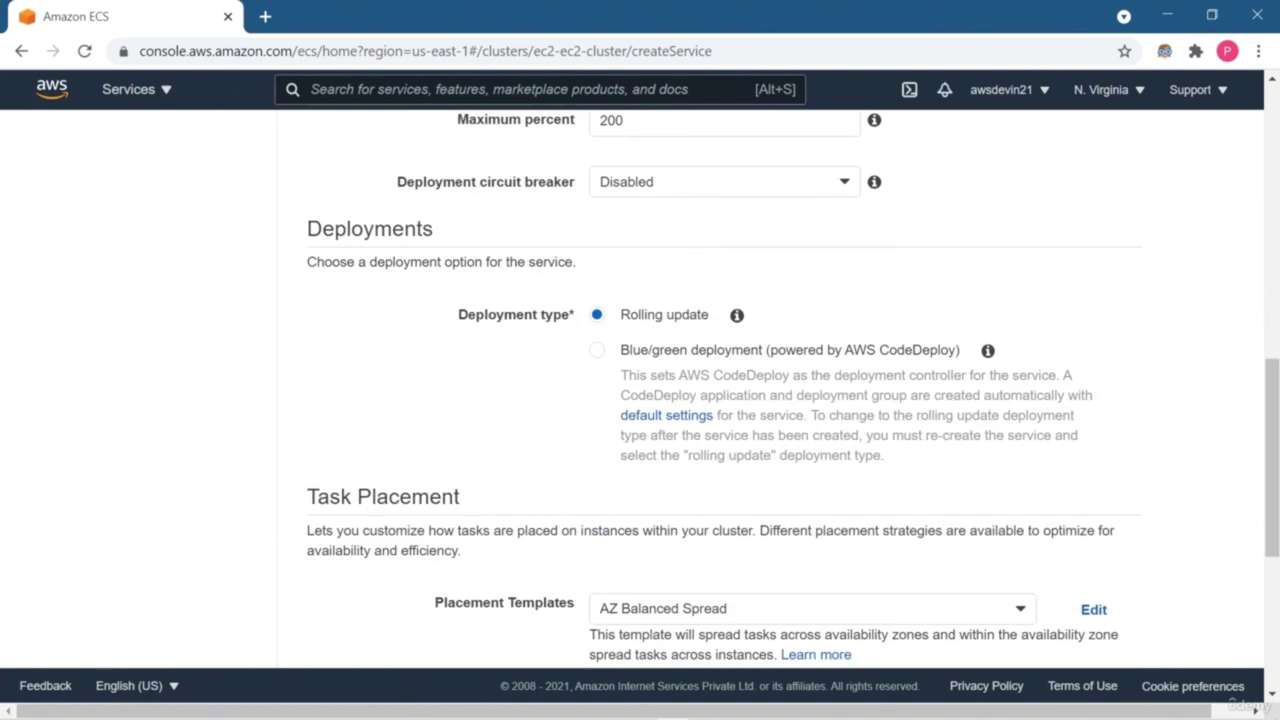
{"action": "left_click", "coordinate": [597, 350]}
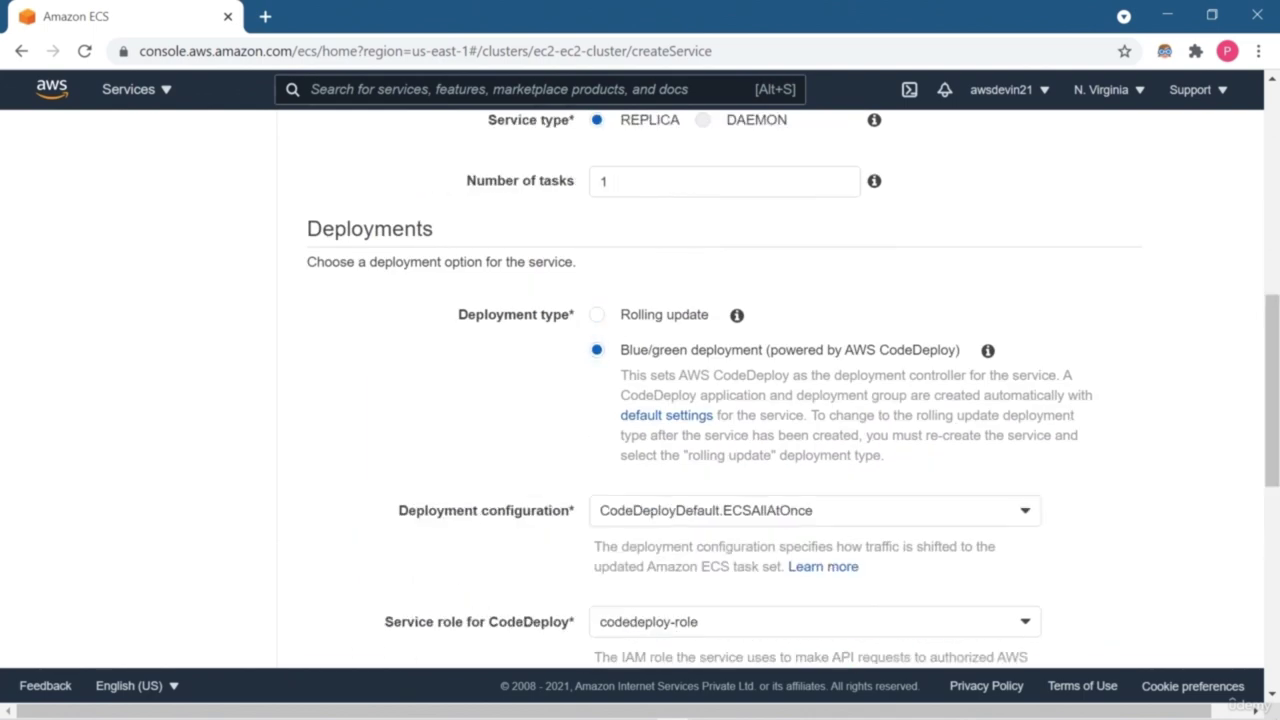
{"action": "key", "text": "Up"}
{"action": "scroll", "coordinate": [640, 390], "scroll_direction": "down", "scroll_amount": 3}
{"action": "scroll", "coordinate": [640, 390], "scroll_direction": "down", "scroll_amount": 3}
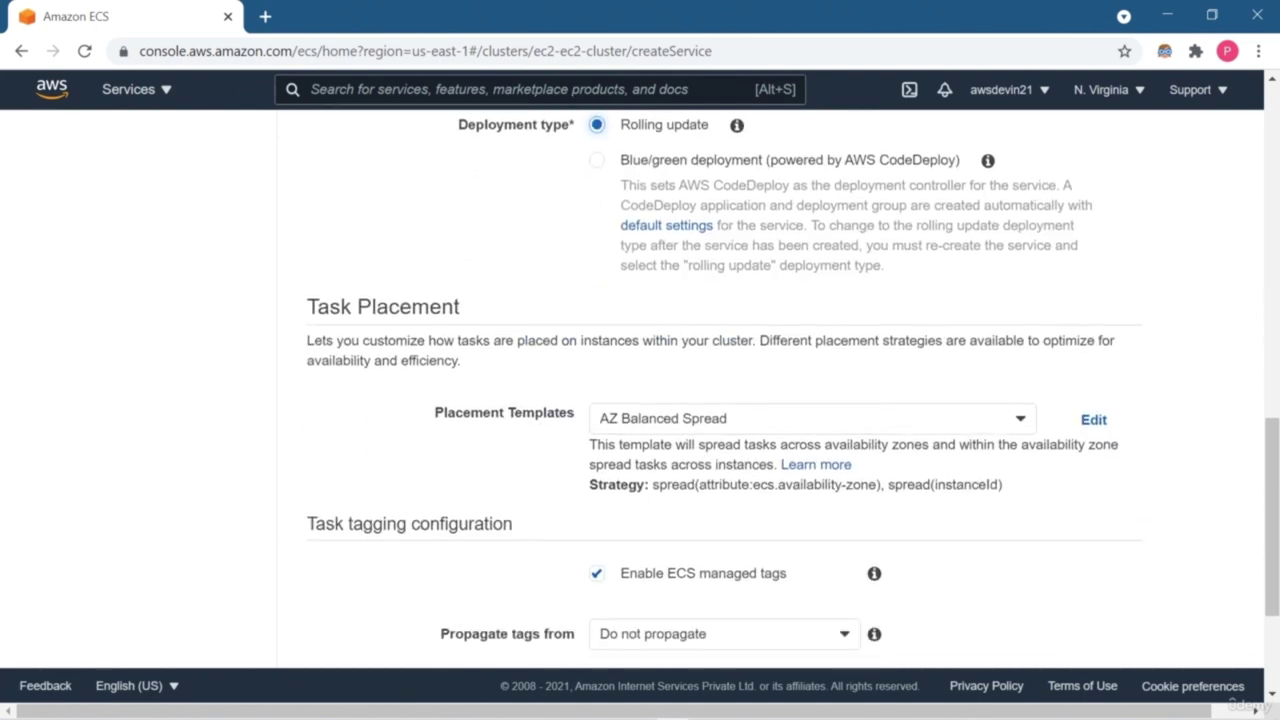
{"action": "scroll", "coordinate": [640, 390], "scroll_direction": "down", "scroll_amount": 1}
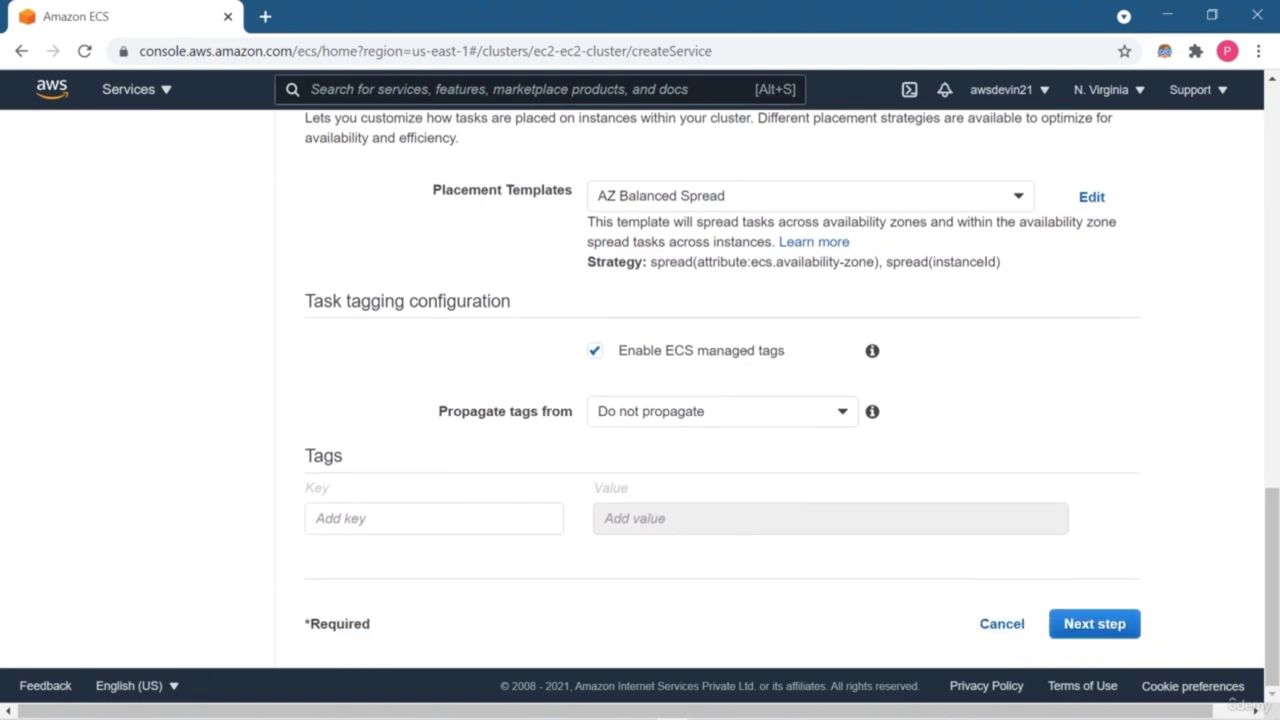
{"action": "left_click", "coordinate": [1094, 623]}
Step: Review the health check grace period and load balancing options, keep the load balancer type None, and proceed to auto scaling
{"action": "scroll", "coordinate": [640, 400], "scroll_direction": "up", "scroll_amount": 5}
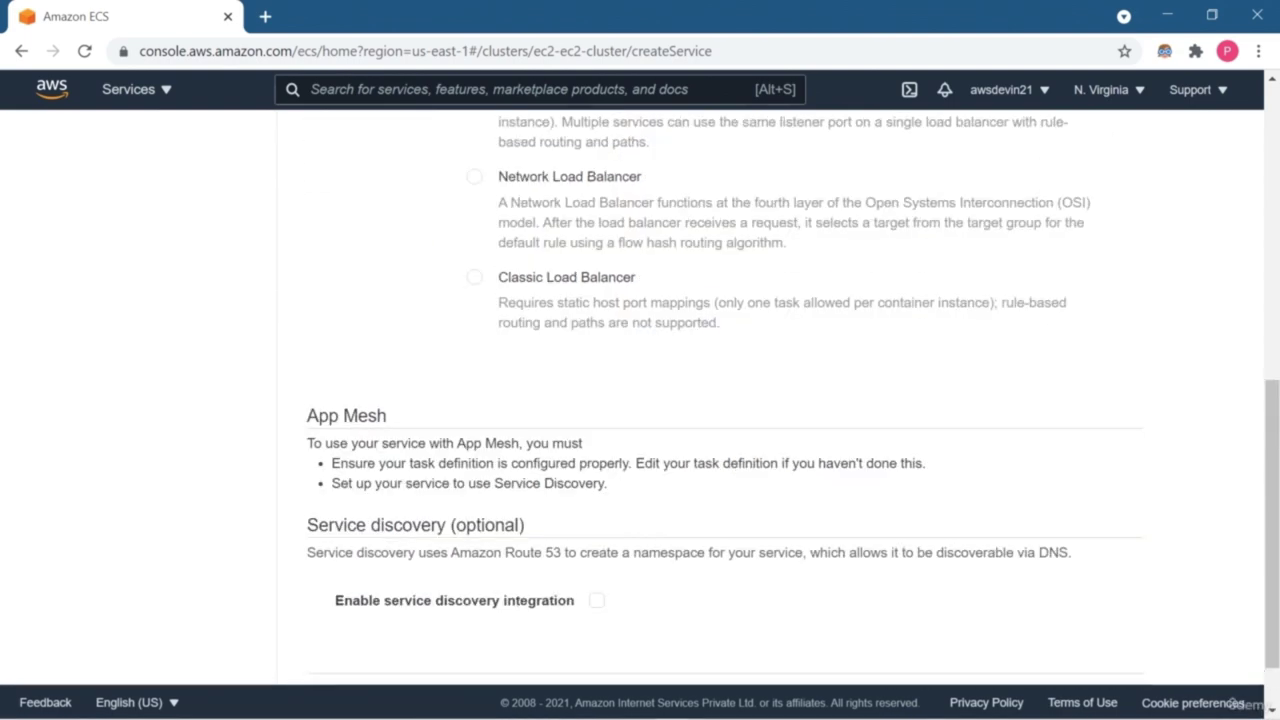
{"action": "scroll", "coordinate": [640, 400], "scroll_direction": "up", "scroll_amount": 3}
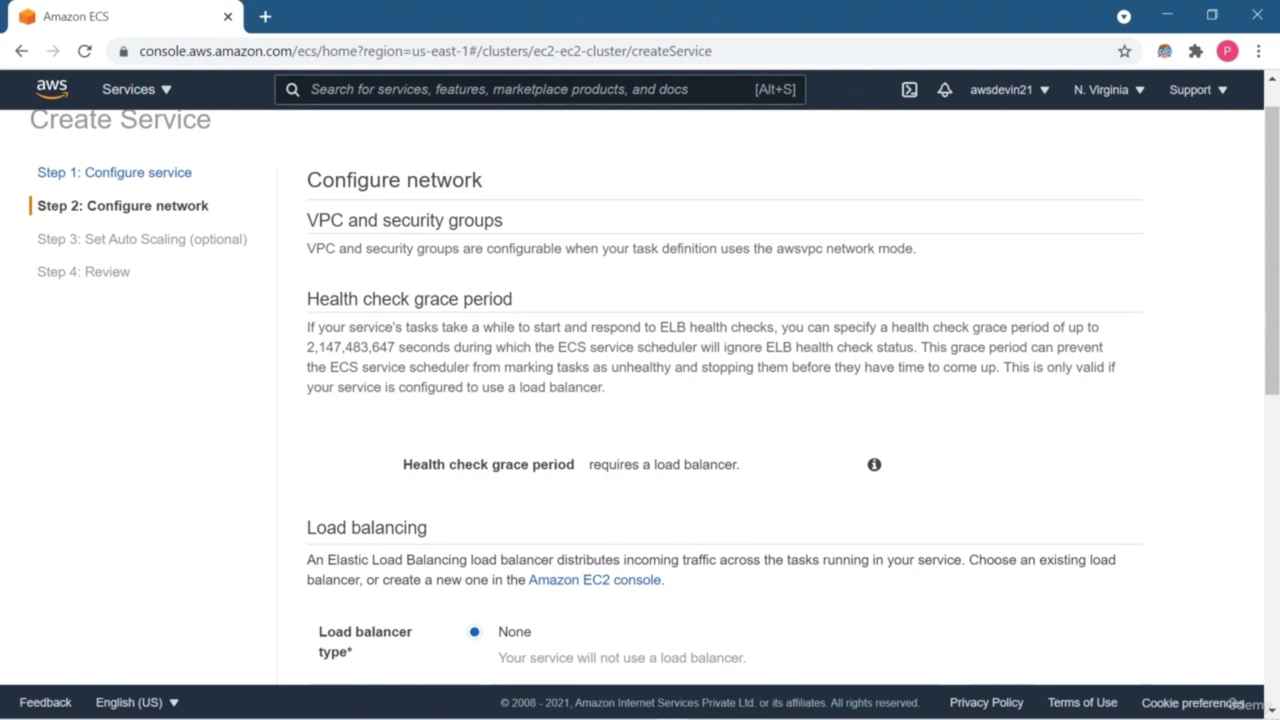
{"action": "scroll", "coordinate": [640, 400], "scroll_direction": "down", "scroll_amount": 3}
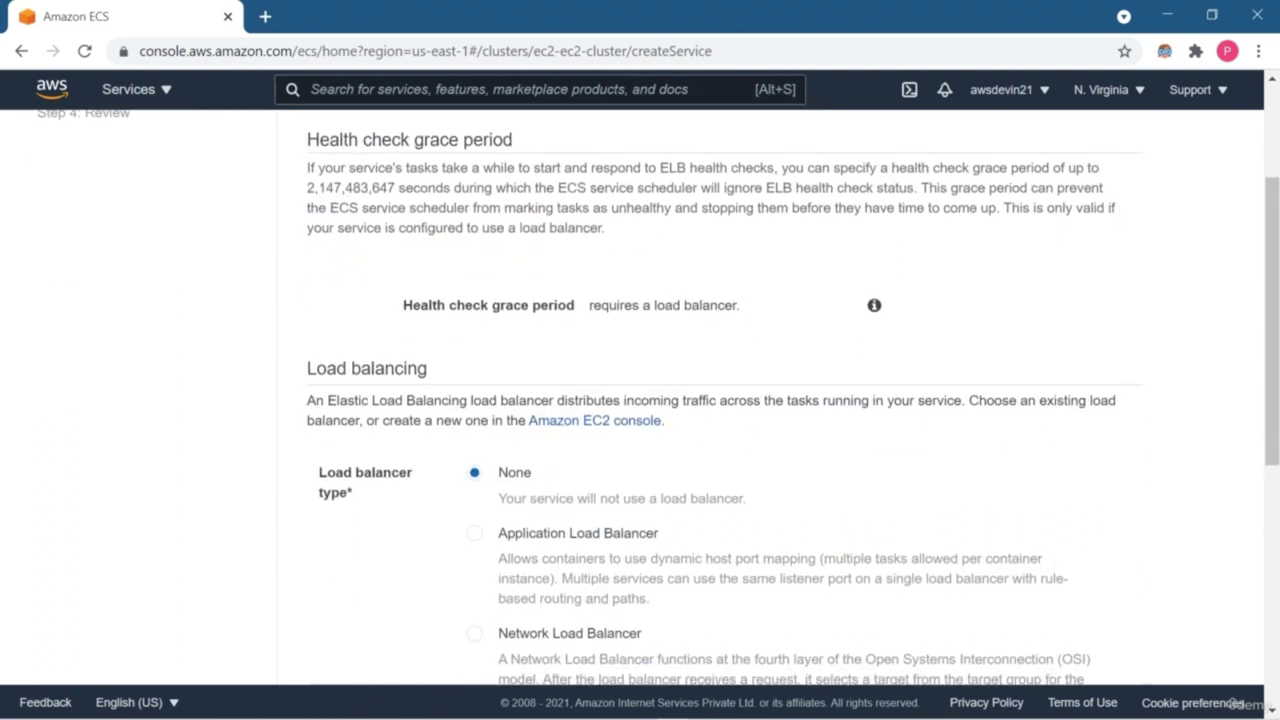
{"action": "mouse_move", "coordinate": [874, 305]}
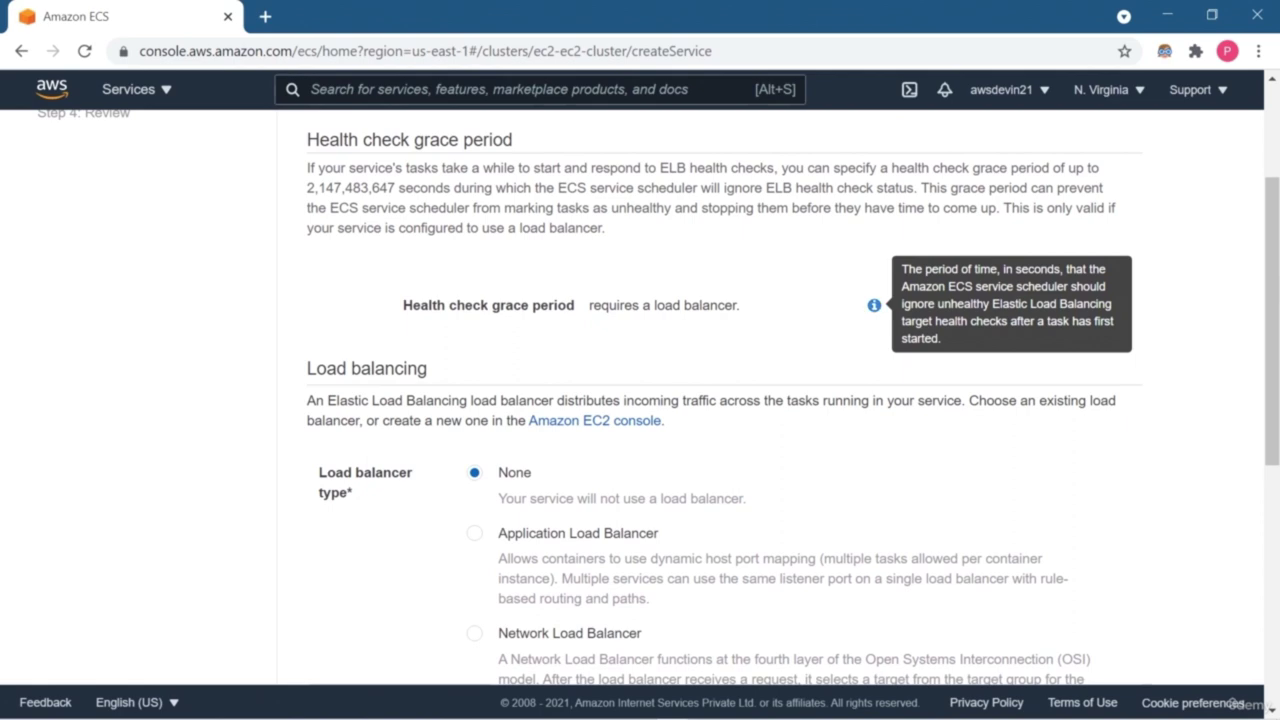
{"action": "scroll", "coordinate": [640, 400], "scroll_direction": "down", "scroll_amount": 3}
{"action": "scroll", "coordinate": [640, 400], "scroll_direction": "down", "scroll_amount": 3}
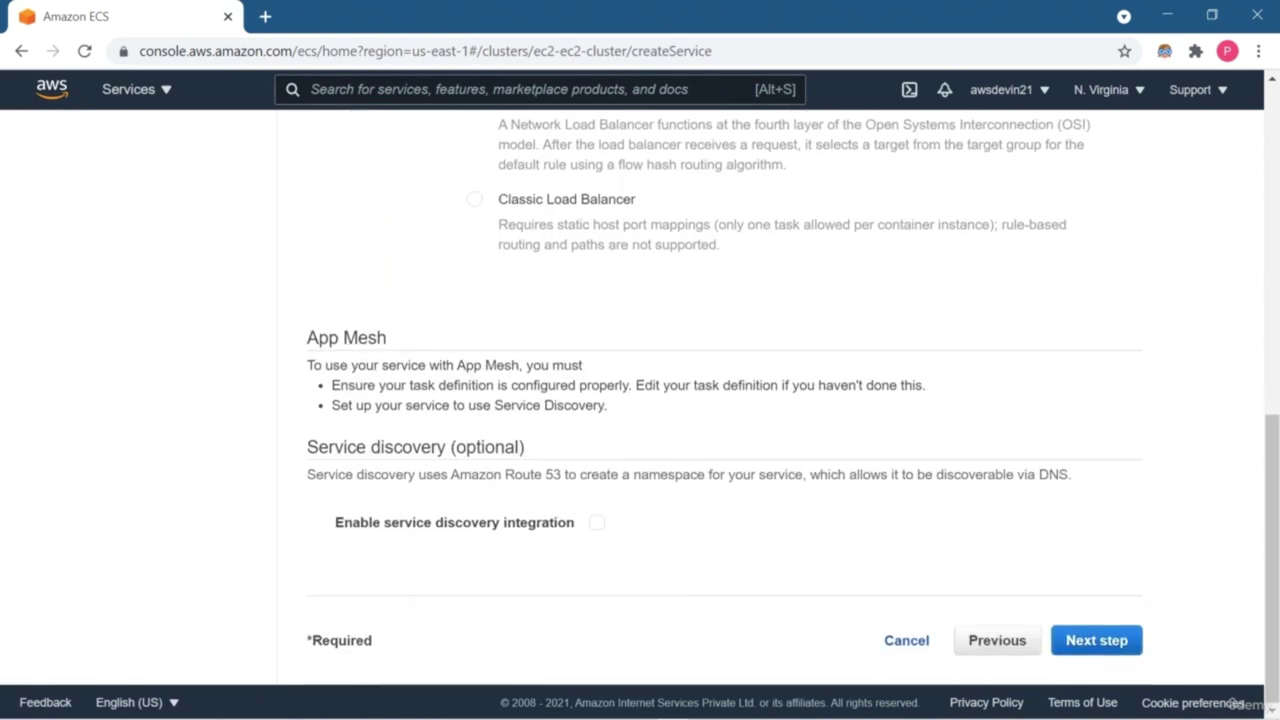
{"action": "left_click", "coordinate": [1096, 640]}
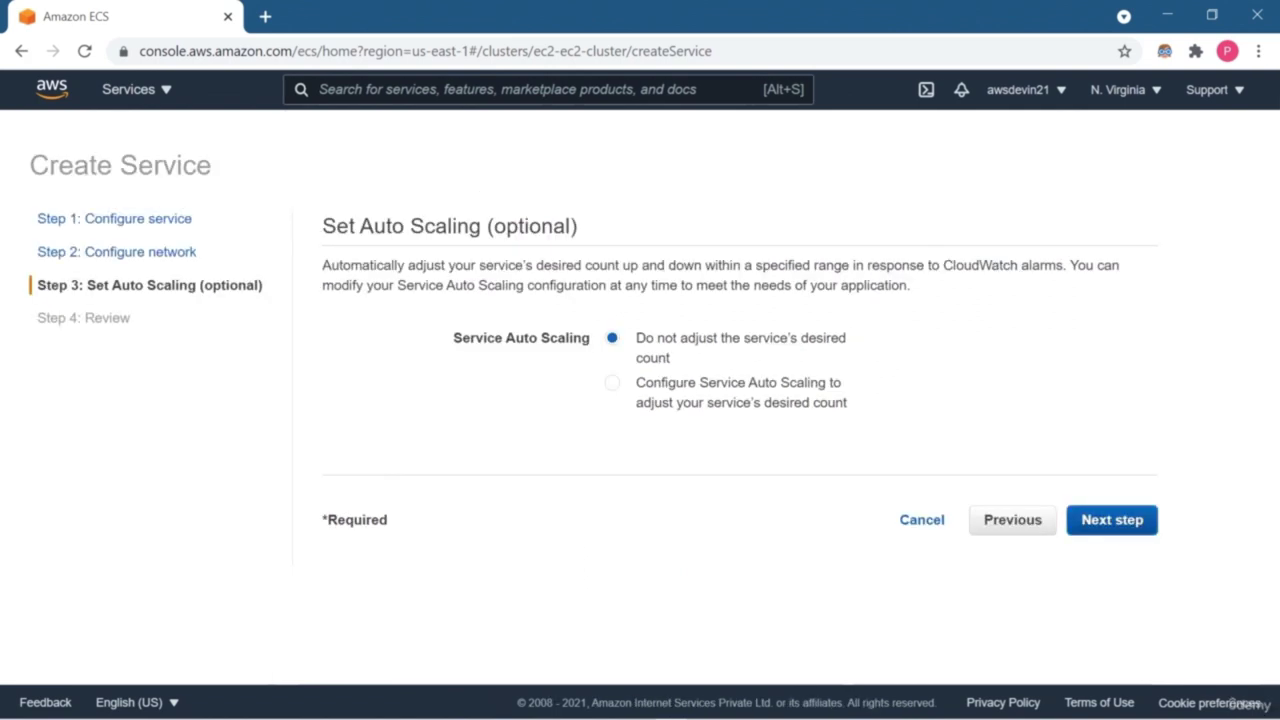
Step: Leave the service's desired count unadjusted by auto scaling and create the service
{"action": "left_click", "coordinate": [1111, 519]}
{"action": "scroll", "coordinate": [1111, 519], "scroll_direction": "down", "scroll_amount": 3}
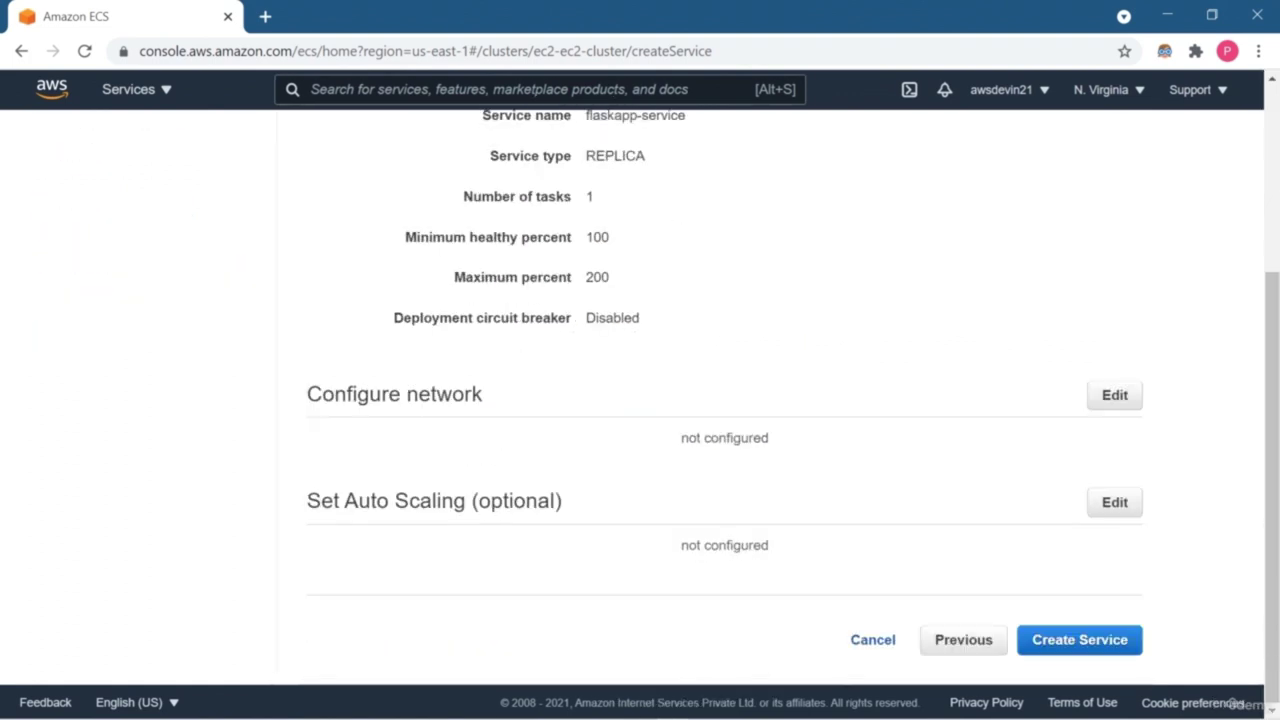
{"action": "left_click", "coordinate": [1079, 640]}
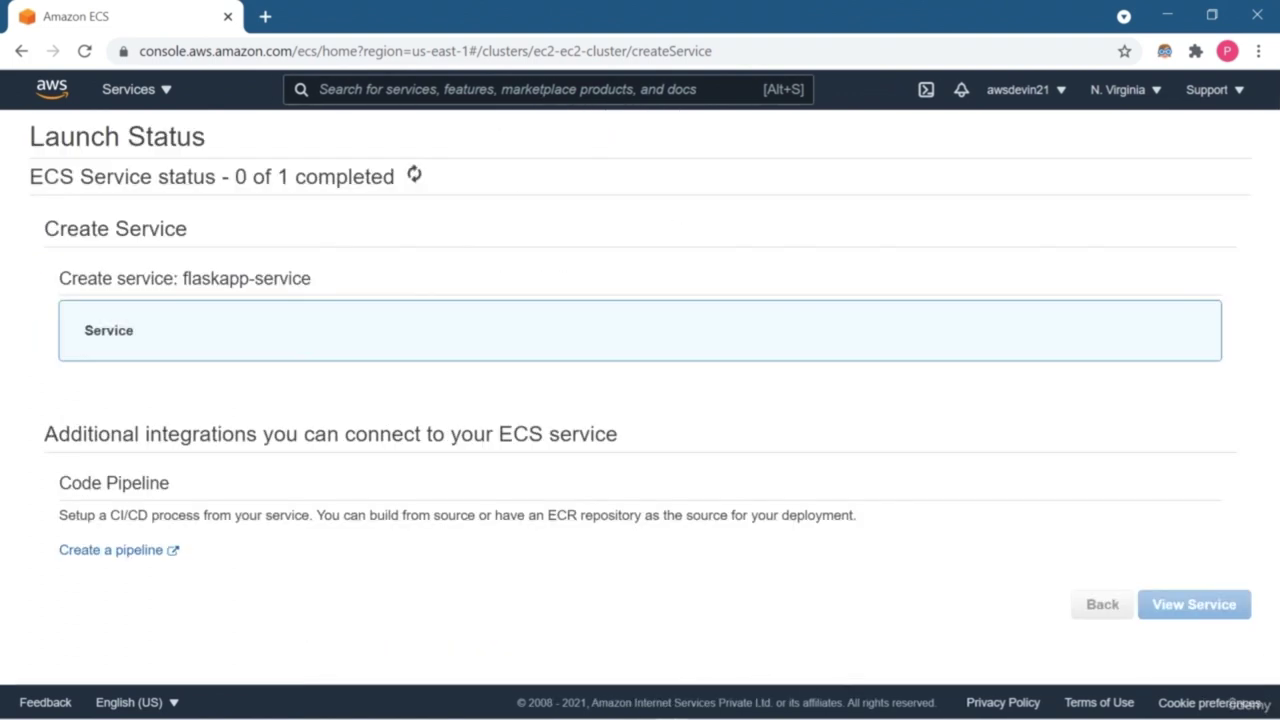
Step: Open flaskapp-service in a separate browser tab and refresh its list of running tasks
{"action": "left_click", "coordinate": [495, 354]}
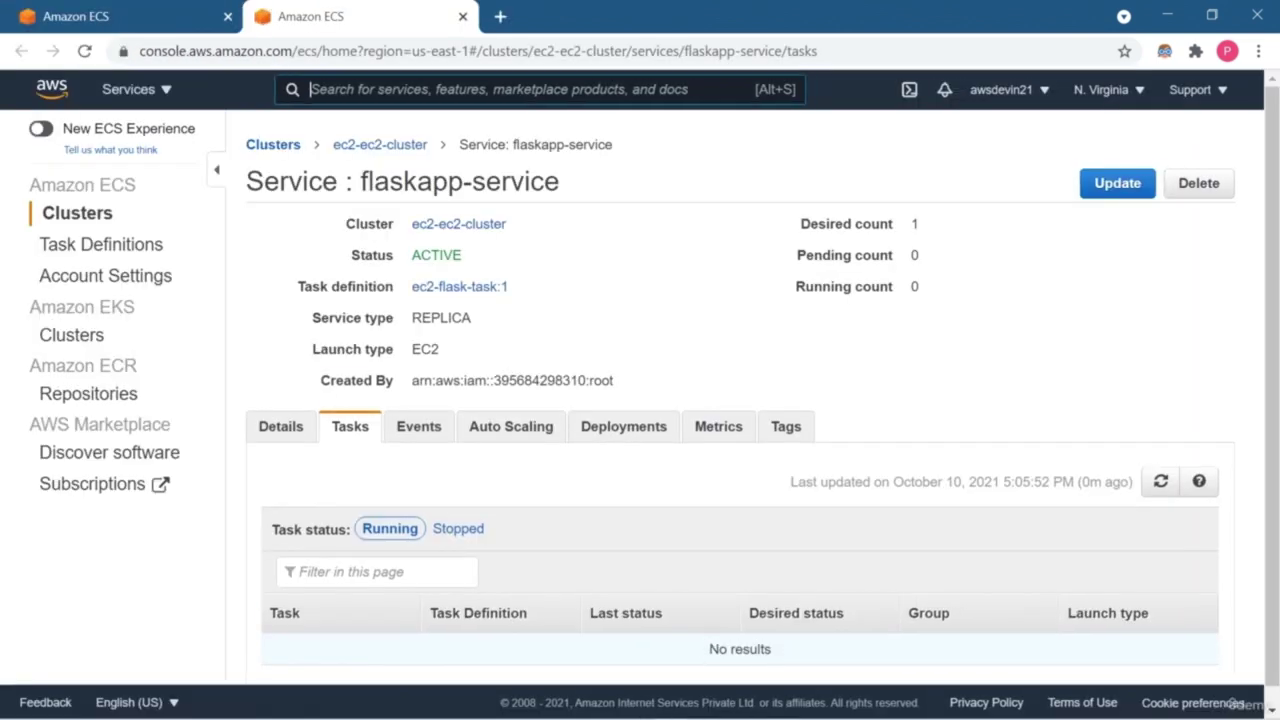
{"action": "scroll", "coordinate": [654, 388], "scroll_direction": "down", "scroll_amount": 1}
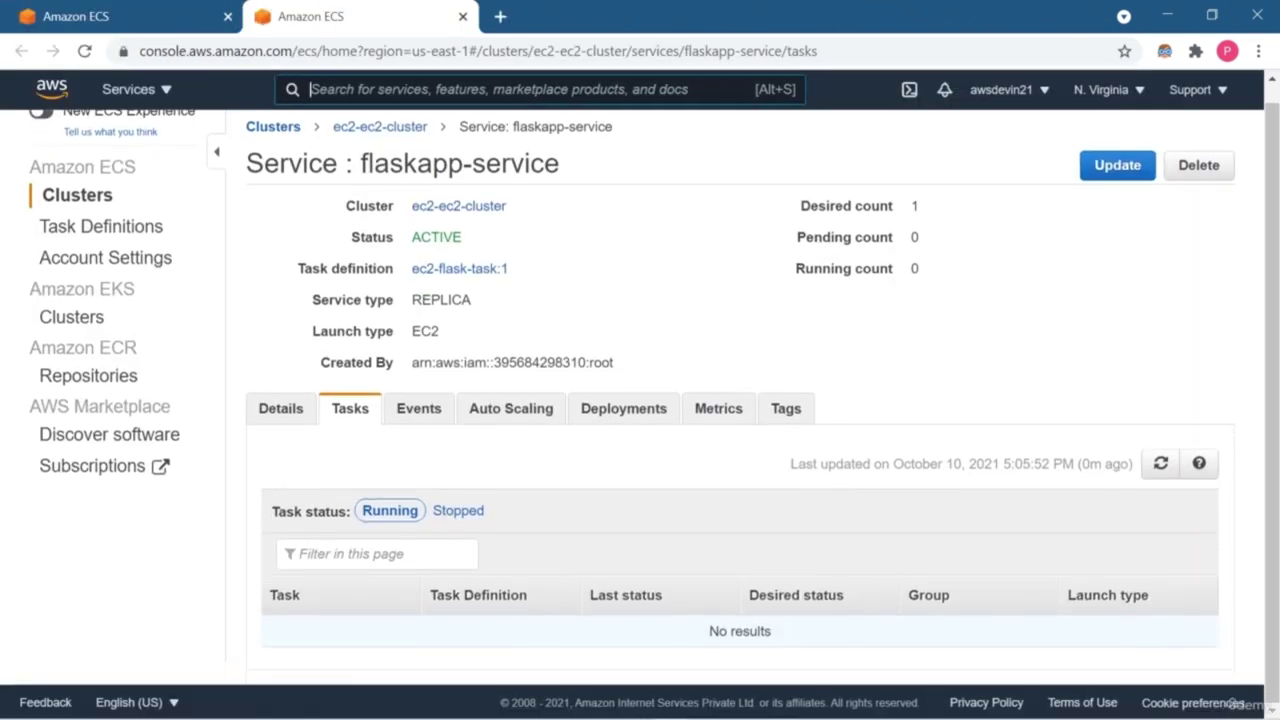
{"action": "left_click", "coordinate": [1160, 463]}
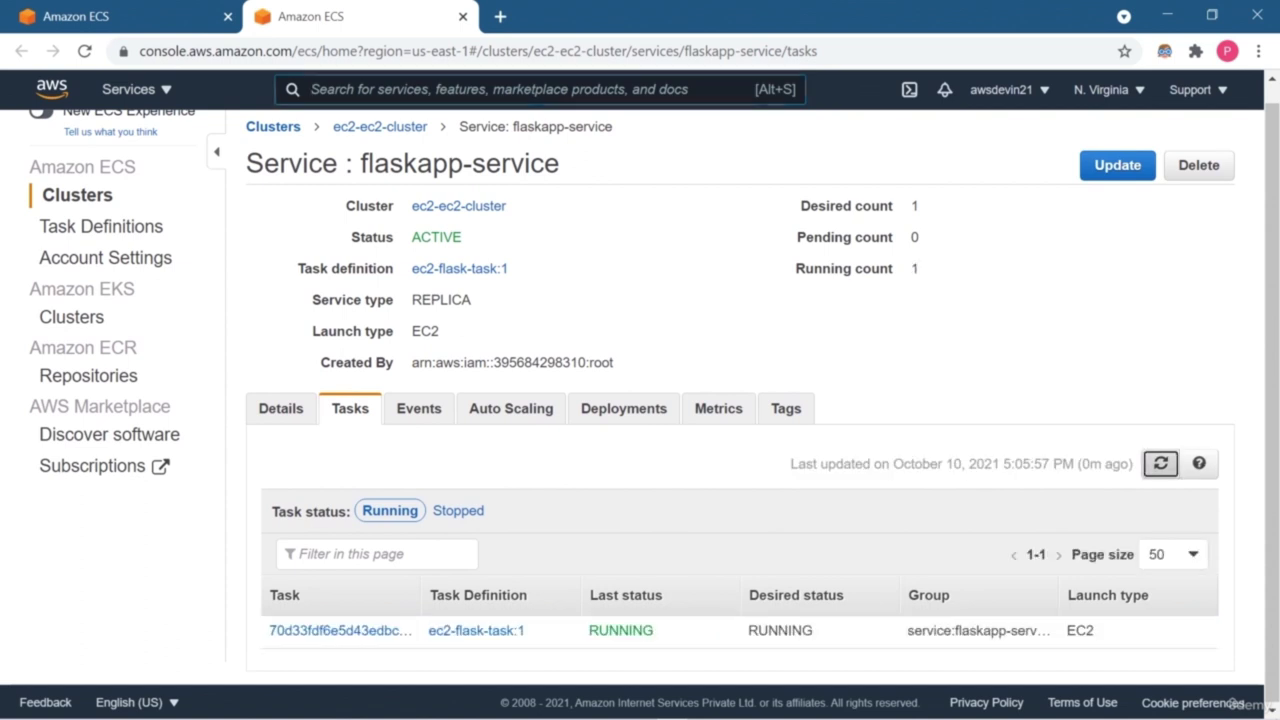
Step: Open the running task's definition in a separate browser tab and review its builder settings, JSON and tags
{"action": "right_click", "coordinate": [500, 630]}
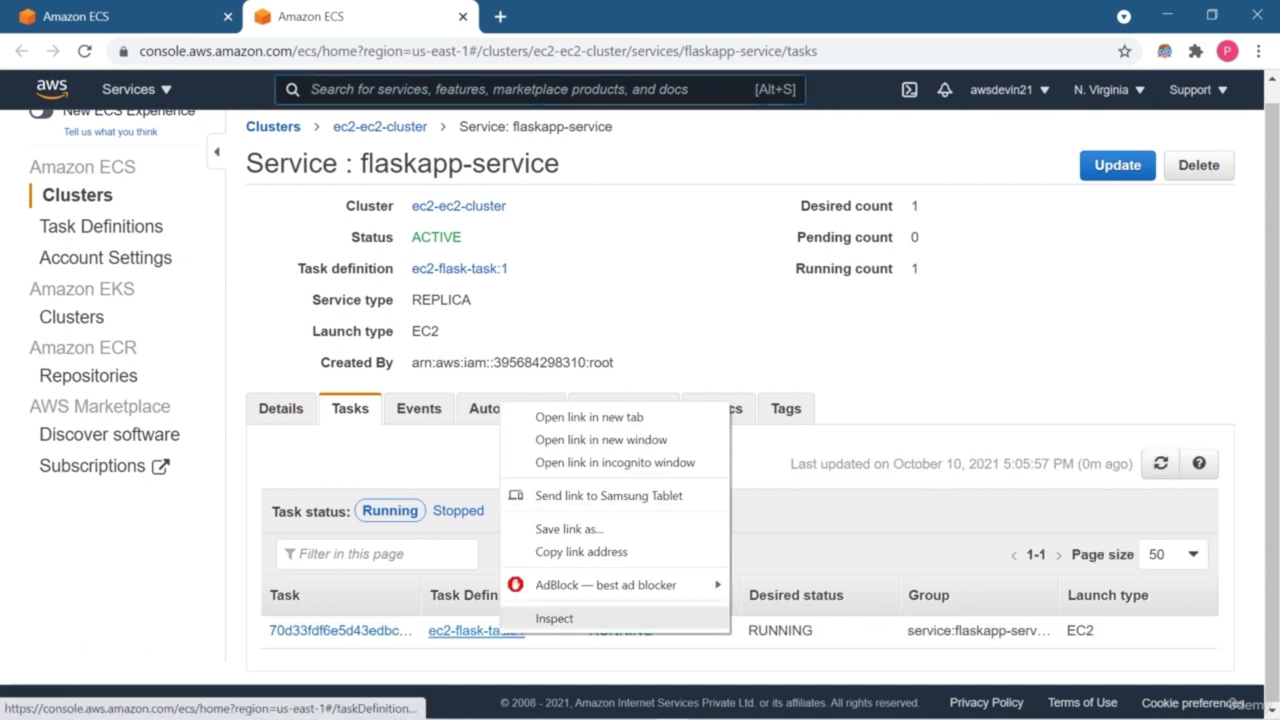
{"action": "left_click", "coordinate": [589, 417]}
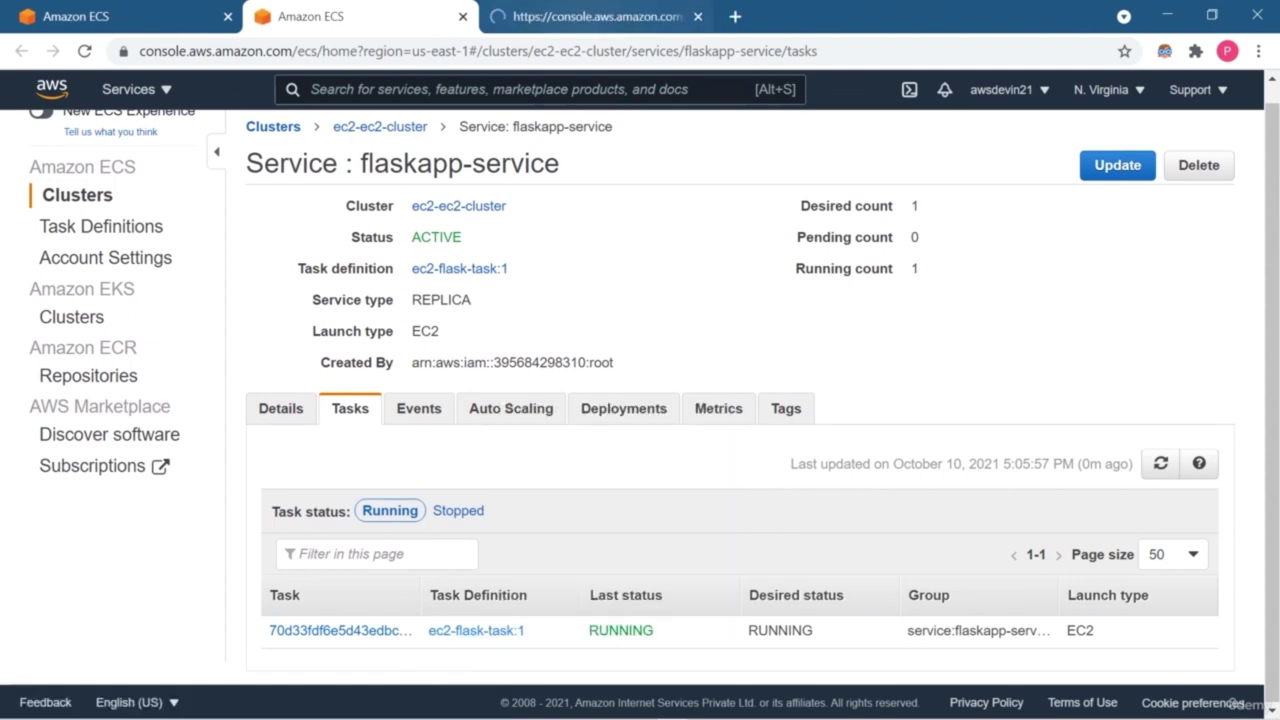
{"action": "left_click", "coordinate": [570, 16]}
{"action": "scroll", "coordinate": [640, 400], "scroll_direction": "down", "scroll_amount": 5}
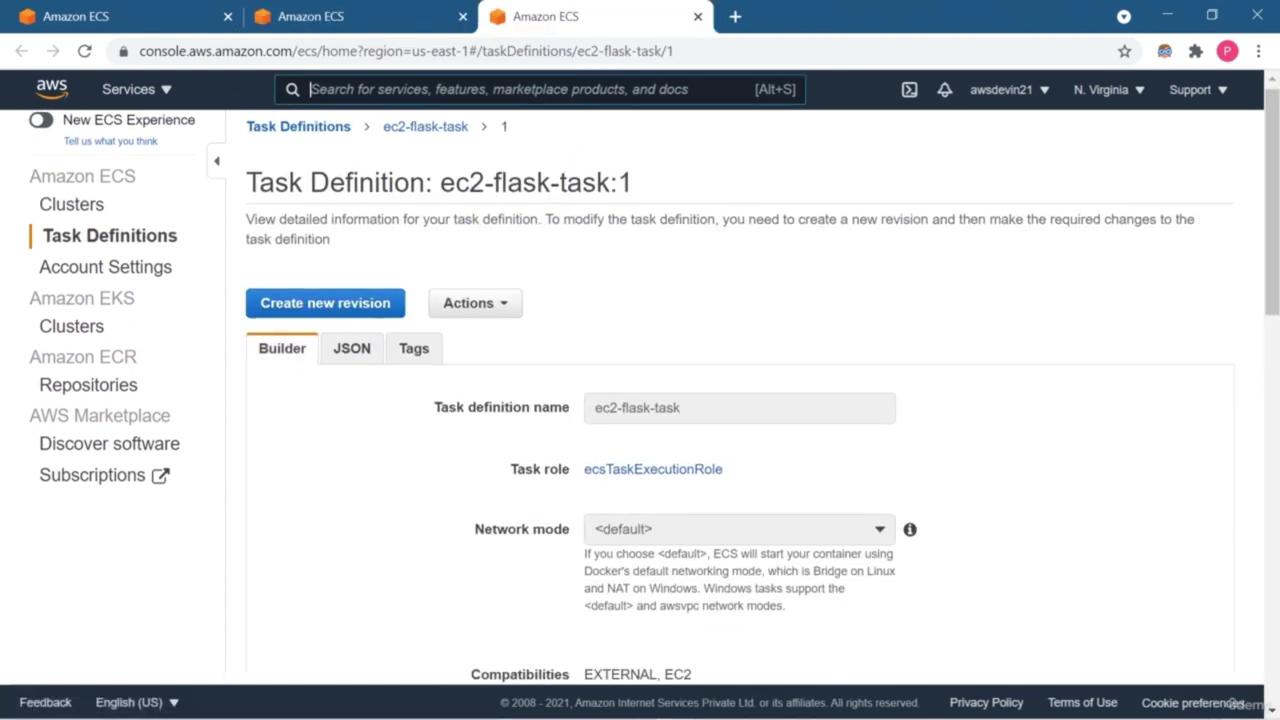
{"action": "scroll", "coordinate": [740, 400], "scroll_direction": "down", "scroll_amount": 7}
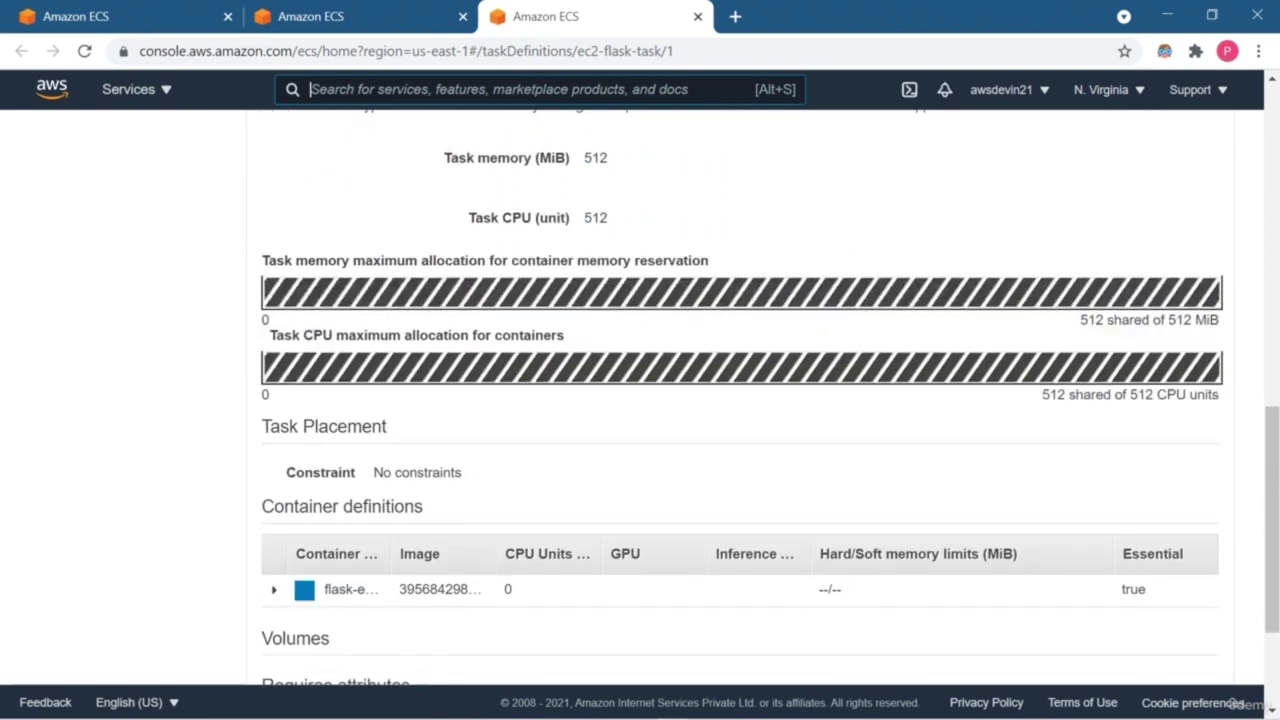
{"action": "scroll", "coordinate": [740, 400], "scroll_direction": "up", "scroll_amount": 12}
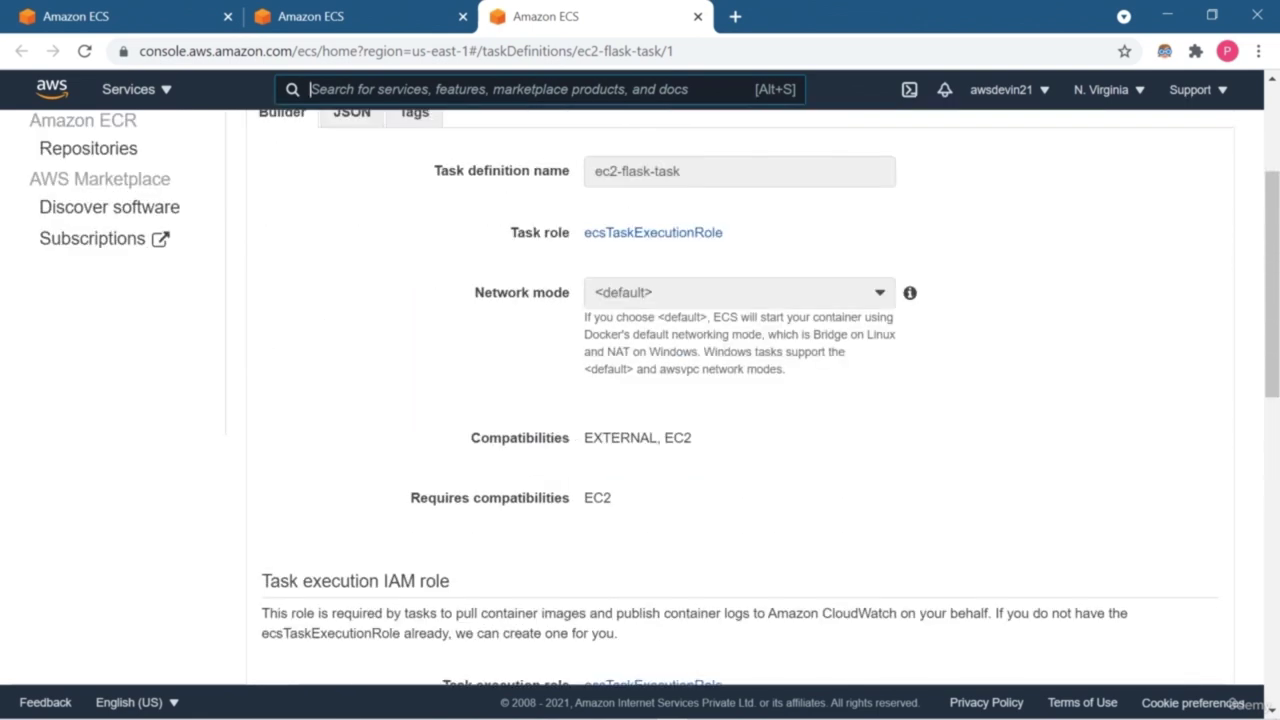
{"action": "left_click", "coordinate": [351, 357]}
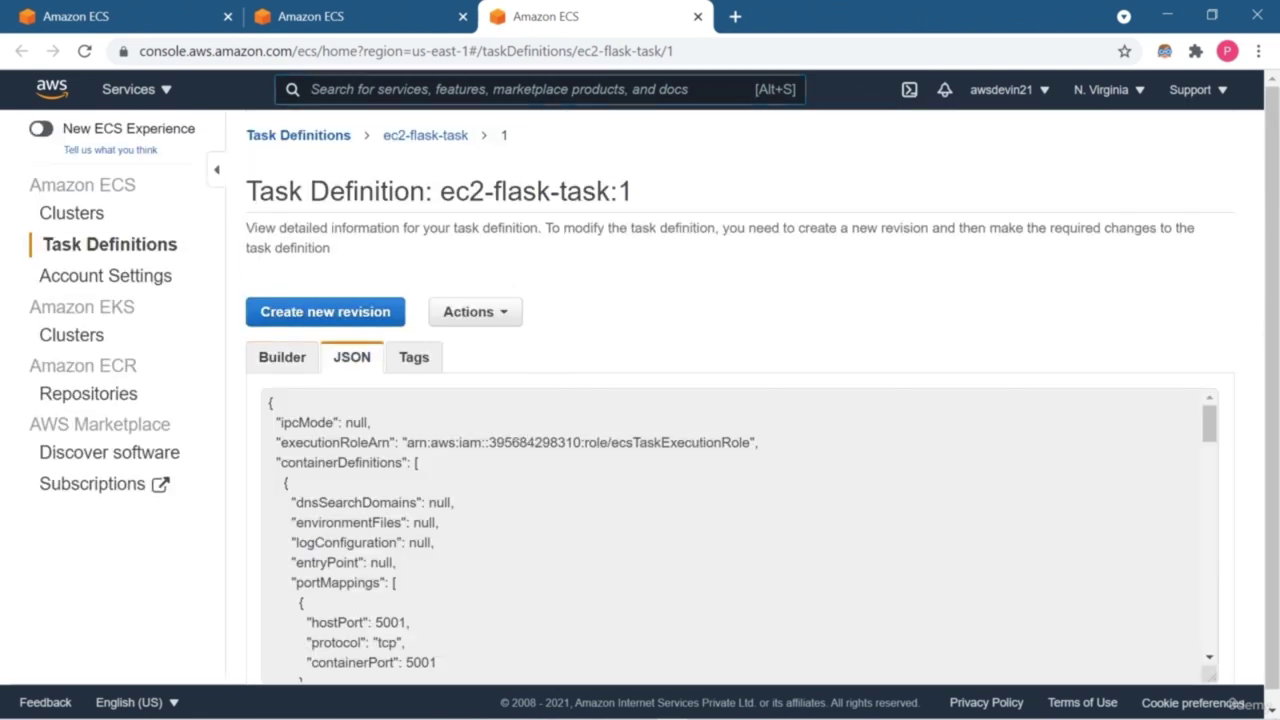
{"action": "left_click", "coordinate": [414, 357]}
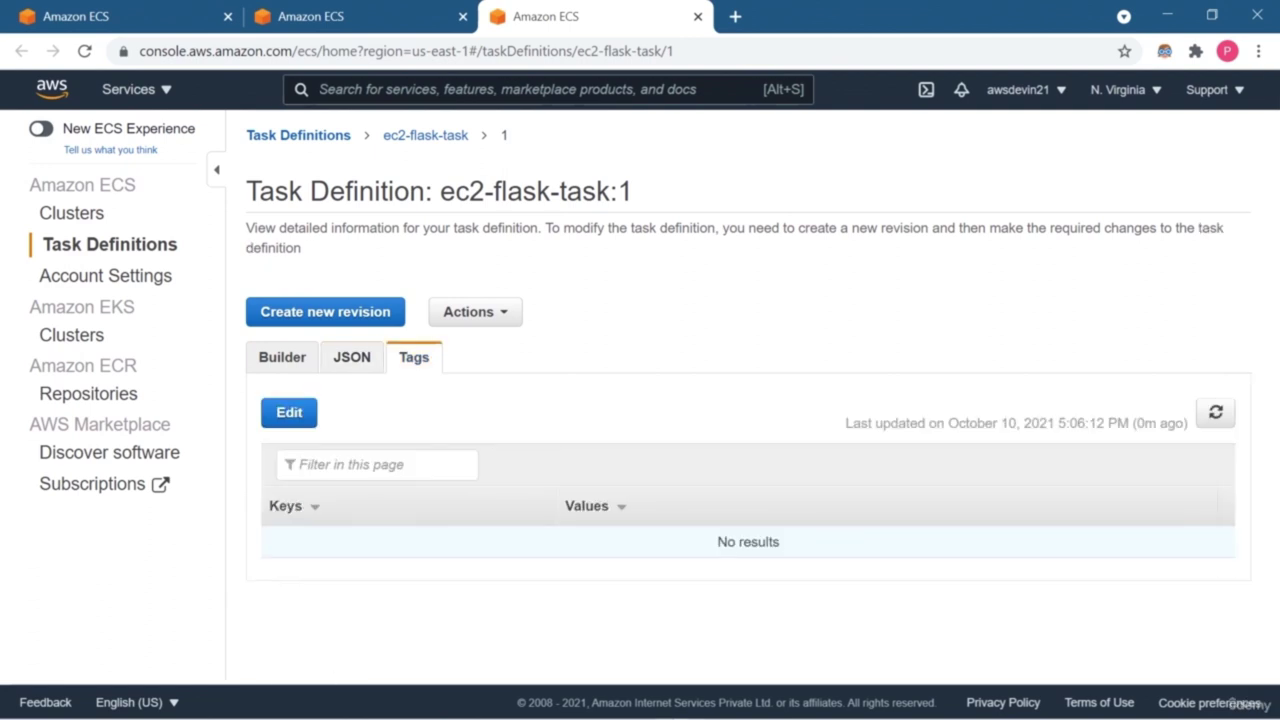
Step: Return to flaskapp-service, open its running task in a separate browser tab, and examine the task's details, network mode and containers
{"action": "key", "text": "ctrl+2"}
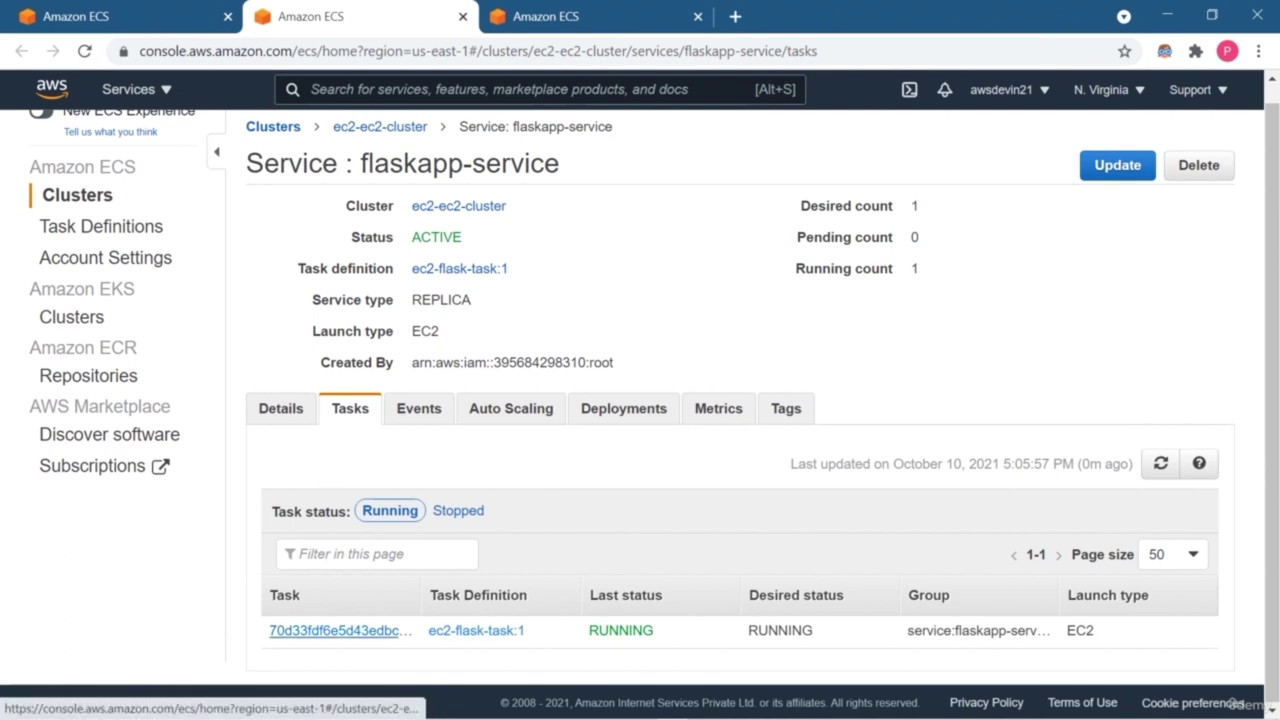
{"action": "right_click", "coordinate": [388, 630]}
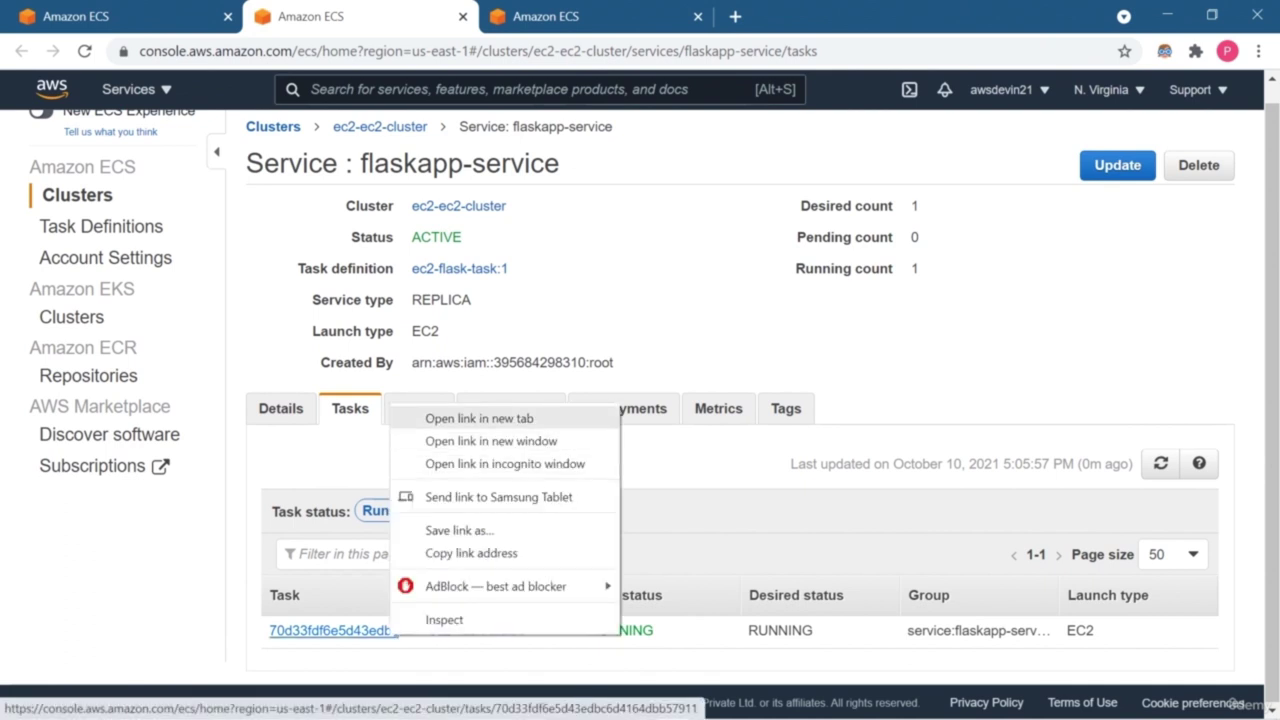
{"action": "left_click", "coordinate": [500, 416]}
{"action": "left_click", "coordinate": [815, 16]}
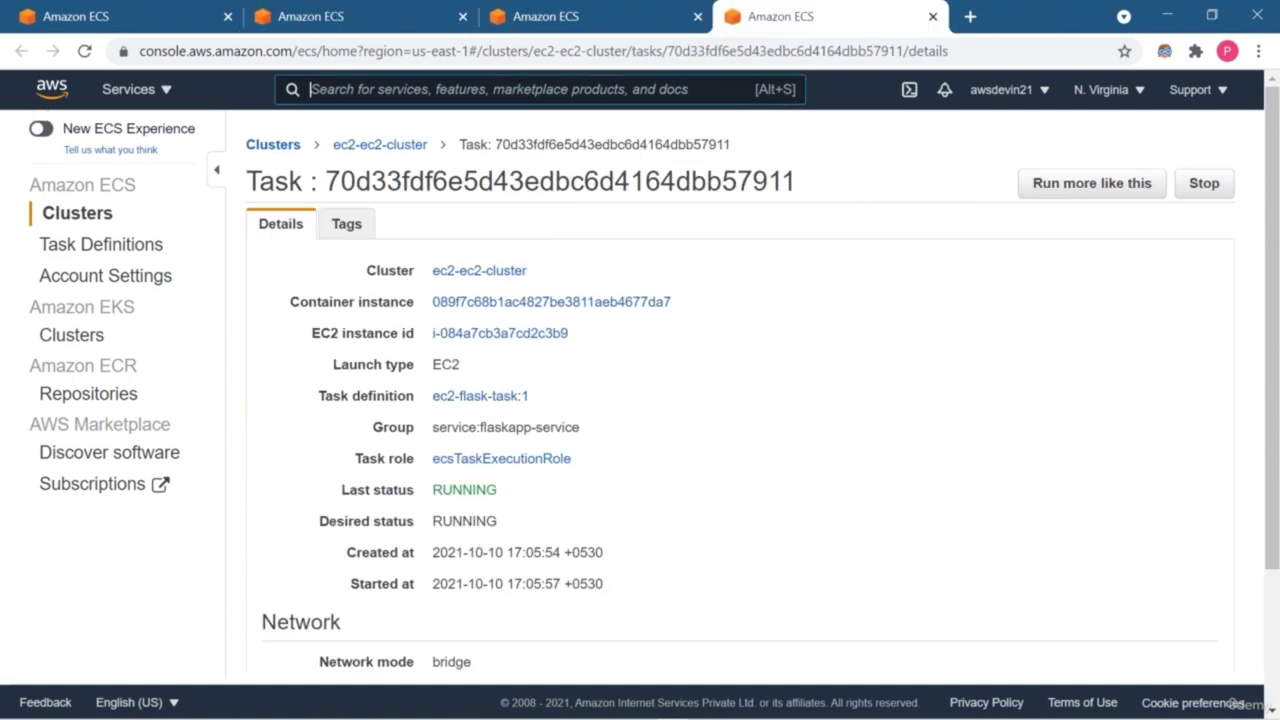
{"action": "scroll", "coordinate": [740, 400], "scroll_direction": "down", "scroll_amount": 3}
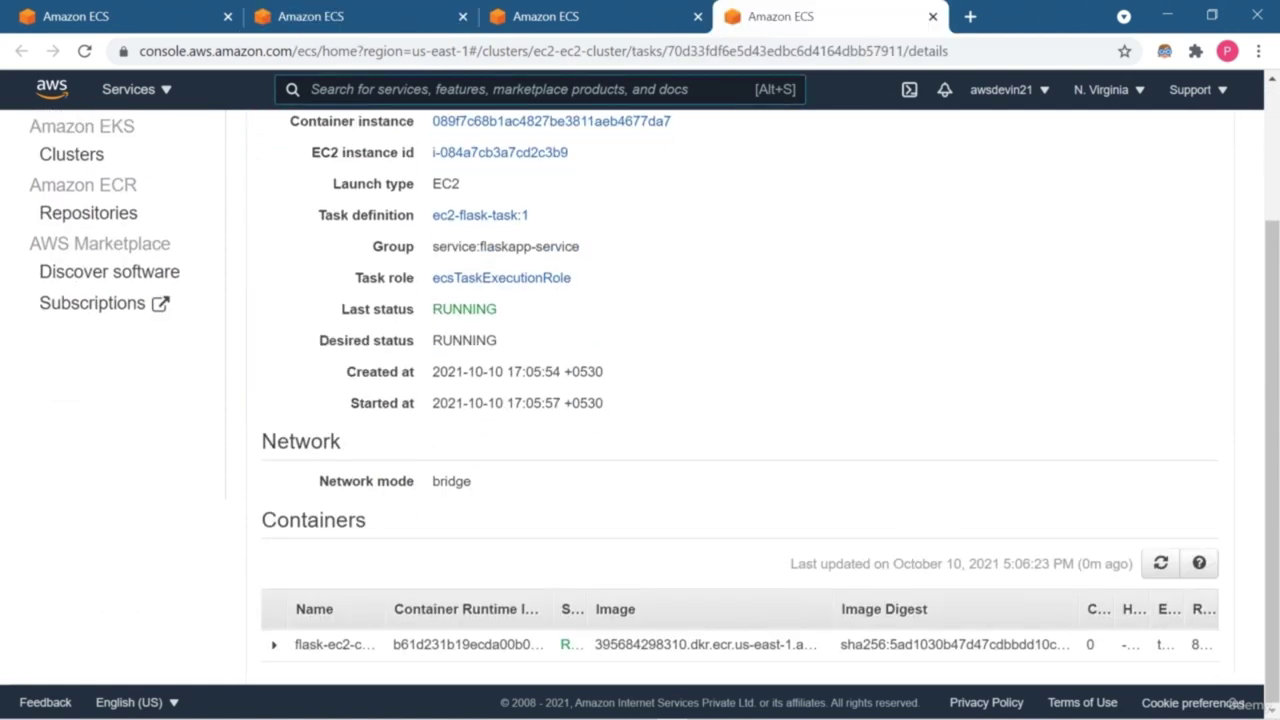
{"action": "scroll", "coordinate": [740, 400], "scroll_direction": "up", "scroll_amount": 1}
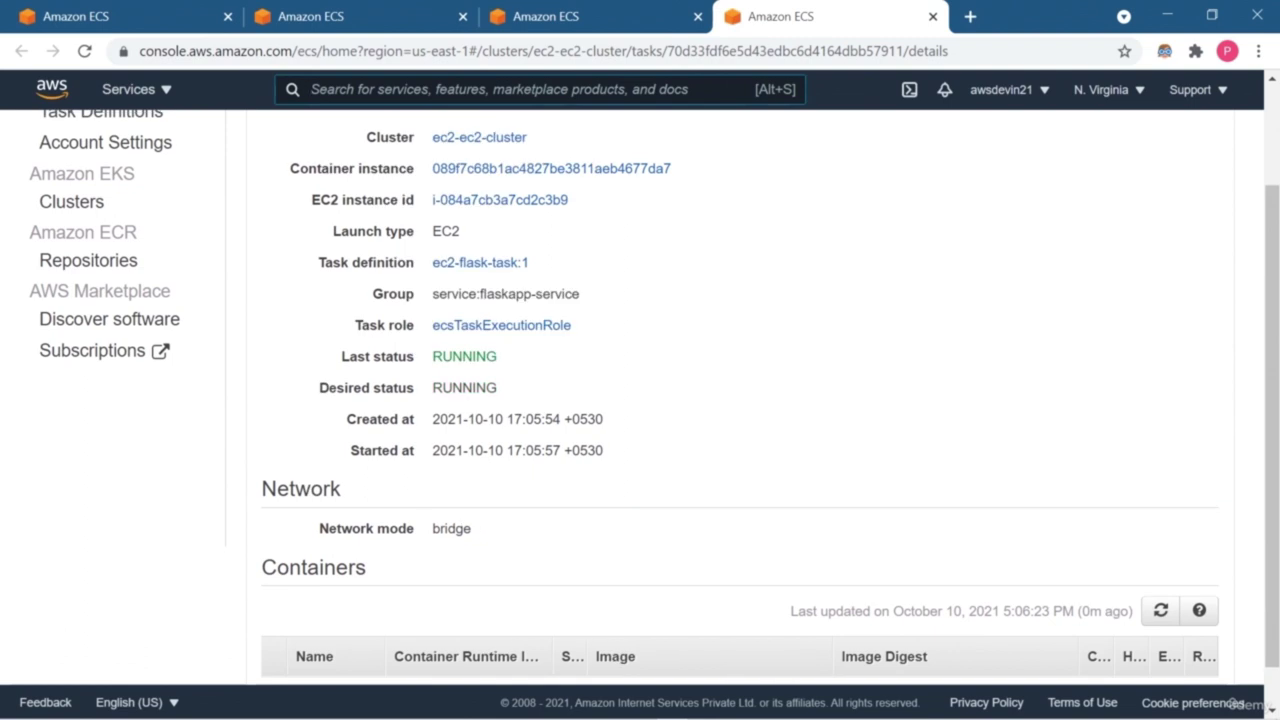
{"action": "scroll", "coordinate": [740, 400], "scroll_direction": "up", "scroll_amount": 1}
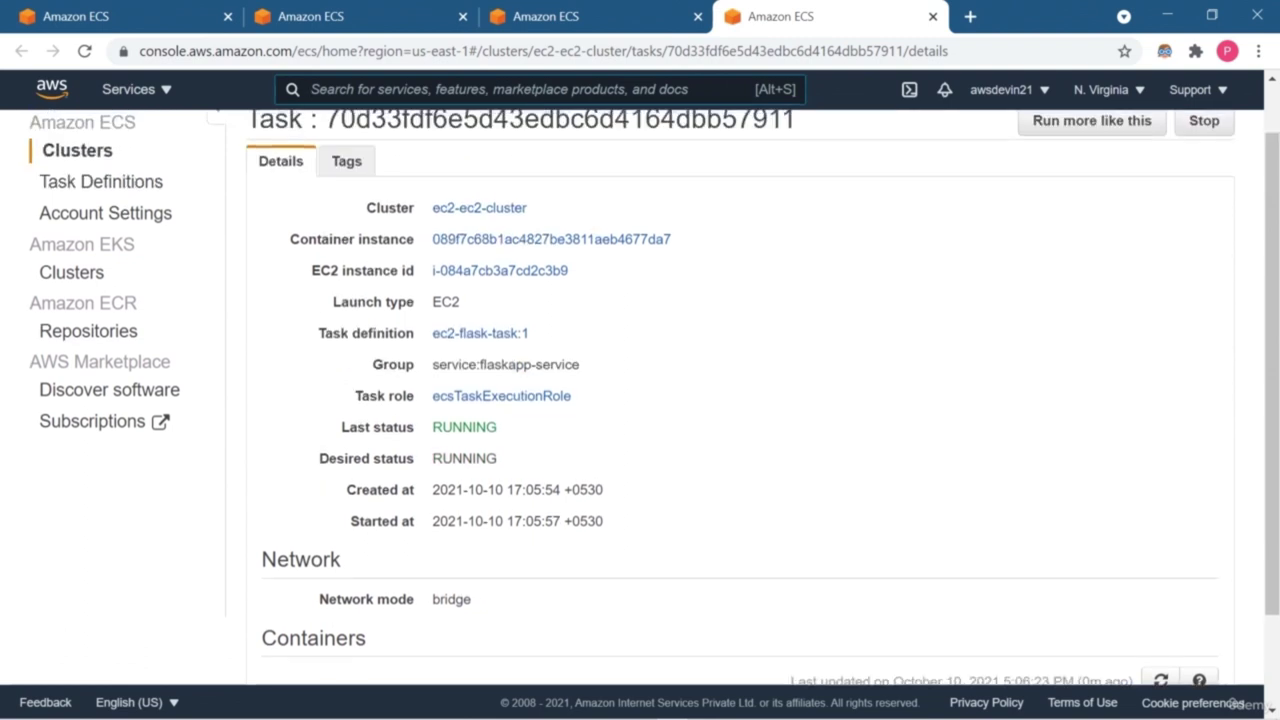
{"action": "scroll", "coordinate": [654, 394], "scroll_direction": "up", "scroll_amount": 1}
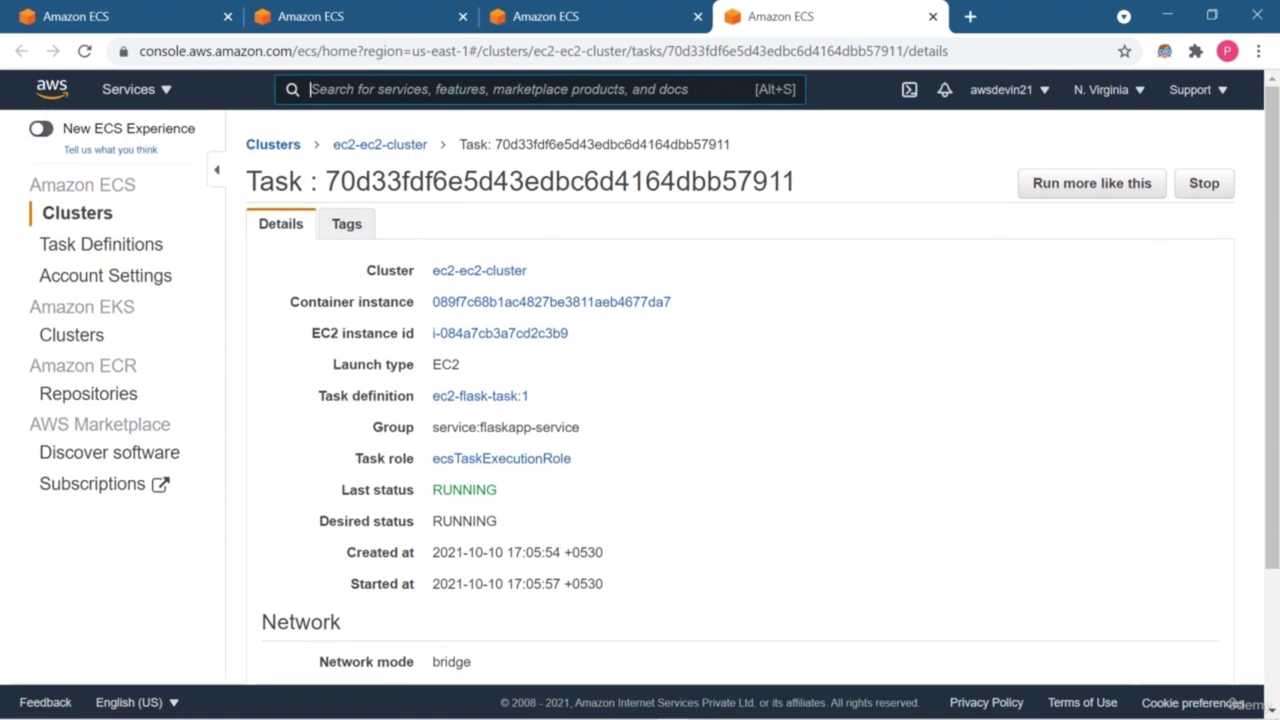
{"action": "scroll", "coordinate": [654, 383], "scroll_direction": "down", "scroll_amount": 1}
{"action": "scroll", "coordinate": [740, 400], "scroll_direction": "down", "scroll_amount": 1}
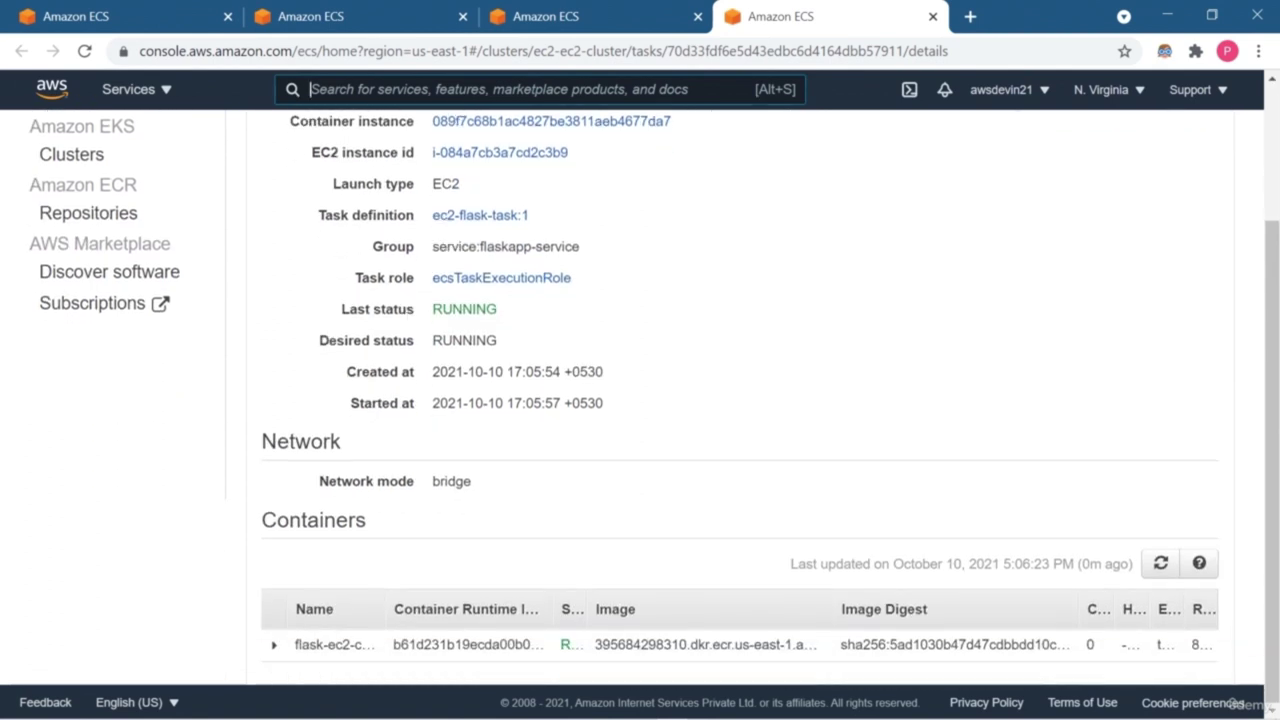
Step: Expand the task's Flask container and open its external links for host ports 5001 and 80 in separate browser tabs
{"action": "left_click", "coordinate": [274, 644]}
{"action": "scroll", "coordinate": [740, 450], "scroll_direction": "down", "scroll_amount": 1}
{"action": "scroll", "coordinate": [740, 400], "scroll_direction": "down", "scroll_amount": 3}
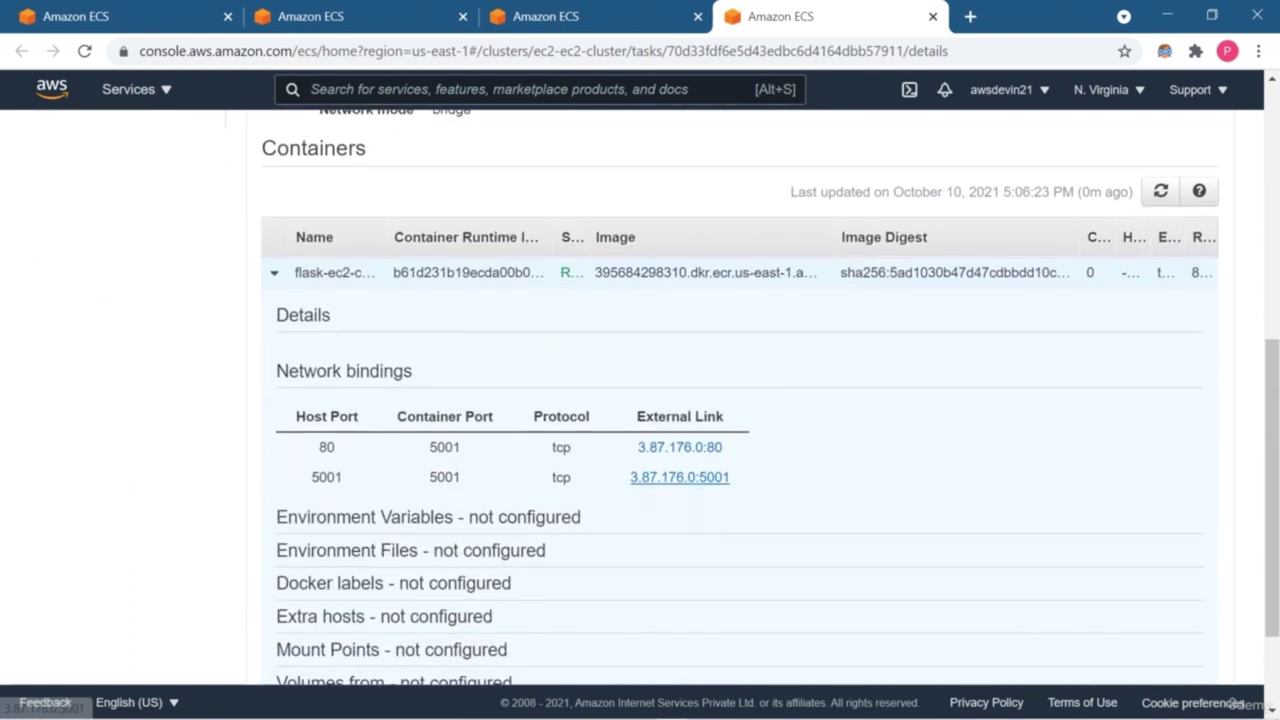
{"action": "middle_click", "coordinate": [680, 477]}
{"action": "middle_click", "coordinate": [680, 447]}
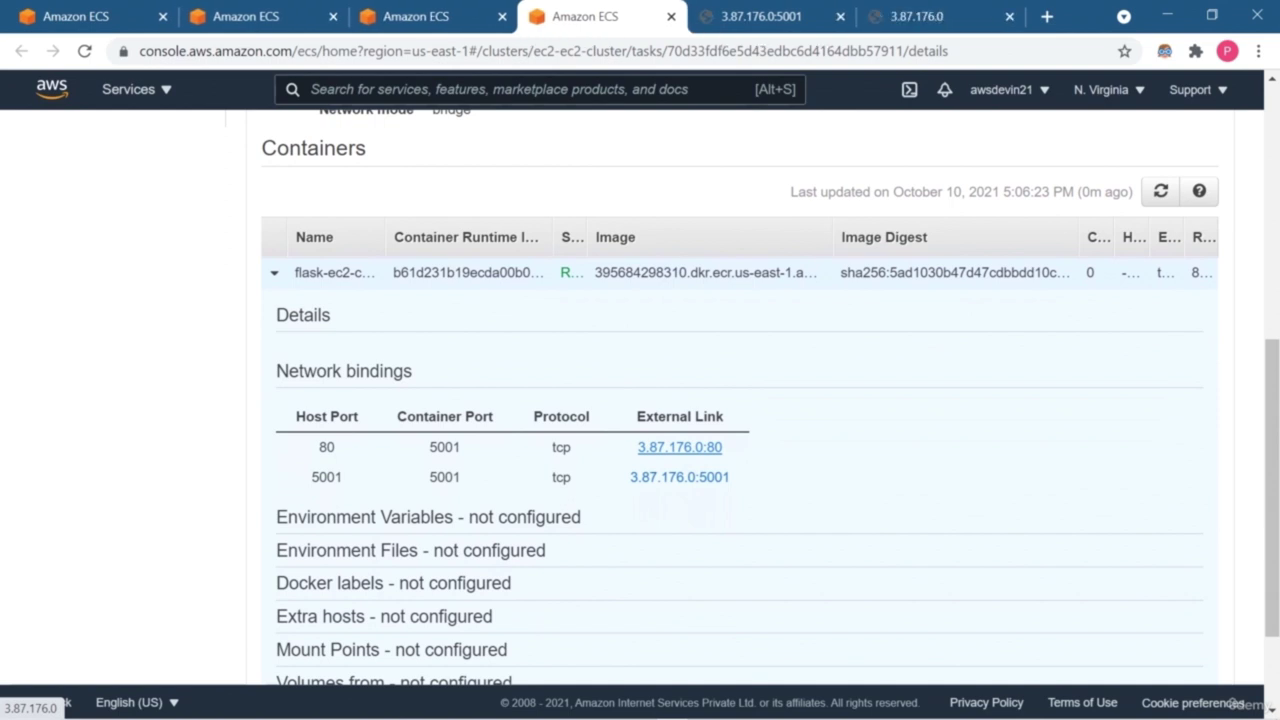
Step: Check the Flask app's response on port 5001 and on the default HTTP port, and close both app pages
{"action": "left_click", "coordinate": [760, 16]}
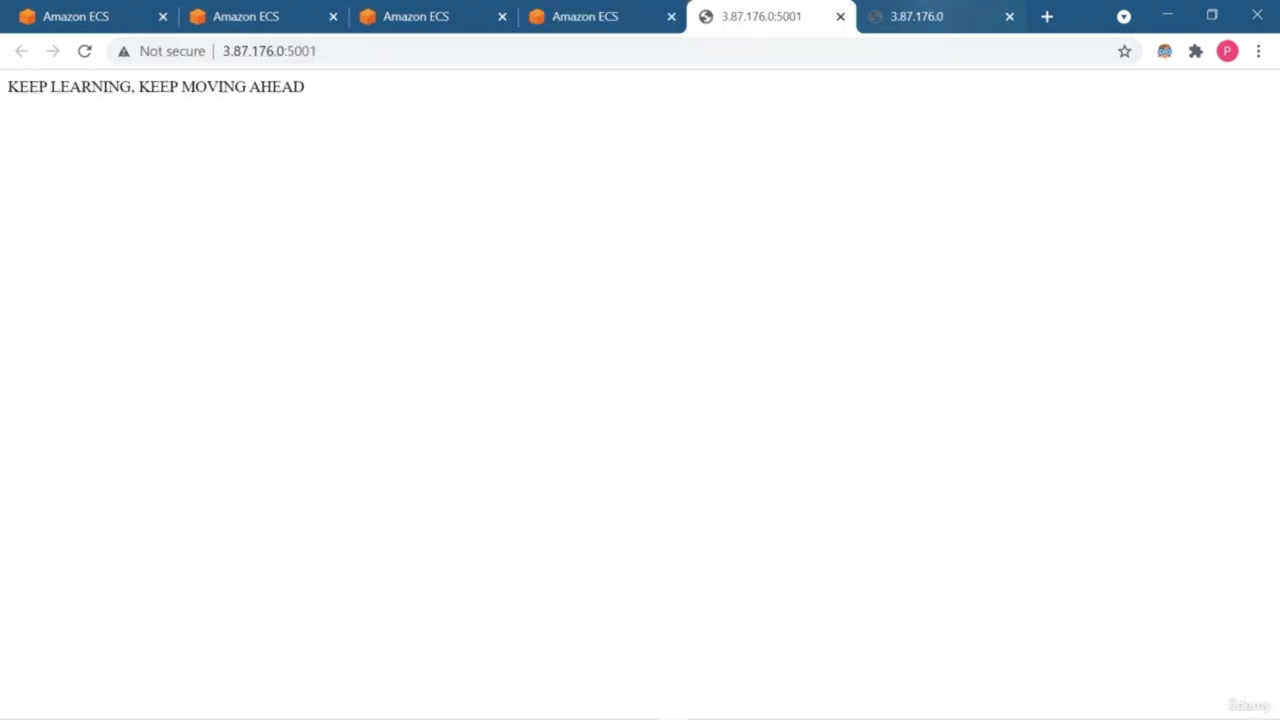
{"action": "key", "text": "ctrl+Tab"}
{"action": "key", "text": "ctrl+shift+Tab"}
{"action": "key", "text": "ctrl+Tab"}
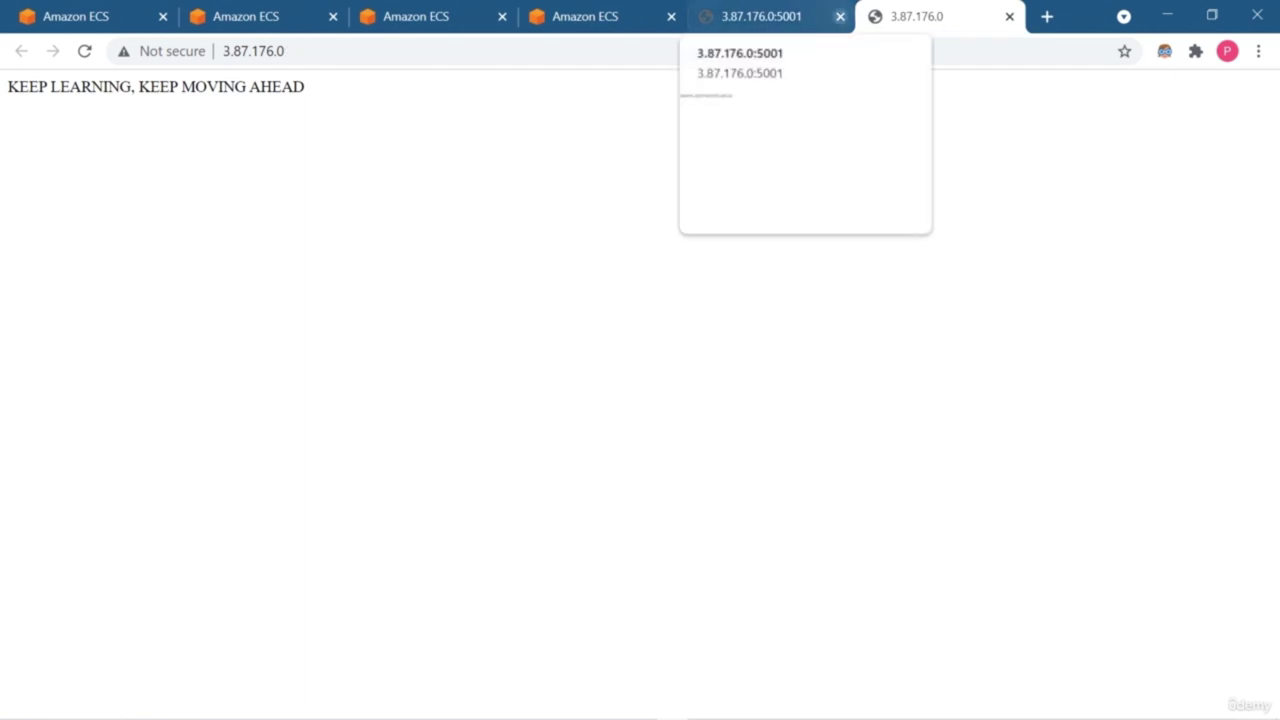
{"action": "left_click", "coordinate": [840, 16]}
{"action": "left_click", "coordinate": [840, 16]}
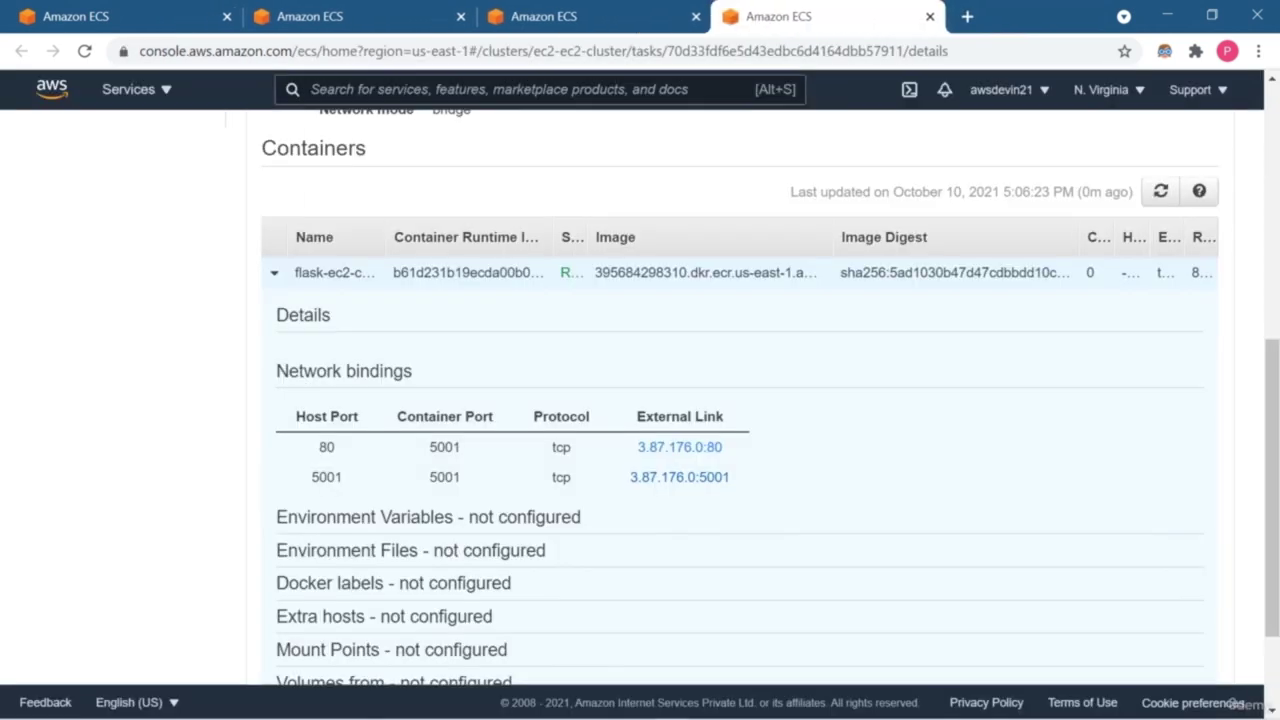
Step: Review the container's configuration and the task details, and view the task's EC2 instance in the EC2 console before closing it
{"action": "scroll", "coordinate": [740, 400], "scroll_direction": "down", "scroll_amount": 2}
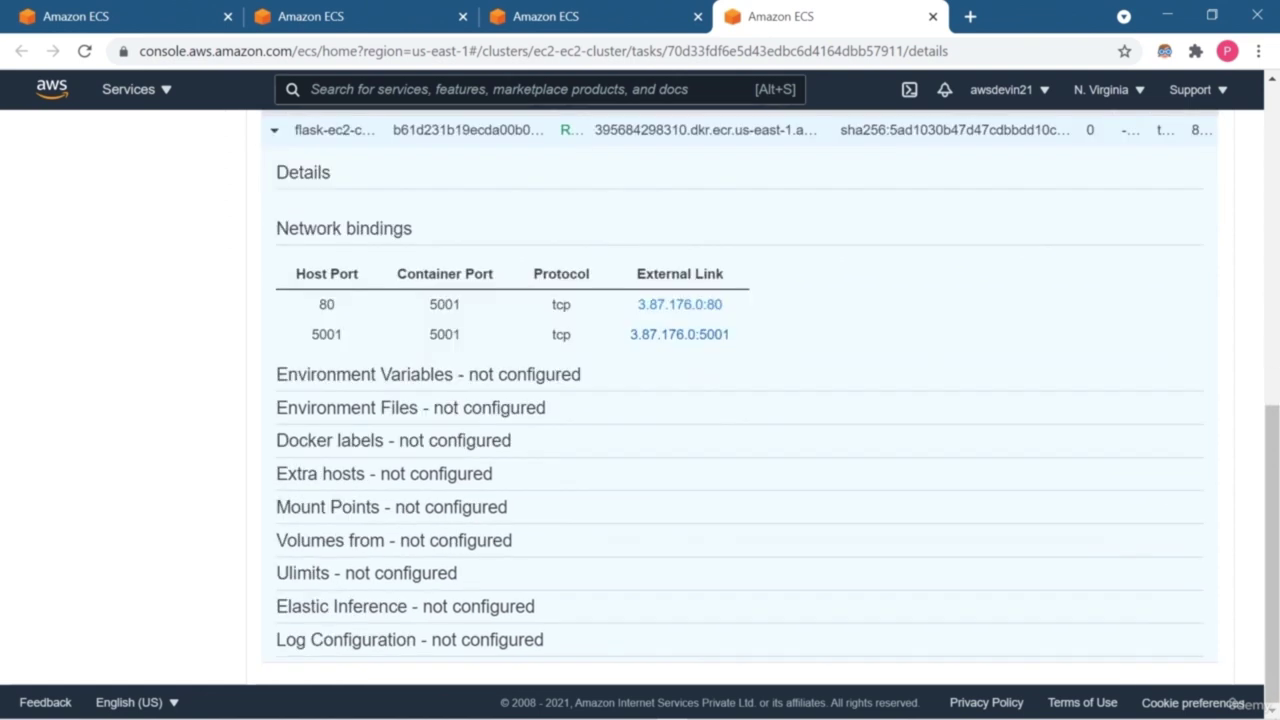
{"action": "scroll", "coordinate": [740, 400], "scroll_direction": "up", "scroll_amount": 1}
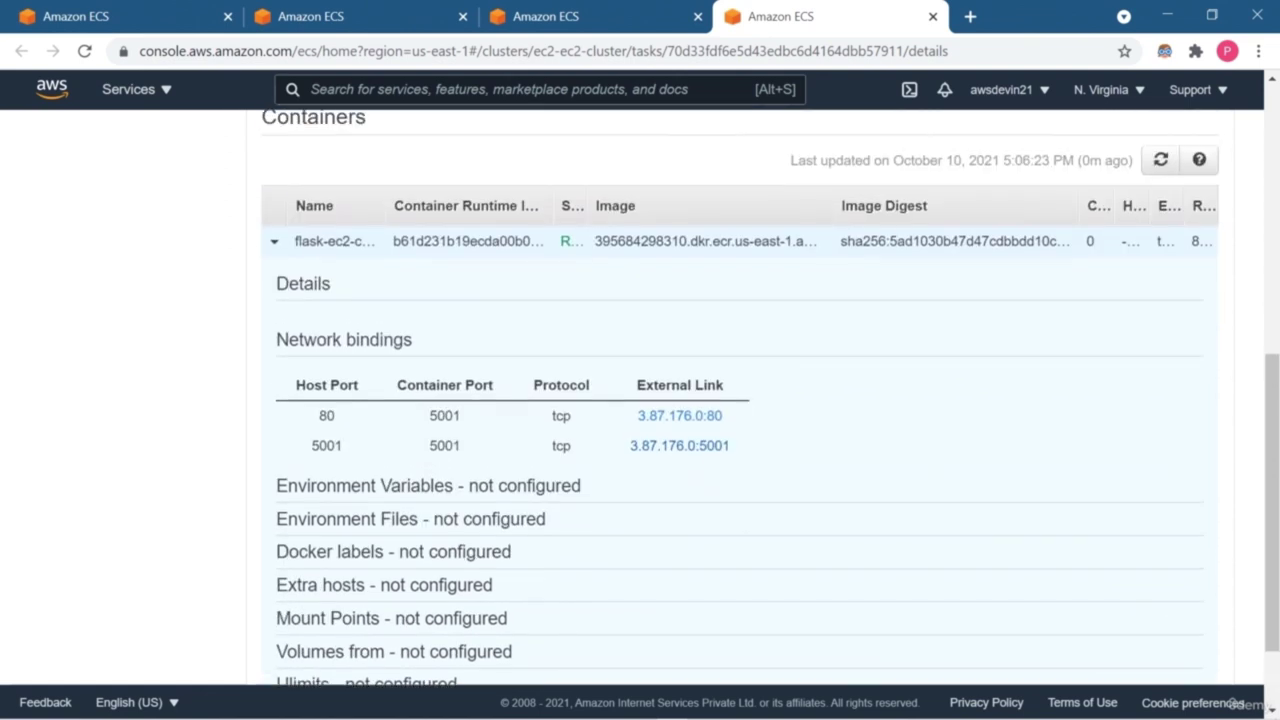
{"action": "scroll", "coordinate": [740, 400], "scroll_direction": "up", "scroll_amount": 6}
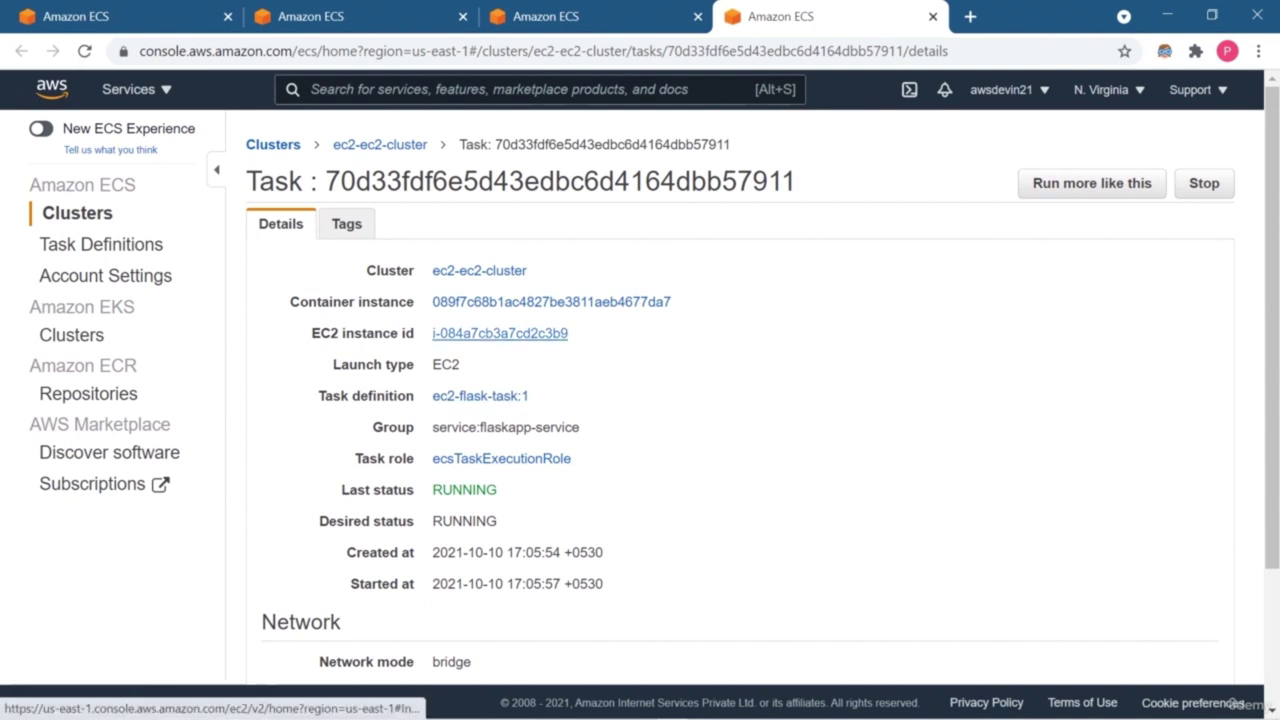
{"action": "left_click", "coordinate": [500, 333]}
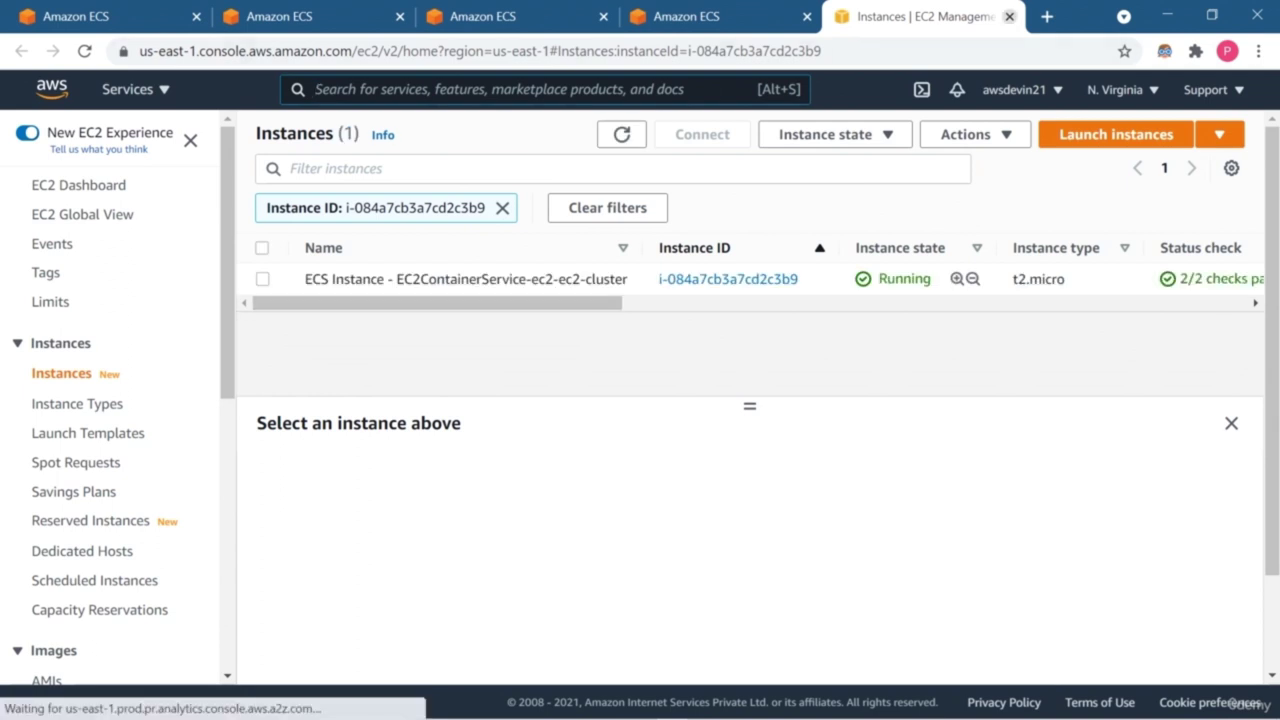
{"action": "left_click", "coordinate": [1009, 16]}
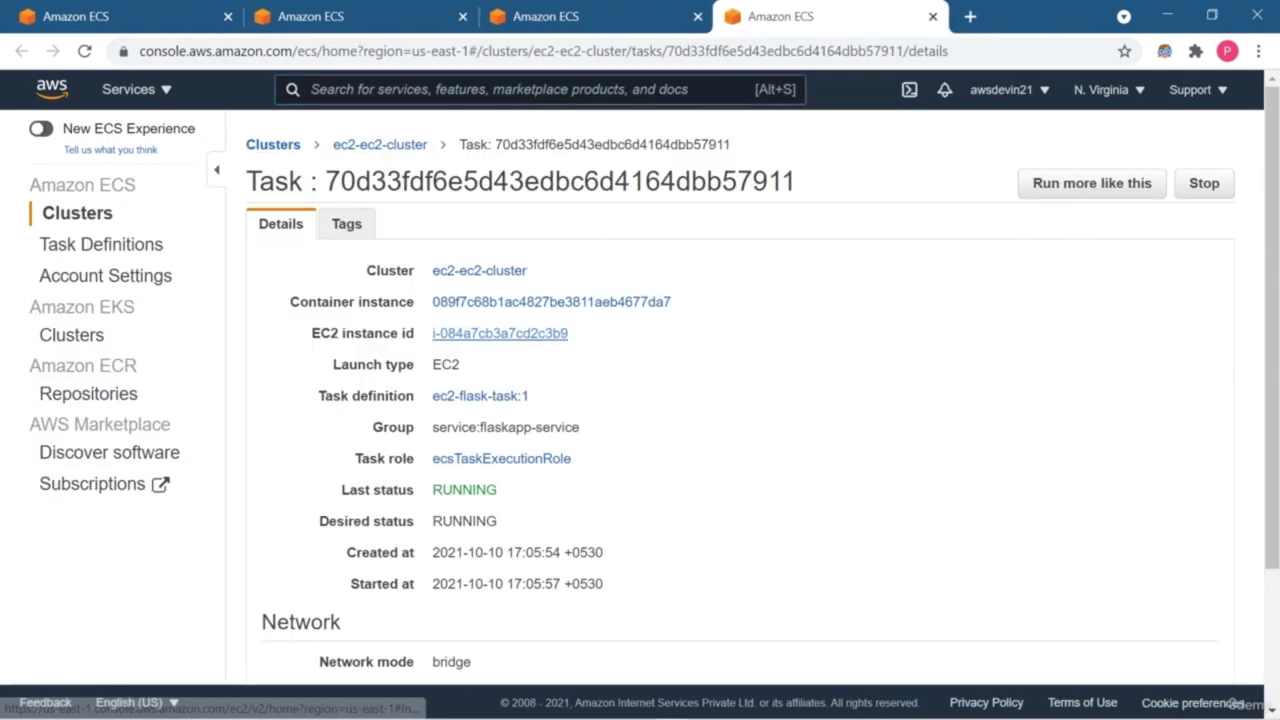
Step: Open the task's container instance and examine its resources, public IP and running tasks
{"action": "left_click", "coordinate": [551, 301]}
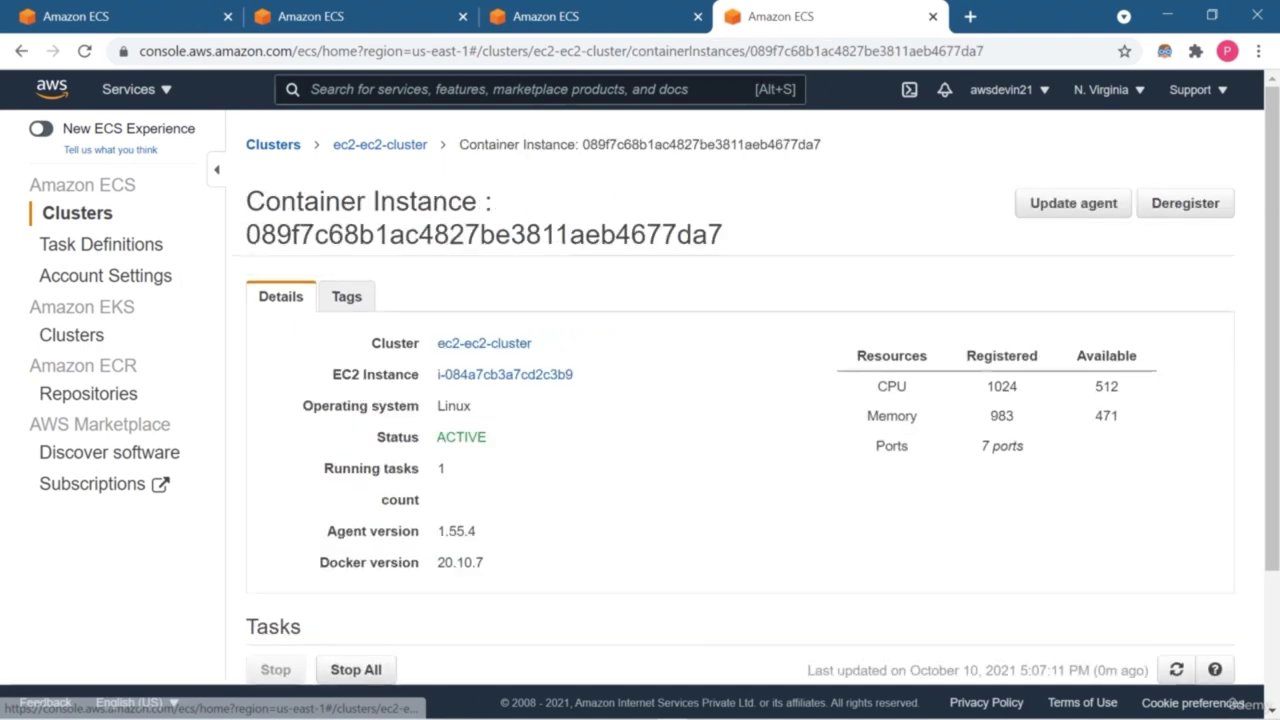
{"action": "scroll", "coordinate": [551, 301], "scroll_direction": "down", "scroll_amount": 3}
{"action": "scroll", "coordinate": [654, 402], "scroll_direction": "up", "scroll_amount": 1}
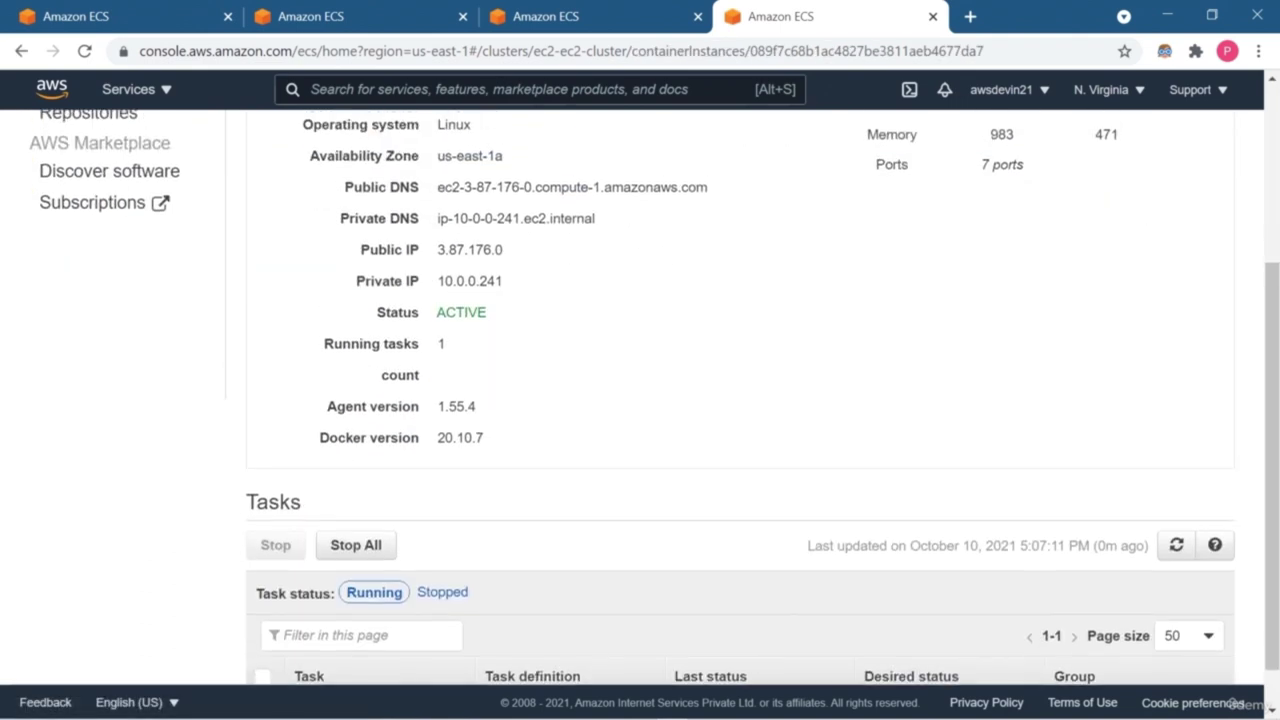
{"action": "scroll", "coordinate": [654, 402], "scroll_direction": "down", "scroll_amount": 1}
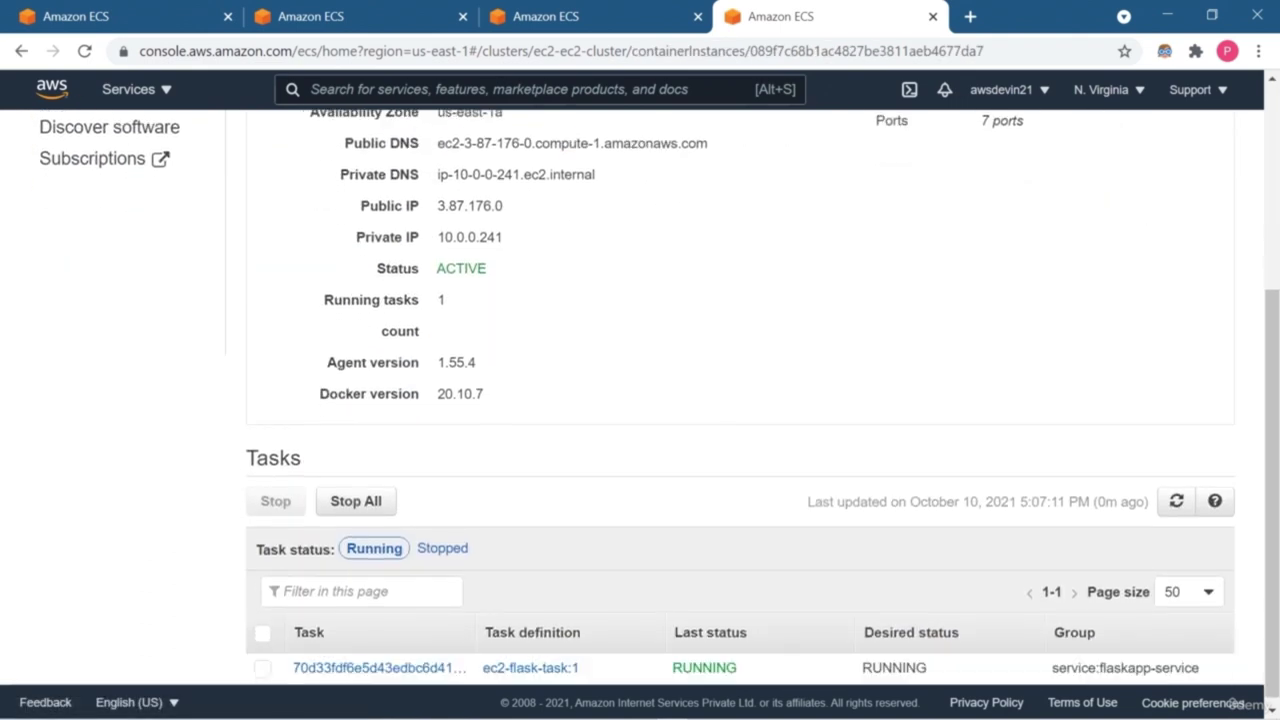
{"action": "scroll", "coordinate": [654, 402], "scroll_direction": "up", "scroll_amount": 5}
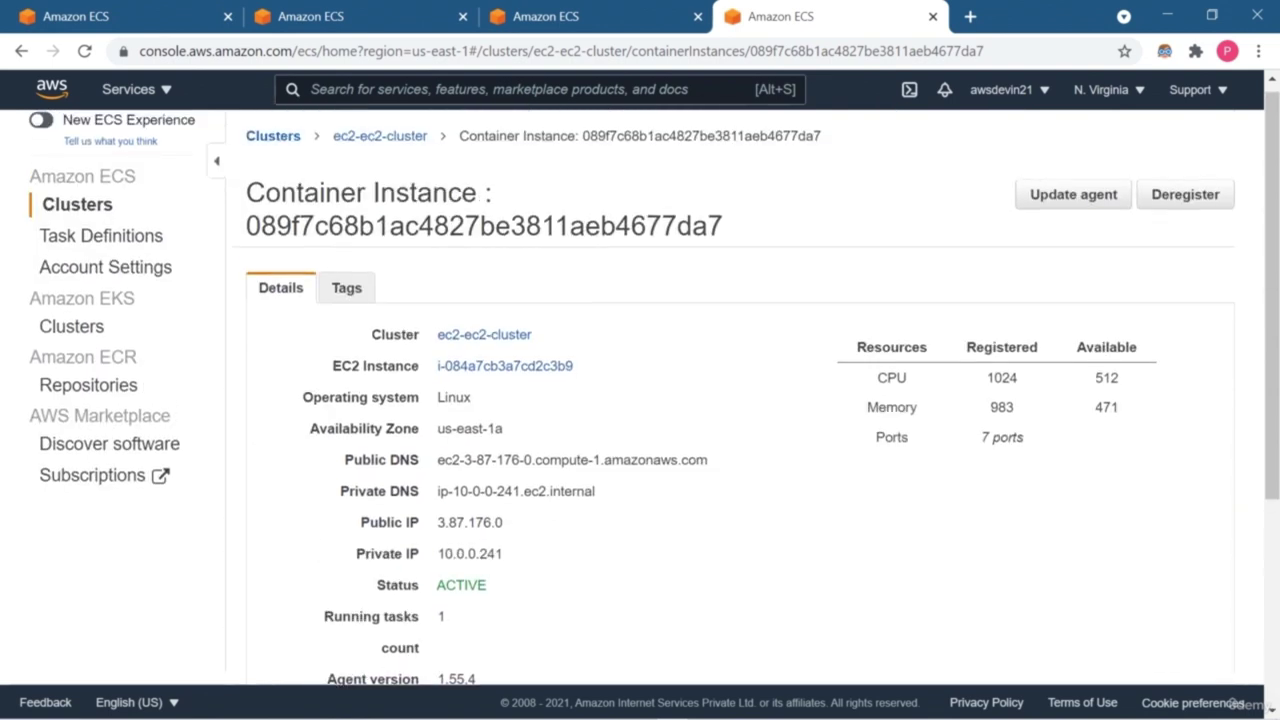
{"action": "left_click_drag", "start_coordinate": [504, 522], "coordinate": [437, 522]}
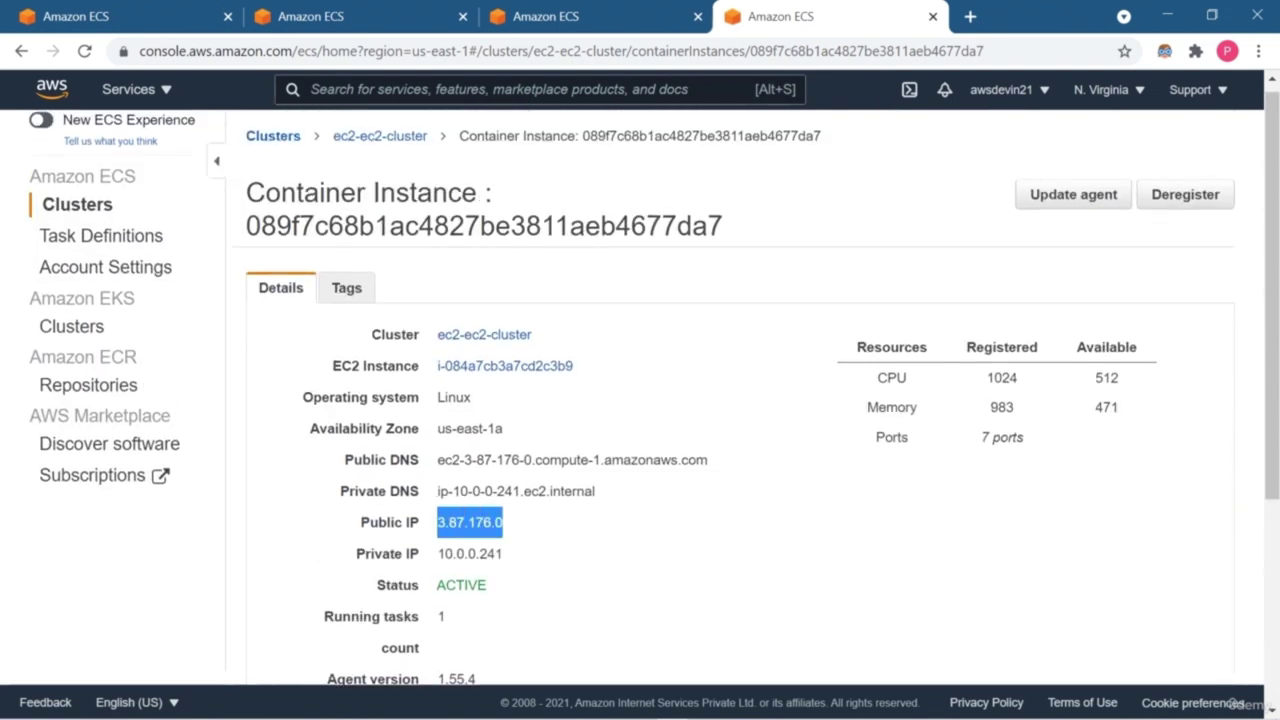
{"action": "left_click", "coordinate": [437, 522]}
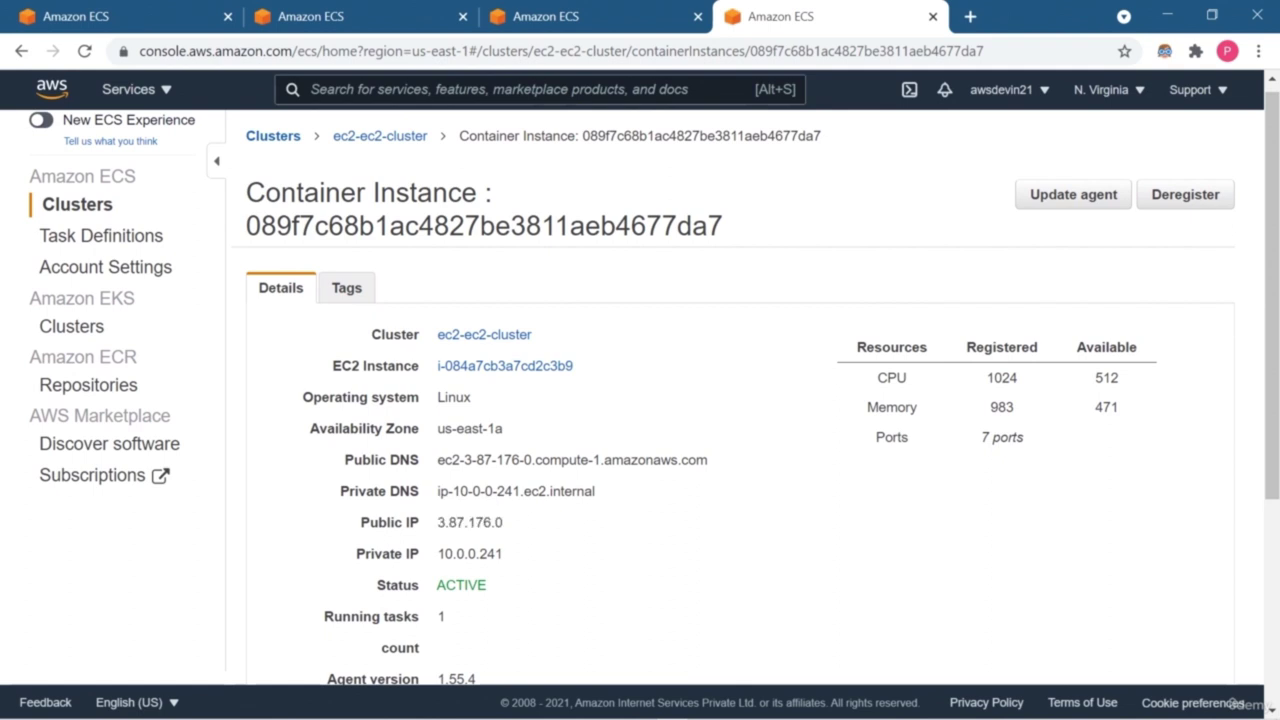
{"action": "scroll", "coordinate": [654, 386], "scroll_direction": "up", "scroll_amount": 1}
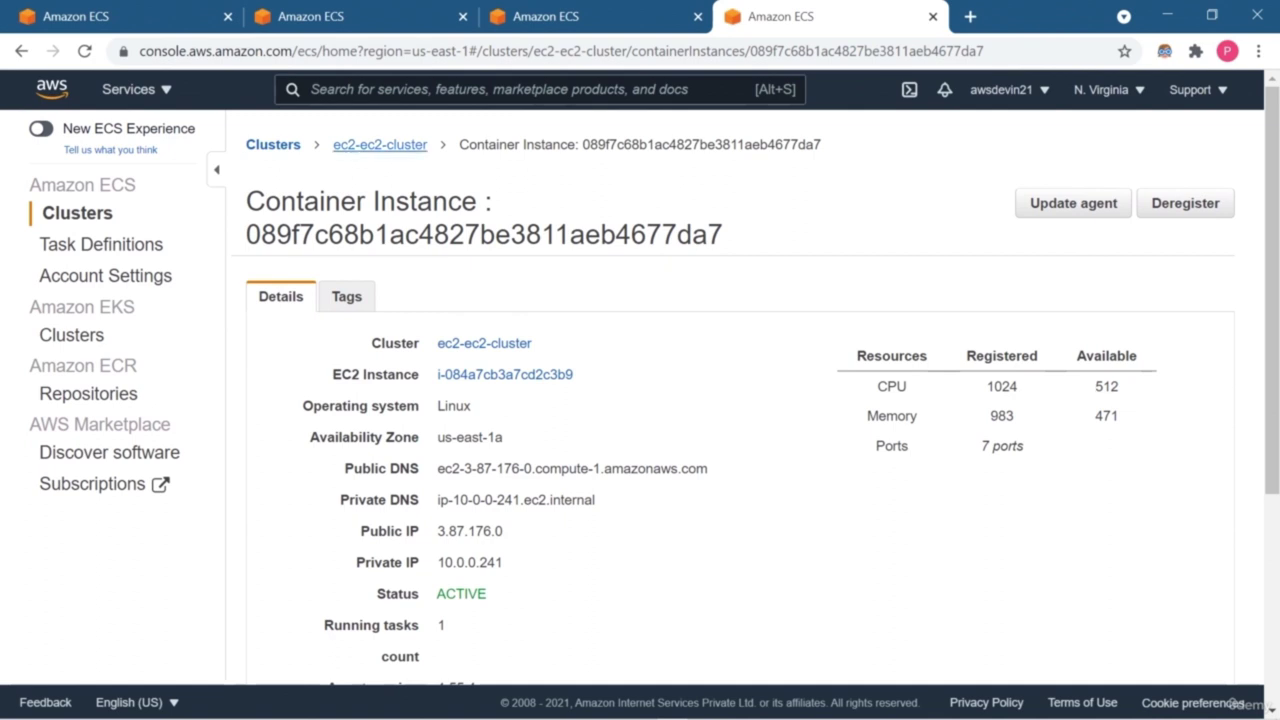
Step: Return to ec2-ec2-cluster's services and open flaskapp-service for updating
{"action": "left_click", "coordinate": [380, 144]}
{"action": "scroll", "coordinate": [640, 400], "scroll_direction": "down", "scroll_amount": 3}
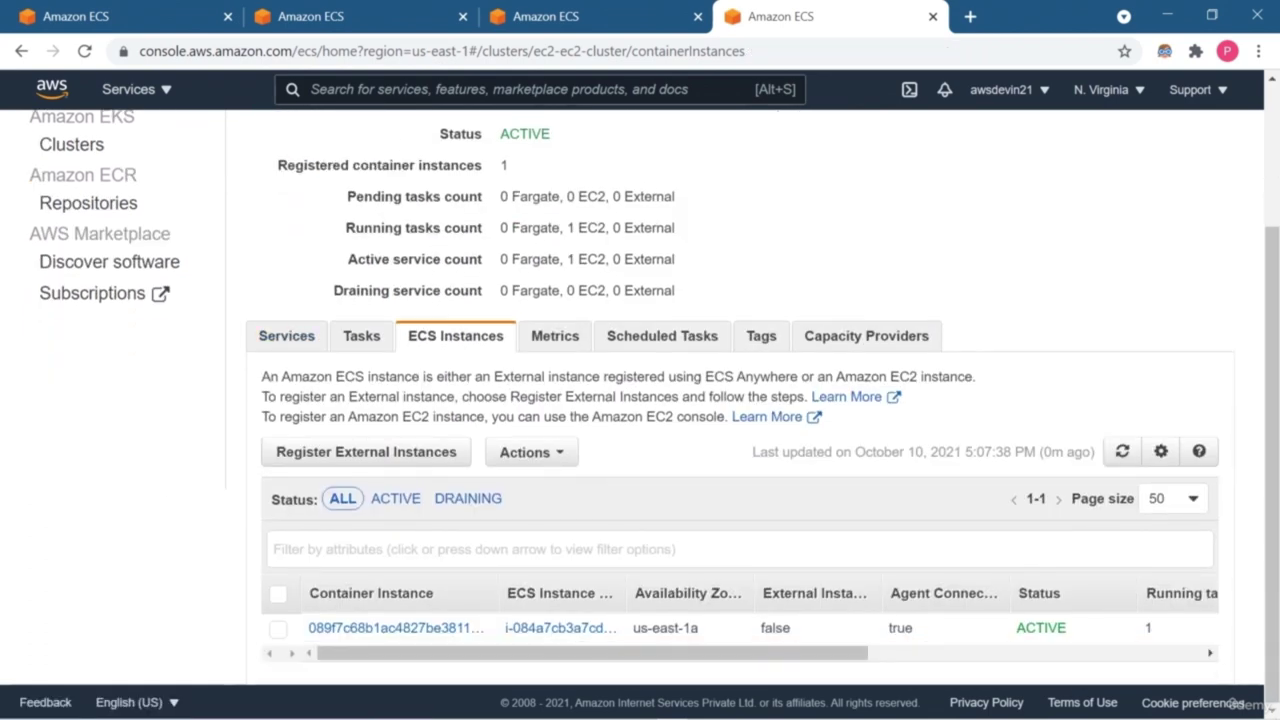
{"action": "left_click", "coordinate": [286, 336]}
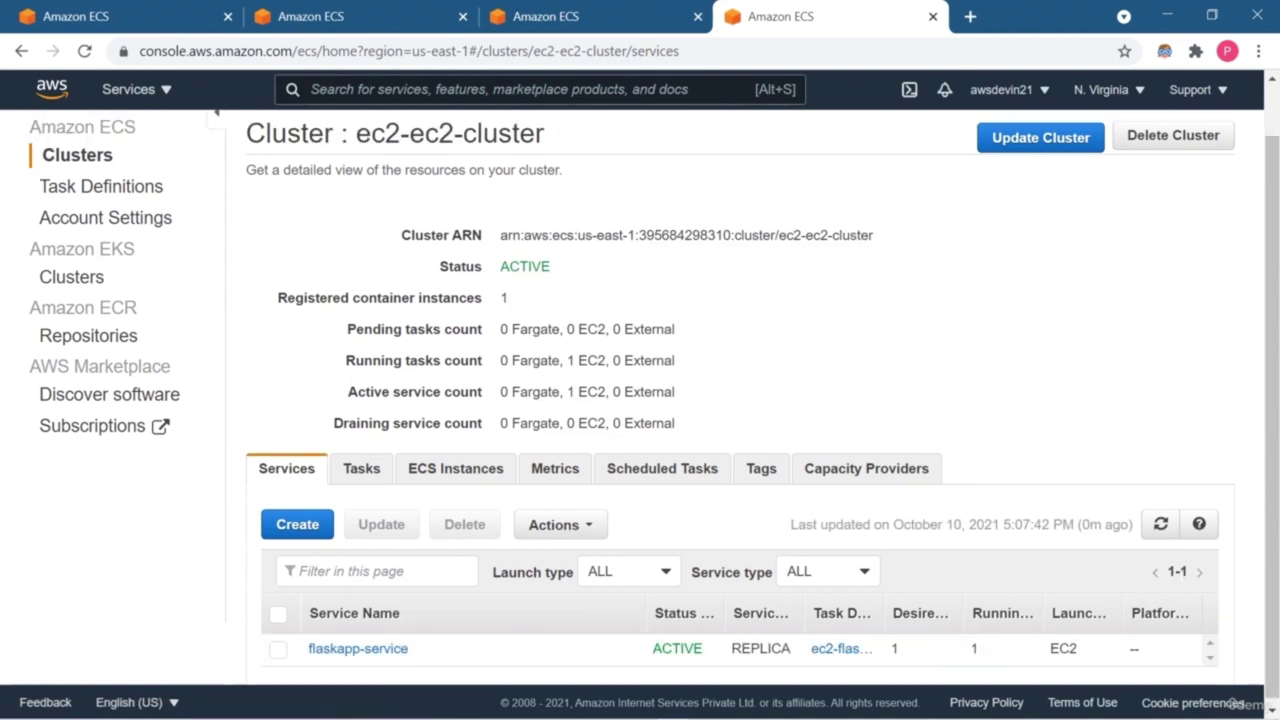
{"action": "left_click", "coordinate": [278, 645]}
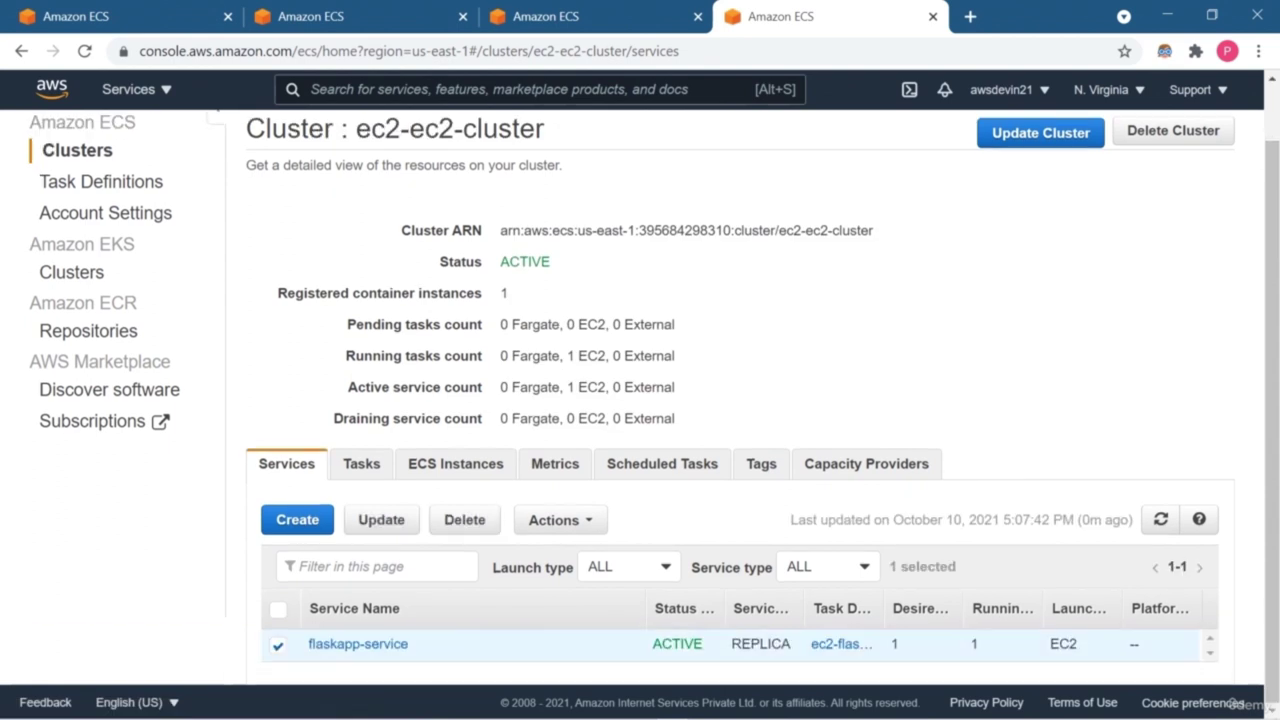
{"action": "left_click", "coordinate": [381, 519]}
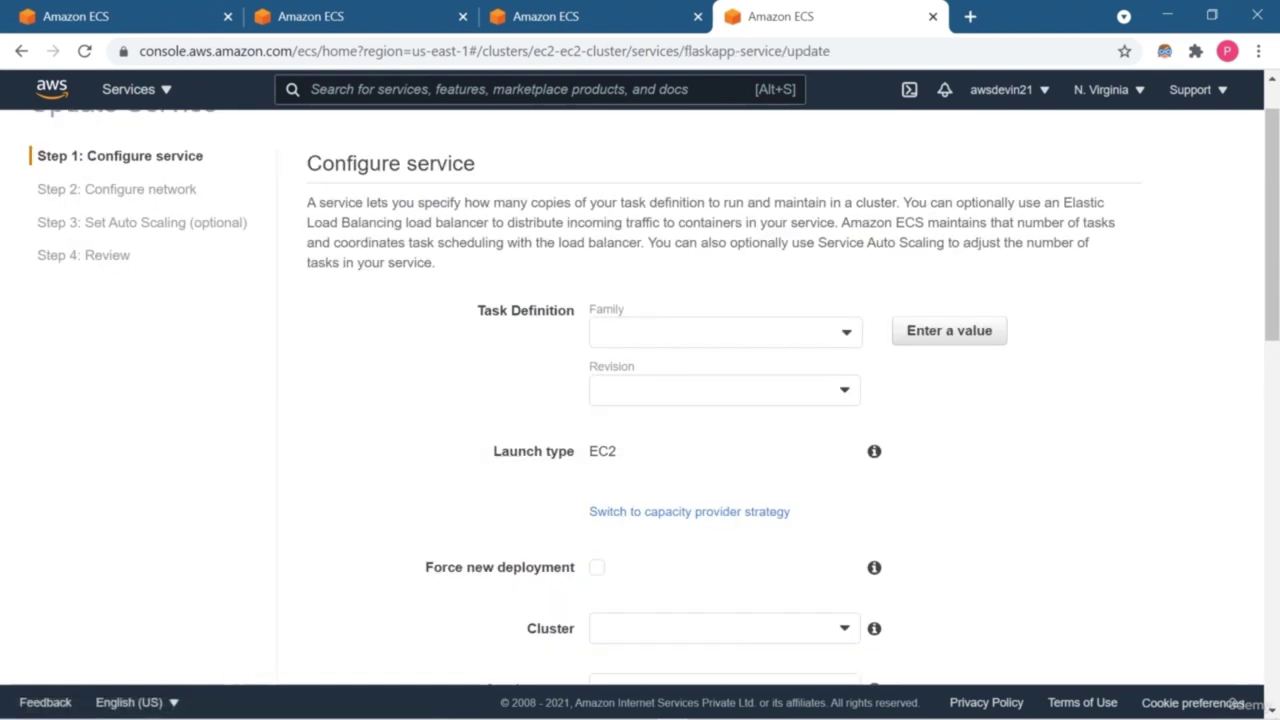
Step: Examine the service's update settings, including task definition, number of tasks, healthy percentages, placement strategy and constraints
{"action": "scroll", "coordinate": [640, 400], "scroll_direction": "down", "scroll_amount": 2}
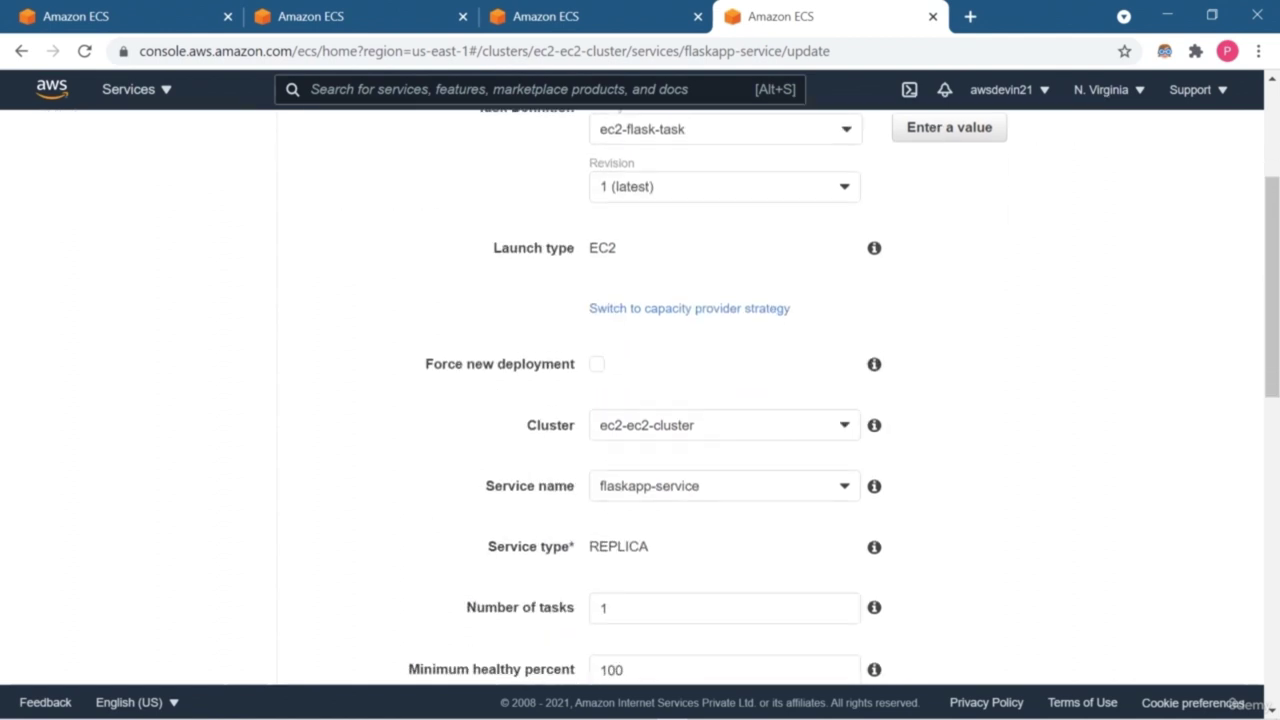
{"action": "scroll", "coordinate": [640, 400], "scroll_direction": "down", "scroll_amount": 3}
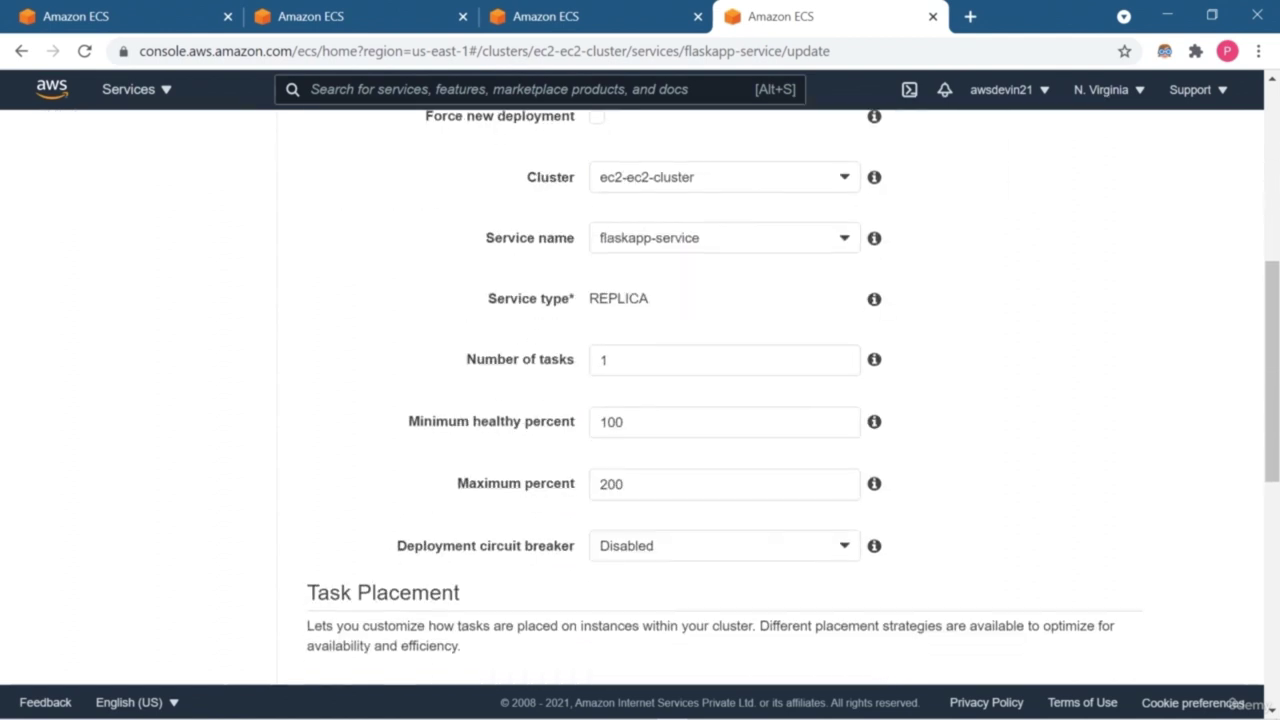
{"action": "scroll", "coordinate": [640, 400], "scroll_direction": "down", "scroll_amount": 3}
{"action": "scroll", "coordinate": [640, 400], "scroll_direction": "down", "scroll_amount": 2}
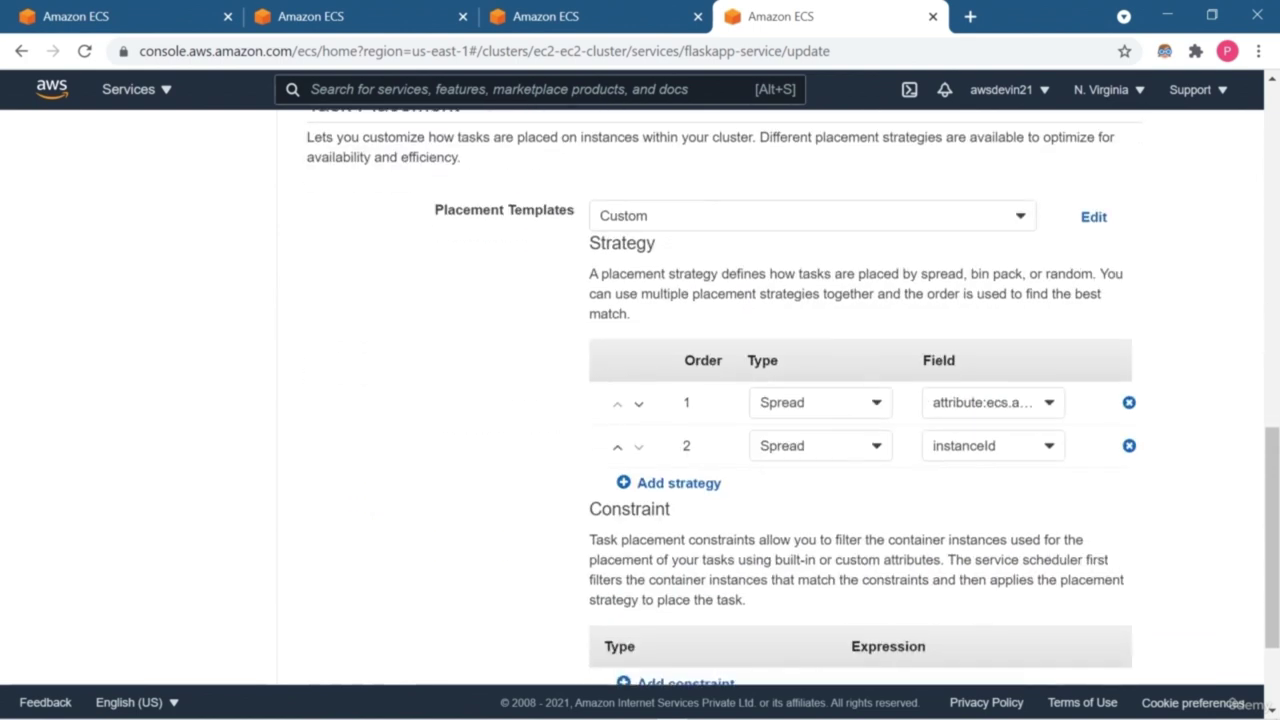
{"action": "scroll", "coordinate": [640, 400], "scroll_direction": "down", "scroll_amount": 2}
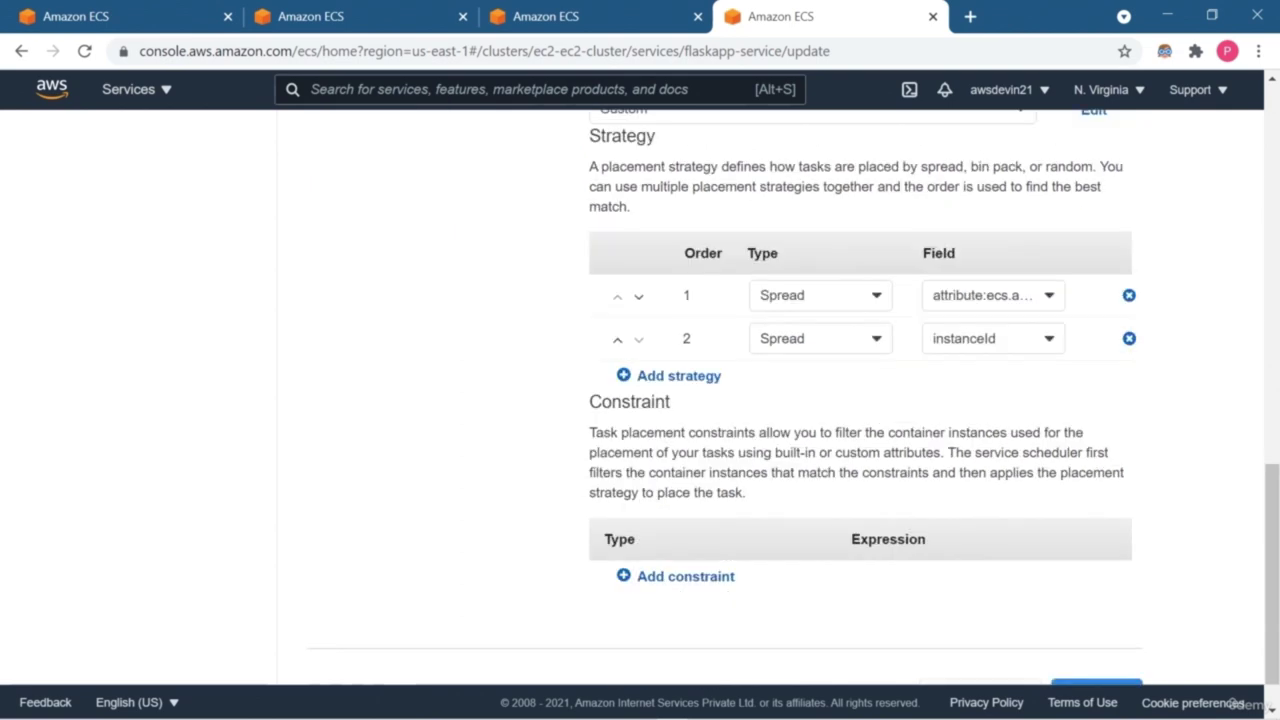
{"action": "scroll", "coordinate": [640, 400], "scroll_direction": "up", "scroll_amount": 6}
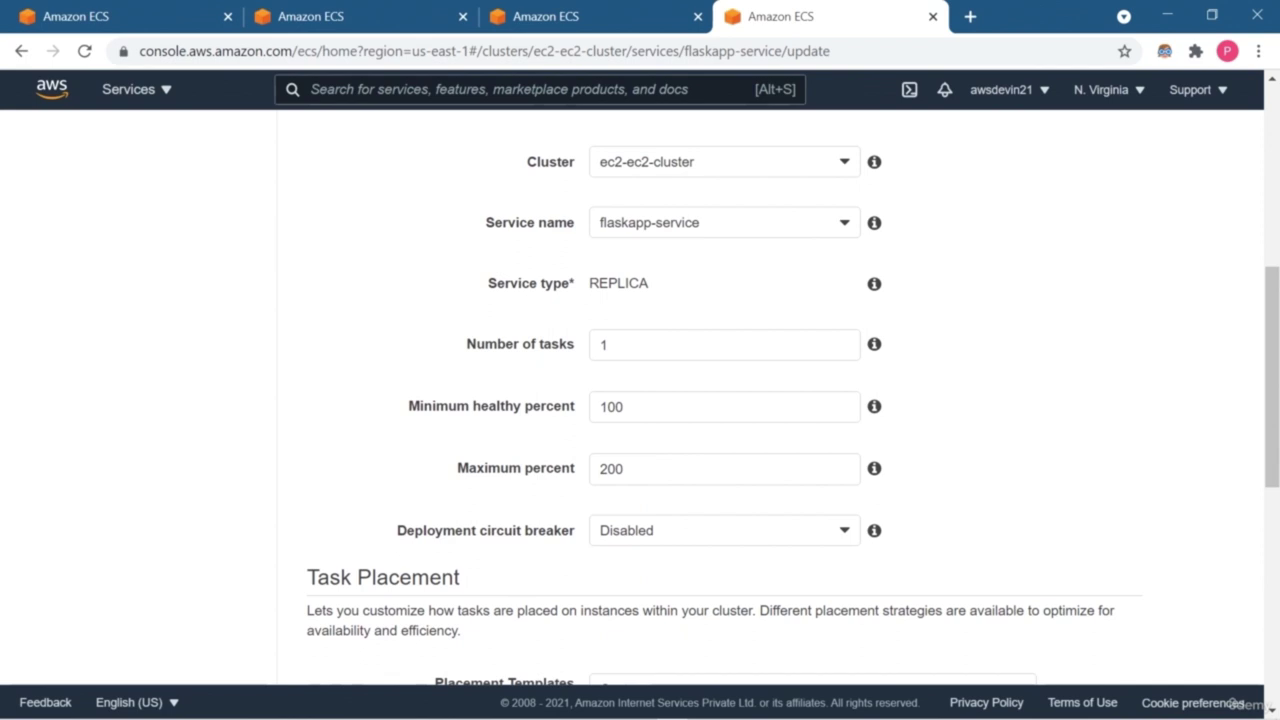
{"action": "scroll", "coordinate": [640, 400], "scroll_direction": "up", "scroll_amount": 1}
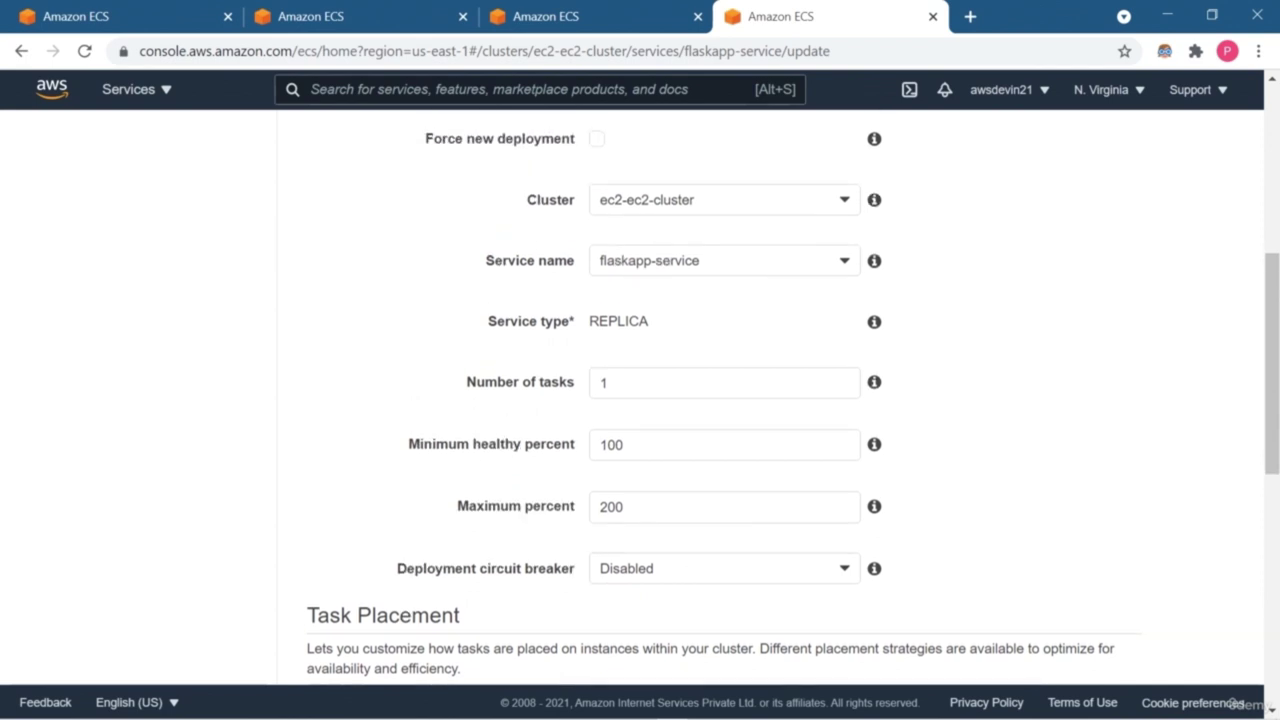
{"action": "scroll", "coordinate": [640, 400], "scroll_direction": "up", "scroll_amount": 1}
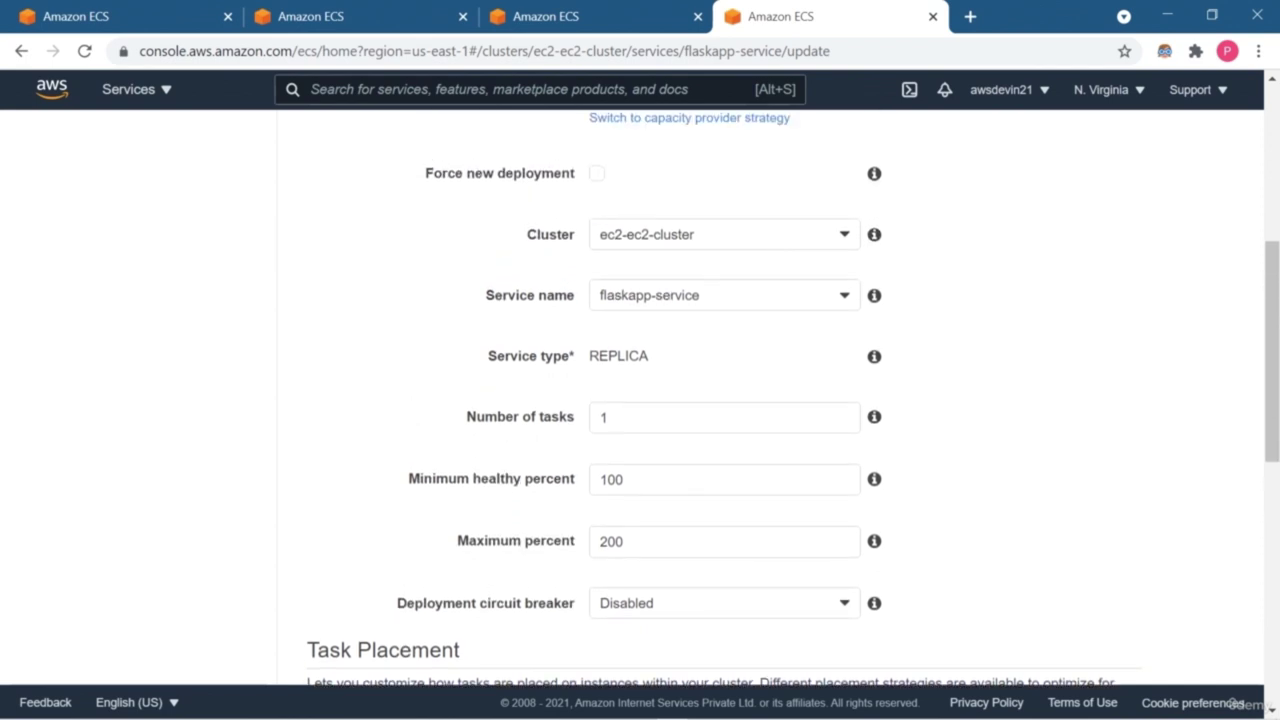
{"action": "scroll", "coordinate": [640, 400], "scroll_direction": "up", "scroll_amount": 1}
{"action": "scroll", "coordinate": [640, 400], "scroll_direction": "up", "scroll_amount": 4}
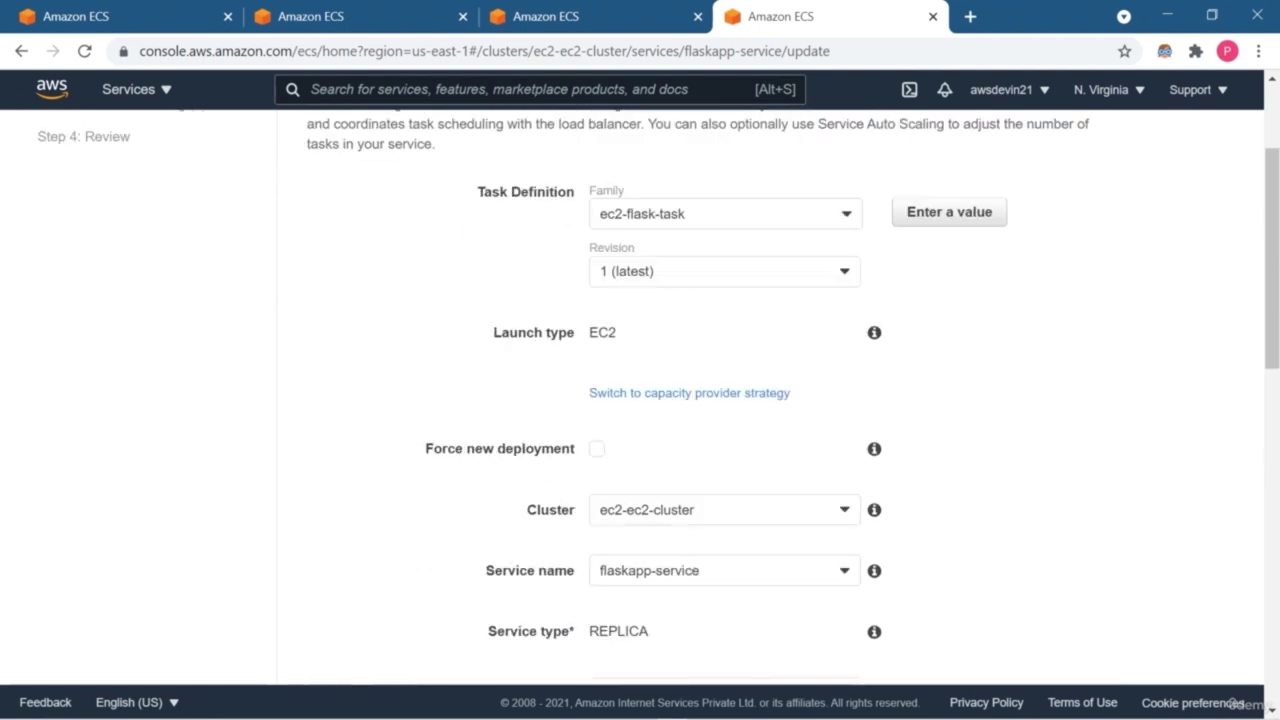
{"action": "scroll", "coordinate": [640, 400], "scroll_direction": "up", "scroll_amount": 1}
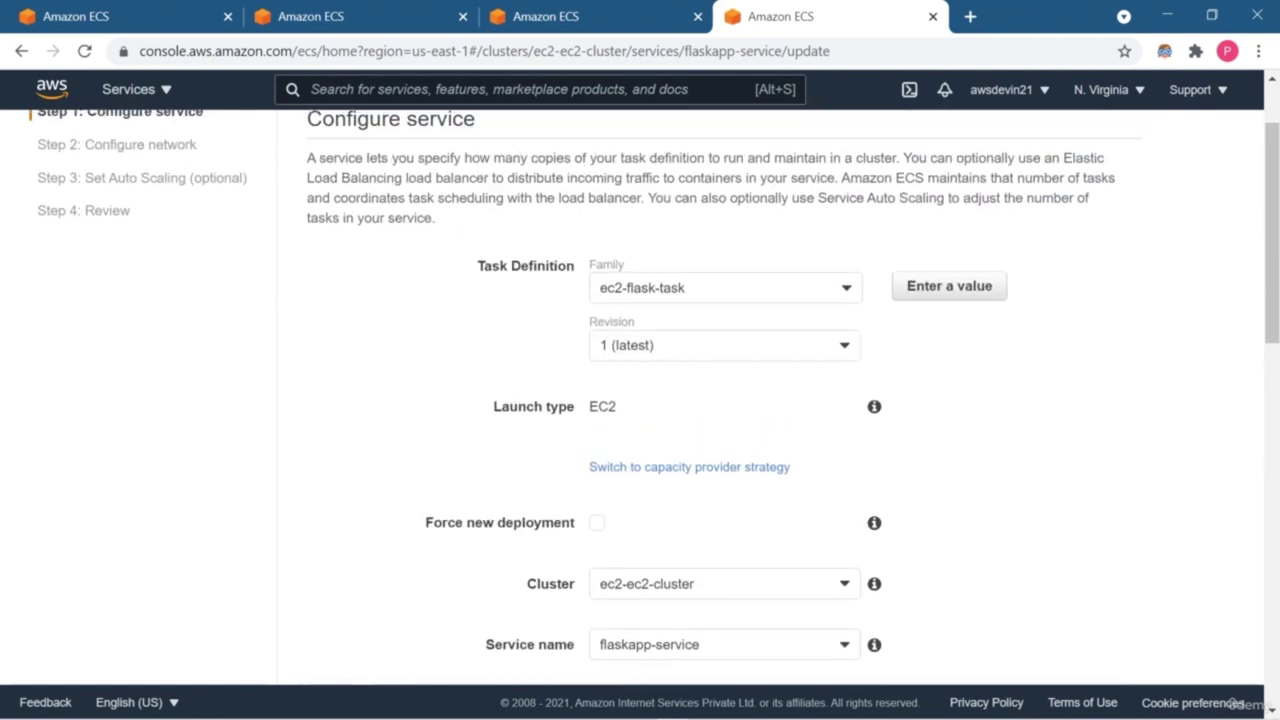
Step: Check the available task definition families, keep ec2-flask-task selected, and cancel the service update
{"action": "left_click", "coordinate": [725, 287]}
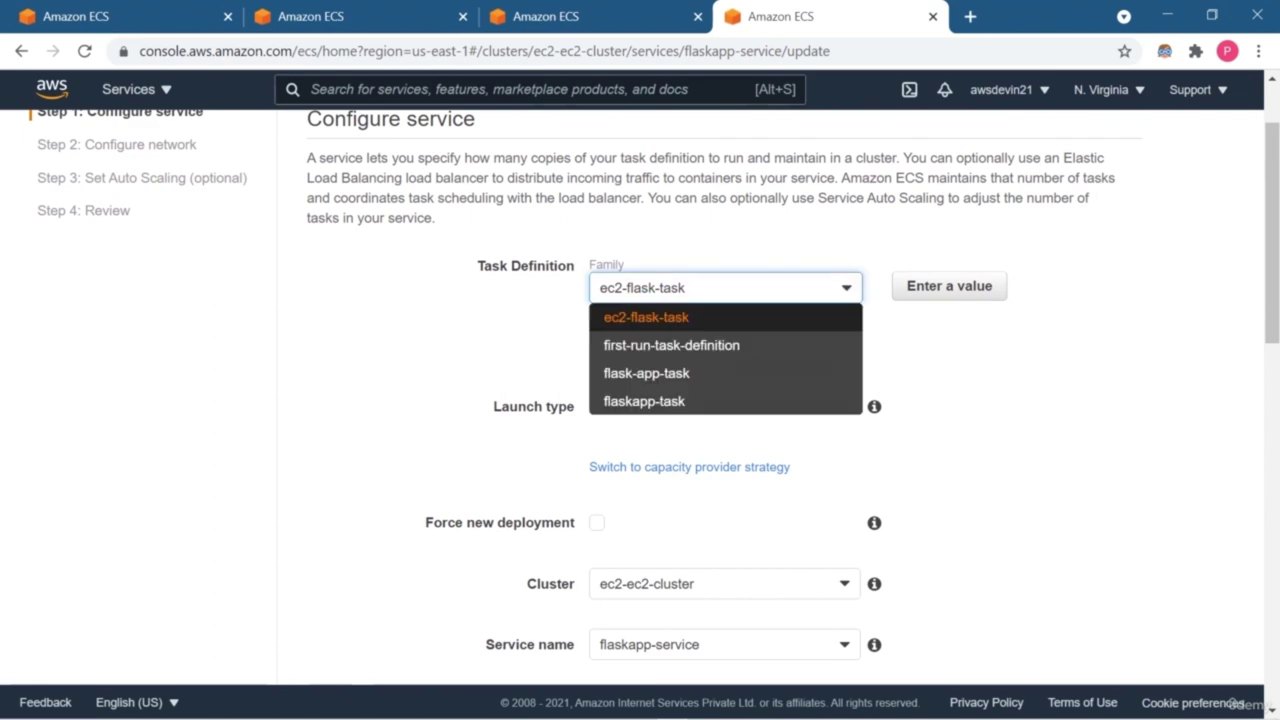
{"action": "key", "text": "Return"}
{"action": "scroll", "coordinate": [640, 400], "scroll_direction": "down", "scroll_amount": 2}
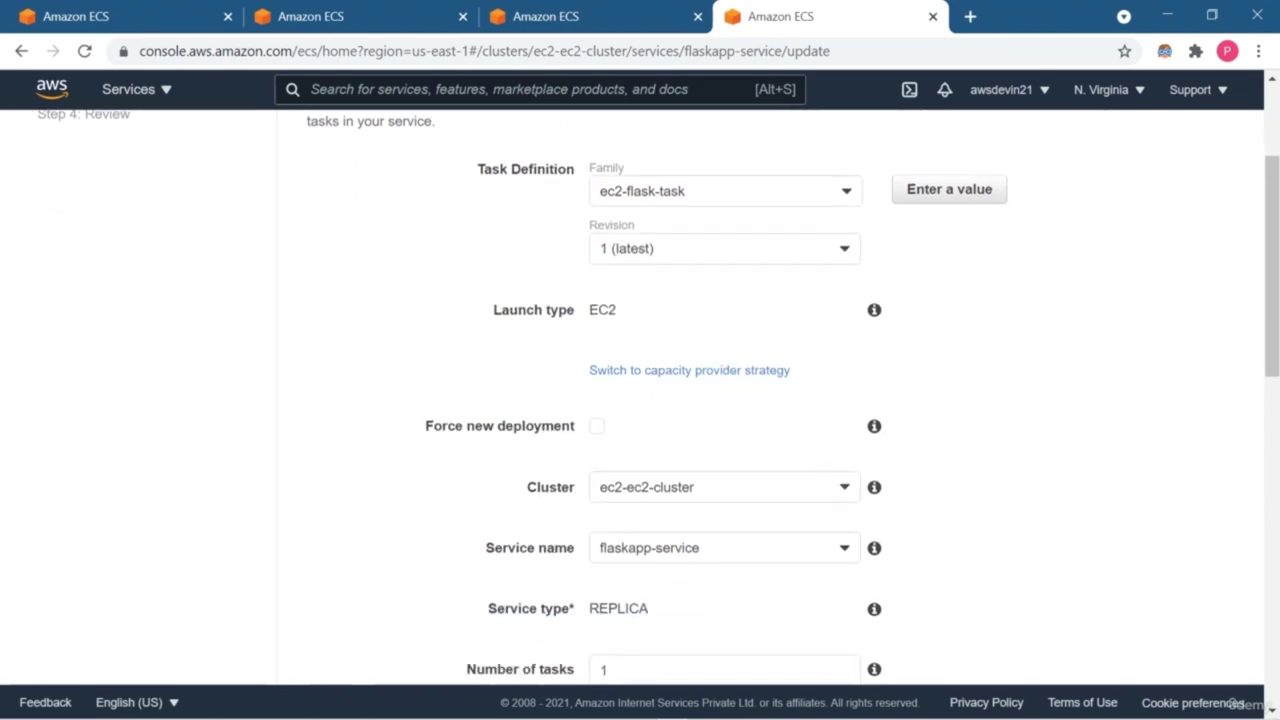
{"action": "scroll", "coordinate": [640, 400], "scroll_direction": "down", "scroll_amount": 10}
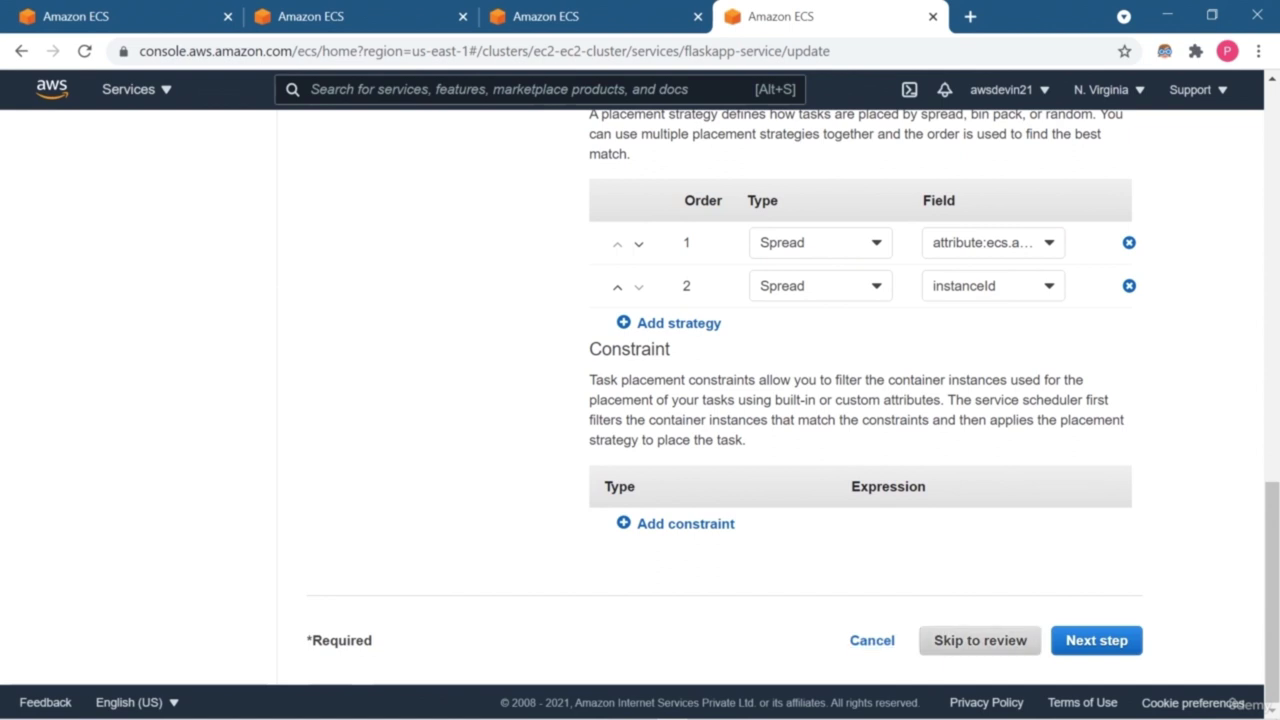
{"action": "left_click", "coordinate": [872, 640]}
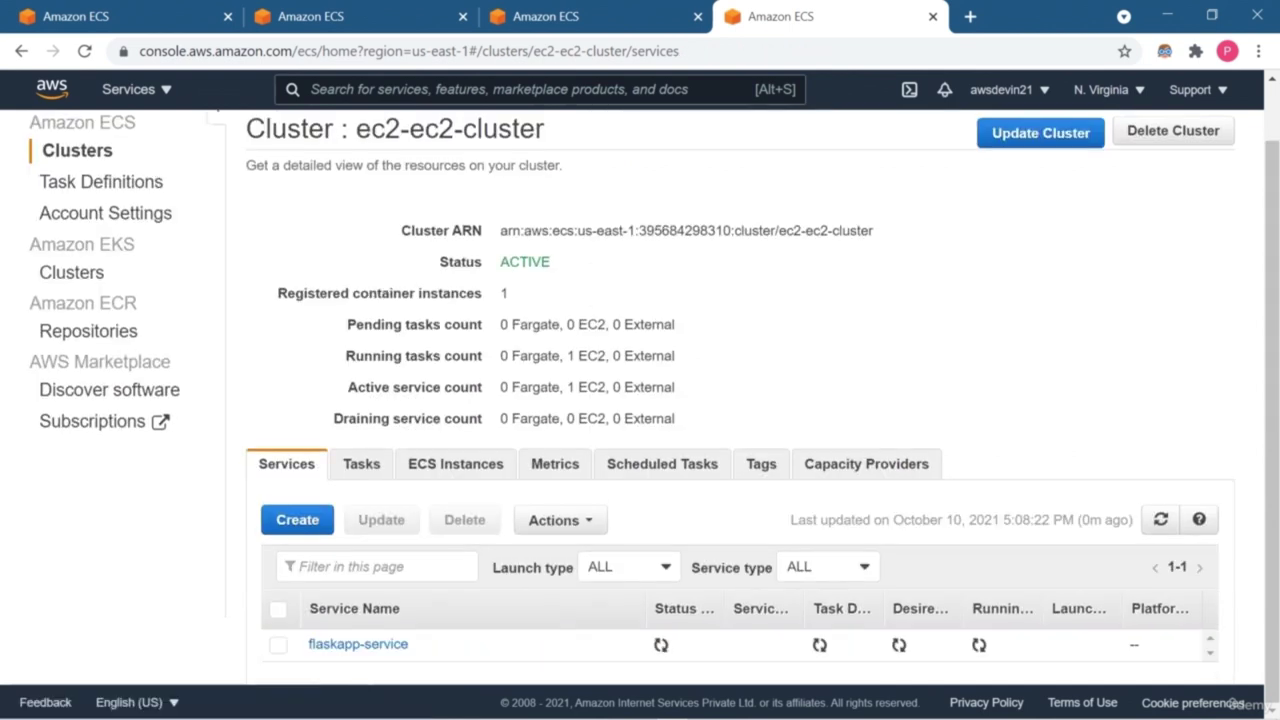
Step: Delete flaskapp-service, confirming with the phrase "delete me", and refresh the cluster's service list
{"action": "left_click", "coordinate": [278, 644]}
{"action": "left_click", "coordinate": [464, 519]}
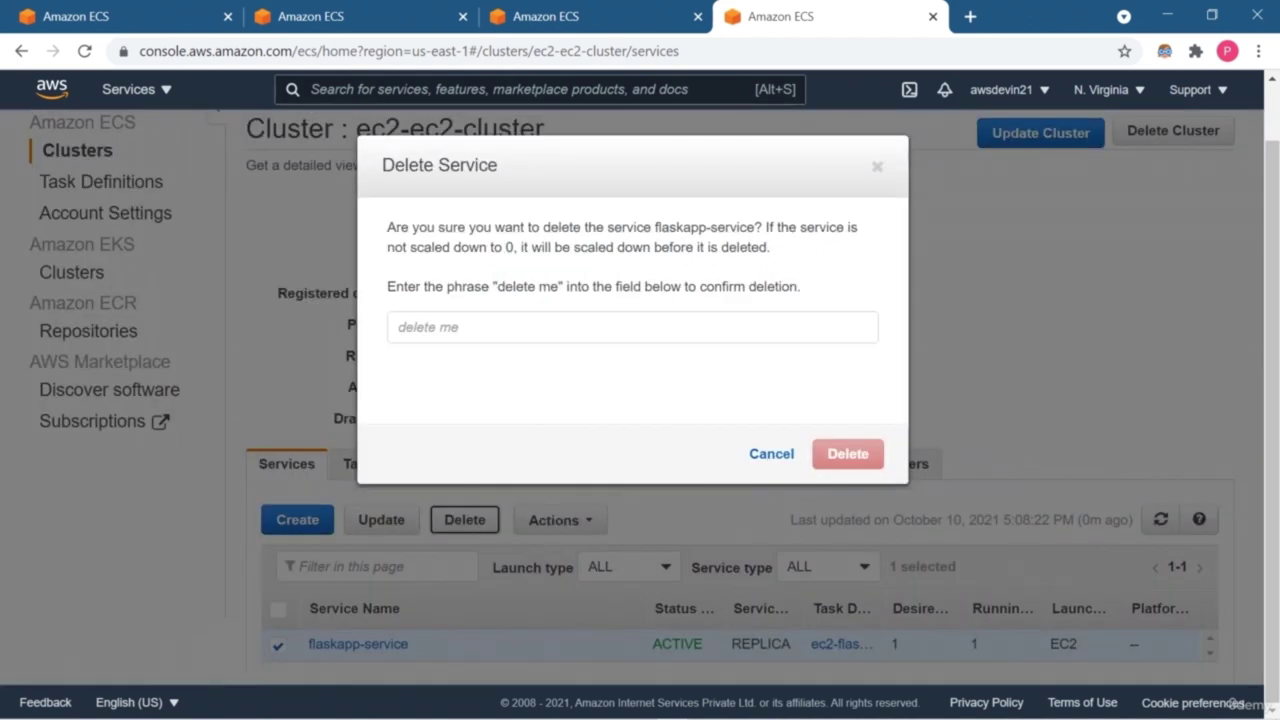
{"action": "left_click_drag", "start_coordinate": [560, 286], "coordinate": [497, 287]}
{"action": "key", "text": "ctrl+c"}
{"action": "left_click", "coordinate": [632, 327]}
{"action": "key", "text": "ctrl+v"}
{"action": "left_click", "coordinate": [847, 453]}
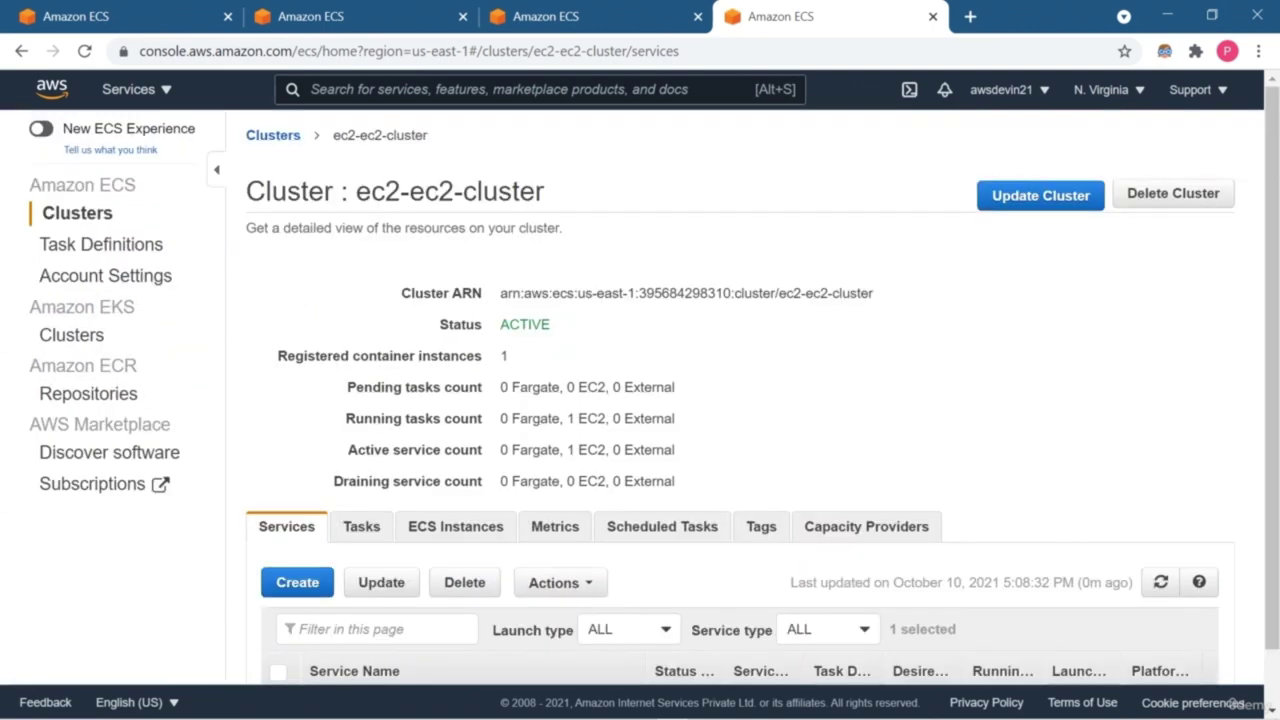
{"action": "scroll", "coordinate": [740, 400], "scroll_direction": "down", "scroll_amount": 1}
{"action": "scroll", "coordinate": [654, 406], "scroll_direction": "up", "scroll_amount": 1}
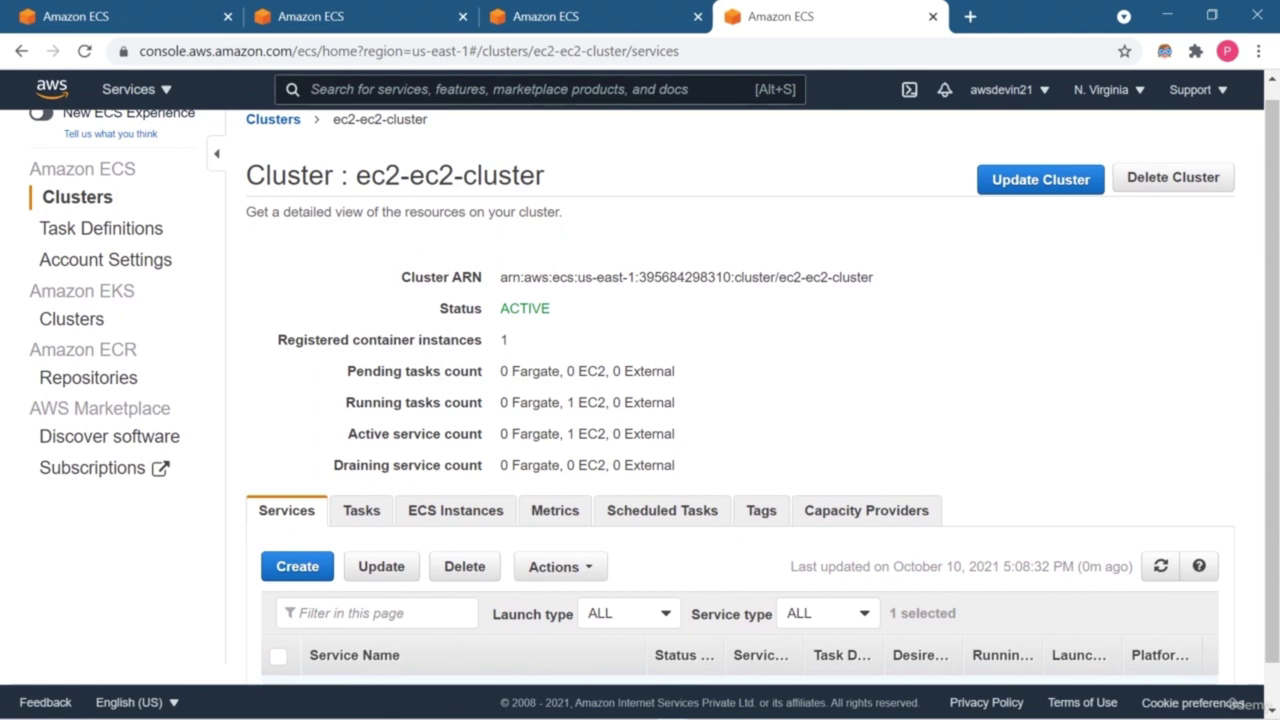
{"action": "left_click", "coordinate": [1160, 566]}
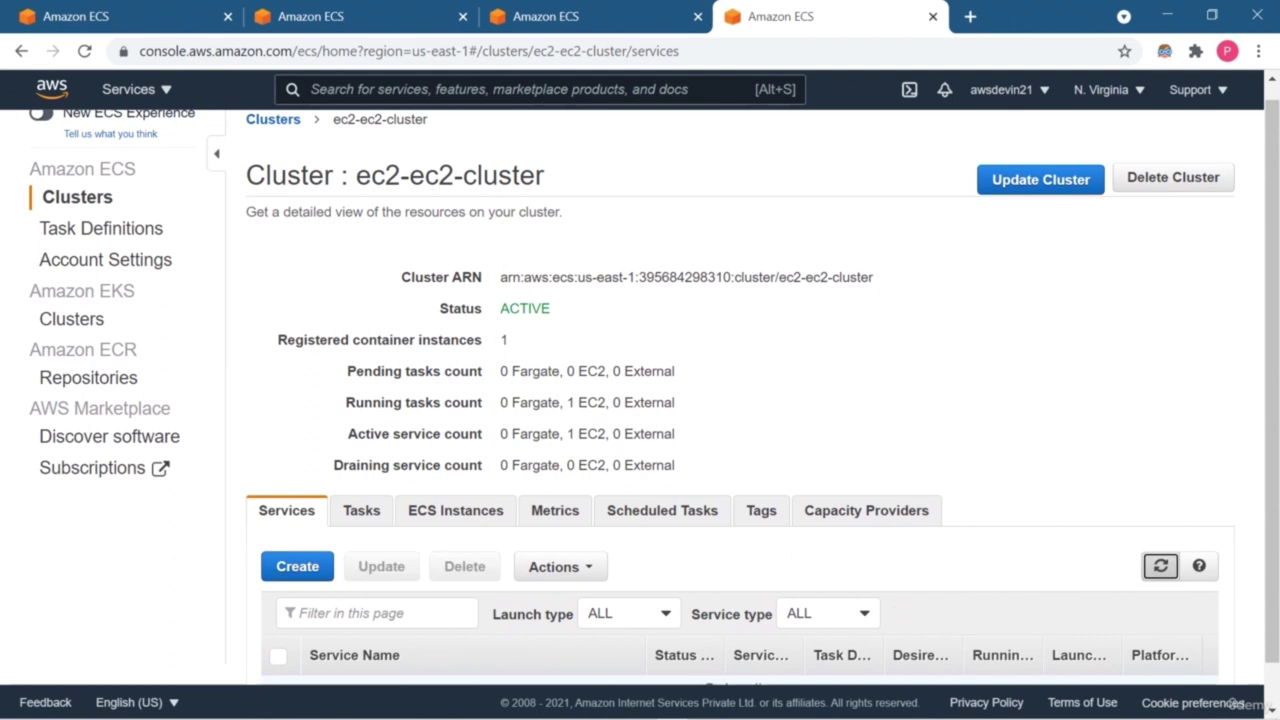